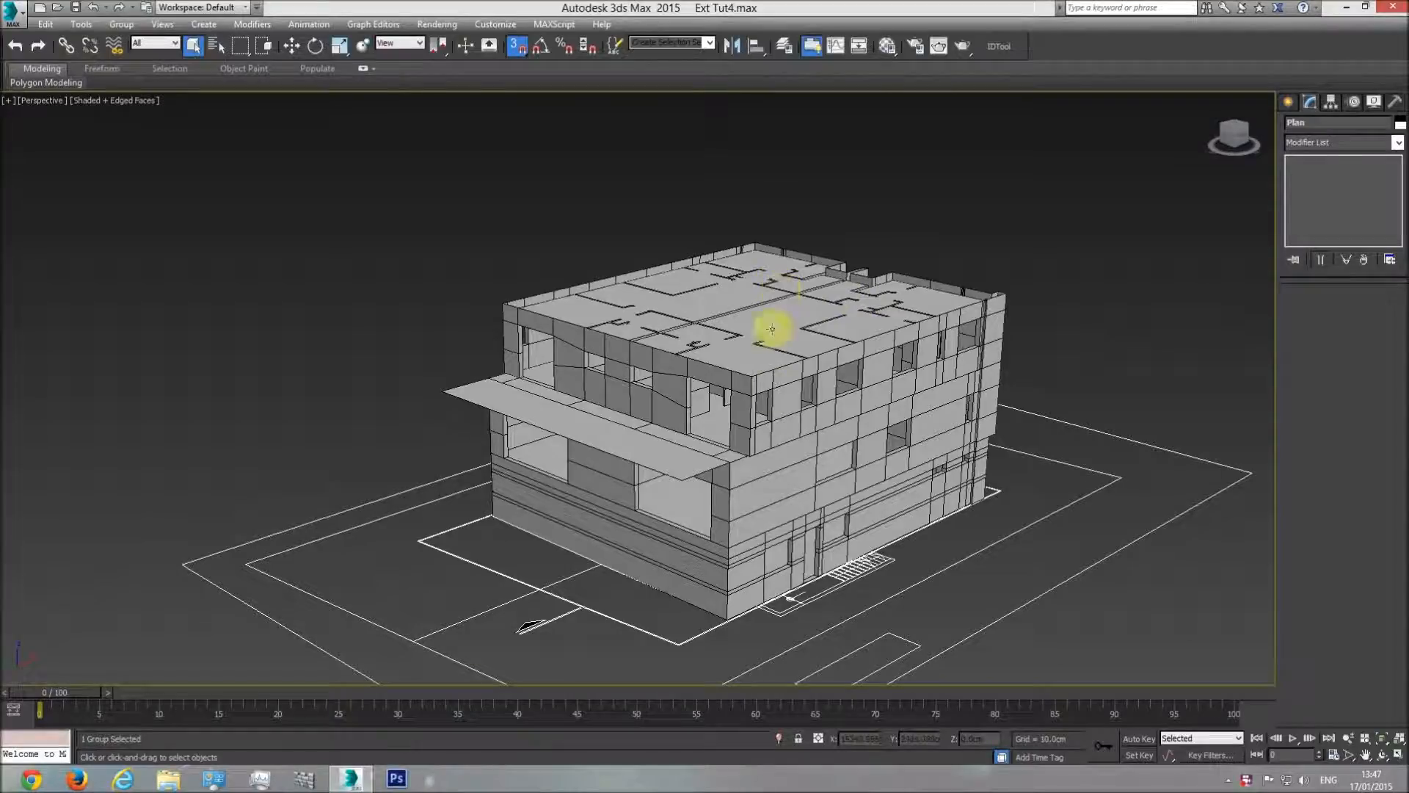
Step: Examine the building model, then the elevation, section and floor plan drawings laid out in the top view
scroll(789, 444, up, 3)
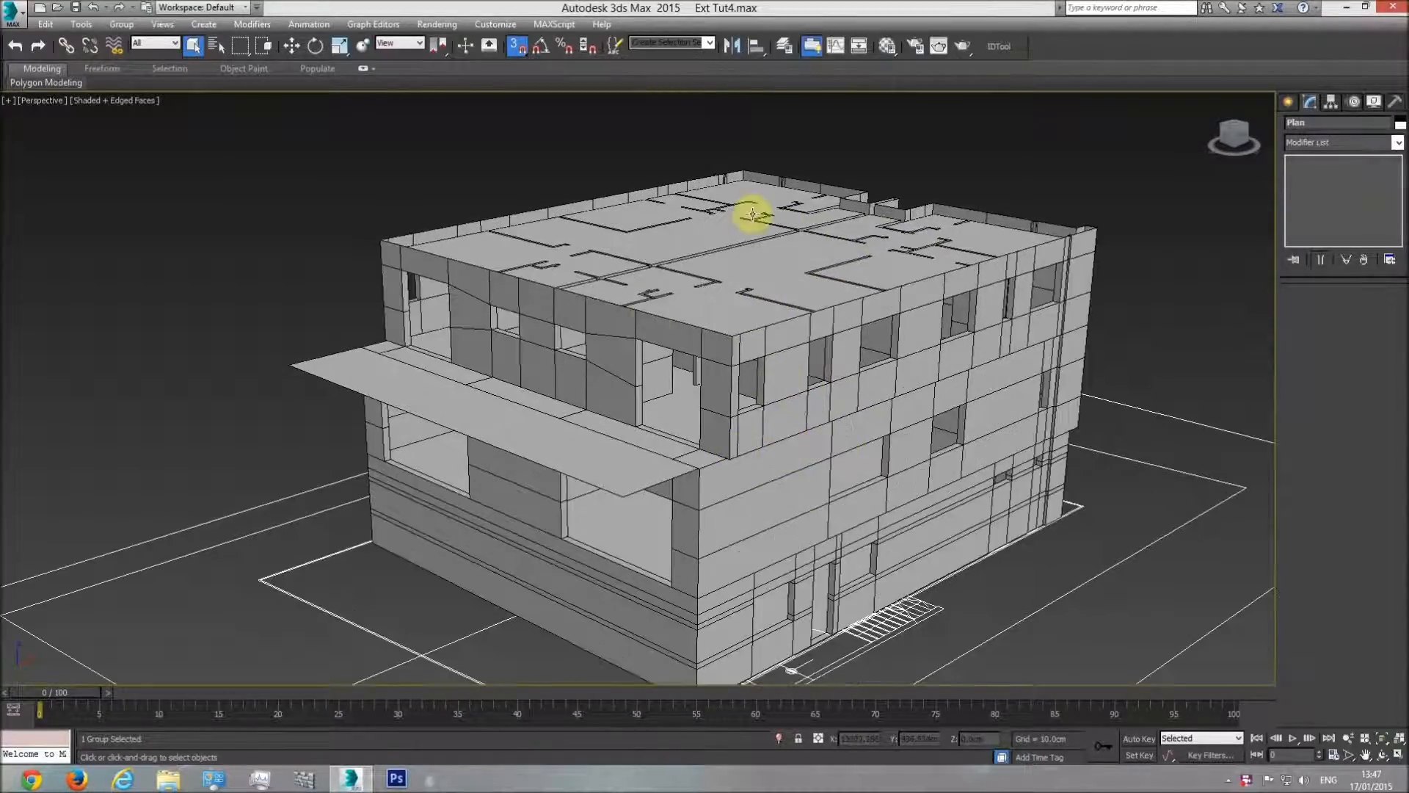
scroll(779, 391, down, 3)
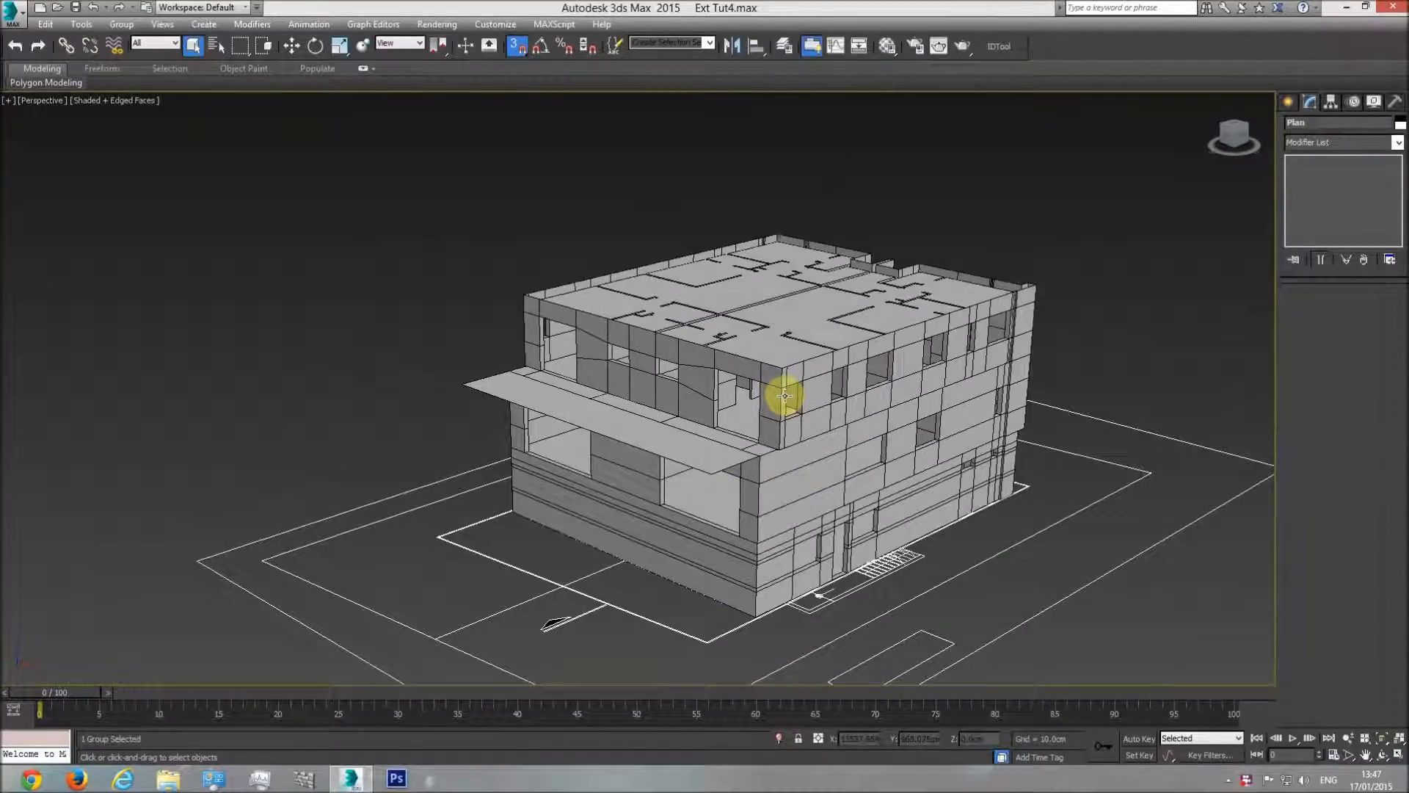
key(t)
scroll(761, 412, down, 6)
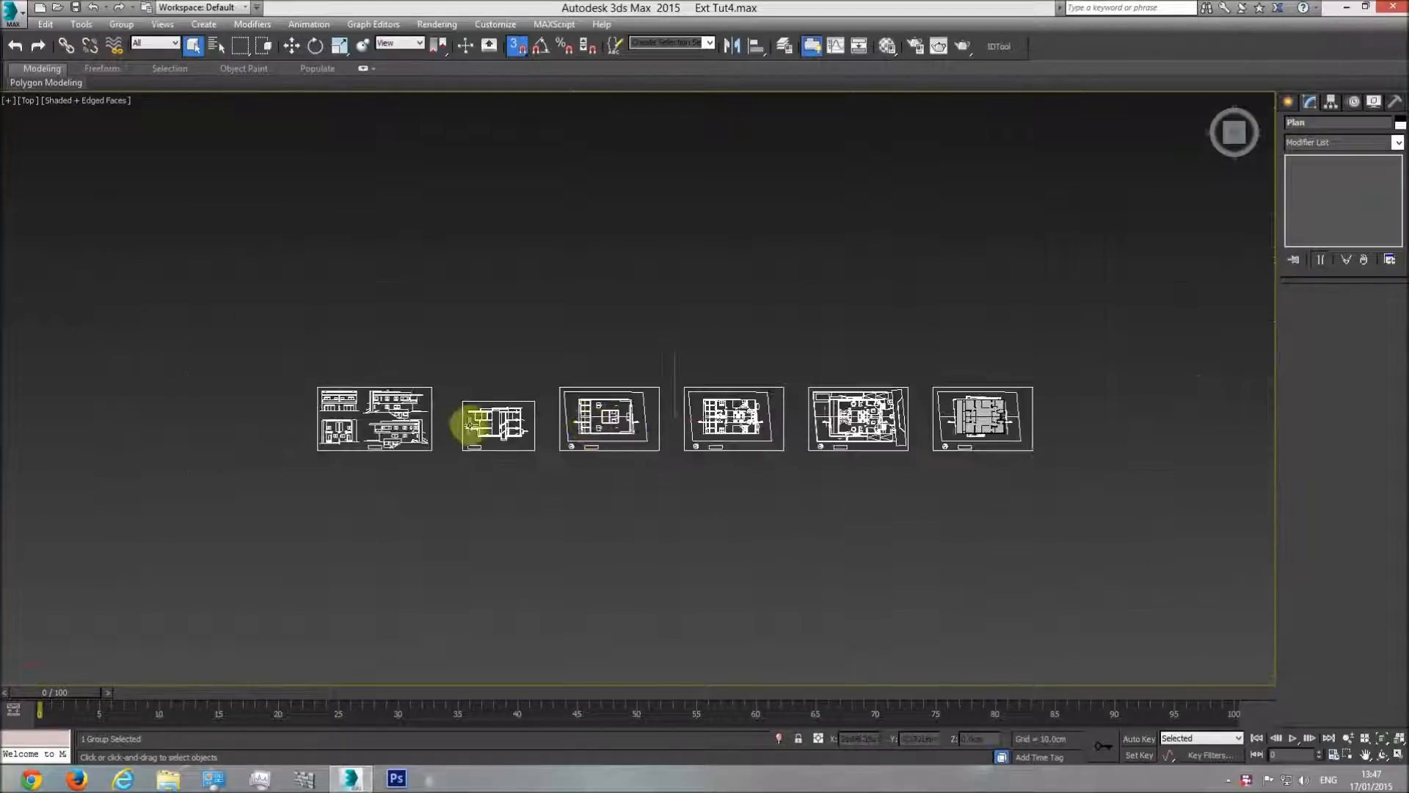
scroll(403, 415, up, 5)
click(466, 255)
scroll(422, 375, up, 4)
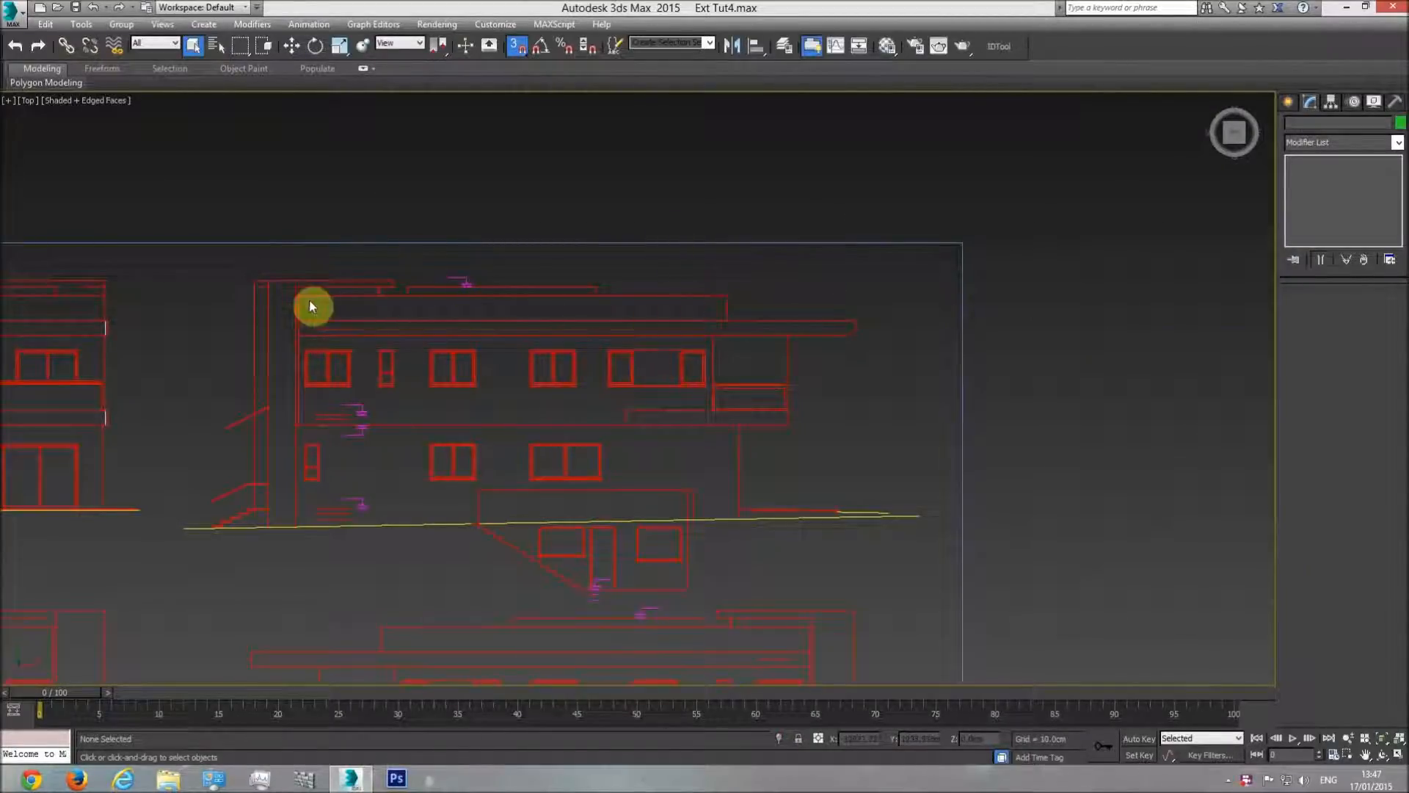
scroll(717, 405, down, 3)
scroll(669, 382, up, 1)
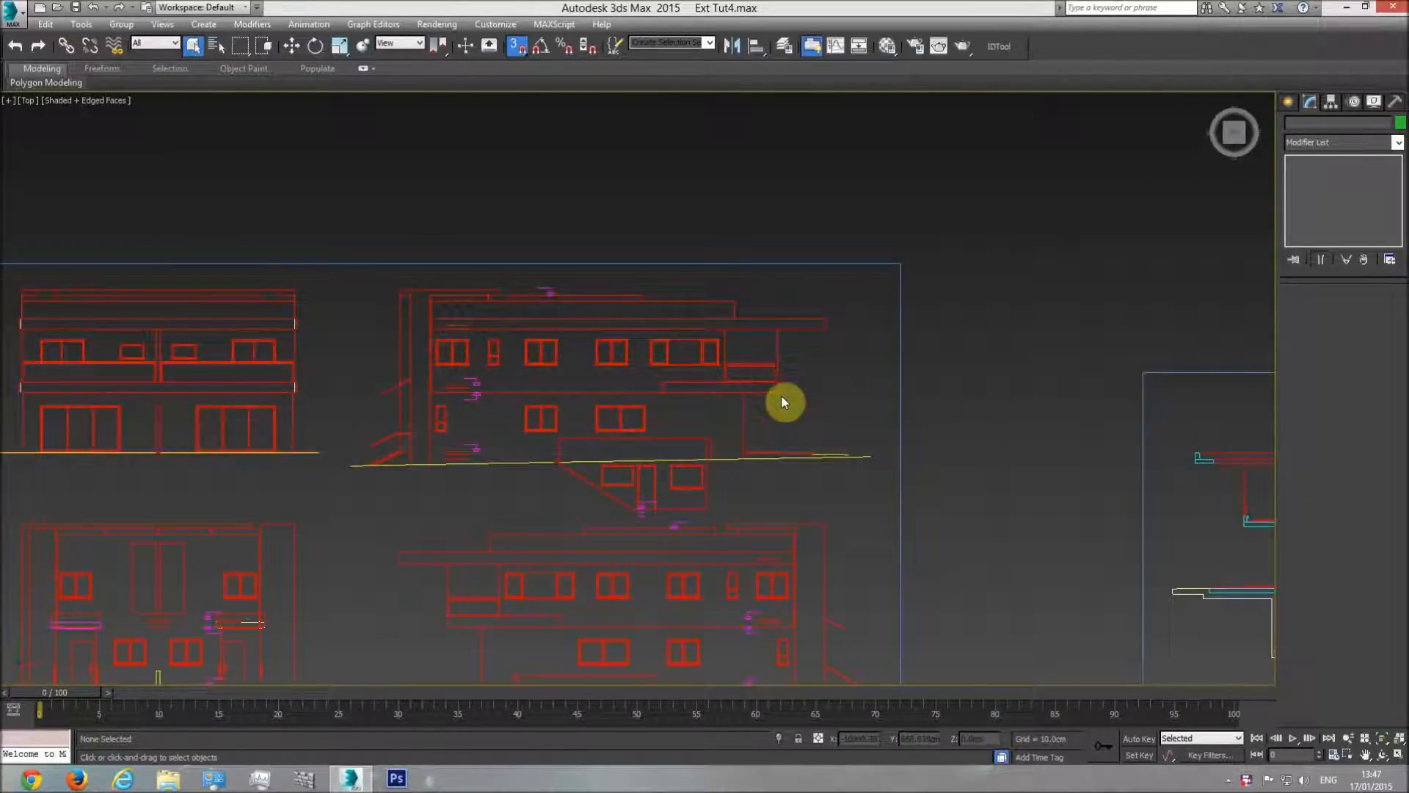
middle_drag(703, 391, 735, 372)
scroll(736, 372, down, 2)
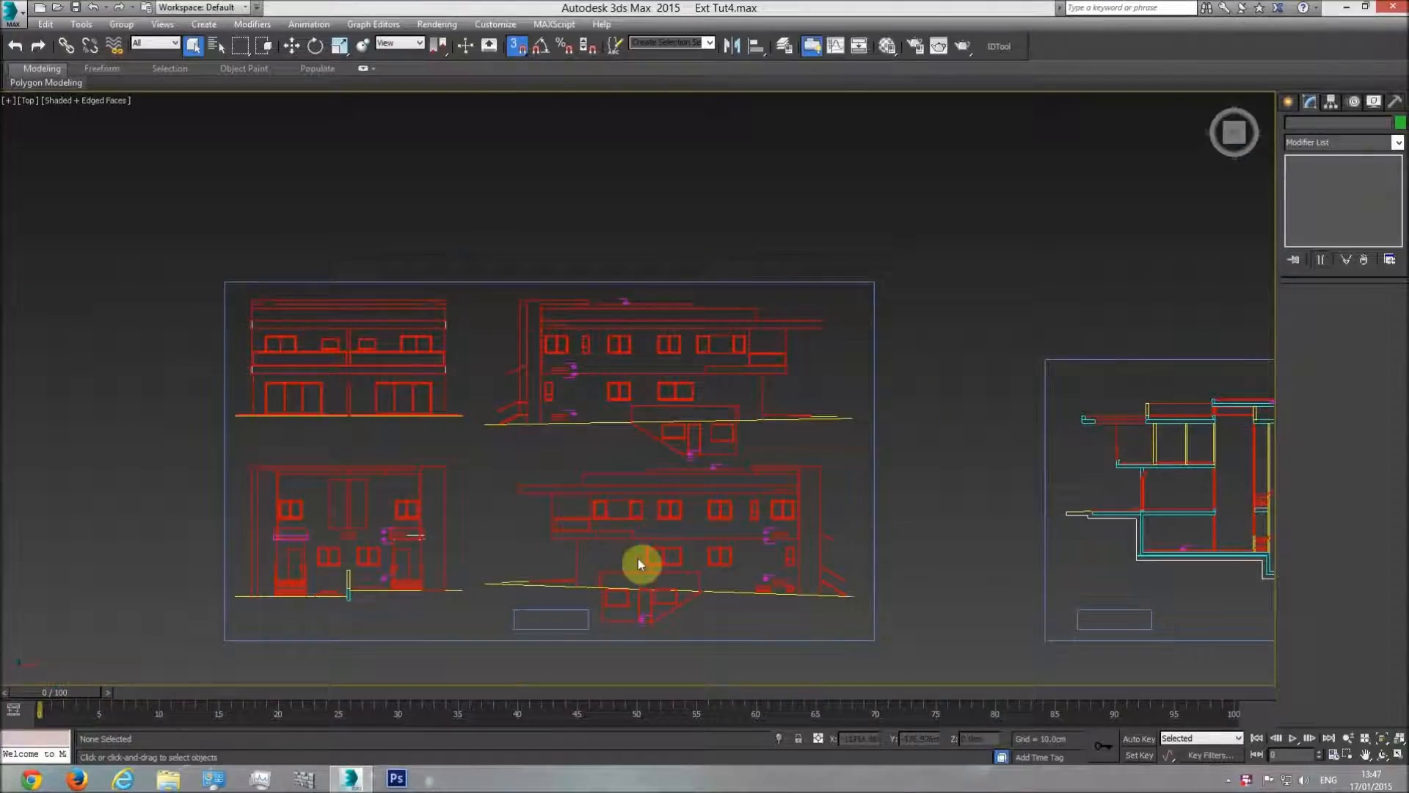
middle_drag(666, 560, 648, 522)
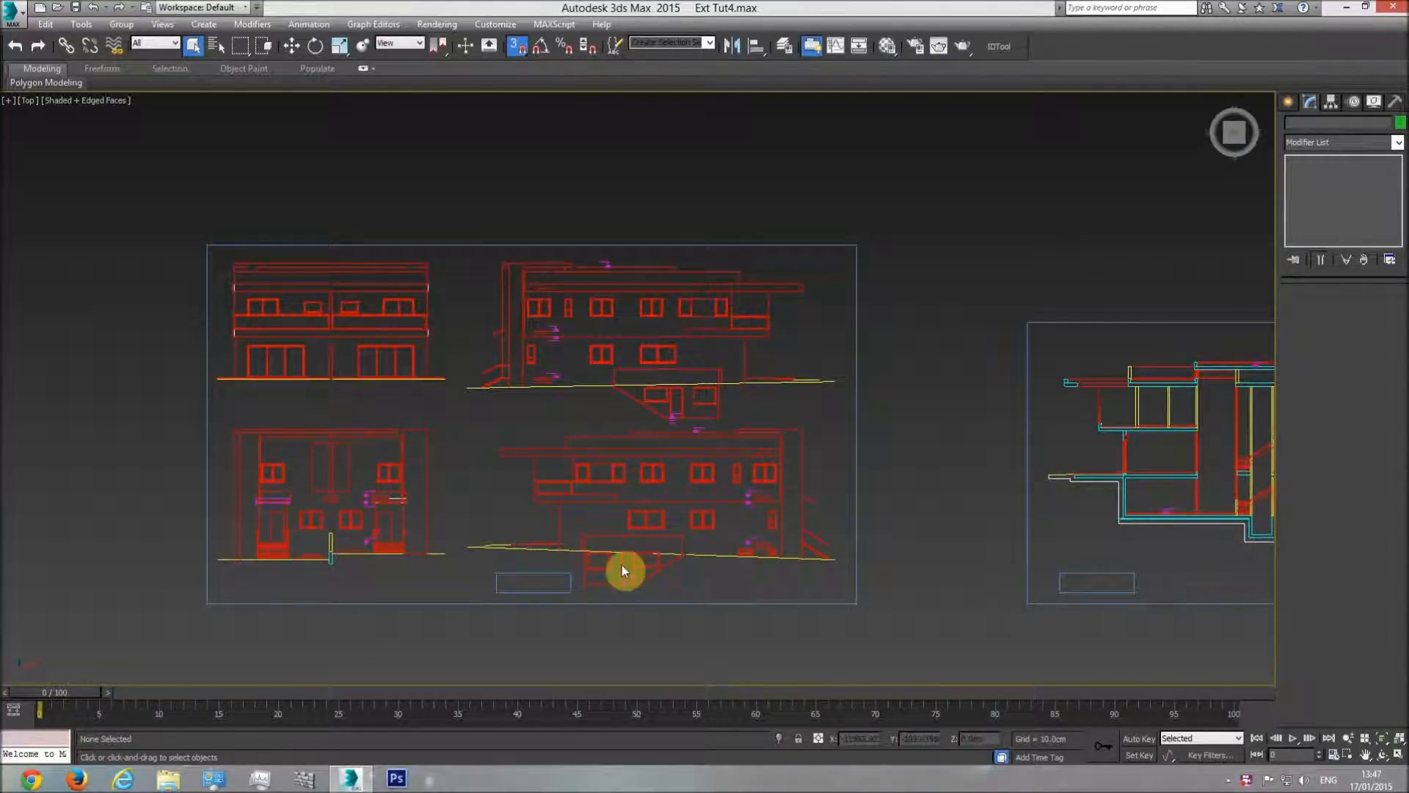
middle_drag(782, 527, 562, 516)
scroll(771, 520, down, 2)
middle_drag(861, 512, 491, 479)
scroll(491, 479, down, 2)
scroll(491, 479, down, 1)
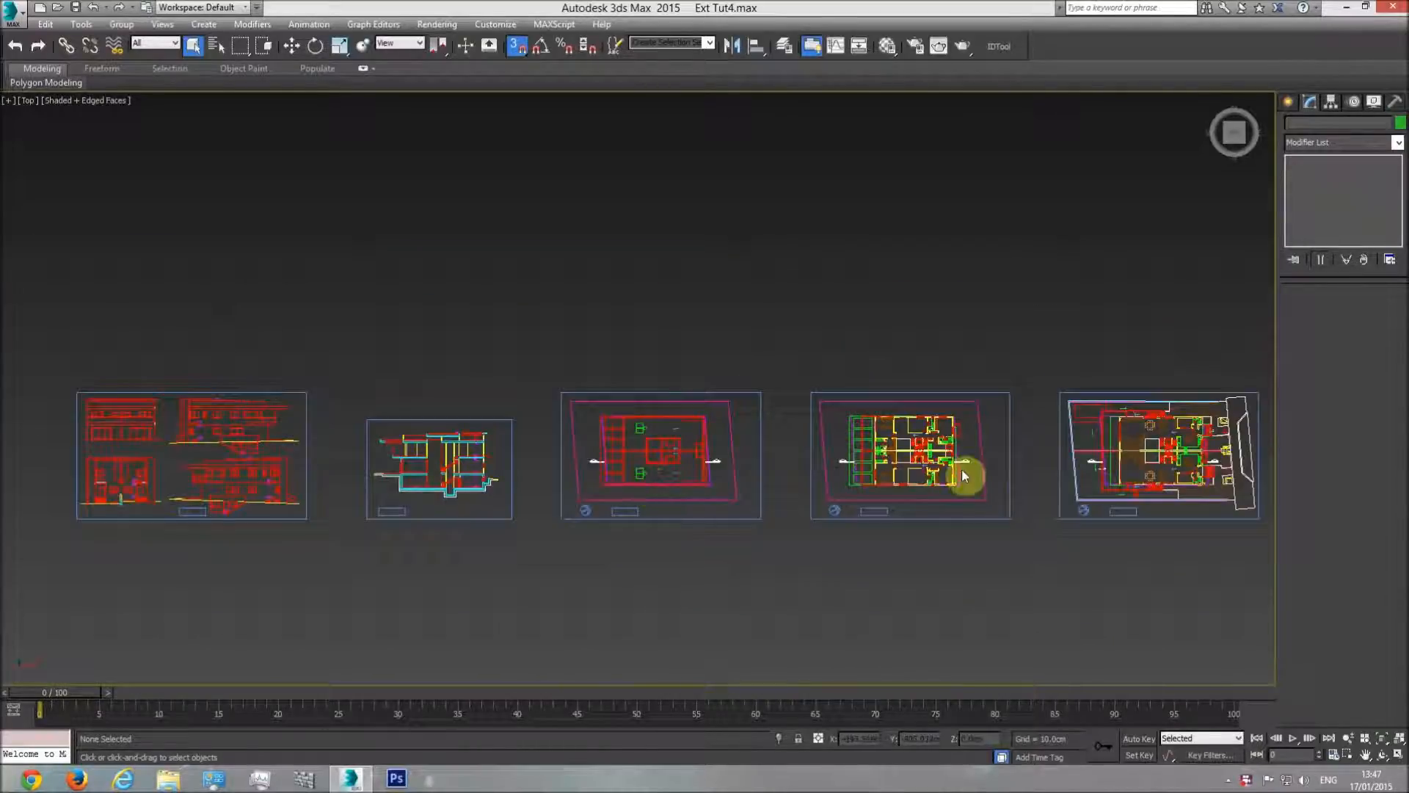
Step: Examine the floor plan drawings in perspective against the building model, looking closely at the upper-floor plan with the balcony
key(p)
click(1393, 752)
mouse_move(793, 494)
mouse_down()
mouse_move(720, 431)
mouse_move(570, 484)
mouse_move(729, 462)
mouse_up()
scroll(654, 440, up, 4)
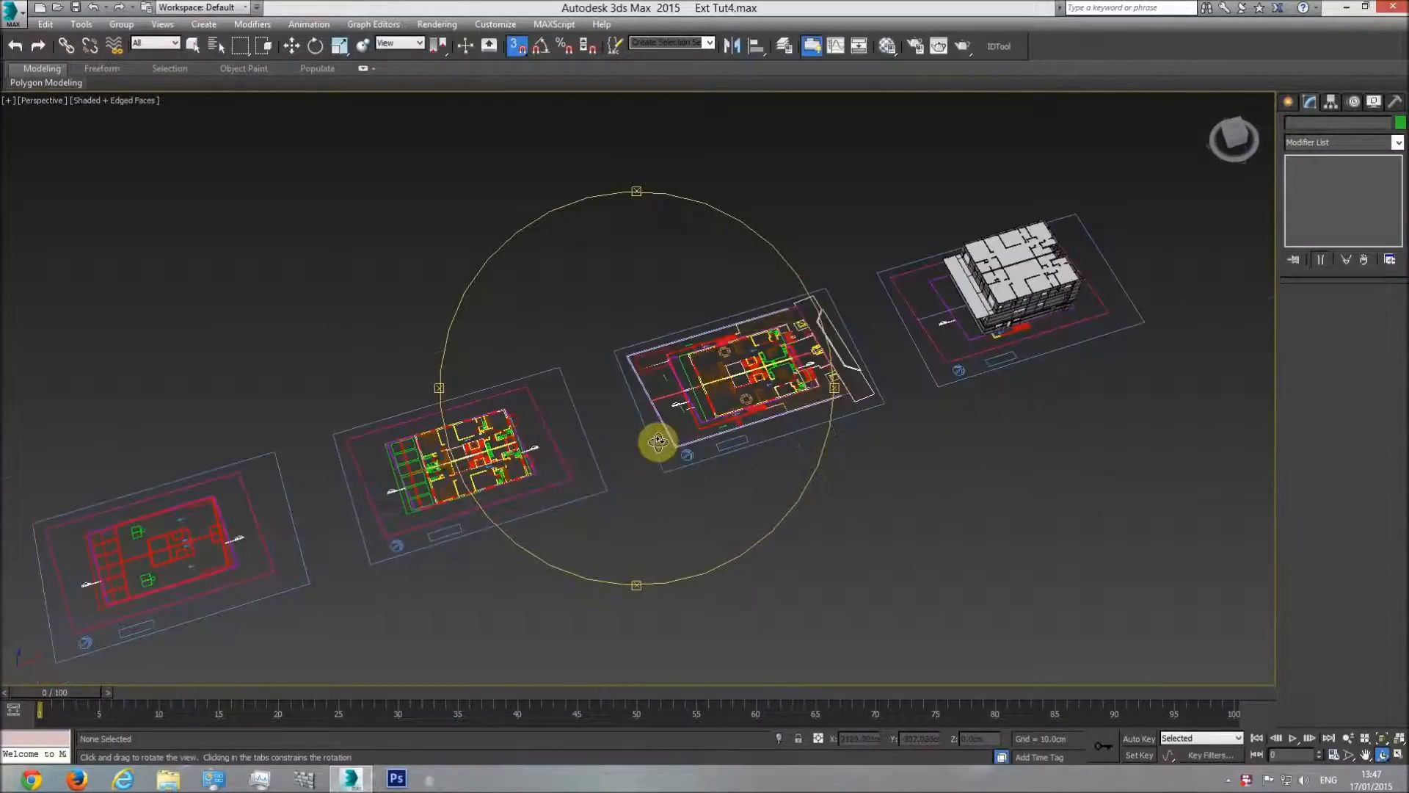
middle_drag(661, 434, 763, 314)
right_click(568, 405)
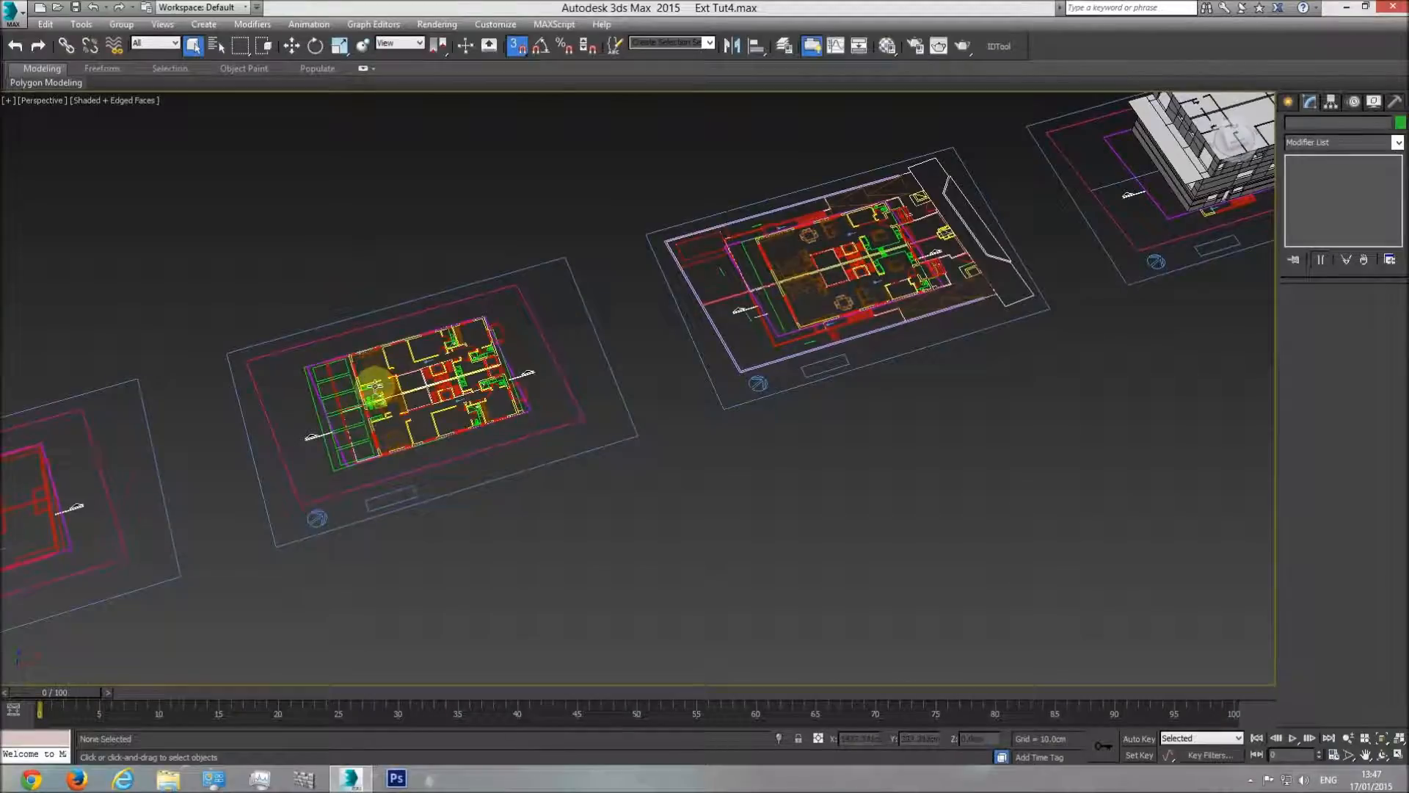
middle_drag(1063, 213, 853, 274)
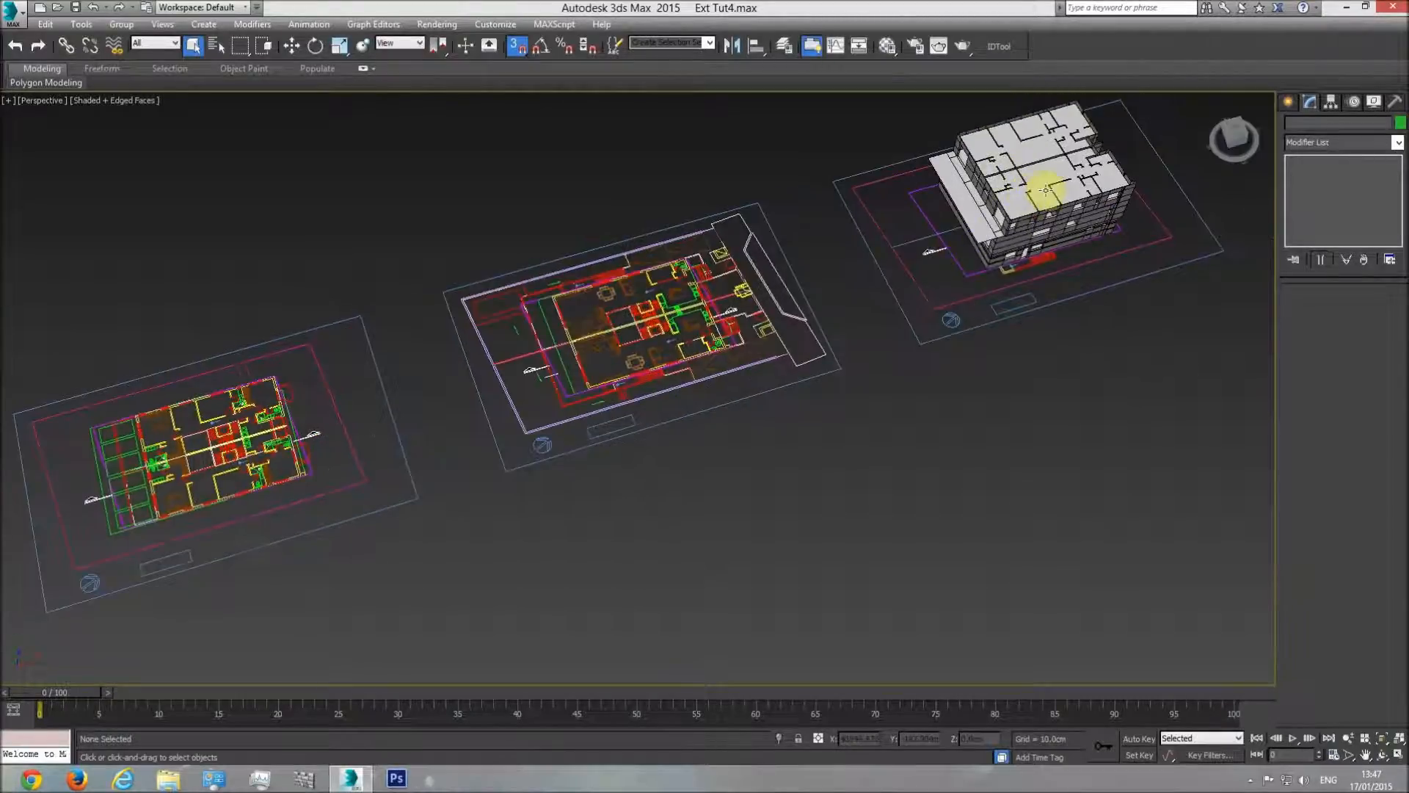
middle_drag(426, 436, 575, 393)
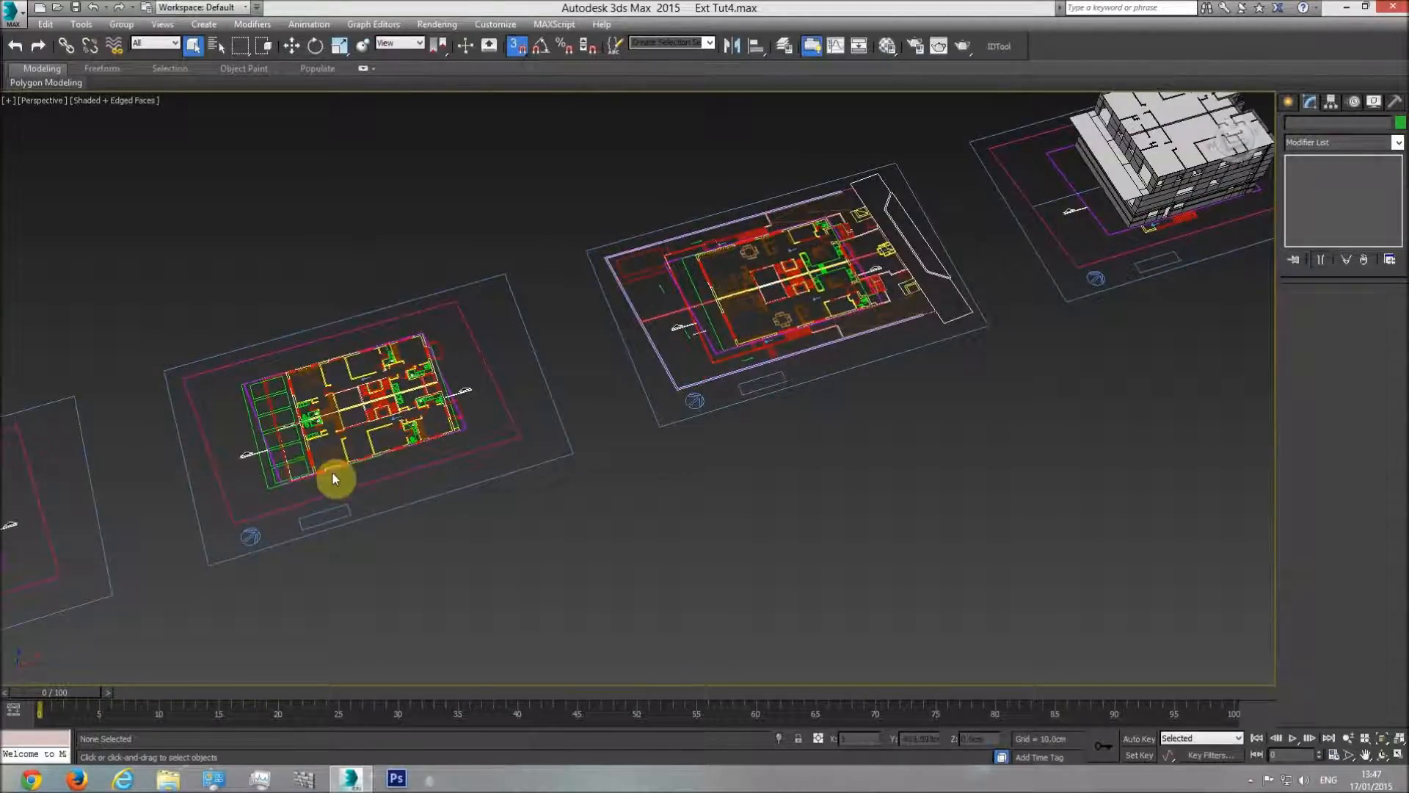
scroll(282, 387, up, 5)
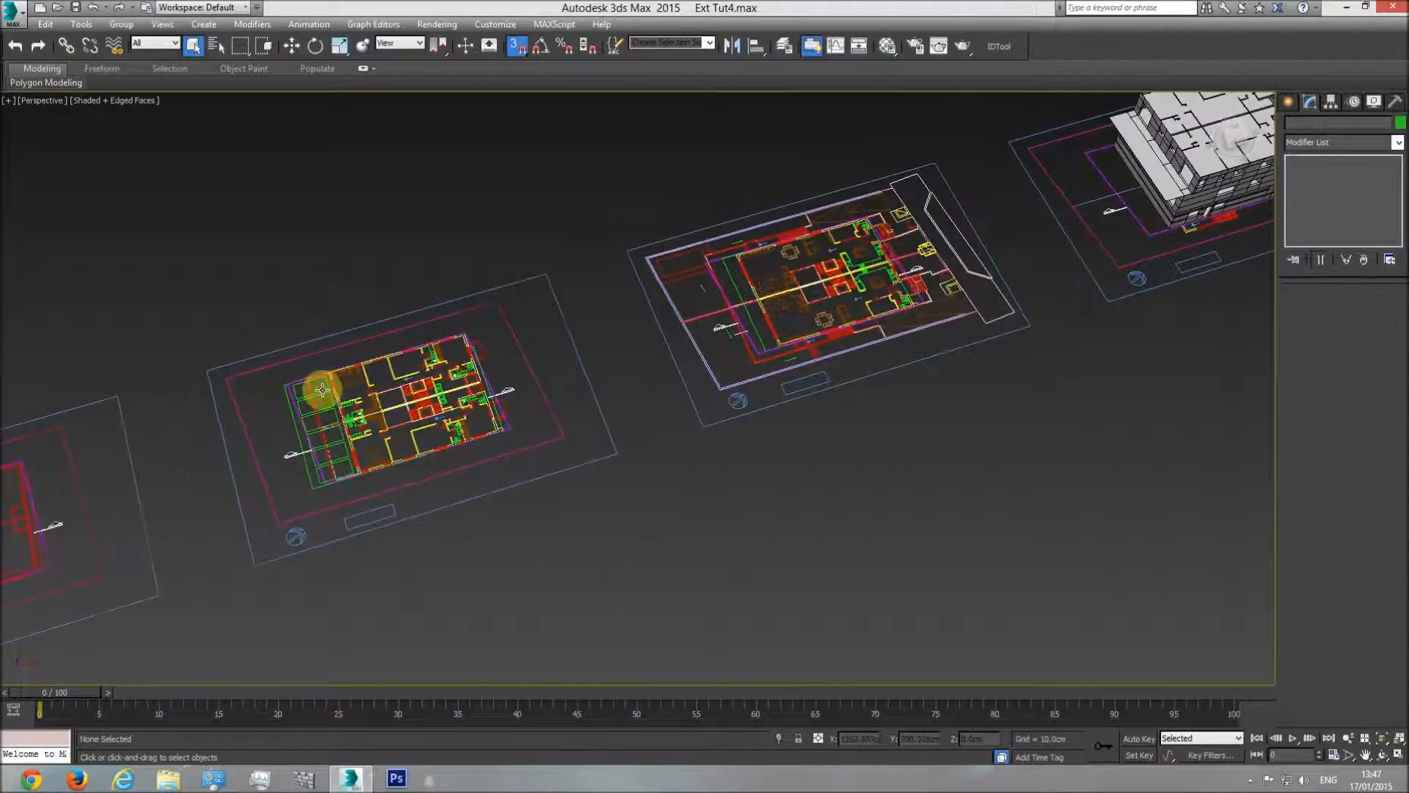
scroll(327, 362, down, 6)
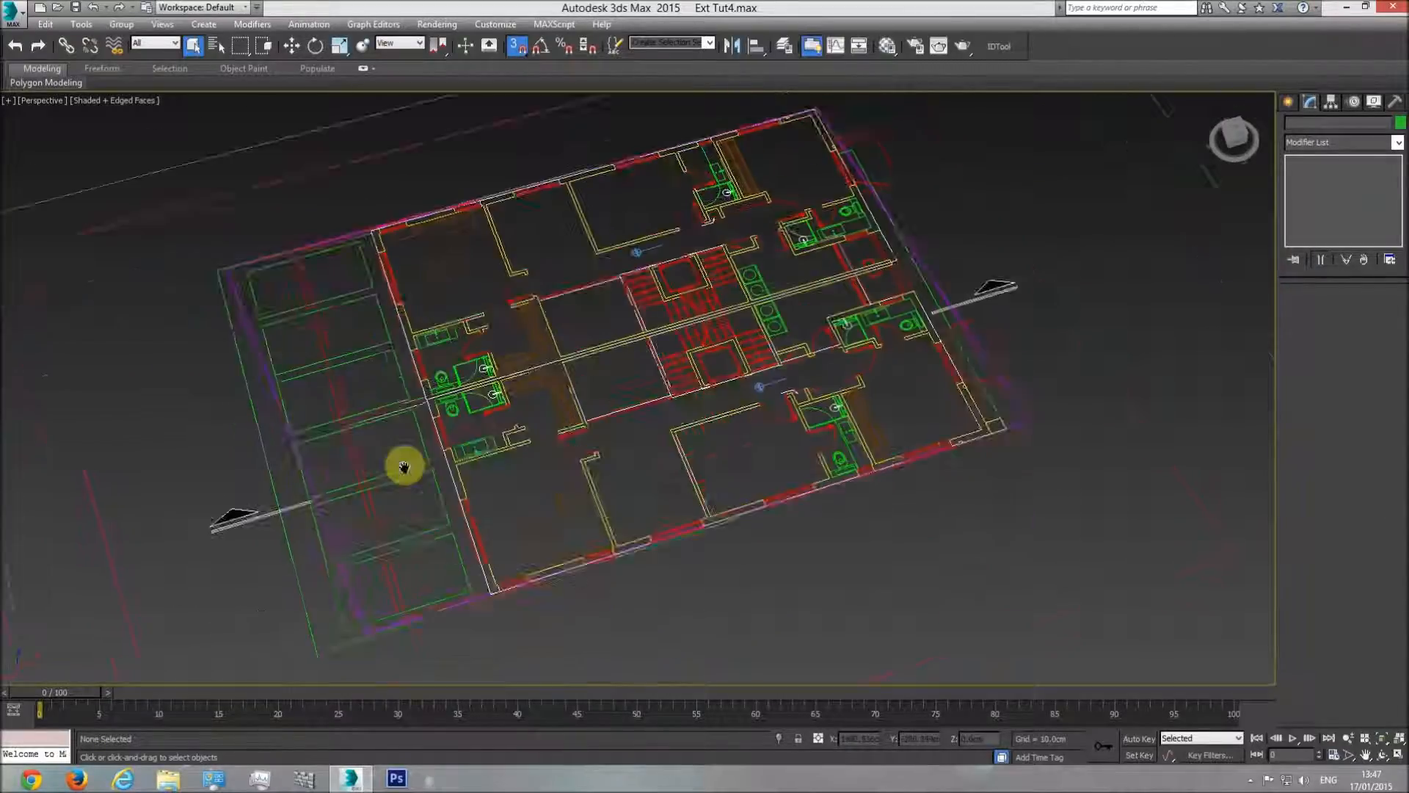
key(t)
scroll(660, 458, down, 3)
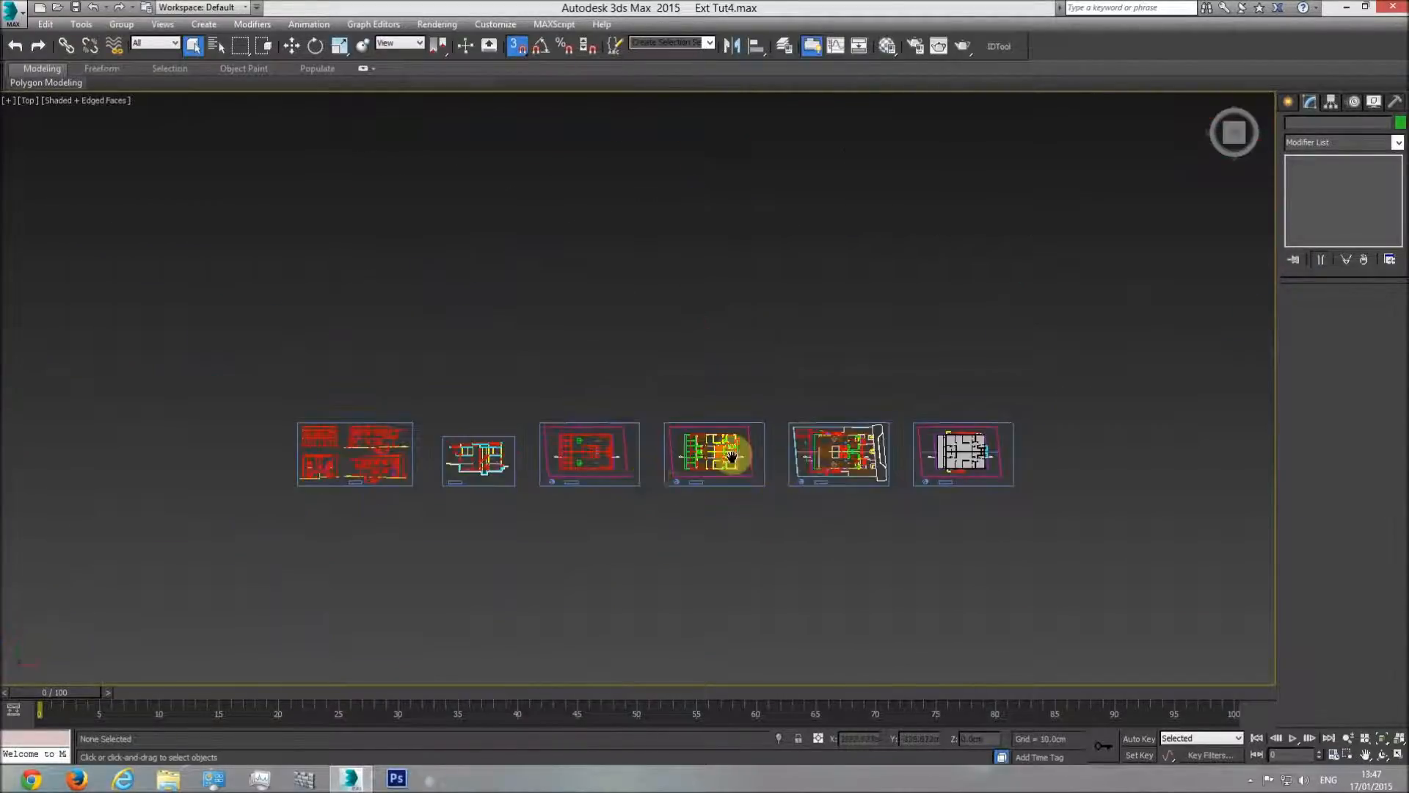
Step: Select the grouped plan drawings and move them with 3D snapping so the upper-floor plan comes close to the building model
scroll(660, 458, up, 8)
click(582, 438)
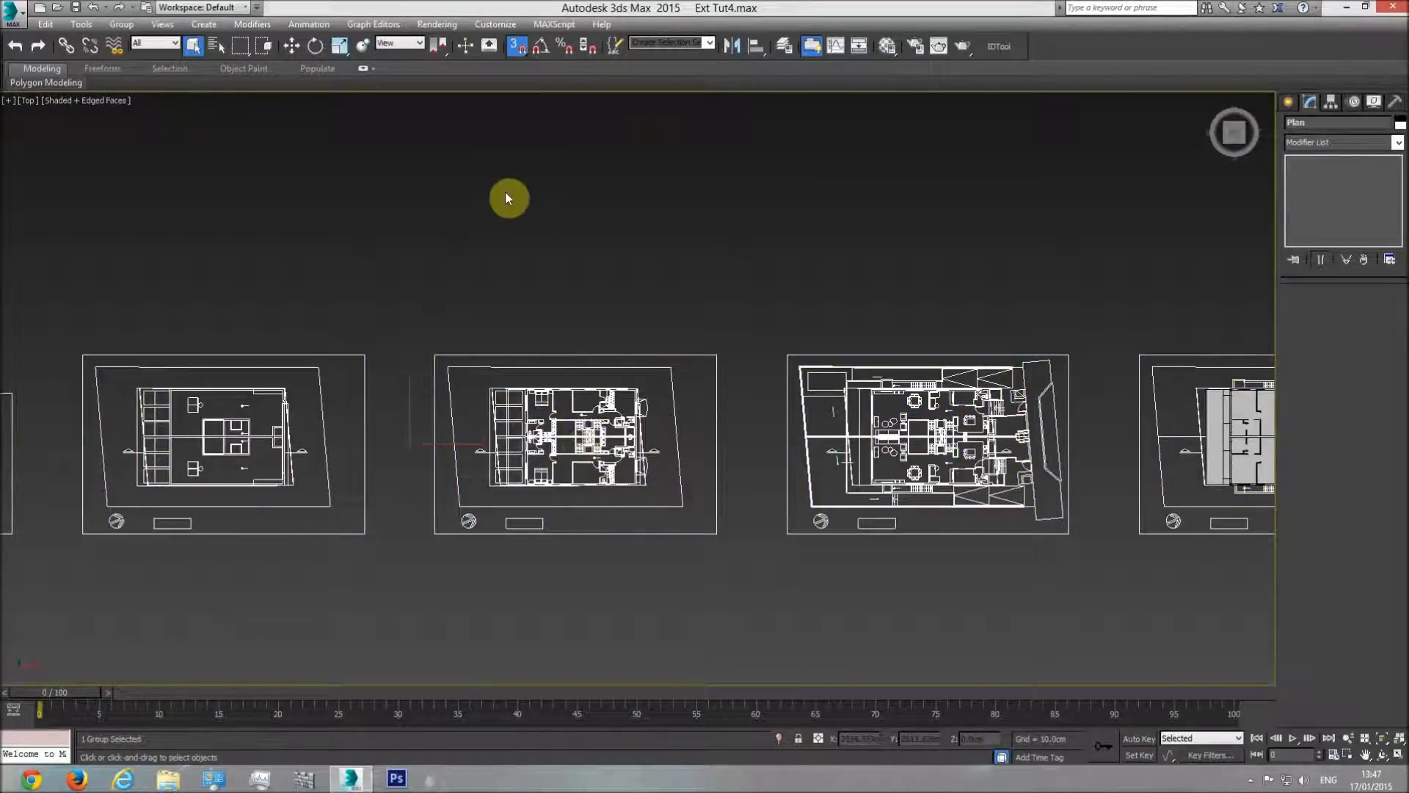
click(289, 48)
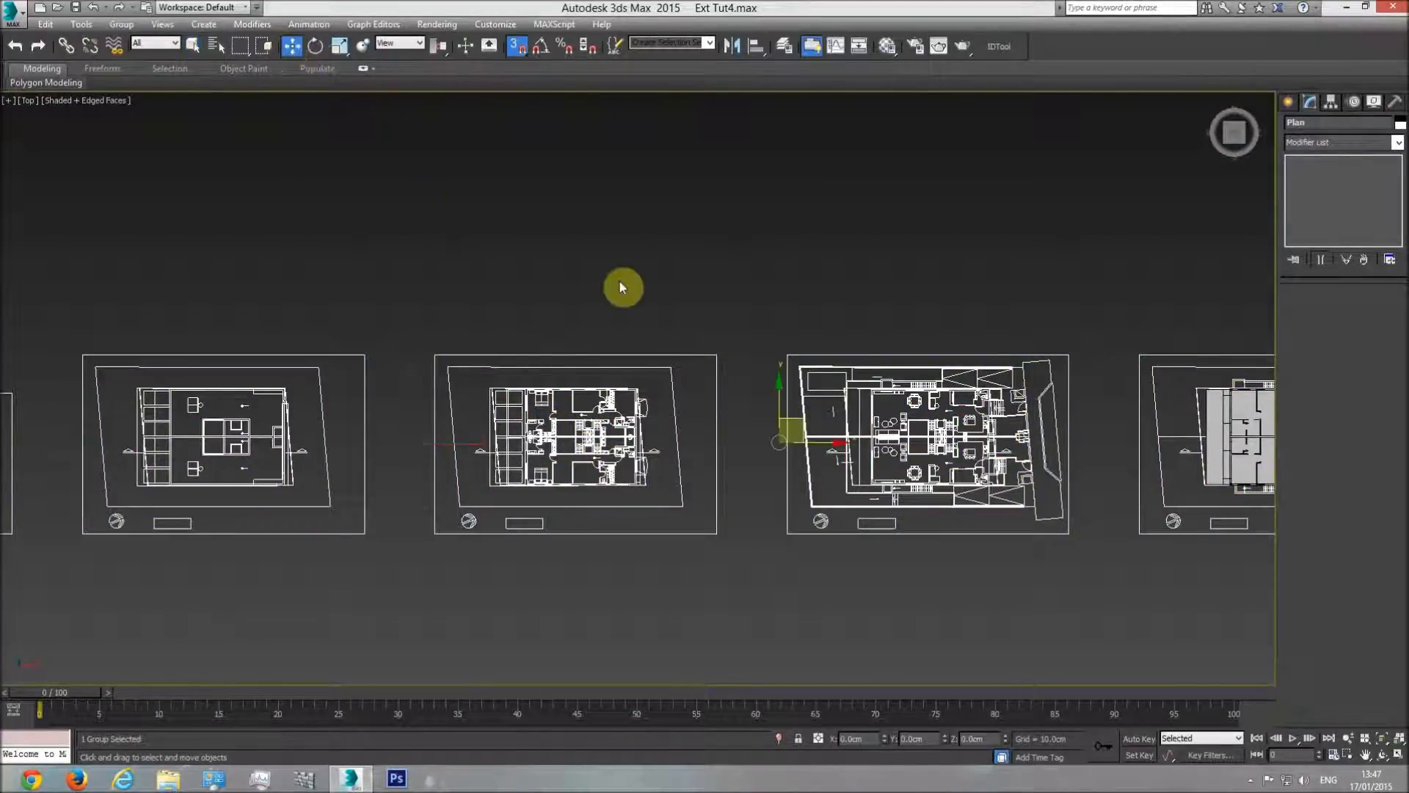
click(516, 50)
middle_drag(746, 461, 440, 393)
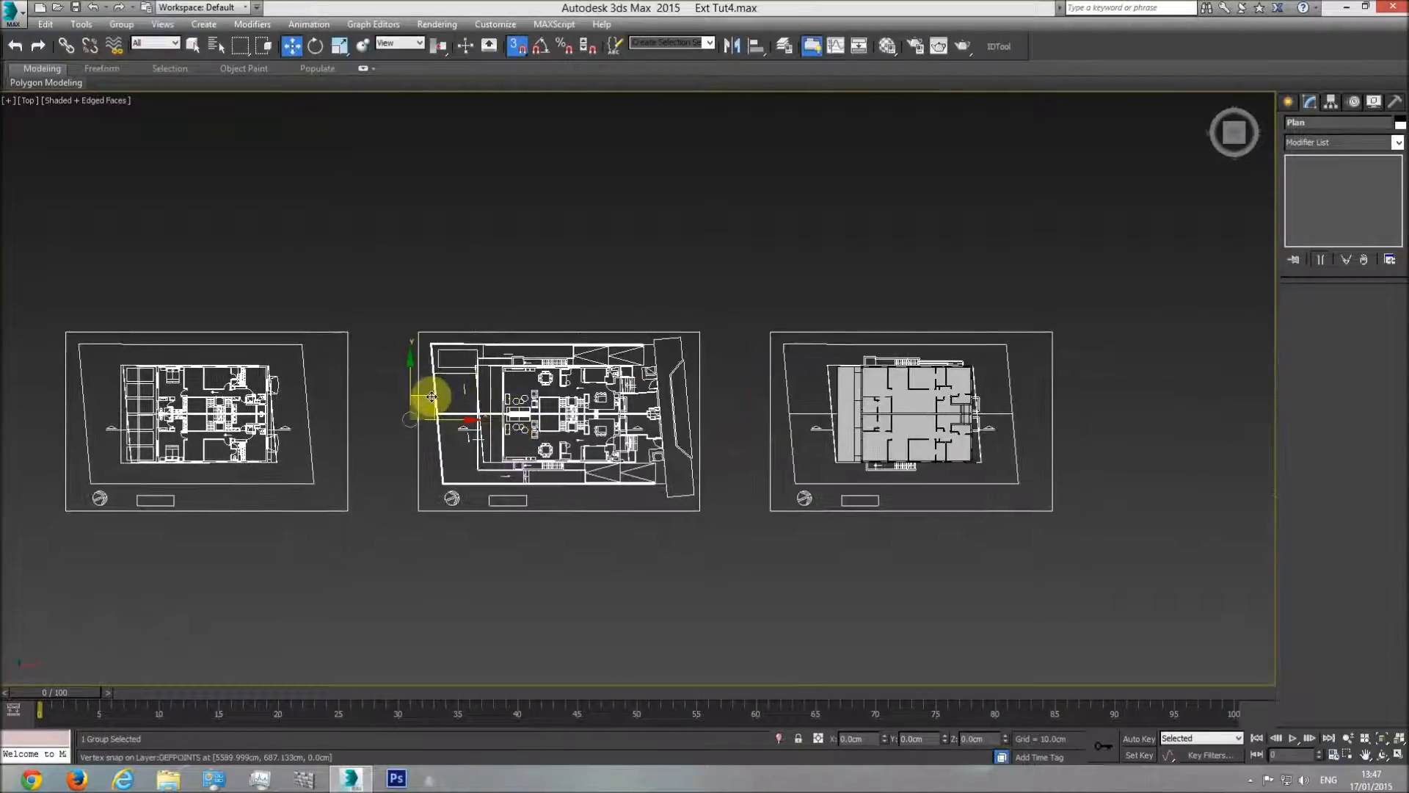
drag(432, 397, 871, 535)
scroll(866, 532, up, 8)
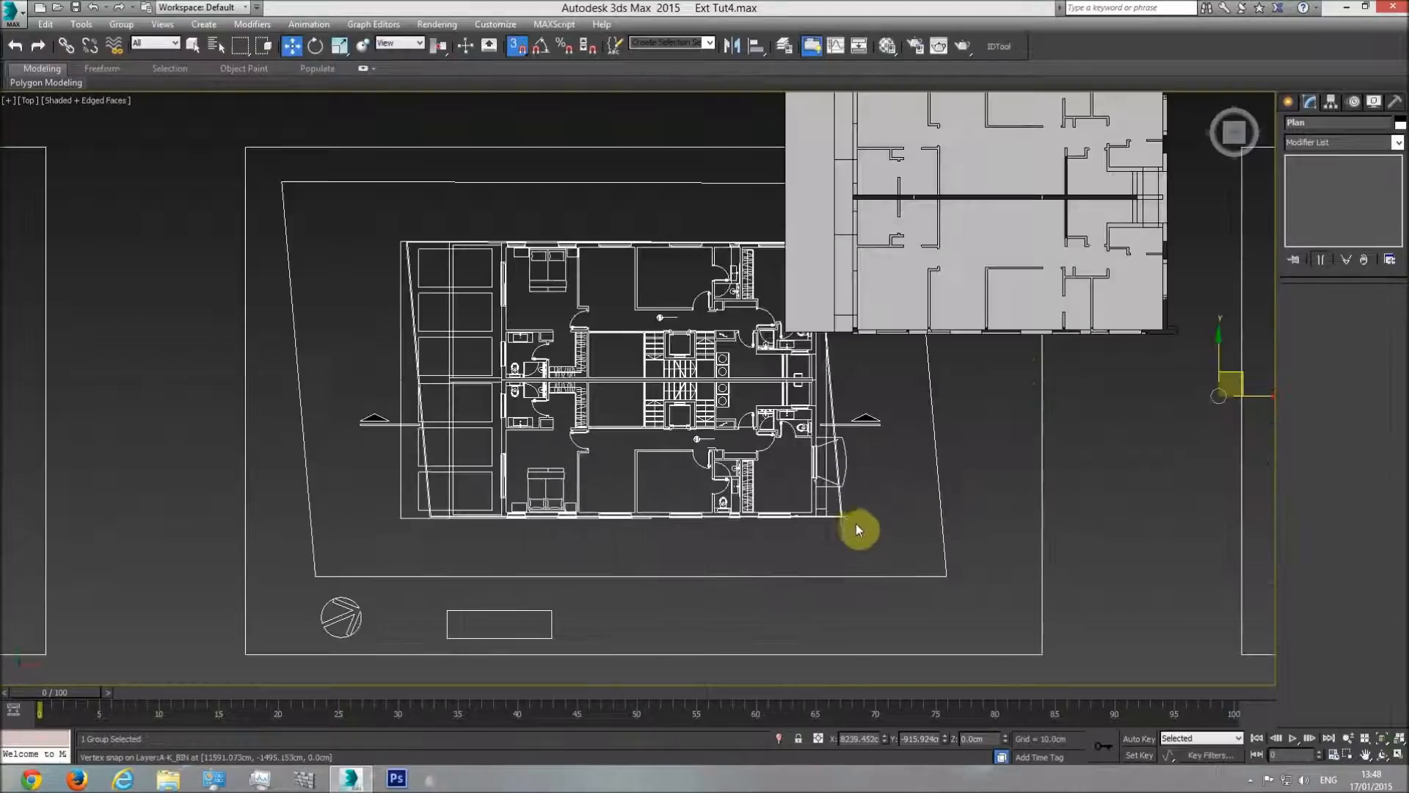
Step: Snap the upper-floor plan's lower wall corner onto the matching corner of the building model, shifting the plan group to X 10000 cm
scroll(807, 506, up, 5)
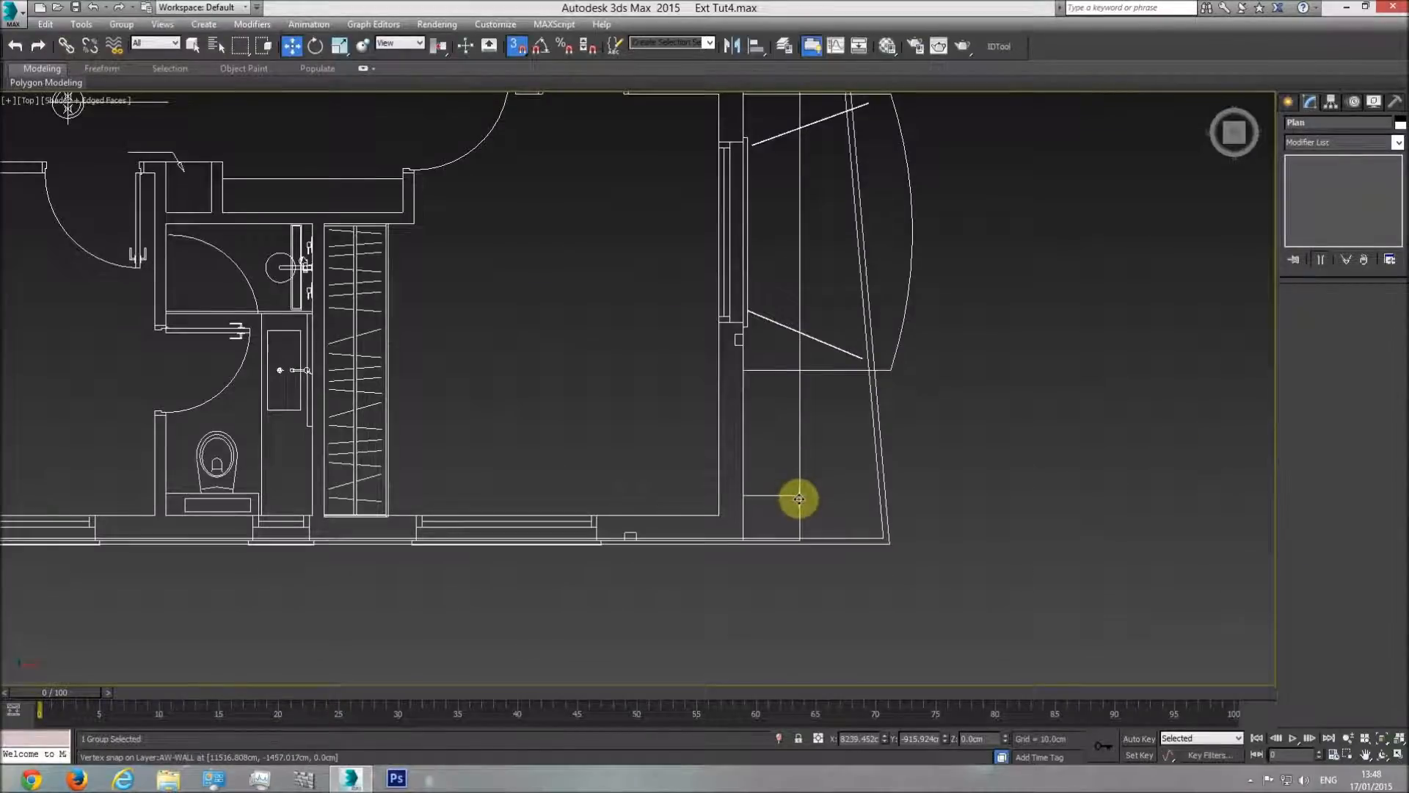
scroll(807, 506, down, 10)
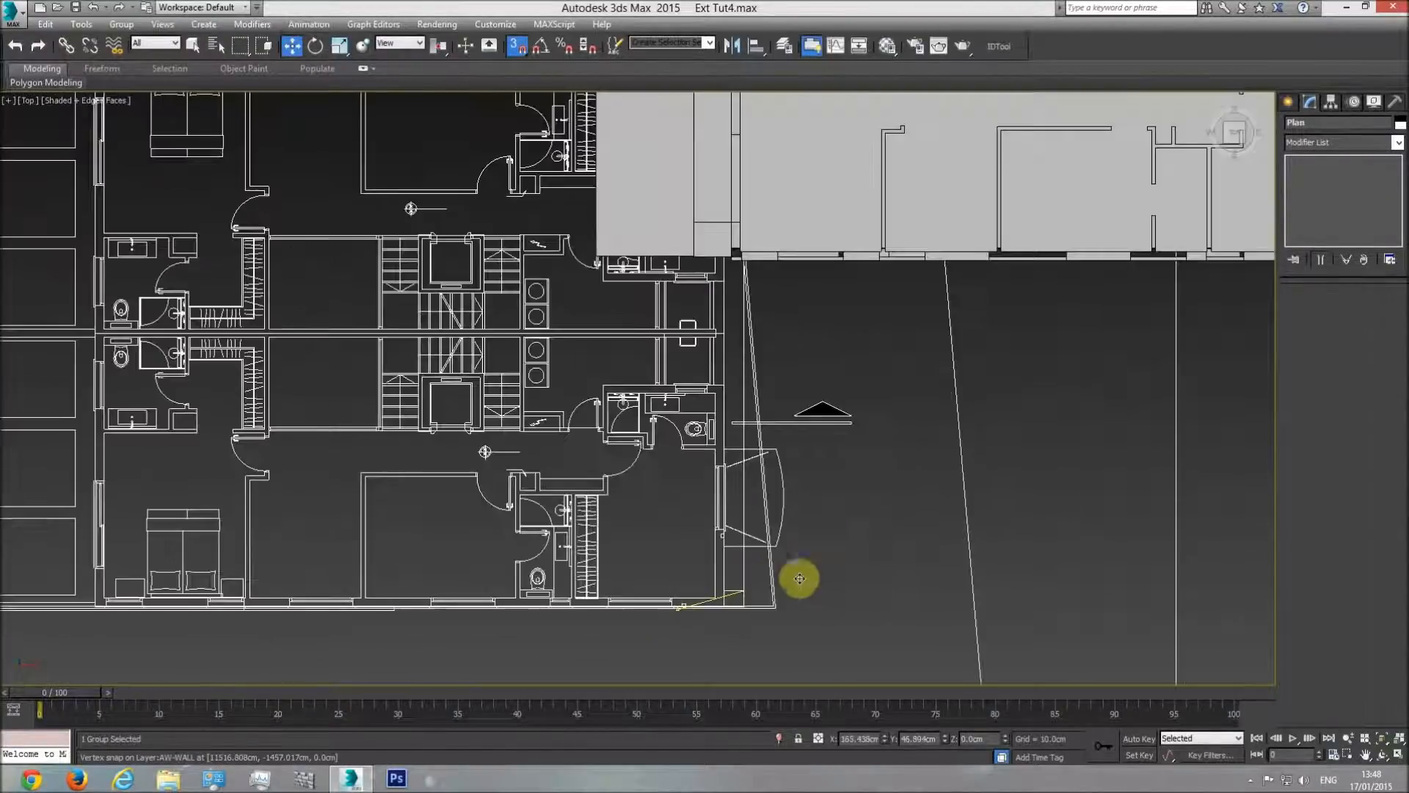
scroll(944, 477, up, 8)
drag(1101, 420, 1028, 483)
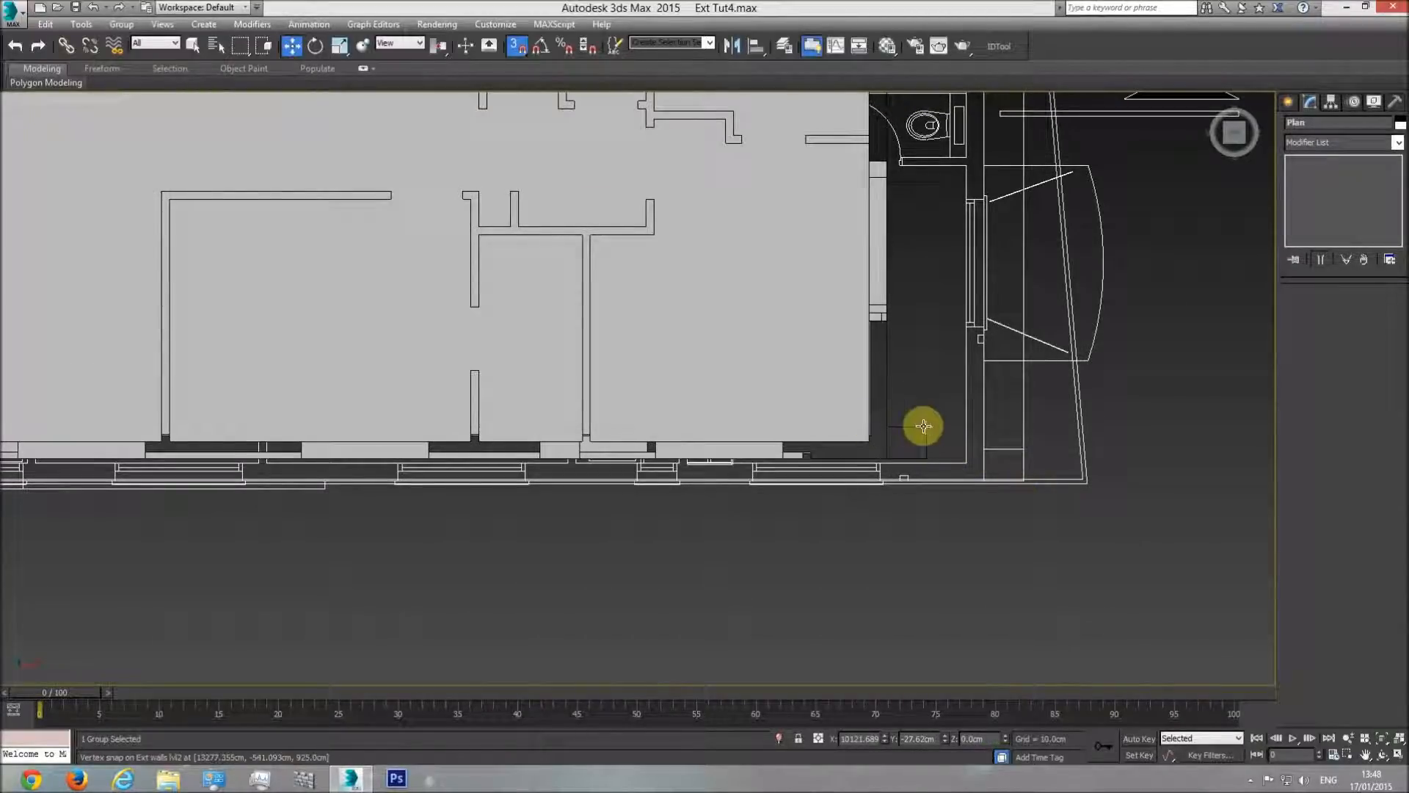
drag(1024, 449, 927, 428)
middle_drag(927, 427, 1028, 503)
scroll(943, 510, down, 3)
scroll(943, 509, down, 2)
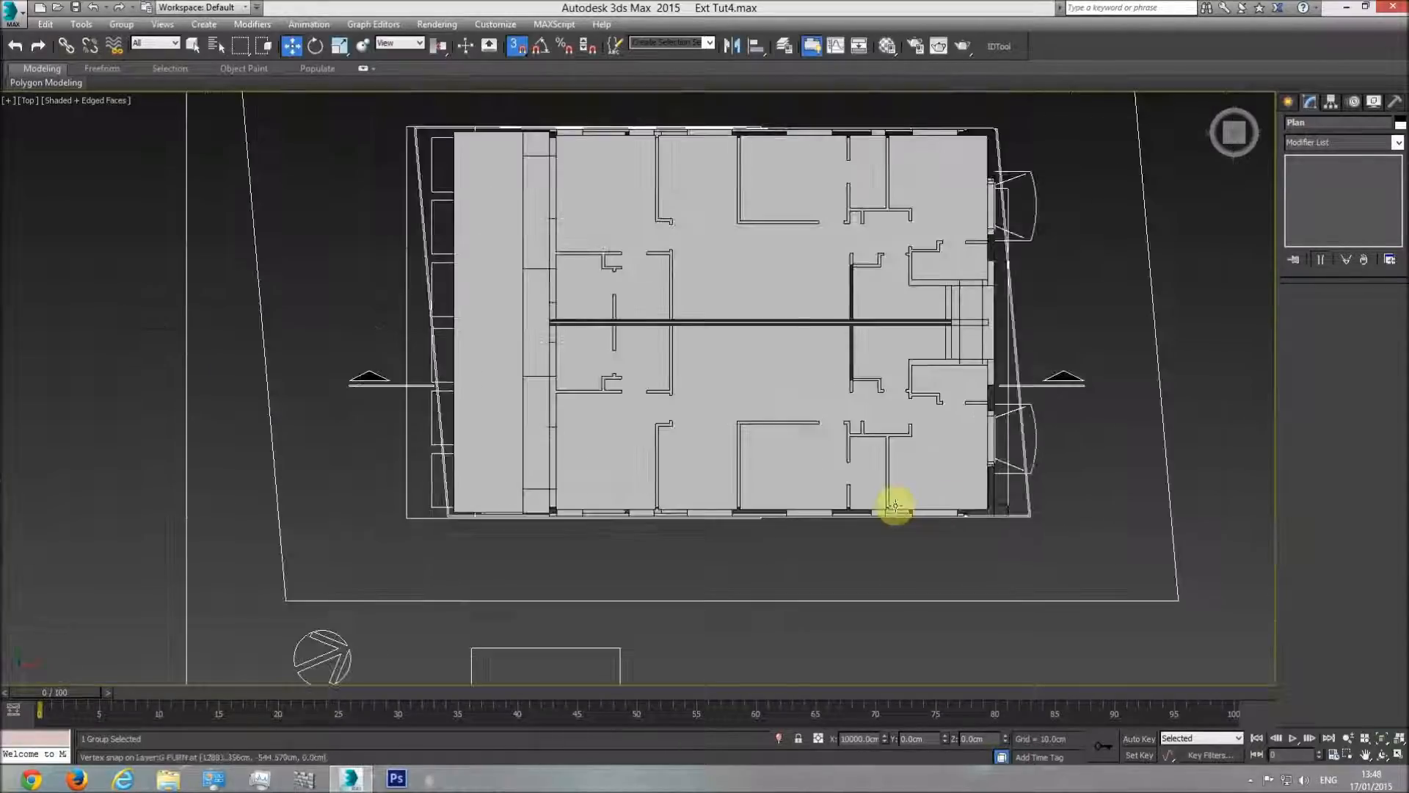
Step: Check the aligned plan drawings against the base of the building in the front view, then return to the top view
key(f)
middle_drag(888, 505, 676, 544)
scroll(842, 505, down, 8)
scroll(976, 501, down, 3)
scroll(1071, 500, up, 10)
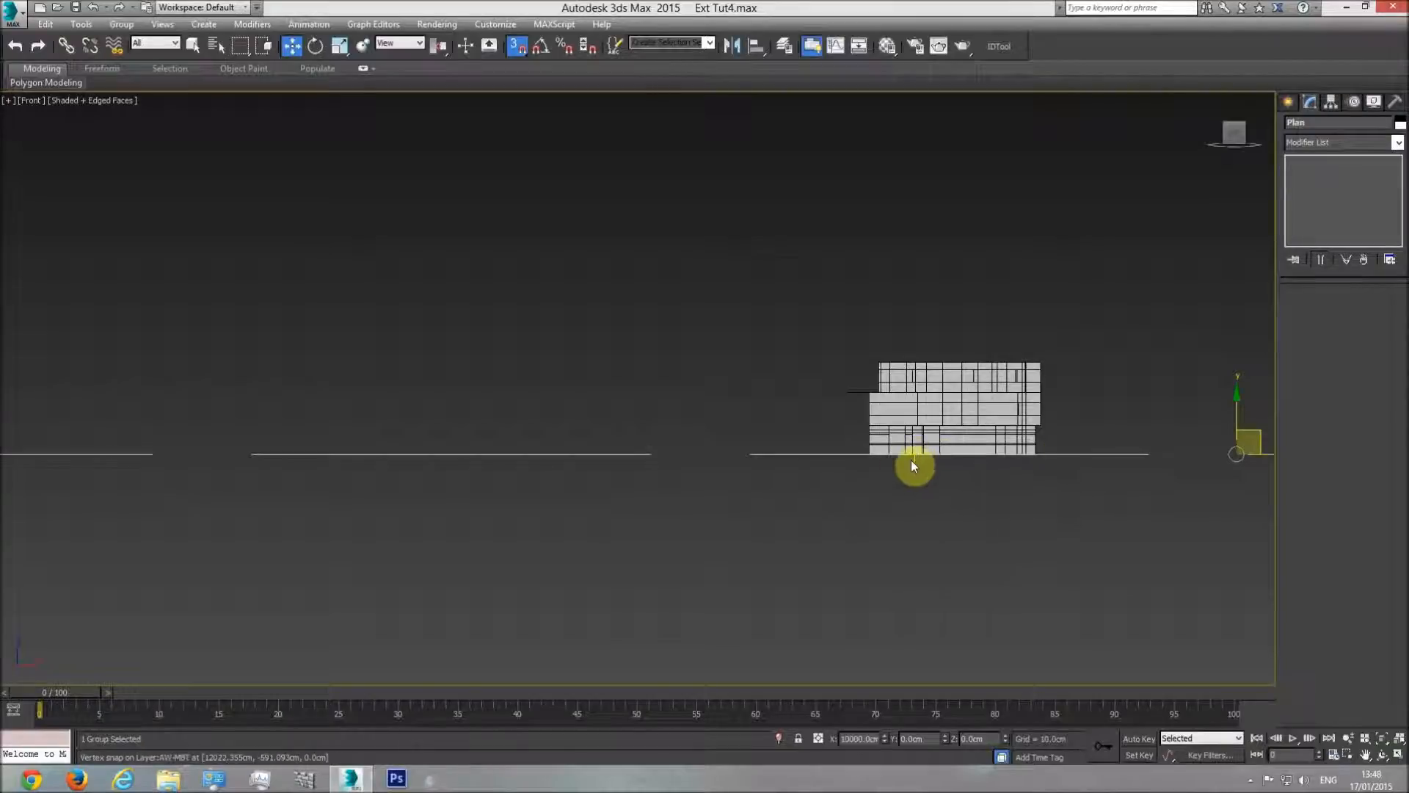
scroll(910, 466, up, 5)
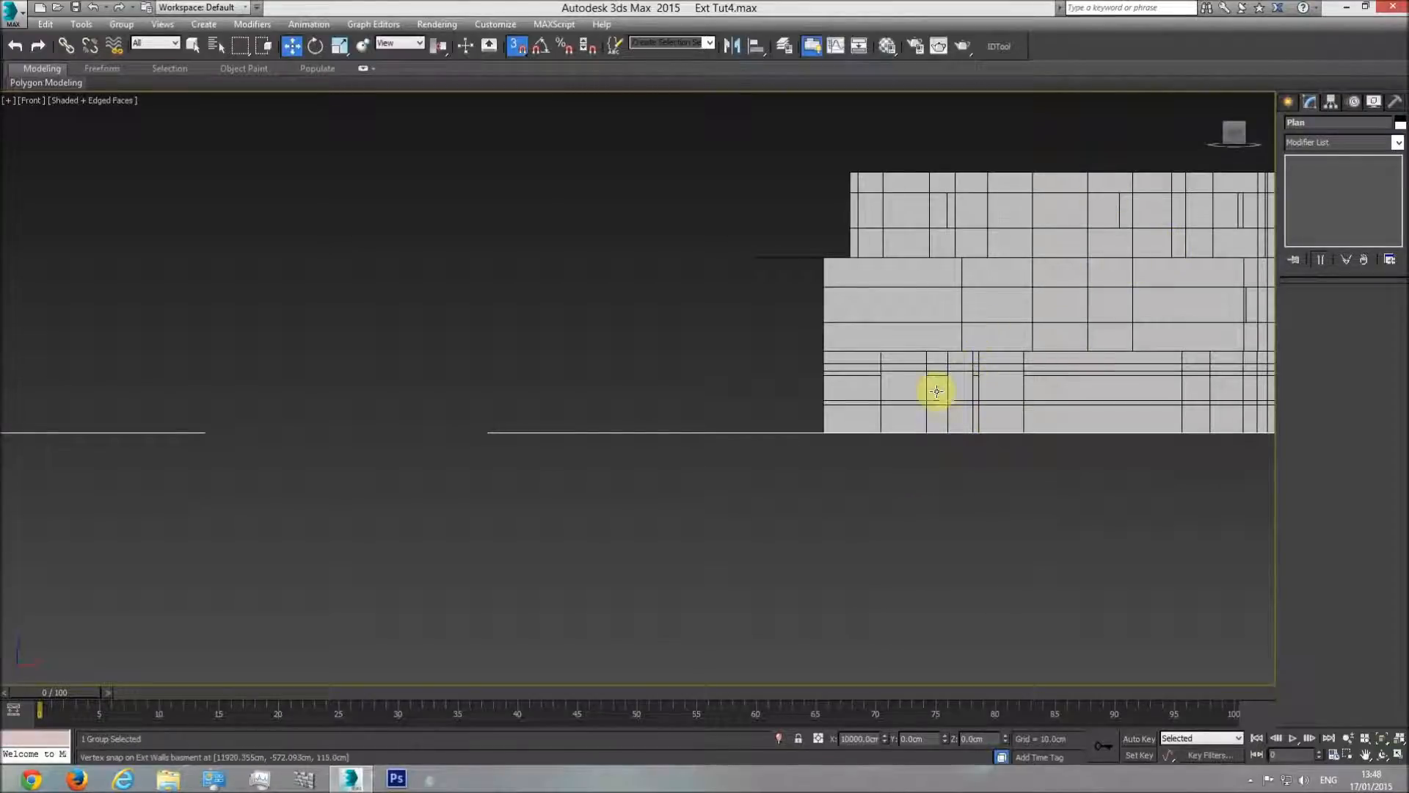
key(t)
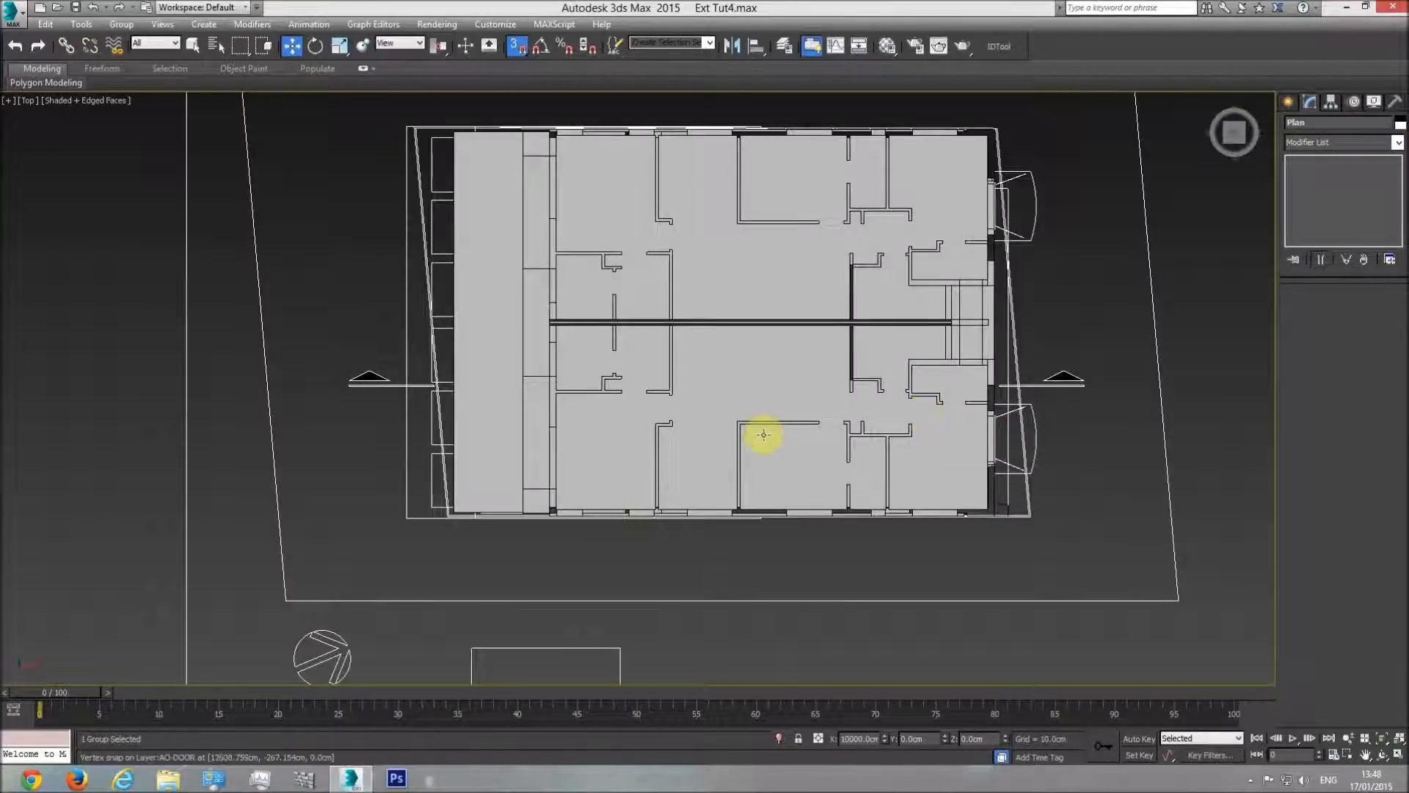
middle_drag(711, 431, 768, 475)
Step: Deselect the plan group, display the top view in wireframe and select the balcony floor object
click(603, 126)
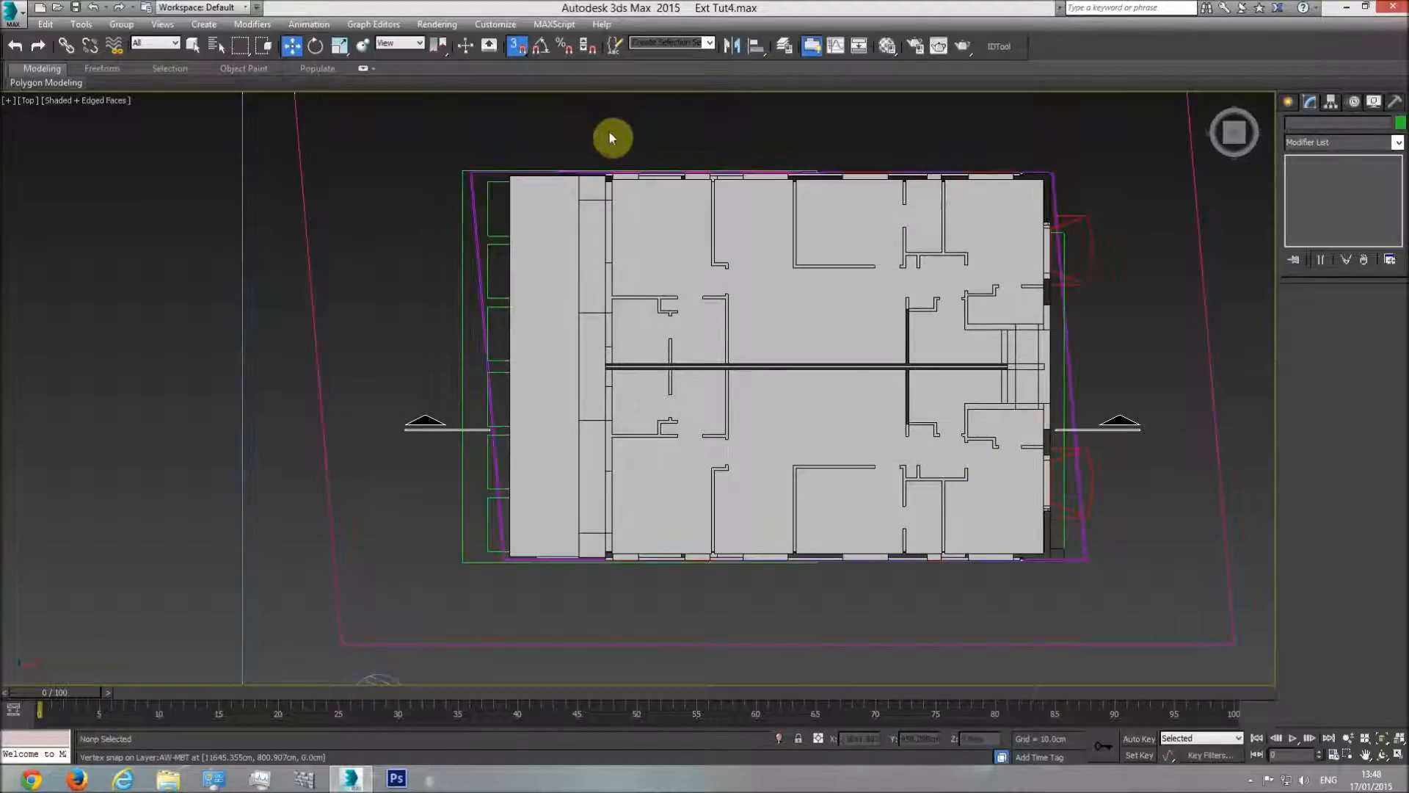
key(F3)
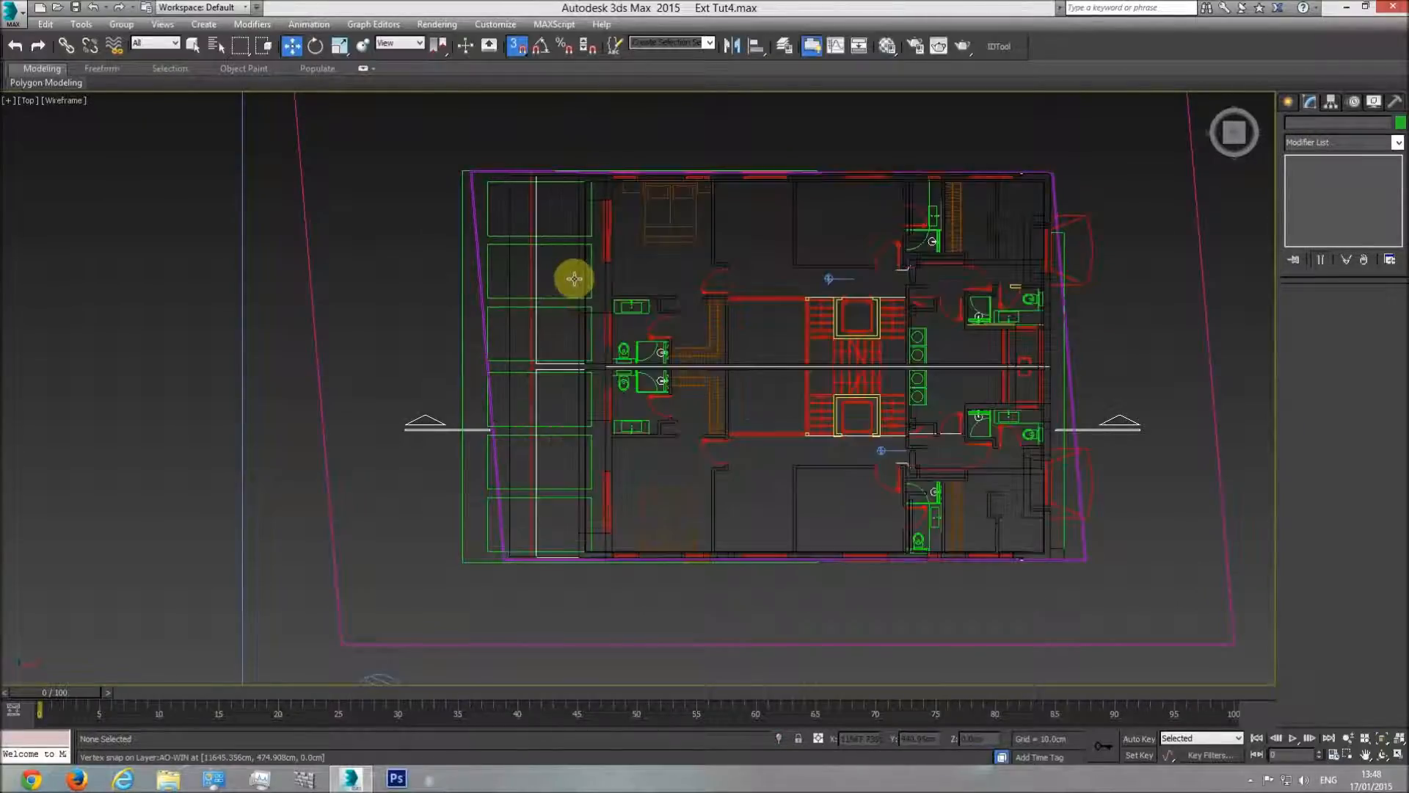
scroll(596, 221, up, 5)
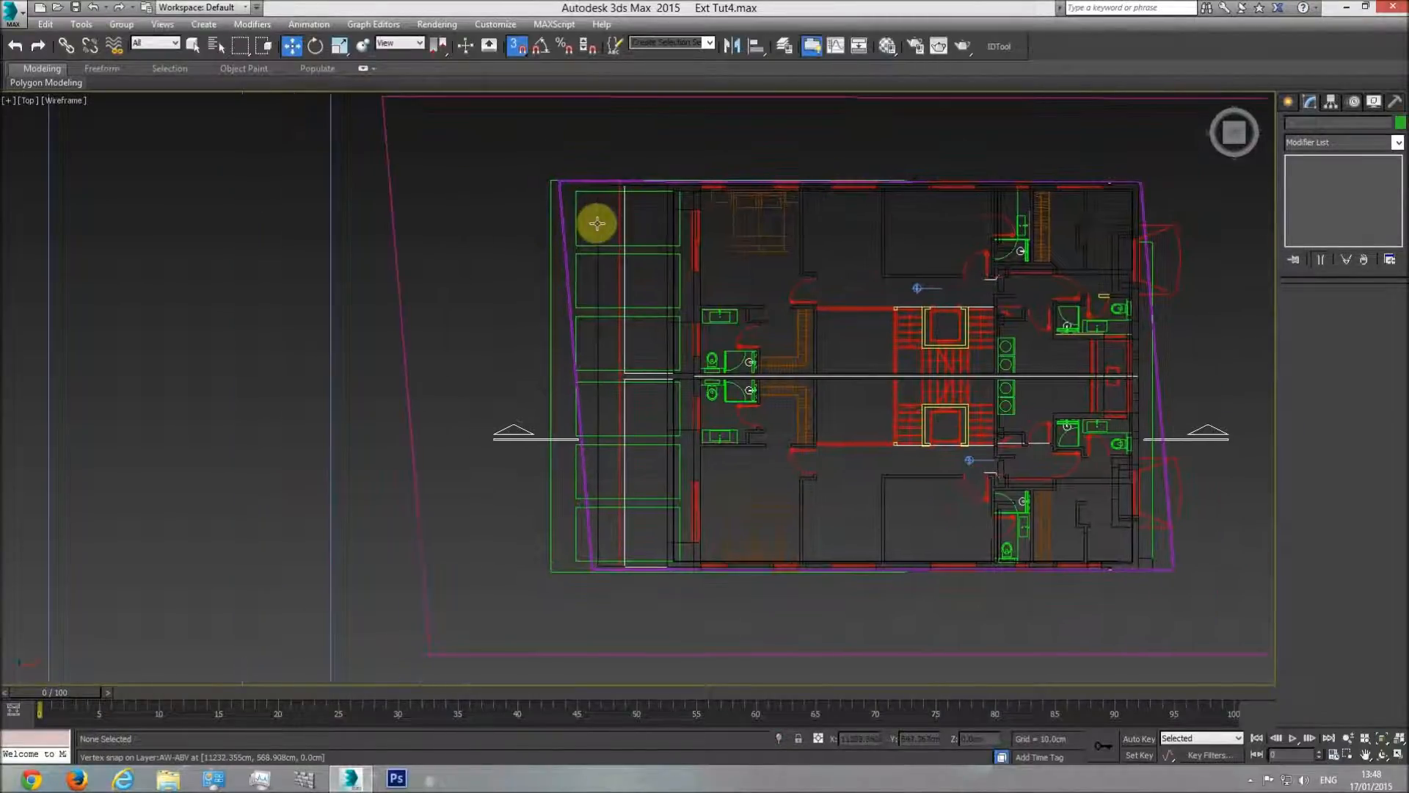
click(596, 218)
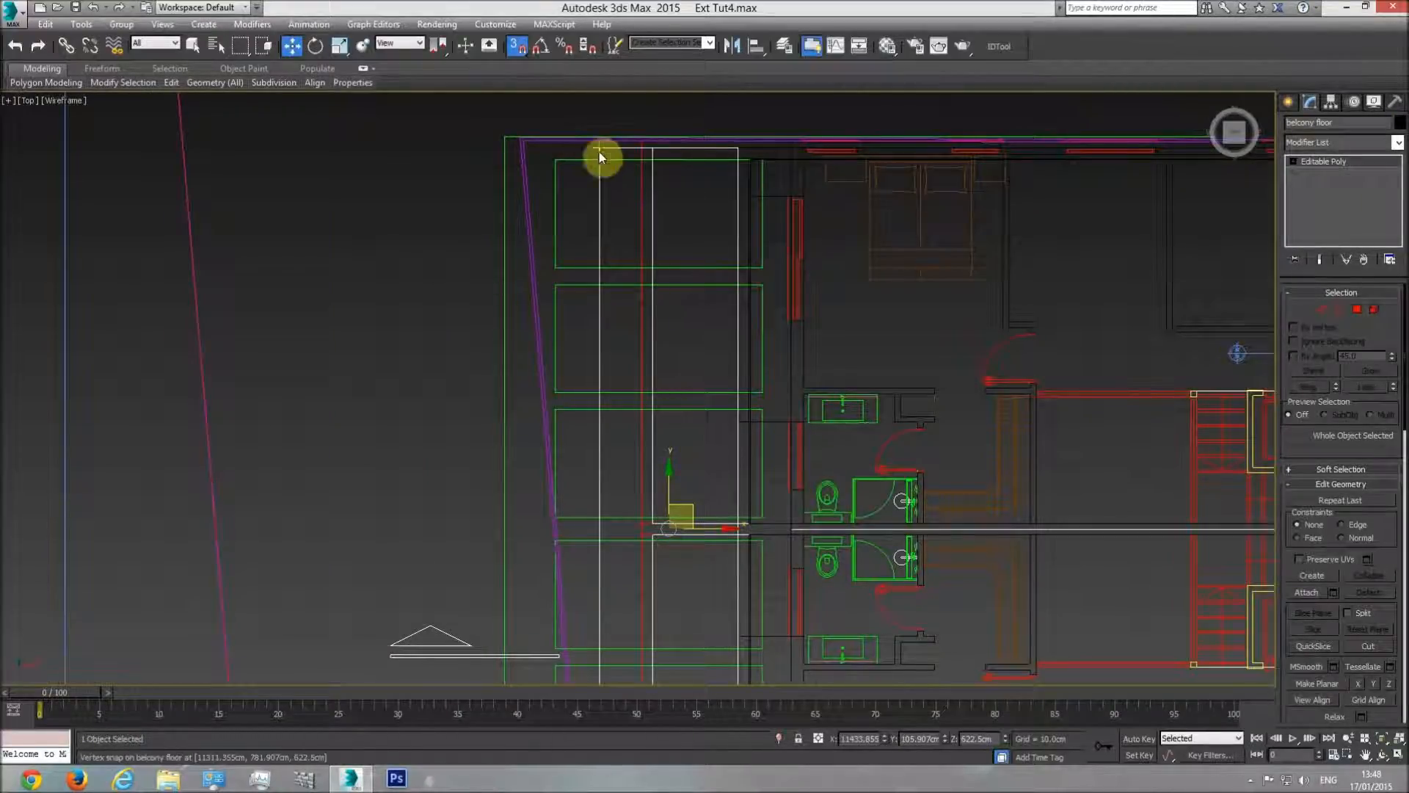
key(F3)
key(F3)
middle_drag(674, 160, 670, 233)
scroll(659, 227, up, 5)
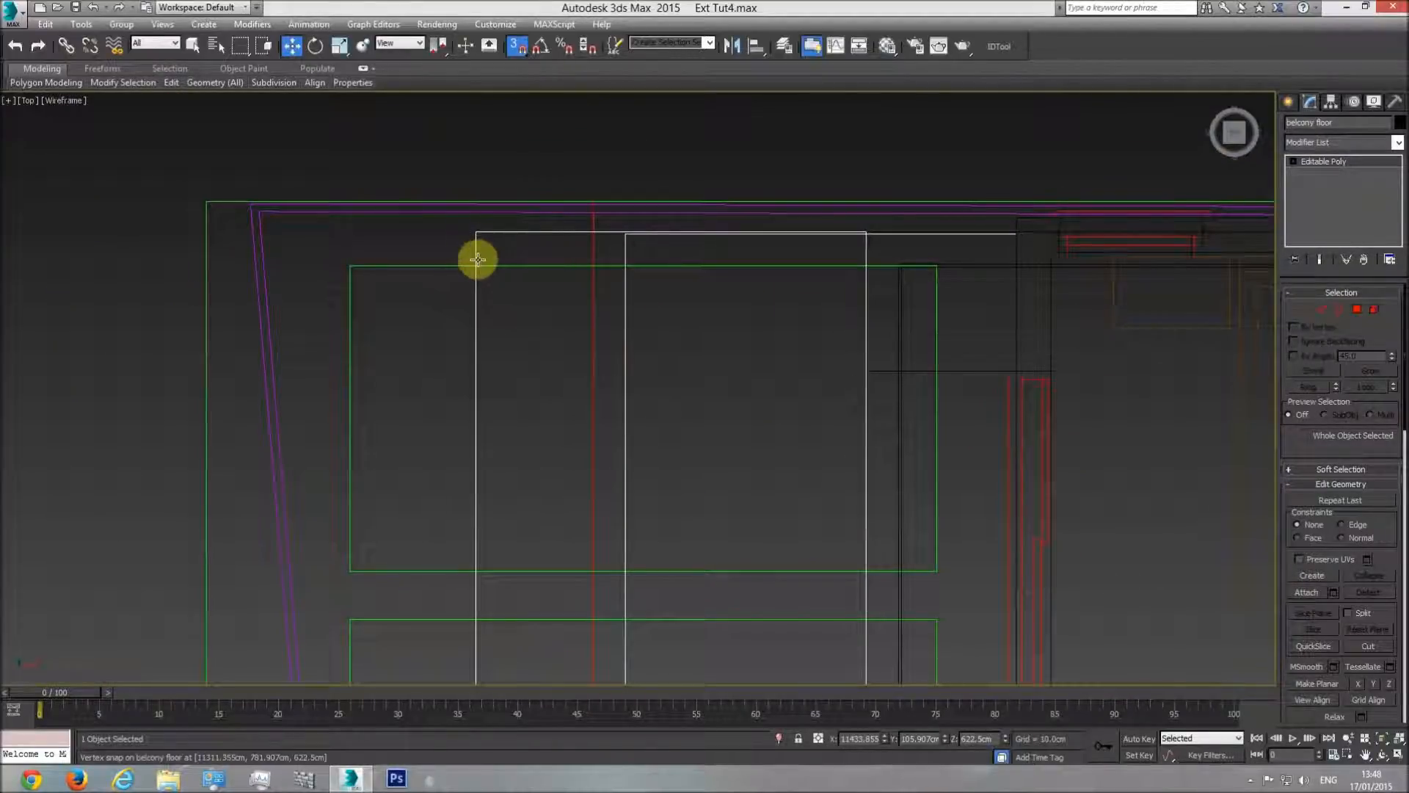
Step: Select the balcony floor's two outer vertices and snap them inward onto the plan's white balcony line, at about X 11405 cm
click(1304, 309)
middle_drag(822, 415, 796, 328)
scroll(797, 328, down, 6)
middle_drag(774, 415, 718, 294)
drag(646, 592, 649, 589)
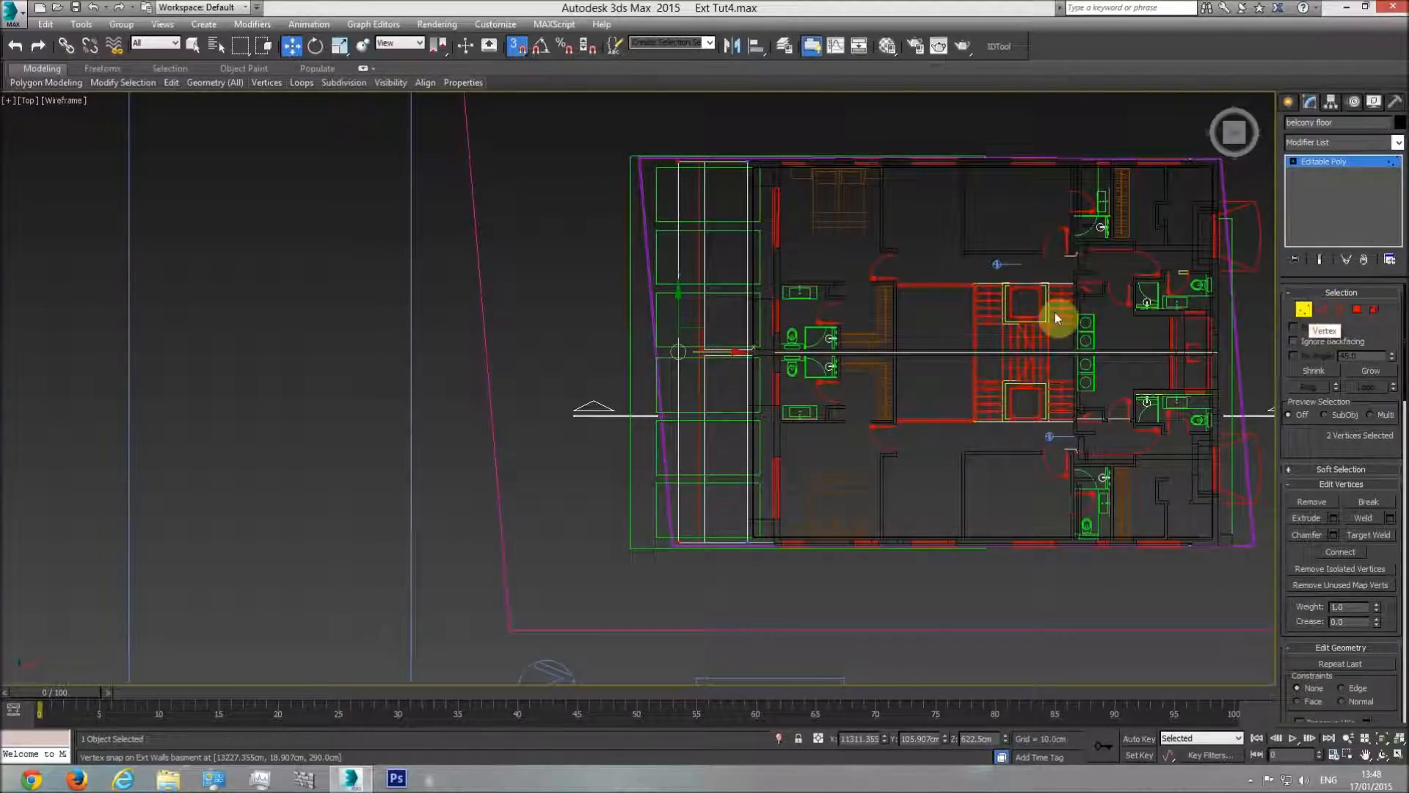
scroll(693, 365, up, 5)
drag(690, 363, 727, 257)
middle_drag(746, 550, 727, 258)
drag(727, 257, 683, 600)
scroll(709, 264, down, 2)
middle_drag(722, 117, 706, 482)
middle_drag(709, 254, 696, 373)
click(703, 325)
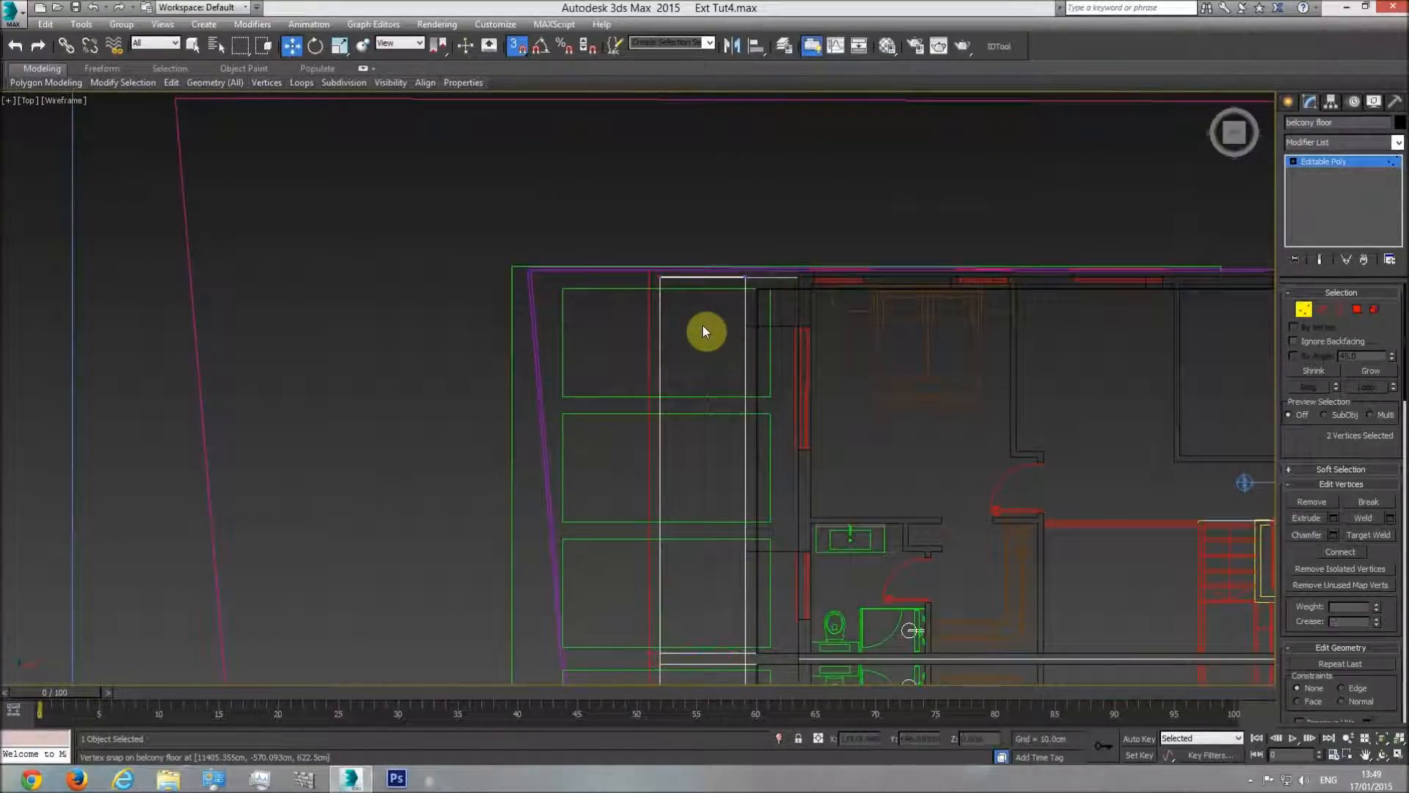
Step: Inspect the edited balcony floor on the building's front in a shaded perspective view
scroll(698, 283, up, 2)
scroll(697, 282, up, 2)
key(p)
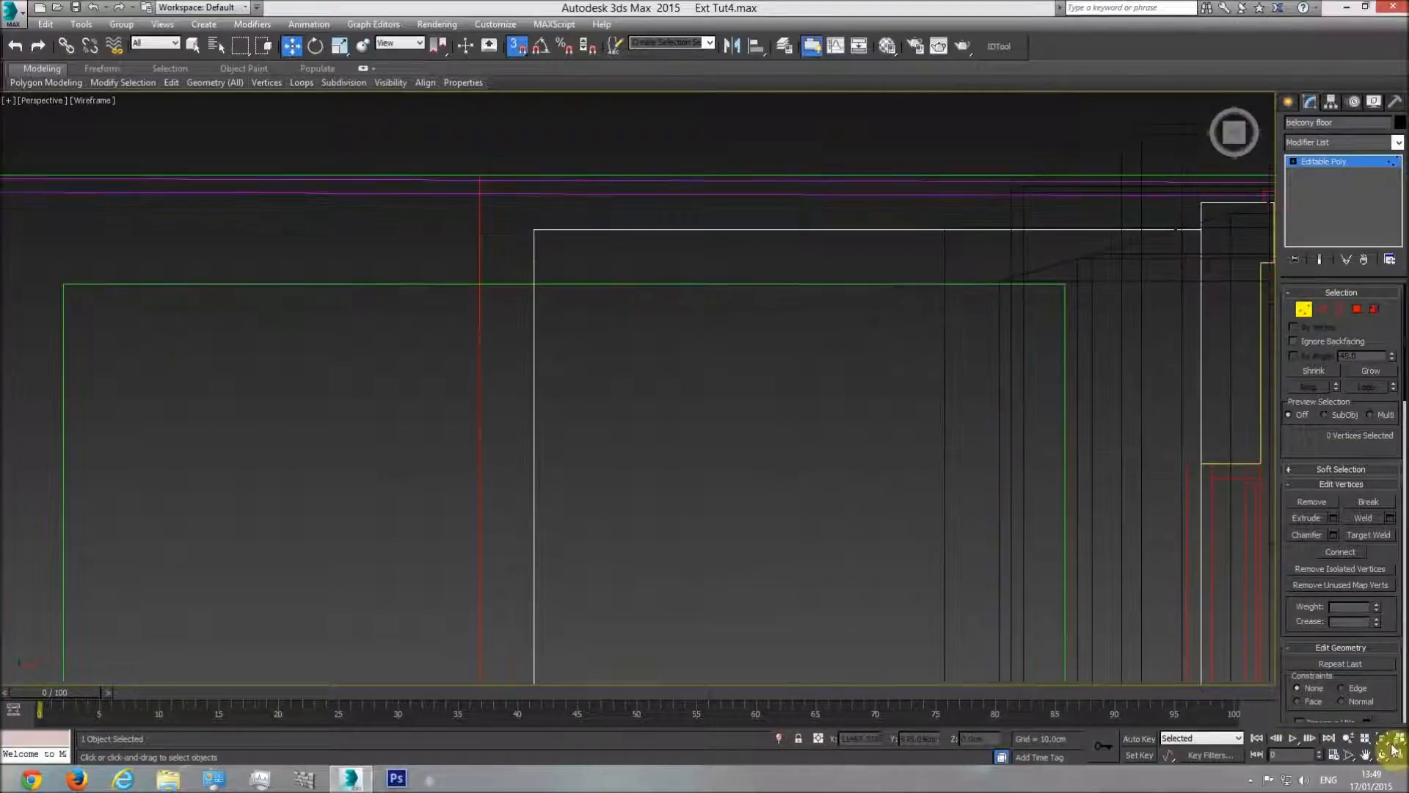
click(1383, 756)
mouse_move(654, 422)
mouse_down()
mouse_move(679, 359)
mouse_move(718, 456)
mouse_move(707, 432)
mouse_up()
key(F3)
scroll(707, 432, up, 8)
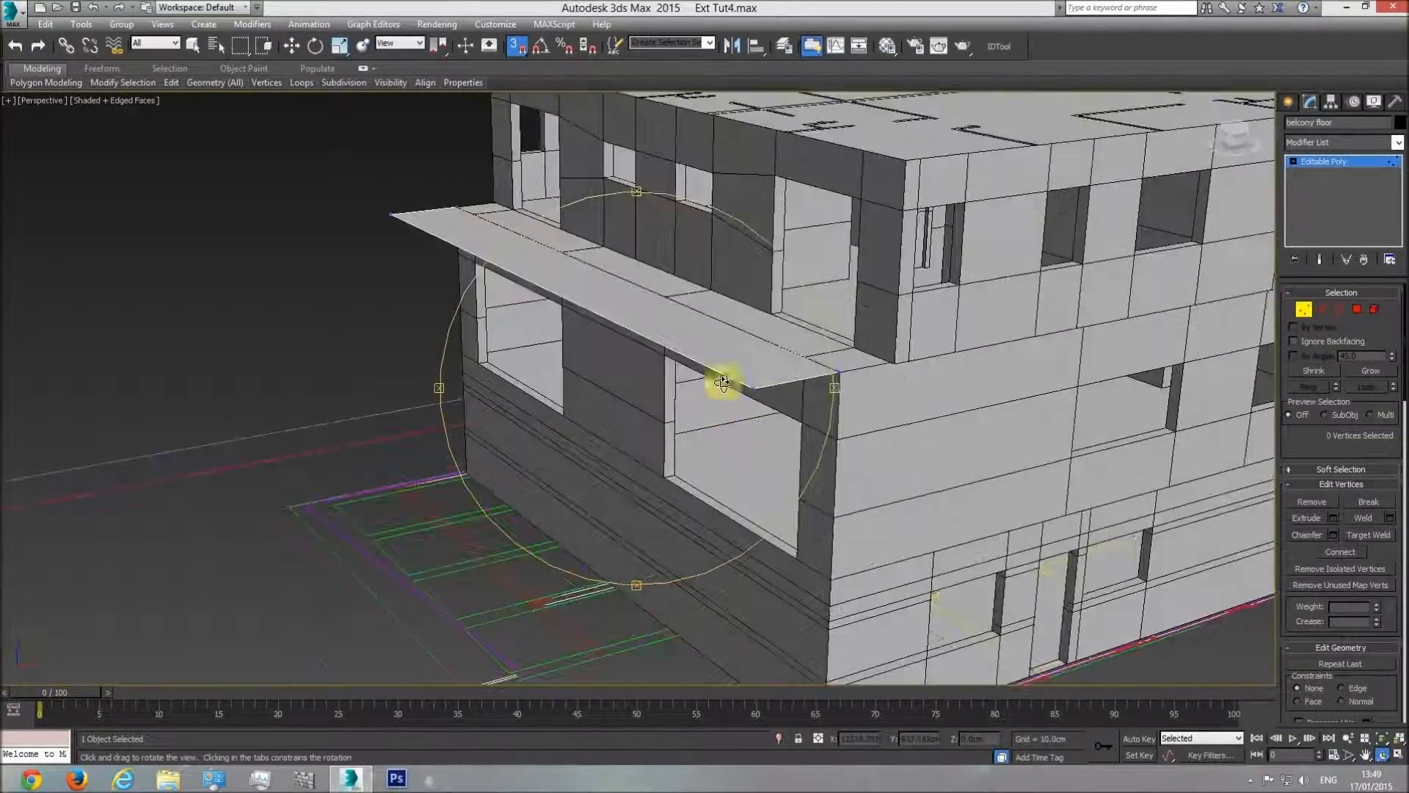
Step: Examine the height of the balcony floor's edge against the building in the wireframe front view
key(w)
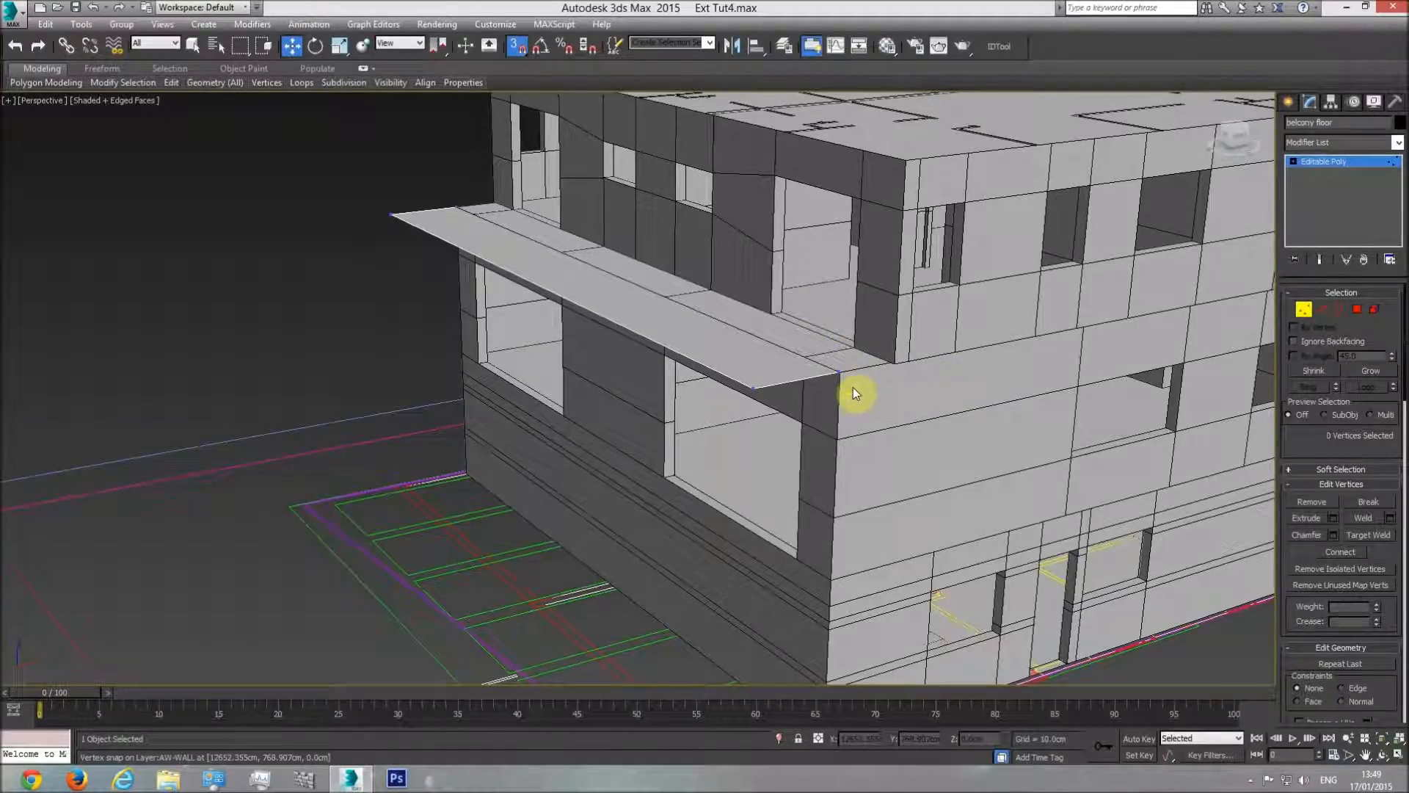
key(f)
key(z)
key(F3)
scroll(843, 364, up, 5)
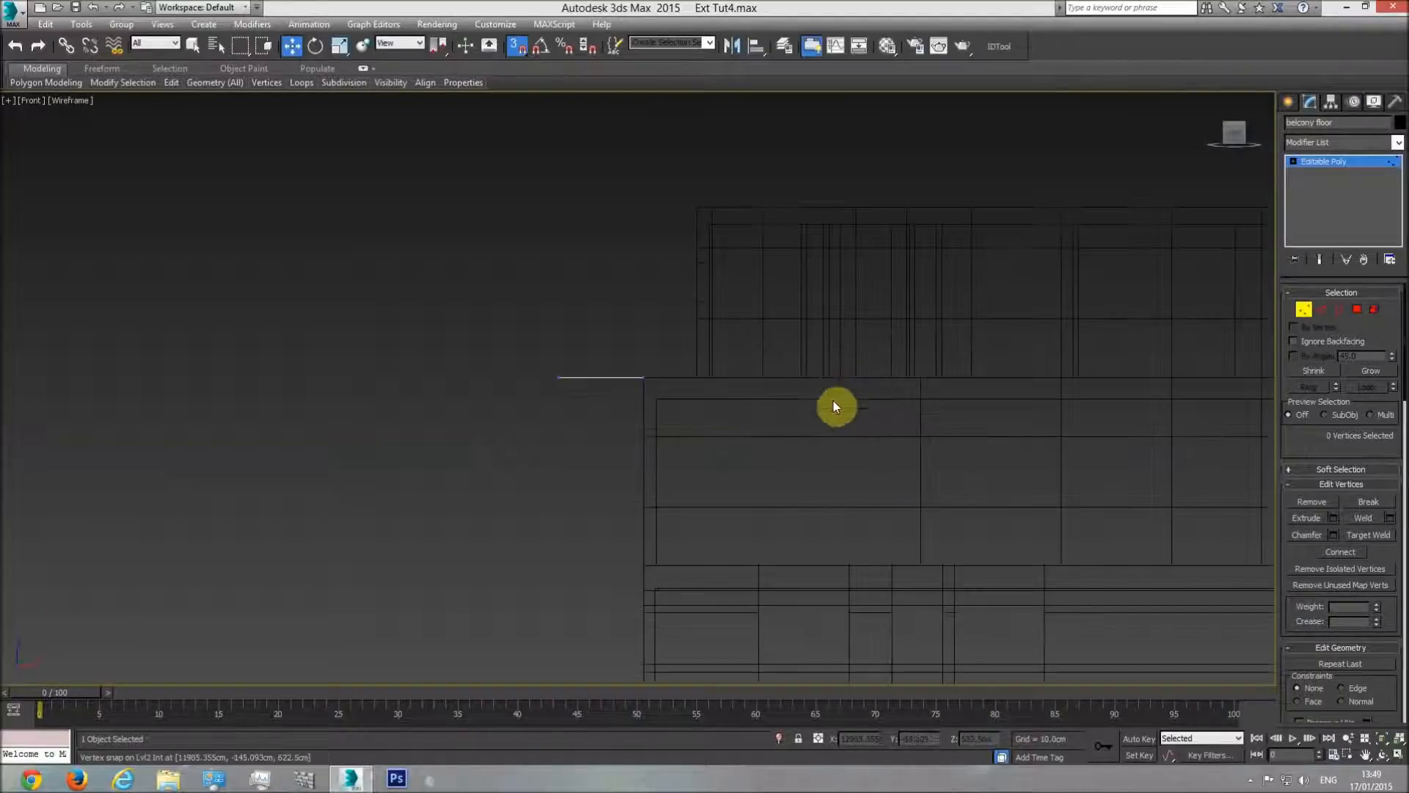
middle_drag(849, 393, 872, 401)
scroll(872, 400, down, 5)
middle_drag(652, 409, 765, 413)
Step: Measure the band between the two purple level marks on the elevation drawing with a temporary snapped box in the top view
key(t)
scroll(698, 433, down, 8)
scroll(701, 436, down, 4)
mouse_move(242, 474)
middle_down()
mouse_move(821, 452)
mouse_move(835, 433)
middle_up()
scroll(554, 402, up, 6)
middle_drag(308, 381, 463, 377)
scroll(462, 378, up, 4)
scroll(890, 400, up, 5)
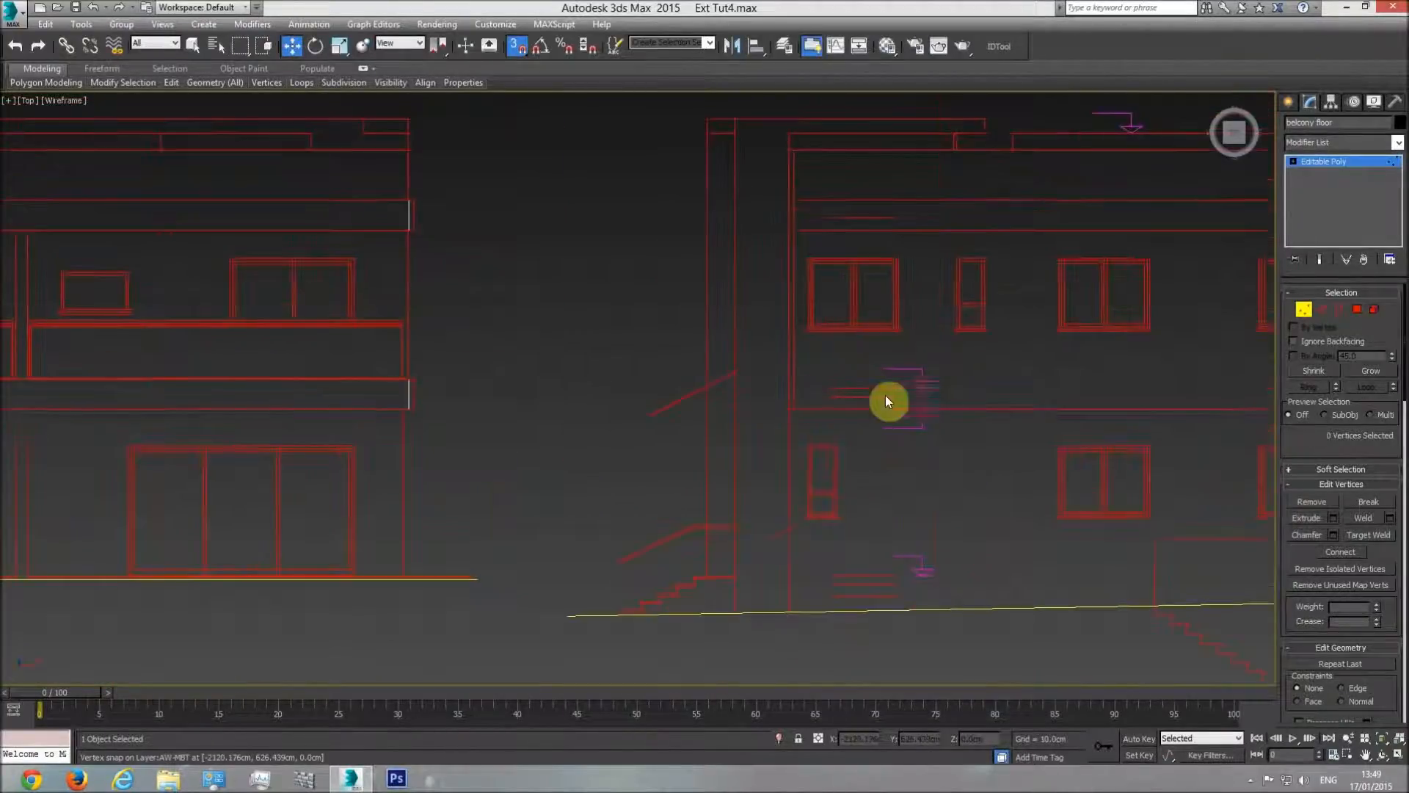
click(1290, 100)
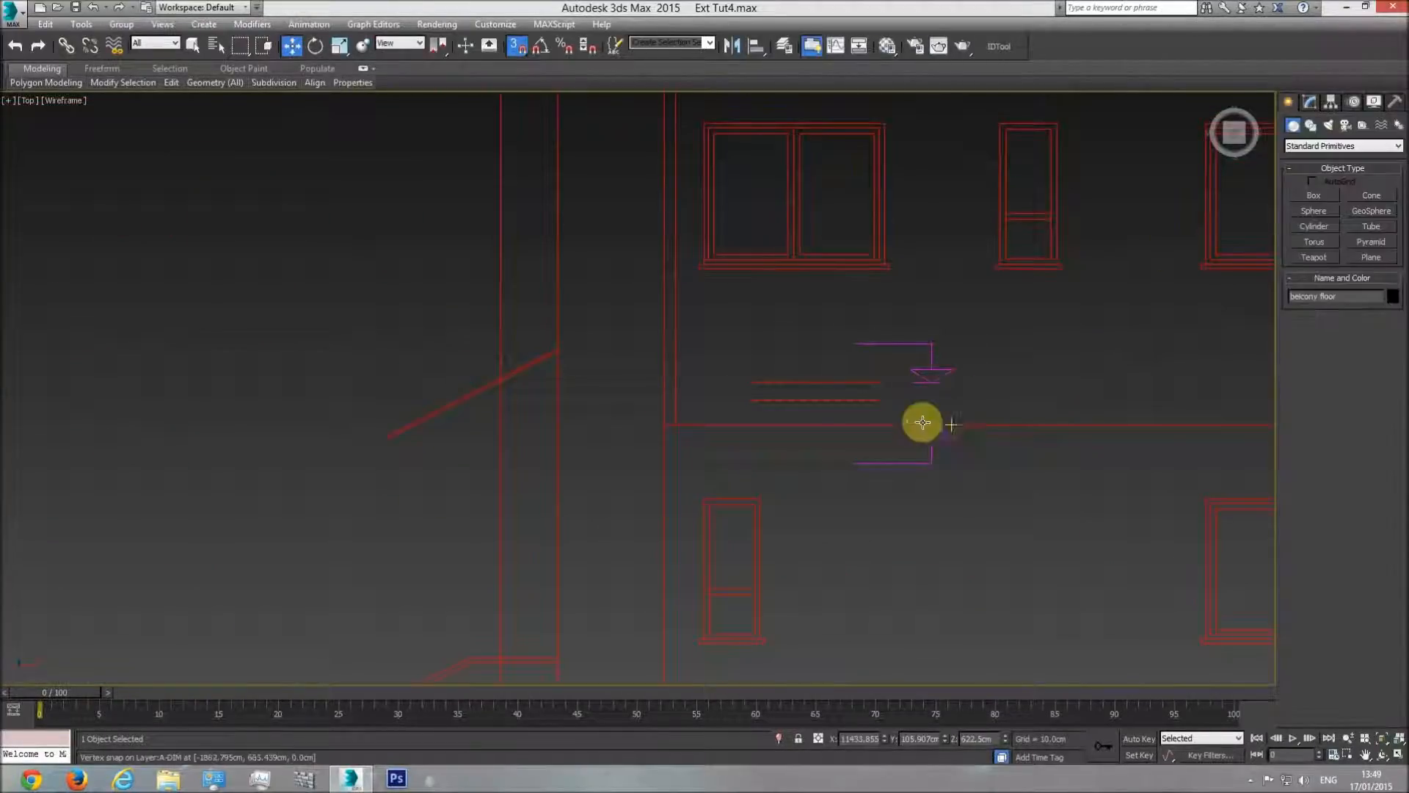
click(1315, 196)
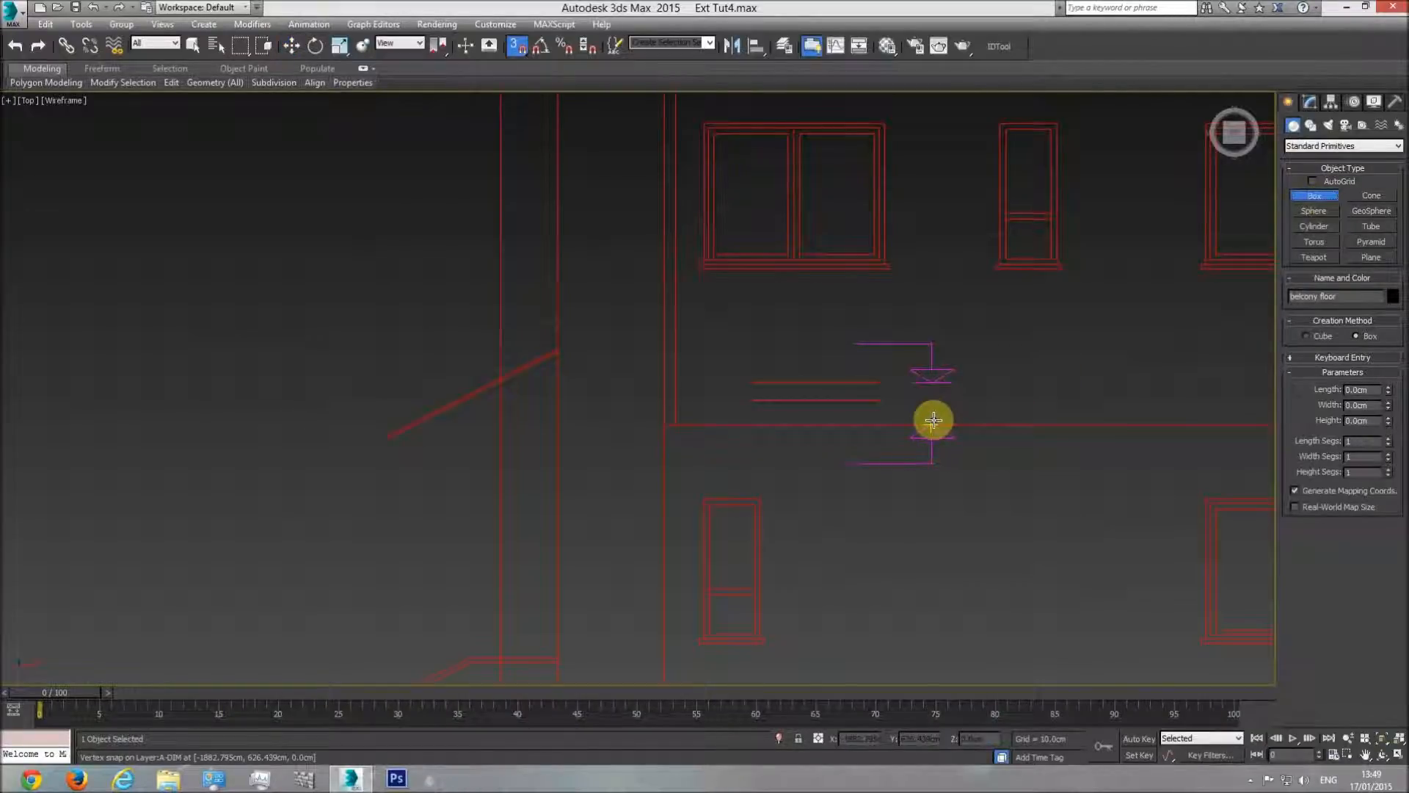
drag(932, 421, 896, 399)
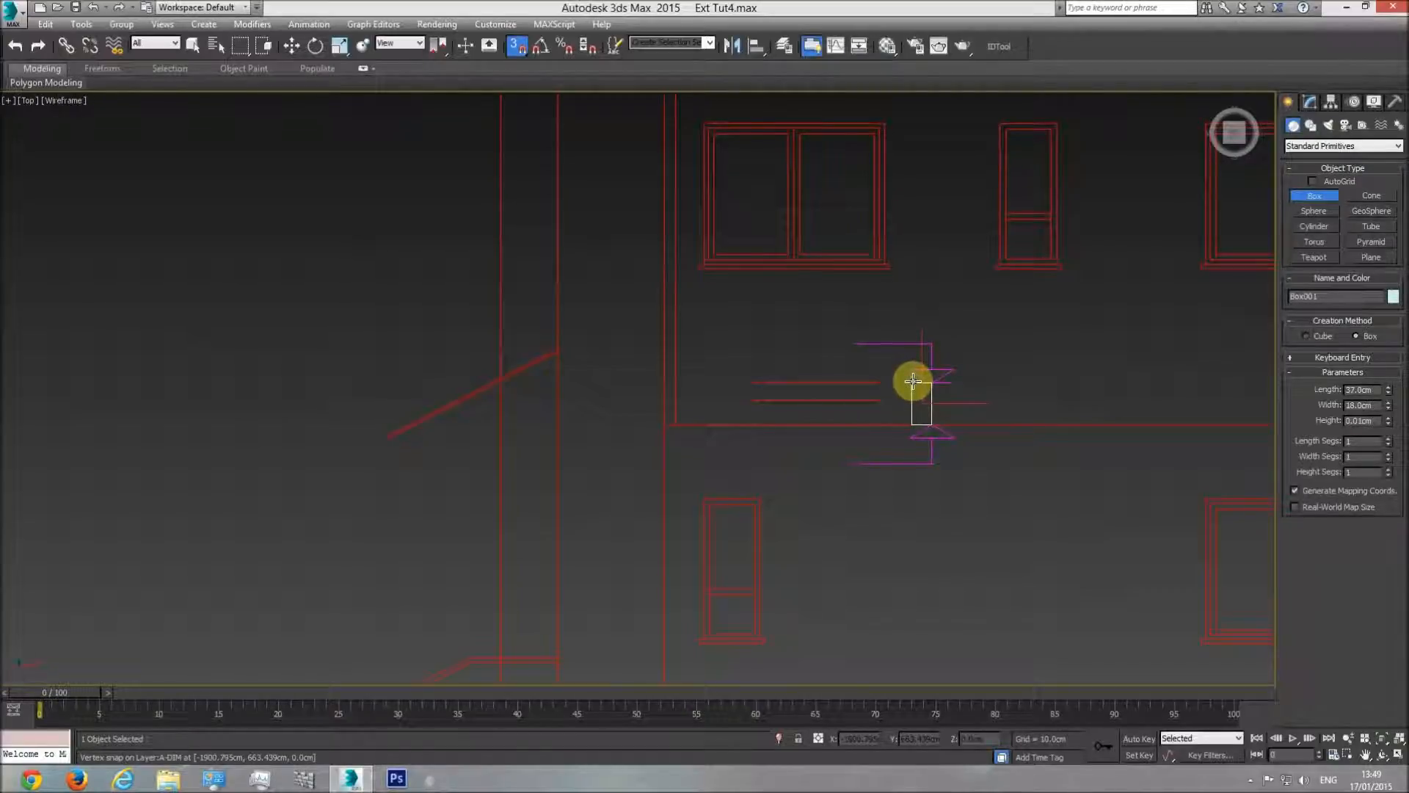
click(931, 422)
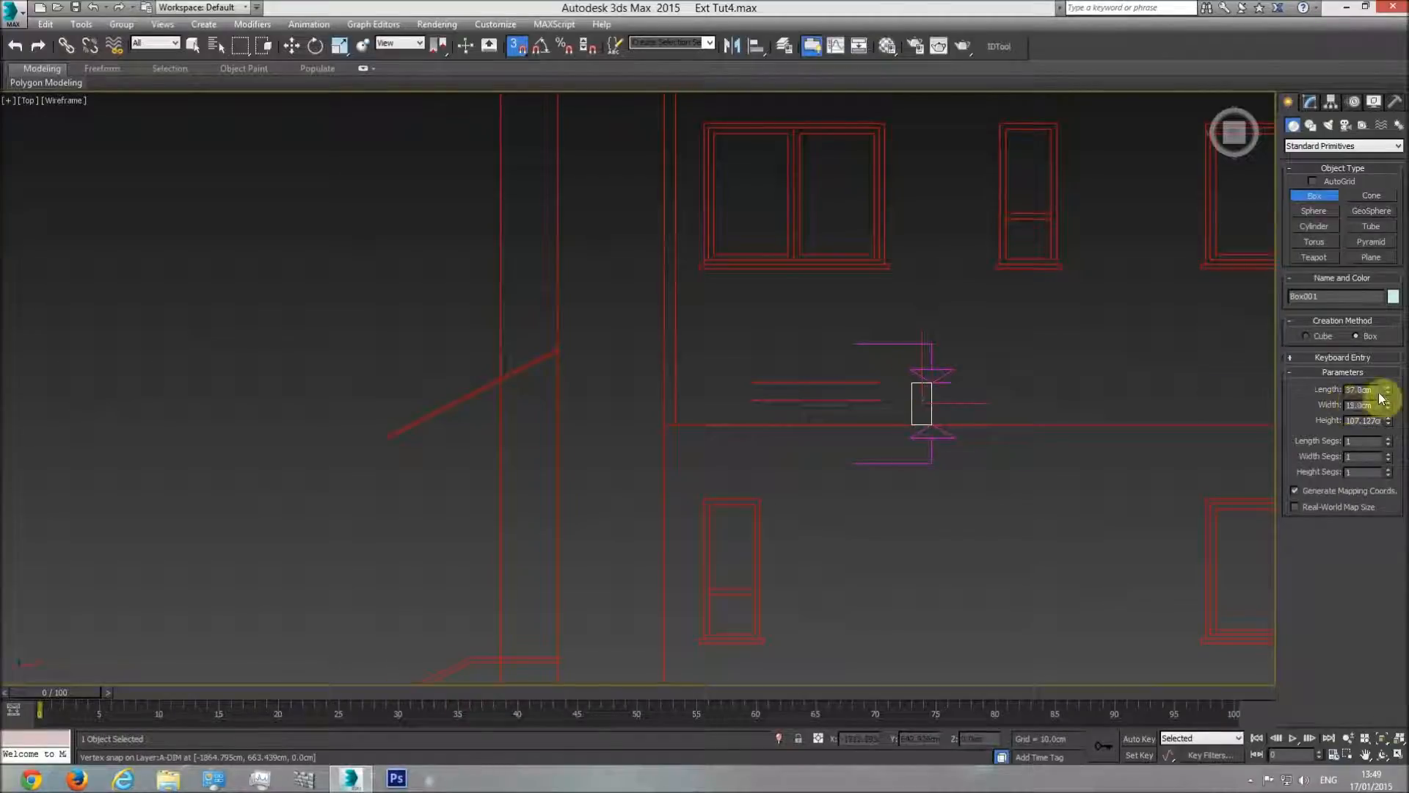
drag(1389, 393, 1377, 355)
scroll(976, 403, down, 5)
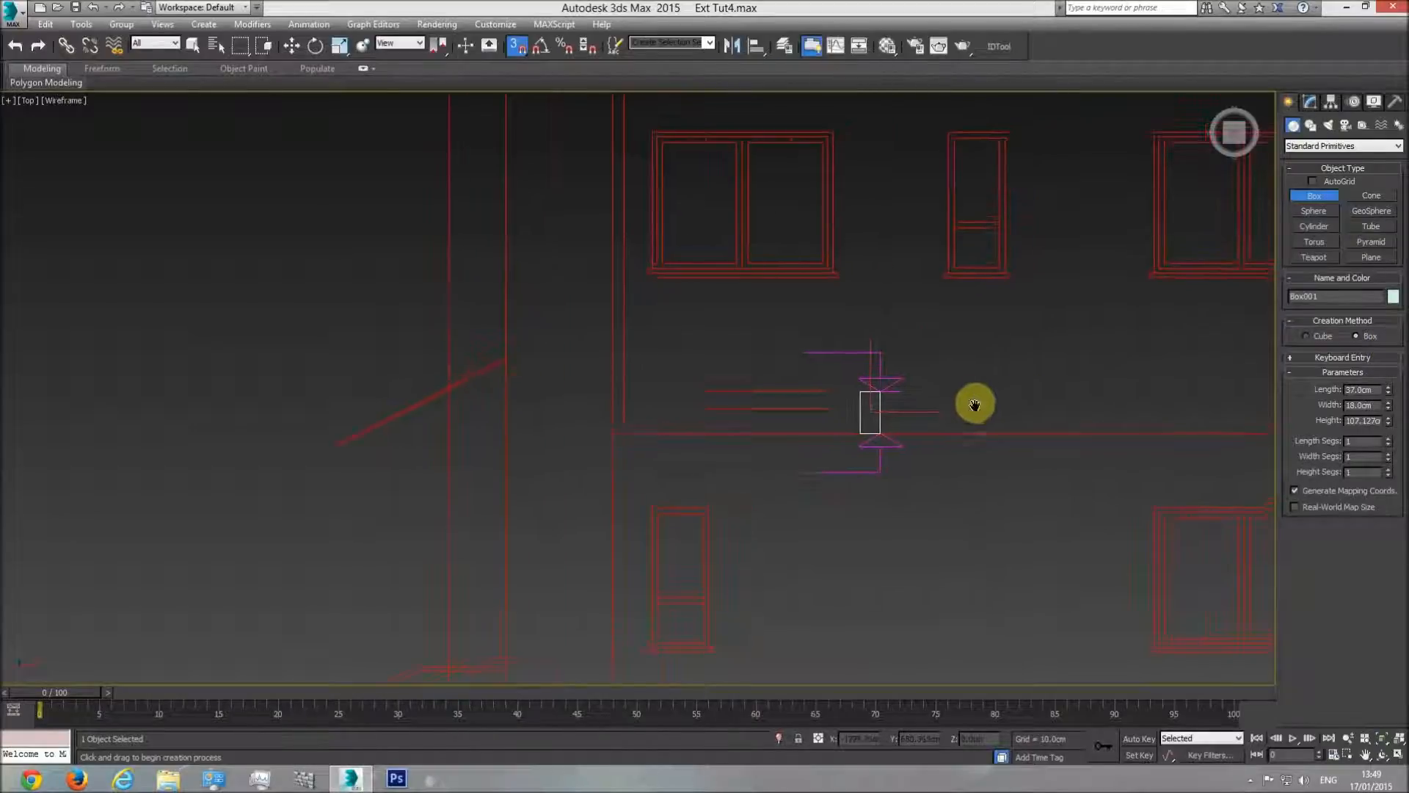
right_click(952, 403)
Step: Return to a shaded perspective view of the building's front and select the balcony floor
key(p)
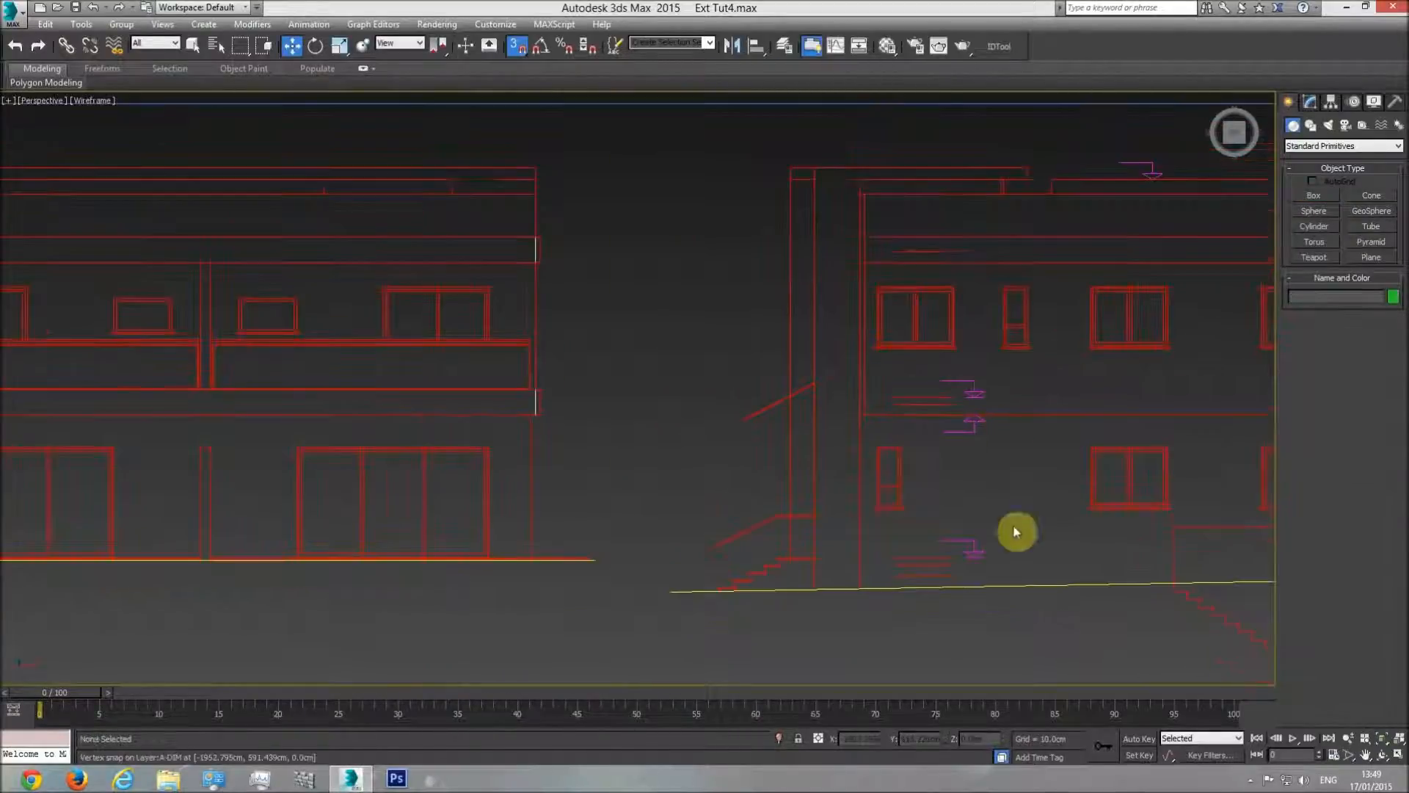
click(1382, 738)
click(1382, 755)
mouse_move(739, 487)
mouse_down()
mouse_move(761, 400)
mouse_move(590, 373)
mouse_up()
scroll(590, 373, up, 5)
right_click(698, 346)
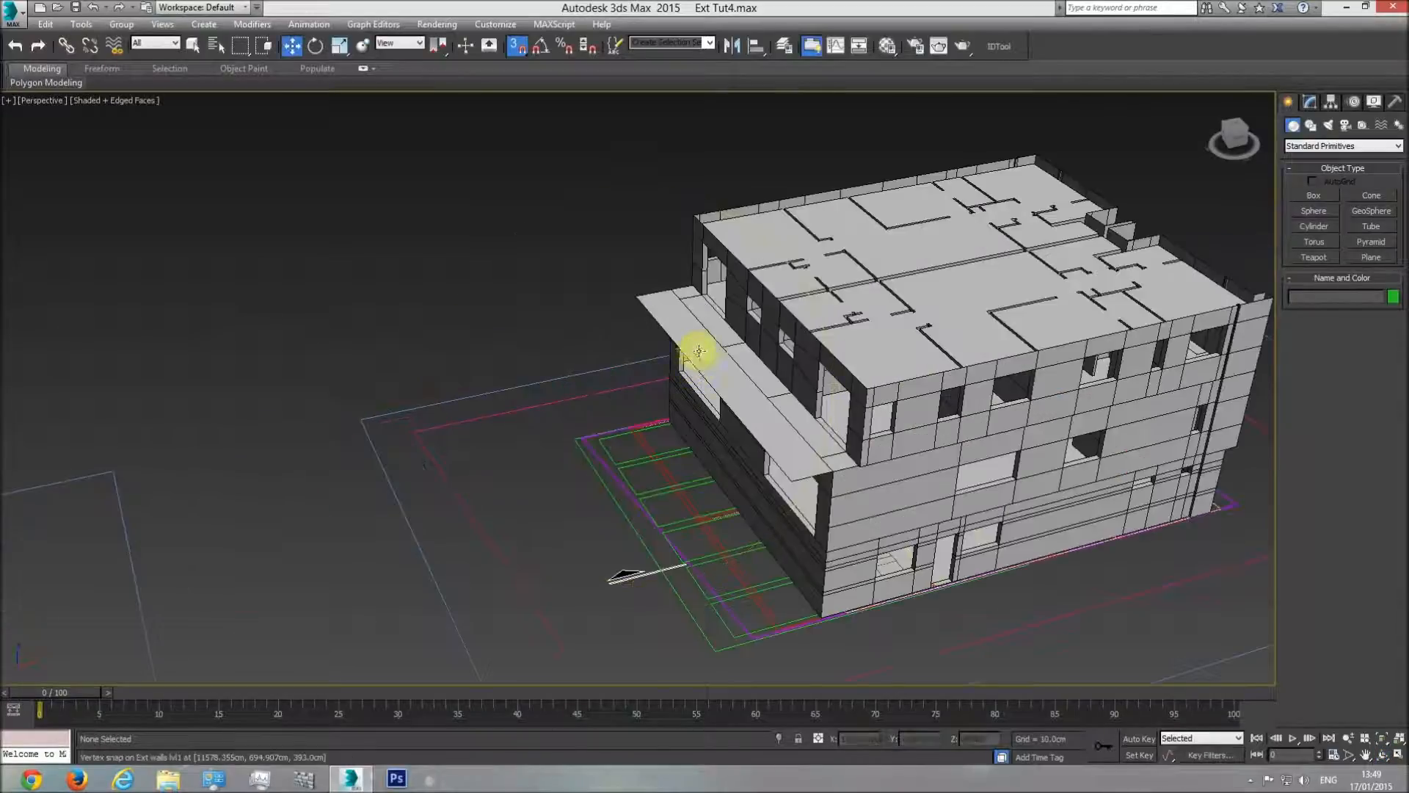
click(682, 349)
scroll(777, 441, up, 3)
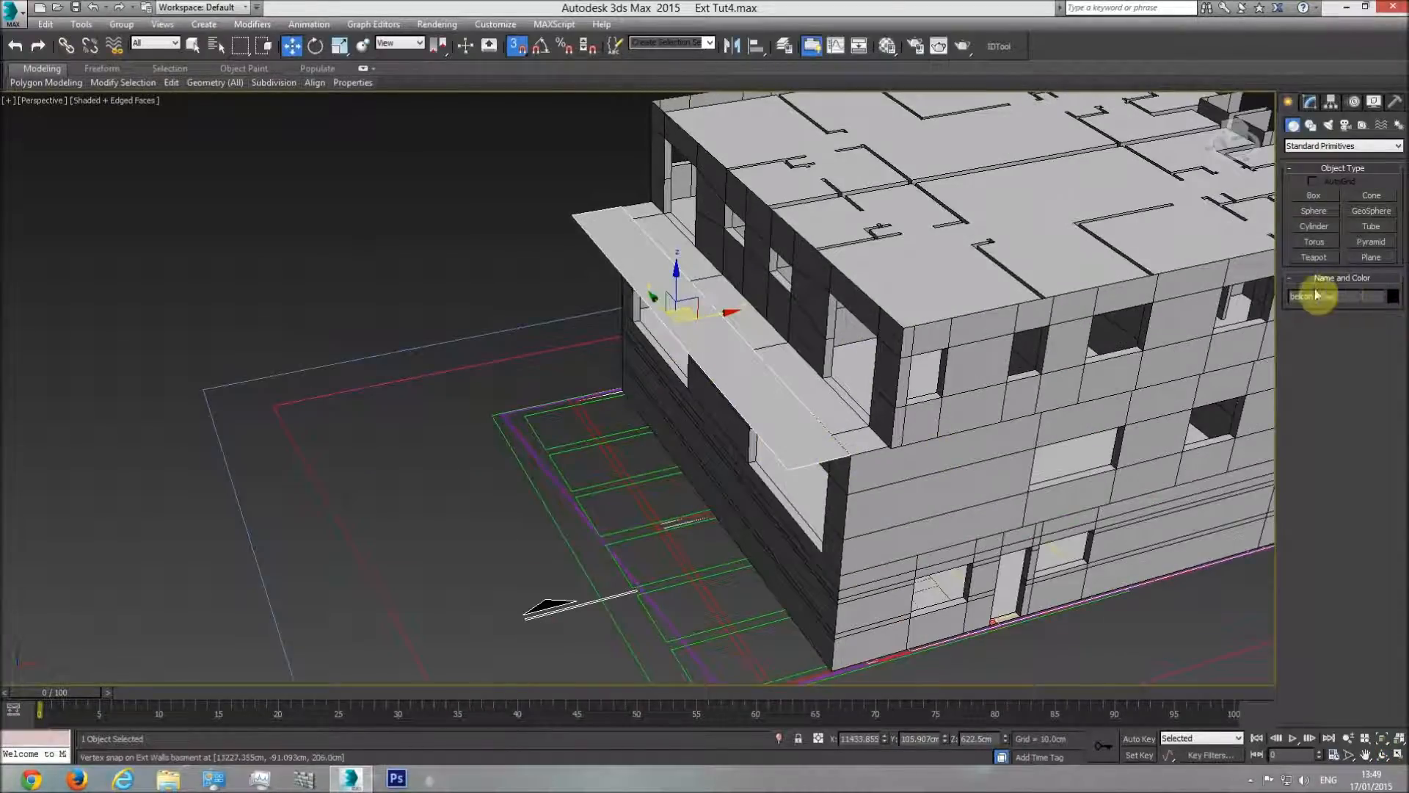
Step: Add a Shell modifier to the balcony floor with an outer amount of 37 cm
click(1313, 109)
click(1398, 142)
drag(1398, 220, 1402, 624)
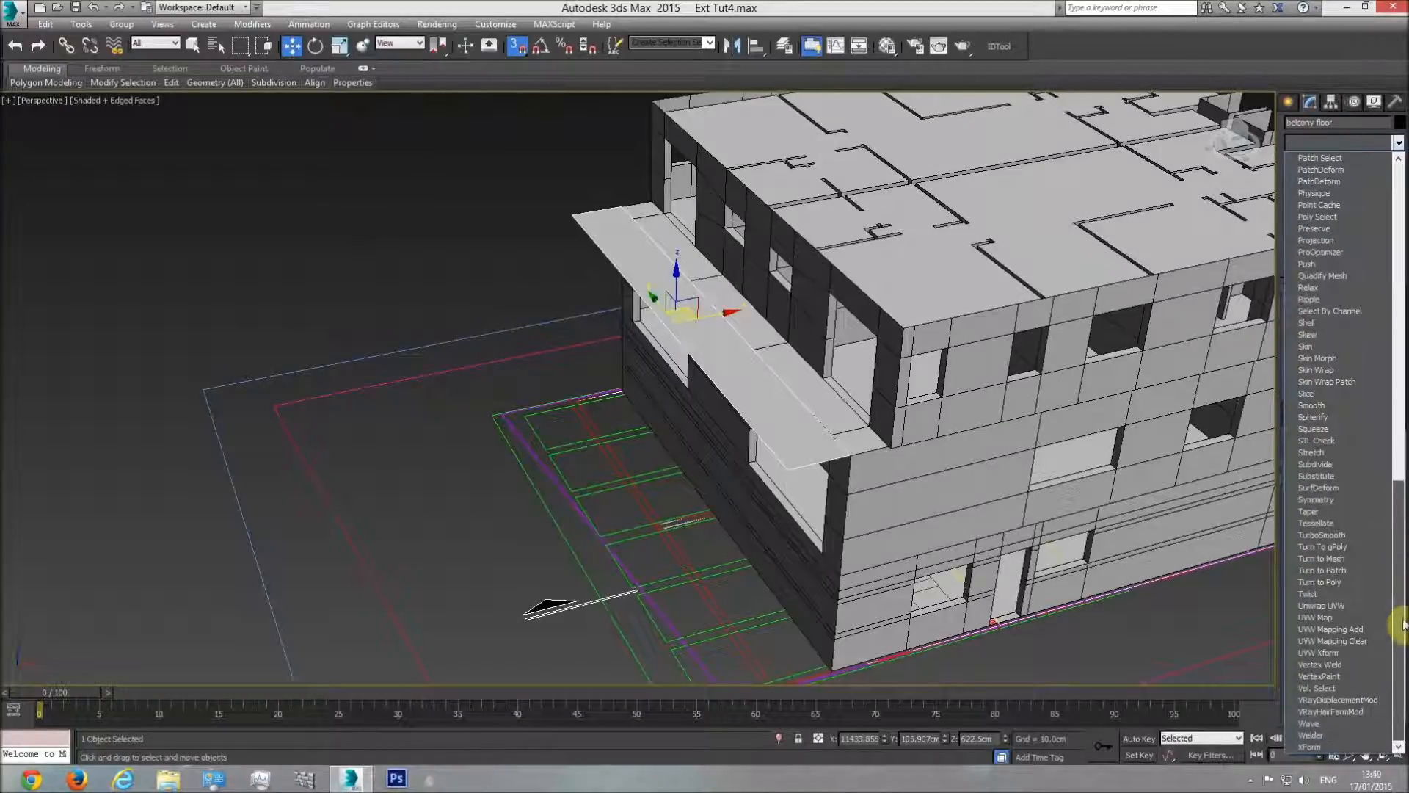
click(1321, 322)
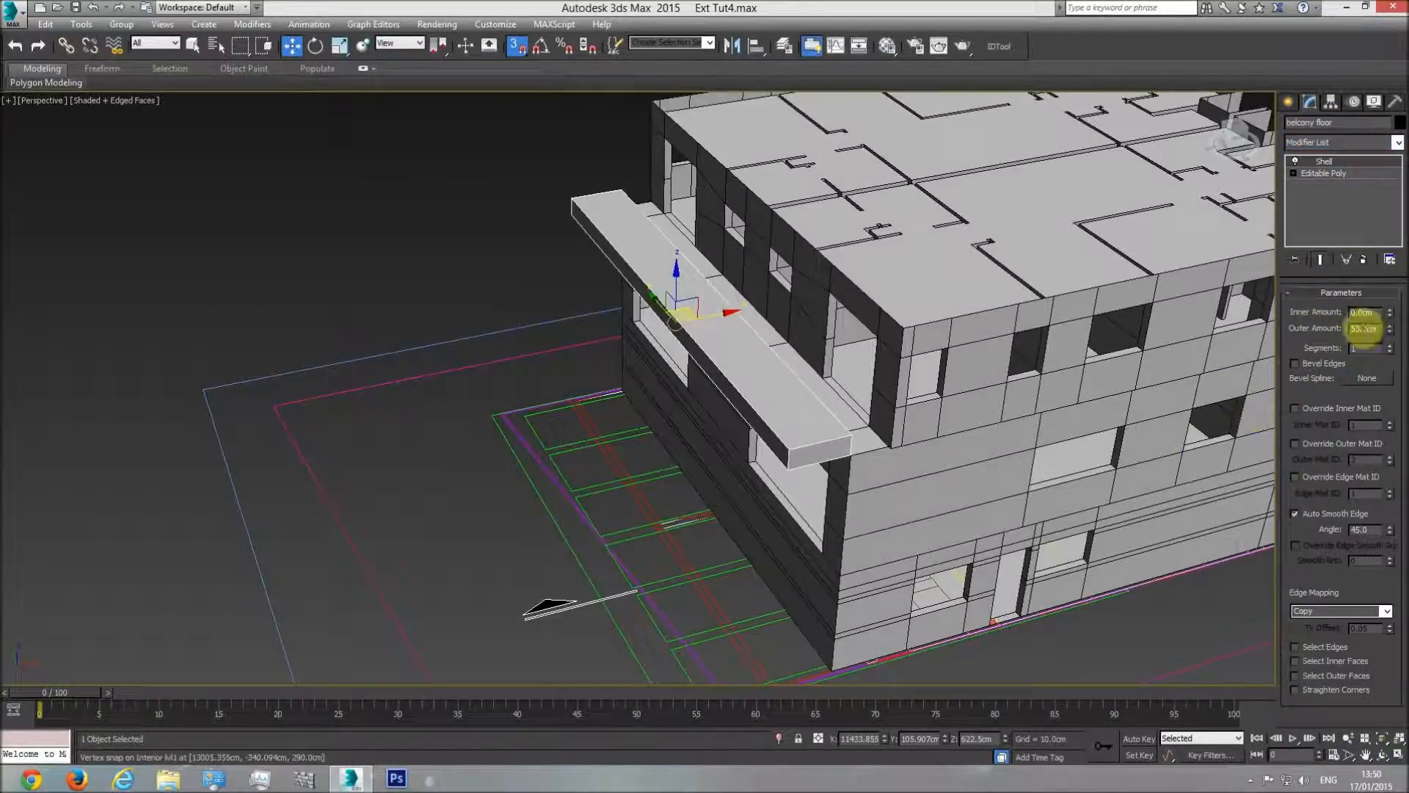
text(37)
key(Return)
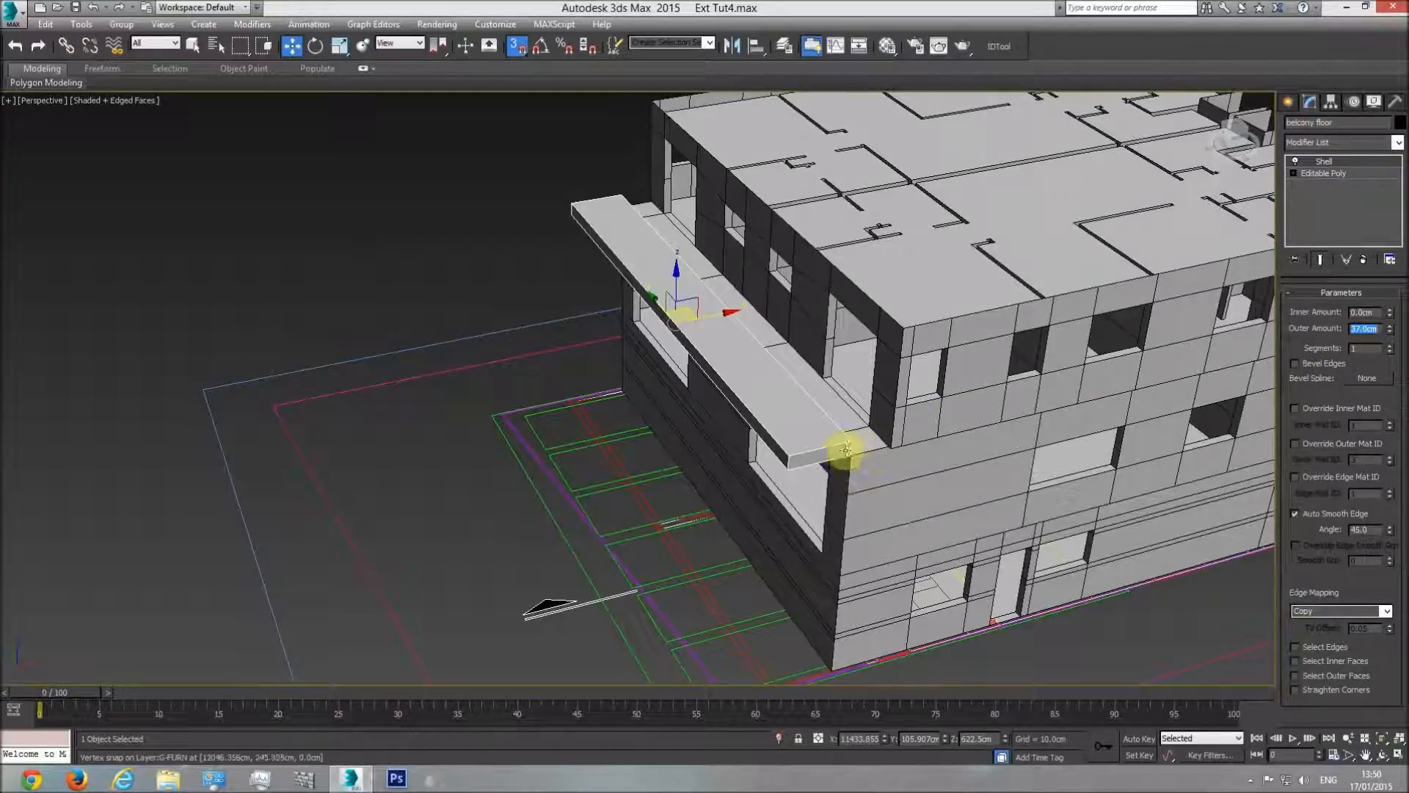
Step: Thicken the balcony floor on its inner side instead, with an outer amount of 0 cm and an inner amount of 37 cm
click(1366, 311)
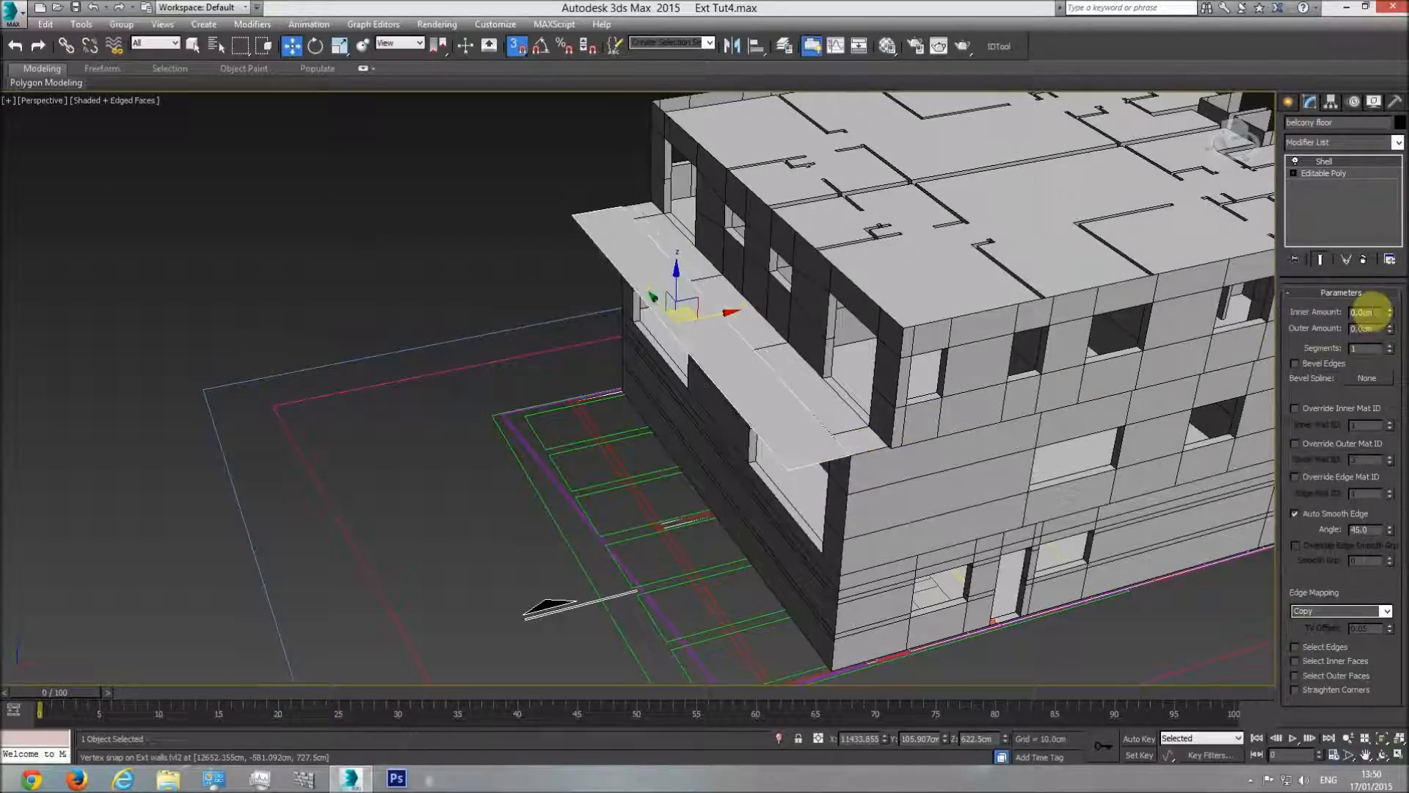
text(37)
key(Return)
Step: Inspect the thickened balcony floor from a lower angle in the perspective view
middle_drag(937, 465, 755, 408)
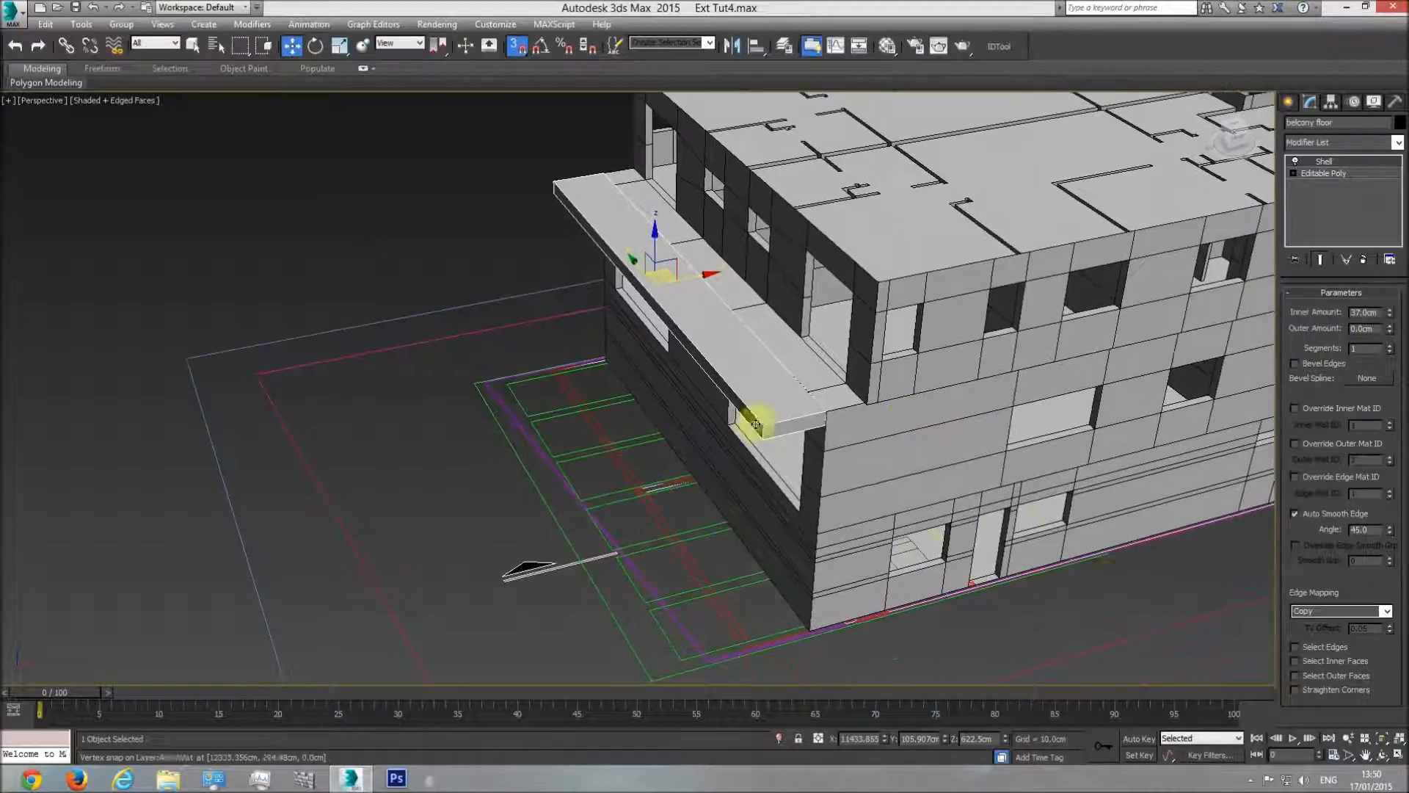
click(1378, 756)
drag(727, 411, 822, 312)
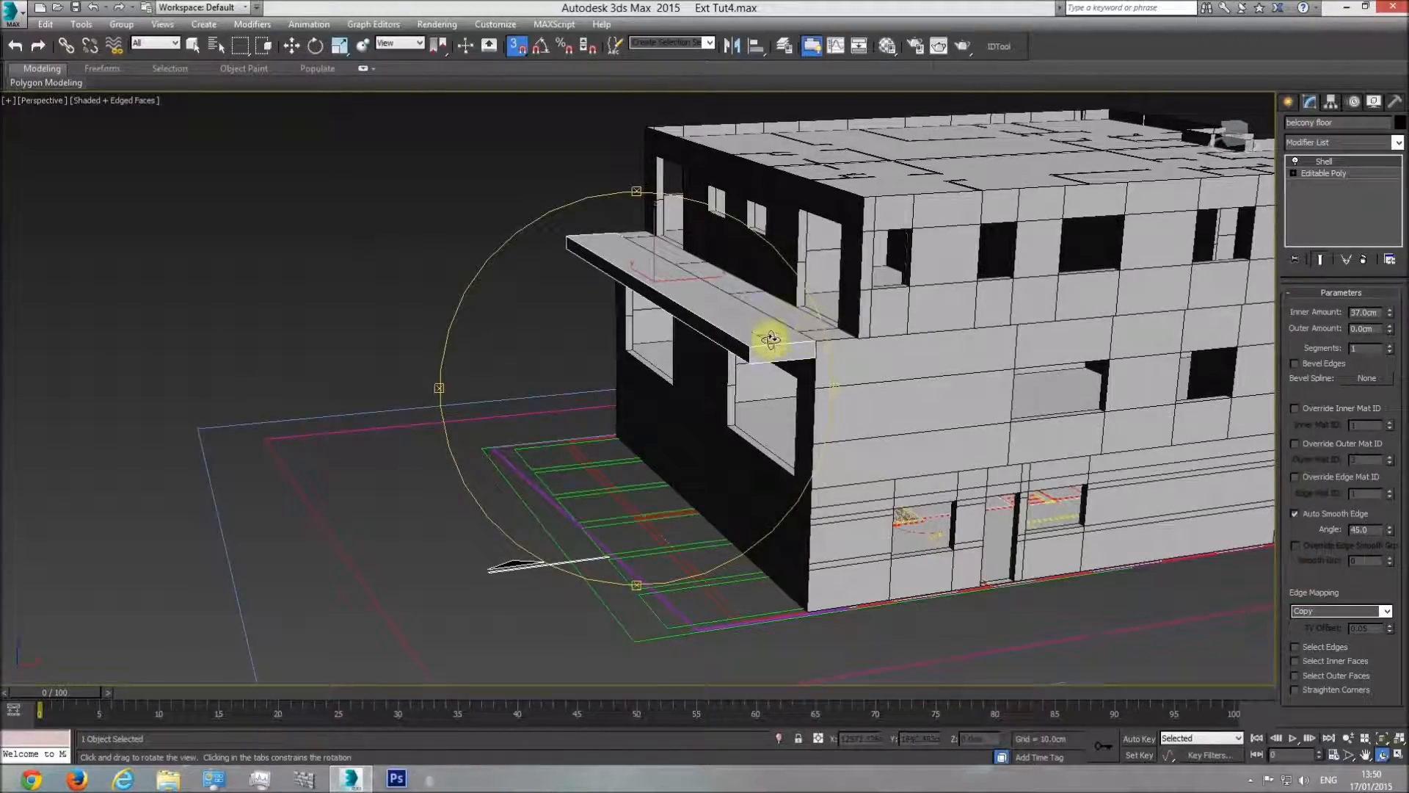
drag(768, 337, 733, 364)
key(w)
Step: Examine the balcony floor's outer corner against the upper-floor plan in the top view
key(t)
scroll(686, 460, down, 8)
scroll(971, 466, up, 2)
middle_drag(1127, 453, 873, 461)
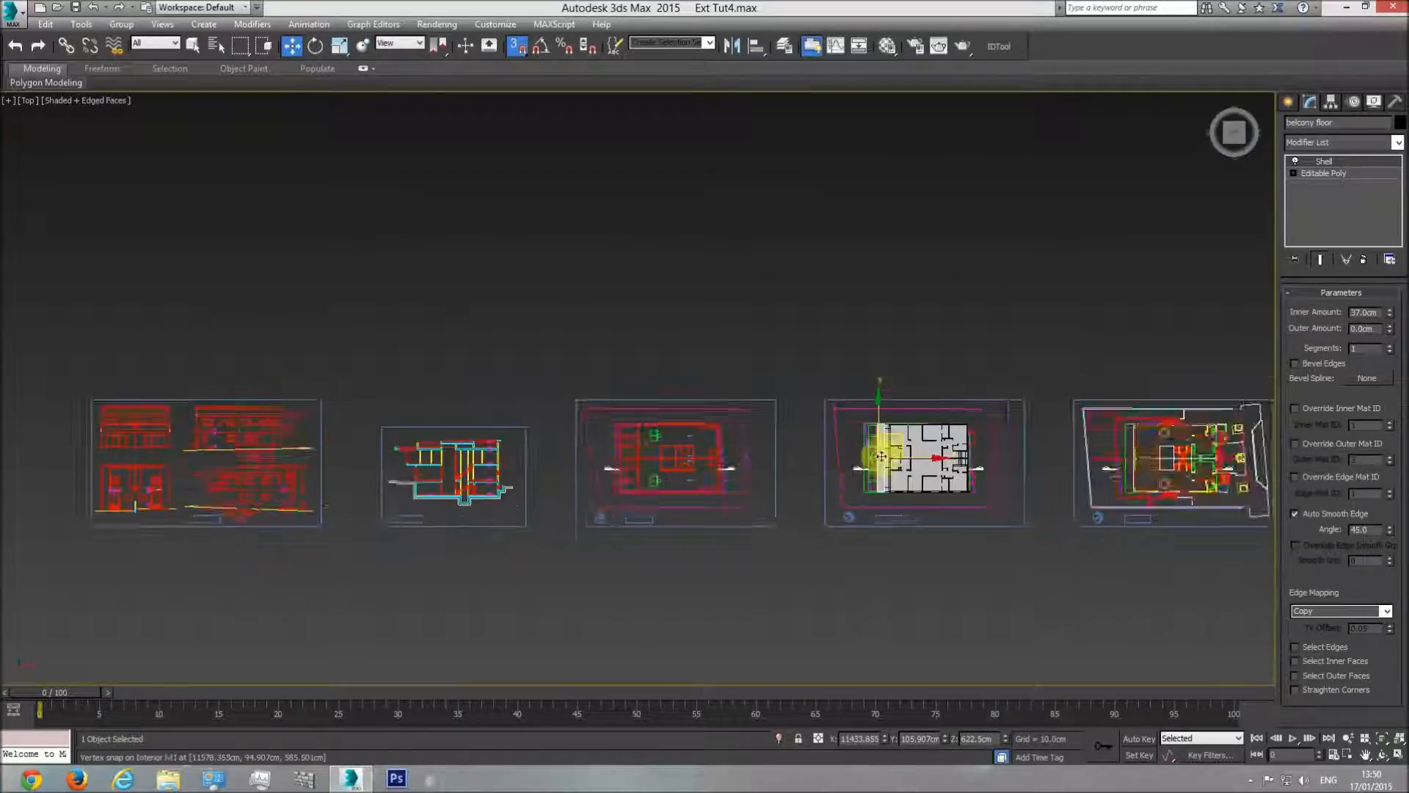
scroll(869, 462, up, 5)
scroll(897, 327, up, 4)
scroll(1016, 356, up, 3)
scroll(1016, 355, down, 2)
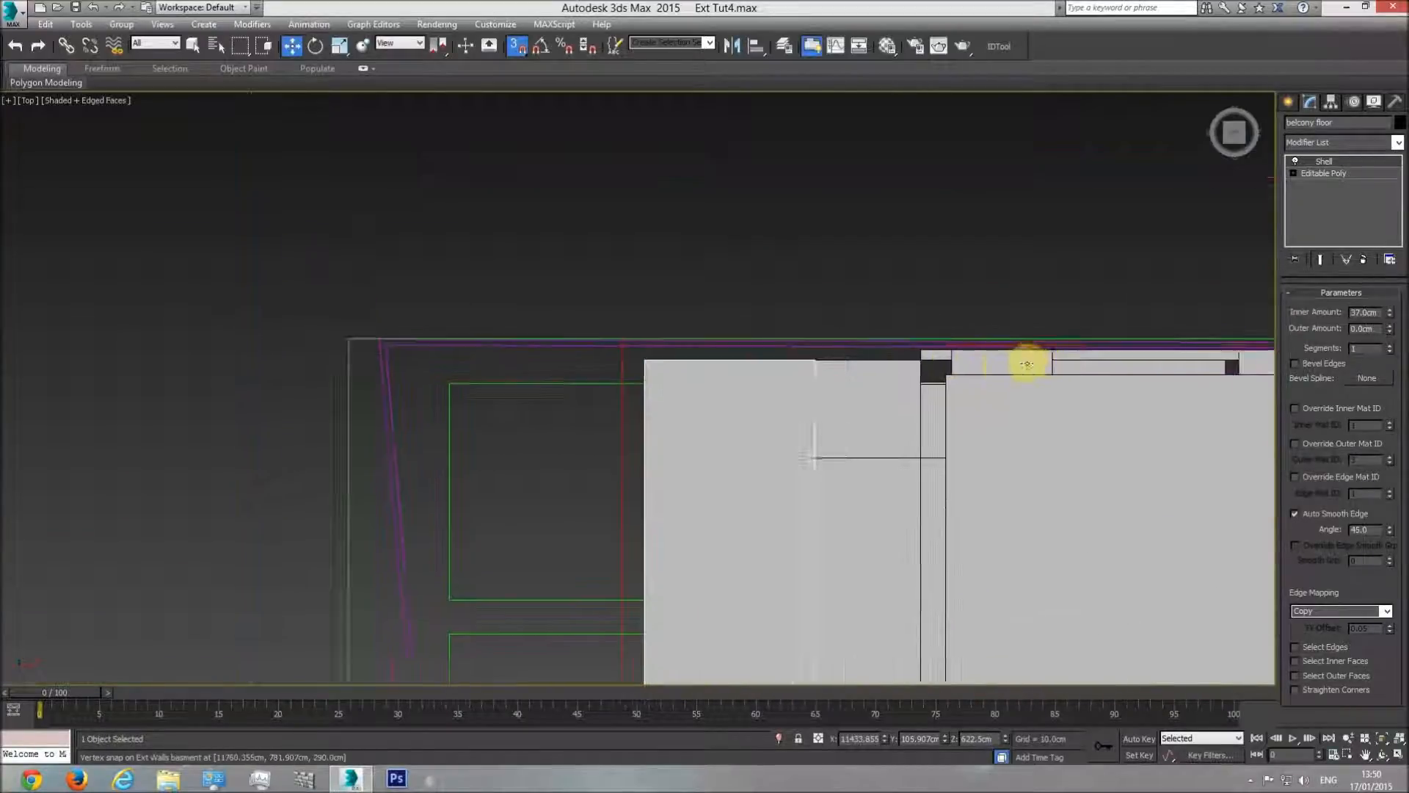
scroll(744, 426, down, 2)
scroll(698, 445, down, 2)
scroll(699, 445, down, 4)
Step: Measure the balcony slab's edge height on the side elevation with a temporary snapped box, then discard the box
middle_drag(331, 418, 896, 466)
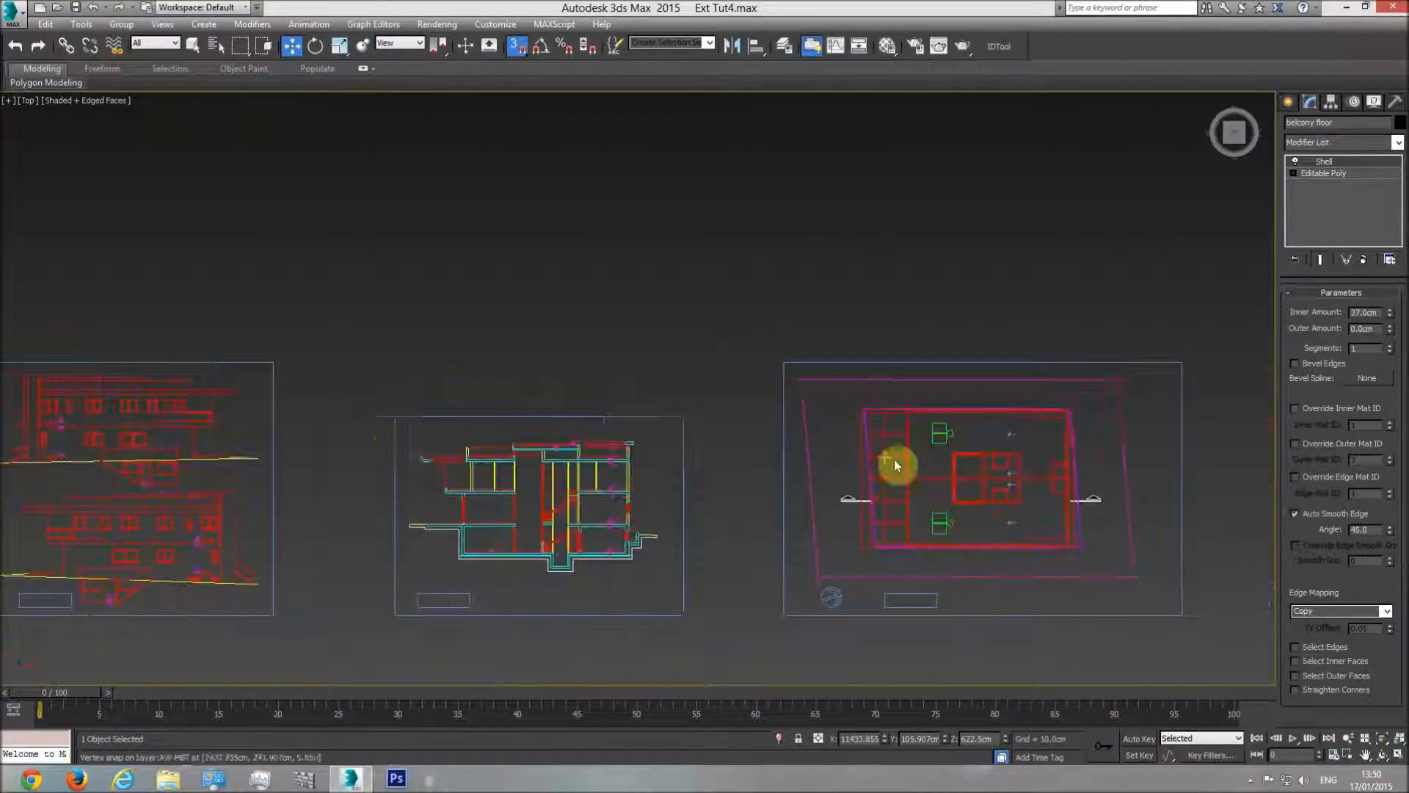
middle_drag(367, 433, 717, 438)
scroll(734, 412, up, 5)
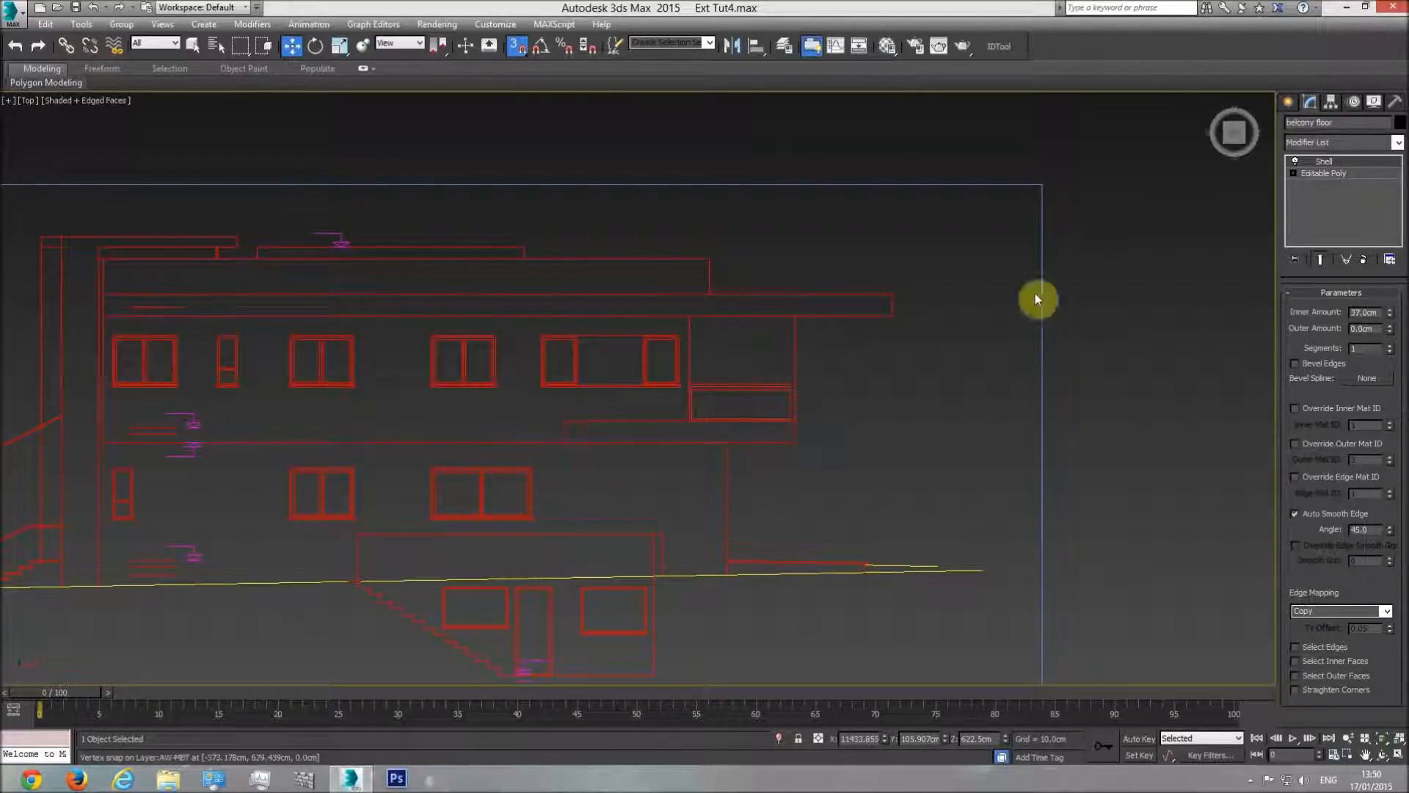
click(1289, 102)
click(1315, 195)
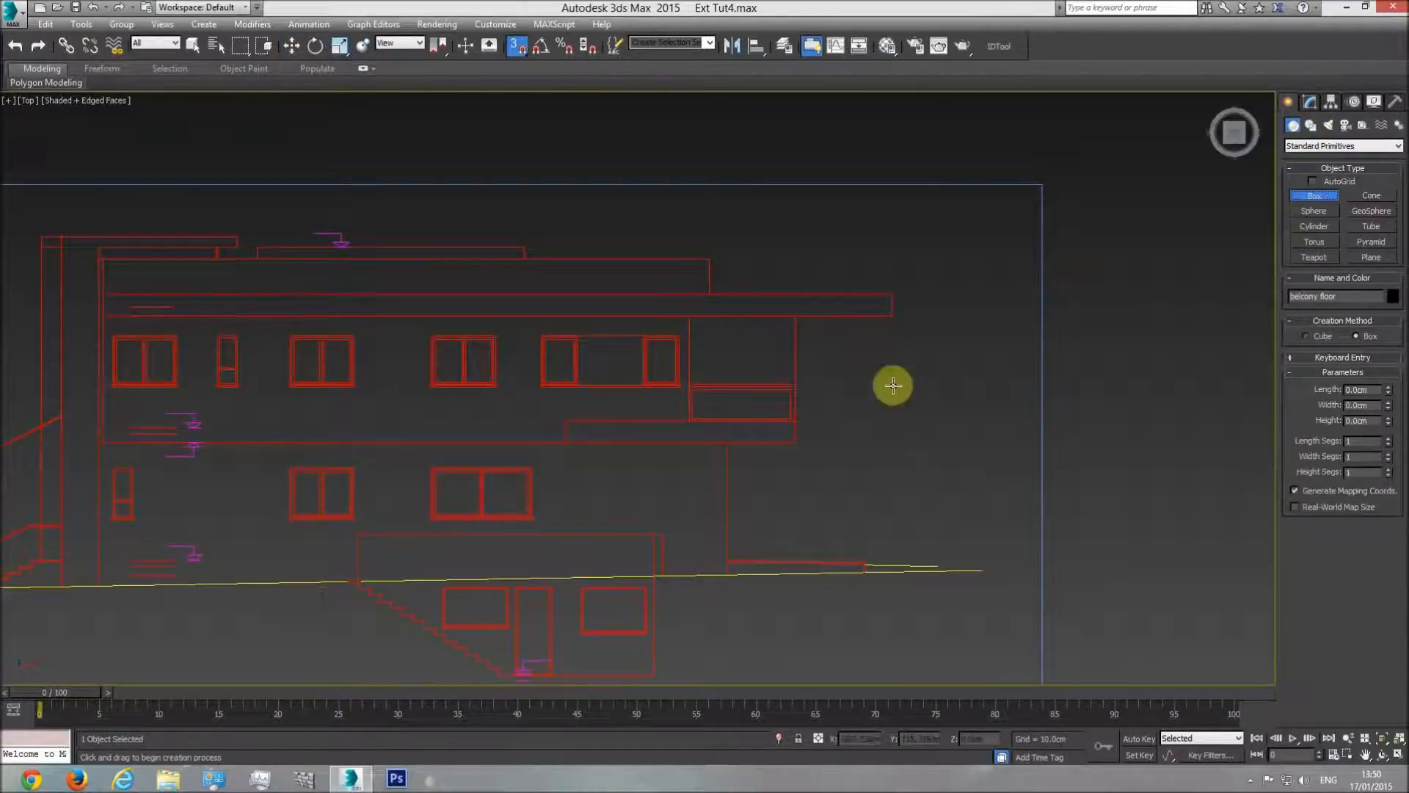
click(866, 268)
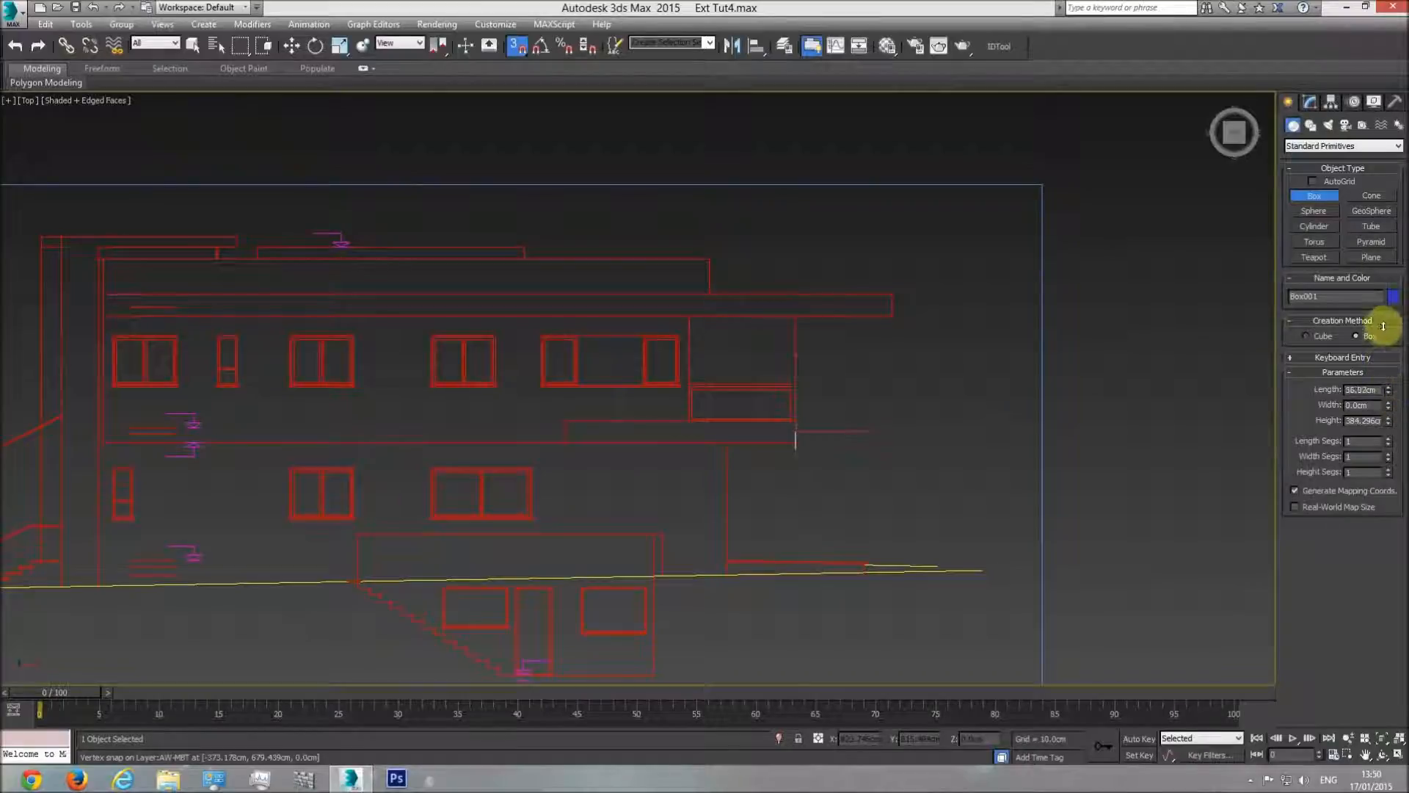
key(w)
click(912, 402)
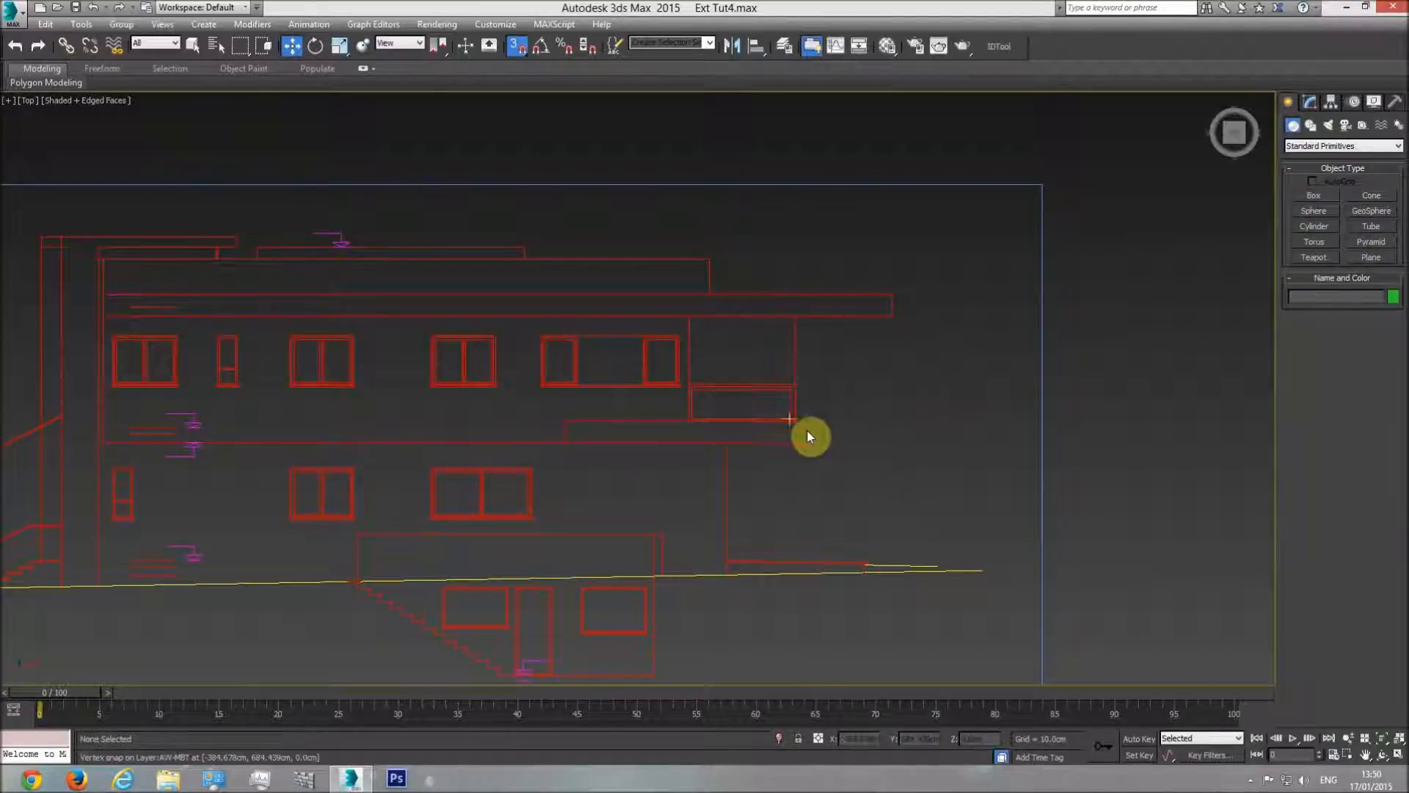
Step: Select the plan drawings around the upper-floor balcony, hide the house model and leave nothing selected
scroll(907, 424, down, 8)
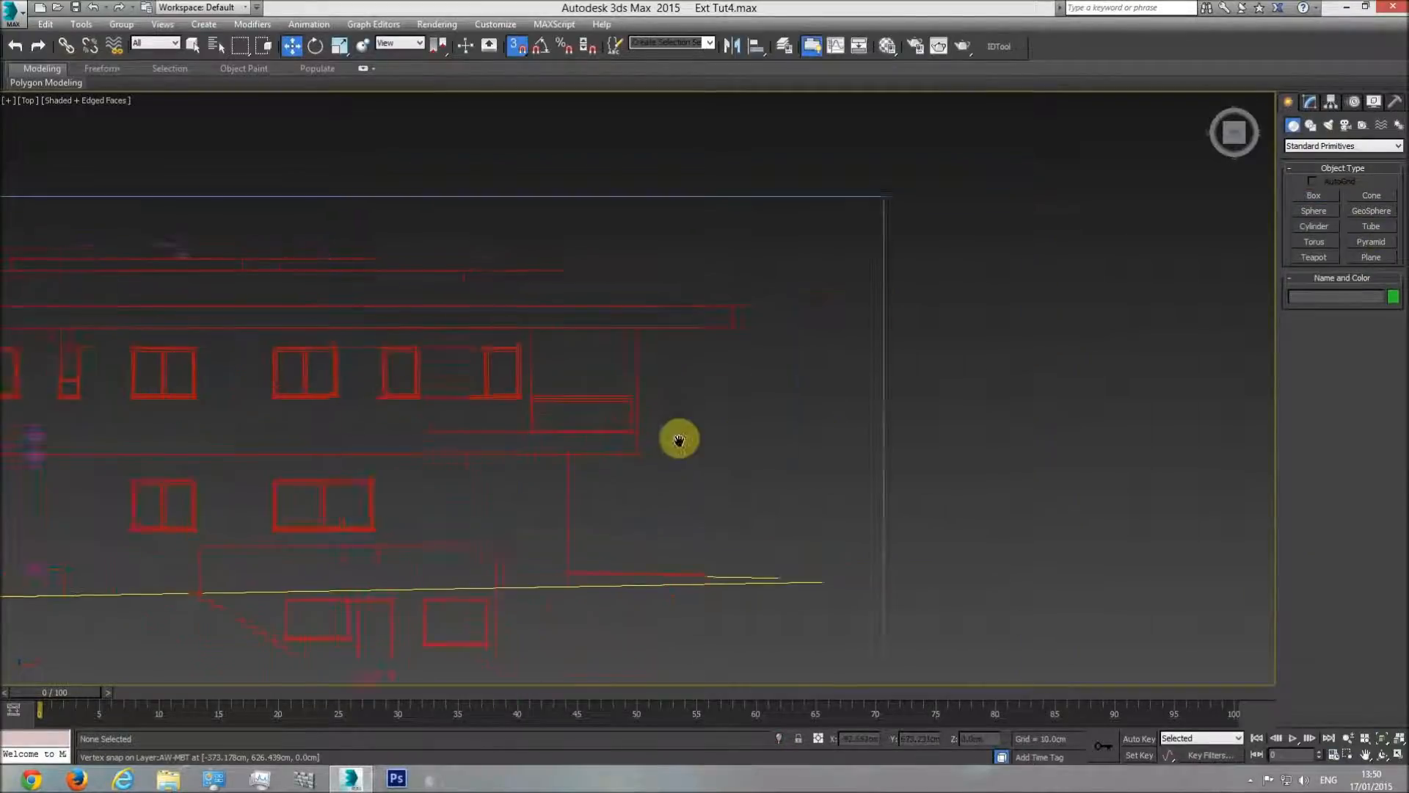
middle_drag(1047, 463, 708, 428)
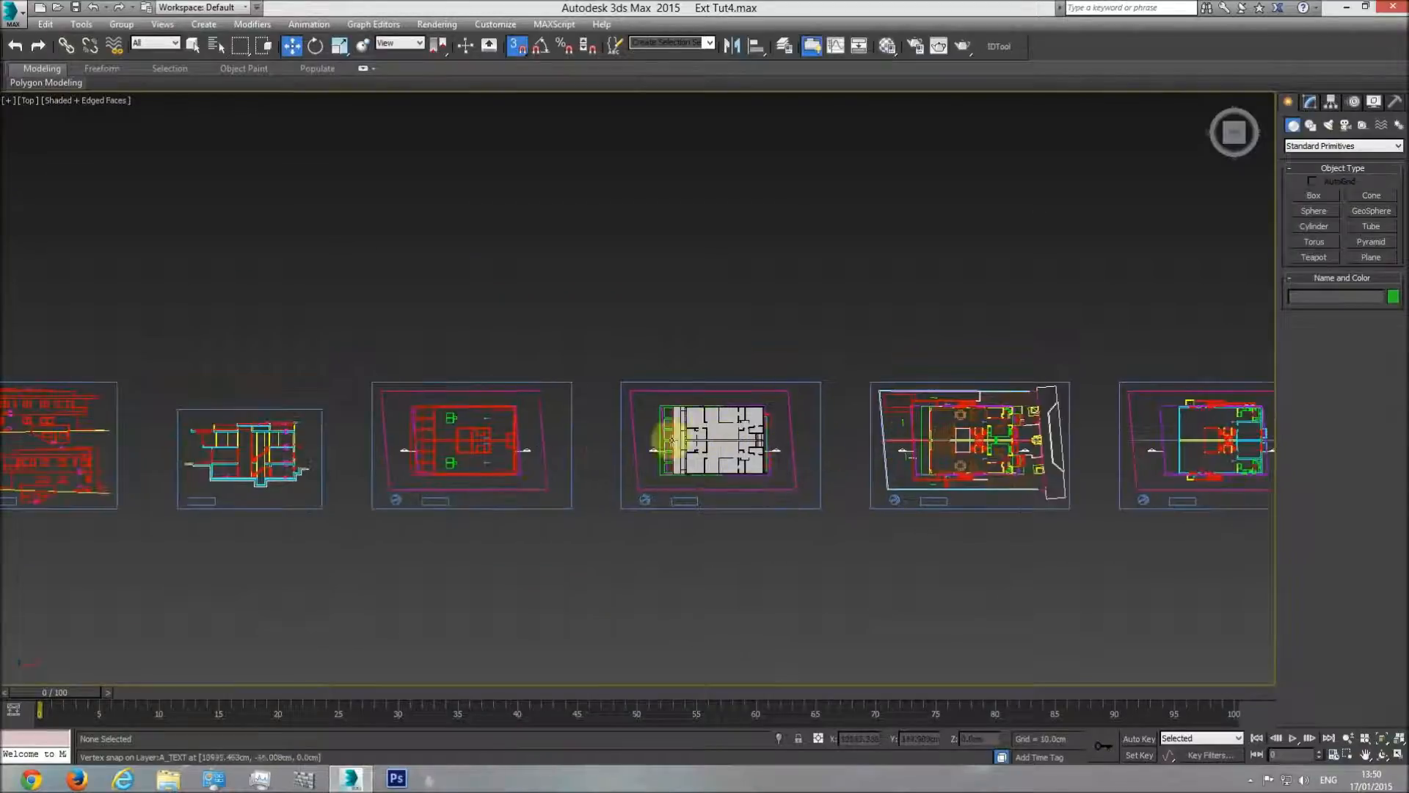
scroll(640, 433, up, 3)
scroll(692, 393, up, 4)
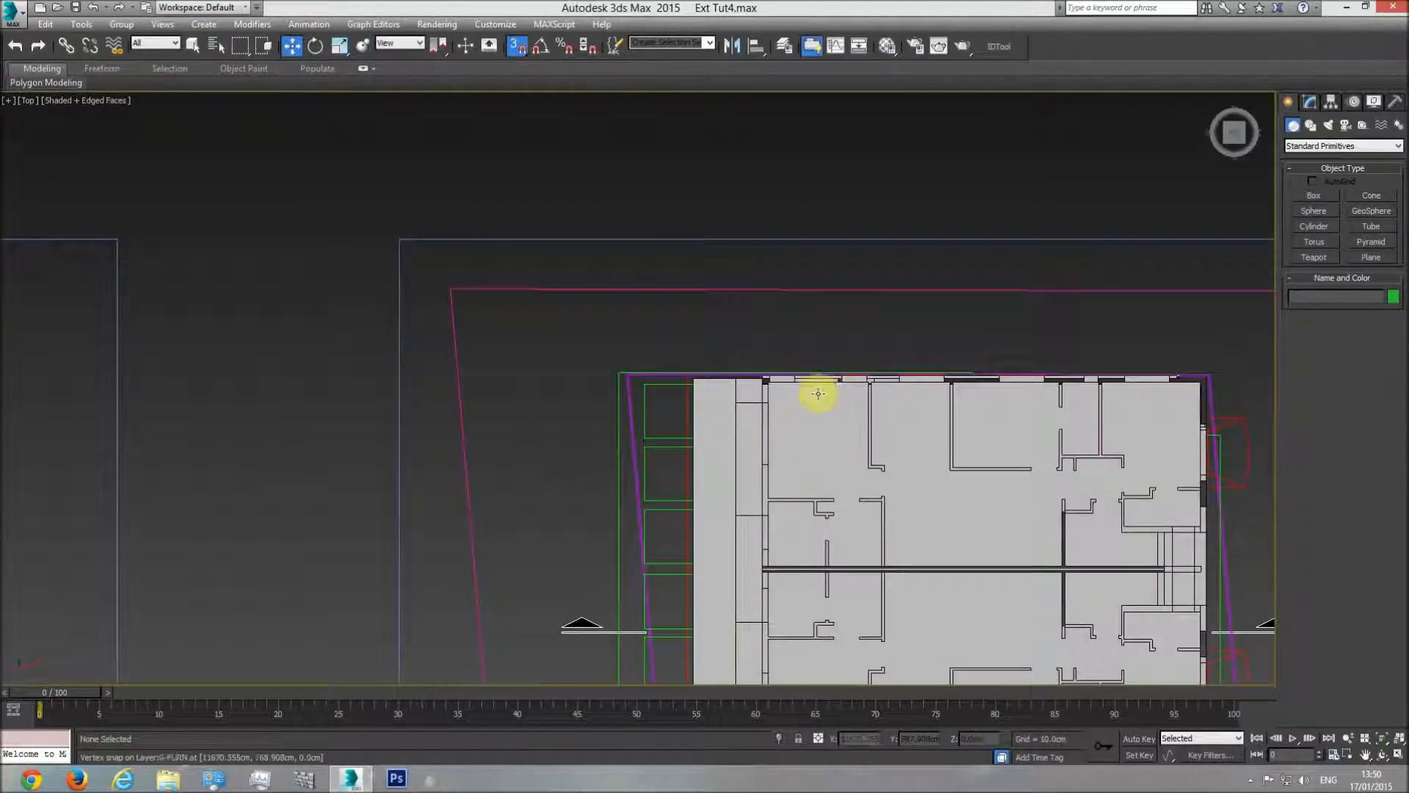
middle_drag(793, 455, 834, 488)
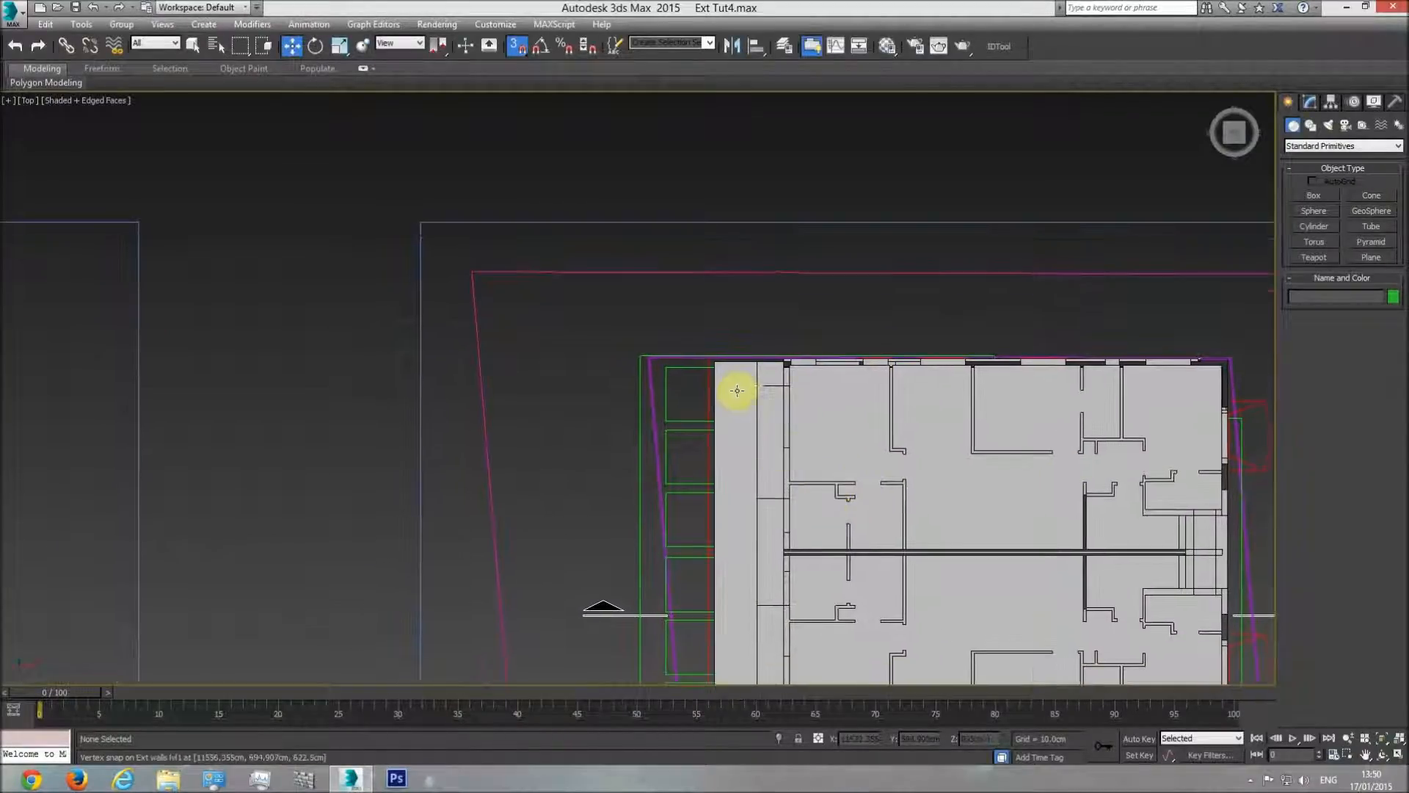
scroll(718, 350, up, 4)
click(681, 385)
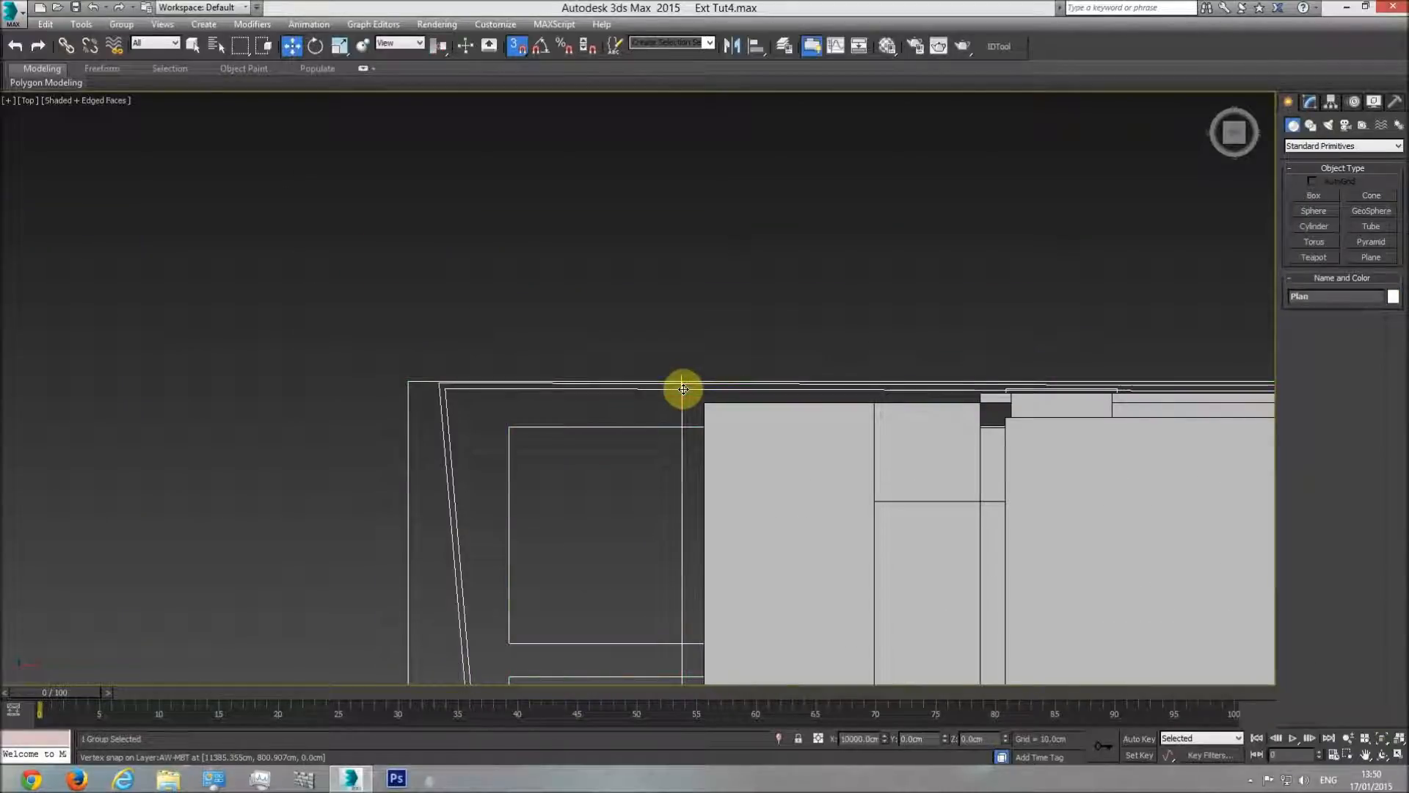
right_click(682, 386)
click(737, 325)
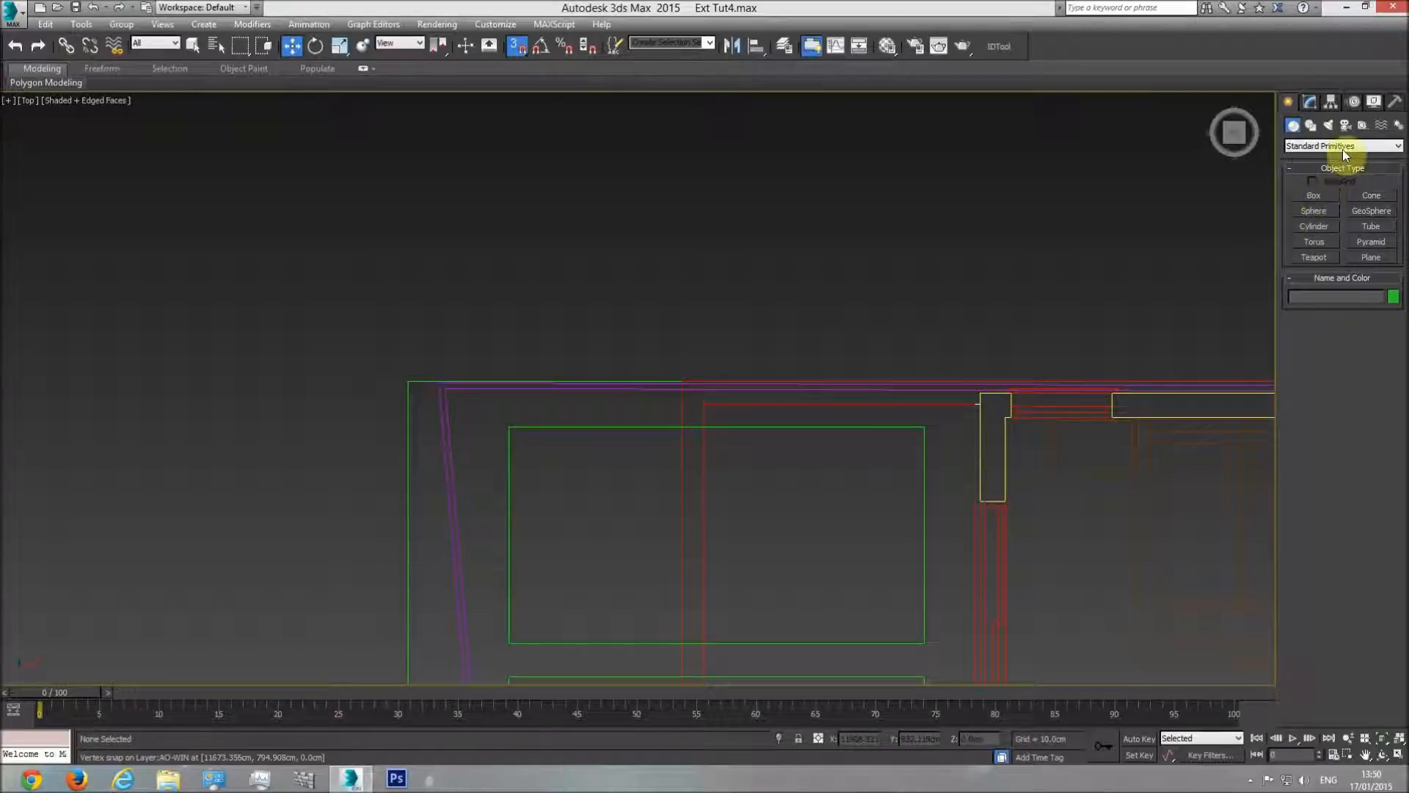
Step: Activate the Line spline tool and compare the balcony edge on the side elevation with the upper-floor plan
click(1312, 126)
click(1315, 207)
middle_drag(1131, 305, 796, 314)
scroll(843, 346, down, 2)
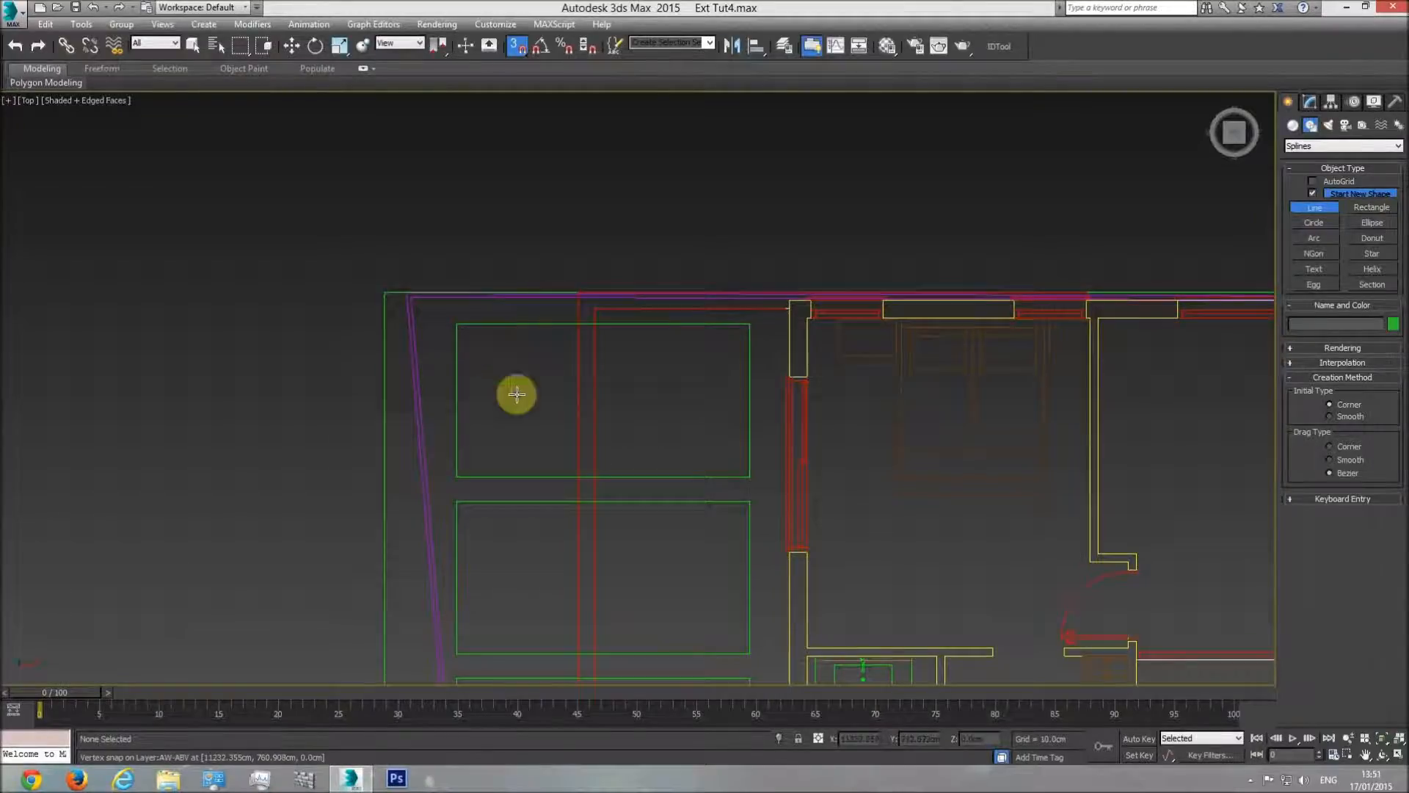
scroll(497, 290, down, 4)
scroll(497, 290, down, 2)
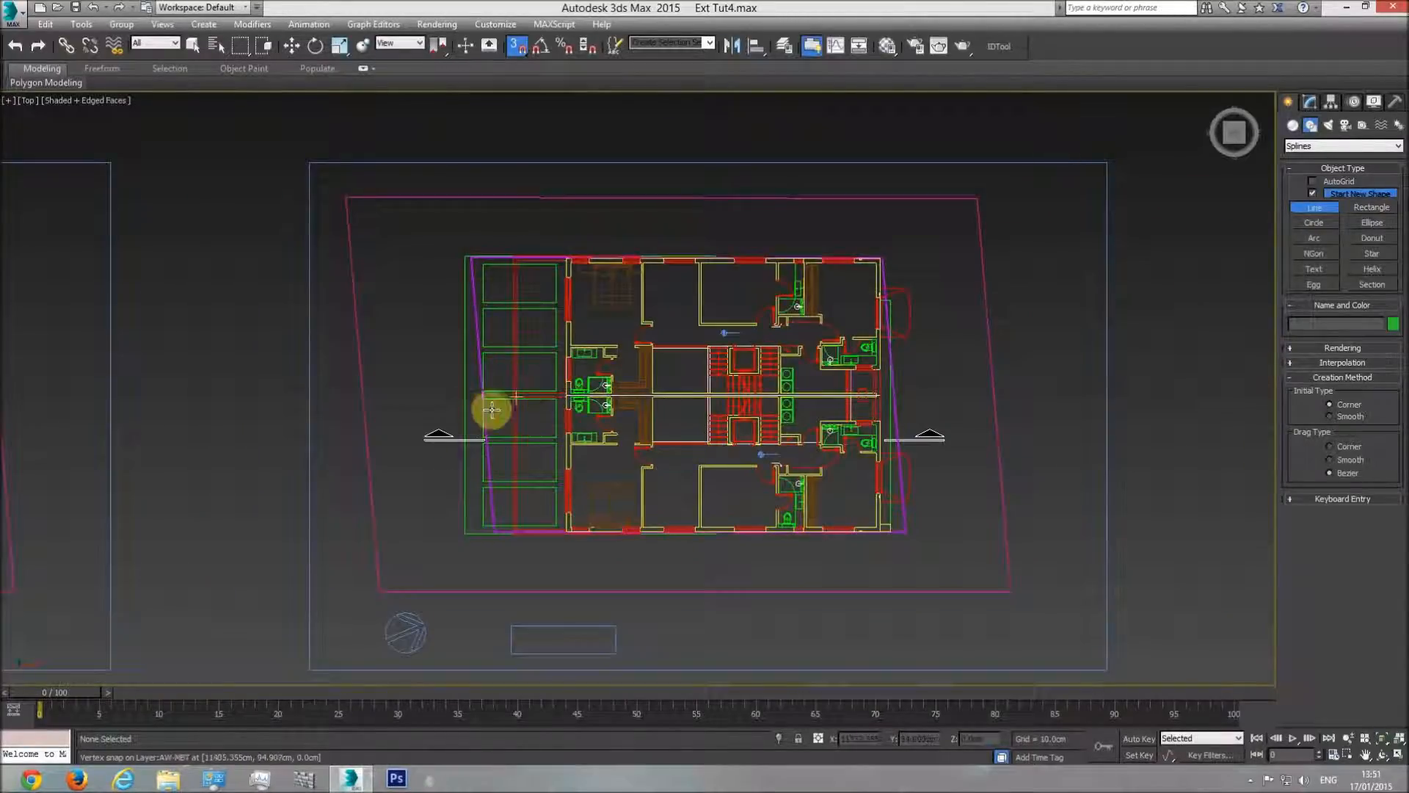
scroll(592, 384, down, 3)
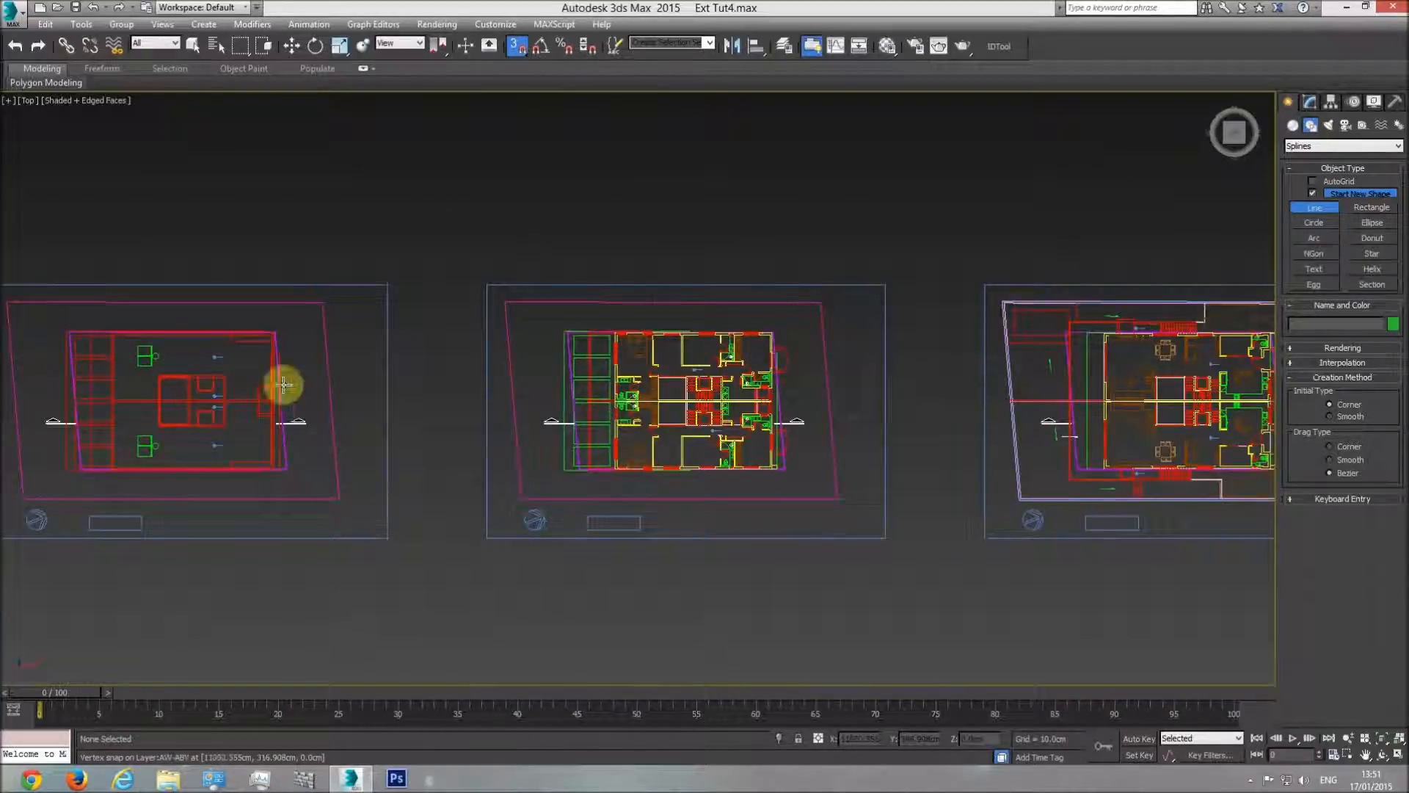
scroll(220, 400, down, 3)
scroll(394, 371, up, 5)
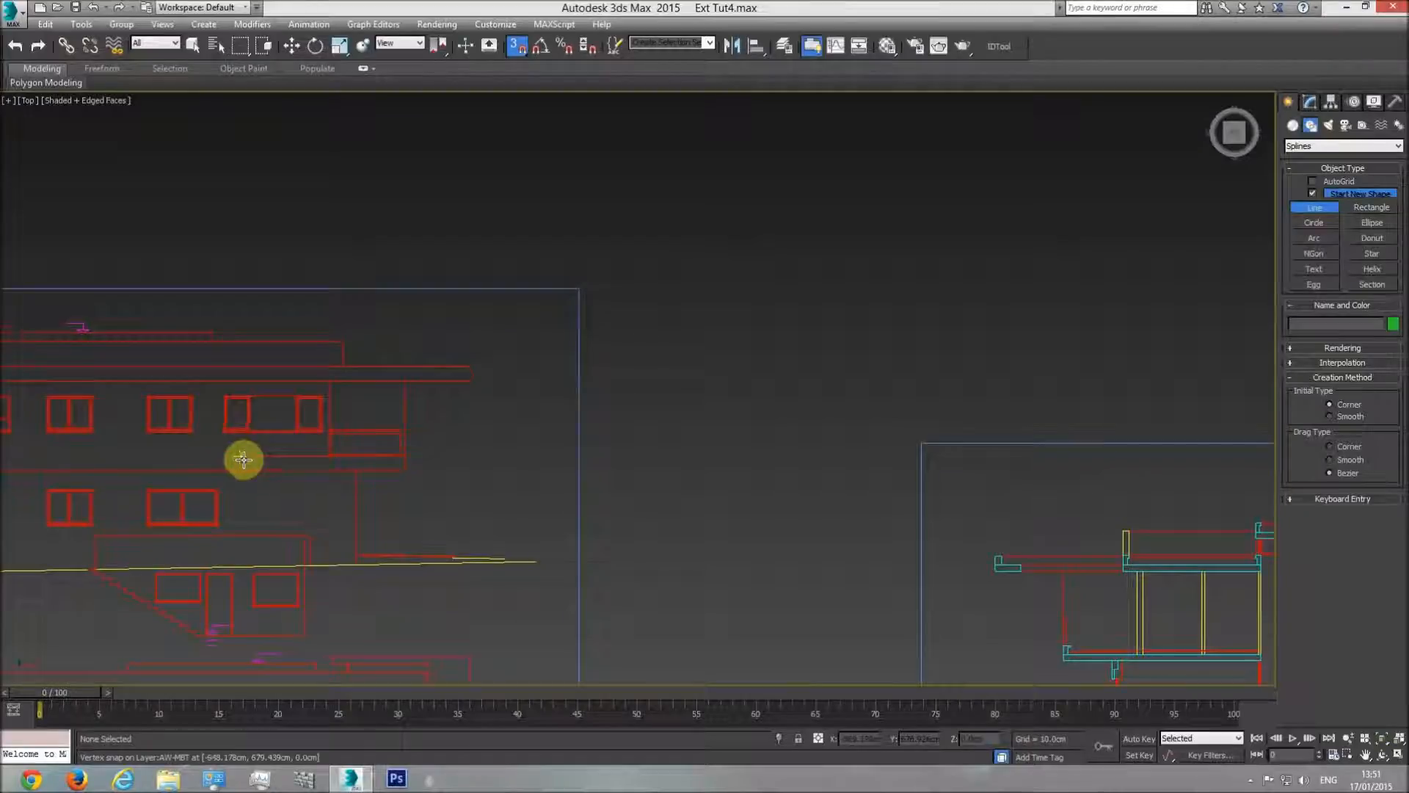
scroll(393, 463, down, 3)
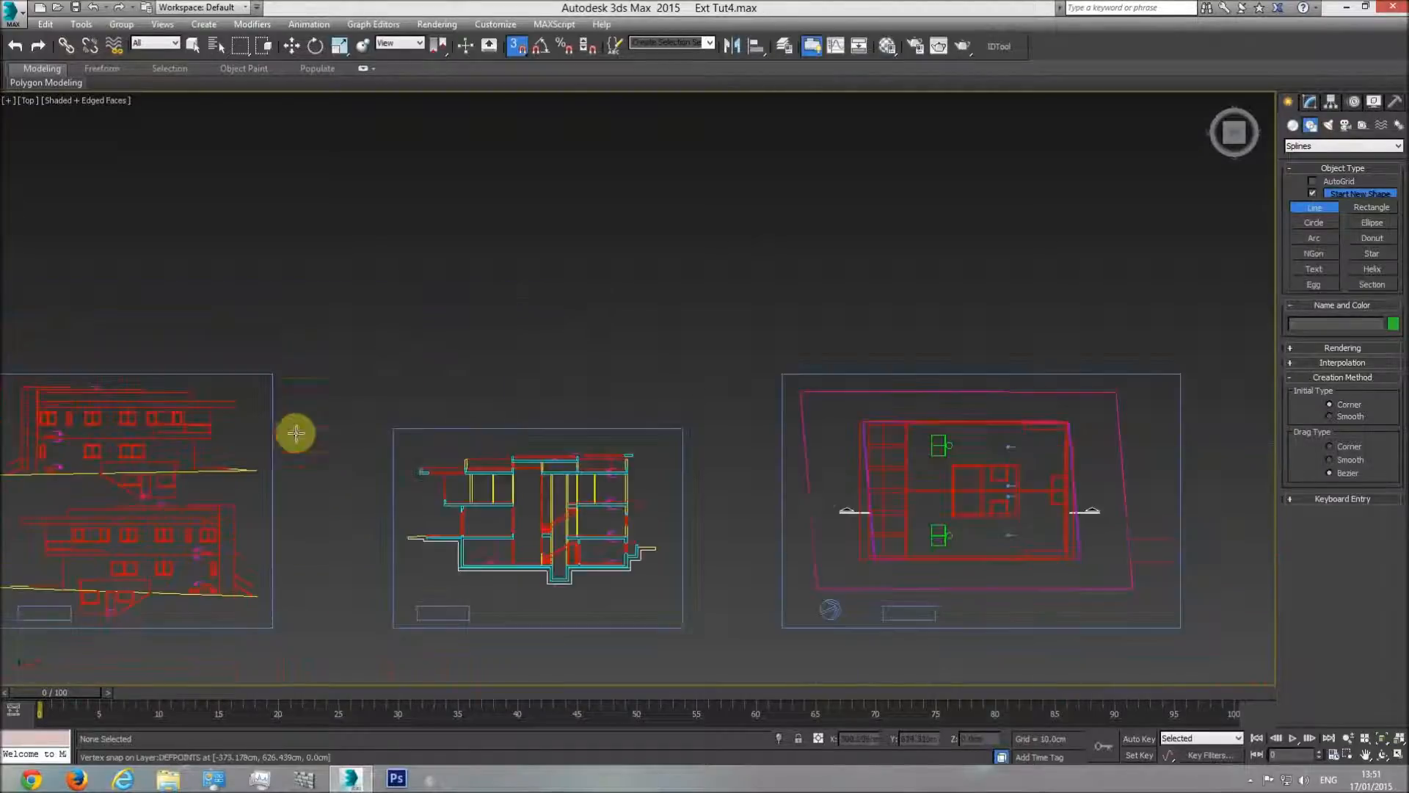
middle_drag(455, 463, 3, 431)
middle_drag(749, 423, 1275, 406)
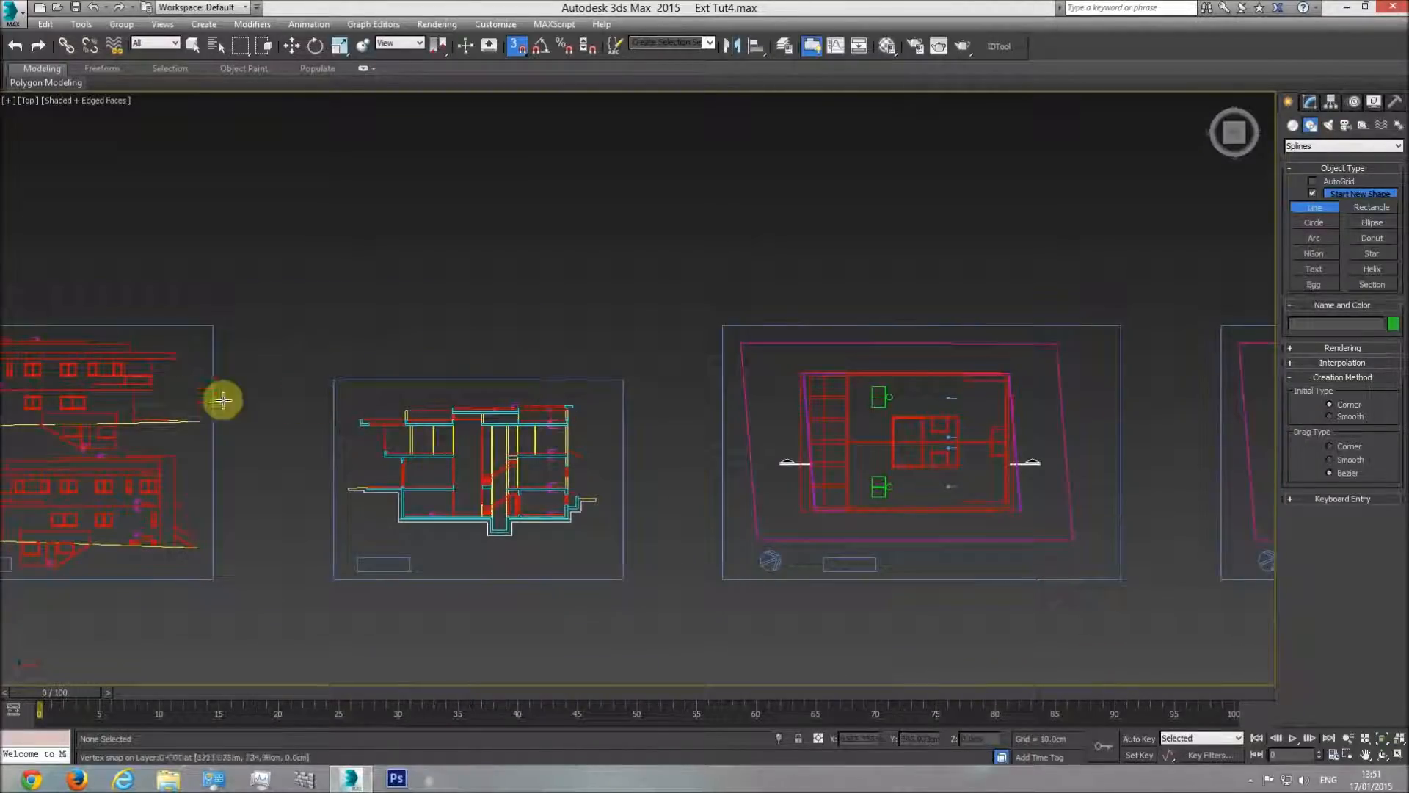
middle_drag(1027, 421, 303, 419)
scroll(550, 387, up, 5)
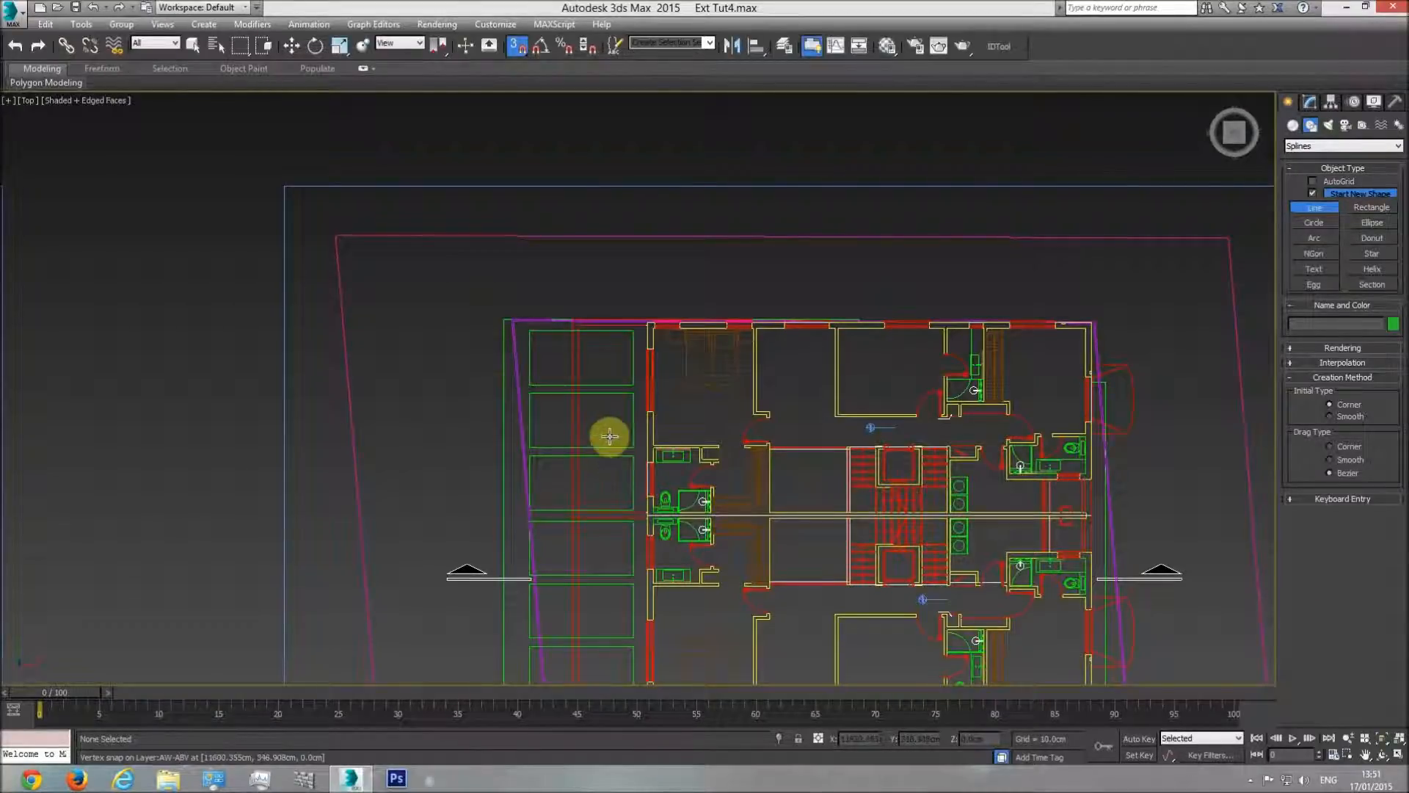
Step: Trace the balcony cover's inner edge on the upper-floor plan with snapped line points, from the upper wall corner round to the lower wall corner
scroll(609, 436, up, 6)
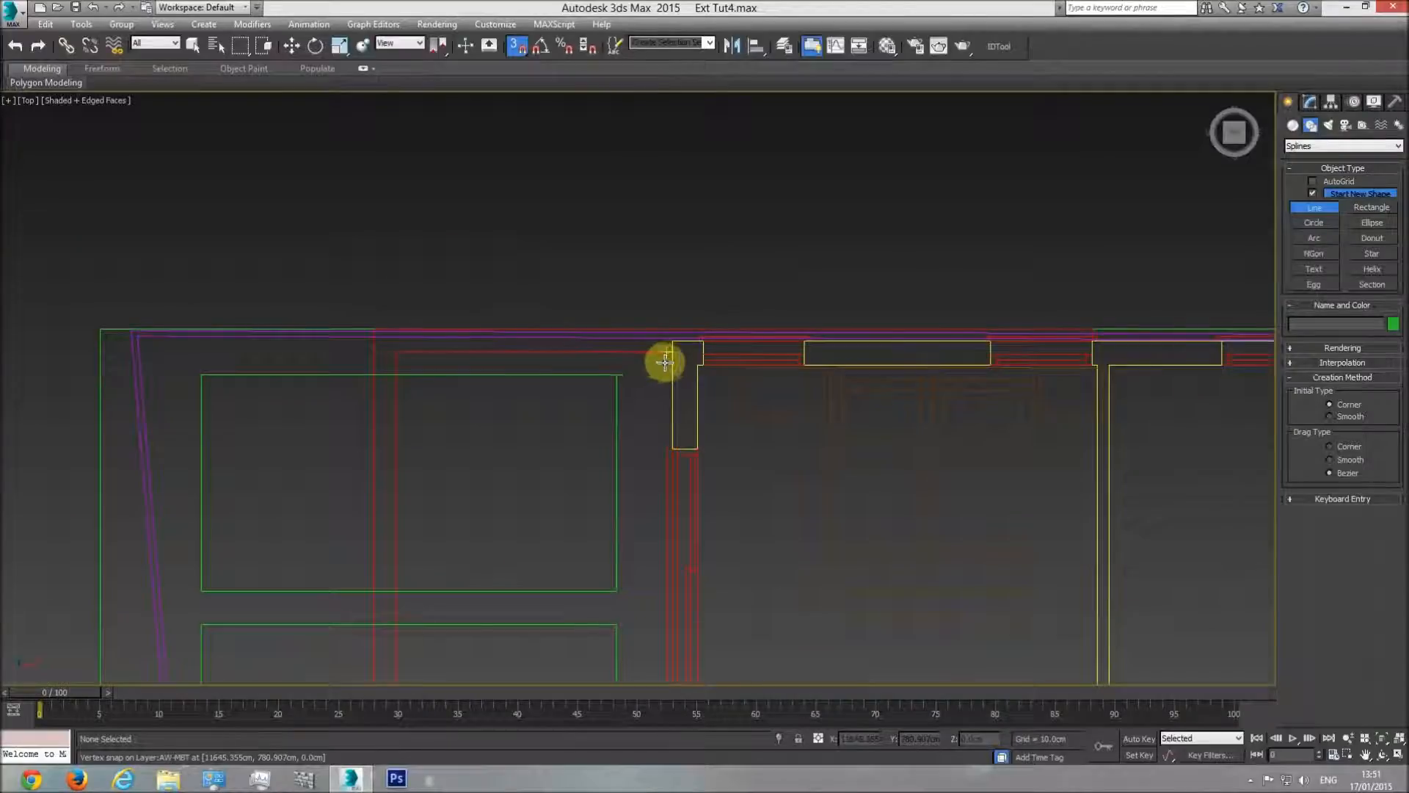
click(676, 356)
click(397, 353)
scroll(418, 482, down, 2)
middle_drag(418, 481, 439, 262)
scroll(441, 262, down, 2)
middle_drag(449, 535, 443, 197)
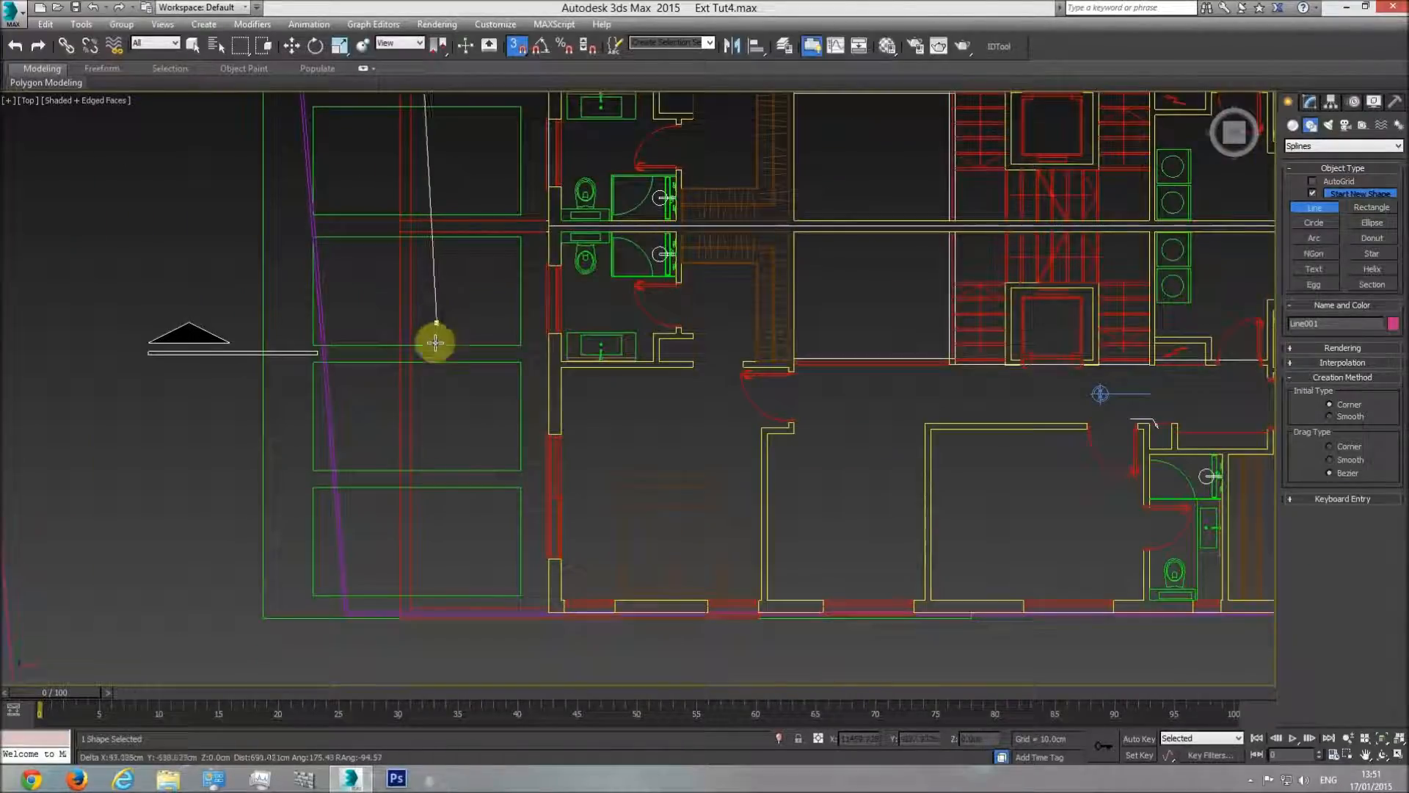
click(415, 603)
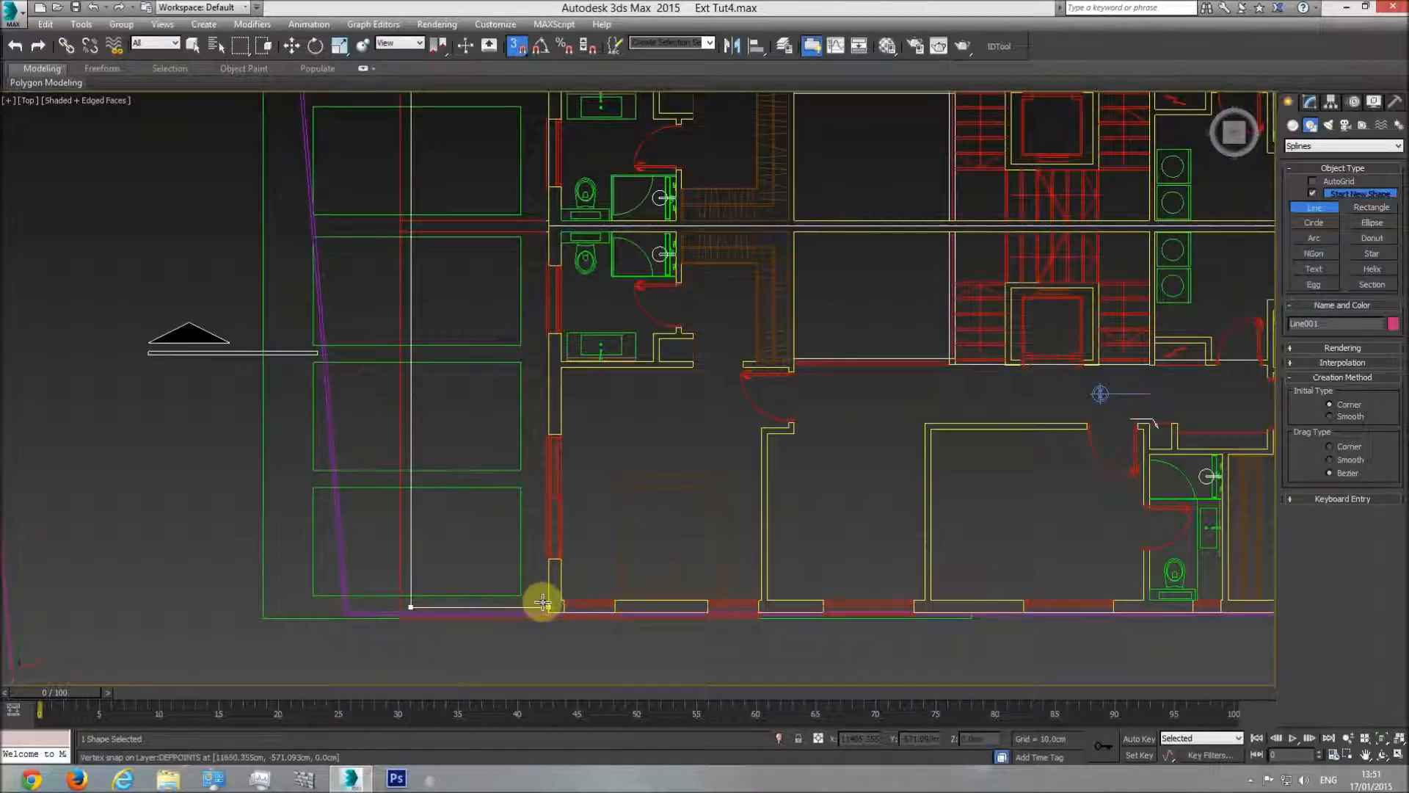
scroll(522, 491, up, 5)
click(528, 495)
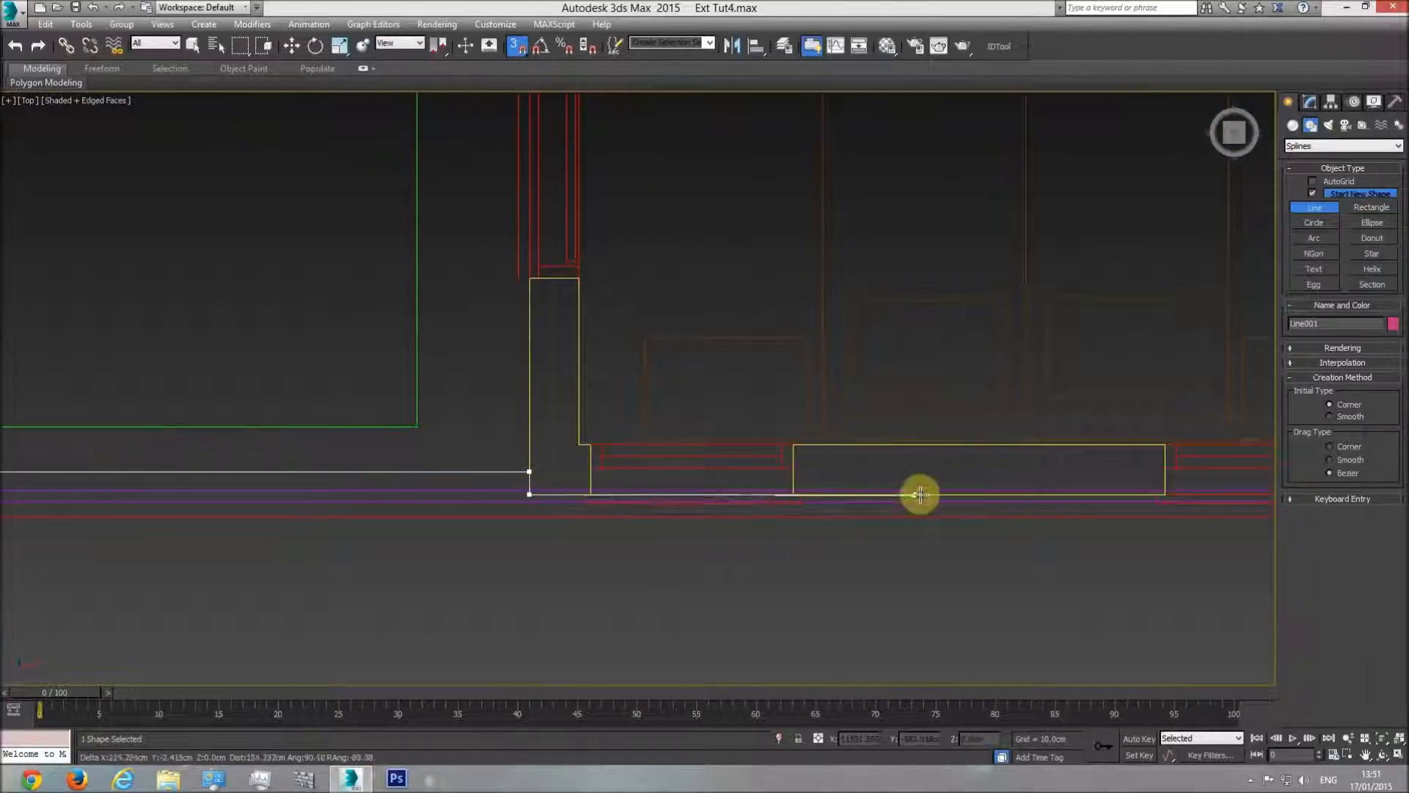
Step: Continue the line along the lower wall to the cover's end and back around both outer balcony corners
middle_drag(1126, 494, 569, 496)
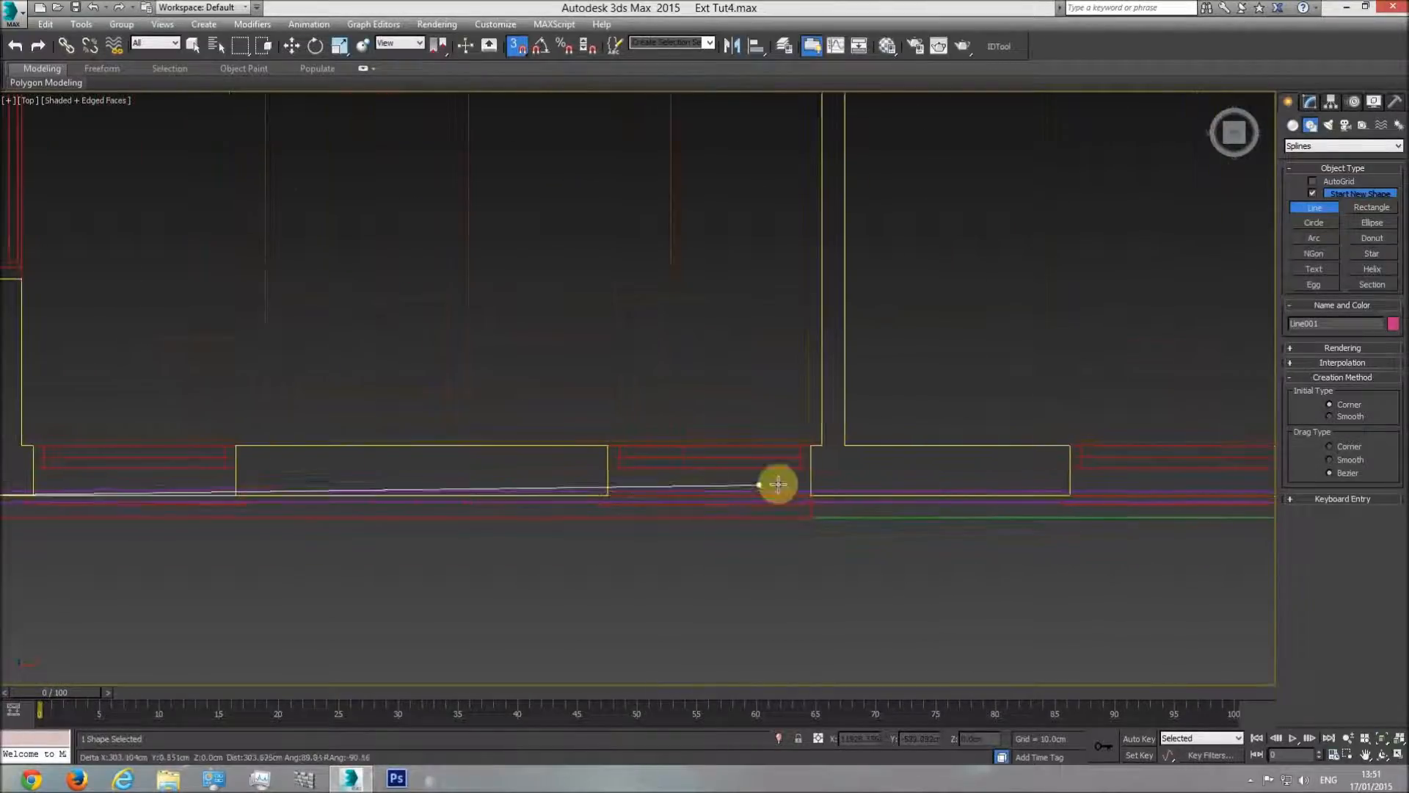
click(807, 518)
middle_drag(420, 537, 1001, 537)
scroll(1001, 537, down, 2)
click(268, 528)
middle_drag(270, 377, 294, 576)
scroll(293, 576, down, 3)
middle_drag(280, 242, 283, 514)
middle_drag(282, 425, 284, 513)
middle_drag(299, 143, 302, 201)
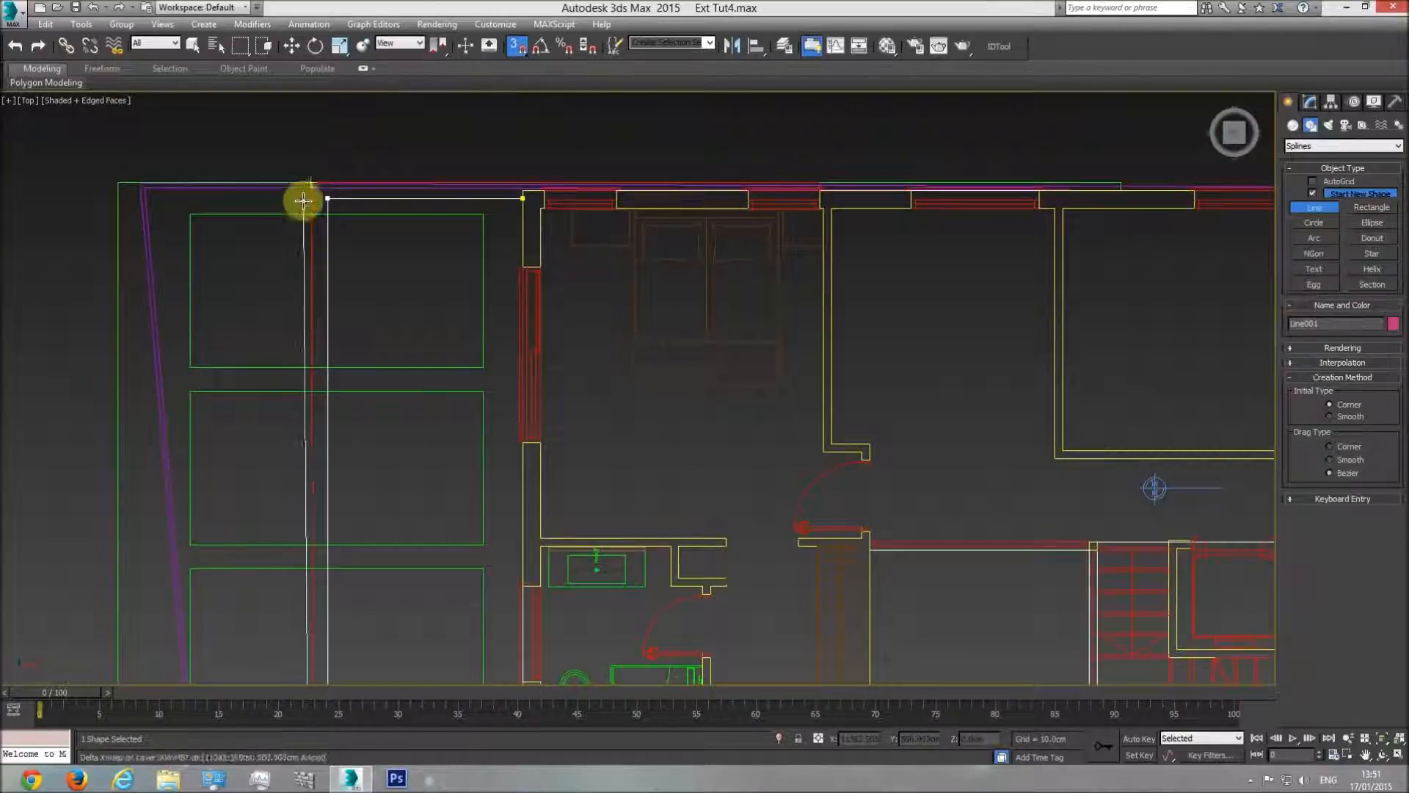
click(311, 182)
Step: Finish the outline along the upper wall and back to its starting point, closing the spline
middle_drag(731, 154, 733, 195)
scroll(786, 221, up, 6)
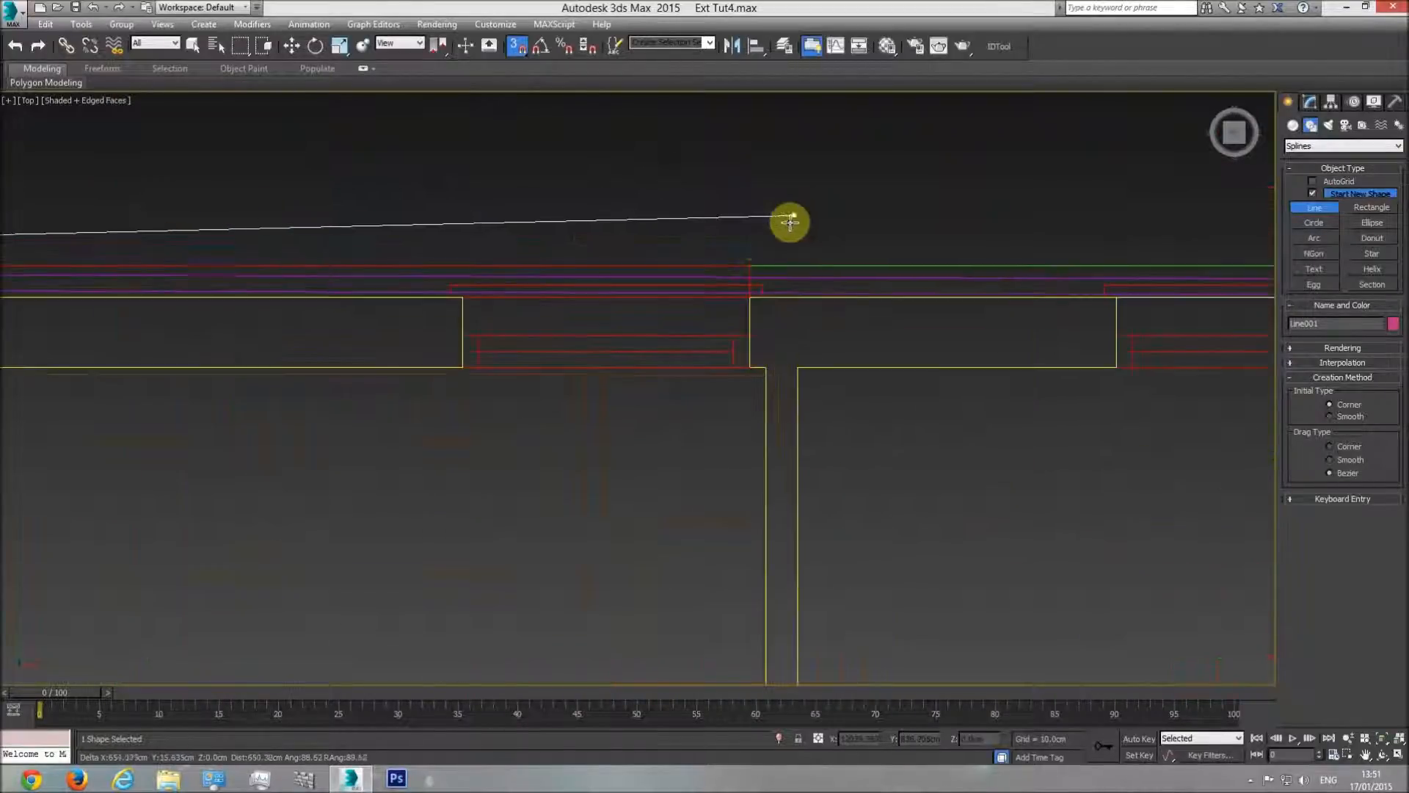
middle_drag(305, 283, 976, 309)
click(230, 335)
click(254, 358)
click(697, 443)
right_click(477, 414)
scroll(649, 367, down, 5)
Step: Inspect the traced outline in an orbited perspective view, and unhide all objects with the house shaded
key(p)
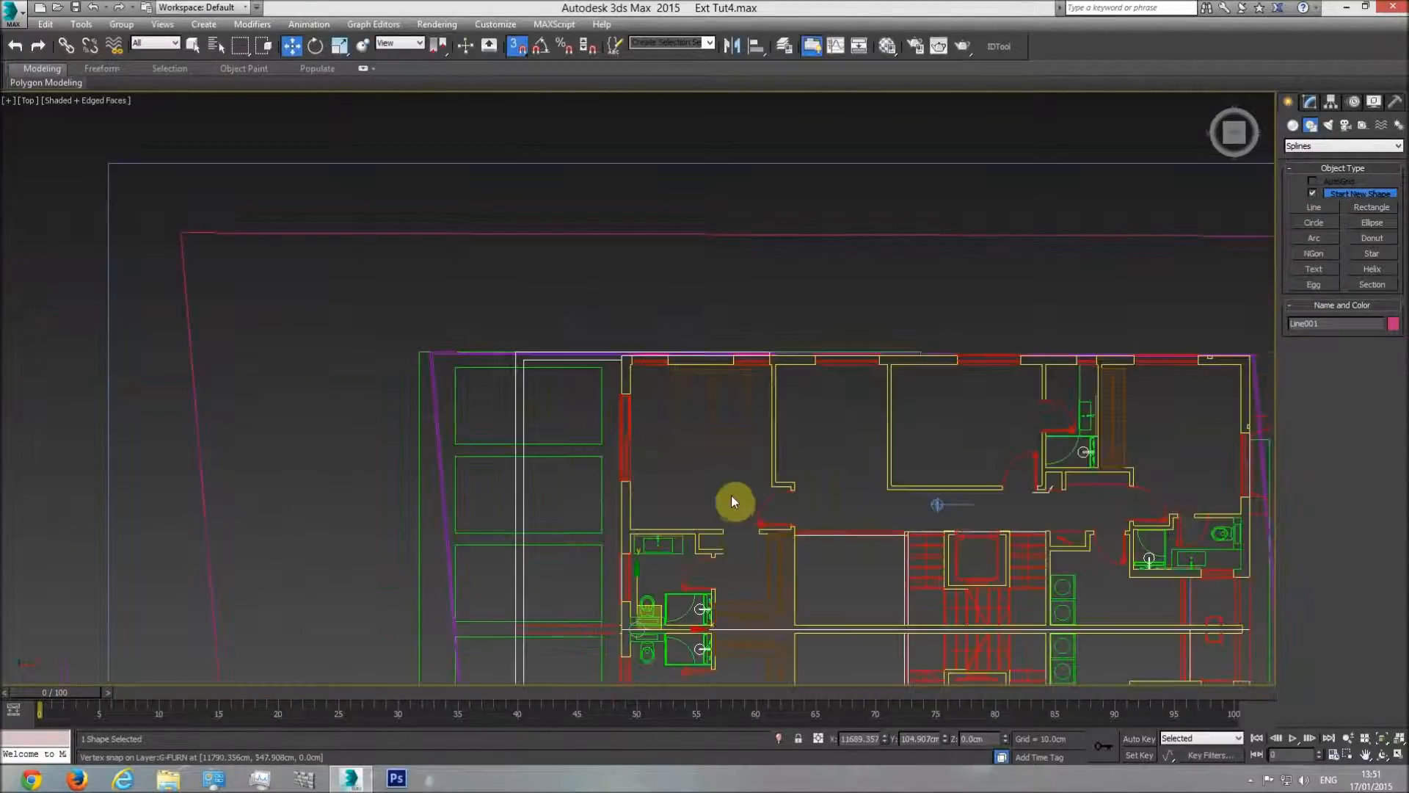
click(1381, 754)
drag(622, 433, 658, 386)
middle_drag(655, 539, 648, 374)
key(F3)
drag(637, 514, 632, 450)
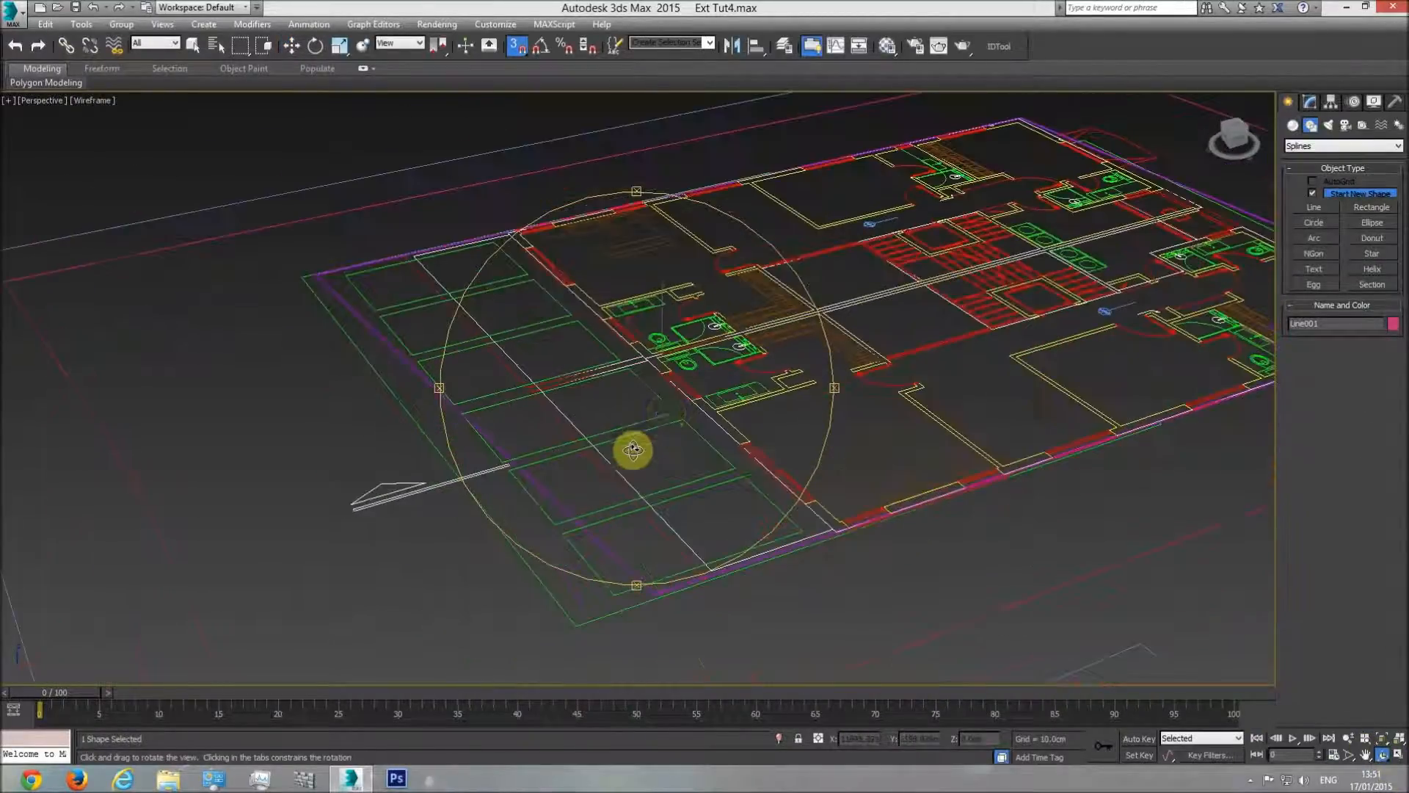
right_click(668, 340)
right_click(667, 329)
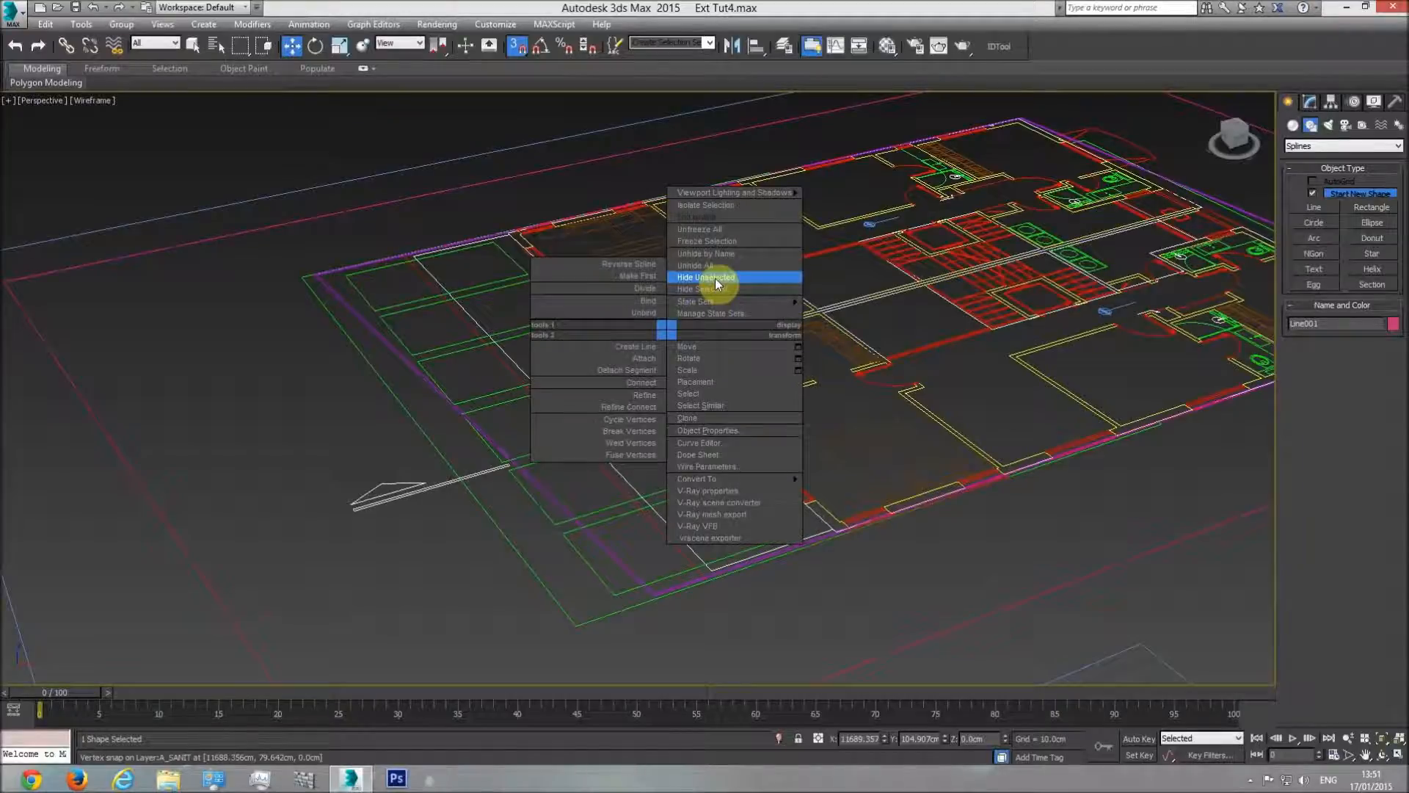
click(697, 265)
key(F3)
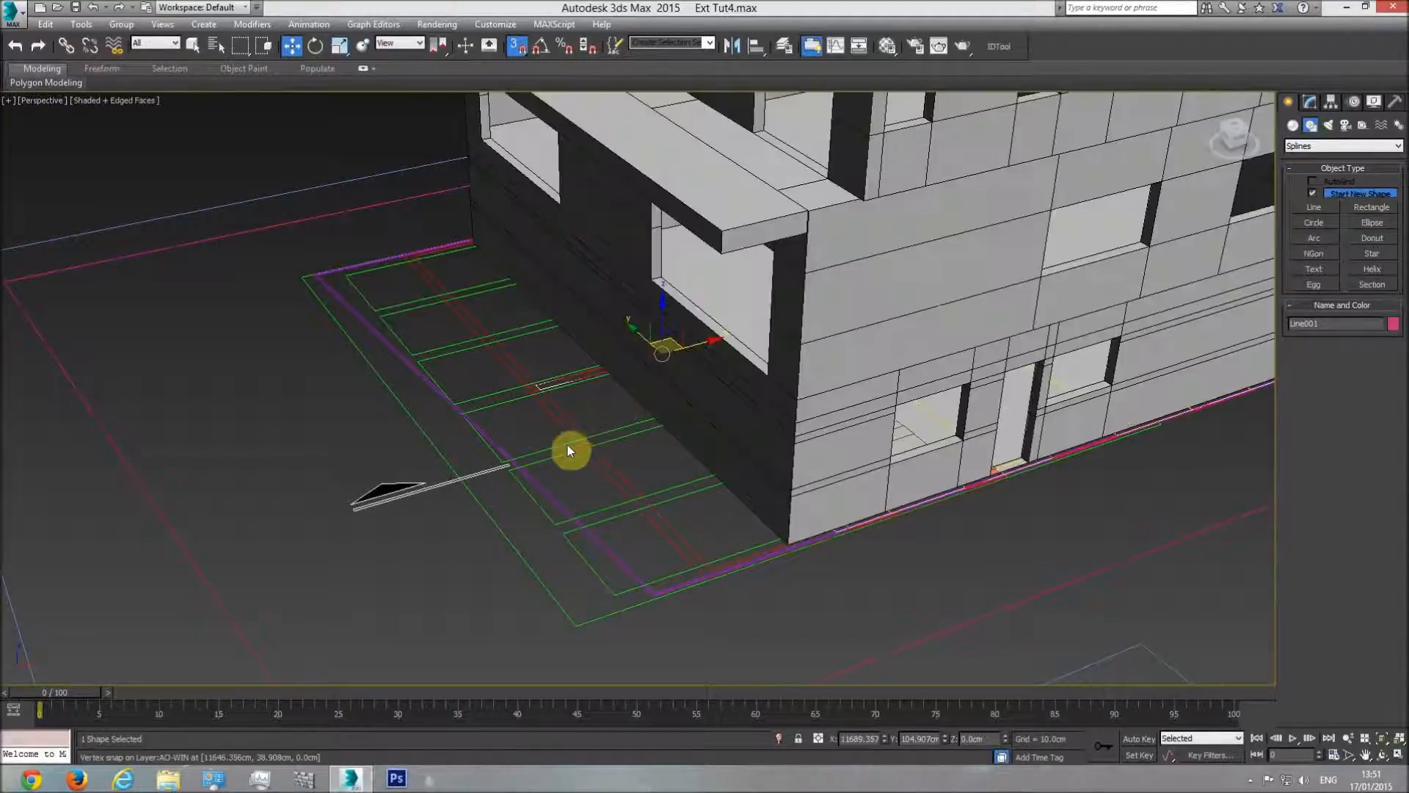
Step: Hide the upper-floor plan drawing and rename the traced outline "Balcony floor cover"
click(567, 418)
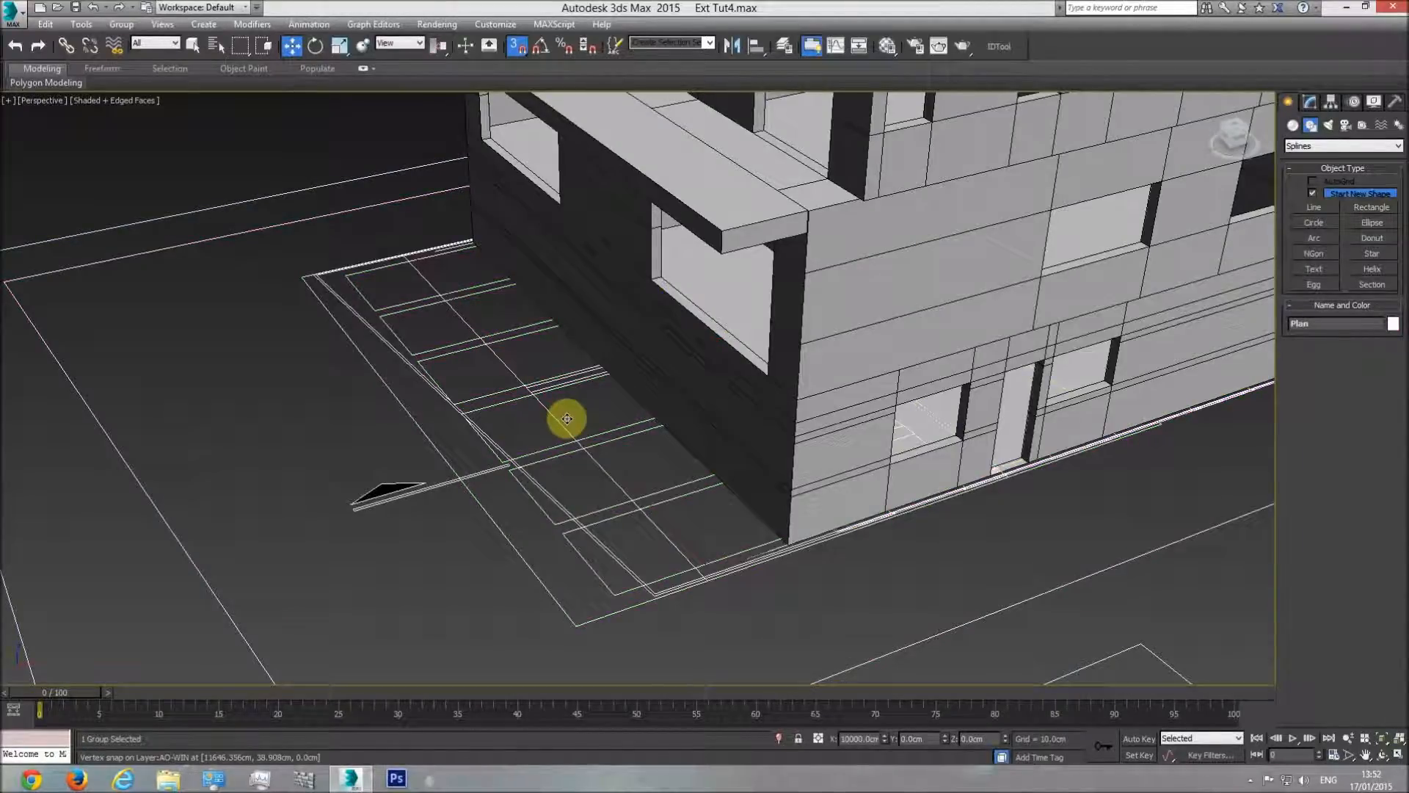
right_click(566, 418)
click(583, 373)
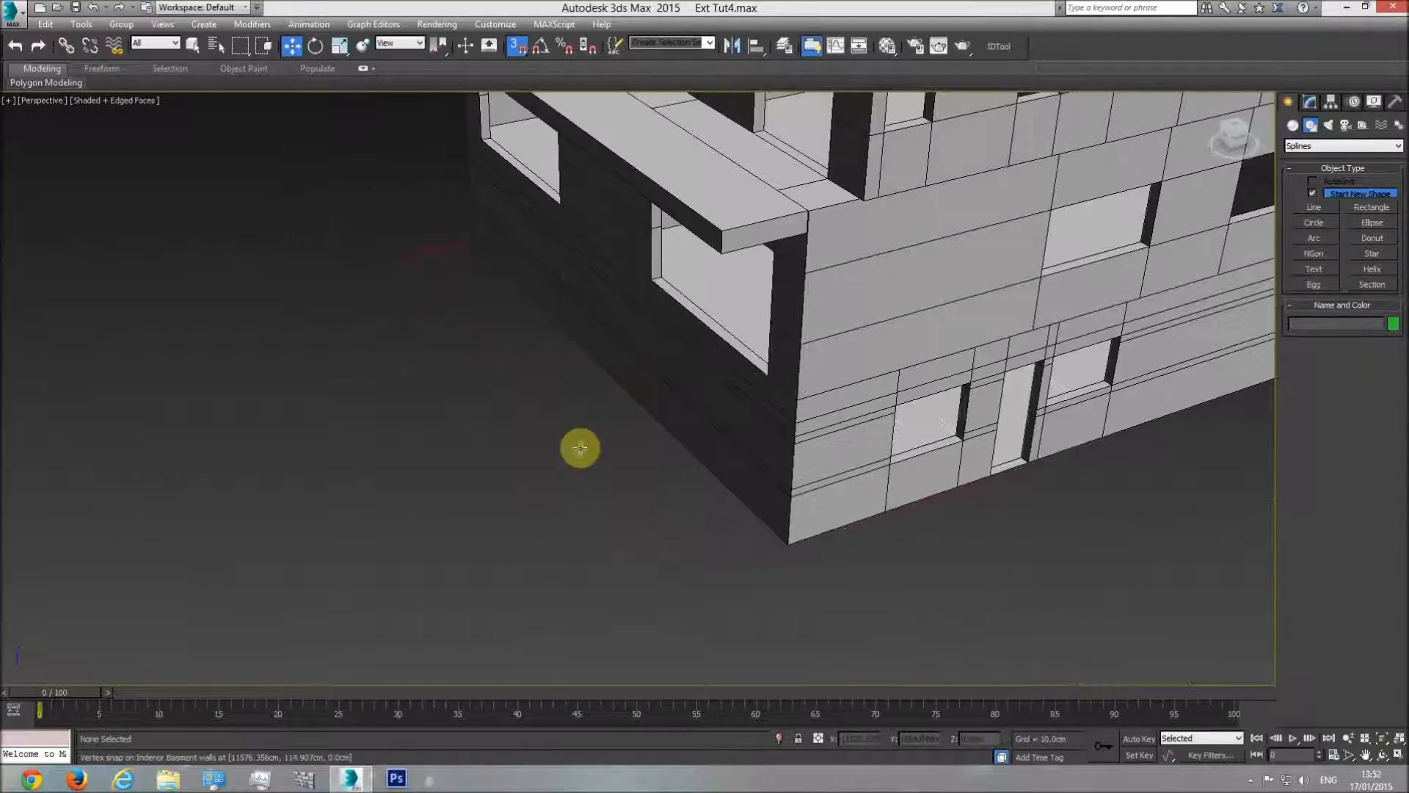
click(578, 434)
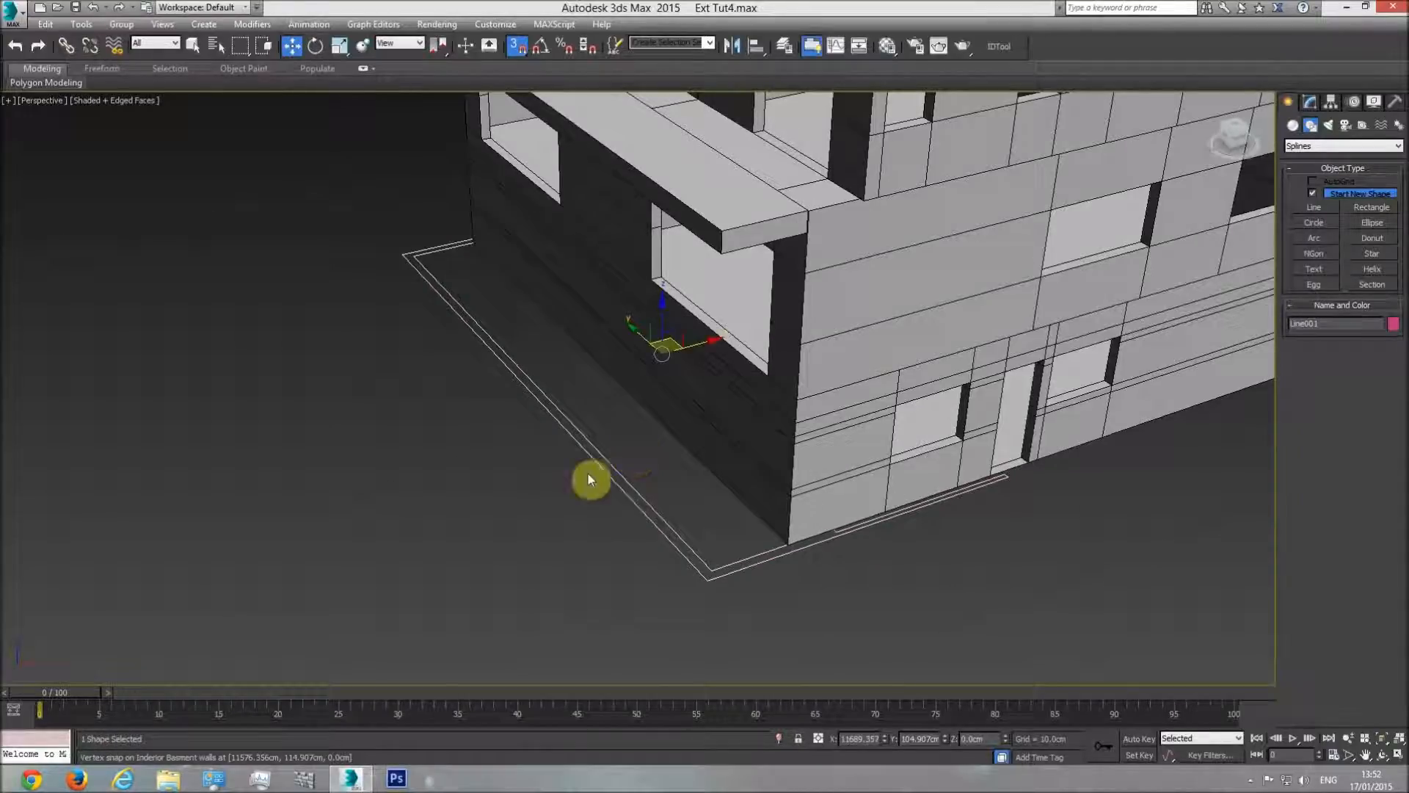
click(1334, 327)
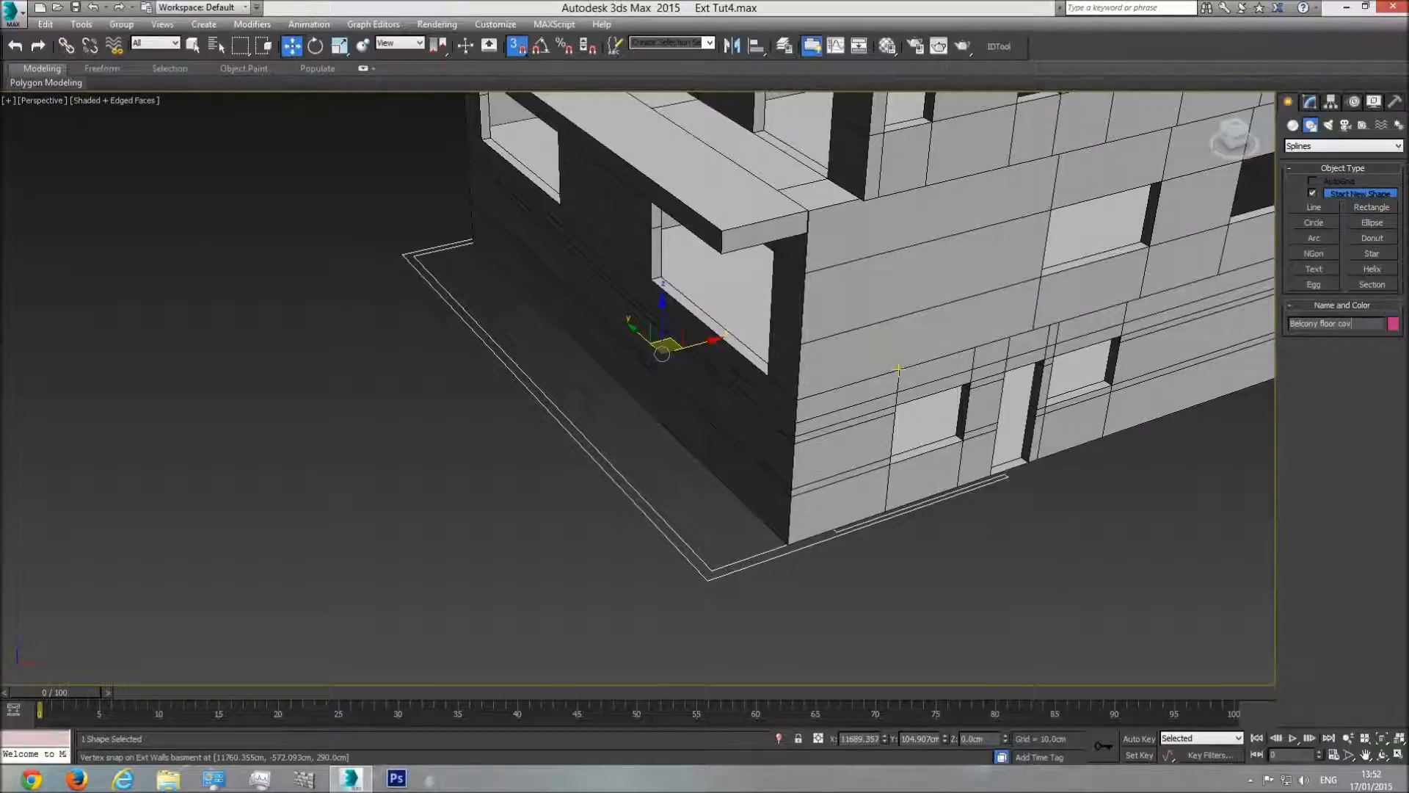
Step: Apply a Shell modifier to the balcony floor cover with an inner amount of 53 cm
click(1311, 103)
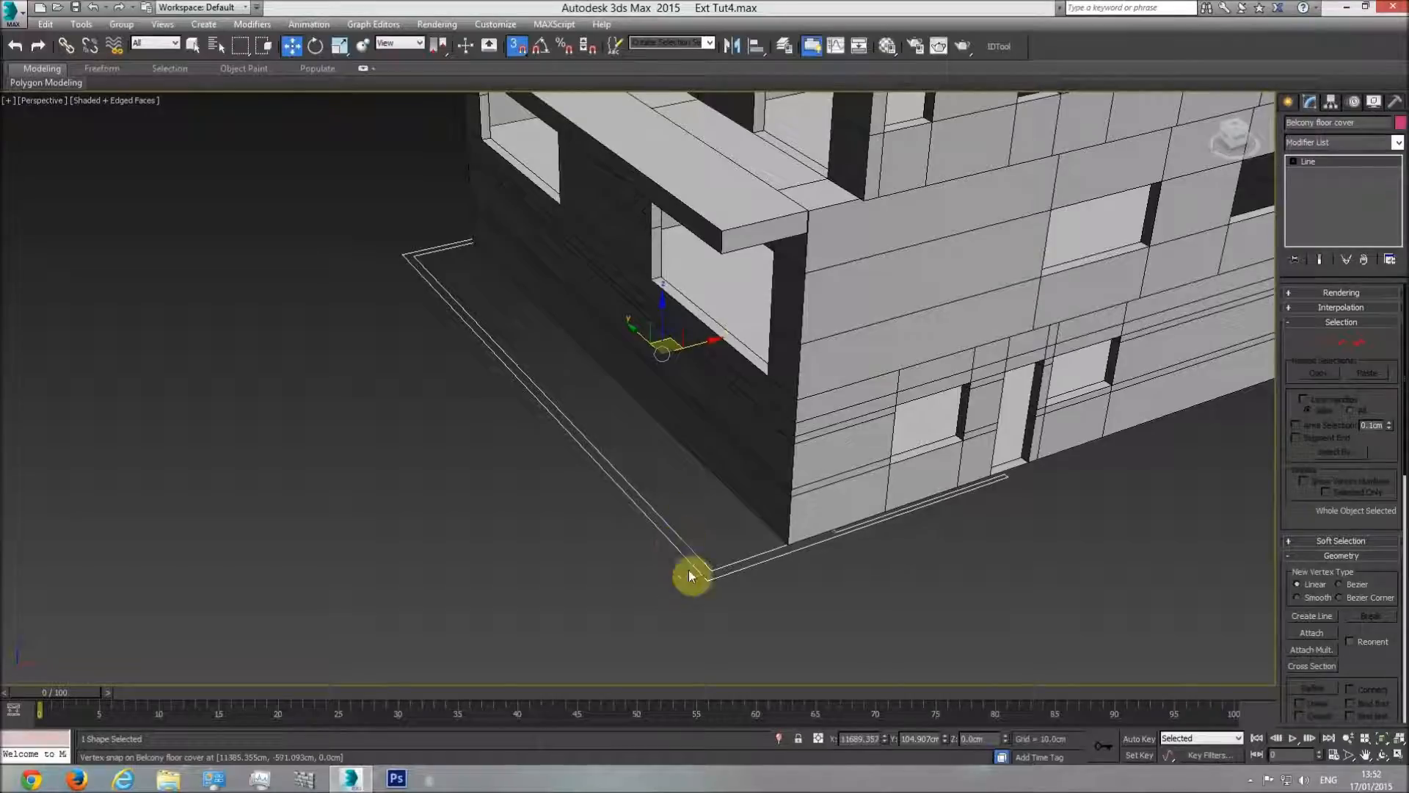
click(1398, 143)
drag(1400, 264, 1401, 591)
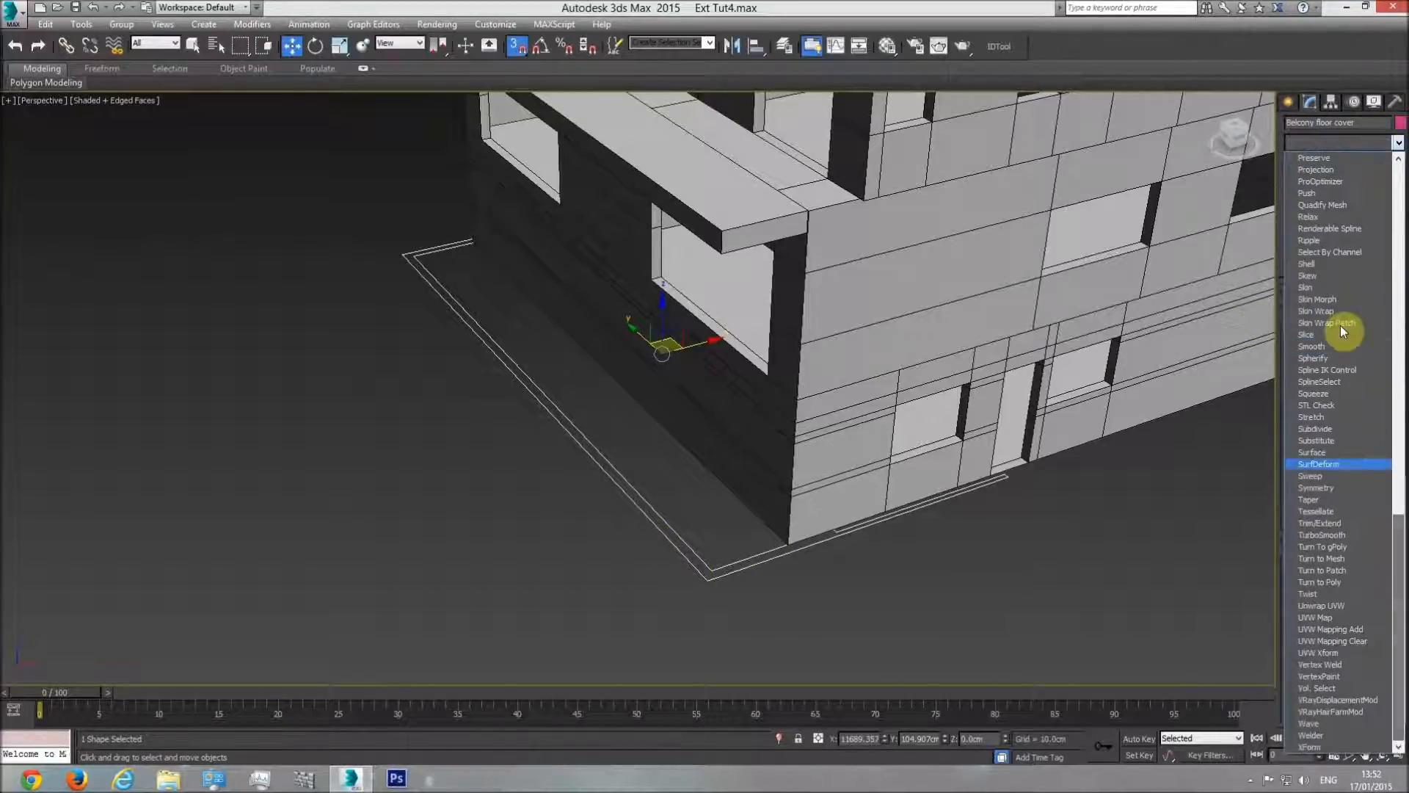
click(1326, 265)
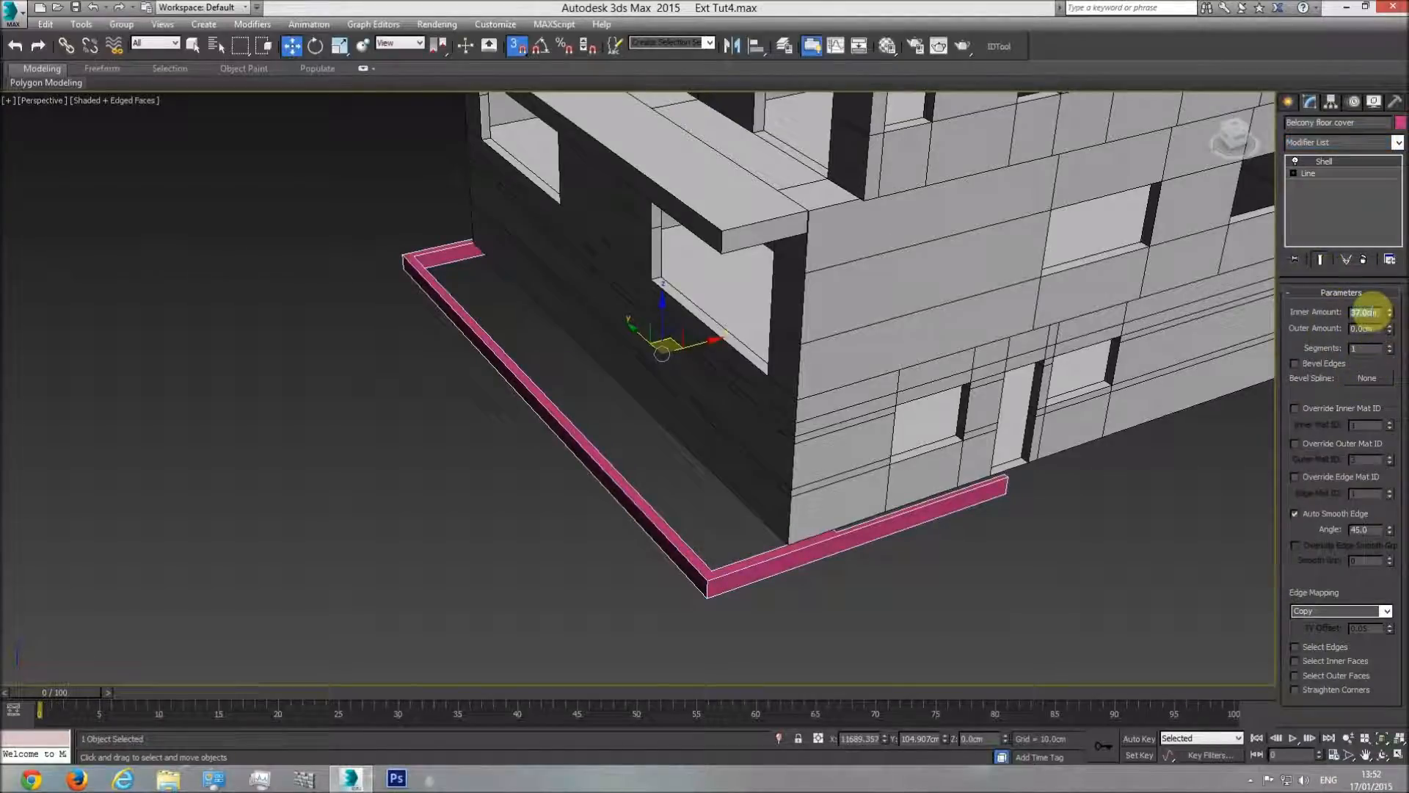
key(Return)
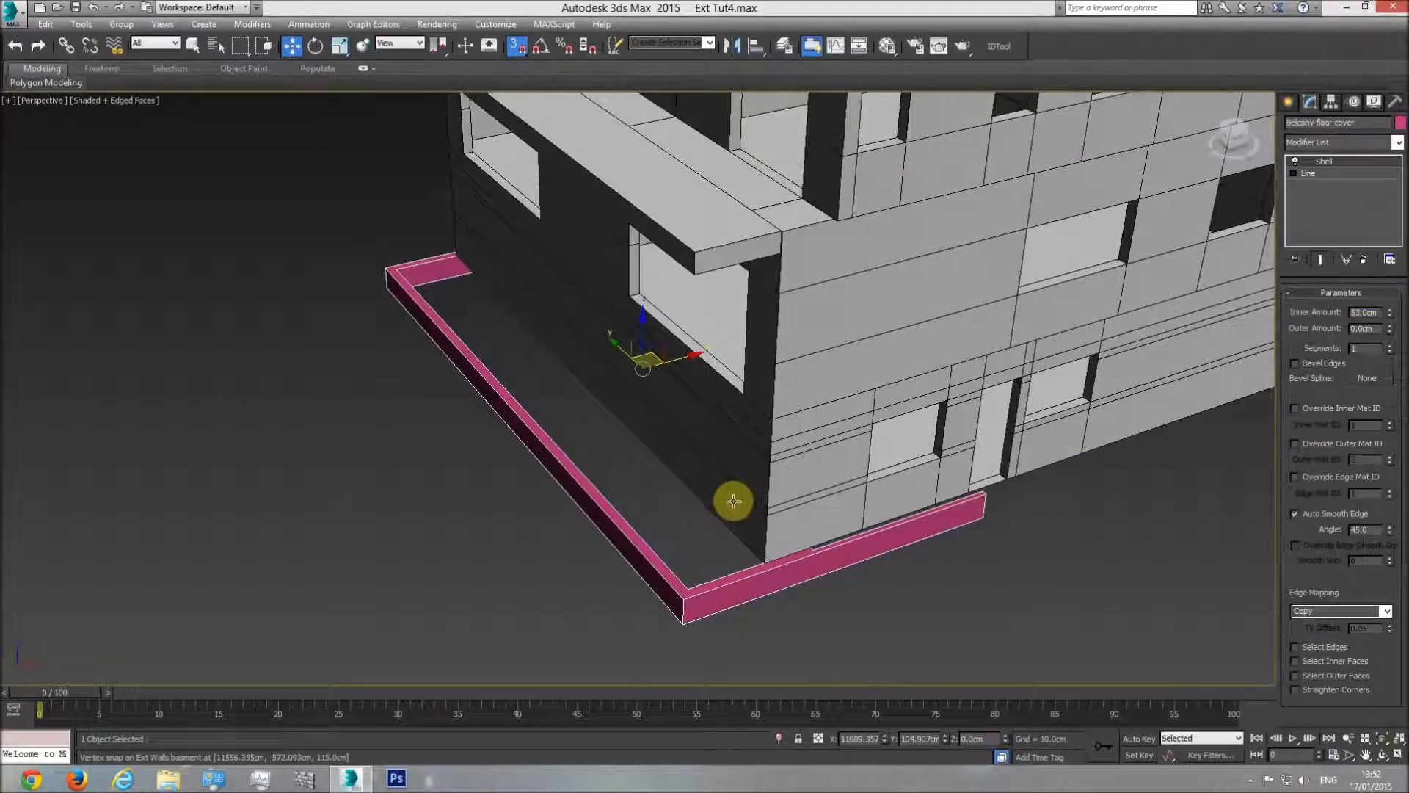
Step: Raise the balcony floor cover in the front view and snap its lower edge to the underside of the balcony slab
key(f)
scroll(807, 499, up, 5)
drag(813, 484, 802, 258)
scroll(677, 299, up, 8)
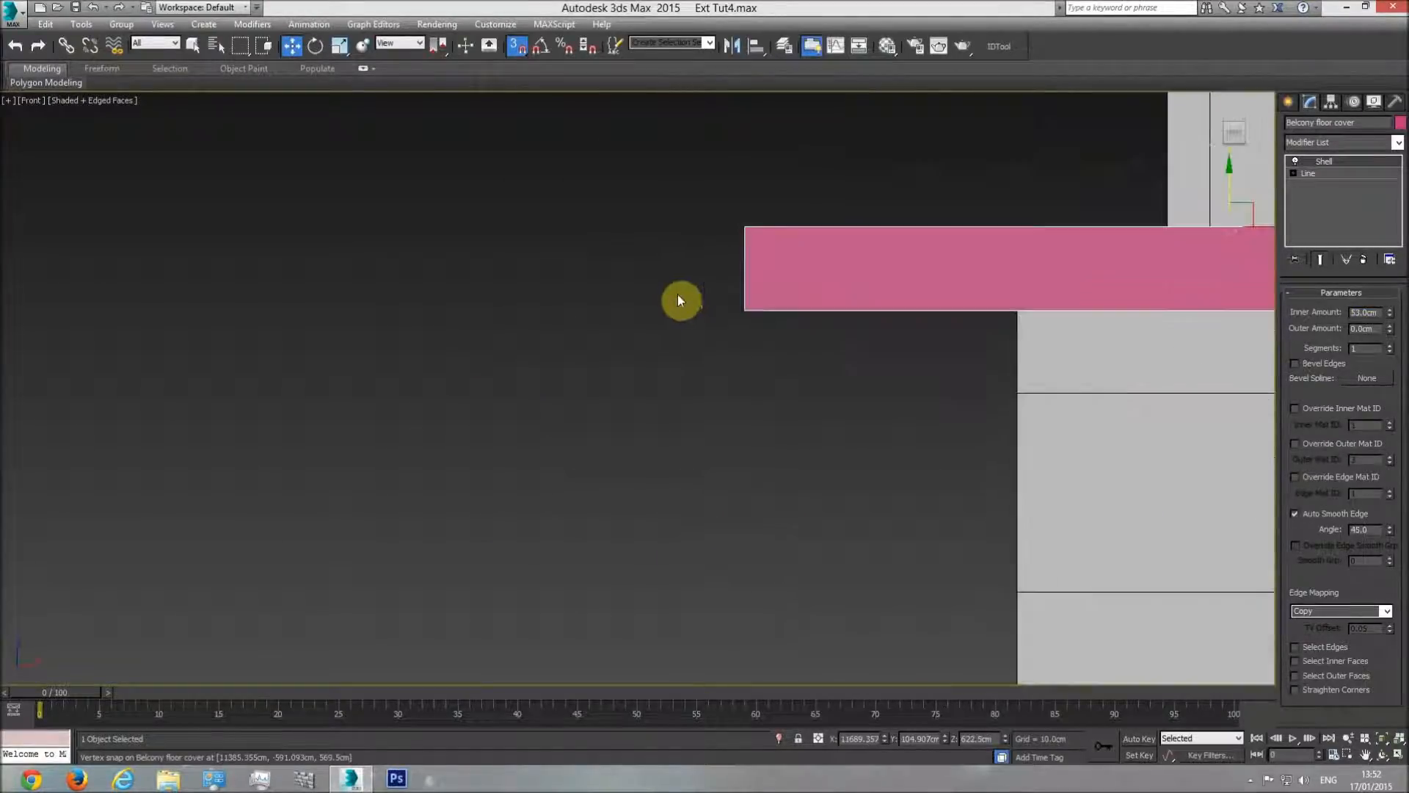
key(F3)
drag(743, 309, 775, 287)
middle_drag(722, 343, 714, 412)
scroll(713, 412, down, 5)
Step: Unhide all objects and examine the balcony cover's outline on the side elevation in the top view
key(t)
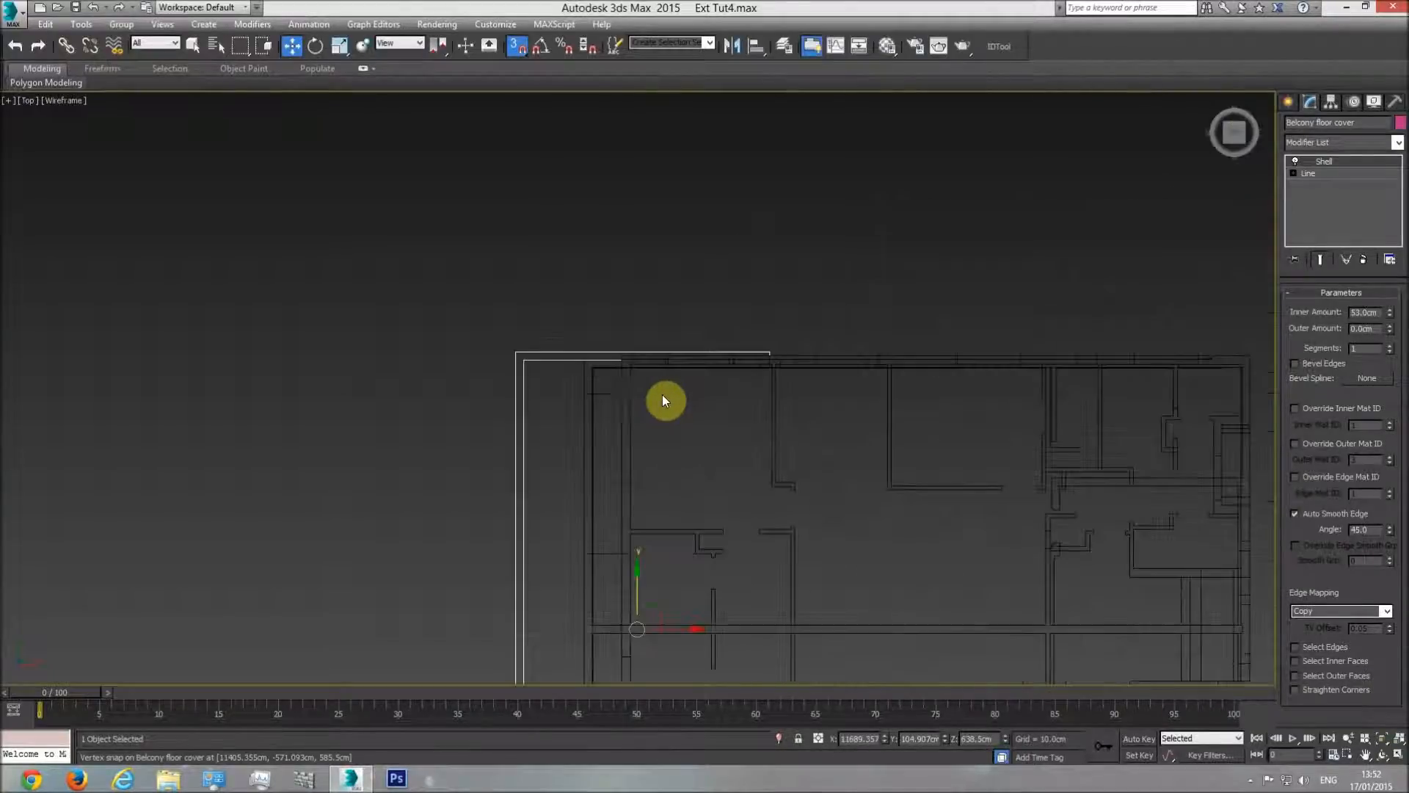
scroll(663, 400, down, 5)
right_click(671, 310)
click(708, 249)
middle_drag(521, 370, 1045, 356)
scroll(1045, 355, down, 5)
middle_drag(559, 400, 819, 424)
scroll(671, 412, up, 5)
scroll(747, 503, up, 7)
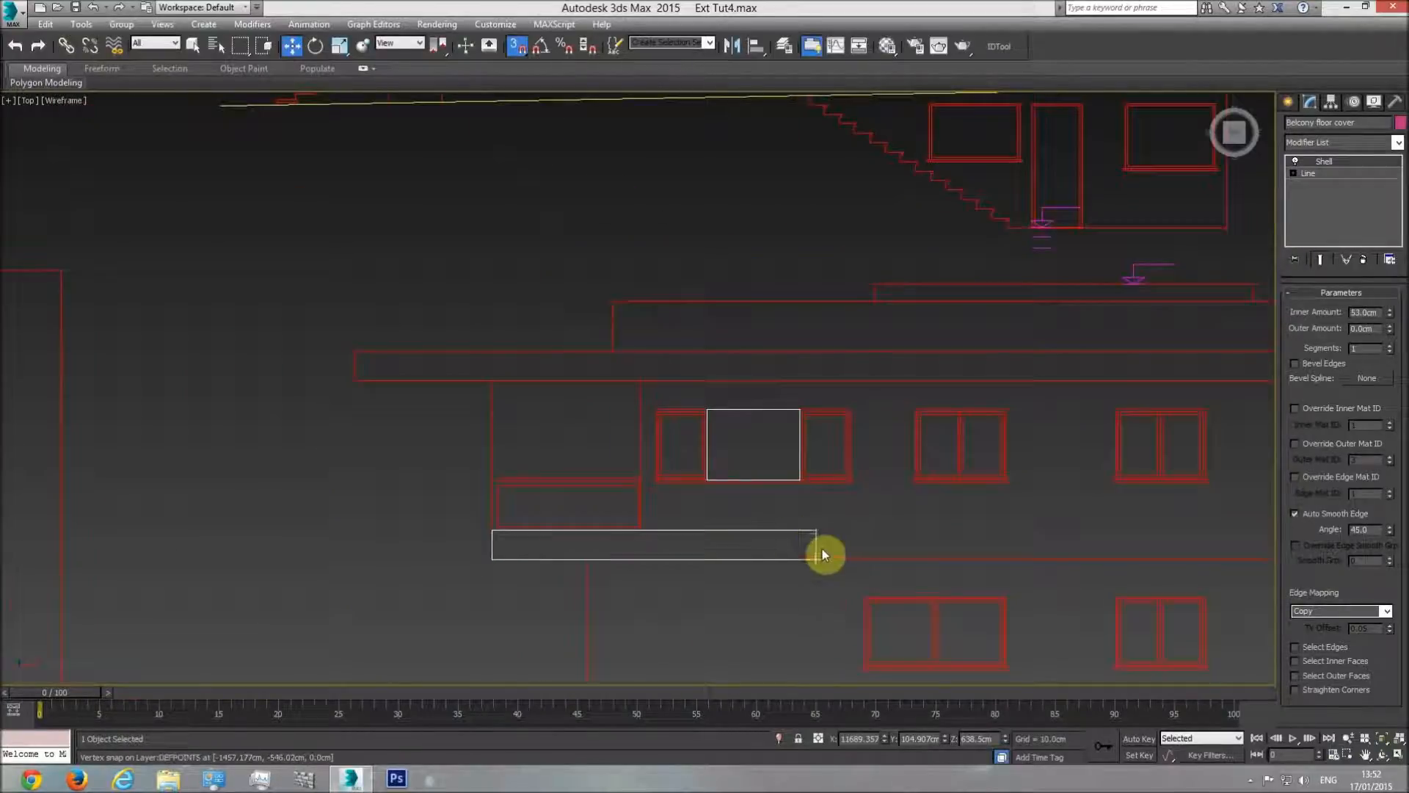
middle_drag(822, 550, 497, 468)
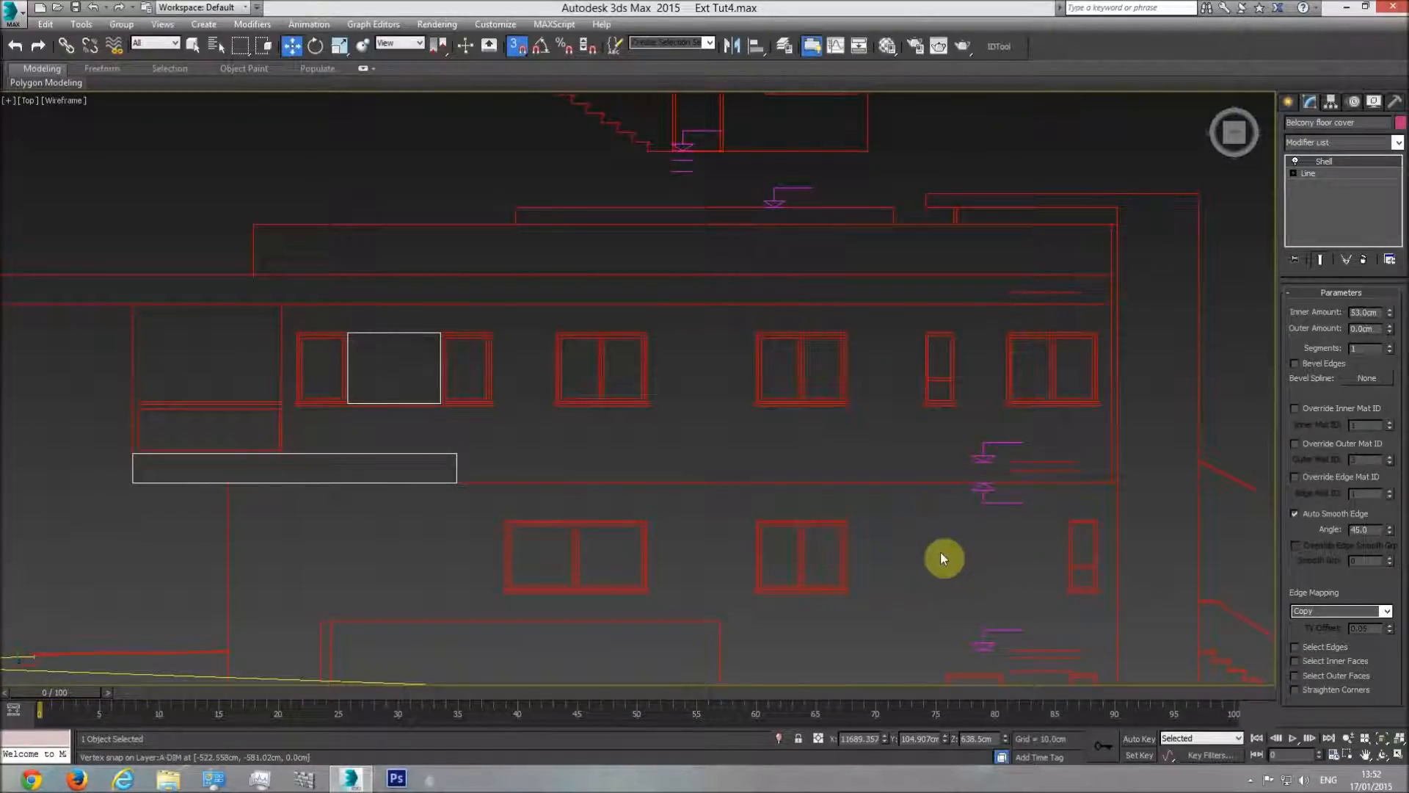
Step: Measure the balcony cover's edge height on the side elevation with a temporary snapped box, leaving nothing selected
click(1290, 102)
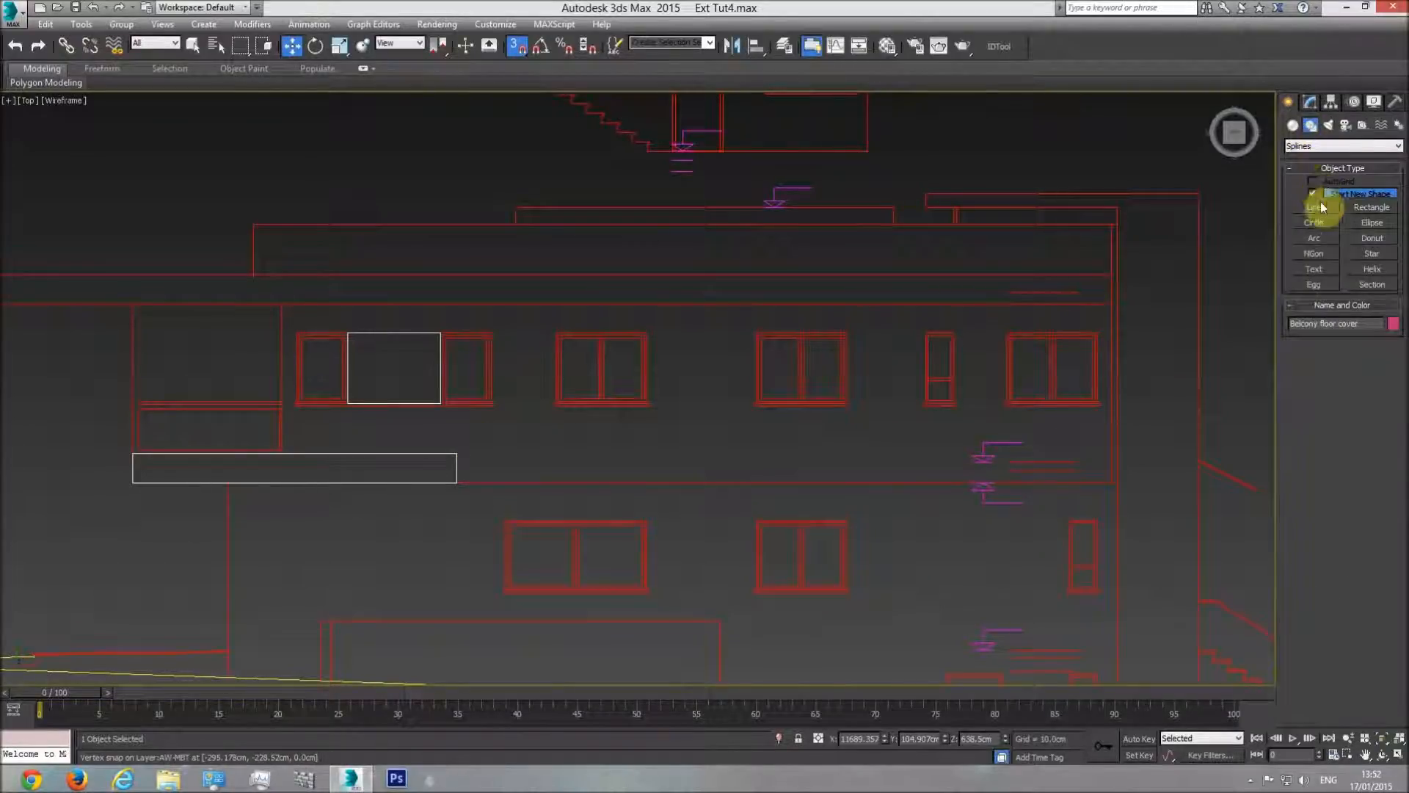
click(1293, 126)
click(1314, 195)
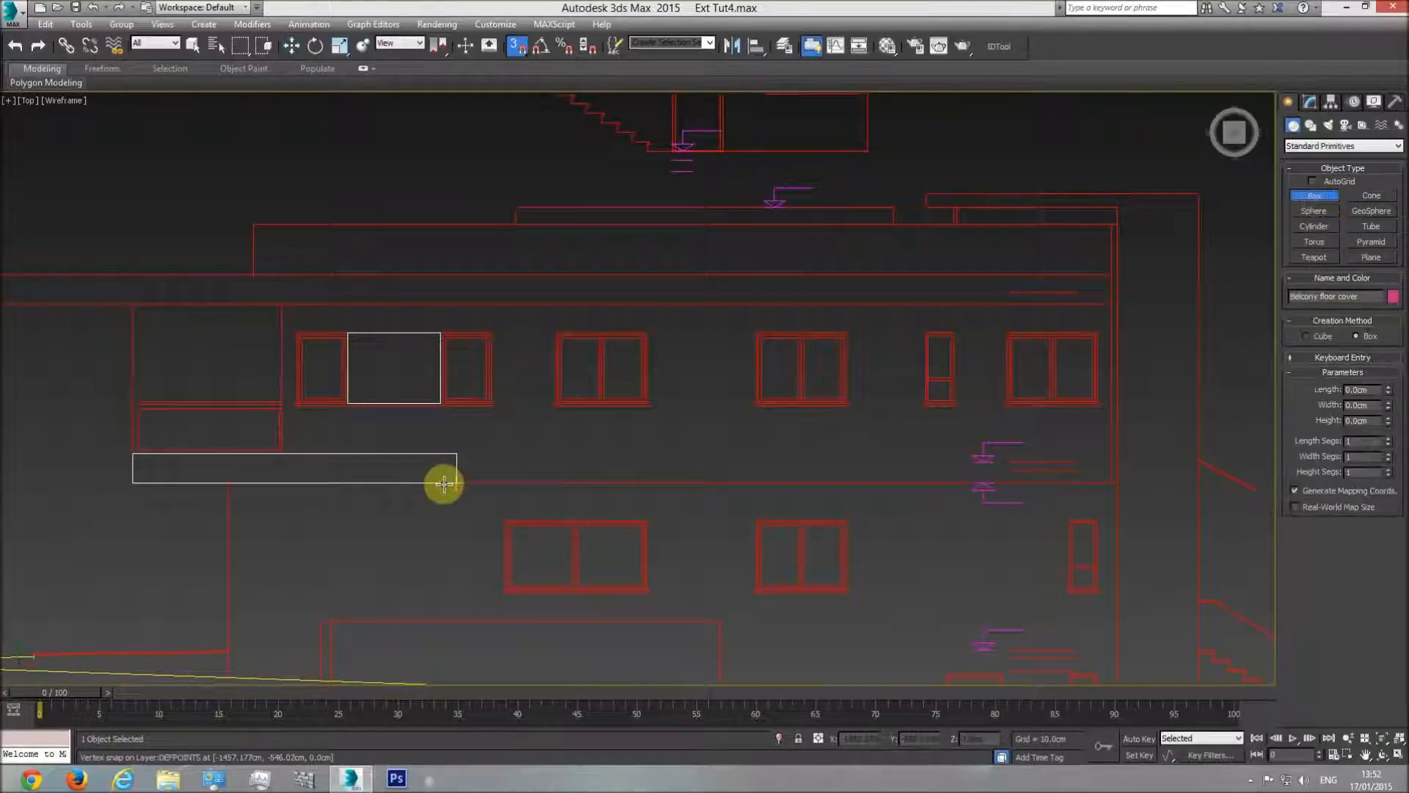
drag(455, 481, 452, 457)
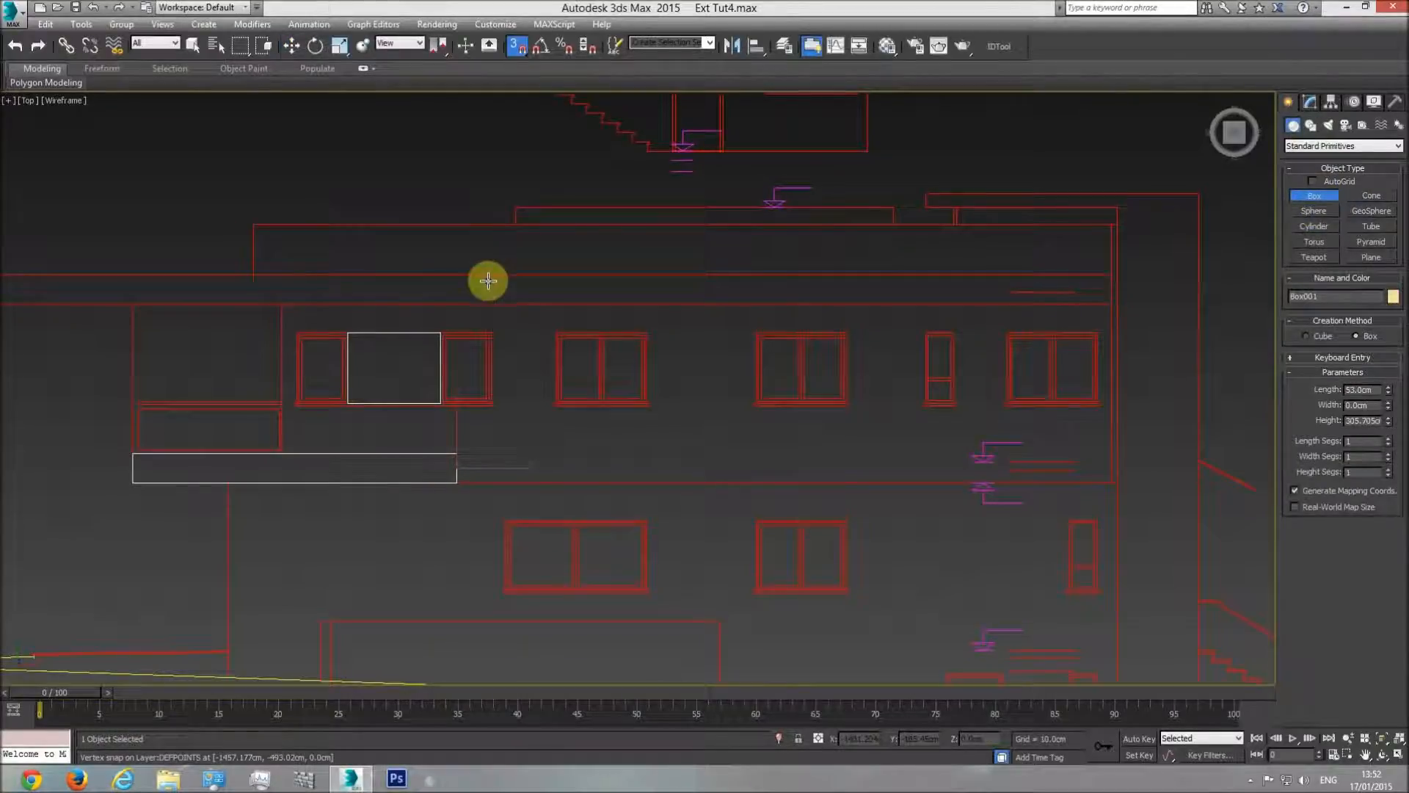
key(w)
scroll(737, 475, down, 3)
click(647, 456)
Step: Compare the balcony floor cover's height with the slab and walls in the front view and open the cover's Shell parameters
scroll(734, 467, down, 3)
middle_drag(733, 467, 575, 470)
middle_drag(891, 487, 412, 457)
scroll(412, 462, down, 2)
scroll(880, 463, down, 2)
middle_drag(881, 462, 682, 475)
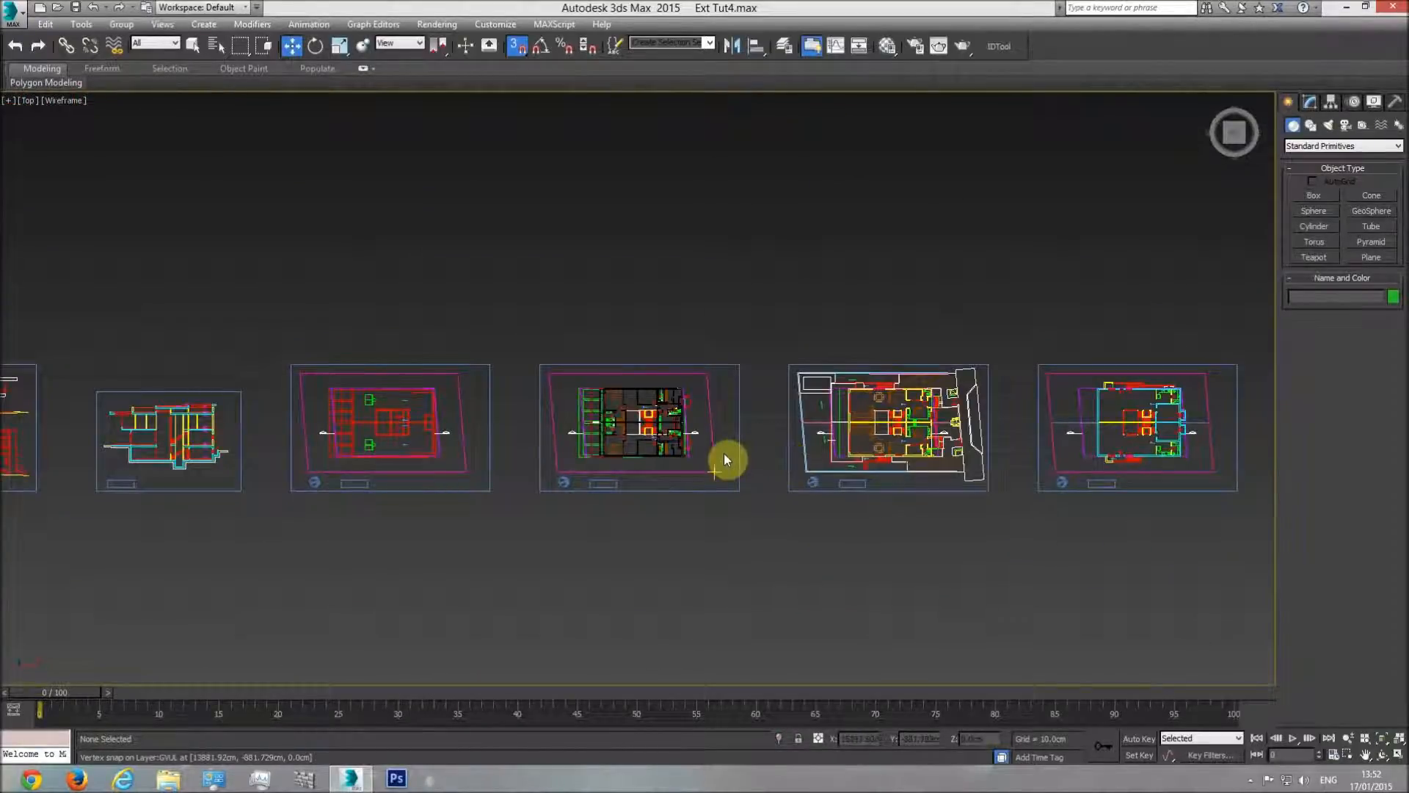
key(f)
middle_drag(953, 411, 639, 438)
middle_drag(349, 406, 544, 430)
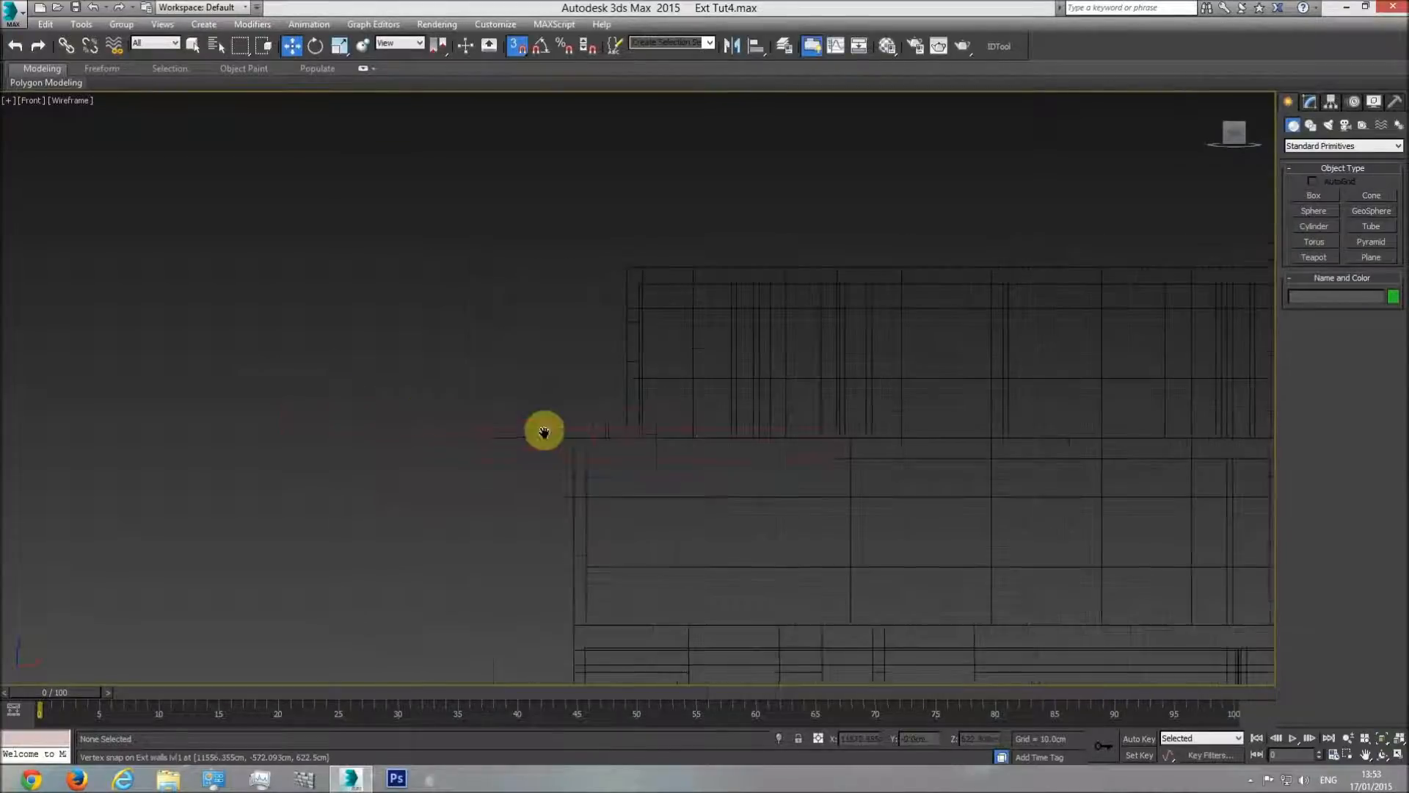
click(911, 457)
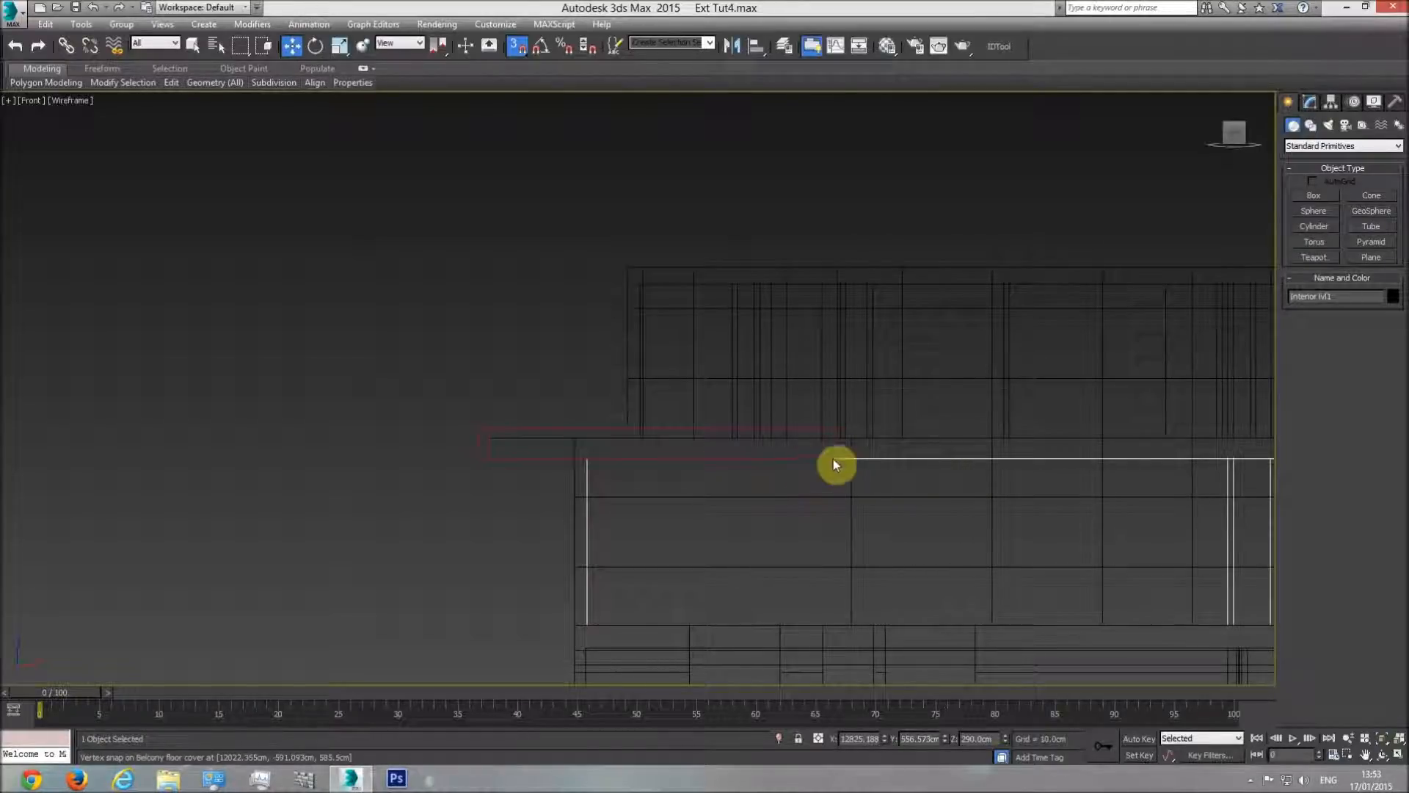
click(478, 432)
drag(647, 395, 494, 422)
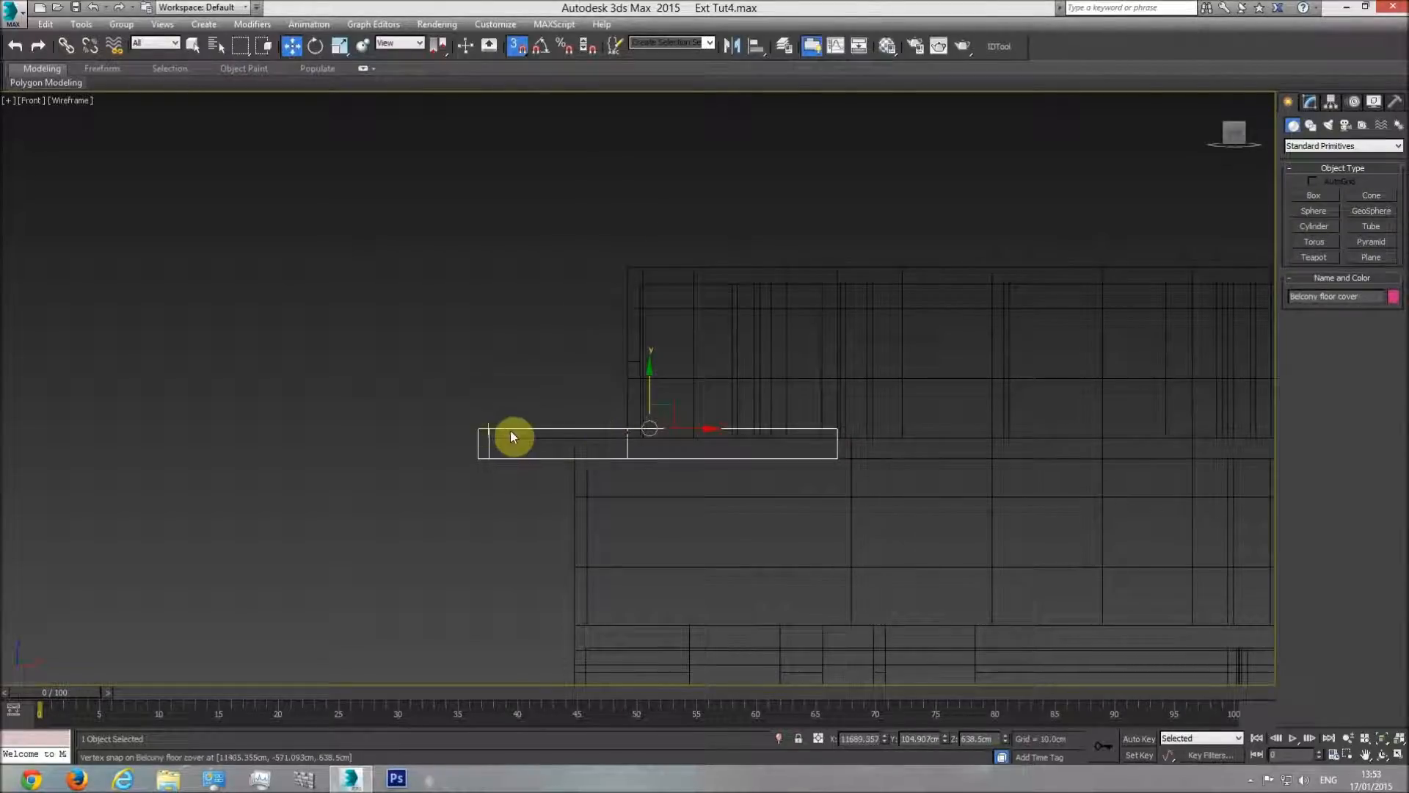
click(1312, 102)
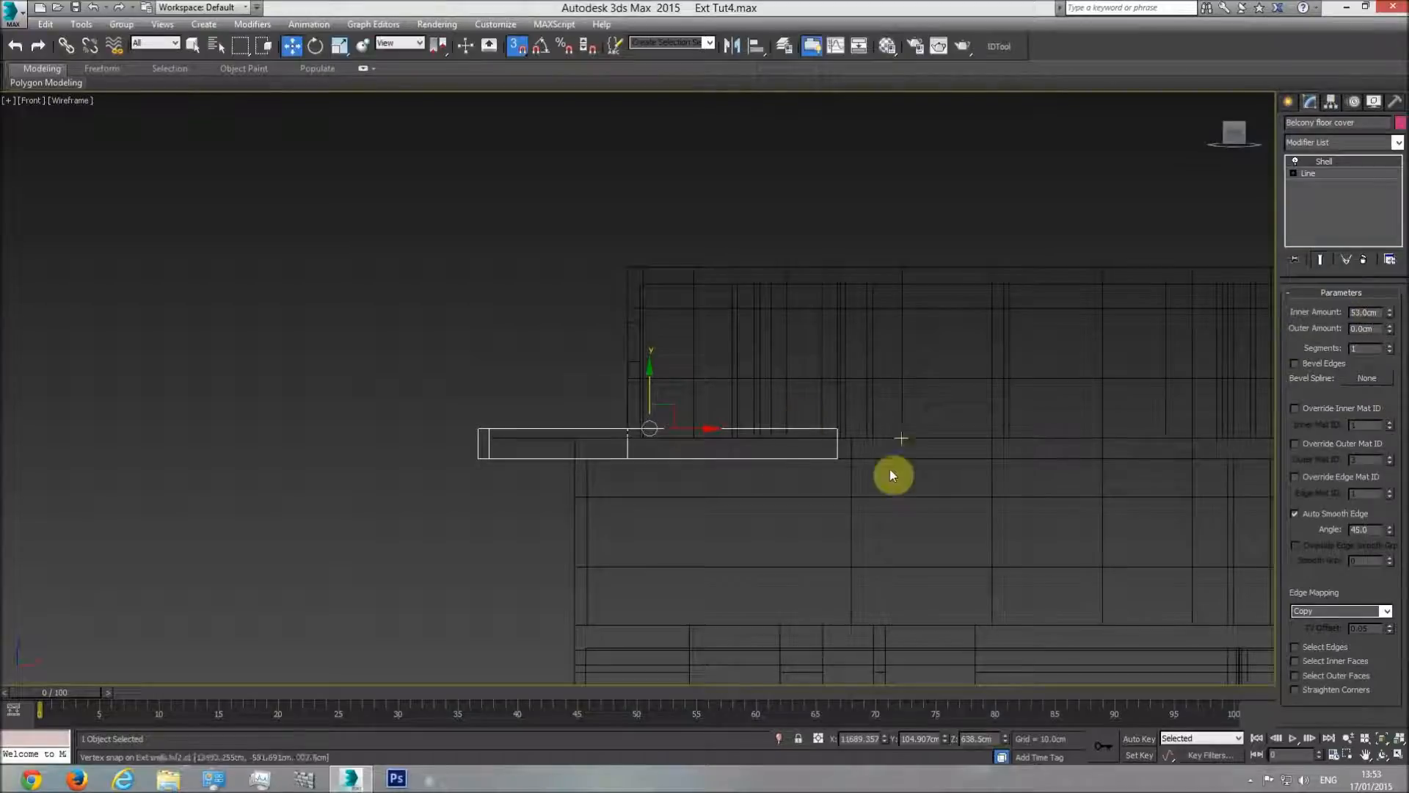
Step: View the shaded balcony in perspective, return to the top view and hide the imported drawings, leaving only the building model
key(p)
click(1382, 753)
key(F3)
mouse_move(780, 491)
mouse_down()
mouse_move(747, 503)
mouse_move(802, 528)
mouse_move(922, 525)
mouse_move(769, 522)
mouse_move(671, 462)
mouse_move(670, 503)
mouse_move(692, 494)
mouse_move(640, 498)
mouse_move(697, 472)
mouse_up()
key(t)
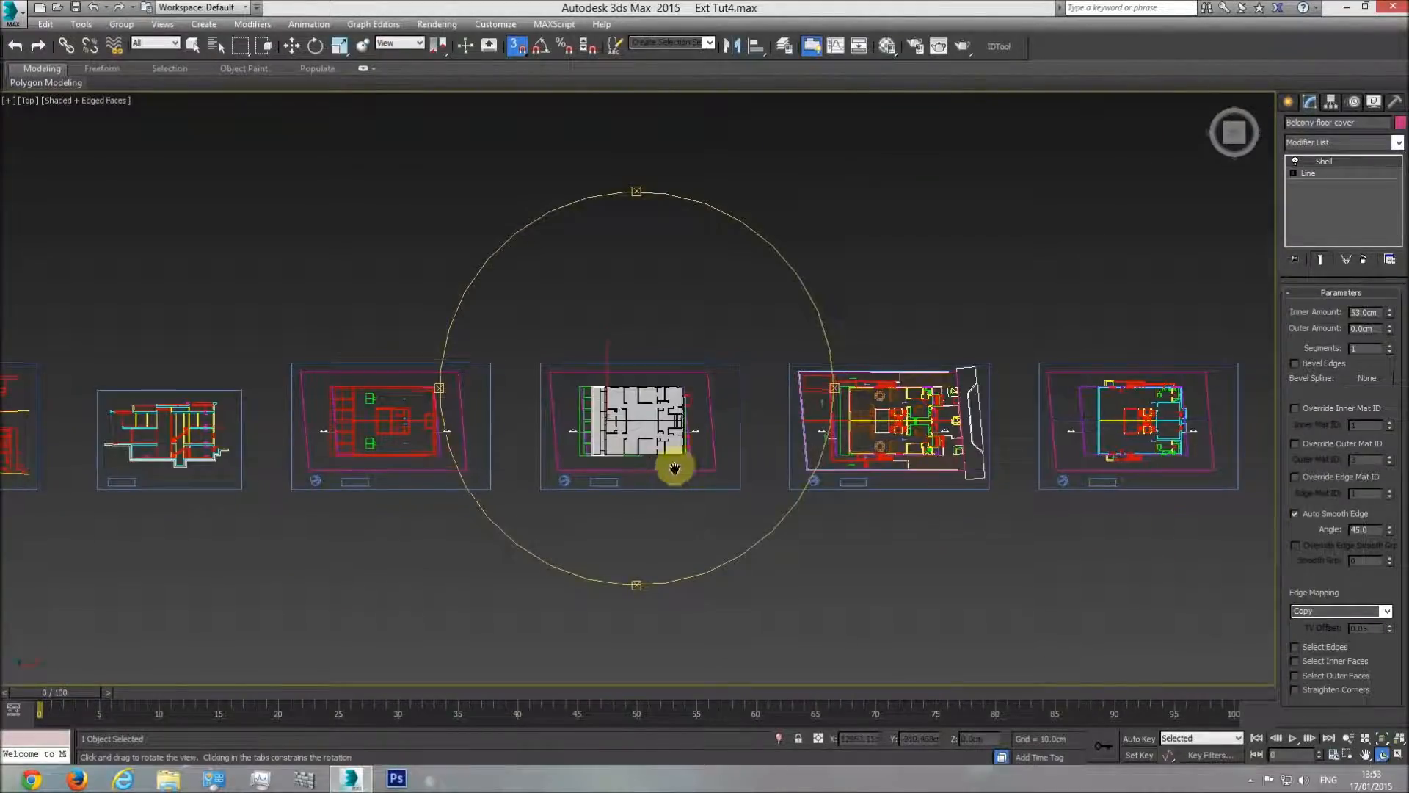
scroll(601, 433, up, 4)
key(w)
right_click(429, 382)
click(463, 342)
Step: Examine how the balcony floor cover's inner edge lines up with the balcony floor at the upper corner in top wireframe view
scroll(572, 381, up, 5)
middle_drag(579, 403, 622, 345)
scroll(652, 296, up, 5)
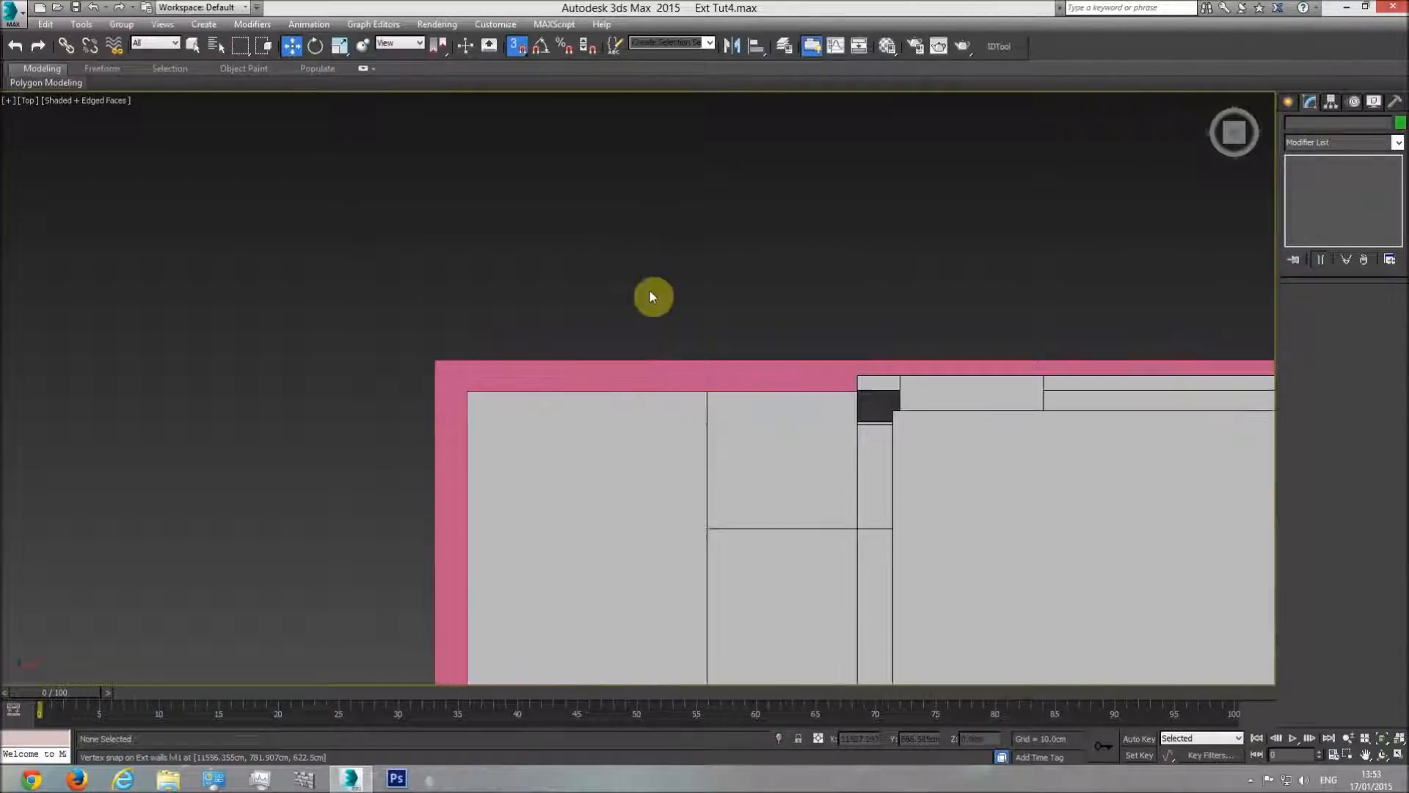
click(728, 376)
key(F3)
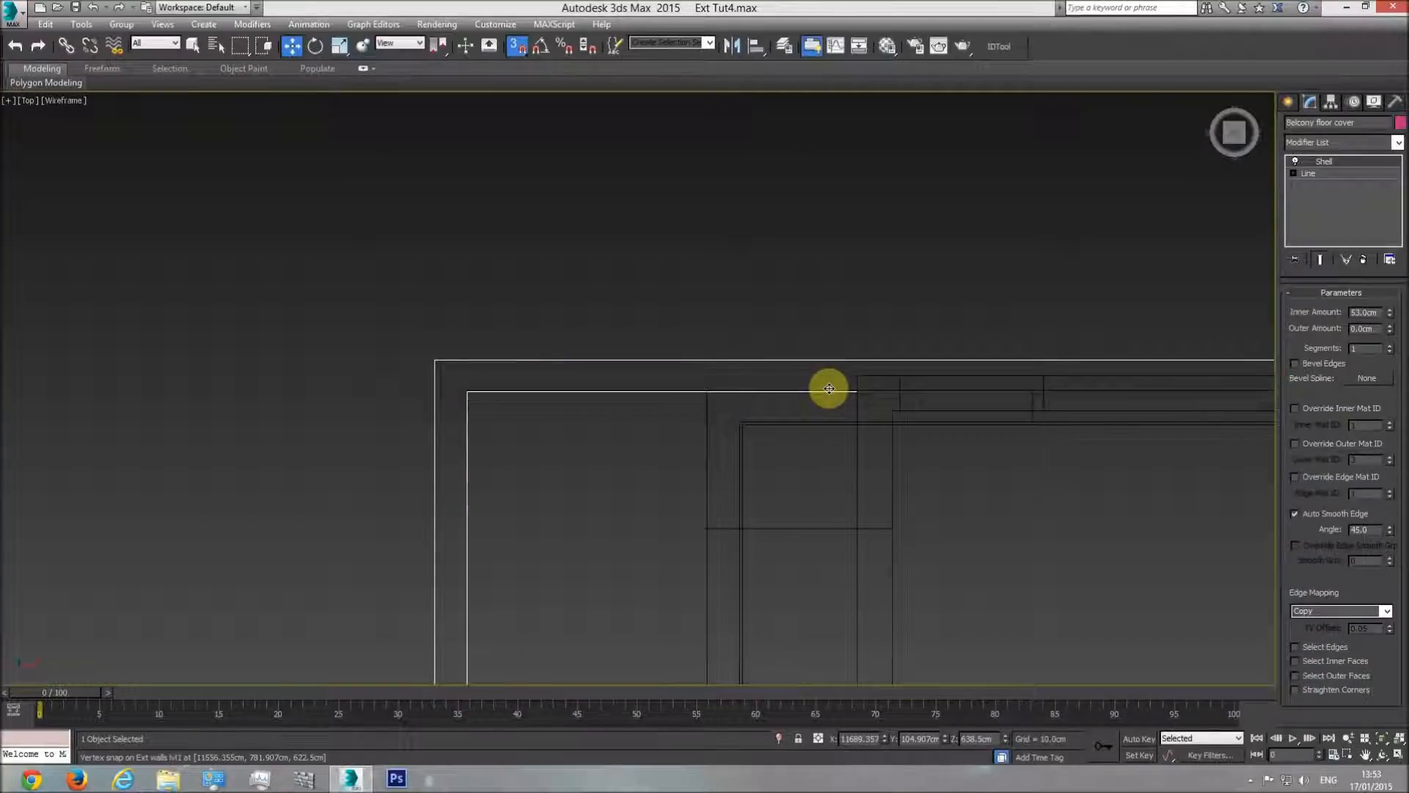
scroll(824, 389, up, 3)
scroll(826, 393, up, 2)
scroll(576, 385, down, 8)
scroll(518, 377, up, 3)
scroll(510, 376, down, 1)
scroll(513, 378, up, 3)
scroll(604, 387, down, 2)
scroll(574, 378, up, 4)
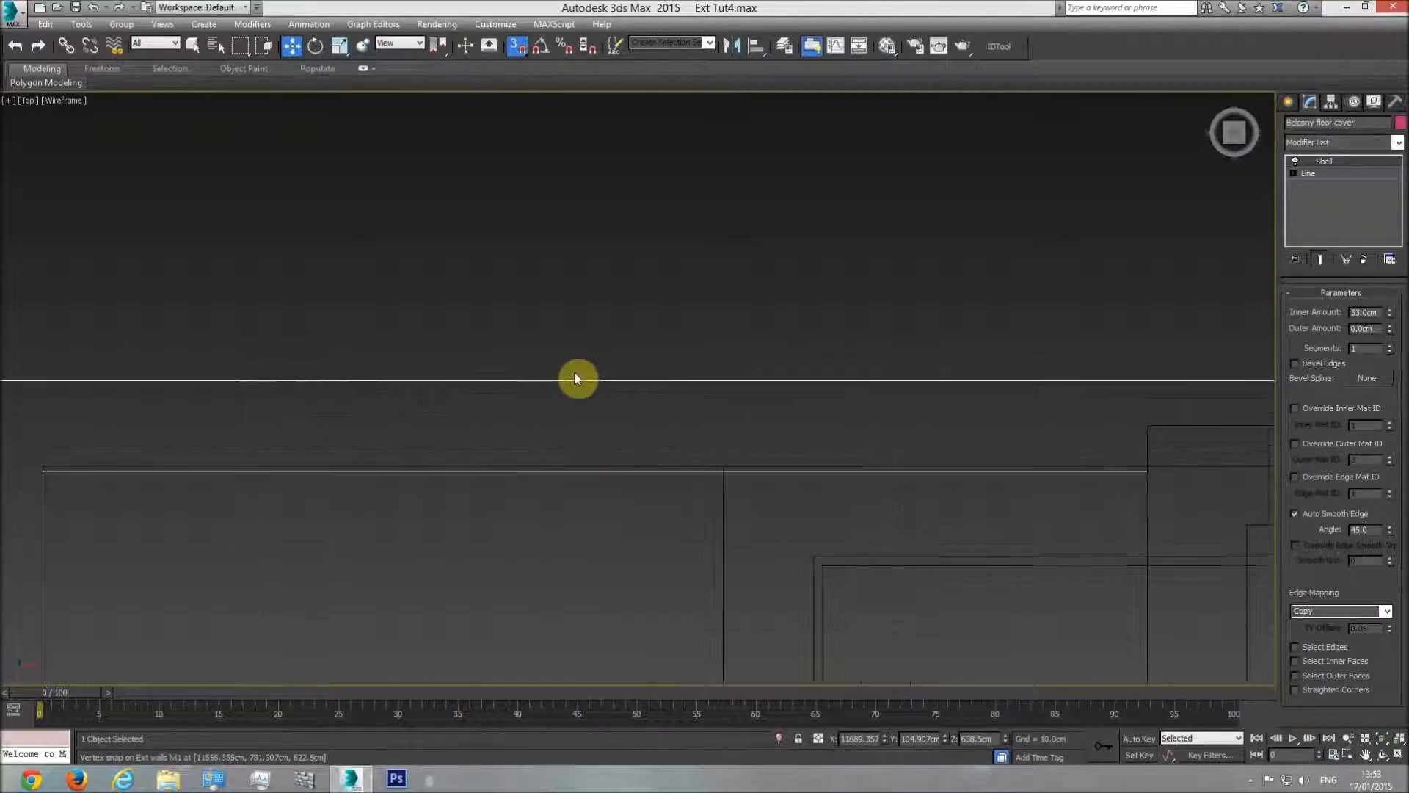
middle_drag(270, 468, 428, 465)
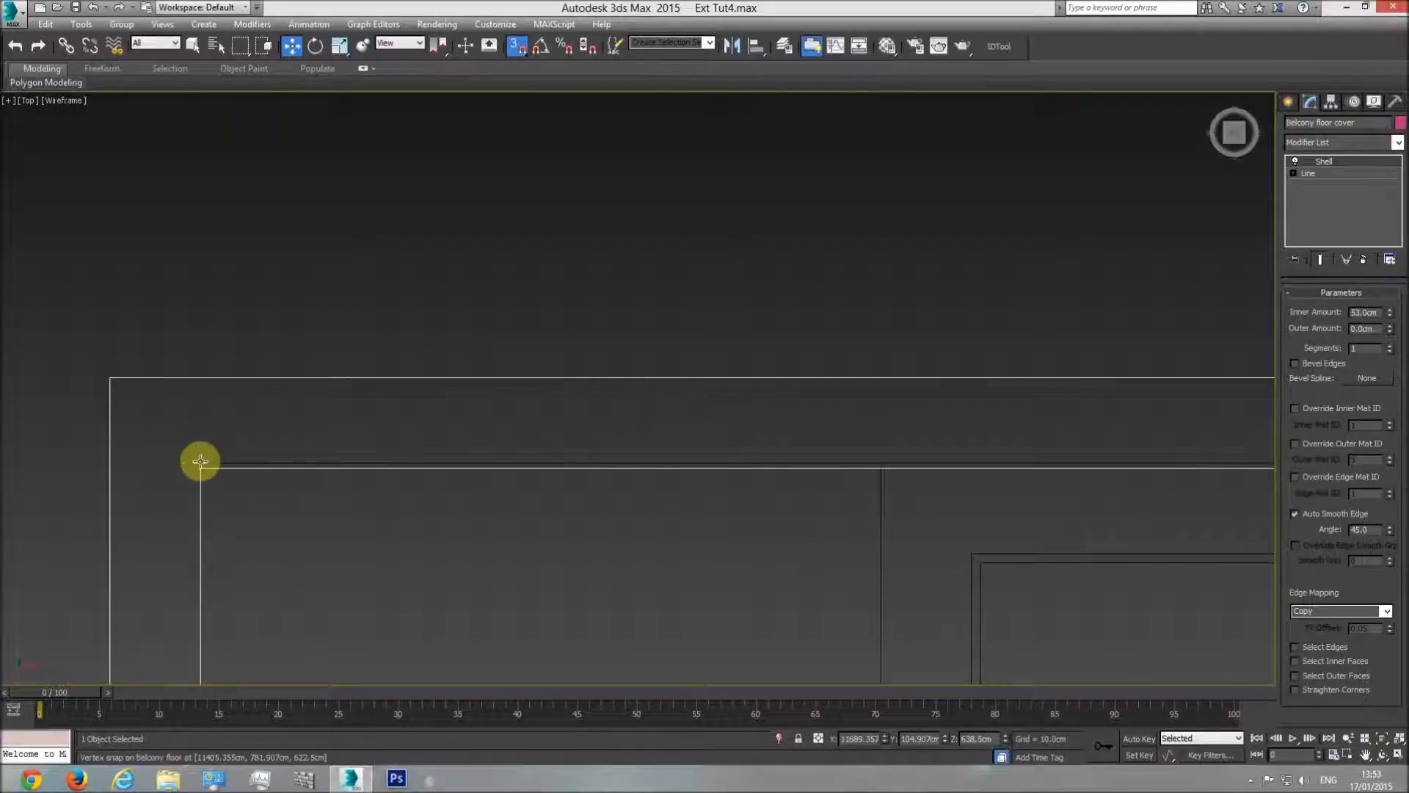
scroll(661, 470, down, 3)
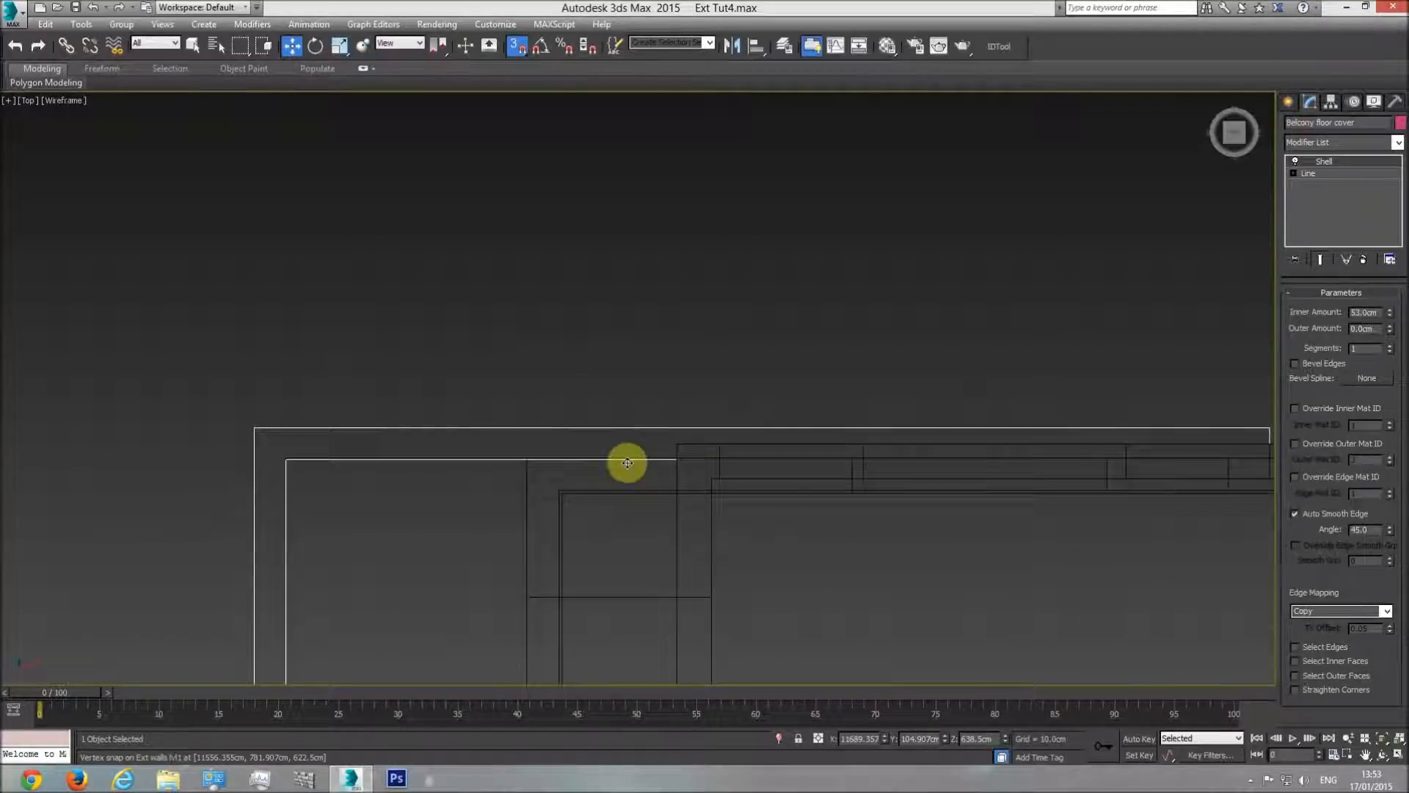
Step: Select the balcony floor and compare its lower and upper edges with the cover in the shaded top view
key(F3)
middle_drag(624, 455, 699, 266)
middle_drag(685, 651, 683, 538)
scroll(680, 549, up, 3)
click(694, 506)
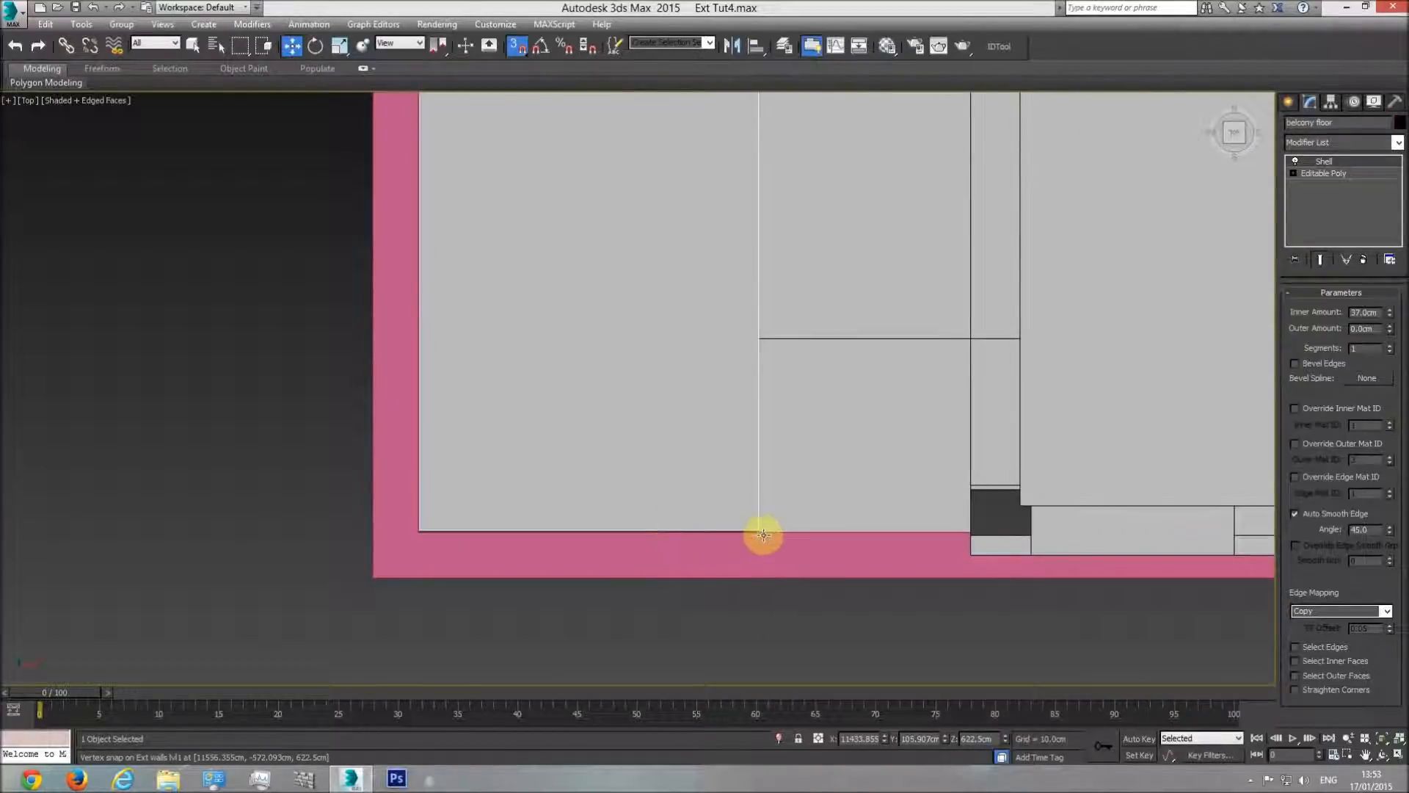
scroll(764, 534, up, 5)
middle_drag(734, 433, 723, 557)
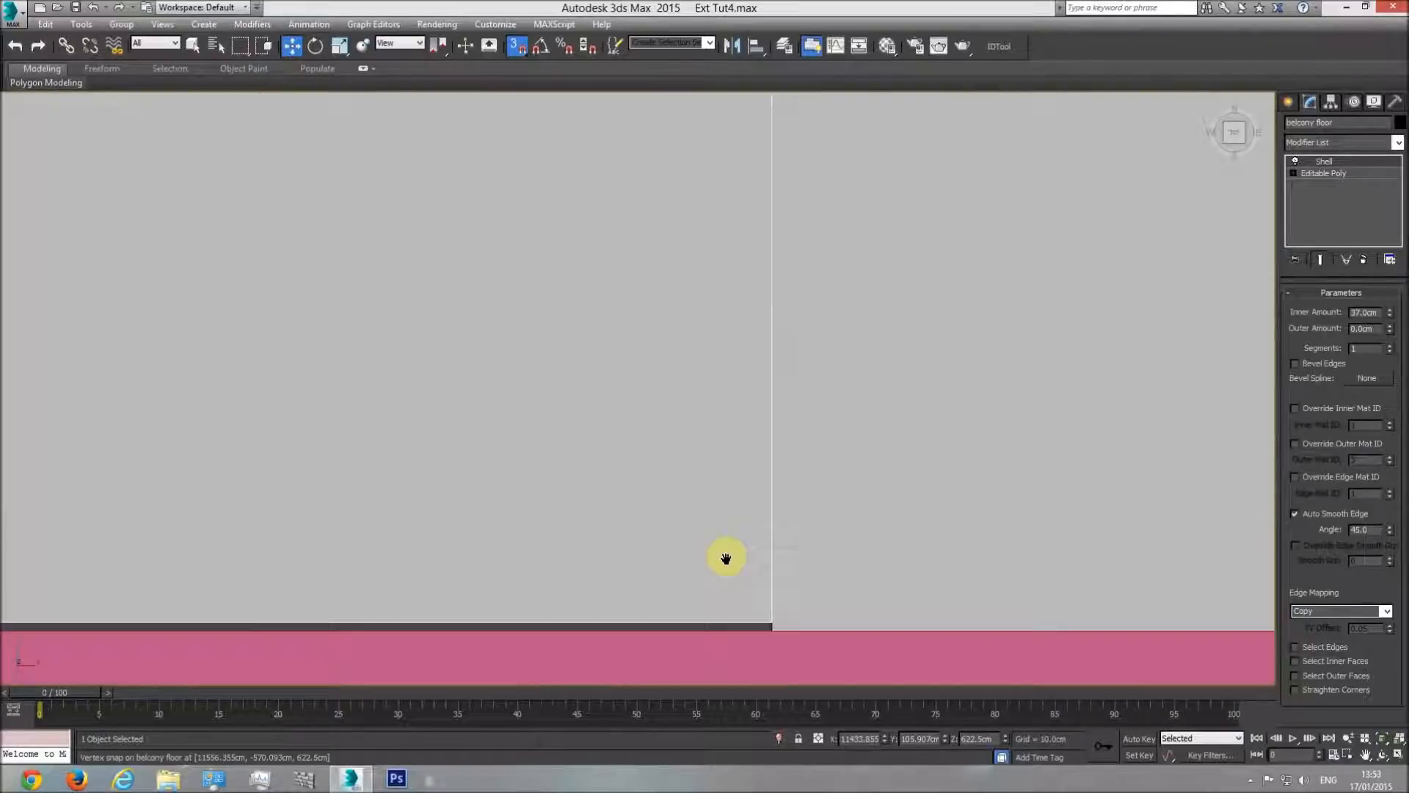
scroll(723, 514, down, 6)
middle_drag(689, 186, 692, 662)
middle_drag(700, 242, 706, 681)
middle_drag(692, 317, 701, 698)
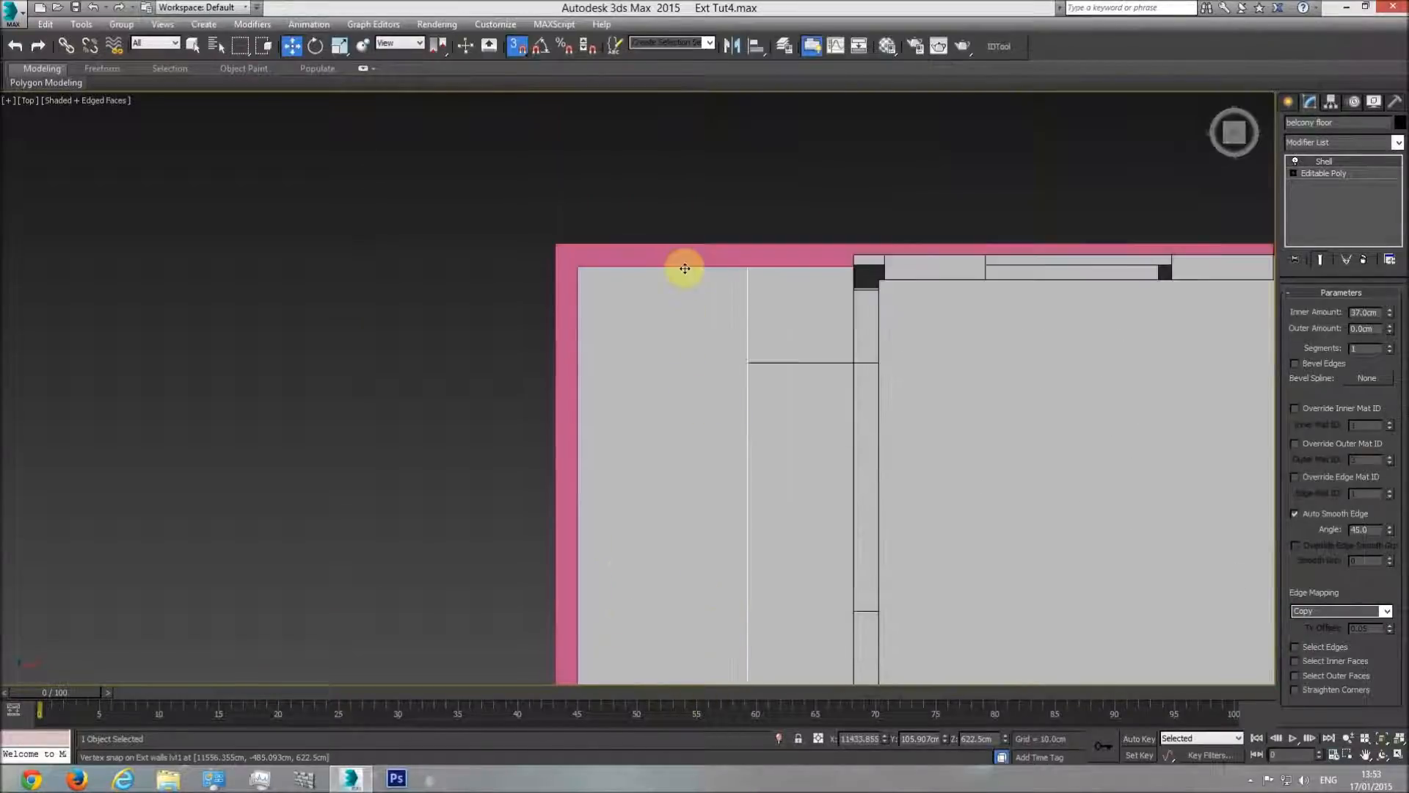
Step: Move the balcony floor to Y 104.907 cm in the top view, fitting it between the inner edges of the floor cover
scroll(685, 267, up, 6)
key(F3)
scroll(346, 235, down, 3)
middle_drag(529, 352, 521, 144)
drag(454, 410, 460, 475)
middle_drag(491, 149, 526, 571)
scroll(472, 436, up, 6)
scroll(469, 433, up, 3)
drag(480, 325, 494, 255)
scroll(640, 363, down, 10)
middle_drag(690, 517, 666, 182)
scroll(654, 584, up, 6)
scroll(654, 587, up, 3)
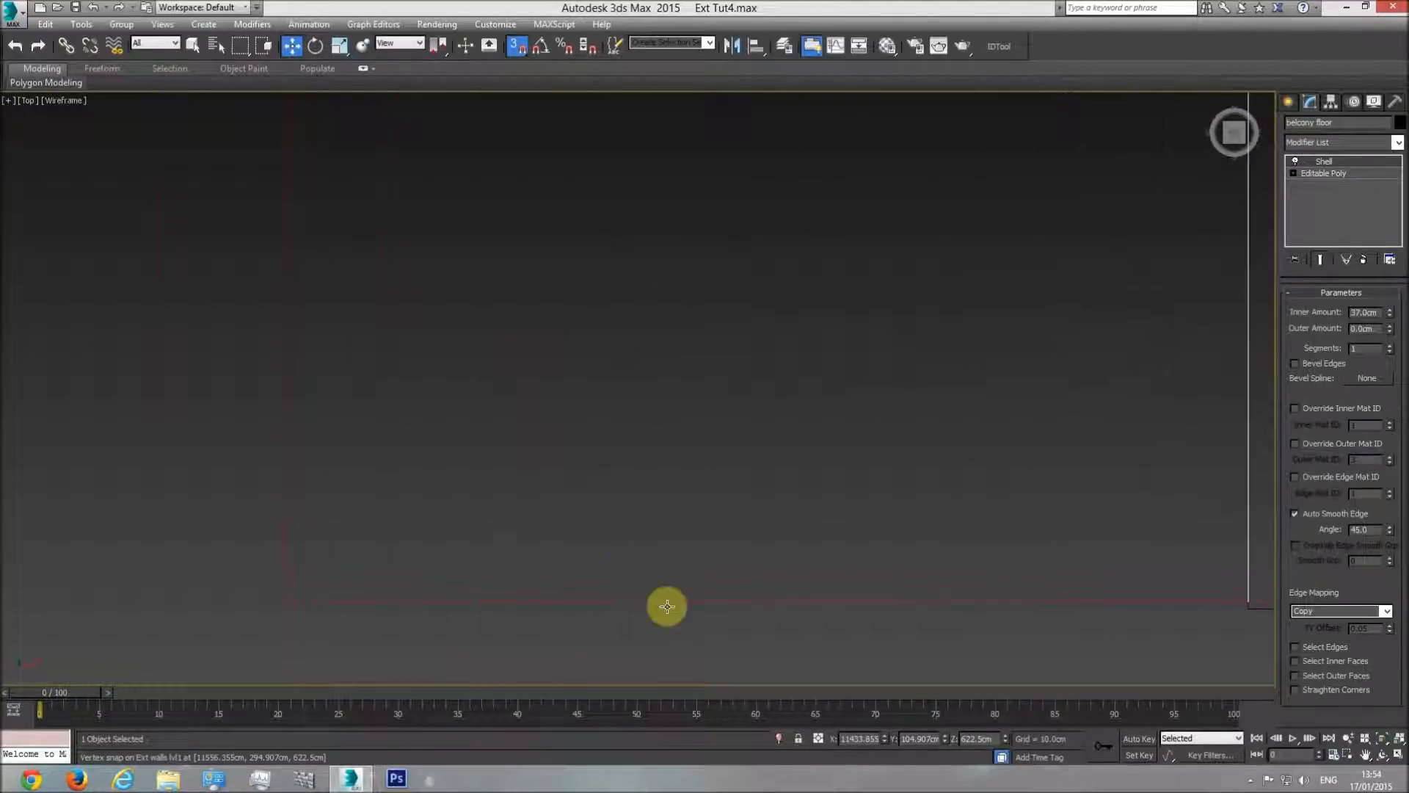
middle_drag(1101, 503, 686, 473)
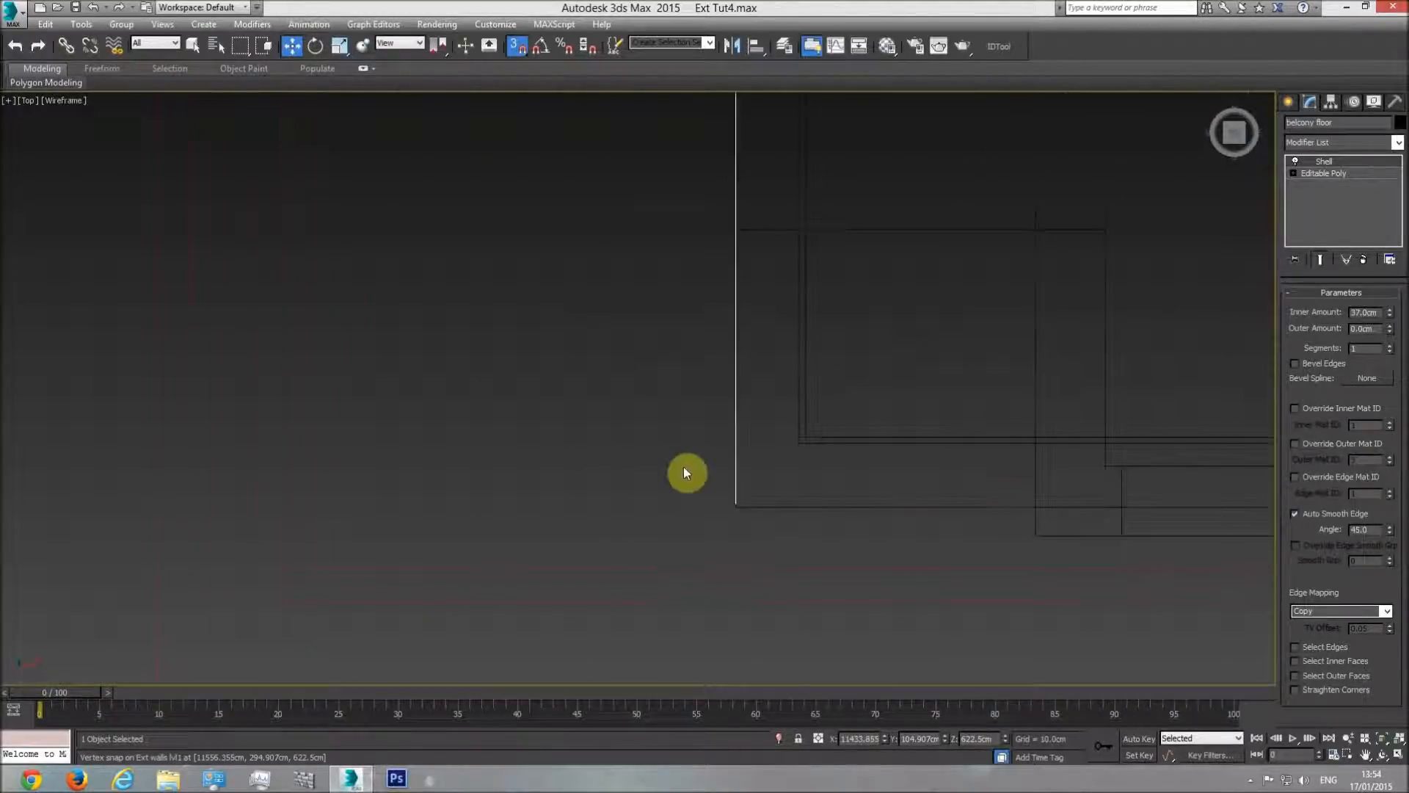
Step: Select the Ext walls lvl1 object and check its lower and upper corners against the balcony floor cover's inner edges
click(813, 506)
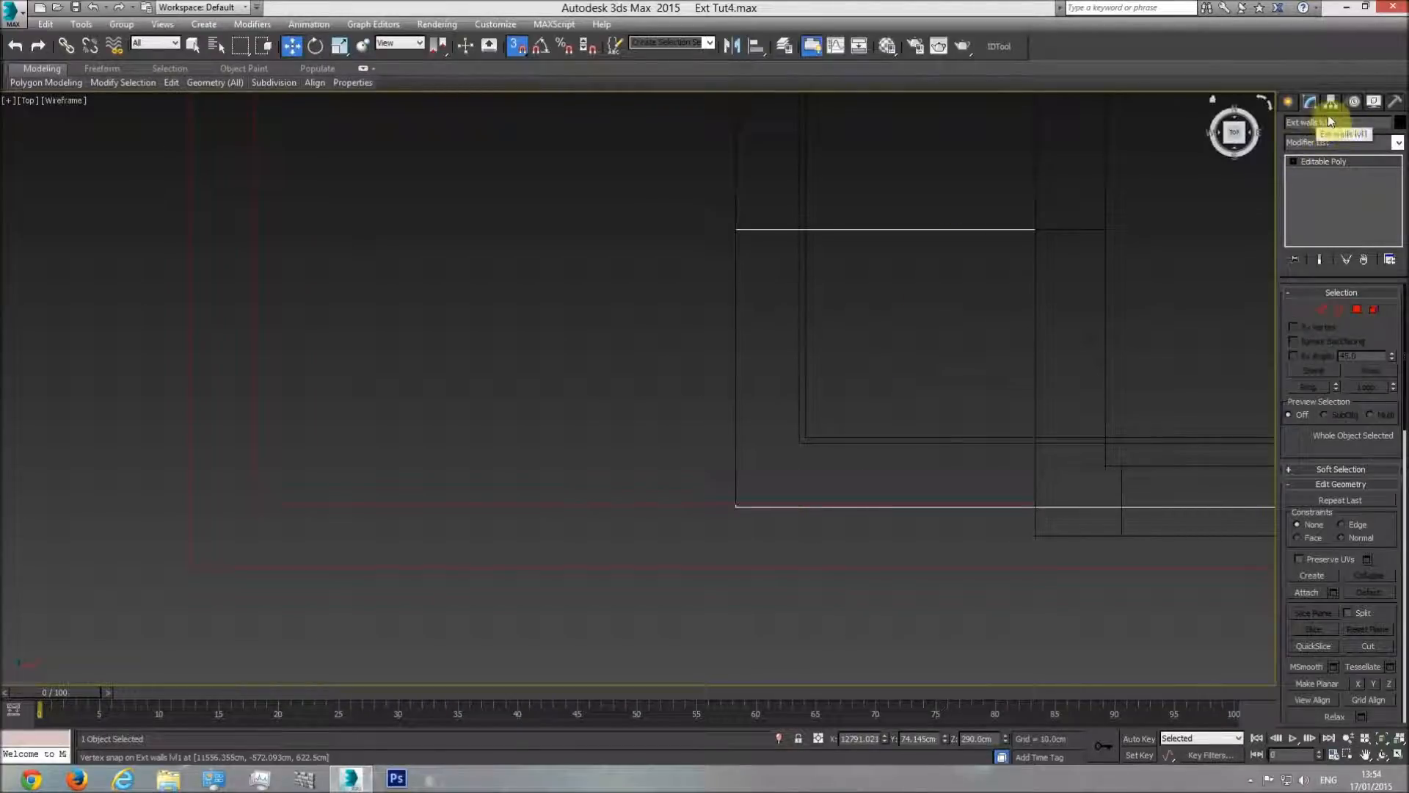
scroll(903, 482, down, 3)
scroll(902, 462, up, 3)
middle_drag(903, 463, 874, 628)
scroll(875, 626, down, 1)
middle_drag(852, 219, 843, 324)
scroll(866, 308, up, 6)
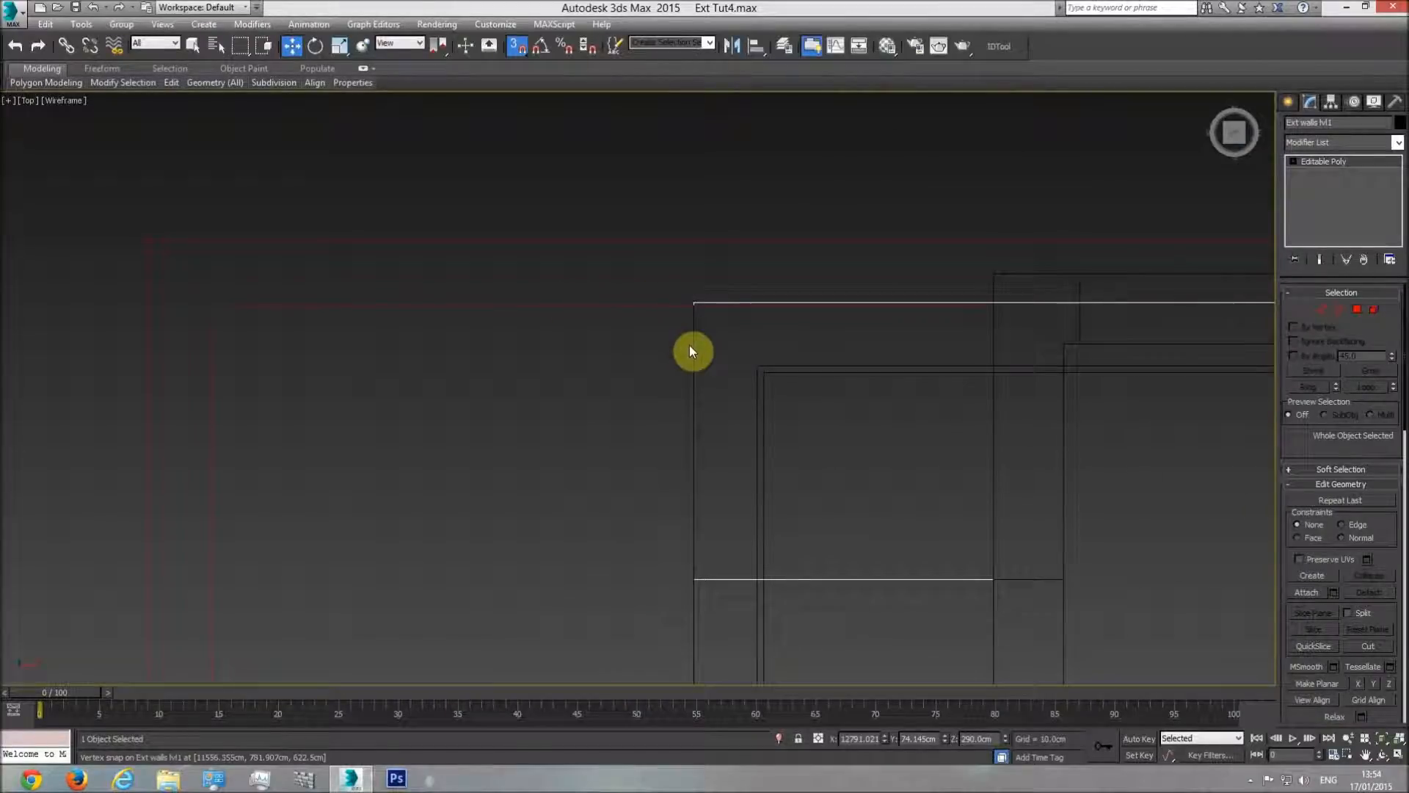
Step: Select the balcony floor cover in the shaded perspective view and set its object color to black
key(p)
click(1397, 739)
click(1383, 755)
mouse_move(723, 456)
mouse_down()
mouse_move(729, 418)
mouse_move(698, 366)
mouse_move(648, 506)
mouse_move(629, 299)
mouse_move(645, 277)
mouse_move(622, 332)
mouse_move(591, 330)
mouse_move(541, 264)
mouse_move(541, 198)
mouse_move(553, 284)
mouse_move(589, 345)
mouse_move(632, 362)
mouse_move(651, 265)
mouse_move(661, 409)
mouse_move(700, 426)
mouse_move(660, 440)
mouse_move(619, 399)
mouse_move(629, 378)
mouse_move(686, 362)
mouse_move(663, 497)
mouse_move(632, 514)
mouse_move(626, 356)
mouse_up()
key(F3)
key(w)
click(640, 502)
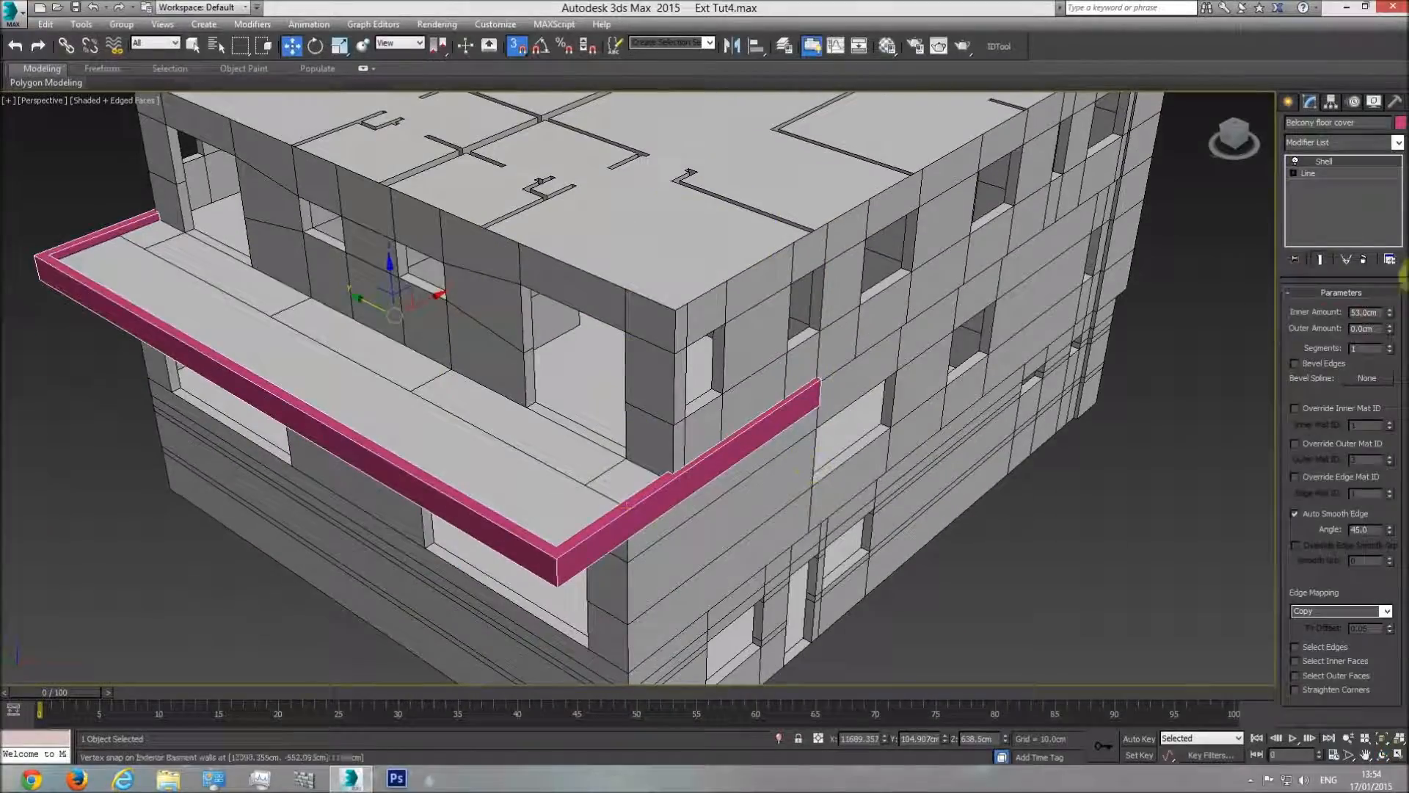
click(1401, 123)
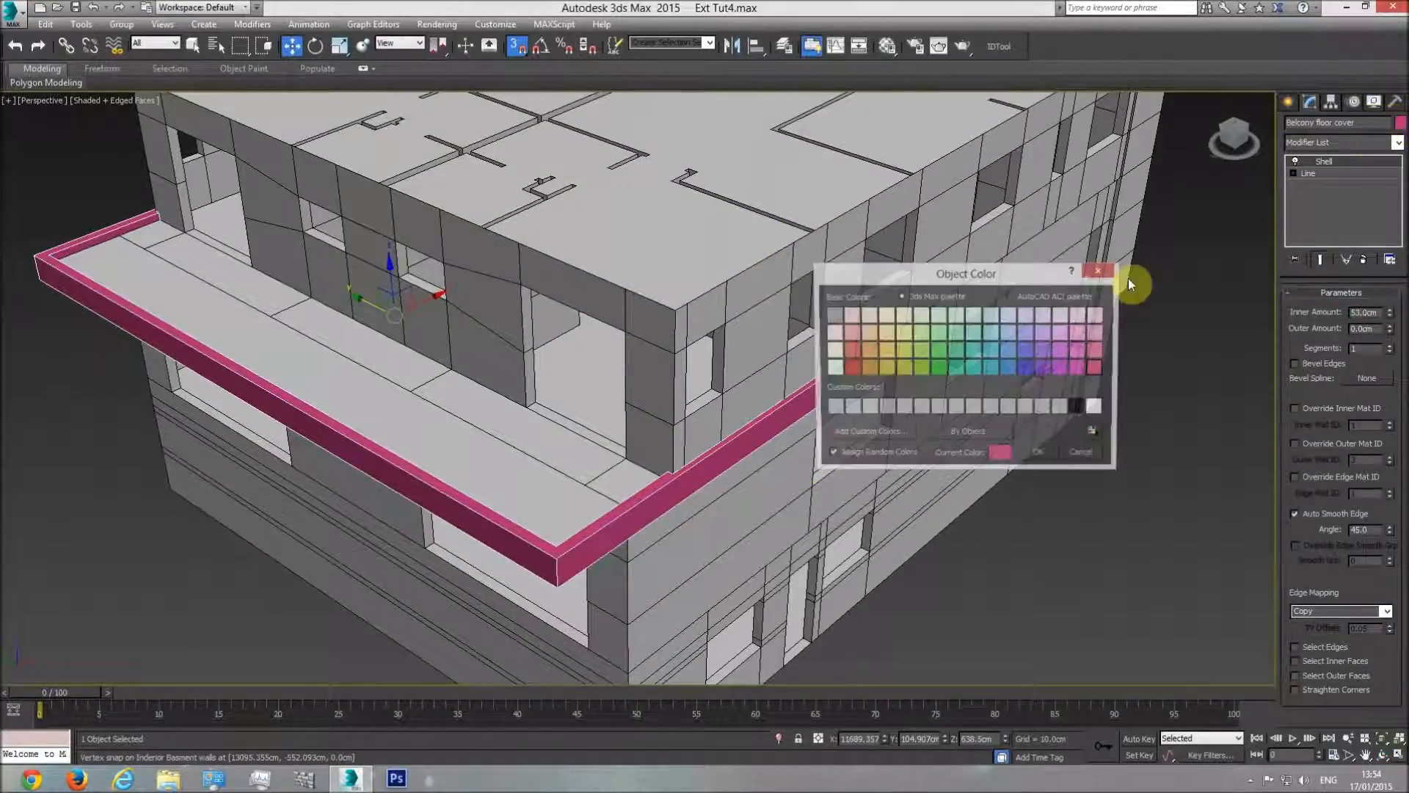
click(1049, 460)
Step: Assign the material named base to the balcony floor cover, close the Material Editor and clear the selection
click(888, 48)
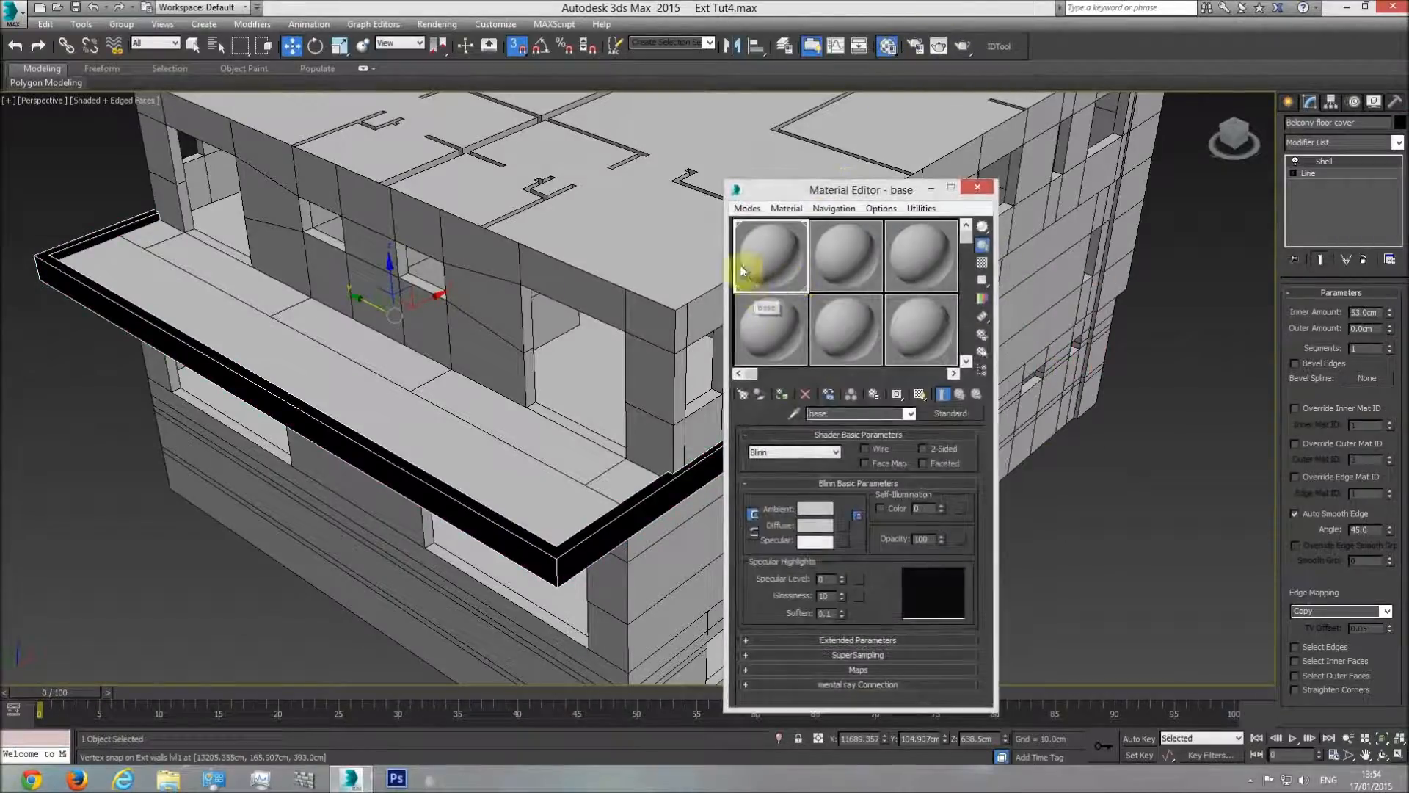
click(782, 396)
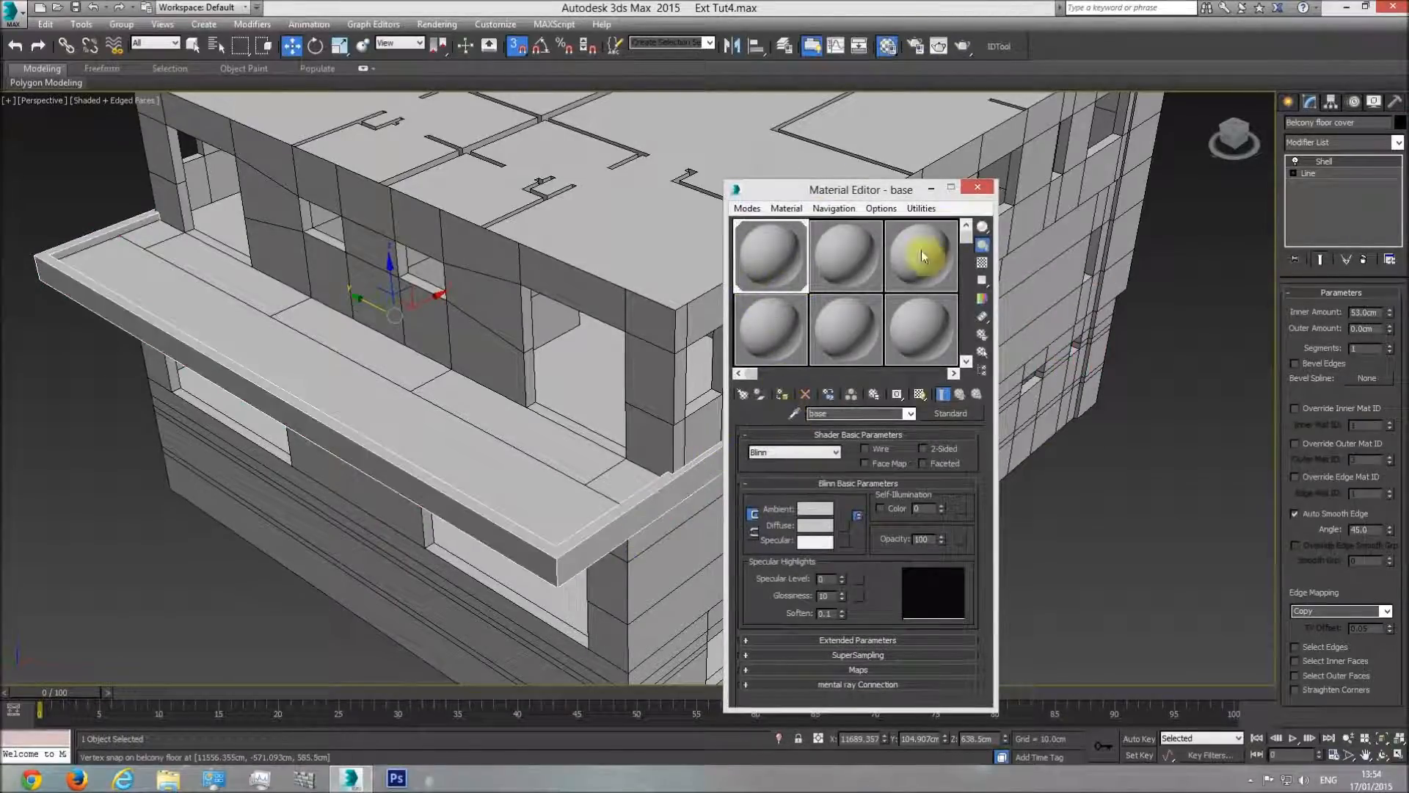
click(977, 186)
click(195, 45)
click(96, 570)
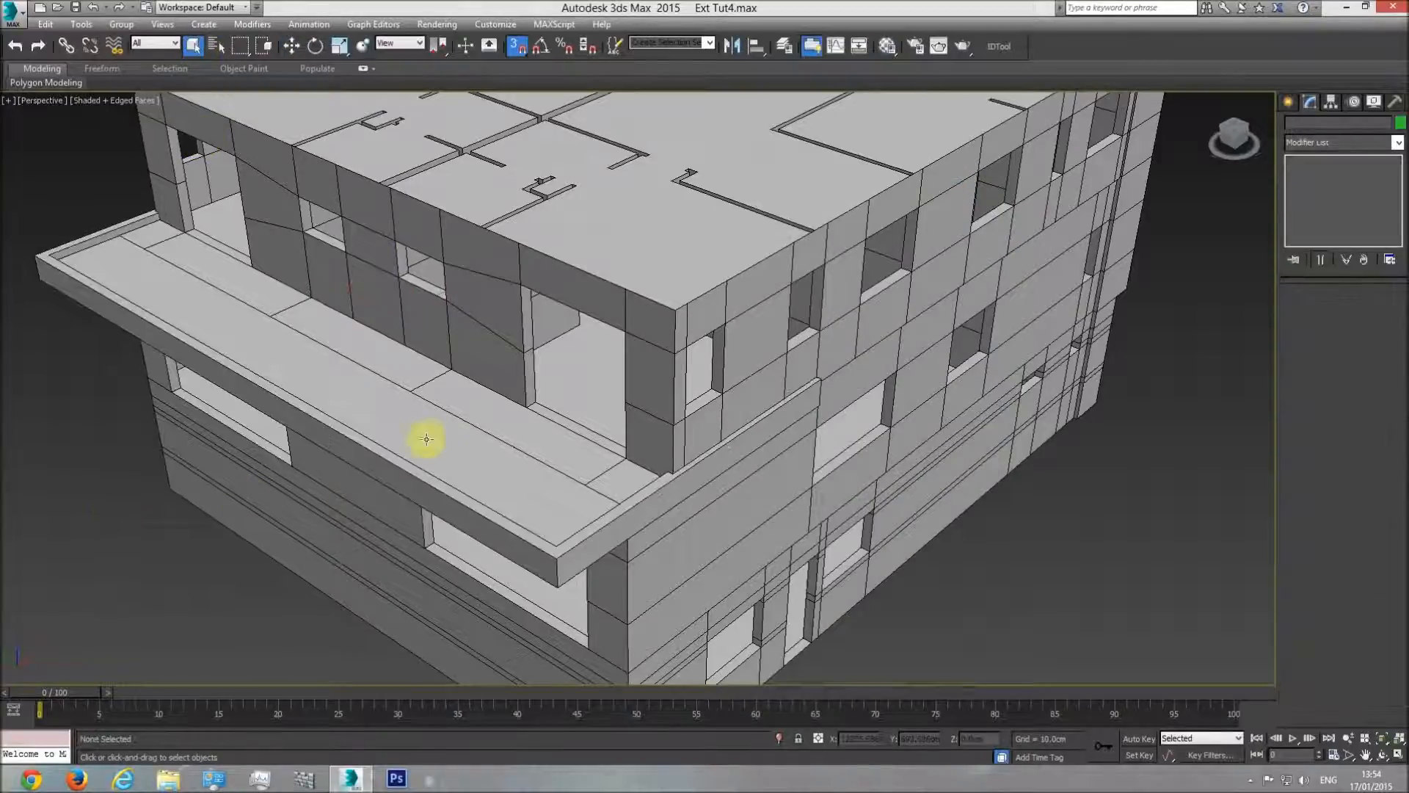
Step: Review the finished balcony on the whole building, unhide all objects and return to the top view
scroll(425, 441, down, 4)
middle_drag(477, 449, 383, 477)
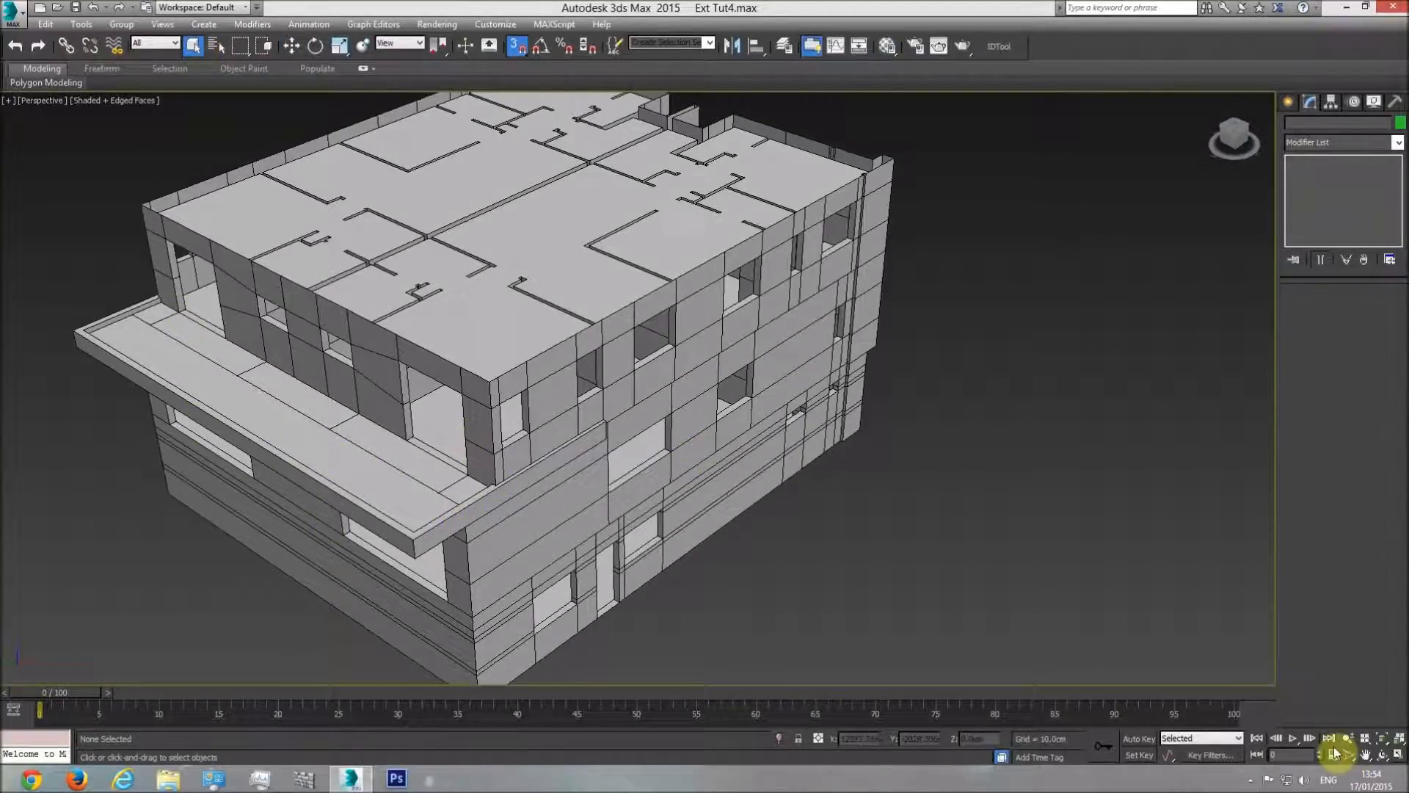
click(1383, 754)
drag(670, 450, 774, 456)
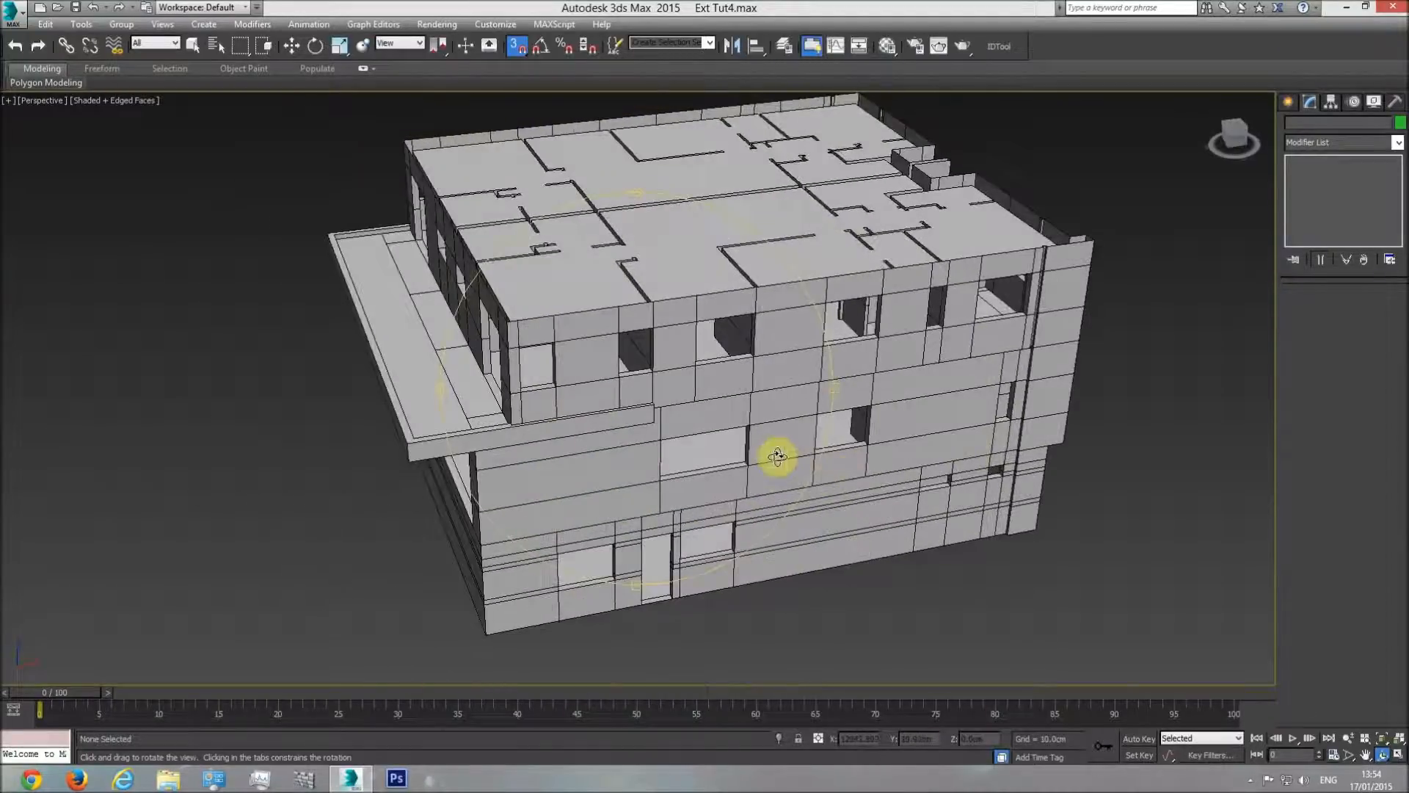
right_click(674, 219)
right_click(673, 216)
click(707, 149)
key(t)
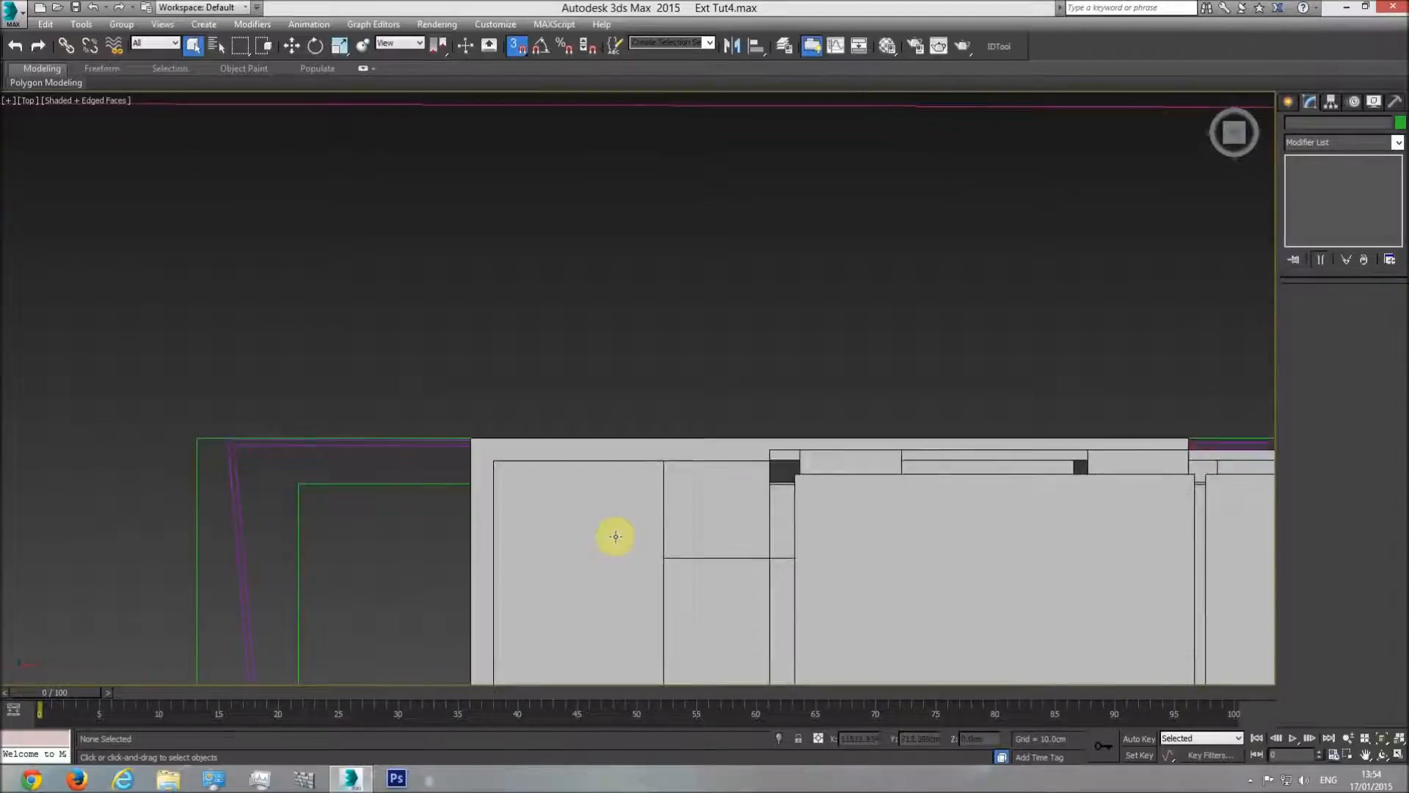
Step: Examine the roof plan drawing beside the model, following its outer edges and the balcony side from upper to lower corner
scroll(694, 395, down, 4)
middle_drag(320, 443, 576, 426)
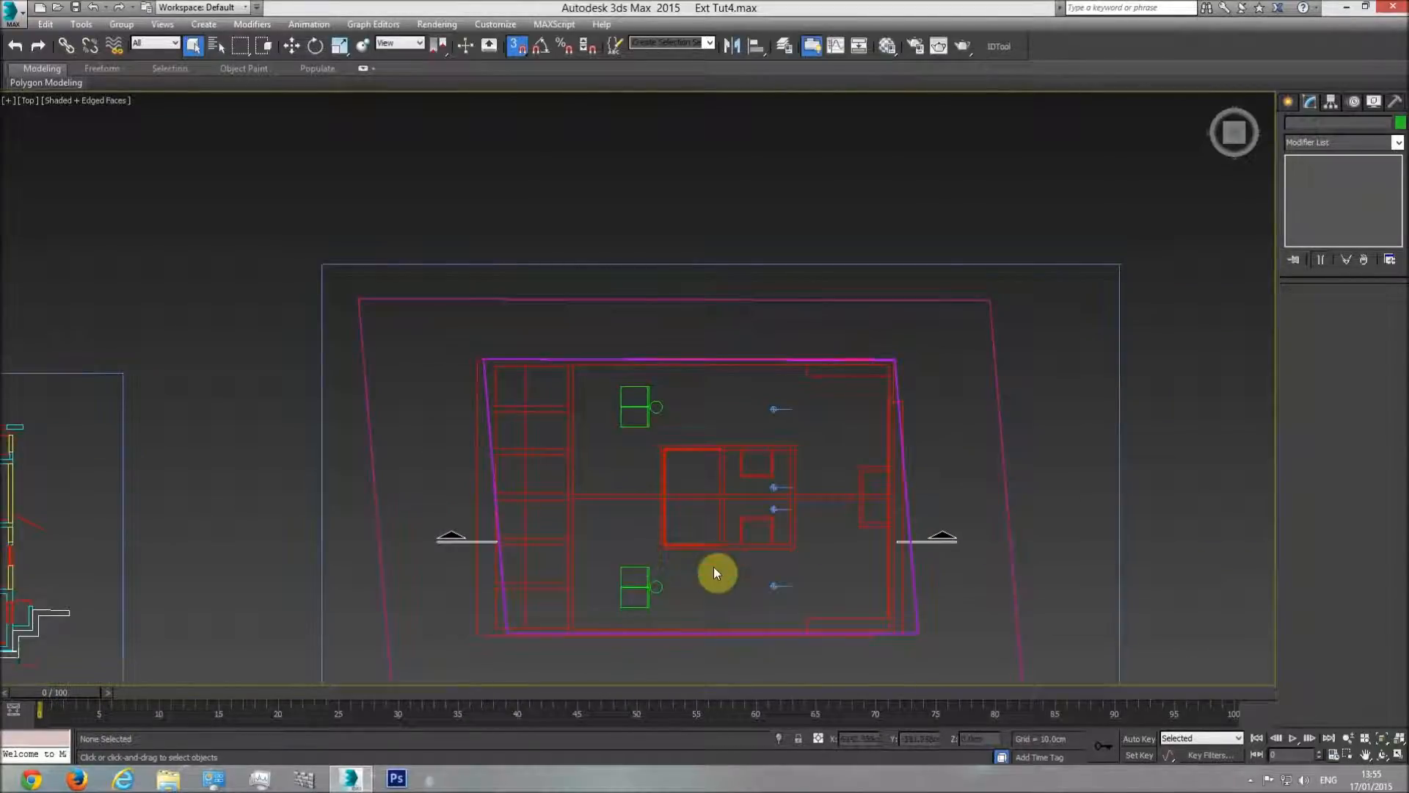
middle_drag(713, 566, 426, 473)
scroll(462, 508, down, 2)
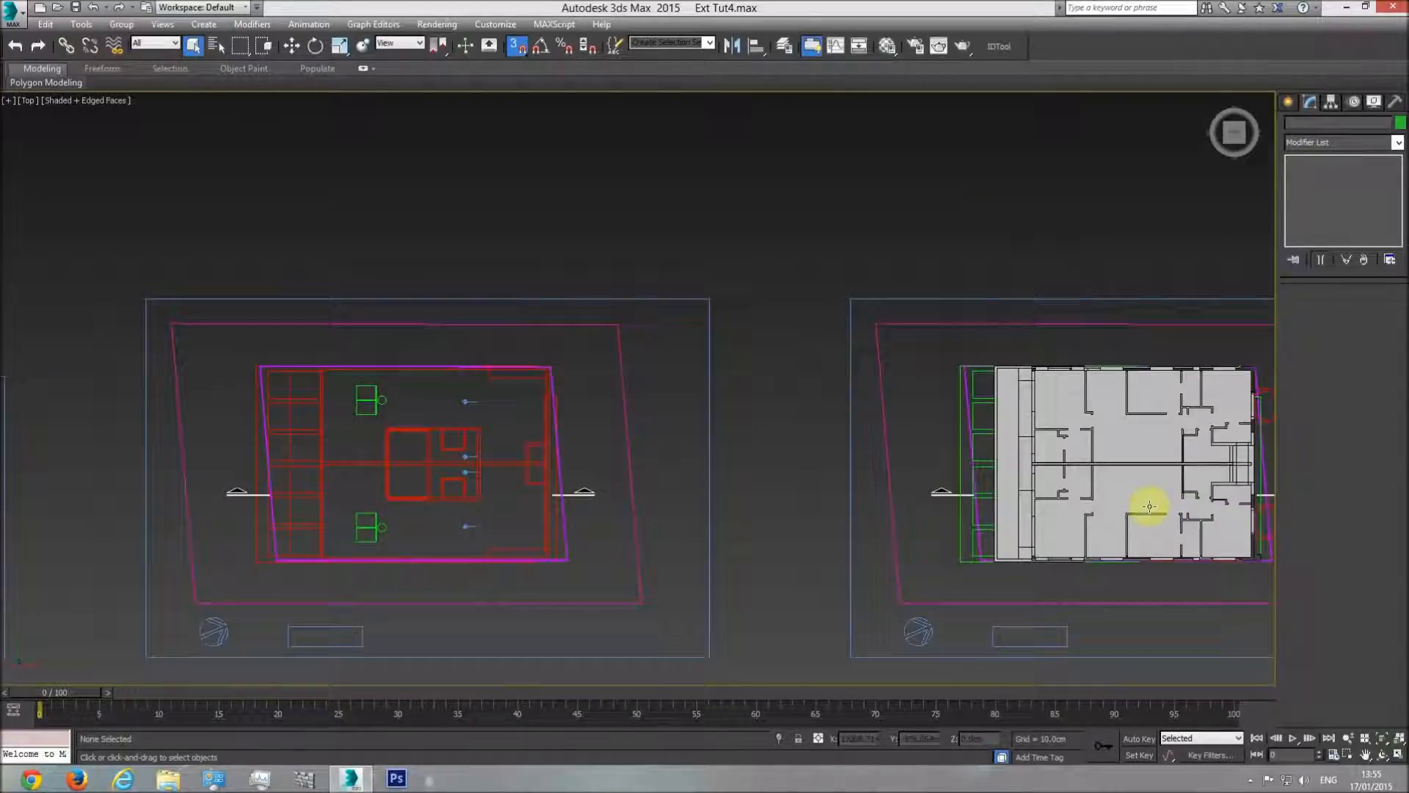
middle_drag(306, 492, 378, 499)
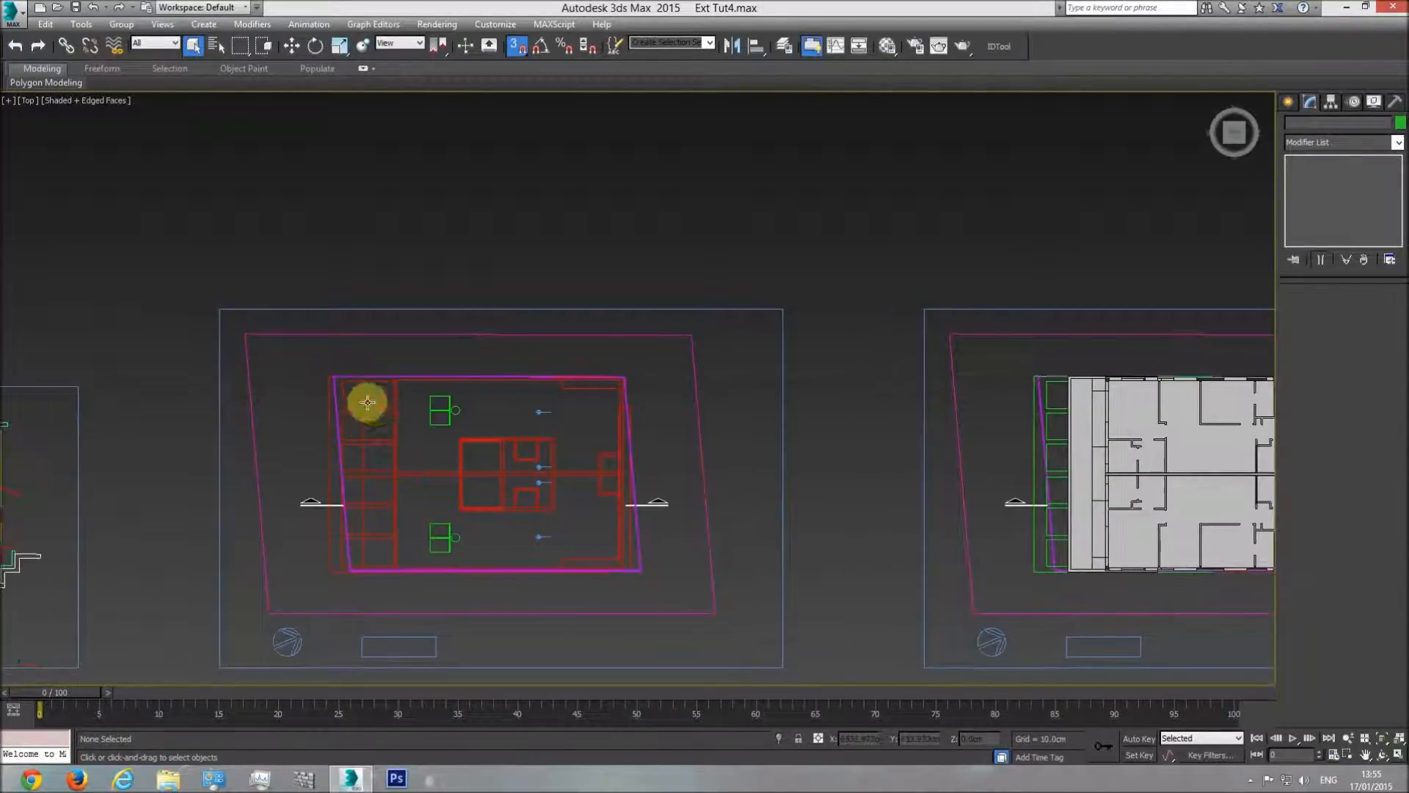
scroll(434, 478, up, 8)
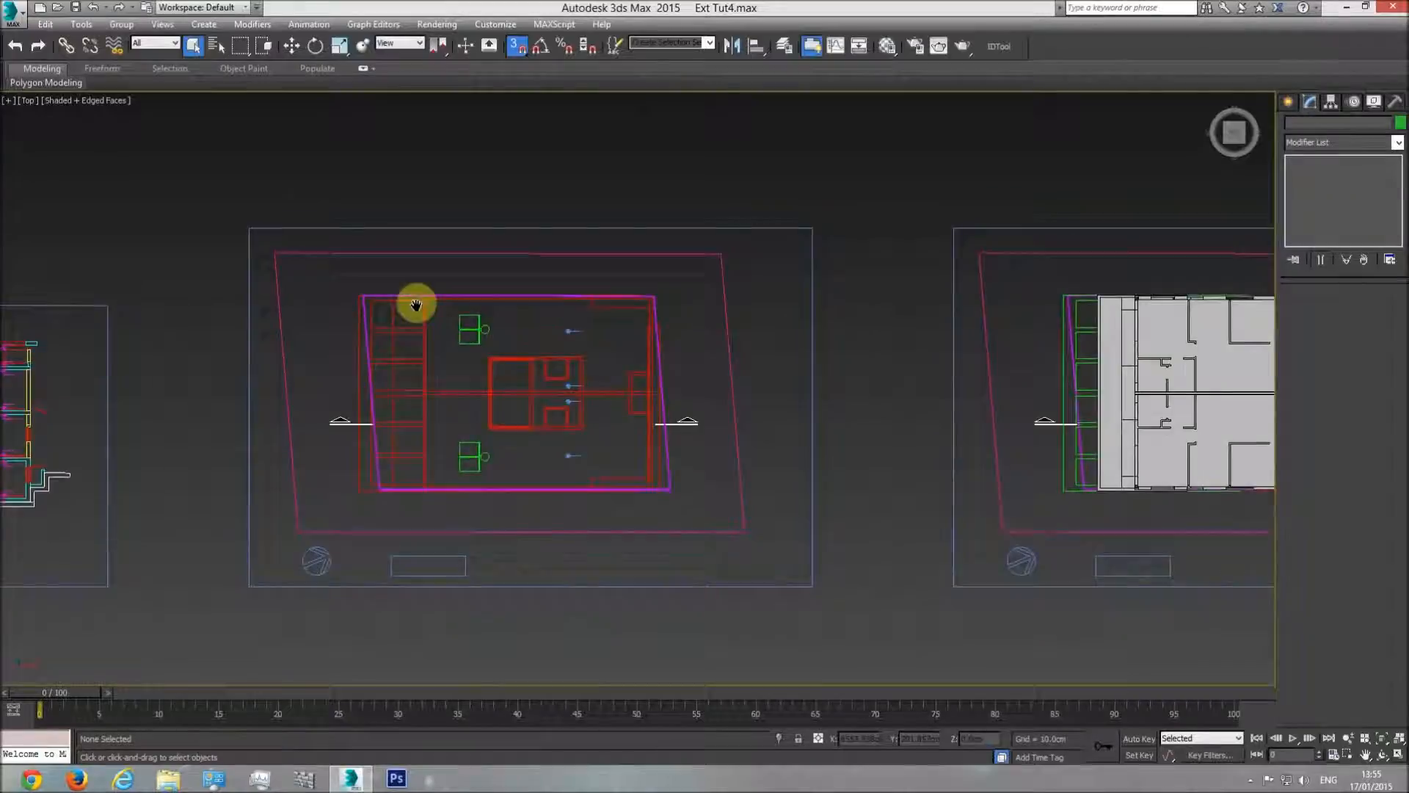
middle_drag(465, 549, 438, 29)
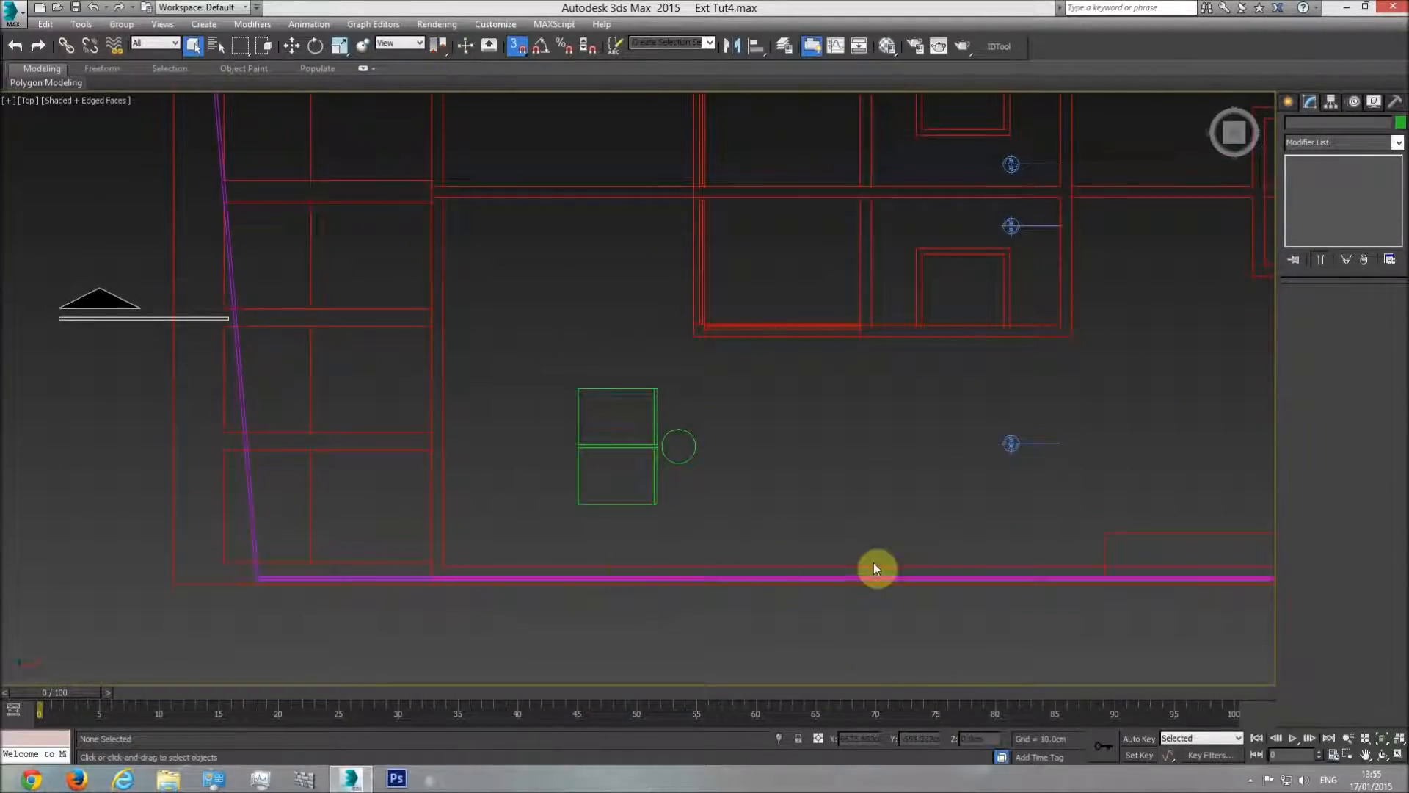
scroll(712, 399, down, 4)
Step: Start a snapped Line at the upper-left corner of the main roof in the plan and trace its left edge to the lower-left corner
click(1290, 101)
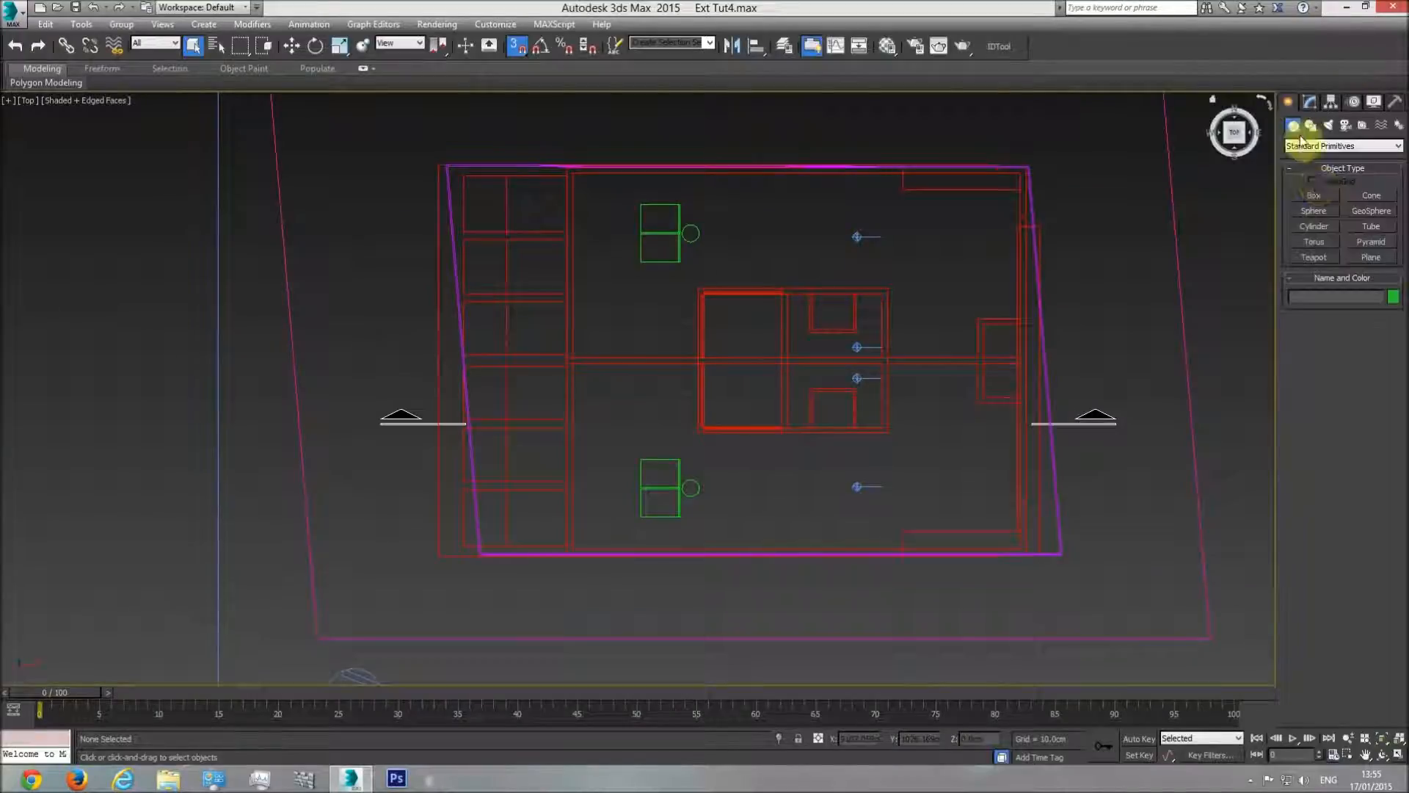
click(1310, 126)
click(1314, 207)
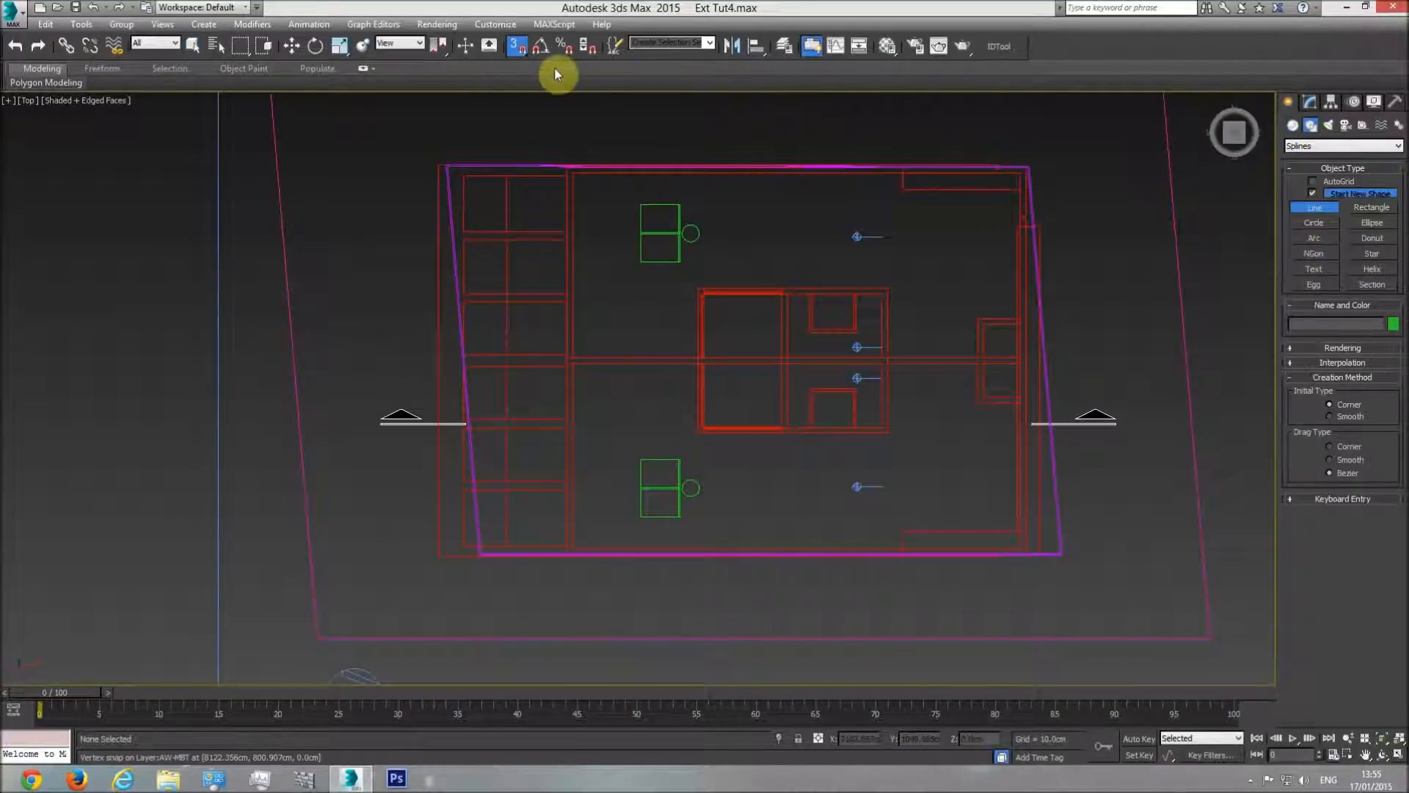
click(518, 49)
scroll(567, 242, up, 5)
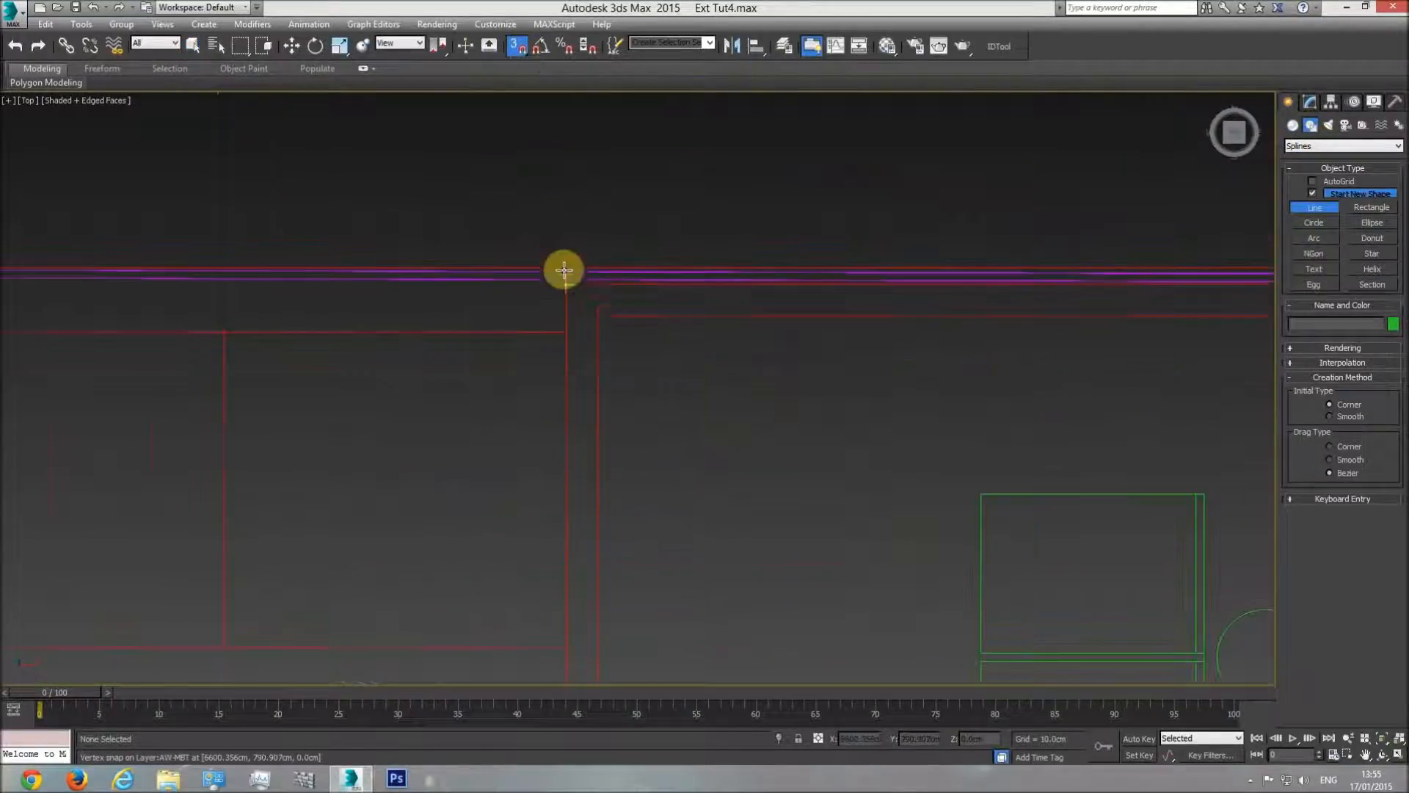
click(567, 288)
scroll(619, 497, down, 4)
middle_drag(615, 505, 582, 203)
middle_drag(566, 580, 513, 151)
middle_drag(504, 574, 499, 215)
scroll(484, 411, up, 4)
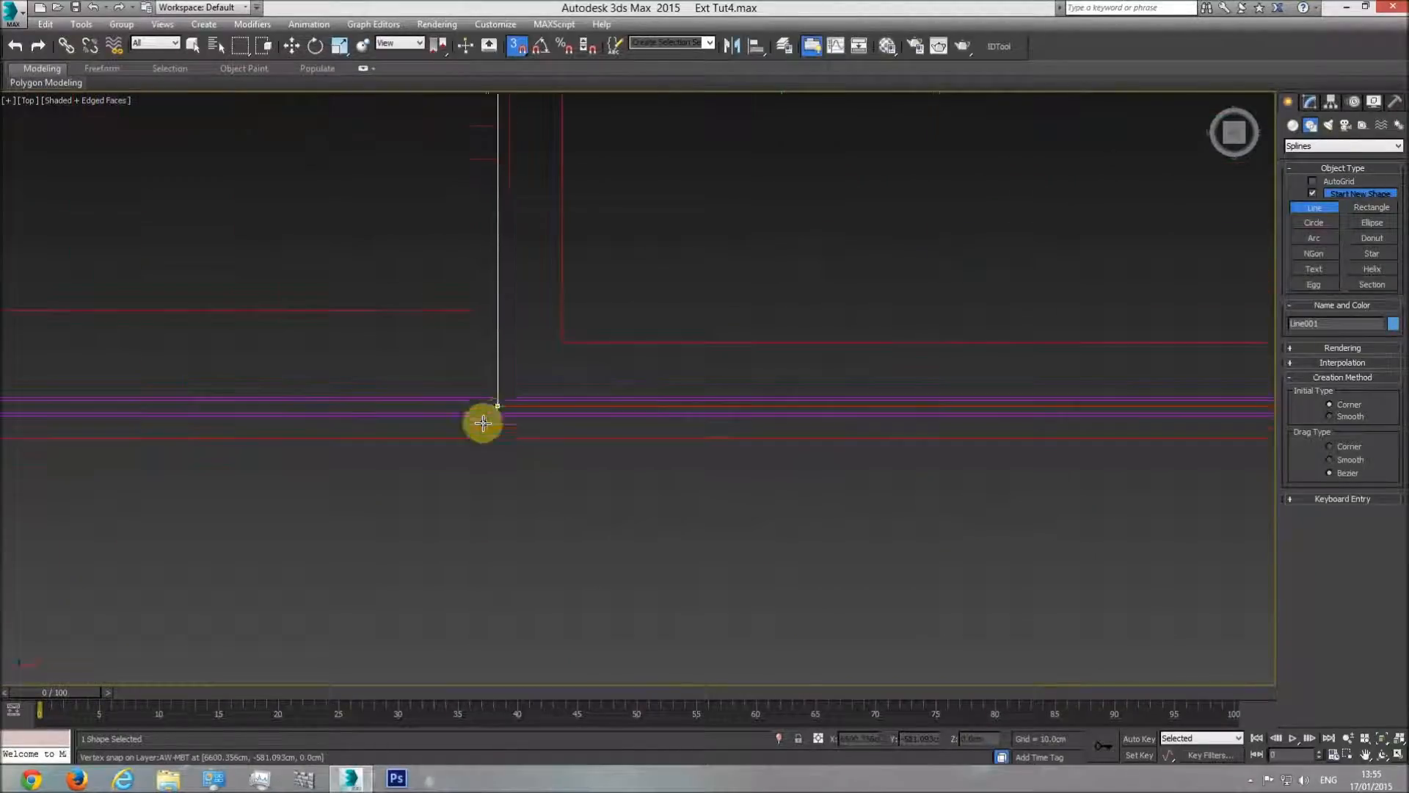
click(495, 414)
Step: Continue the outer roof outline along the plan's lower edge to the lower-right corner of the main roof
middle_drag(822, 393, 431, 408)
scroll(431, 408, down, 2)
scroll(628, 414, down, 4)
middle_drag(893, 431, 535, 440)
scroll(642, 425, up, 2)
scroll(642, 426, up, 2)
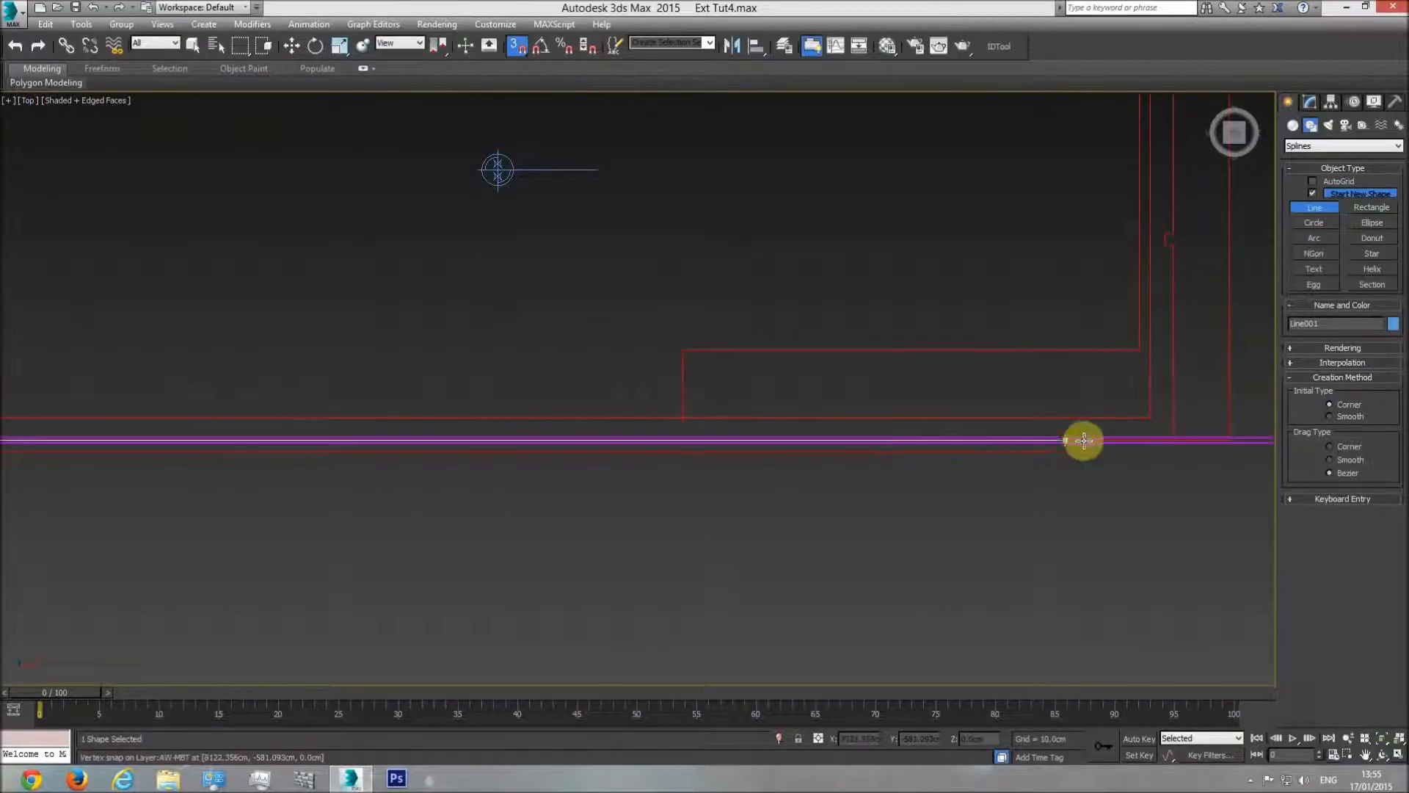
scroll(1183, 438, down, 3)
middle_drag(961, 489, 931, 447)
scroll(897, 442, up, 4)
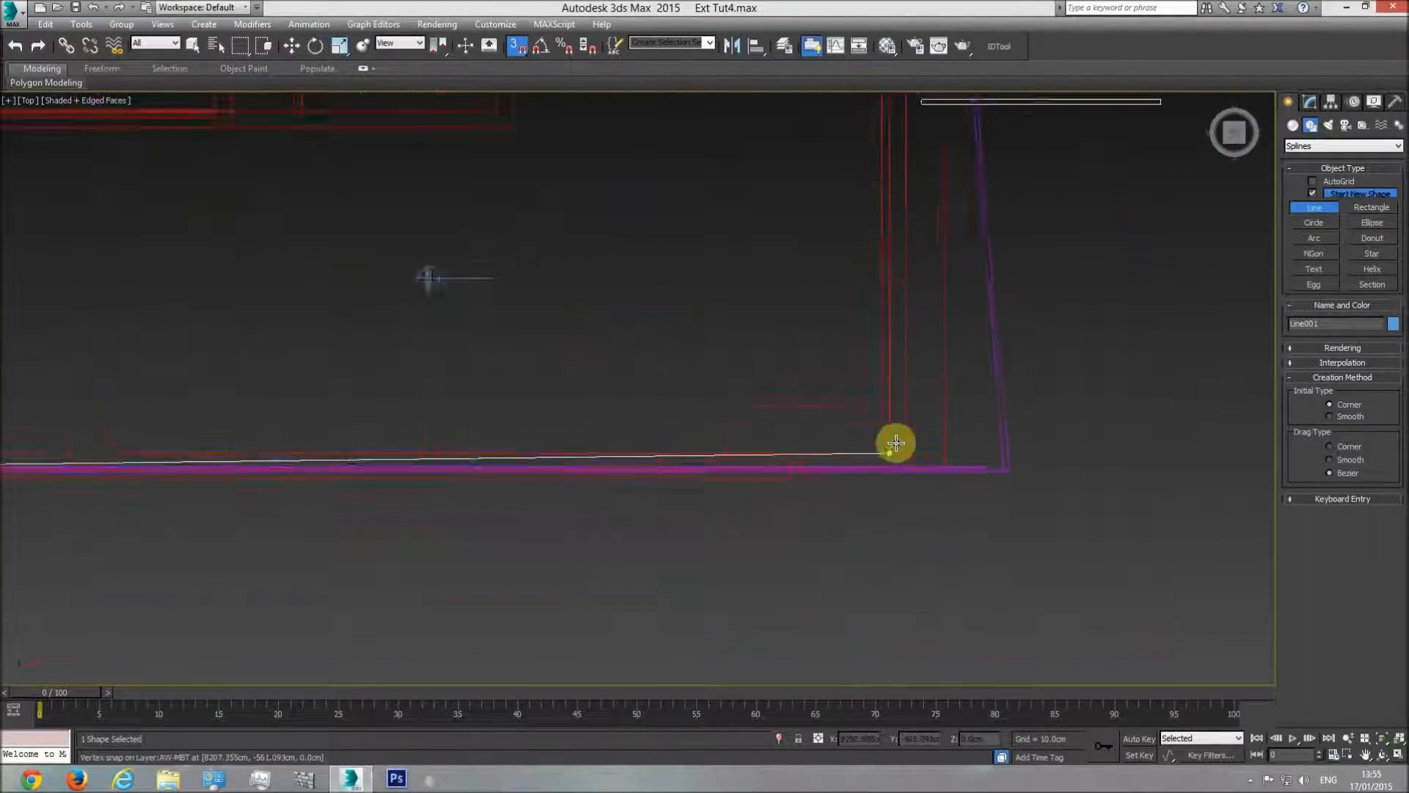
click(909, 479)
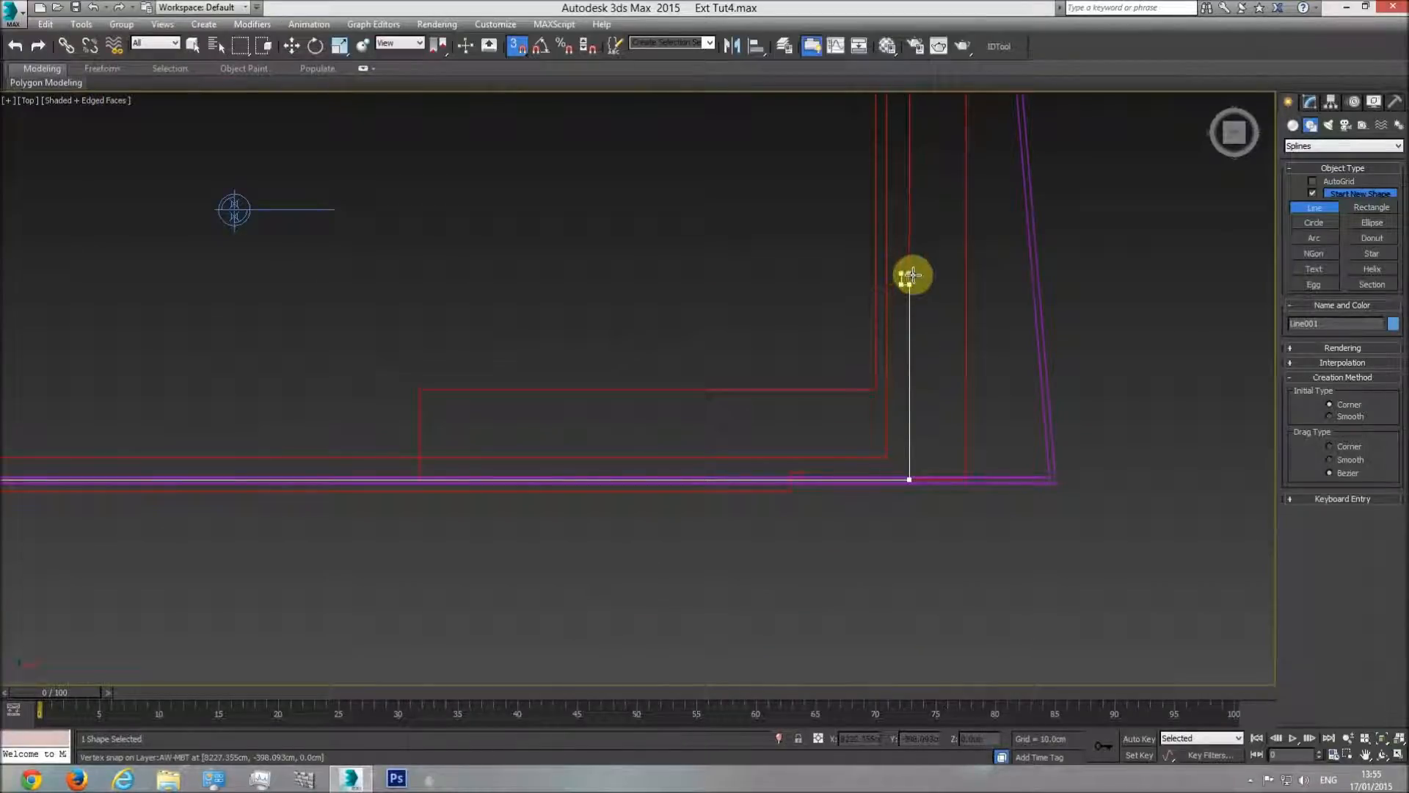
Step: Trace the roof's right edge upward, following both small notches, and continue around the upper-right corner
middle_drag(918, 186, 910, 416)
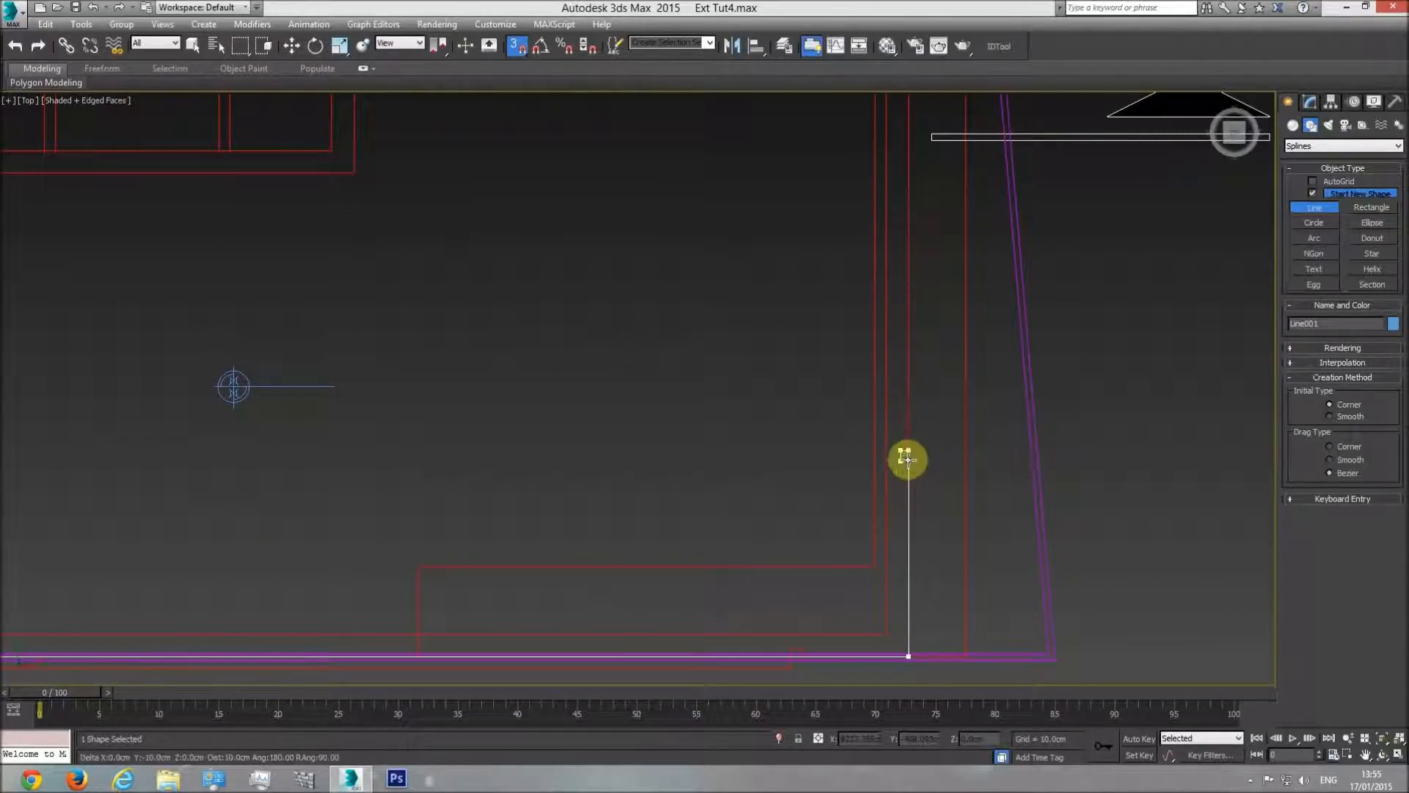
middle_drag(903, 456, 914, 474)
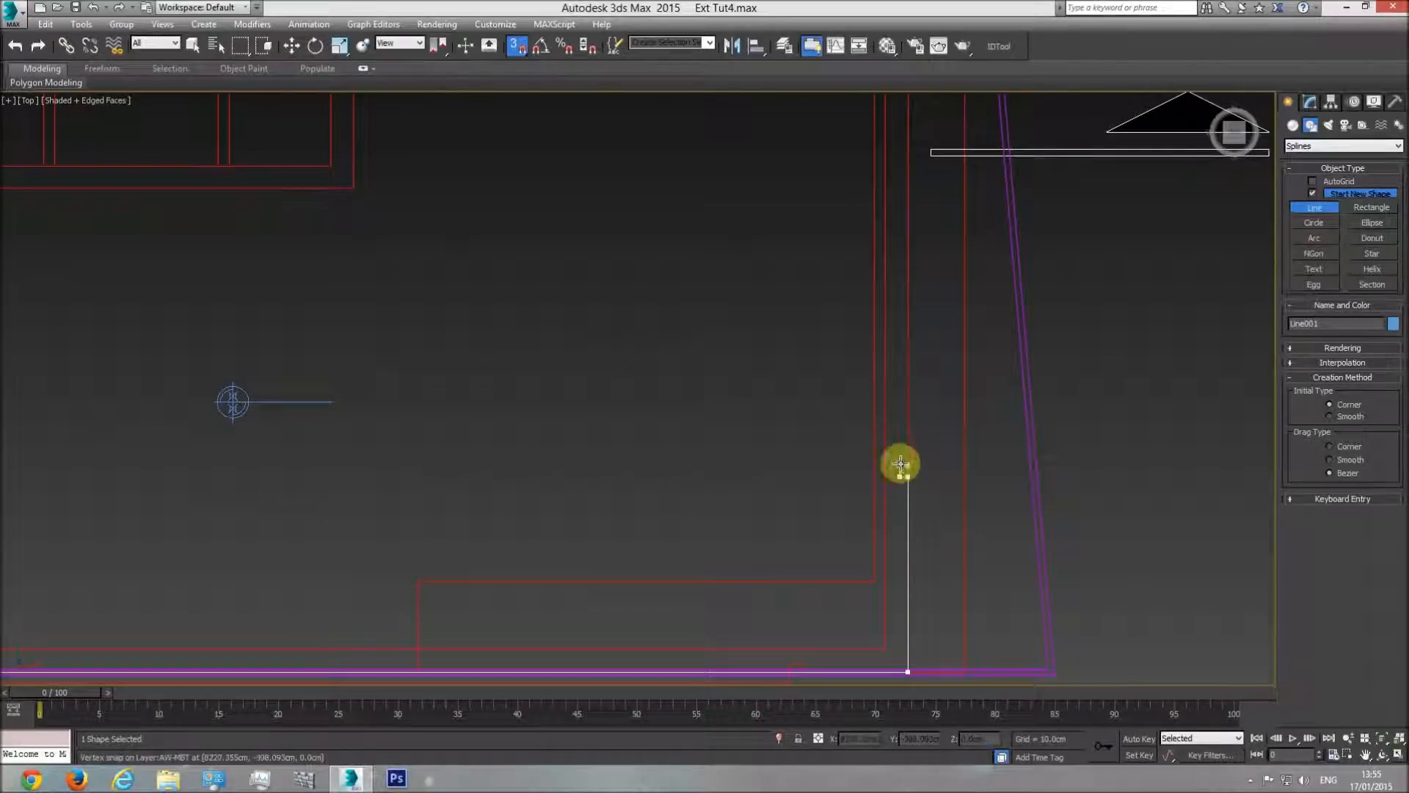
scroll(907, 513, down, 3)
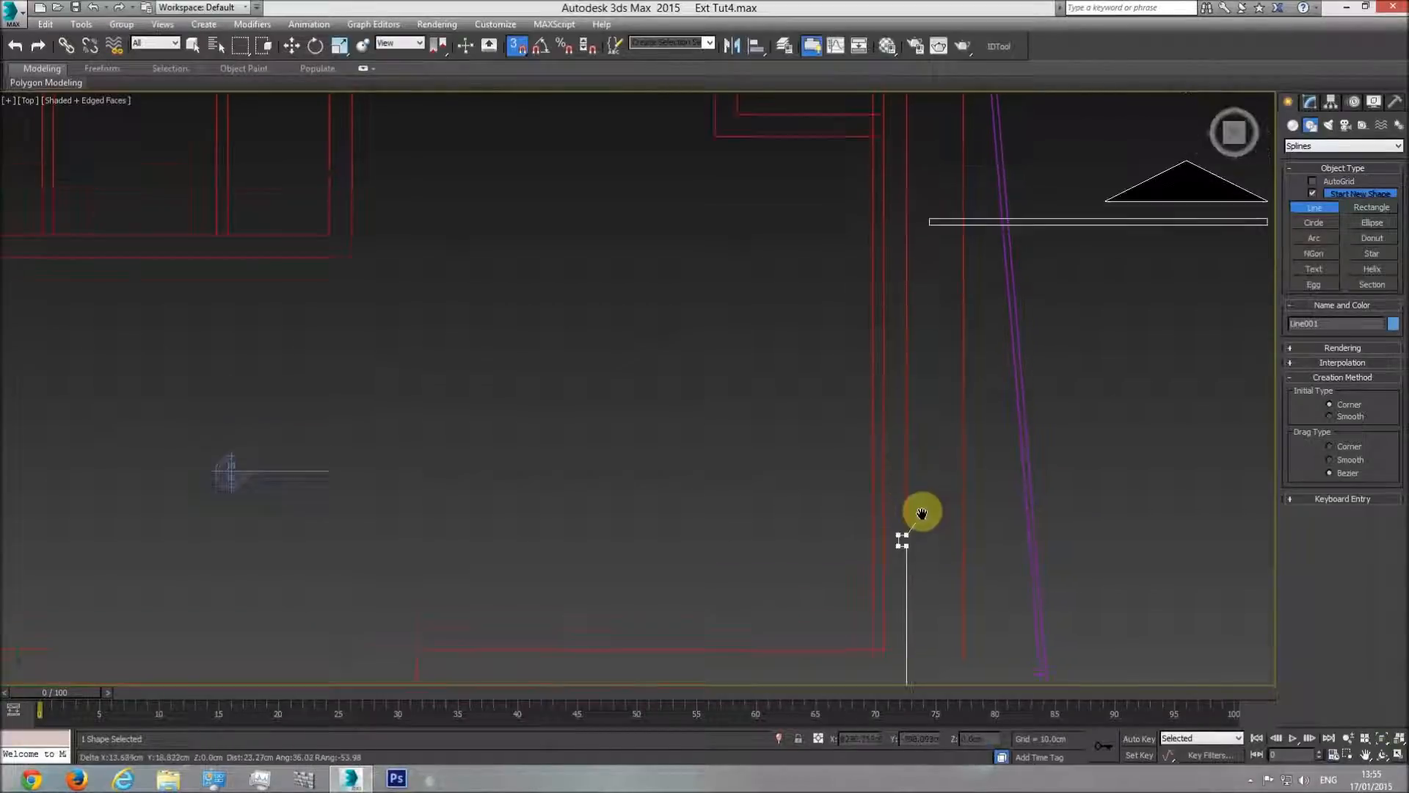
click(912, 526)
middle_drag(924, 252, 918, 441)
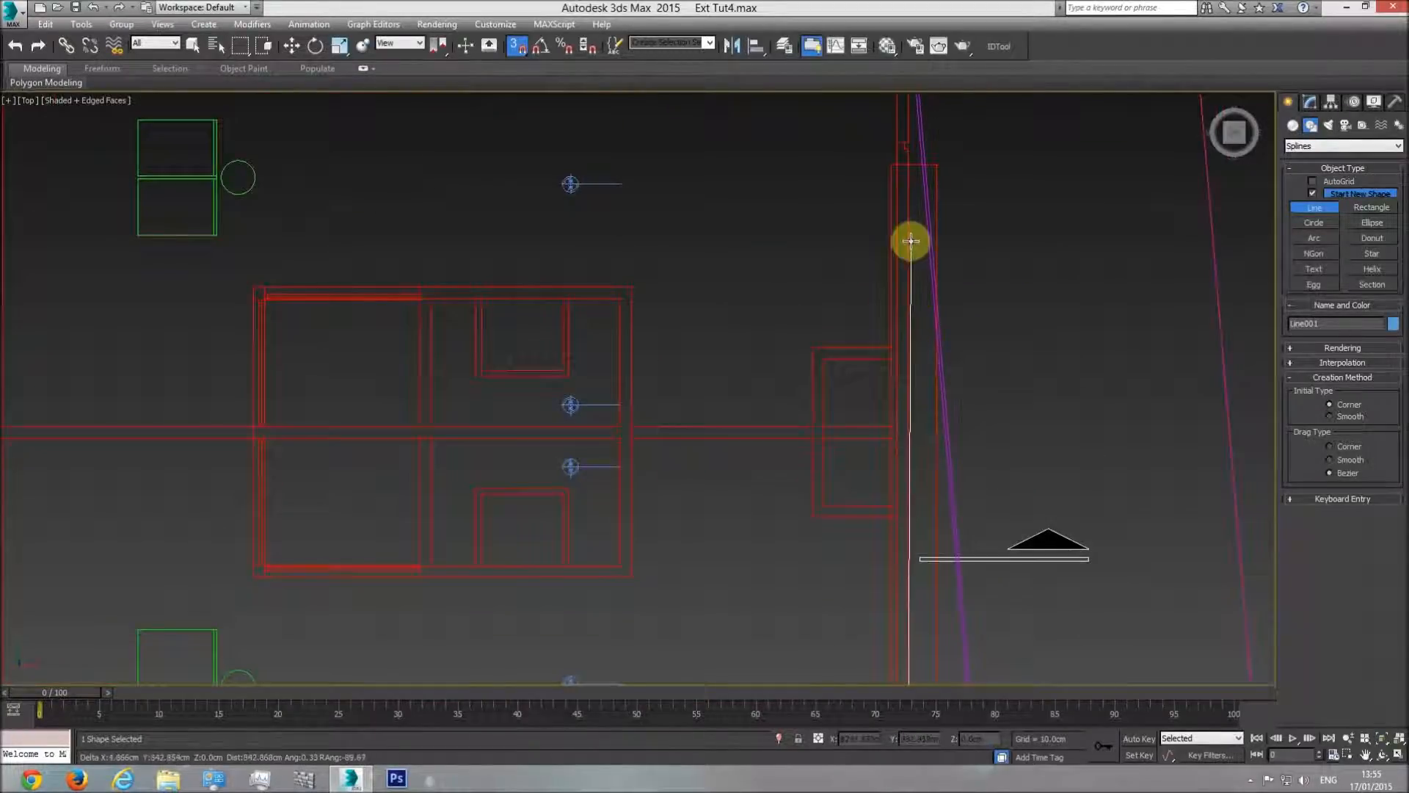
middle_drag(912, 180, 922, 358)
scroll(922, 356, up, 5)
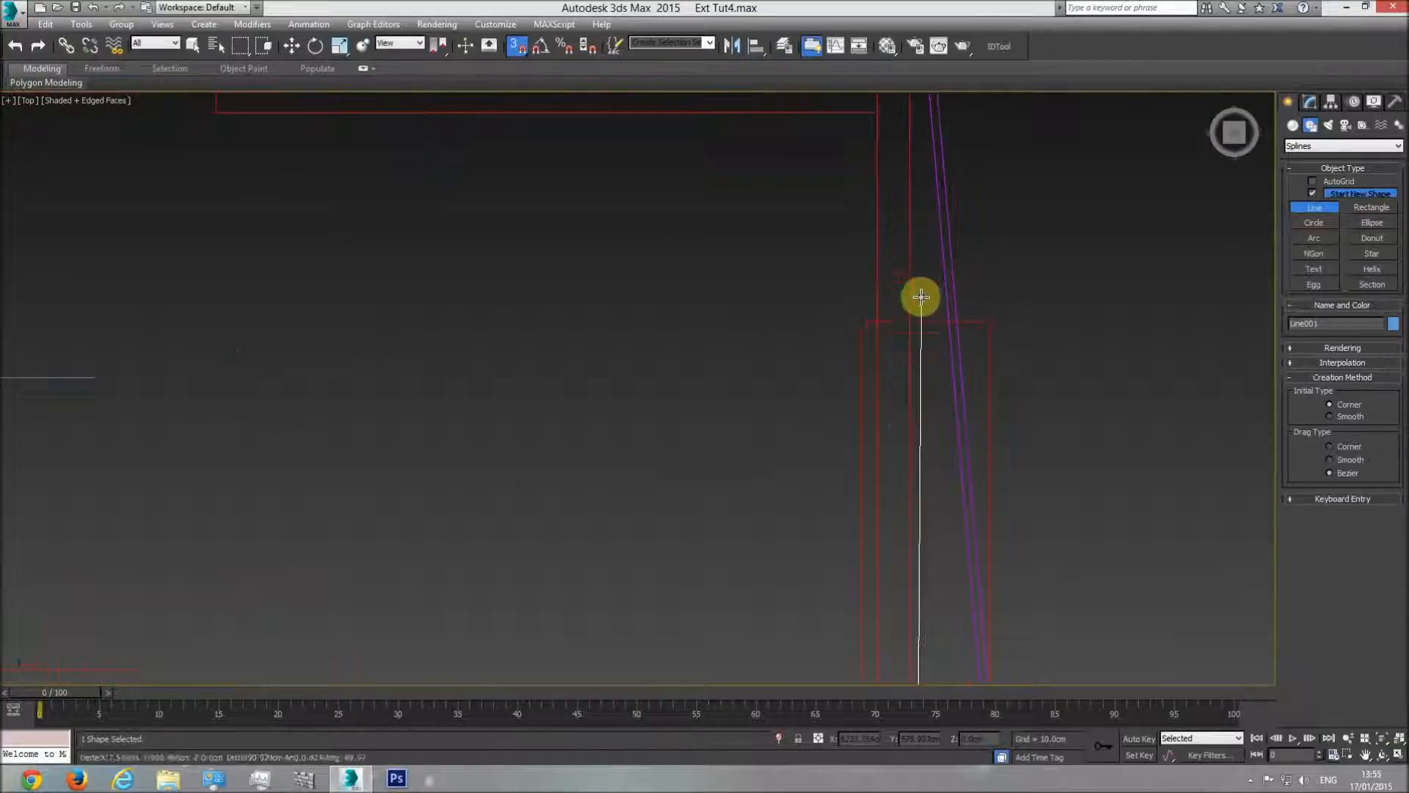
click(900, 259)
middle_drag(916, 110, 906, 488)
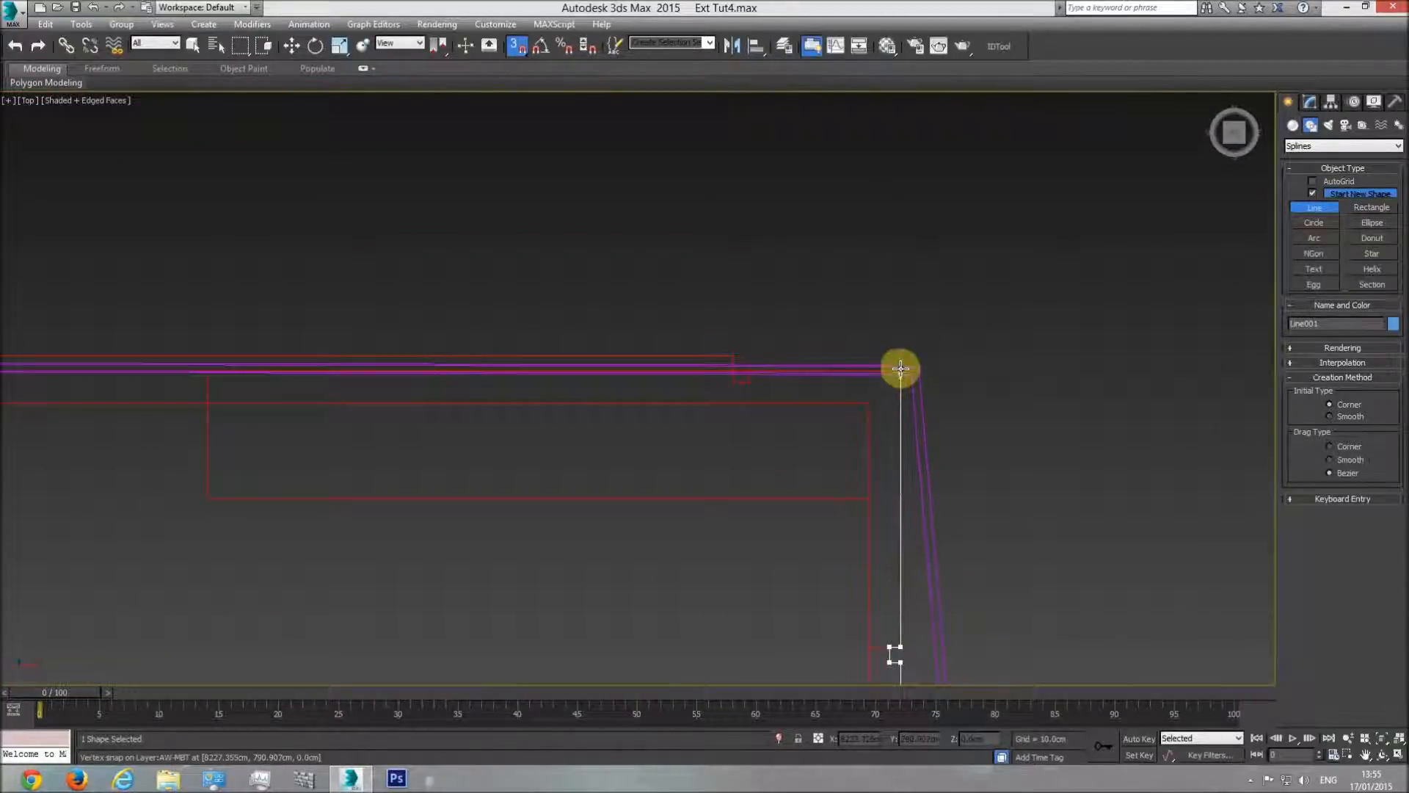
click(848, 367)
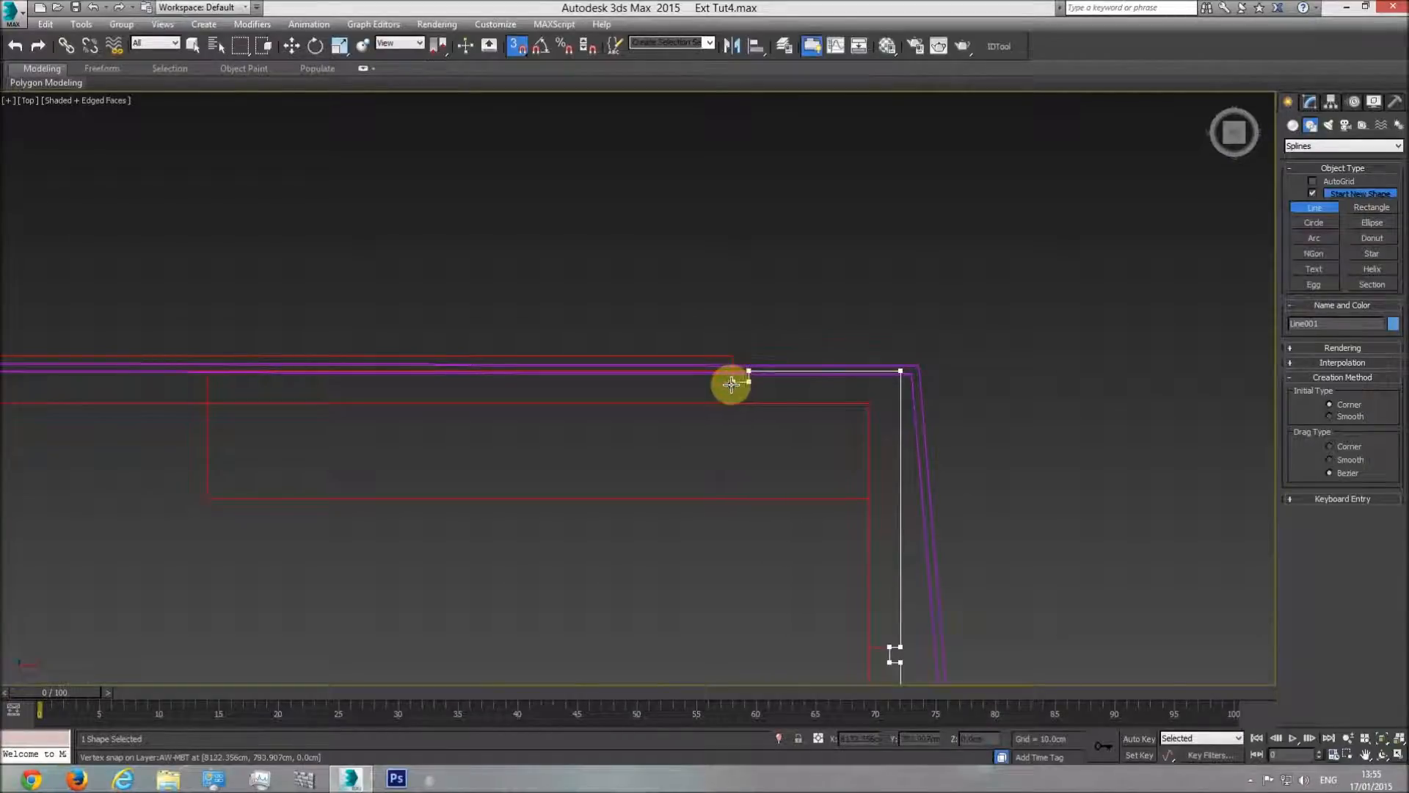
Step: Follow the notch in the roof's upper edge, return to the starting corner and close the outer outline
click(731, 373)
scroll(632, 376, down, 2)
middle_drag(631, 376, 893, 384)
scroll(893, 383, down, 2)
middle_drag(466, 397, 1049, 388)
middle_drag(501, 377, 646, 377)
scroll(566, 374, up, 3)
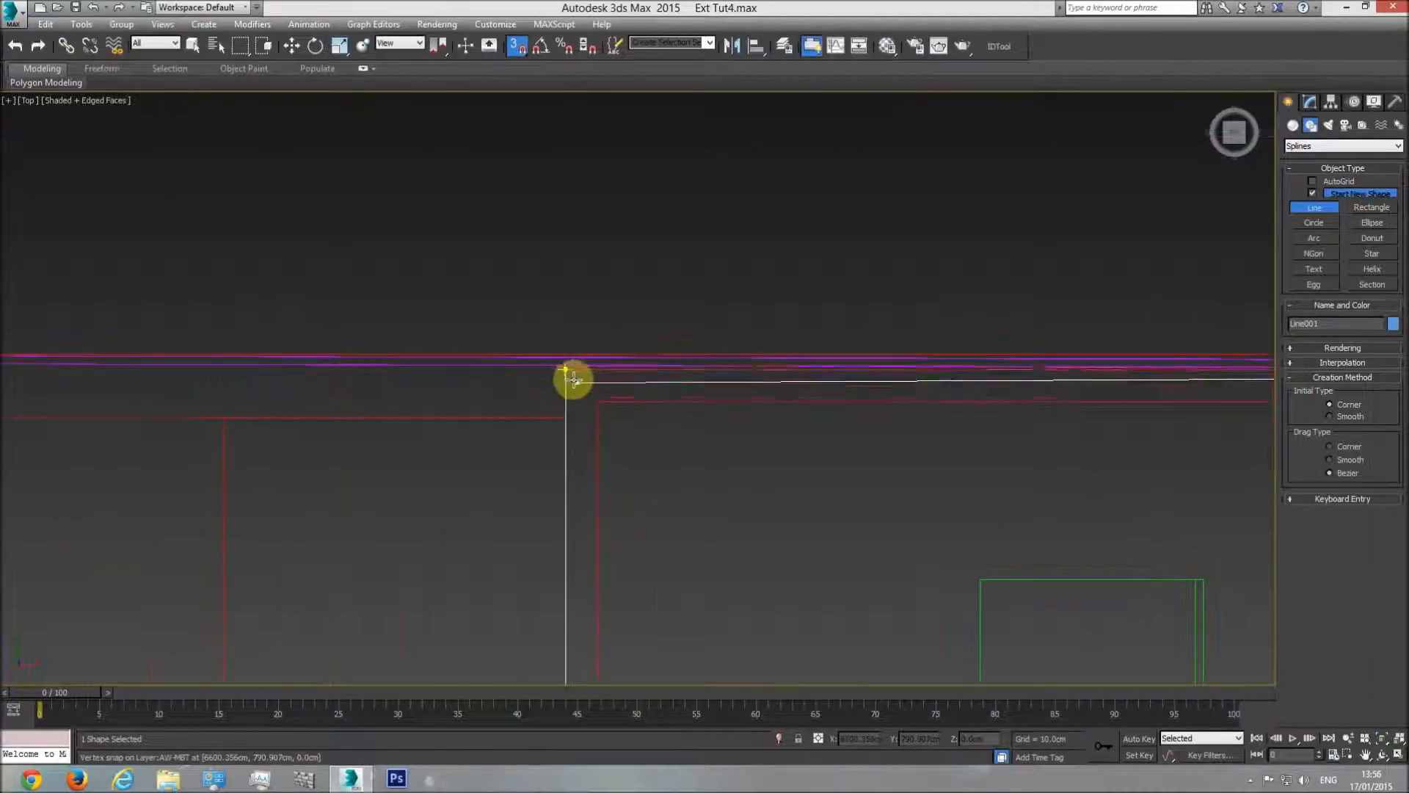
click(565, 370)
scroll(717, 456, down, 5)
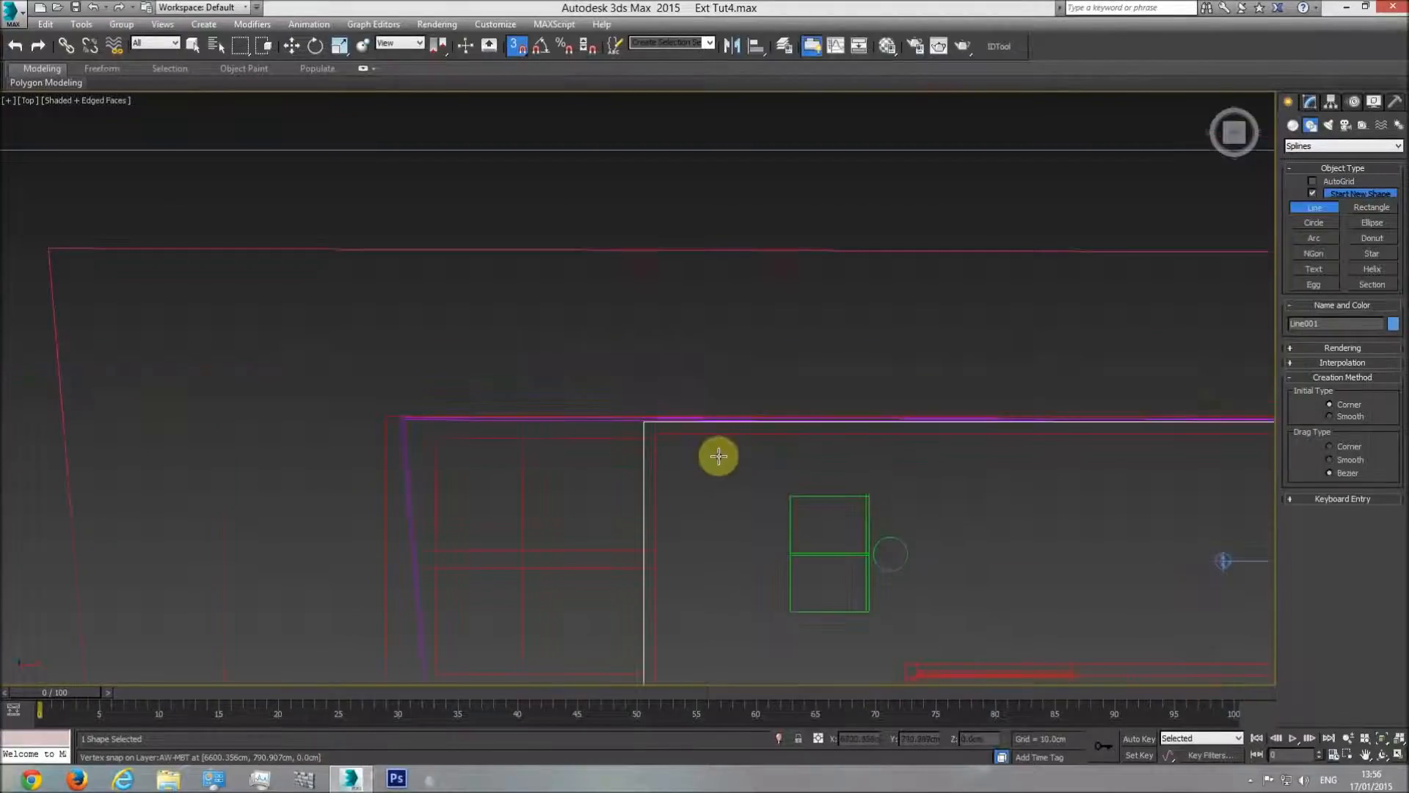
middle_drag(737, 475, 732, 398)
right_click(734, 398)
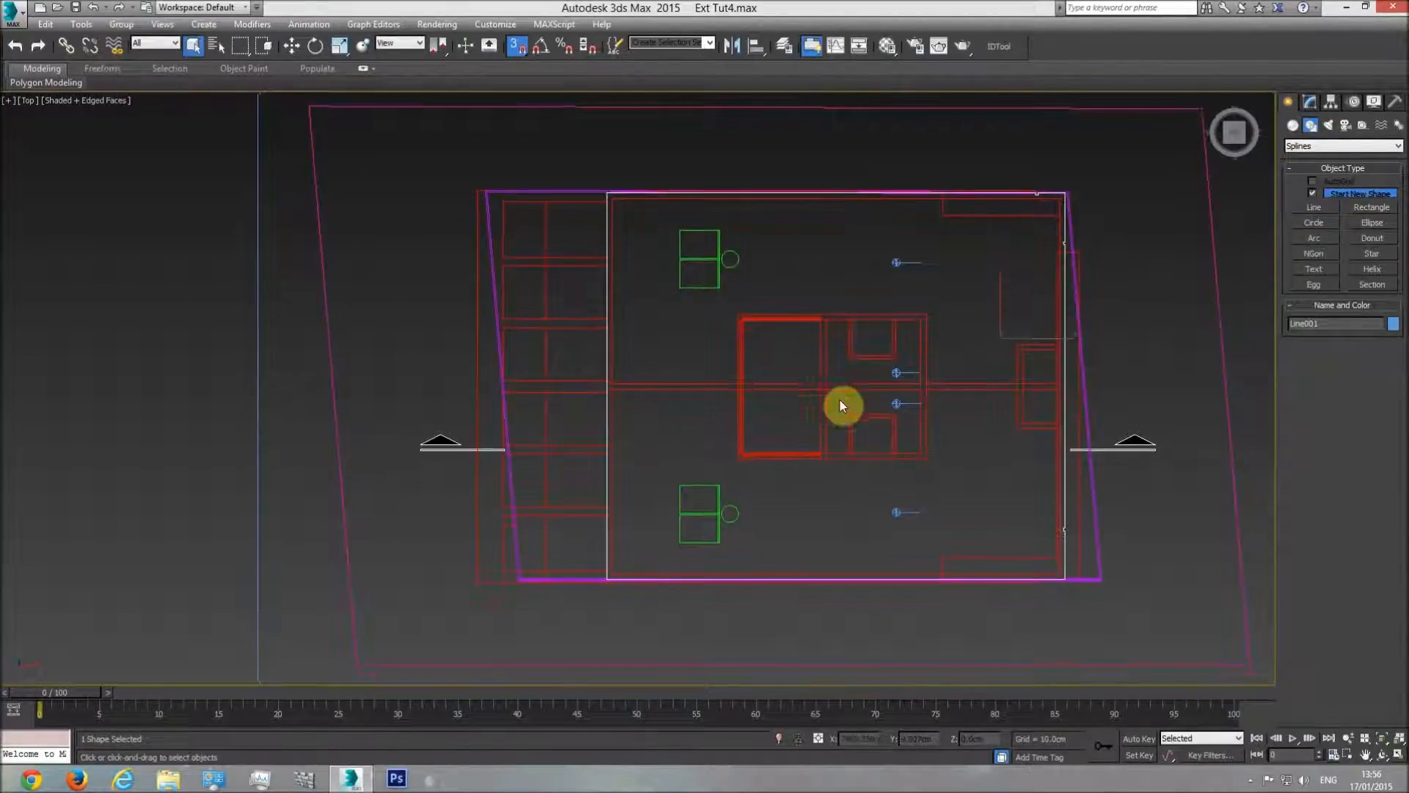
Step: Try converting the outer roof outline to an Editable Poly and undo the conversion
right_click(863, 393)
mouse_move(991, 546)
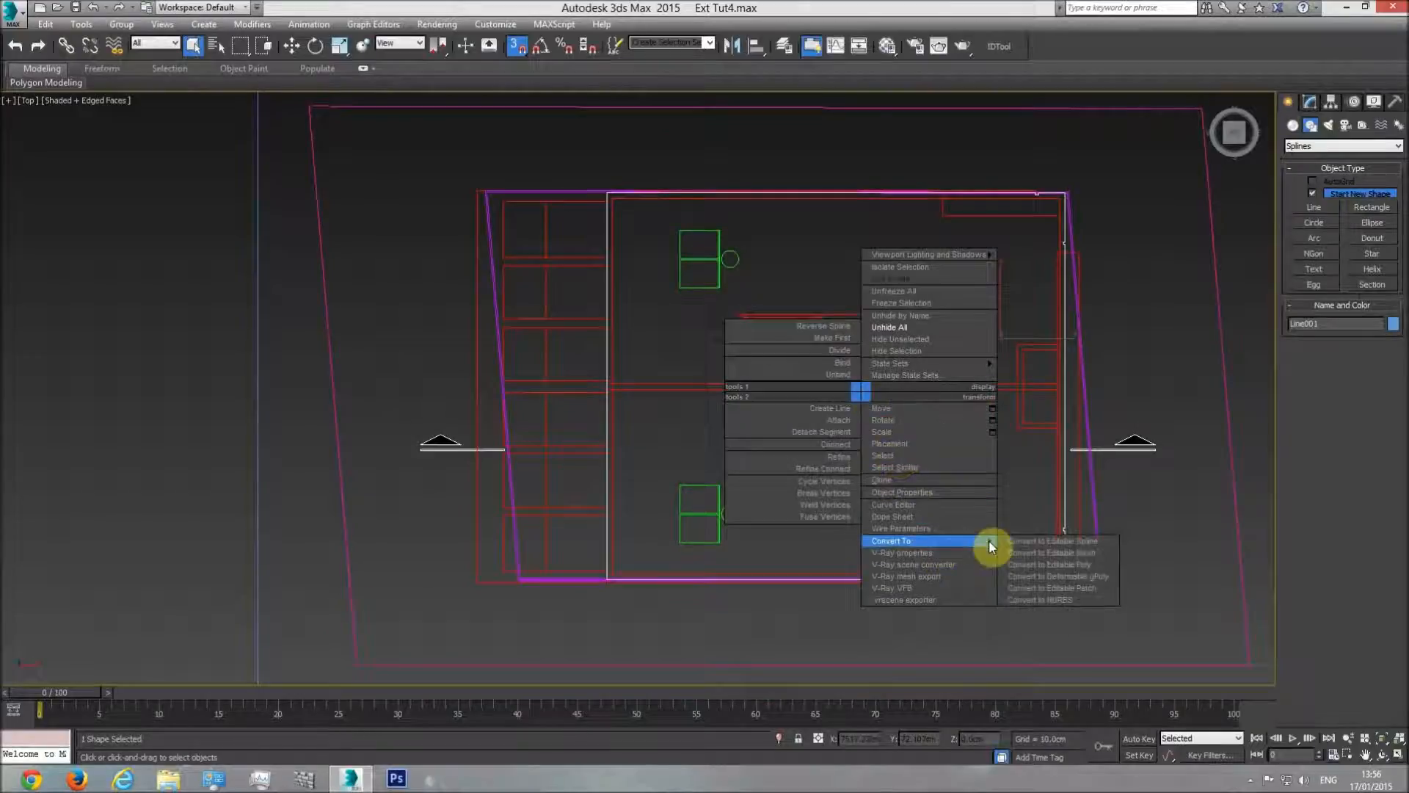
click(1035, 564)
scroll(770, 460, down, 4)
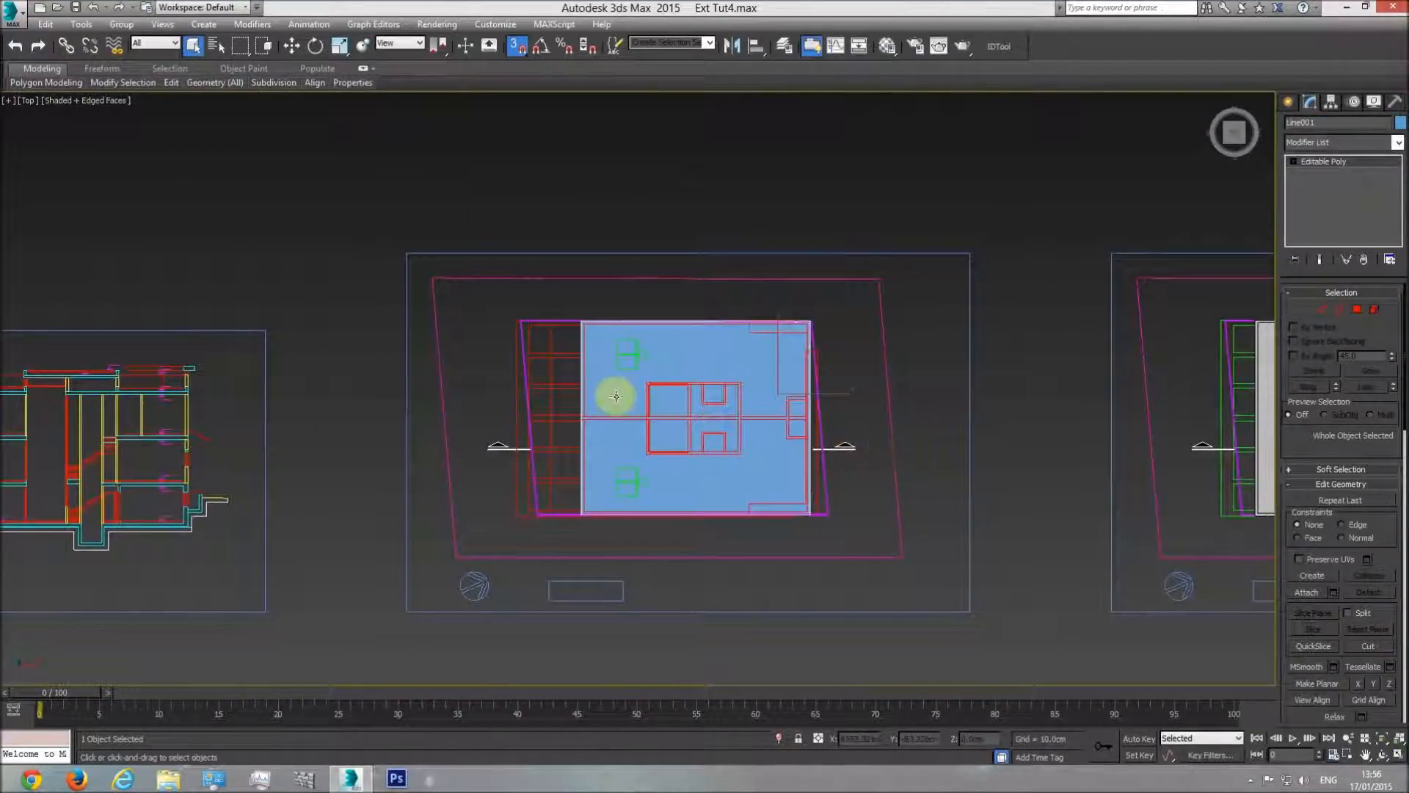
scroll(601, 417, up, 4)
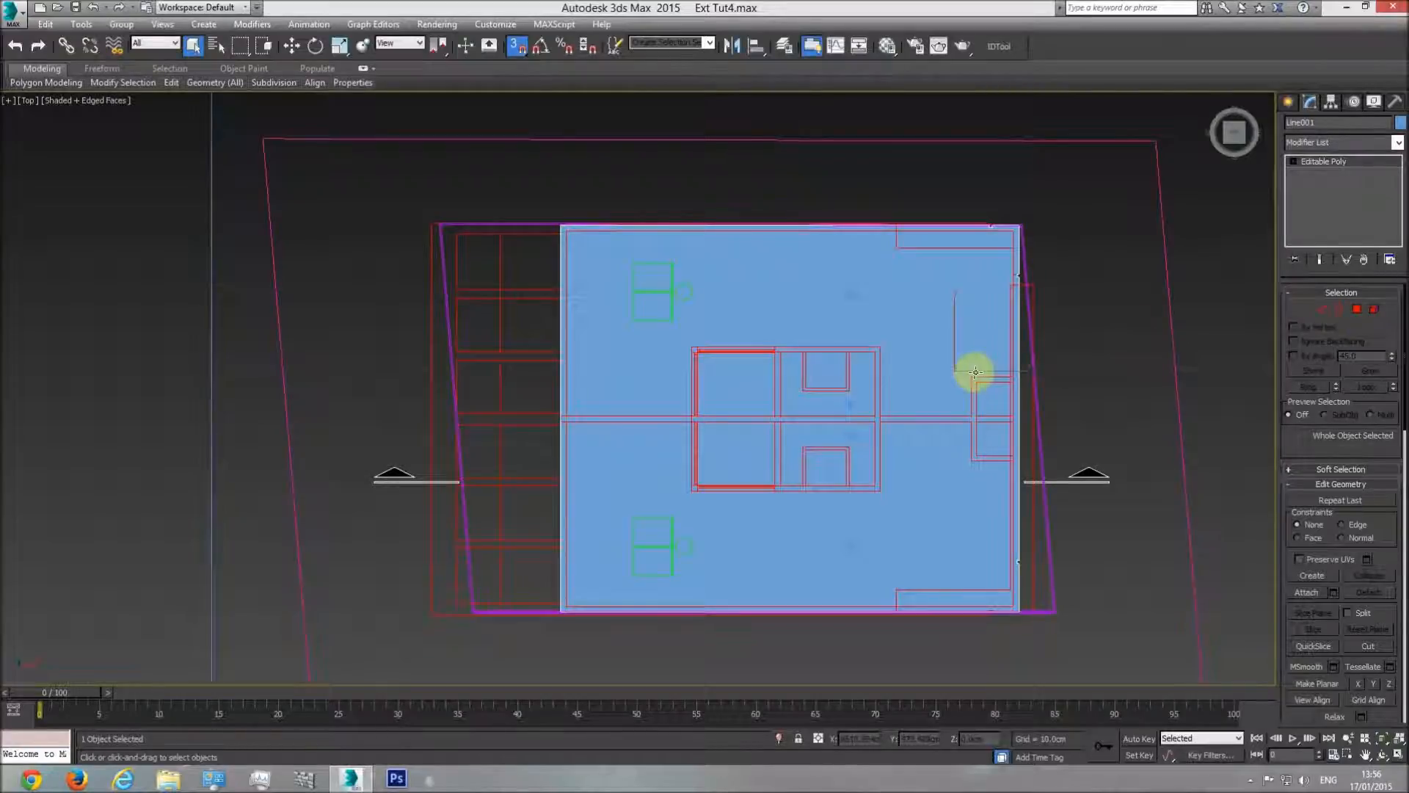
key(ctrl+z)
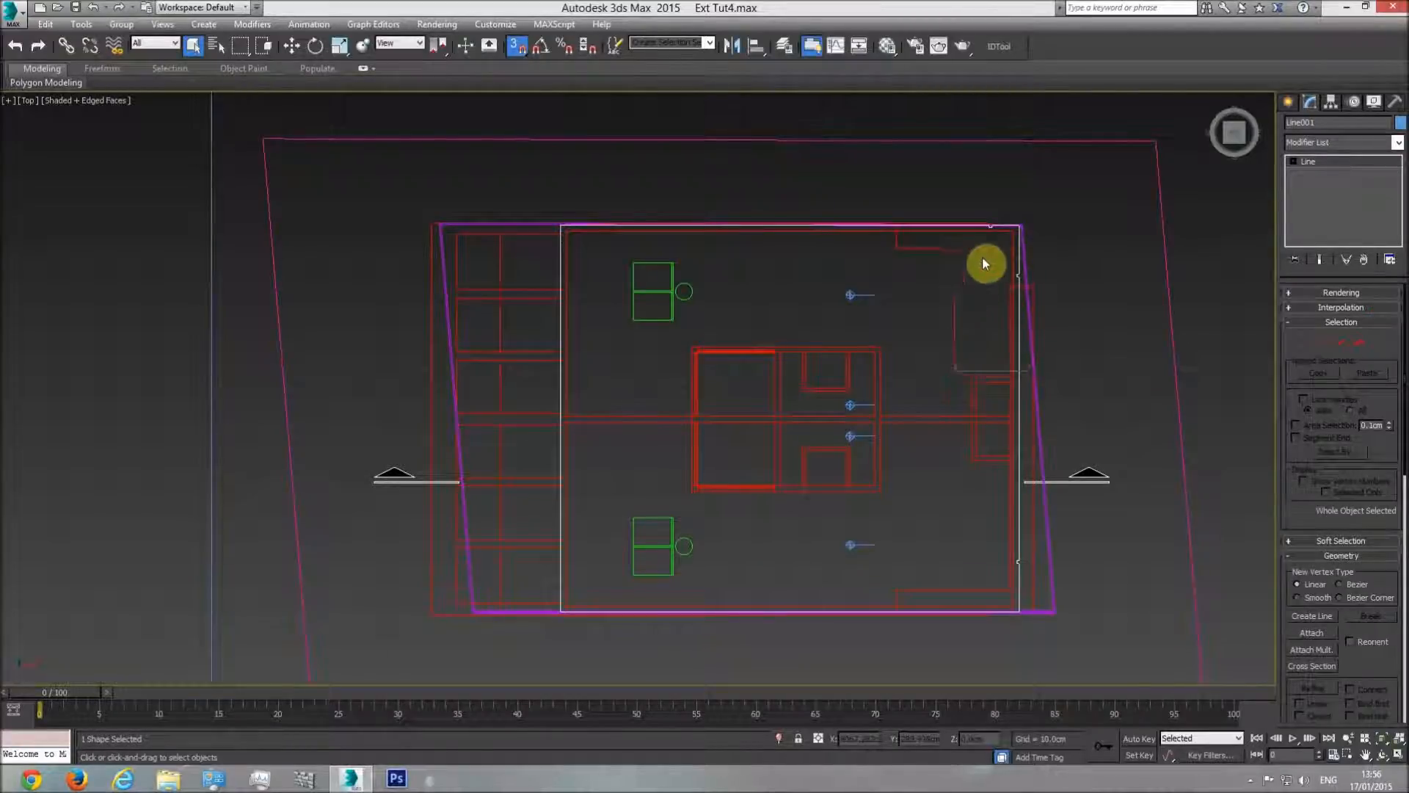
Step: Examine the upper edge of the roof plan and compare it with the roofline in the elevation drawings
middle_drag(988, 262, 988, 282)
scroll(543, 284, up, 3)
scroll(560, 227, up, 3)
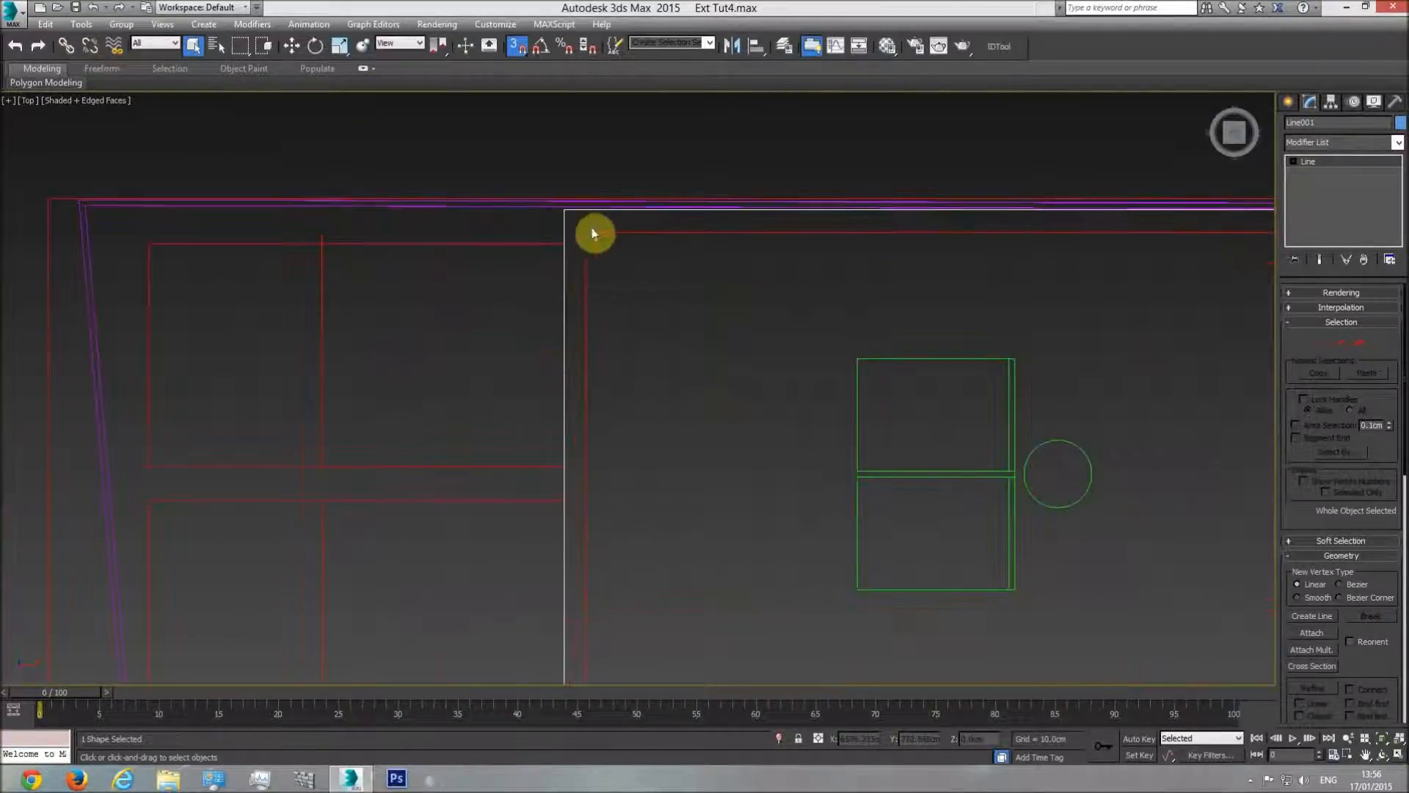
key(shift+z)
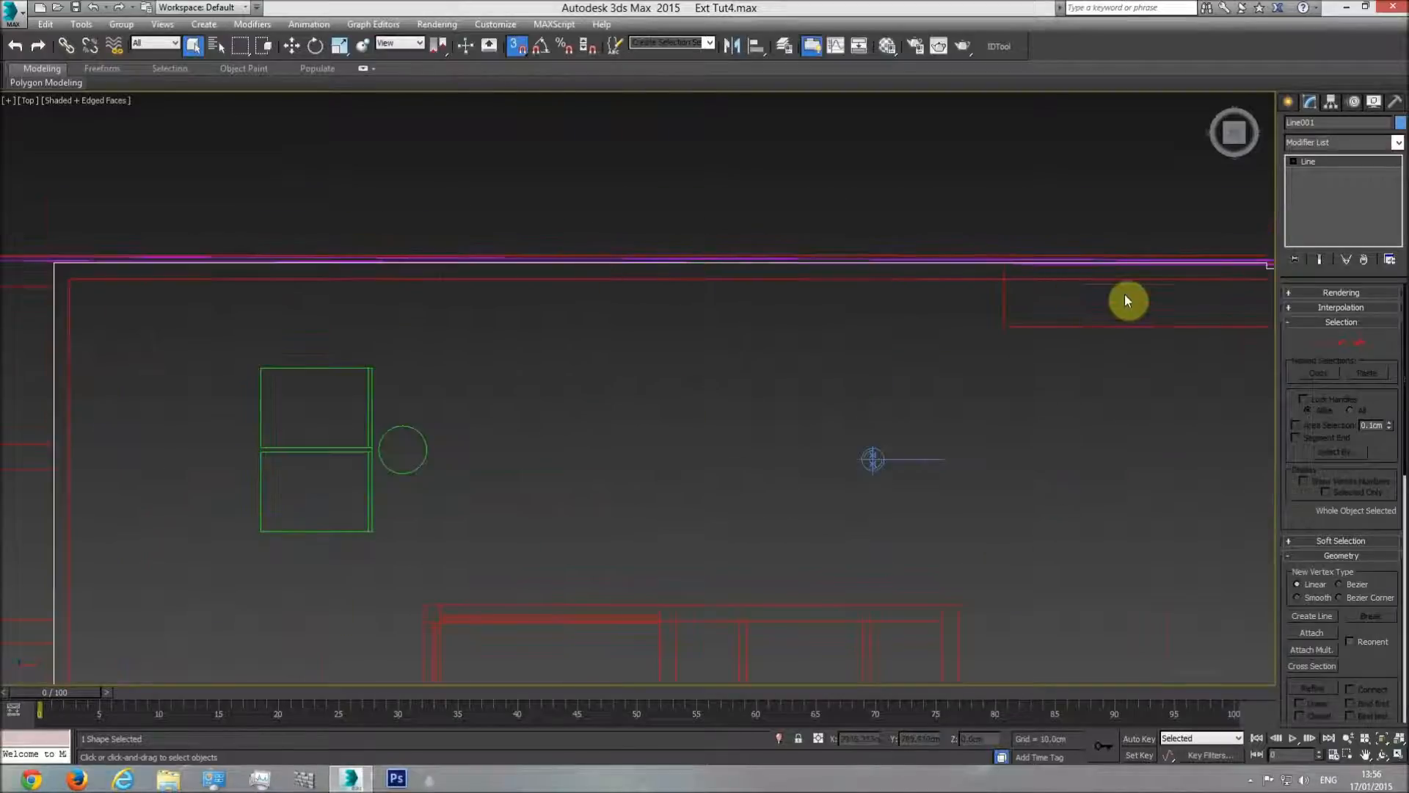
key(shift+z)
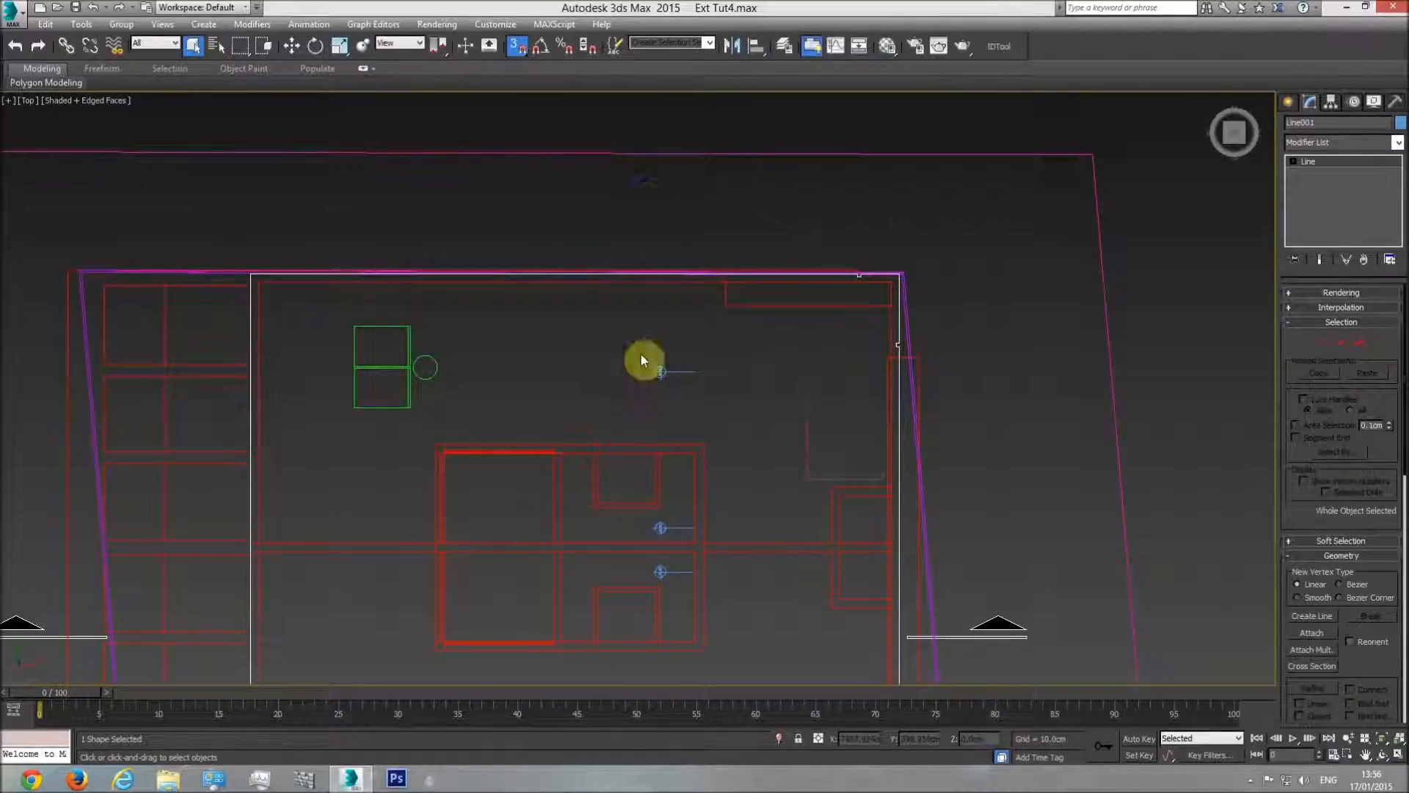
scroll(522, 424, down, 5)
scroll(269, 402, up, 8)
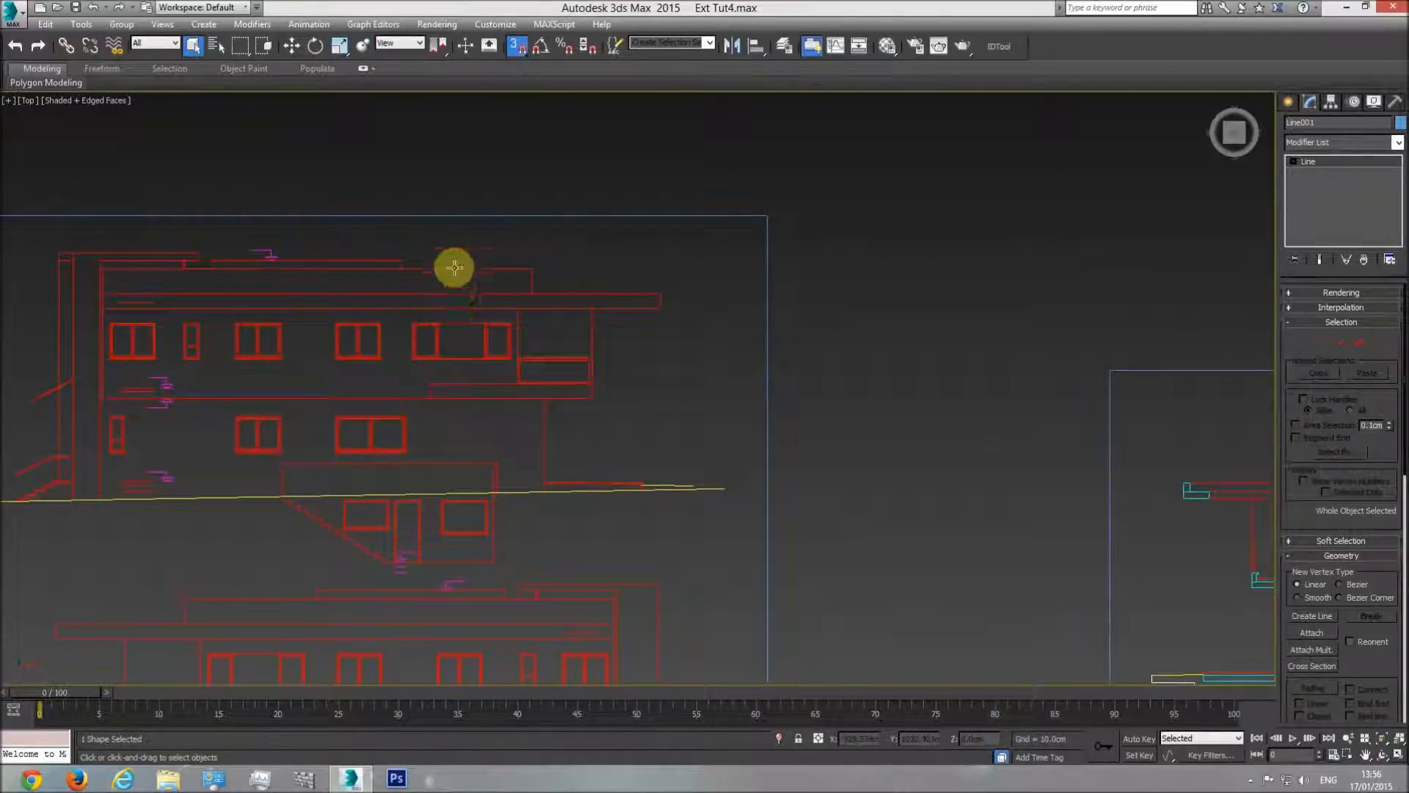
scroll(644, 362, down, 4)
middle_drag(1299, 403, 1000, 399)
scroll(1000, 399, up, 6)
scroll(643, 372, up, 2)
Step: Start a second Line at the roof's inner upper-left corner and trace it to the inner upper-right corner
click(1289, 102)
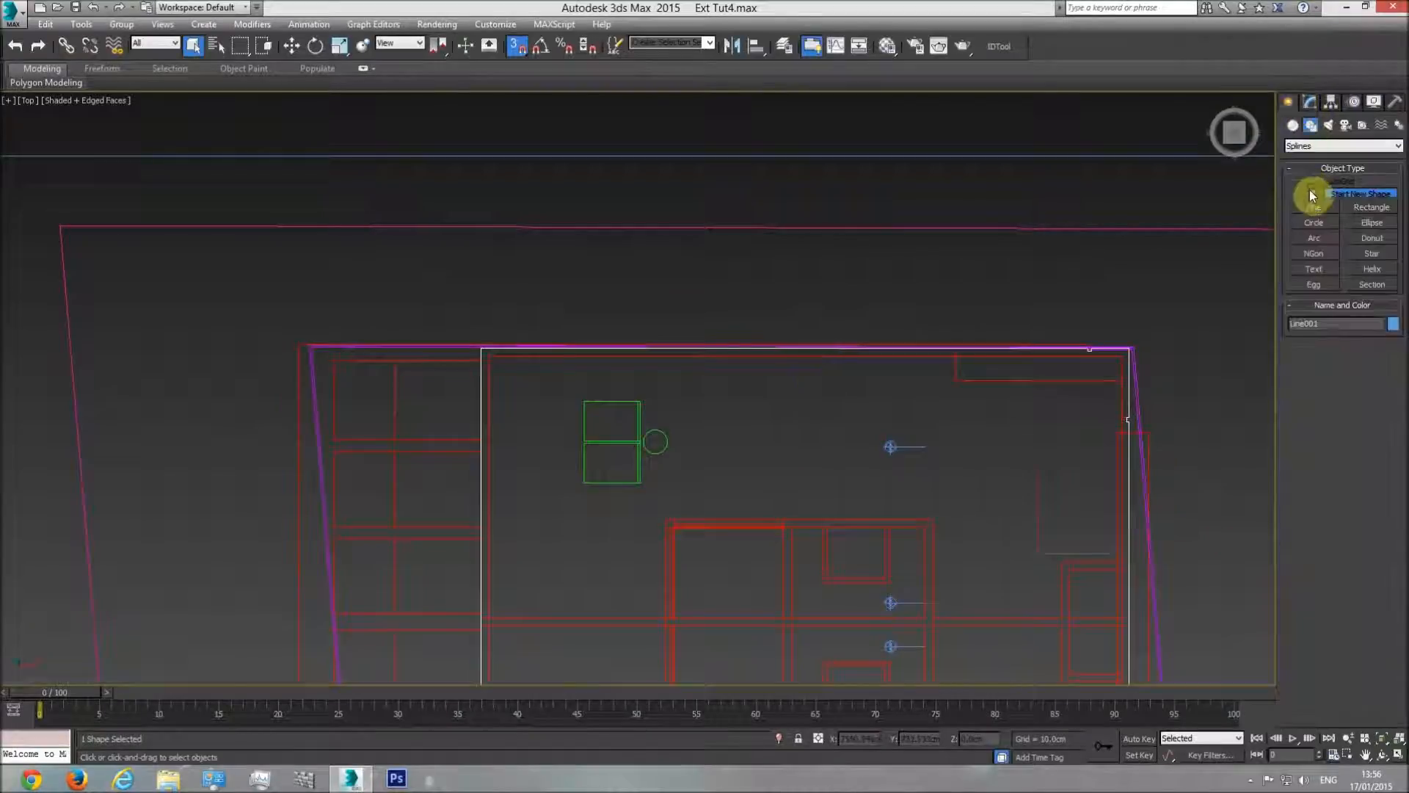
click(1313, 208)
scroll(488, 345, up, 5)
click(480, 332)
scroll(845, 378, down, 3)
middle_drag(717, 386, 617, 389)
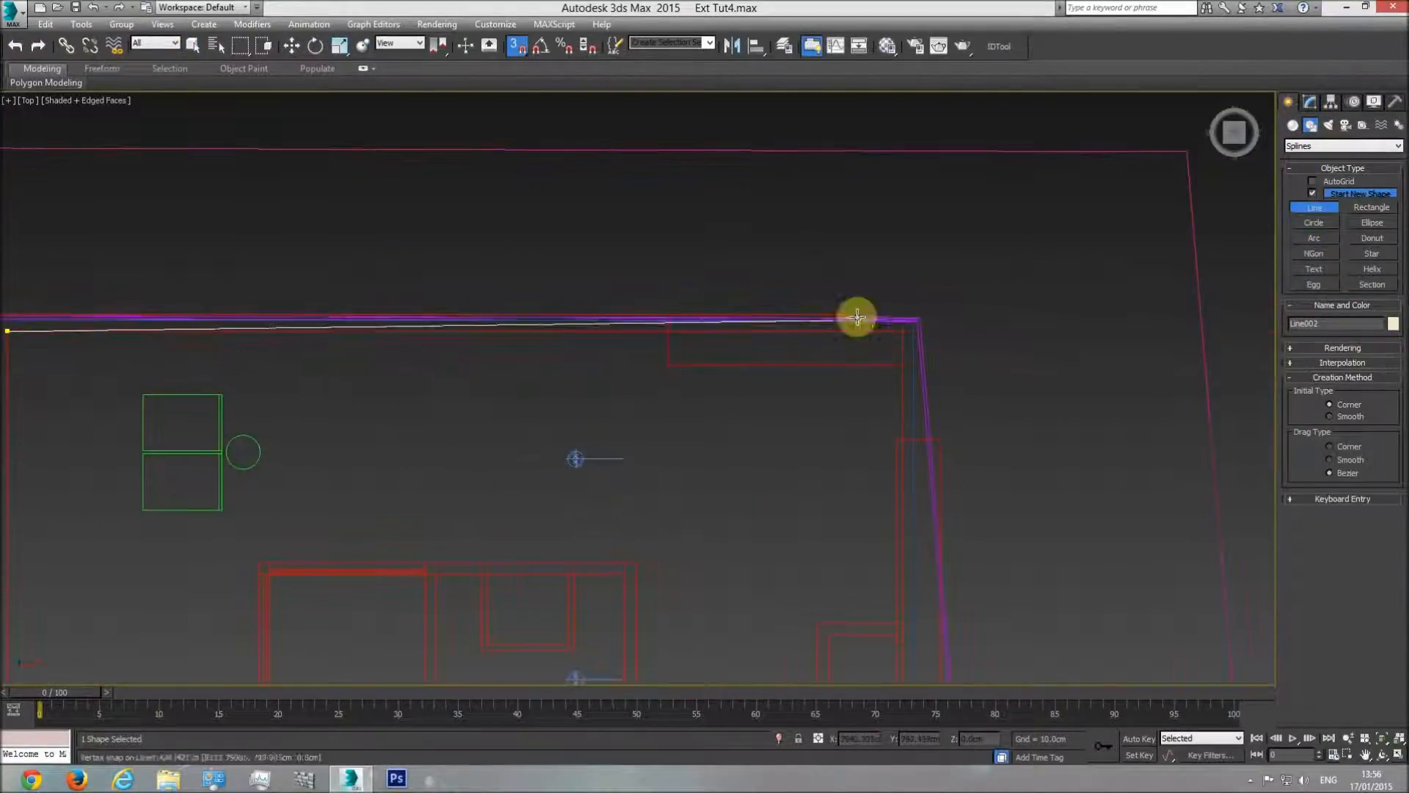
click(904, 329)
Step: Trace the remaining inner roof edges through the lower-right and lower-left corners and close the spline at its start
middle_drag(885, 631, 849, 210)
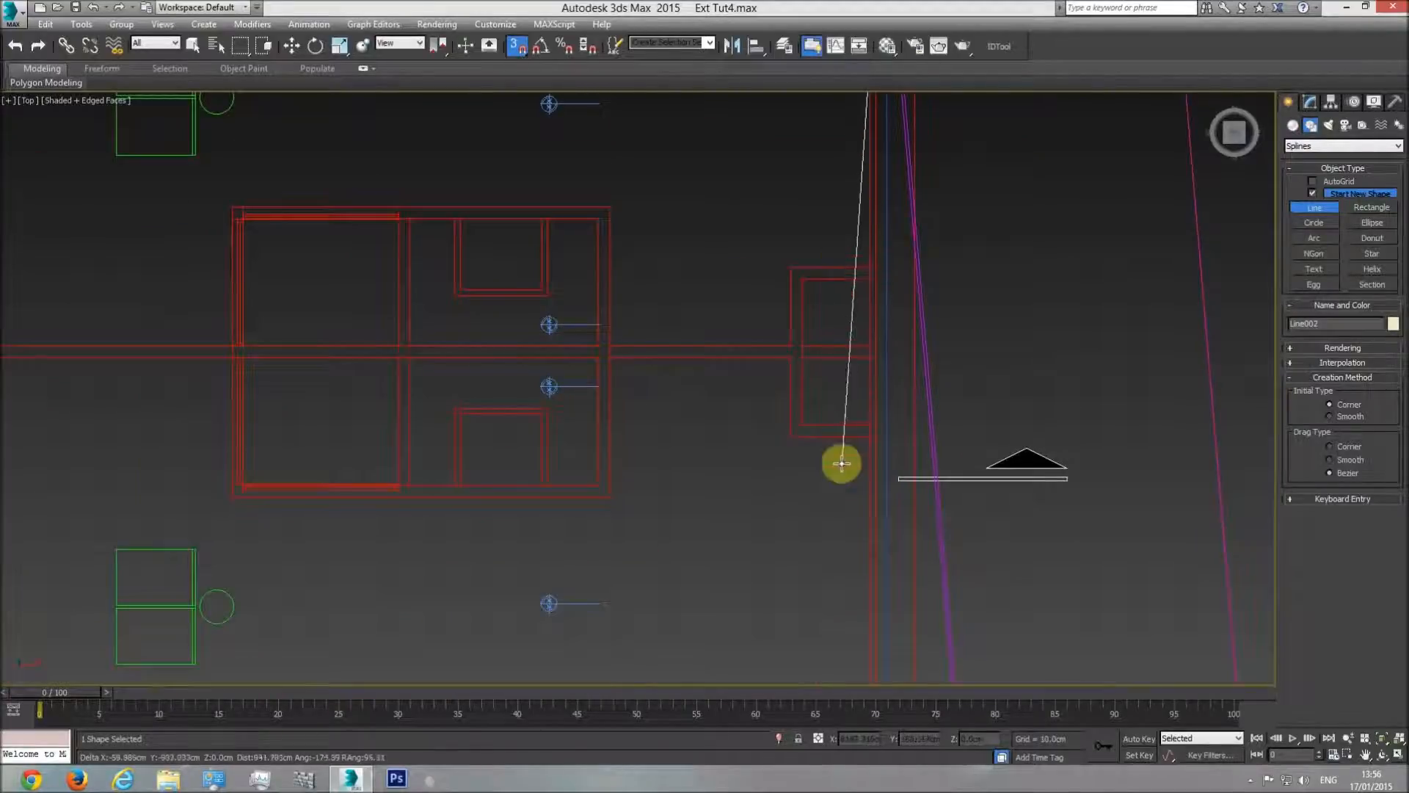
middle_drag(829, 483, 825, 418)
click(853, 483)
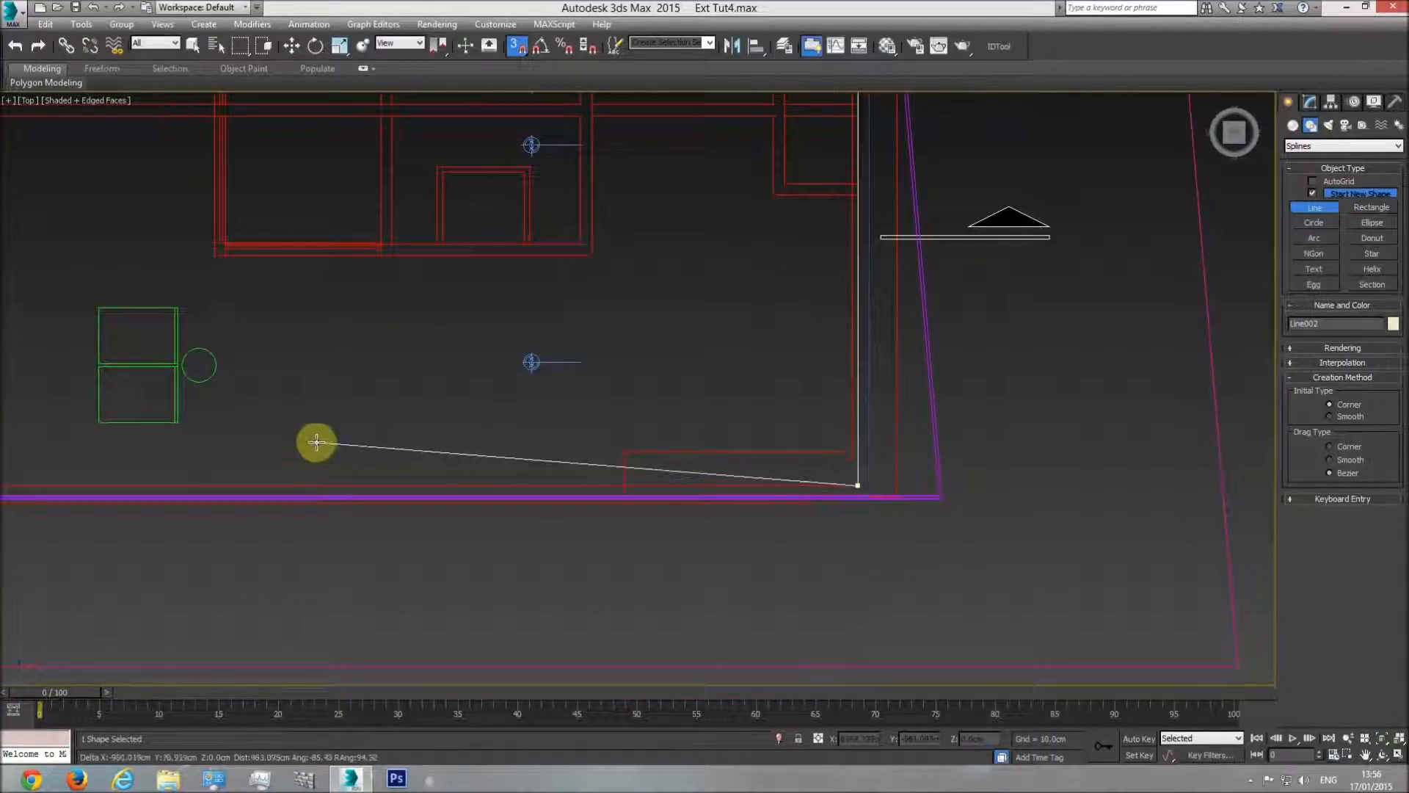
middle_drag(330, 441, 778, 456)
click(553, 483)
middle_drag(580, 205, 570, 515)
click(544, 297)
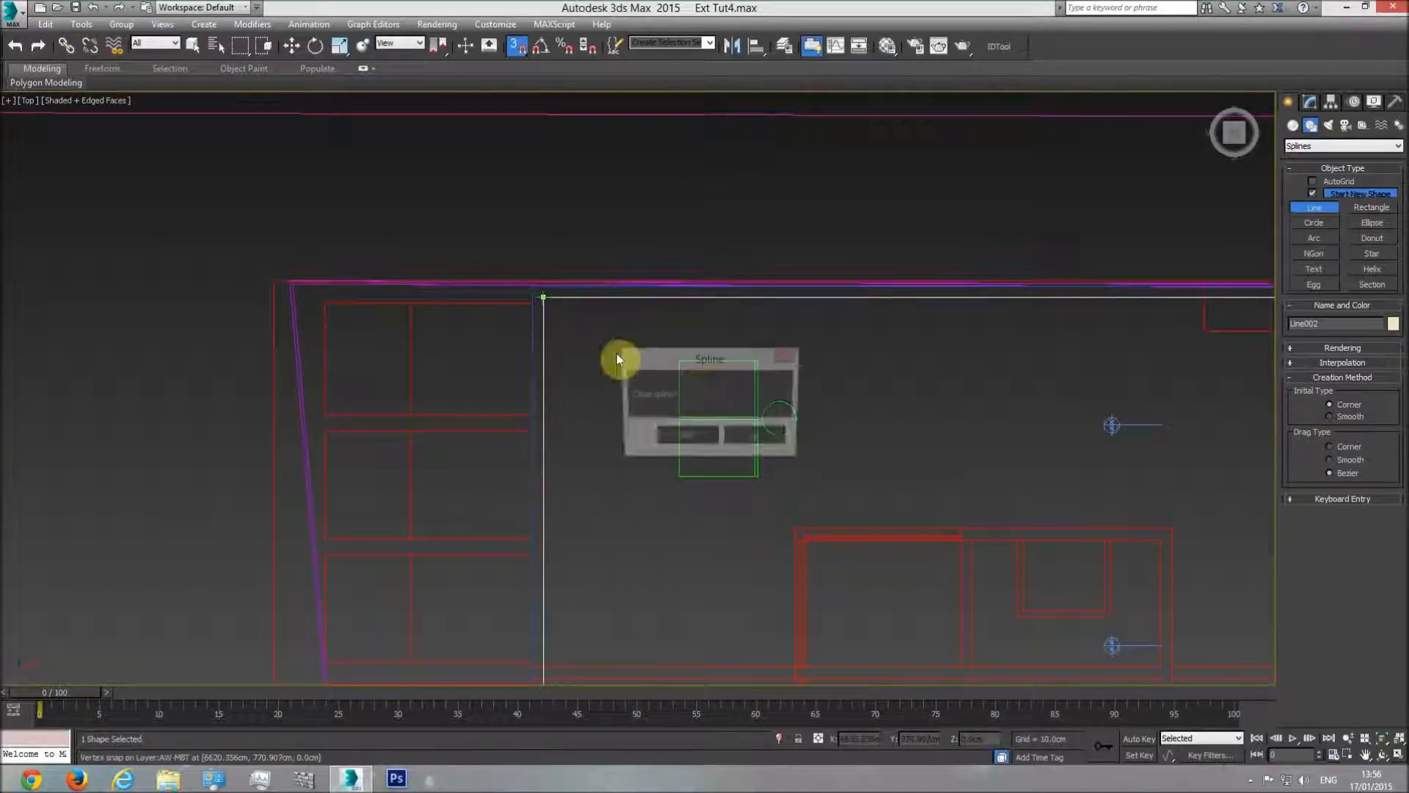
click(689, 436)
right_click(714, 367)
Step: Switch to an orbited perspective view and hide the plan drawing, leaving the roof outlines in view
key(p)
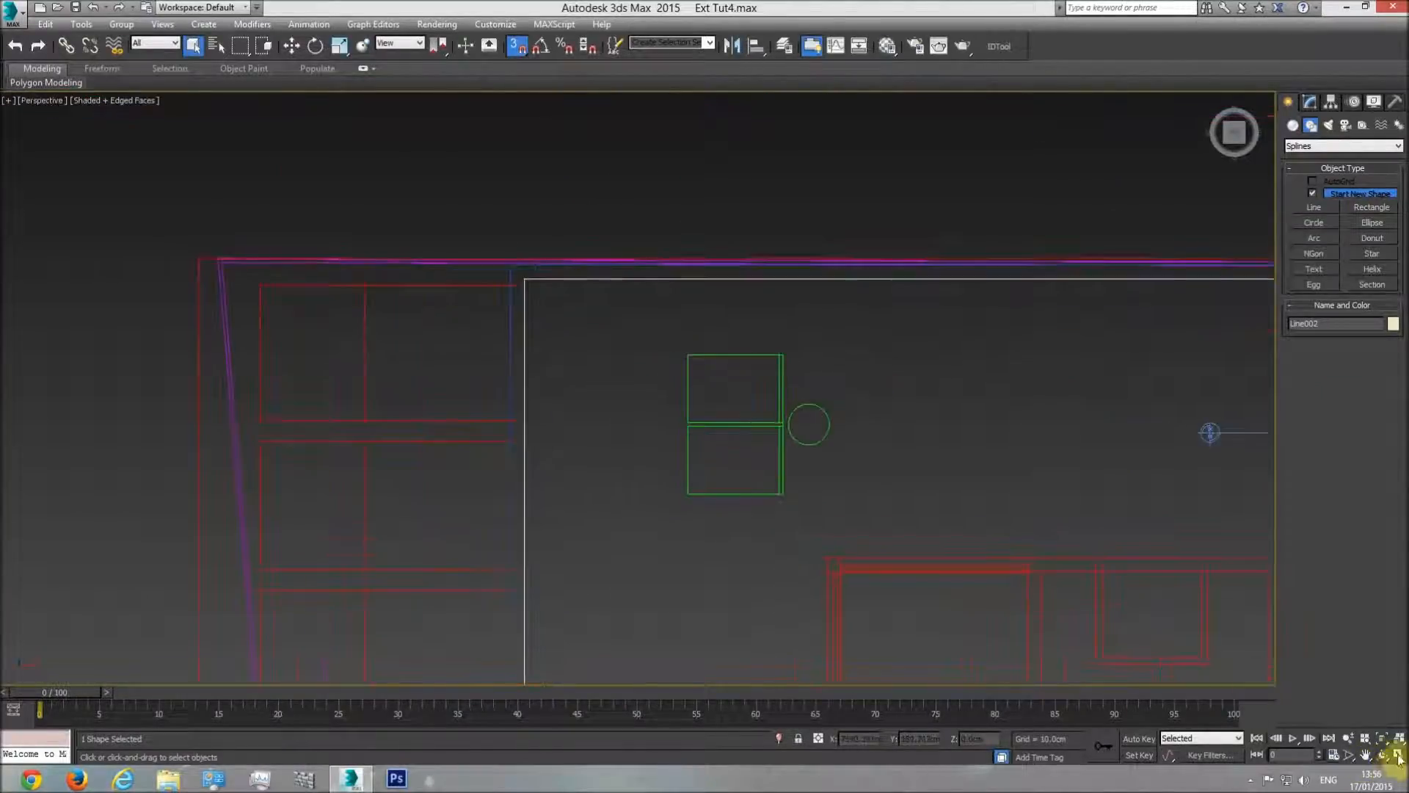
click(1380, 756)
drag(682, 411, 769, 415)
click(763, 411)
right_click(762, 409)
click(790, 368)
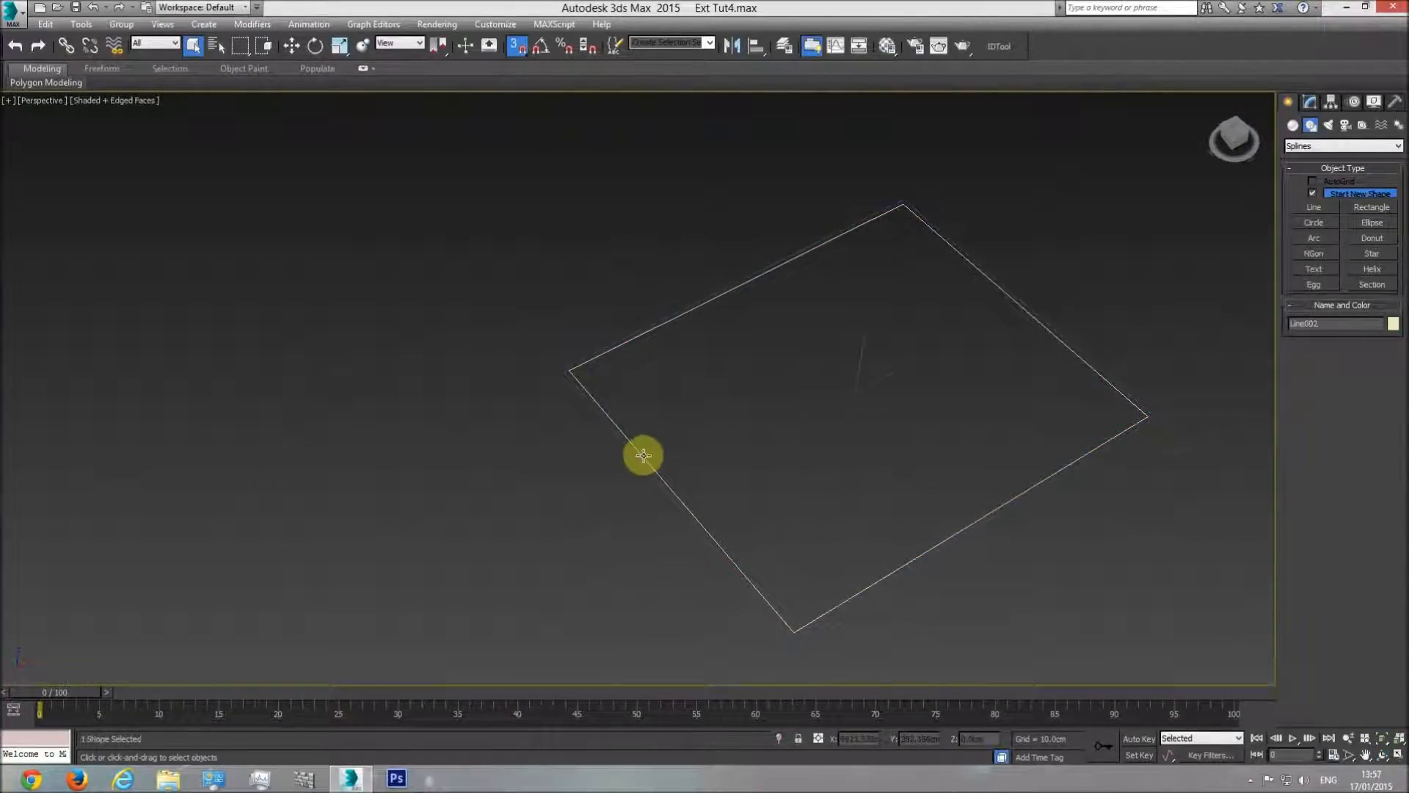
Step: Attach the outer roof outline to the inner one and apply a Shell modifier to the combined spline
click(1311, 103)
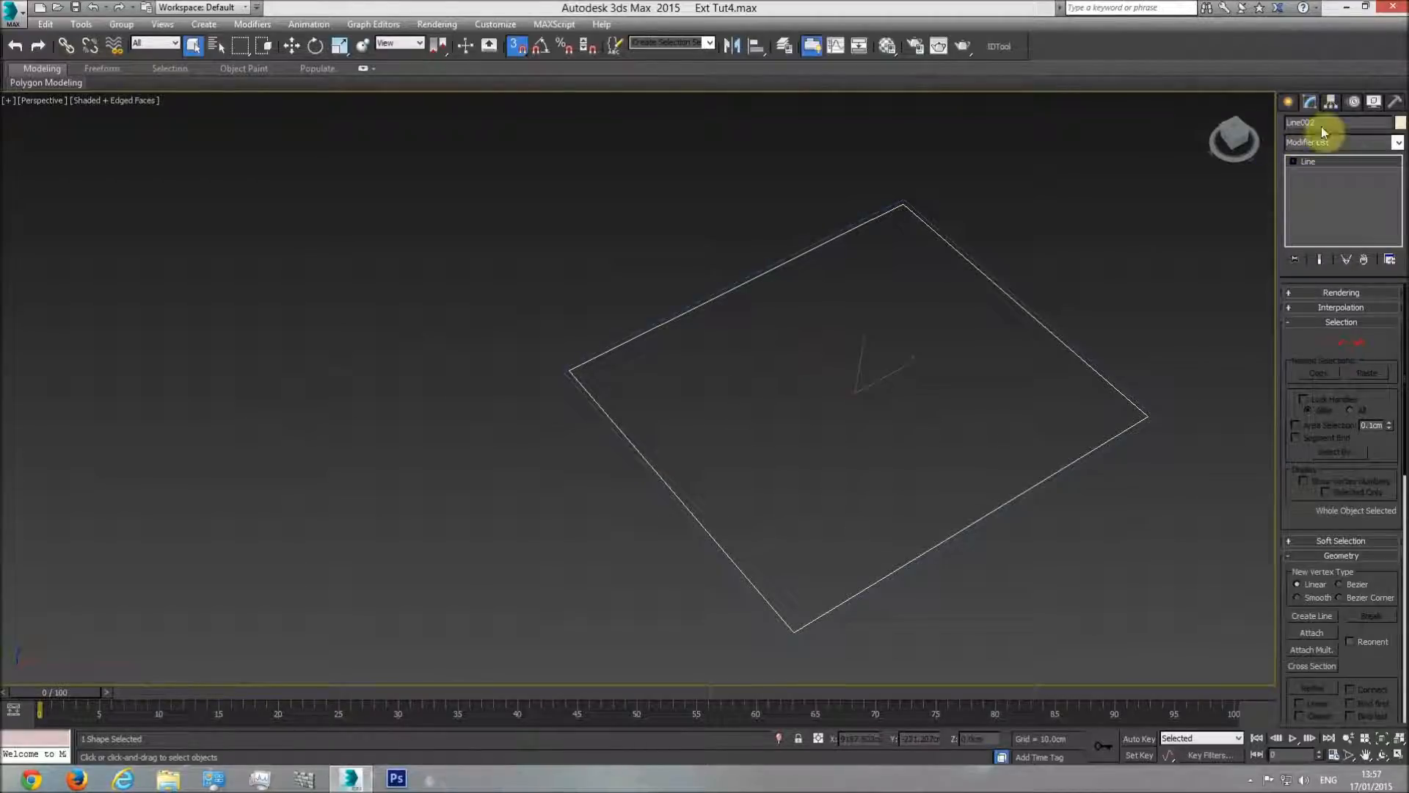
click(1084, 459)
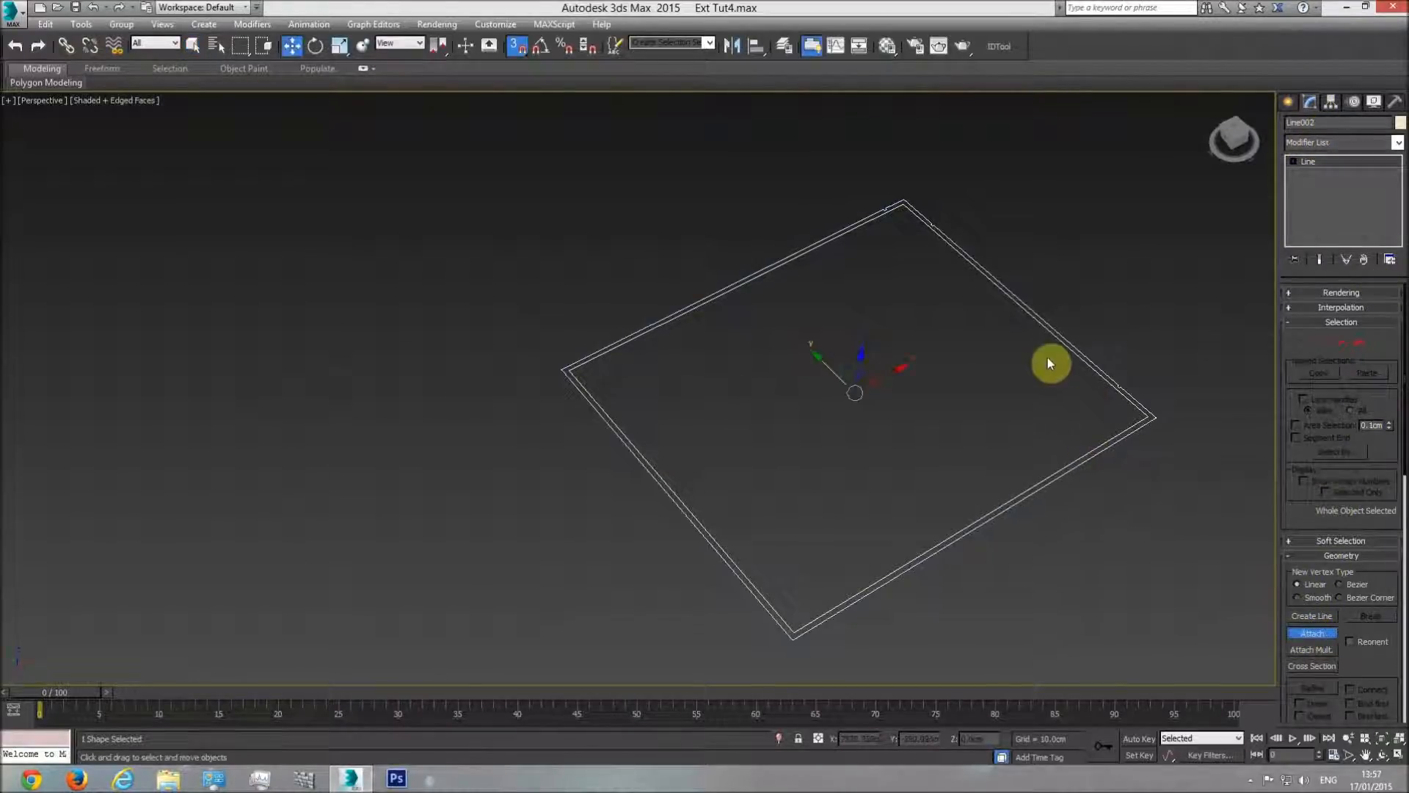
click(1399, 142)
drag(1399, 206, 1400, 631)
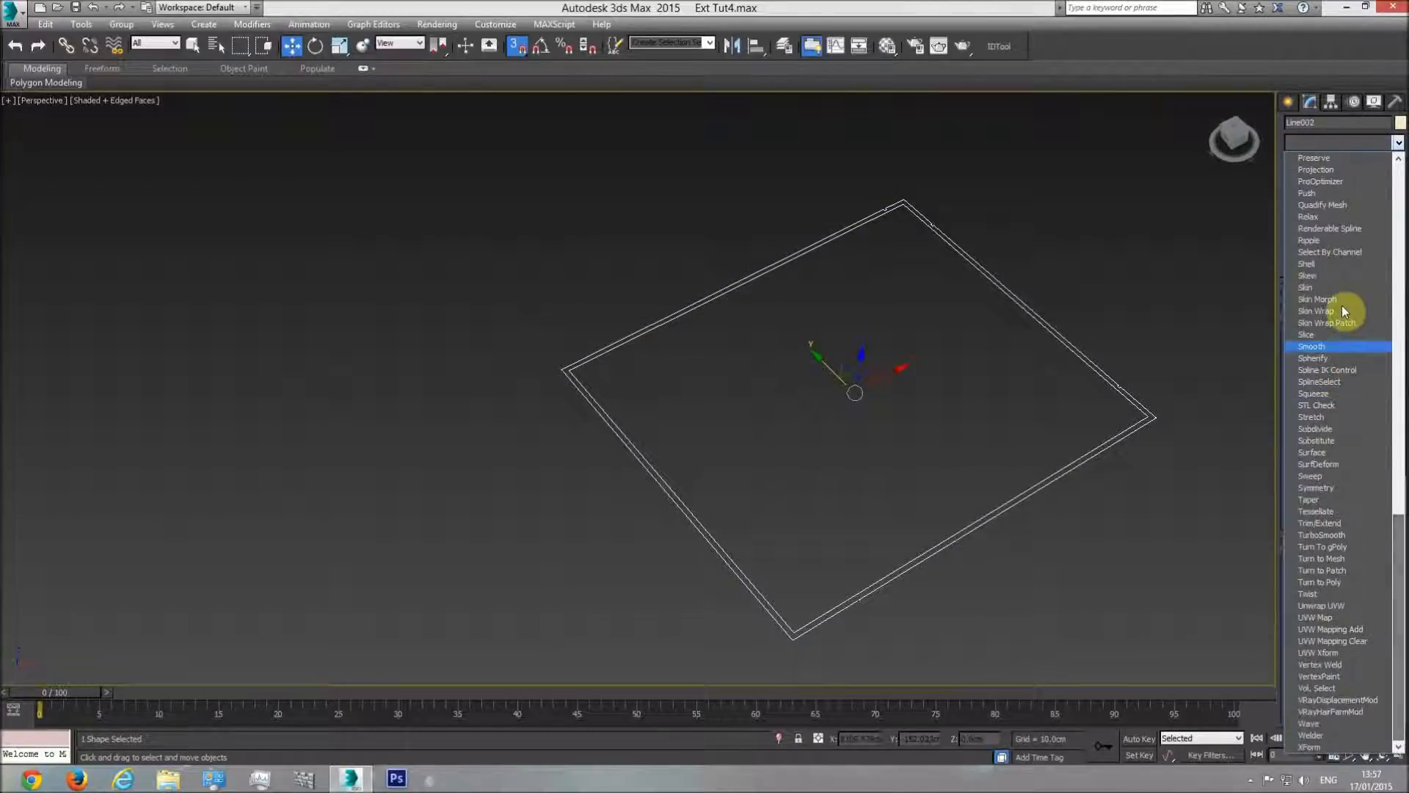
click(1332, 265)
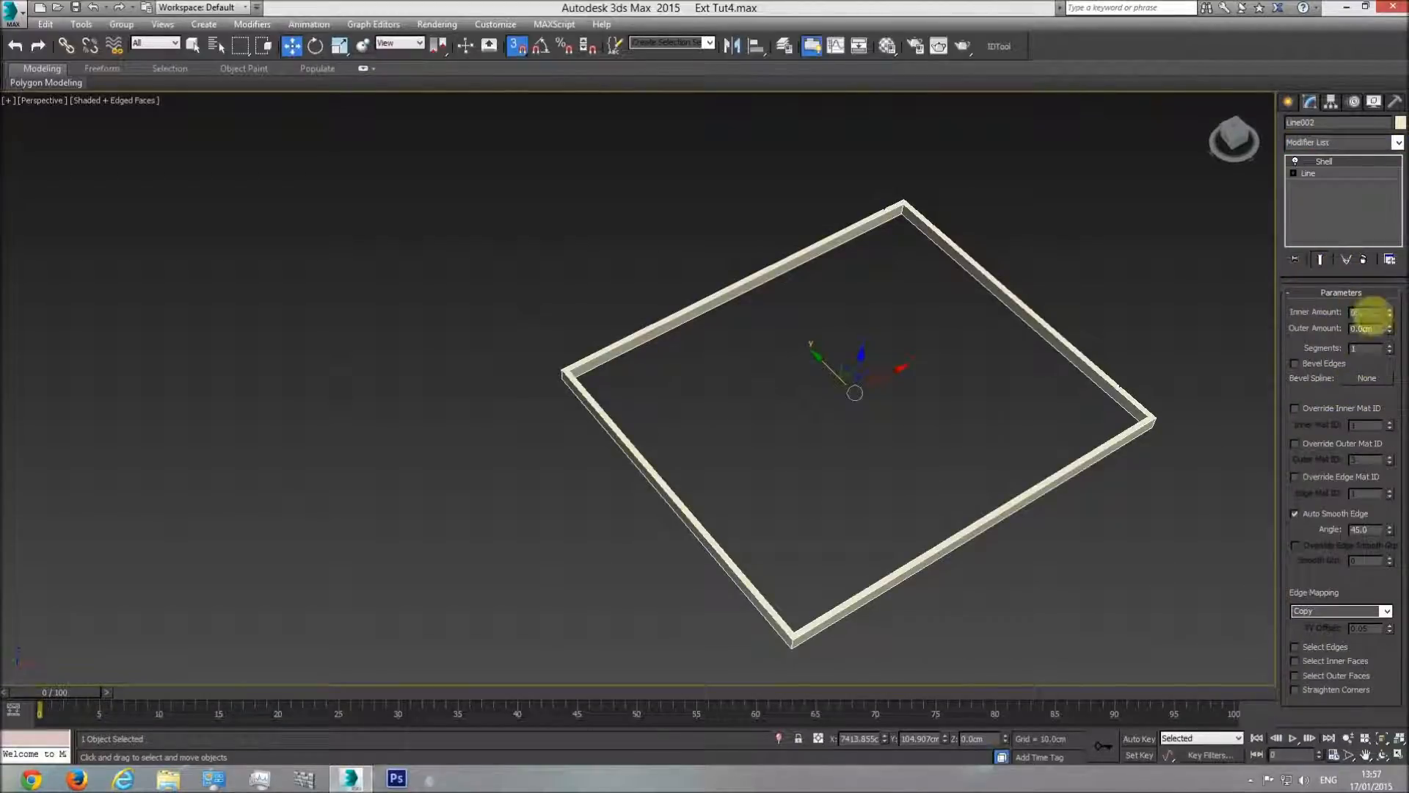
Step: Set the Shell modifier's outer amount to 50 cm on the roof frame
click(1372, 328)
text(10)
drag(1156, 415, 1097, 362)
click(1371, 329)
text(50)
key(Return)
scroll(978, 393, down, 4)
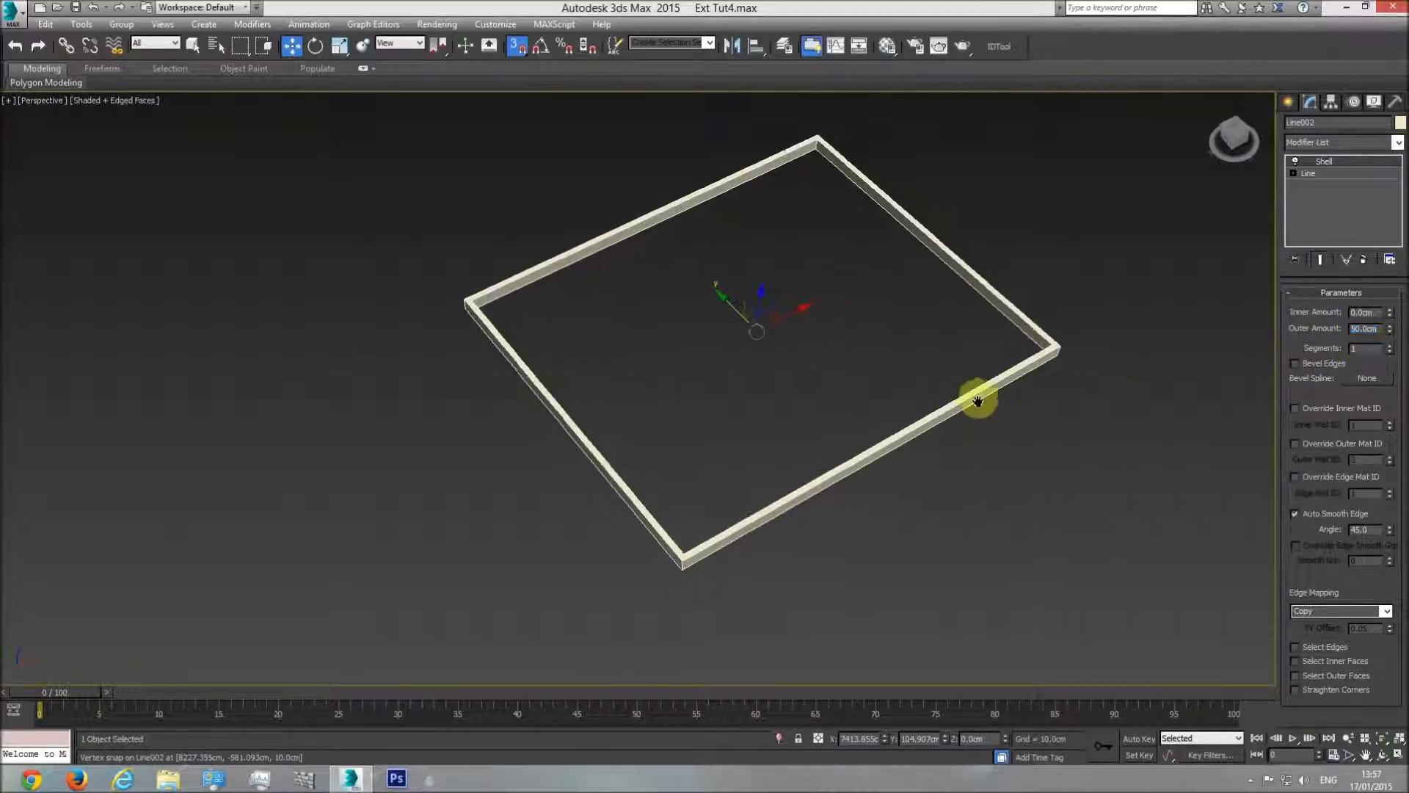
Step: Unhide all objects to bring back the building model and the drawings
right_click(1064, 434)
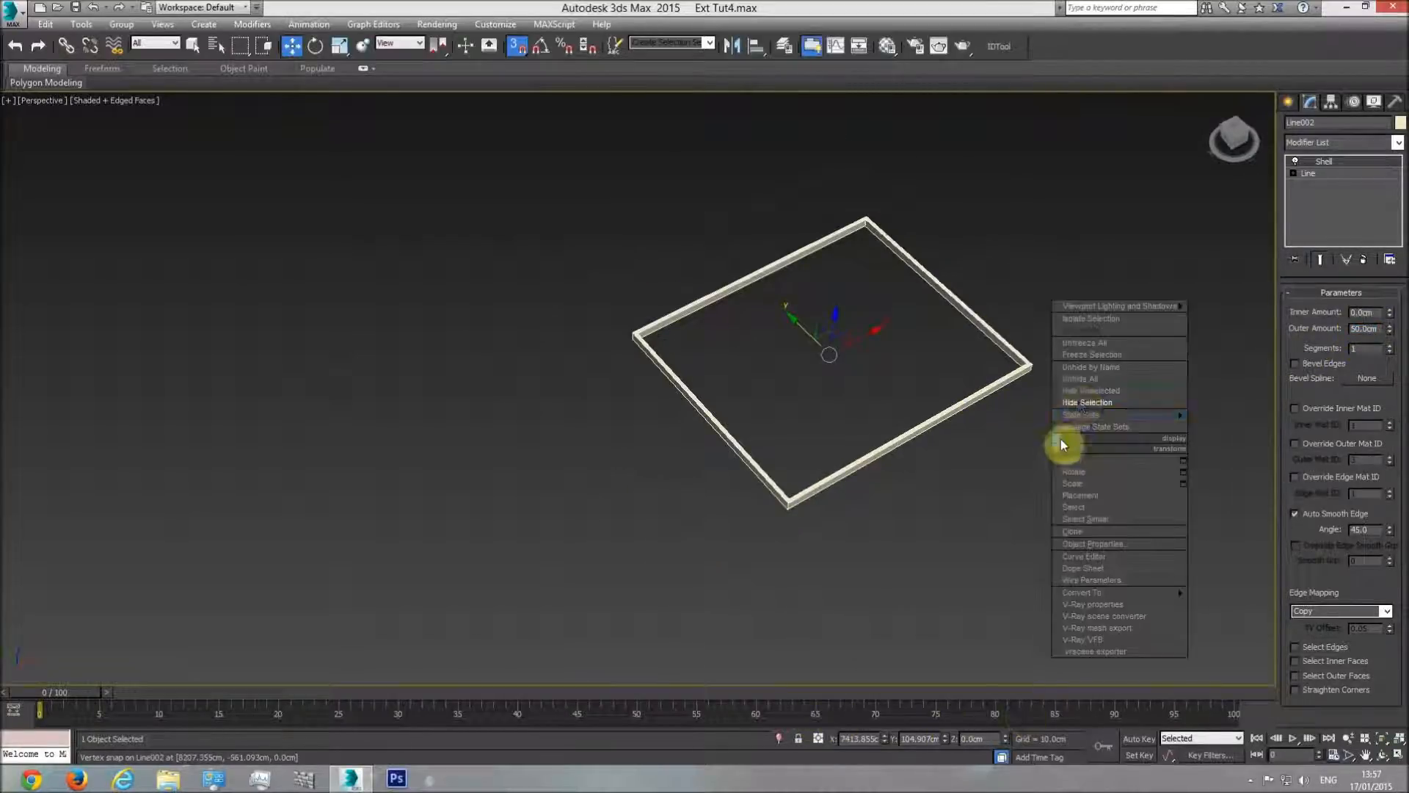
click(1082, 377)
middle_drag(1002, 380, 849, 465)
scroll(1107, 277, down, 2)
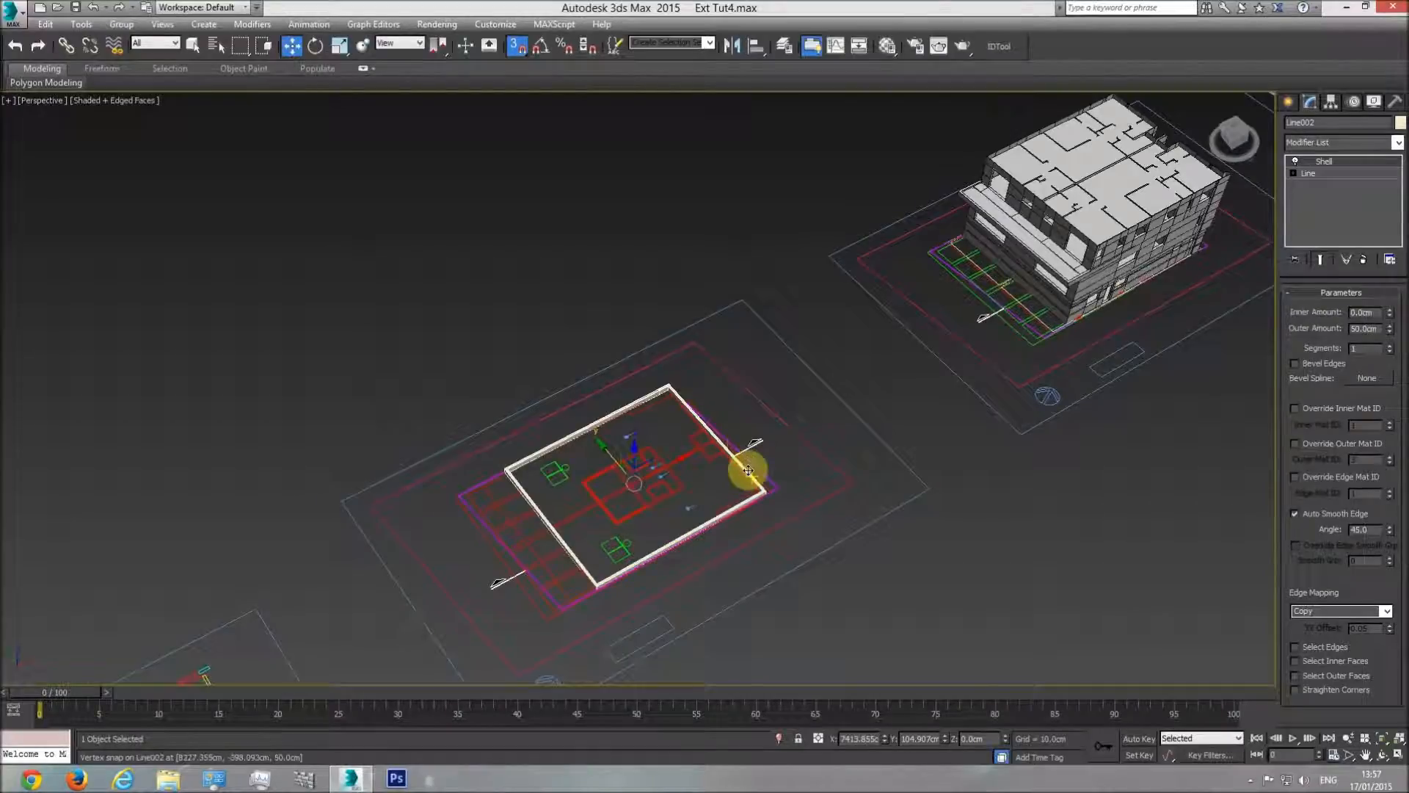
Step: In the top view, move the roof frame from the roof plan onto the building, snapping its upper-left corner to the balcony cover's corner
key(t)
scroll(775, 448, down, 4)
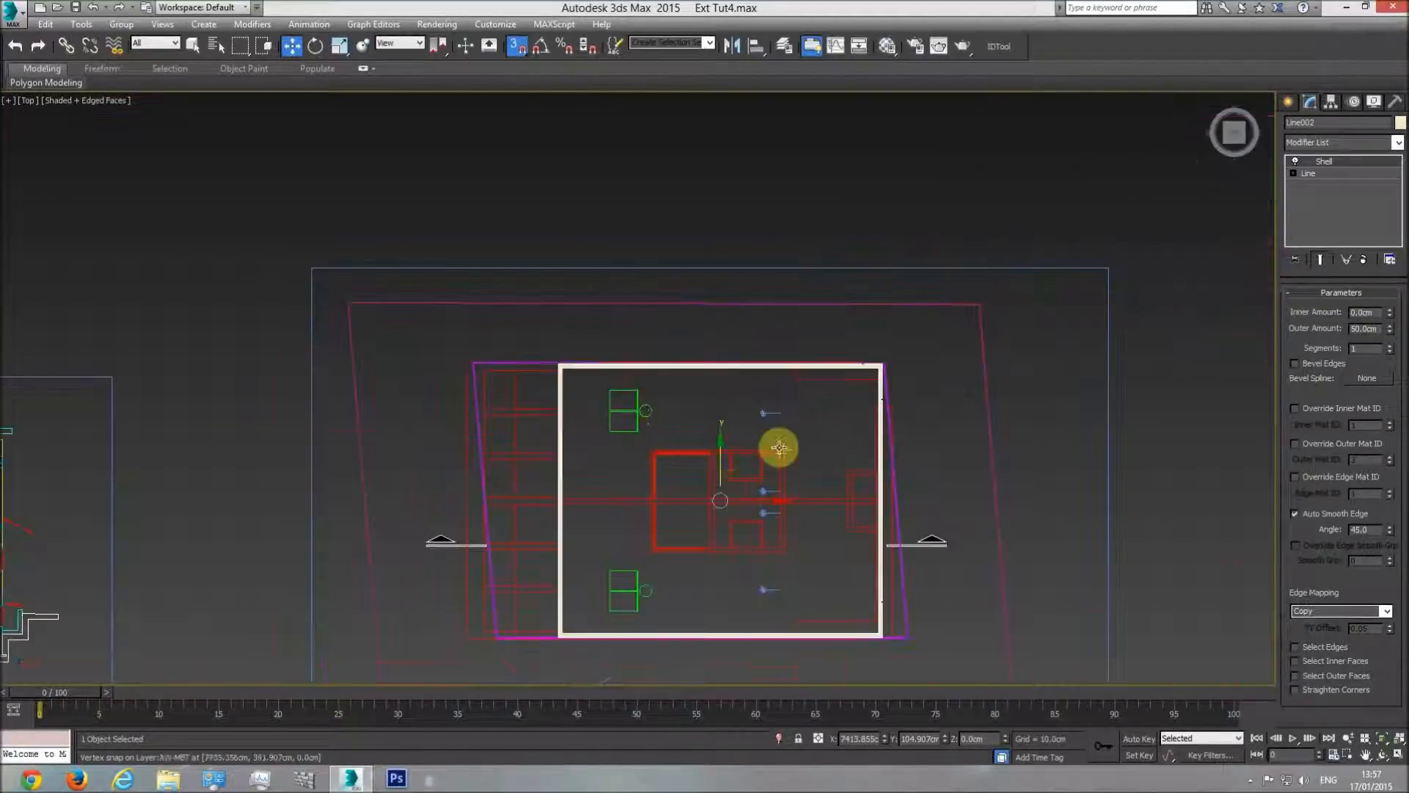
scroll(623, 389, up, 6)
scroll(624, 389, up, 2)
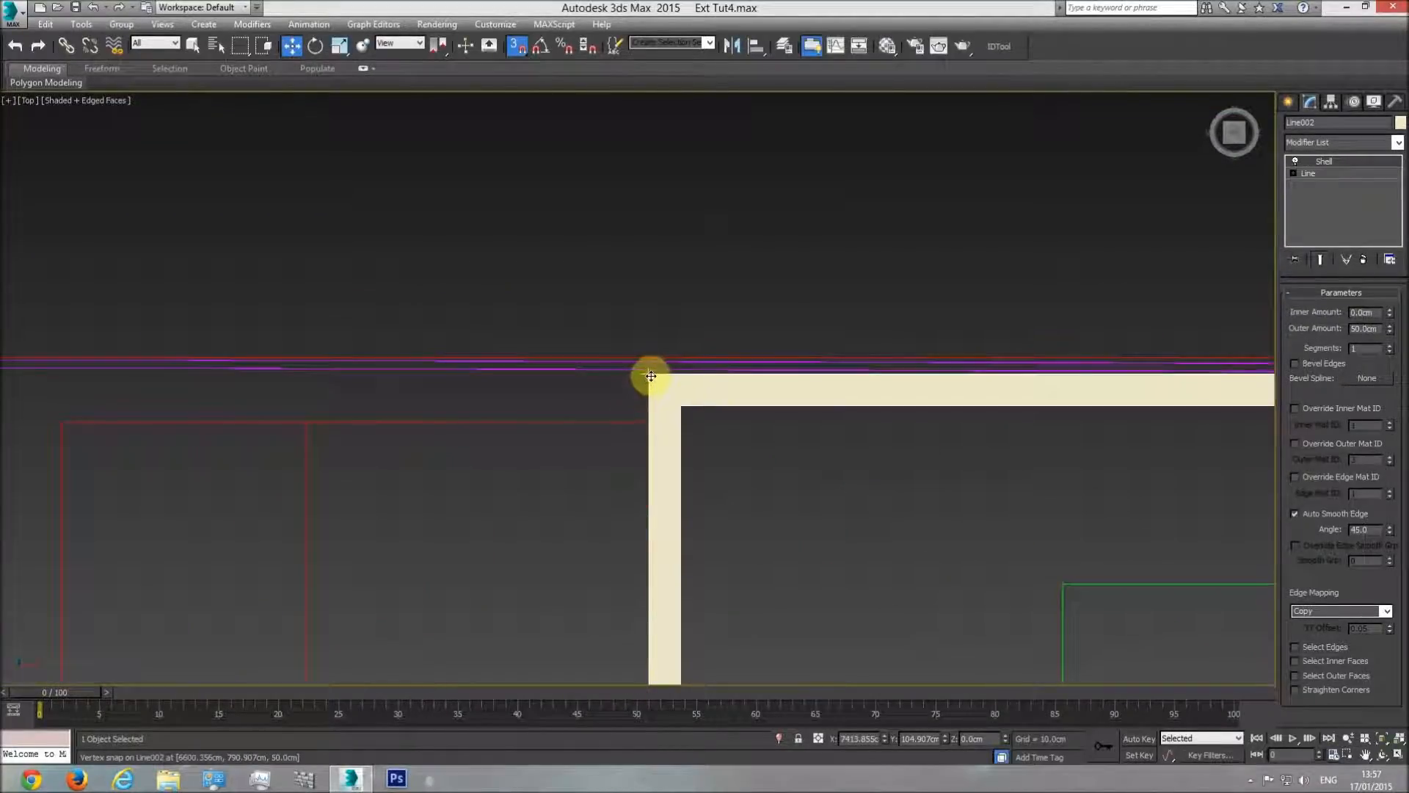
drag(651, 376, 804, 423)
middle_drag(1081, 605, 785, 419)
scroll(785, 420, down, 6)
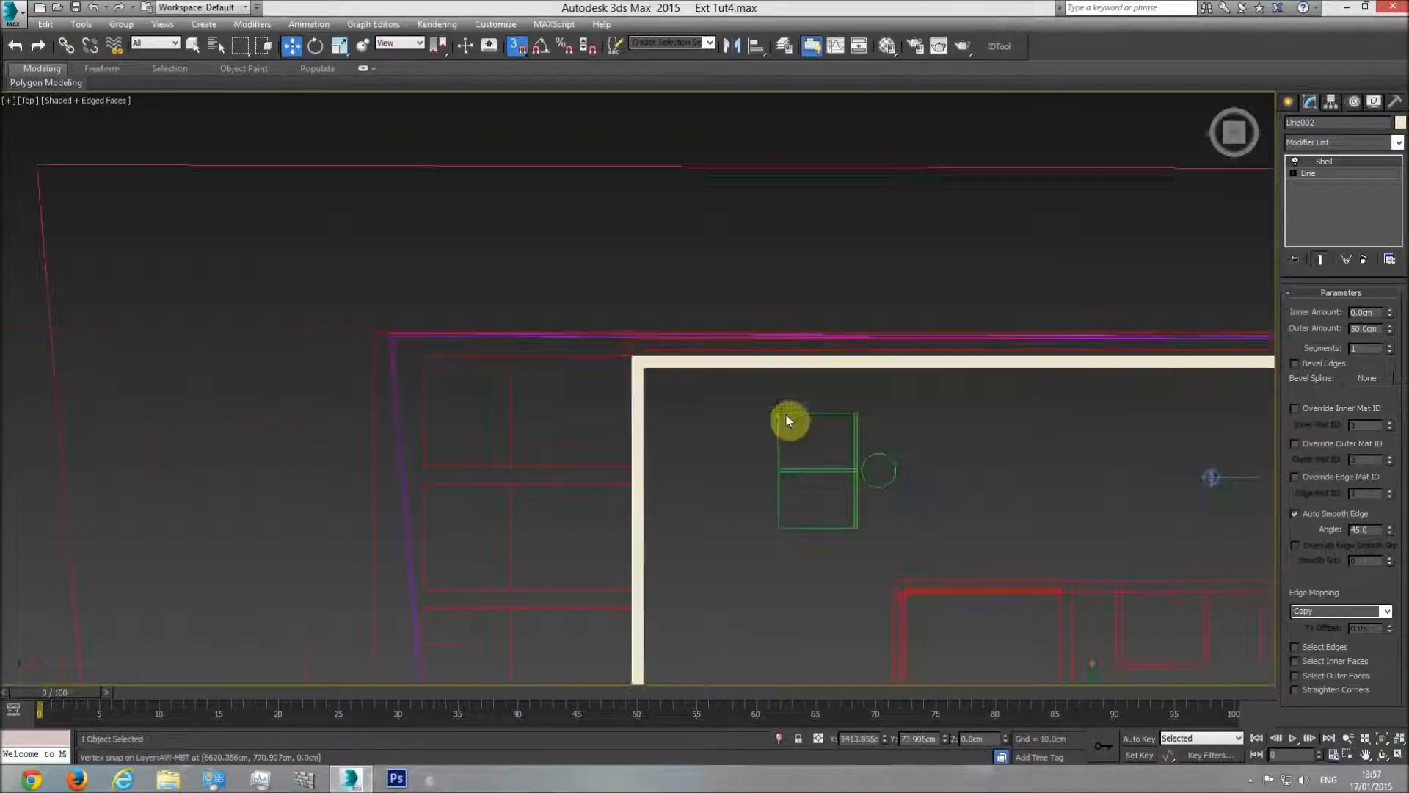
middle_drag(896, 456, 841, 354)
drag(863, 411, 1000, 265)
drag(837, 124, 907, 319)
scroll(528, 367, down, 3)
scroll(817, 330, up, 5)
scroll(829, 323, up, 4)
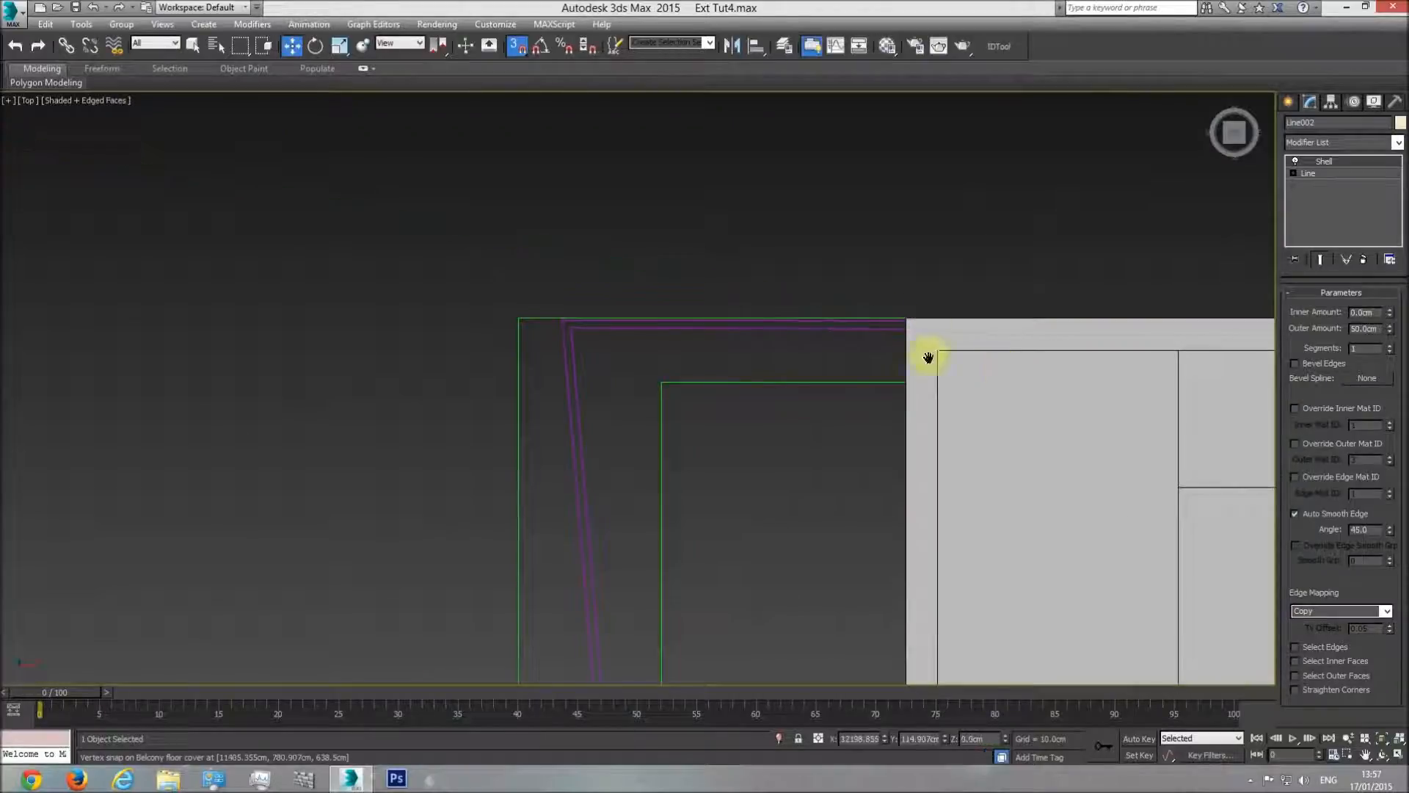
Step: In the front view, raise the roof frame and snap its underside to the top of the upper-floor walls
scroll(929, 357, down, 5)
key(f)
scroll(746, 481, down, 3)
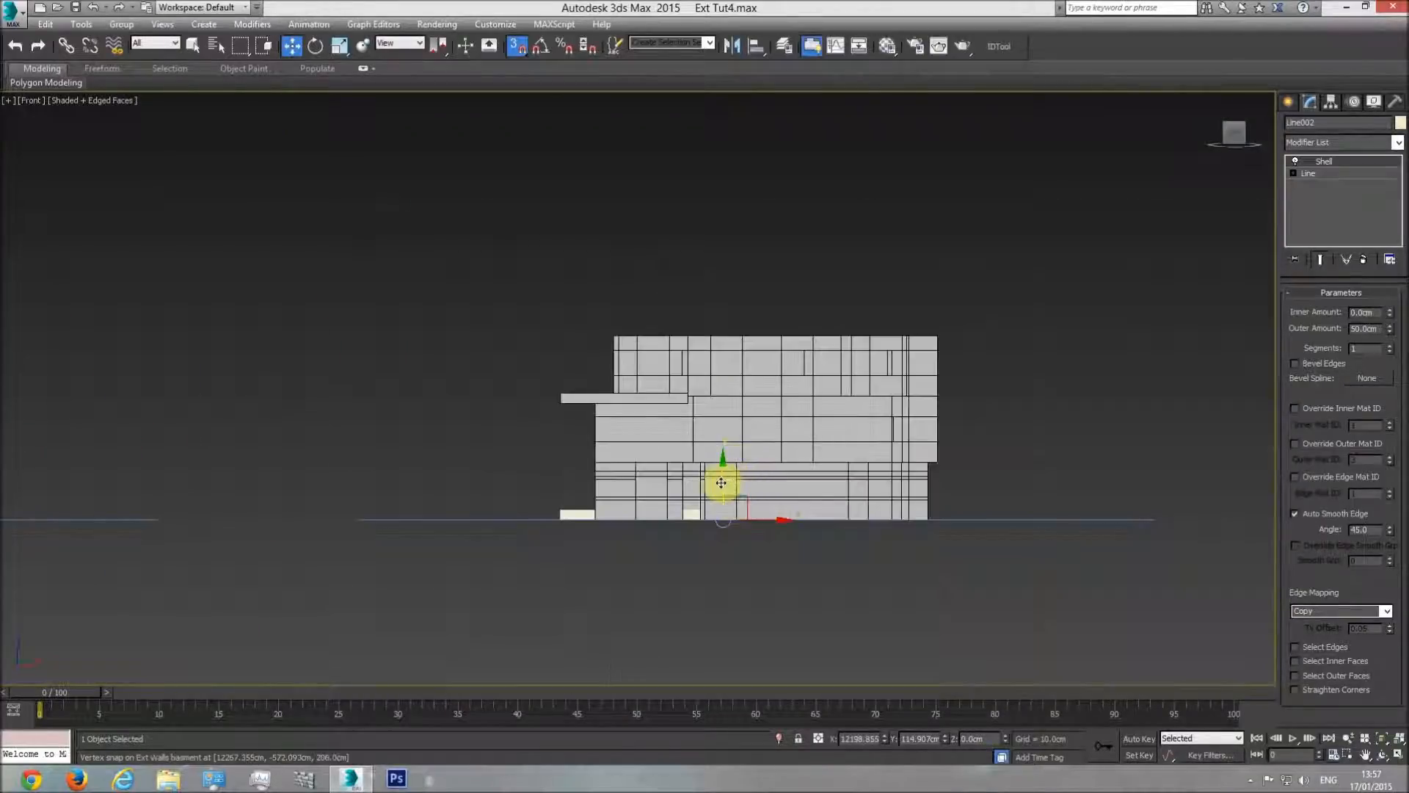
drag(725, 482, 713, 301)
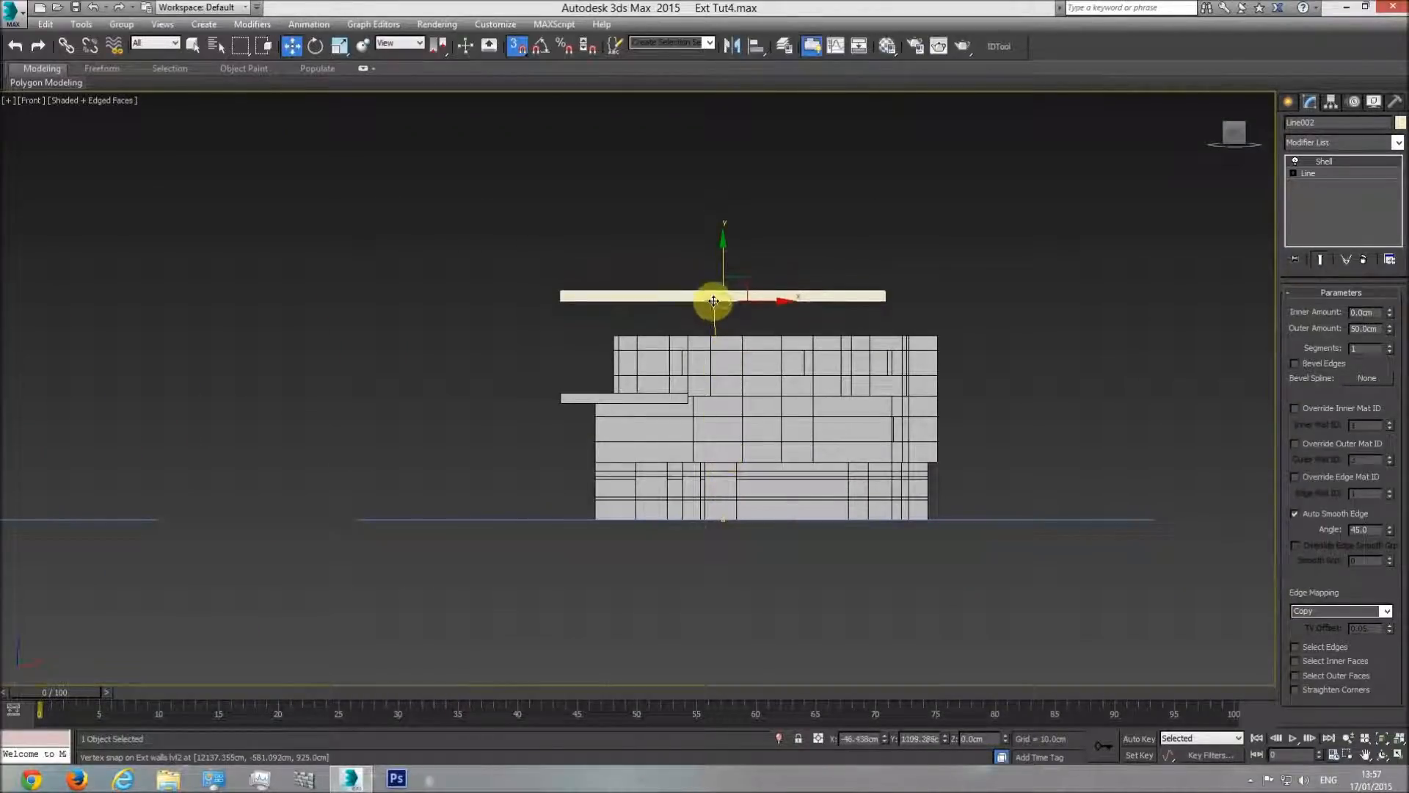
scroll(590, 297, up, 4)
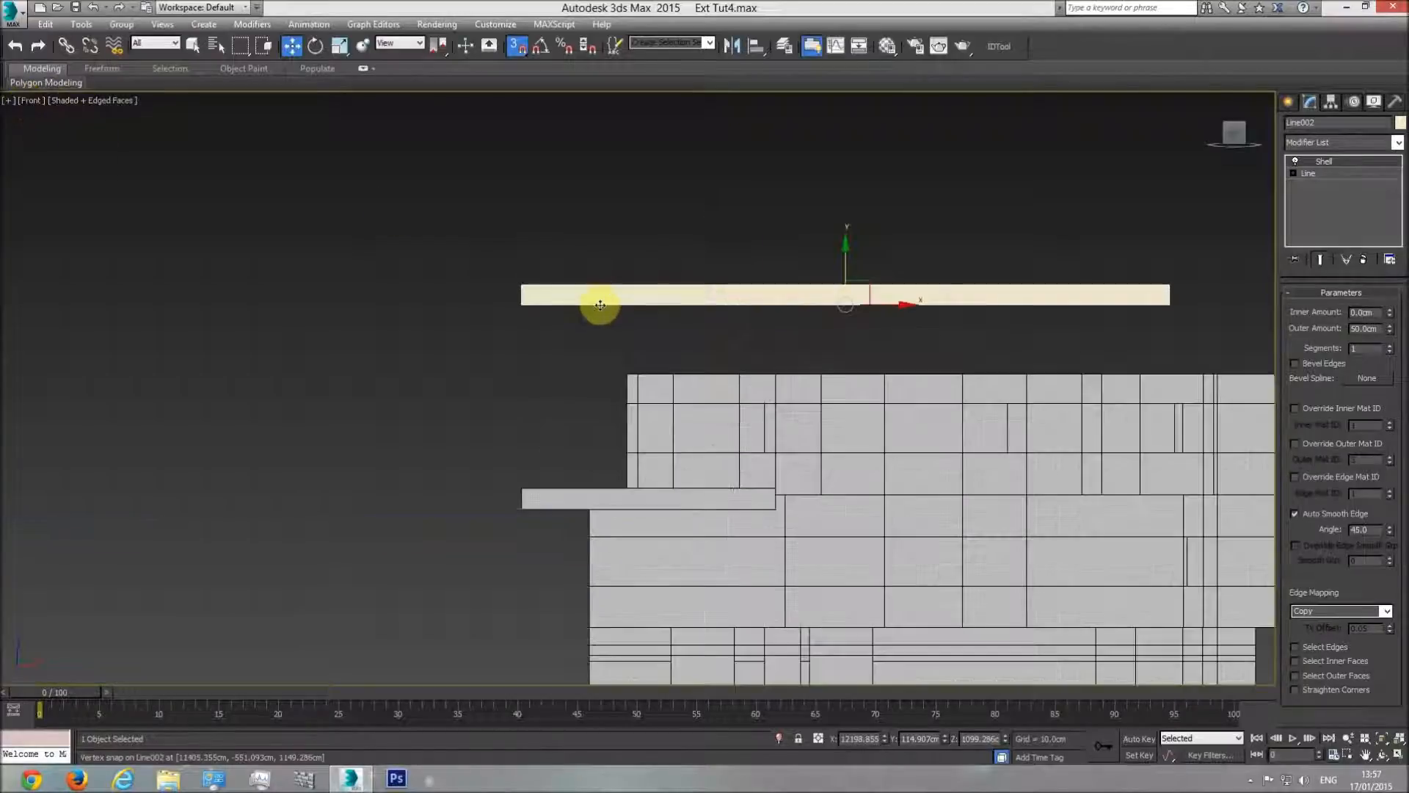
drag(521, 303, 670, 381)
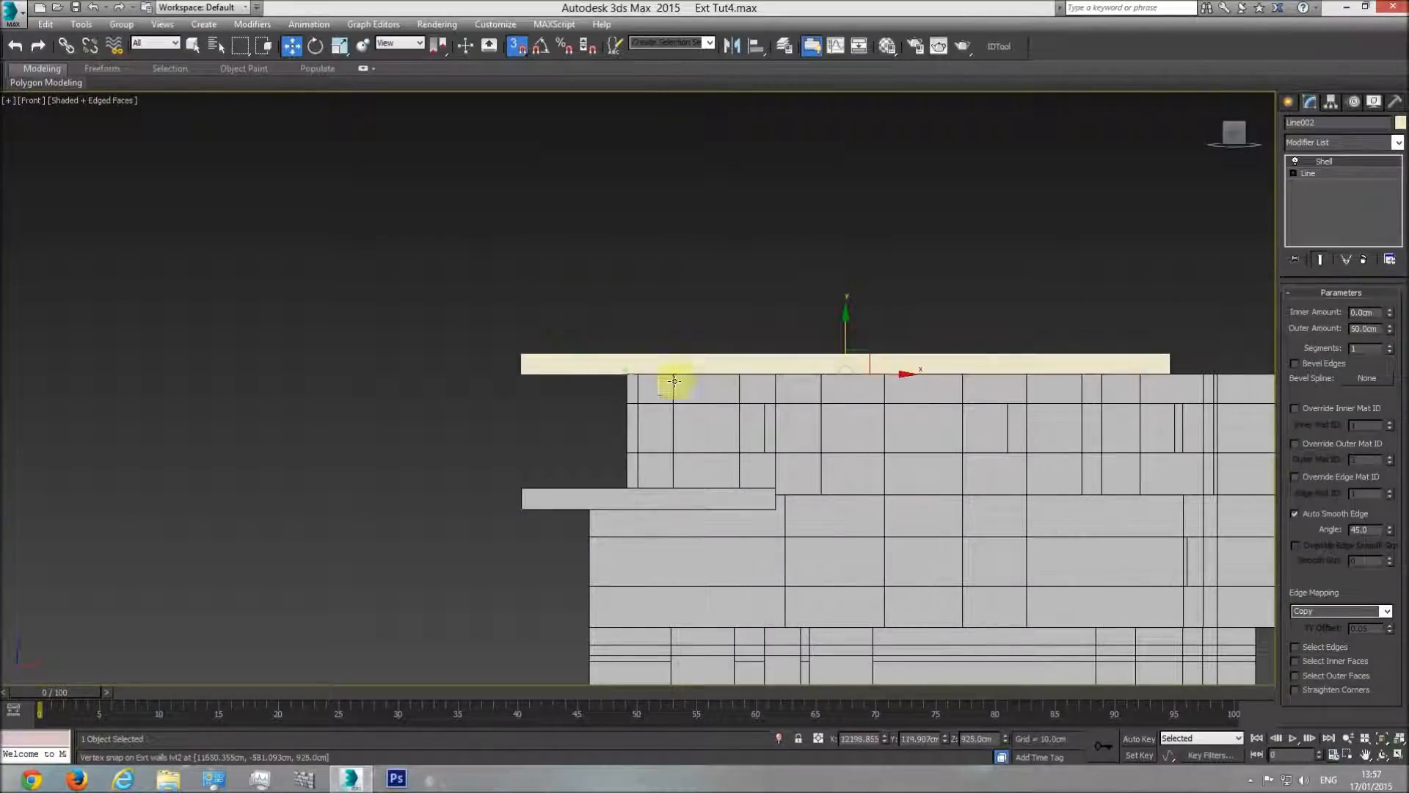
Step: Check the roof frame's alignment in the top and front views, try shifting its upper-right corner along the wall, and undo the move
key(t)
middle_drag(860, 413, 737, 404)
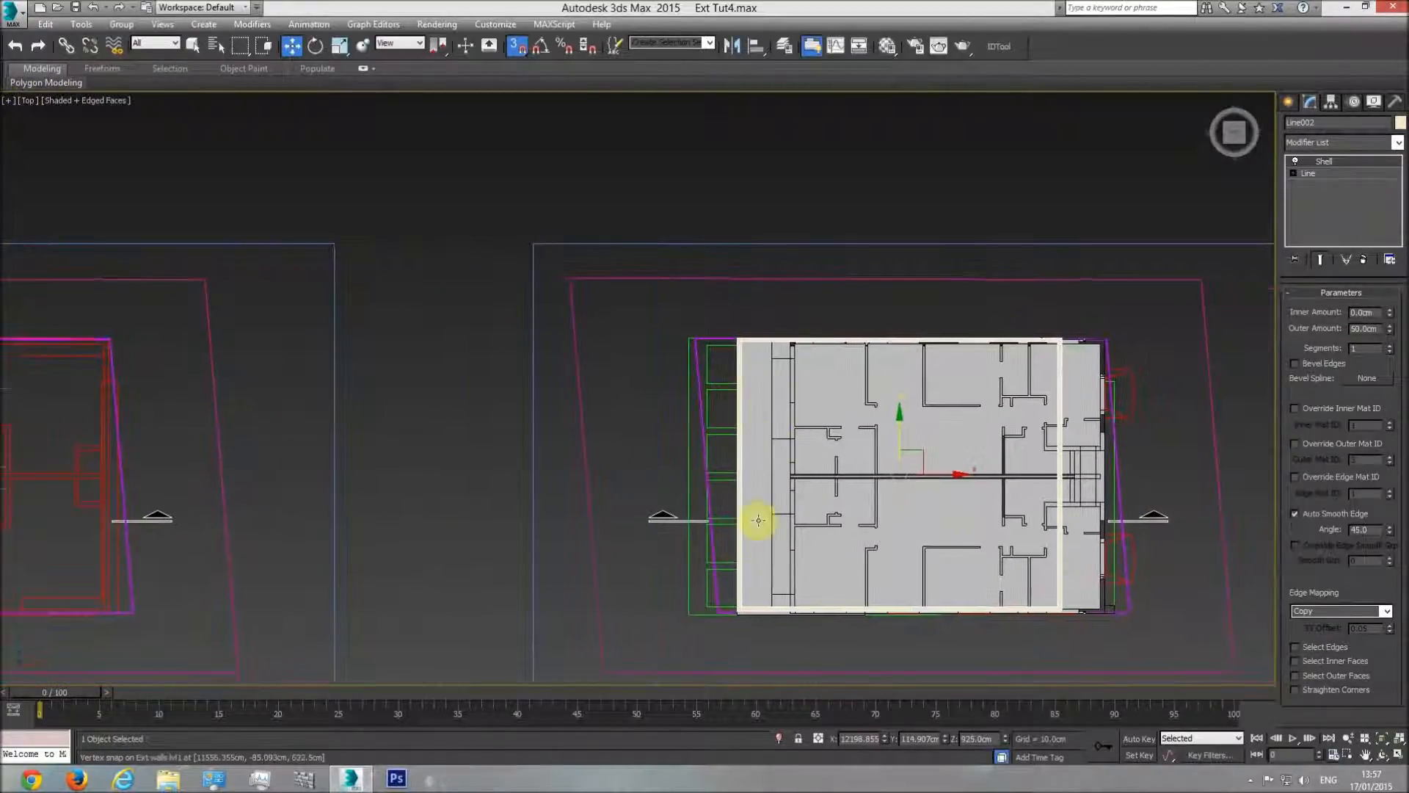
key(f)
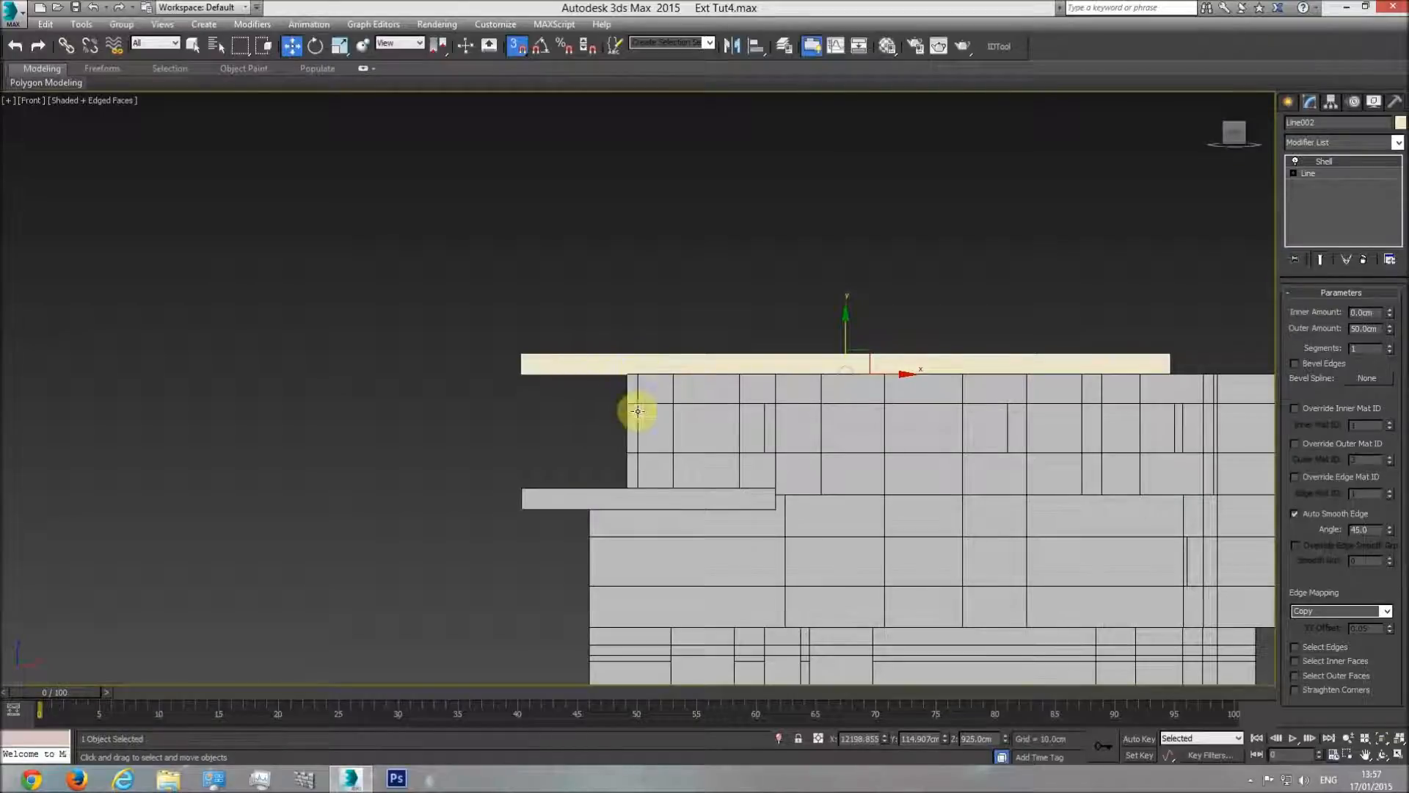
key(t)
scroll(1061, 352, up, 6)
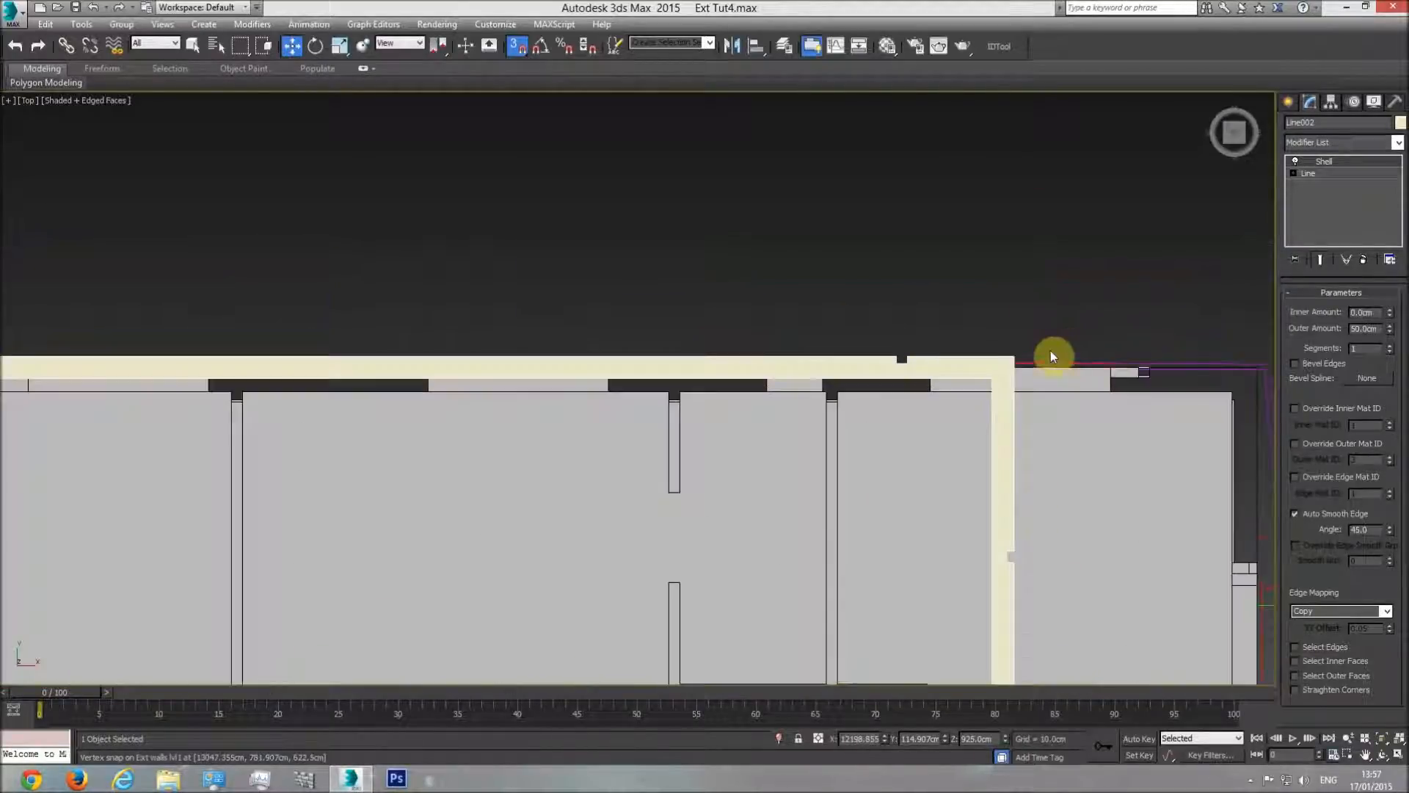
drag(979, 356, 1036, 369)
key(ctrl+z)
Step: Move the roof frame in the top view and snap its upper-right corner to the exterior walls' upper-right corner
scroll(1016, 399, down, 7)
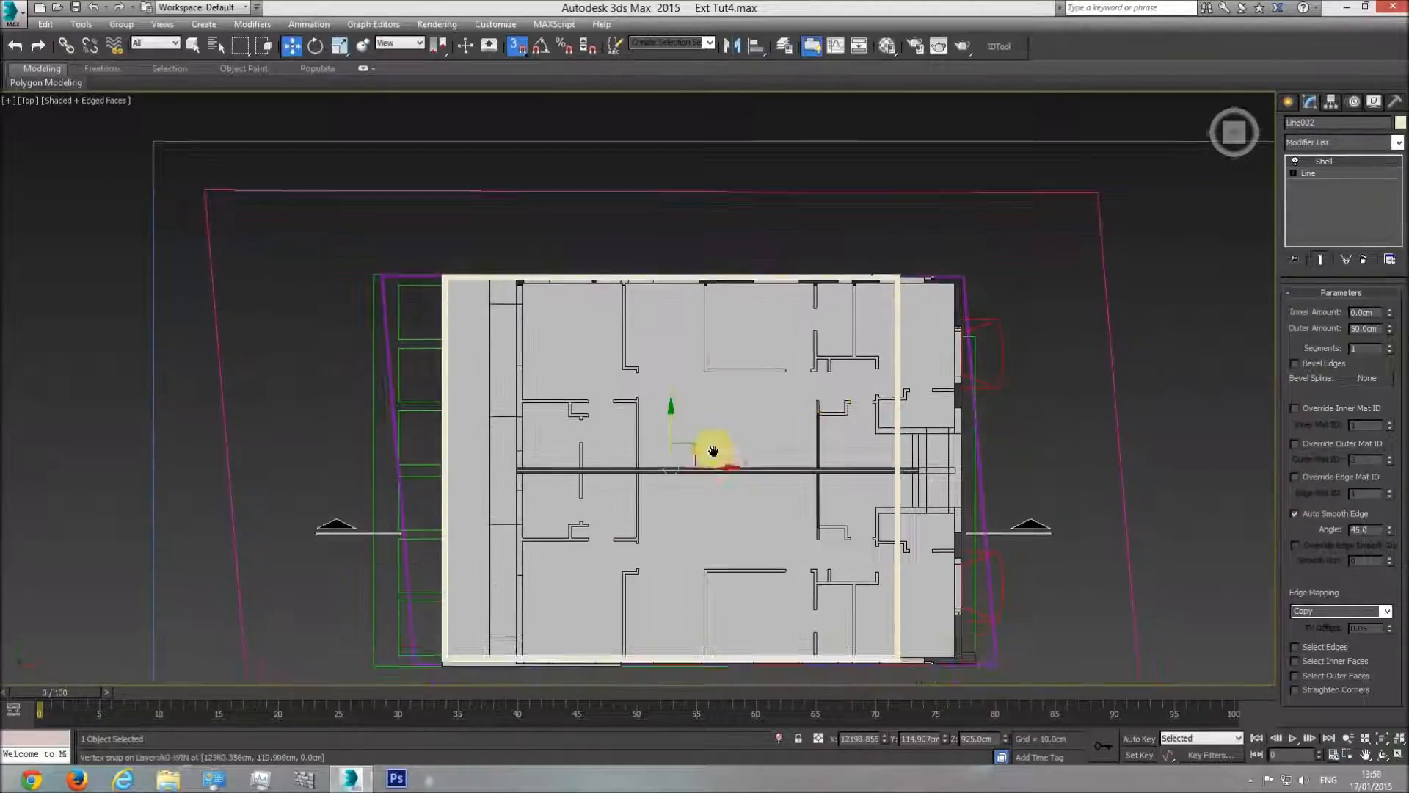
mouse_move(717, 462)
mouse_down()
mouse_move(750, 475)
mouse_move(719, 477)
mouse_up()
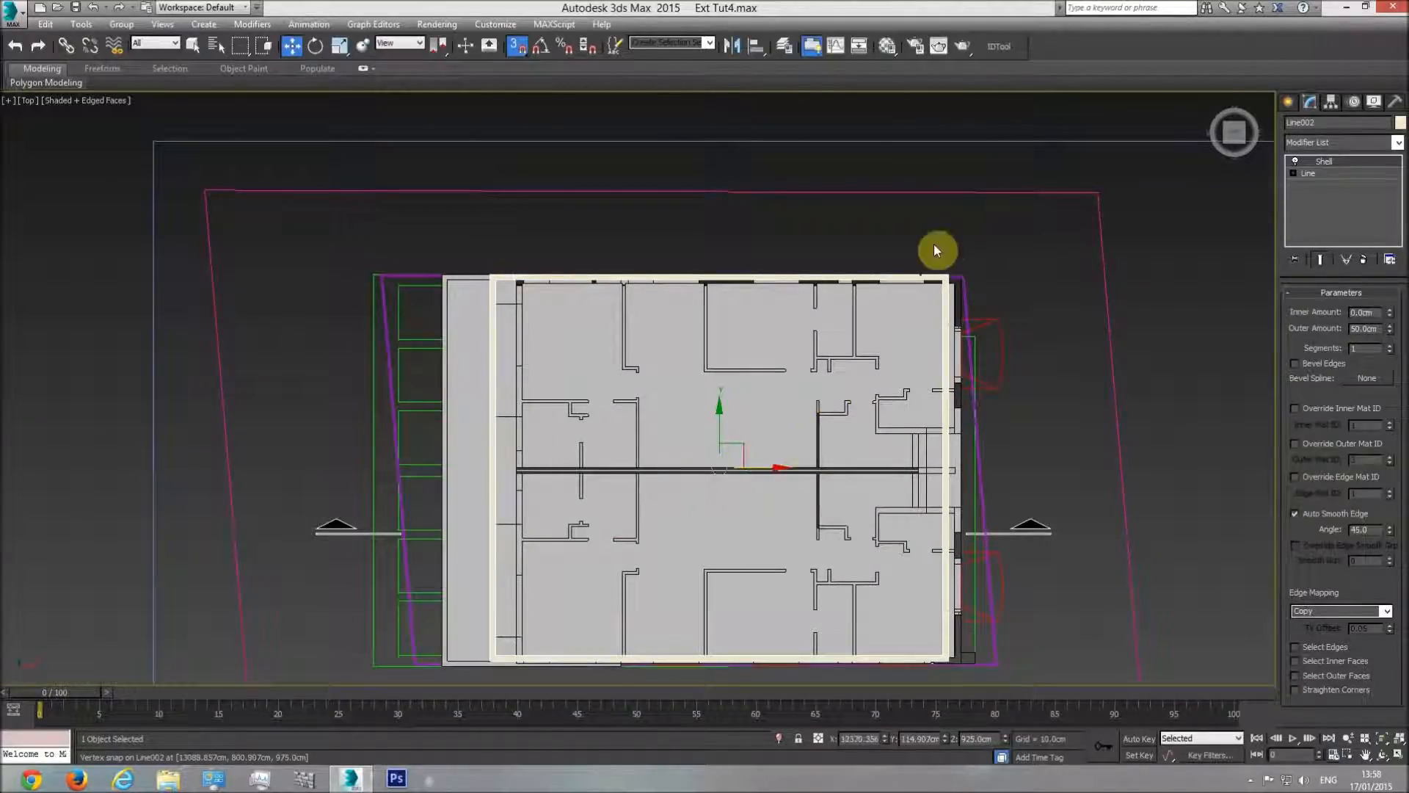
scroll(956, 237, up, 7)
drag(896, 466, 960, 472)
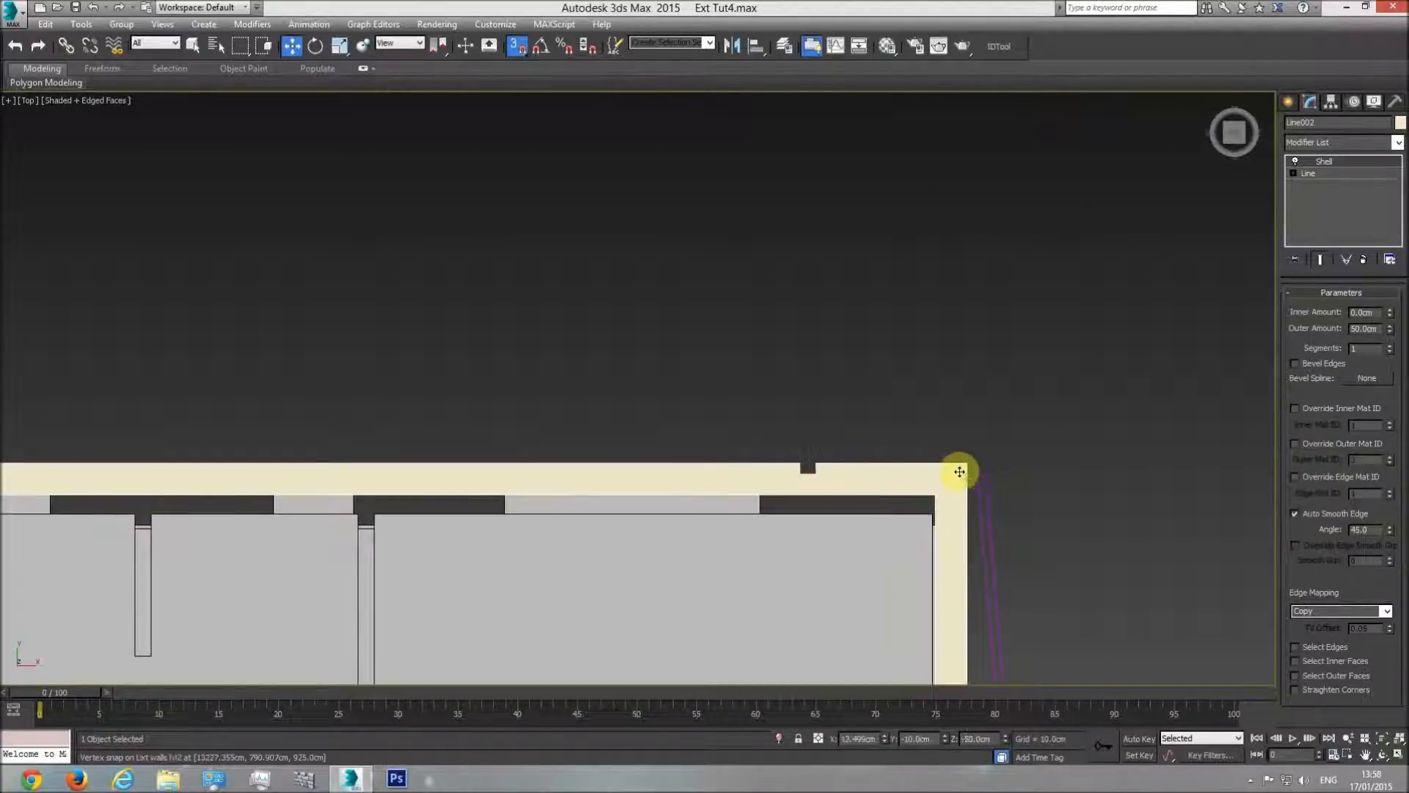
scroll(963, 511, down, 7)
drag(585, 541, 472, 494)
scroll(711, 320, up, 6)
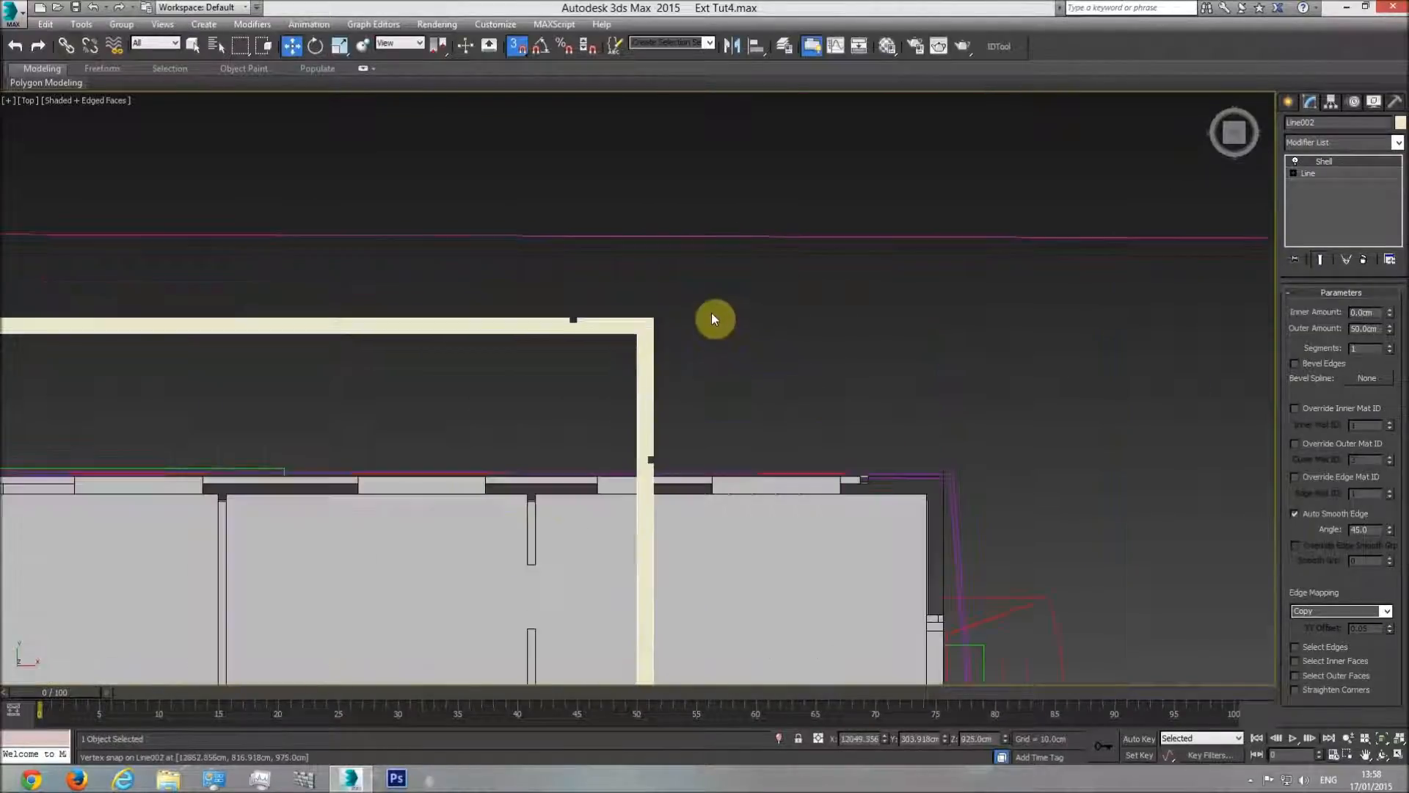
drag(651, 318, 937, 475)
scroll(976, 261, down, 8)
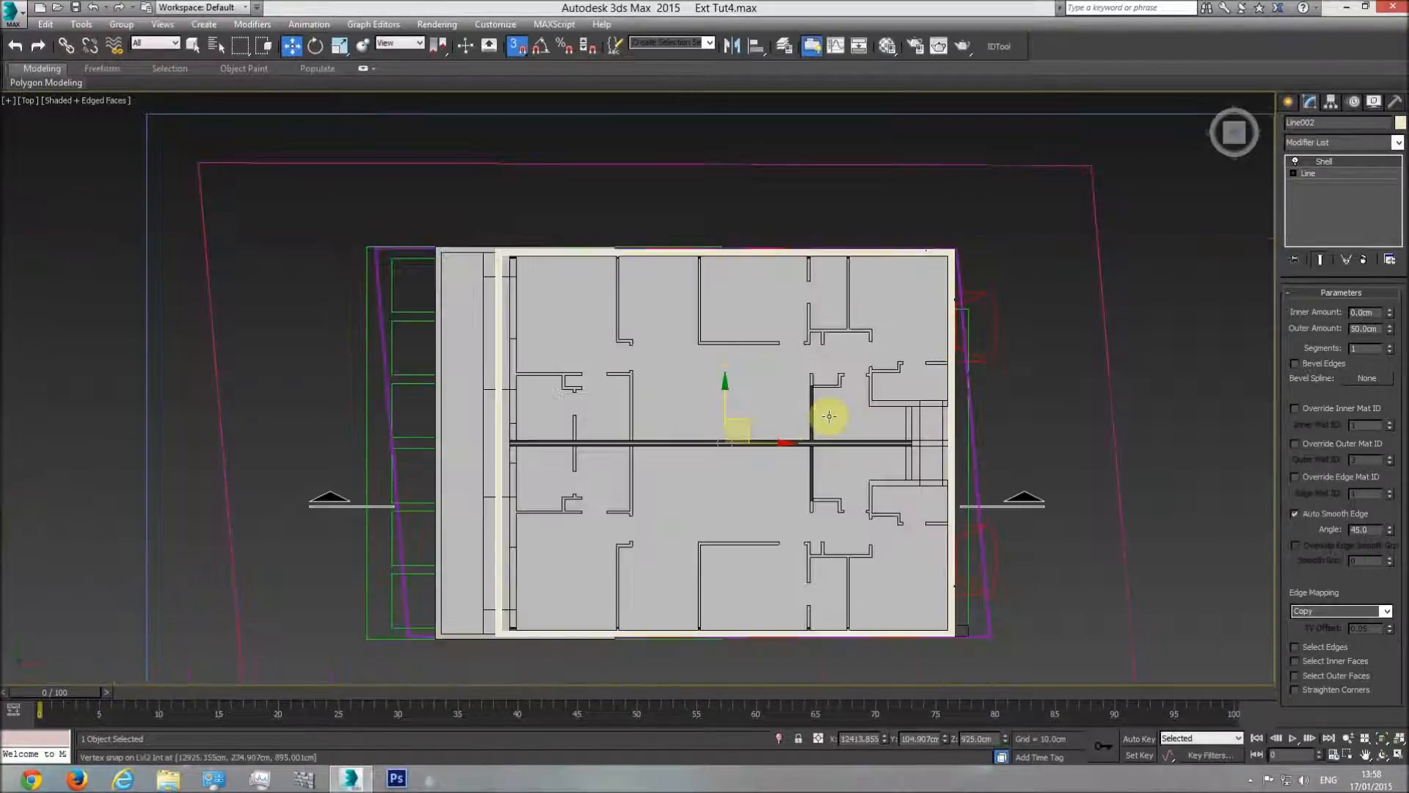
Step: Examine the roof frame from all sides in the perspective view, checking its corners and overhang against the exterior walls
middle_drag(579, 417, 582, 400)
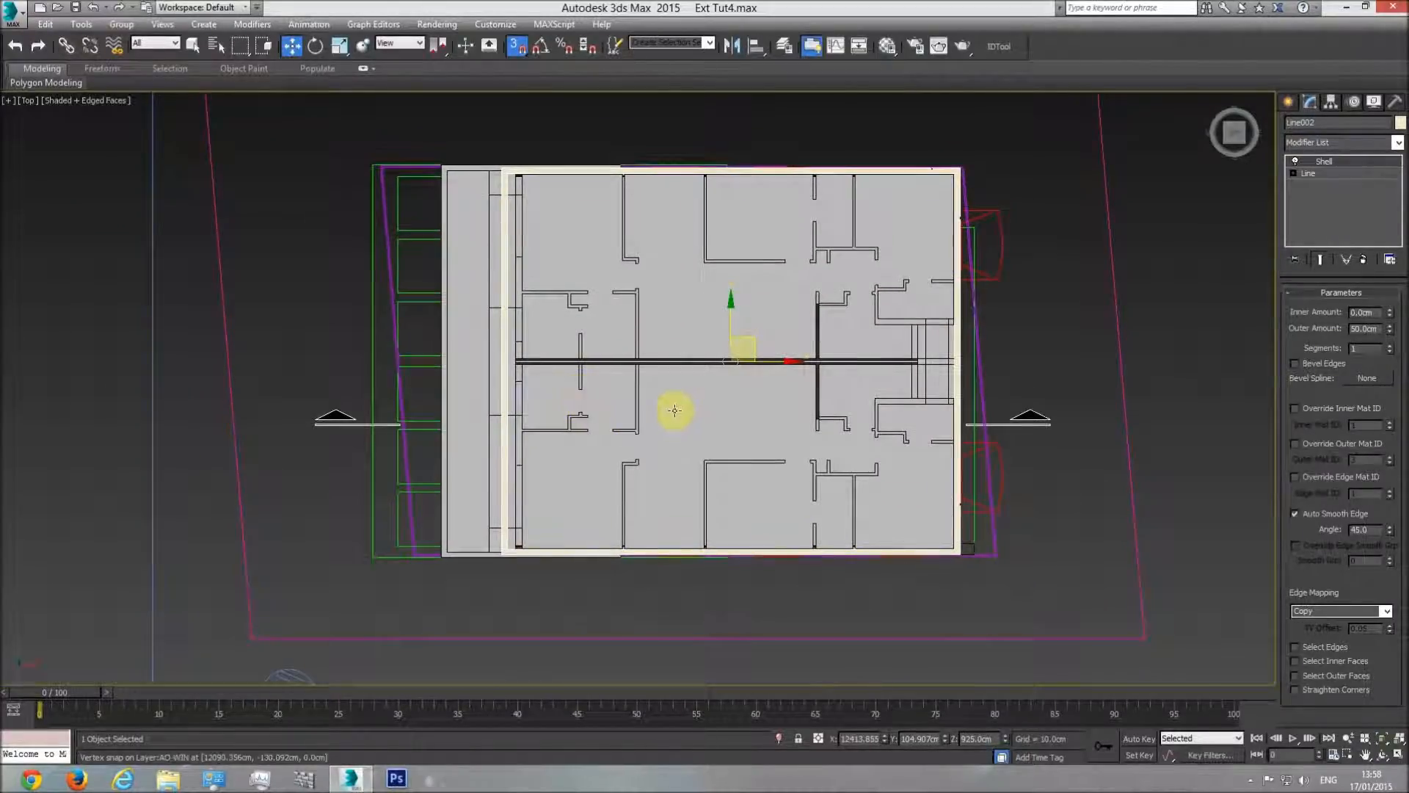
key(p)
click(1380, 756)
drag(654, 418, 743, 488)
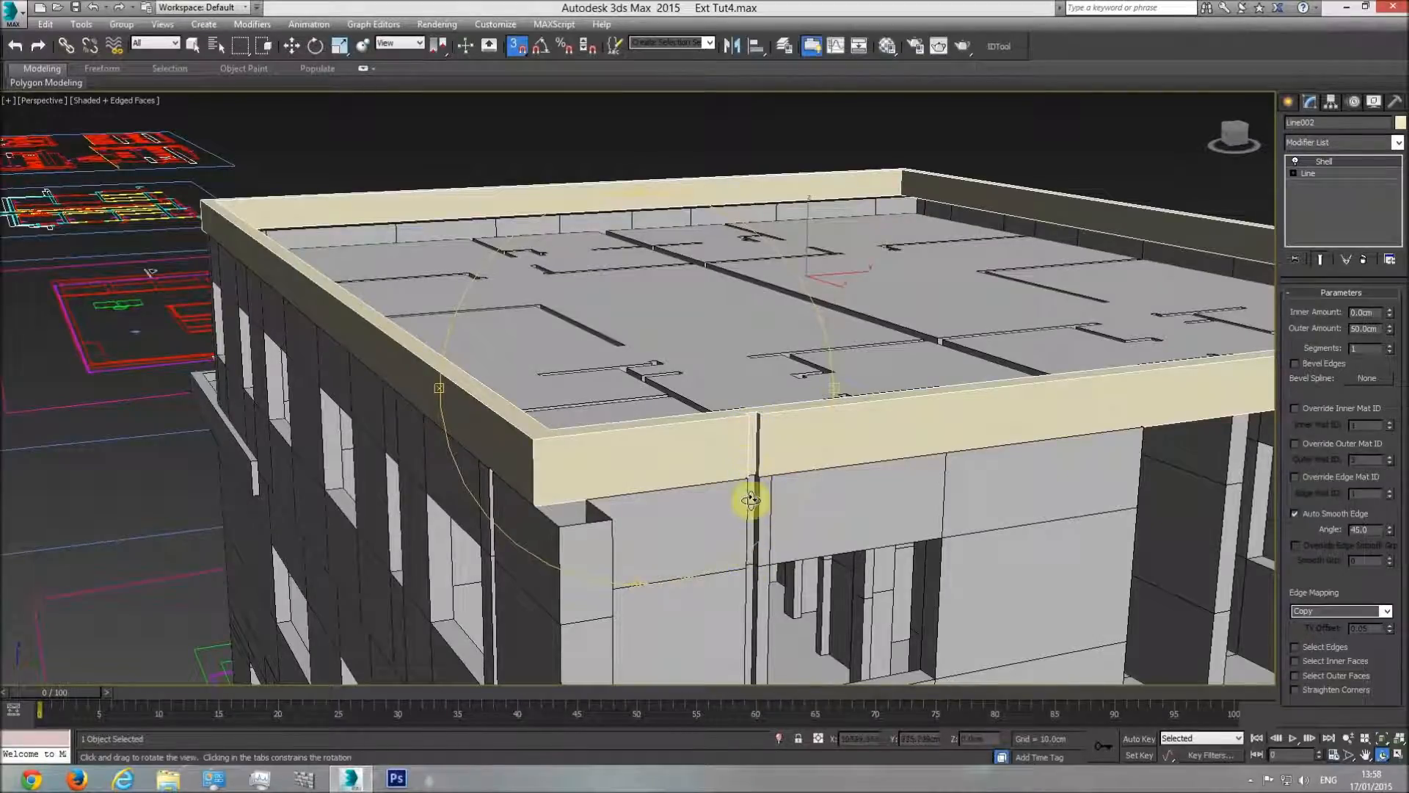
drag(747, 549, 685, 477)
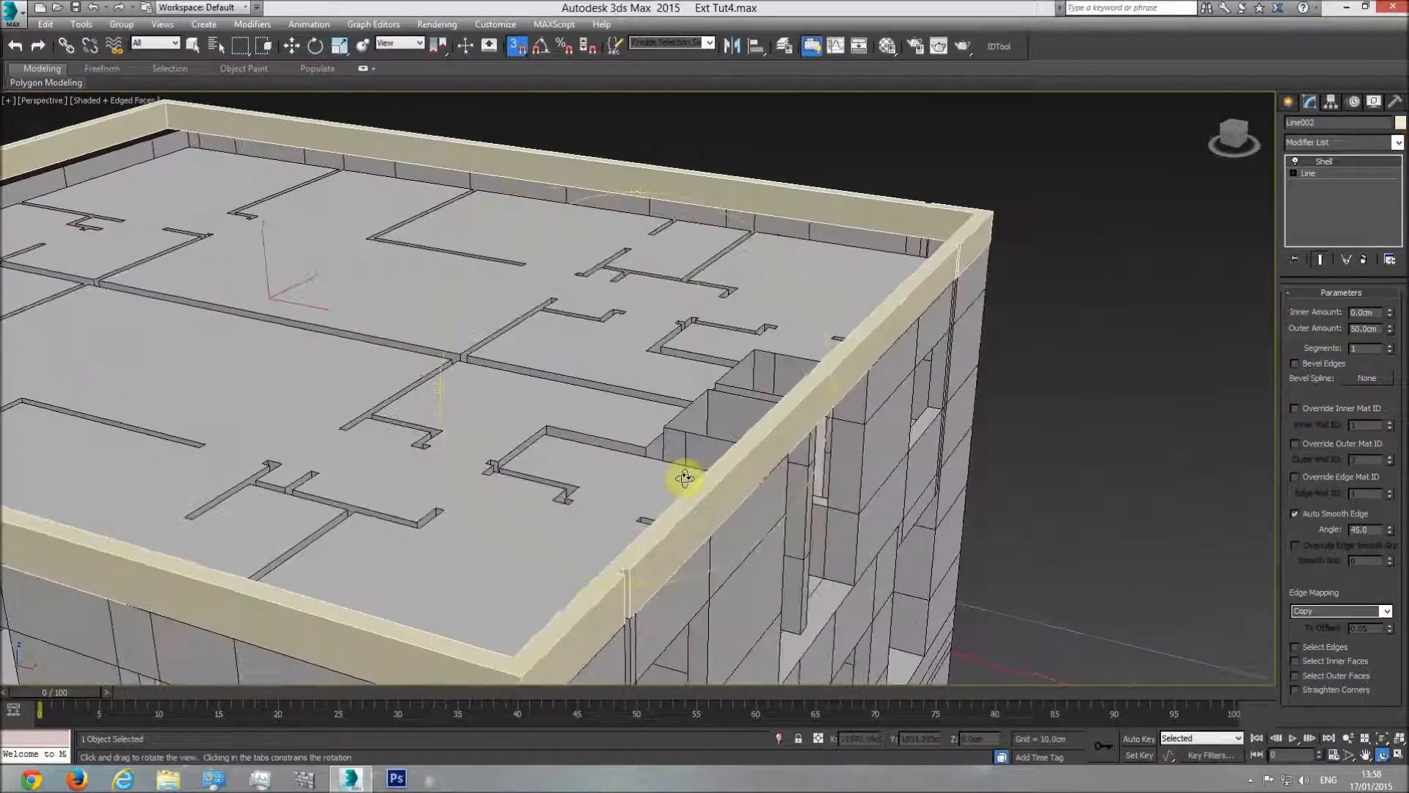
drag(949, 276, 343, 402)
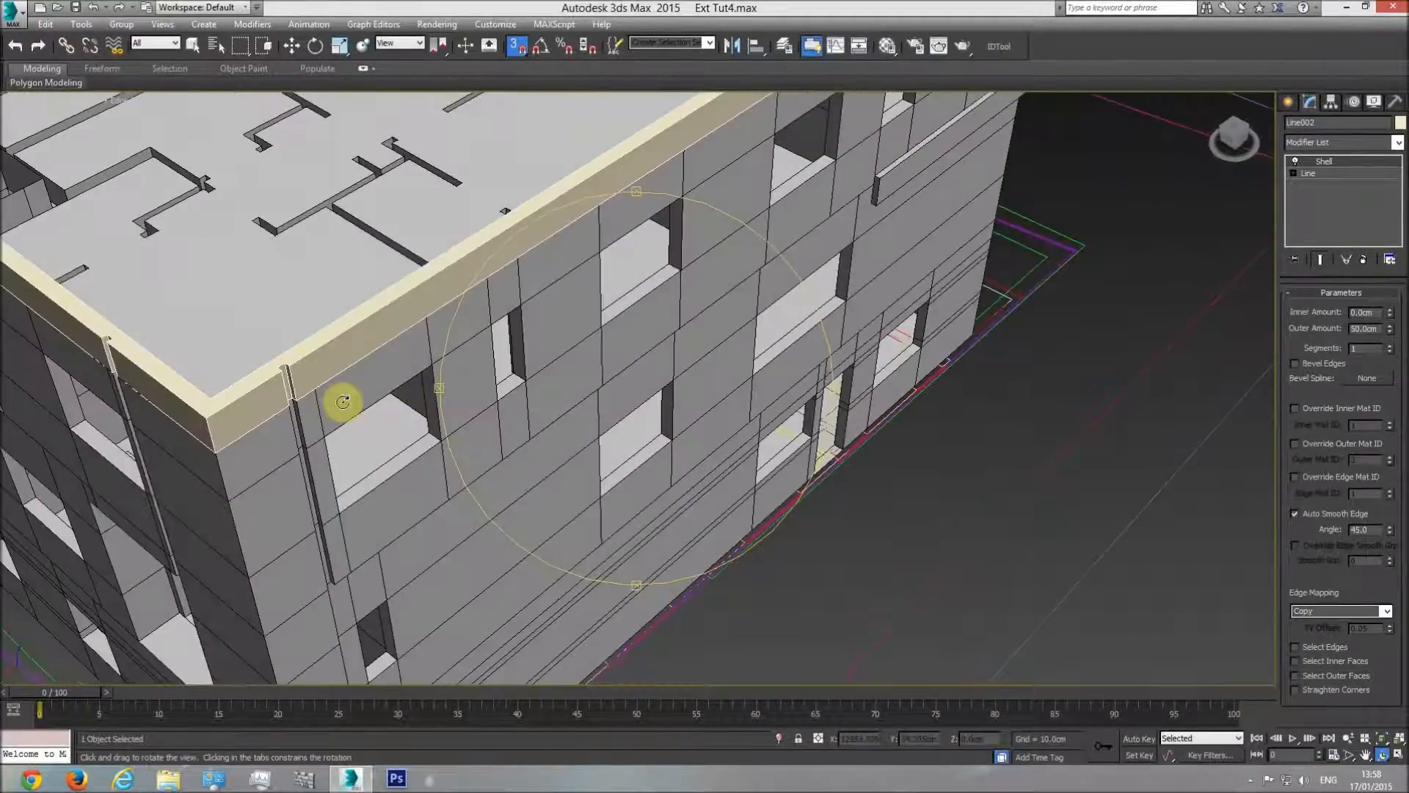
drag(480, 465, 440, 440)
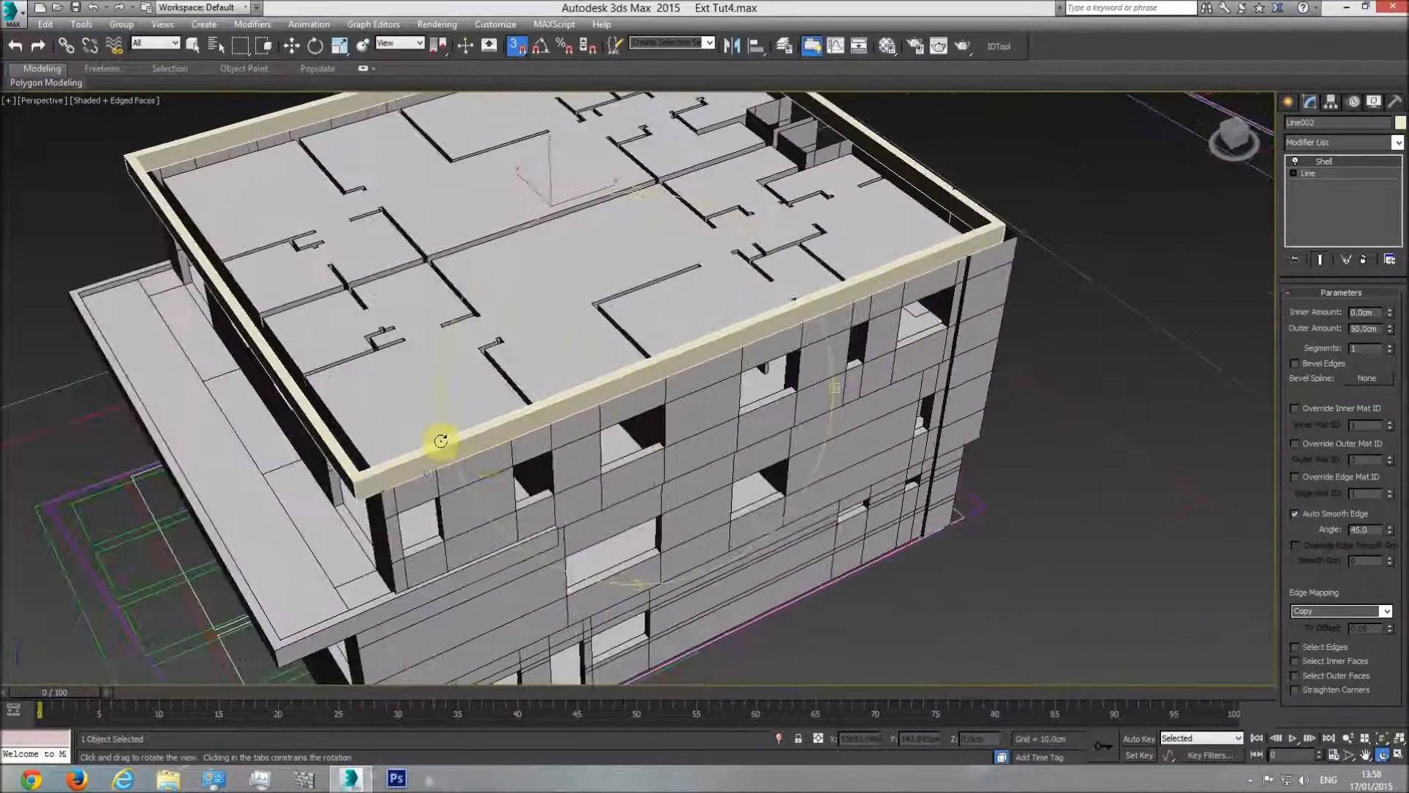
drag(559, 555, 543, 163)
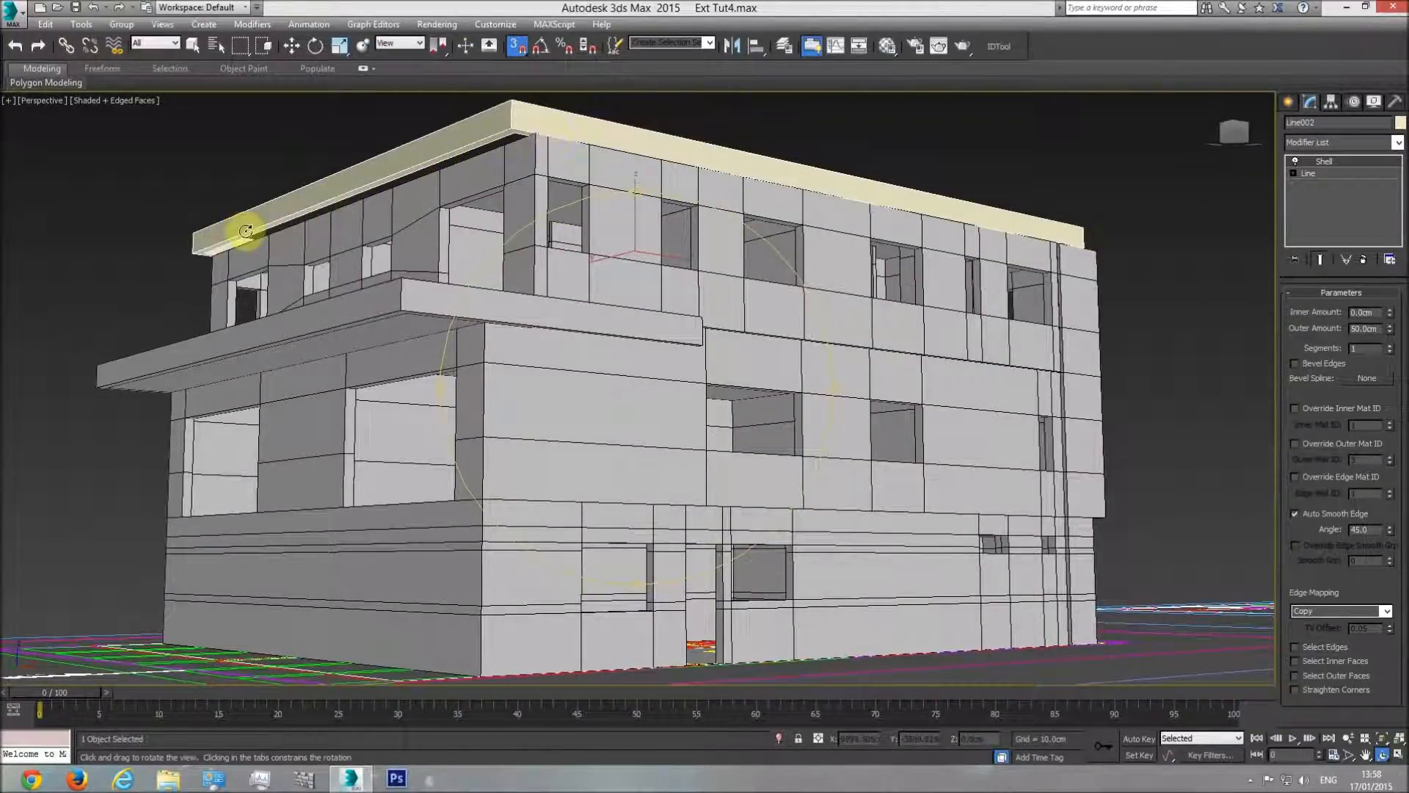
drag(555, 297, 714, 393)
Step: Return to the top view and examine the roofline and roof-edge details in the elevation drawings
key(t)
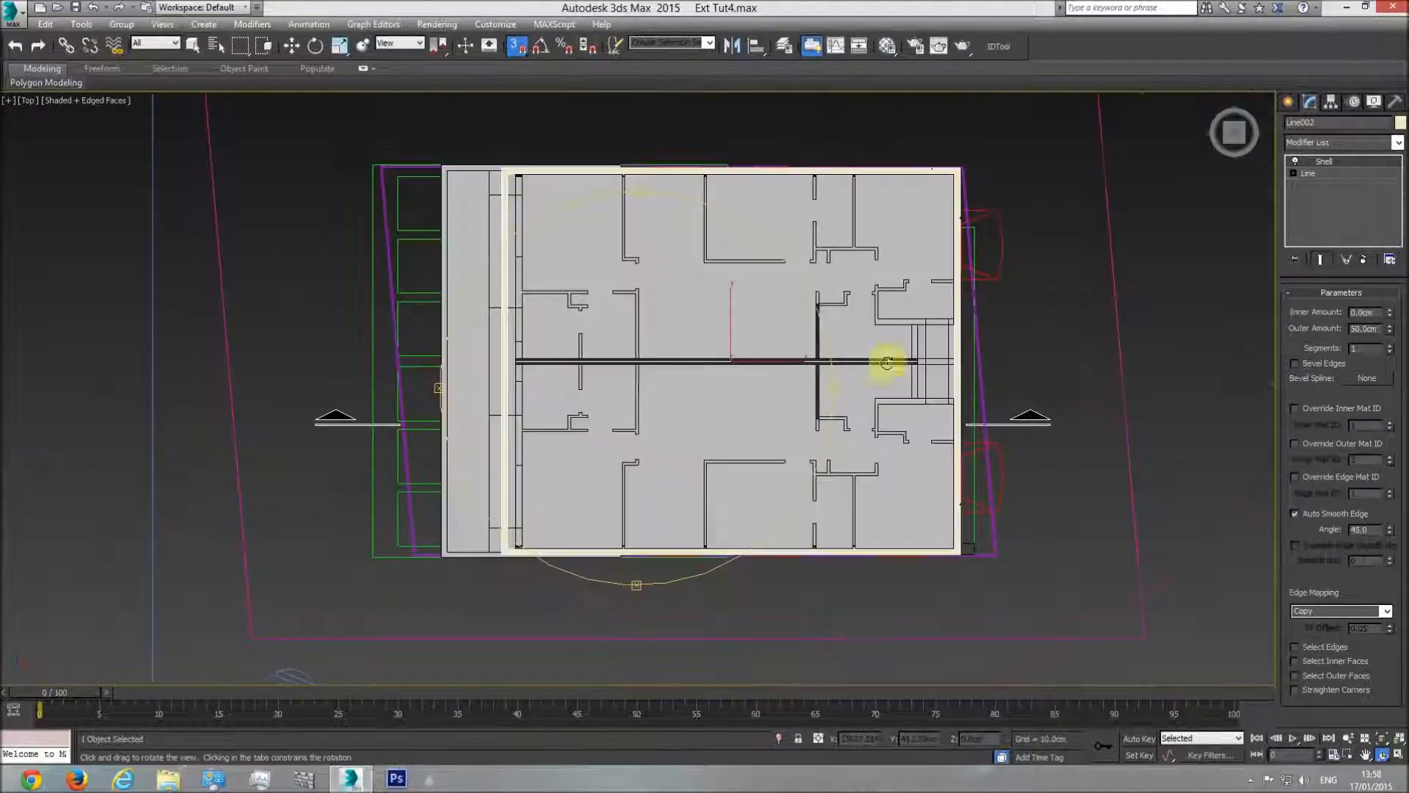
scroll(582, 378, down, 5)
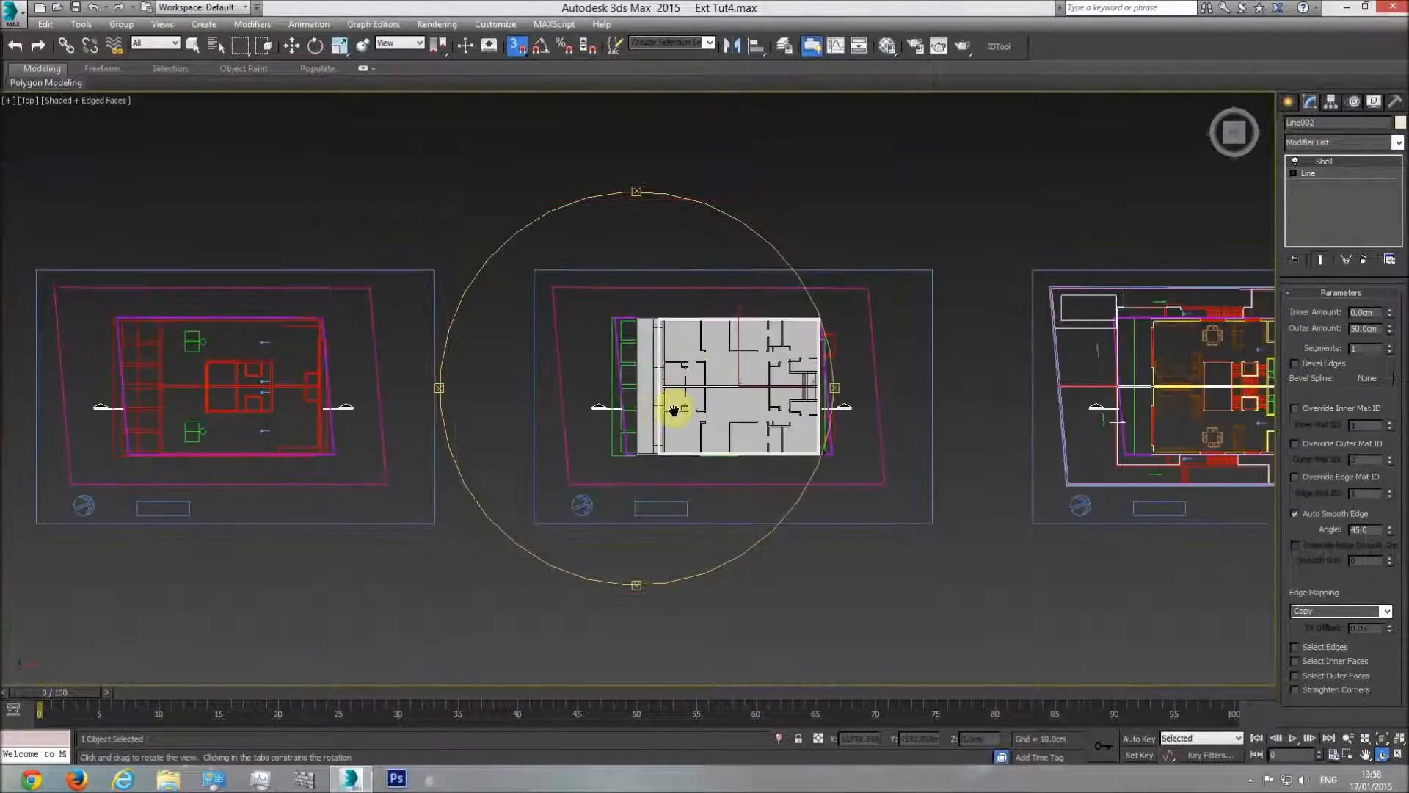
scroll(673, 410, up, 4)
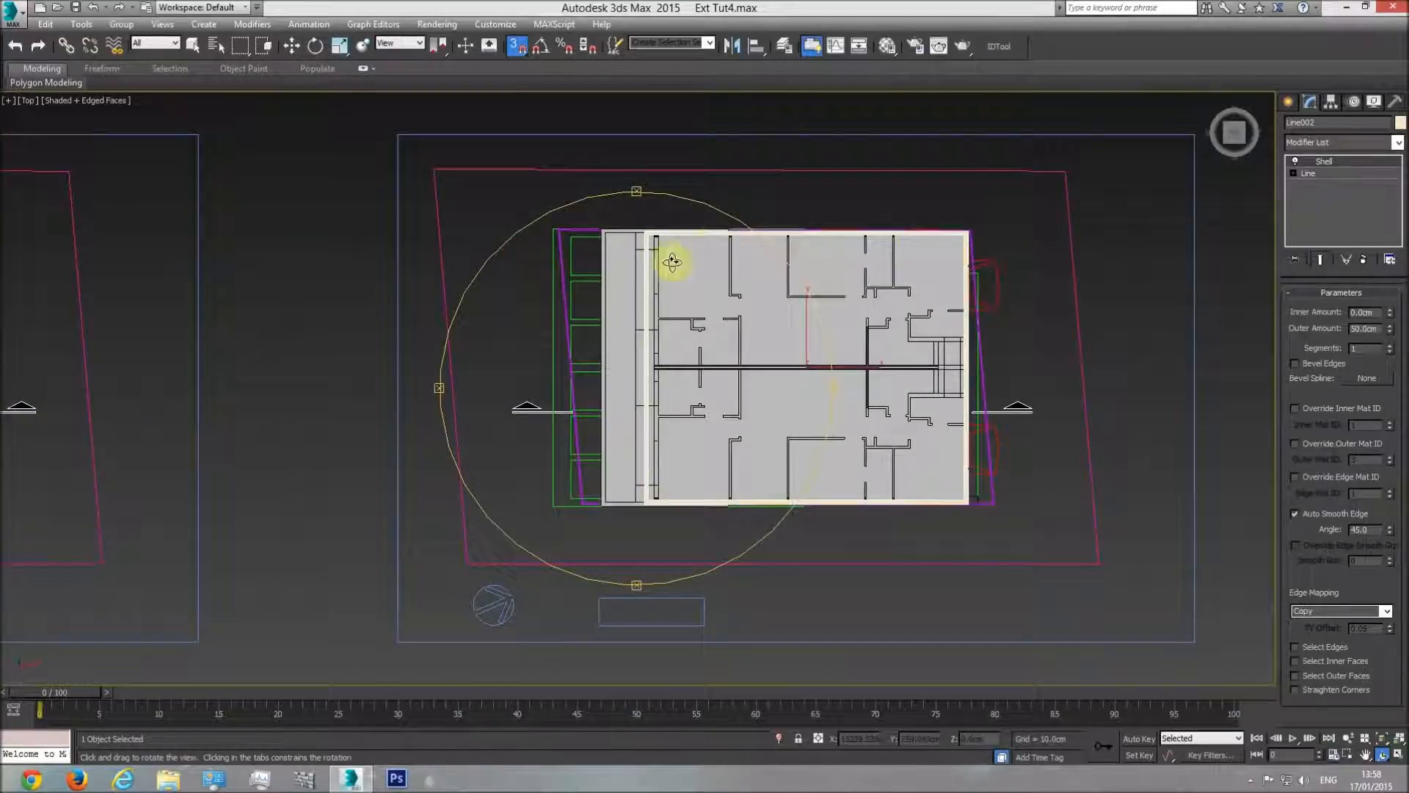
scroll(811, 434, down, 8)
scroll(629, 434, up, 8)
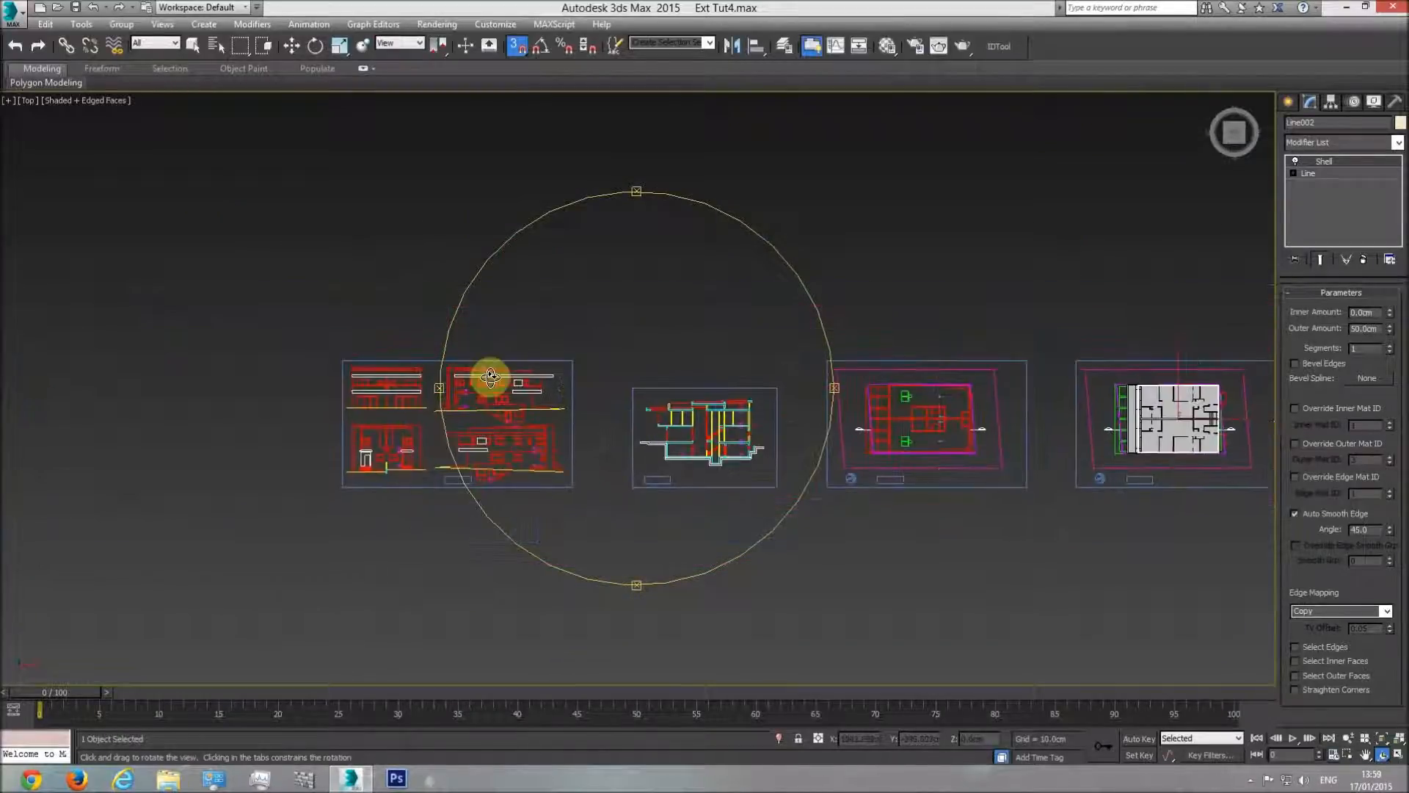
scroll(563, 424, up, 6)
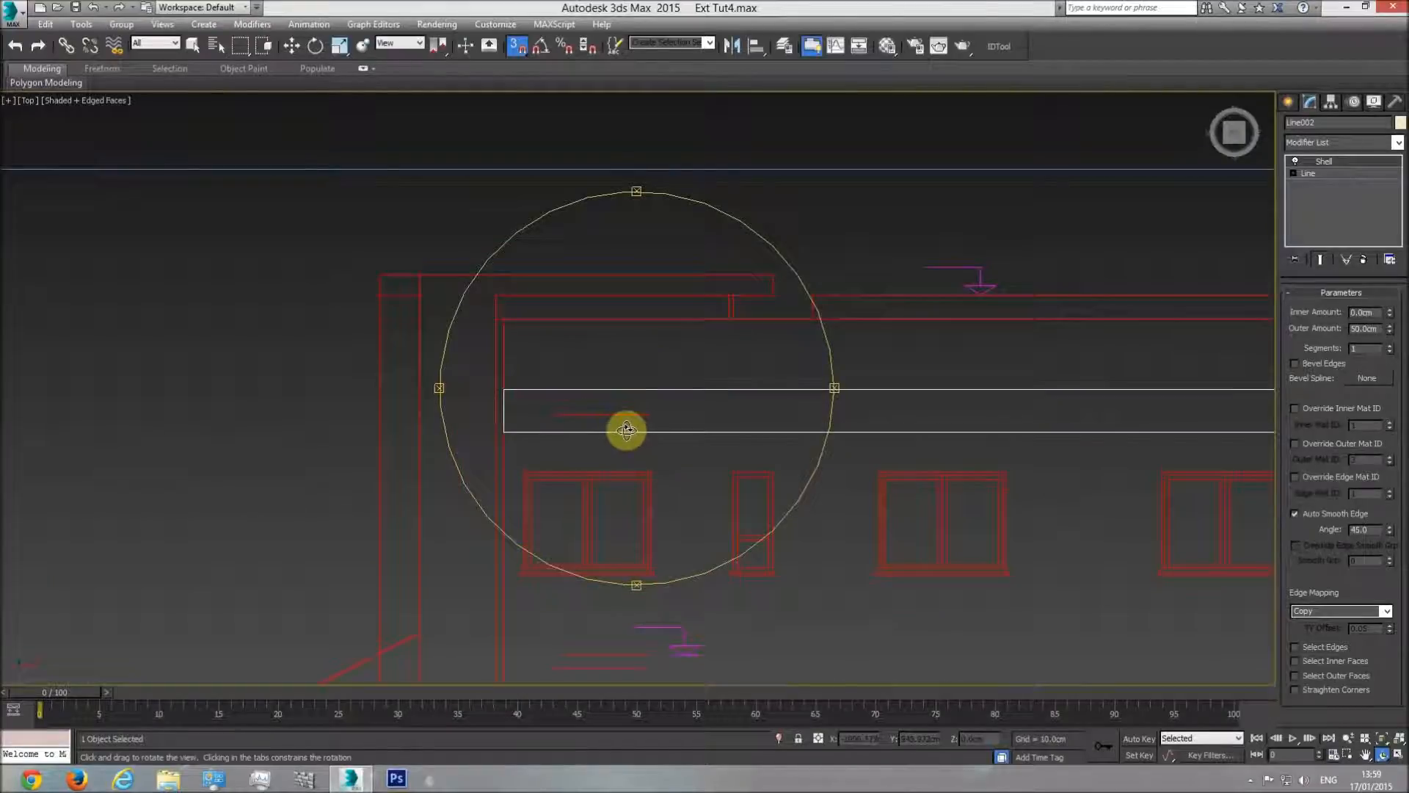
scroll(528, 433, down, 4)
middle_drag(678, 424, 711, 422)
scroll(594, 405, up, 2)
scroll(658, 421, up, 2)
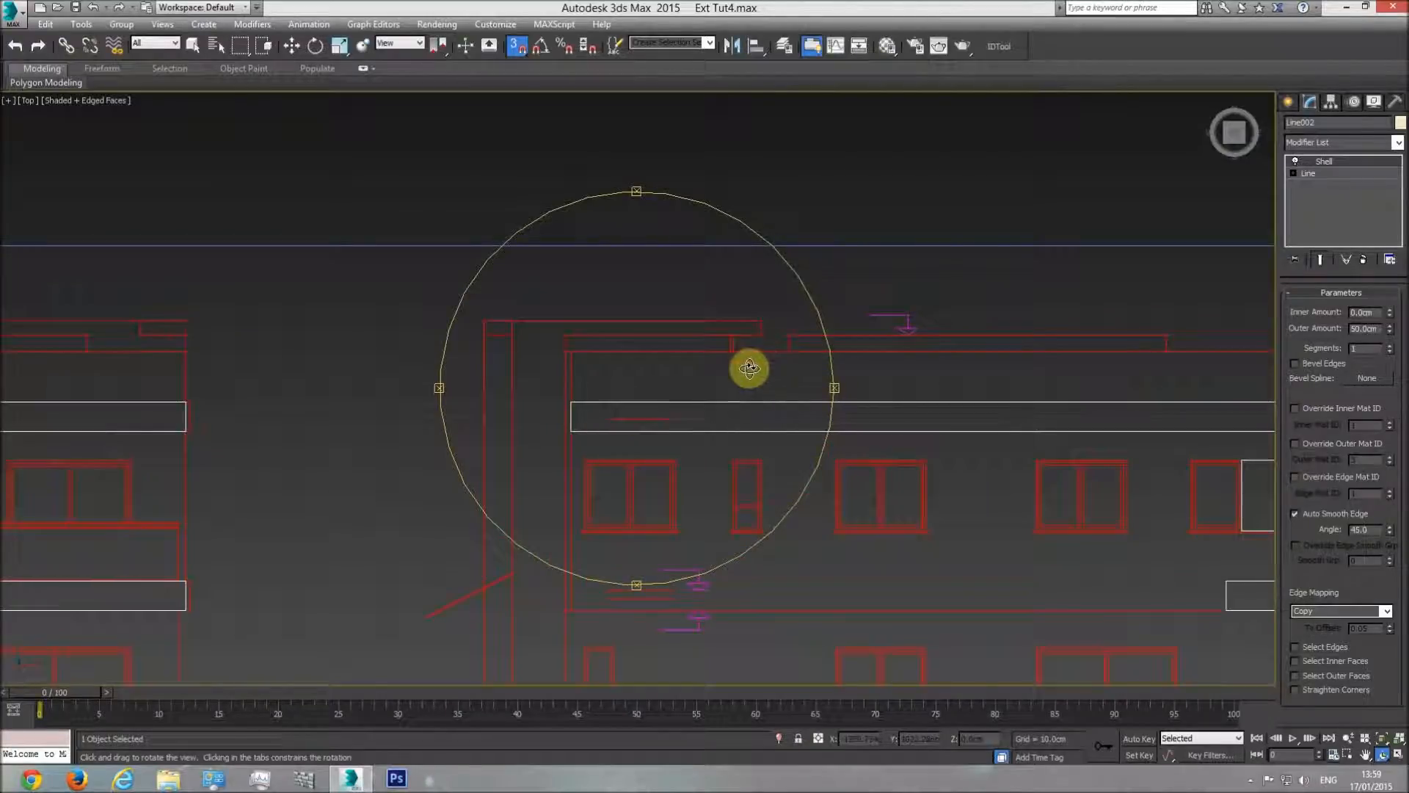
Step: Measure the height from the upper floor line to the roofline in the elevation with a temporary box, and delete the box
click(1289, 102)
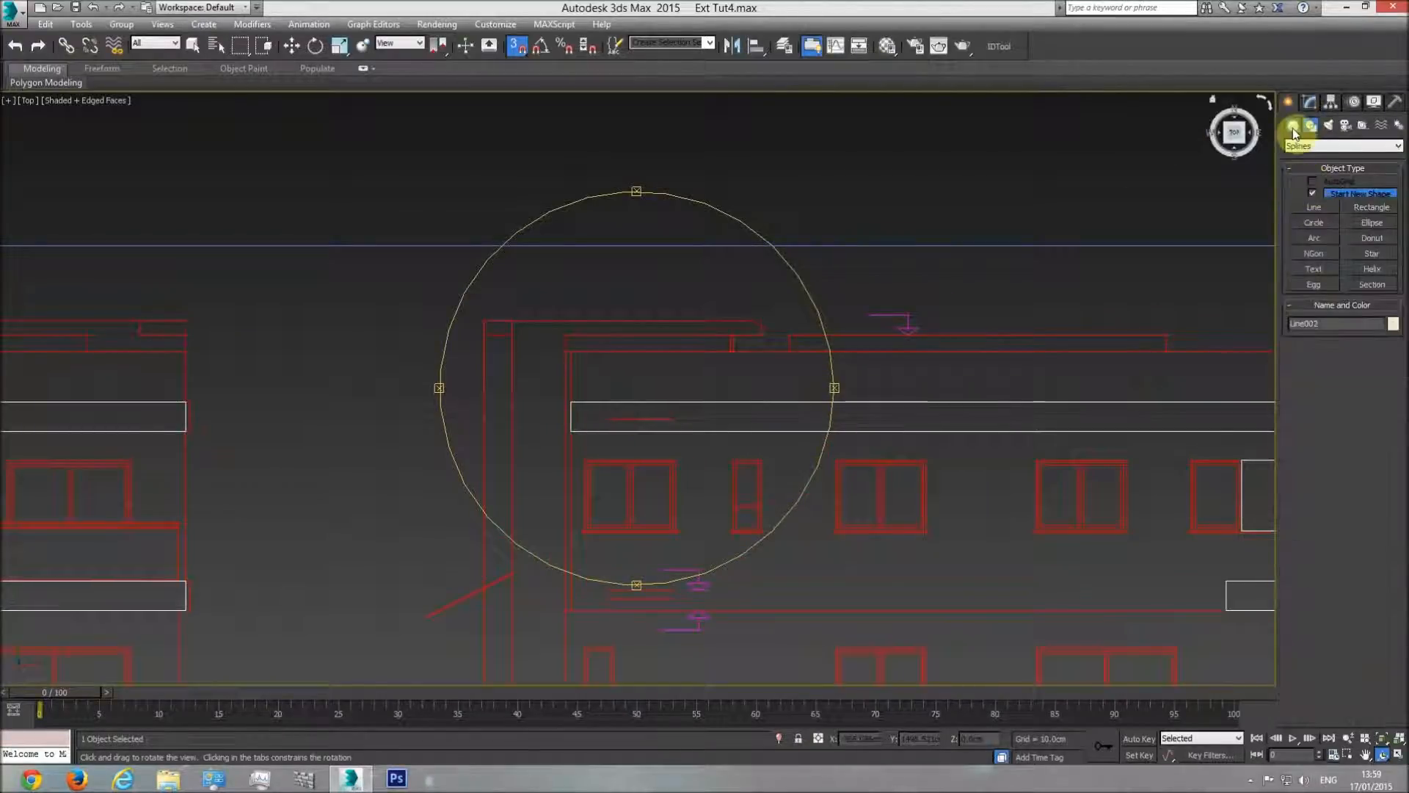
click(1293, 127)
click(1314, 195)
drag(674, 415, 1165, 352)
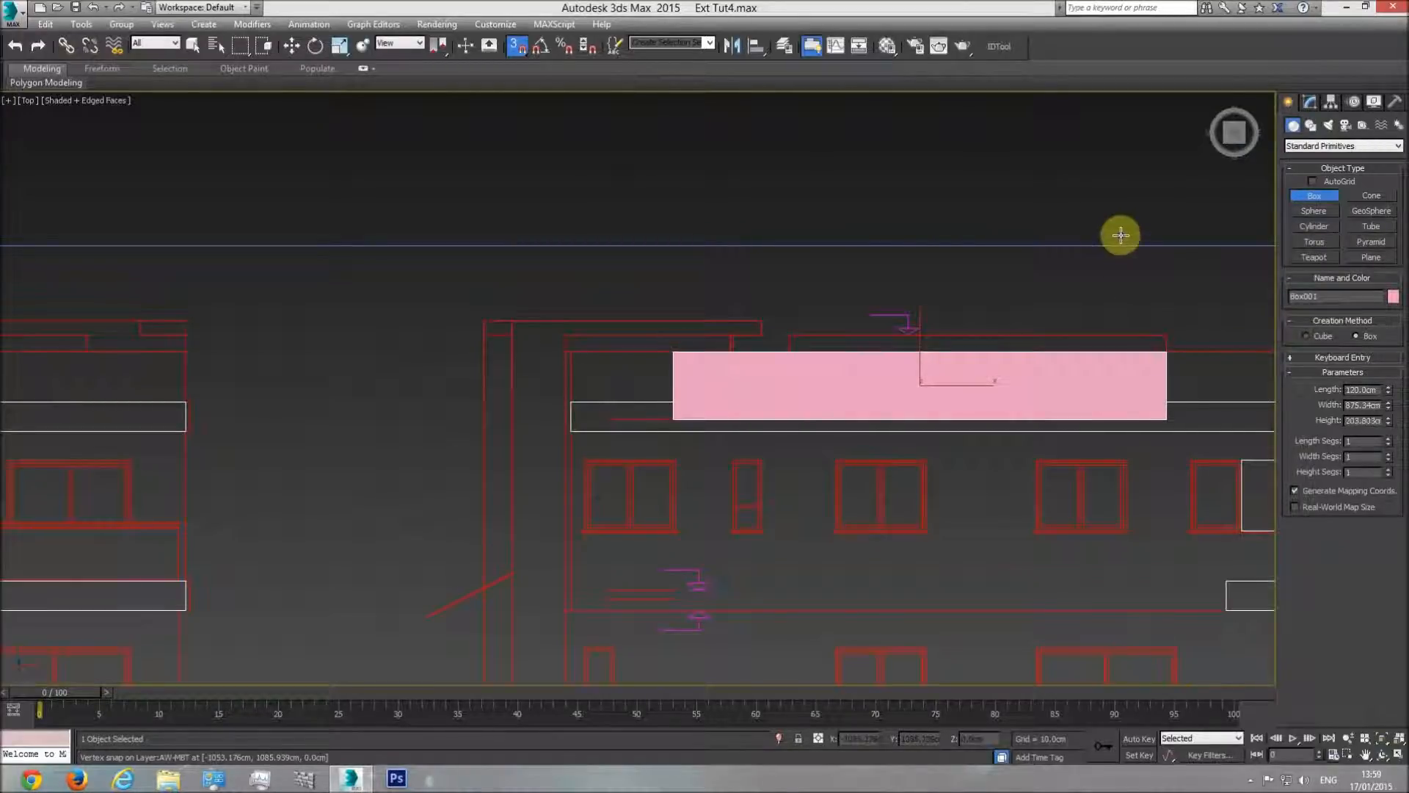
click(1185, 356)
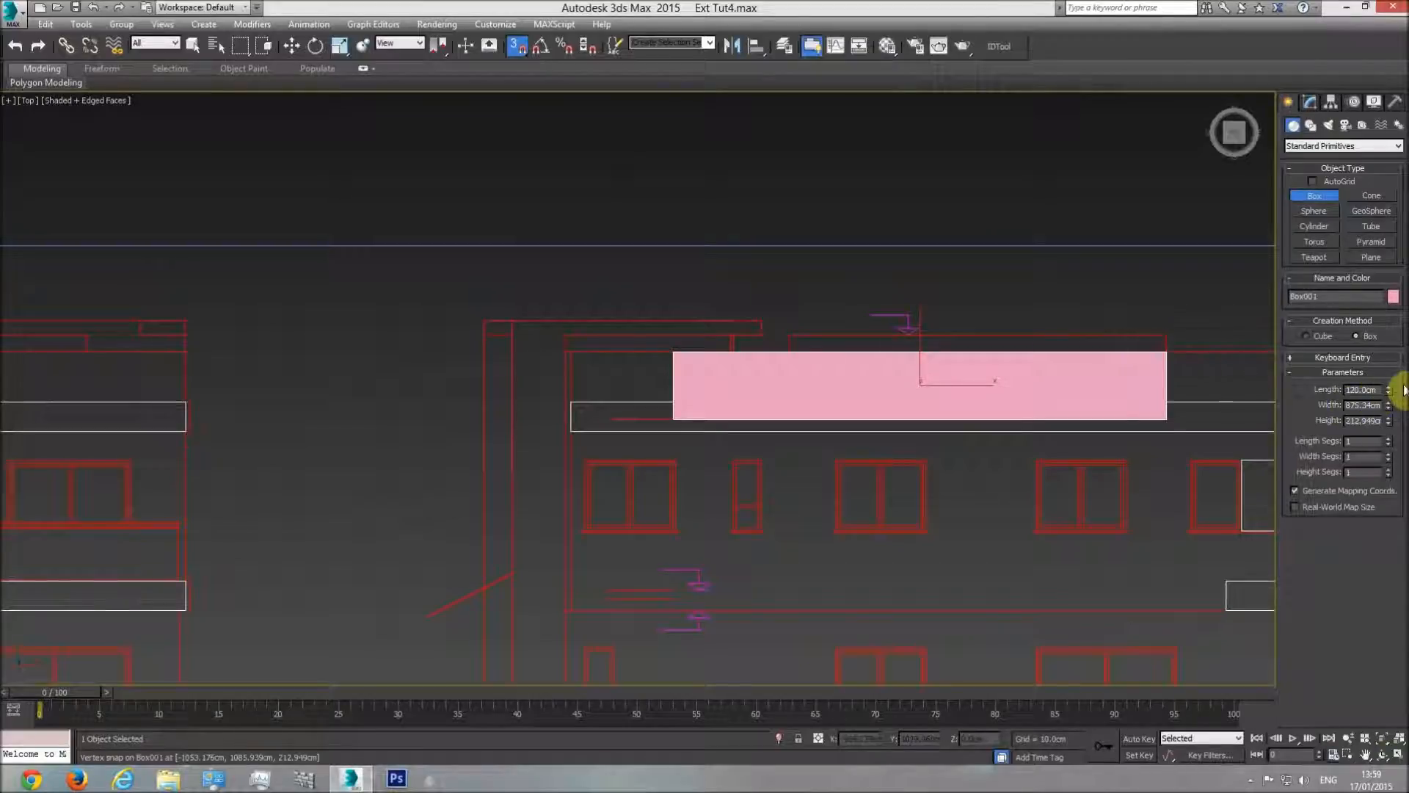
drag(1389, 392, 1290, 371)
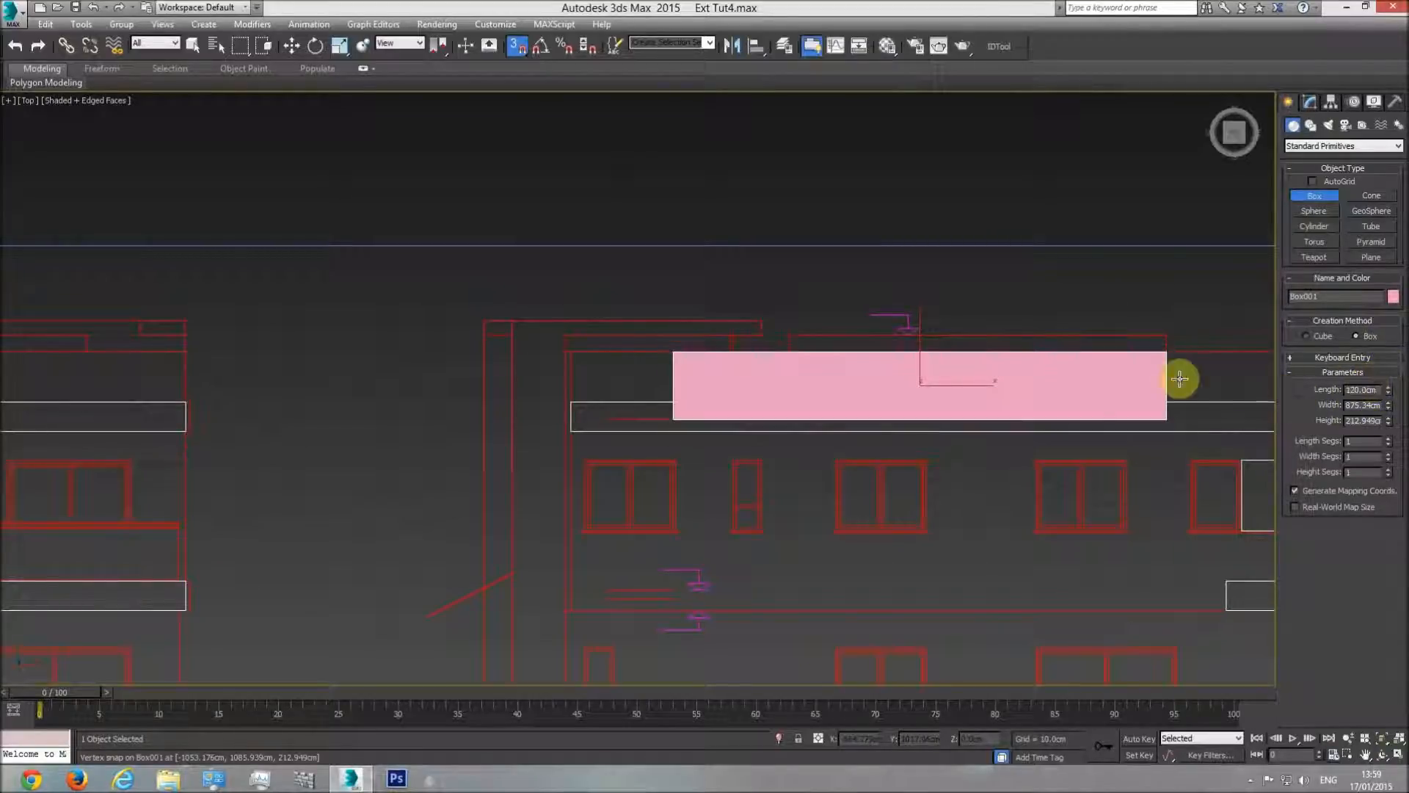
key(w)
click(1311, 102)
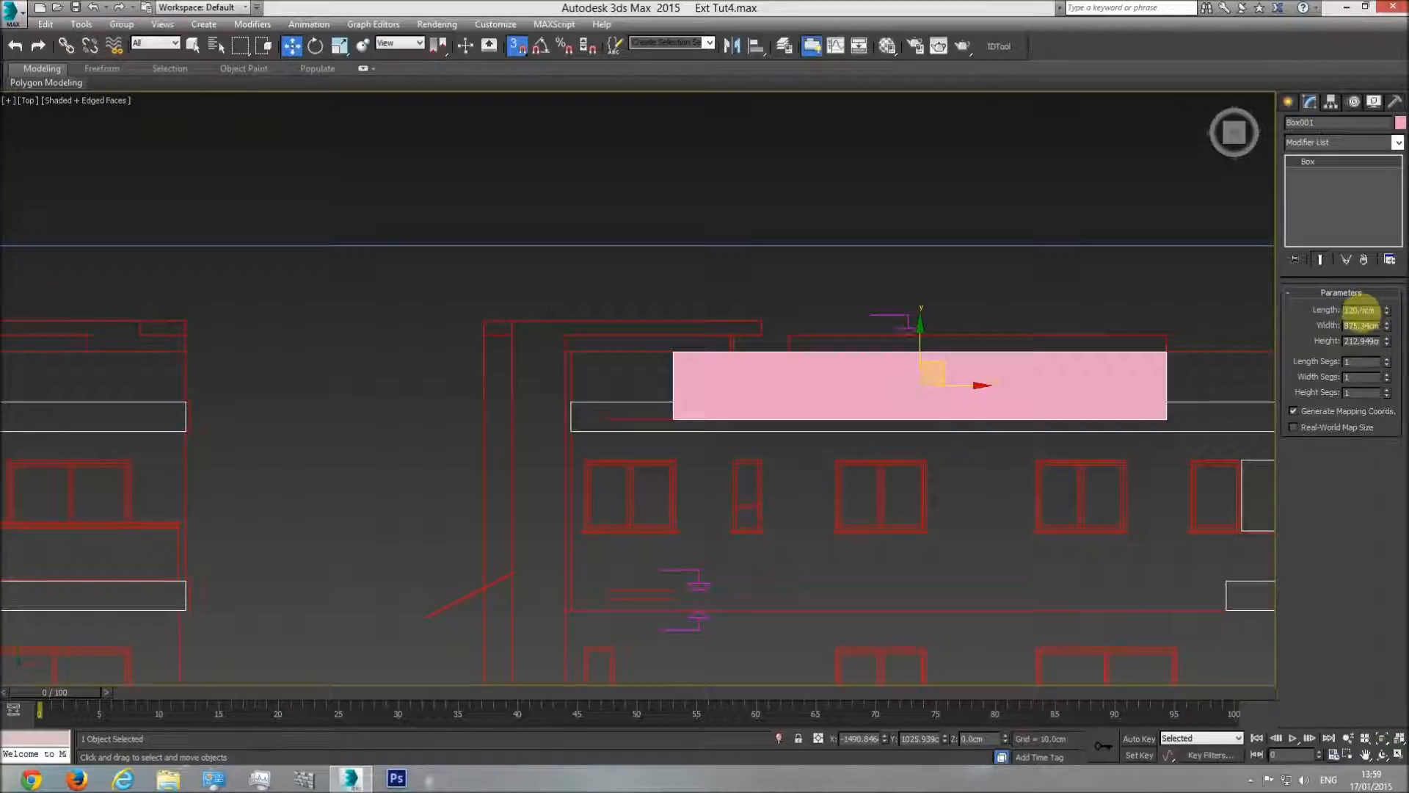
middle_drag(1088, 355, 976, 358)
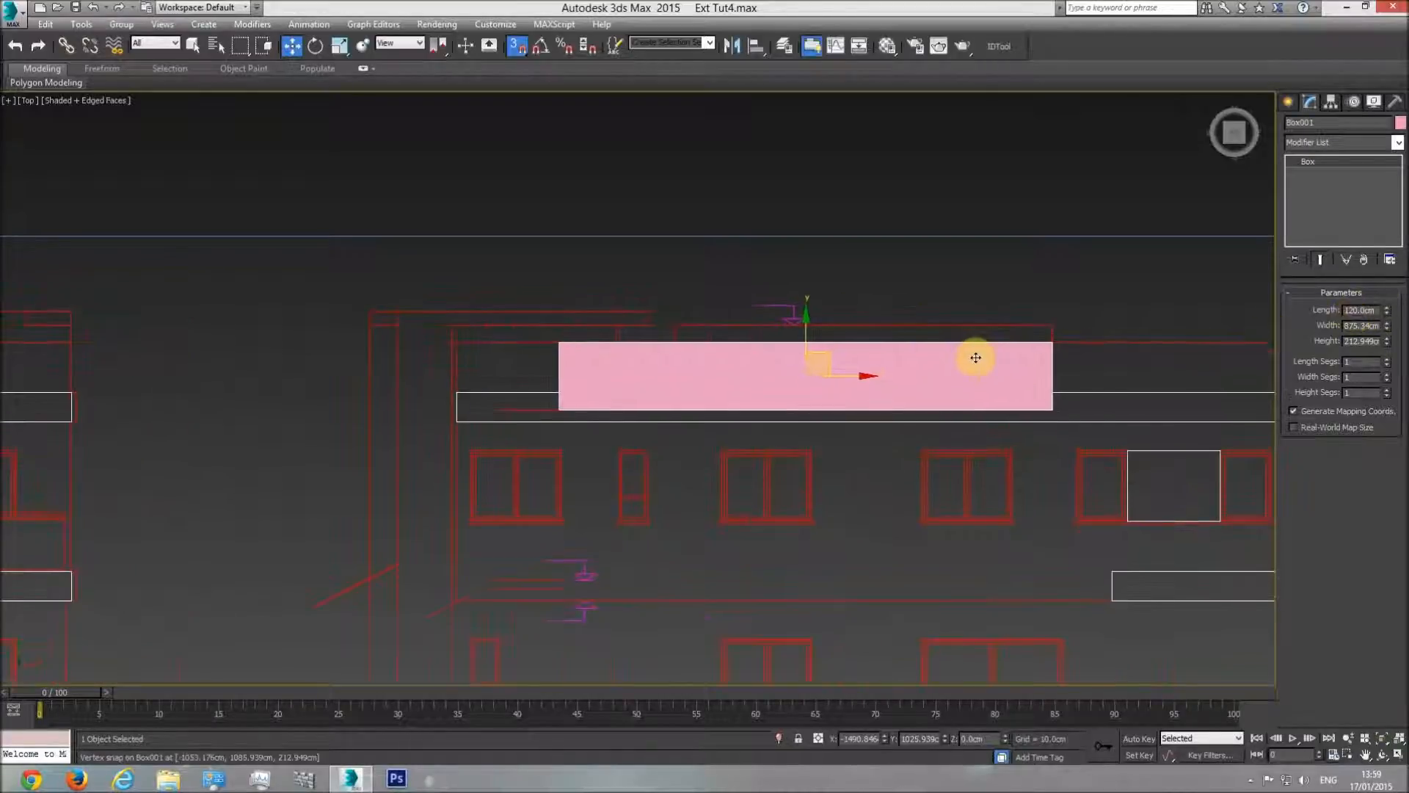
key(Delete)
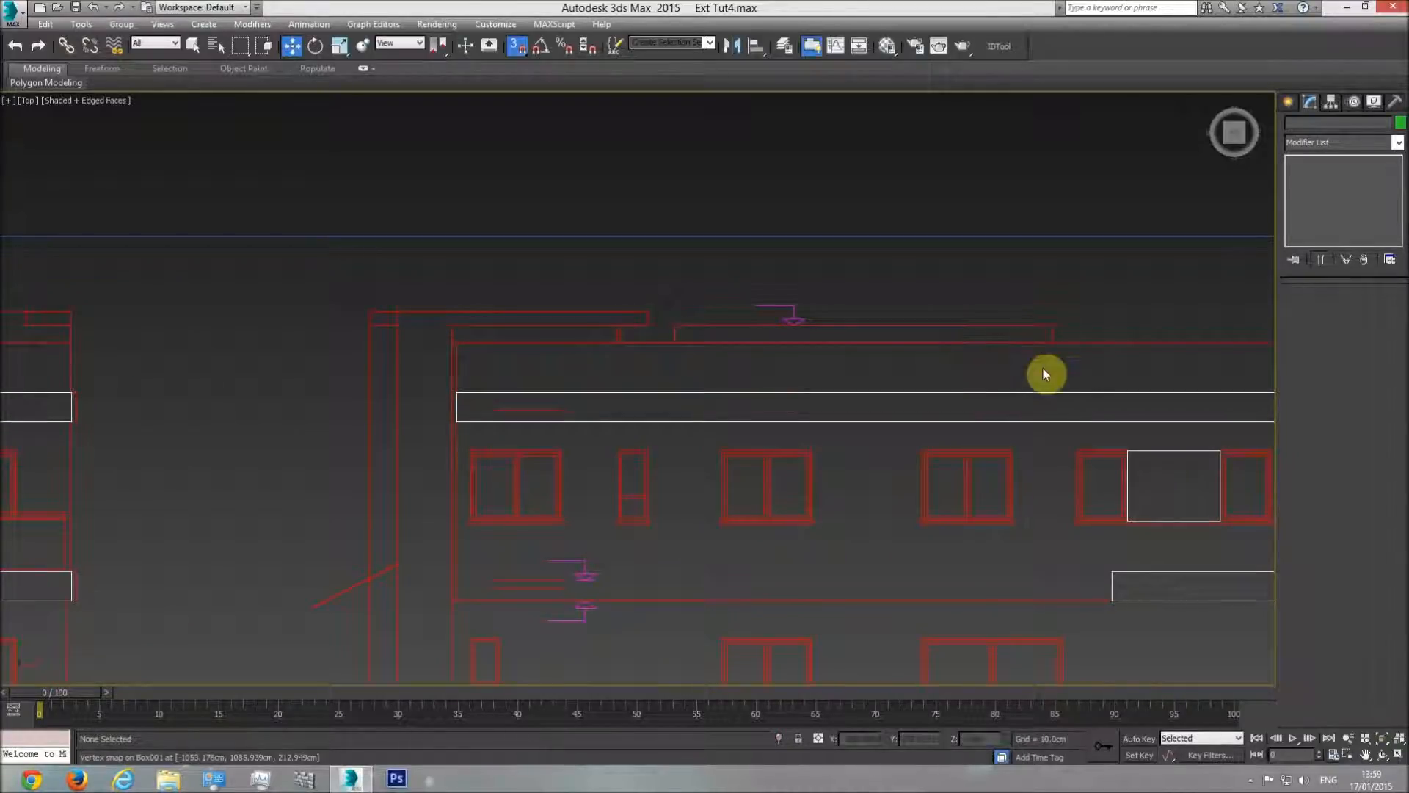
Step: Select the roof frame in the front view and set its Shell outer amount to 120 cm
middle_drag(1037, 442, 678, 408)
scroll(820, 390, down, 4)
key(f)
scroll(668, 387, down, 2)
scroll(667, 381, up, 2)
click(667, 381)
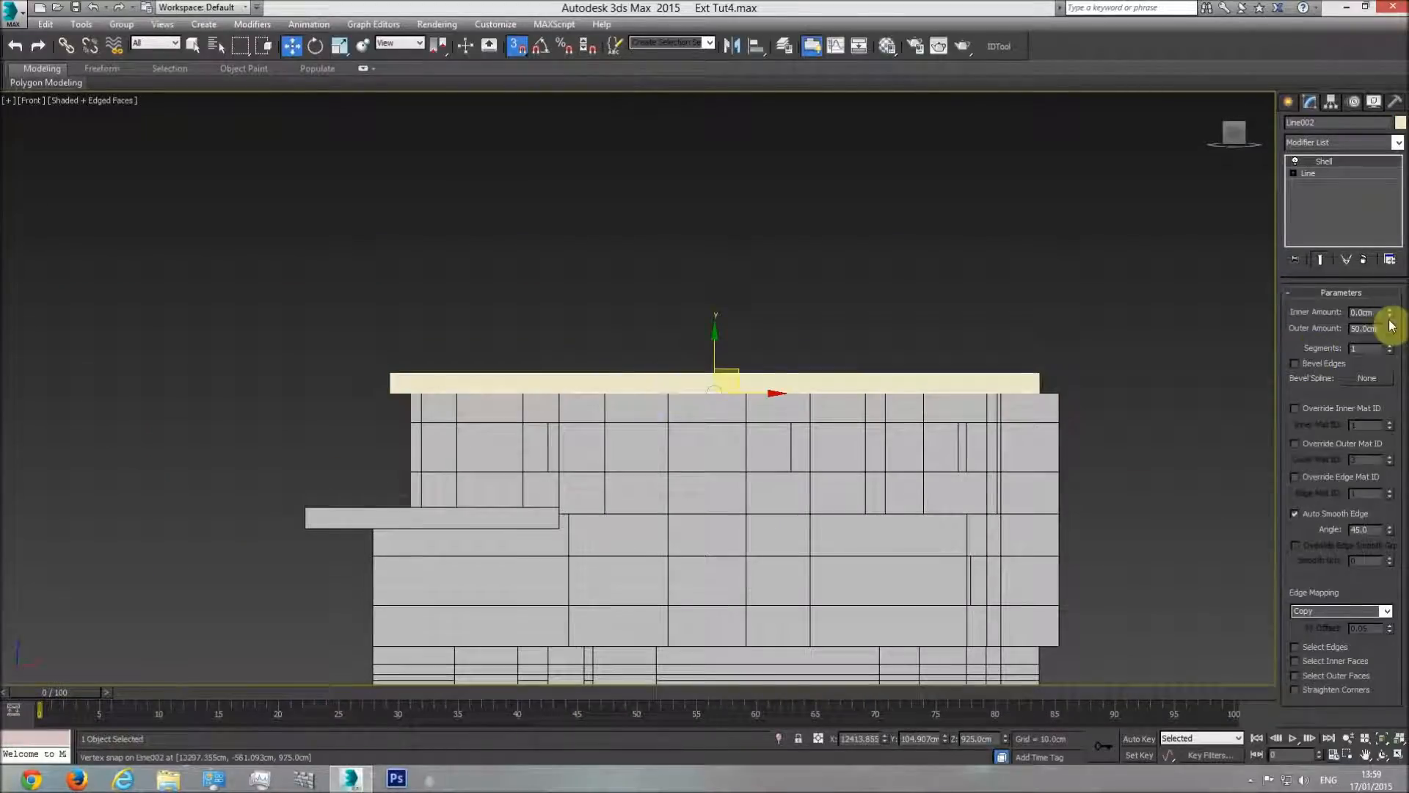
text(120)
key(Return)
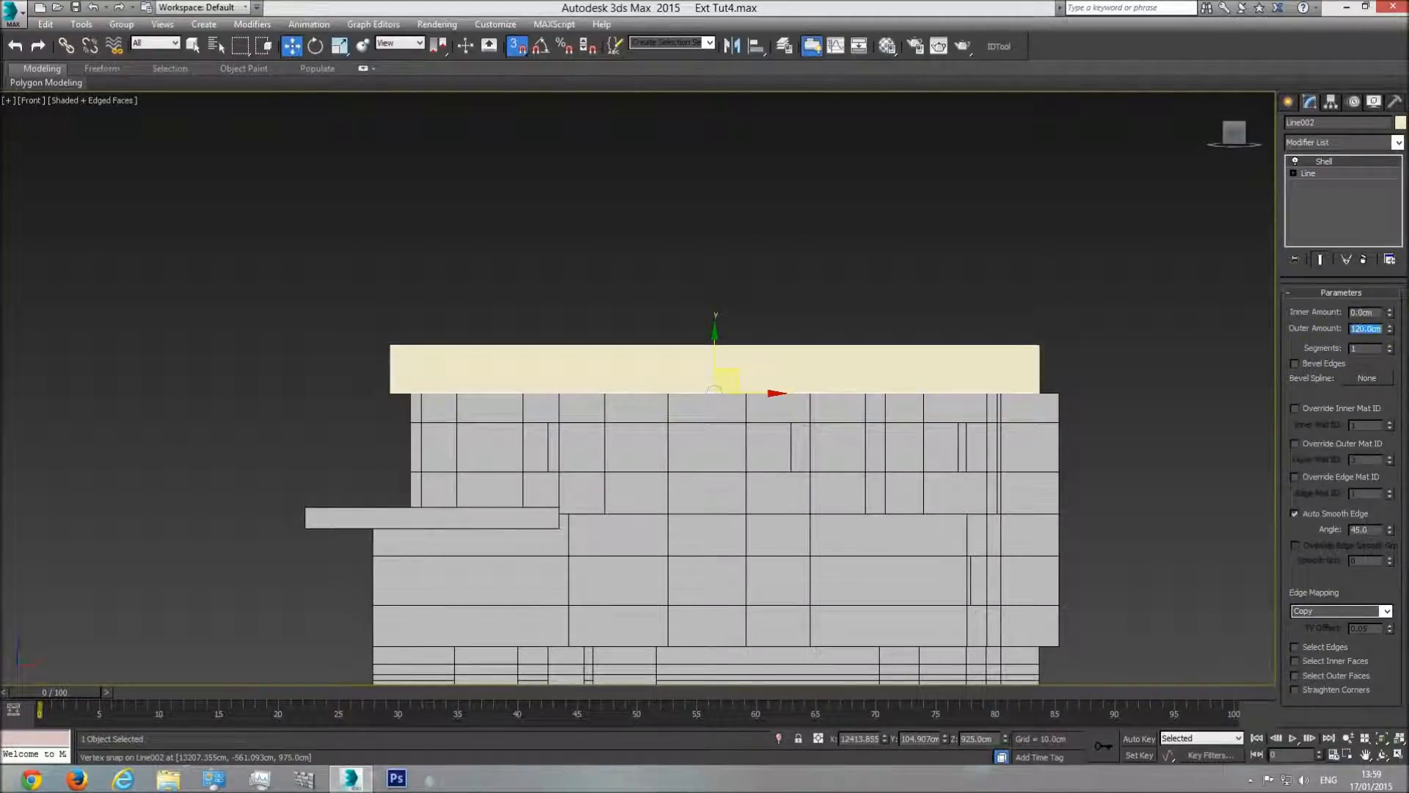
Step: Examine the raised roof frame and its corners from above in the perspective view
middle_drag(630, 394, 682, 397)
scroll(684, 397, down, 2)
key(p)
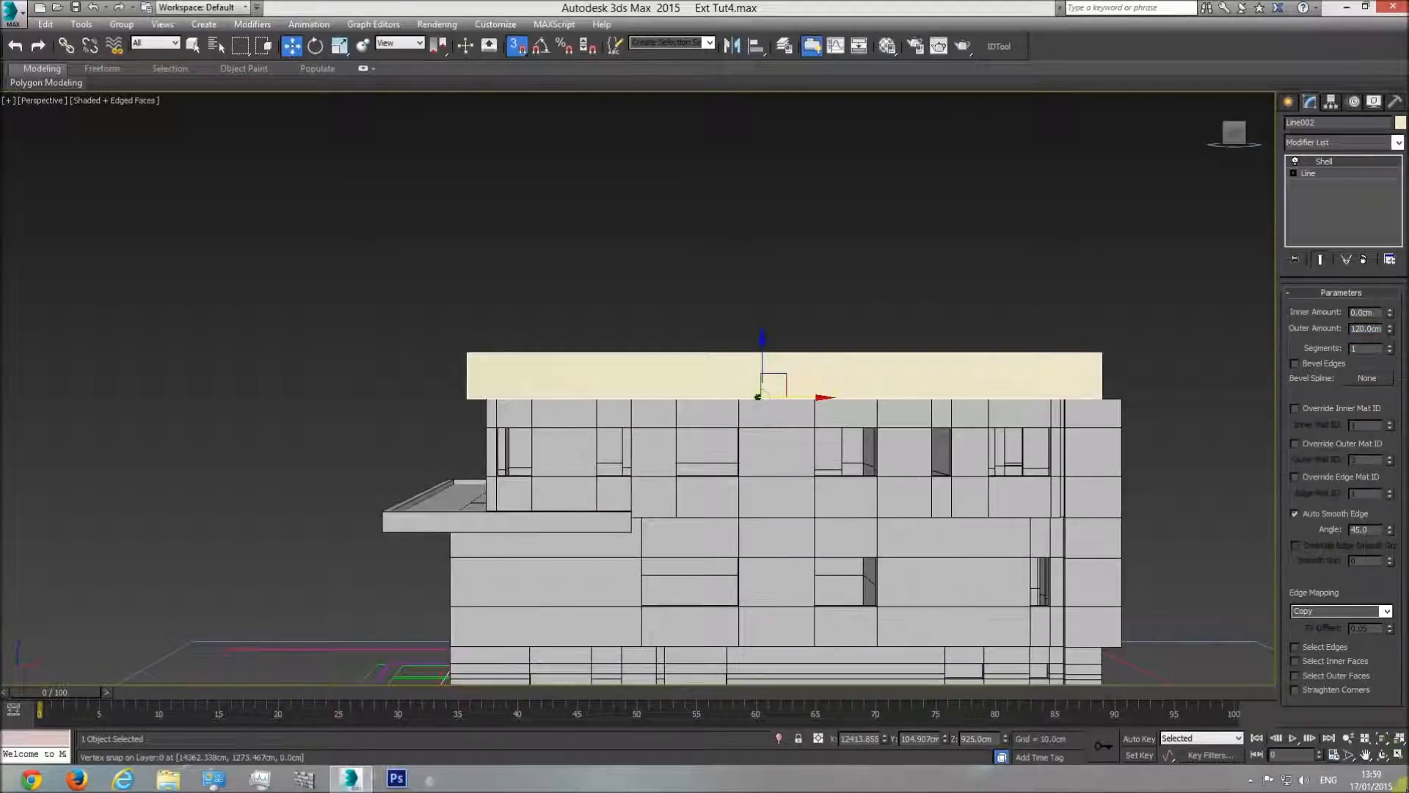
click(1382, 756)
drag(569, 368, 592, 411)
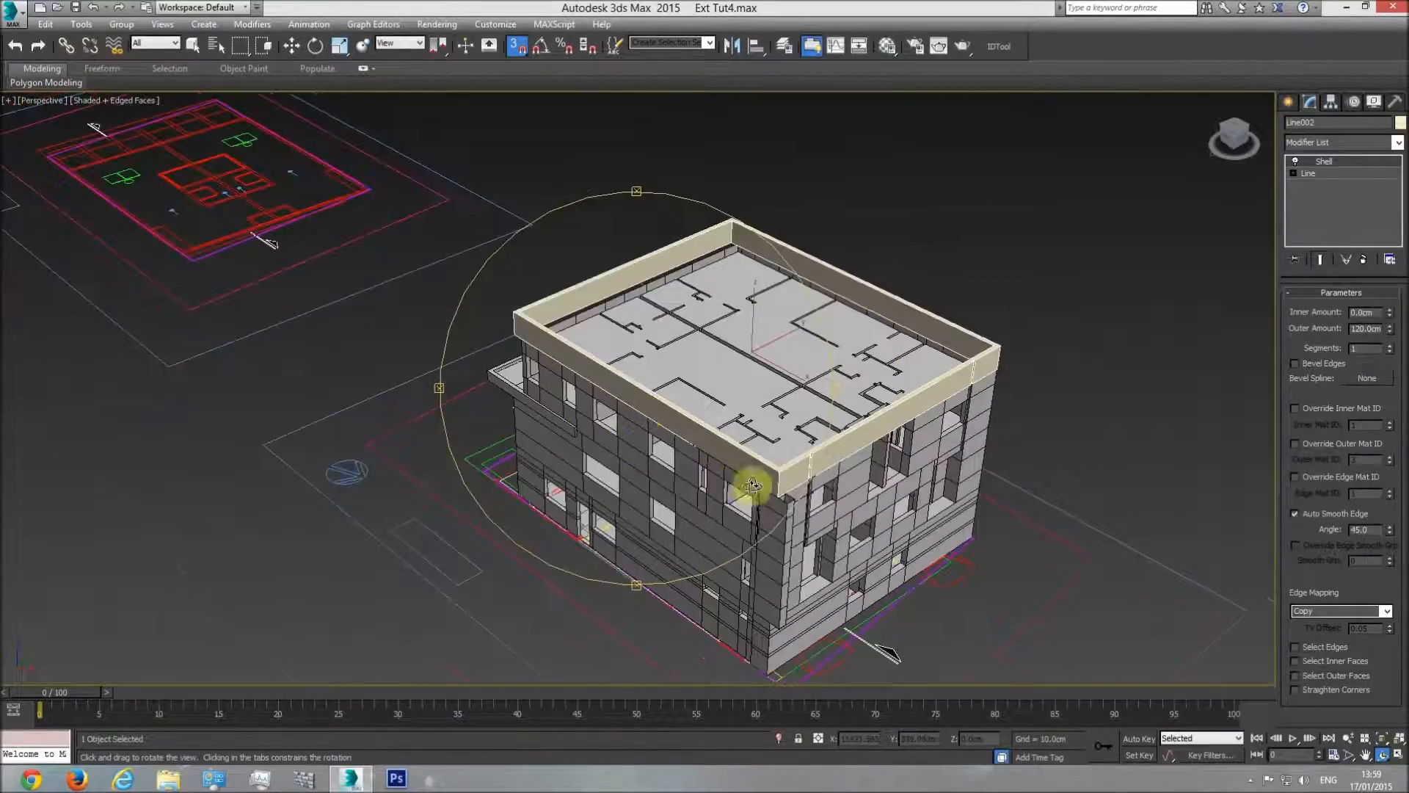
scroll(751, 485, up, 5)
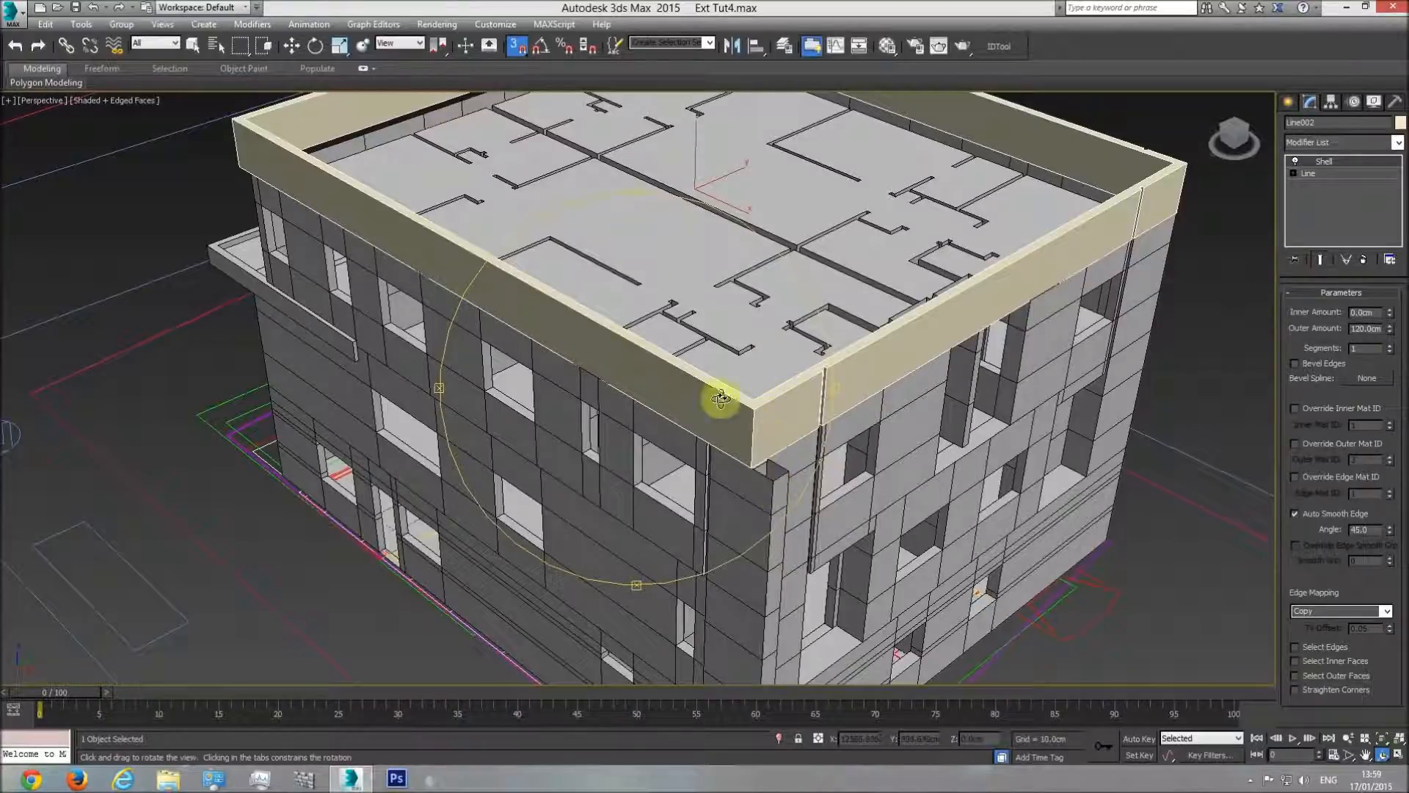
drag(721, 427, 727, 443)
Step: Examine the roof plan drawing in the top view and compare its edges with the modelled roof frame
key(t)
scroll(704, 367, down, 5)
middle_drag(710, 397, 7, 394)
scroll(584, 422, up, 8)
middle_drag(593, 399, 657, 500)
scroll(657, 500, down, 2)
mouse_move(660, 437)
middle_down()
mouse_move(660, 566)
mouse_move(667, 419)
mouse_move(658, 447)
middle_up()
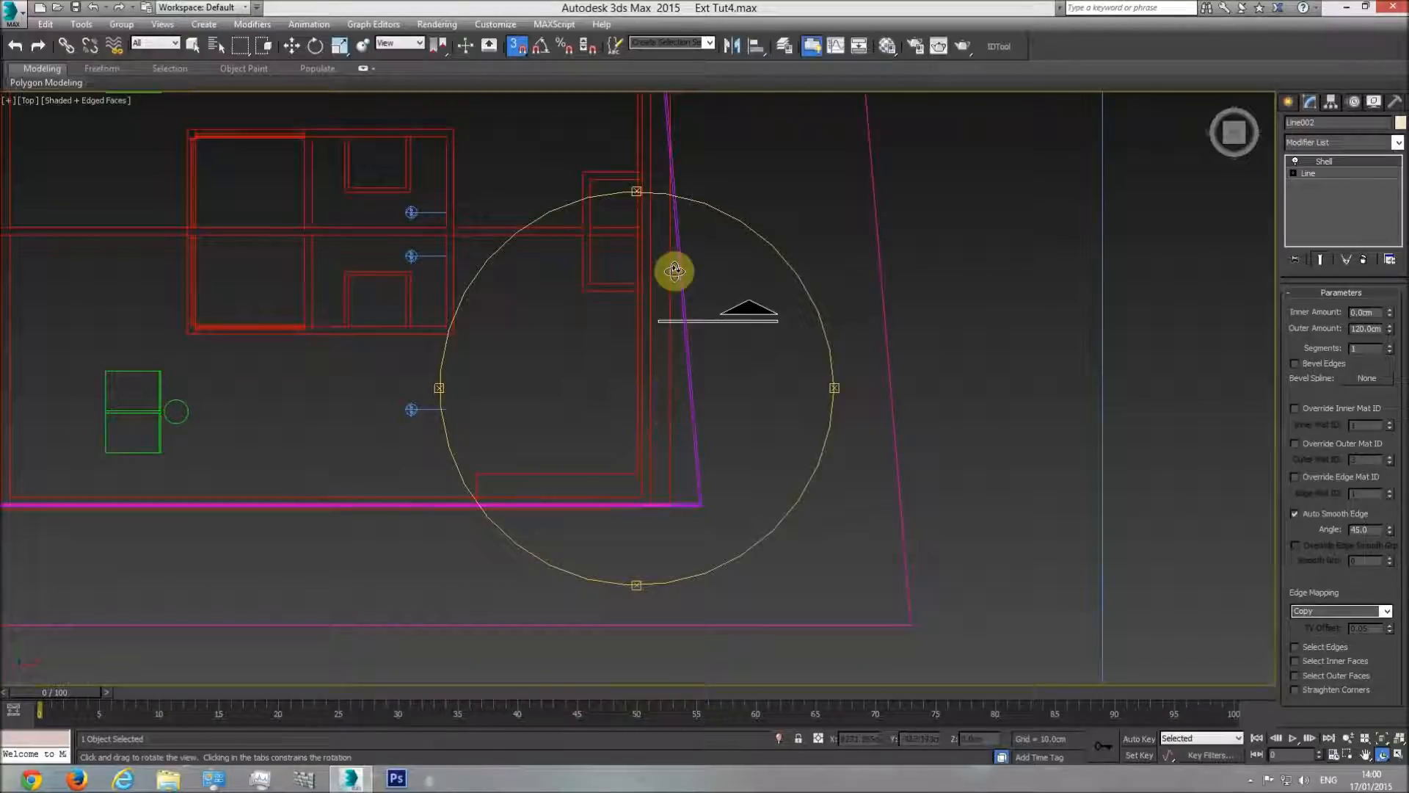
middle_drag(674, 271, 673, 402)
middle_drag(620, 537, 1248, 389)
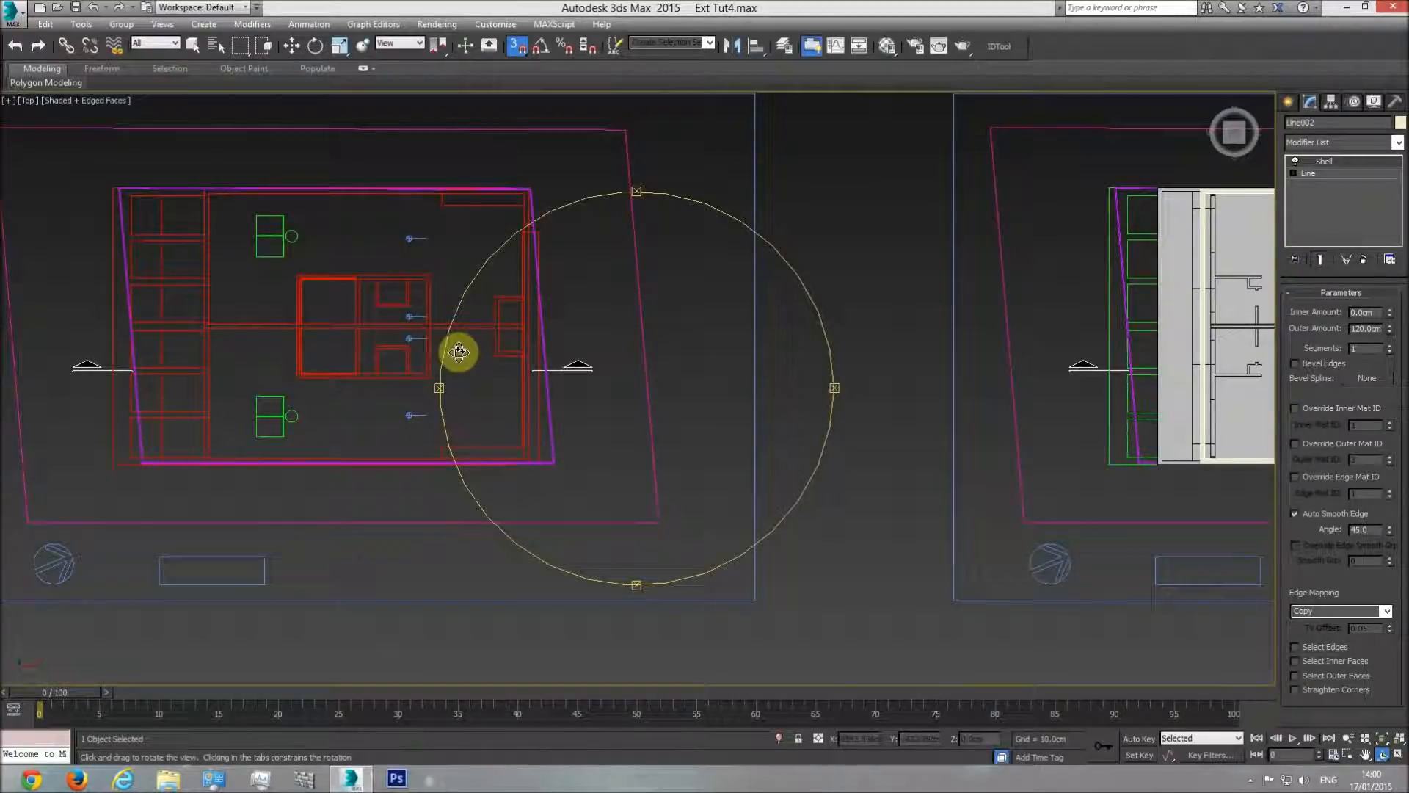
middle_drag(609, 418, 312, 433)
scroll(499, 433, down, 1)
middle_drag(754, 412, 579, 392)
scroll(673, 369, up, 2)
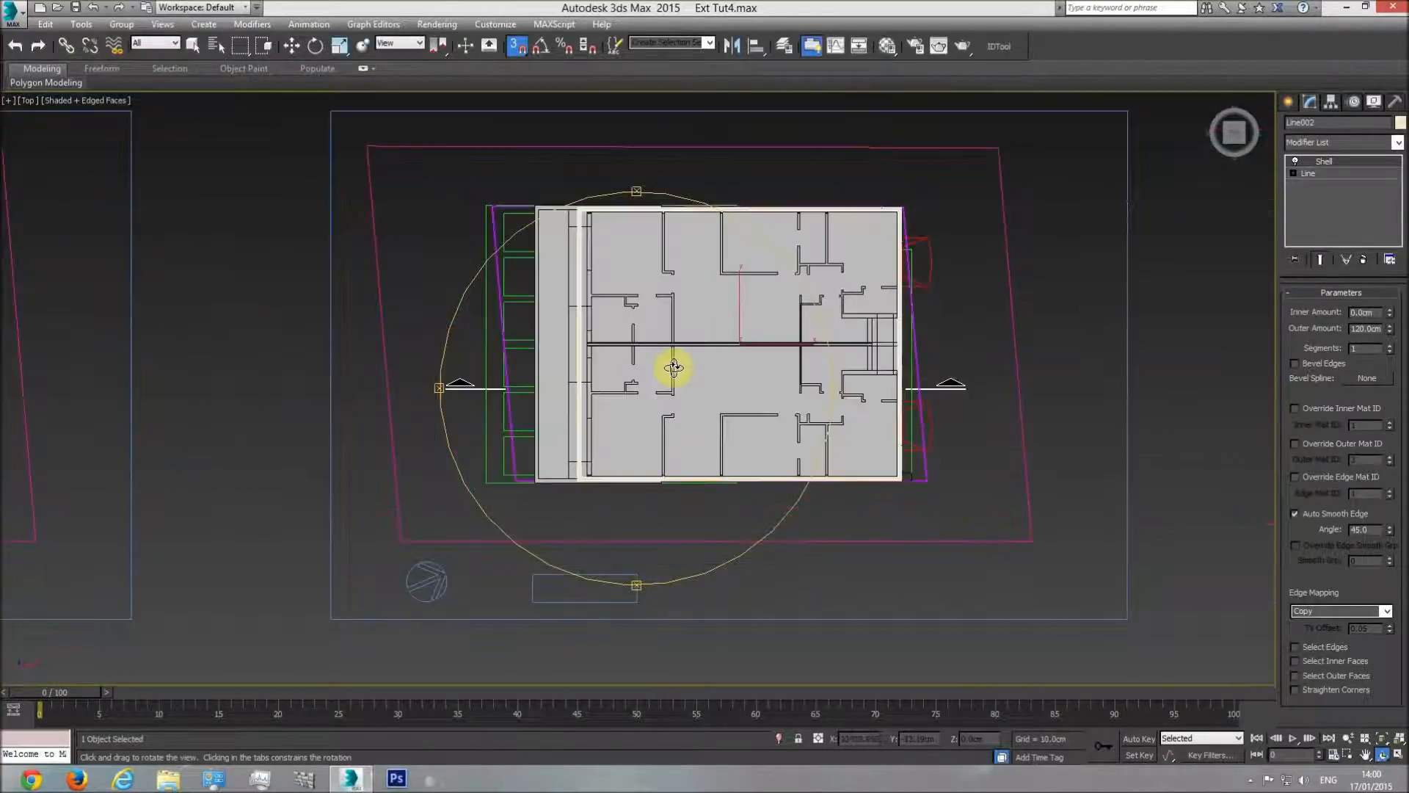
Step: Rename the roof frame as roof railing and isolate it in the top view
key(w)
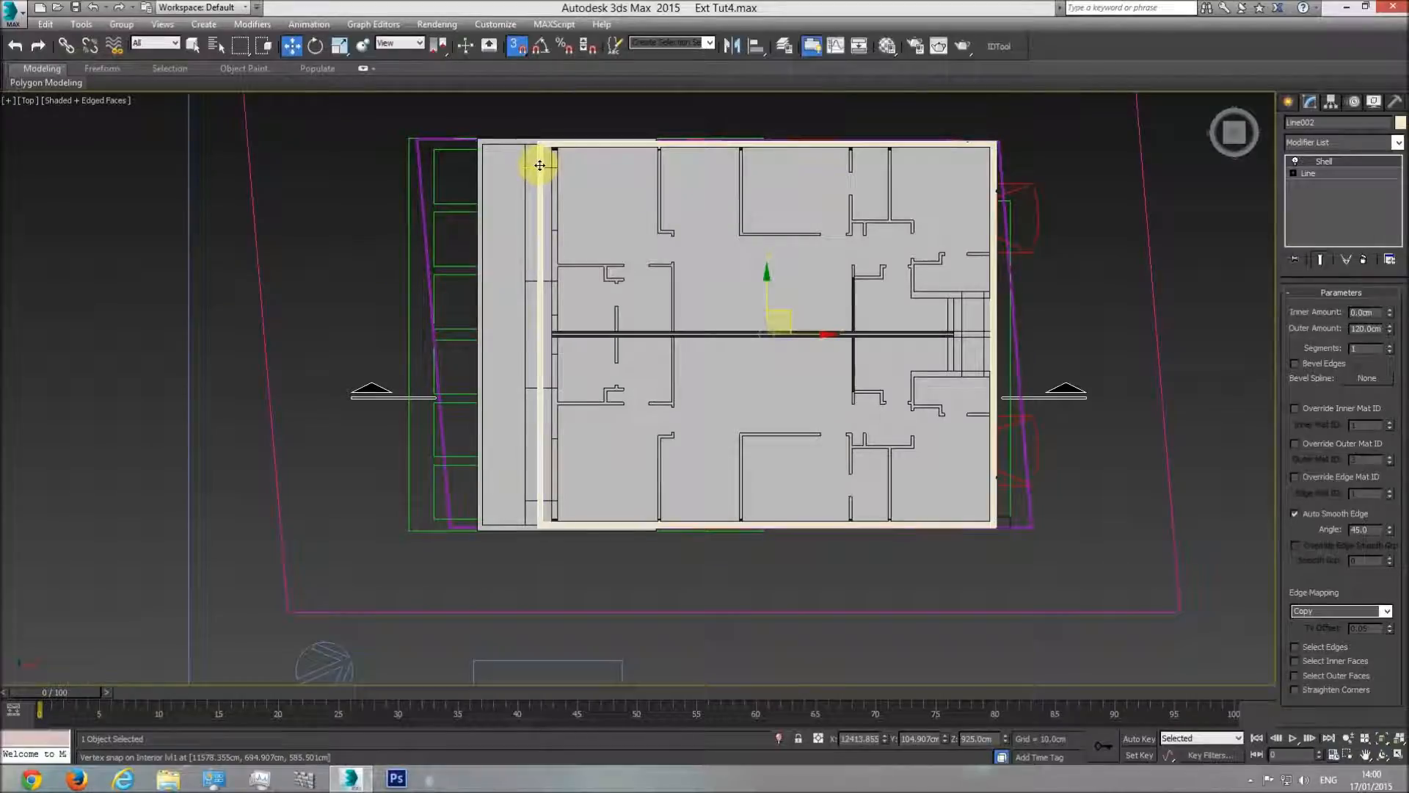
shift+right_click(541, 163)
click(573, 59)
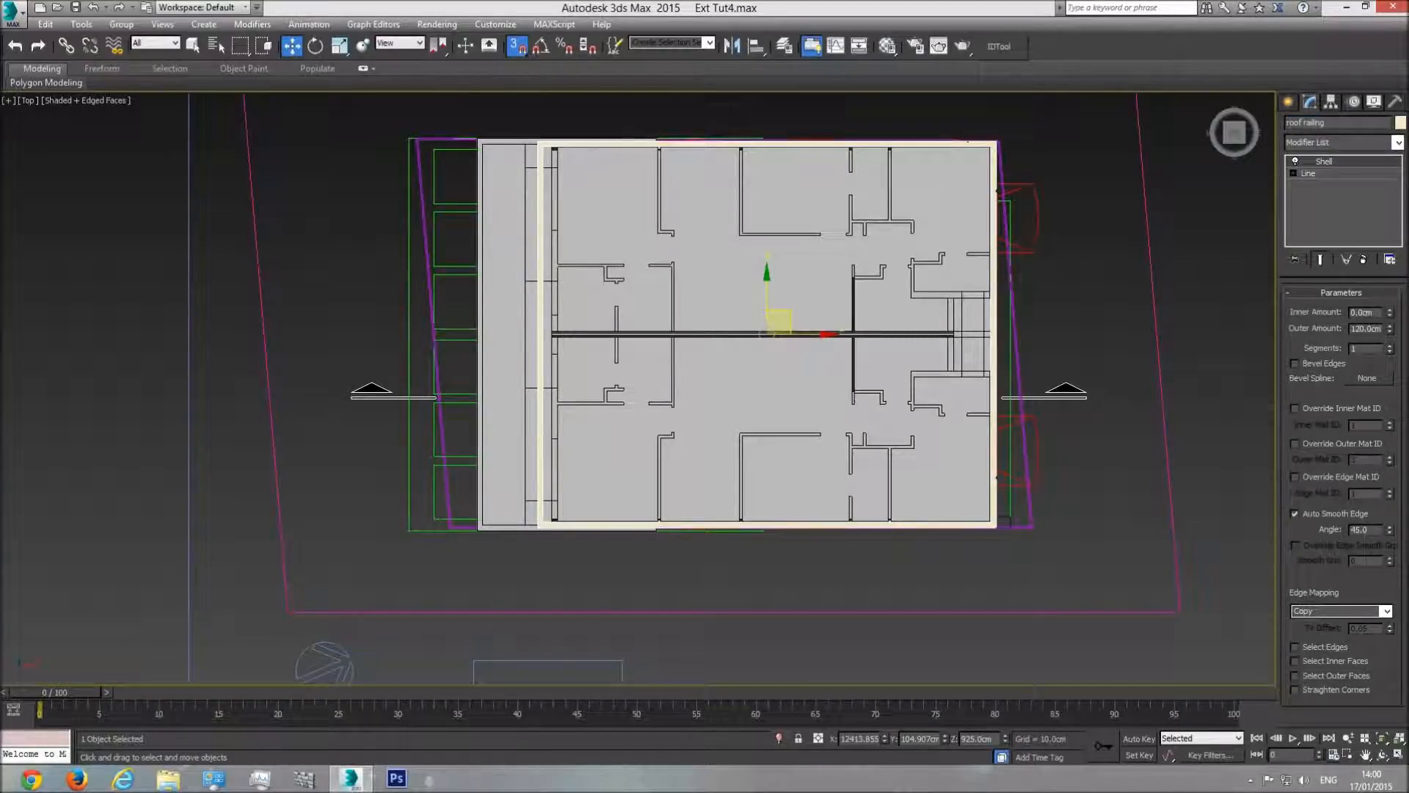
click(868, 155)
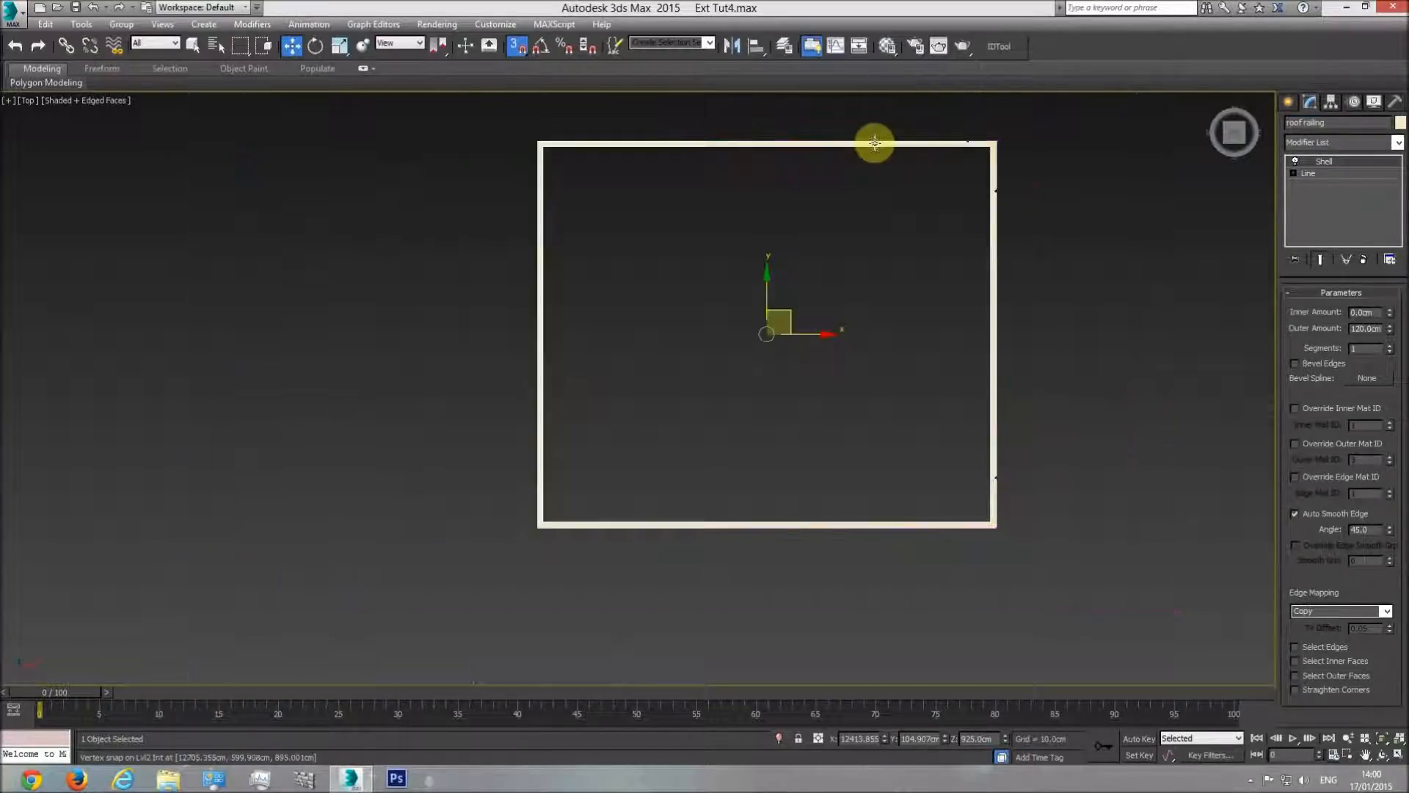
Step: Draw a closed rectangular line through the four inner corners of the roof railing, using vertex snapping
click(1292, 103)
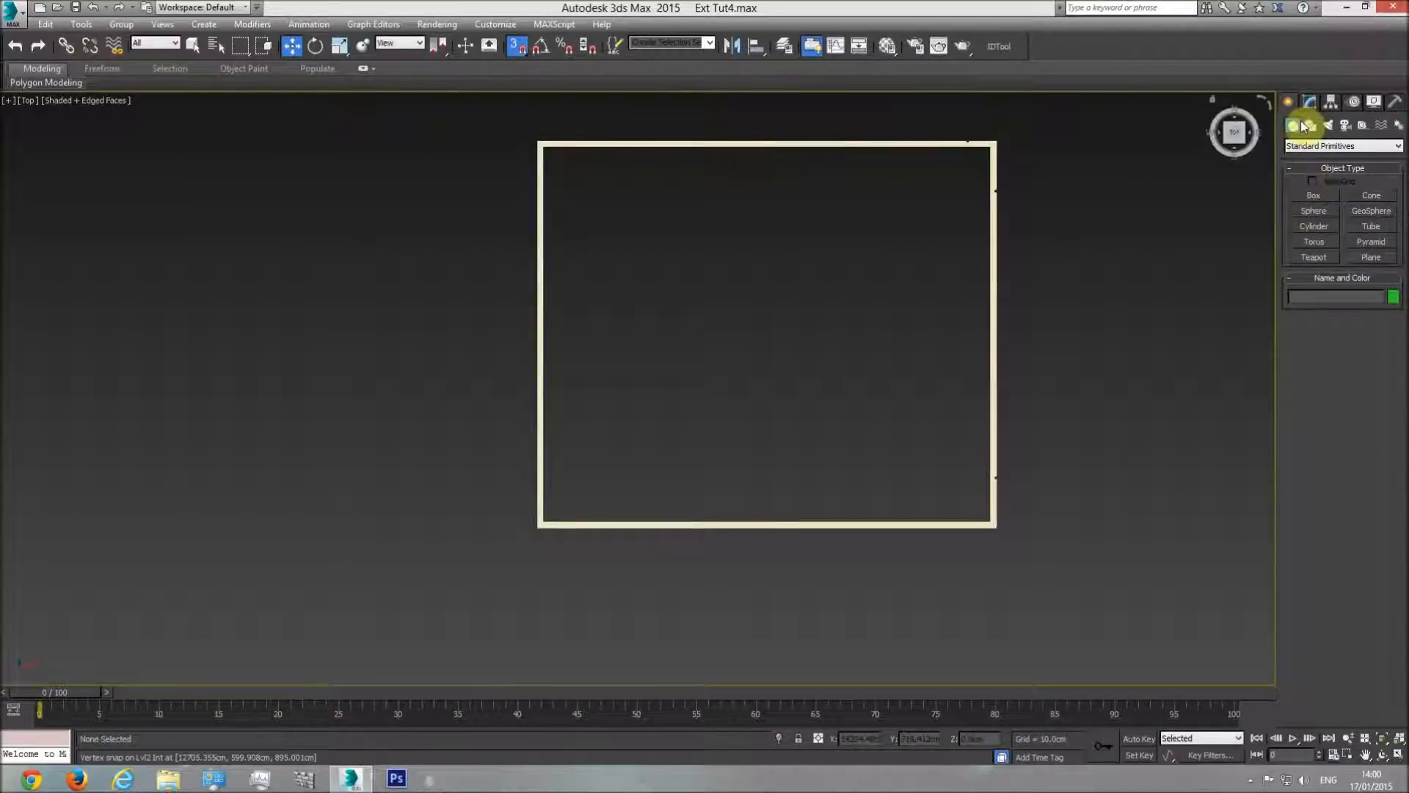
click(1311, 126)
click(1314, 207)
click(541, 145)
click(990, 150)
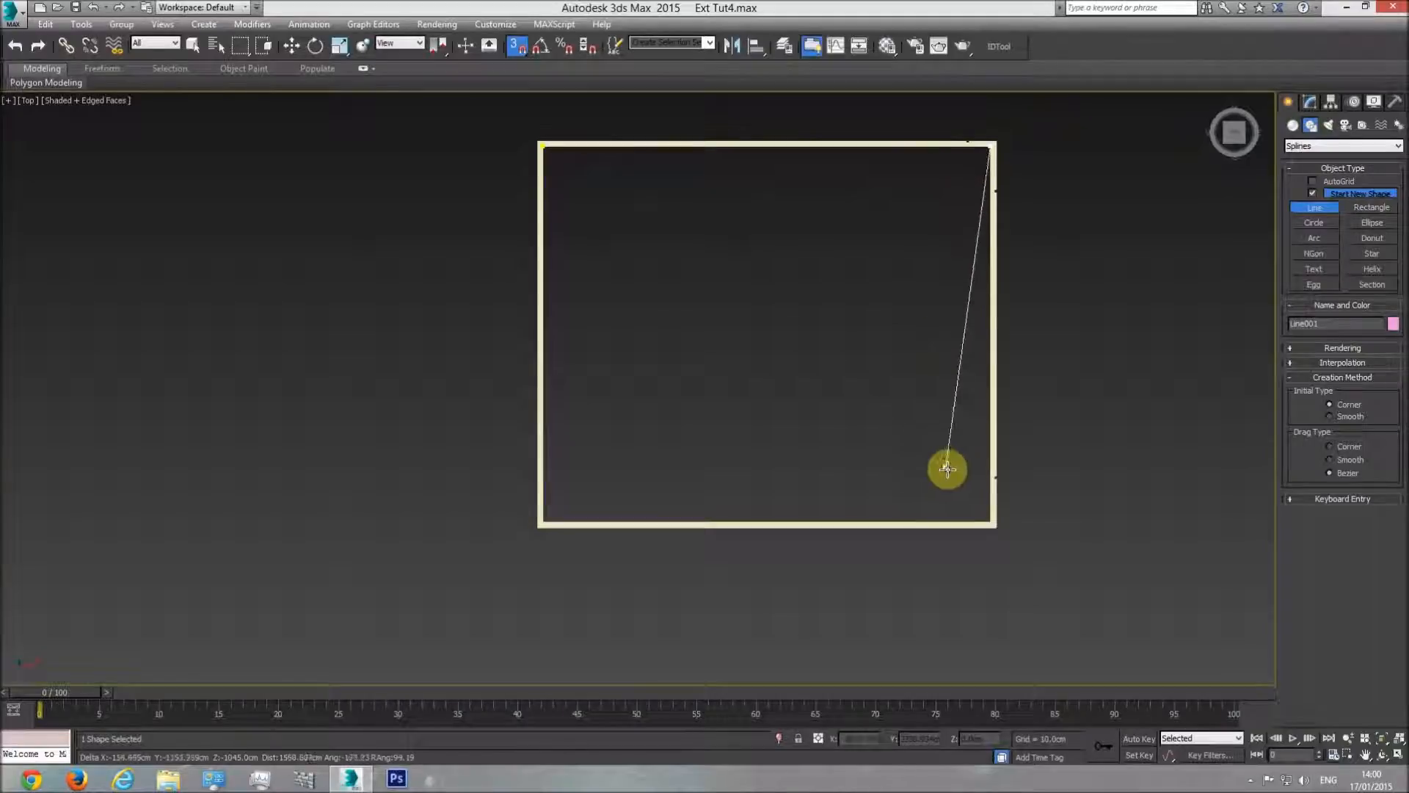
click(990, 519)
click(542, 518)
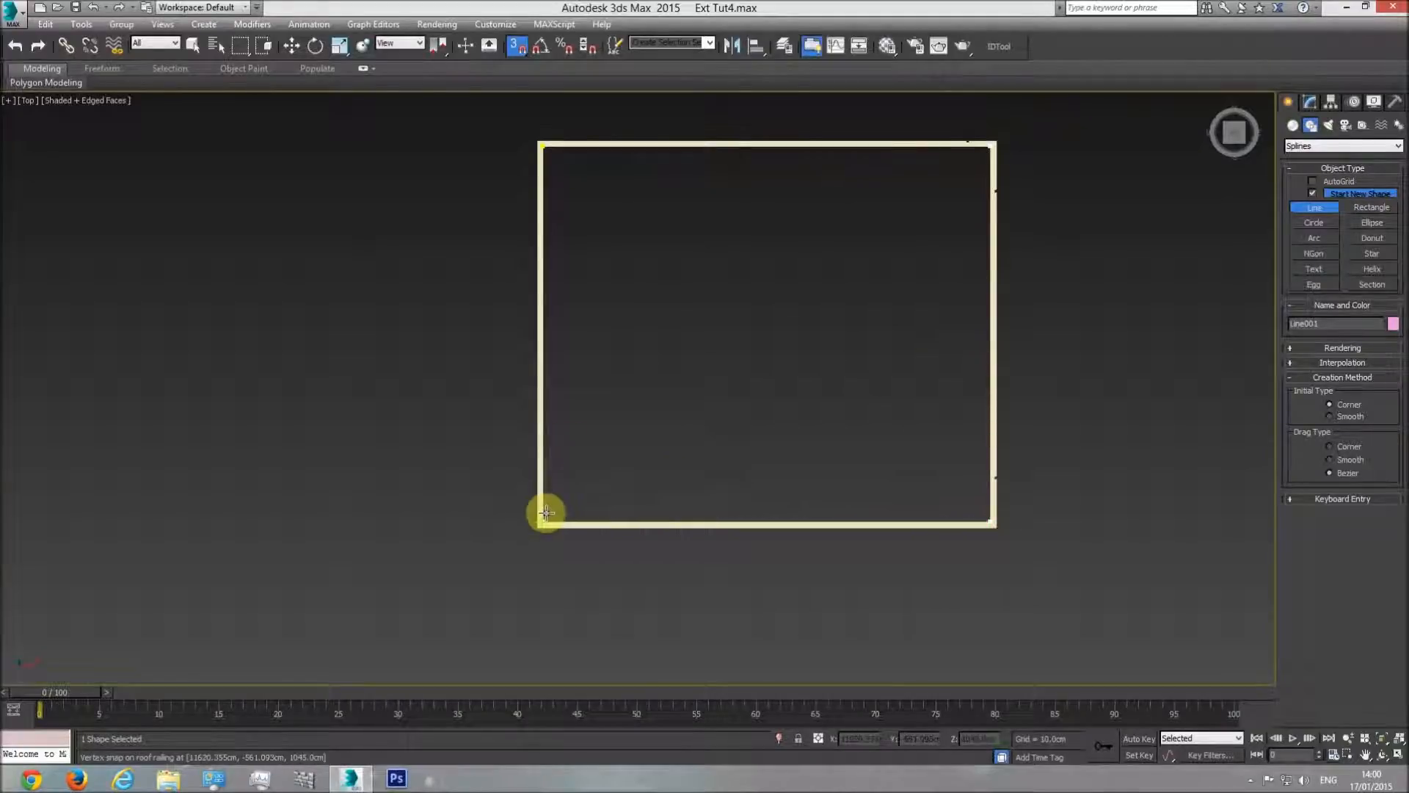
click(544, 145)
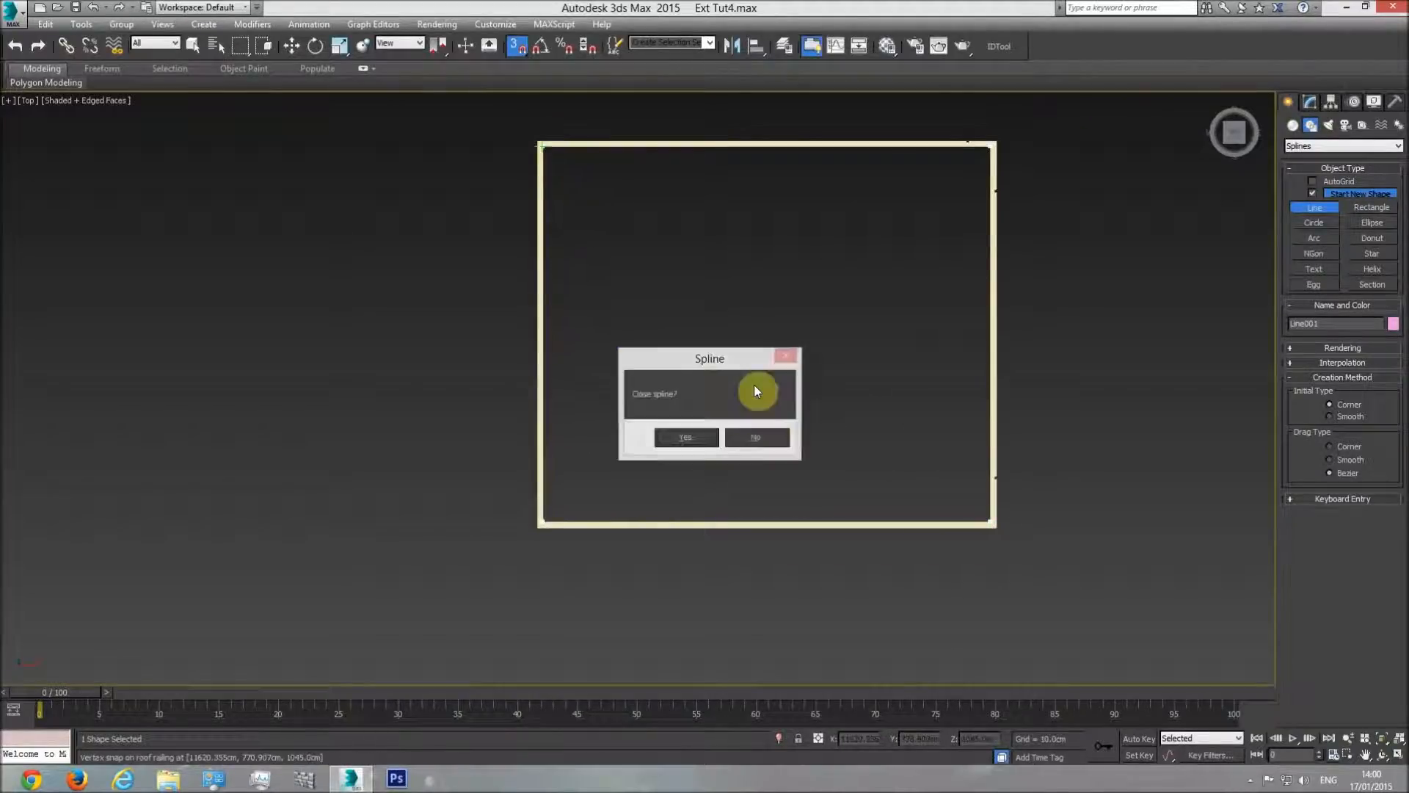
click(685, 437)
Step: Convert the closed line inside the roof railing to an Editable Poly
right_click(731, 331)
right_click(731, 331)
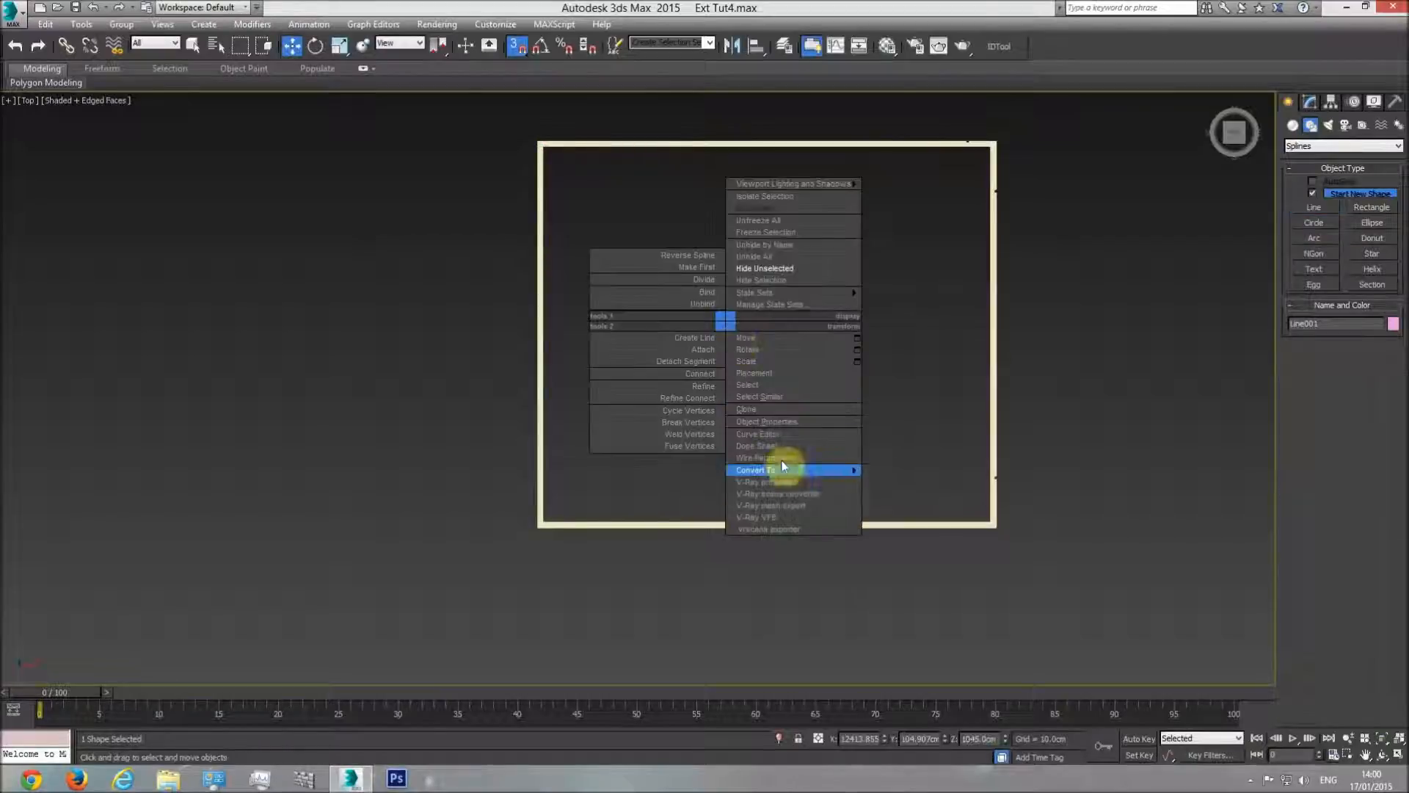
mouse_move(841, 473)
click(914, 494)
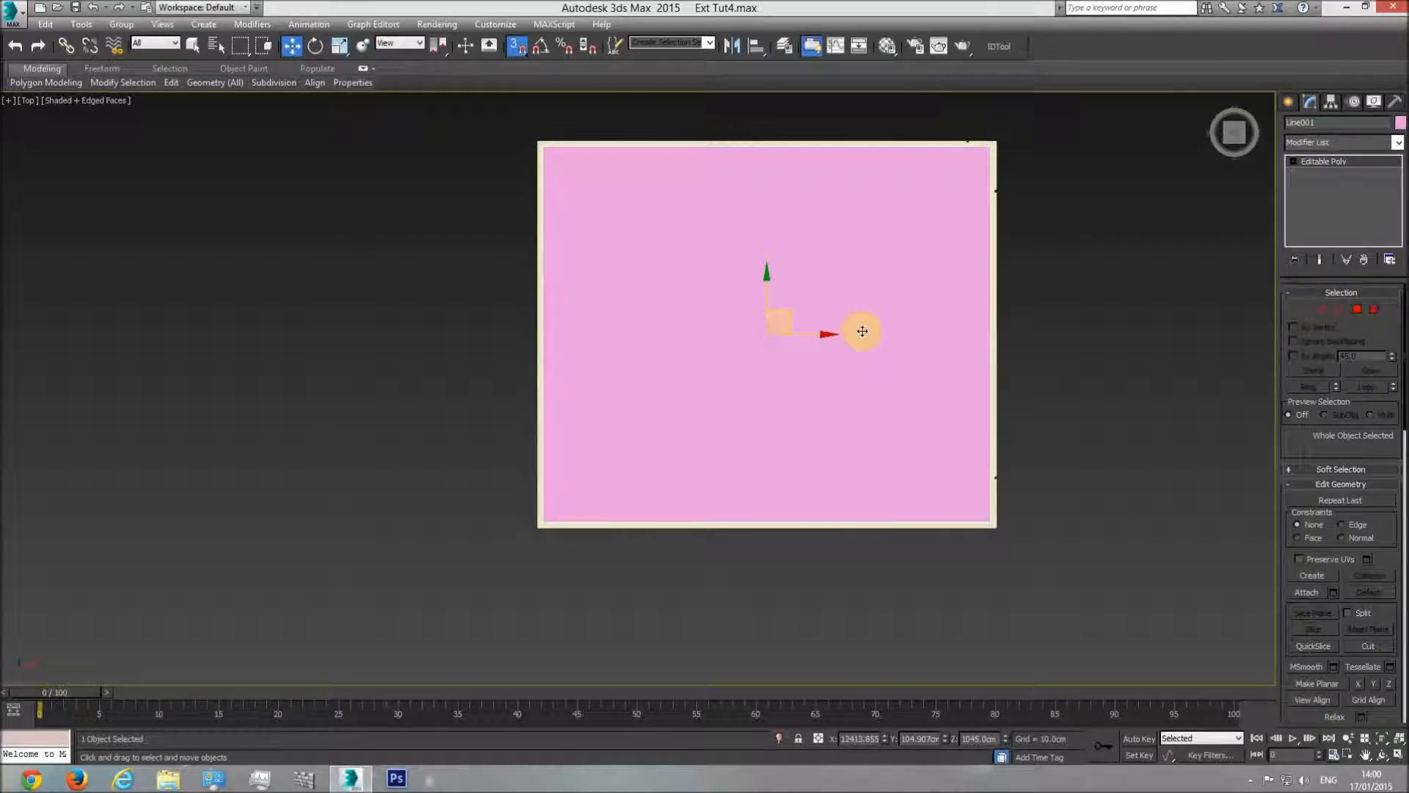
Step: Lower the new floor surface to the base of the roof railing in the wireframe front view and check it in shaded perspective
key(f)
key(F3)
drag(741, 333, 936, 389)
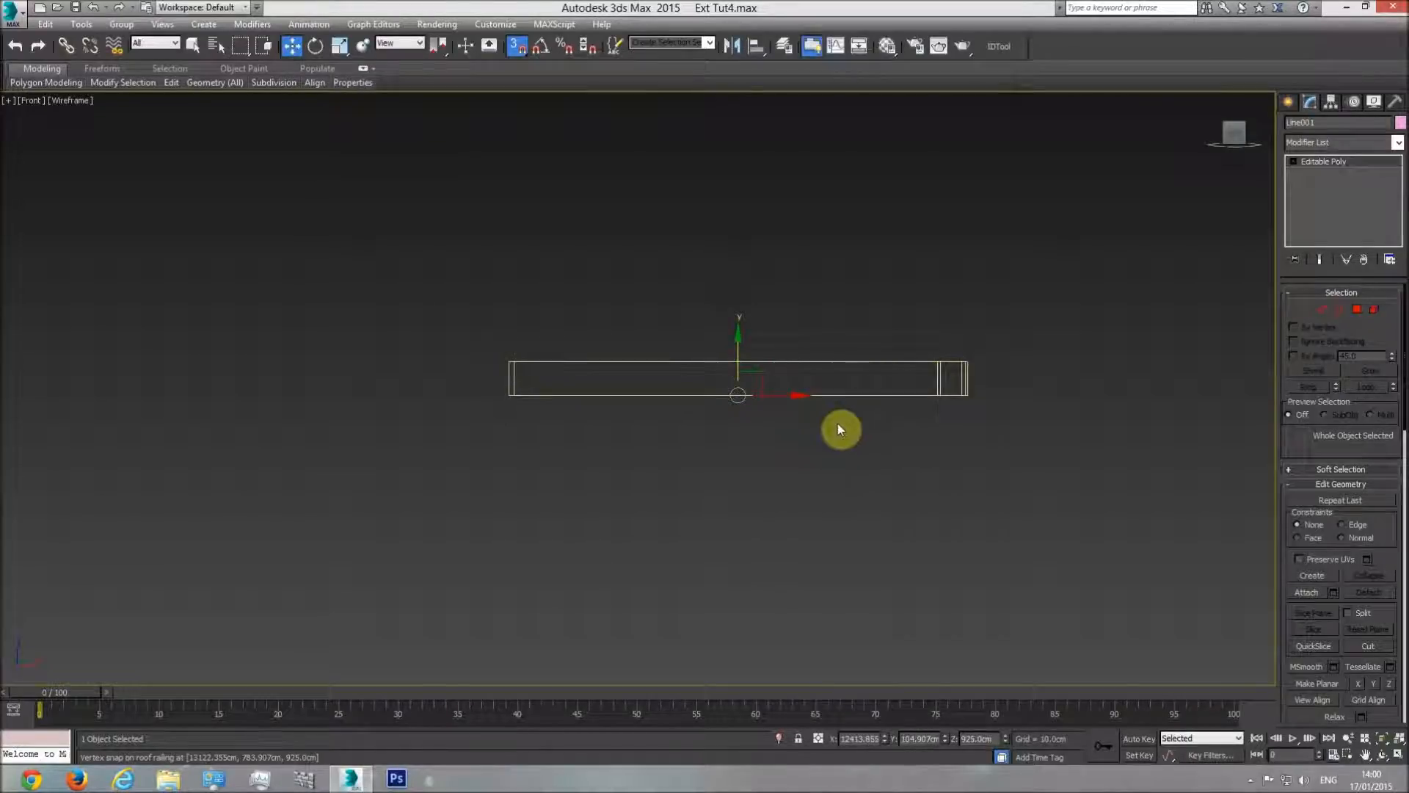
key(p)
click(1384, 756)
mouse_move(616, 396)
mouse_down()
mouse_move(698, 421)
mouse_move(676, 450)
mouse_up()
key(F3)
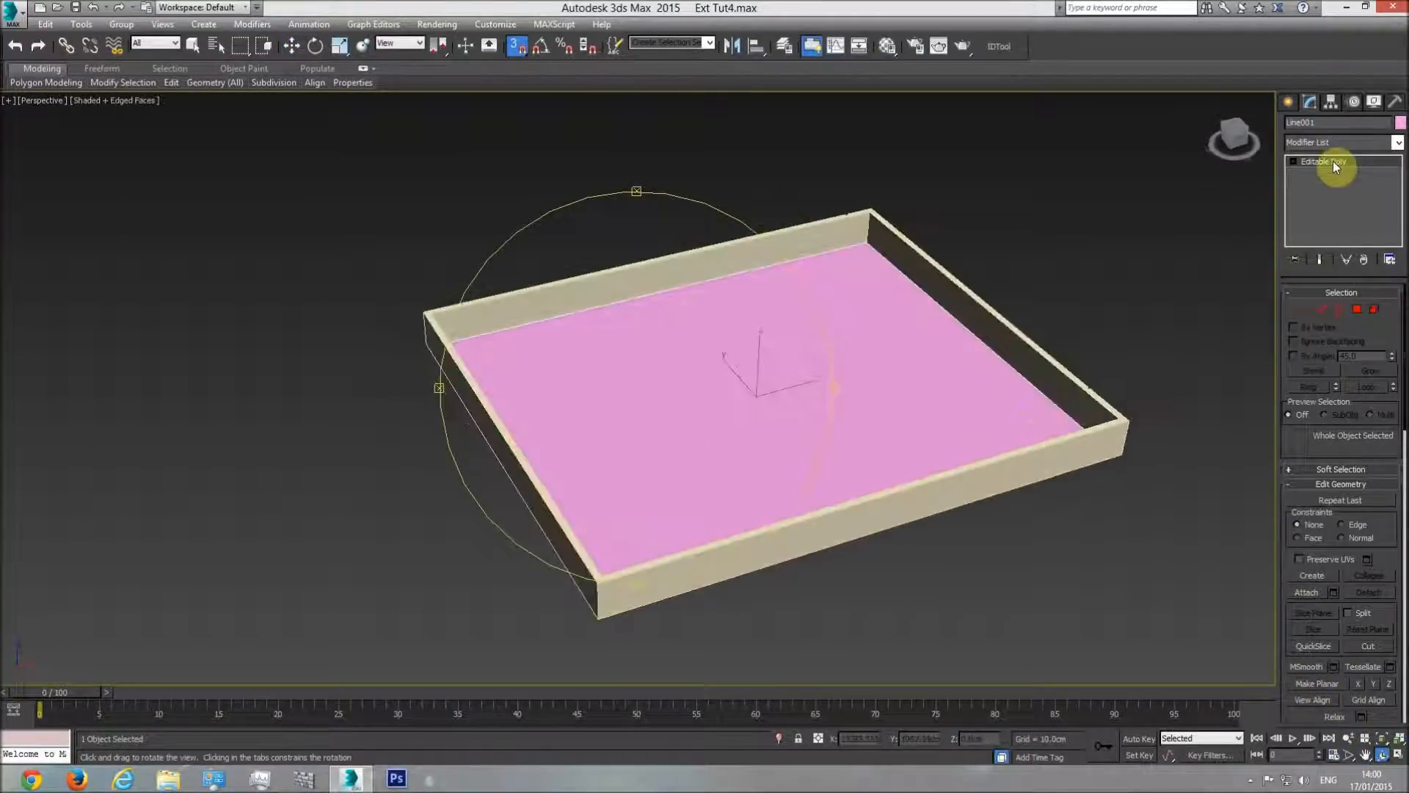
Step: End the isolation to show the whole building and inspect the roof surface around the two rectangular openings
right_click(947, 572)
right_click(1110, 290)
click(1134, 225)
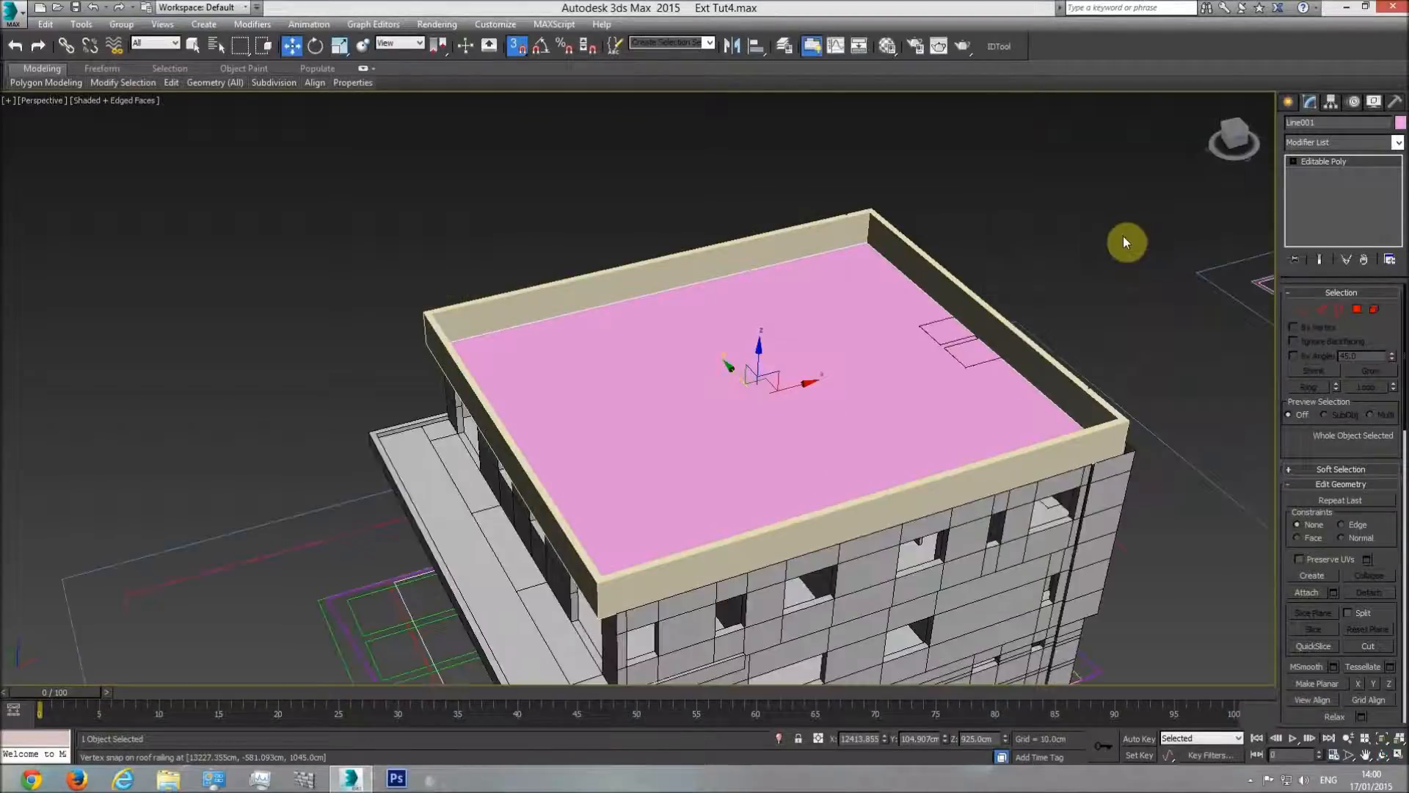
click(1382, 755)
drag(619, 403, 734, 291)
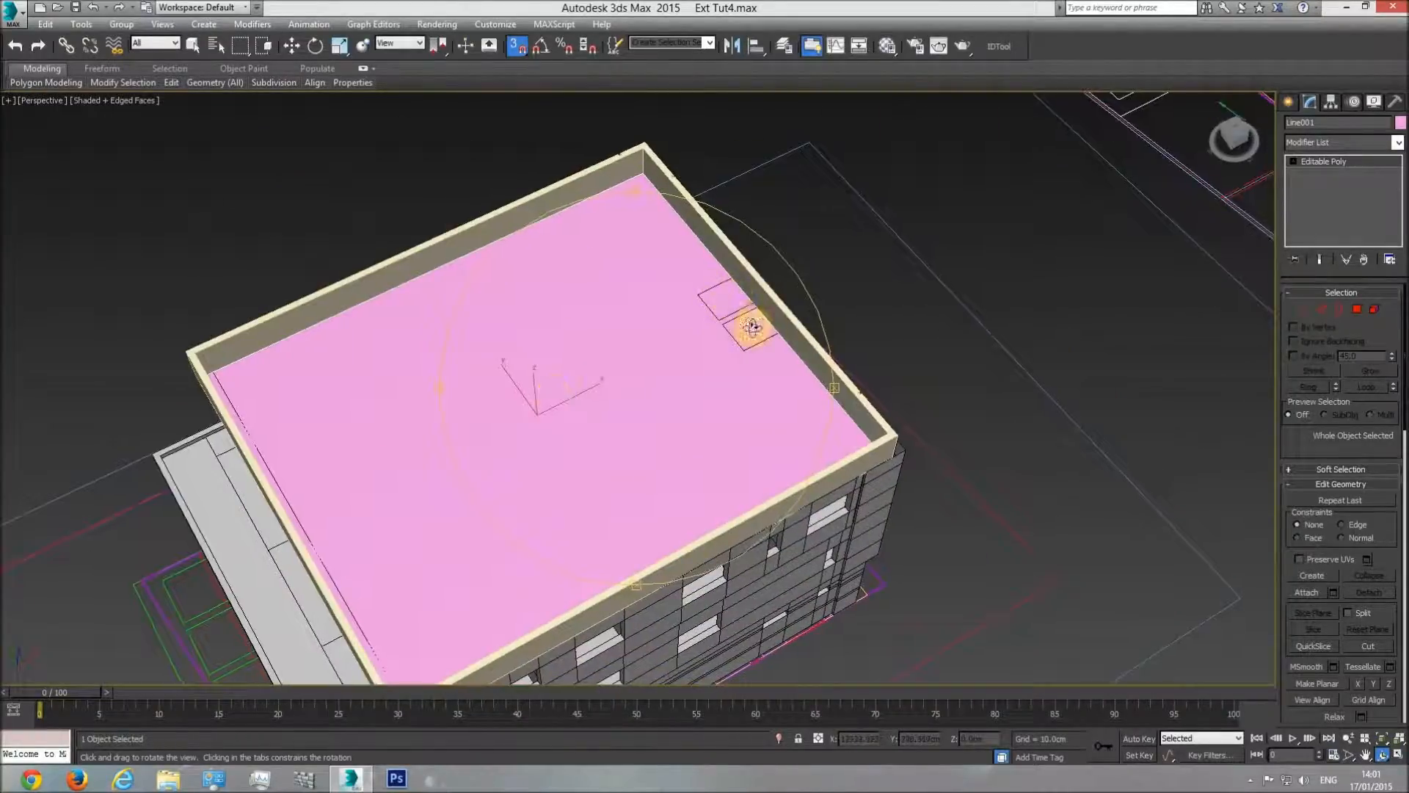
drag(739, 343, 606, 430)
scroll(559, 351, up, 5)
scroll(609, 428, down, 5)
Step: Examine the shaft details near the roof plan's right edge and compare them with the modelled roof in the top view
key(t)
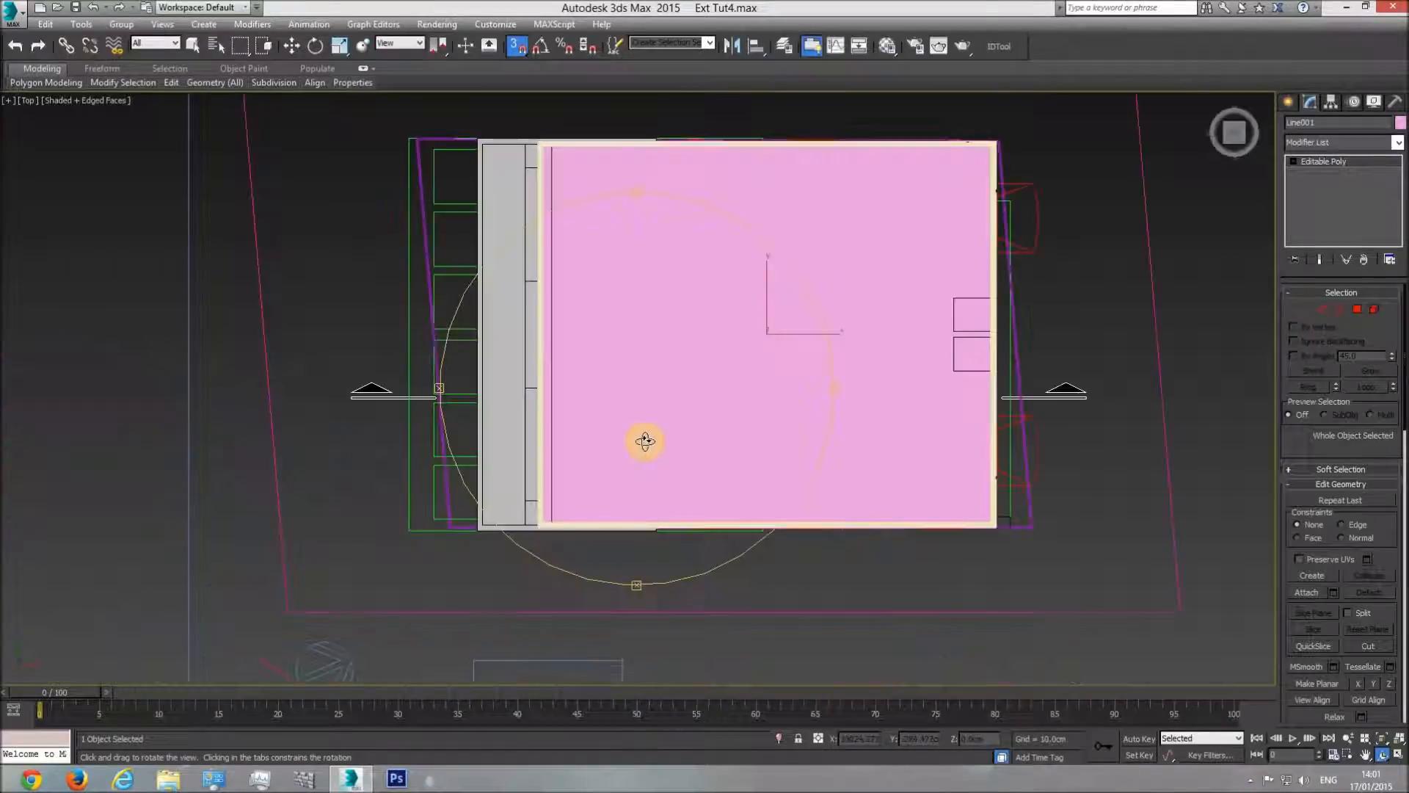
scroll(645, 441, down, 3)
middle_drag(645, 441, 919, 500)
middle_drag(596, 458, 855, 443)
scroll(626, 428, up, 5)
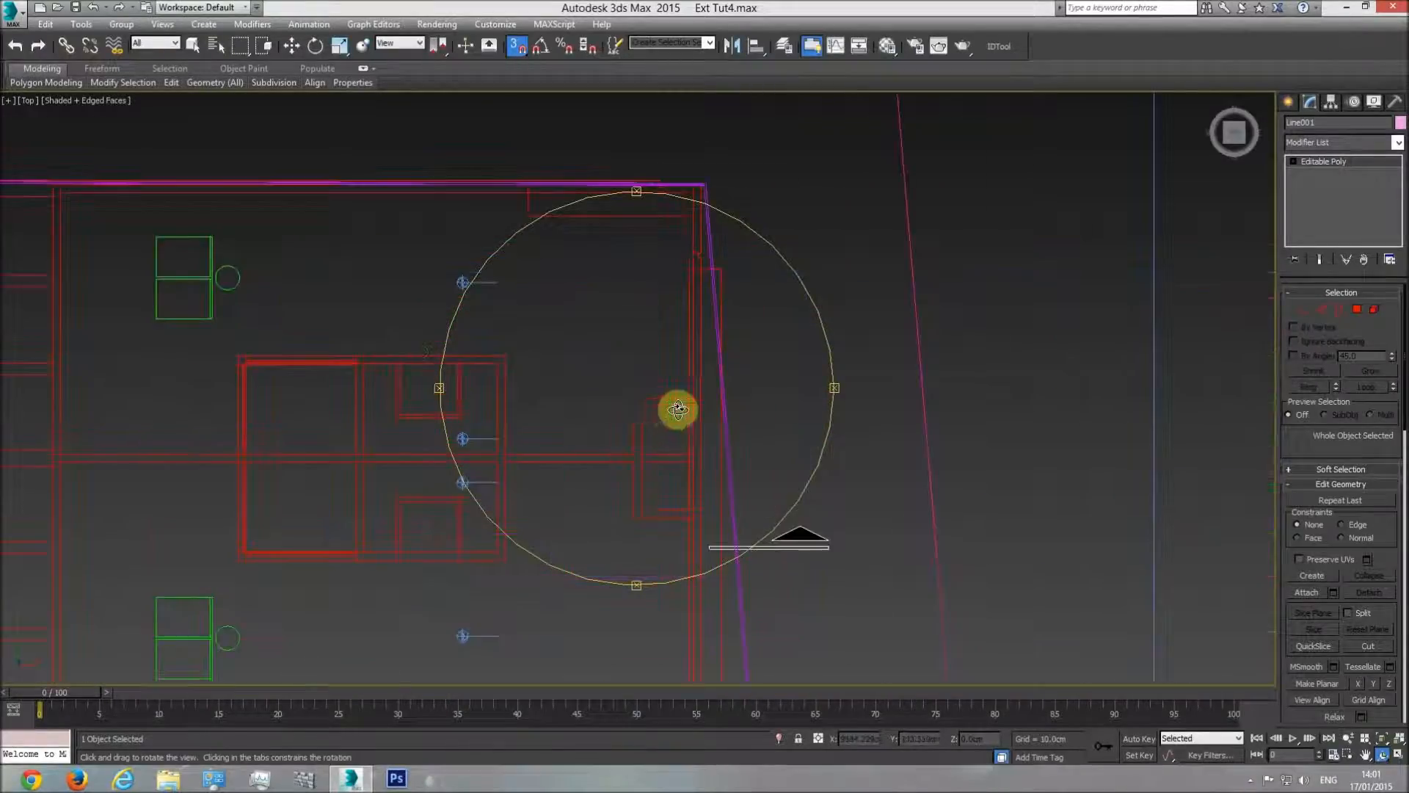
mouse_move(633, 453)
middle_down()
mouse_move(392, 403)
mouse_move(63, 396)
middle_up()
scroll(465, 416, down, 3)
middle_drag(617, 387, 346, 384)
scroll(754, 370, up, 2)
scroll(754, 370, up, 2)
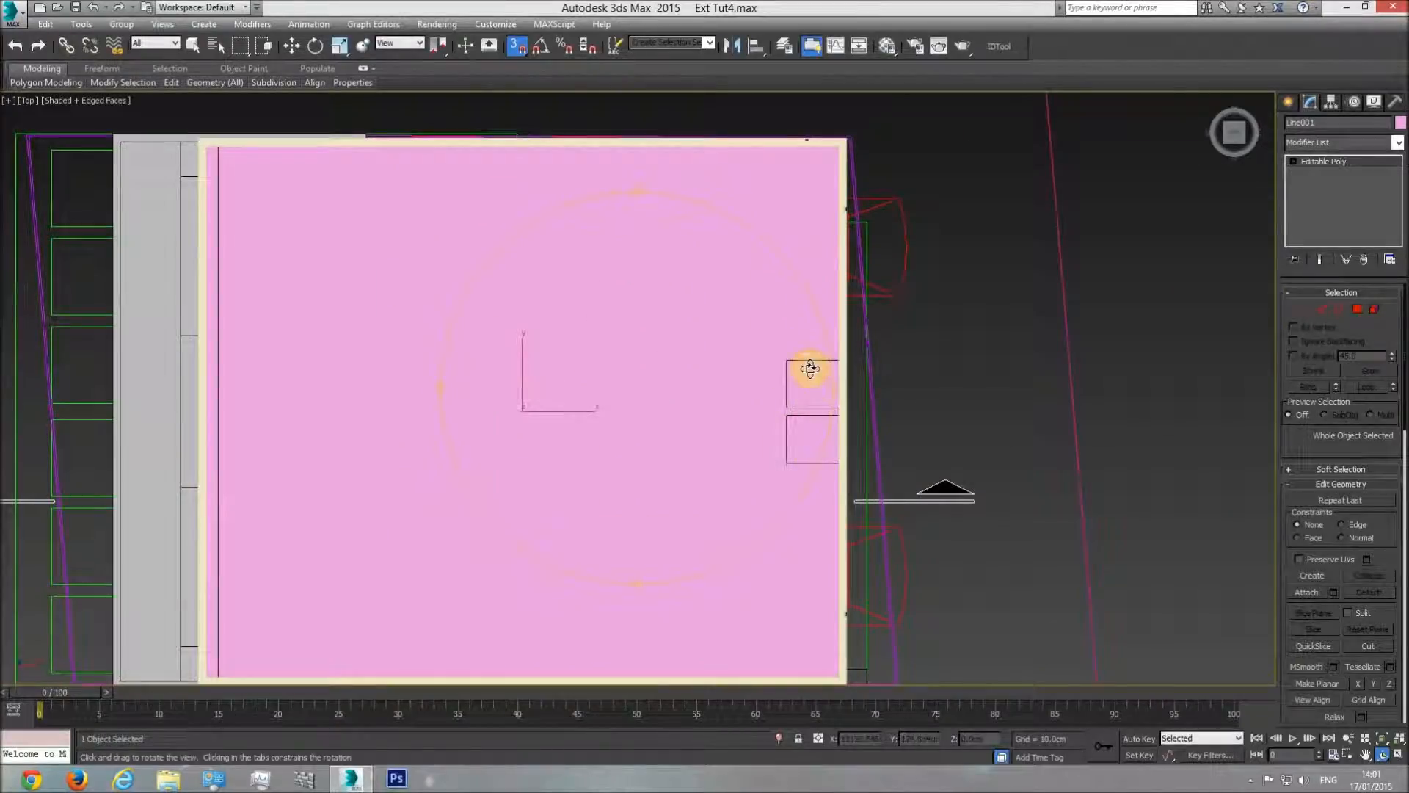
Step: Rename the new floor object as Roof floor and switch to editing its edges
key(w)
click(1321, 122)
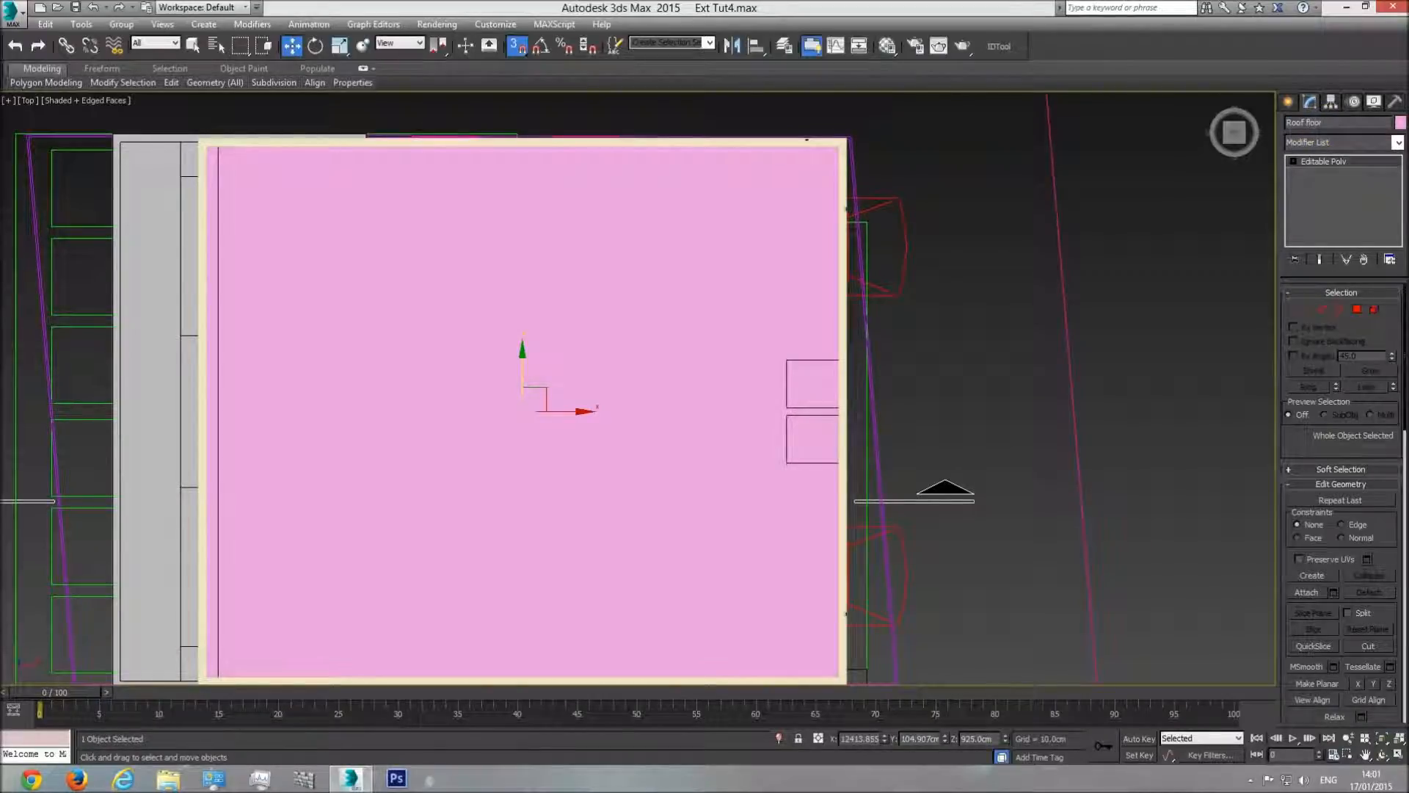
click(1303, 309)
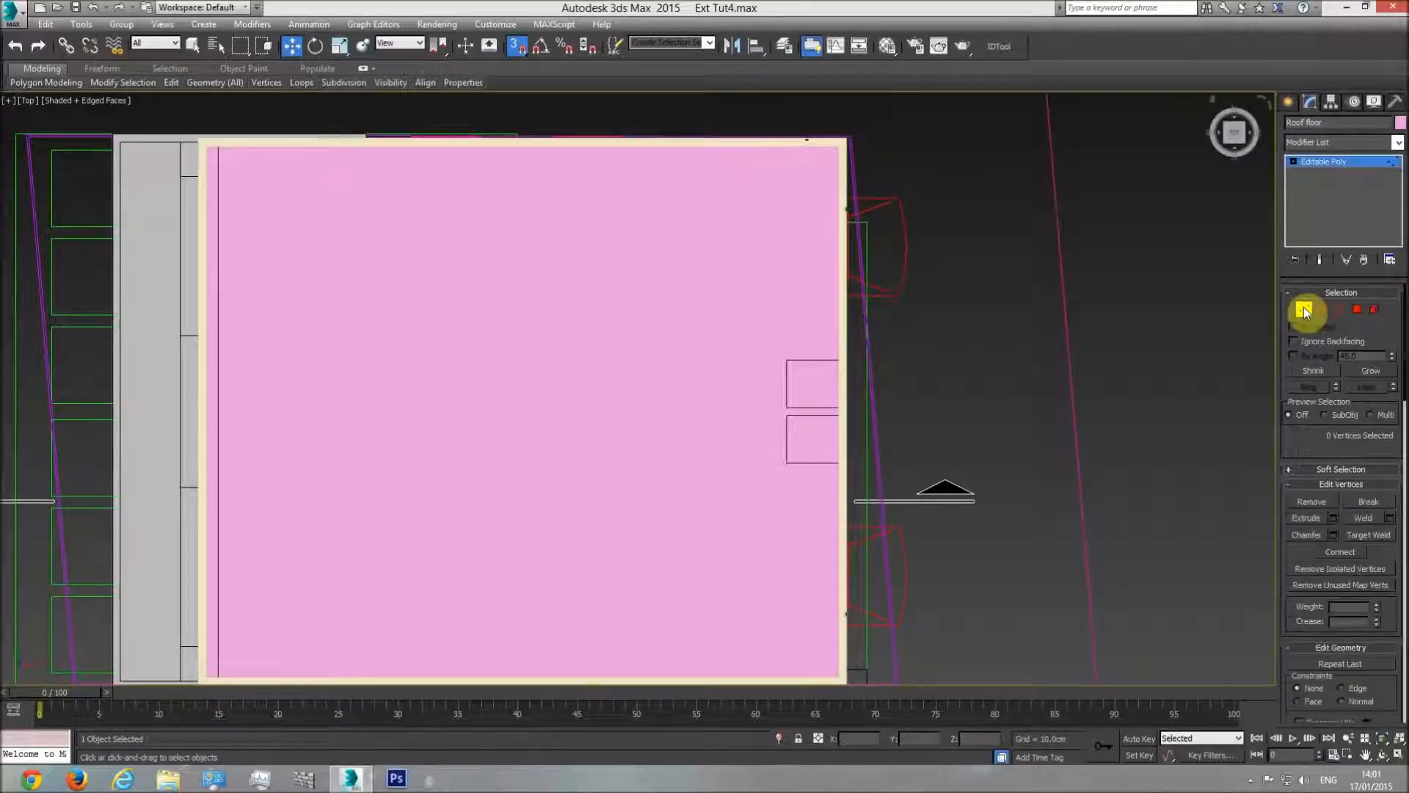
click(1320, 310)
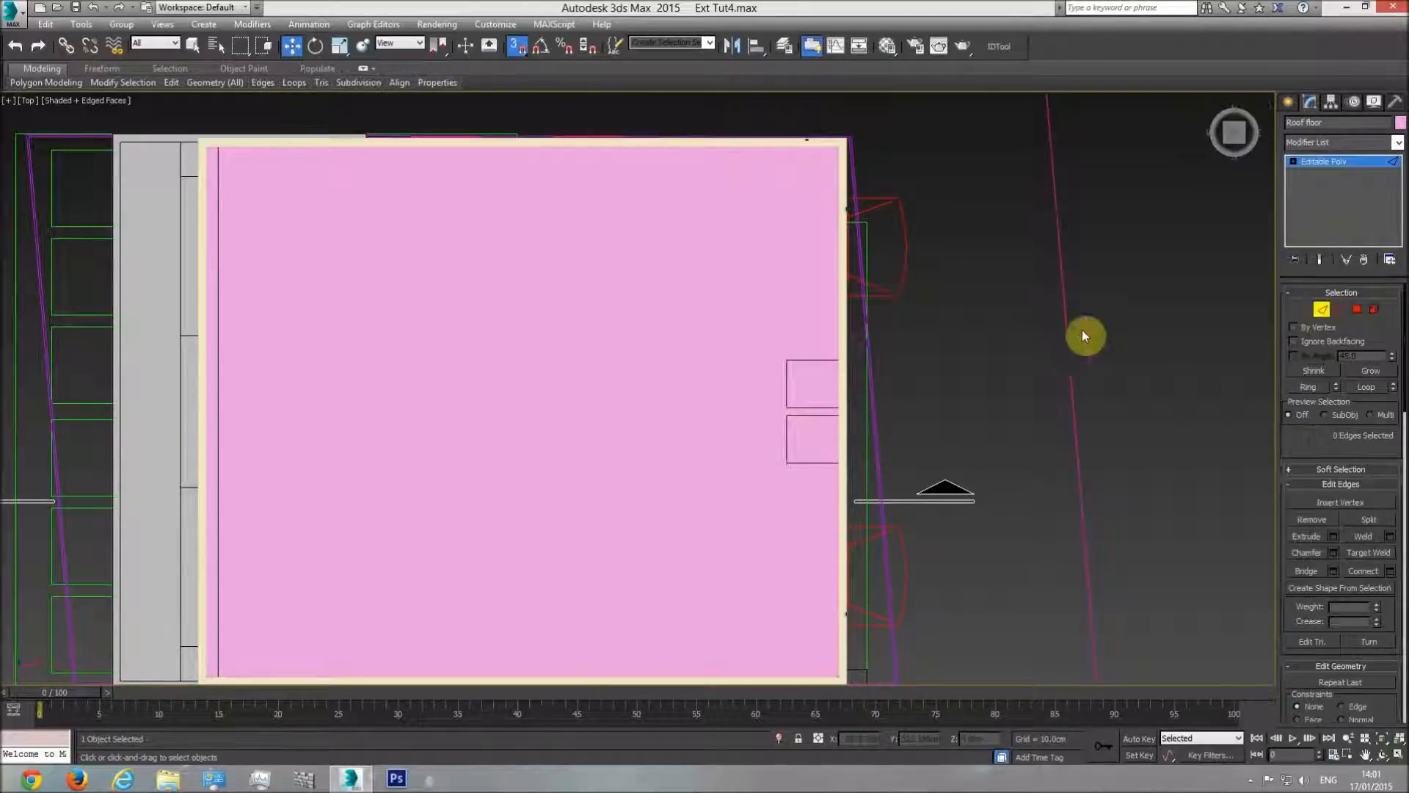
Step: Select the two short side edges of the roof floor with everything else hidden, then restore the full shaded building
key(F3)
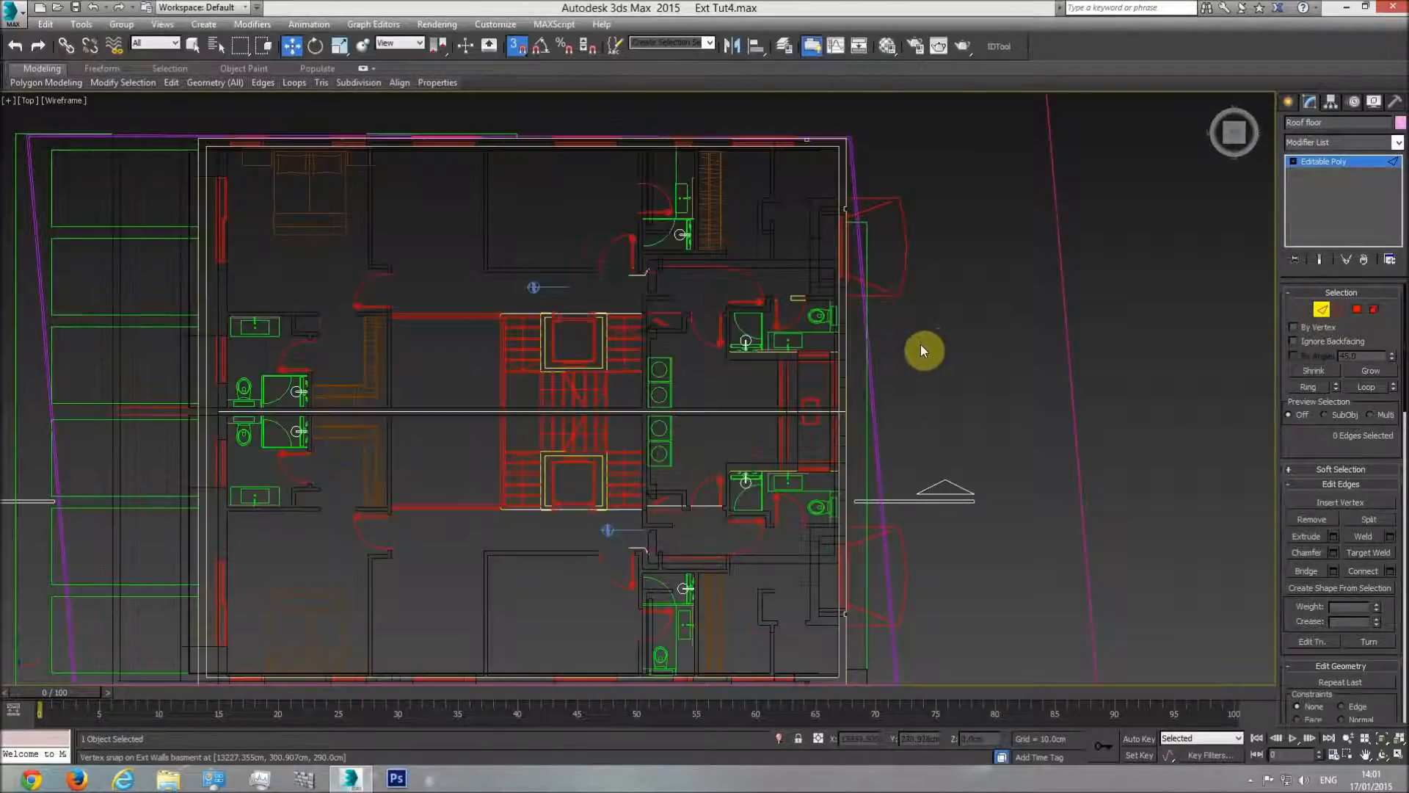
drag(945, 328, 156, 439)
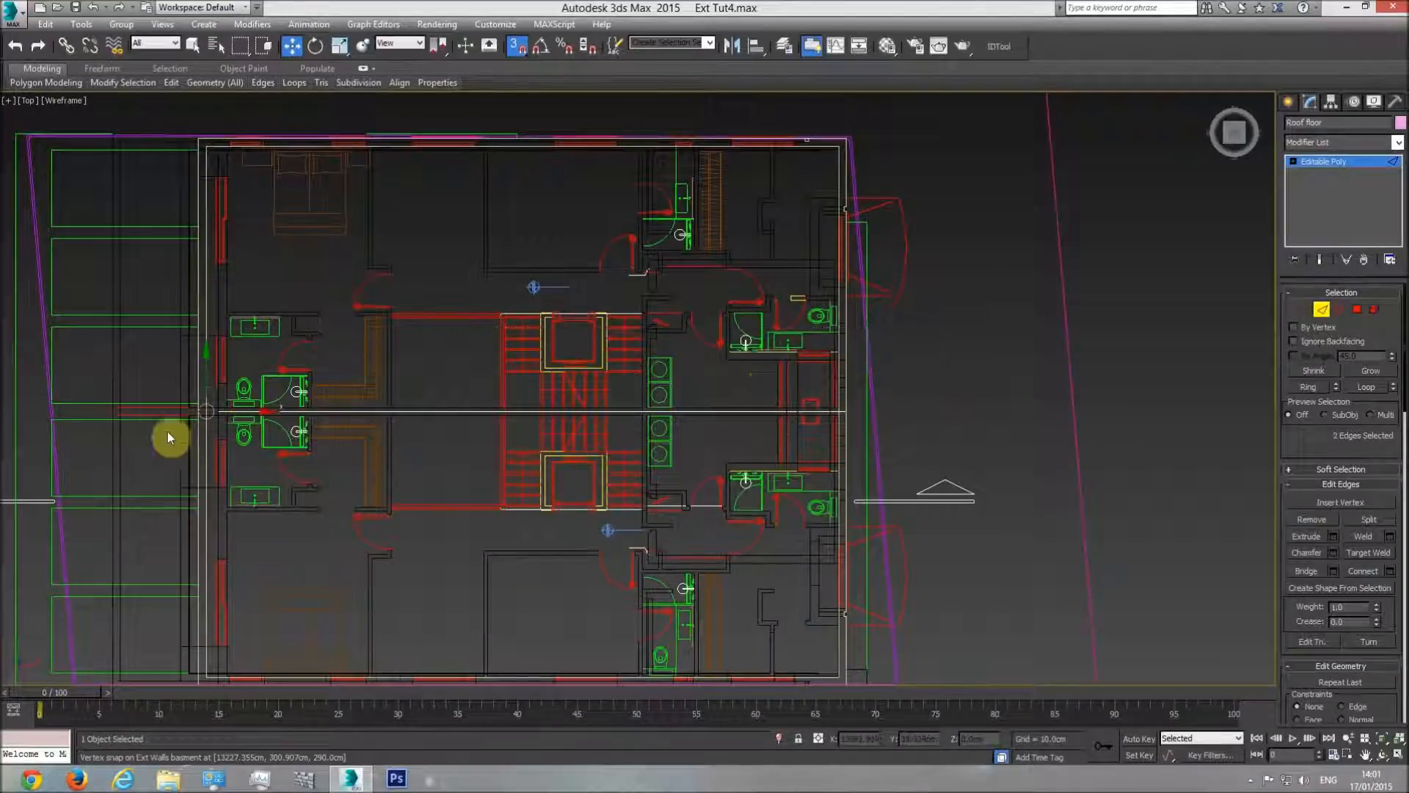
right_click(342, 288)
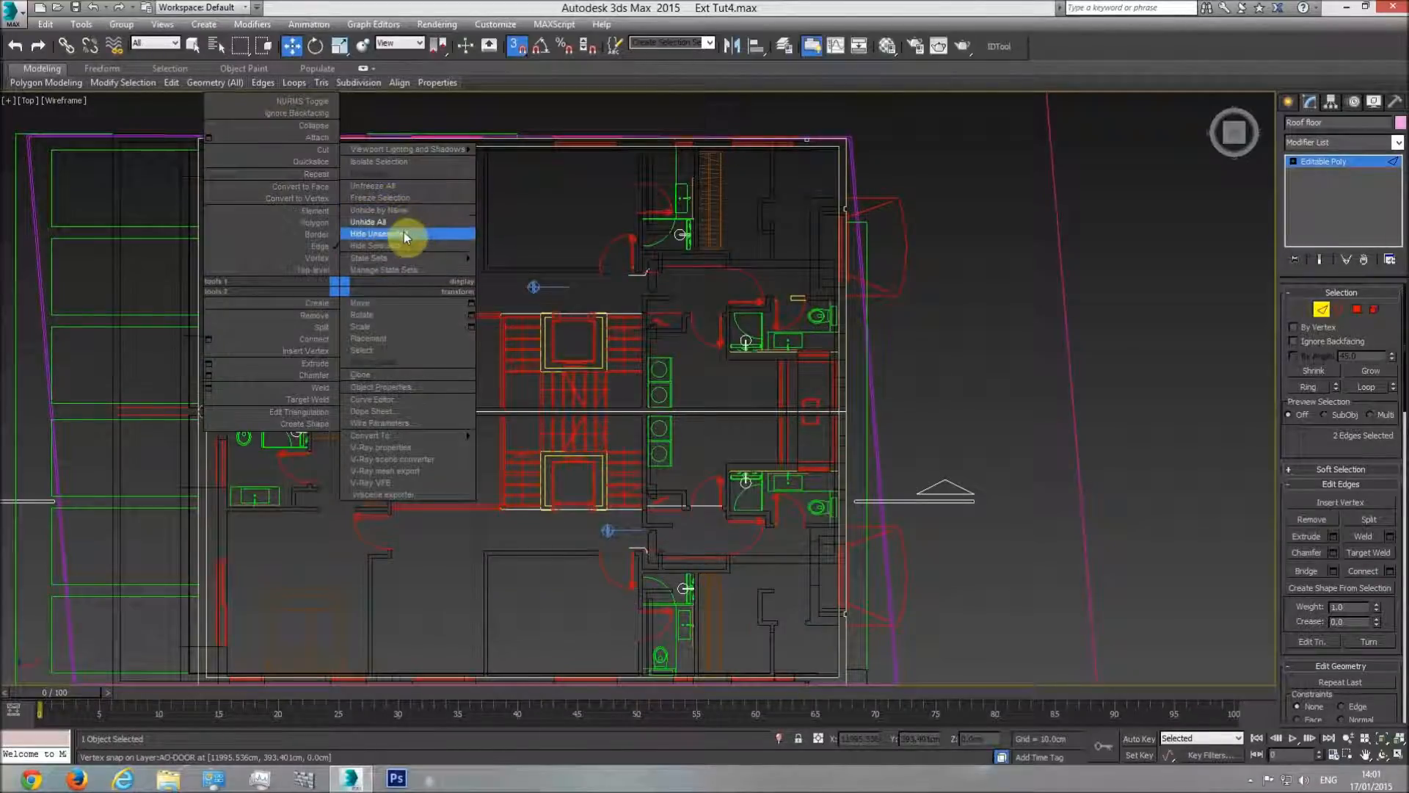
click(403, 234)
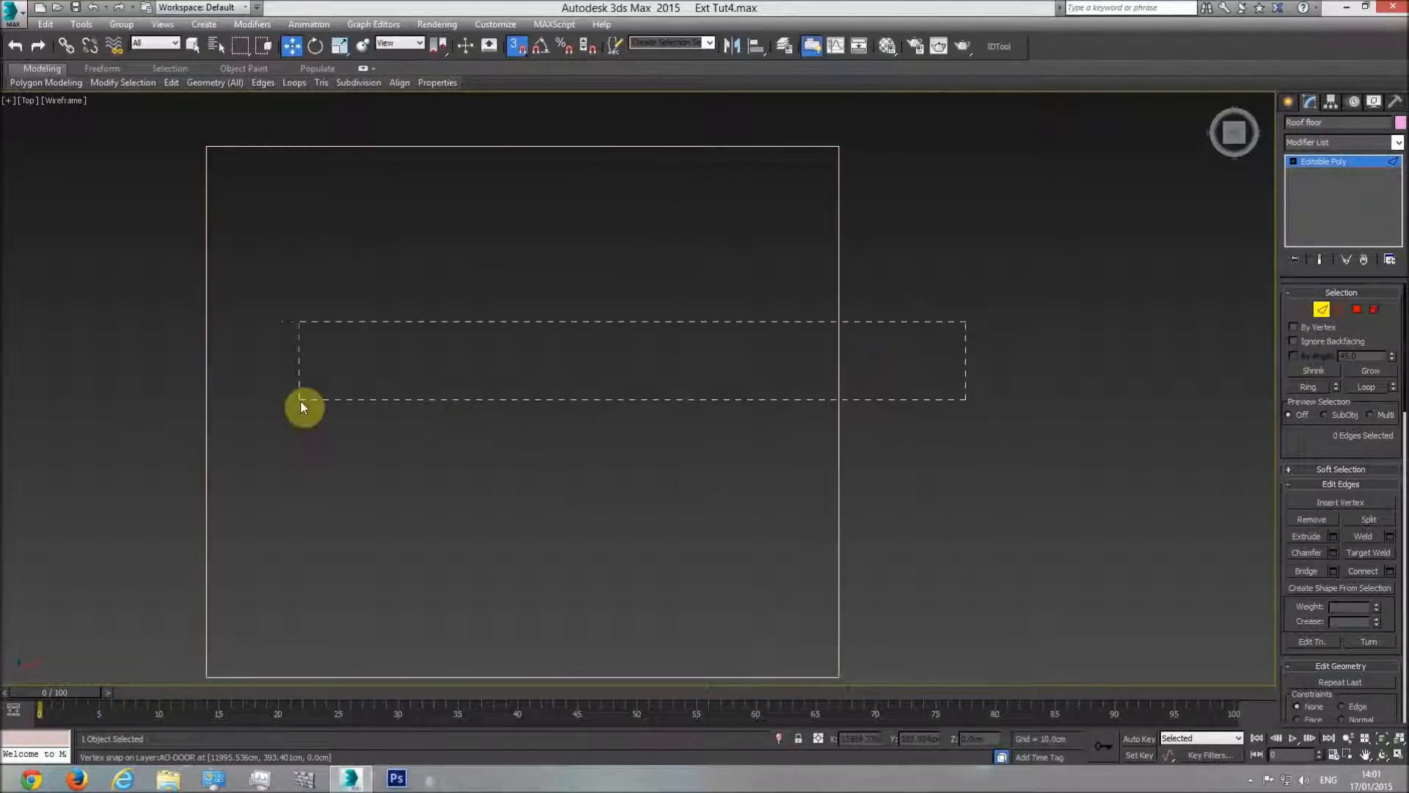
drag(160, 409, 161, 409)
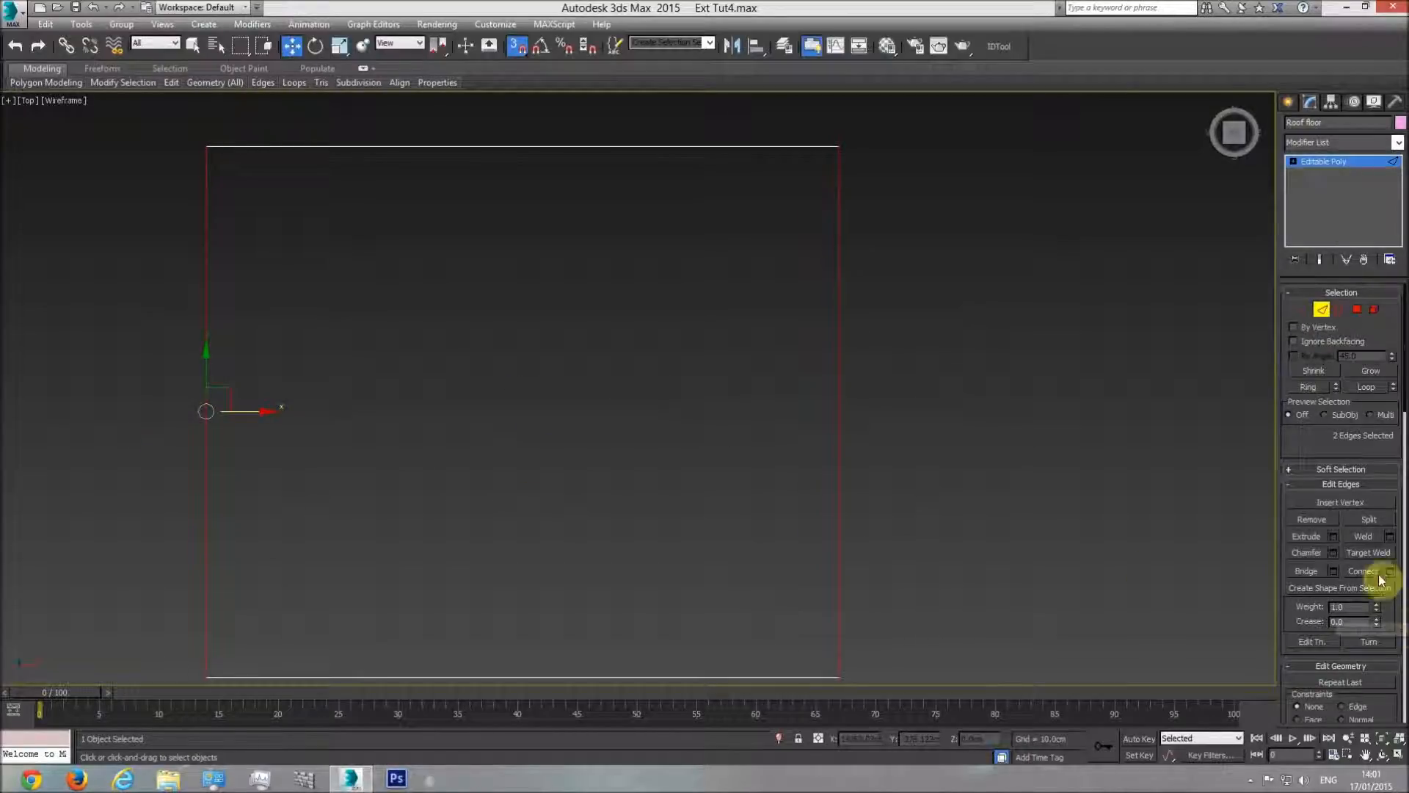
right_click(874, 433)
click(916, 365)
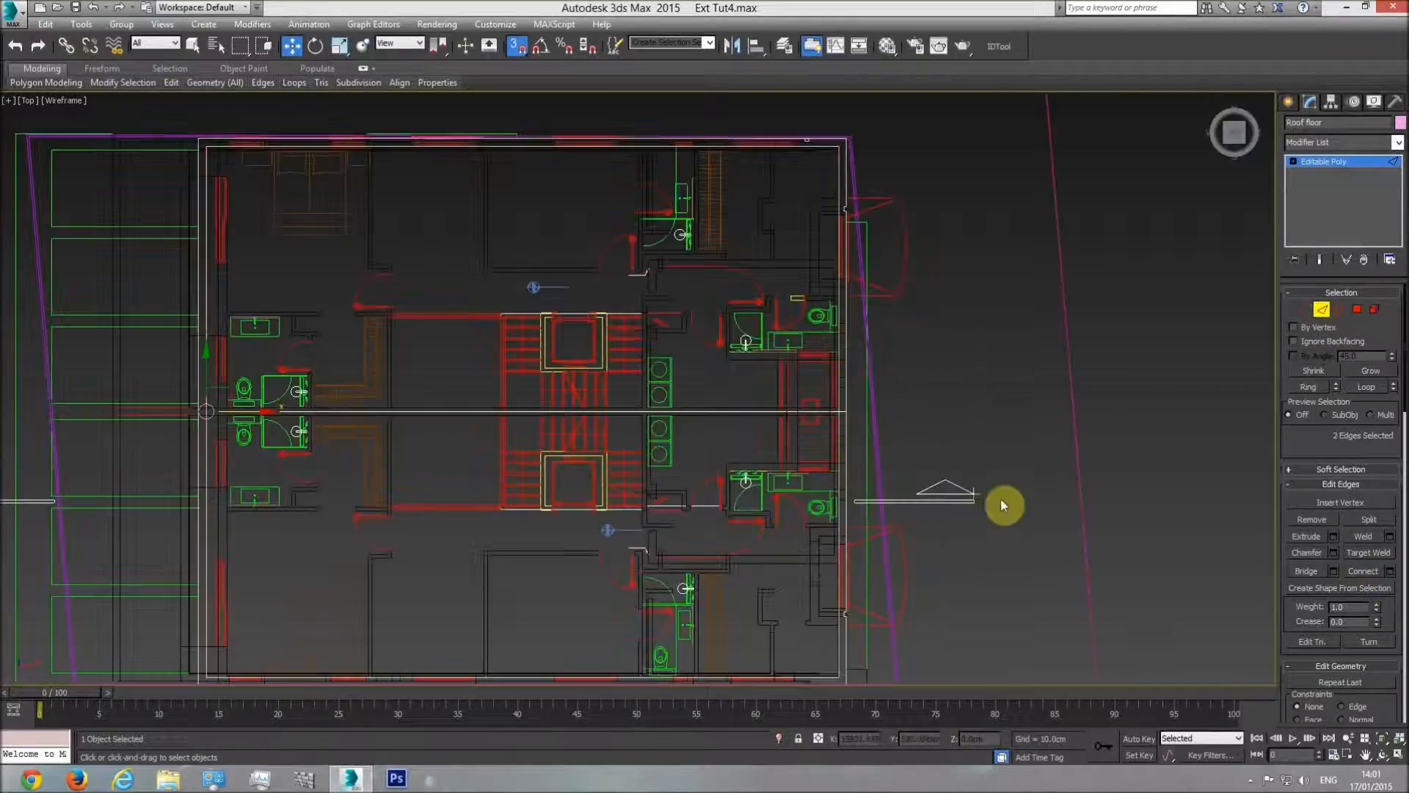
key(F3)
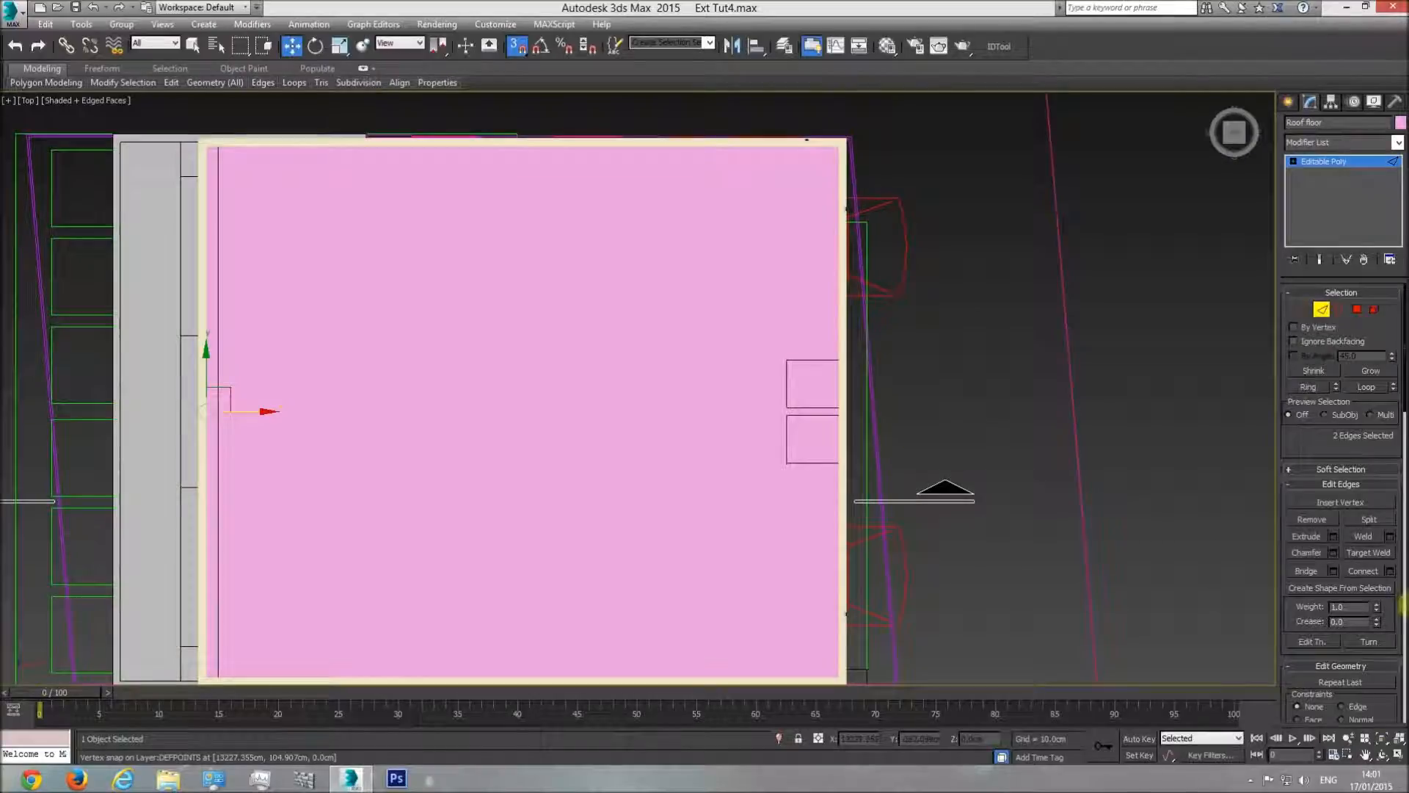
Step: Connect the two selected roof floor edges with 4 segments
click(1392, 571)
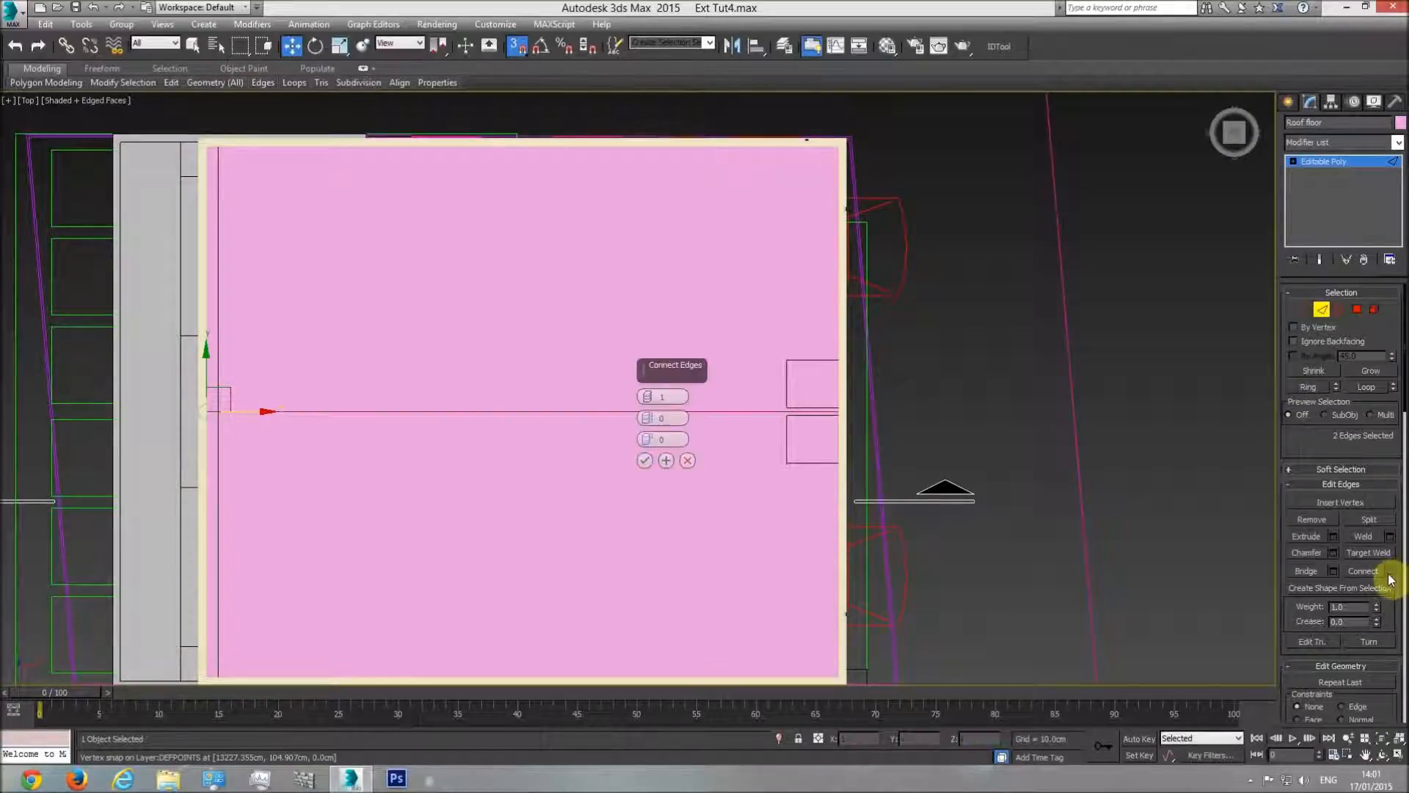
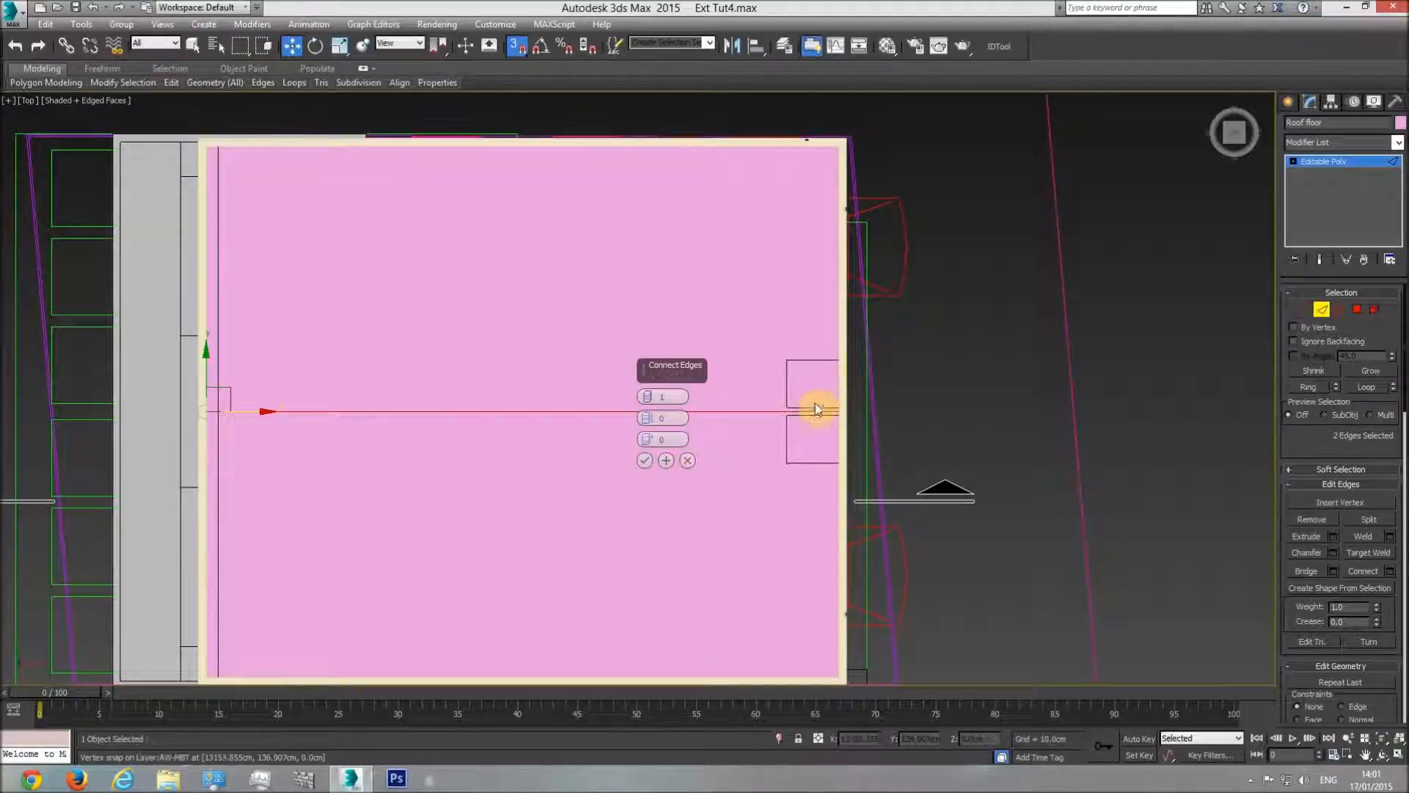
drag(647, 398, 649, 388)
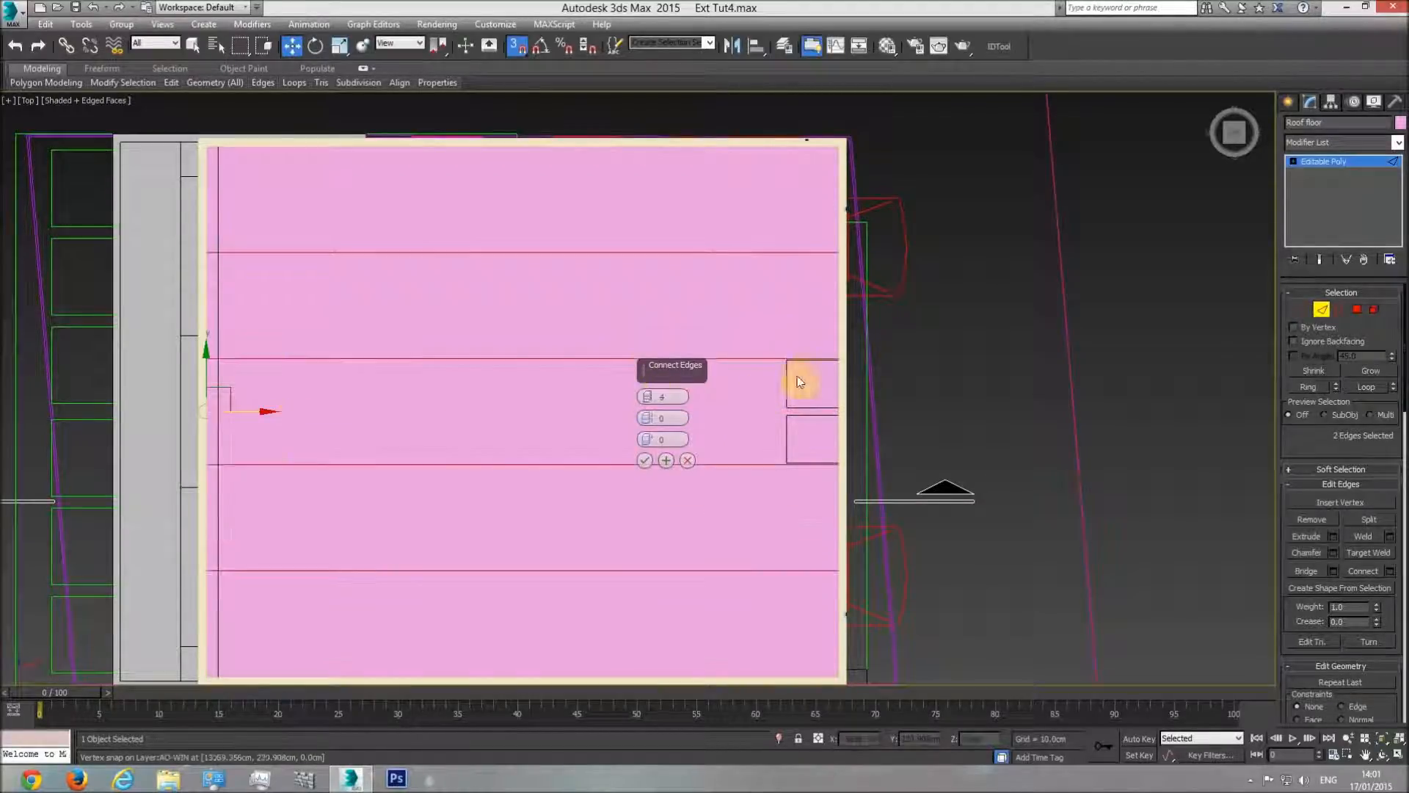
click(644, 460)
Step: Move the two middle connecting edges onto the facing sides of the two rectangular shaft openings, snapping to their corners
click(751, 358)
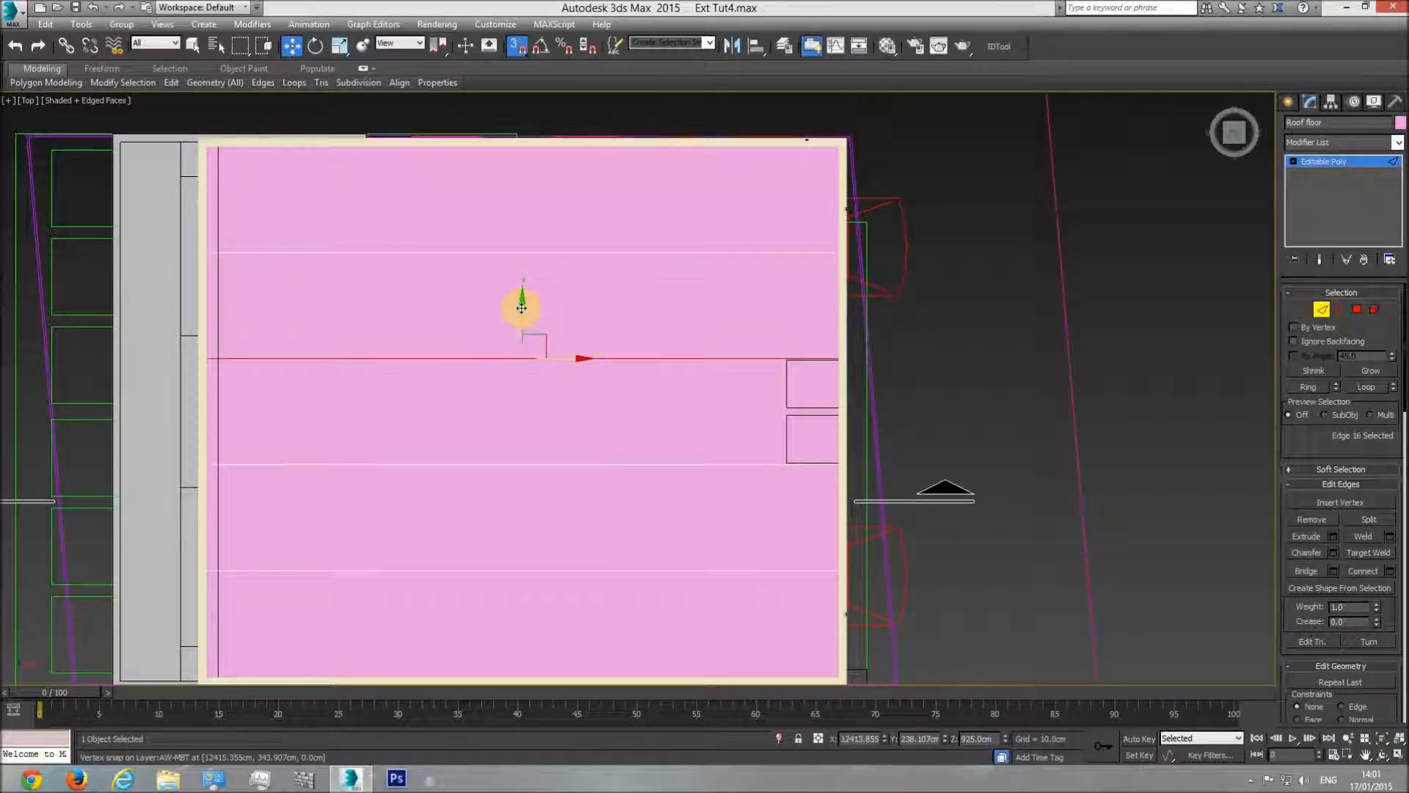
drag(521, 308, 795, 406)
click(754, 463)
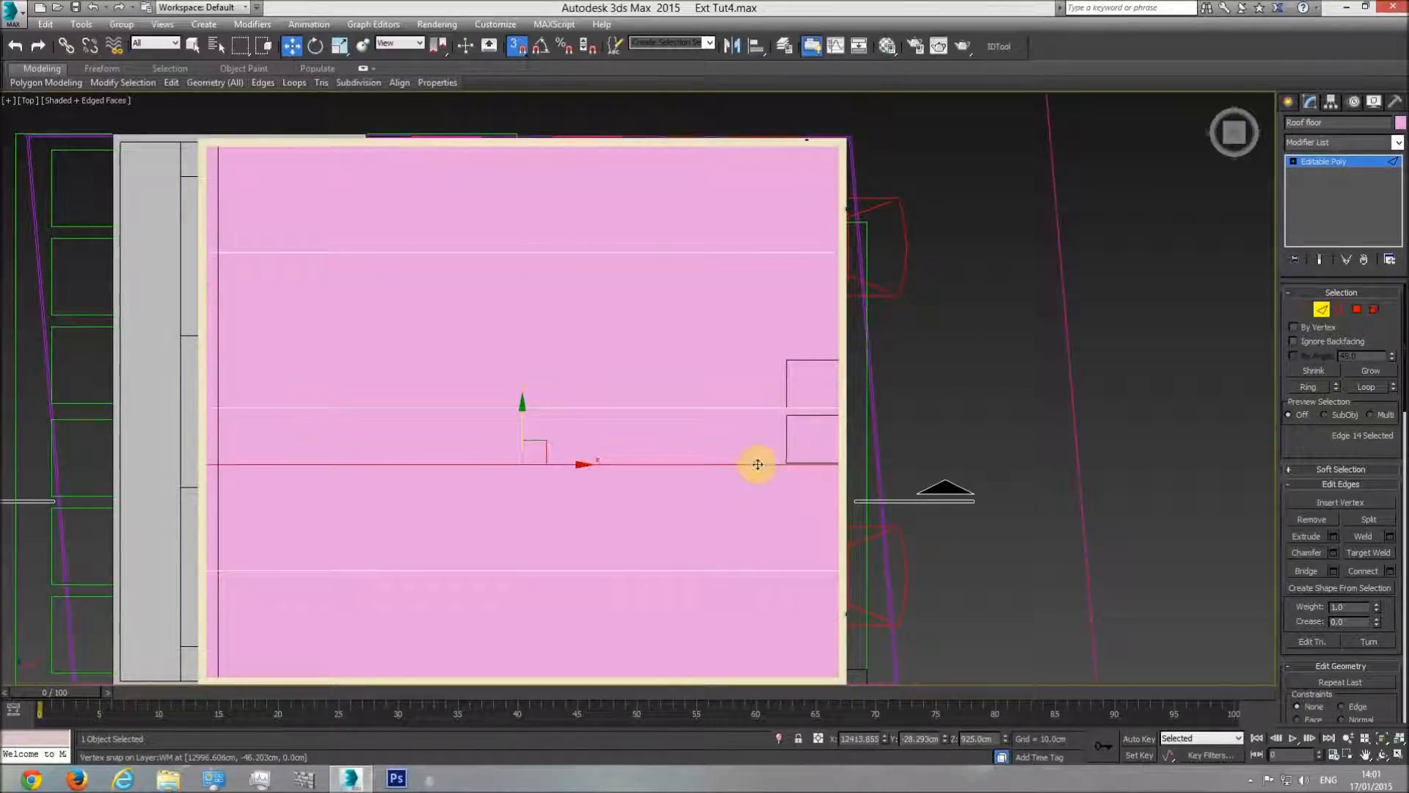
scroll(754, 464, up, 3)
drag(333, 394, 758, 351)
scroll(694, 484, down, 2)
Step: Snap the two outer connecting edges onto the outer sides of the two shaft openings
click(694, 535)
drag(367, 488, 739, 380)
middle_drag(739, 381, 727, 593)
click(700, 395)
drag(382, 358, 756, 547)
scroll(771, 548, down, 2)
middle_drag(771, 548, 695, 301)
scroll(763, 403, down, 2)
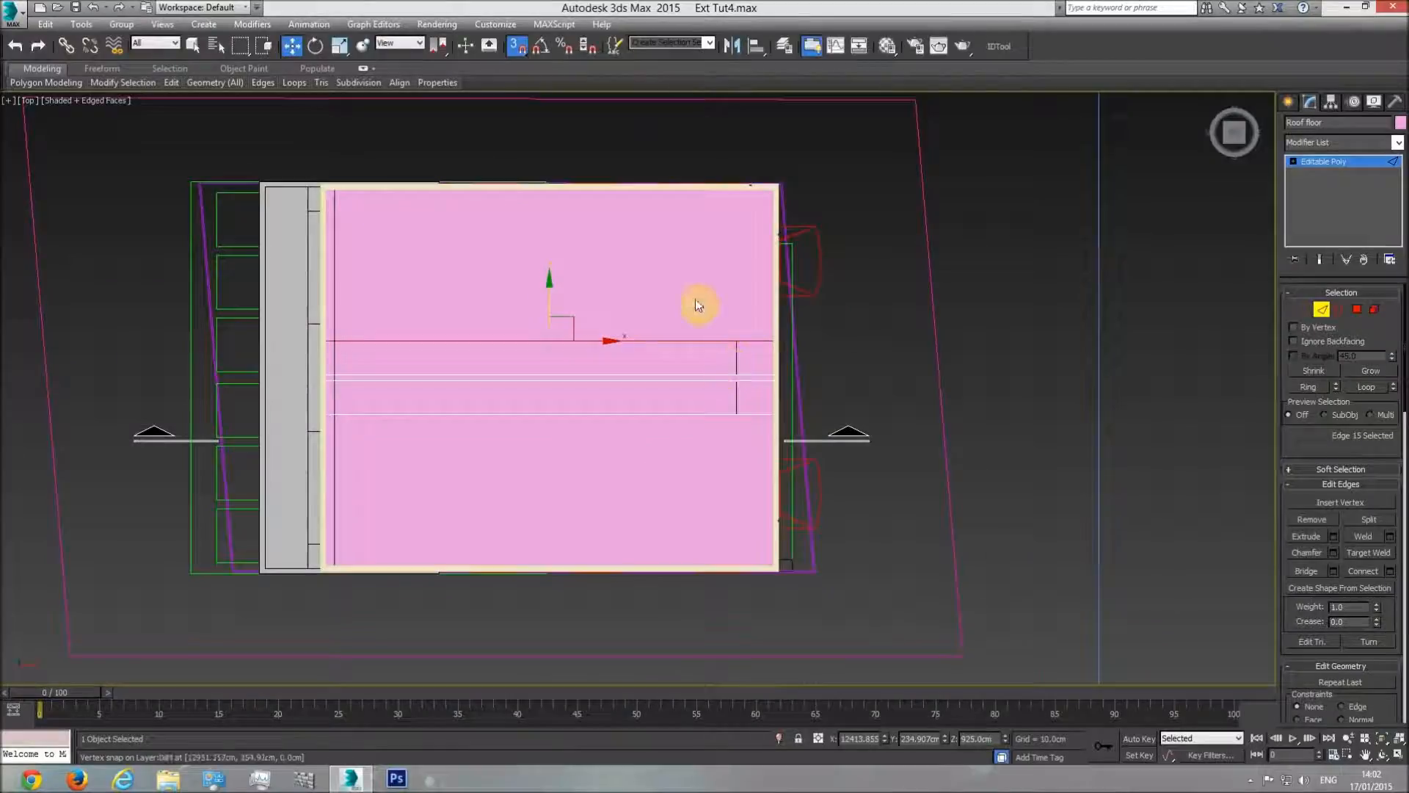
Step: Hide everything except the roof floor and select all six of its lengthwise edges
right_click(691, 285)
click(751, 231)
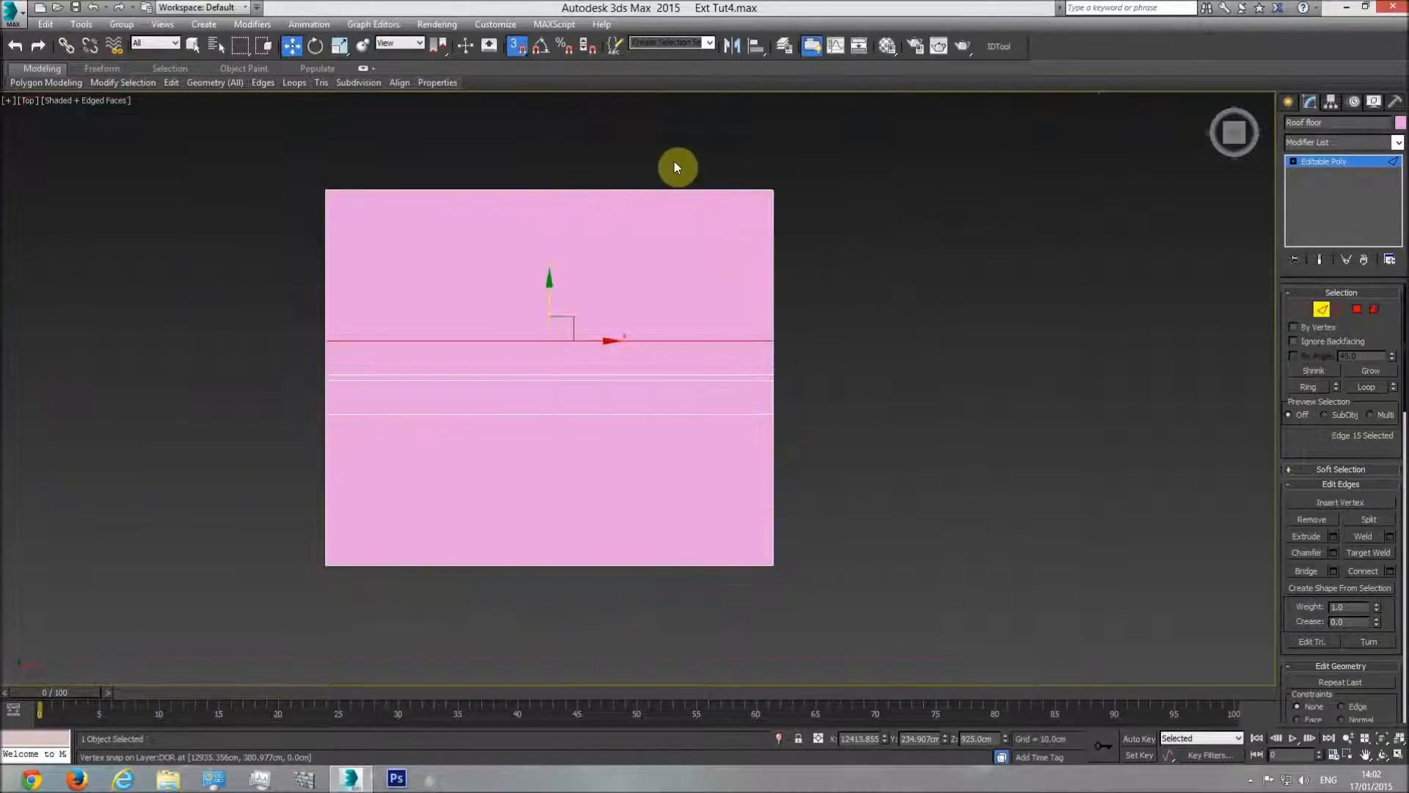
drag(601, 624, 601, 625)
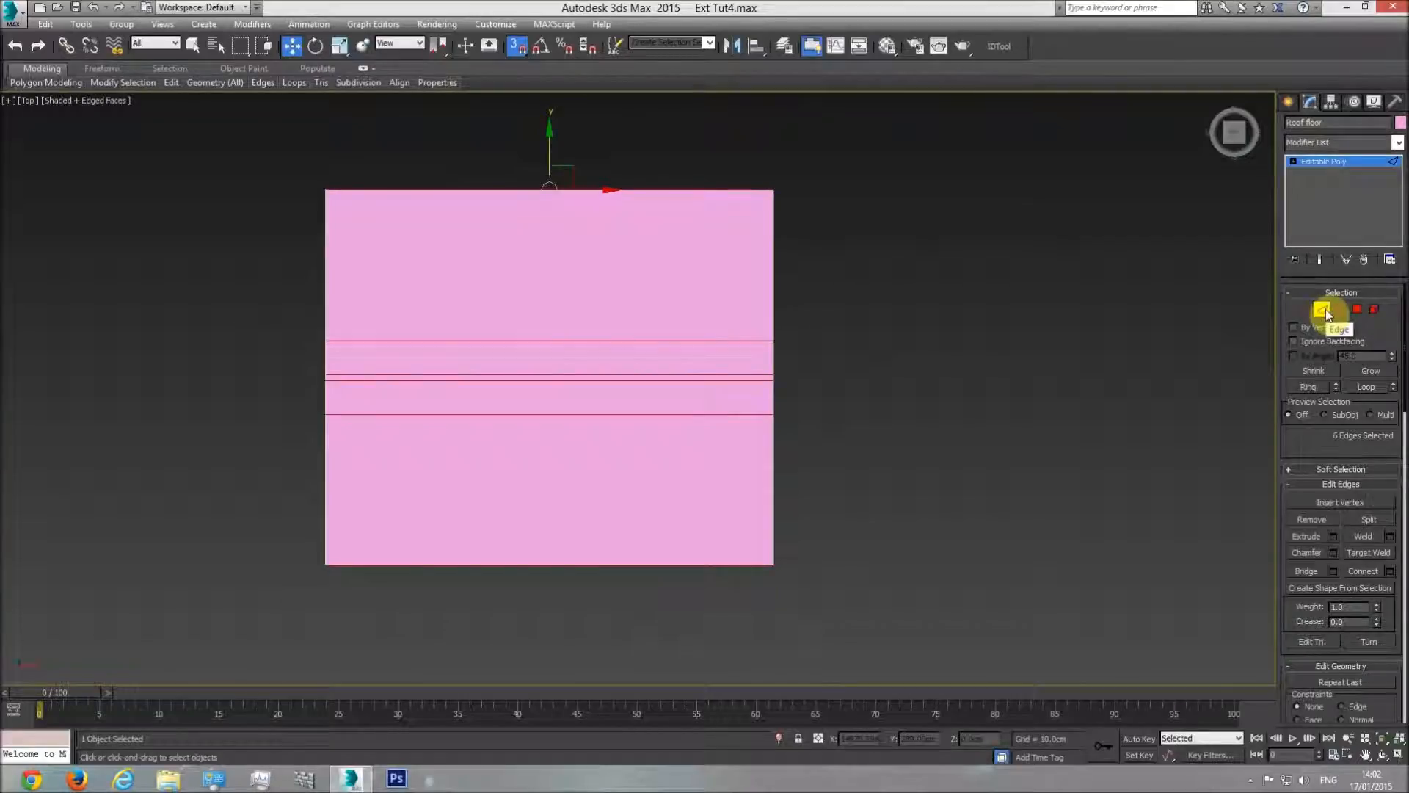
Step: Connect the six selected edges with 1 segment and unhide the rest of the building
click(1390, 572)
right_click(935, 377)
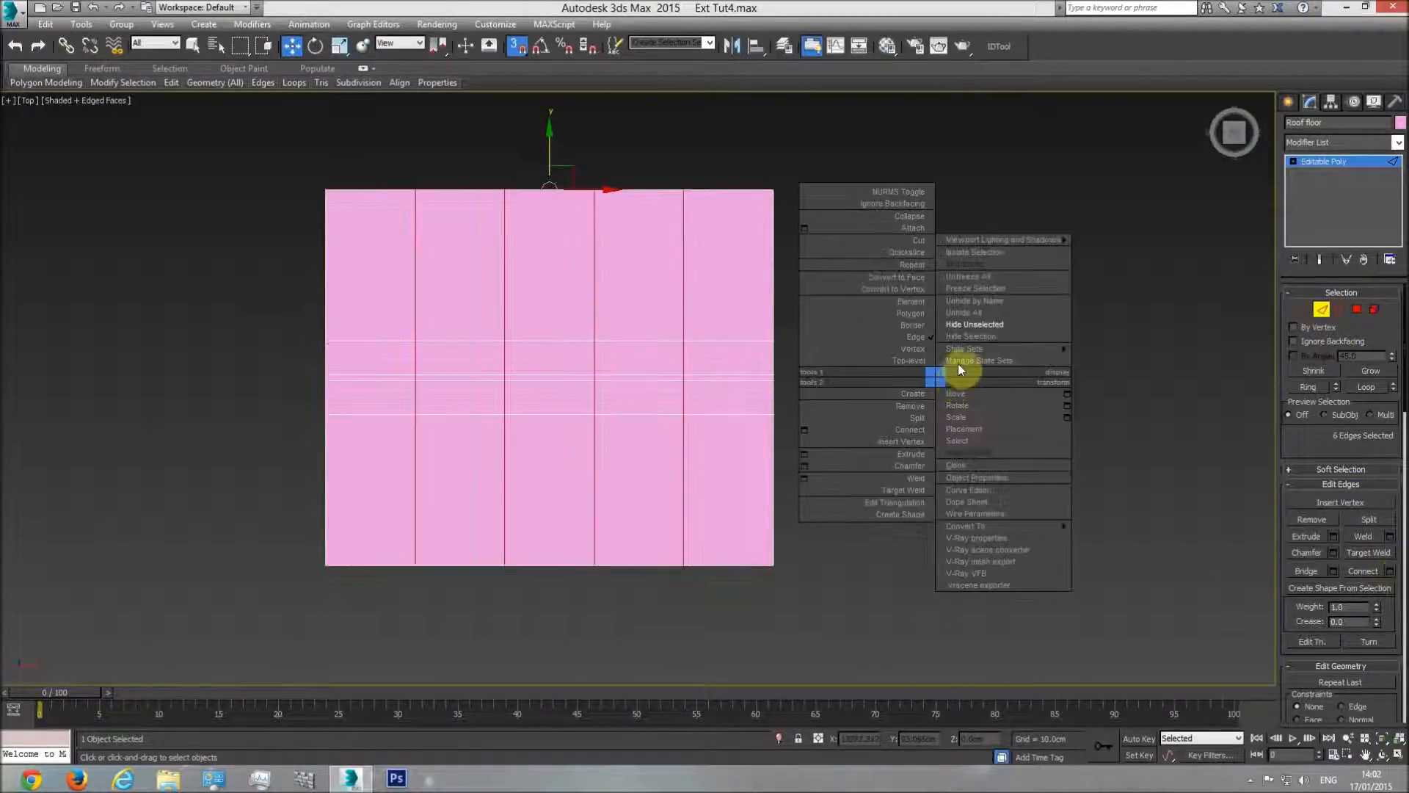
click(991, 313)
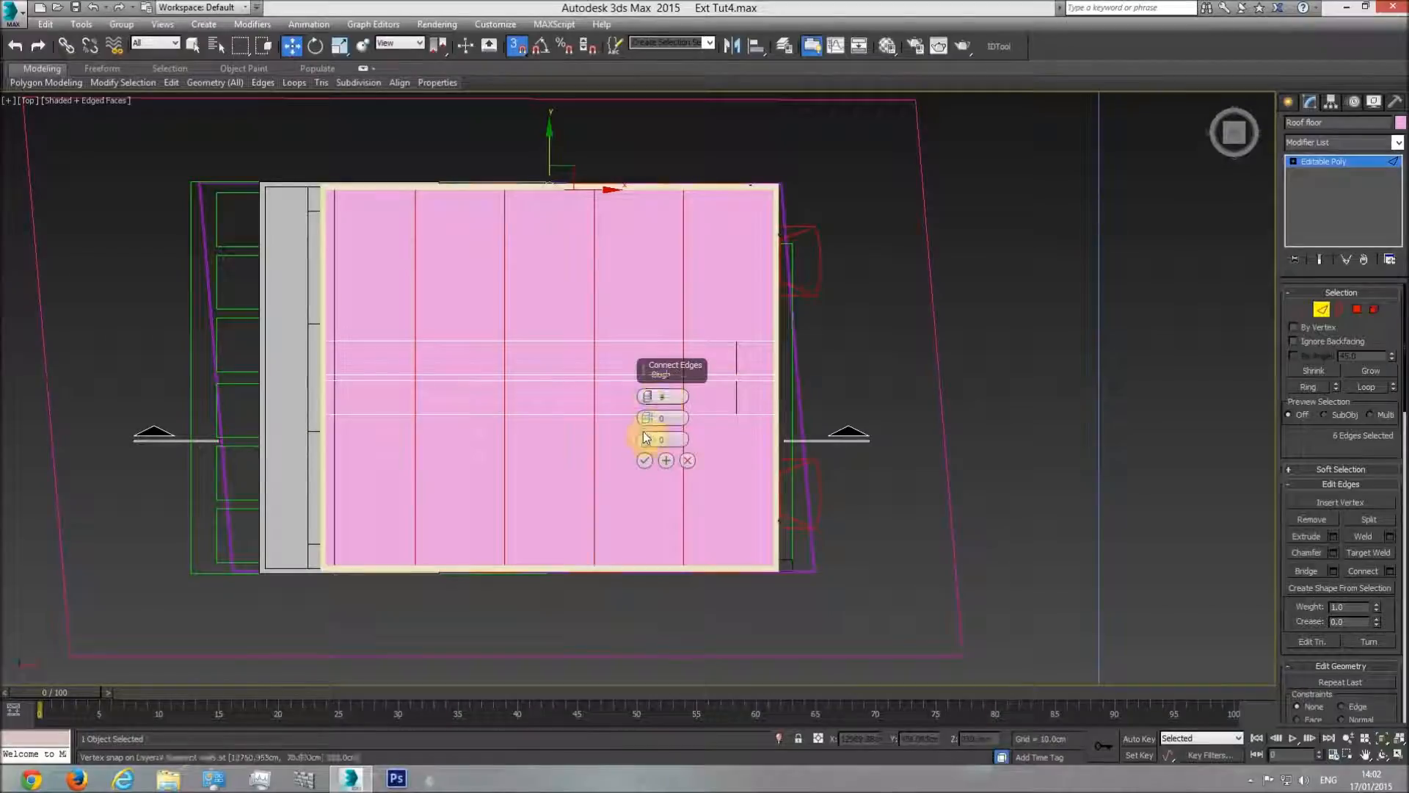
click(647, 400)
click(647, 400)
click(648, 400)
click(645, 460)
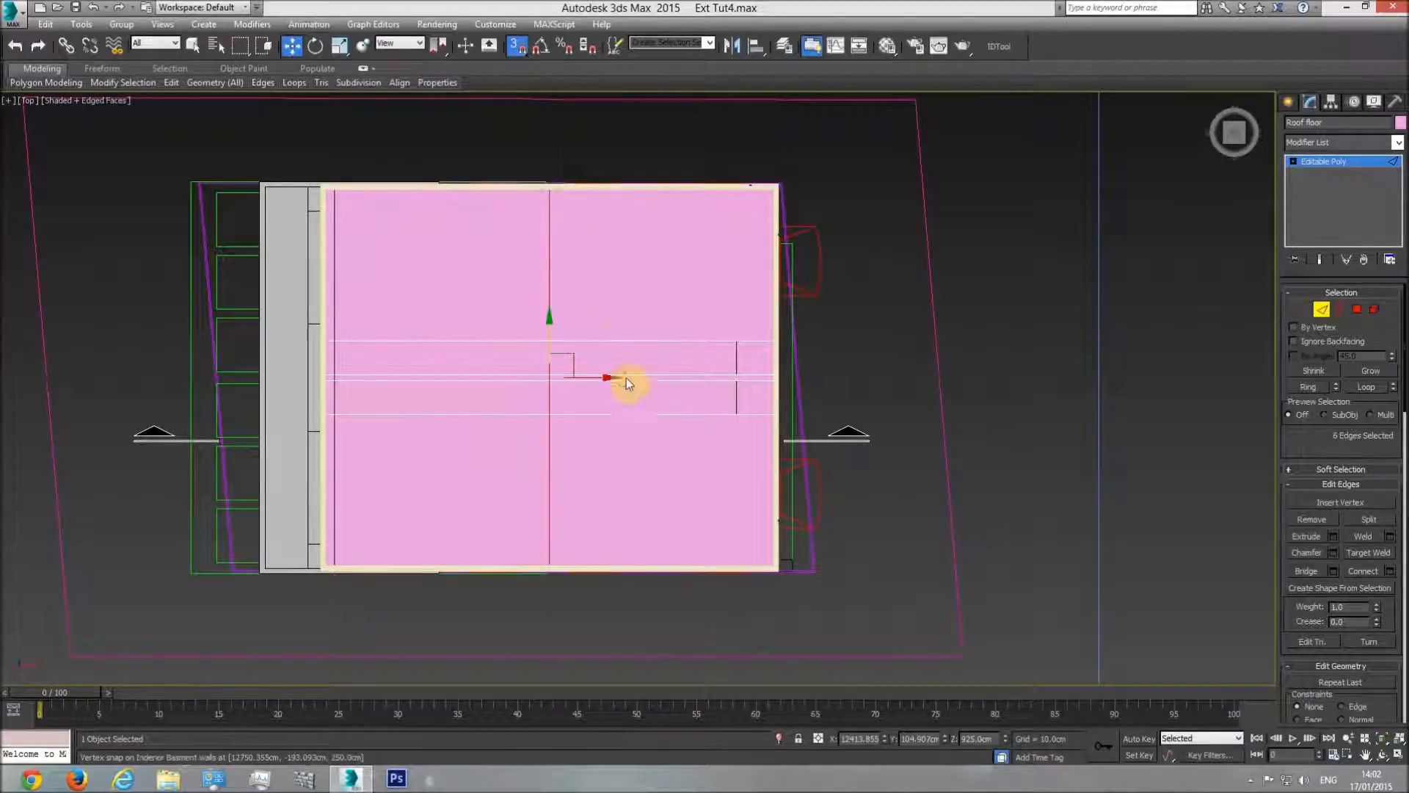
Step: Snap the new crosswise edge onto the inner side of the two shaft openings
drag(594, 380, 738, 339)
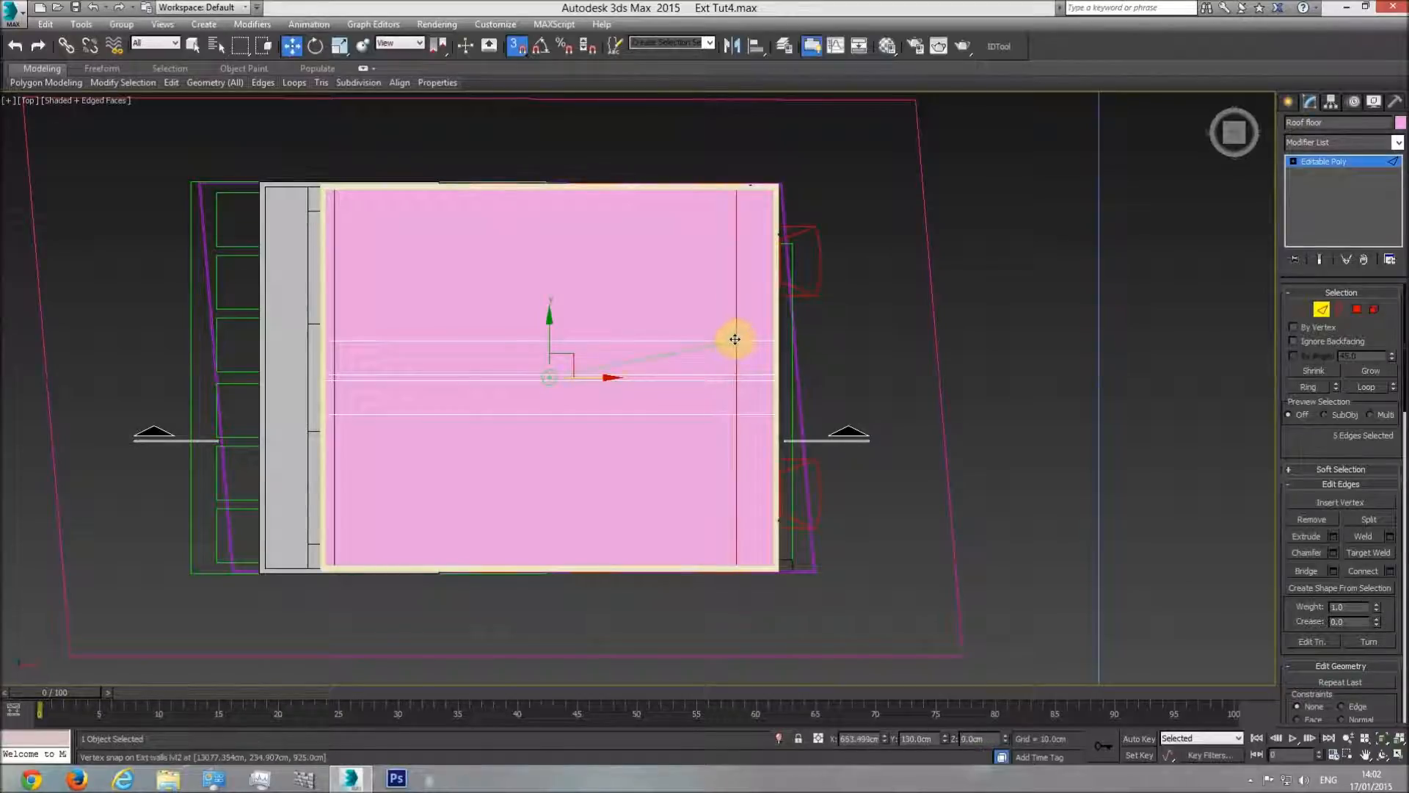
scroll(737, 340, up, 4)
middle_drag(765, 382, 745, 345)
scroll(745, 345, down, 1)
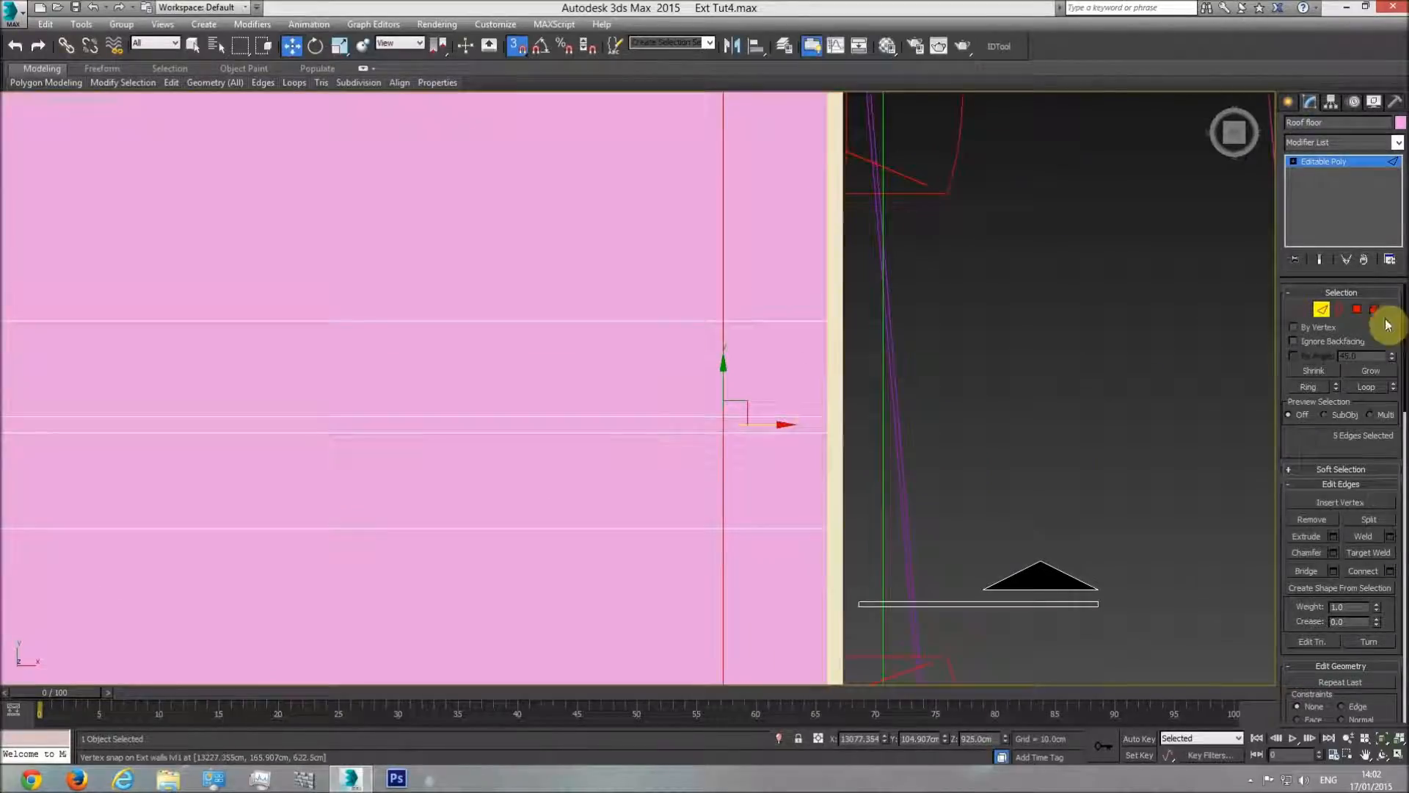
Step: Delete the two roof floor polygons that cover the rectangular shaft openings
click(1357, 310)
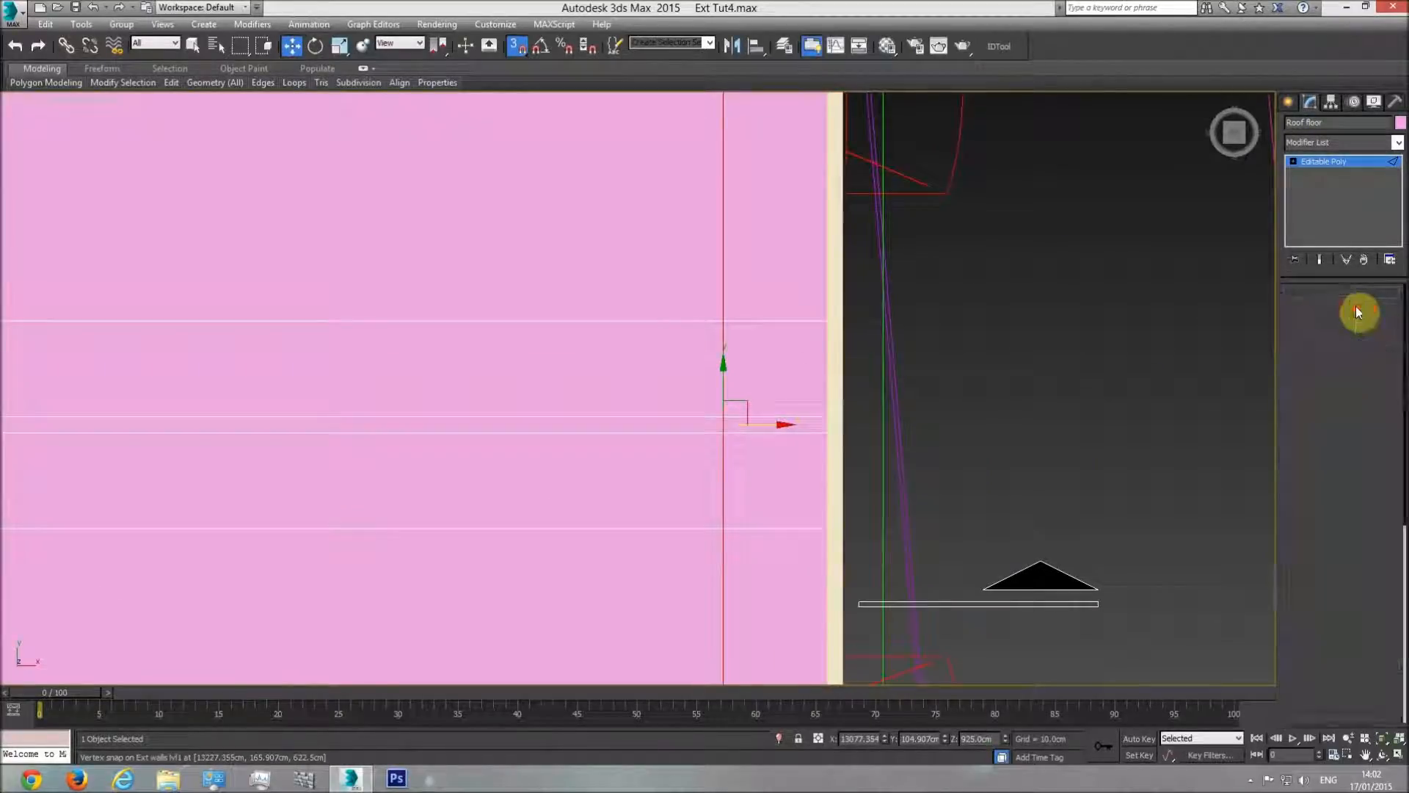
click(764, 363)
ctrl+click(774, 477)
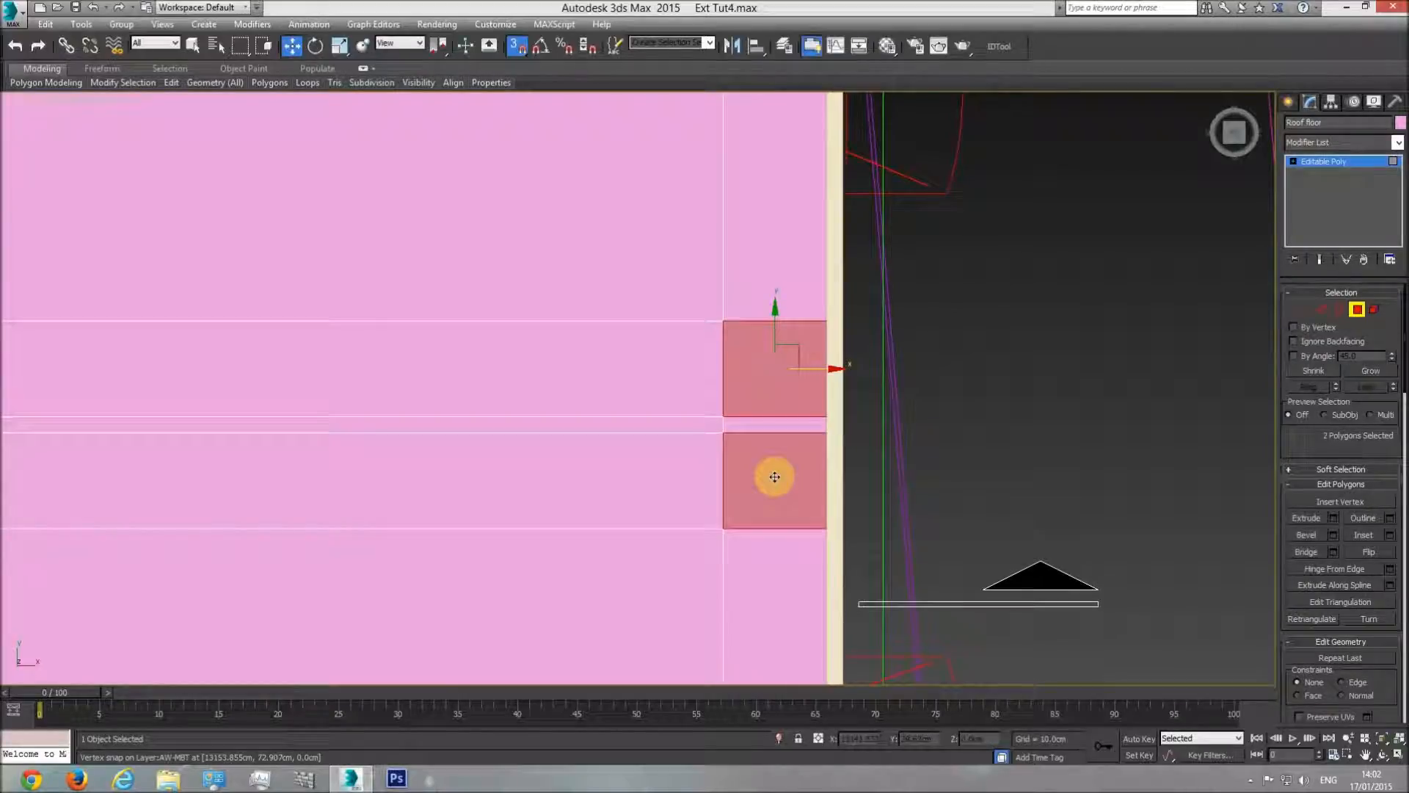
drag(774, 477, 834, 495)
Step: Inspect the building from several sides in perspective, checking the roof floor, its shaft holes and the railing
key(p)
click(1381, 755)
drag(575, 451, 500, 279)
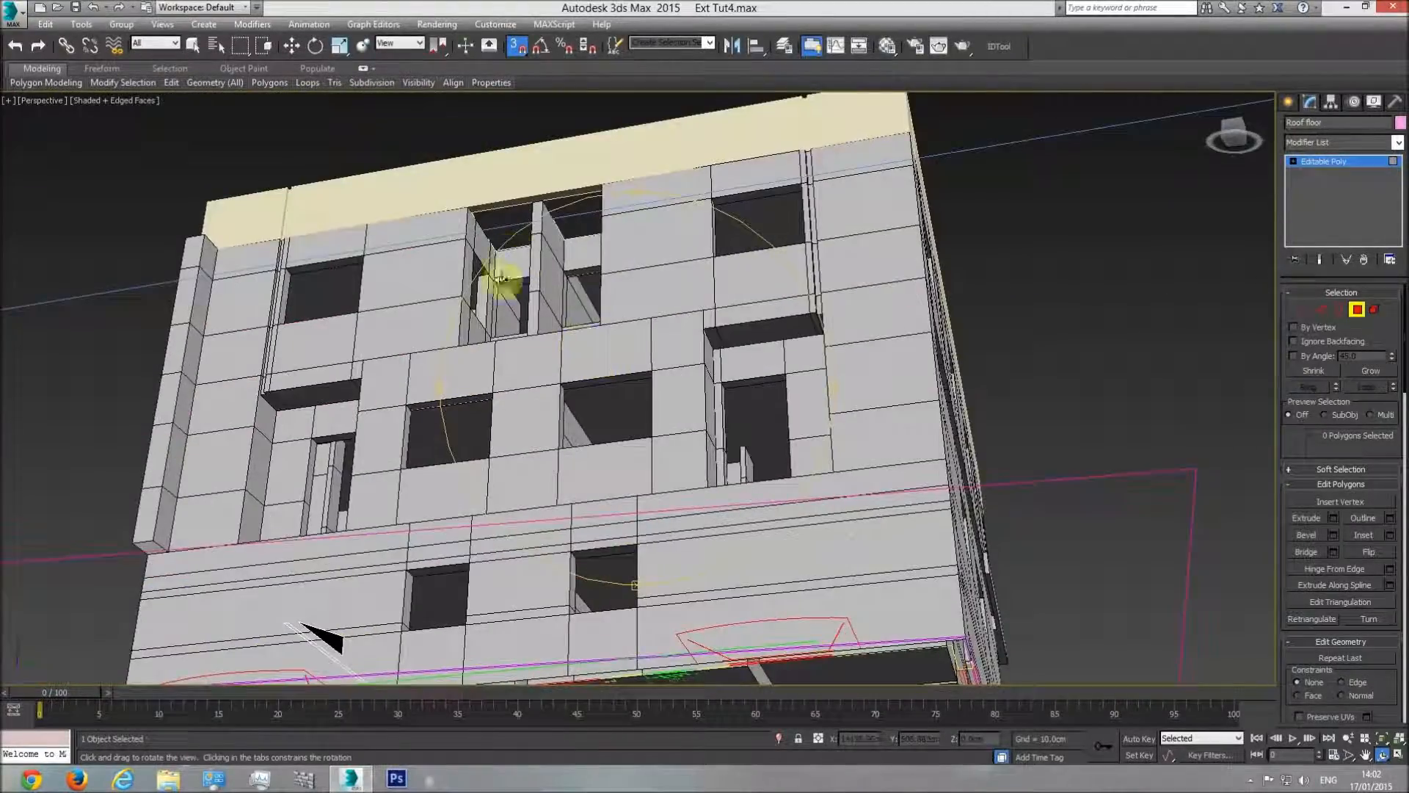
drag(574, 149, 868, 448)
drag(685, 435, 600, 636)
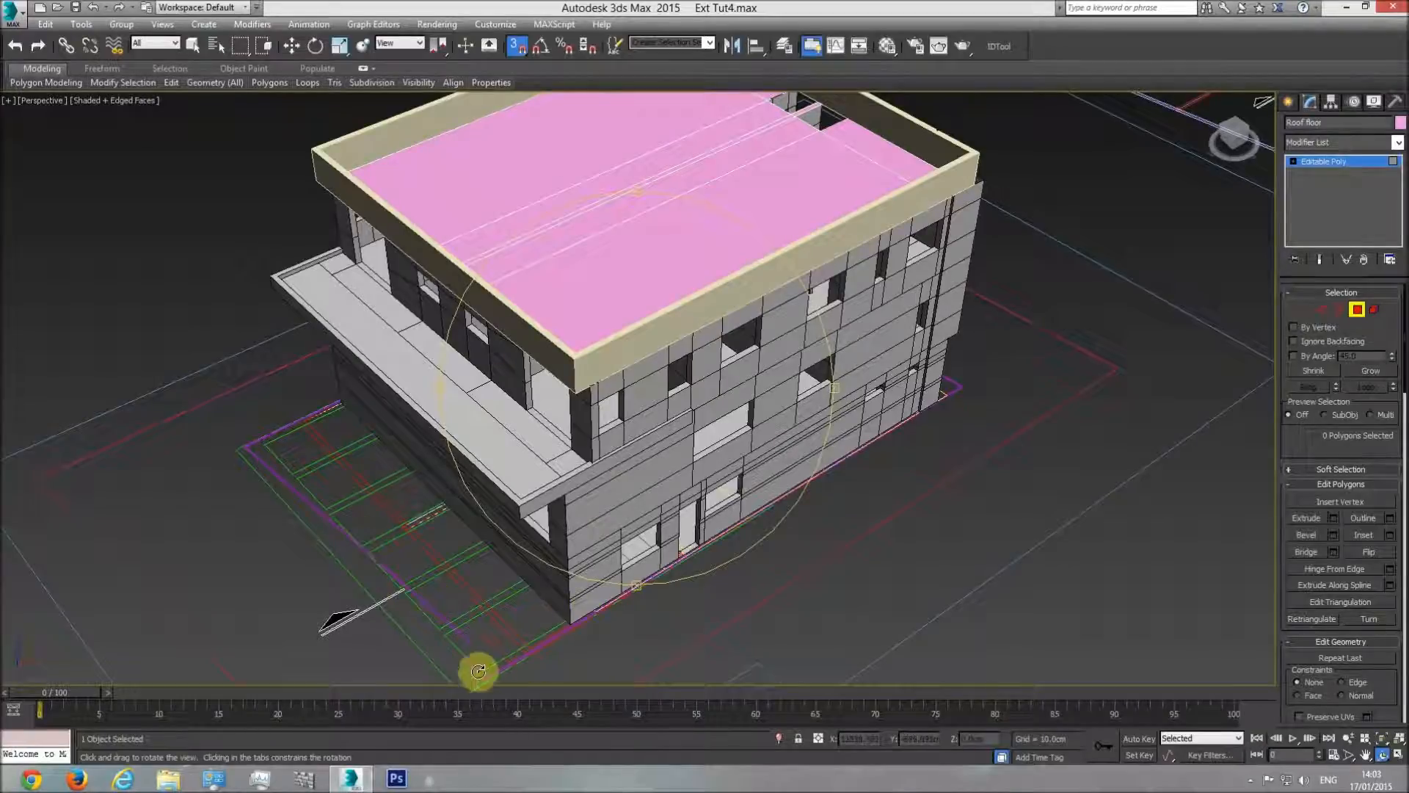
drag(601, 379, 608, 403)
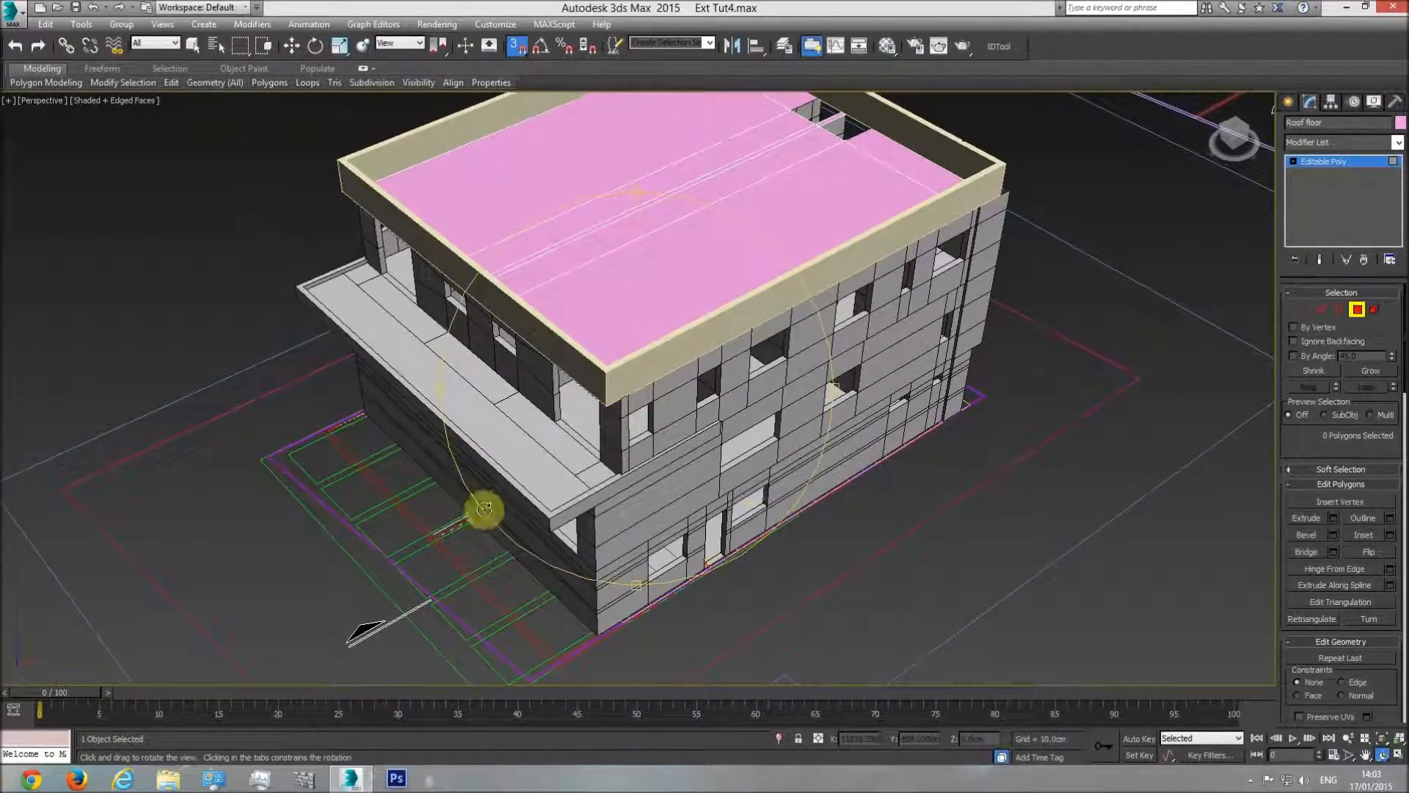
scroll(646, 461, down, 5)
key(Escape)
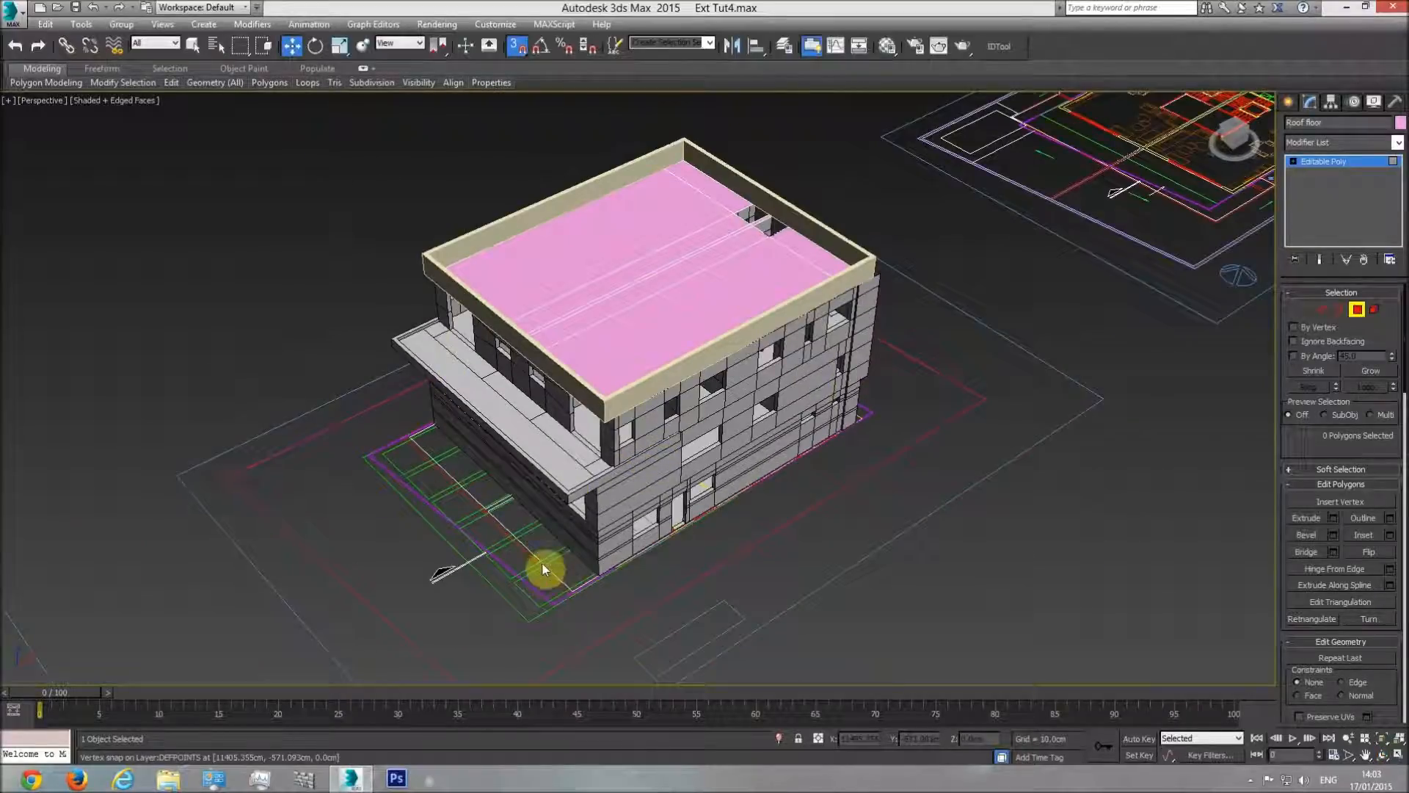
Step: Assign the base material to the roof floor and the roof railing together
click(1356, 309)
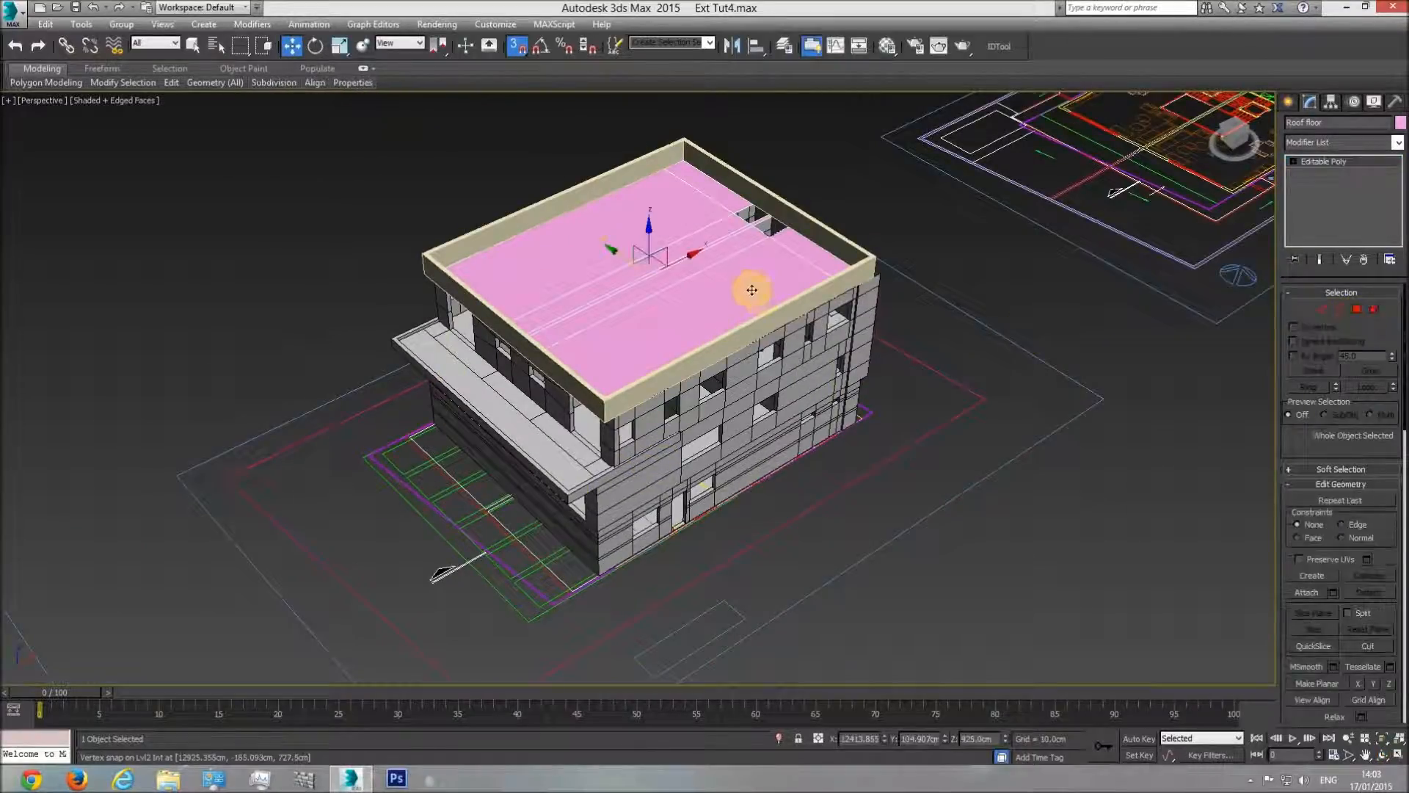
ctrl+click(817, 234)
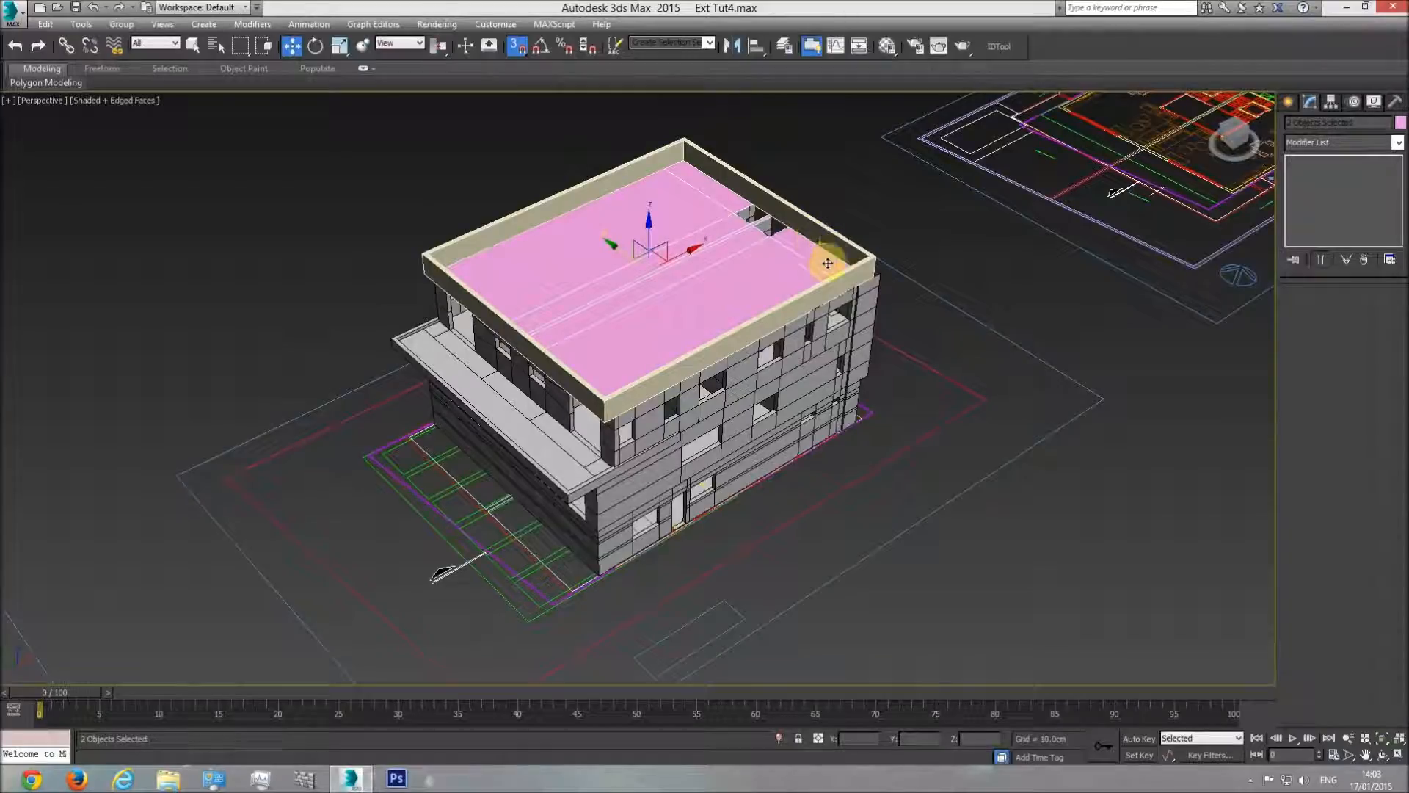
right_click(823, 243)
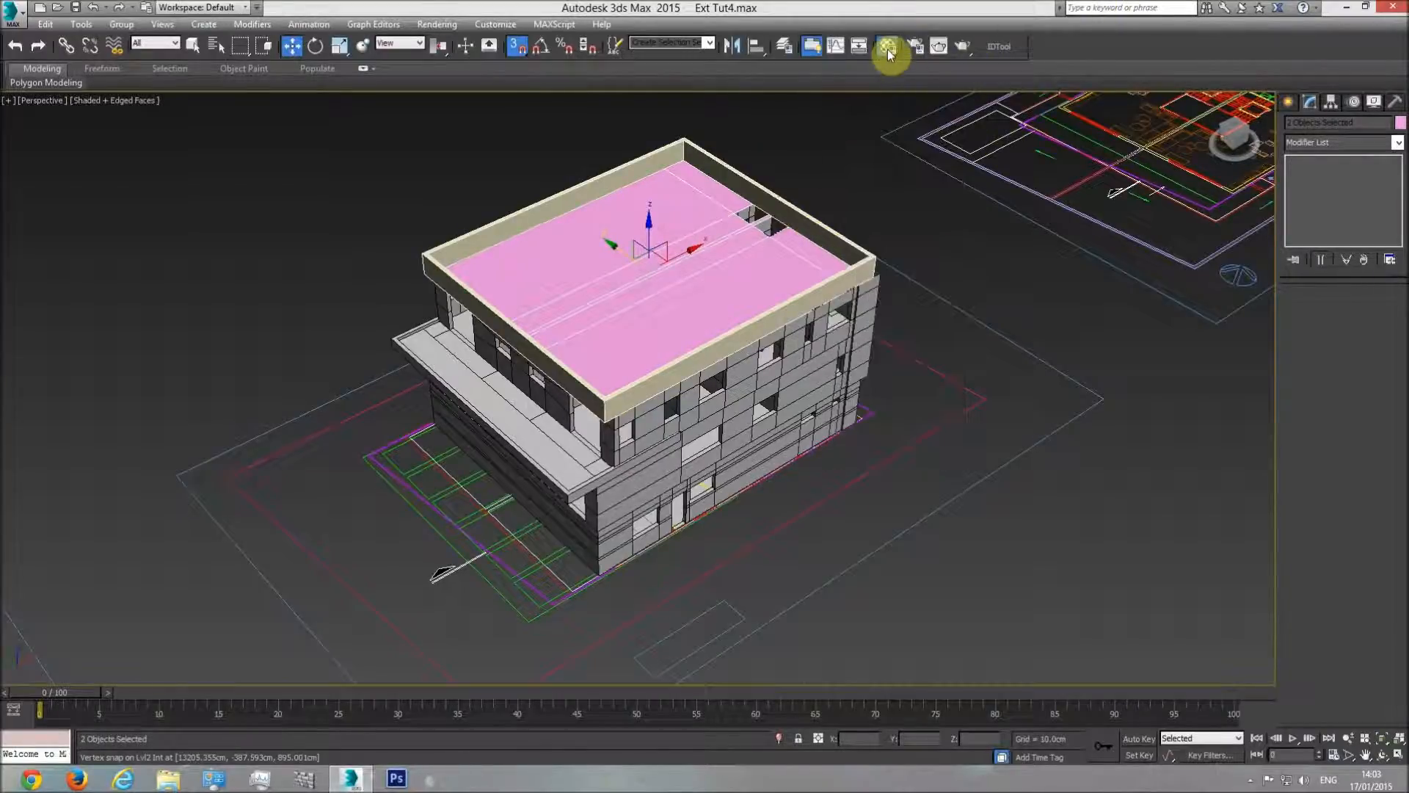
click(888, 47)
click(782, 394)
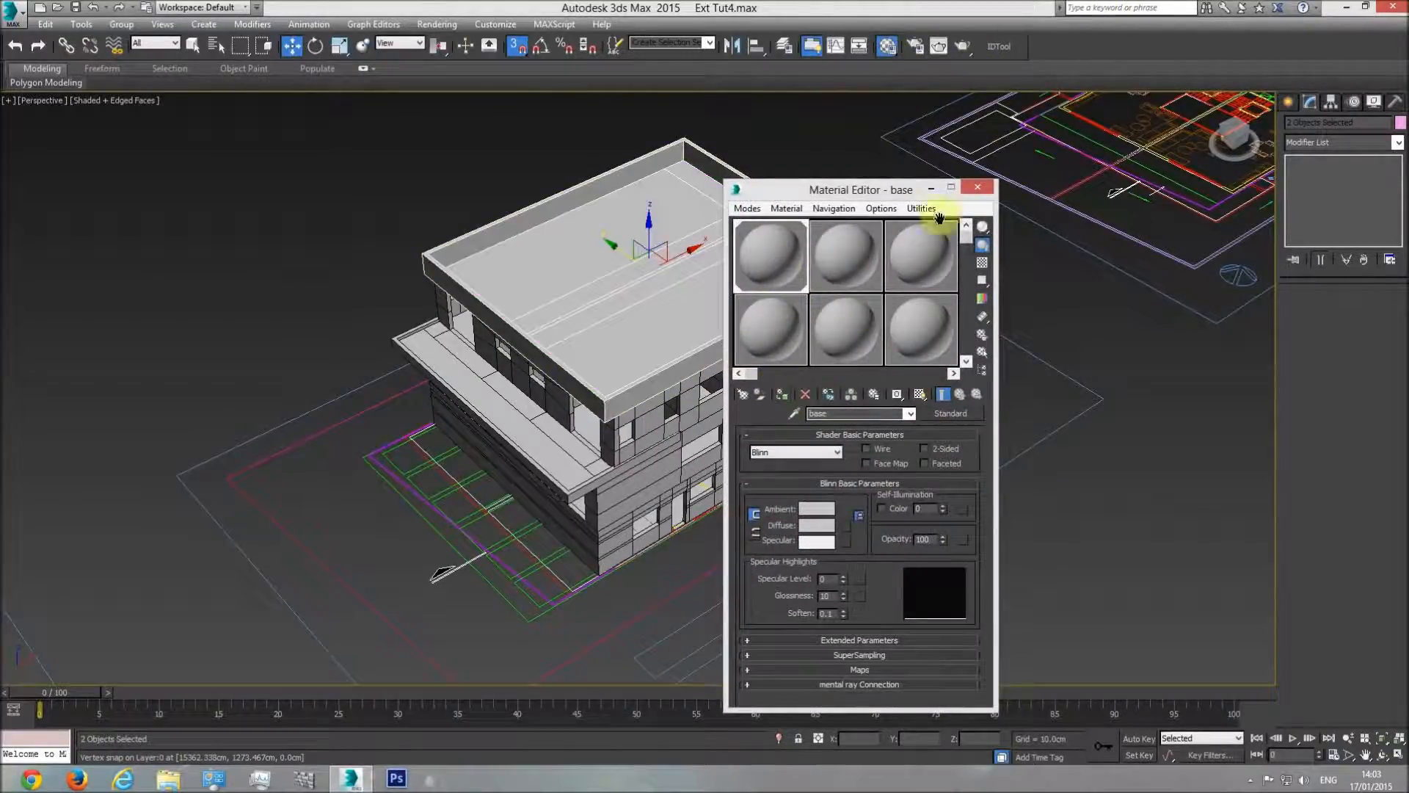
click(977, 189)
Step: Set the object colour of the roof floor and railing to black and deselect them
click(1400, 123)
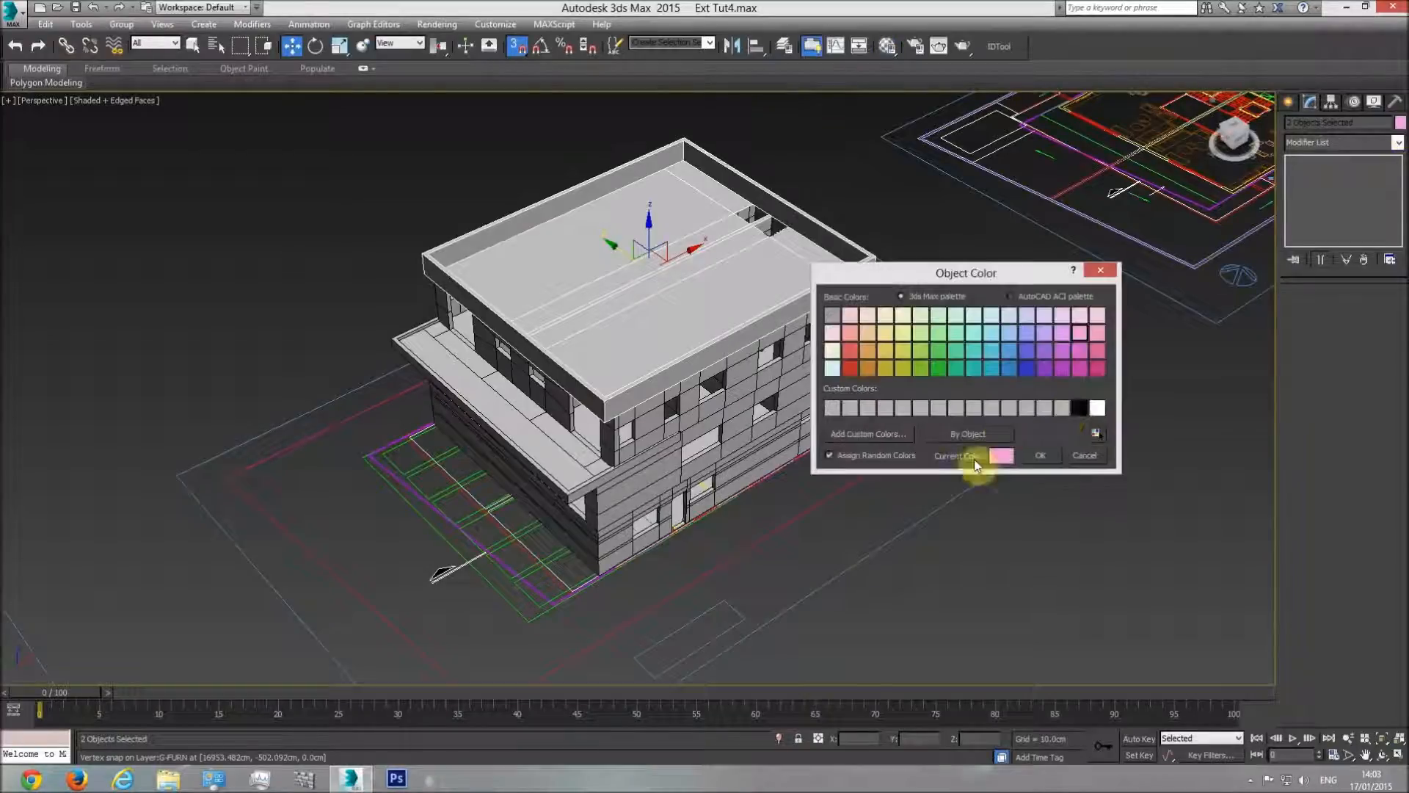
click(1050, 461)
click(984, 490)
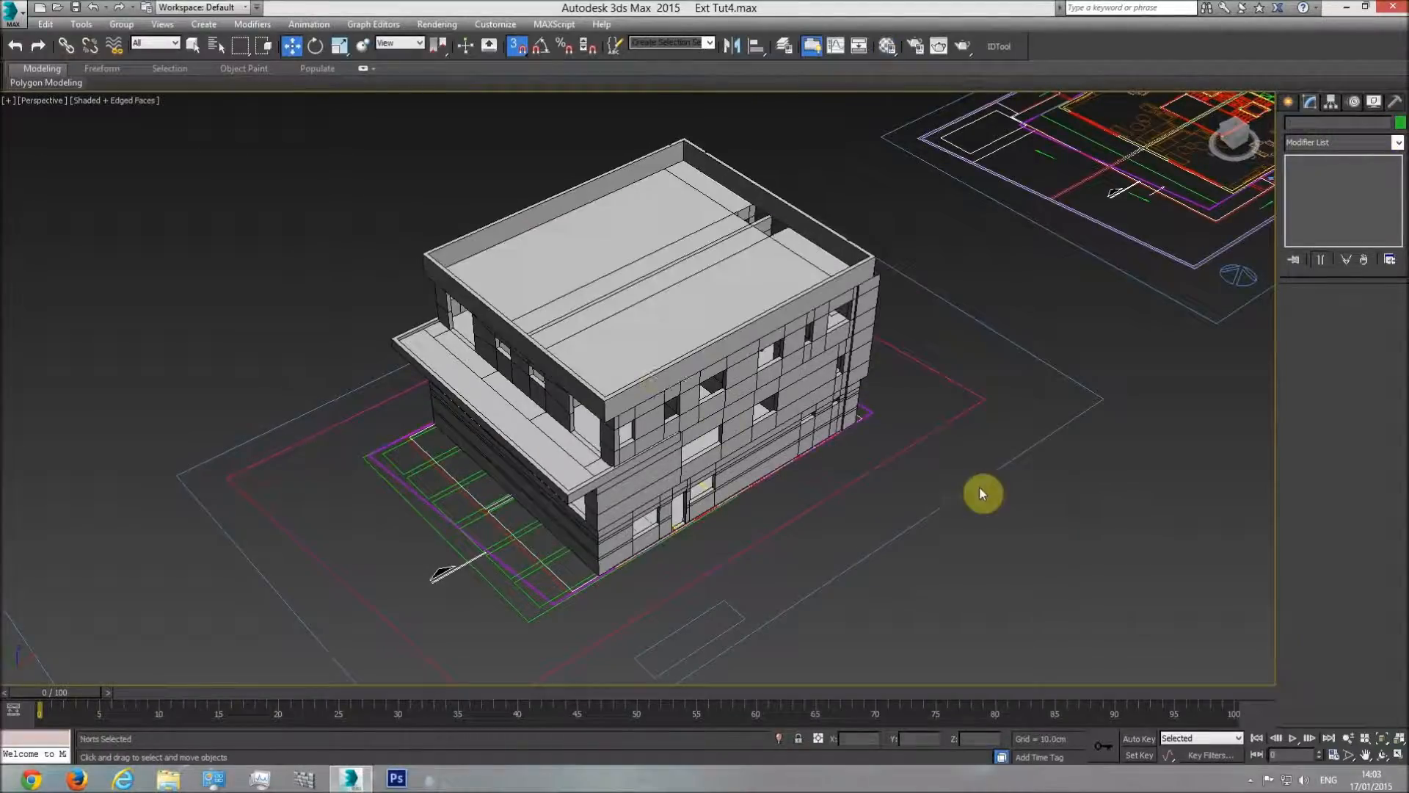
Step: Select the floor plan drawing beneath the building, hide all other objects and show the plan from the top
scroll(675, 389, up, 5)
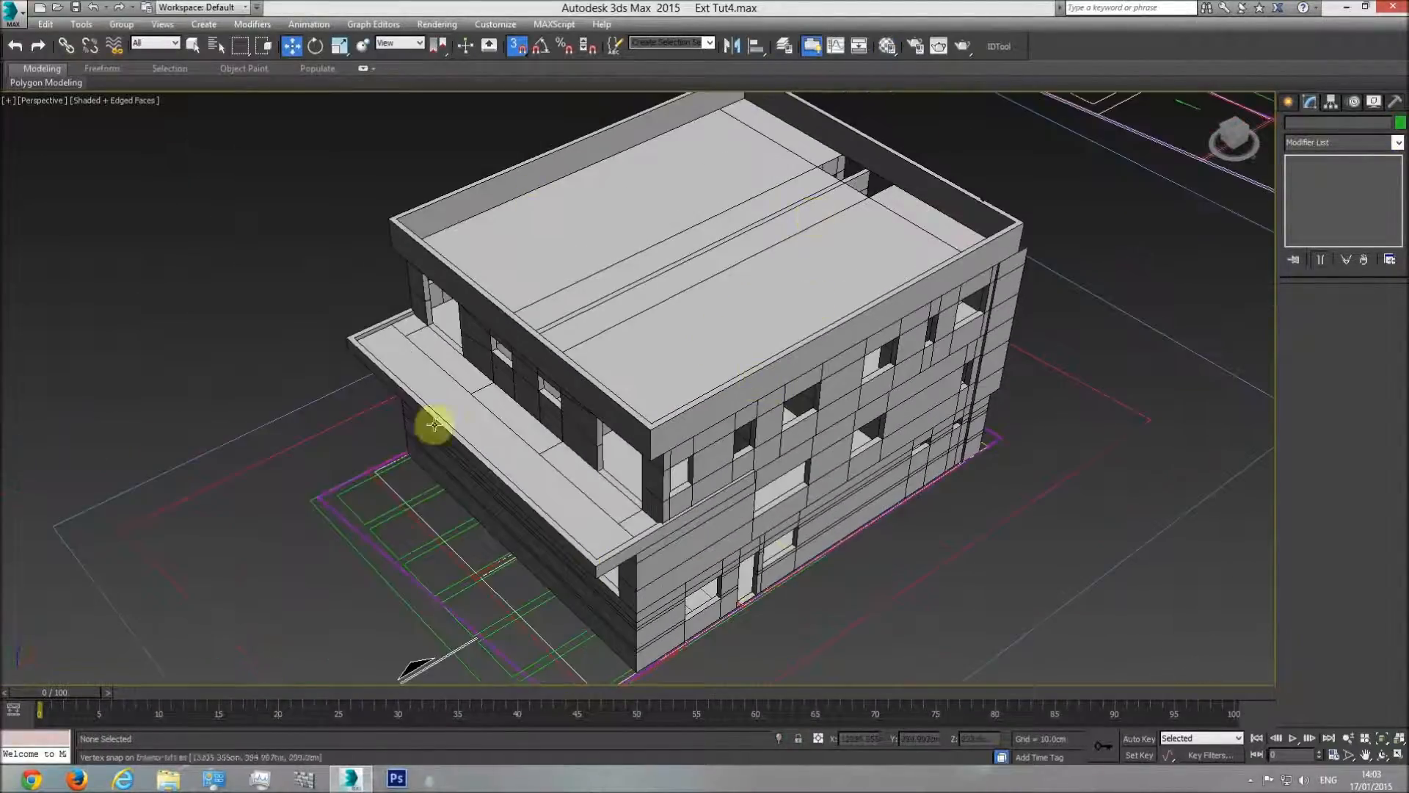
middle_drag(654, 522, 640, 464)
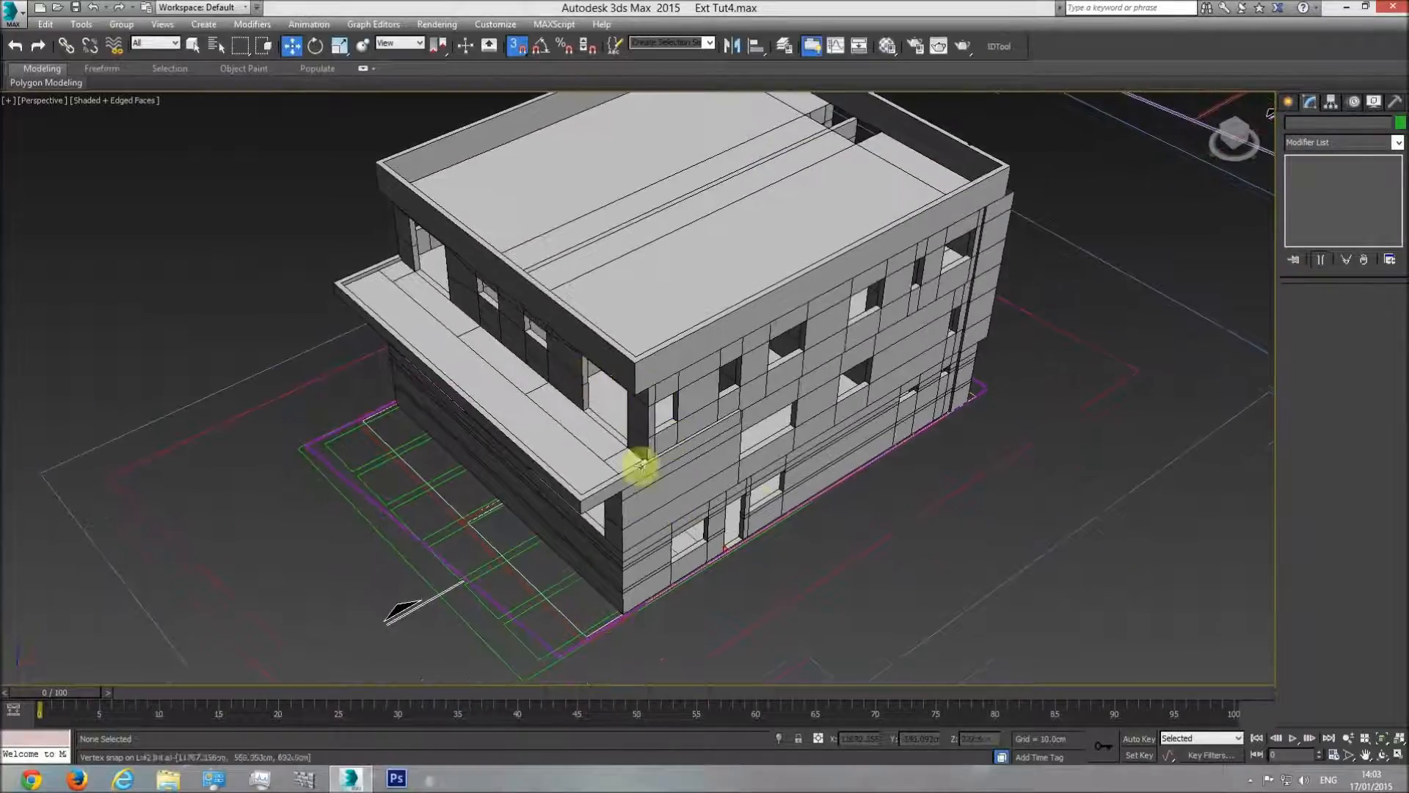
click(550, 596)
right_click(551, 552)
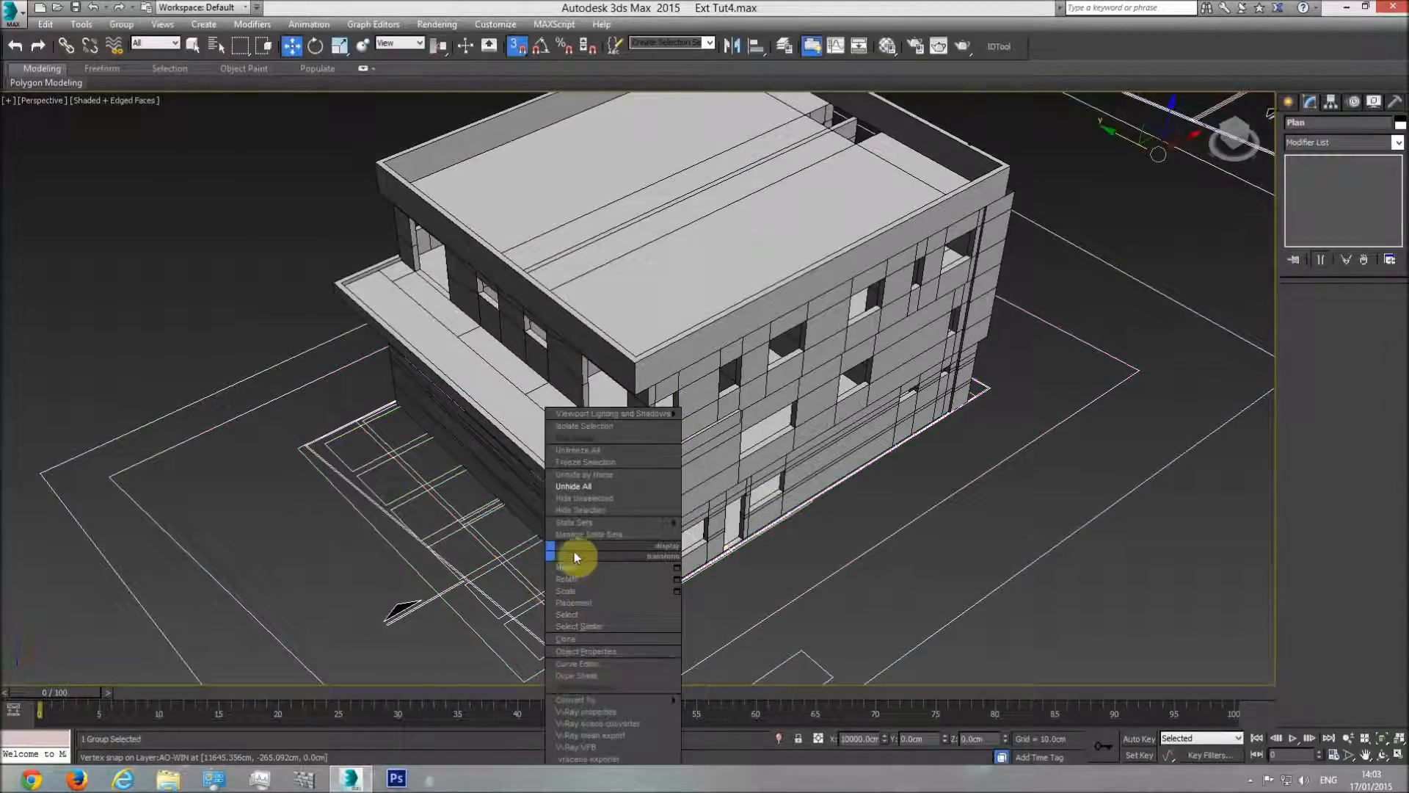
click(601, 510)
key(t)
scroll(629, 415, up, 8)
scroll(759, 443, down, 6)
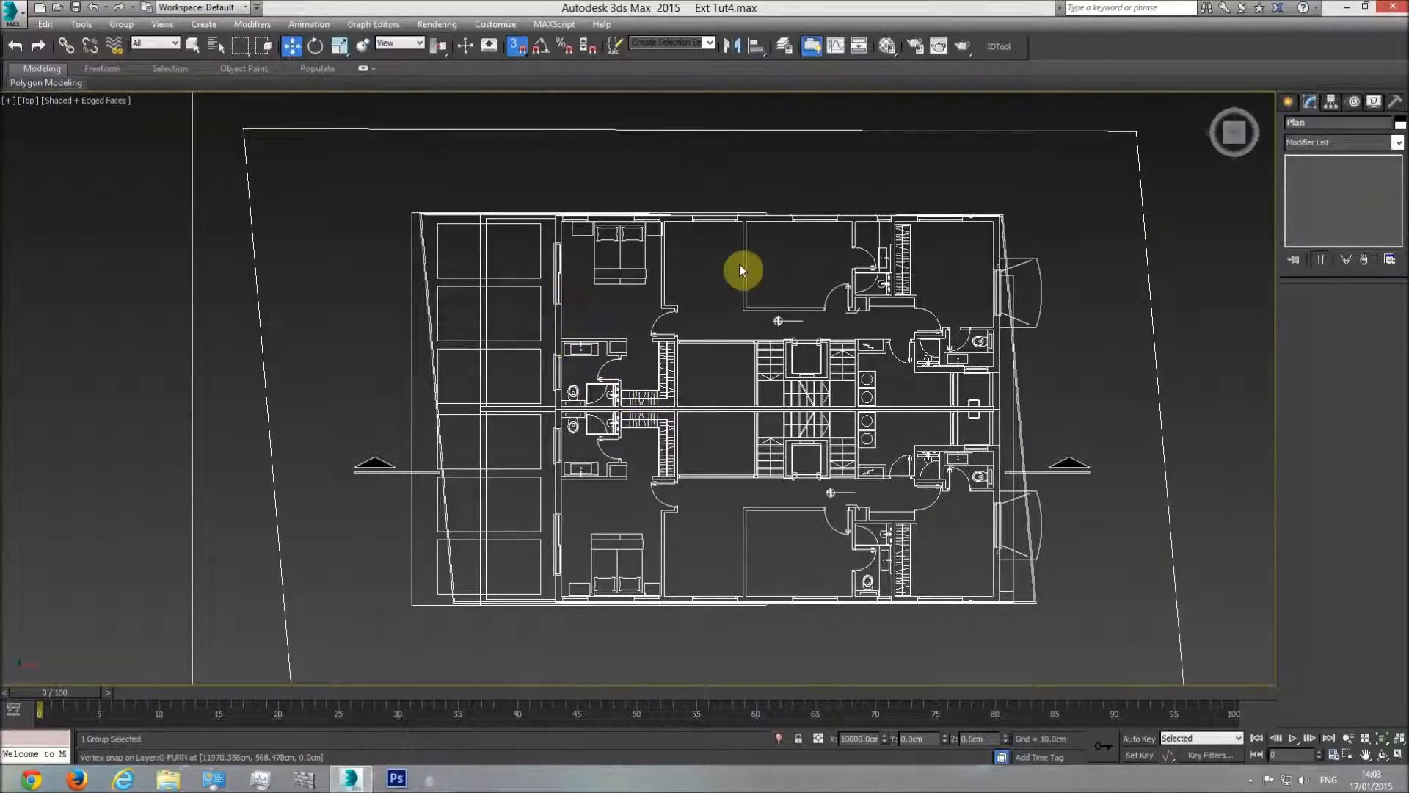
Step: Deselect the plan and start a snapped line on the upper side wall, stepping out to the end of the green overhang outline
click(1288, 102)
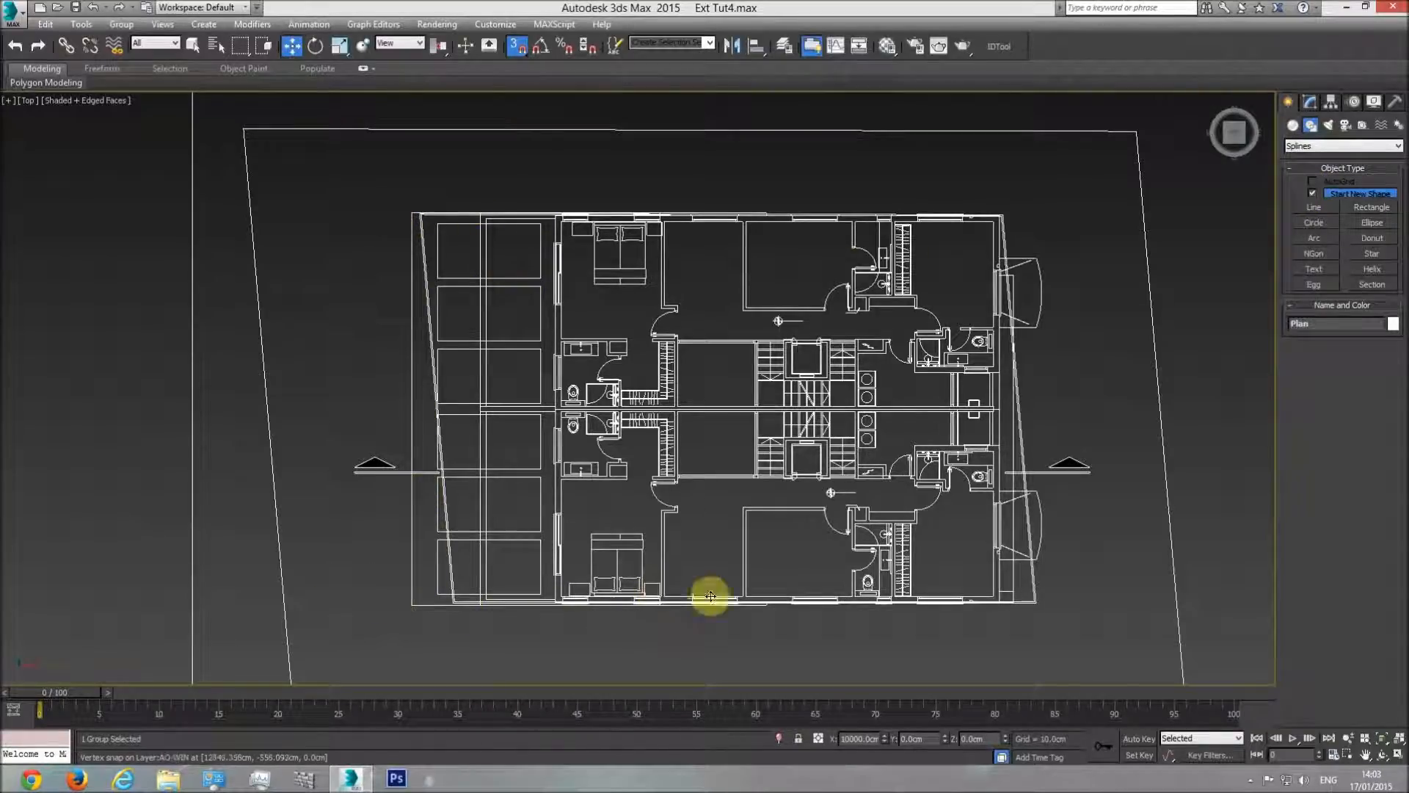
click(1086, 305)
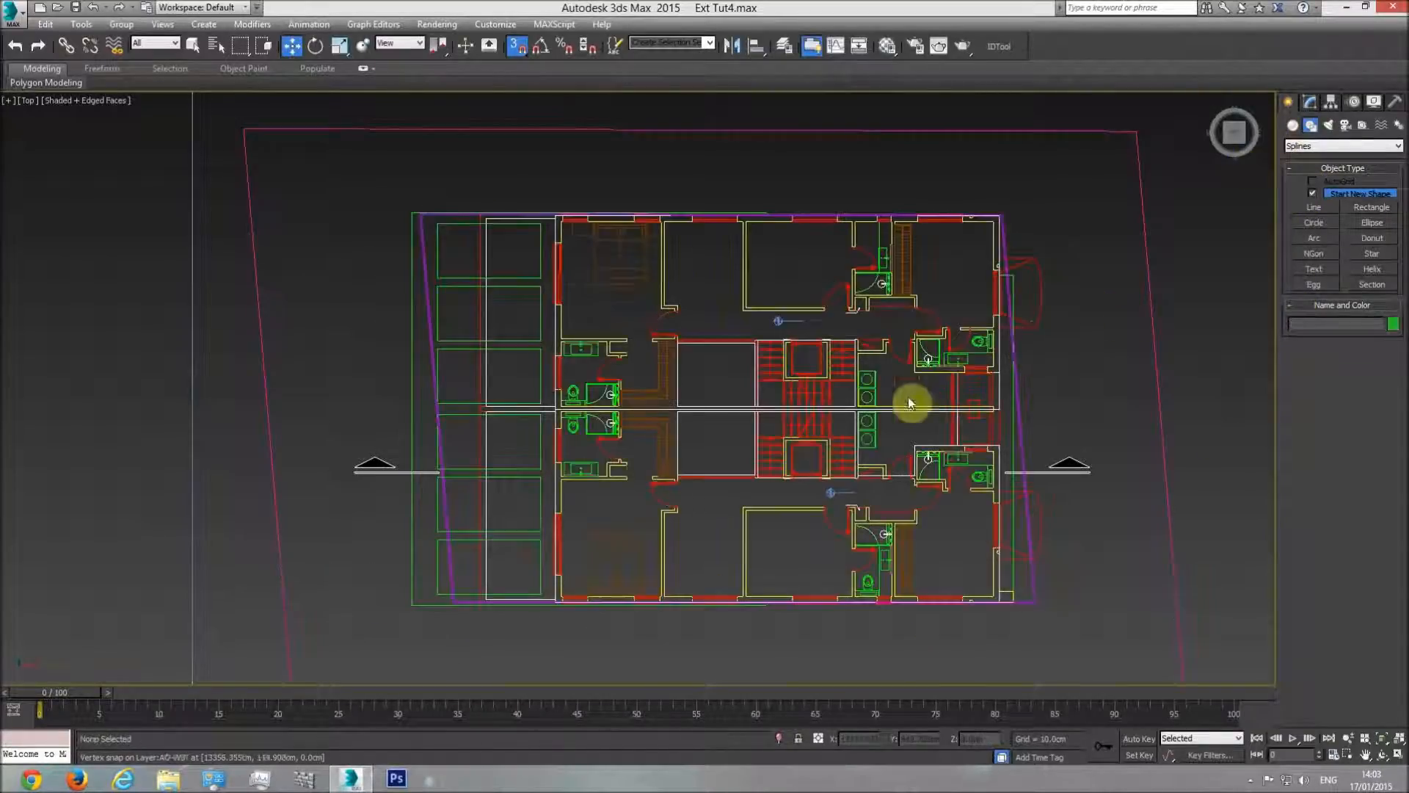
click(1314, 207)
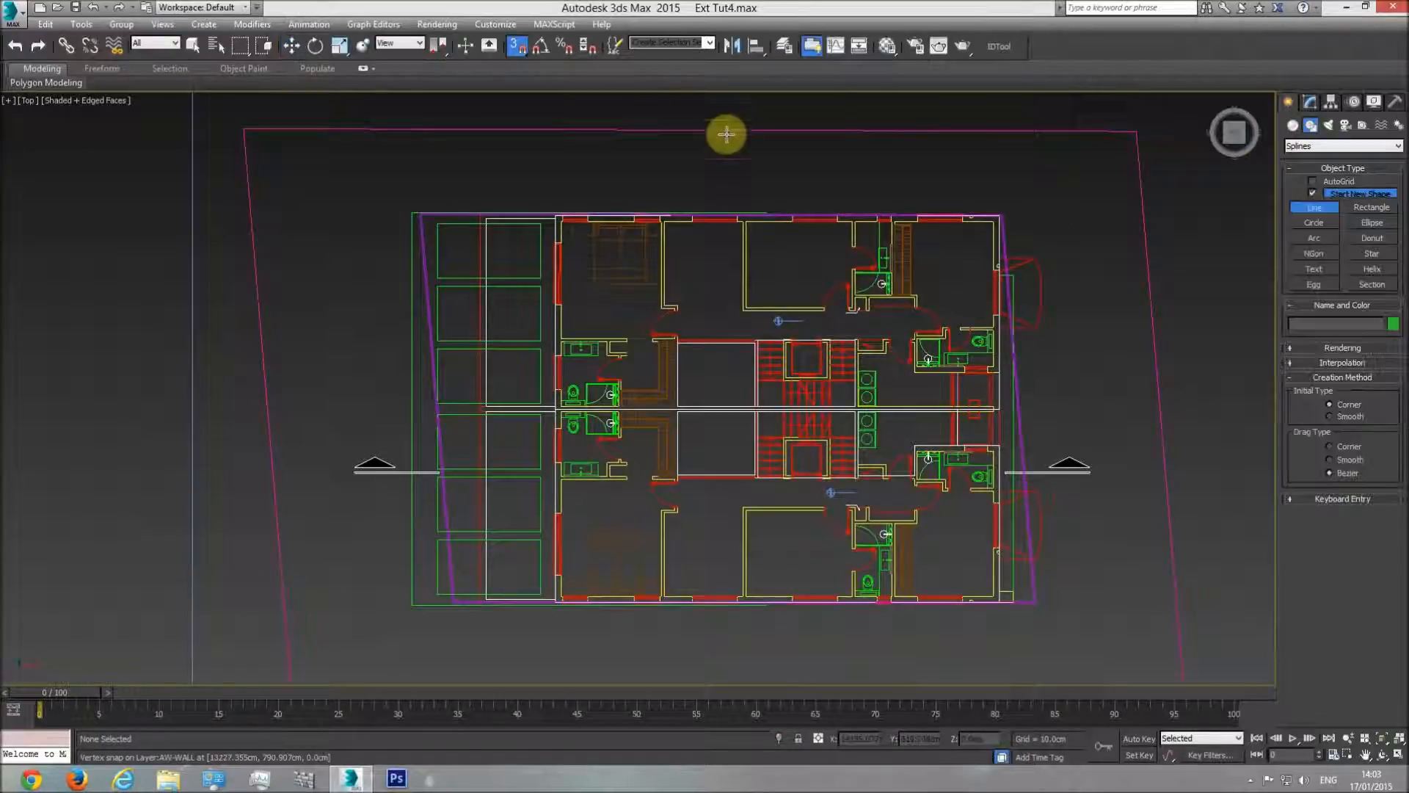
click(516, 48)
scroll(577, 207, up, 8)
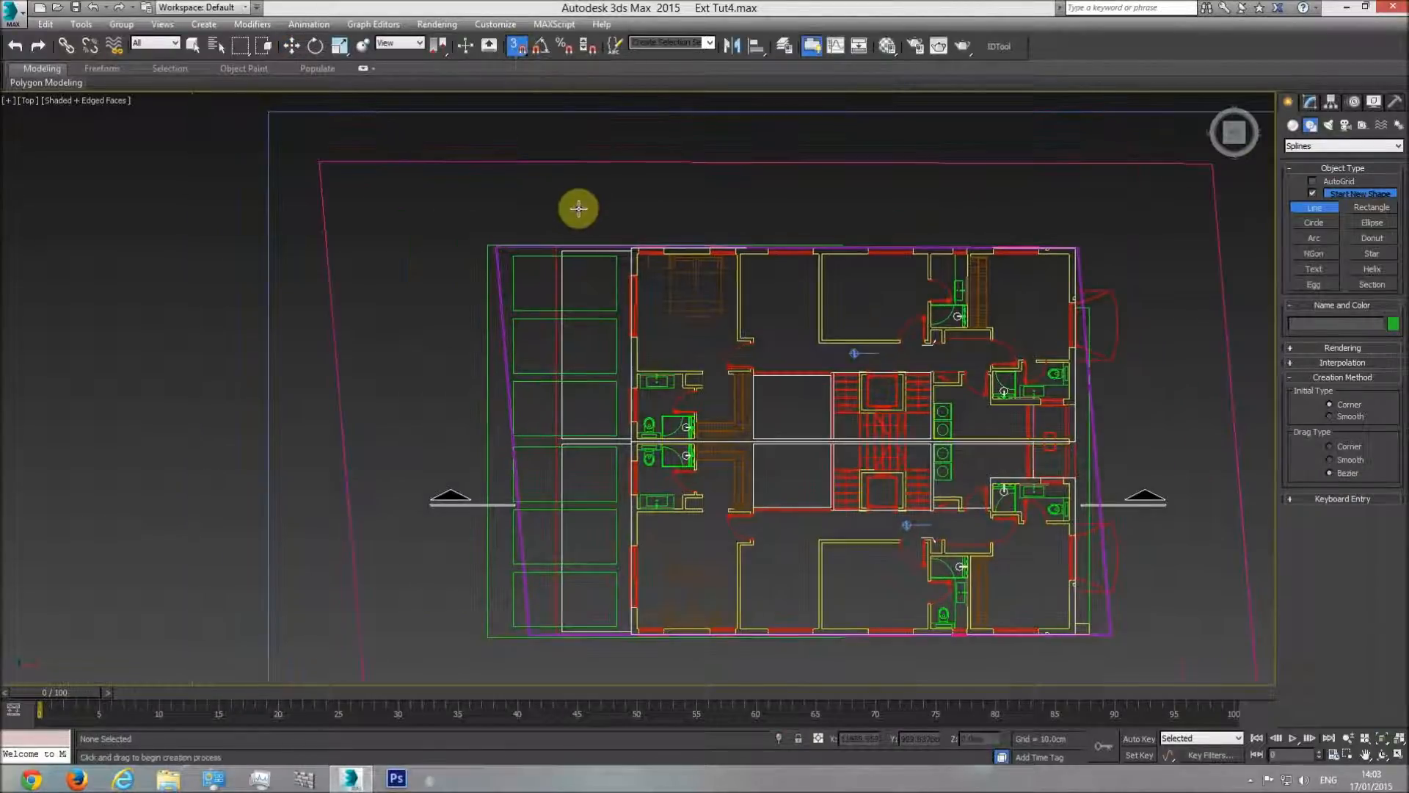
scroll(1053, 411, up, 2)
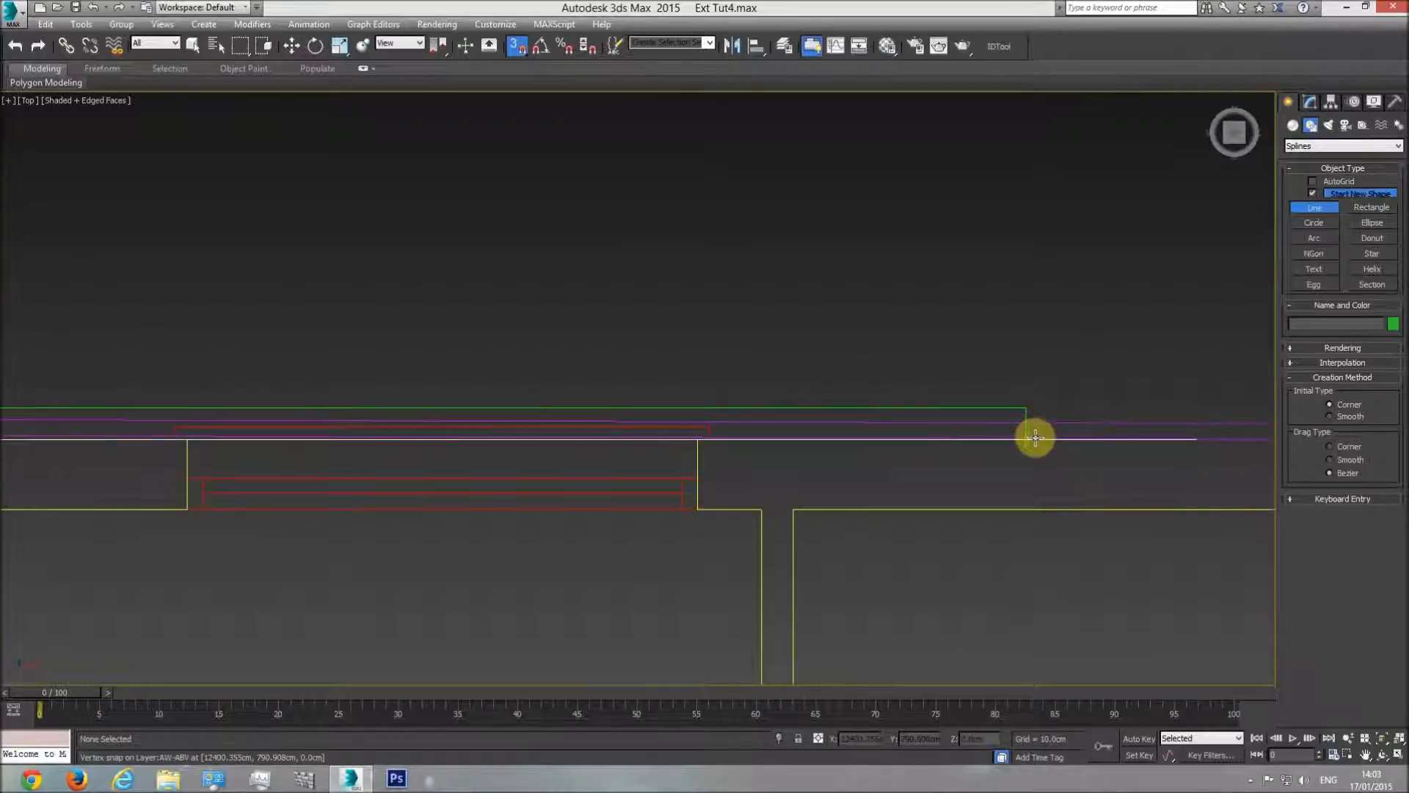
middle_drag(829, 295, 1041, 282)
scroll(1040, 282, down, 3)
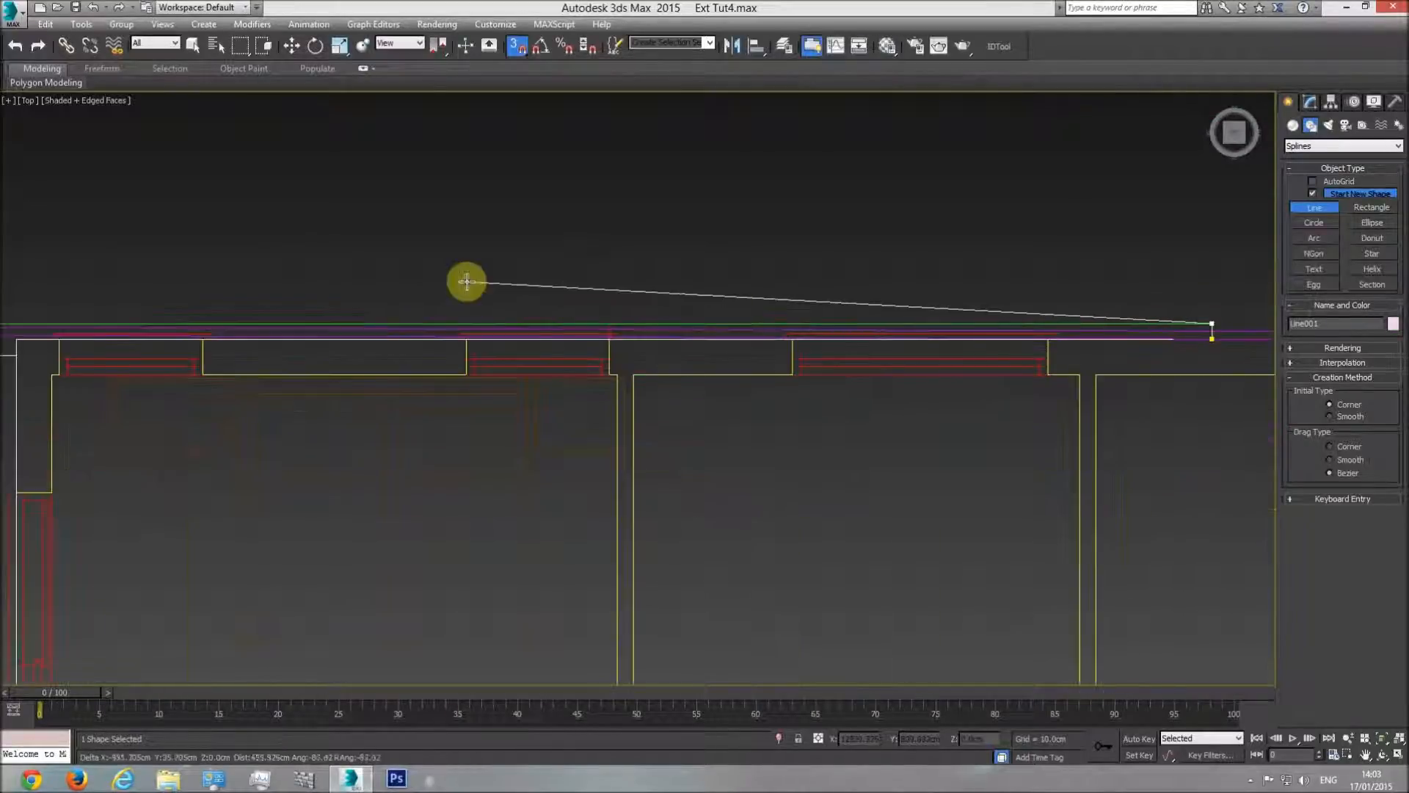
Step: Continue the line along the green outline through the two outer corners of the front overhang
middle_drag(302, 264, 797, 237)
scroll(797, 236, down, 2)
click(466, 261)
middle_drag(465, 261, 446, 173)
middle_drag(435, 547, 409, 409)
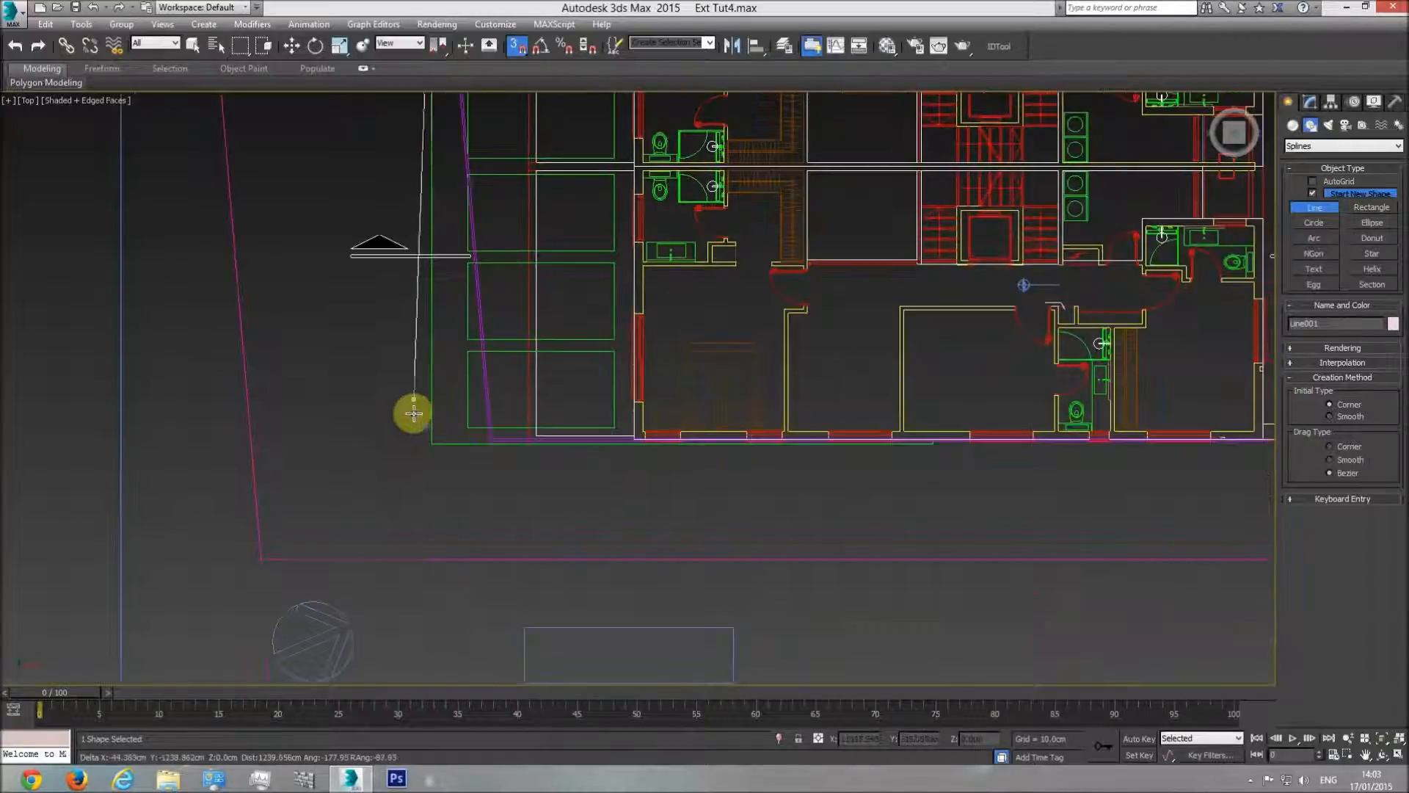
click(422, 442)
Step: Continue the line along the lower side to the end of the green outline and step it back to the wall face
scroll(918, 441, up, 5)
click(913, 437)
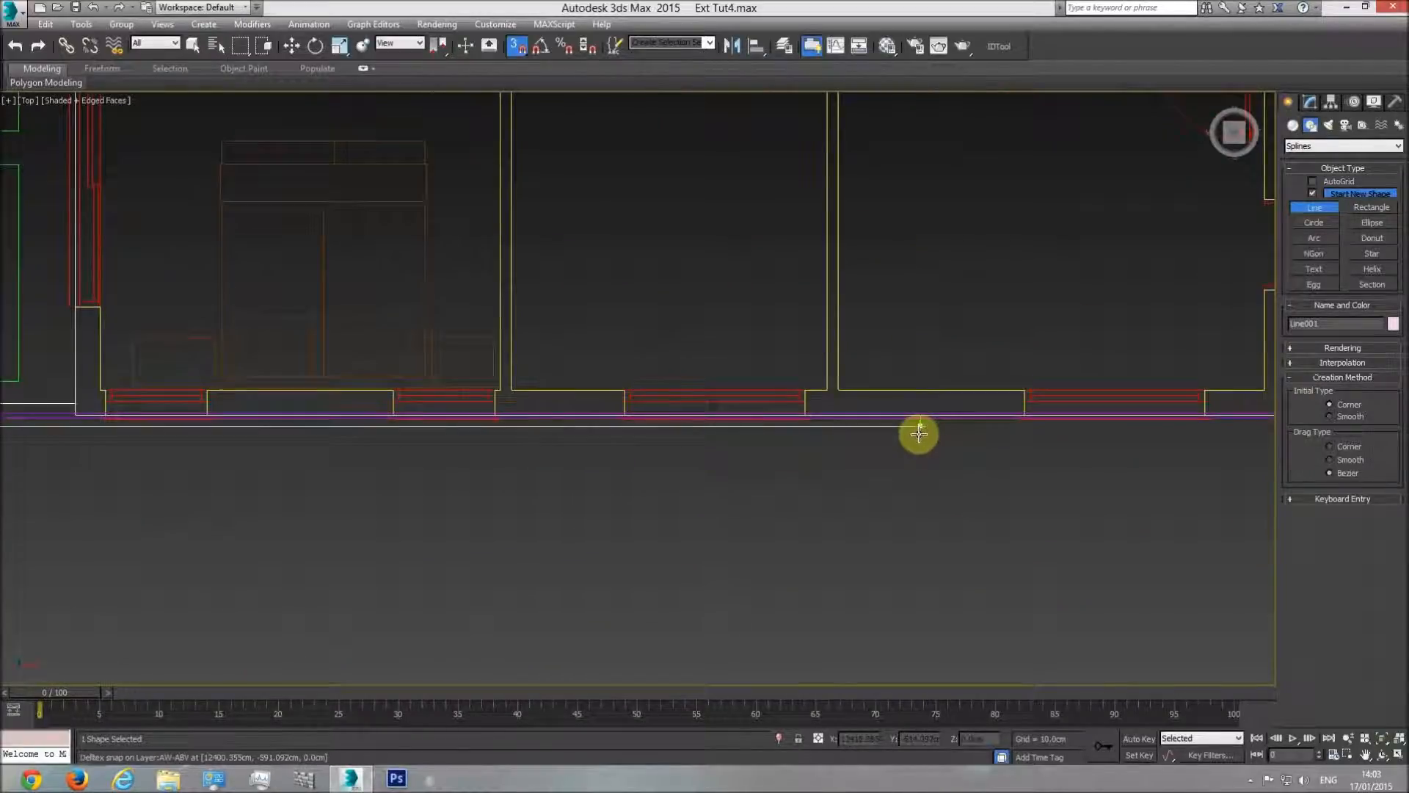
scroll(918, 431, up, 3)
click(916, 407)
scroll(462, 401, down, 3)
middle_drag(463, 401, 984, 420)
middle_drag(392, 404, 1218, 426)
scroll(1218, 425, down, 1)
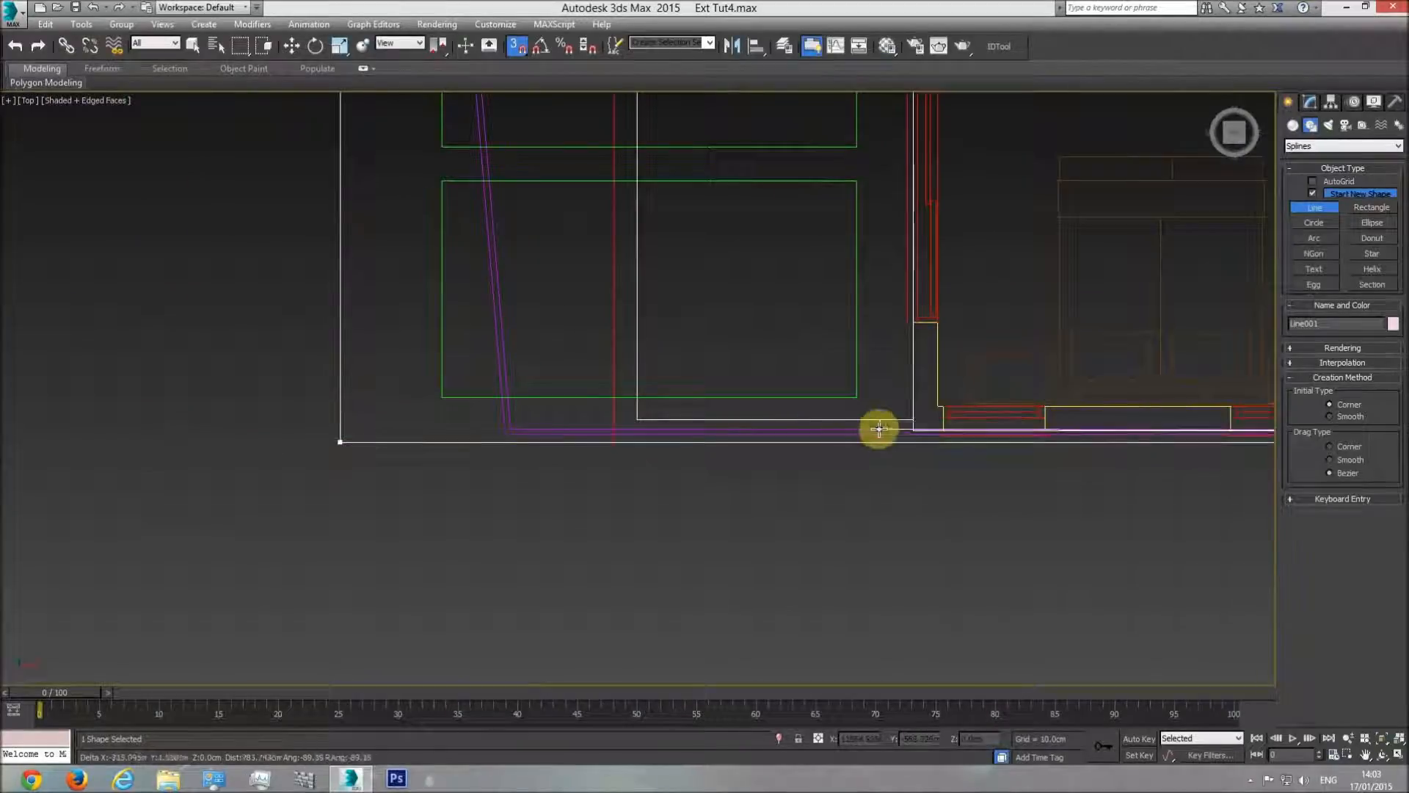
Step: Run the line back to the lower front wall corner and along the front wall to its upper corner
click(910, 424)
middle_drag(874, 181, 874, 440)
scroll(874, 442, down, 3)
middle_drag(874, 156, 856, 499)
scroll(860, 369, up, 4)
click(855, 382)
Step: Bring the line back along the upper side wall to its starting vertex and close the spline
middle_drag(856, 402, 797, 403)
middle_drag(1050, 393, 679, 418)
middle_drag(808, 421, 646, 408)
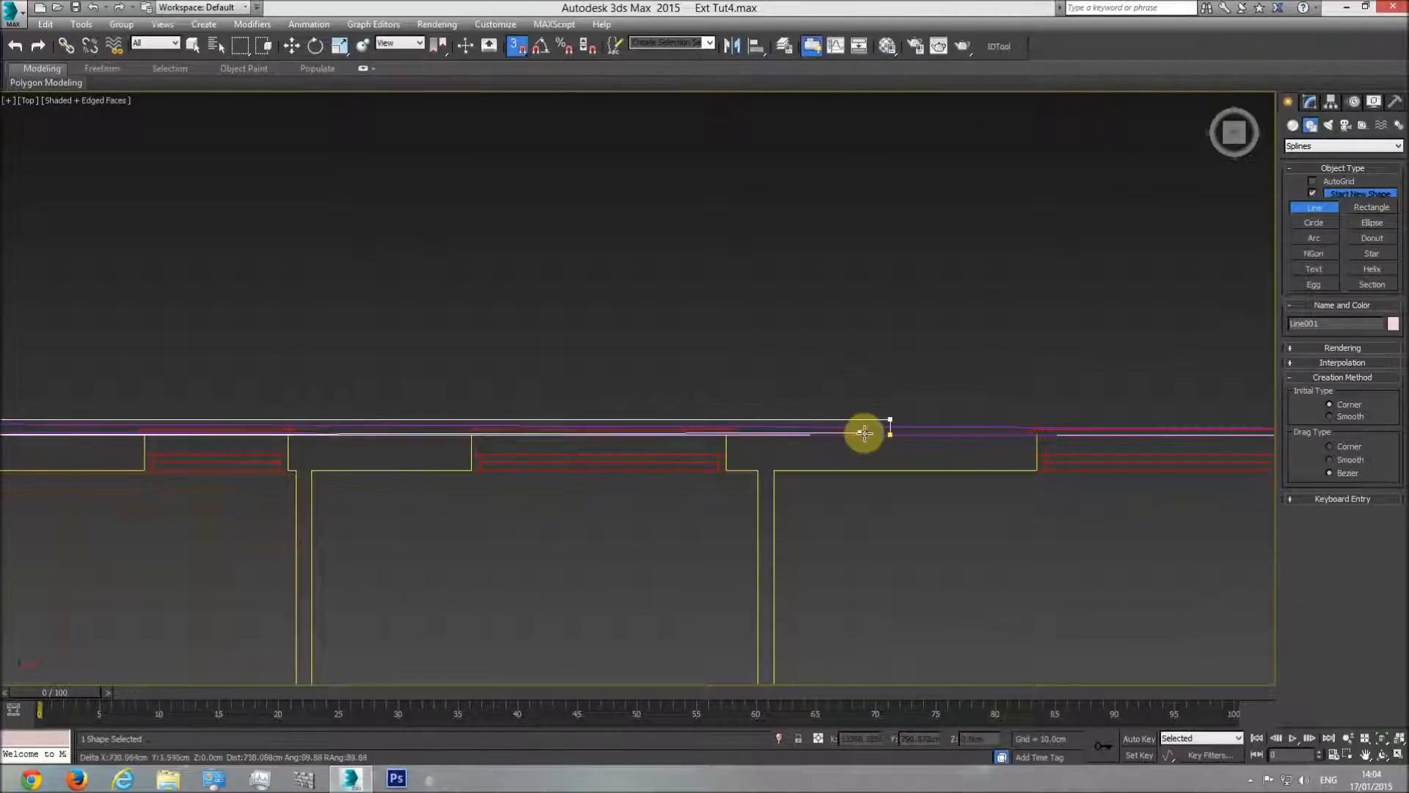
click(890, 432)
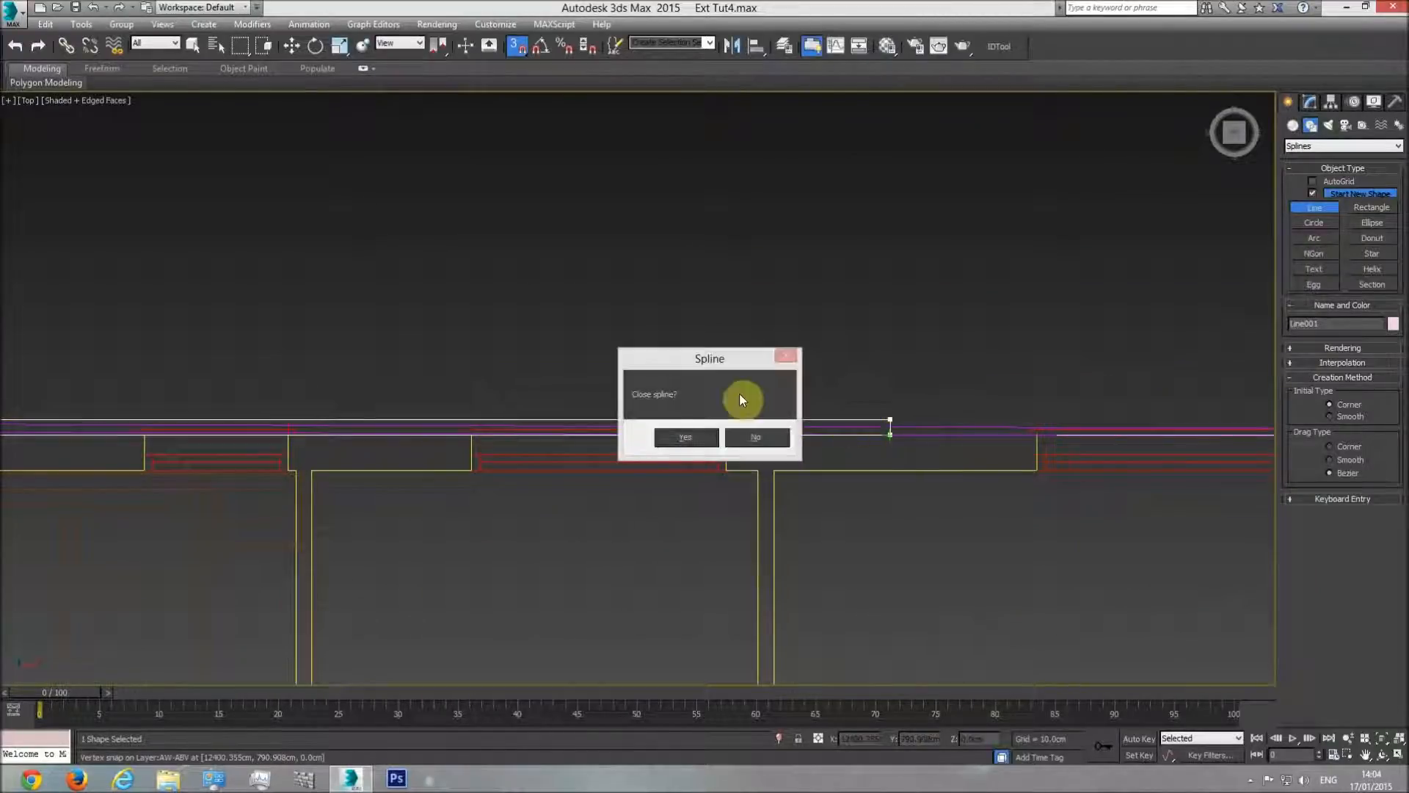
click(687, 438)
scroll(616, 418, down, 4)
middle_drag(616, 419, 623, 283)
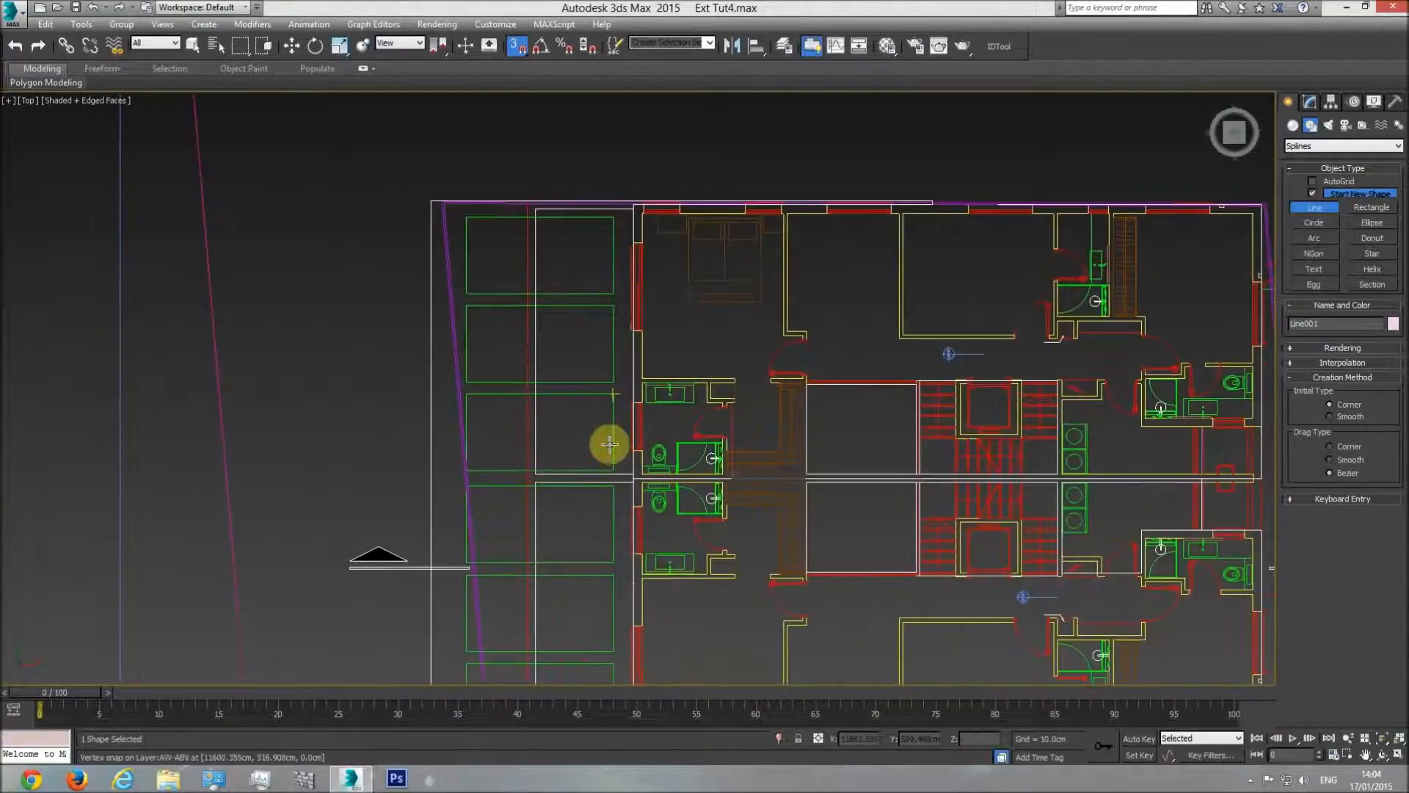
middle_drag(615, 477, 614, 235)
middle_drag(627, 328, 635, 449)
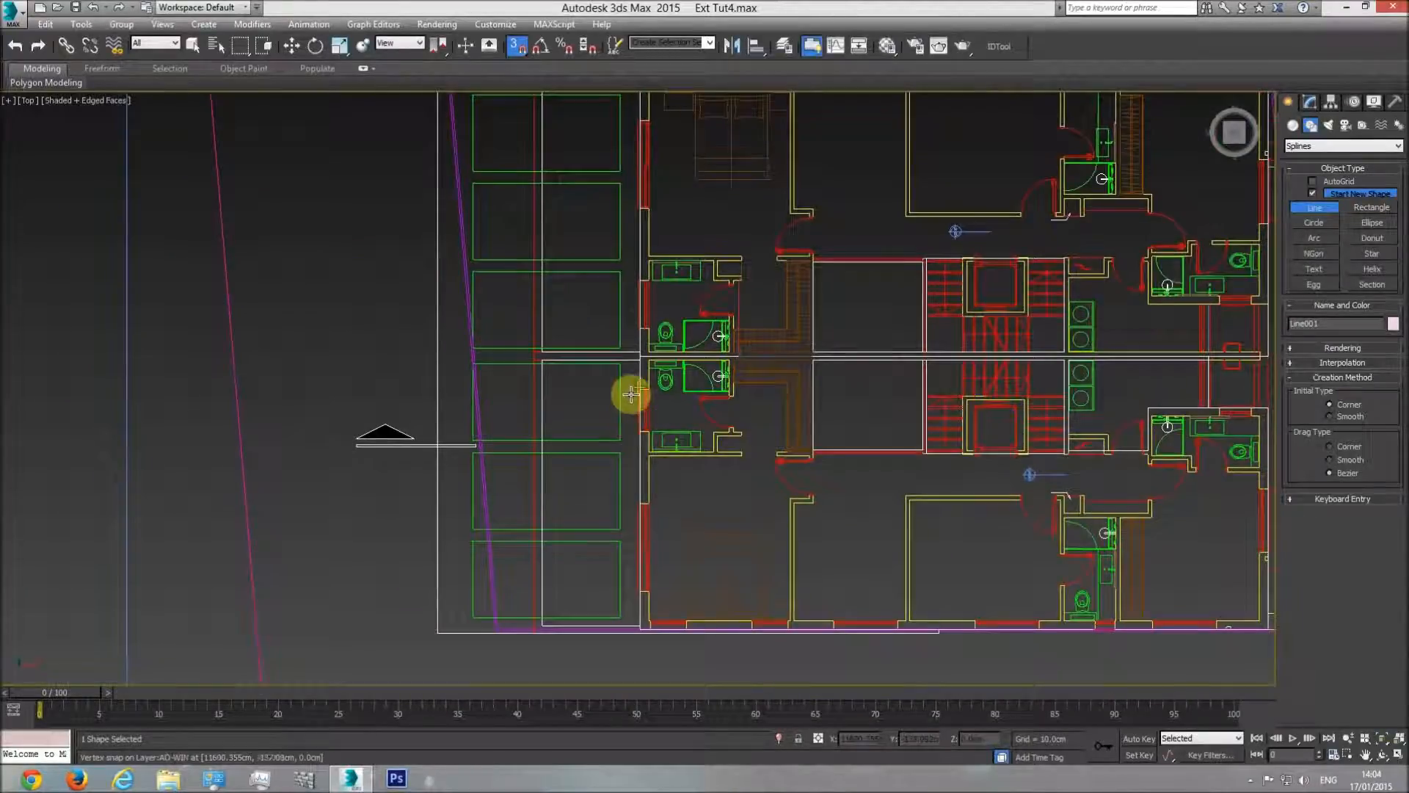
Step: Show the closed overhang outline in perspective and convert it to an Editable Poly
key(p)
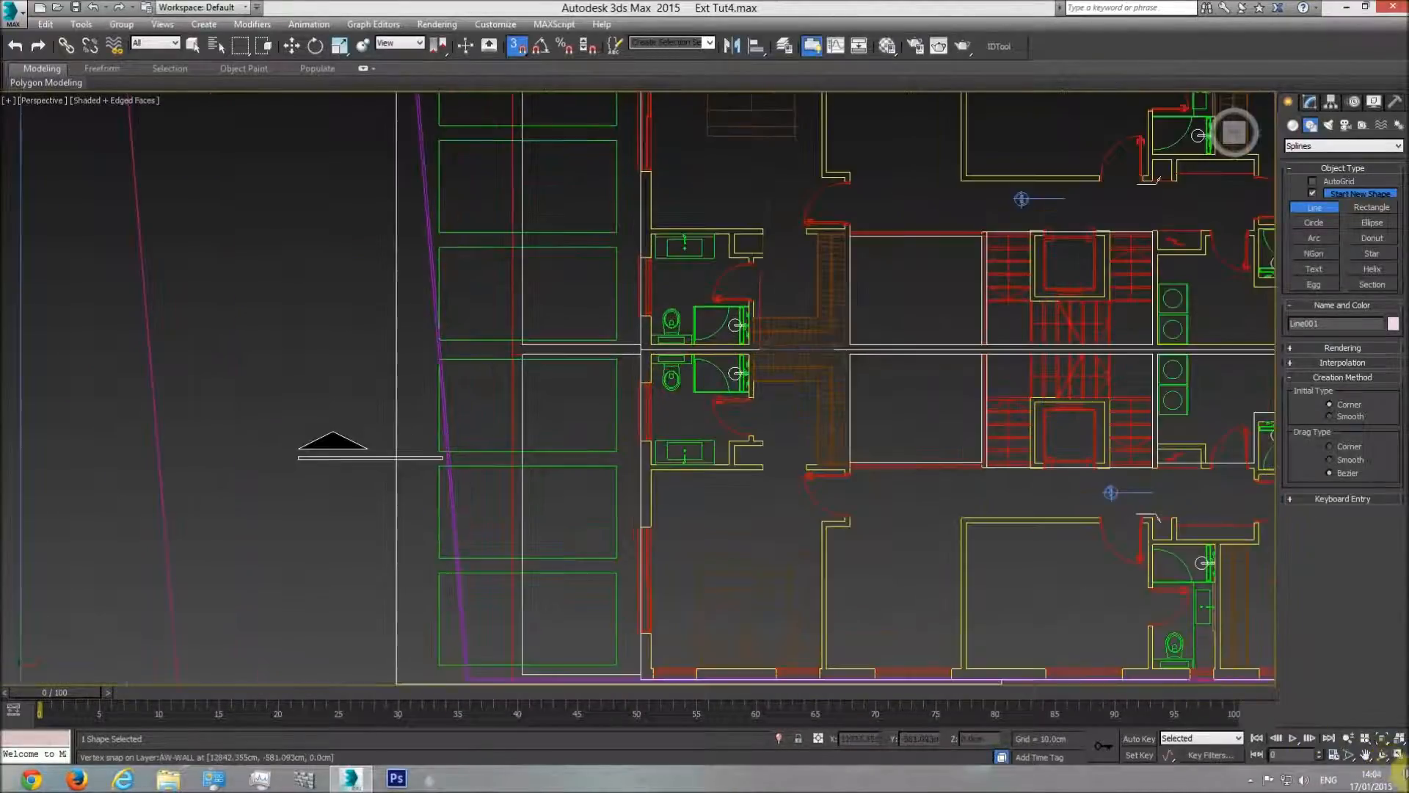
click(1383, 755)
drag(682, 455, 658, 393)
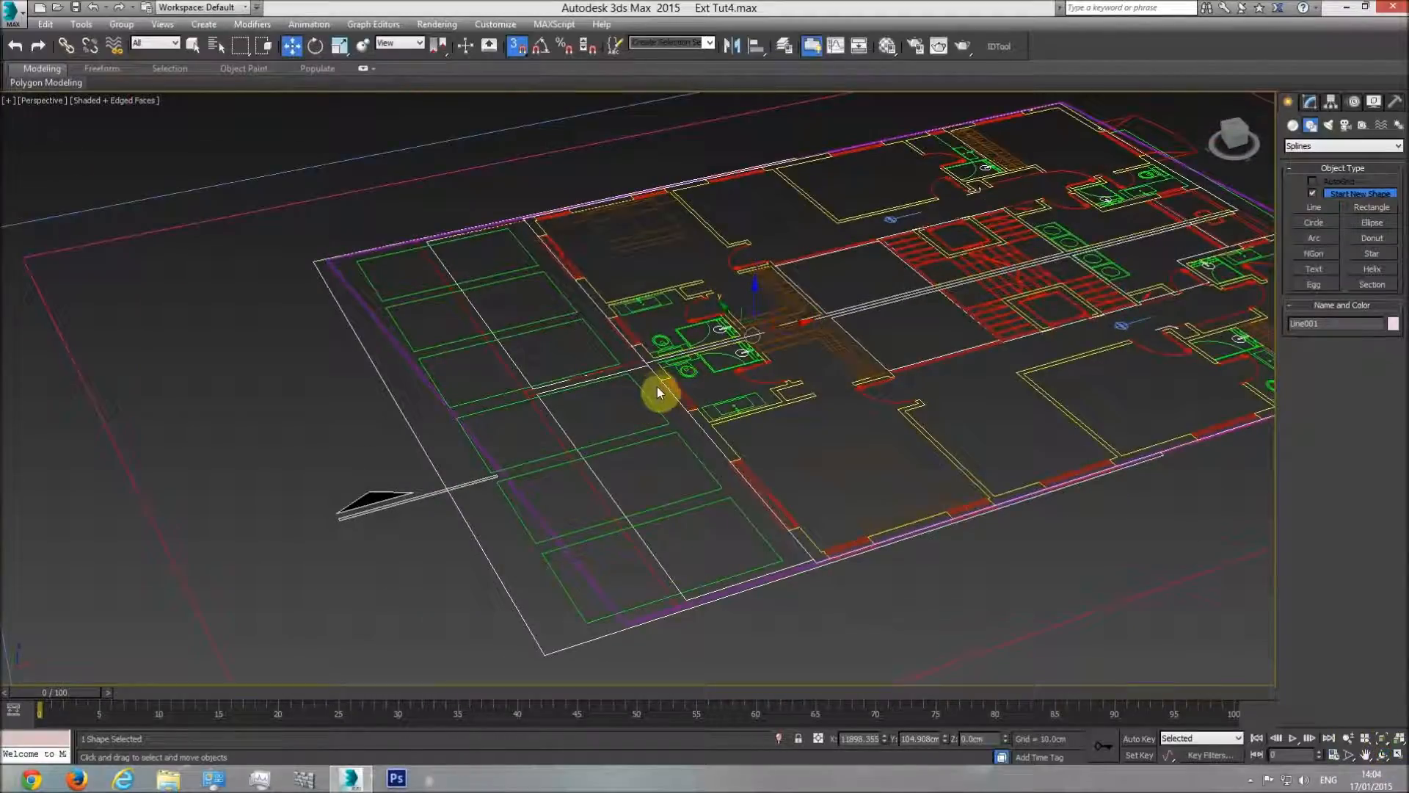
right_click(667, 399)
click(573, 271)
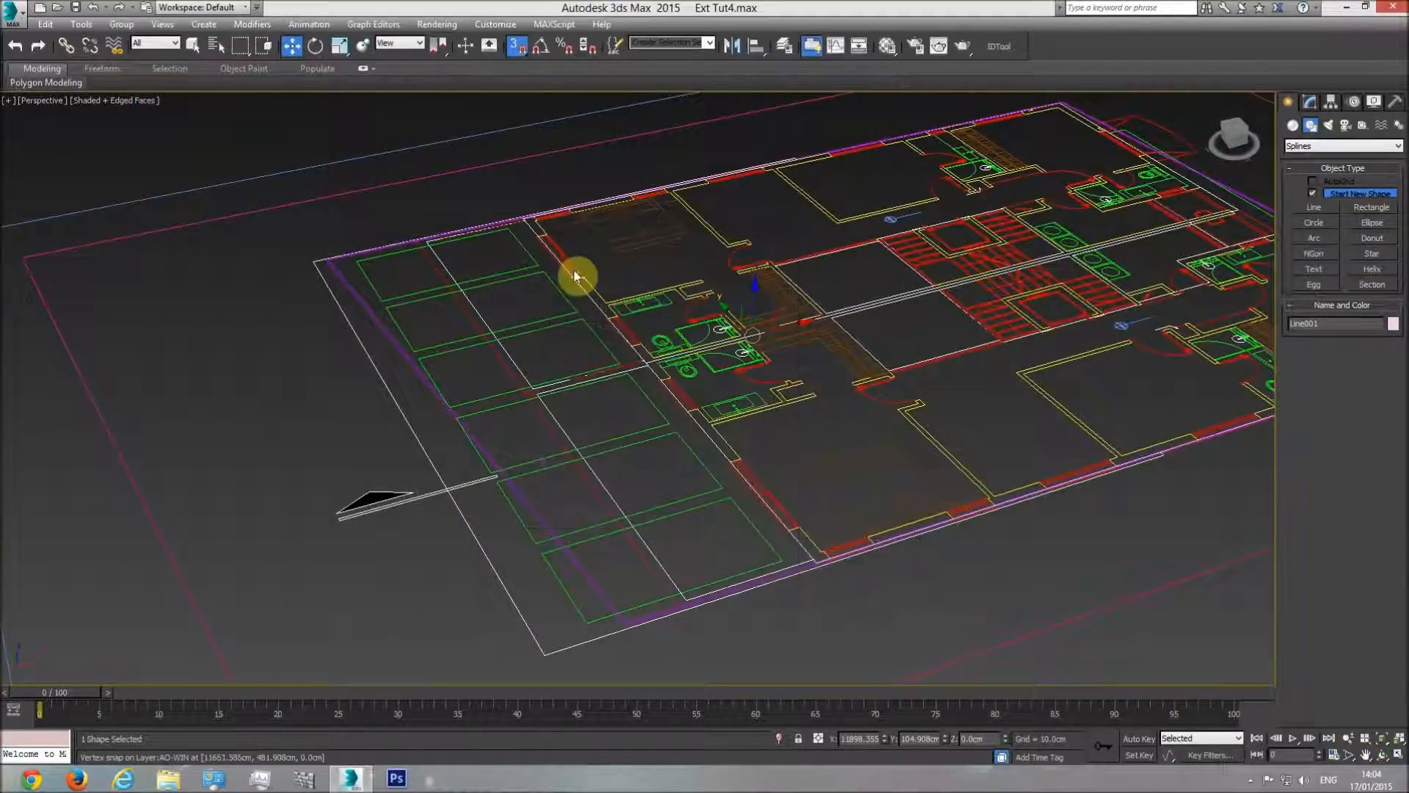
right_click(571, 267)
mouse_move(636, 412)
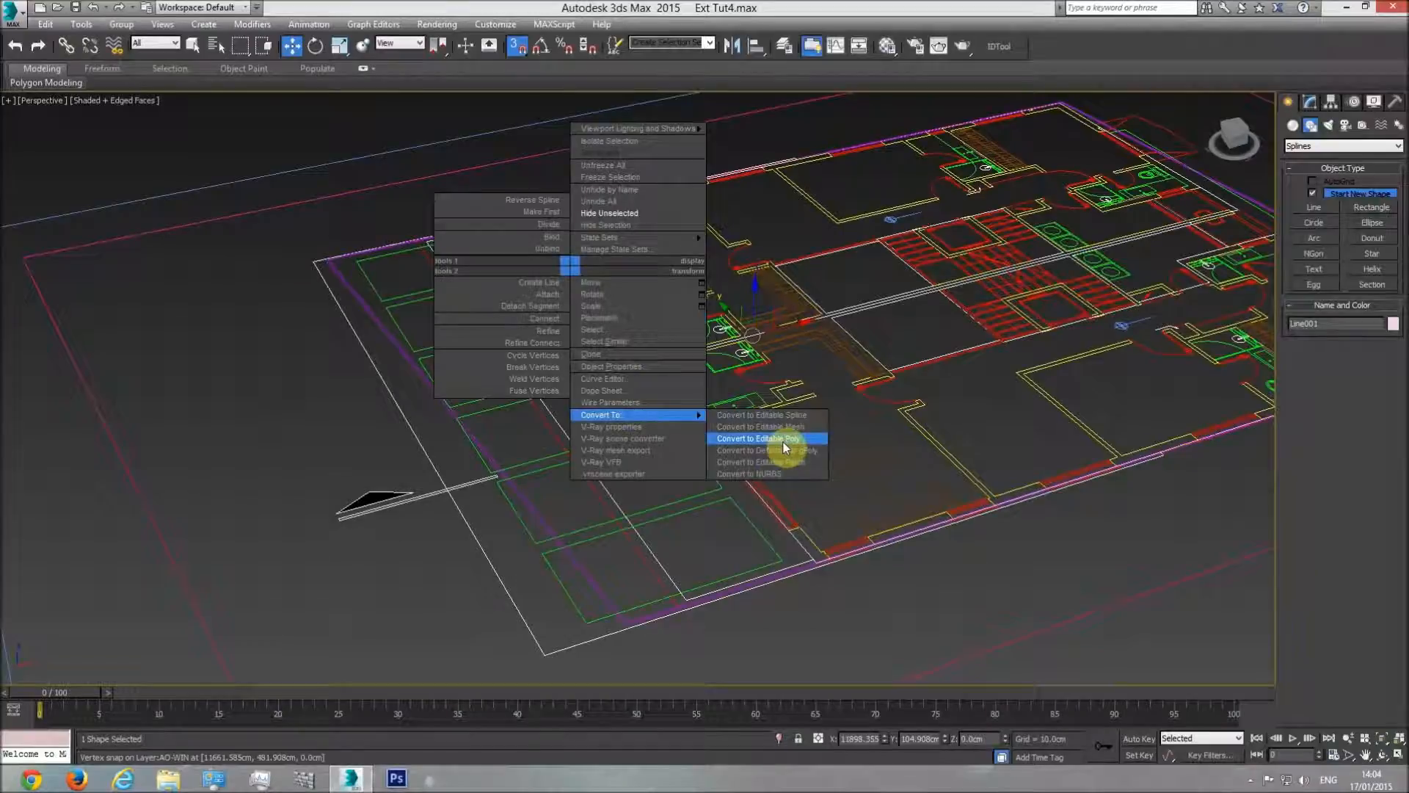
click(782, 441)
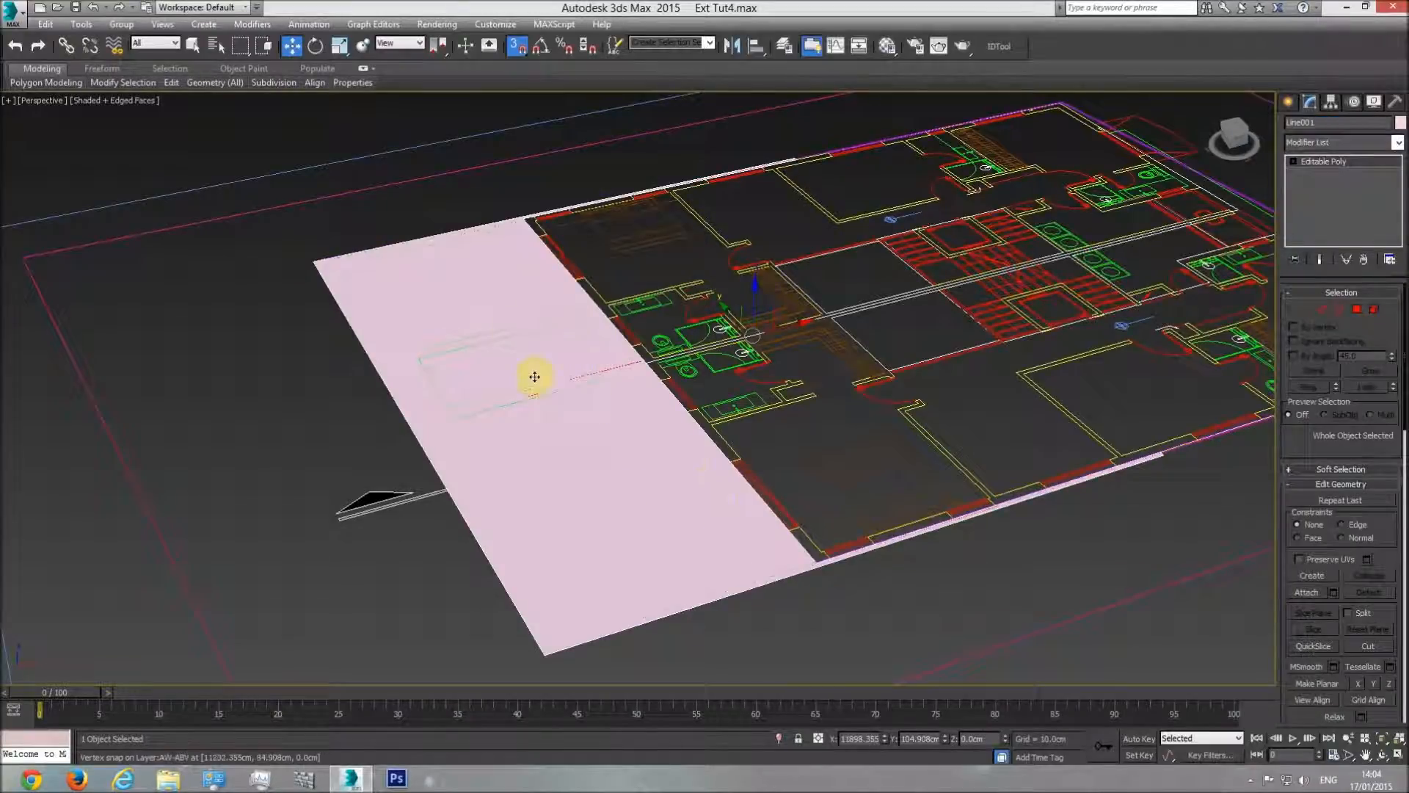
Step: Show the overhang polygon from the top, enter vertex level and activate its Slice Plane with the Rotate tool
key(t)
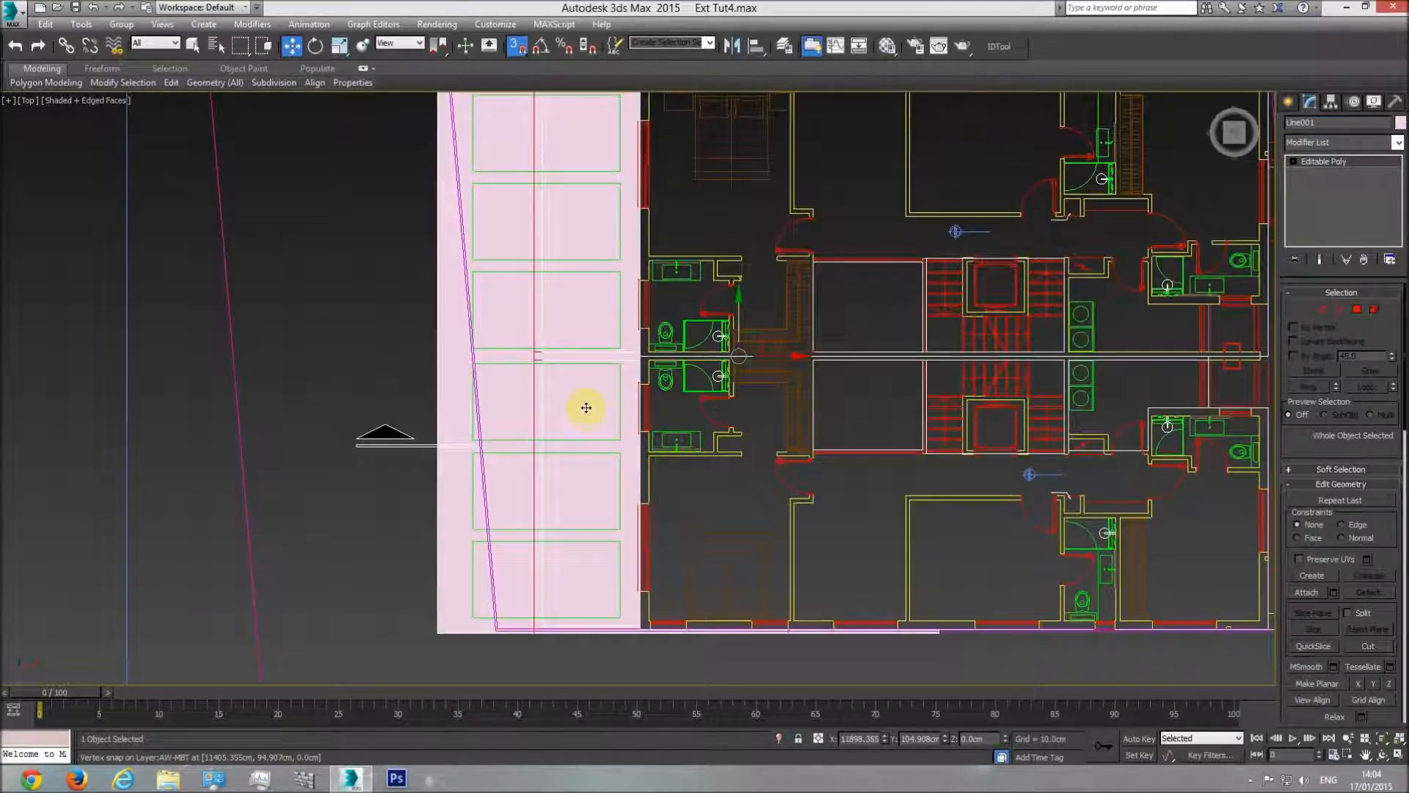
click(1303, 311)
scroll(1295, 389, down, 5)
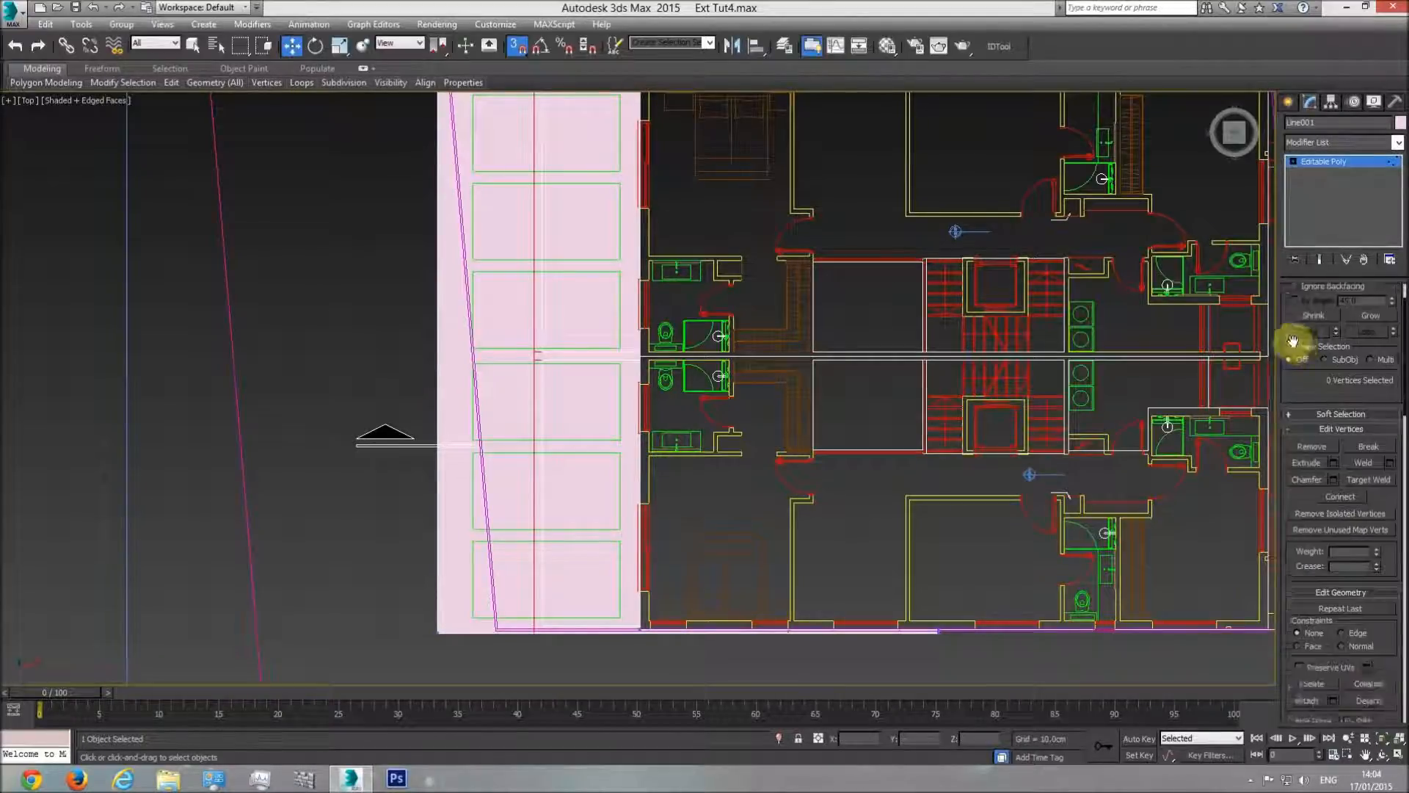
click(1316, 540)
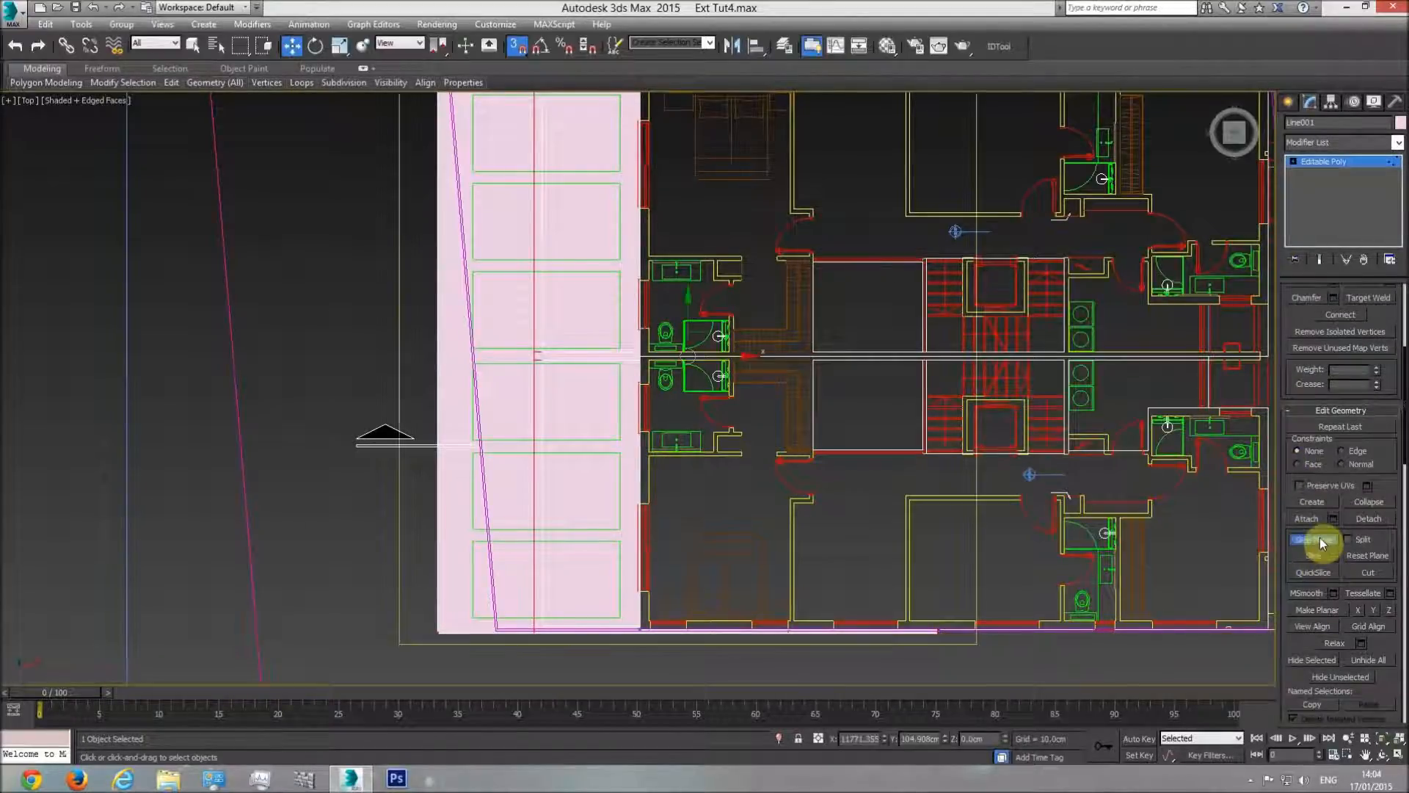
click(318, 49)
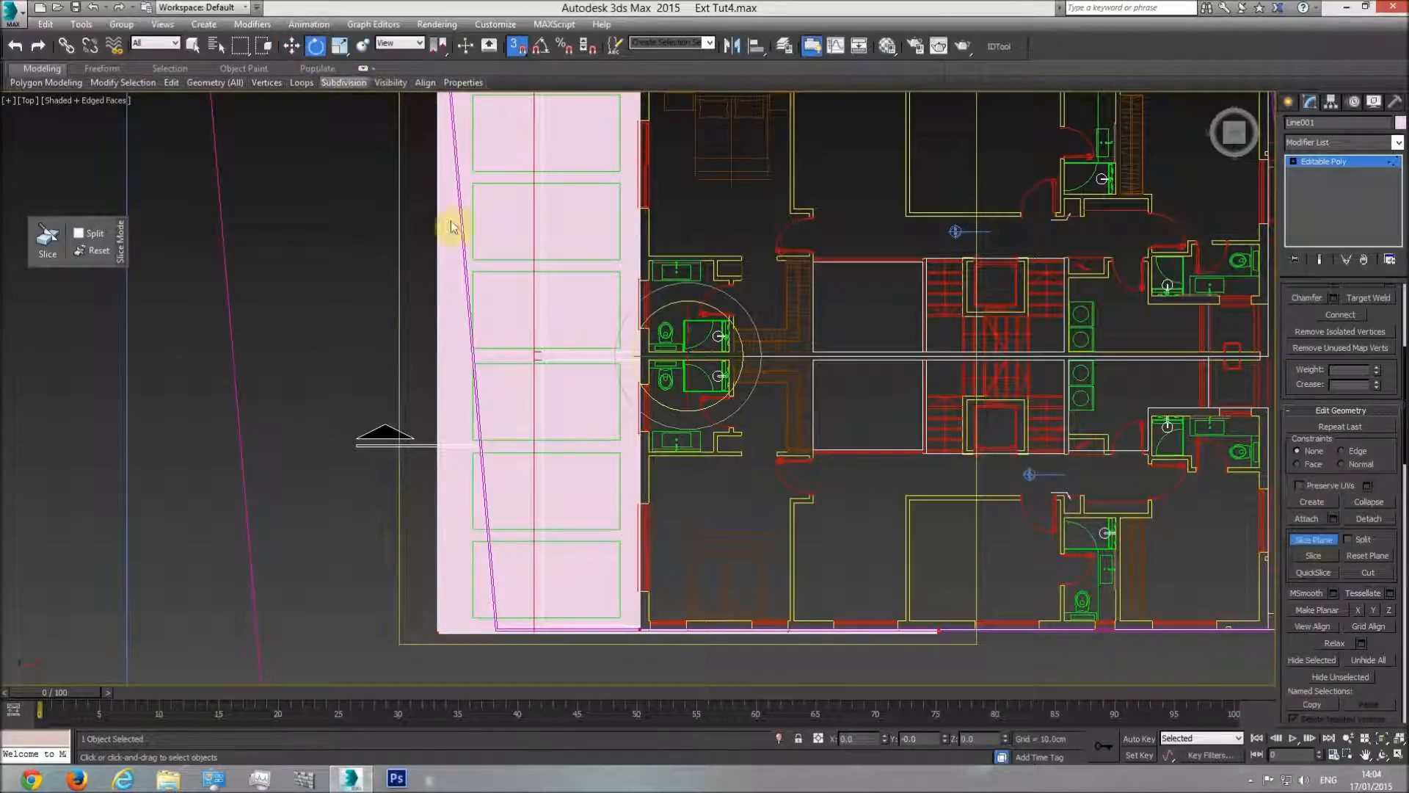
click(541, 49)
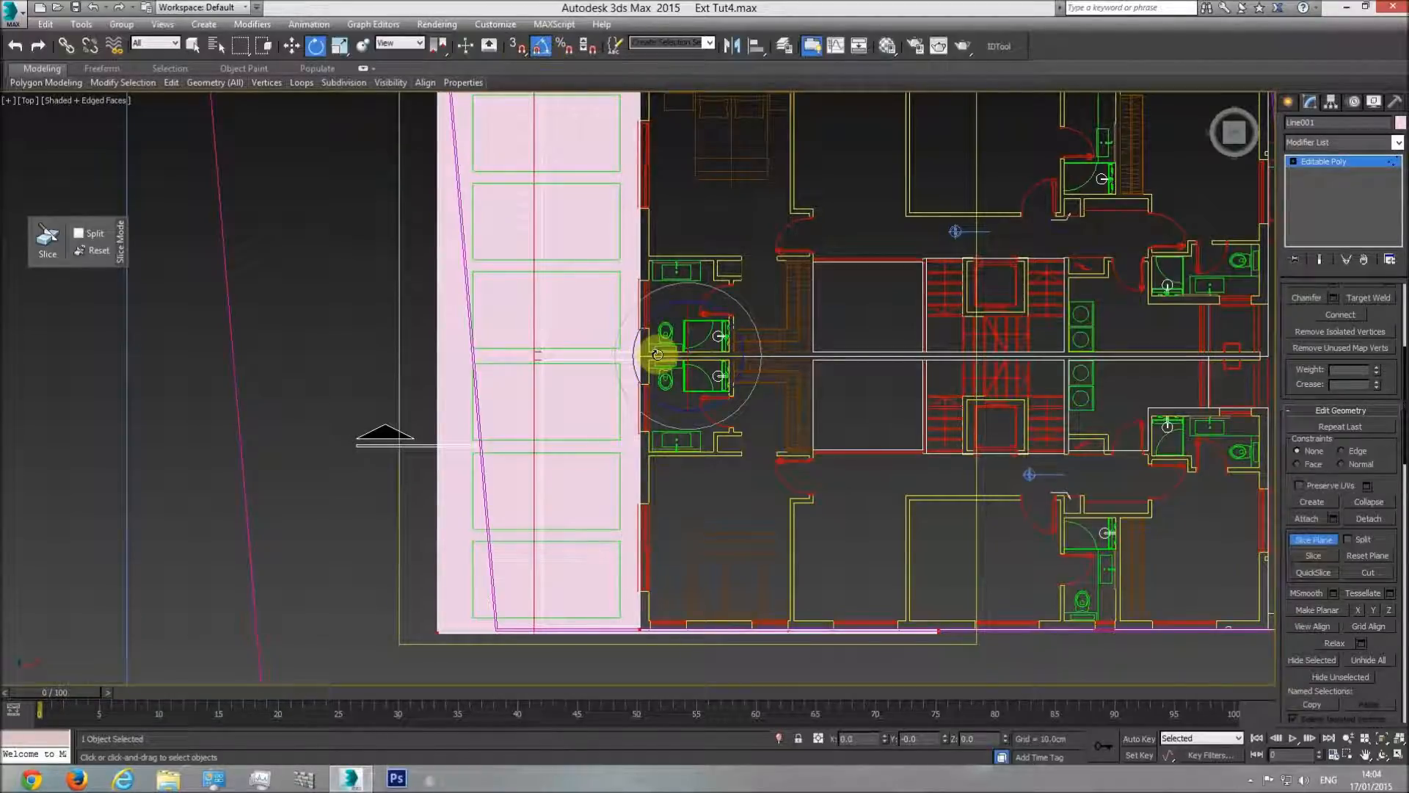
drag(659, 355, 713, 353)
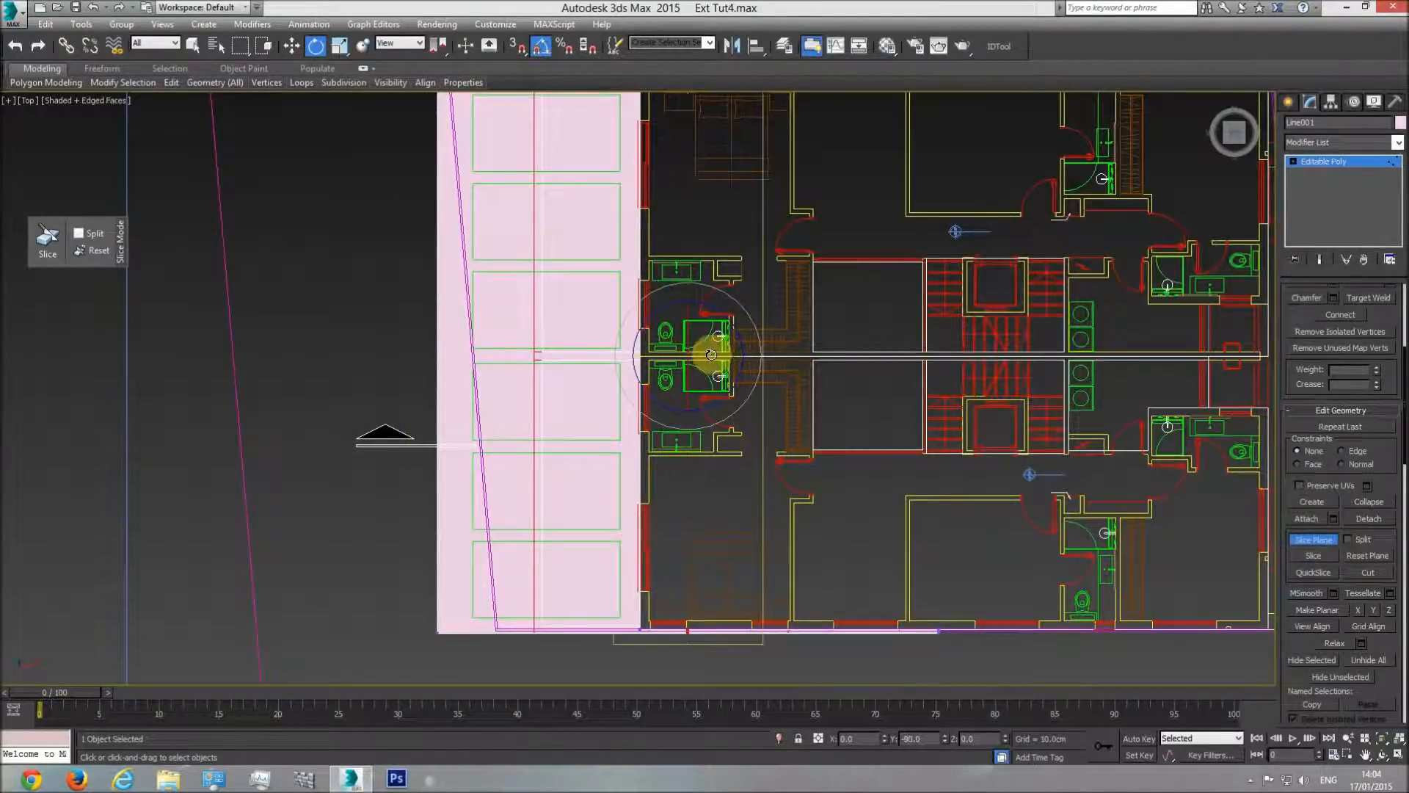
click(541, 45)
drag(666, 355, 672, 356)
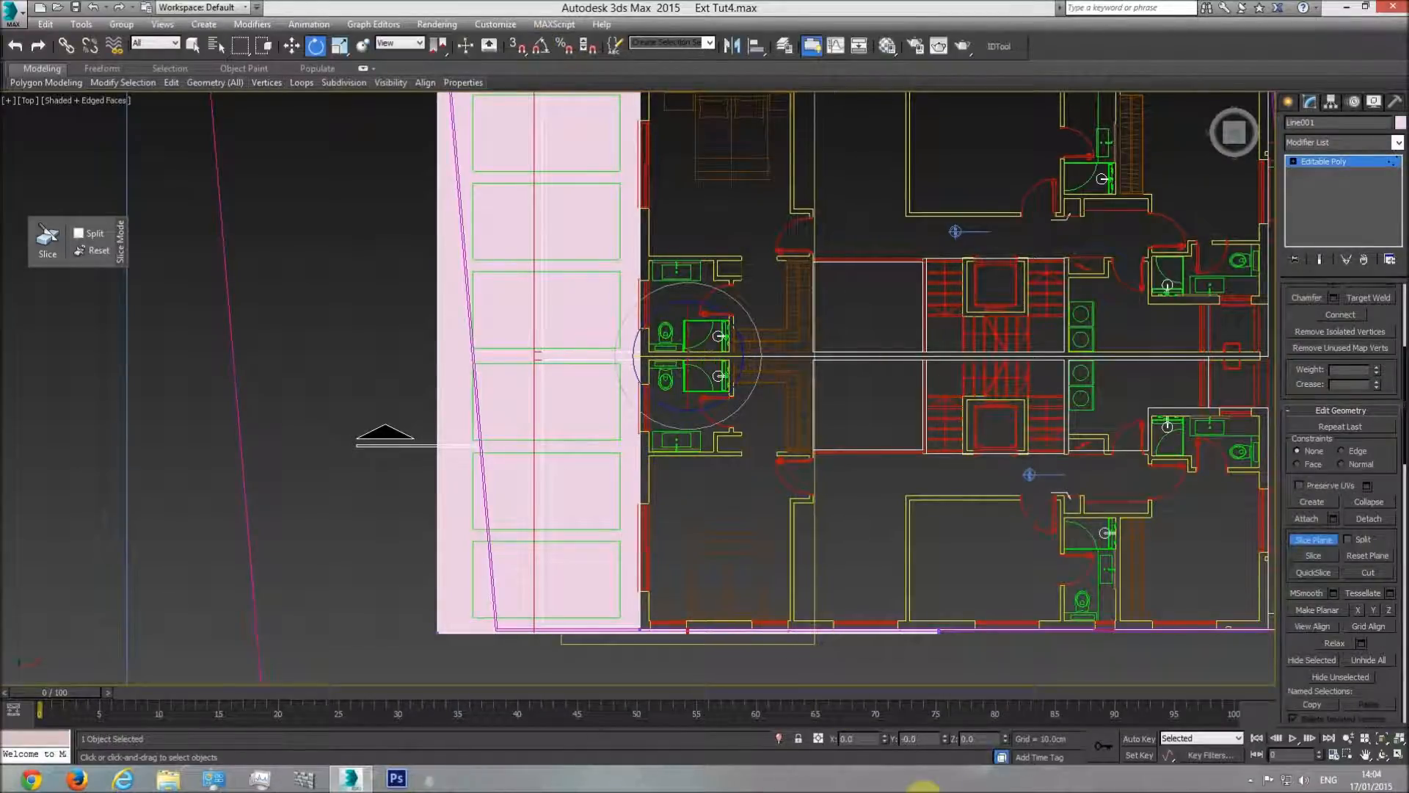
click(645, 358)
mouse_move(654, 360)
mouse_down()
mouse_move(678, 362)
mouse_move(667, 364)
mouse_up()
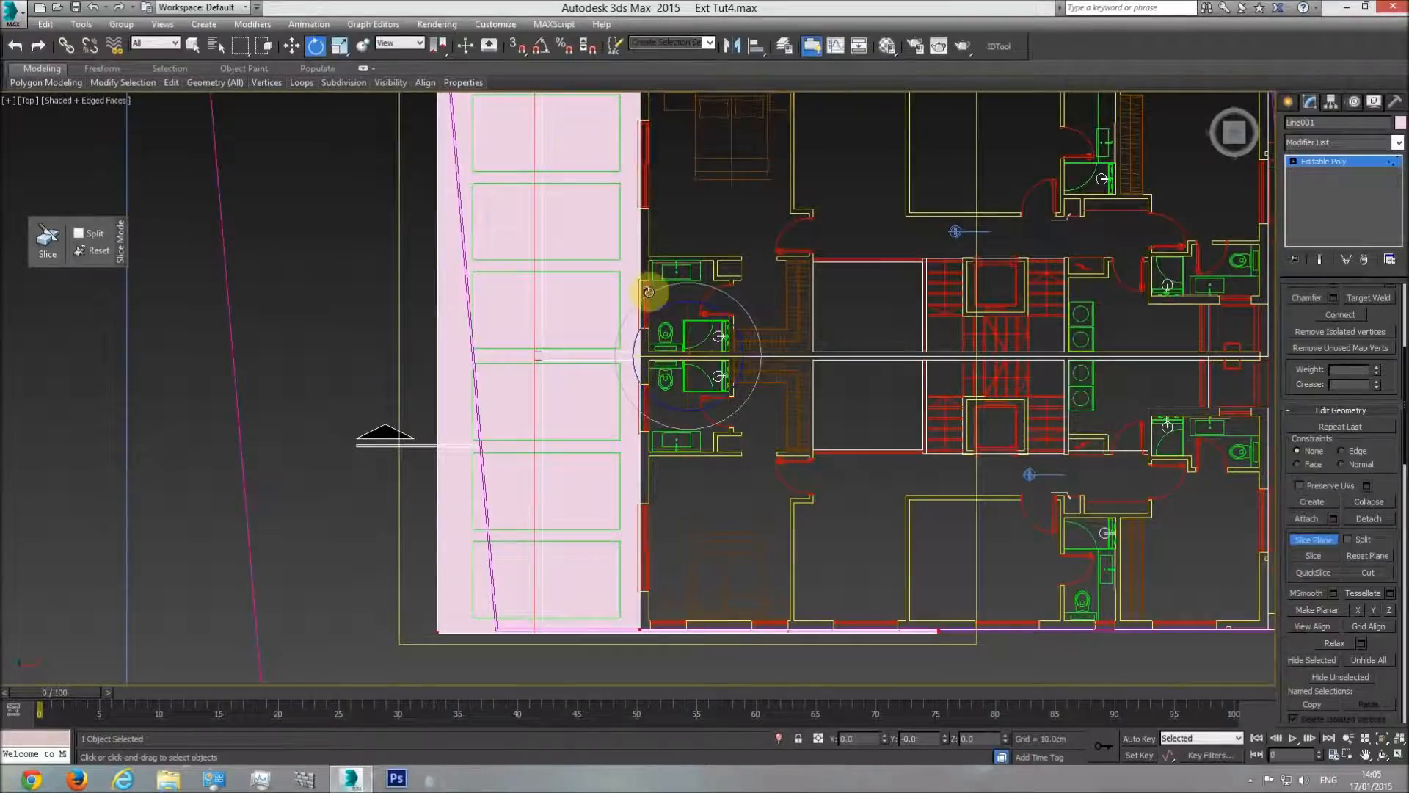
Step: Rotate the slice plane upright about its Y axis with angle snap and check its orientation in perspective
click(541, 49)
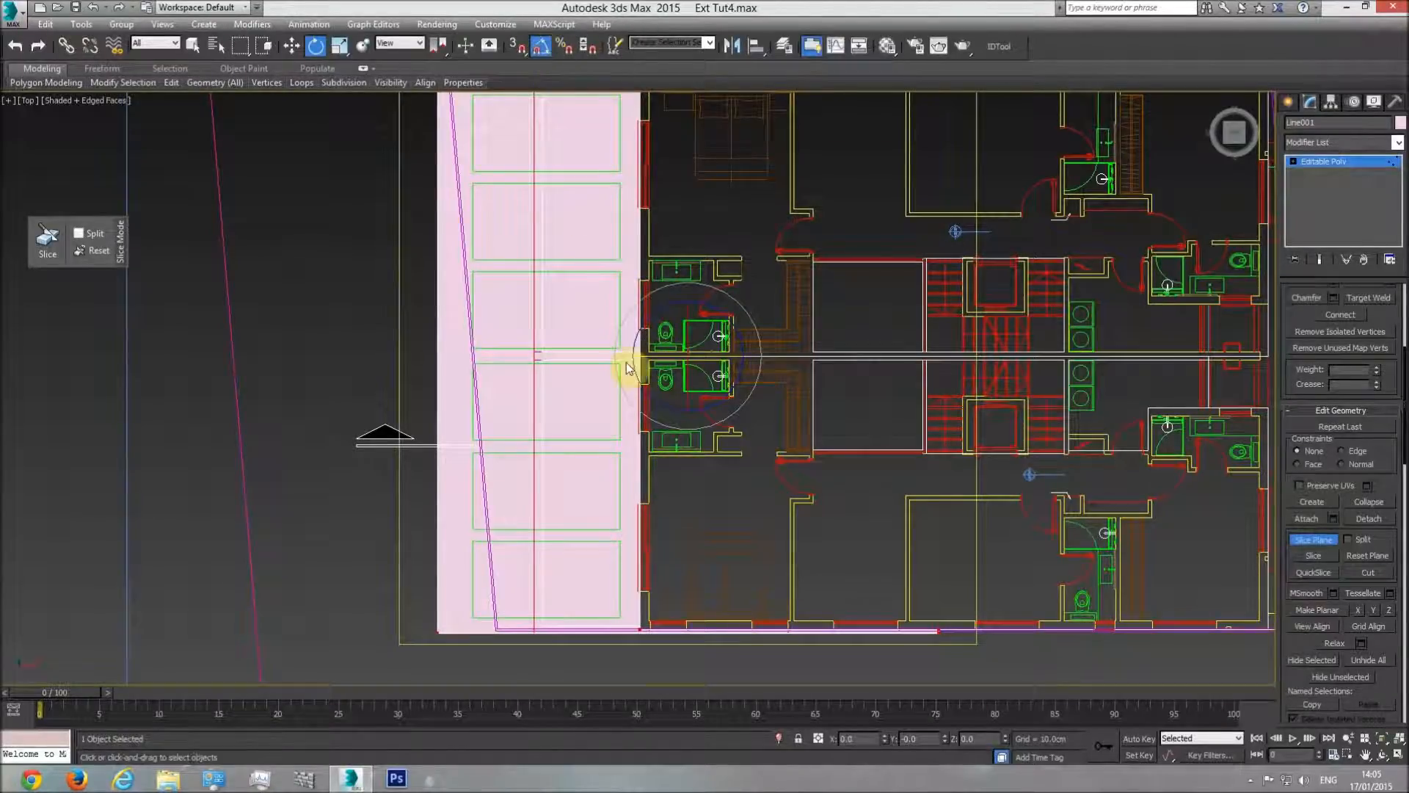
drag(657, 358, 724, 357)
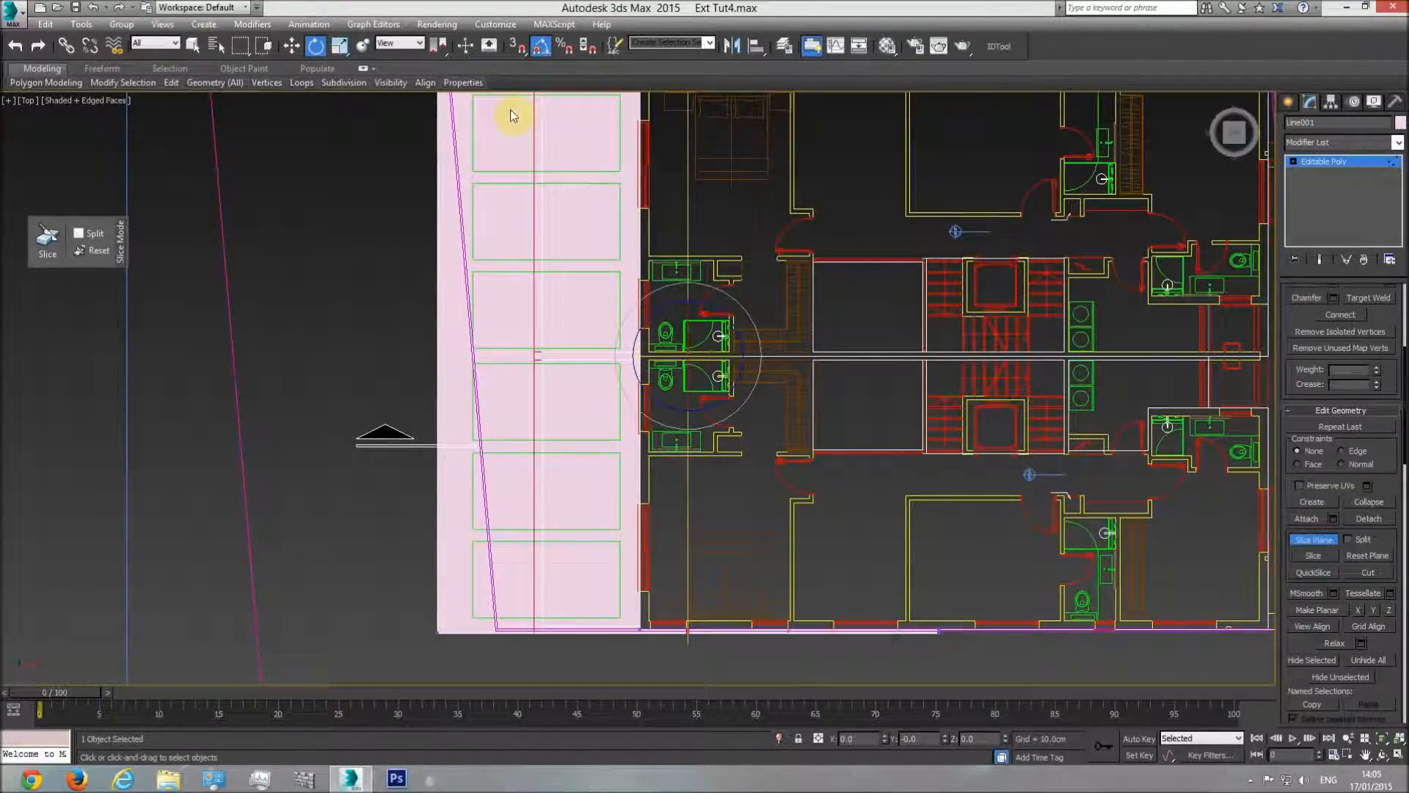
click(291, 46)
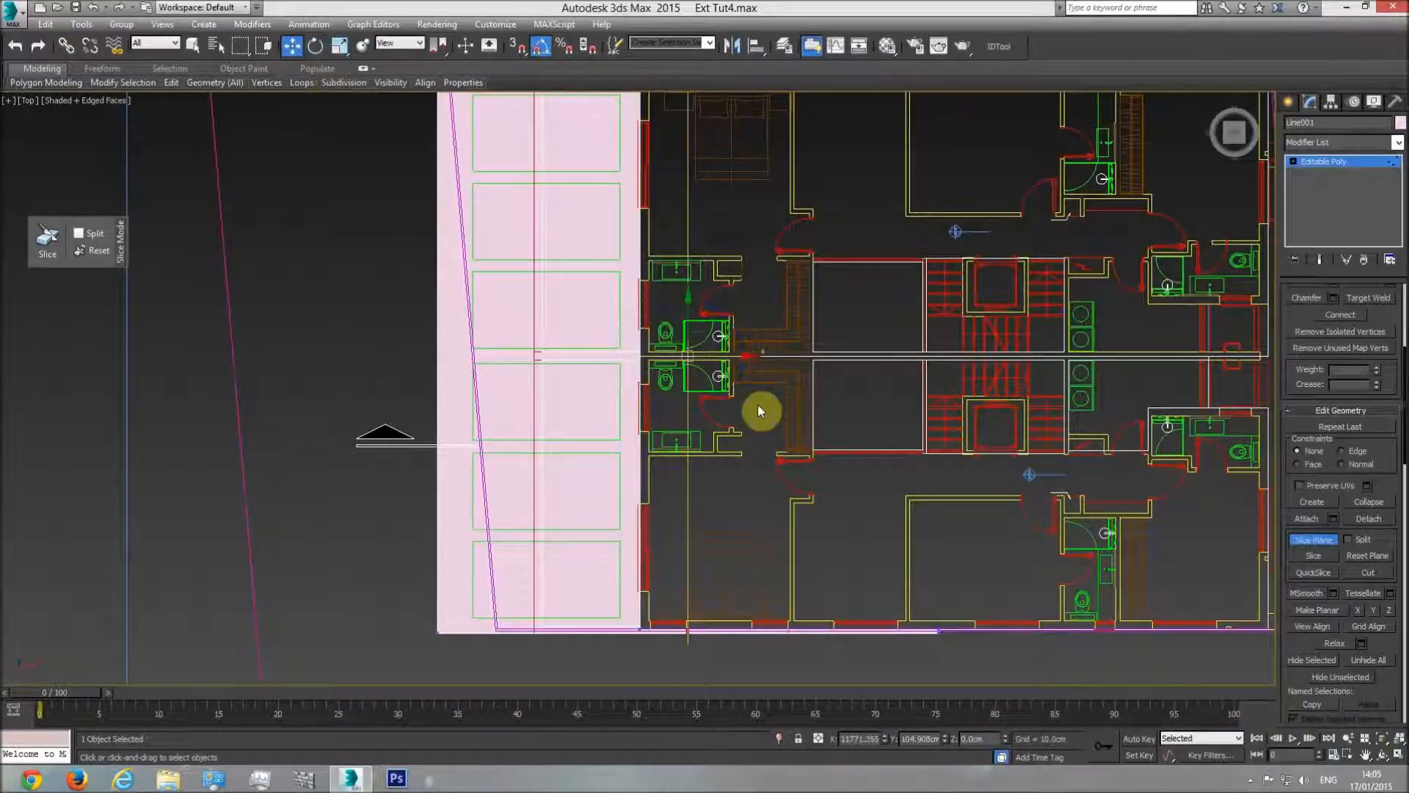
key(p)
click(1386, 756)
drag(692, 409, 844, 291)
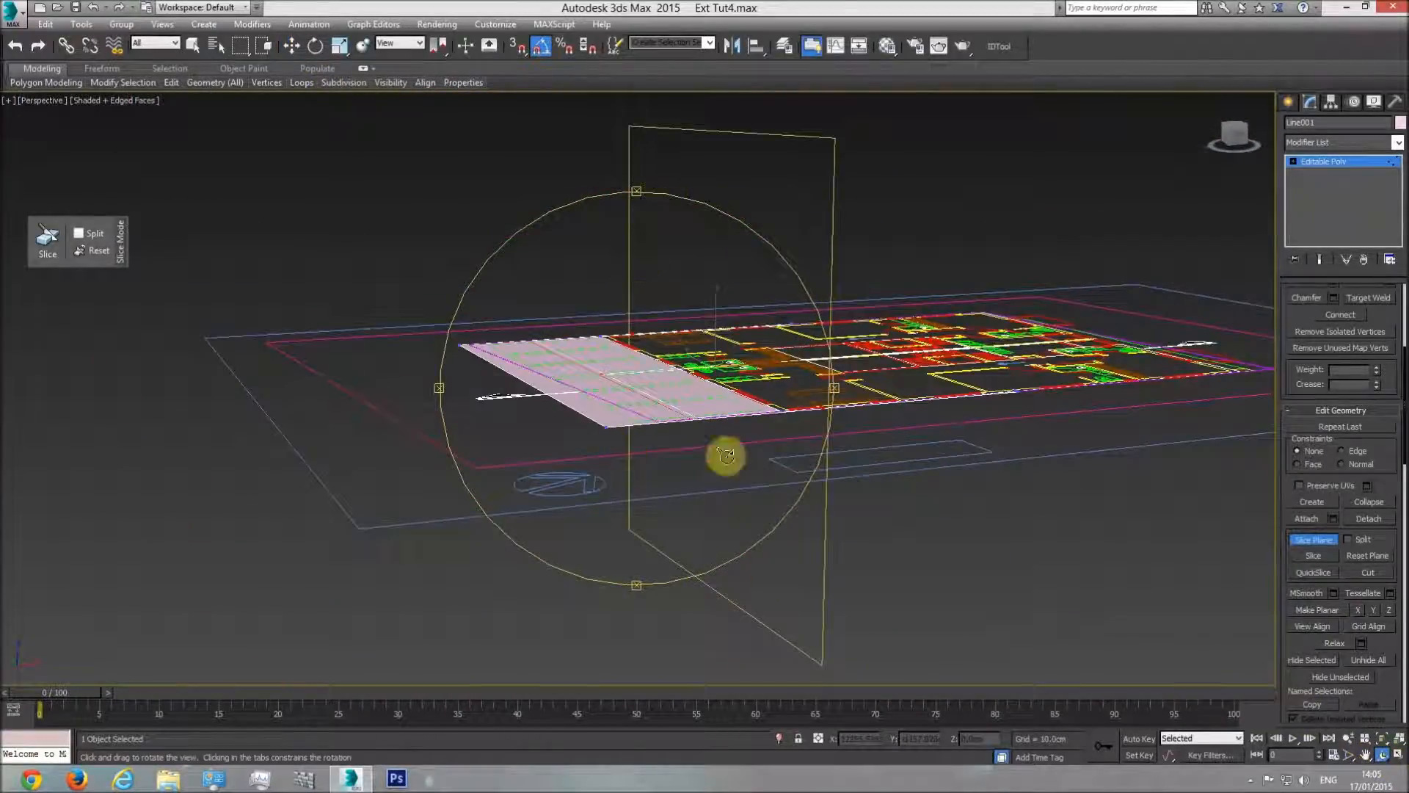
key(t)
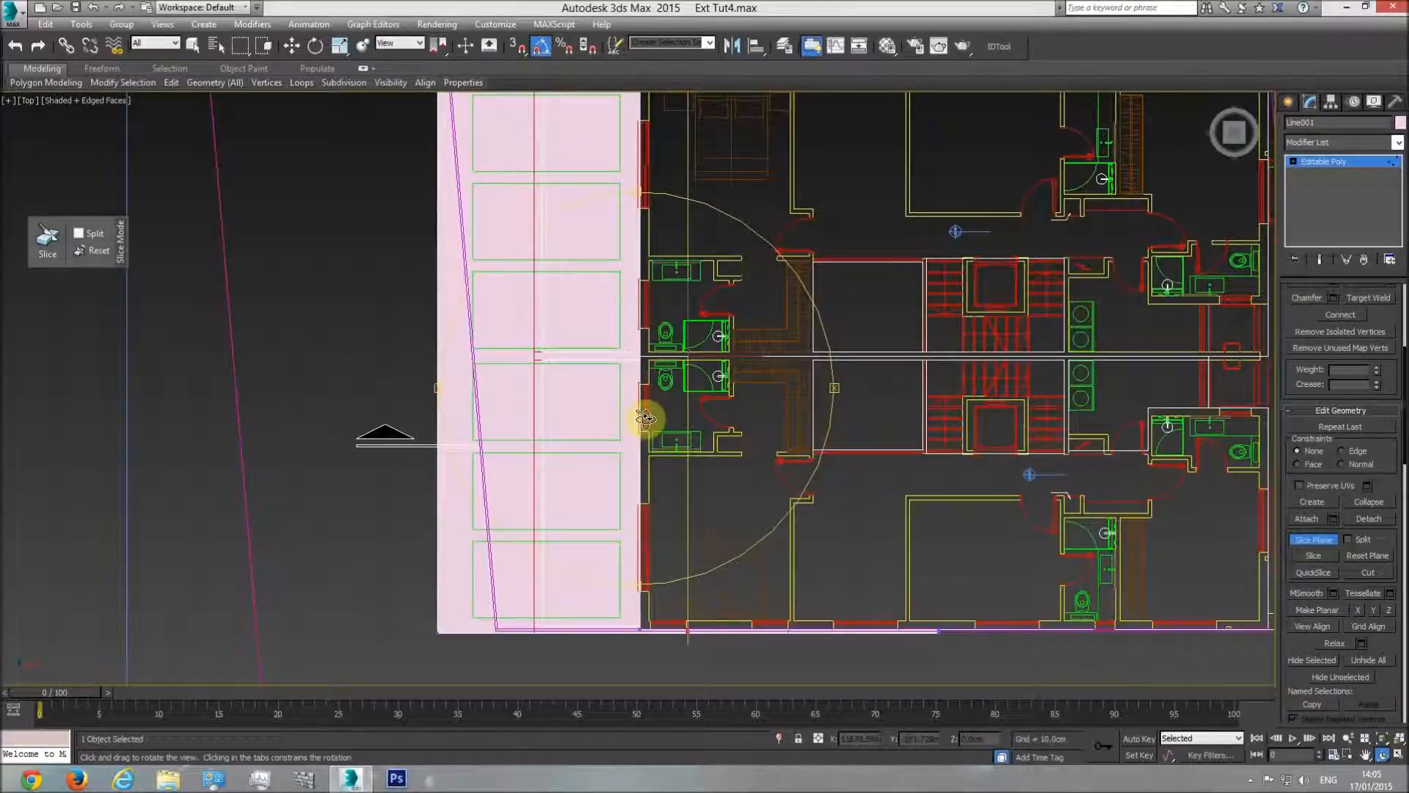
Step: Slice the overhang polygon lengthwise along the inner and outer long edges of the rectangular openings, moving the slice plane with vertex snap
click(298, 47)
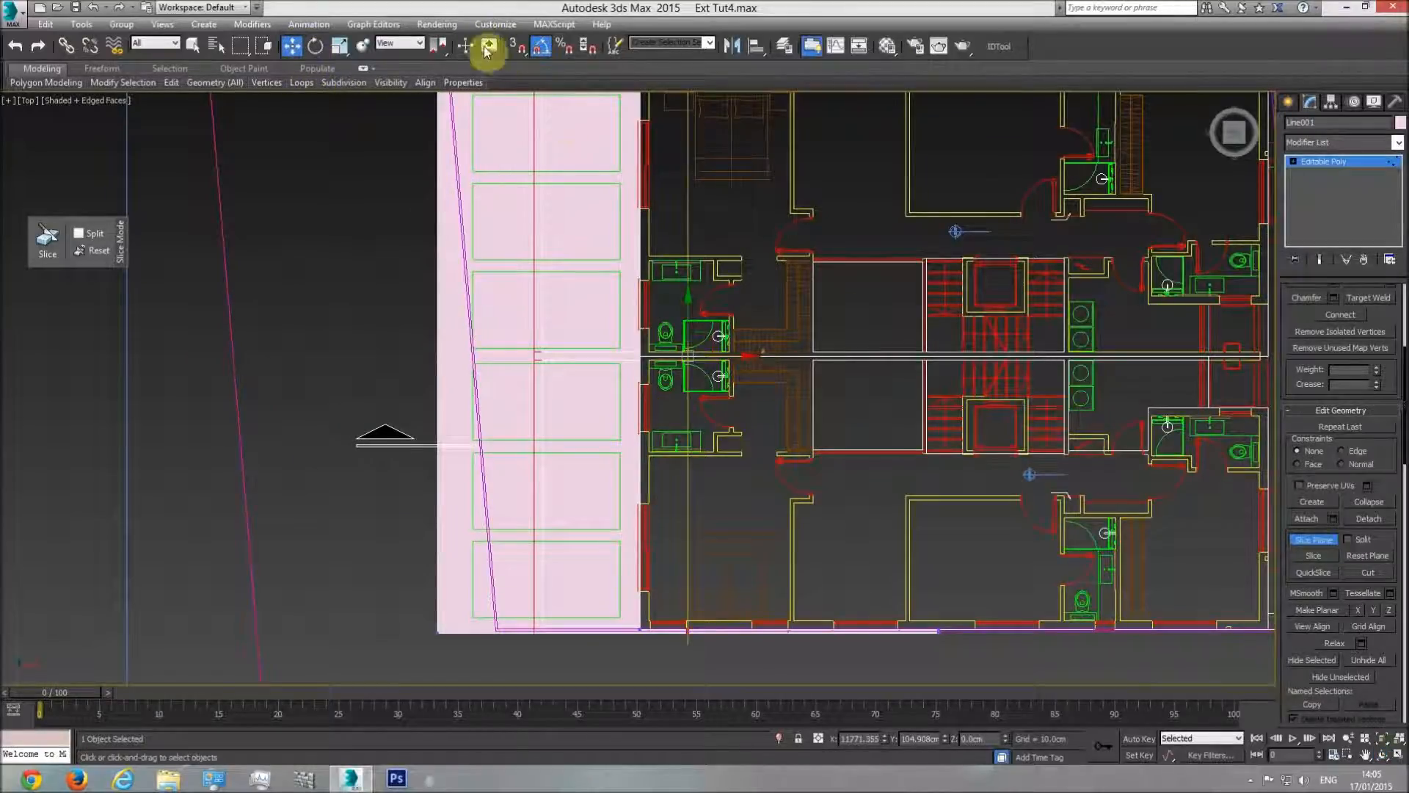
click(513, 48)
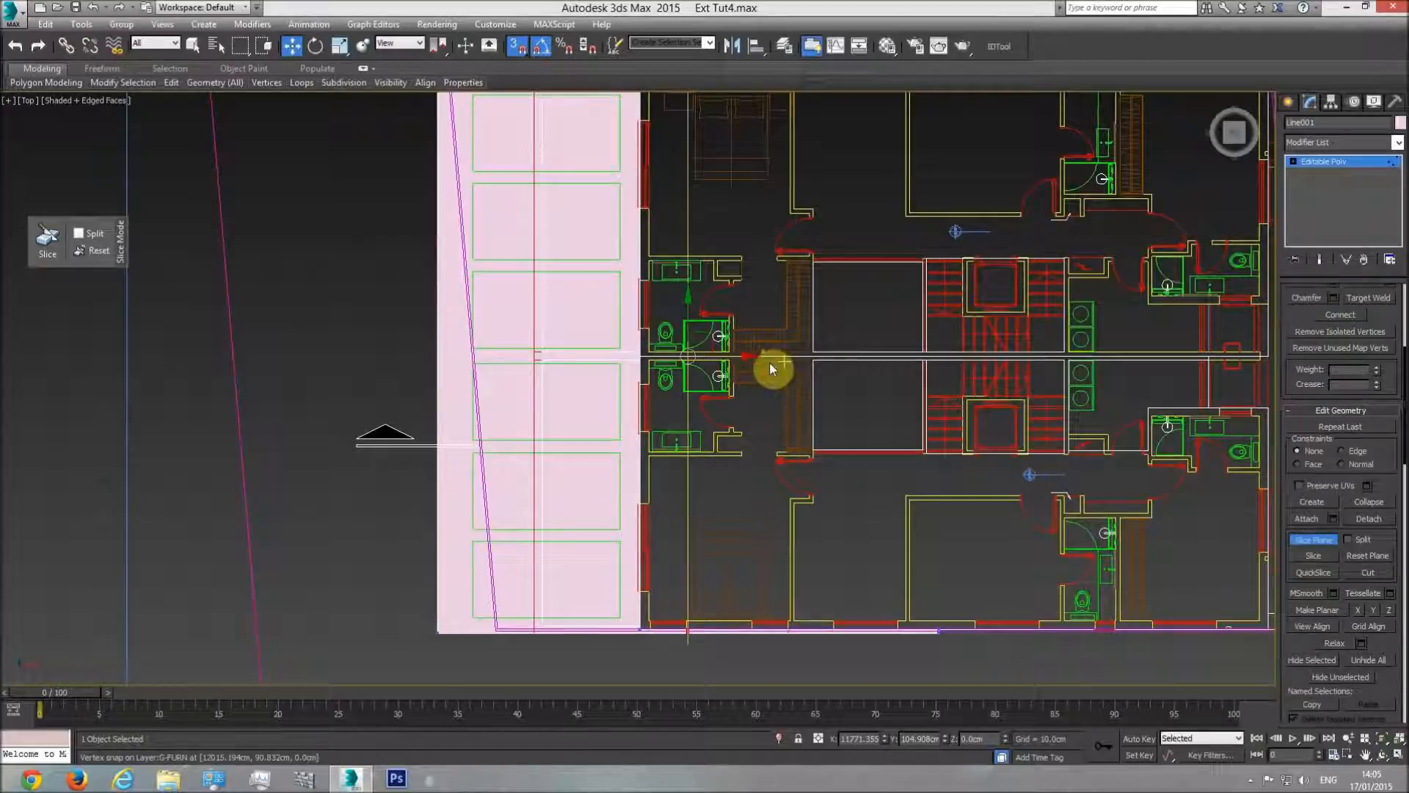
drag(734, 358, 621, 436)
click(1314, 555)
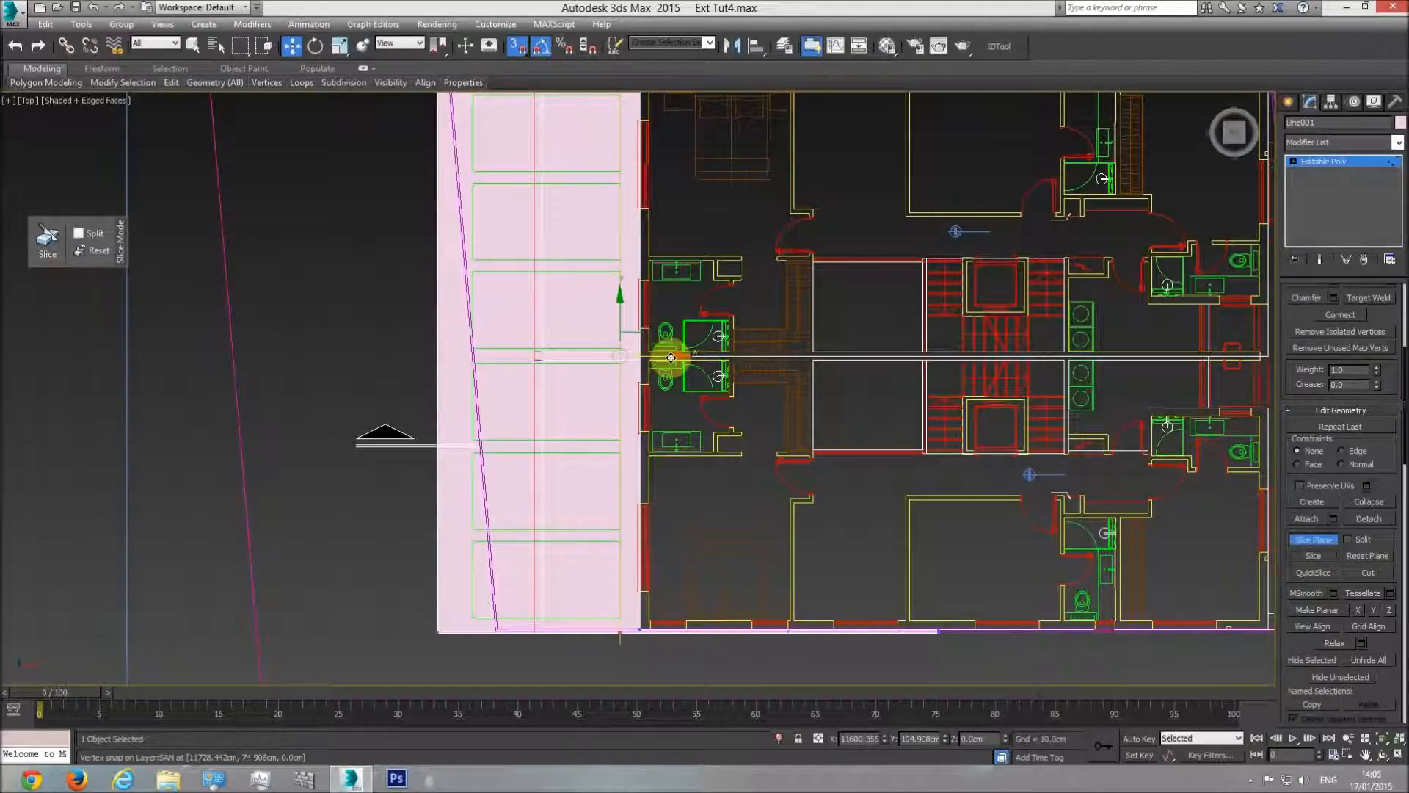
drag(671, 357, 571, 413)
drag(474, 453, 474, 453)
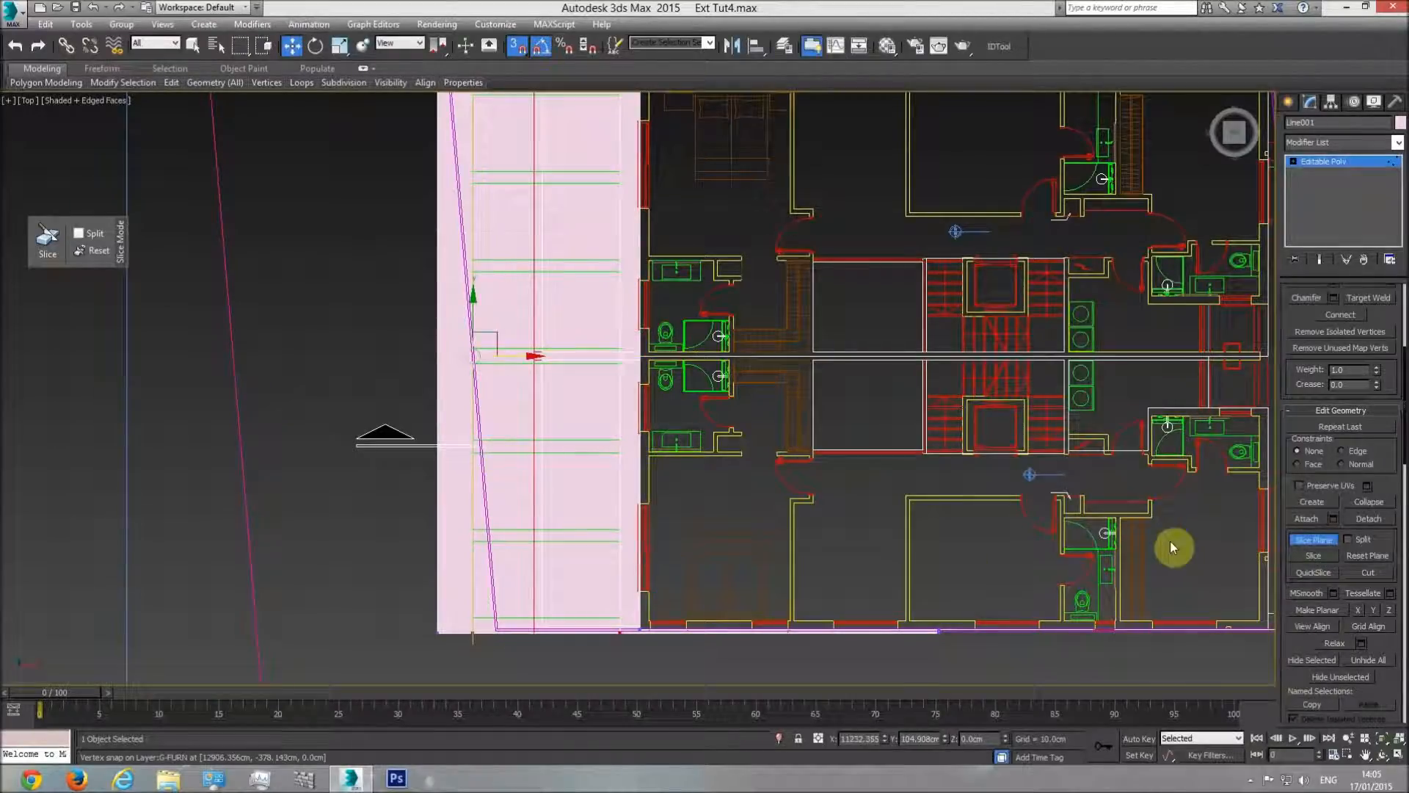
click(1312, 556)
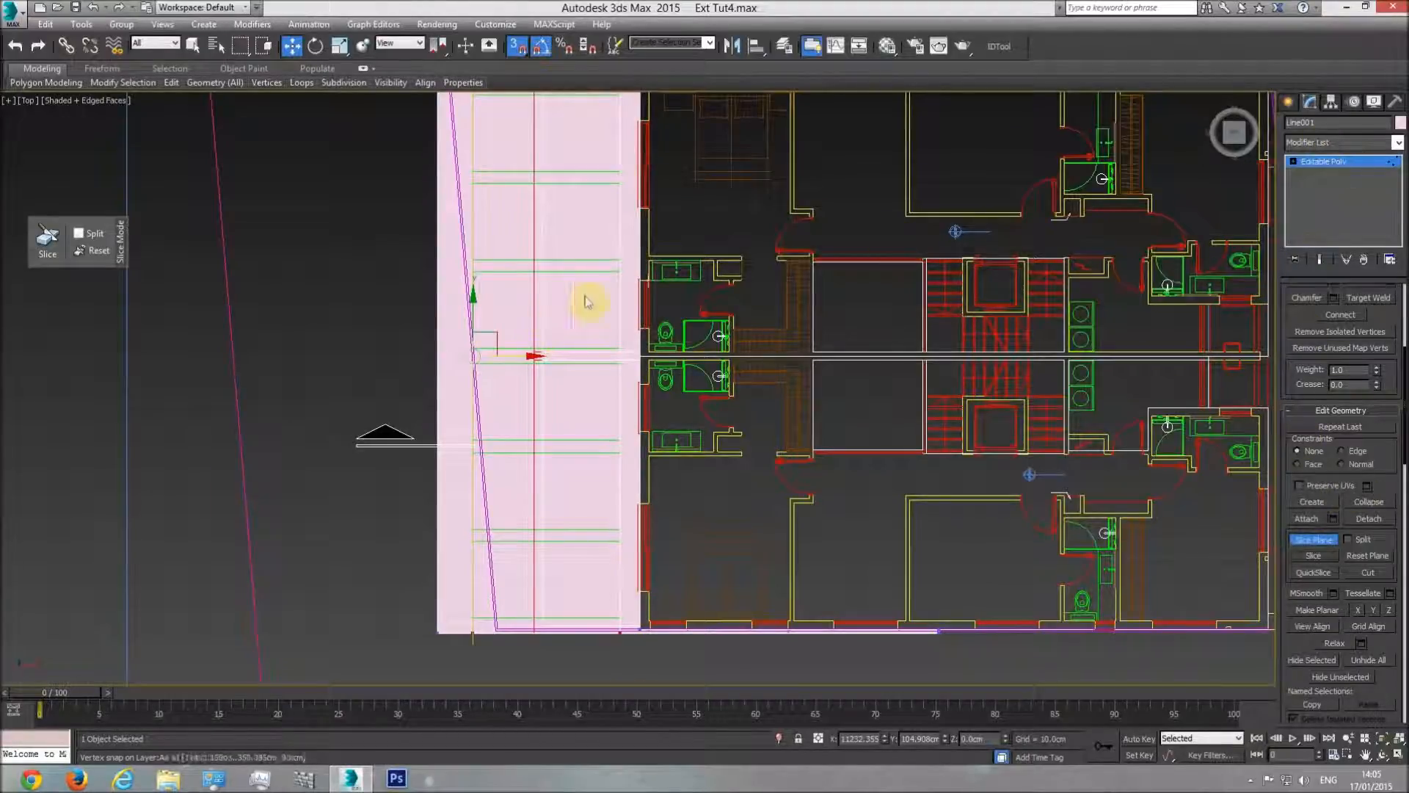
Step: Rotate the slice plane to run across the overhang and slice along the upper edge of the uppermost opening
click(1293, 162)
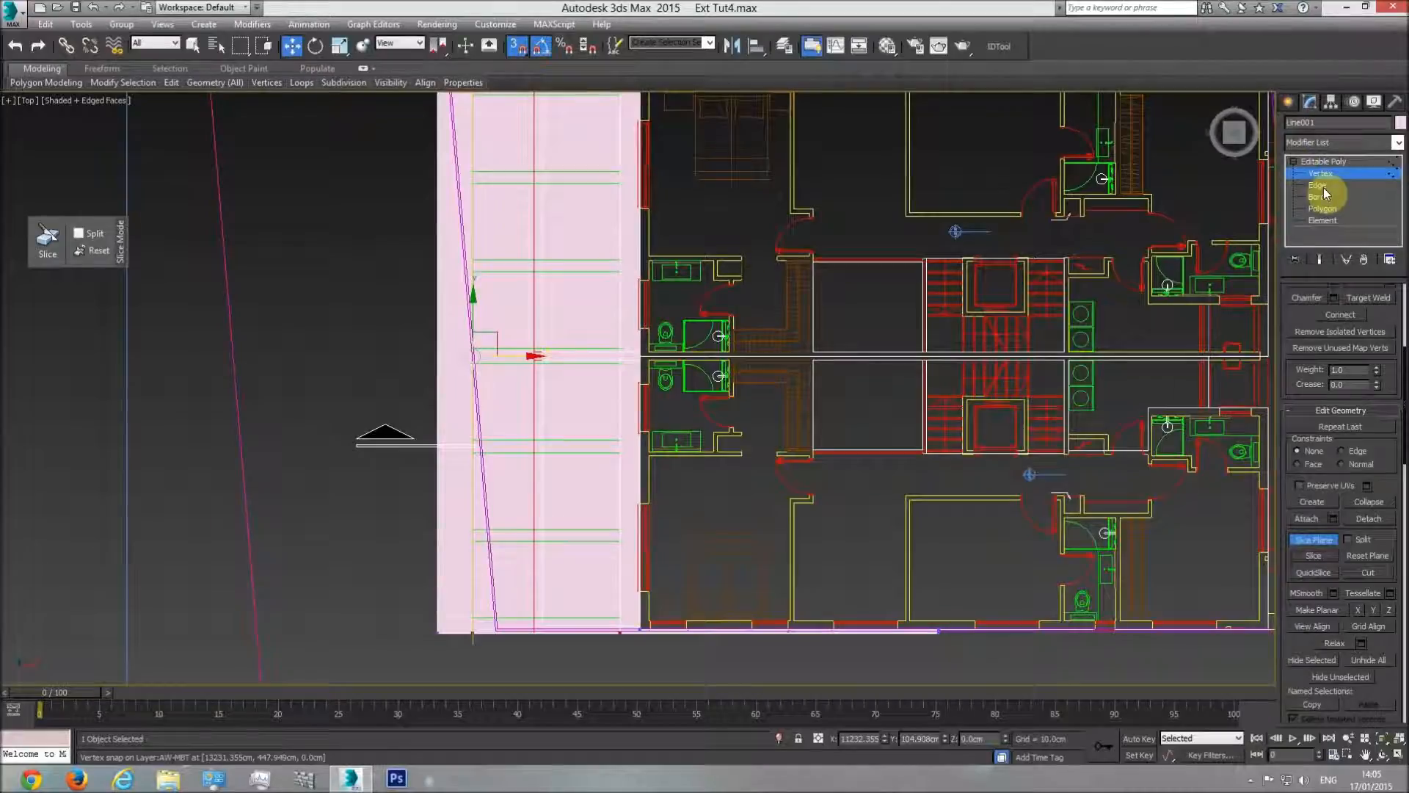
click(1294, 162)
middle_drag(591, 313, 587, 368)
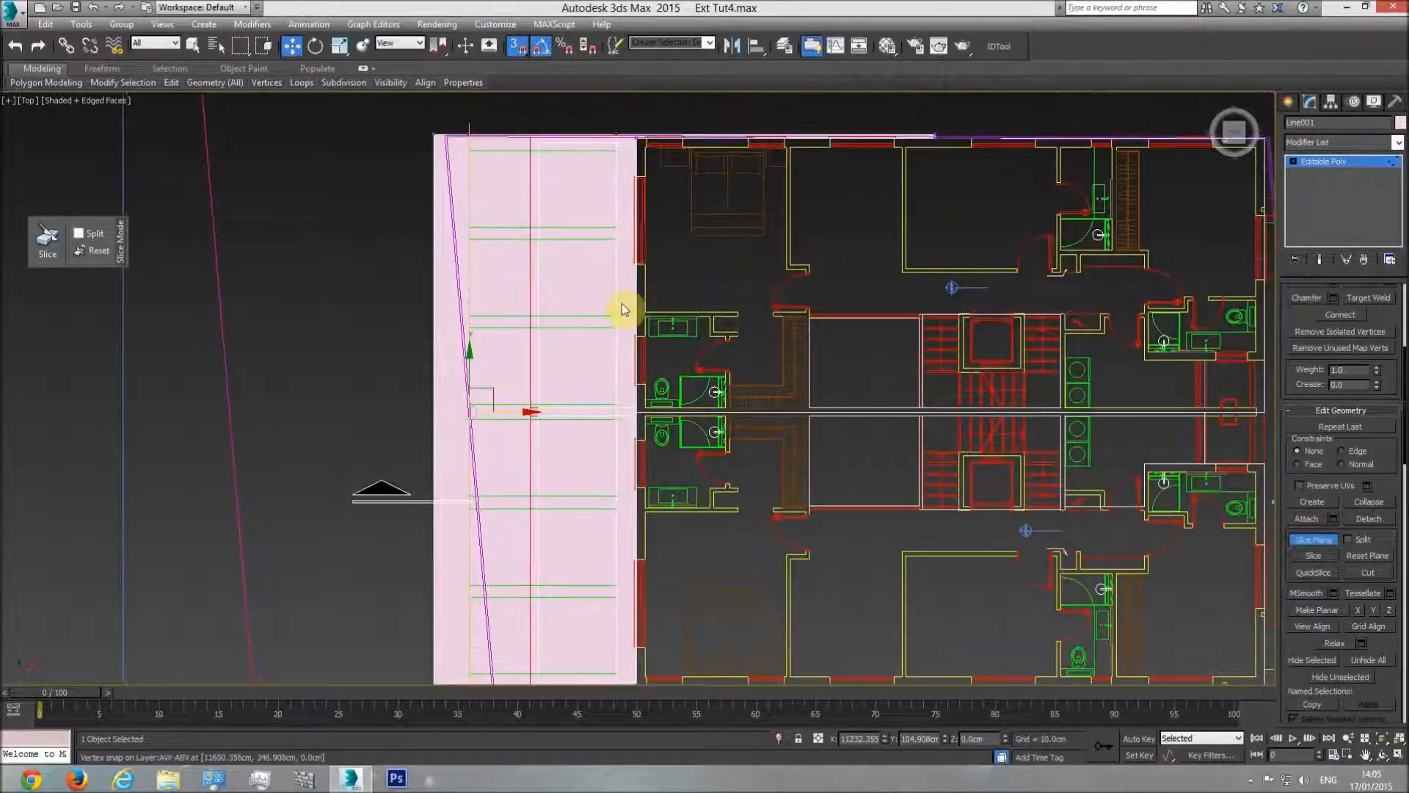
click(325, 45)
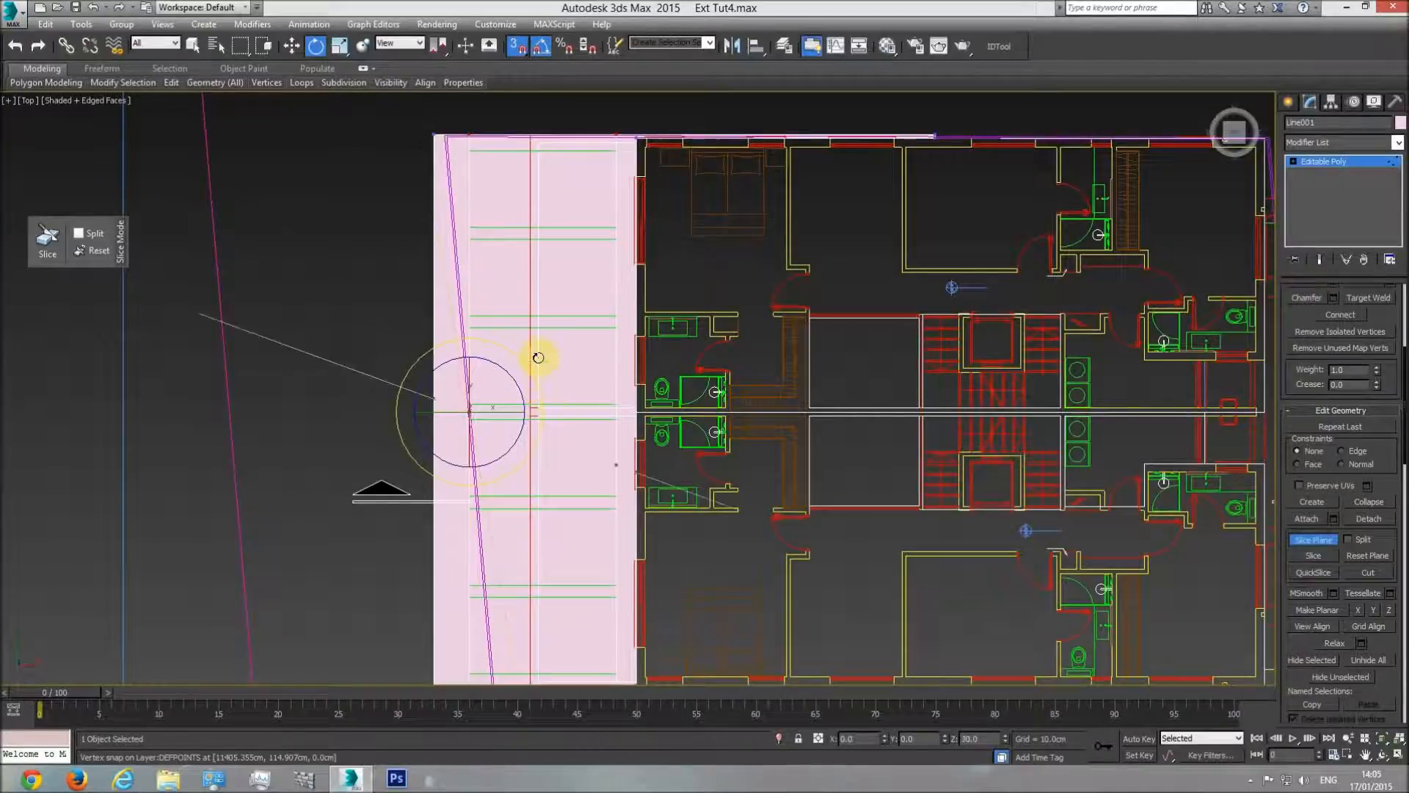
click(292, 44)
drag(469, 371, 467, 157)
click(1316, 558)
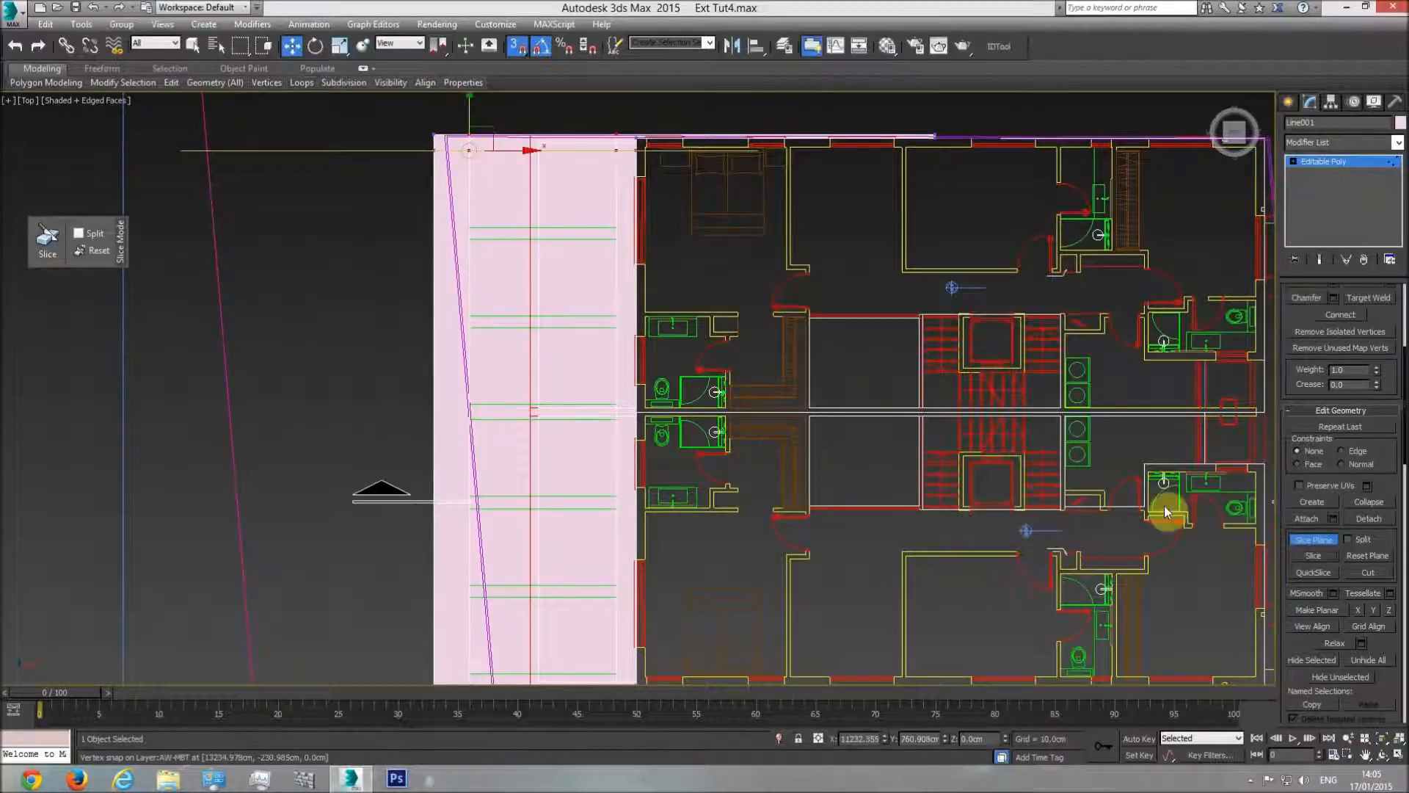
Step: Slice the overhang crosswise along both edges of the first three crossbars, from the uppermost down to the middle one
drag(472, 103, 470, 238)
click(1311, 558)
drag(465, 179, 470, 316)
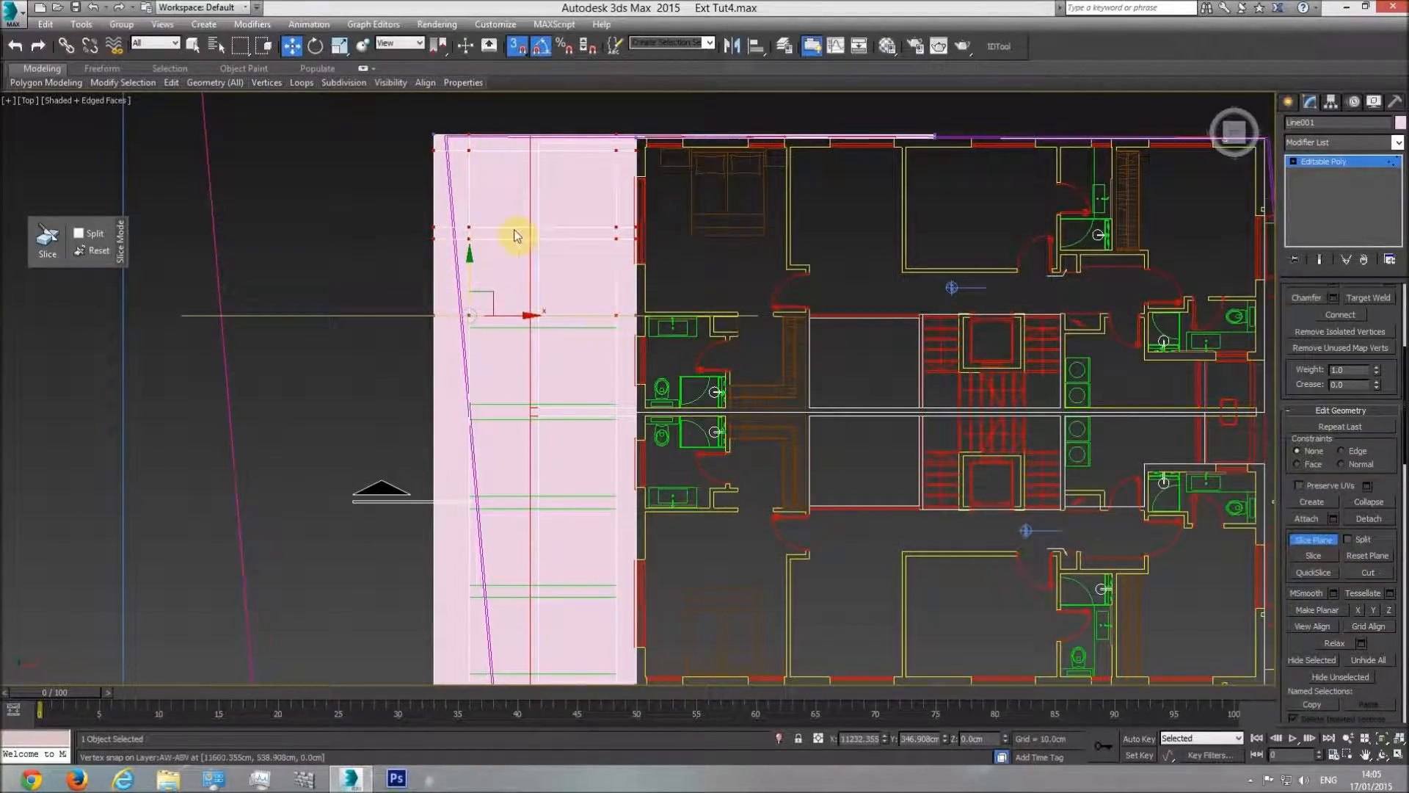
click(1304, 557)
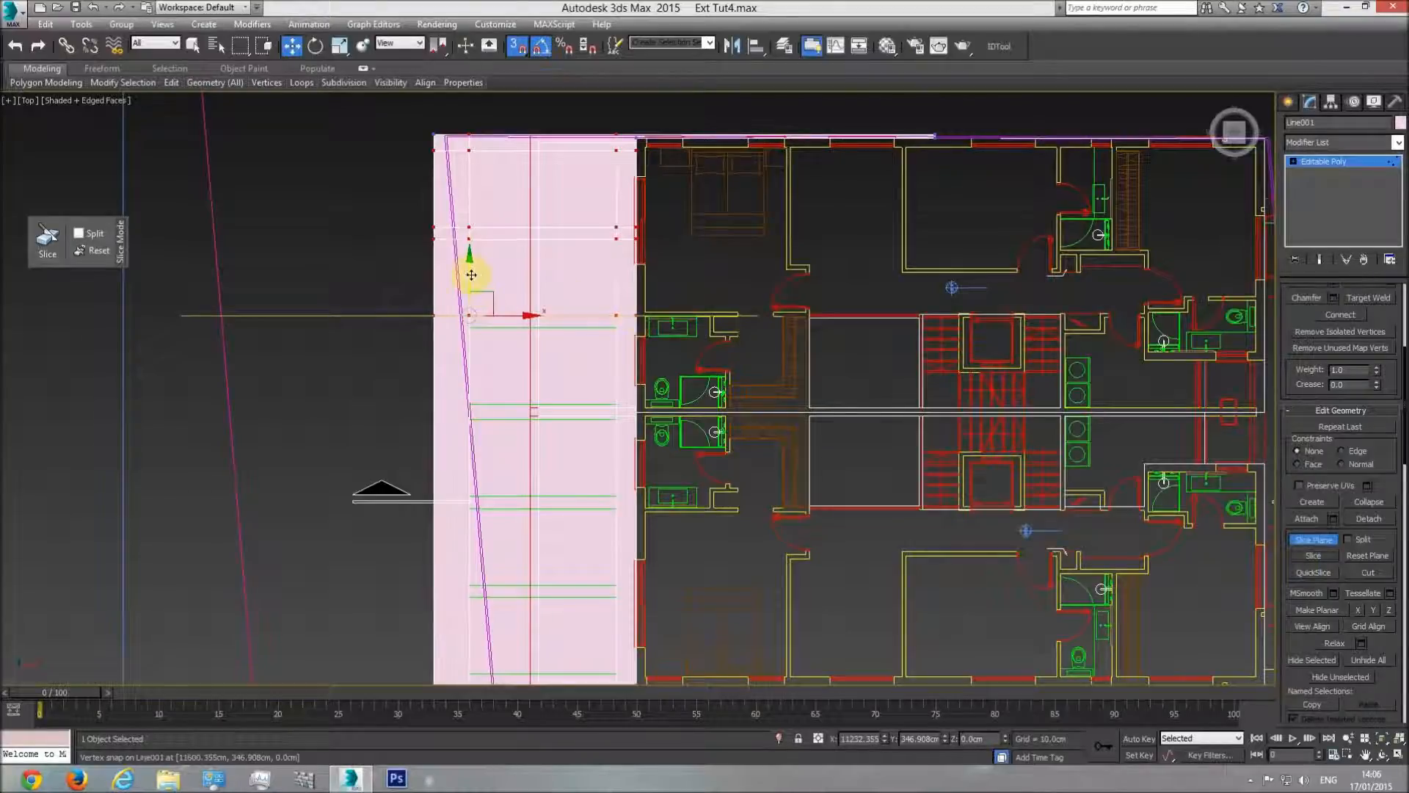
drag(466, 321, 465, 401)
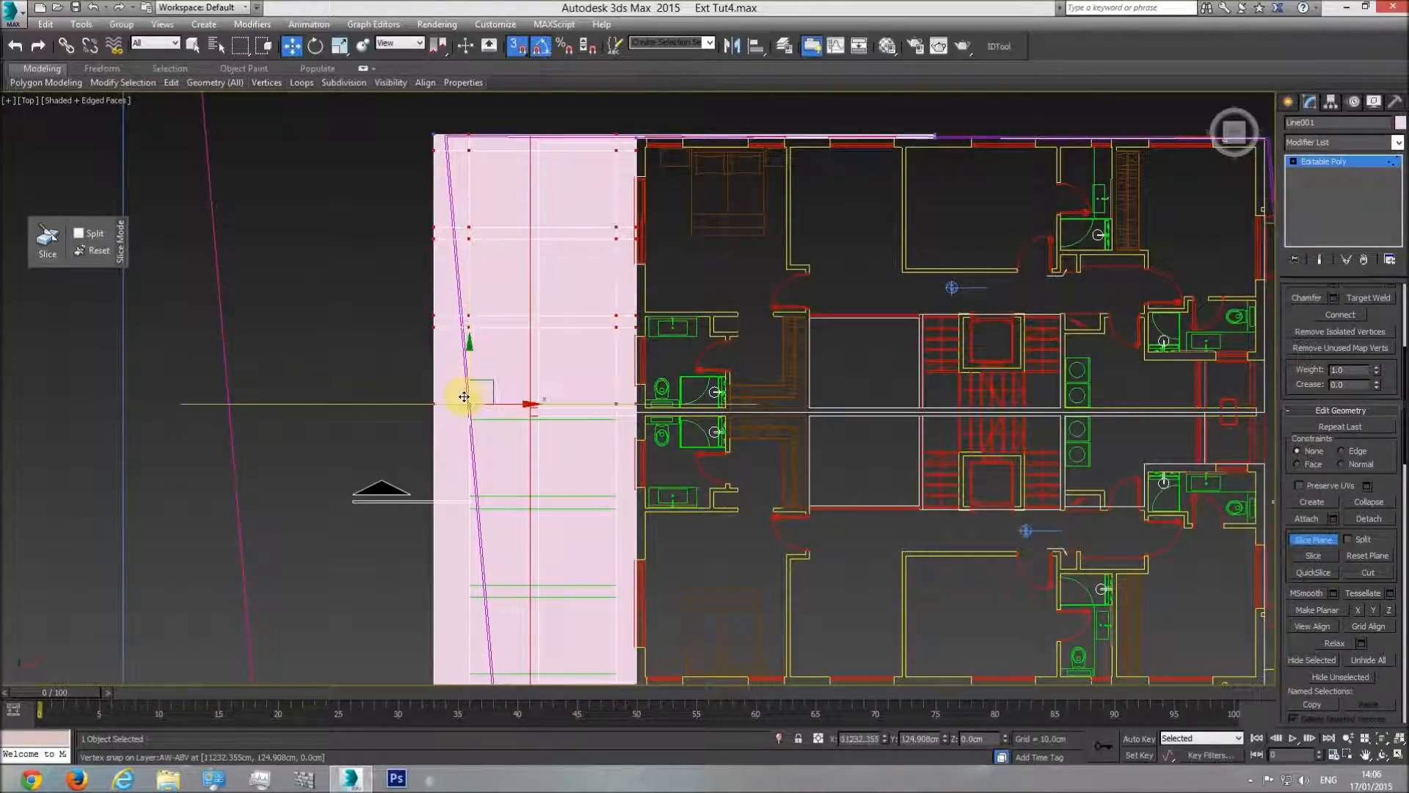
click(1293, 554)
drag(471, 410, 477, 421)
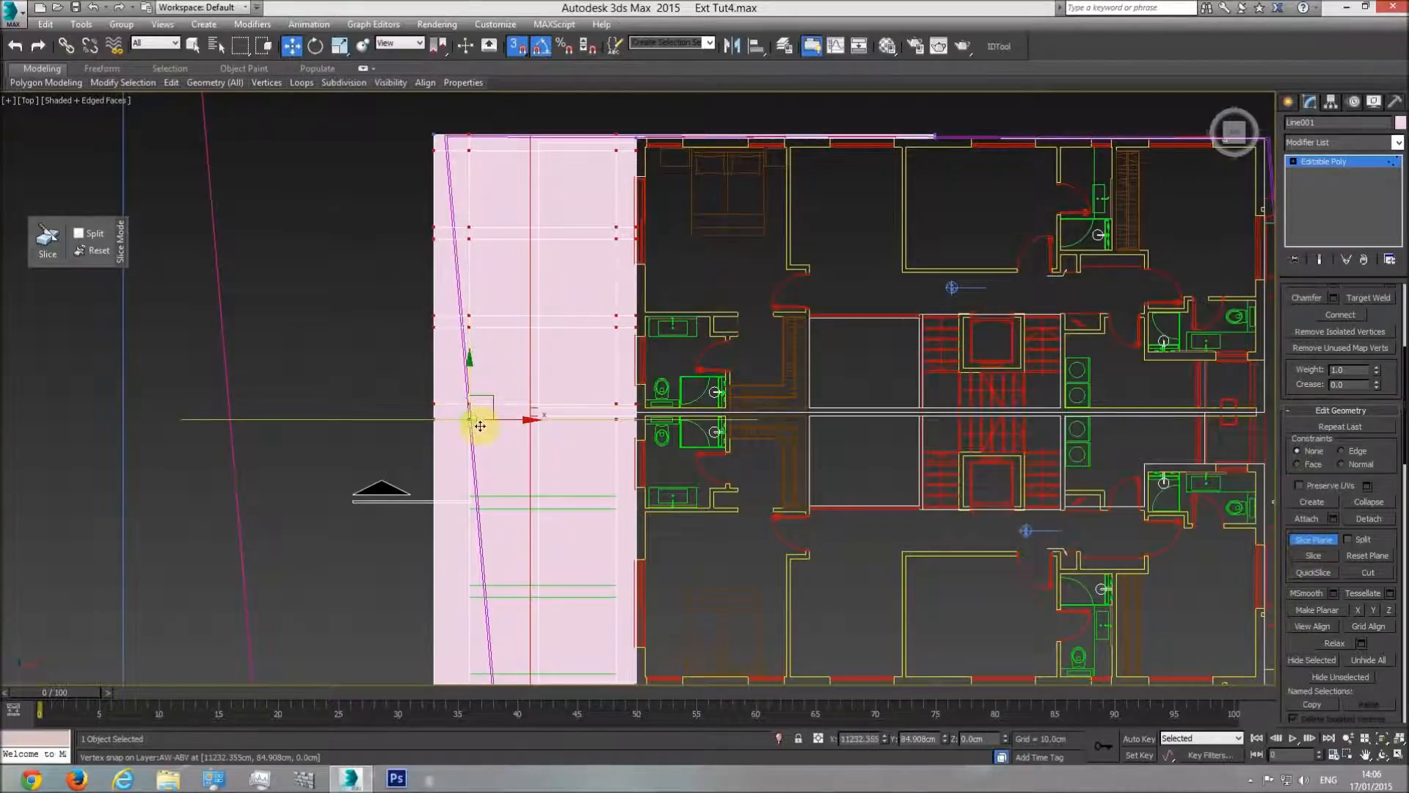
click(1311, 553)
Step: Slice along both edges of the two remaining crossbars and the lowest opening's lower edge, and leave Slice Plane mode
middle_drag(512, 437, 517, 269)
drag(474, 210, 623, 318)
click(1311, 553)
drag(516, 329, 621, 342)
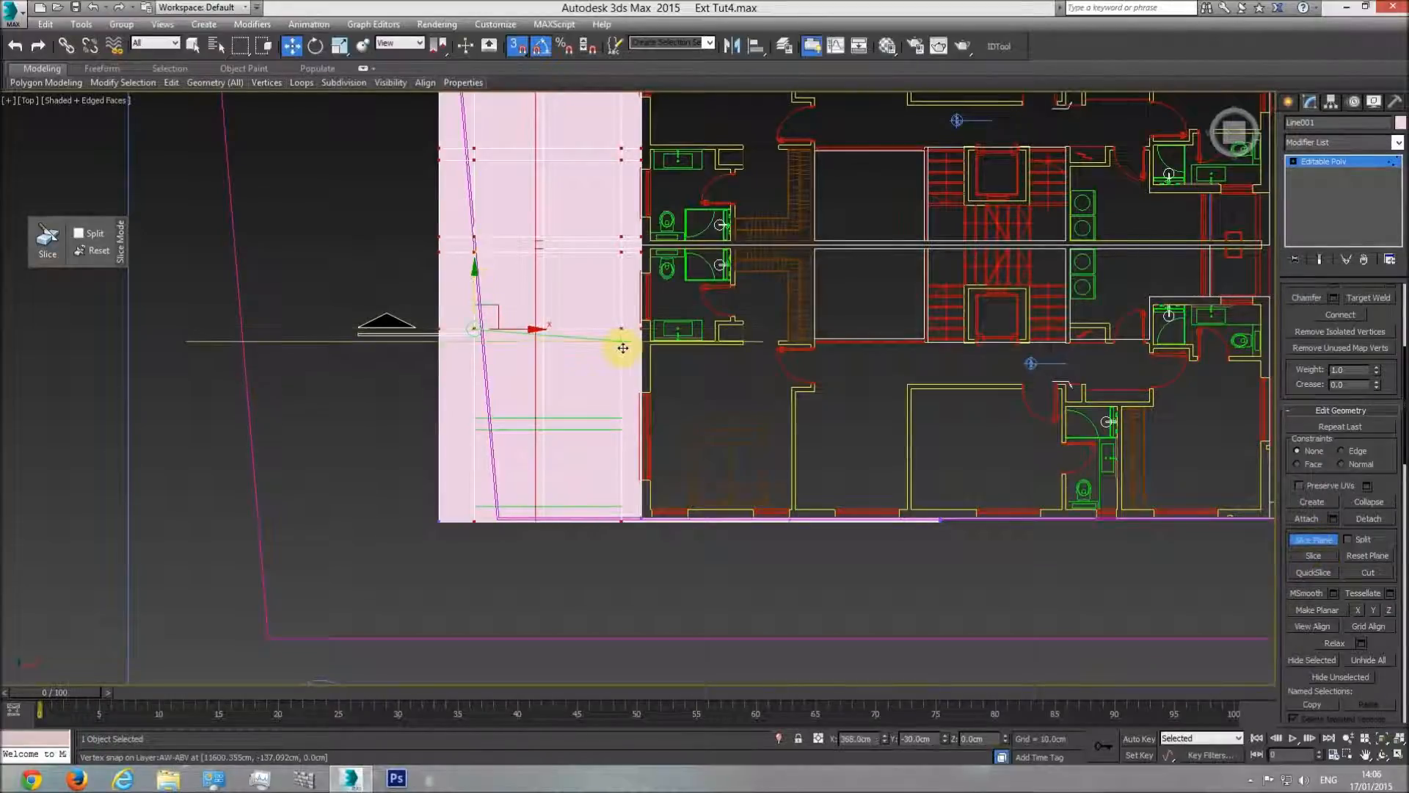
click(1311, 554)
drag(478, 303, 613, 403)
click(1313, 552)
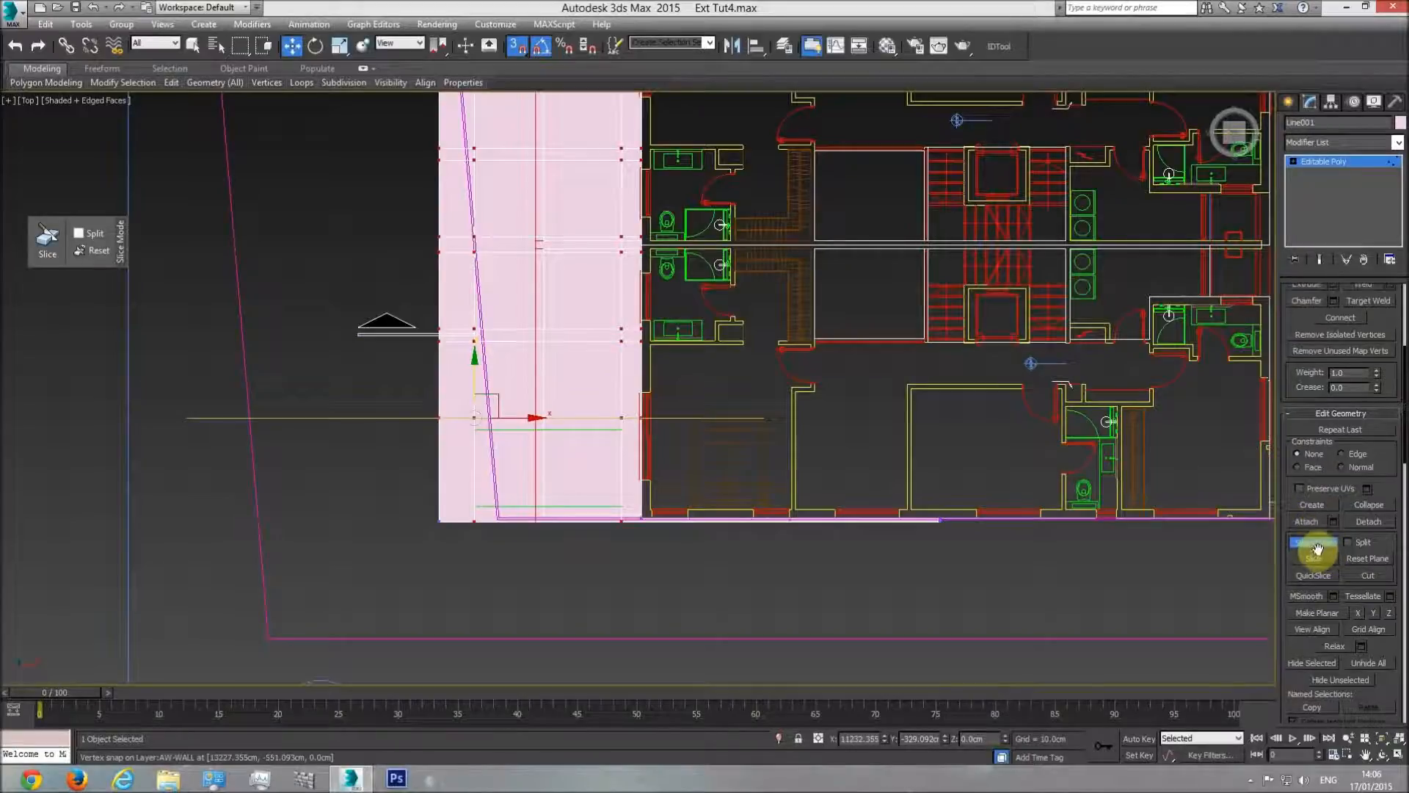
drag(456, 371, 621, 430)
drag(476, 388, 619, 494)
click(1314, 558)
click(1313, 541)
Step: Delete the six rectangular opening polygons of the overhang in the perspective view, leaving the frame and crossbars
key(p)
click(1381, 754)
drag(738, 455, 725, 484)
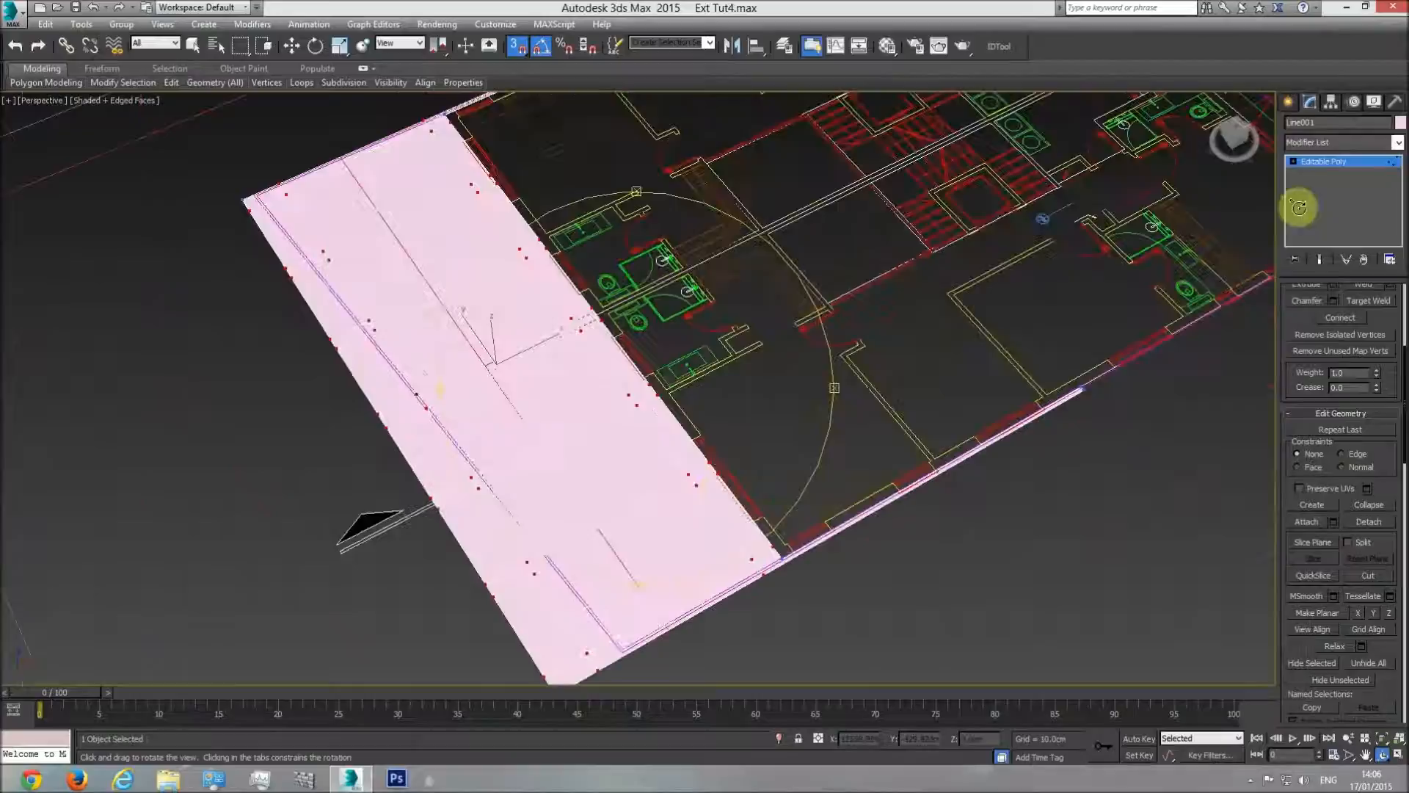
click(1349, 160)
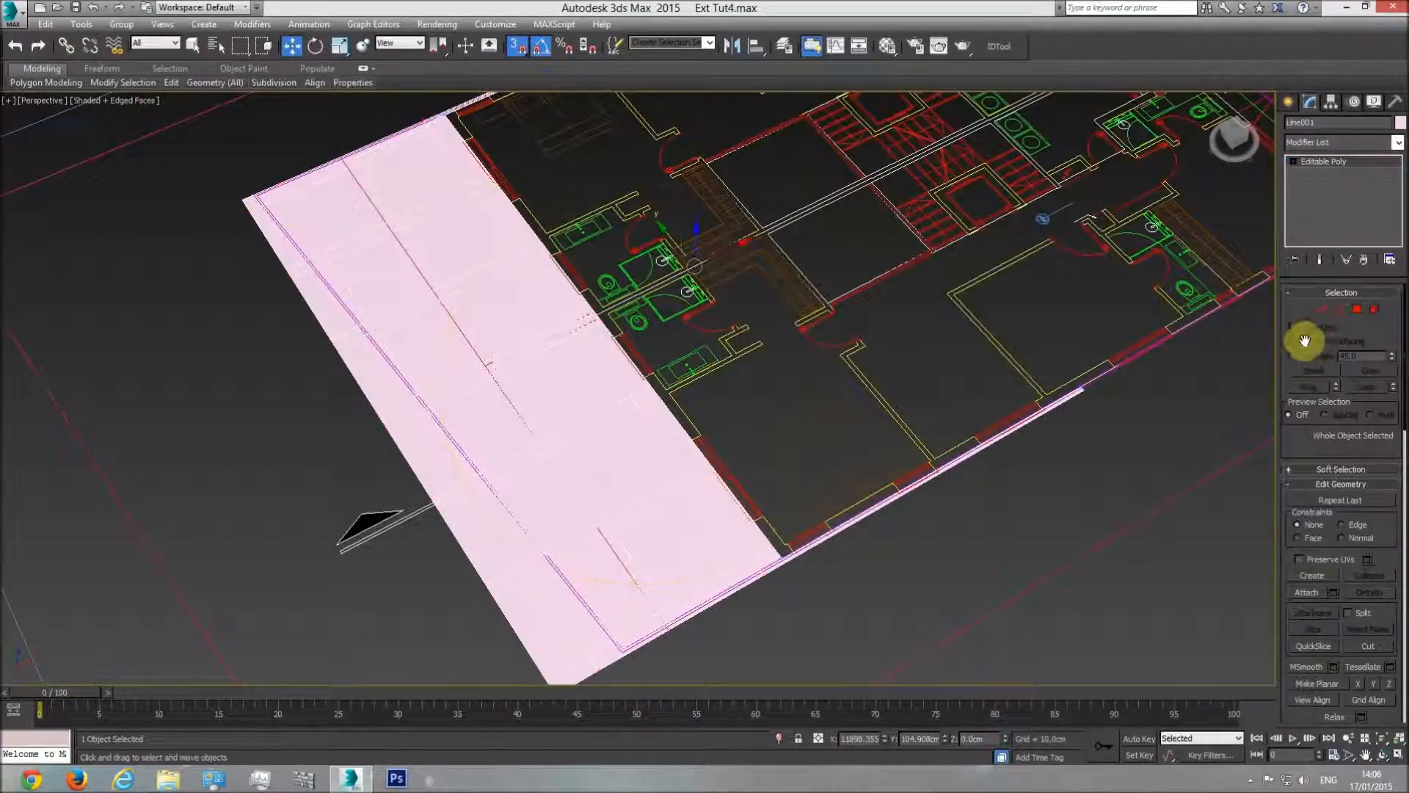
click(1358, 310)
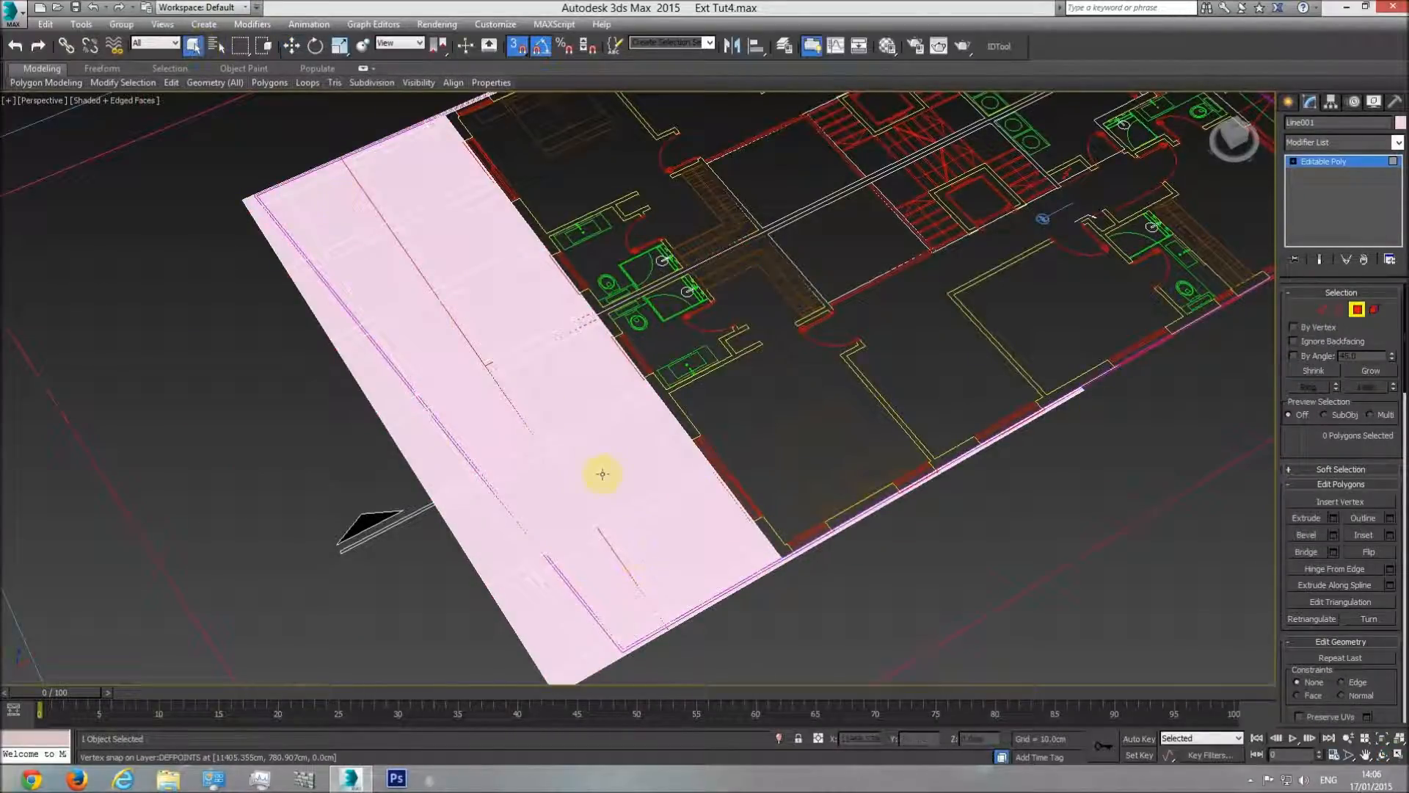
click(665, 535)
ctrl+click(609, 459)
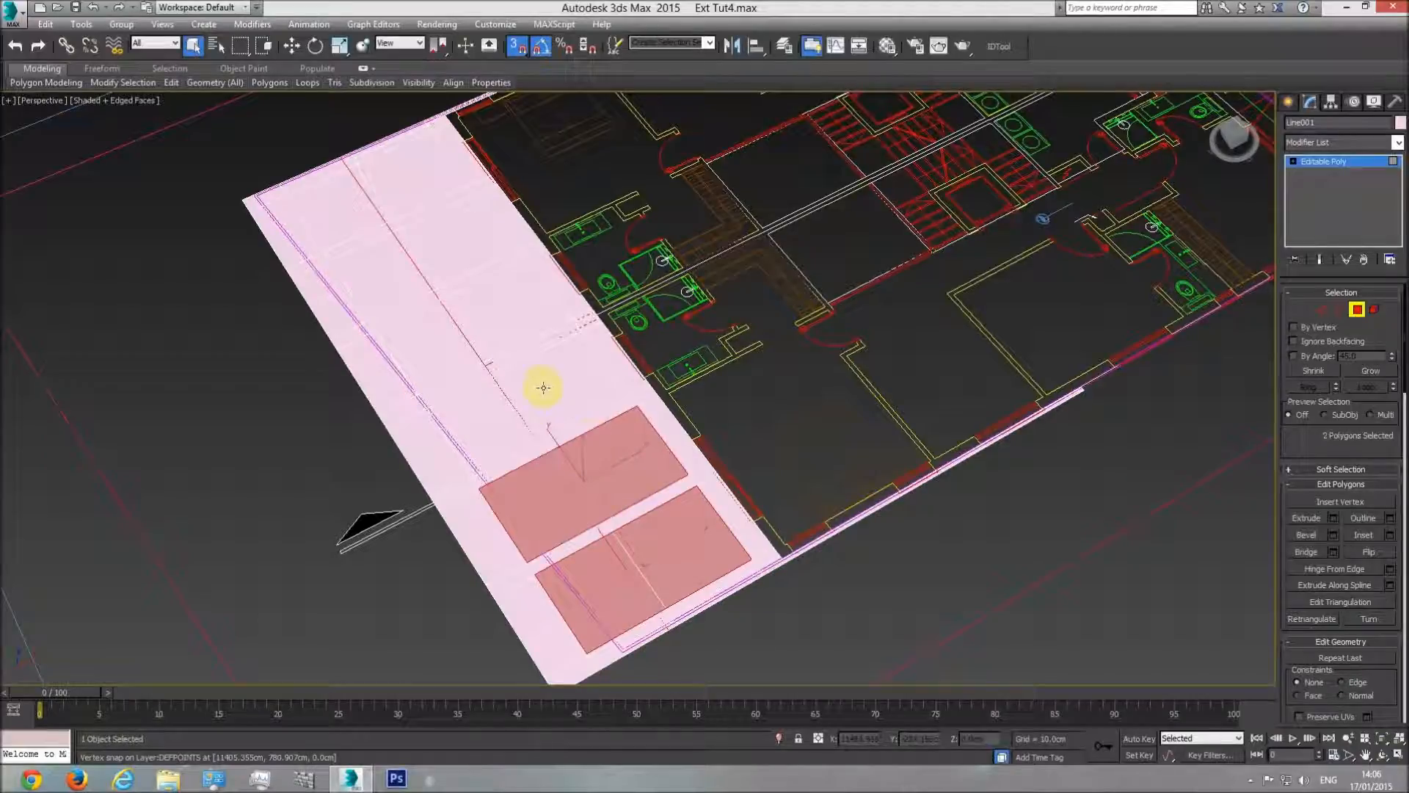
ctrl+click(541, 384)
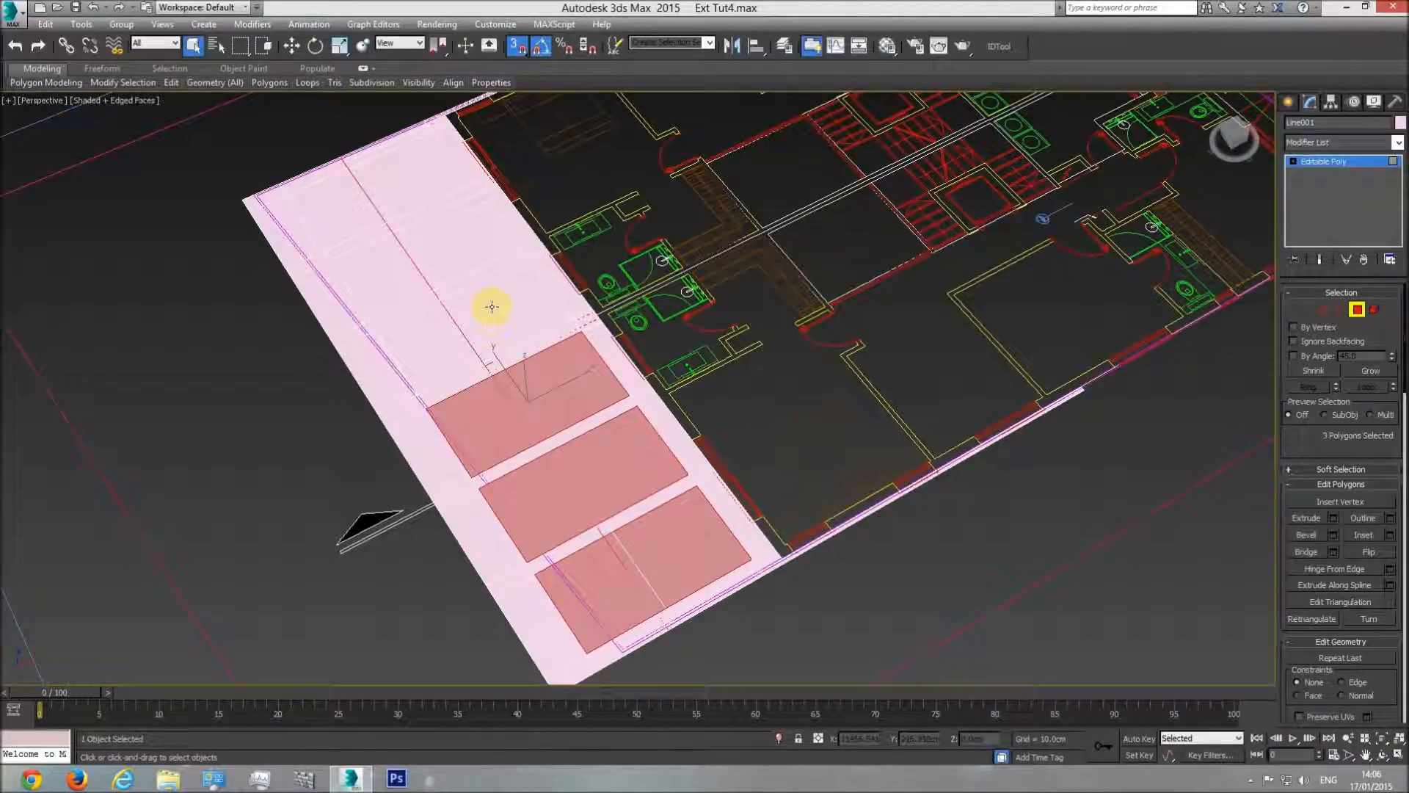
ctrl+click(492, 307)
ctrl+click(452, 253)
ctrl+click(415, 182)
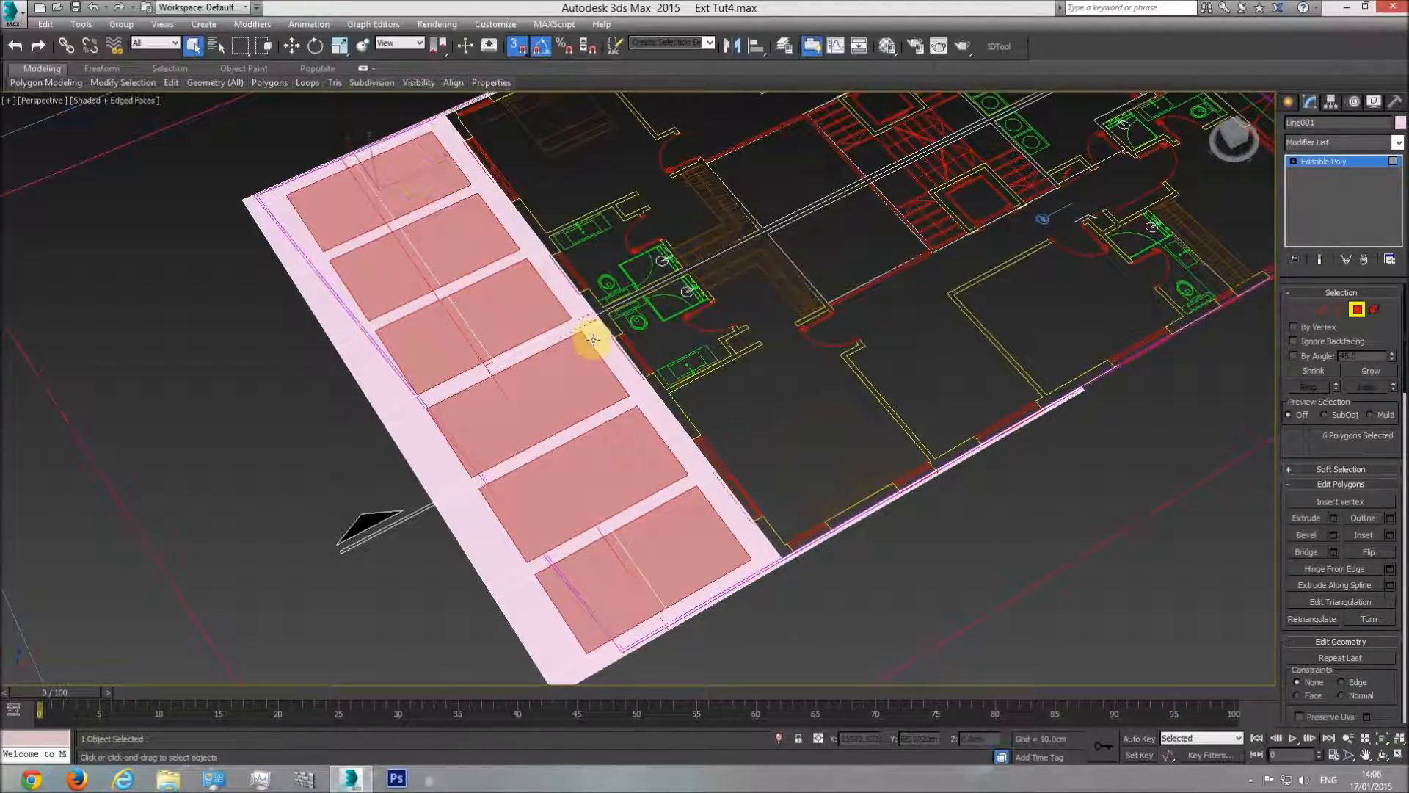
key(Delete)
click(1382, 754)
drag(708, 455, 646, 381)
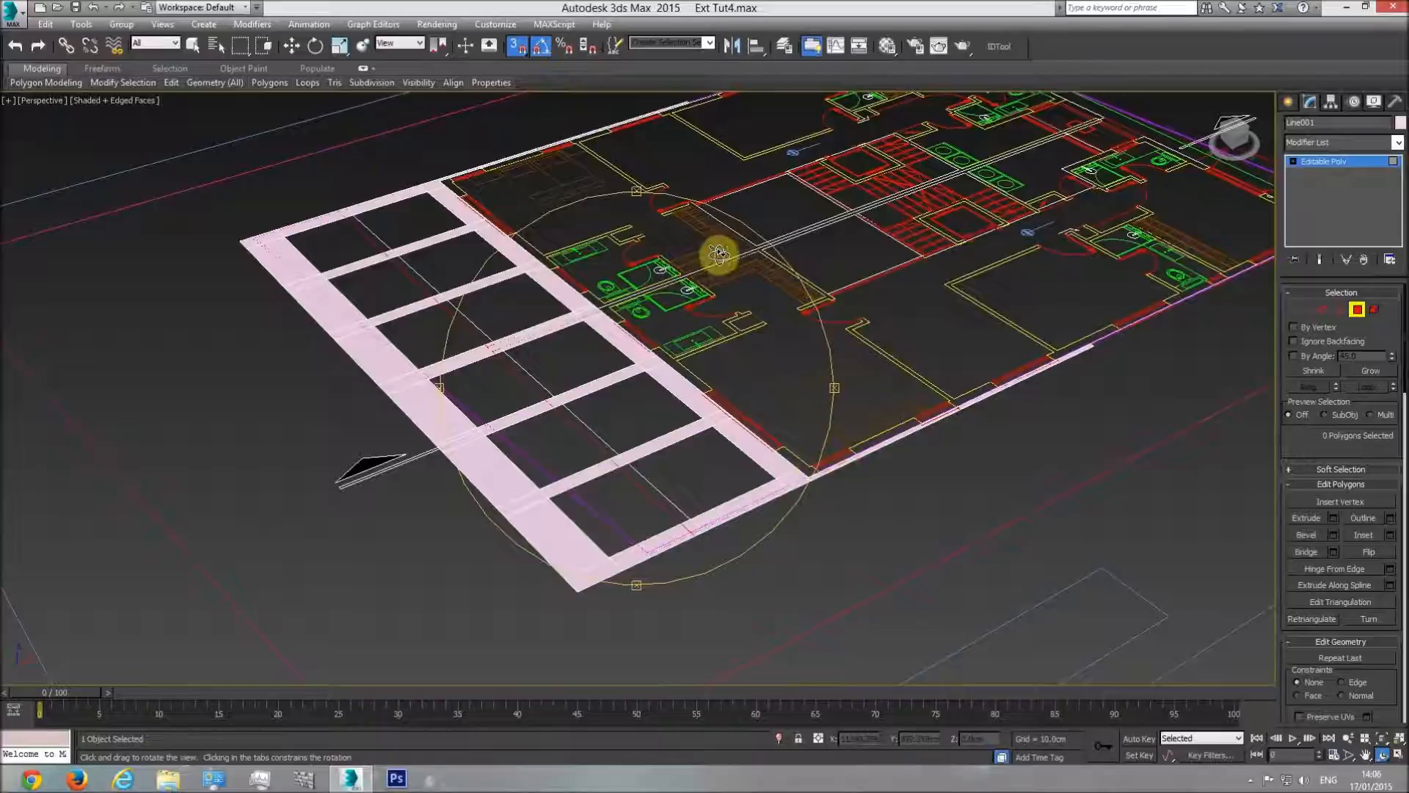
right_click(730, 372)
Step: Measure the upper overhang band's thickness on the side elevation with a temporary snapped Box, and delete the box
key(t)
scroll(742, 465, down, 10)
middle_drag(424, 404, 473, 439)
scroll(473, 439, up, 5)
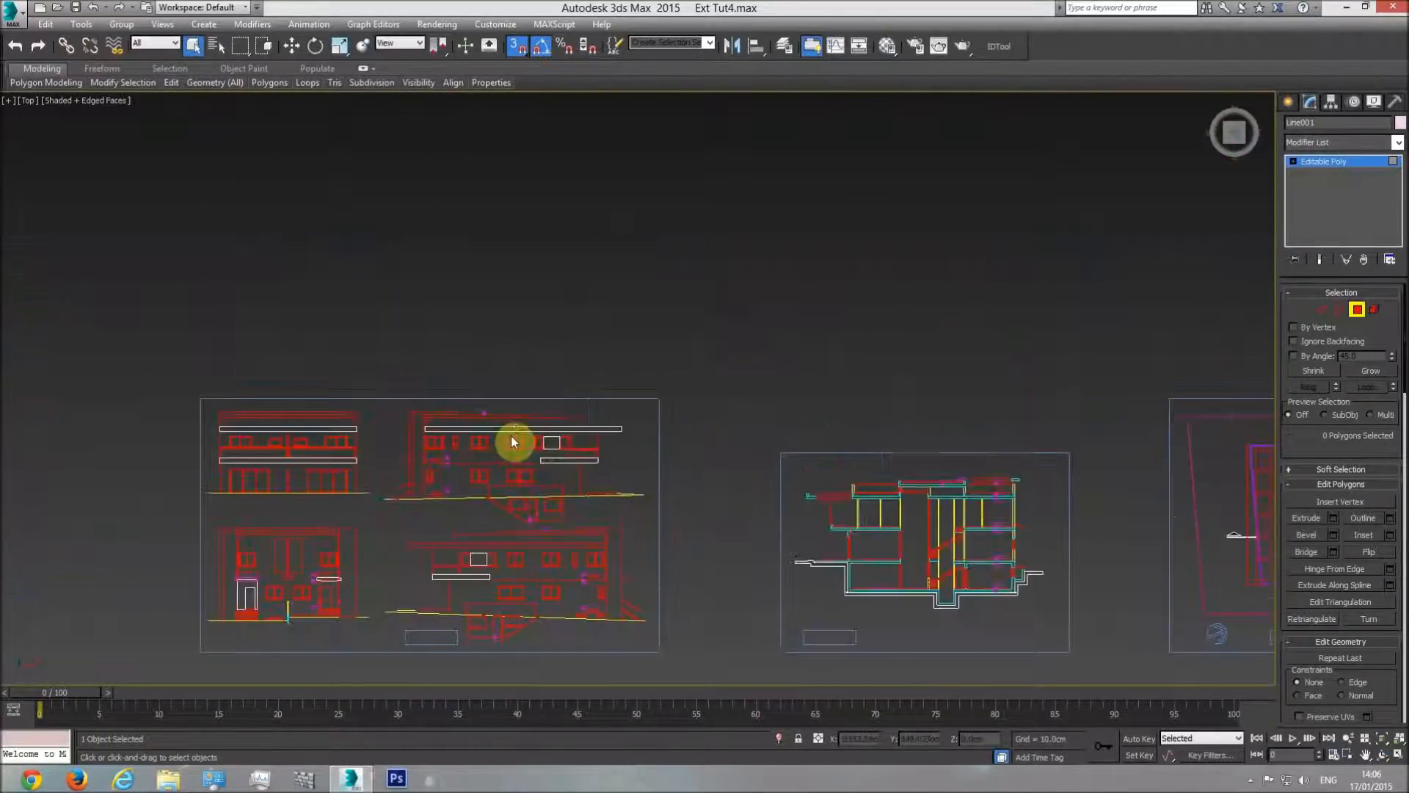
click(1288, 102)
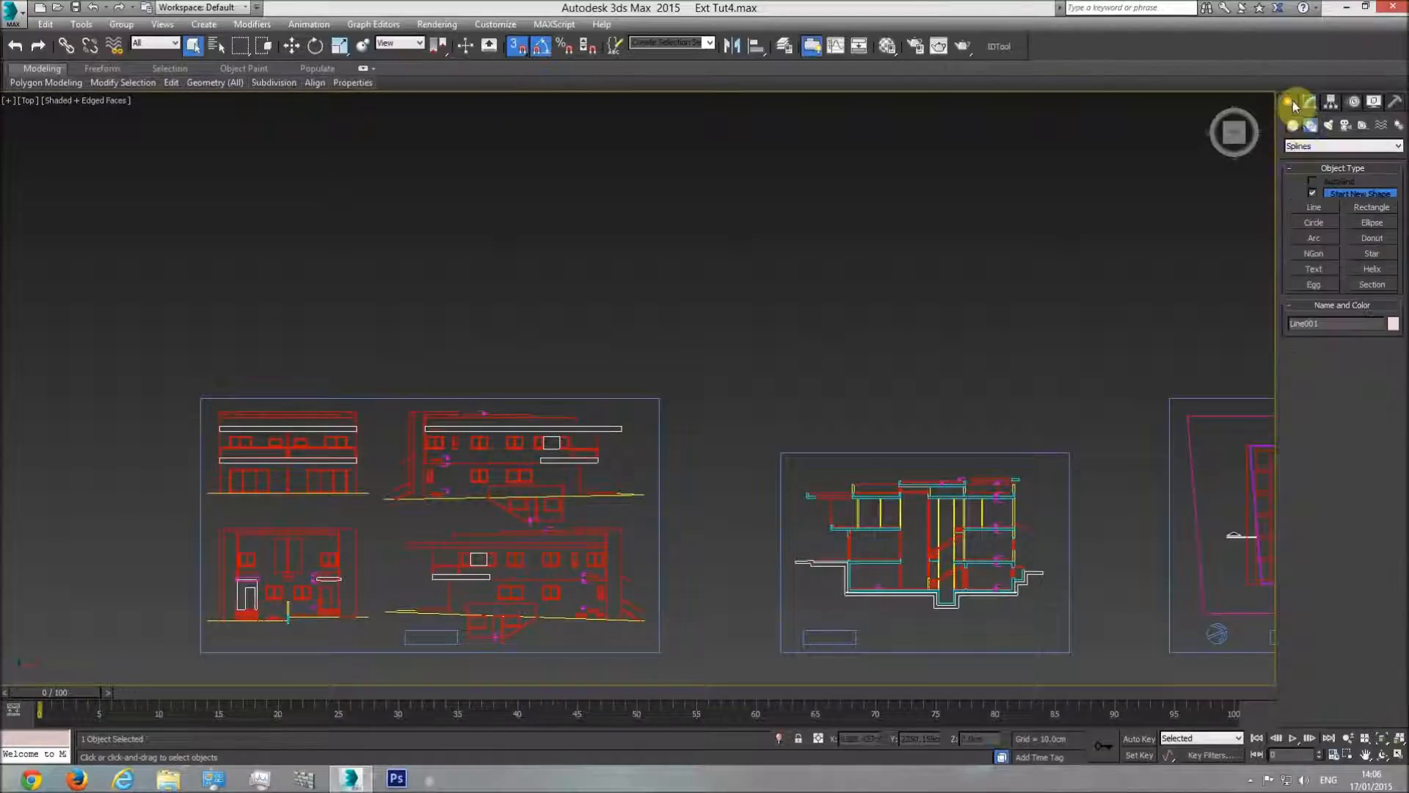
click(1293, 125)
click(1313, 195)
scroll(597, 418, up, 8)
drag(695, 472, 704, 438)
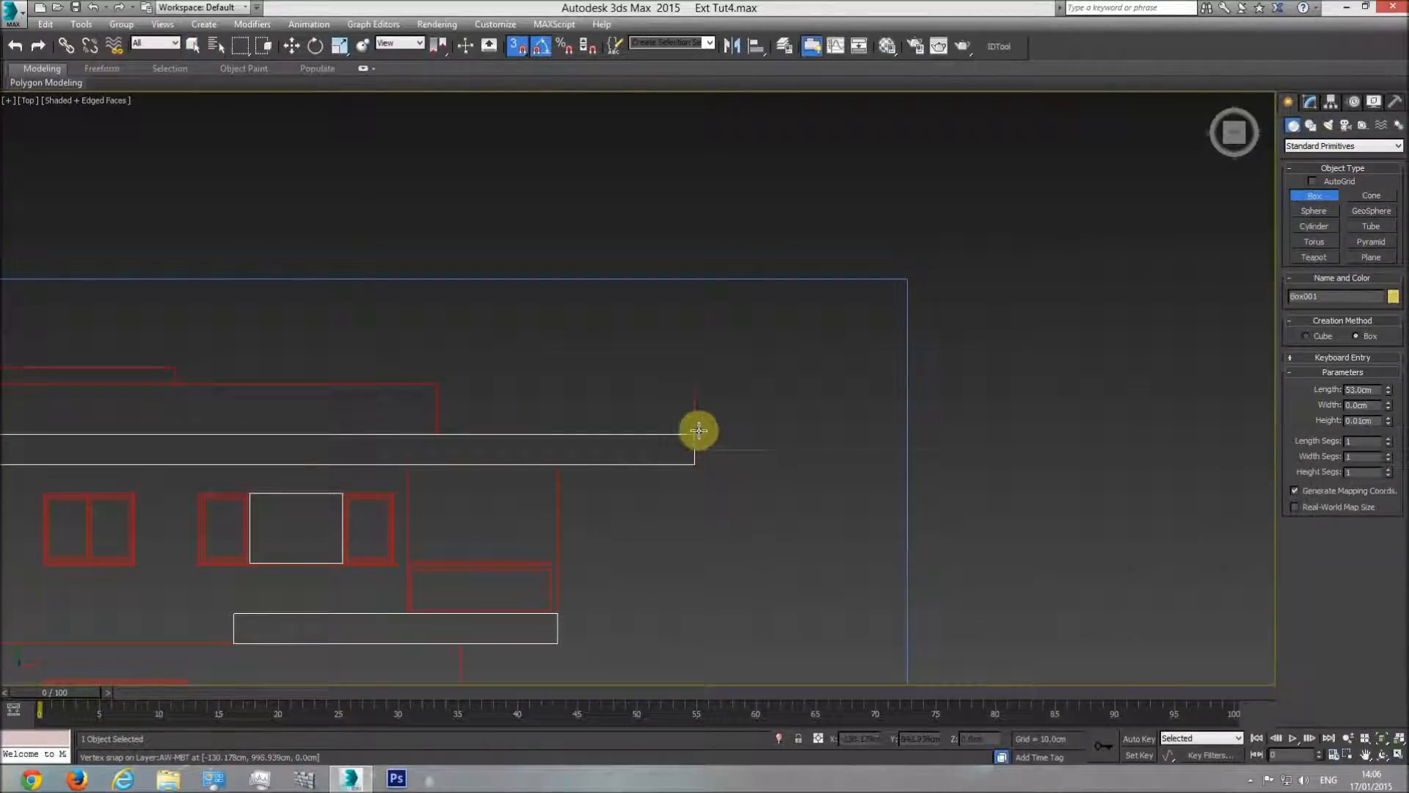
click(720, 296)
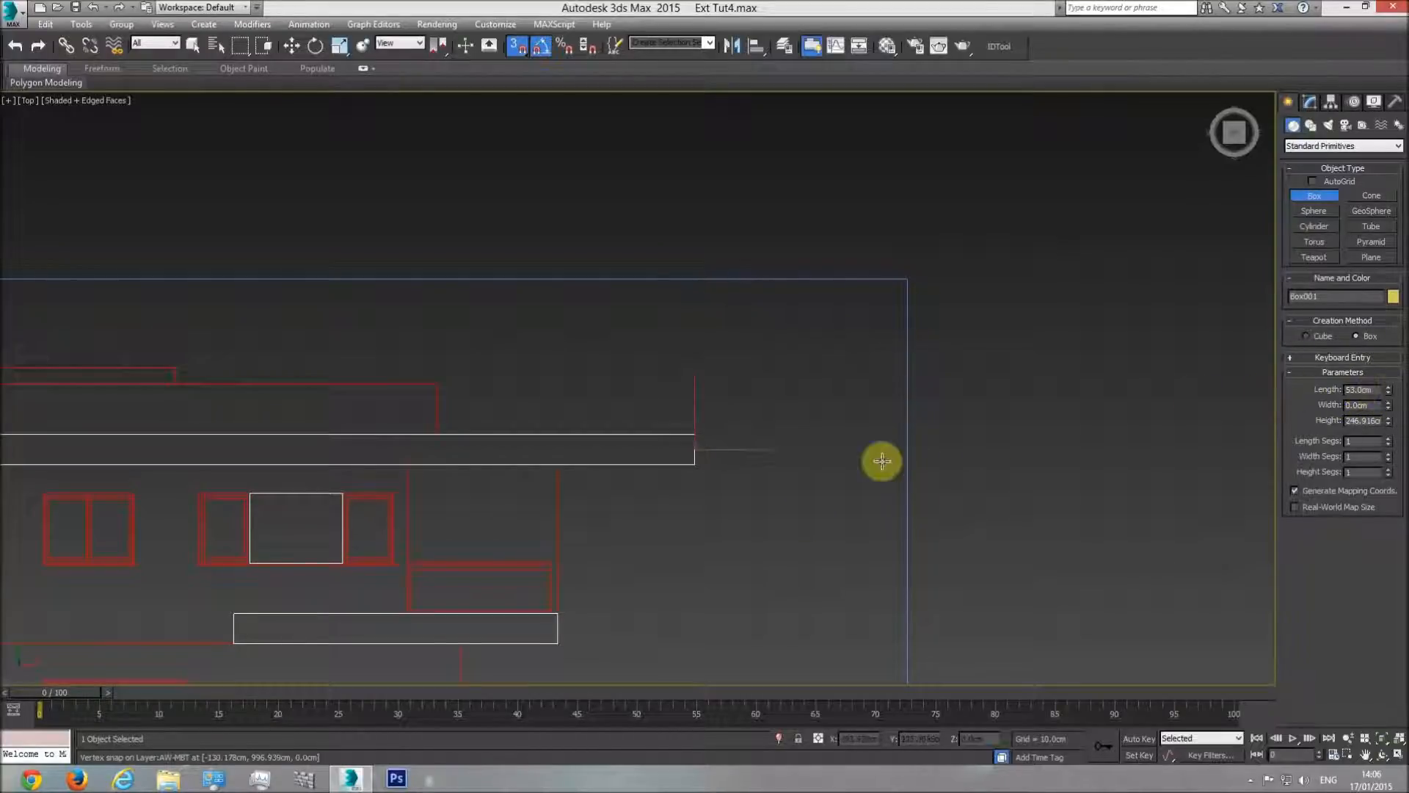
middle_drag(601, 593, 600, 514)
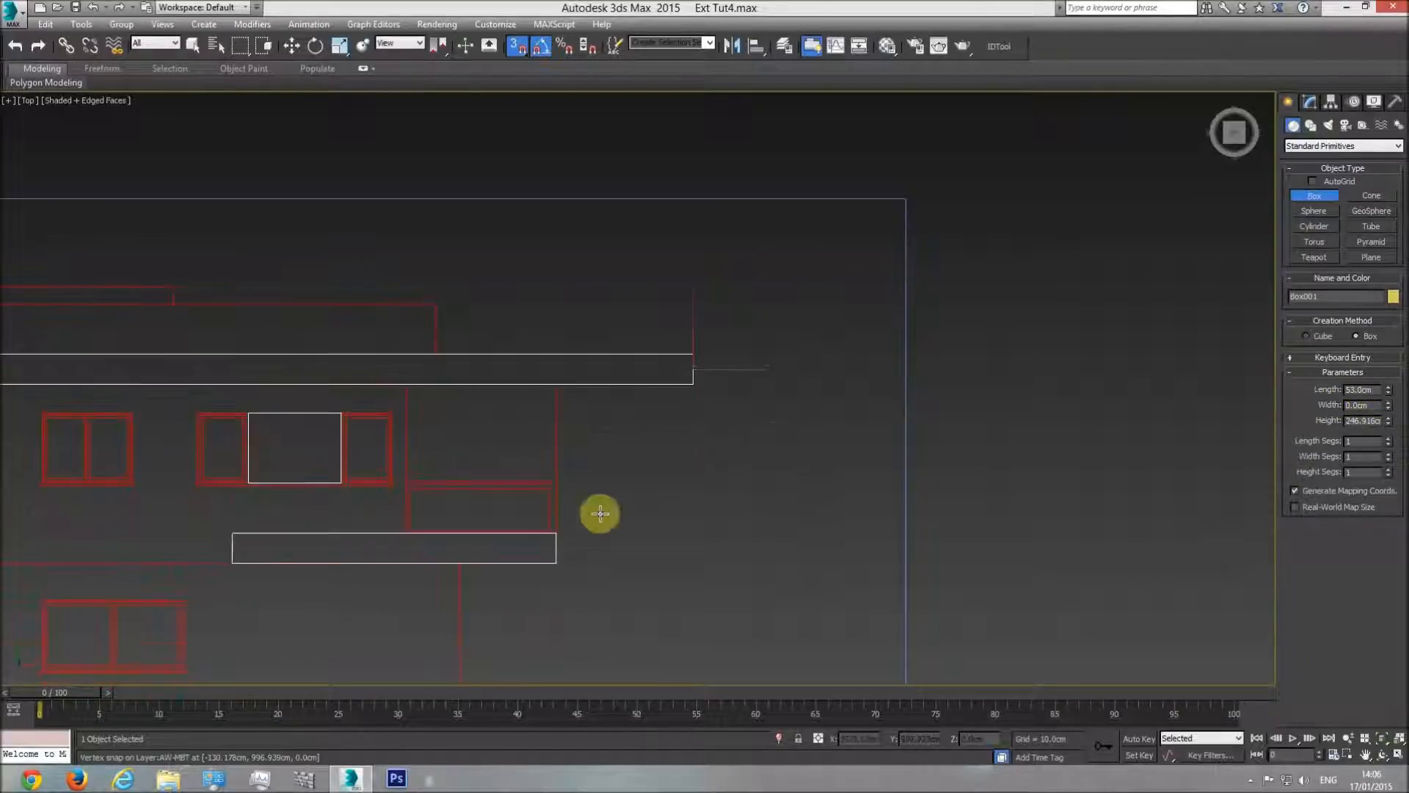
right_click(786, 405)
key(Delete)
Step: Apply a Shell modifier to the overhang frame with an outer amount of 53 cm
middle_drag(768, 424, 661, 400)
scroll(660, 399, down, 5)
key(p)
click(1382, 754)
drag(646, 426, 751, 448)
right_click(751, 447)
click(755, 430)
click(1312, 102)
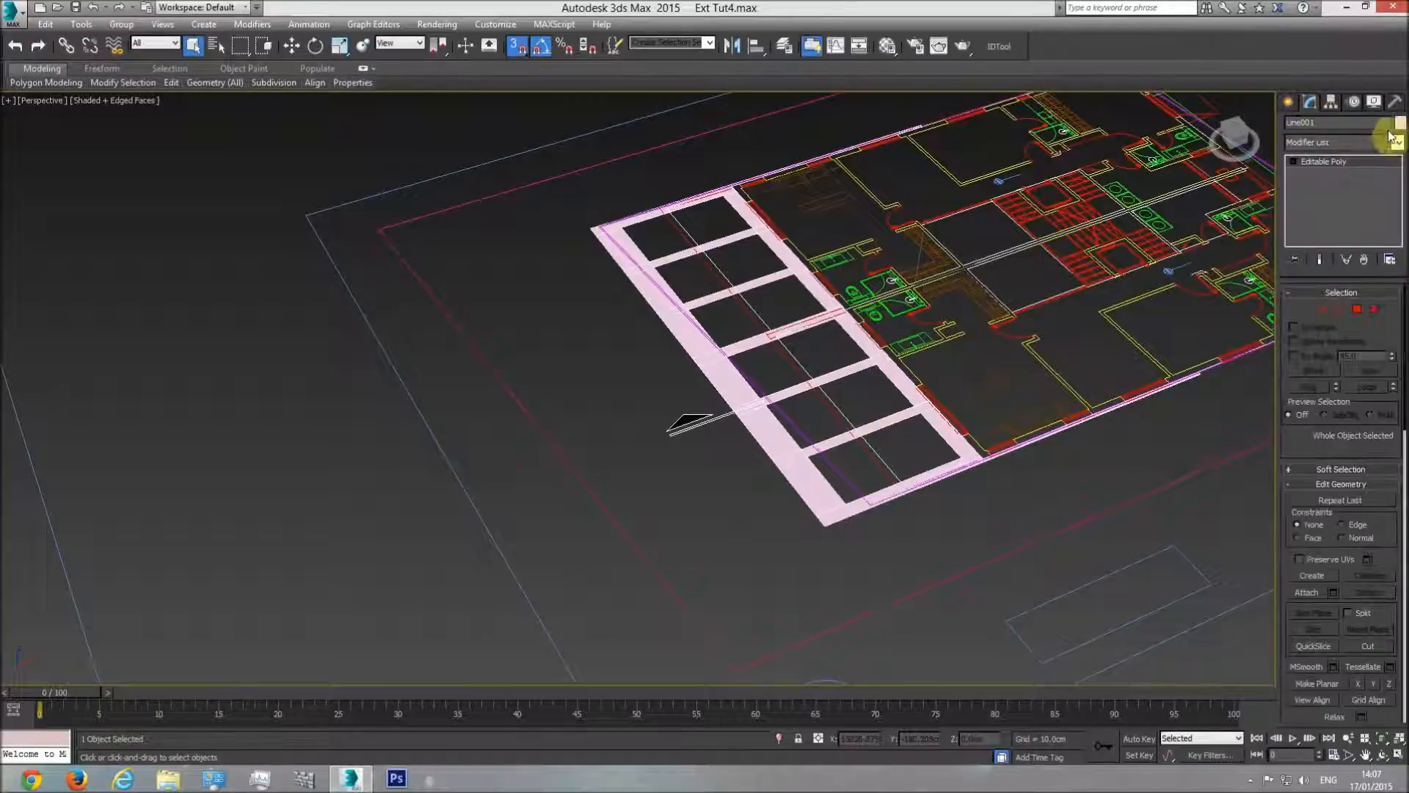
click(1399, 143)
scroll(1403, 336, down, 10)
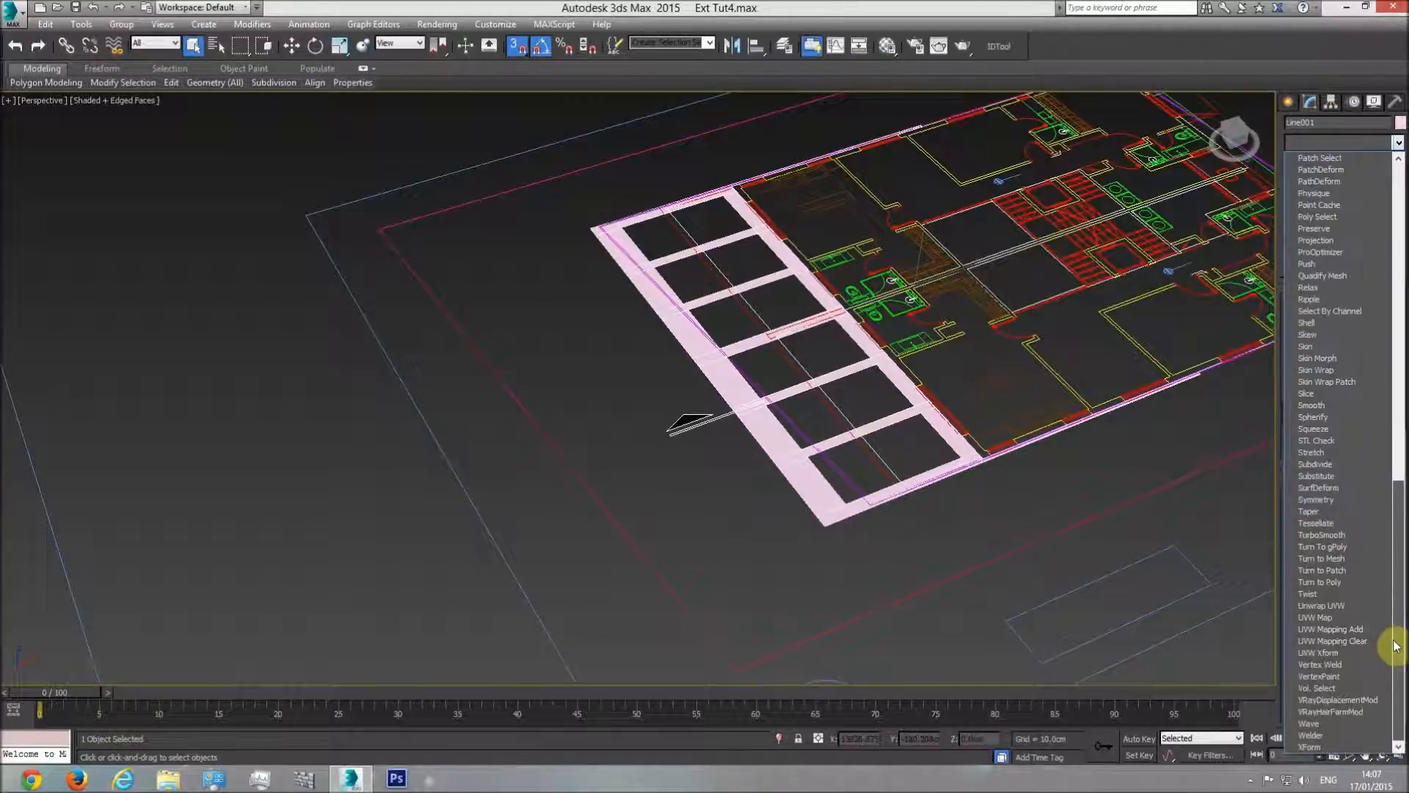
click(1314, 323)
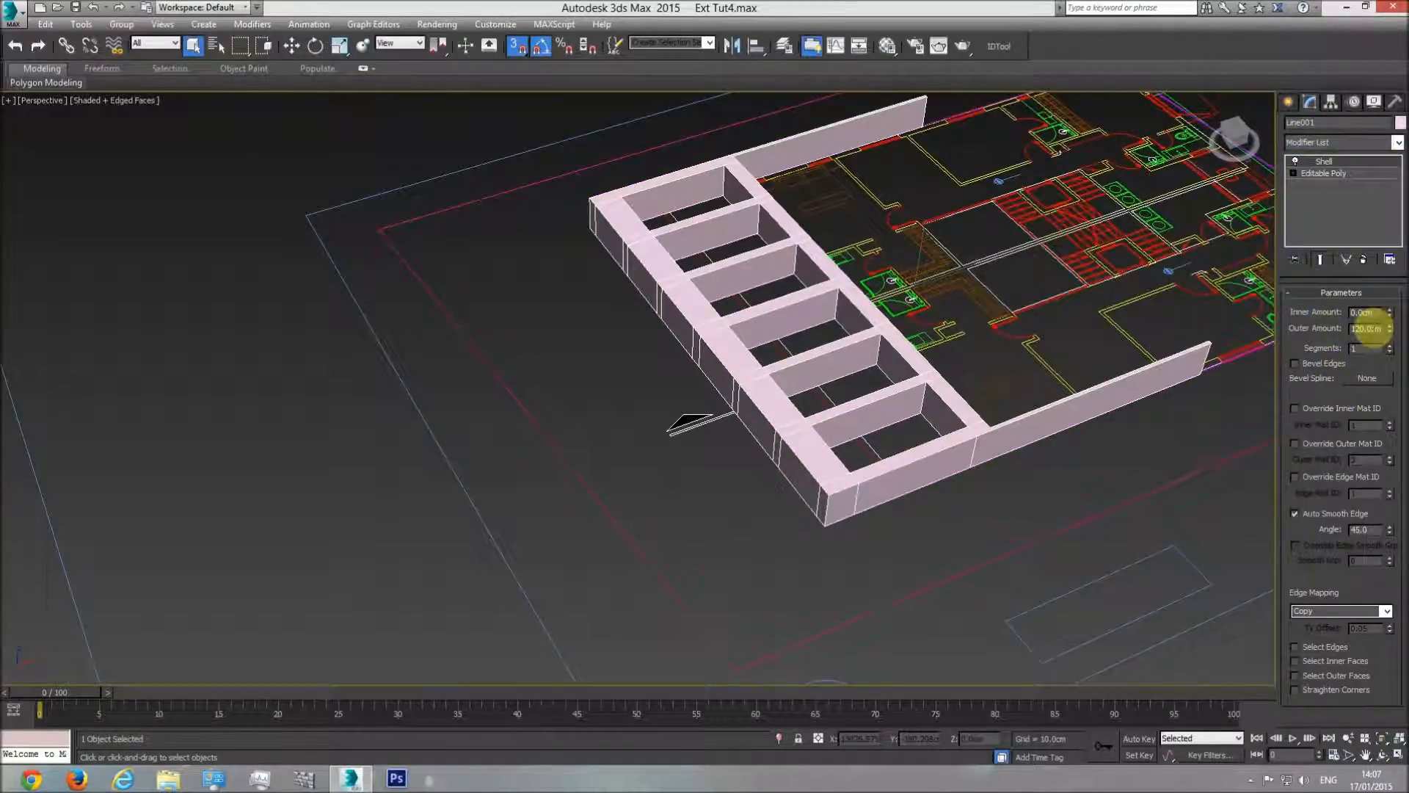
text(3)
key(Return)
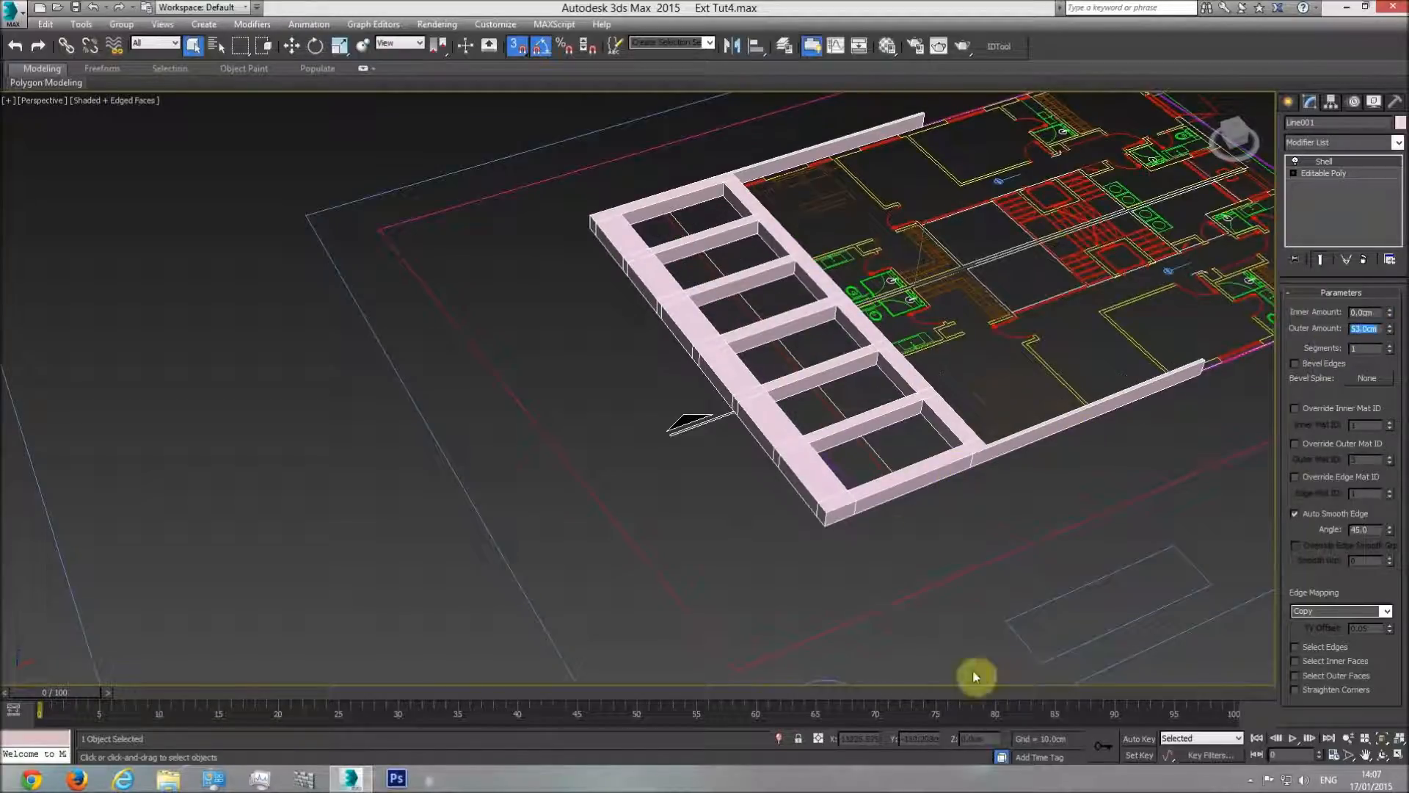
Step: Unhide the building model and bring it into view together with the overhang frame
right_click(951, 298)
click(982, 227)
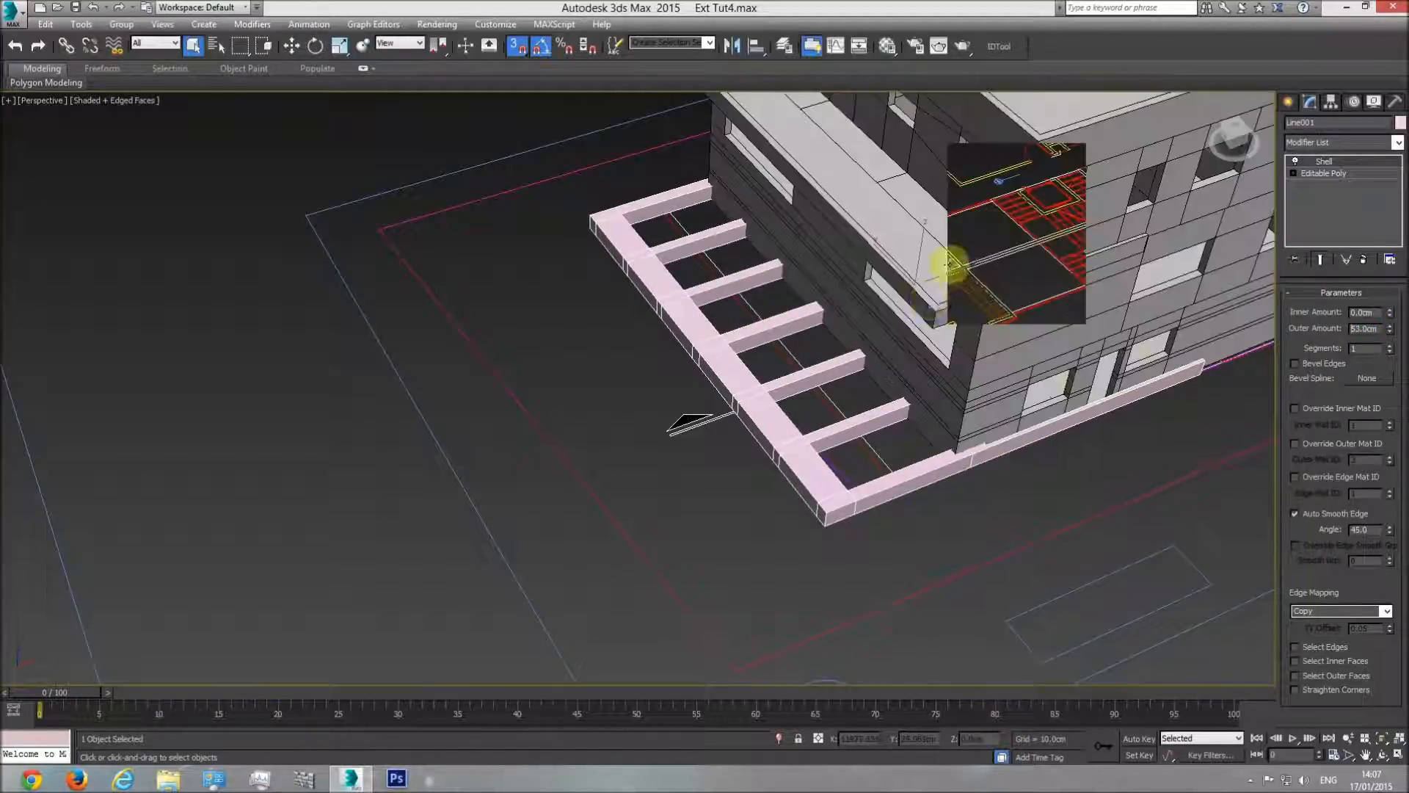
scroll(944, 303, down, 5)
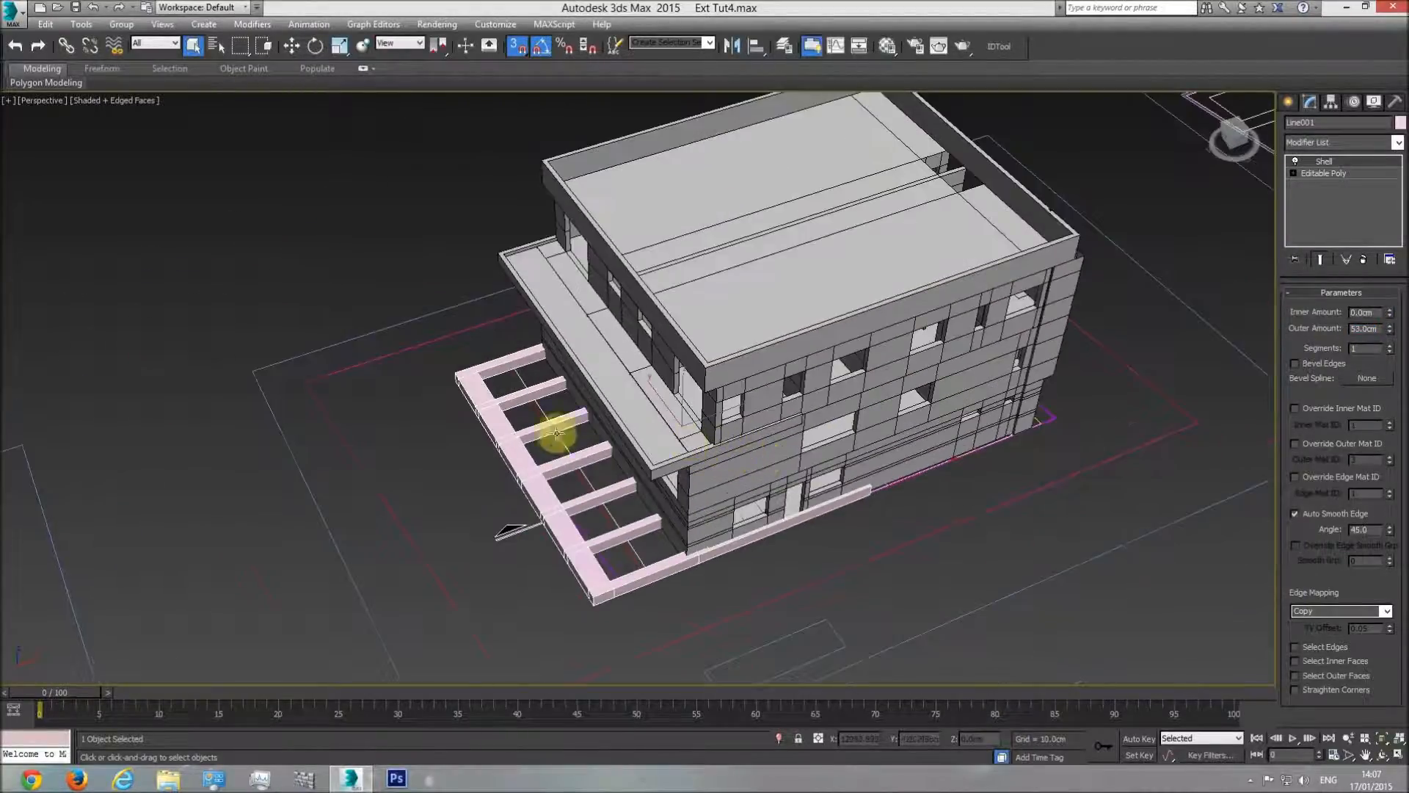
Step: Examine the upper overhang band on the side elevation drawing from the top view
key(t)
scroll(579, 437, down, 5)
scroll(569, 421, up, 8)
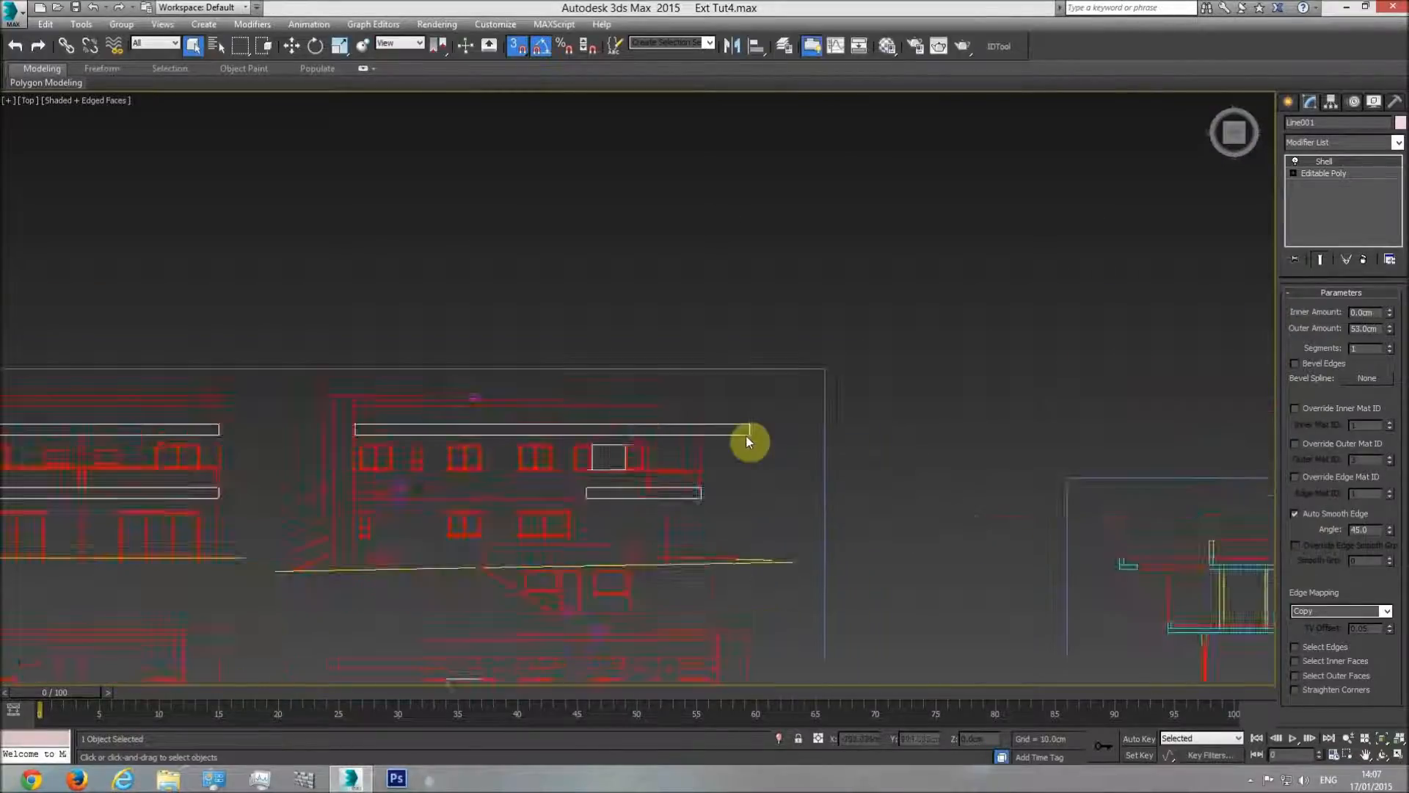
middle_drag(424, 432, 481, 433)
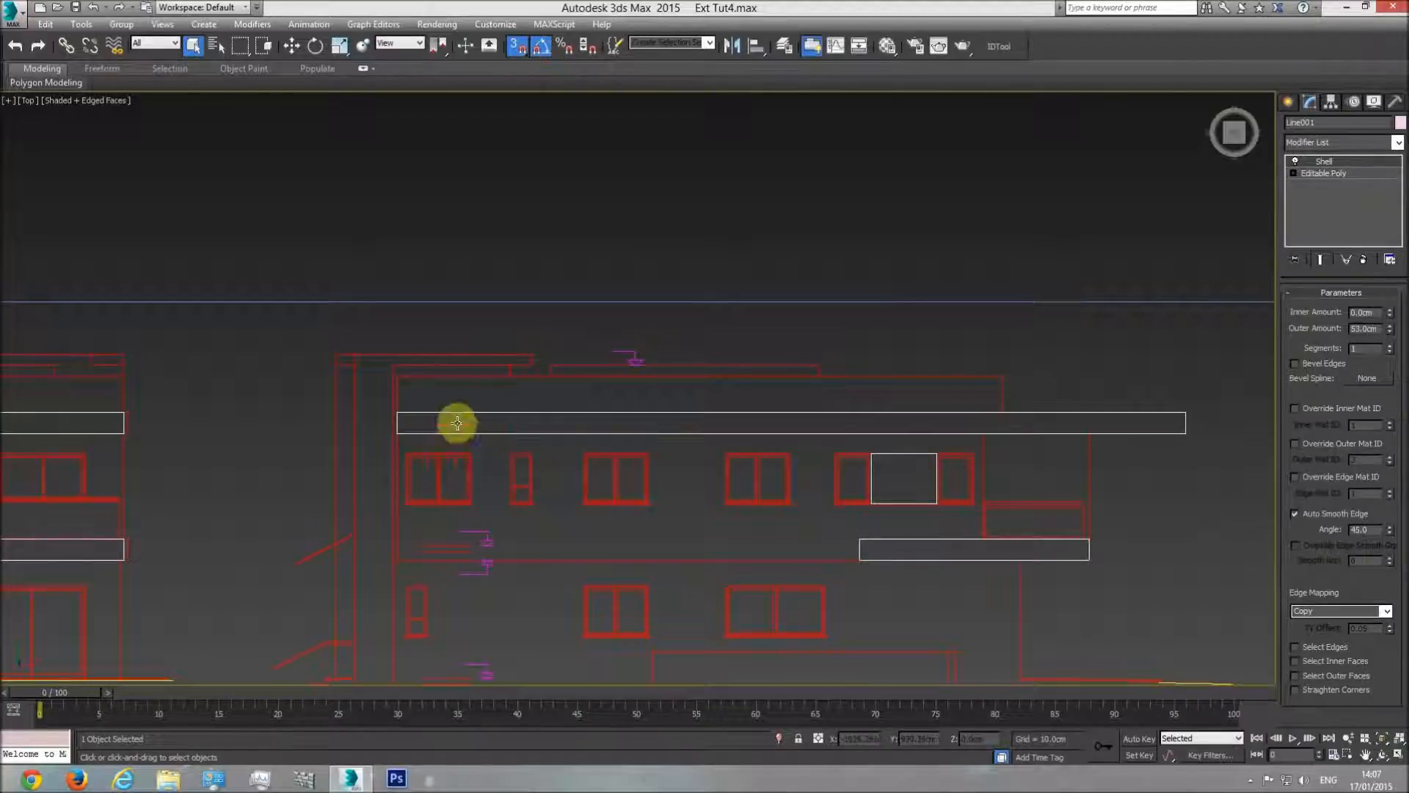
middle_drag(448, 422, 603, 426)
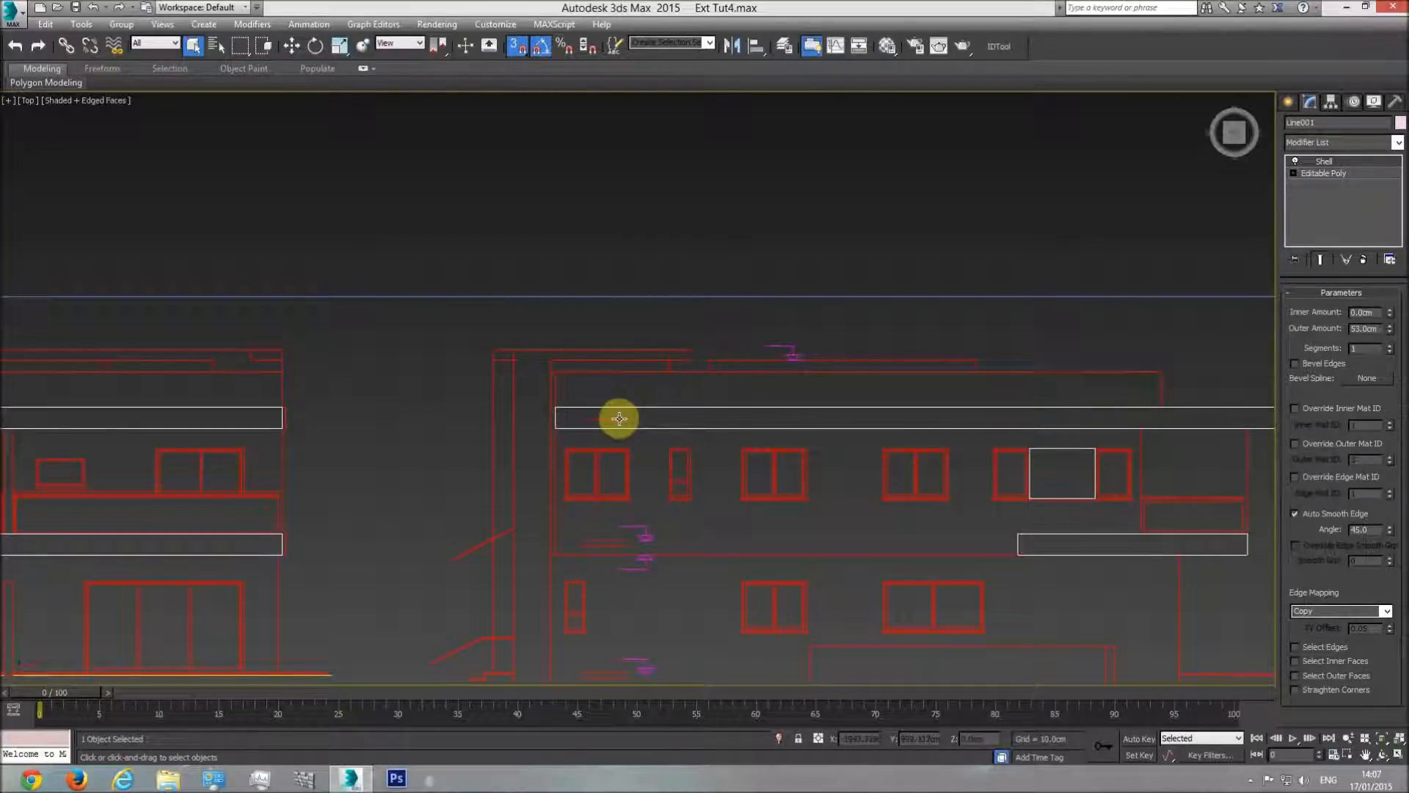
middle_drag(620, 419, 653, 416)
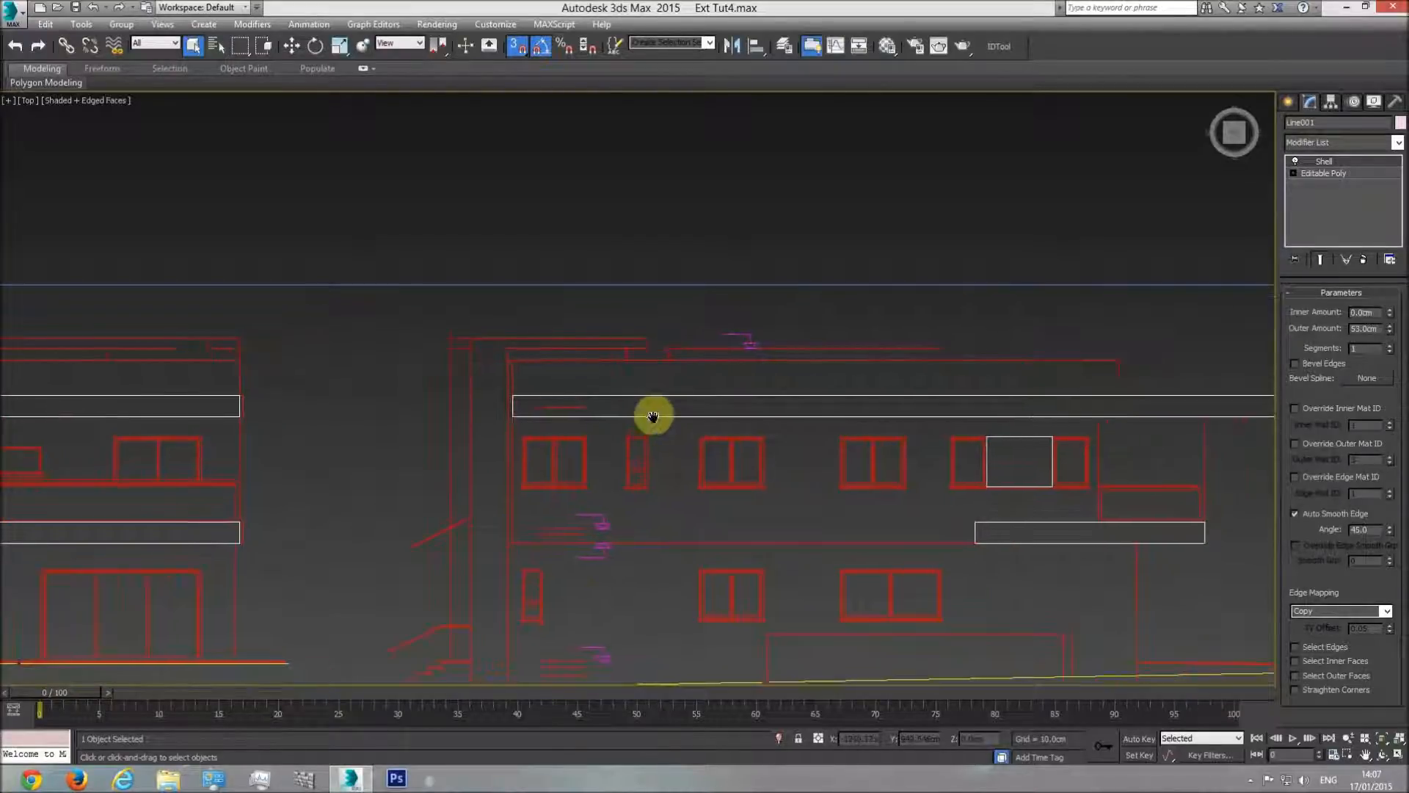
Step: Measure the height from the short level line to the roof frame's bottom edge with a temporary box, removing the box when done
click(1289, 102)
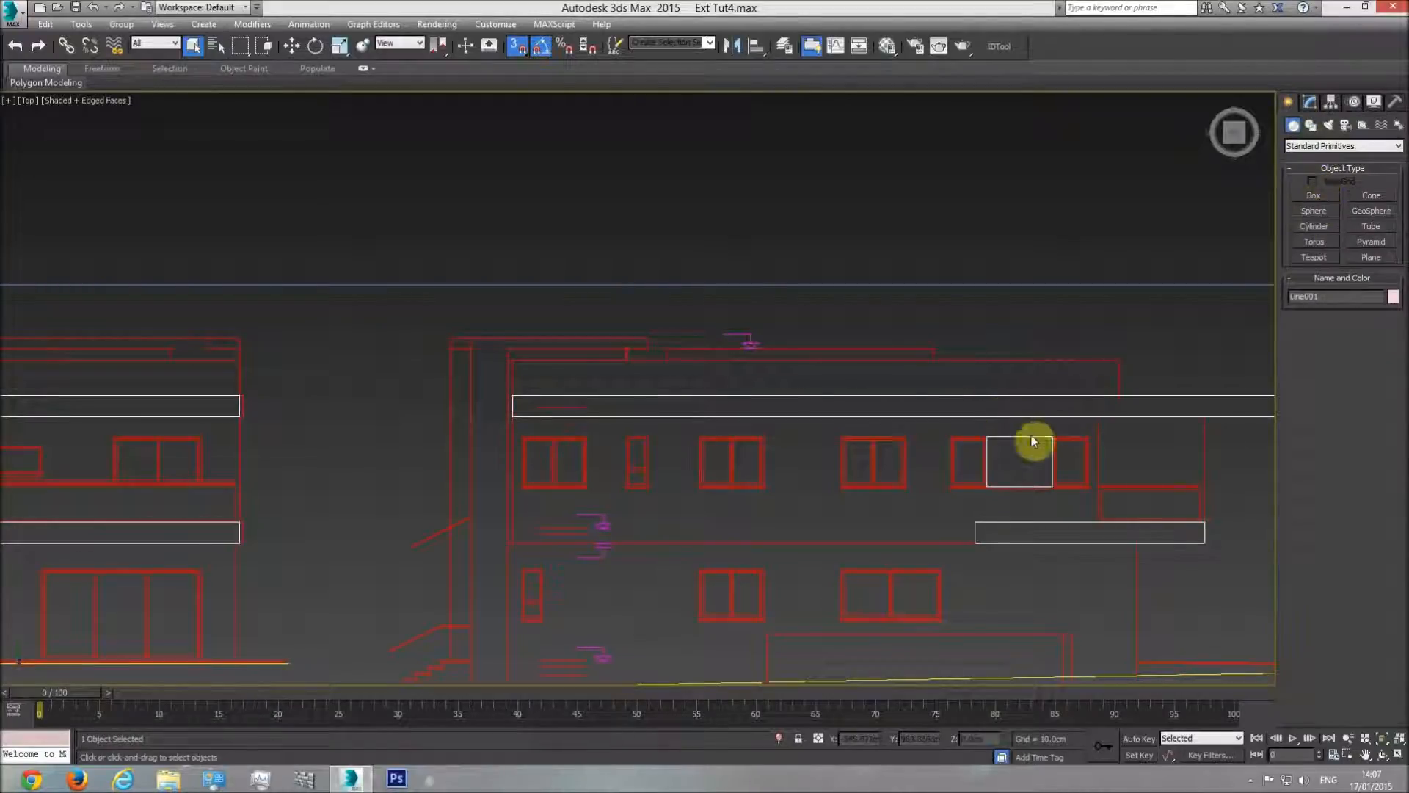
click(1320, 195)
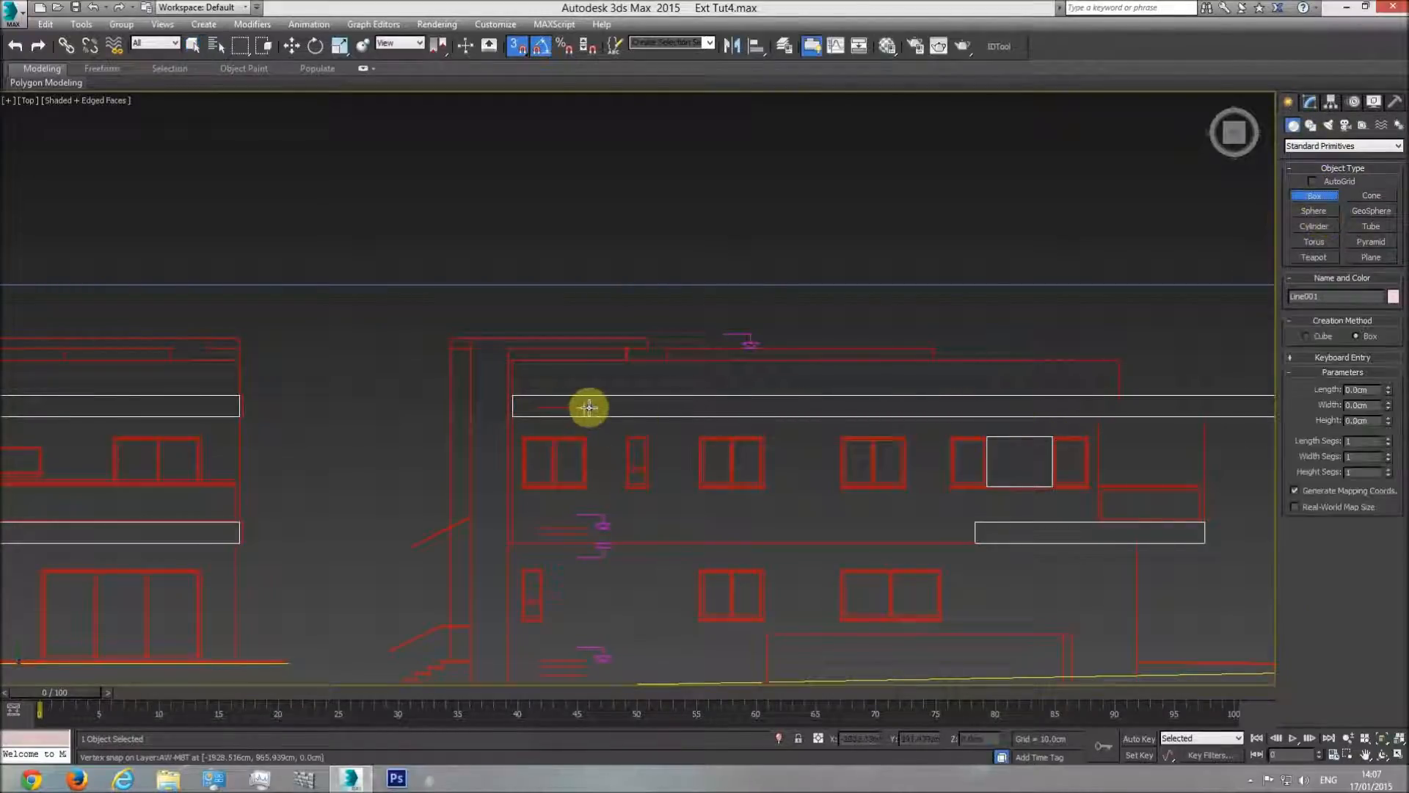
drag(585, 411, 526, 418)
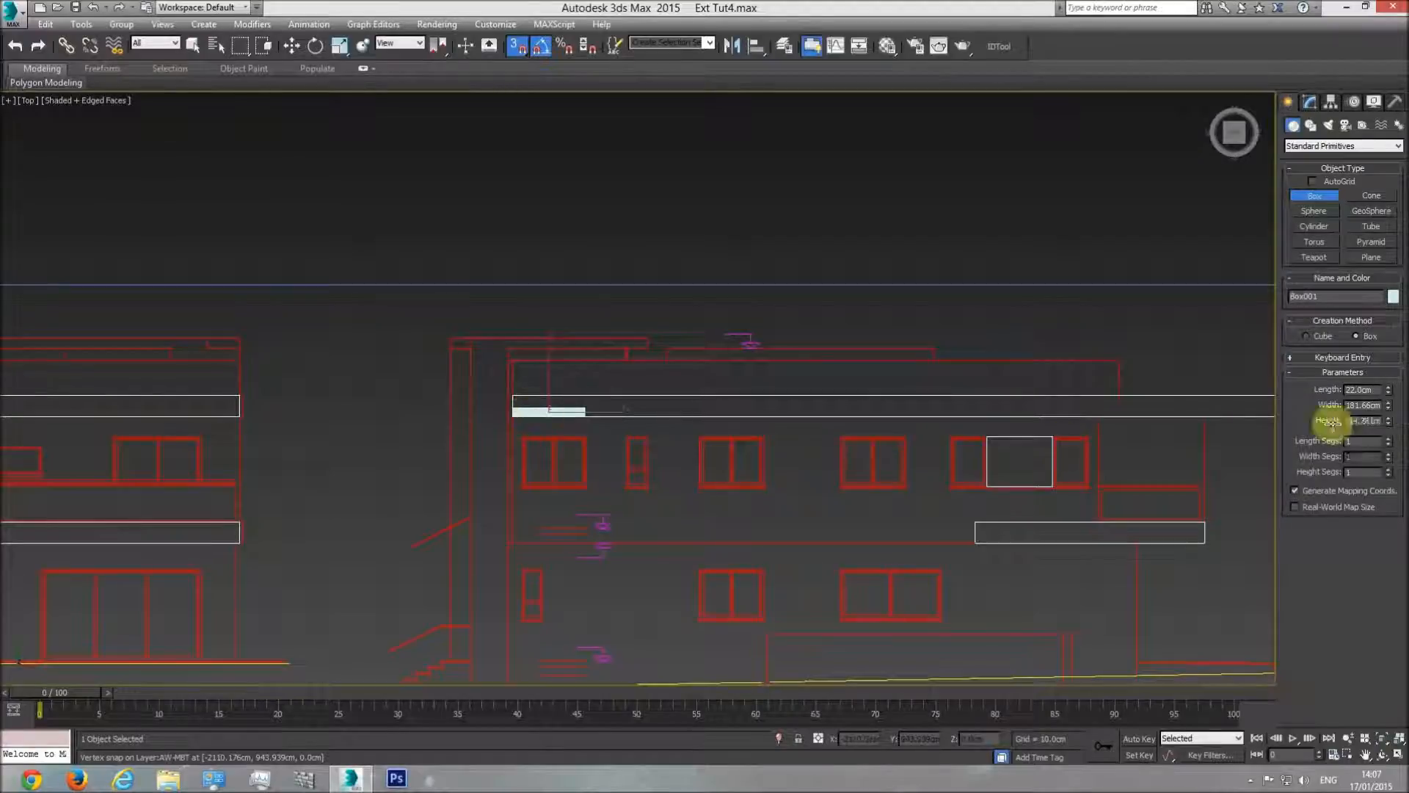
click(1094, 320)
drag(1389, 390, 1387, 360)
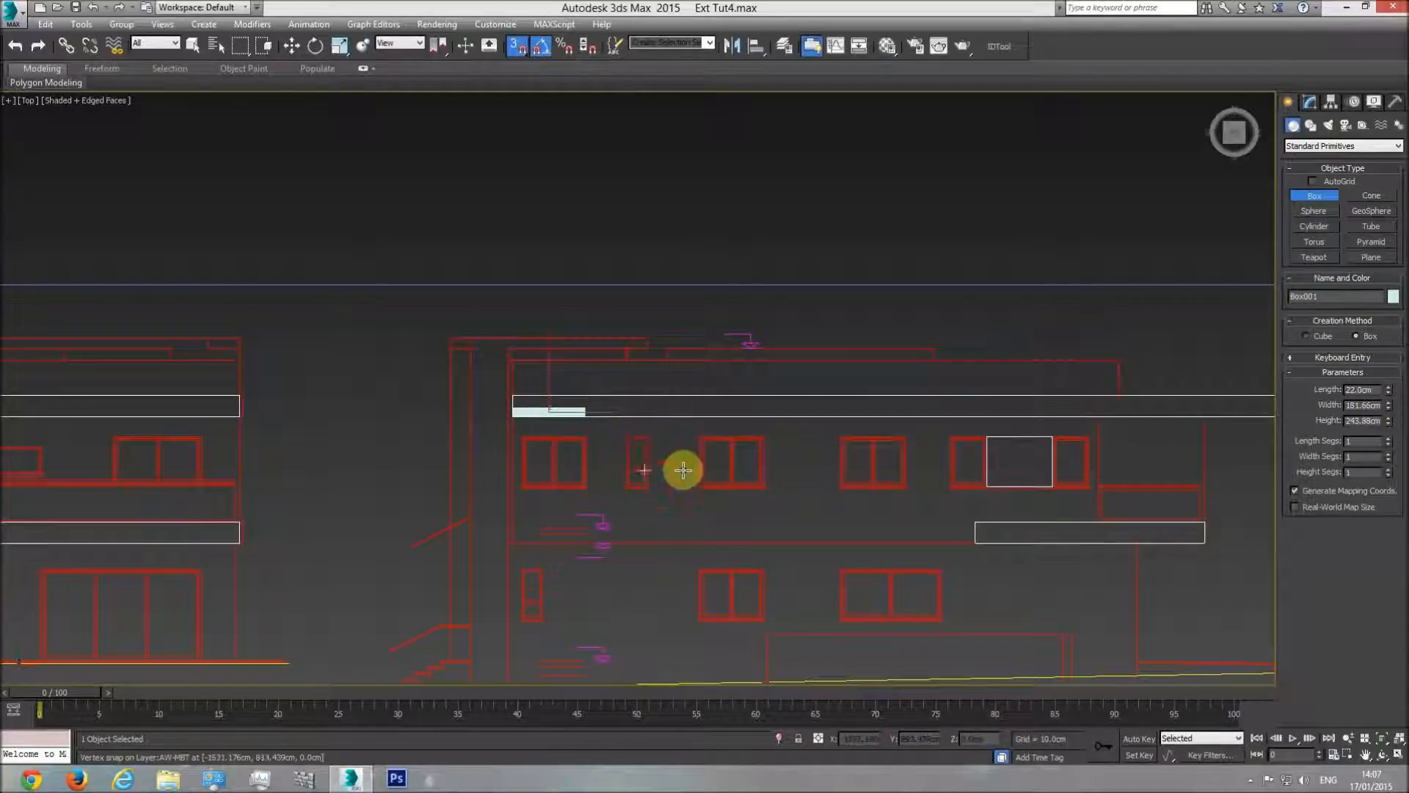
right_click(672, 449)
click(671, 441)
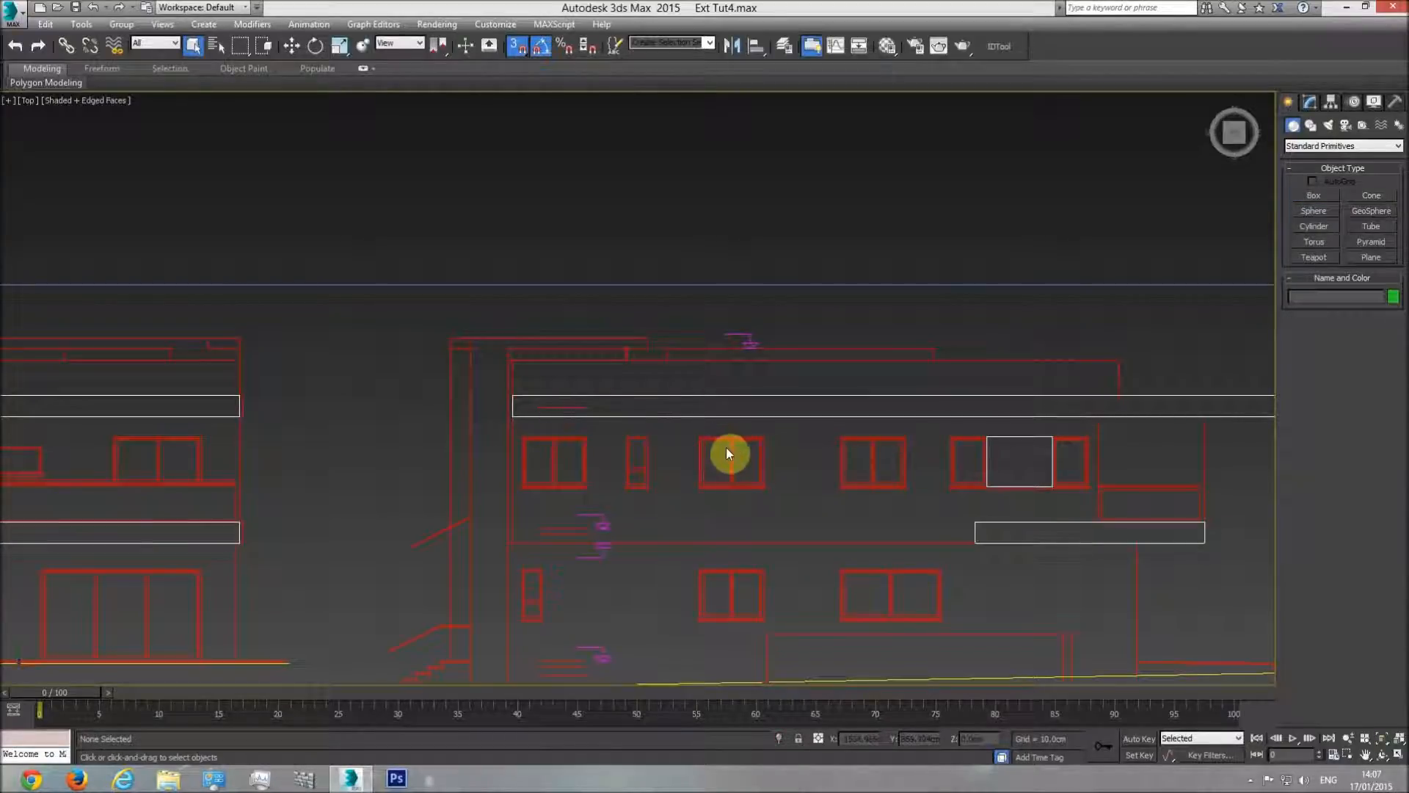
Step: Raise the pink slatted frame Line001 vertically in the front view until it sits clear above the building
key(f)
right_click(364, 564)
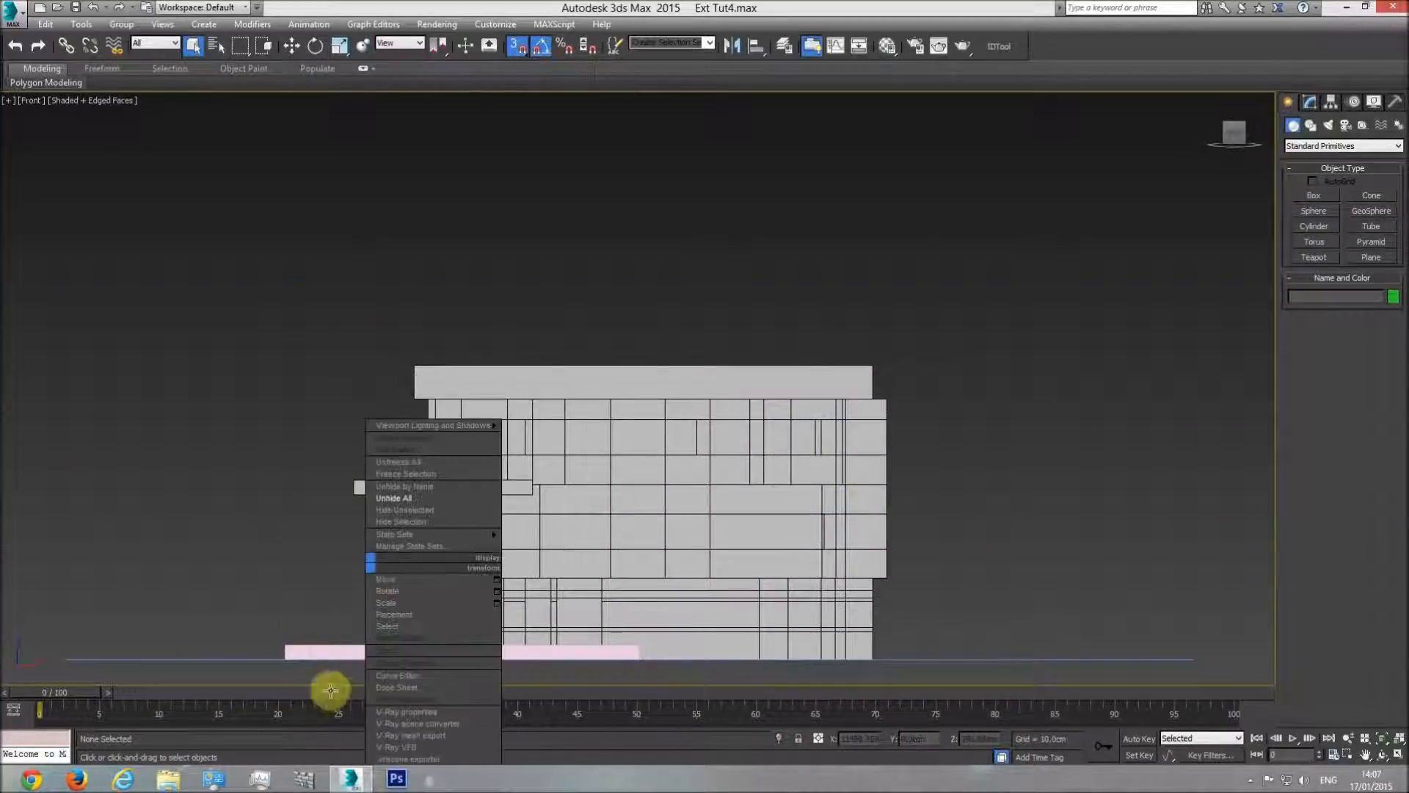
click(331, 651)
click(292, 47)
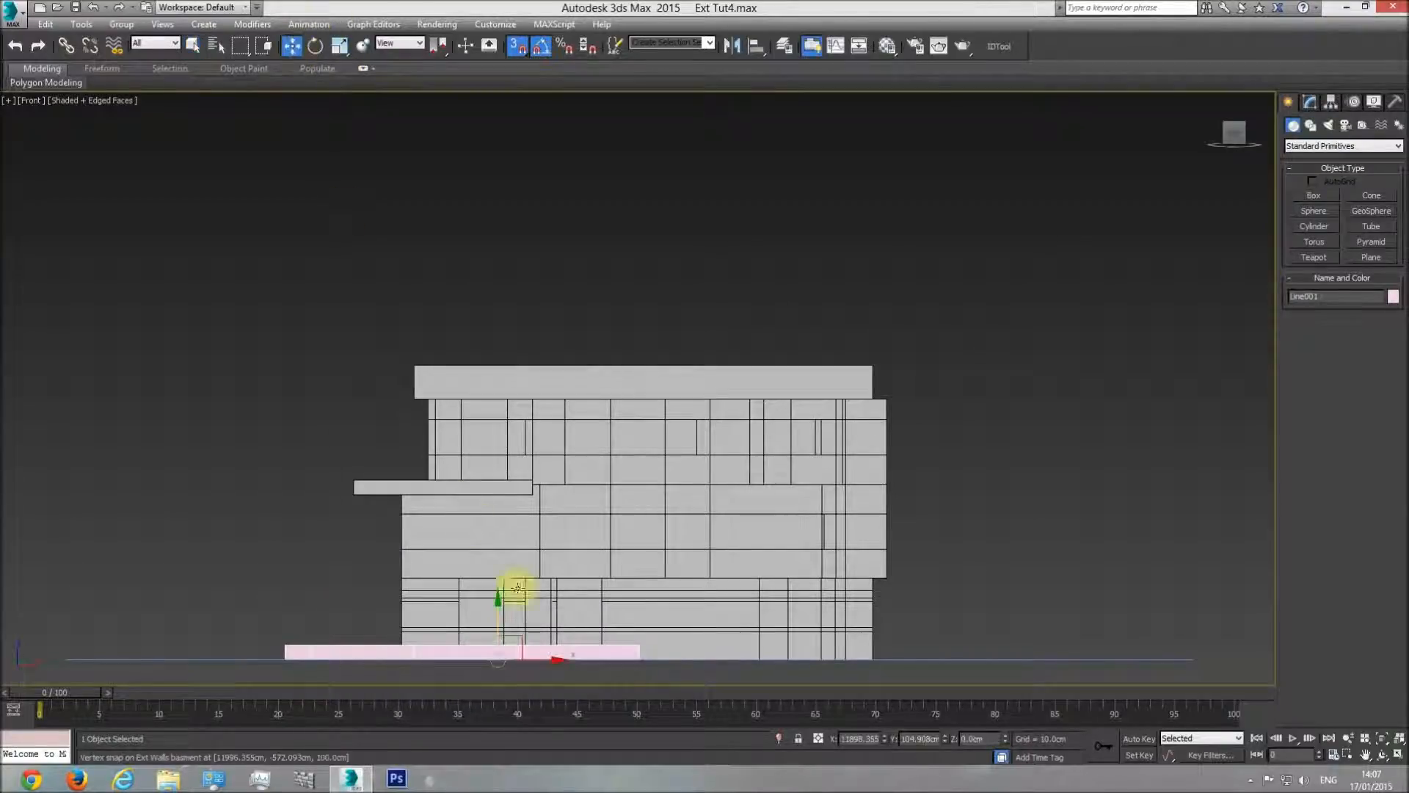
drag(497, 602, 560, 308)
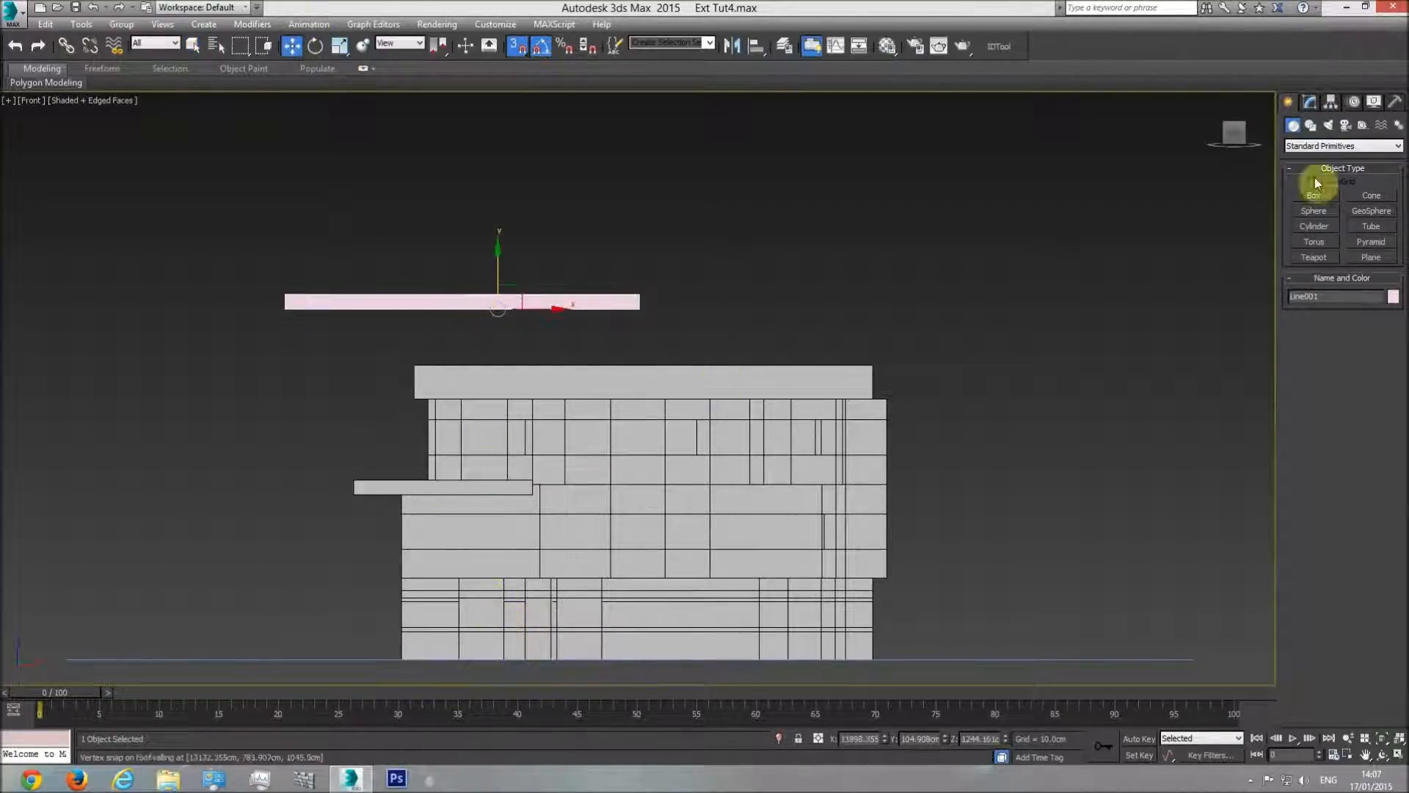
Step: Display the front view in wireframe and select the upper-floor interior walls to locate their top edge
key(F3)
middle_drag(535, 416, 676, 418)
scroll(675, 424, up, 3)
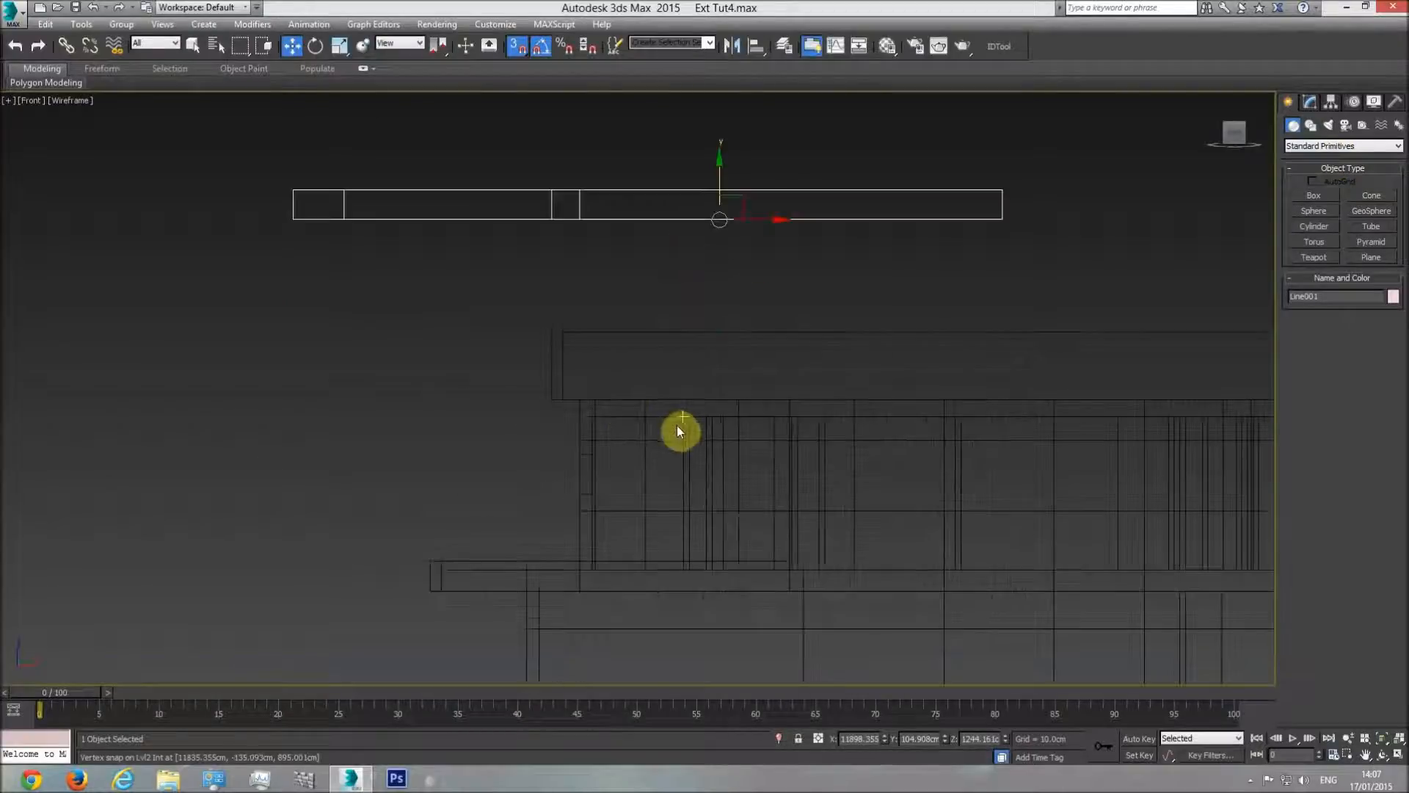
click(634, 416)
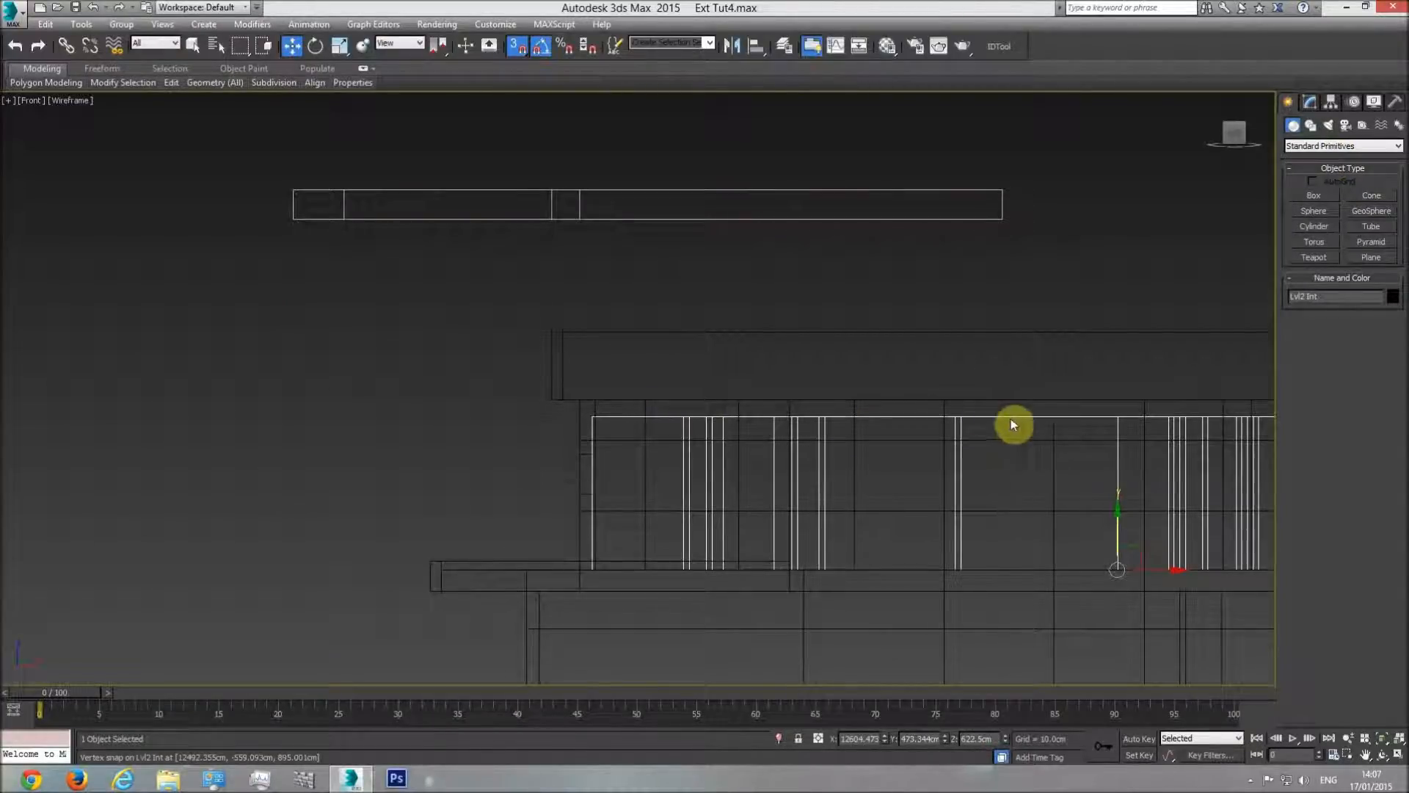
Step: Create a reference box 22 cm high and snap its lower corner to the top corner of the Lvl2 Int walls
click(1320, 195)
drag(474, 443, 438, 356)
click(847, 369)
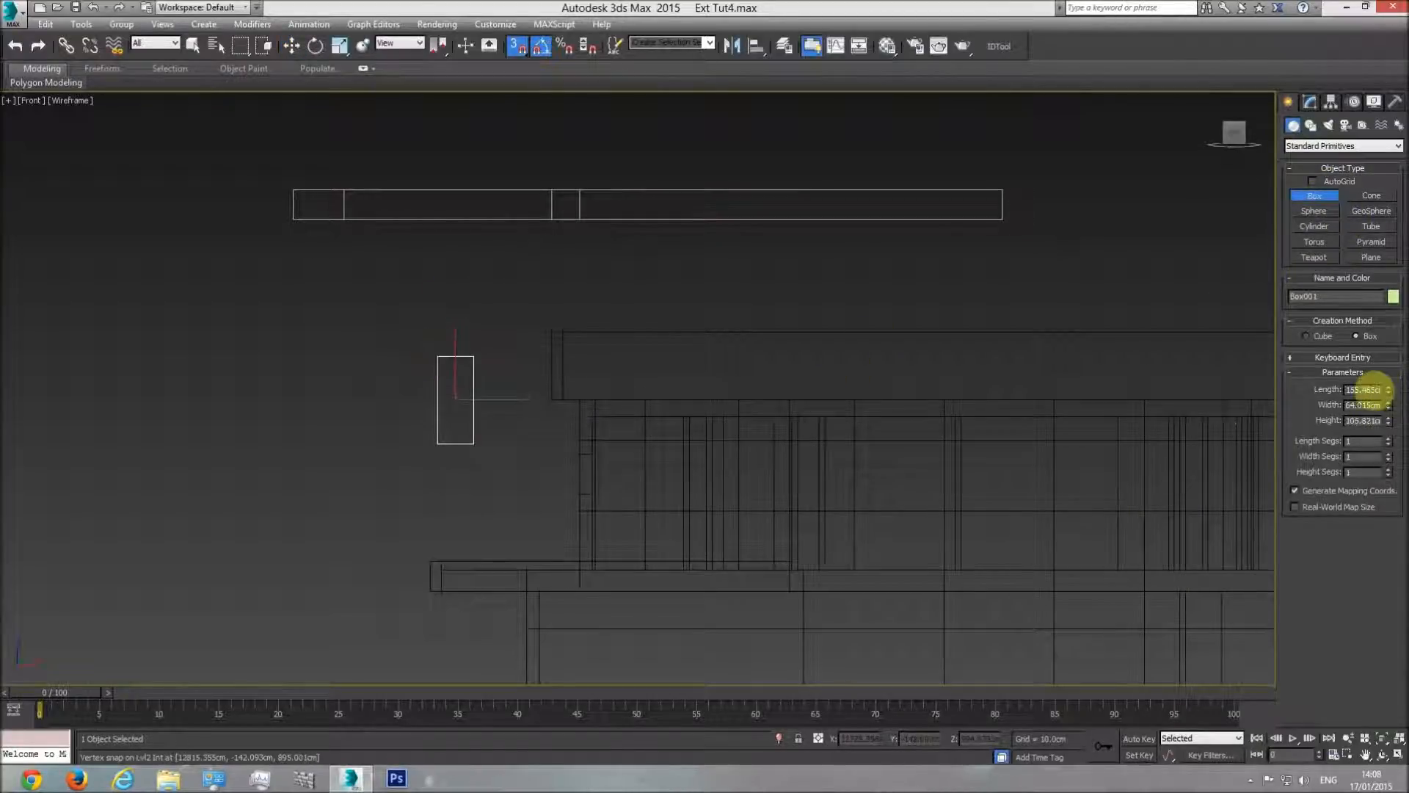
click(291, 46)
drag(471, 376, 594, 414)
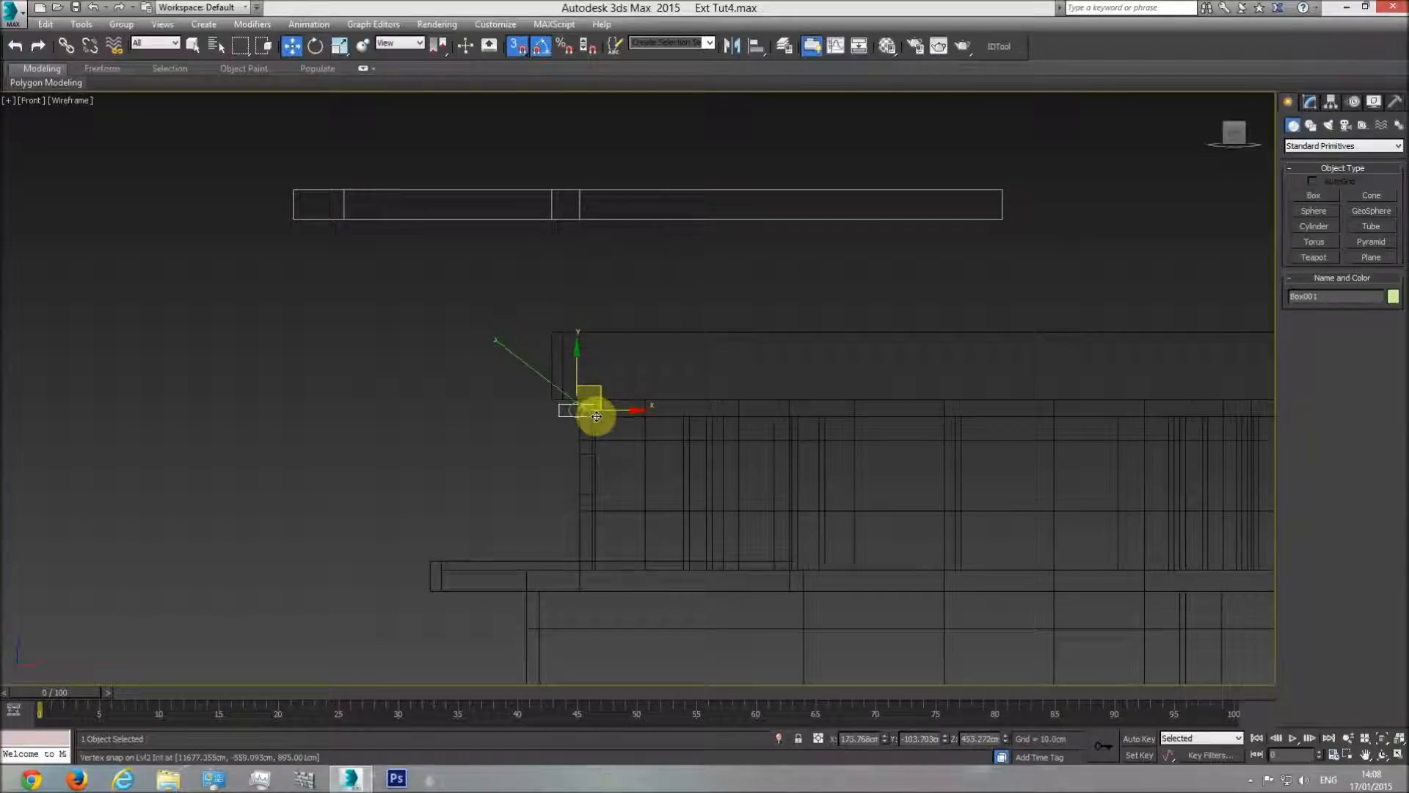
Step: Lower the Line001 frame so its upper edge aligns with the reference box's top, and remove the box
click(664, 416)
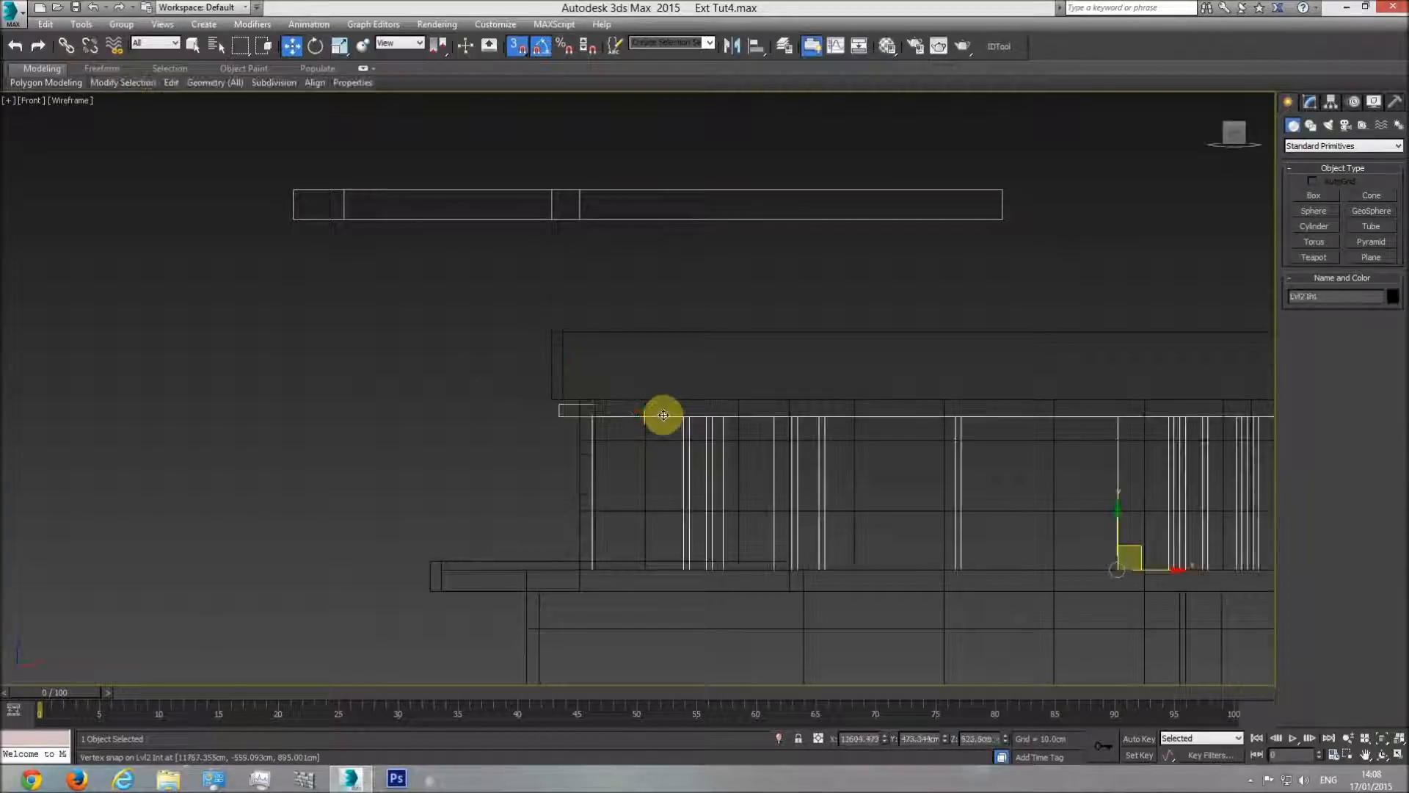
click(1328, 297)
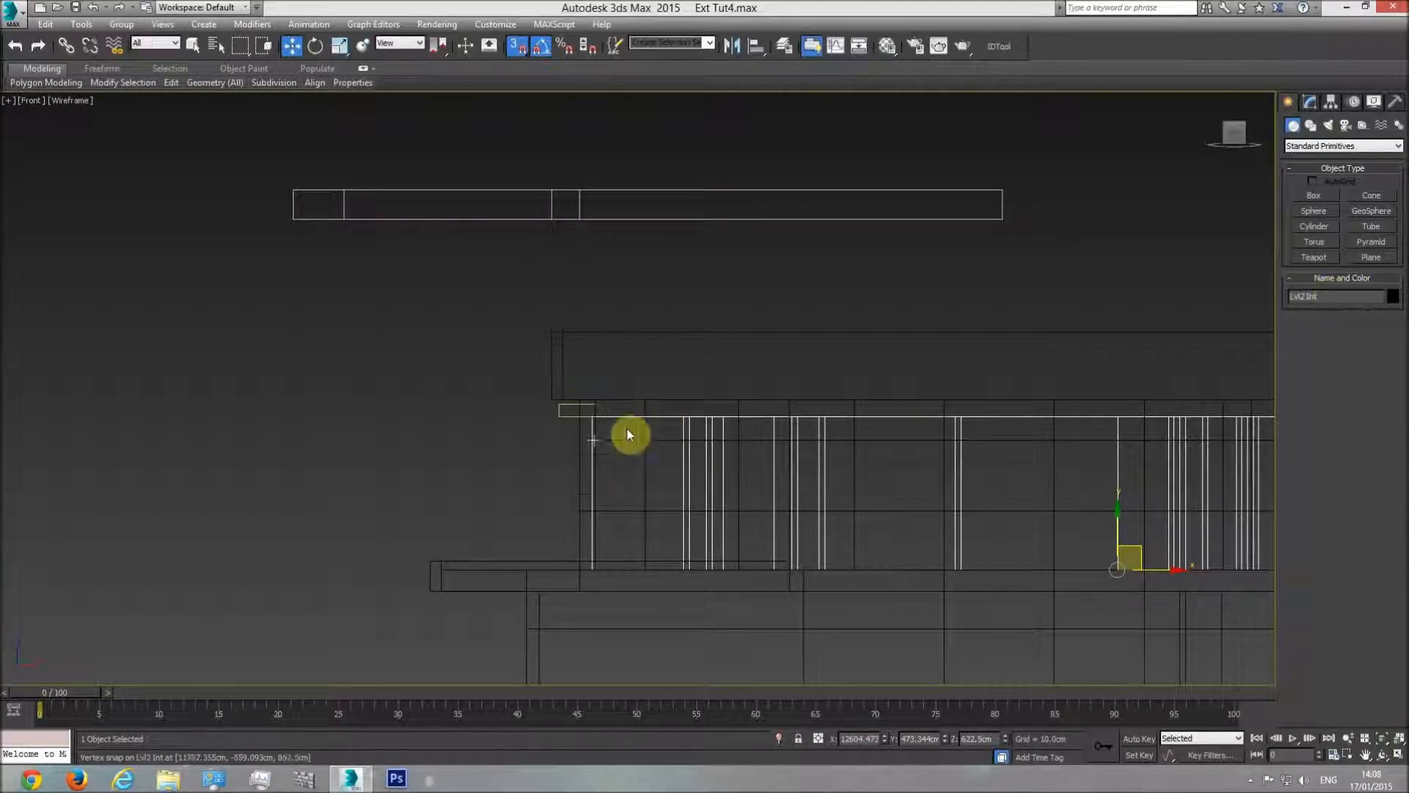
click(525, 243)
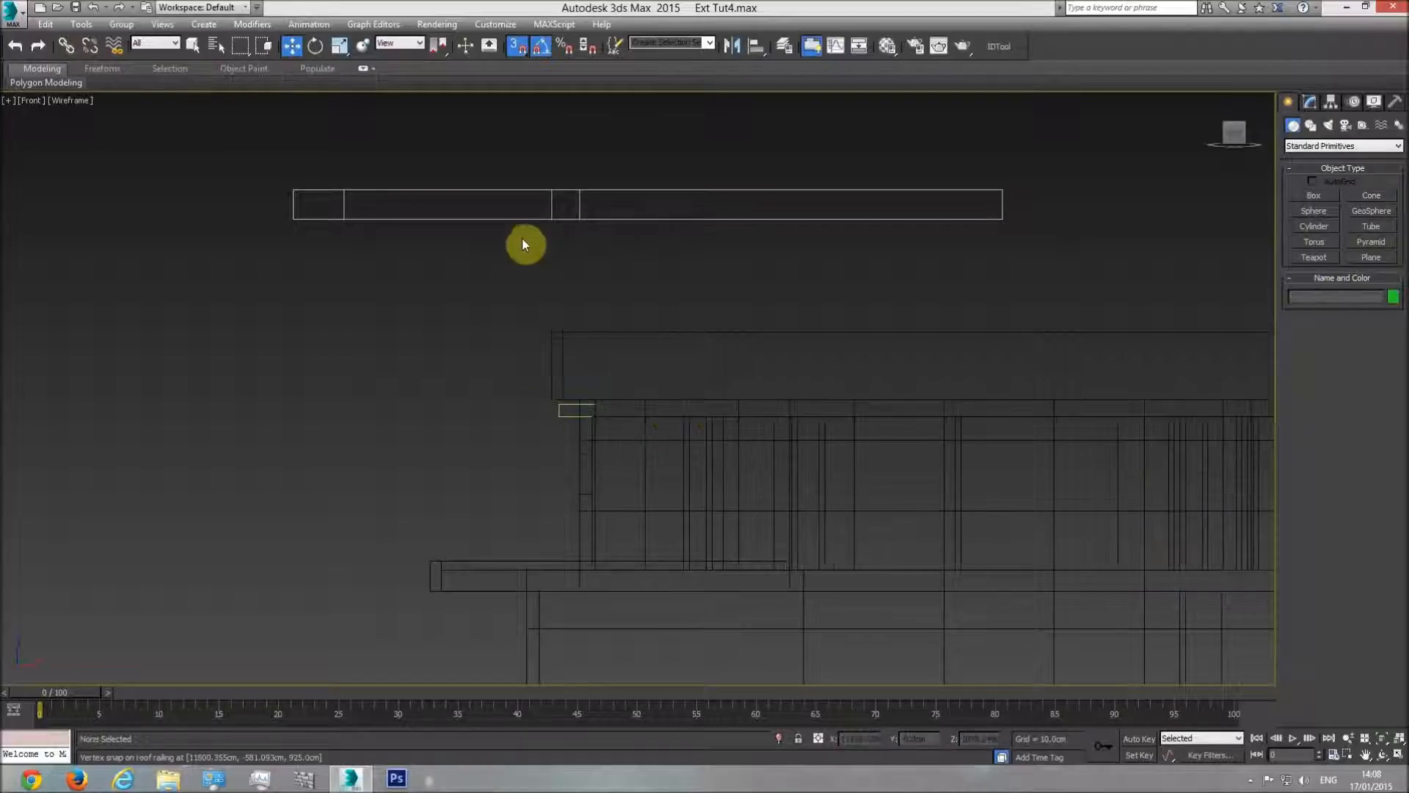
click(528, 220)
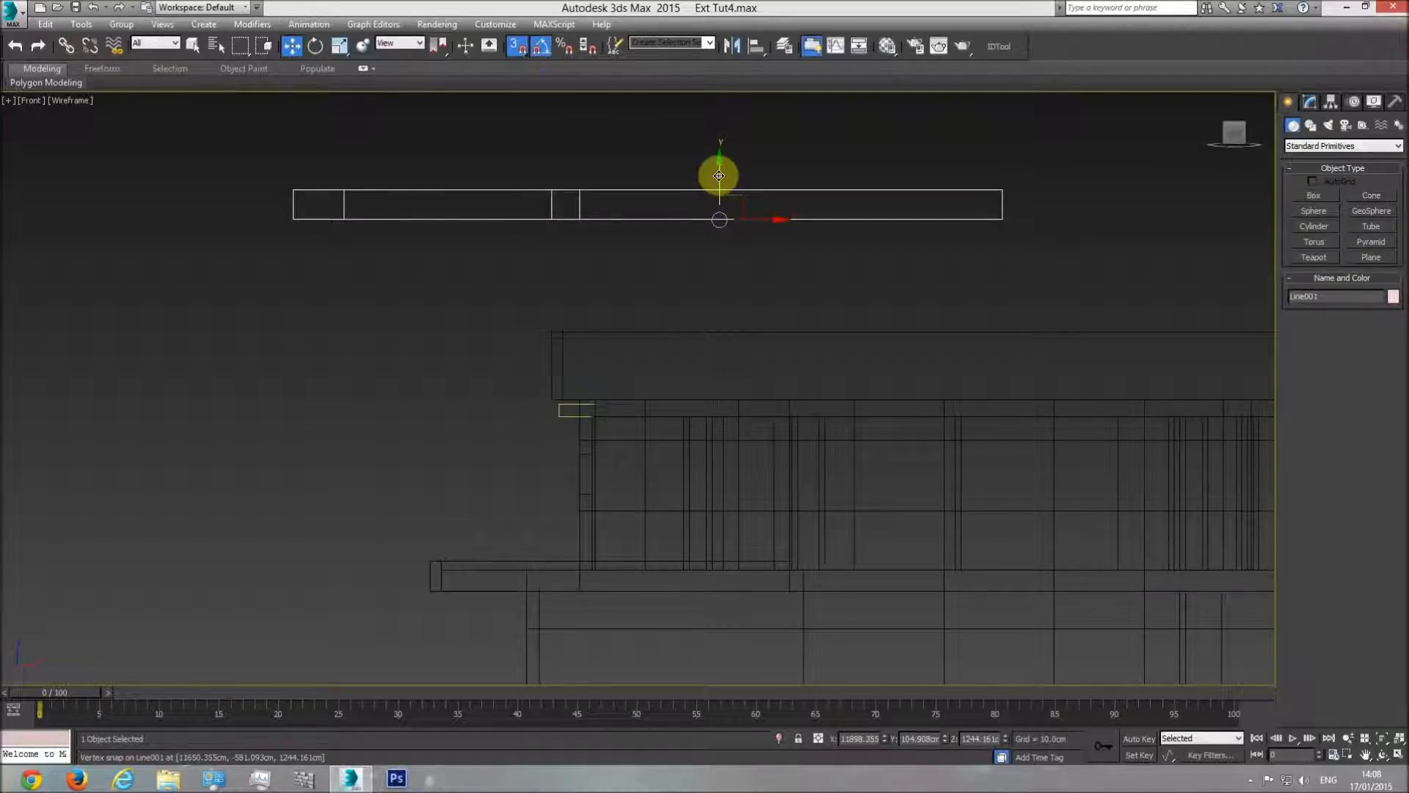
drag(718, 174, 692, 307)
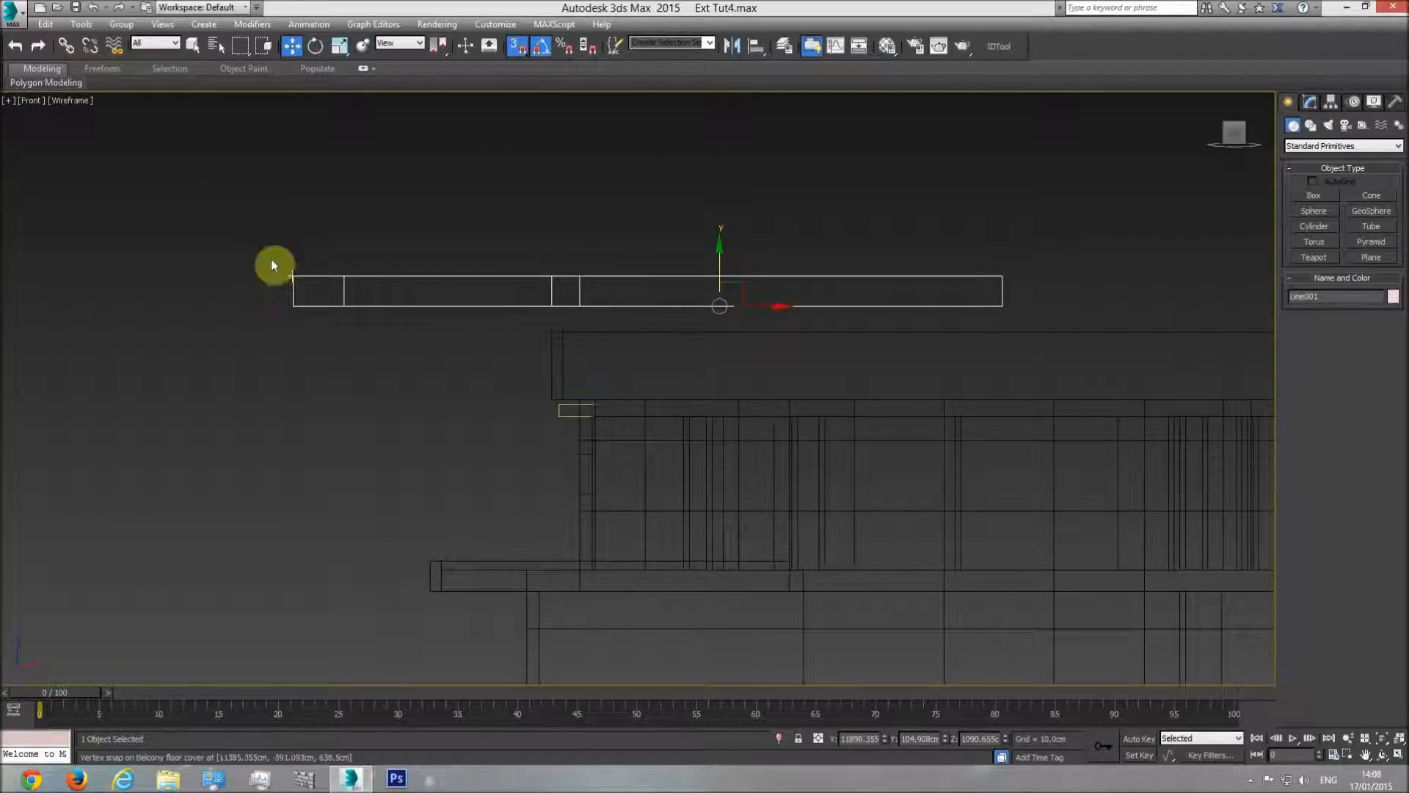
drag(292, 306, 553, 416)
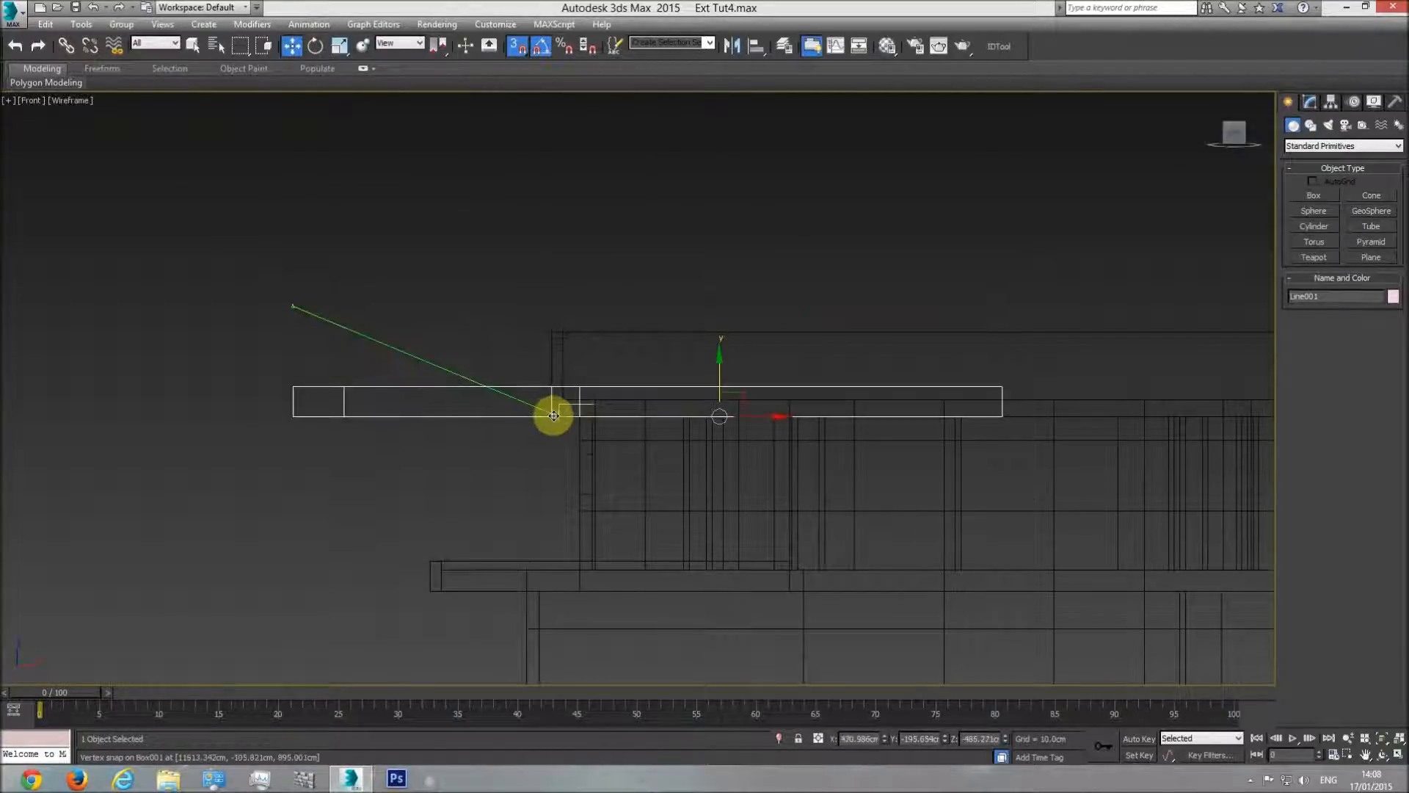
drag(553, 416, 554, 416)
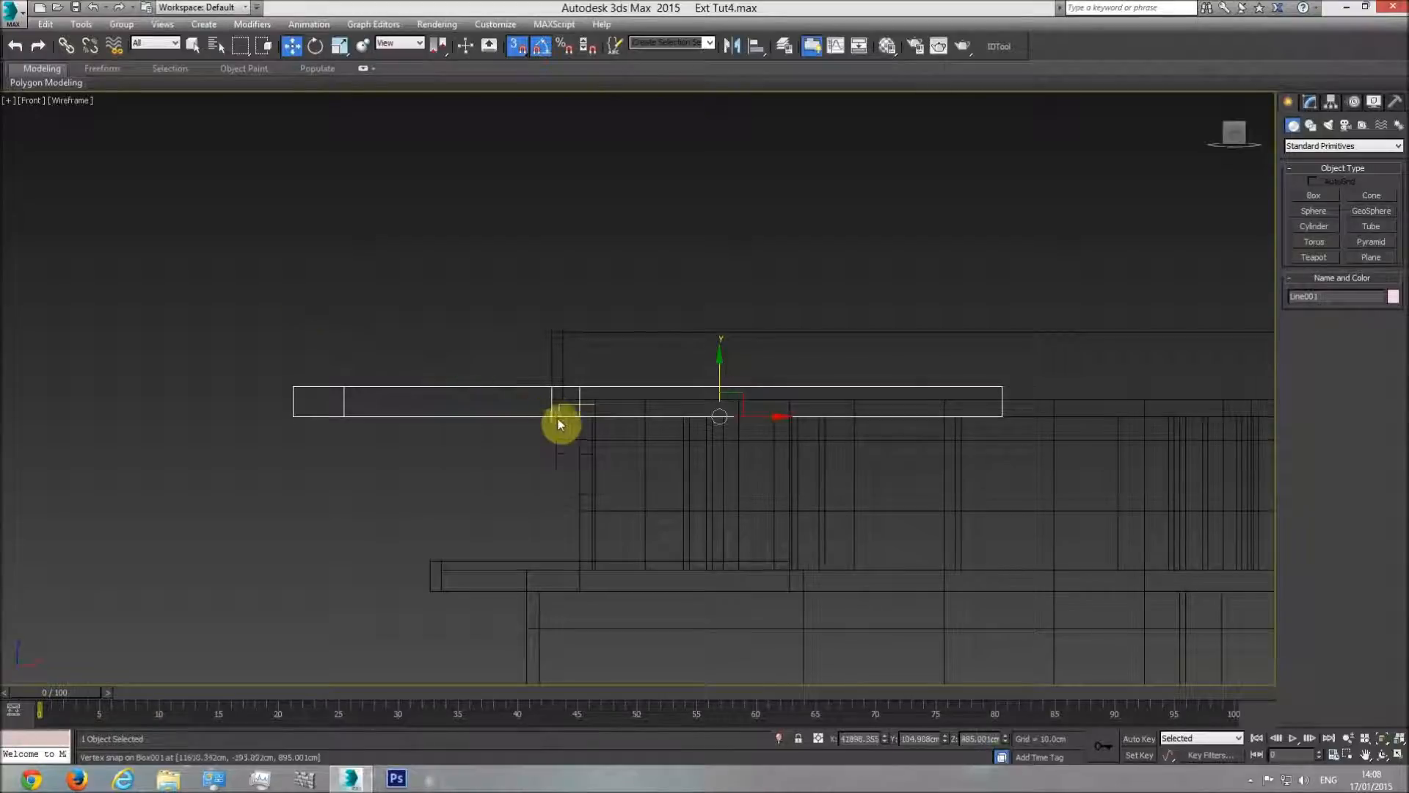
drag(295, 386, 567, 408)
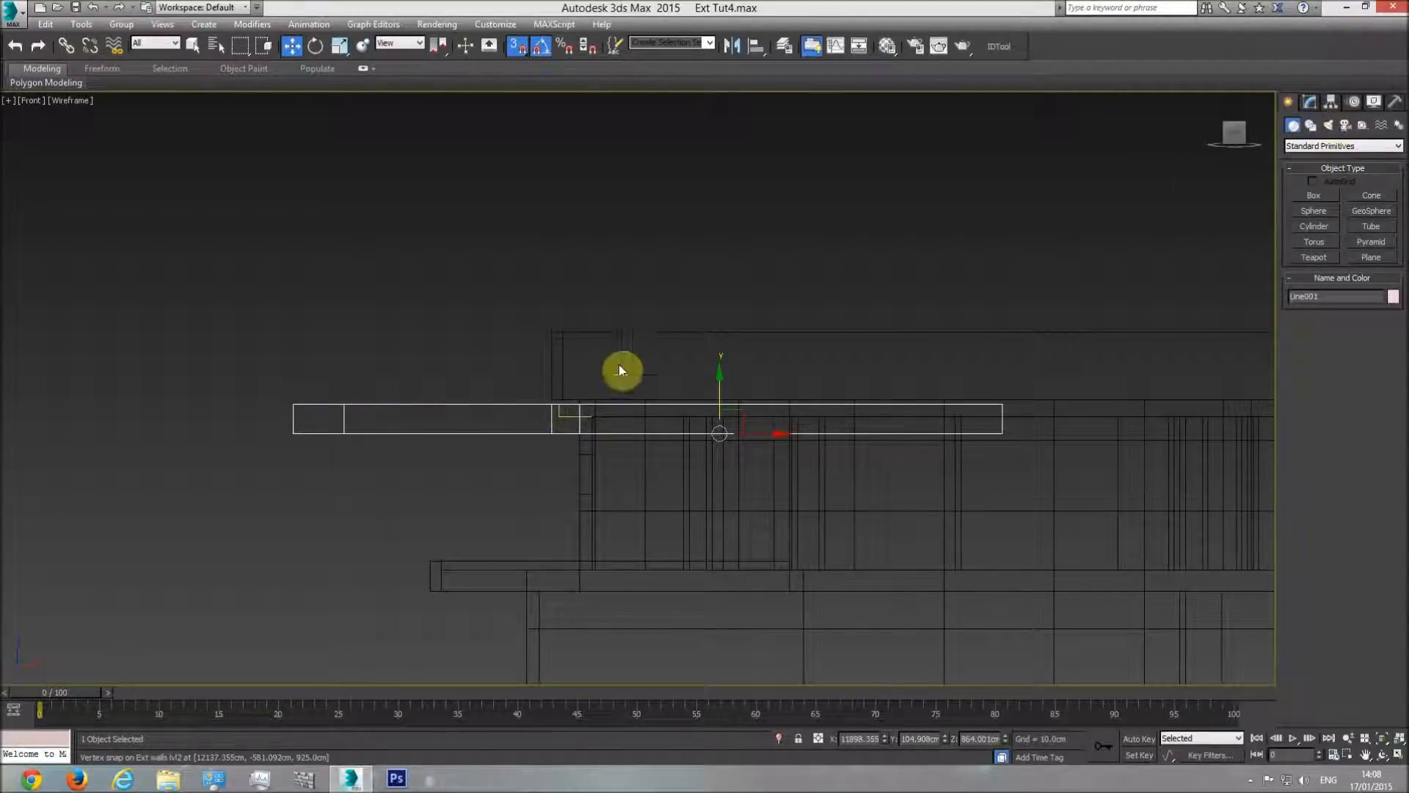
click(637, 308)
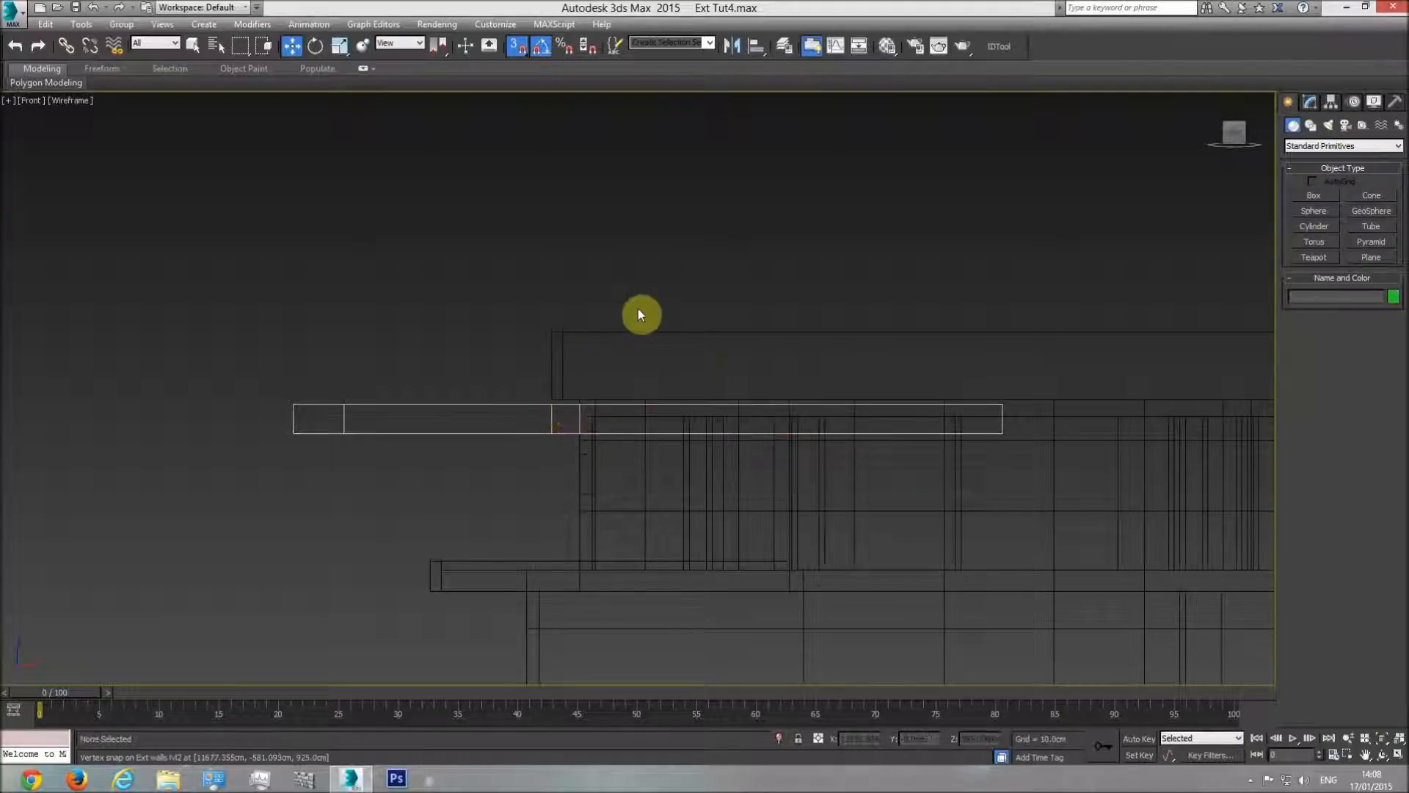
Step: Measure the offset between the level line and the frame's bottom edge again in the top view with a temporary box
key(t)
scroll(656, 411, up, 6)
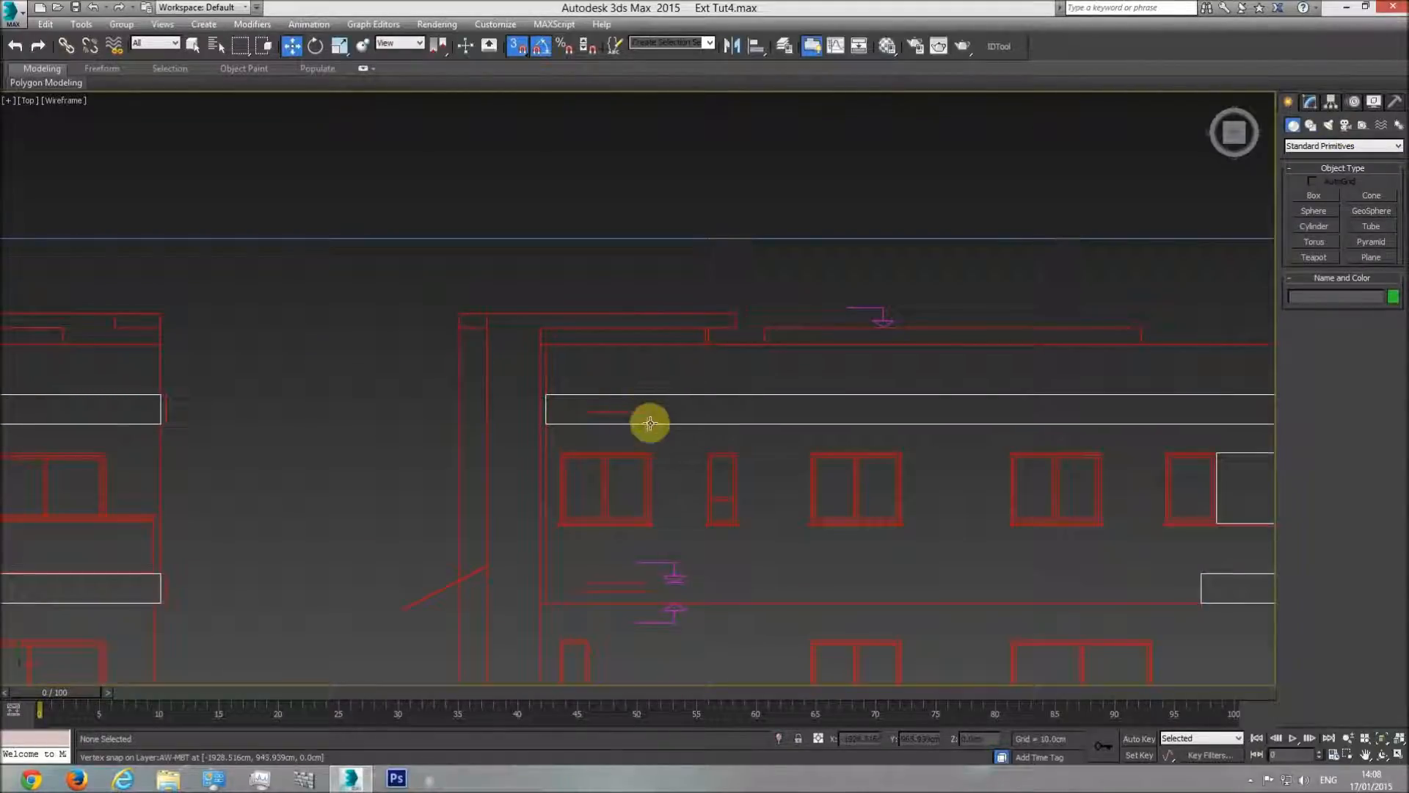
click(1313, 196)
drag(649, 412, 649, 422)
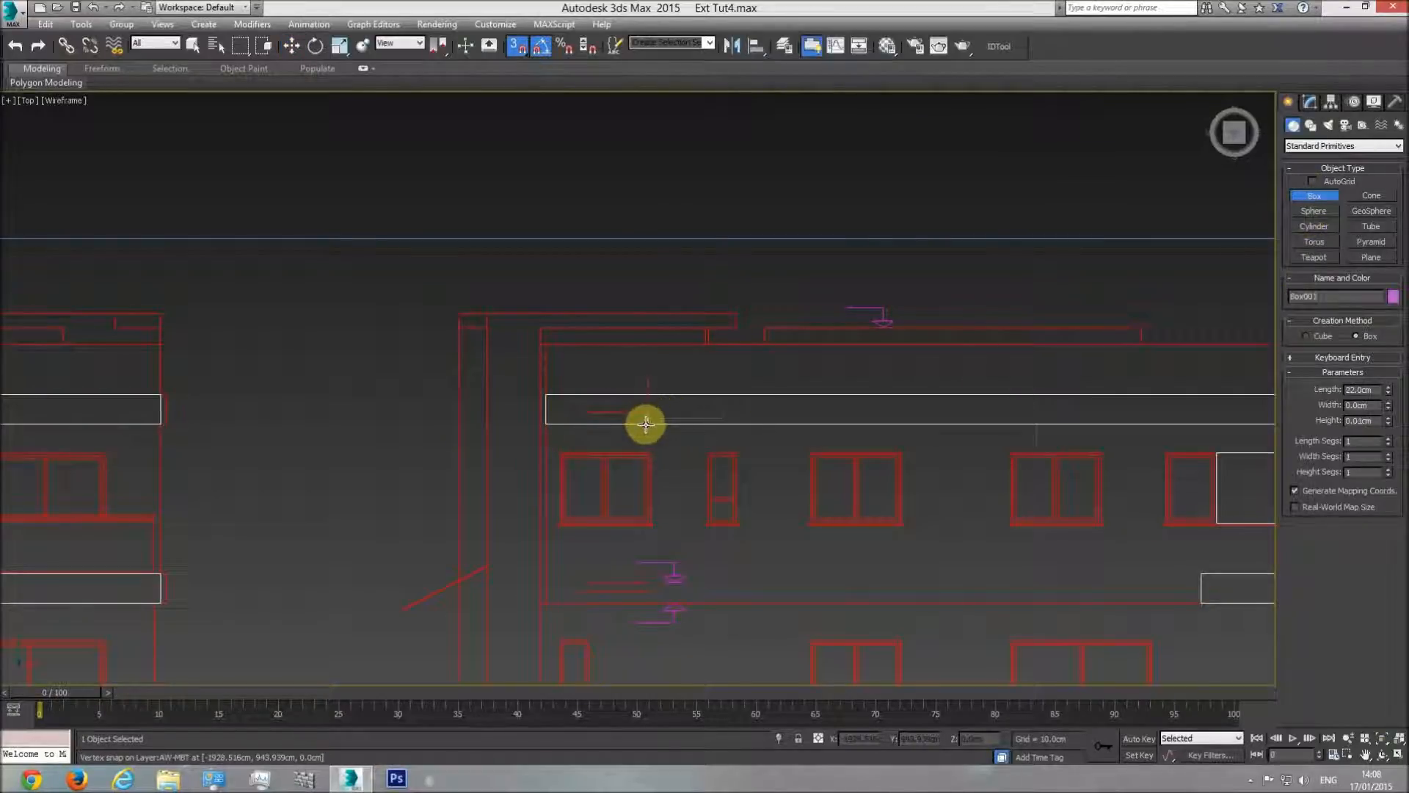
click(657, 307)
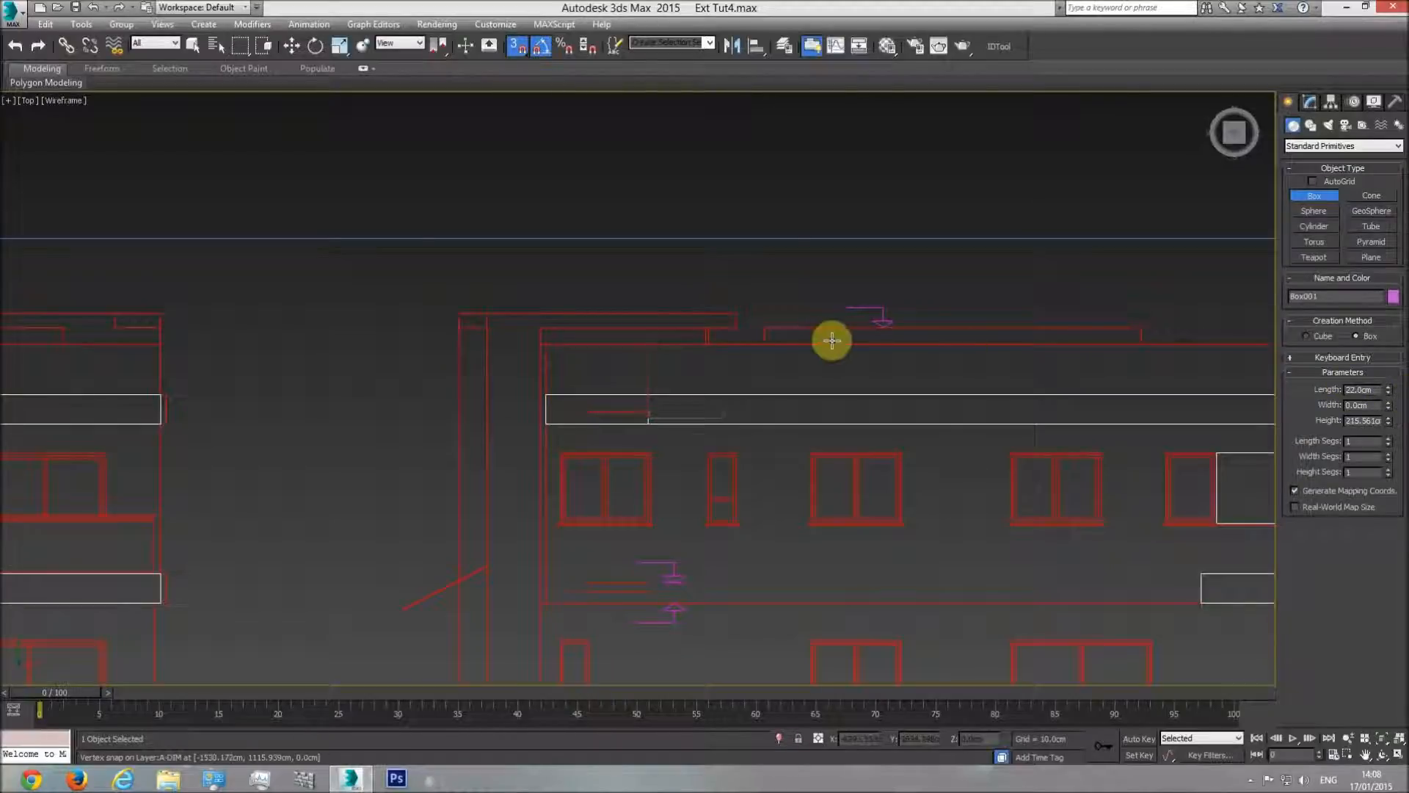
scroll(733, 403, down, 2)
Step: Create a reference box 22 cm high in the front view and align its top with the top of the Lvl2 Int walls
key(f)
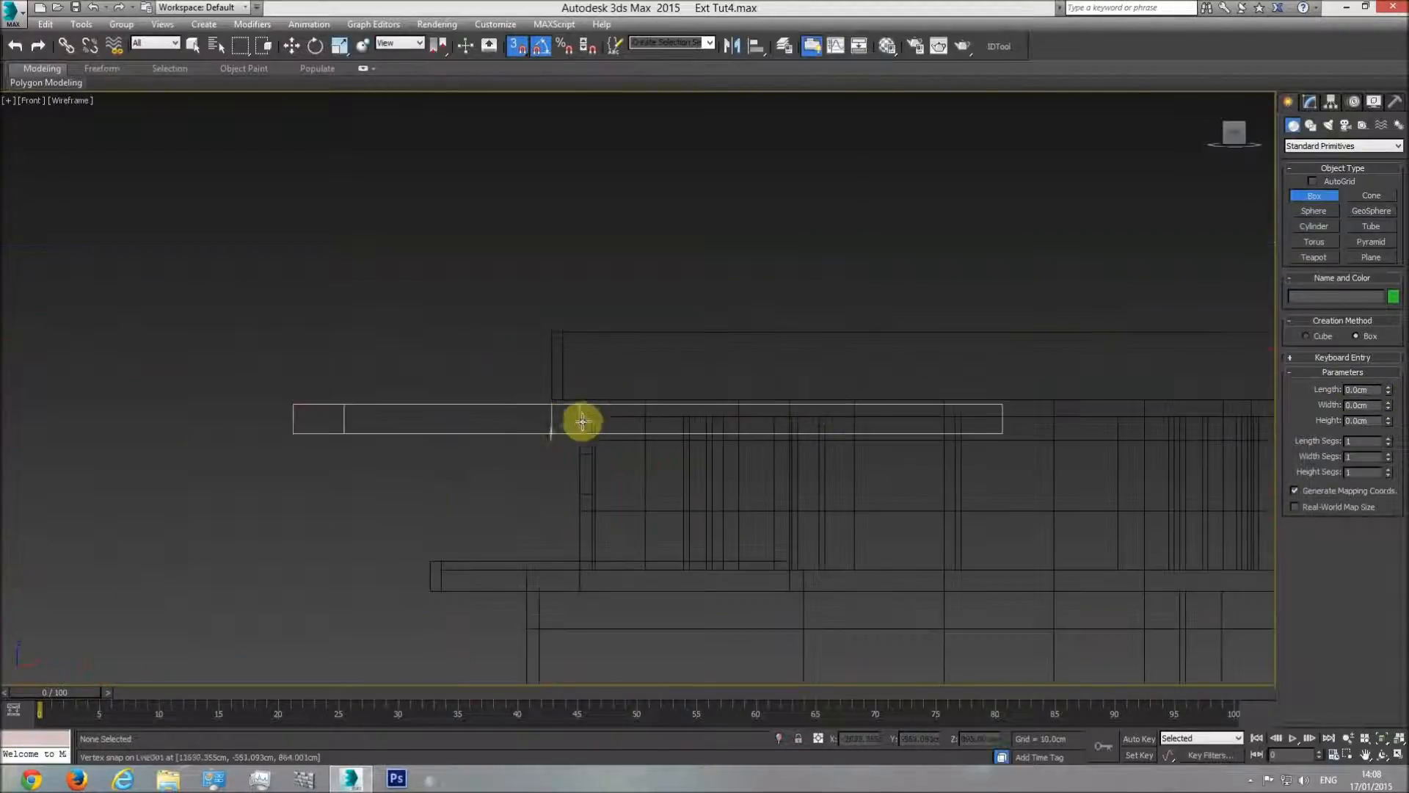
scroll(592, 411, up, 3)
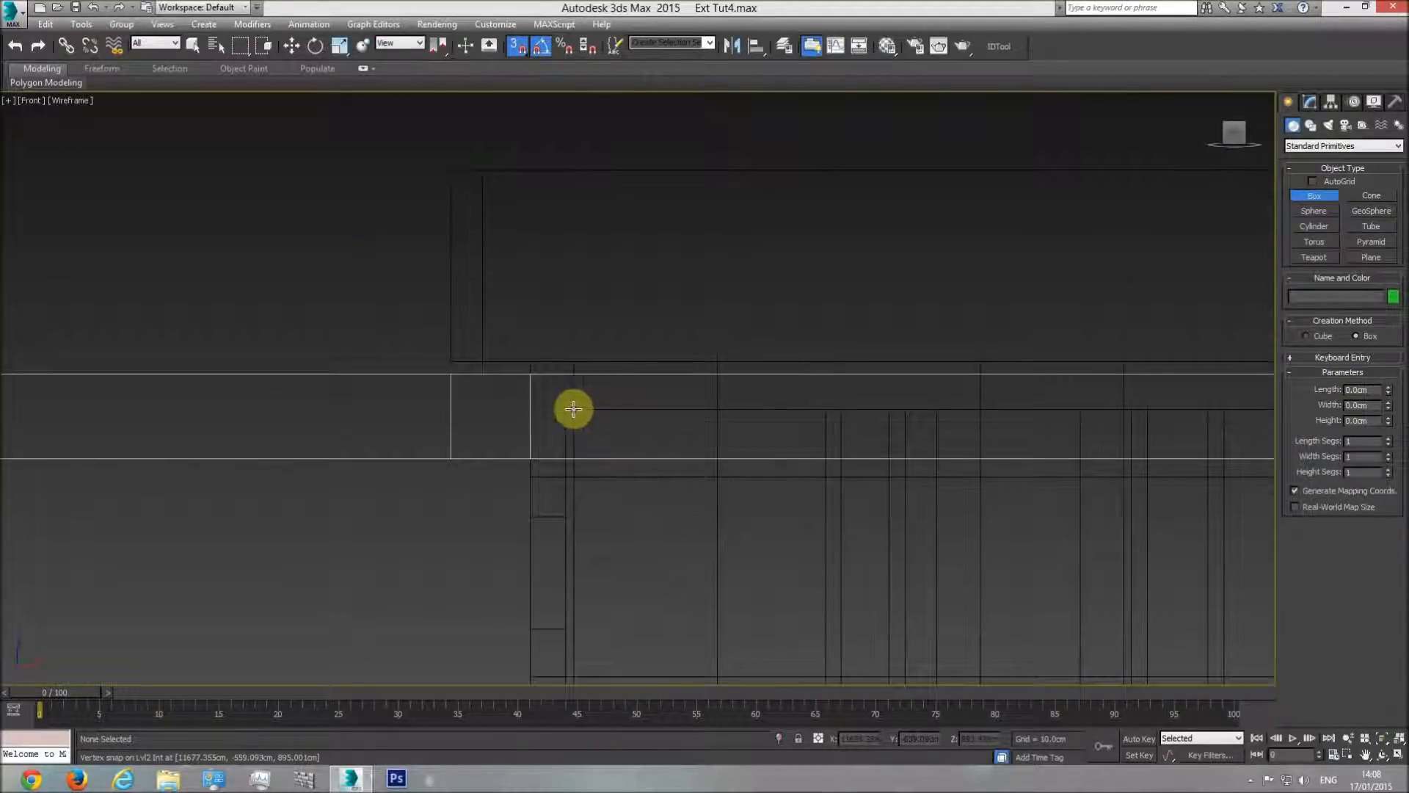
drag(342, 397, 354, 444)
click(349, 302)
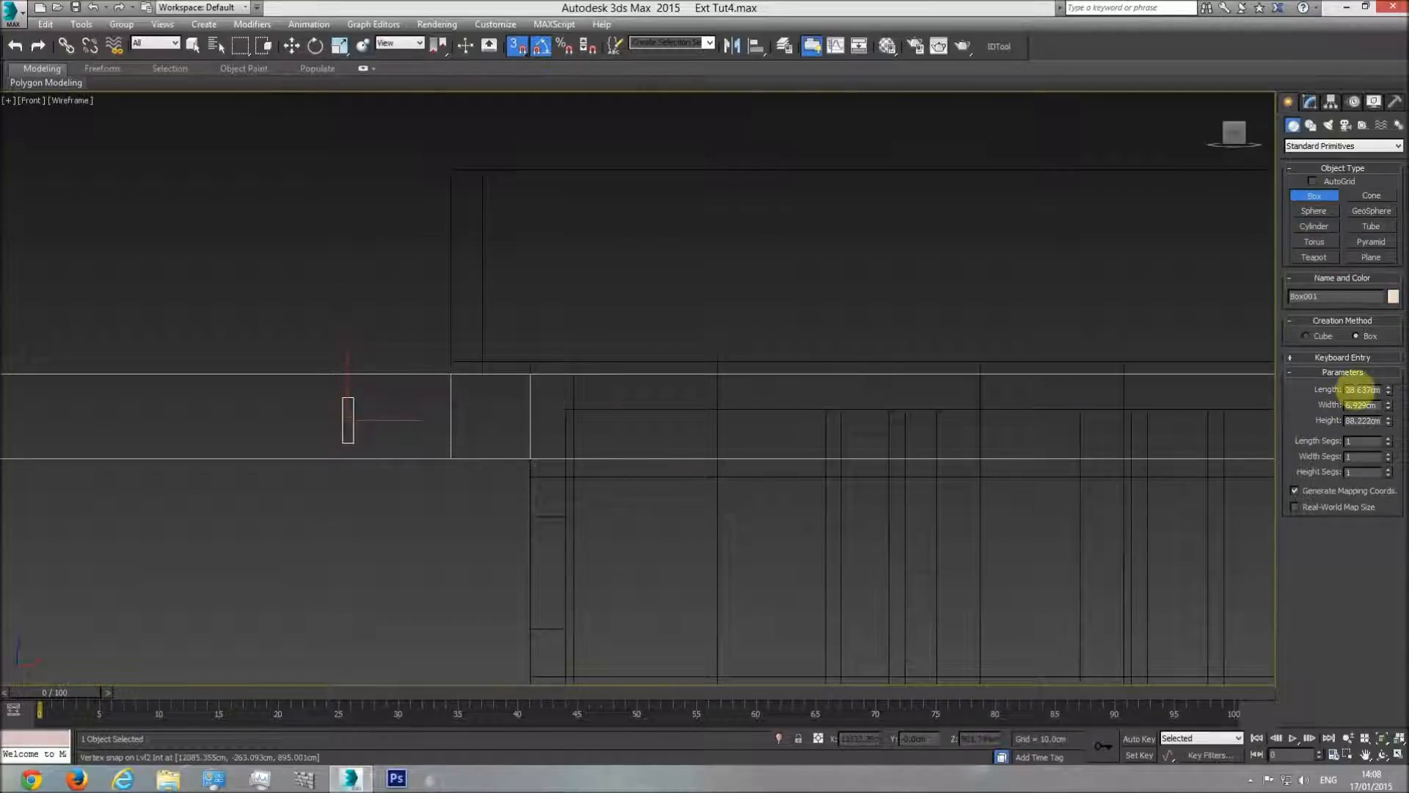
text(22)
key(Return)
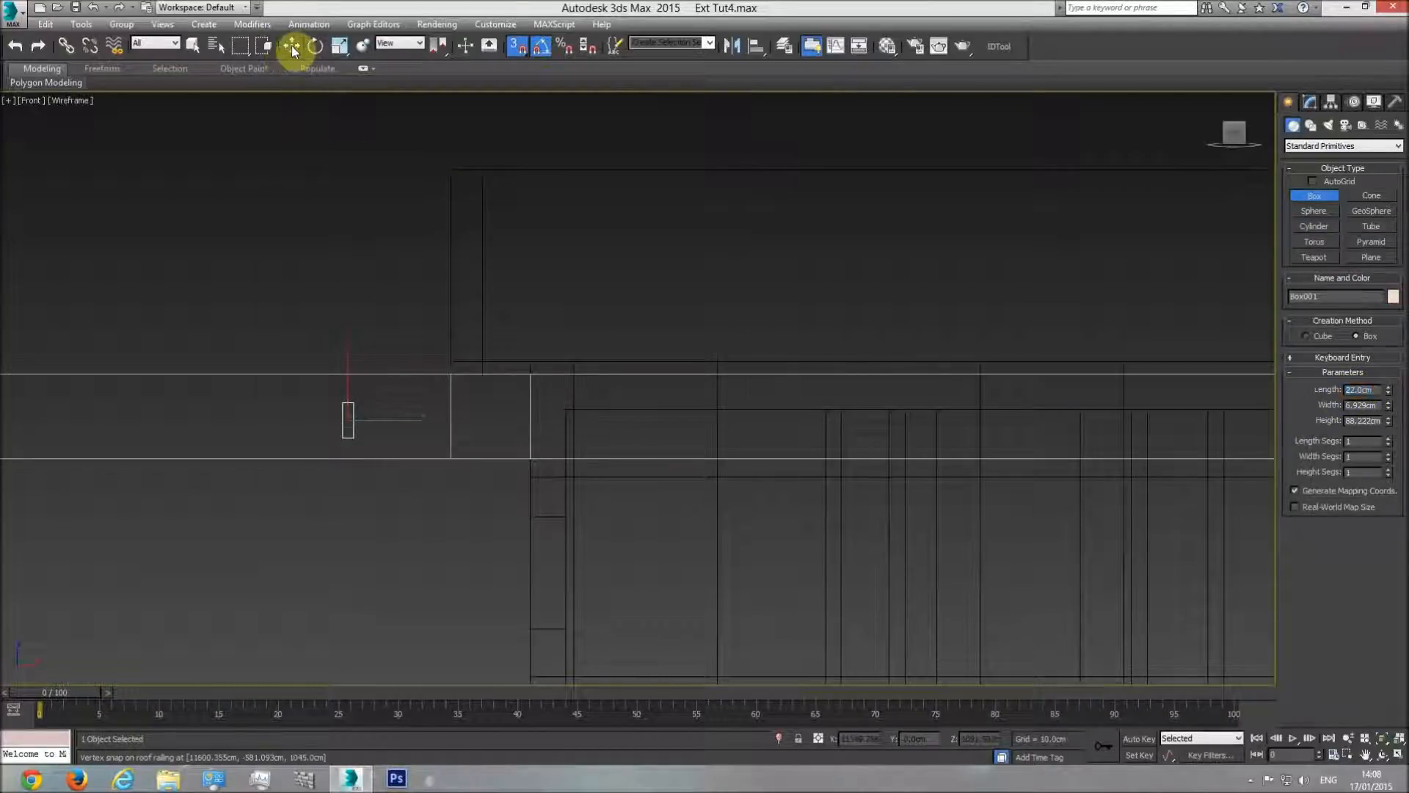
click(292, 45)
drag(341, 403, 565, 401)
Step: Move the Line001 frame vertically so its bottom edge aligns with the reference box's bottom, and delete the box
click(420, 374)
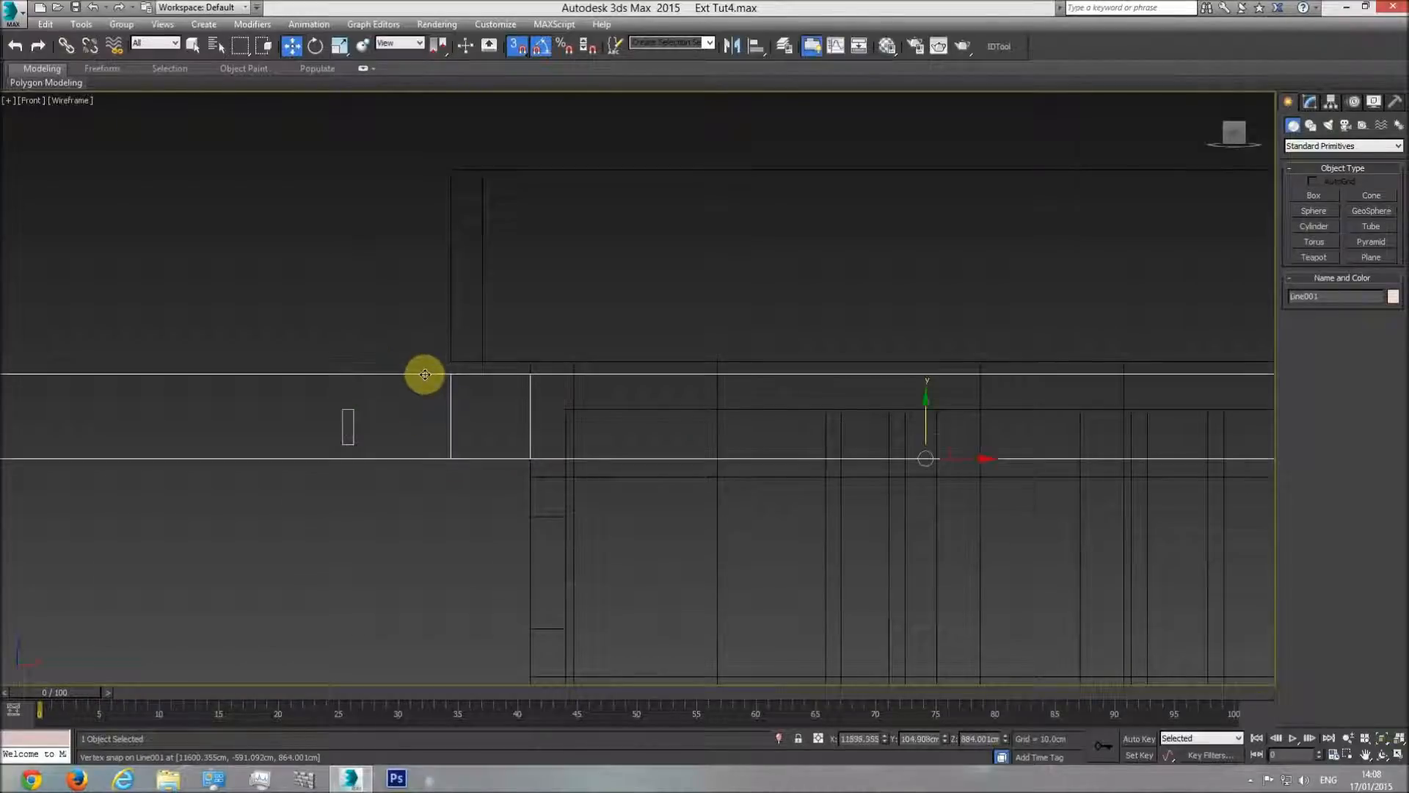
drag(924, 425, 346, 443)
scroll(440, 449, down, 2)
click(386, 454)
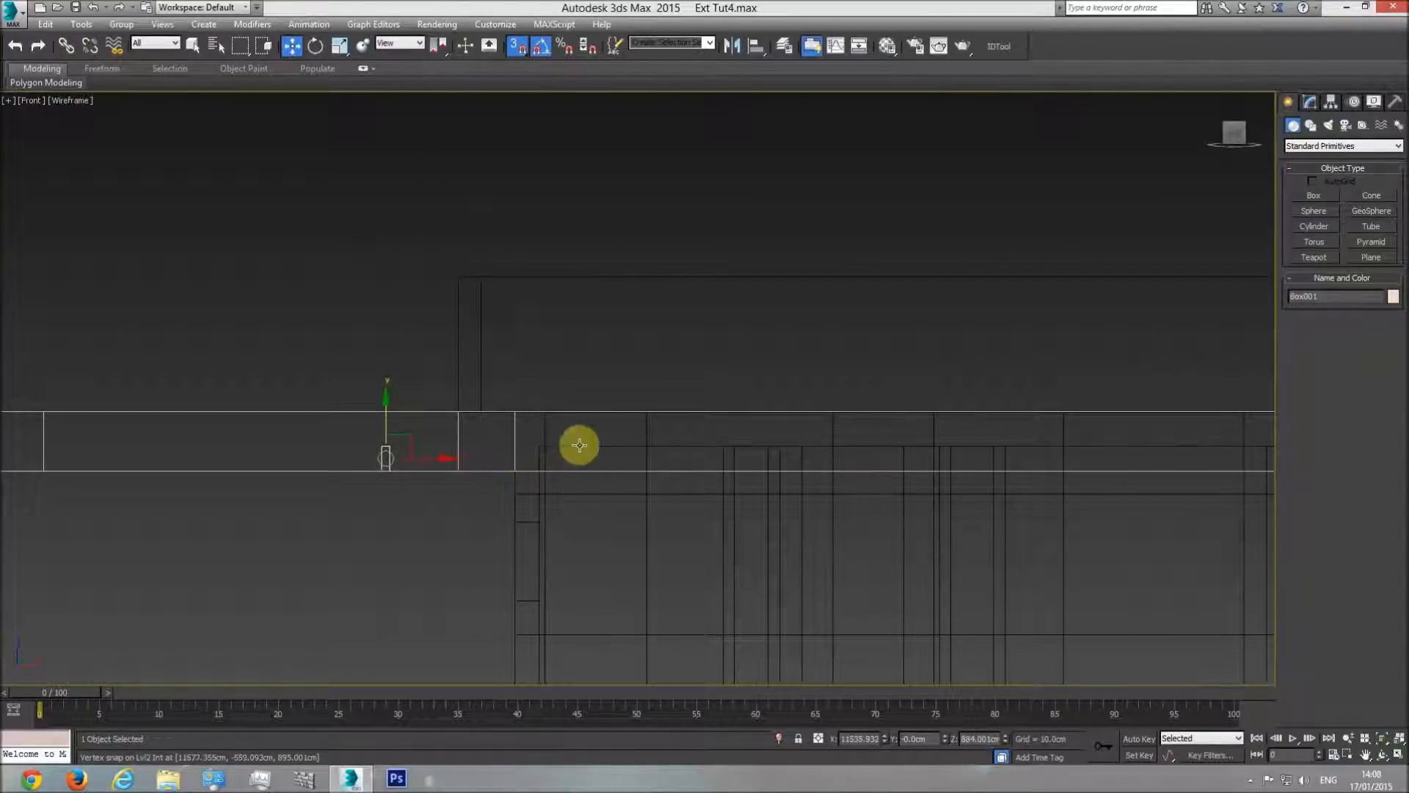
click(485, 455)
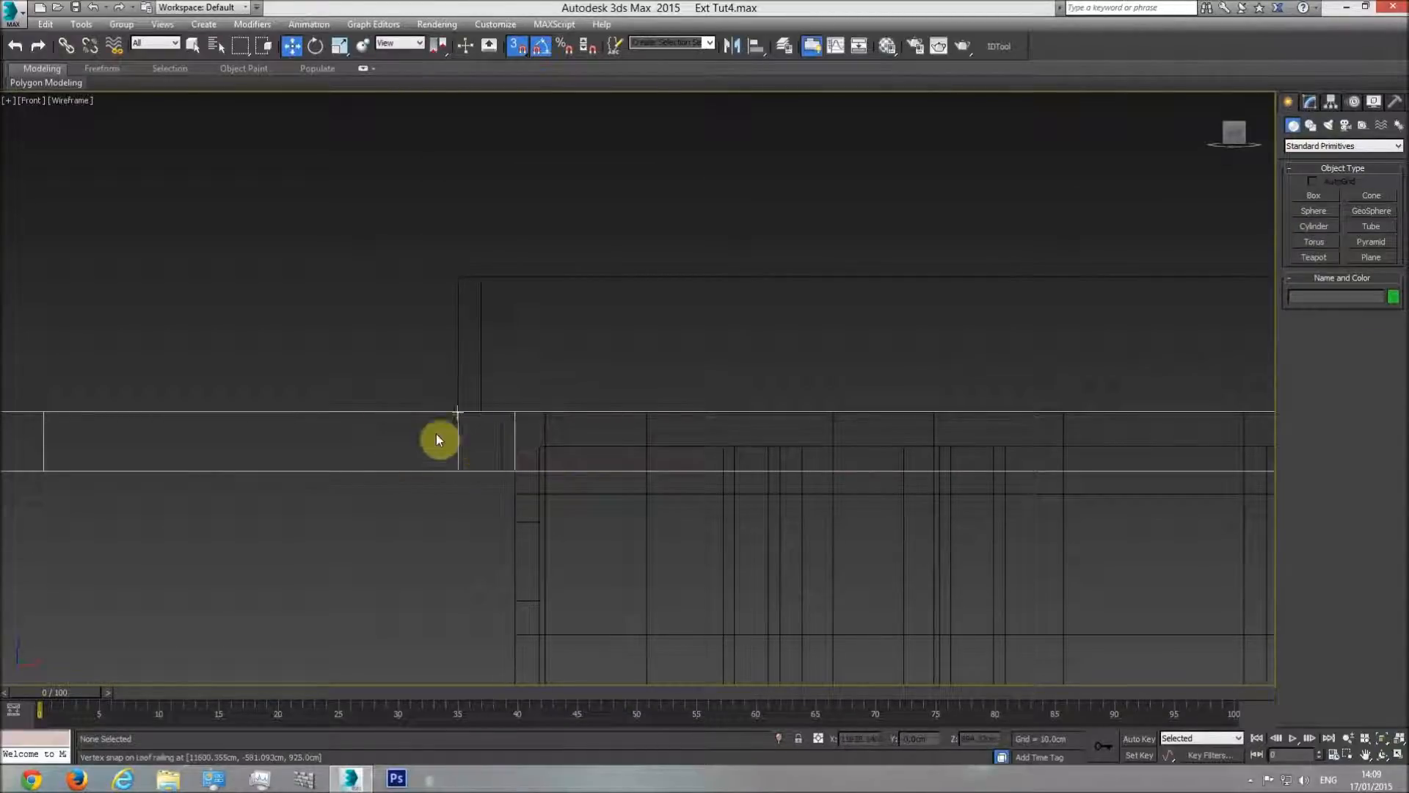
Step: Examine the slatted frame's position on the building from below in a shaded perspective view
key(p)
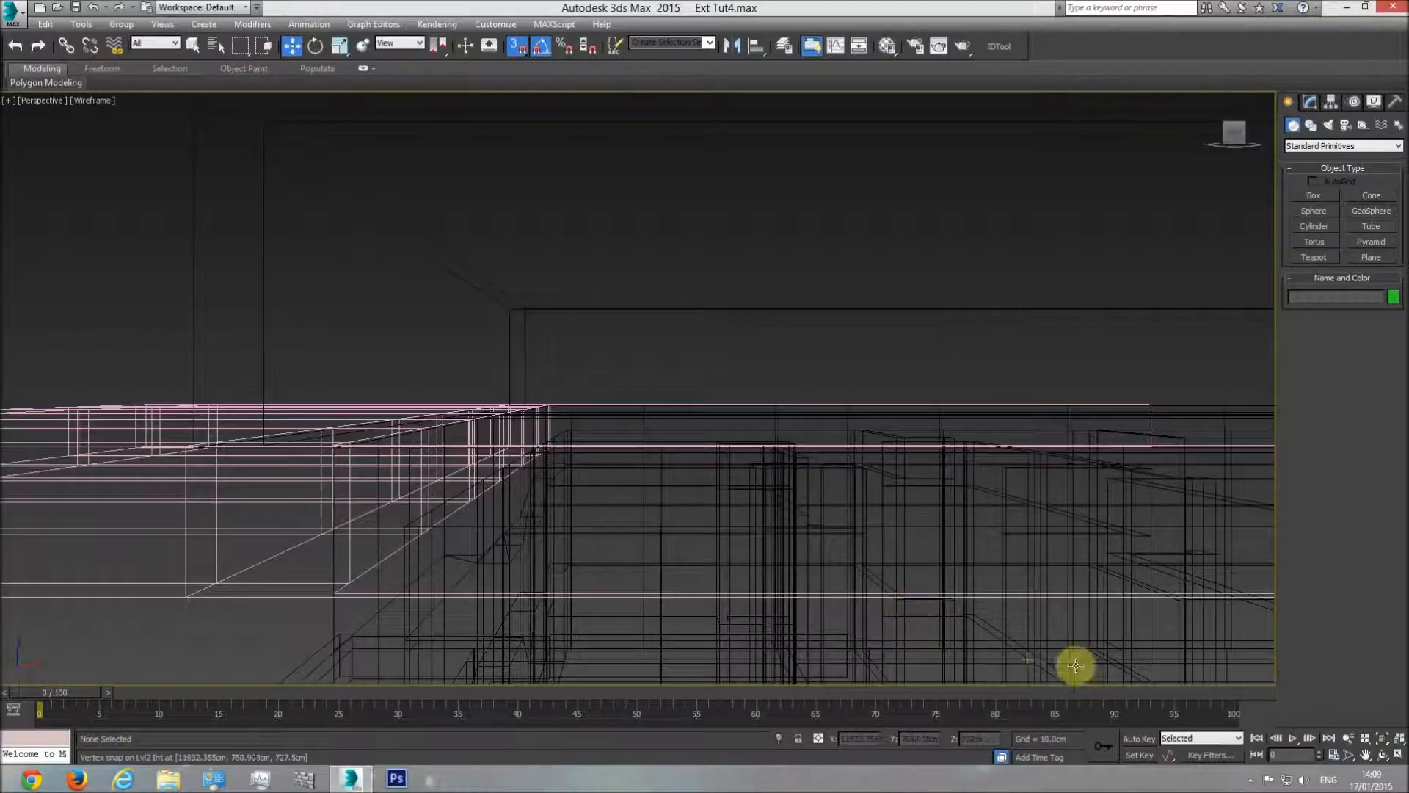
click(1381, 755)
key(F3)
mouse_move(667, 433)
mouse_down()
mouse_move(698, 447)
mouse_move(717, 409)
mouse_move(742, 403)
mouse_move(881, 412)
mouse_move(673, 412)
mouse_move(661, 443)
mouse_move(566, 483)
mouse_move(494, 482)
mouse_move(482, 443)
mouse_move(724, 403)
mouse_up()
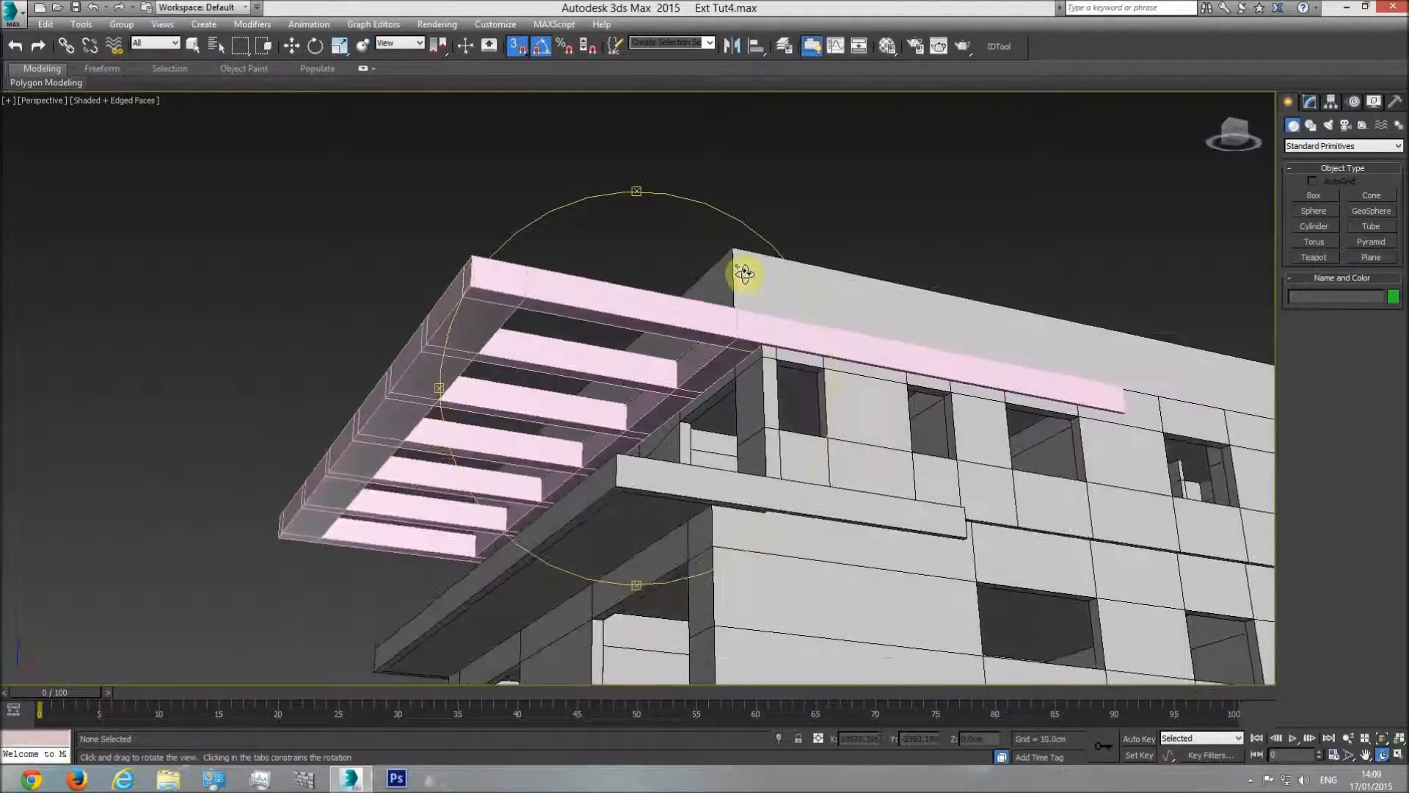
Step: Hide the pink Line001 frame to expose the roof railing corner and the walls beneath it
right_click(738, 308)
right_click(733, 317)
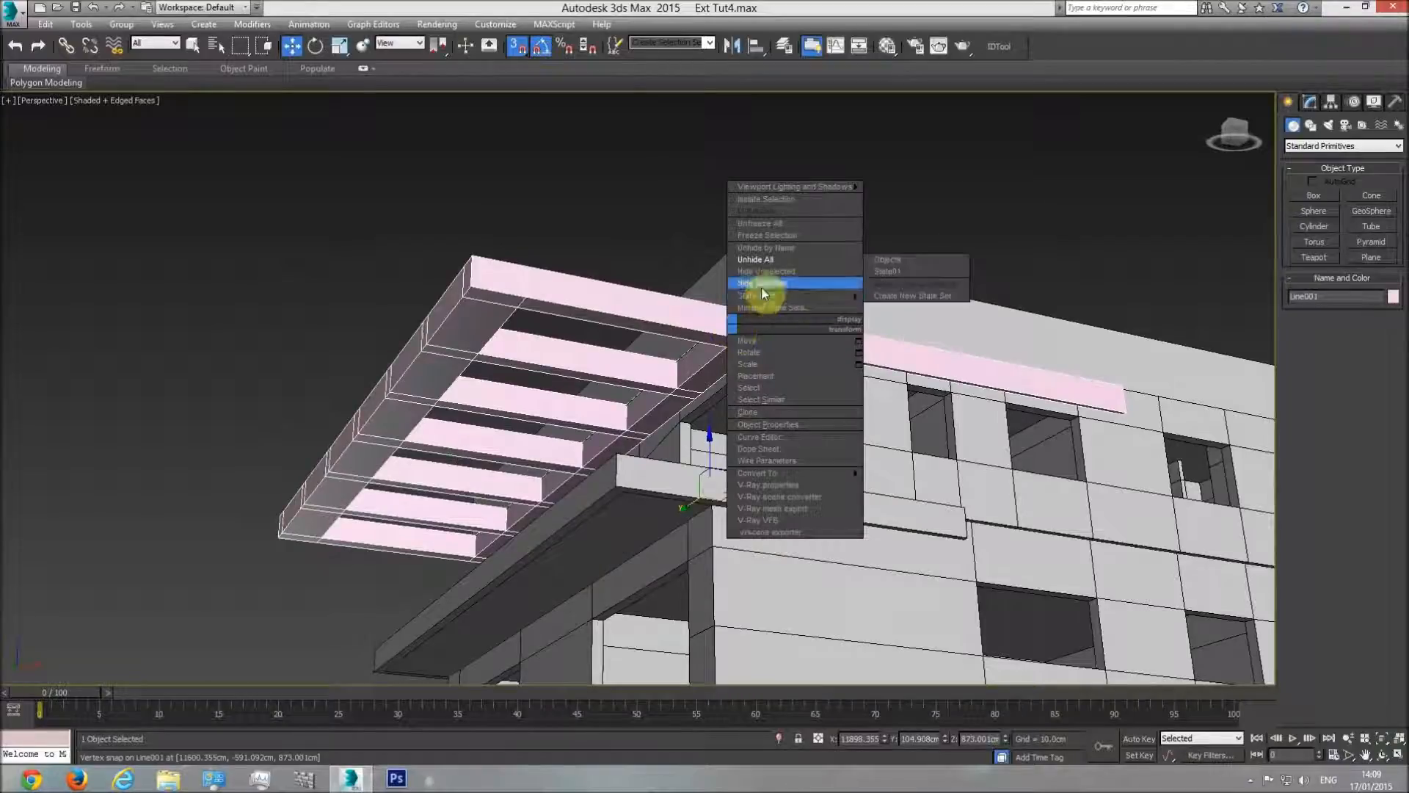
click(764, 286)
scroll(734, 356, up, 5)
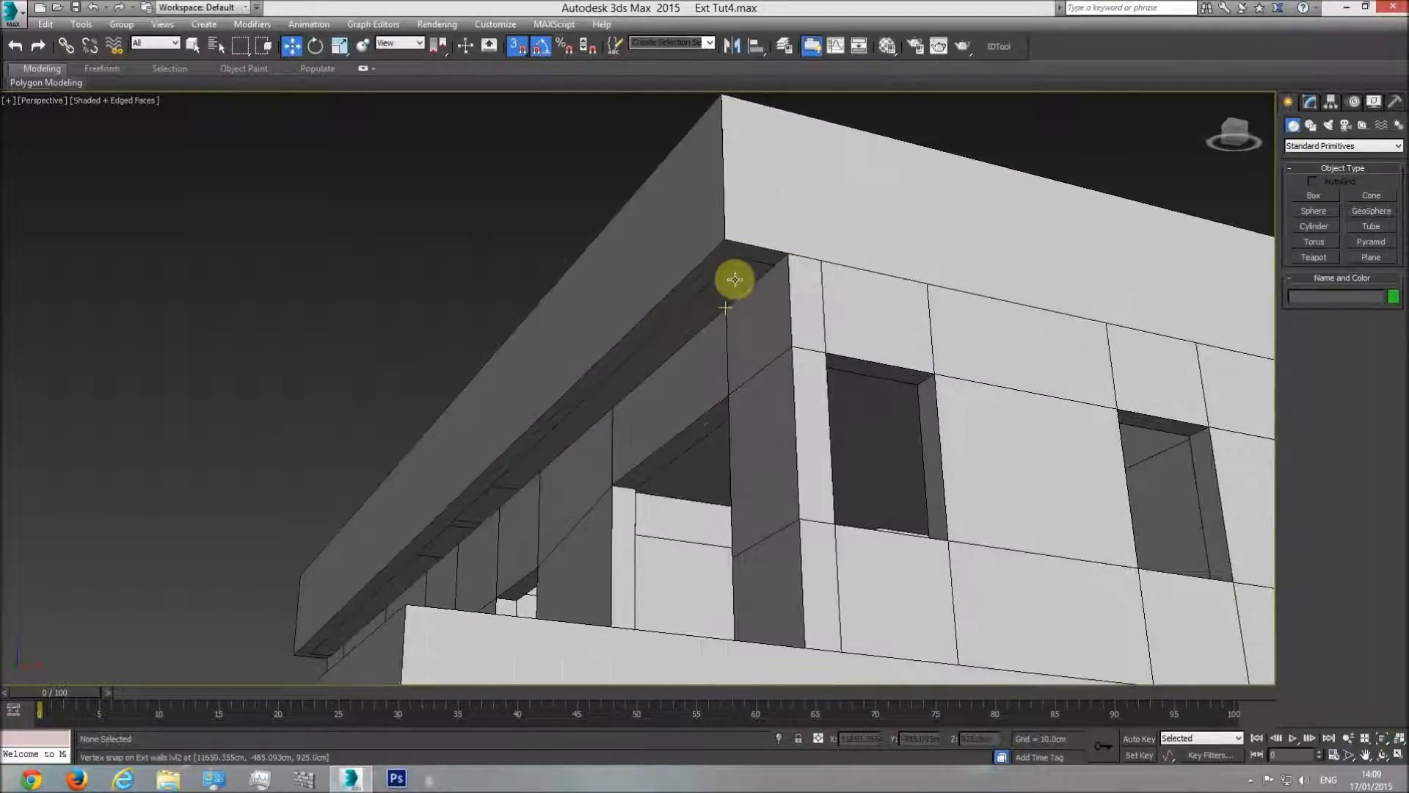
Step: Unhide the Line001 slatted frame so it shows against the roof railing and walls again
click(1381, 754)
drag(624, 247, 621, 369)
right_click(719, 295)
right_click(721, 196)
click(768, 132)
scroll(810, 559, down, 2)
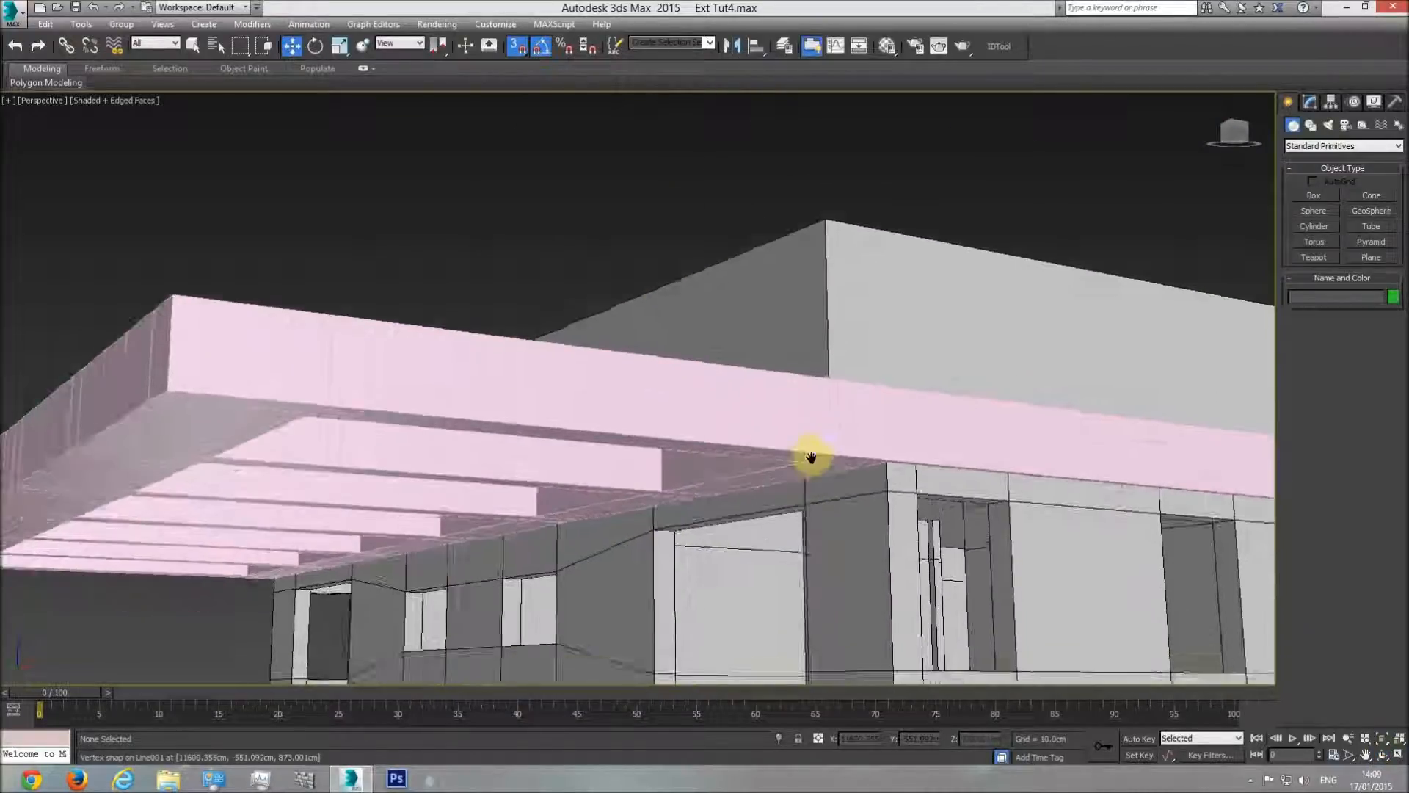
Step: Select the Line001 slatted frame and set its object color to black
click(1382, 758)
drag(683, 499, 645, 443)
right_click(651, 543)
click(651, 544)
click(1393, 295)
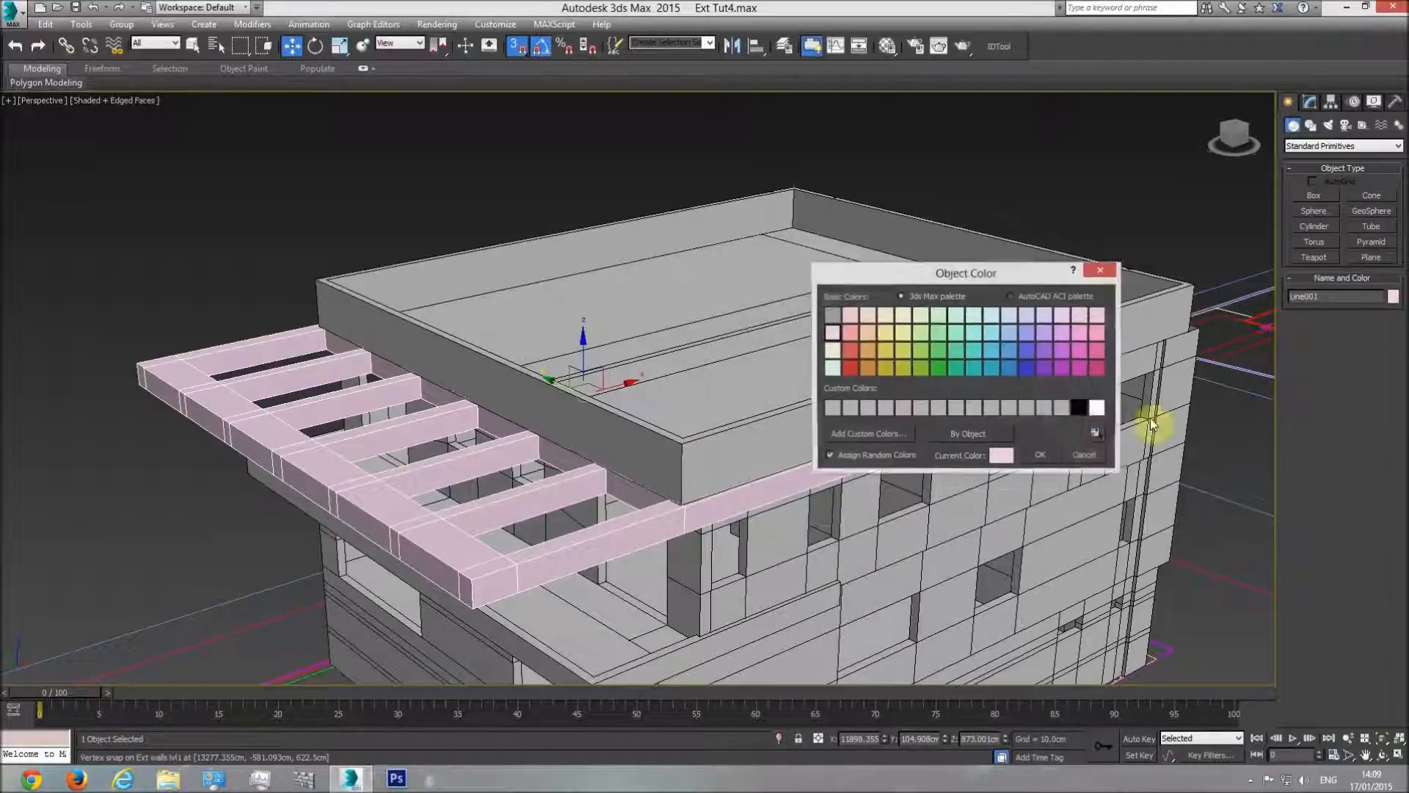
click(1048, 461)
Step: Assign the base material to the slatted frame, close the Material Editor and deselect the frame
click(887, 46)
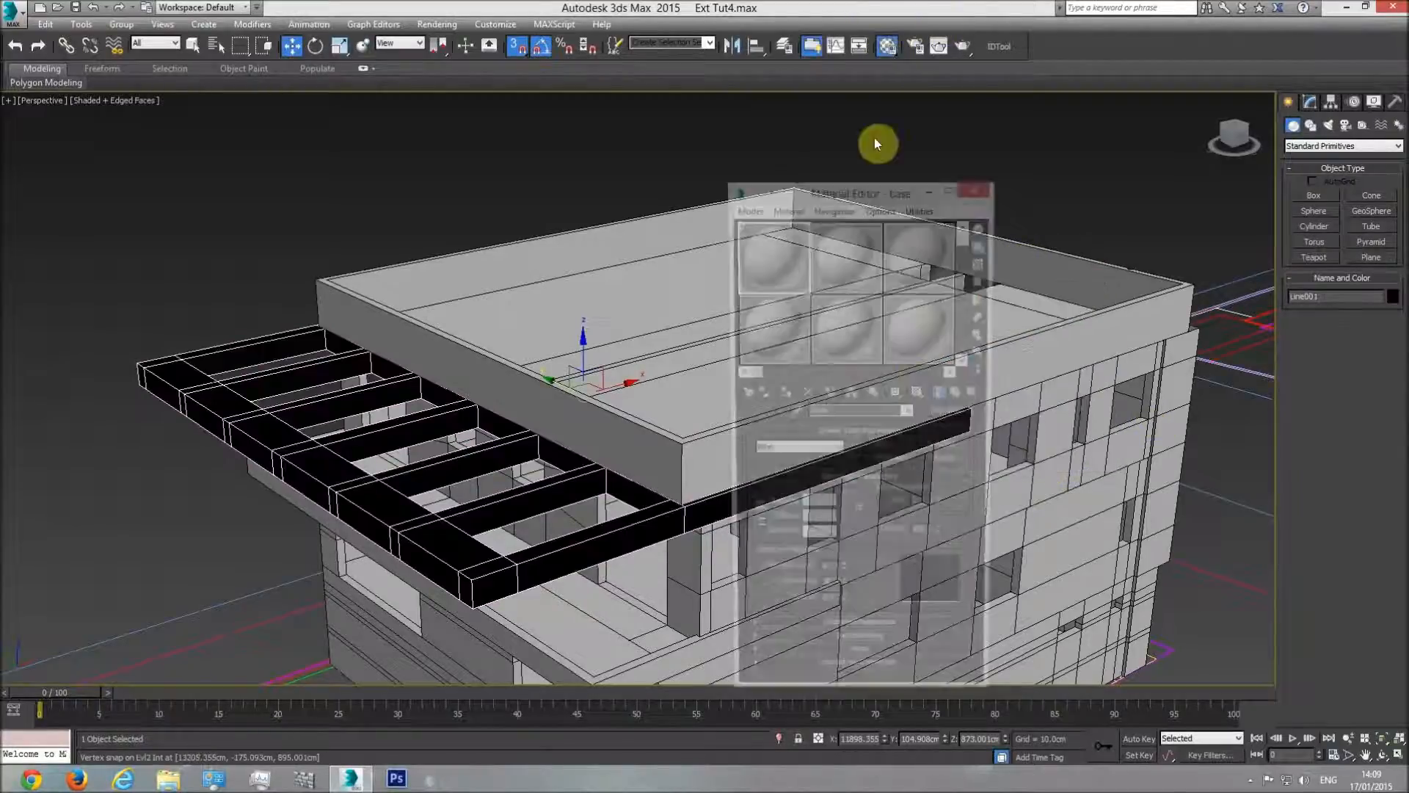
click(782, 400)
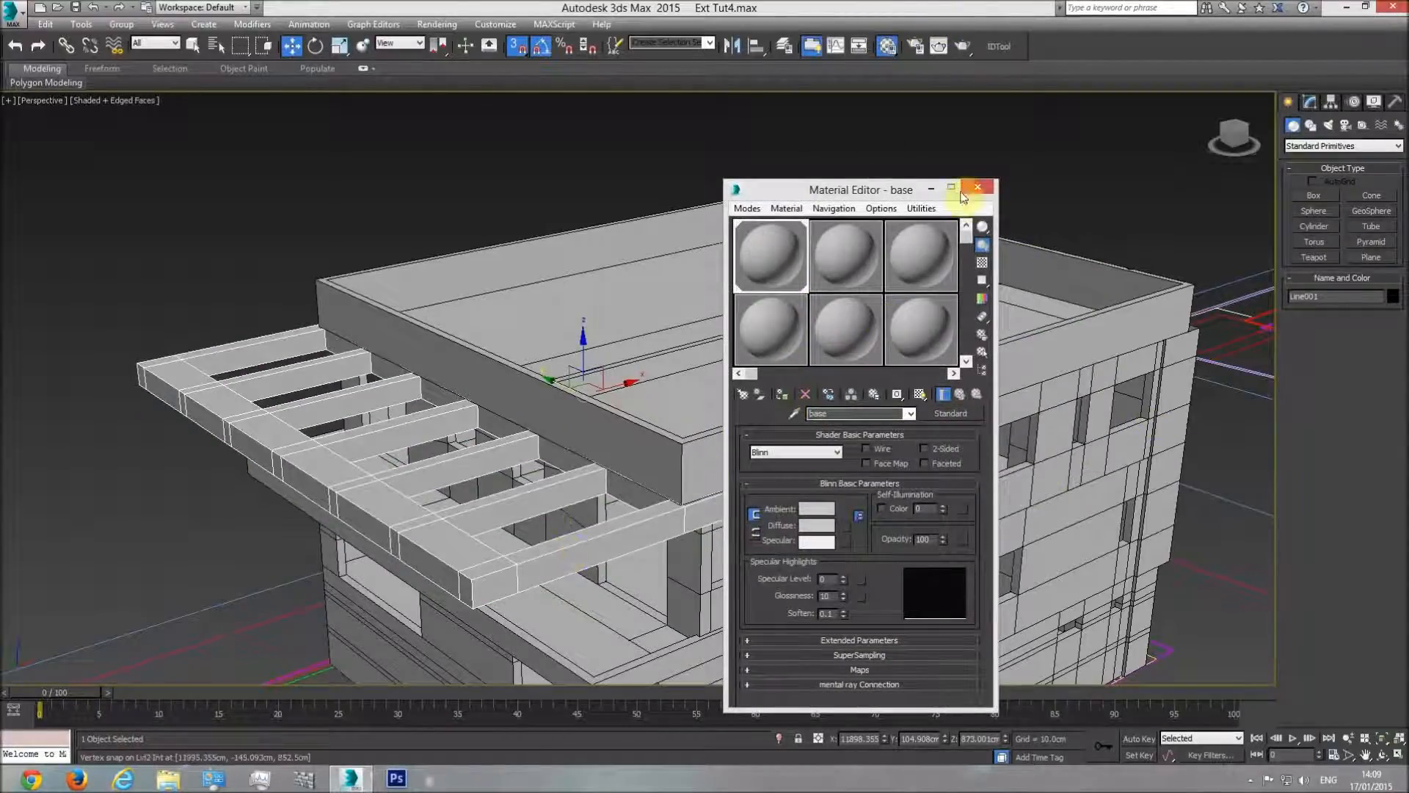
click(979, 190)
click(1032, 151)
Step: Examine how the slatted frame's top meets the underside of the roof railing at the building corner and along the side wall
alt+middle_drag(1031, 152, 835, 369)
scroll(881, 369, up, 2)
scroll(890, 431, down, 3)
scroll(888, 418, up, 8)
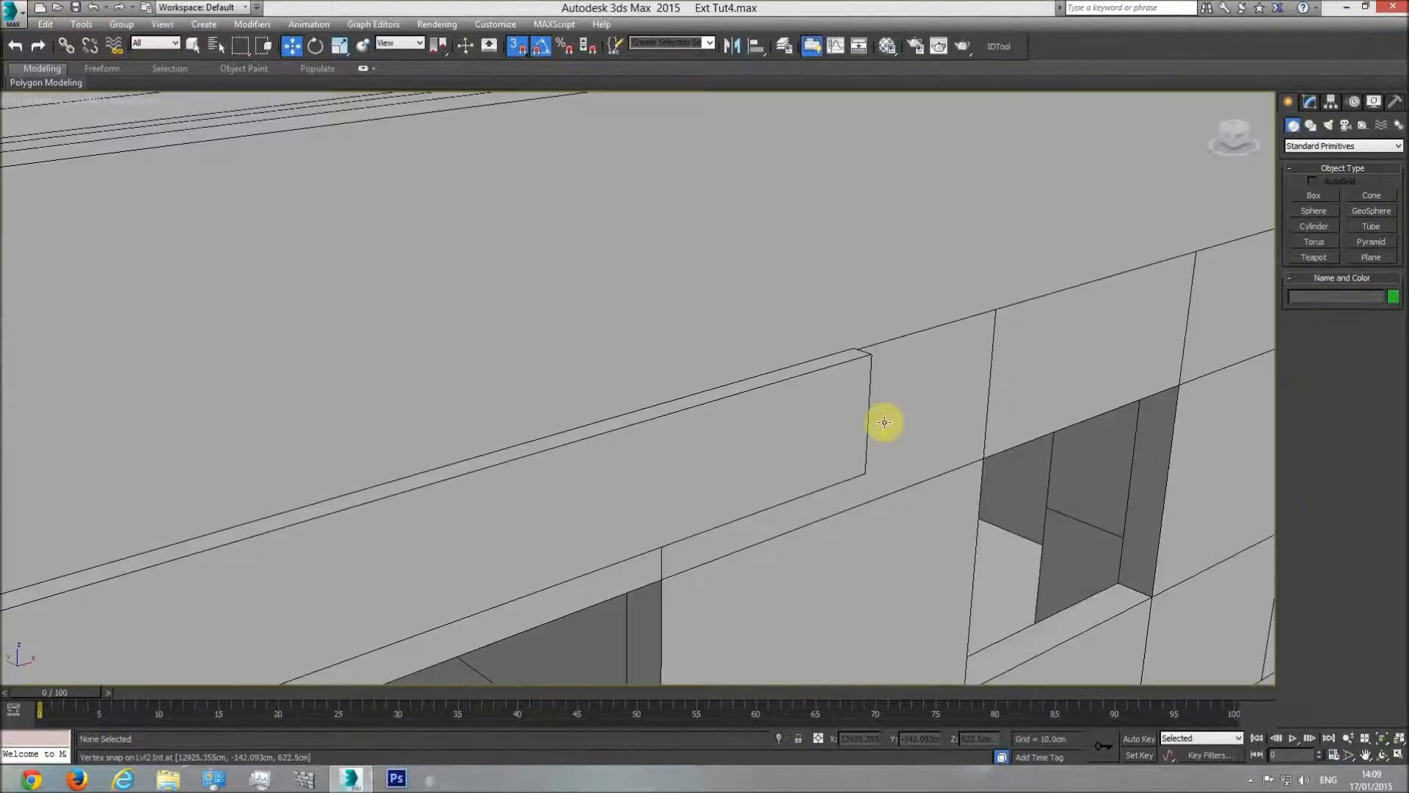
scroll(873, 411, down, 2)
scroll(873, 410, down, 6)
scroll(720, 403, up, 10)
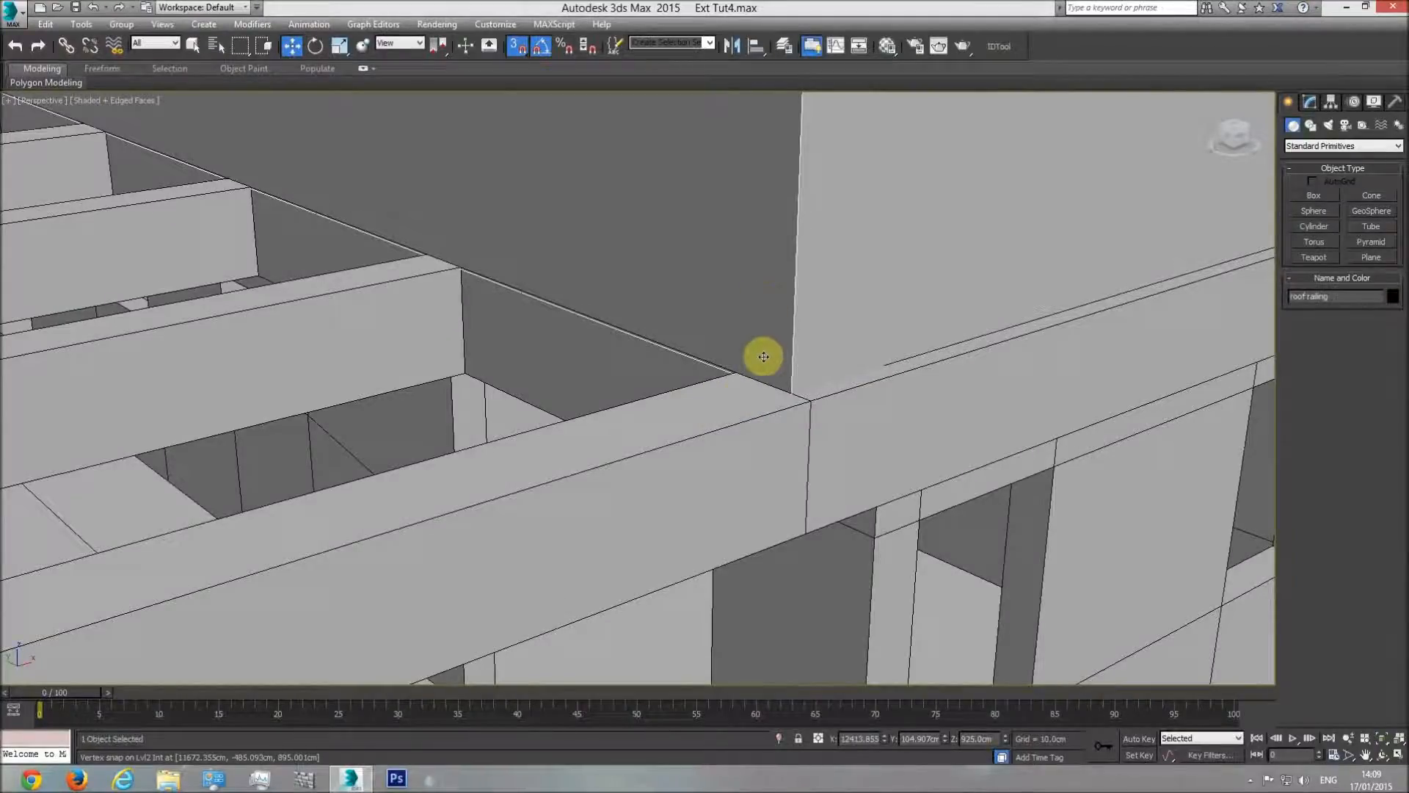
scroll(771, 355, down, 4)
click(778, 357)
scroll(695, 371, down, 1)
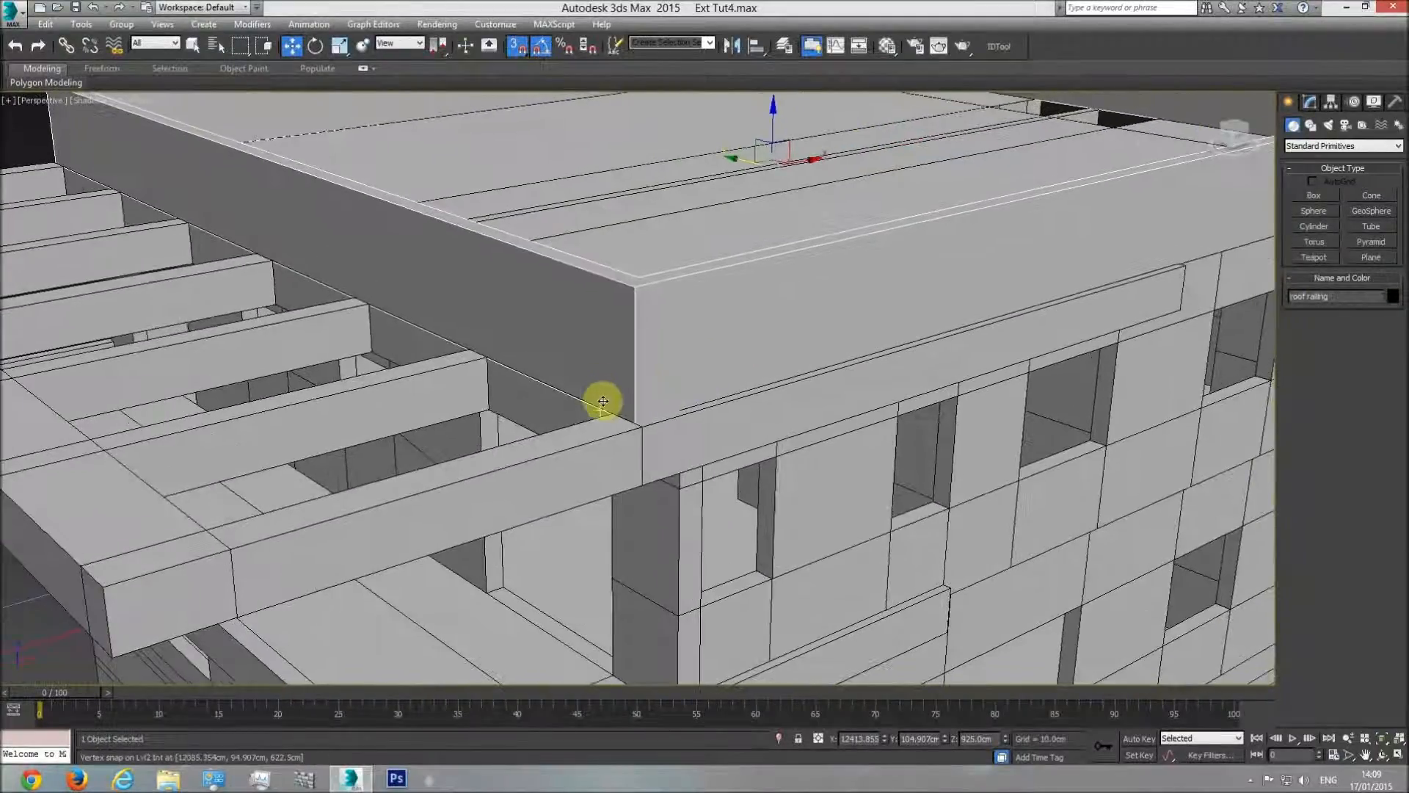
scroll(604, 411, up, 6)
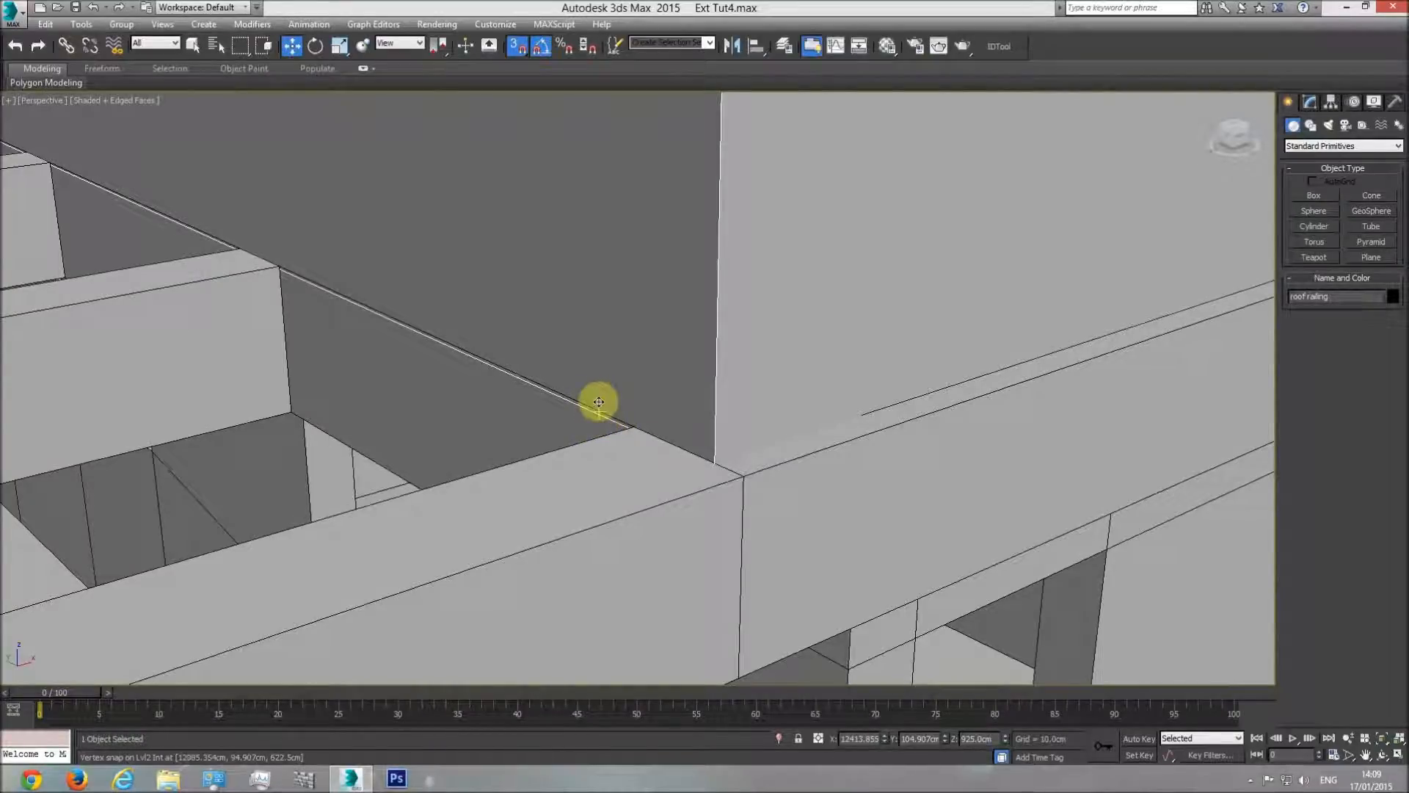
scroll(596, 407, down, 8)
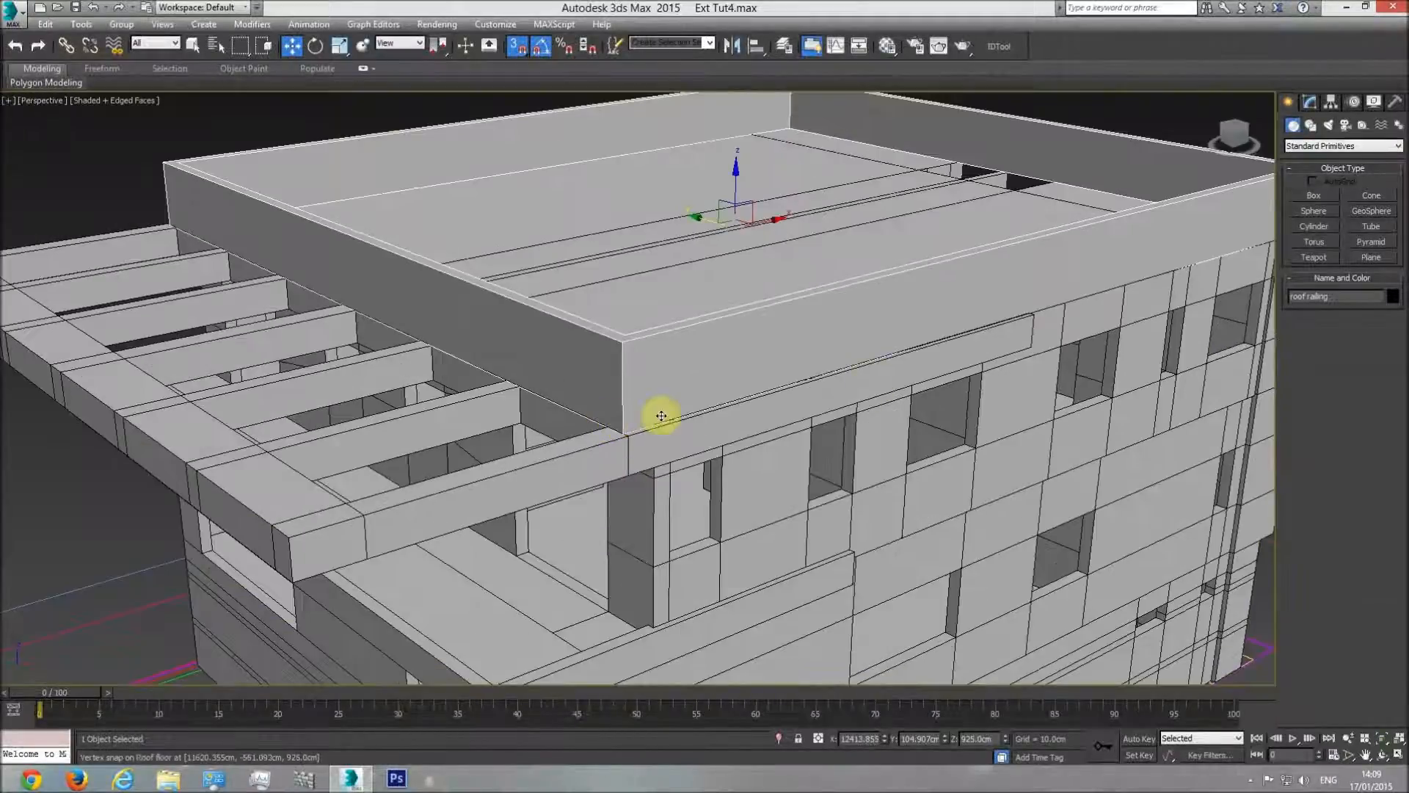
middle_drag(657, 412, 598, 465)
scroll(855, 387, down, 3)
scroll(670, 450, up, 8)
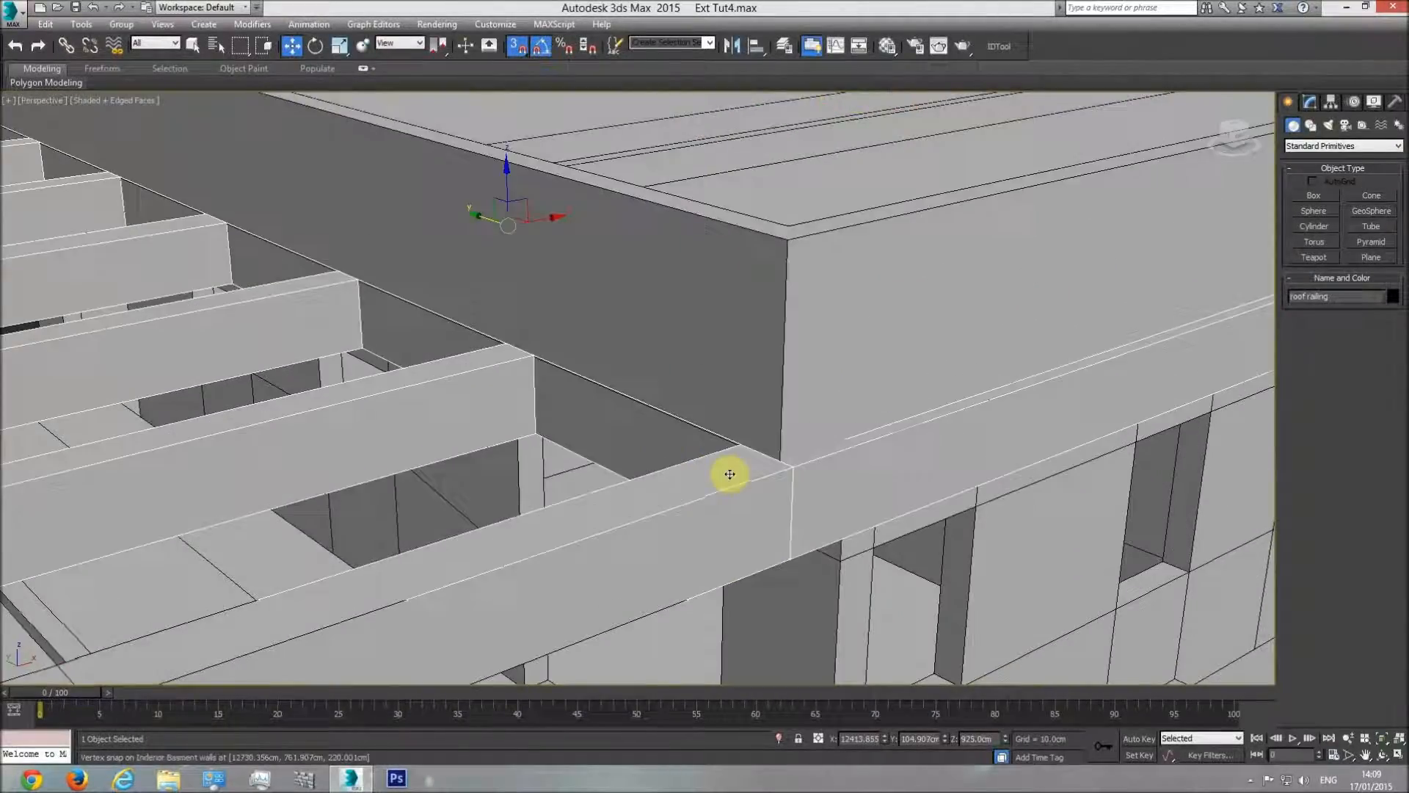
Step: Set the Line001 frame's Shell outer amount to 52 cm, checking its top edge against the railing in a front wireframe view
key(f)
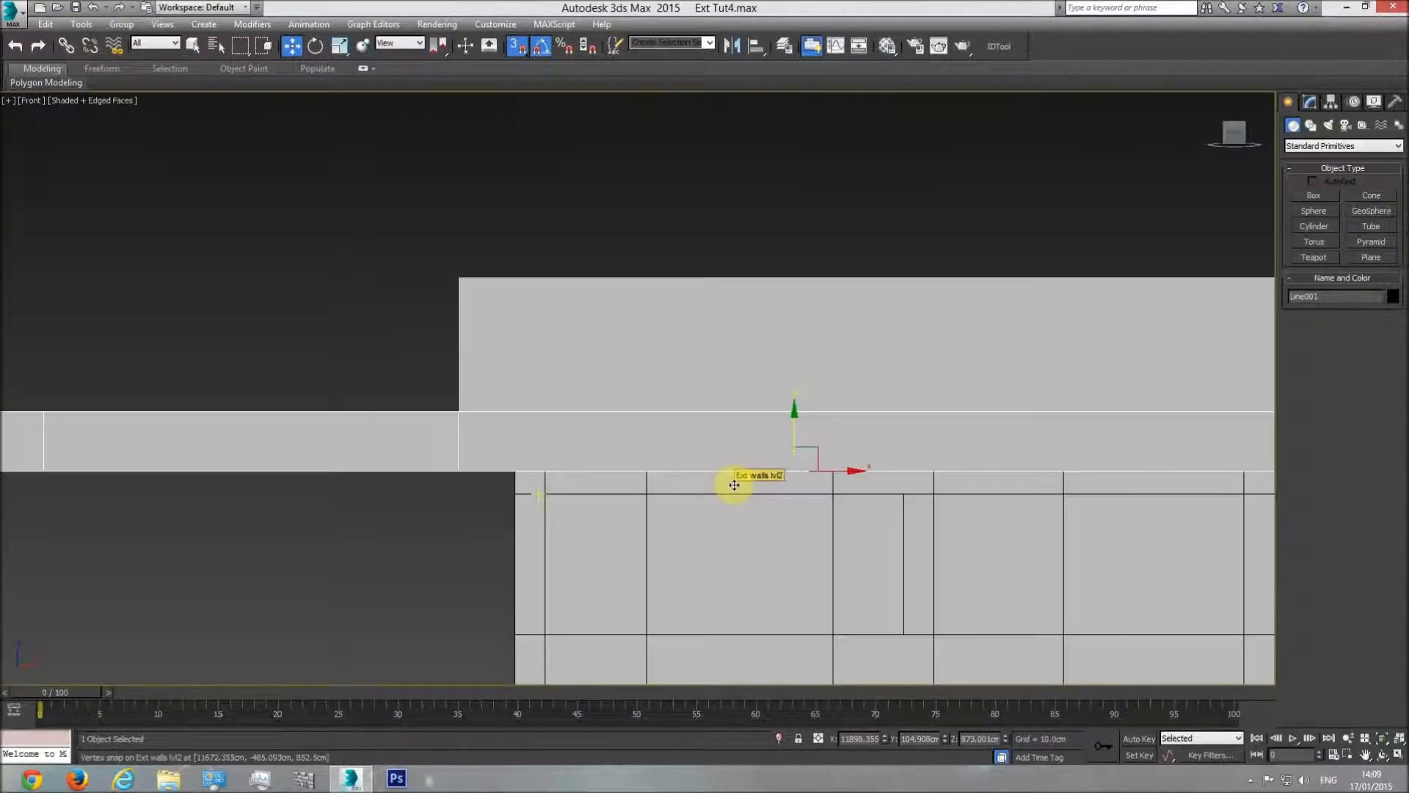
key(F3)
scroll(456, 422, up, 6)
scroll(617, 454, down, 3)
click(1304, 105)
click(1369, 328)
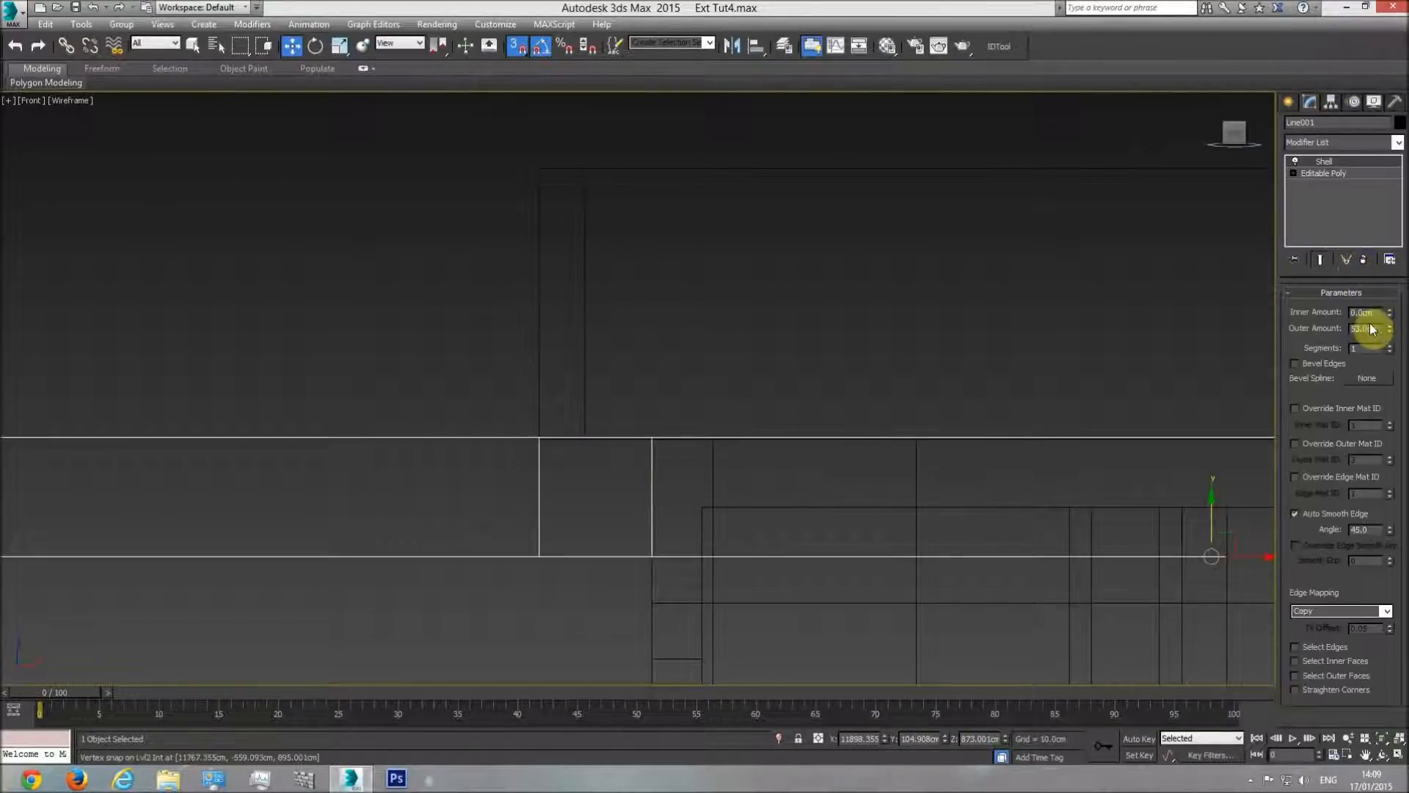
scroll(529, 440, up, 5)
middle_drag(550, 466, 472, 396)
middle_drag(894, 400, 726, 437)
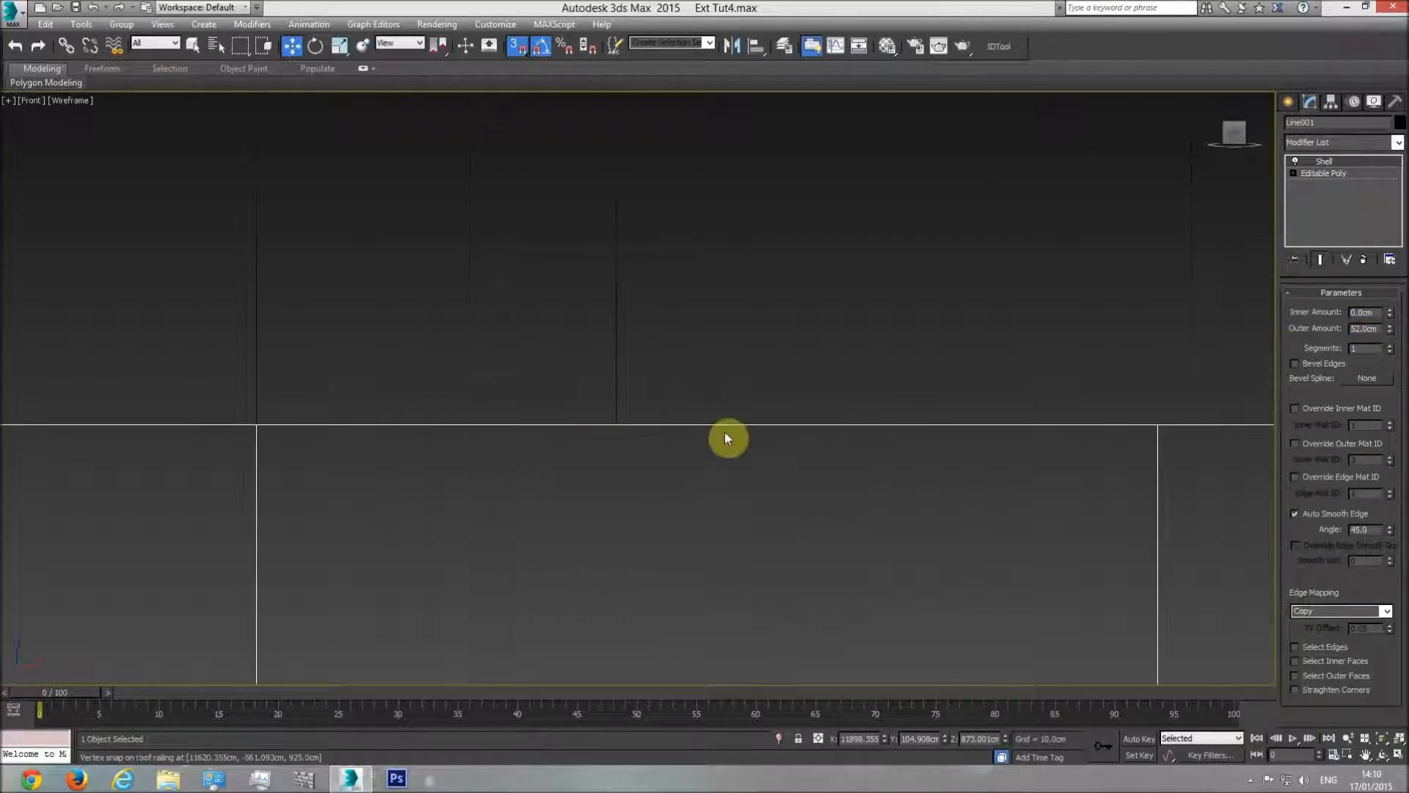
Step: Try a Shell outer amount of 53 cm on the slatted frame and inspect its edge against the railing in perspective
scroll(793, 430, down, 3)
middle_drag(552, 445, 588, 444)
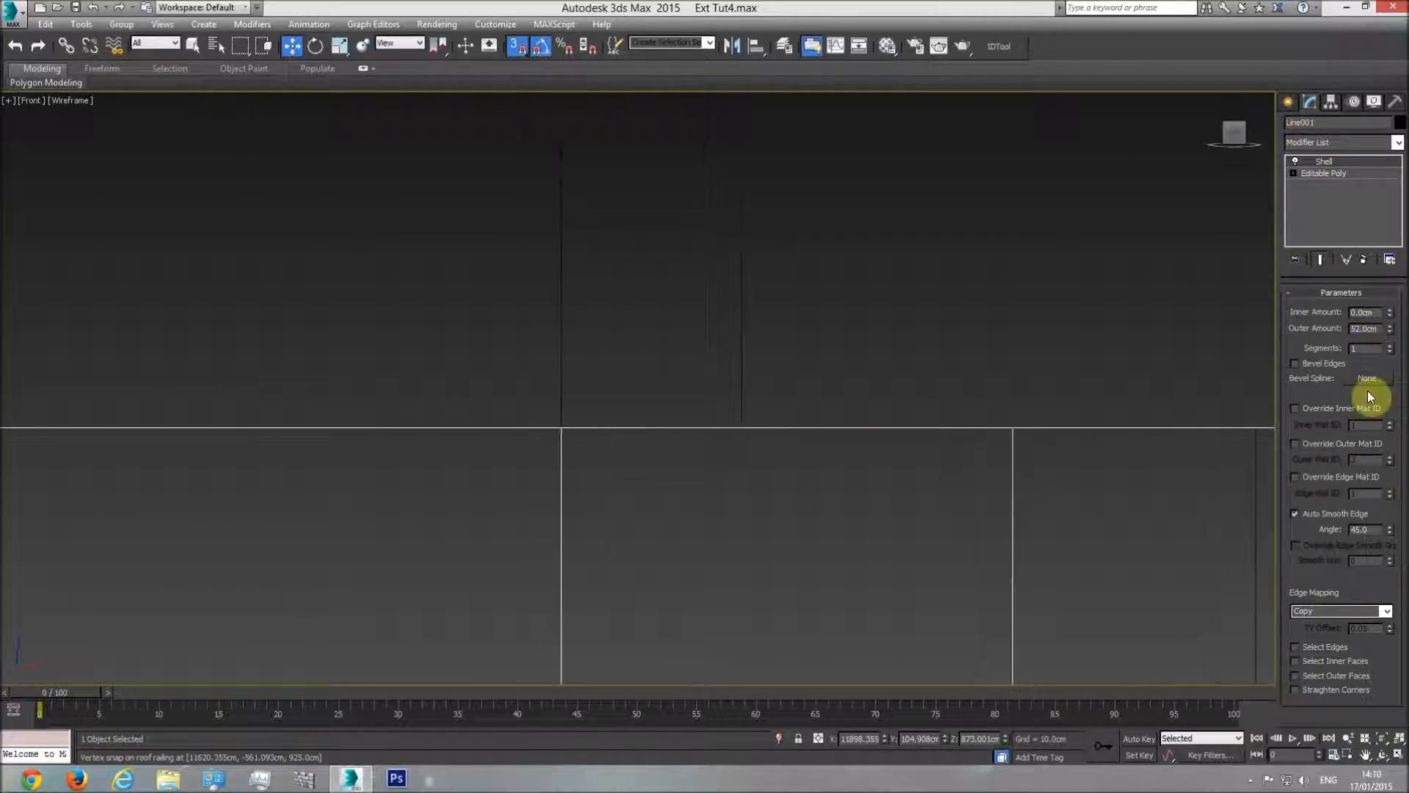
key(Return)
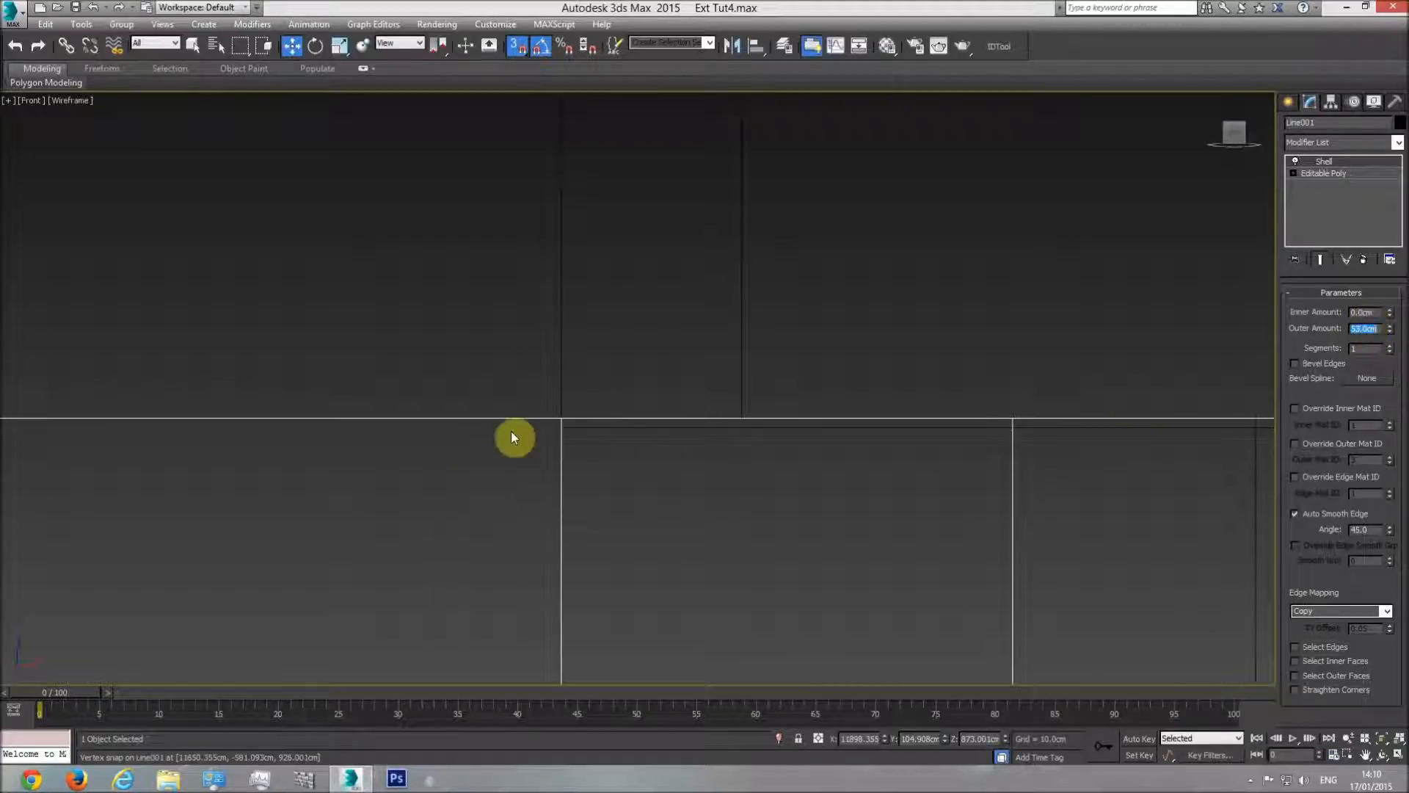
key(p)
click(1382, 752)
mouse_move(727, 450)
mouse_down()
mouse_move(682, 443)
mouse_move(689, 460)
mouse_move(643, 382)
mouse_move(746, 472)
mouse_move(717, 456)
mouse_up()
key(F3)
key(w)
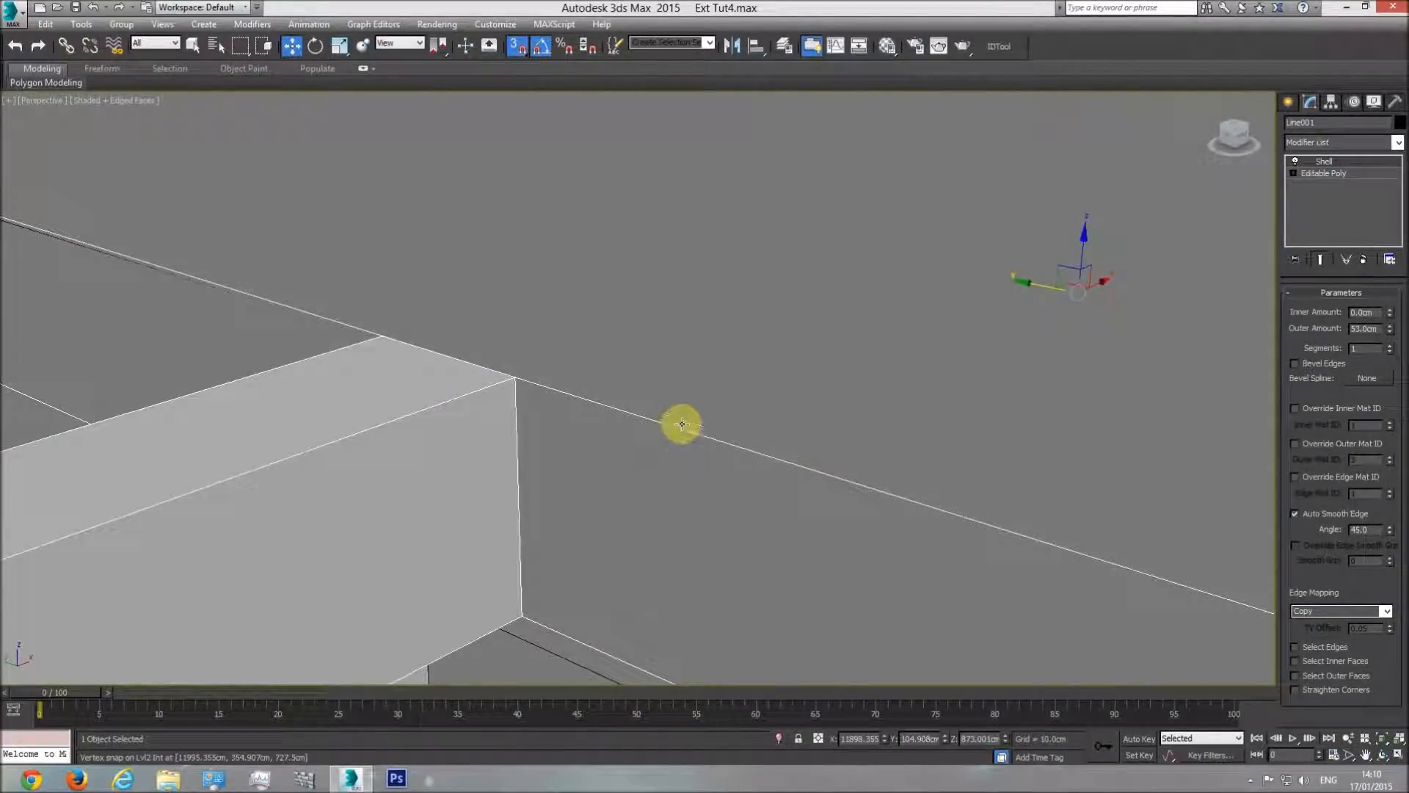
drag(677, 433, 681, 435)
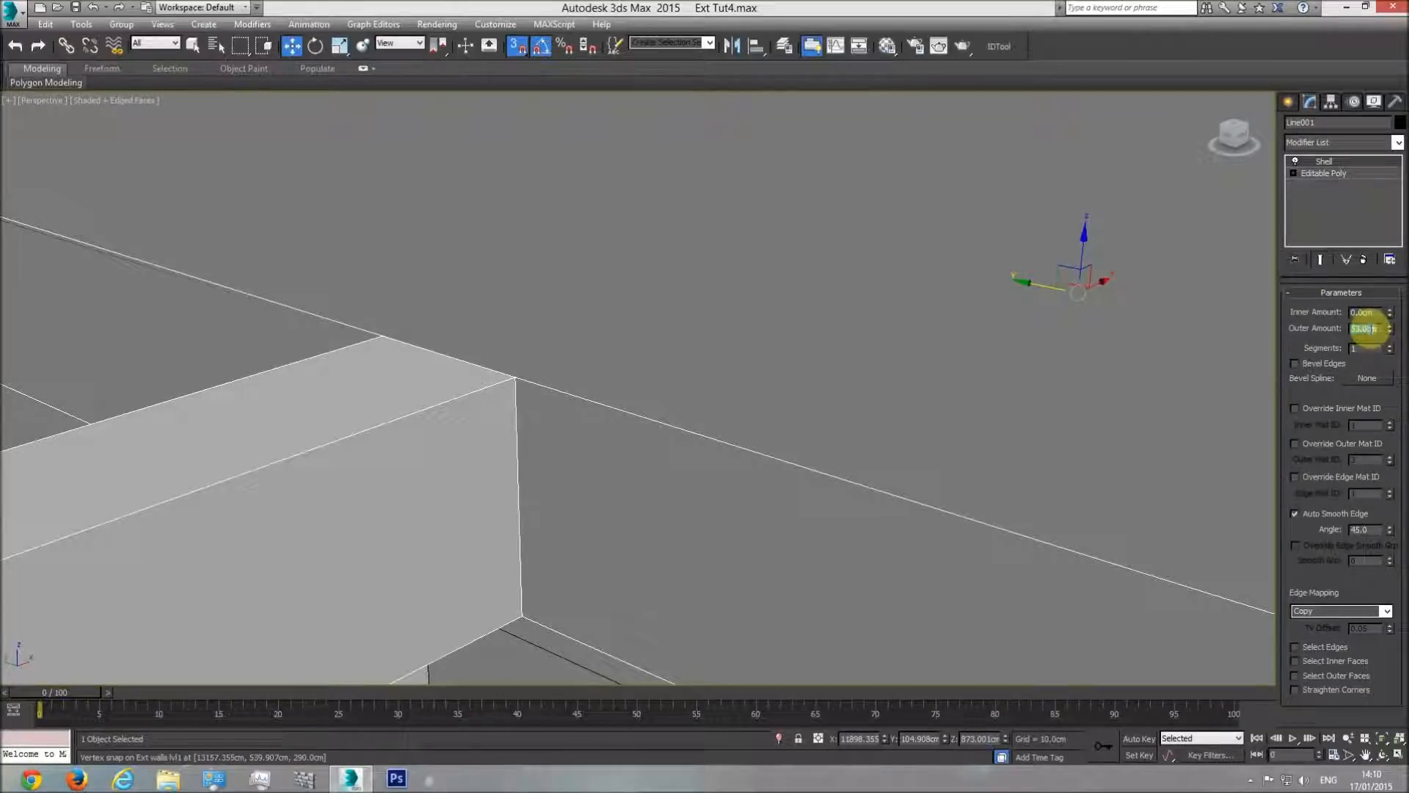
Step: Restore the slatted frame's Shell outer amount to 52 cm and check its fit beneath the railing in front and perspective views
scroll(985, 475, down, 10)
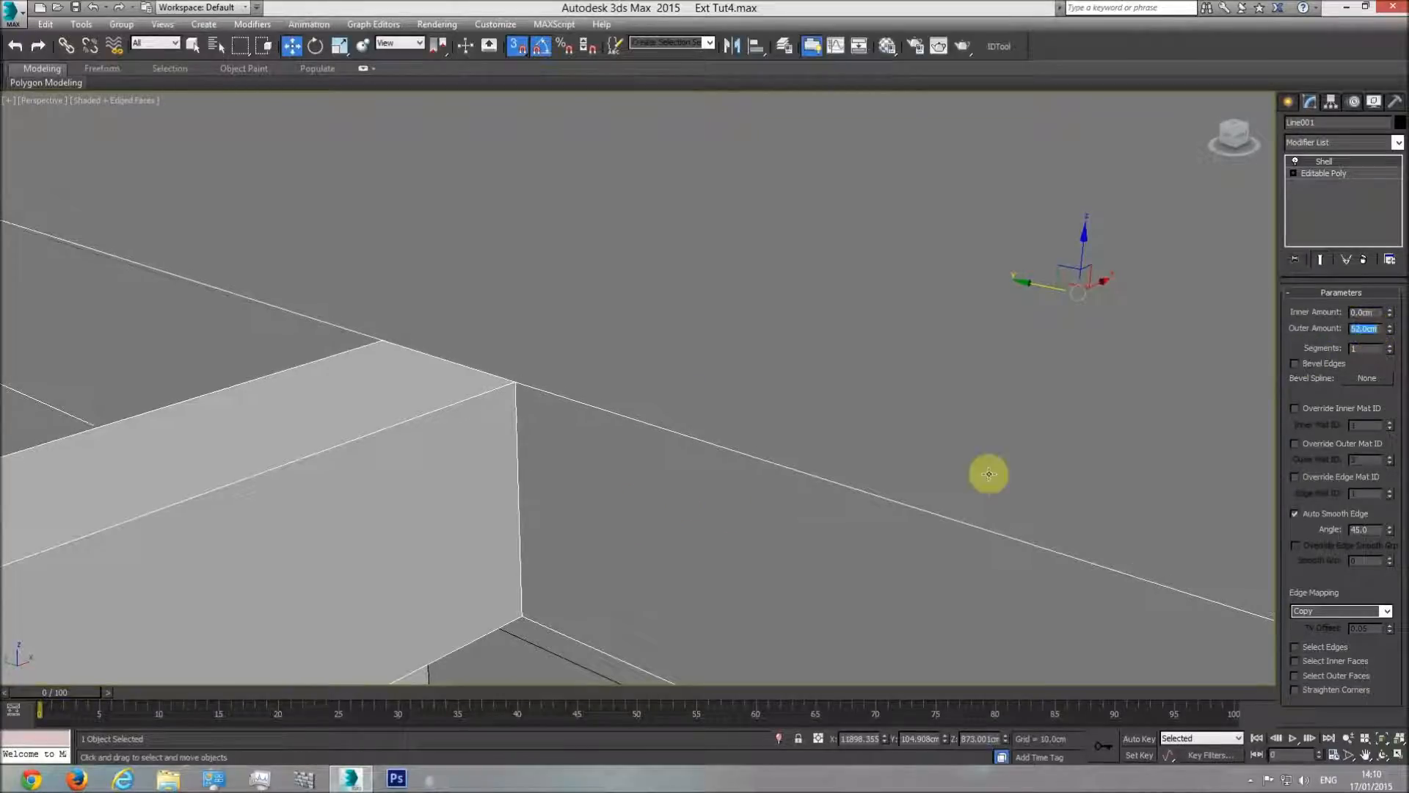
scroll(887, 556, up, 5)
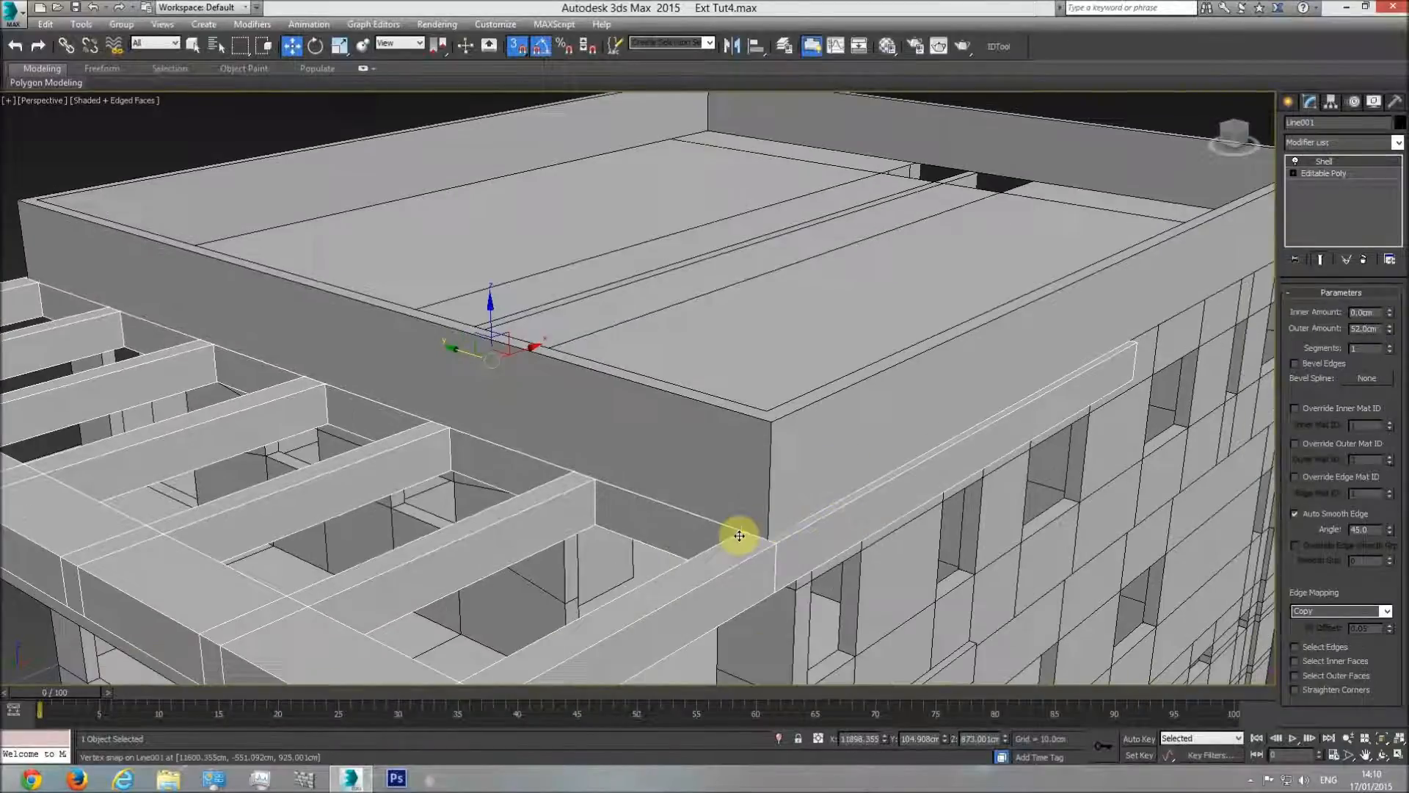
key(f)
key(F3)
mouse_move(629, 430)
middle_down()
mouse_move(521, 509)
mouse_move(544, 467)
mouse_move(515, 445)
middle_up()
scroll(541, 459, down, 6)
key(p)
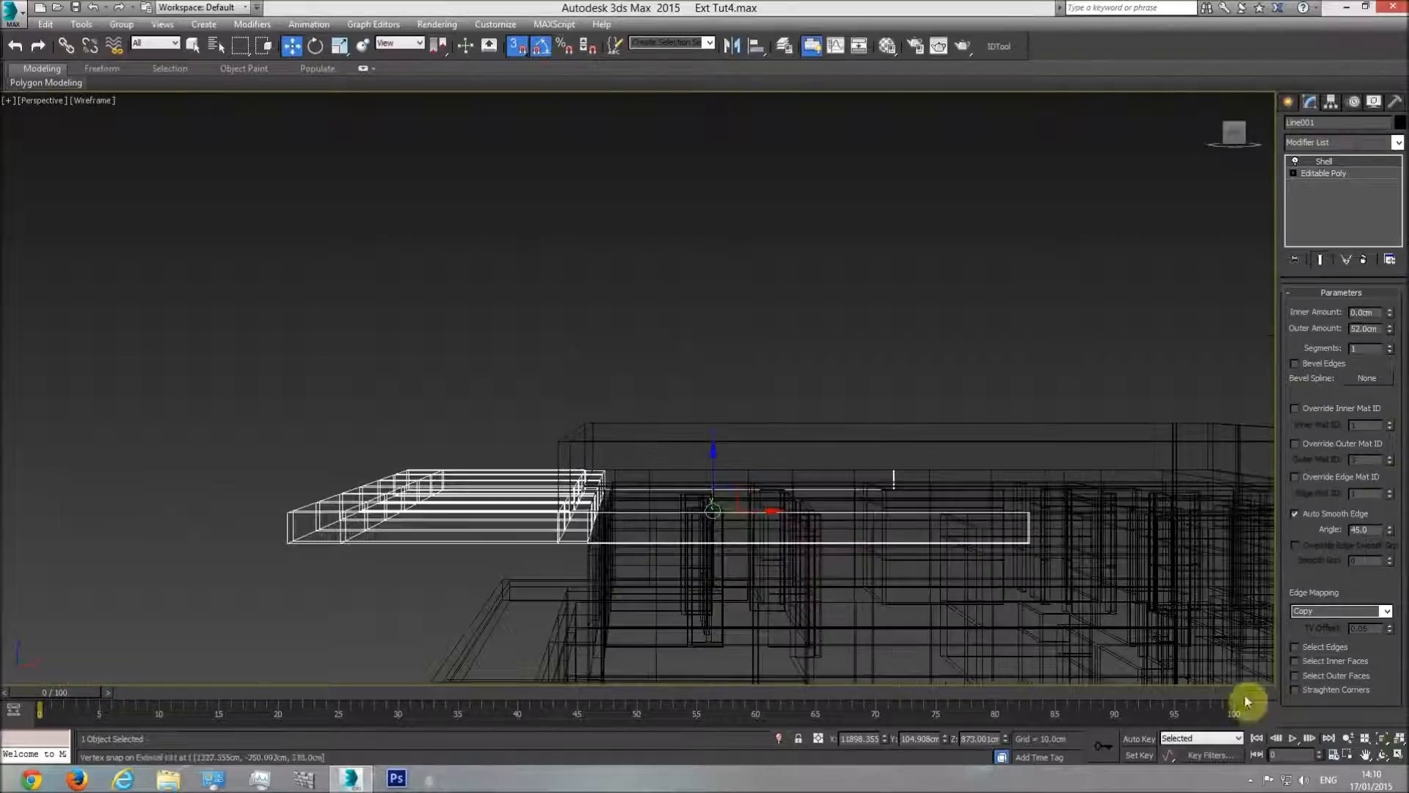
click(1382, 754)
key(F3)
drag(988, 585, 734, 481)
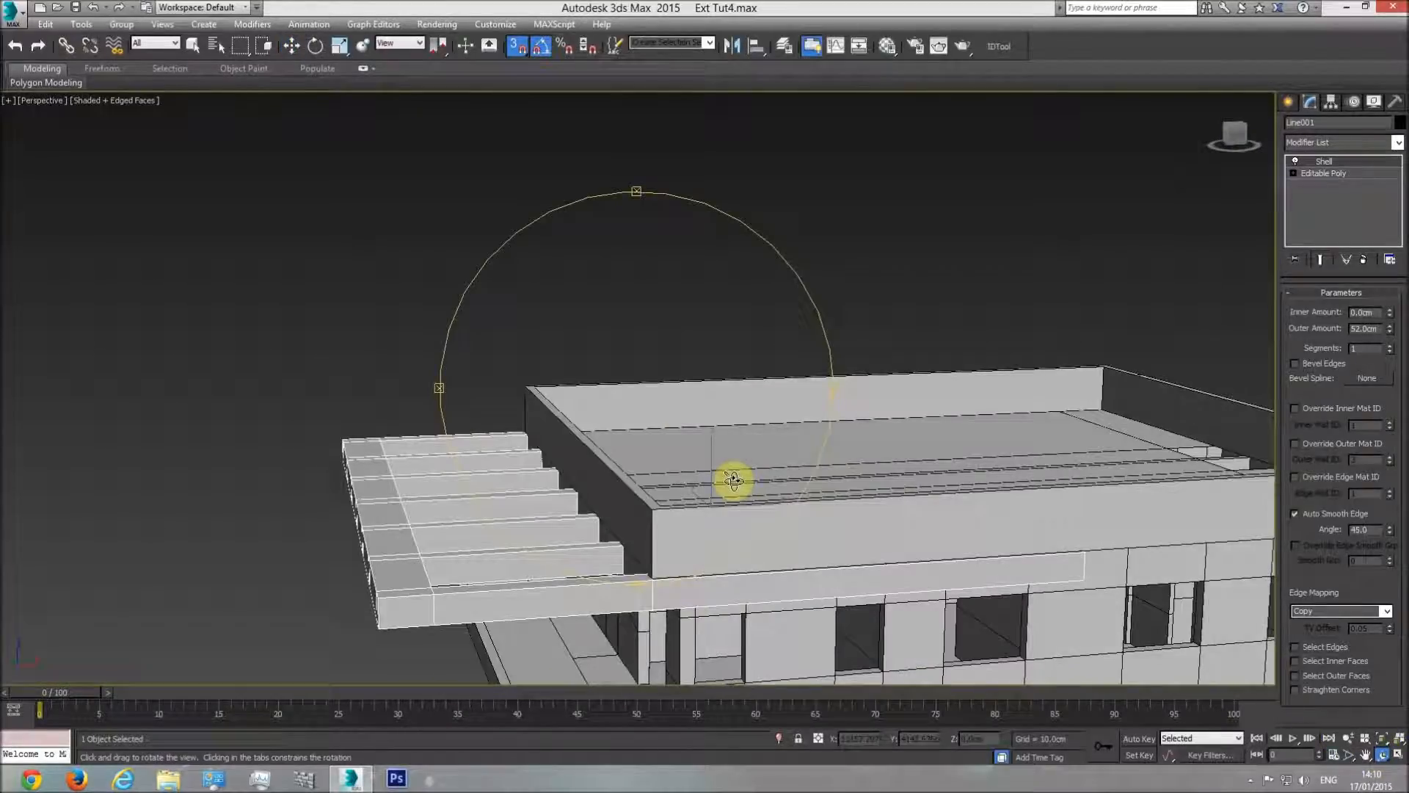
Step: Measure the railing height above the slatted frame on the elevation drawing in top view with a temporary snapped box, and delete the box
key(t)
scroll(657, 469, down, 5)
scroll(797, 451, up, 5)
middle_drag(758, 441, 643, 439)
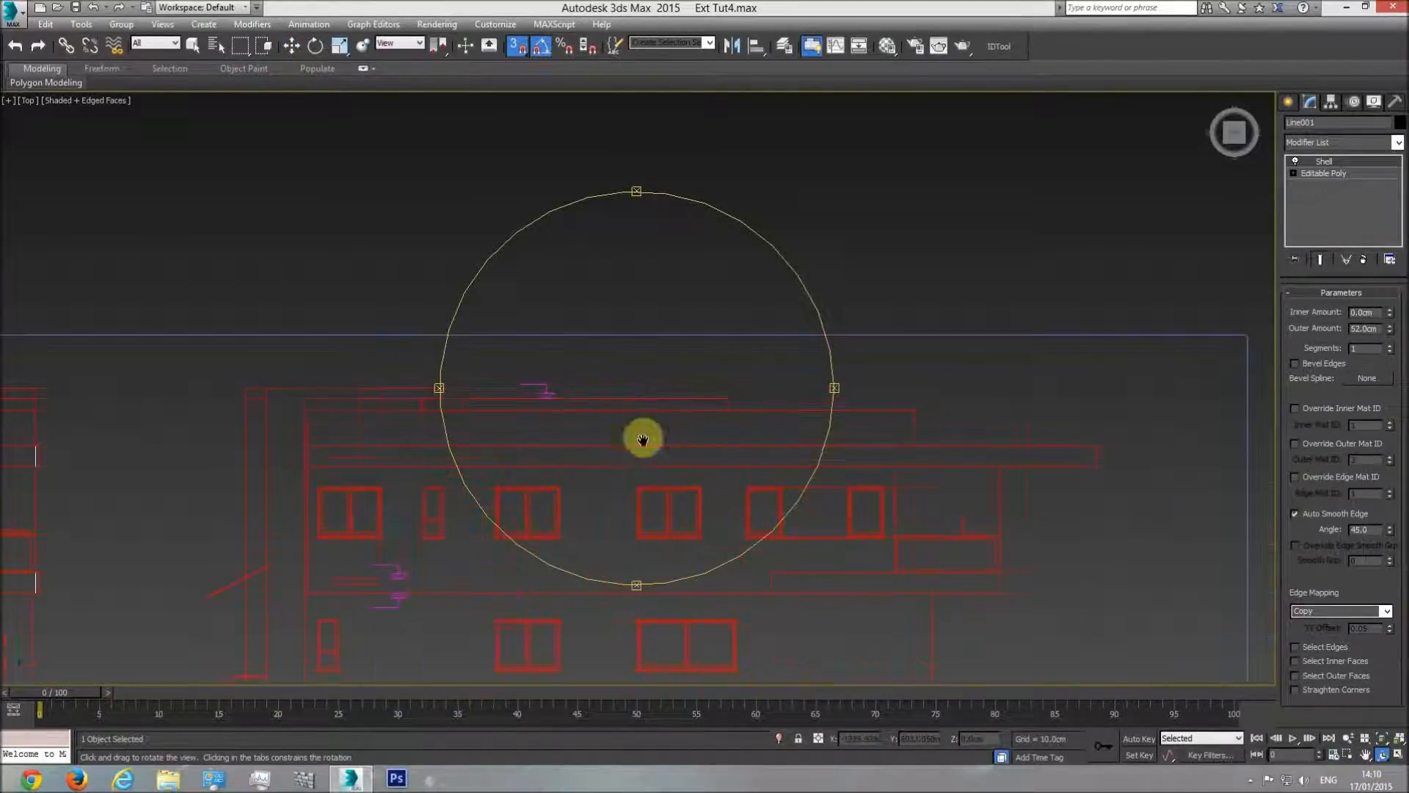
middle_drag(744, 444, 629, 440)
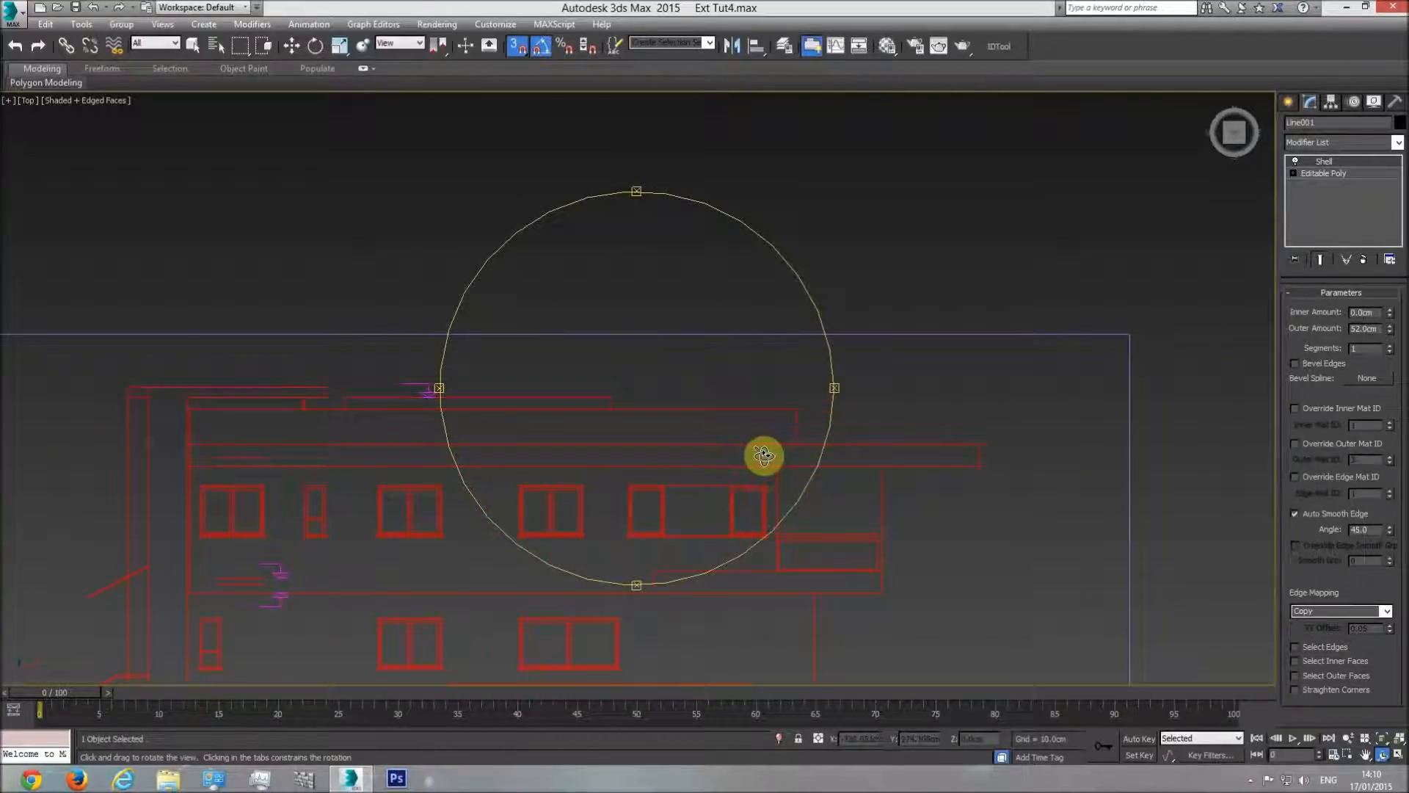
mouse_move(767, 453)
mouse_down()
mouse_move(670, 444)
mouse_move(751, 433)
mouse_up()
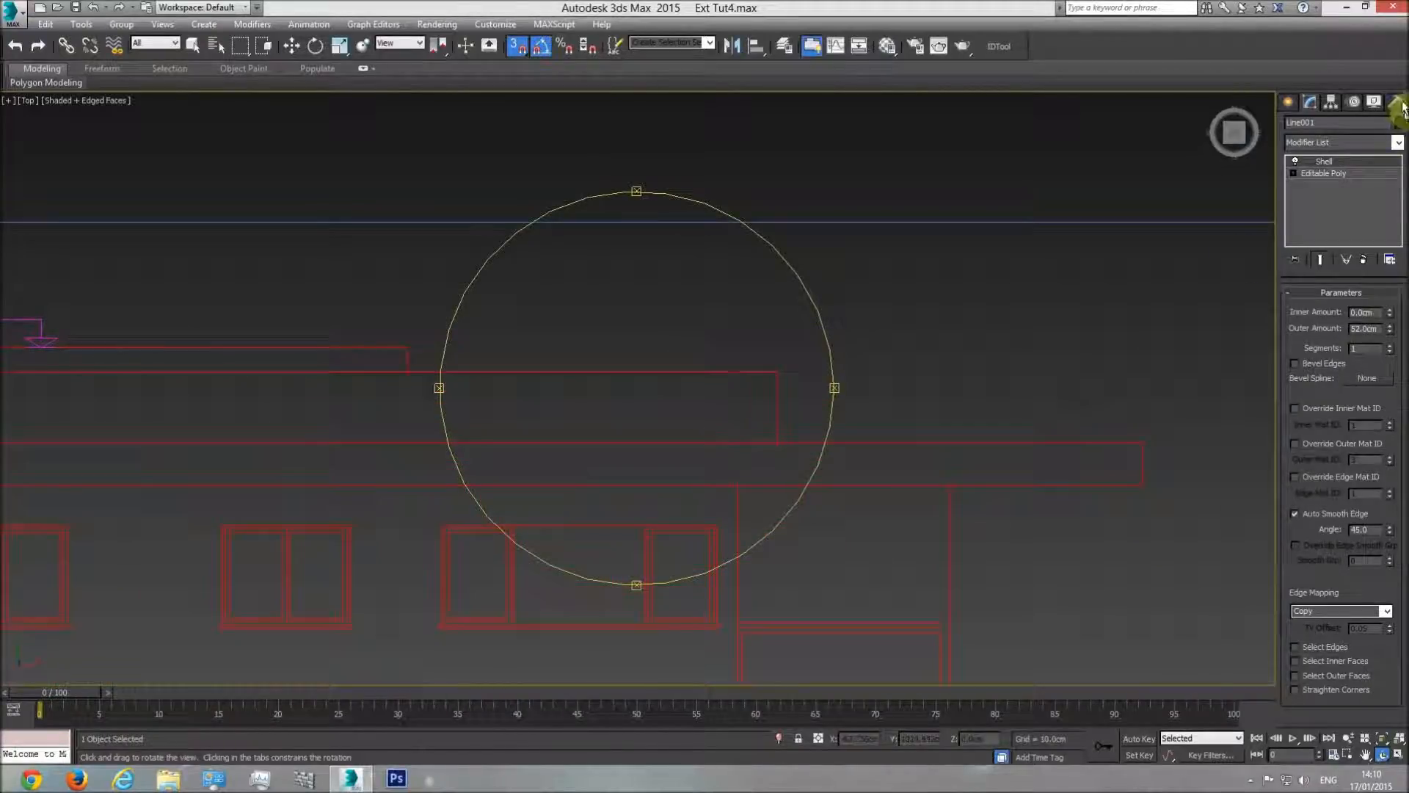
click(1286, 104)
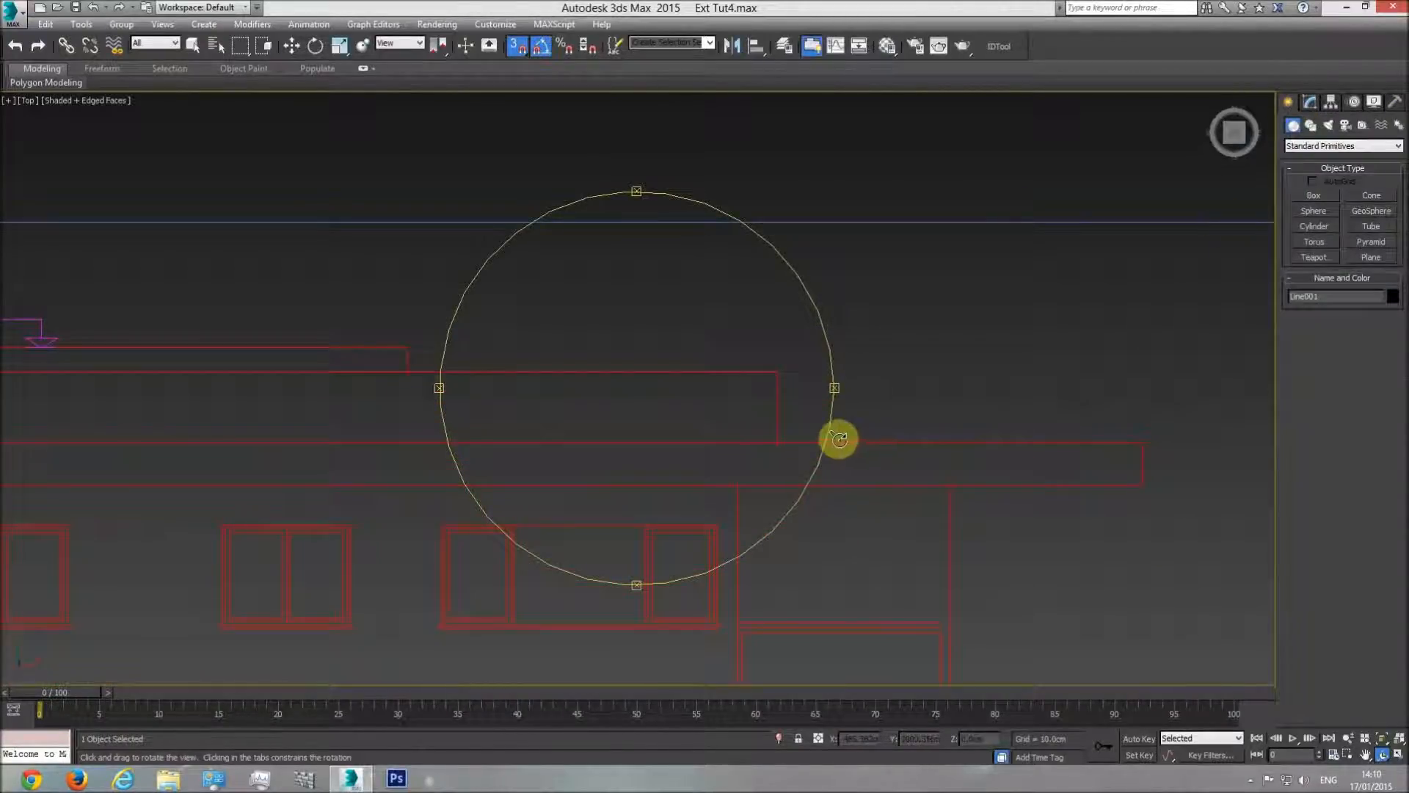
click(1313, 196)
mouse_move(776, 443)
mouse_down()
mouse_move(795, 397)
mouse_move(783, 364)
mouse_up()
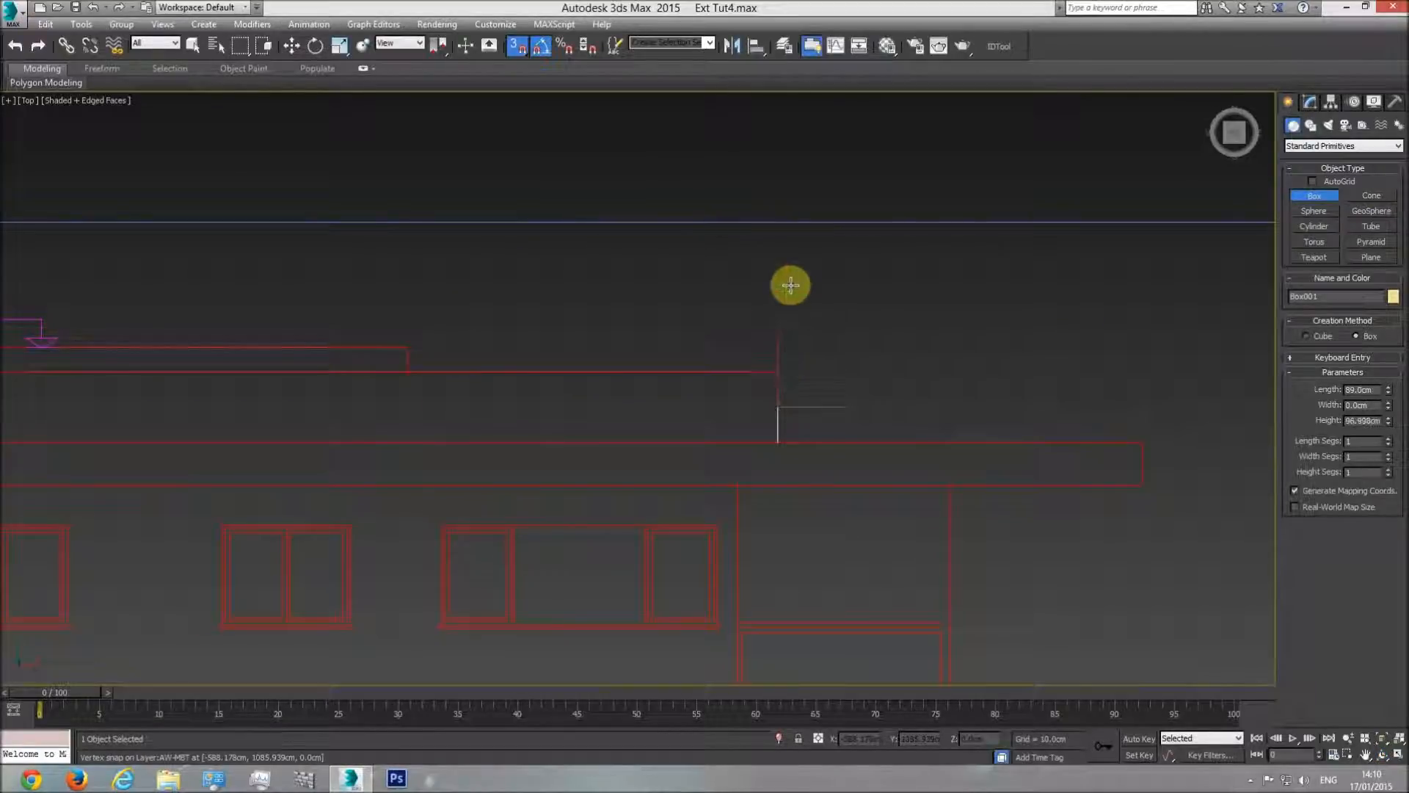
click(789, 286)
key(w)
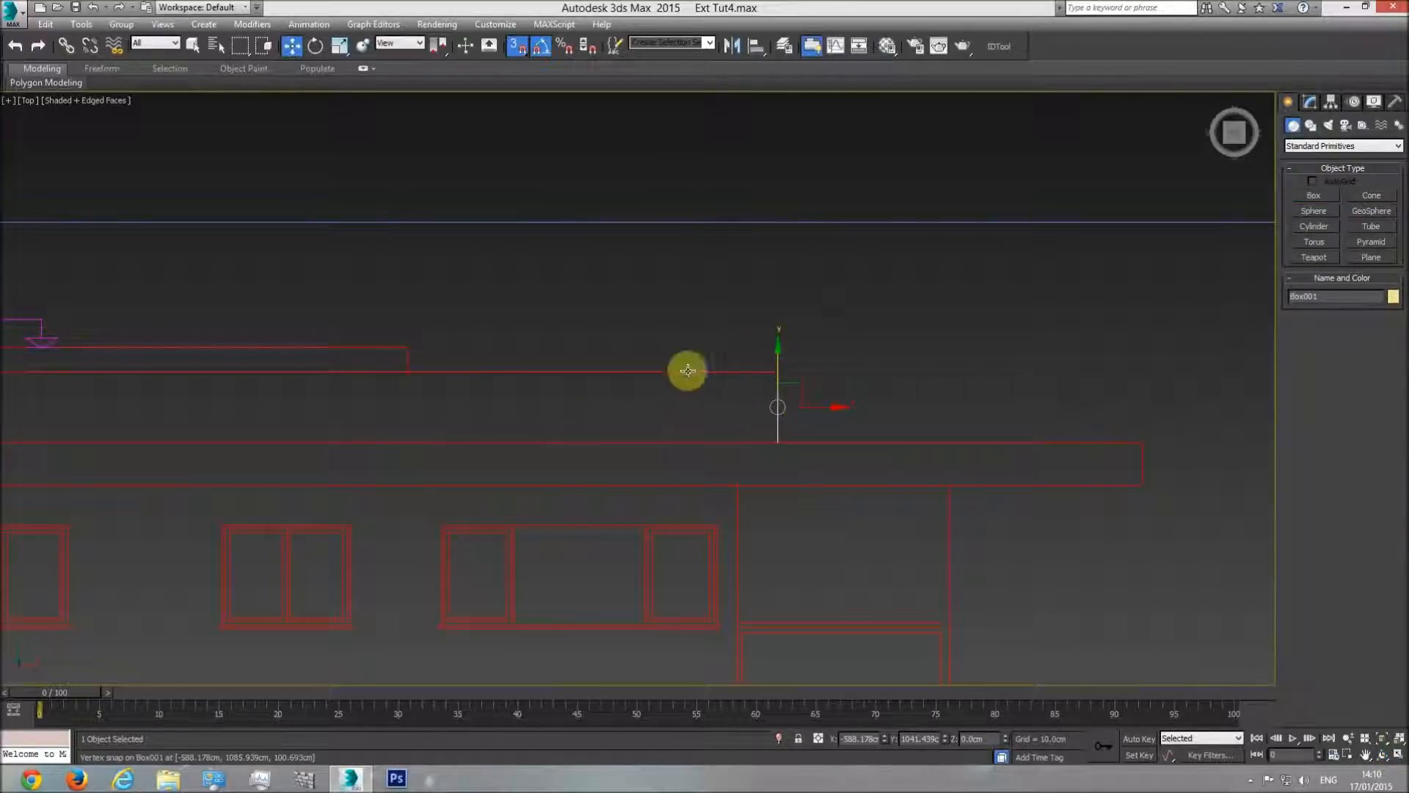
click(820, 416)
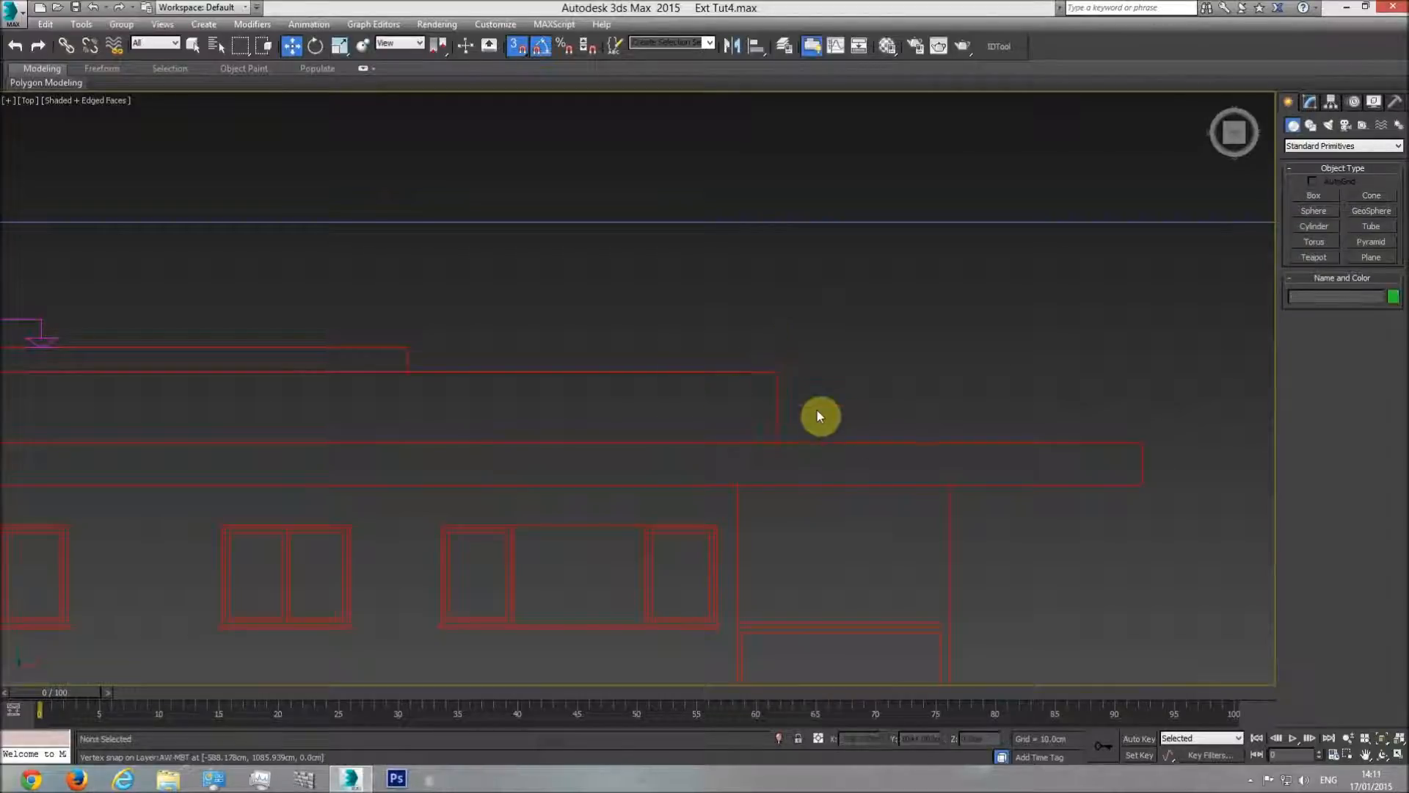
Step: Create a reference box beside the roof railing in front view, set its length to 89 cm and align its bottom with the frame's top
key(f)
scroll(591, 455, down, 3)
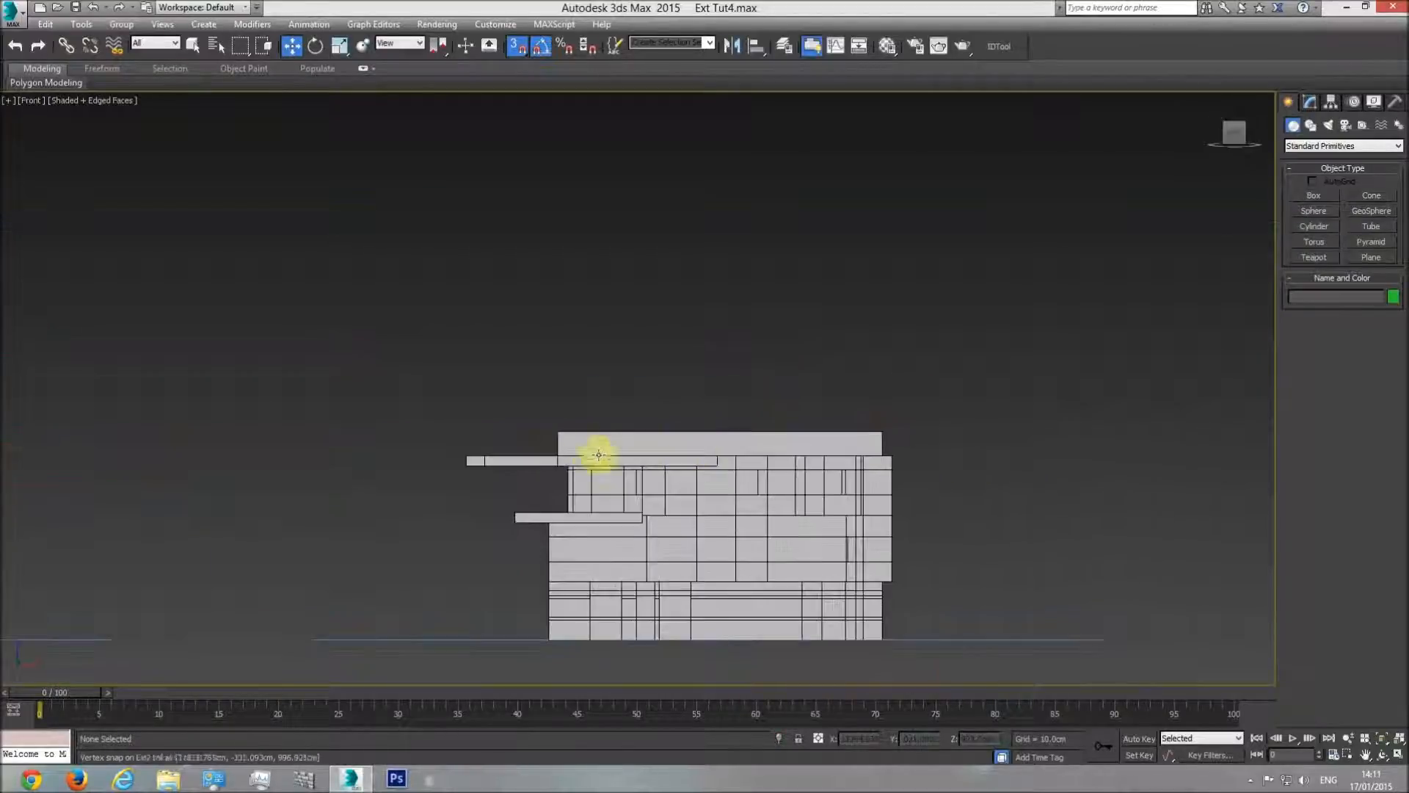
scroll(551, 445, up, 6)
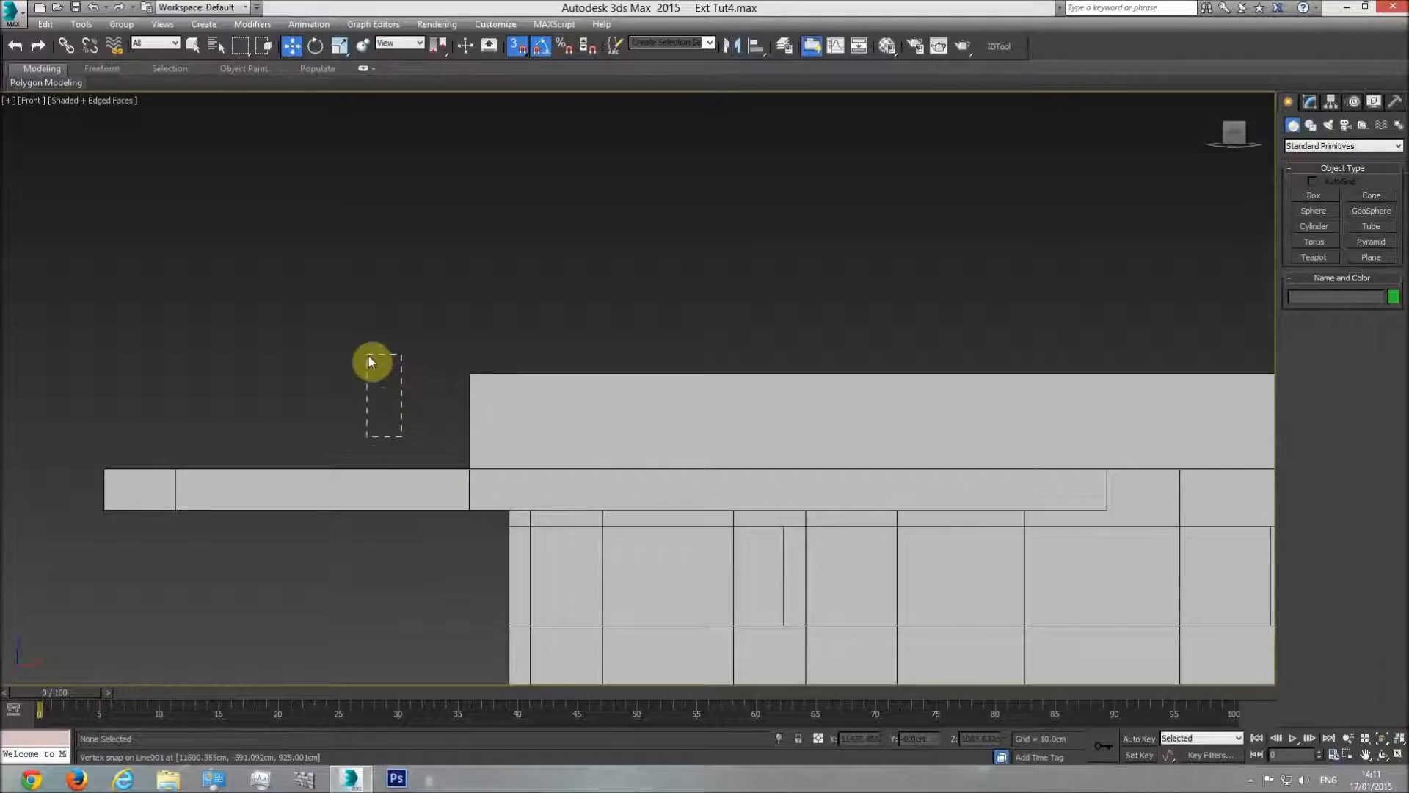
click(1314, 195)
drag(443, 432, 423, 333)
click(452, 241)
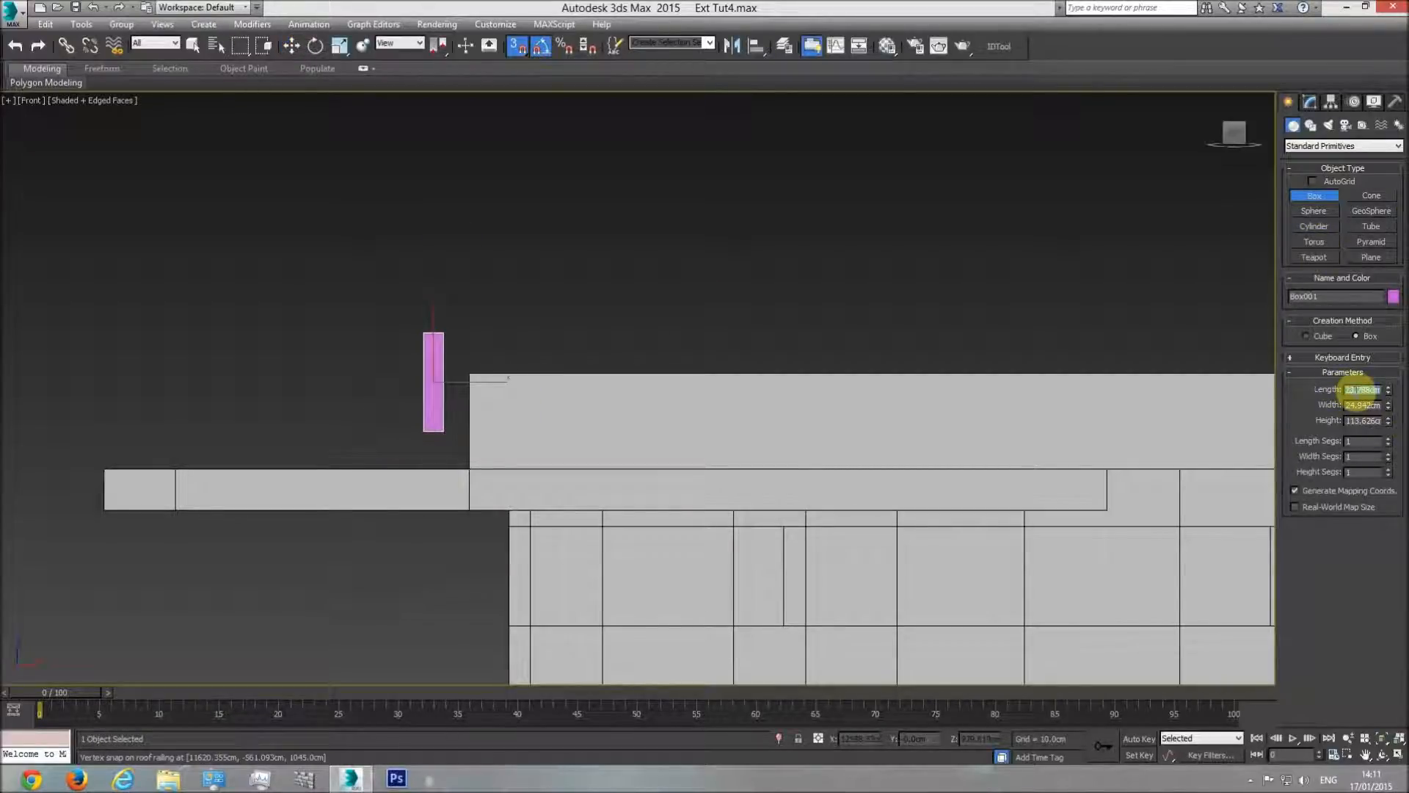
text(89)
key(Return)
click(292, 46)
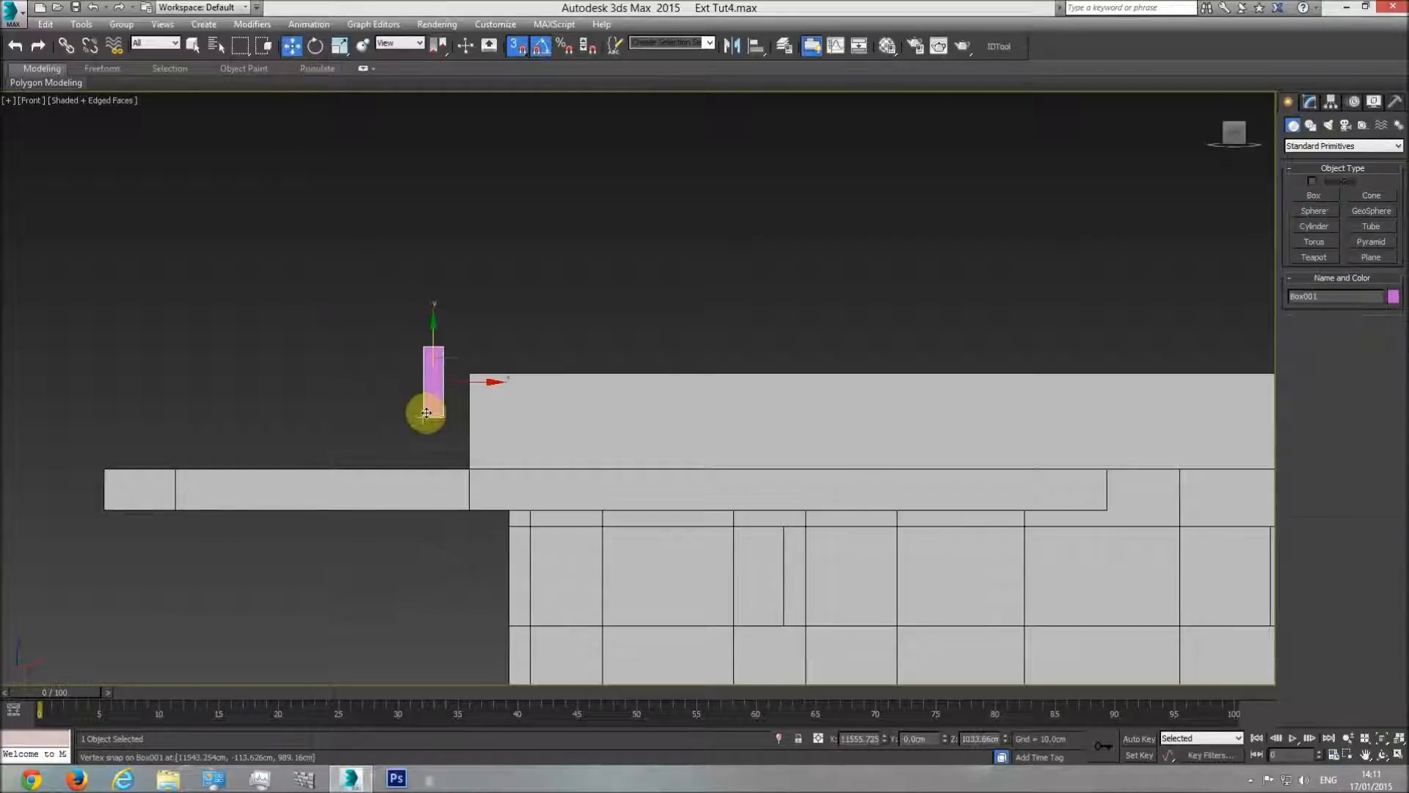
drag(423, 416, 467, 462)
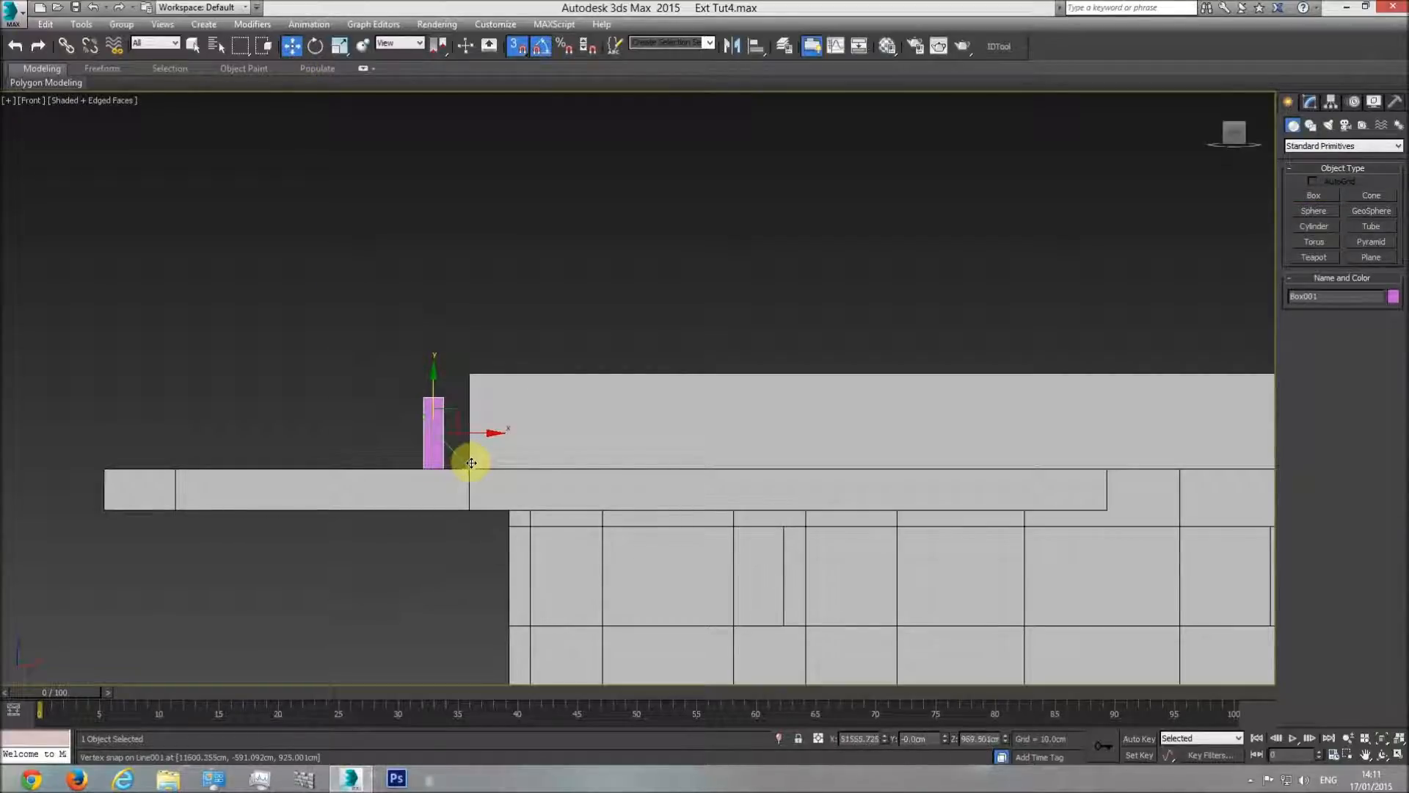
Step: Set the roof railing's Shell outer amount to 89 cm and delete the reference box beside it
click(486, 380)
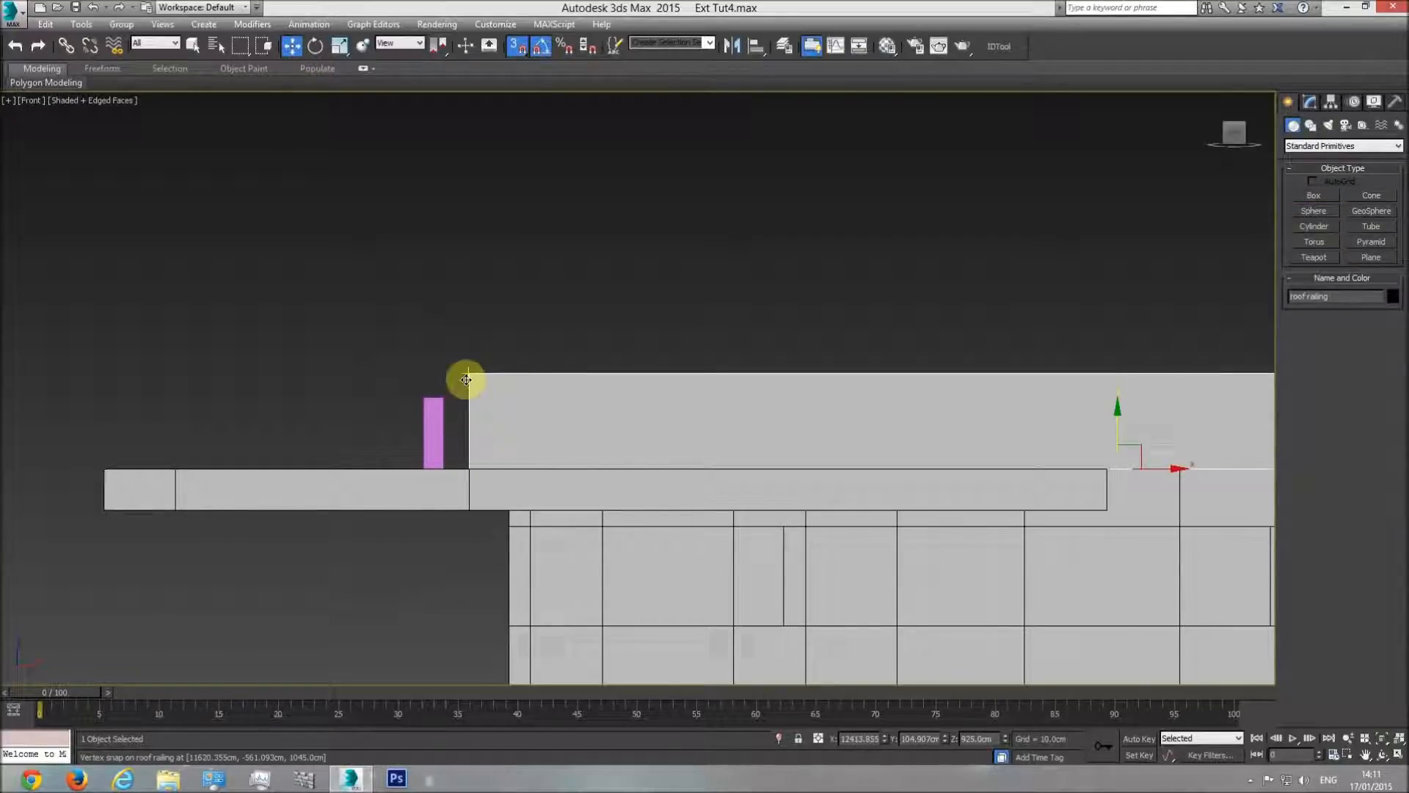
click(1311, 102)
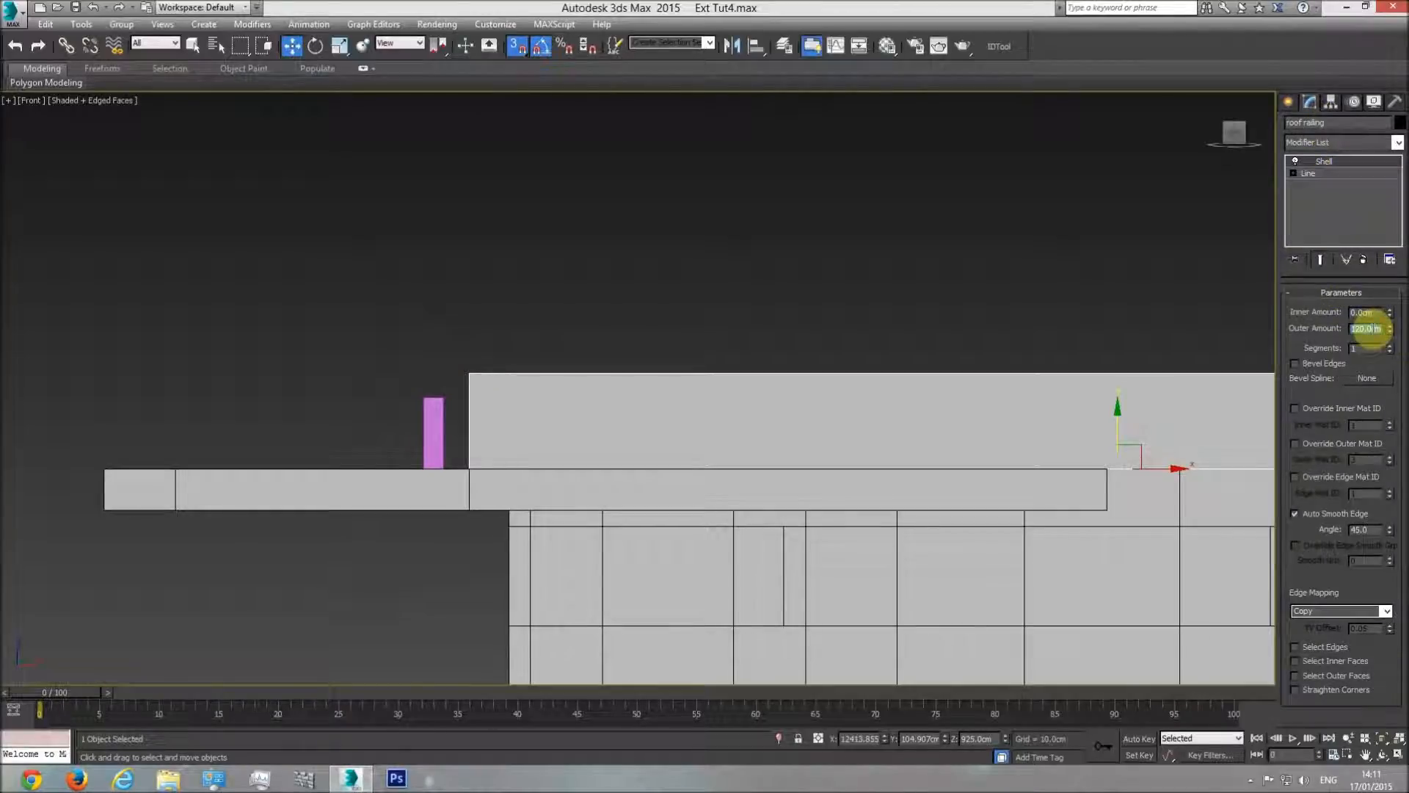
text(89)
key(Return)
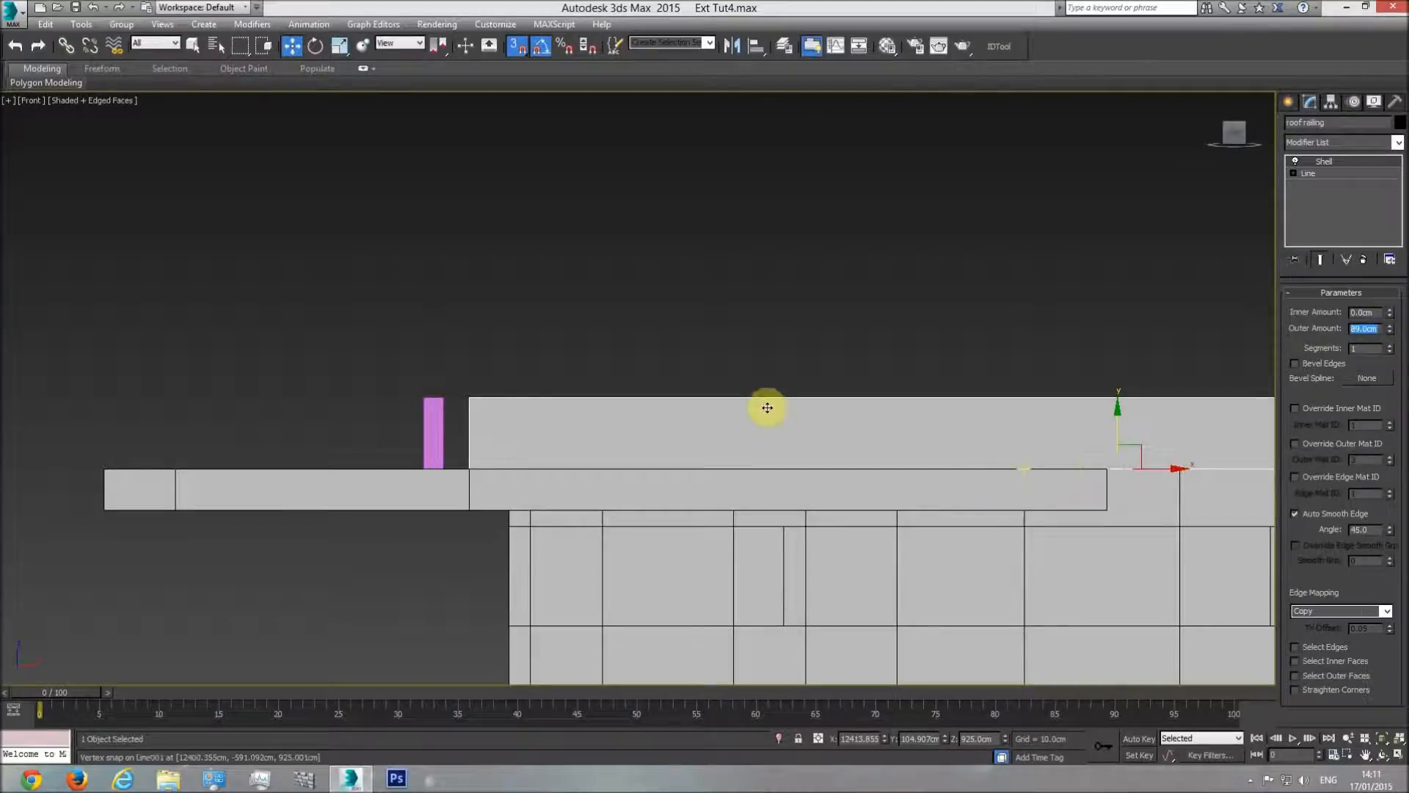
click(436, 422)
key(Delete)
Step: Try hiding the roof floor in perspective view, and undo the hiding
key(p)
click(1382, 755)
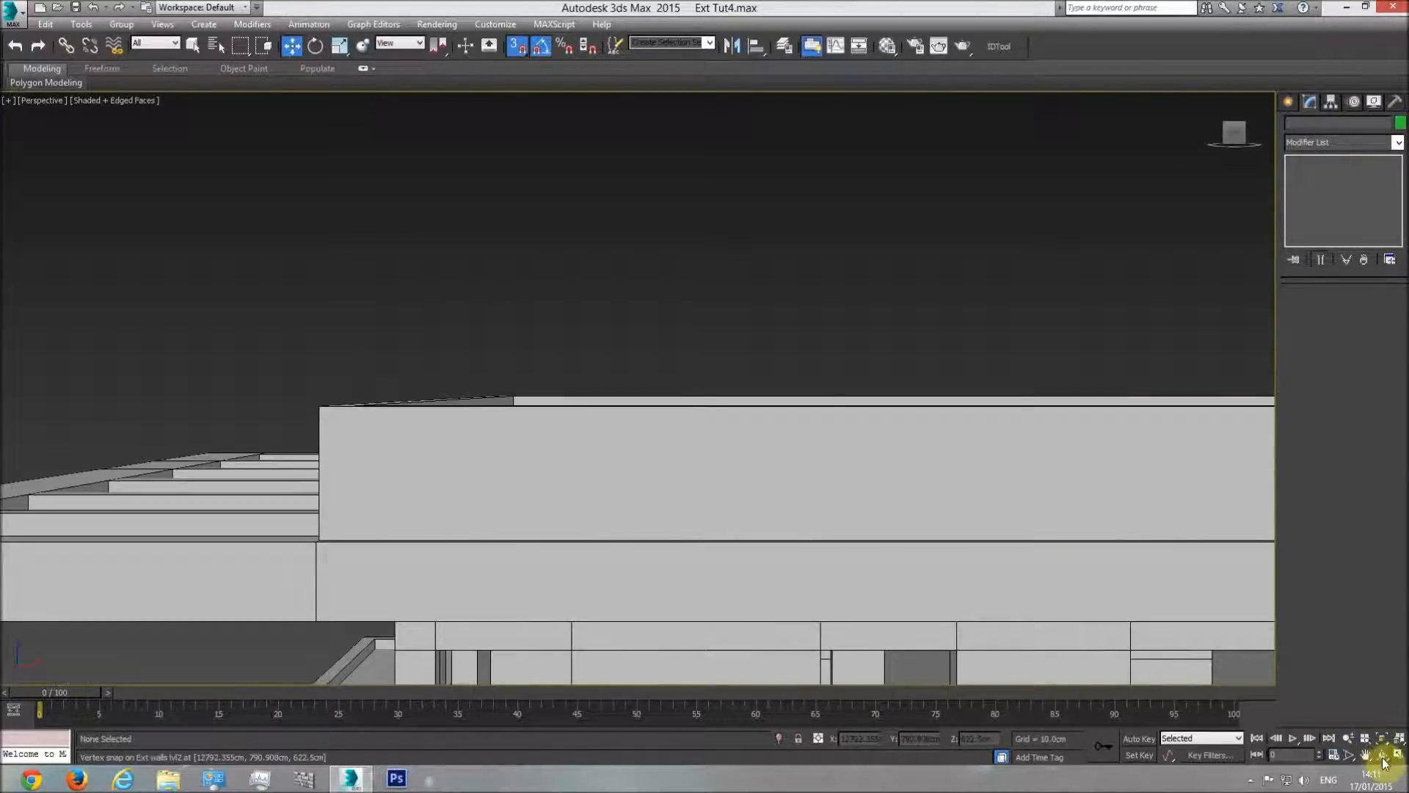
drag(648, 397, 595, 440)
key(w)
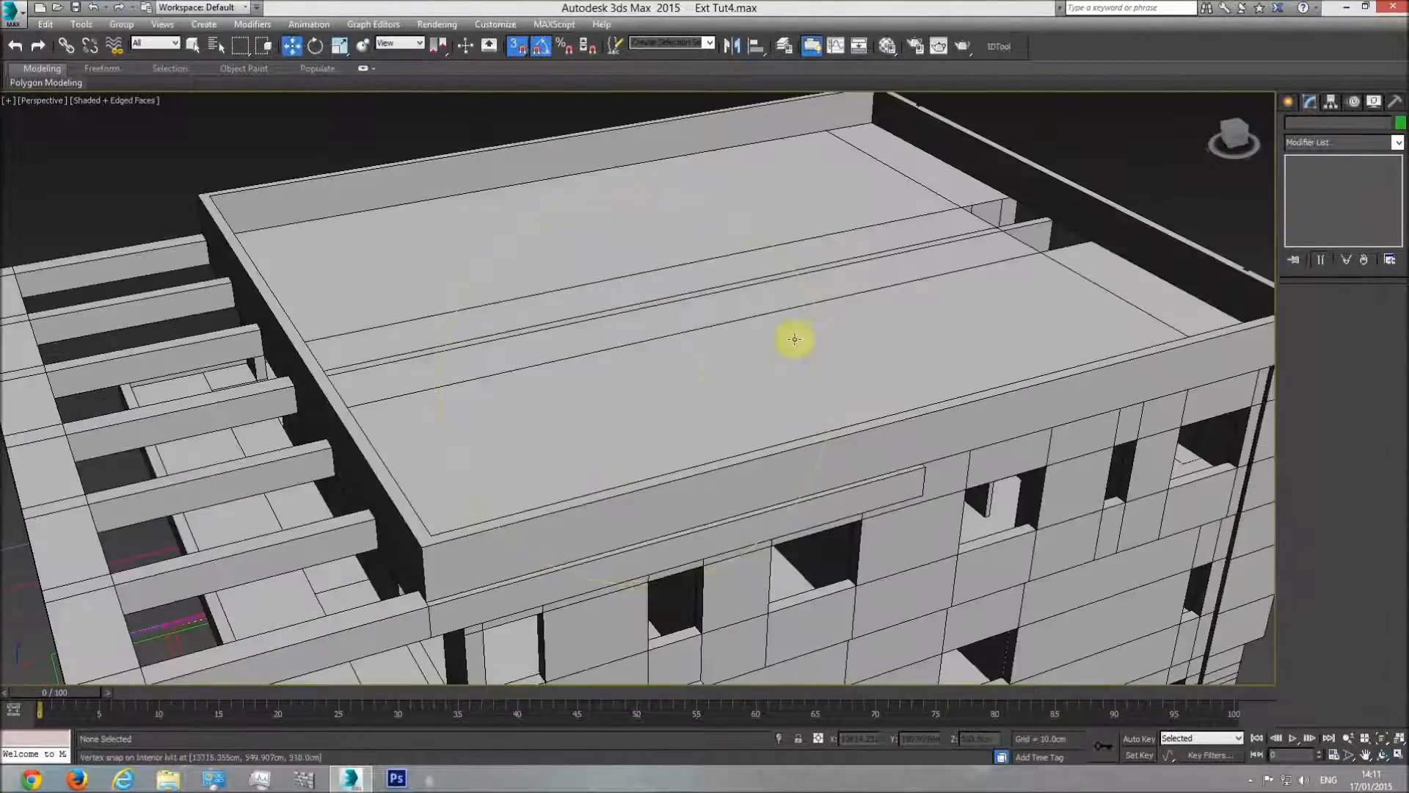
click(803, 337)
right_click(988, 308)
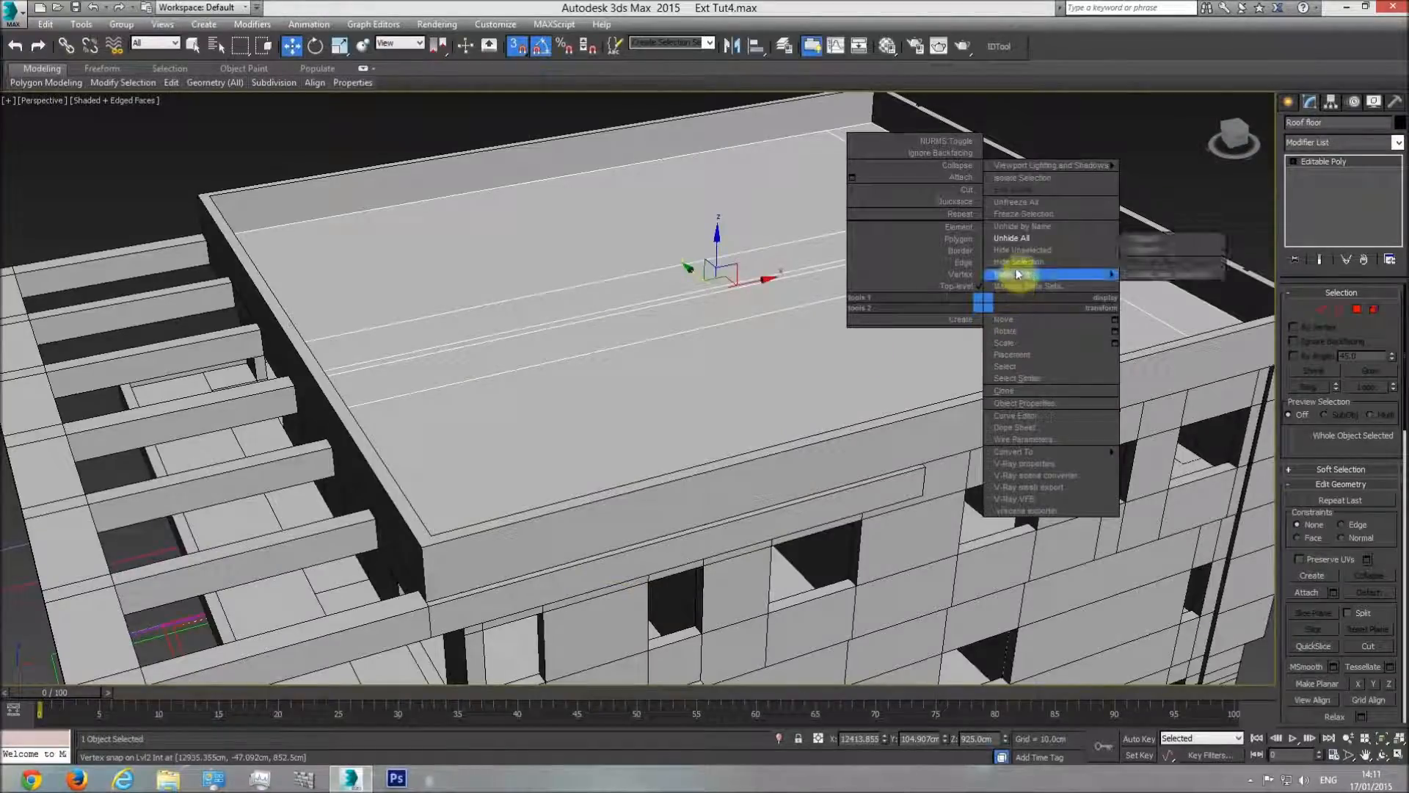
click(1016, 262)
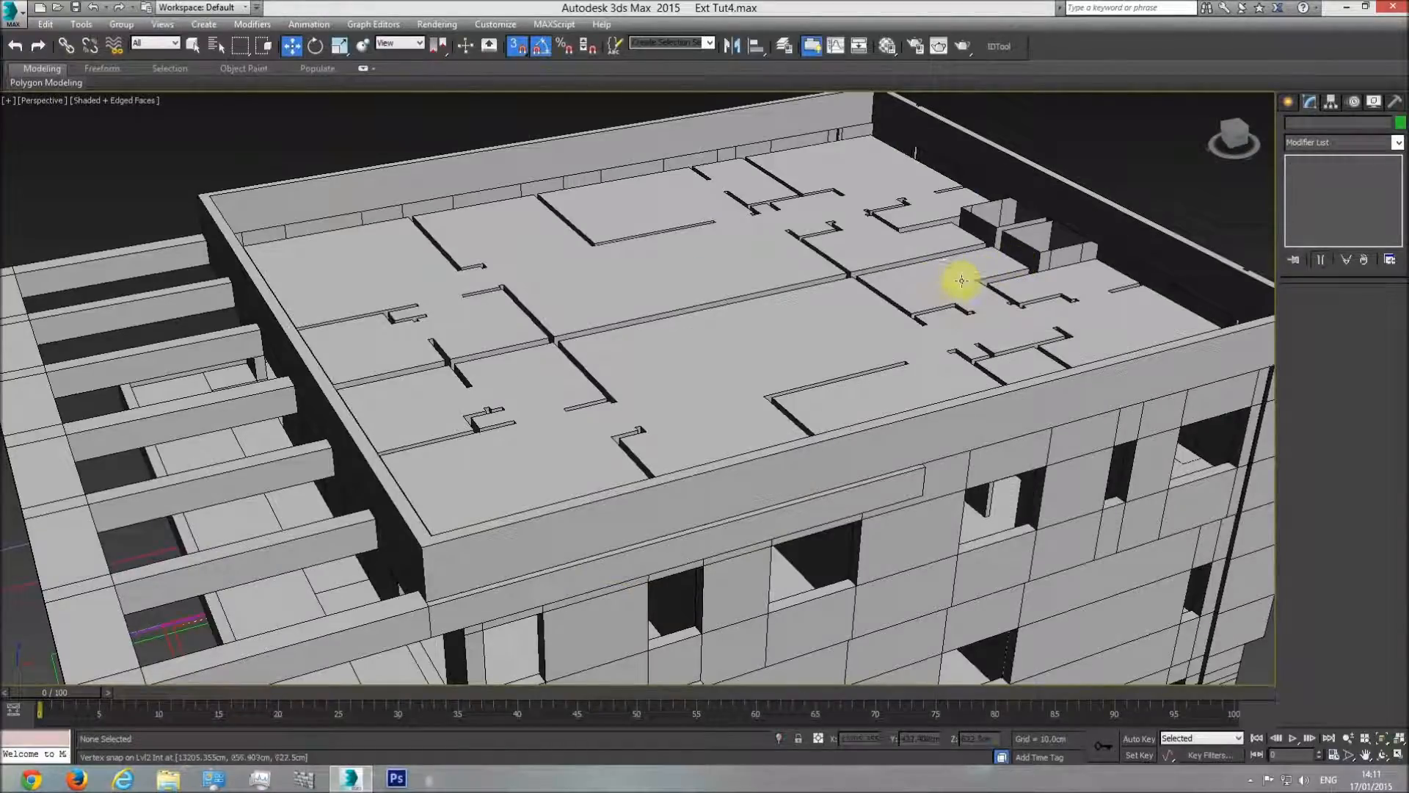
key(ctrl+z)
Step: Check the roof floor's level against the railing and slatted frame in a front wireframe view
key(f)
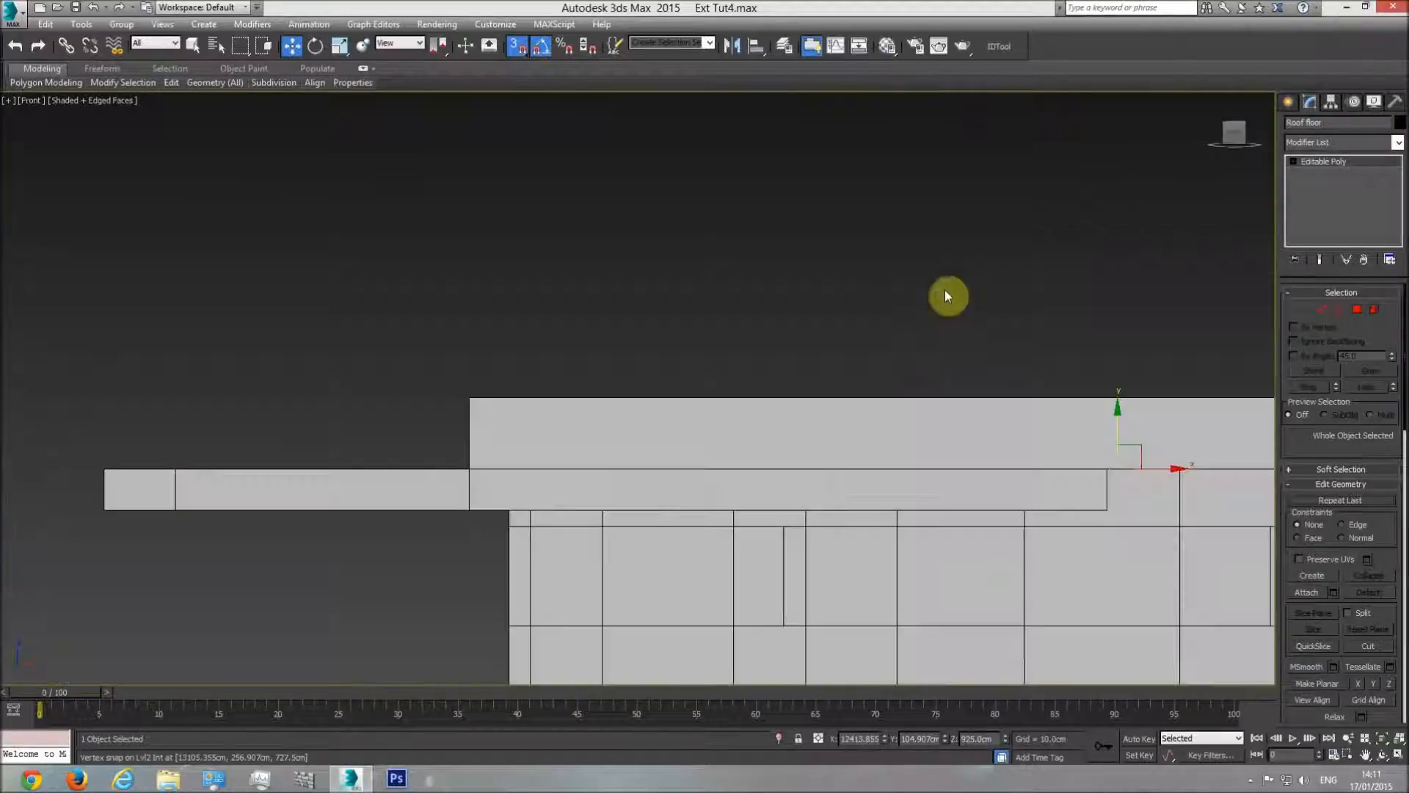
key(F3)
scroll(1082, 453, up, 3)
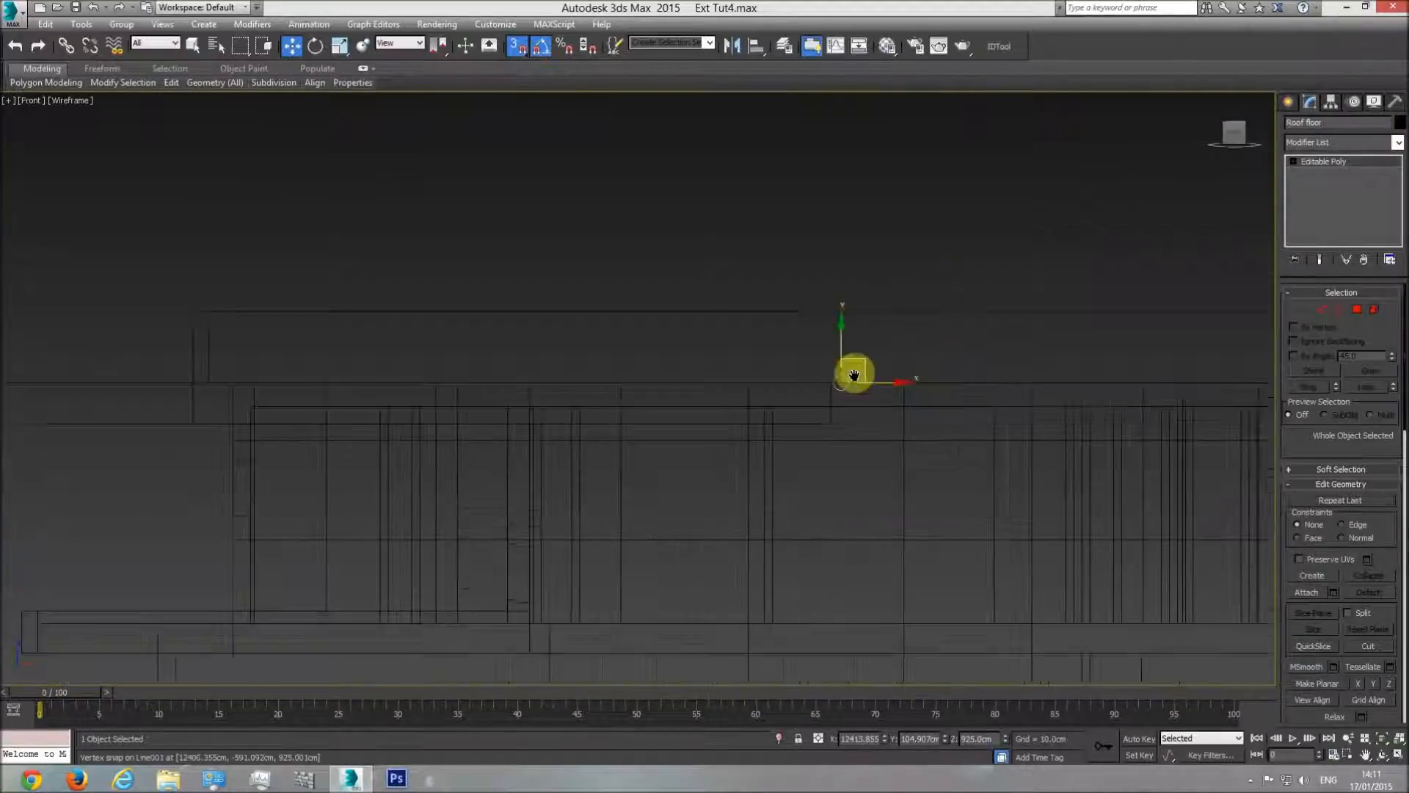
click(926, 402)
click(926, 402)
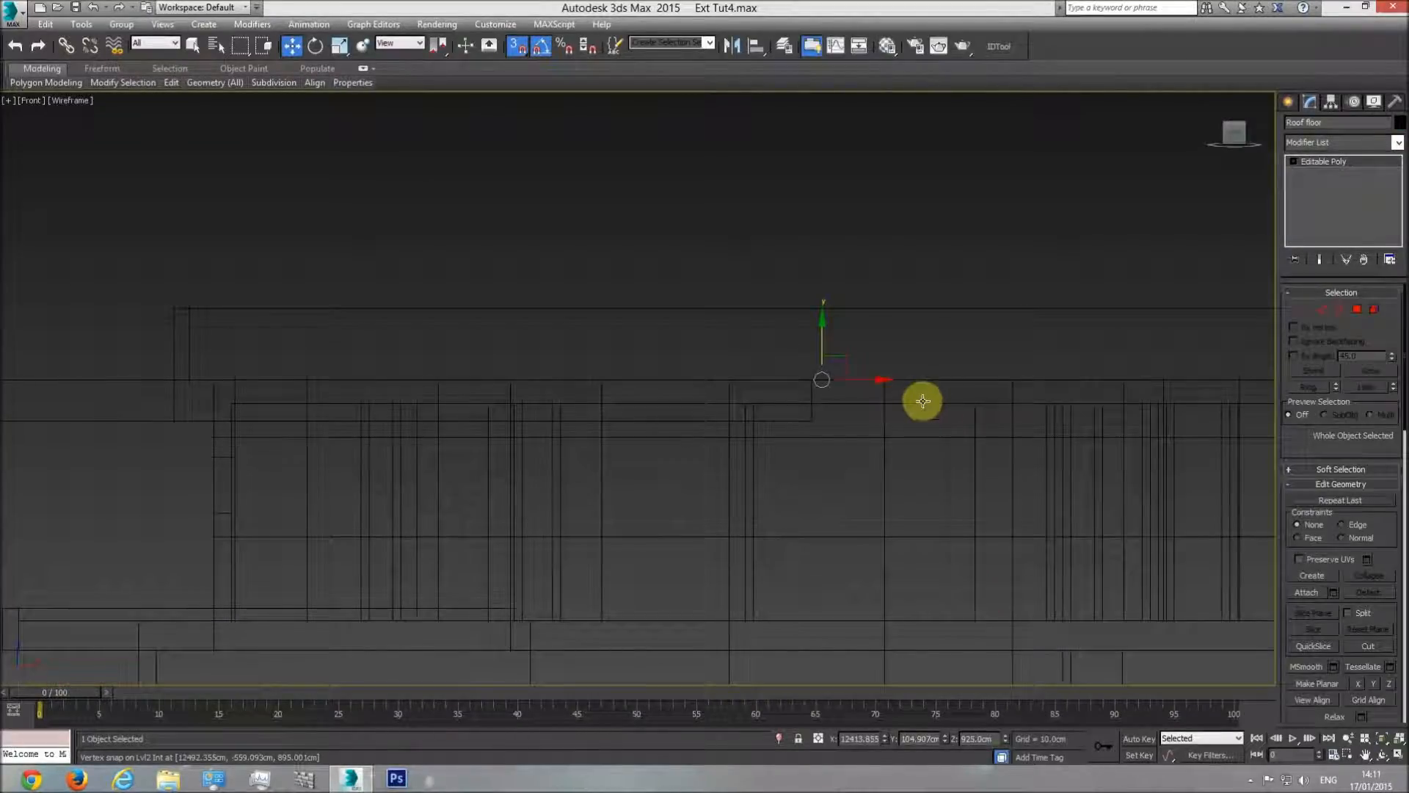
Step: Inspect the roof, its railing and the side of the house in shaded perspective with nothing selected
key(p)
click(1382, 754)
key(F3)
mouse_move(691, 411)
mouse_down()
mouse_move(720, 456)
mouse_move(861, 374)
mouse_up()
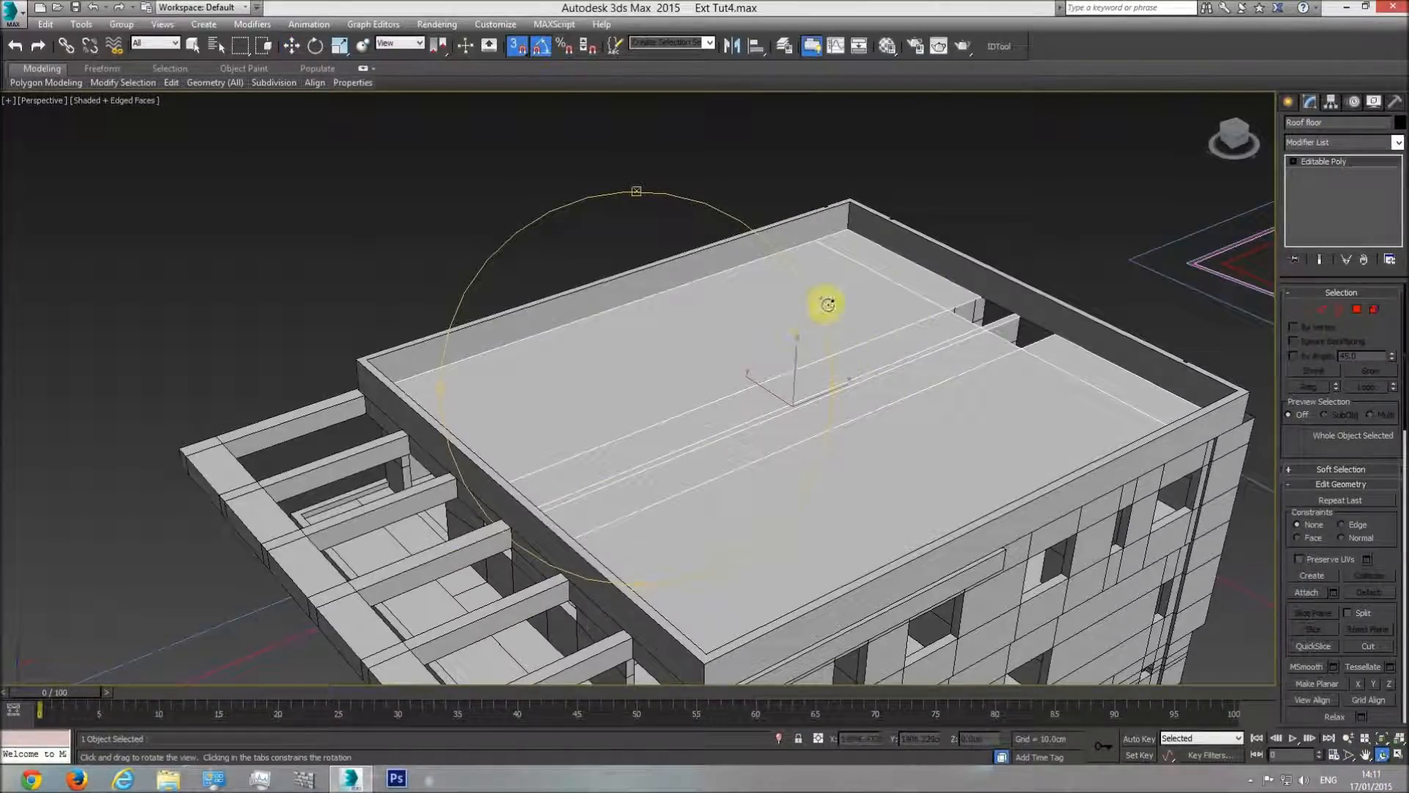
key(w)
click(974, 189)
alt+middle_drag(827, 461, 755, 385)
click(1381, 754)
drag(740, 482, 634, 417)
key(w)
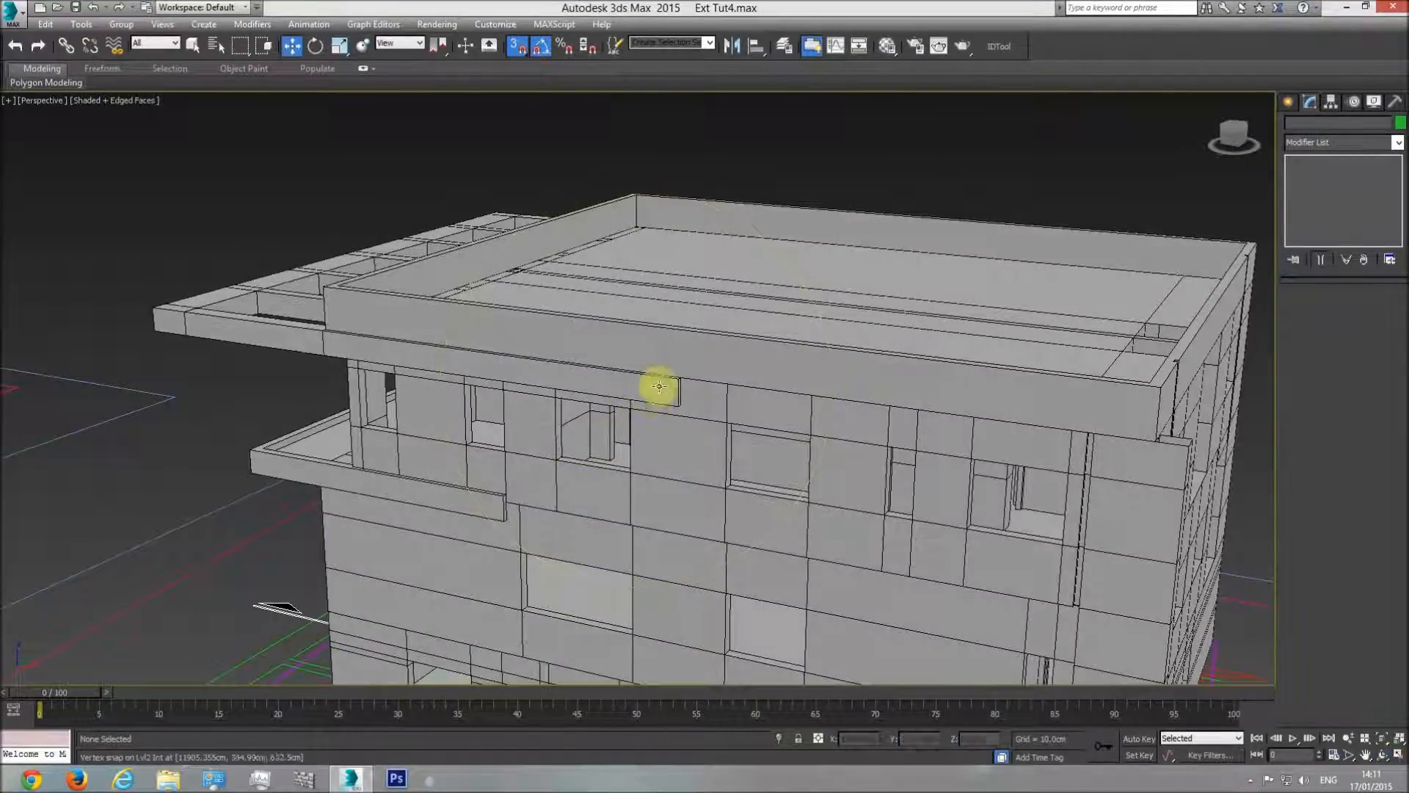
Step: Select the slatted frame and examine its side beam on the side elevation drawings in top view
click(664, 380)
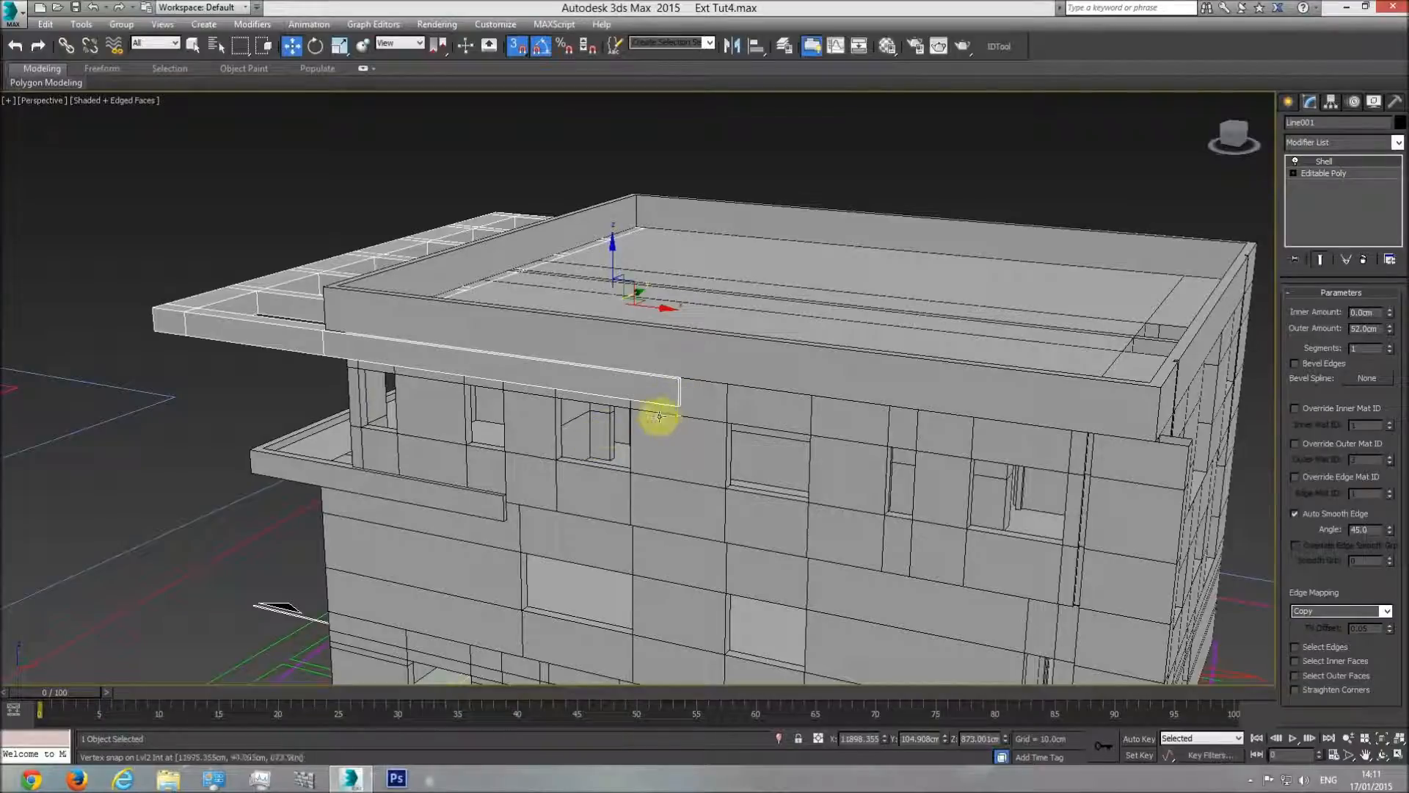
key(t)
scroll(652, 459, down, 3)
middle_drag(557, 487, 649, 330)
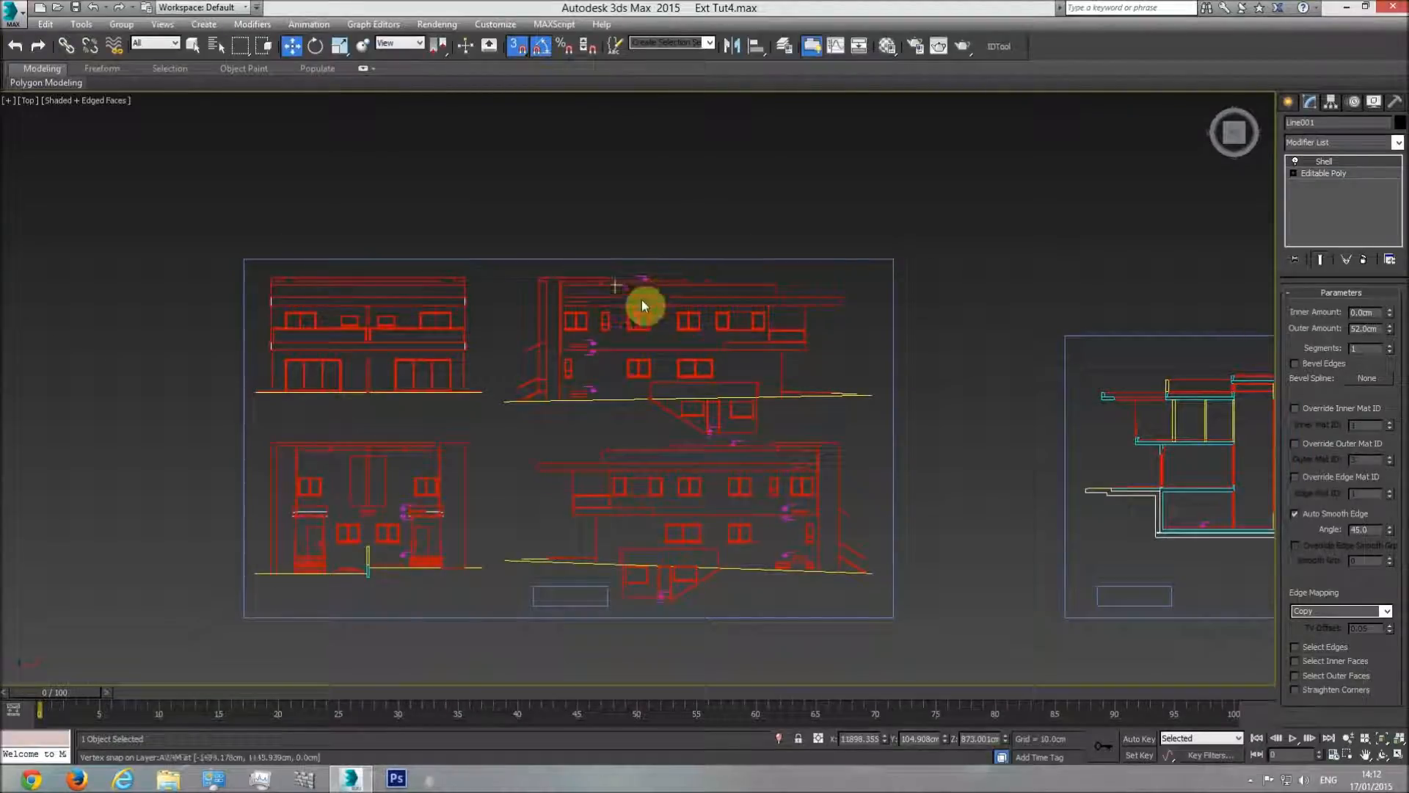
middle_drag(702, 358, 764, 383)
scroll(764, 384, up, 3)
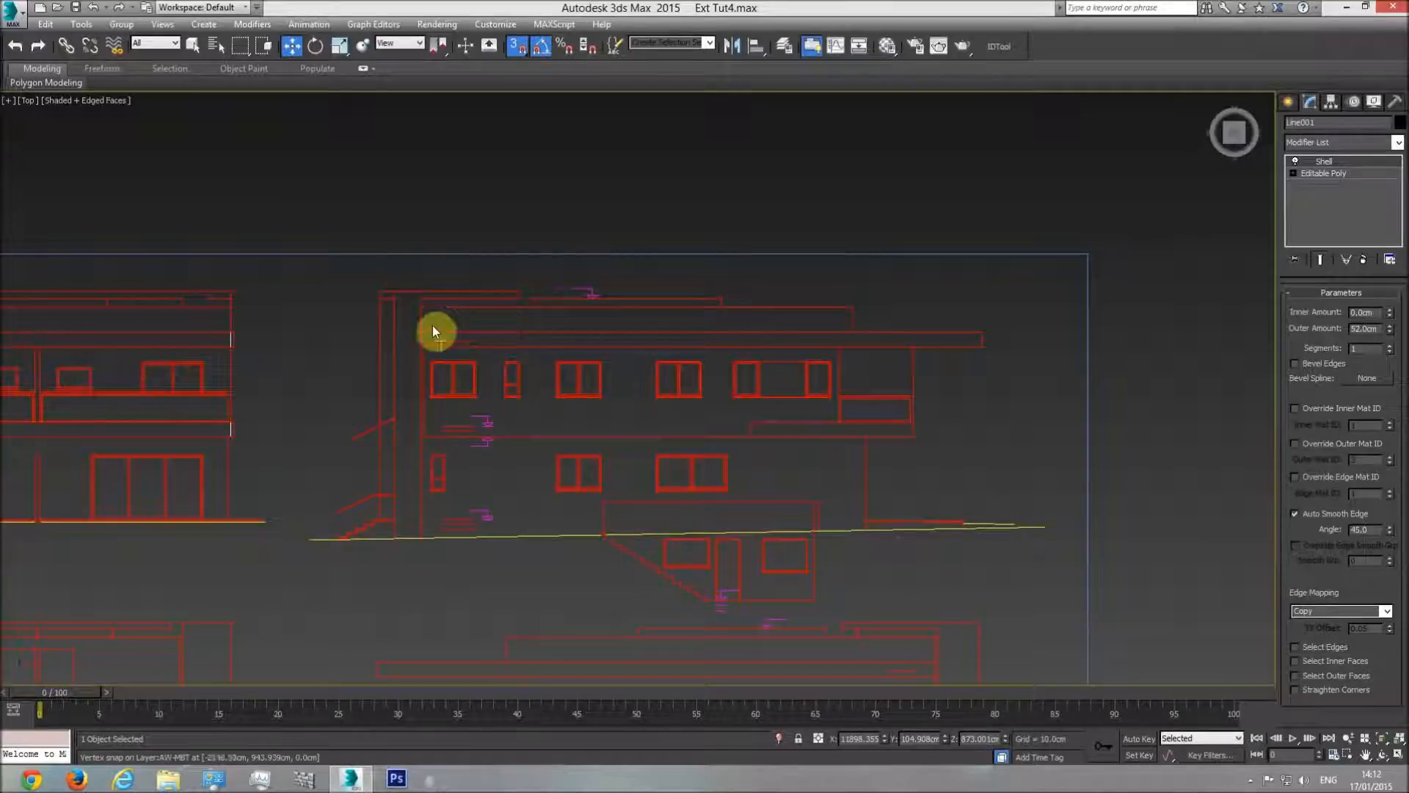
scroll(642, 343, down, 2)
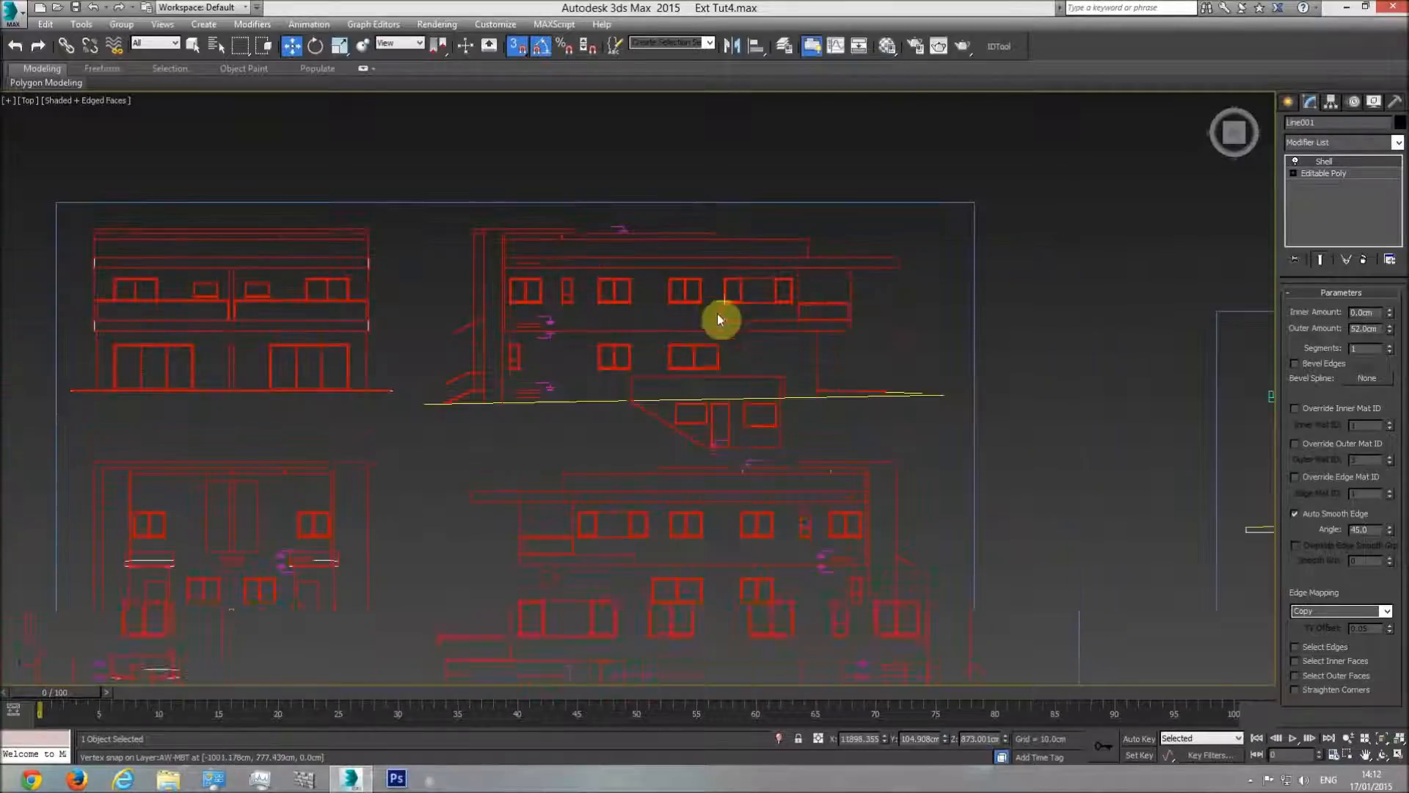
middle_drag(738, 485, 541, 419)
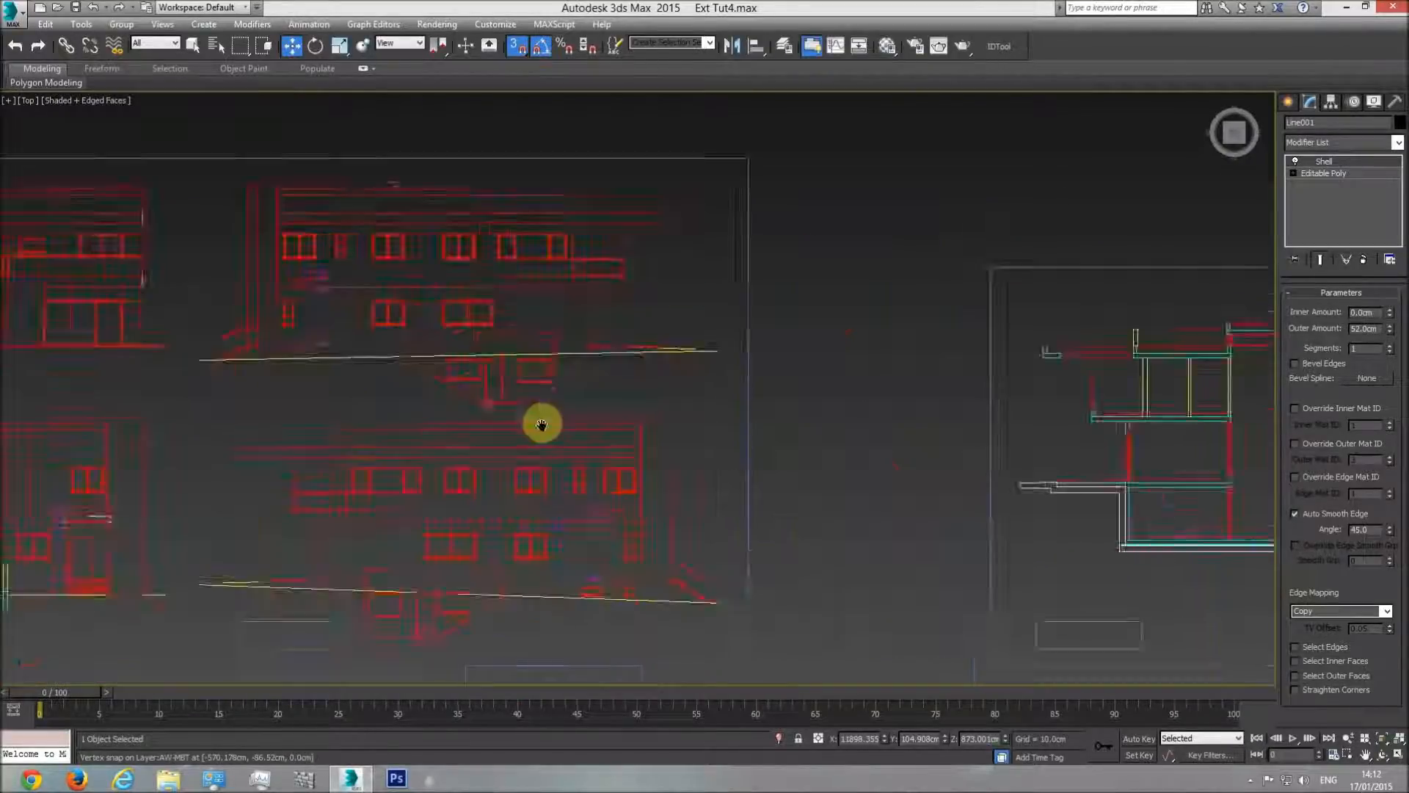
Step: Compare the roof frame on the elevation drawings with the section and plan drawings in top view
scroll(541, 418, down, 3)
middle_drag(971, 408, 660, 395)
middle_drag(574, 440, 837, 429)
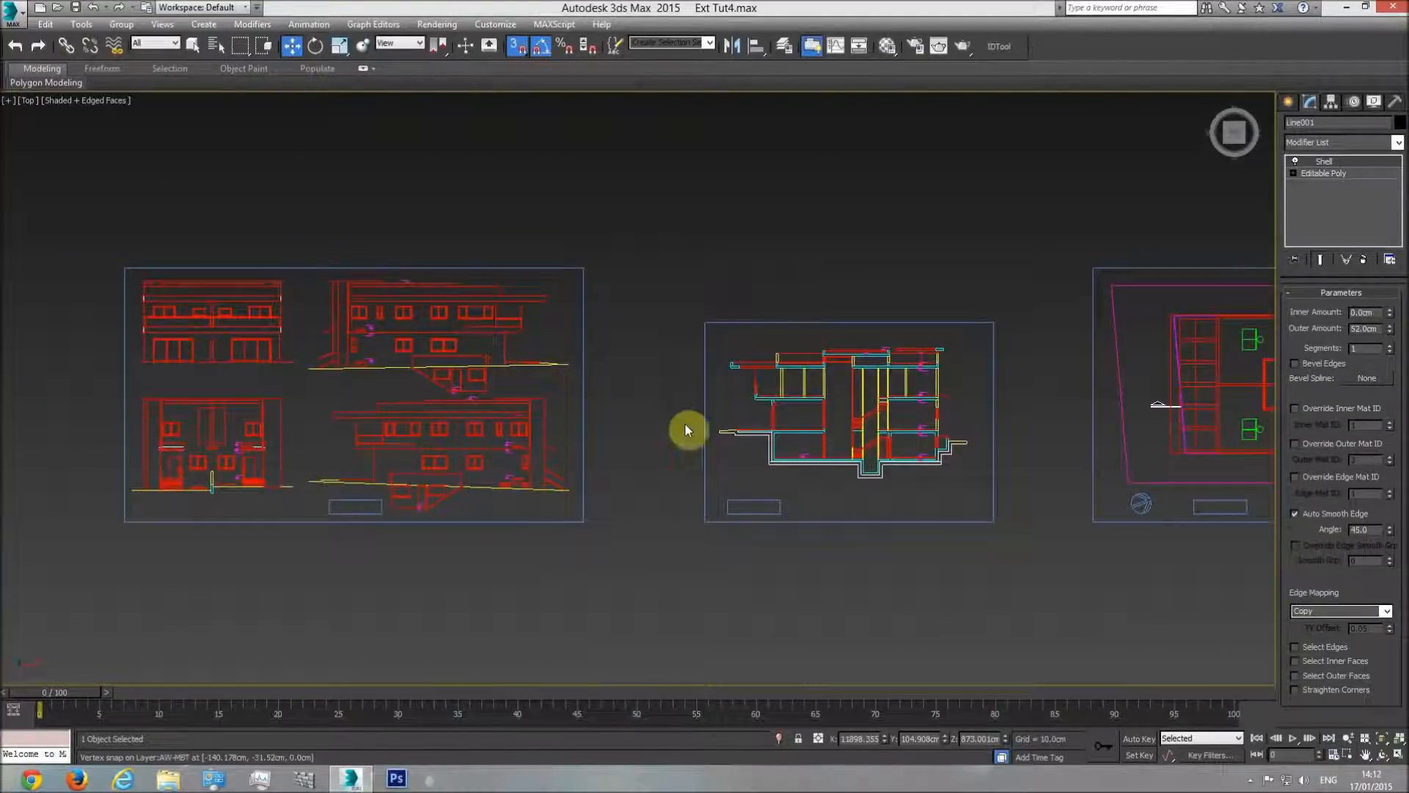
middle_drag(685, 424, 505, 422)
middle_drag(991, 410, 849, 381)
scroll(526, 410, down, 2)
scroll(411, 363, up, 2)
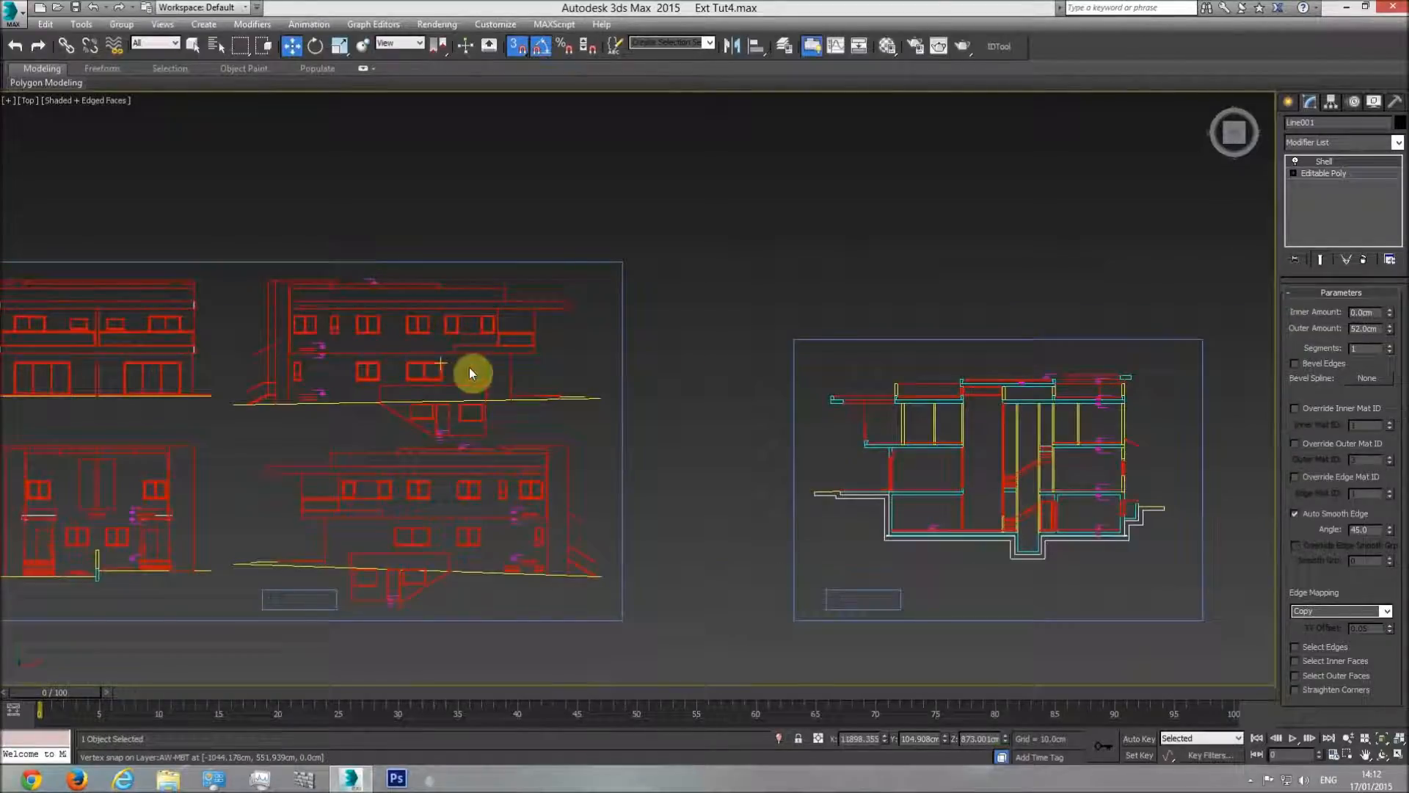
middle_drag(443, 373, 551, 370)
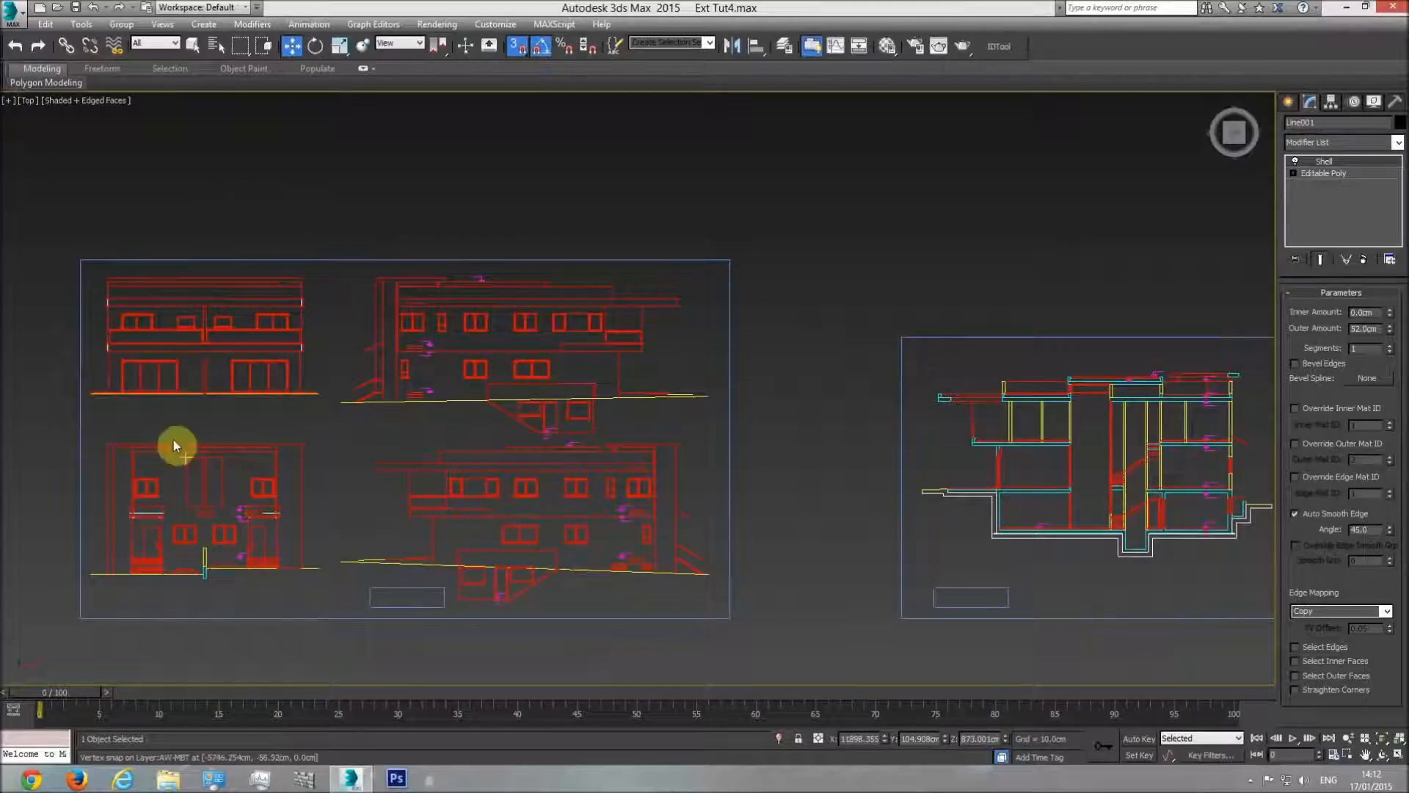
middle_drag(1108, 491, 626, 469)
middle_drag(1105, 454, 848, 452)
middle_drag(373, 445, 755, 425)
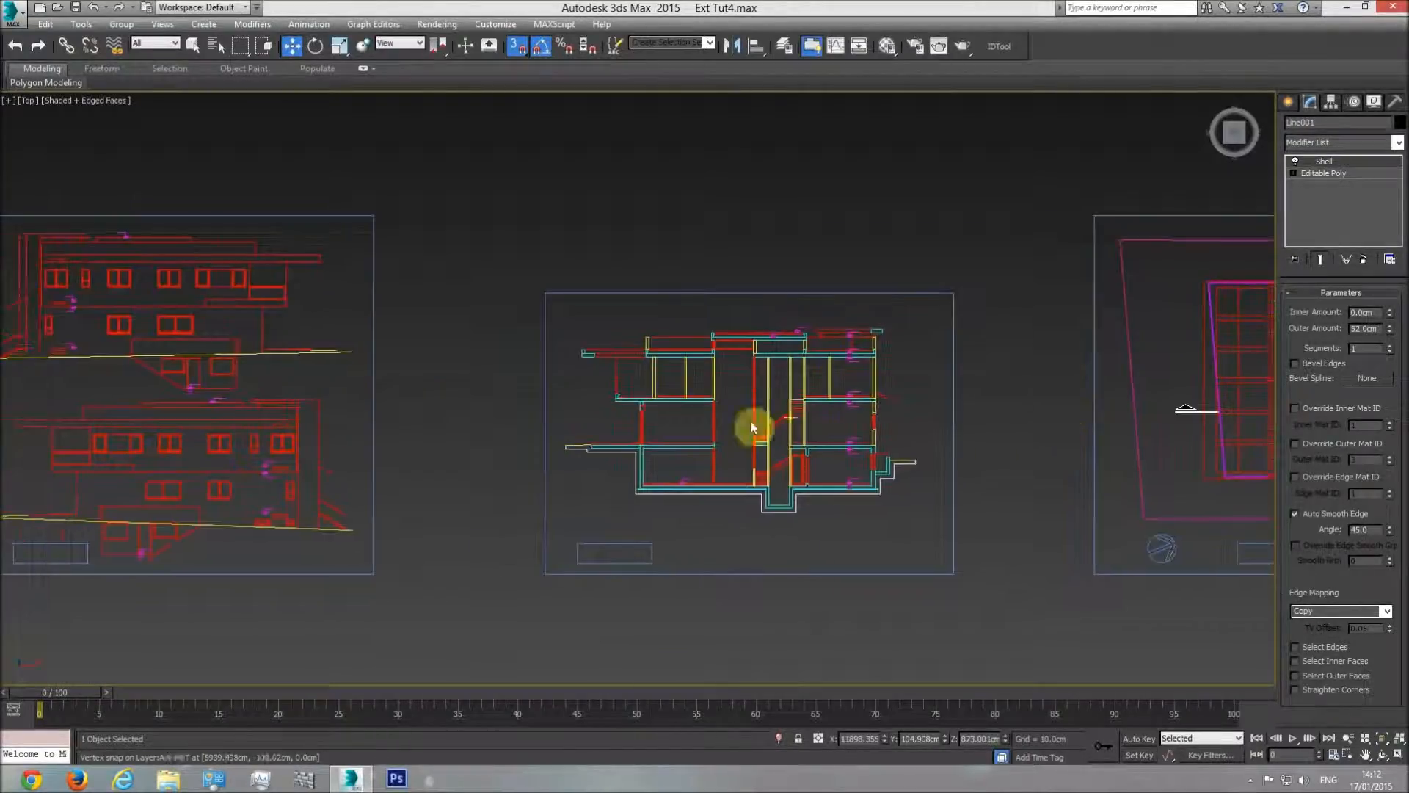
middle_drag(347, 324, 553, 314)
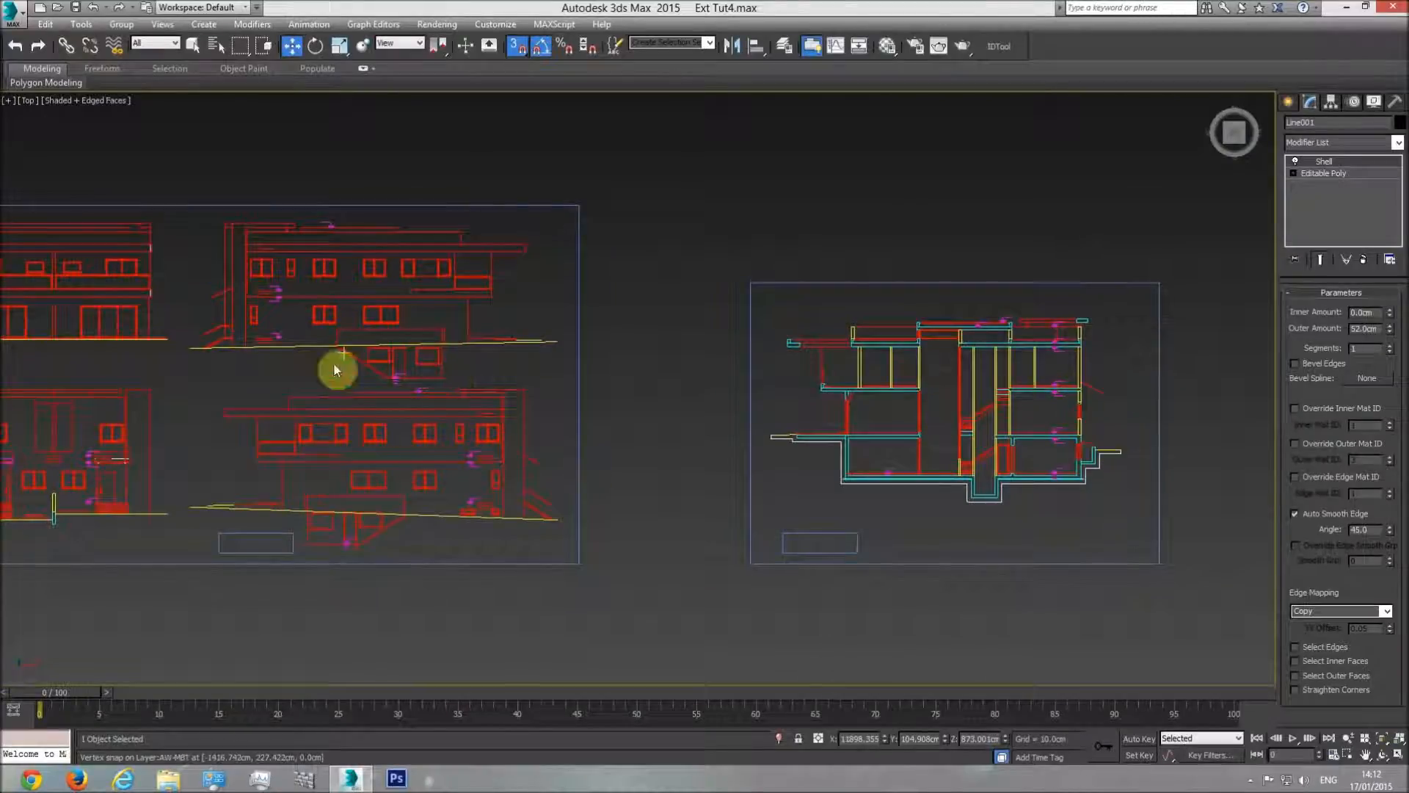
middle_drag(336, 368, 478, 376)
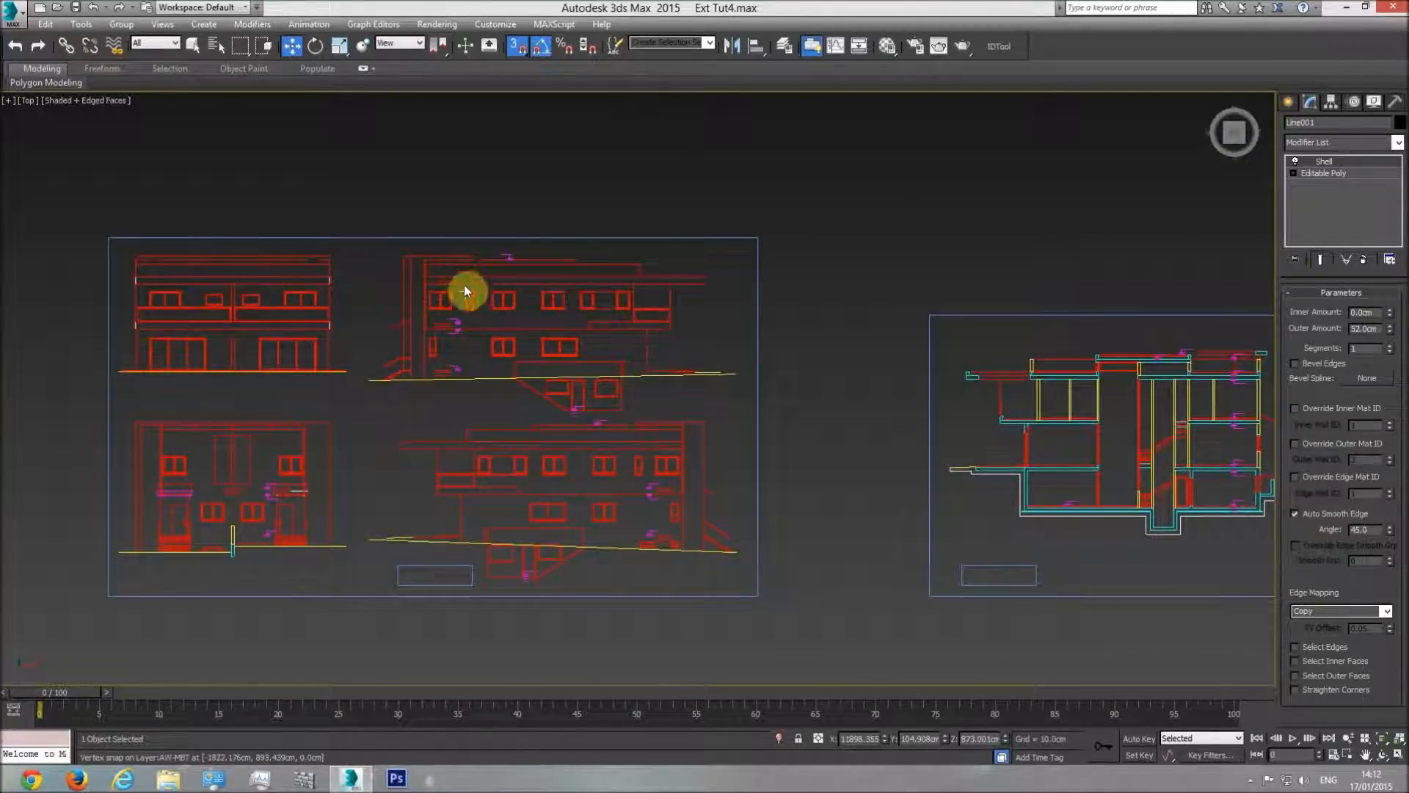
scroll(450, 282, up, 5)
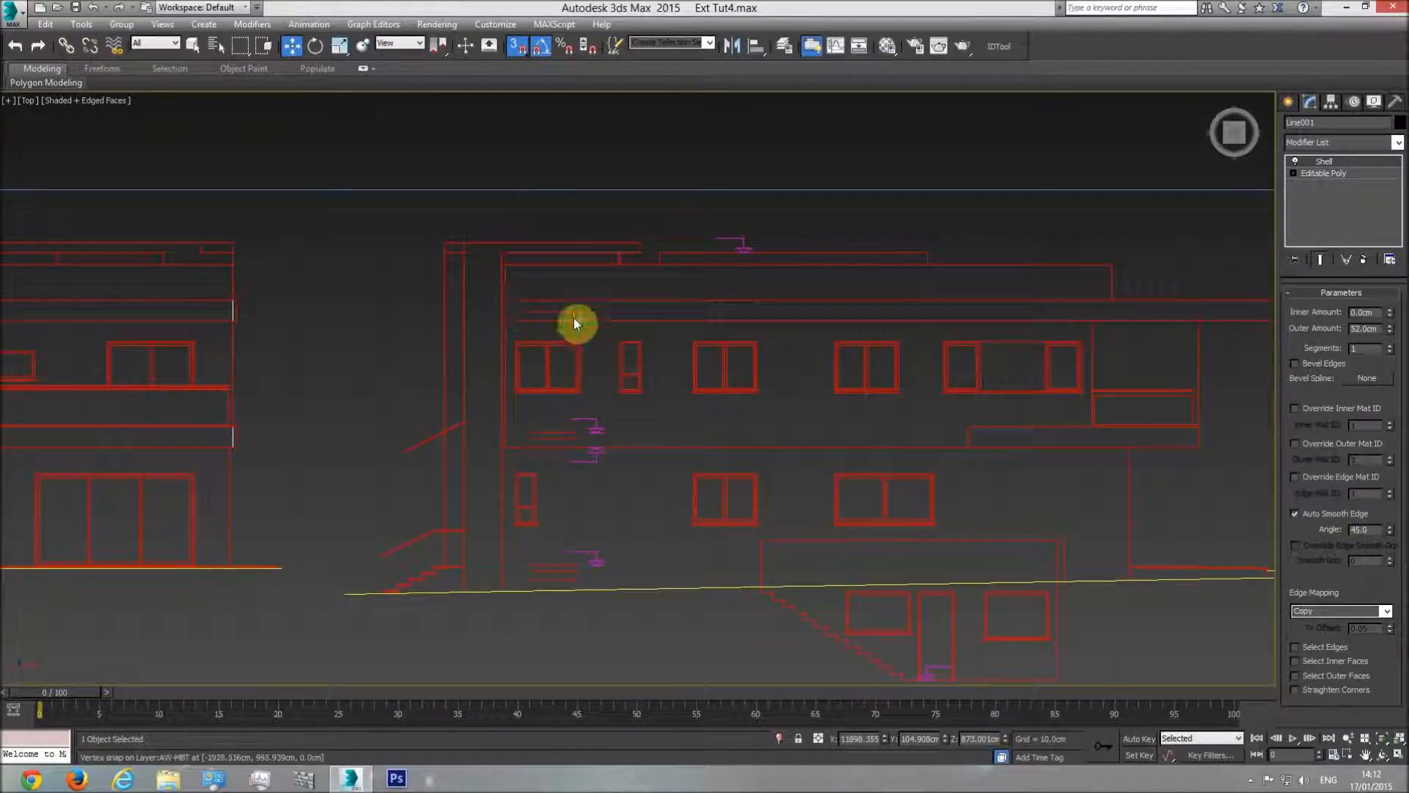
Step: Rename the slatted roof frame as "Shading element"
scroll(786, 449, down, 10)
scroll(822, 514, up, 15)
scroll(842, 504, up, 3)
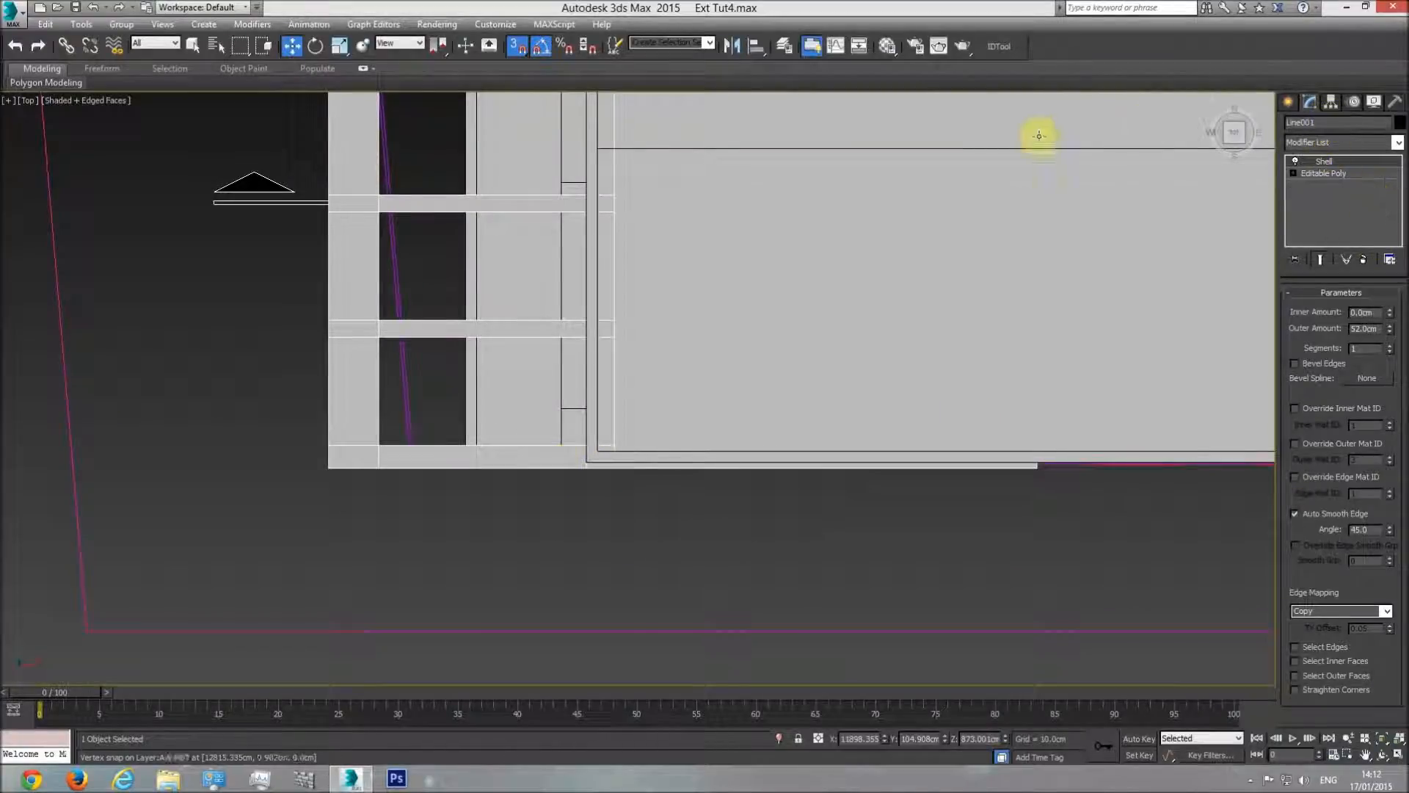
drag(1330, 122, 1153, 132)
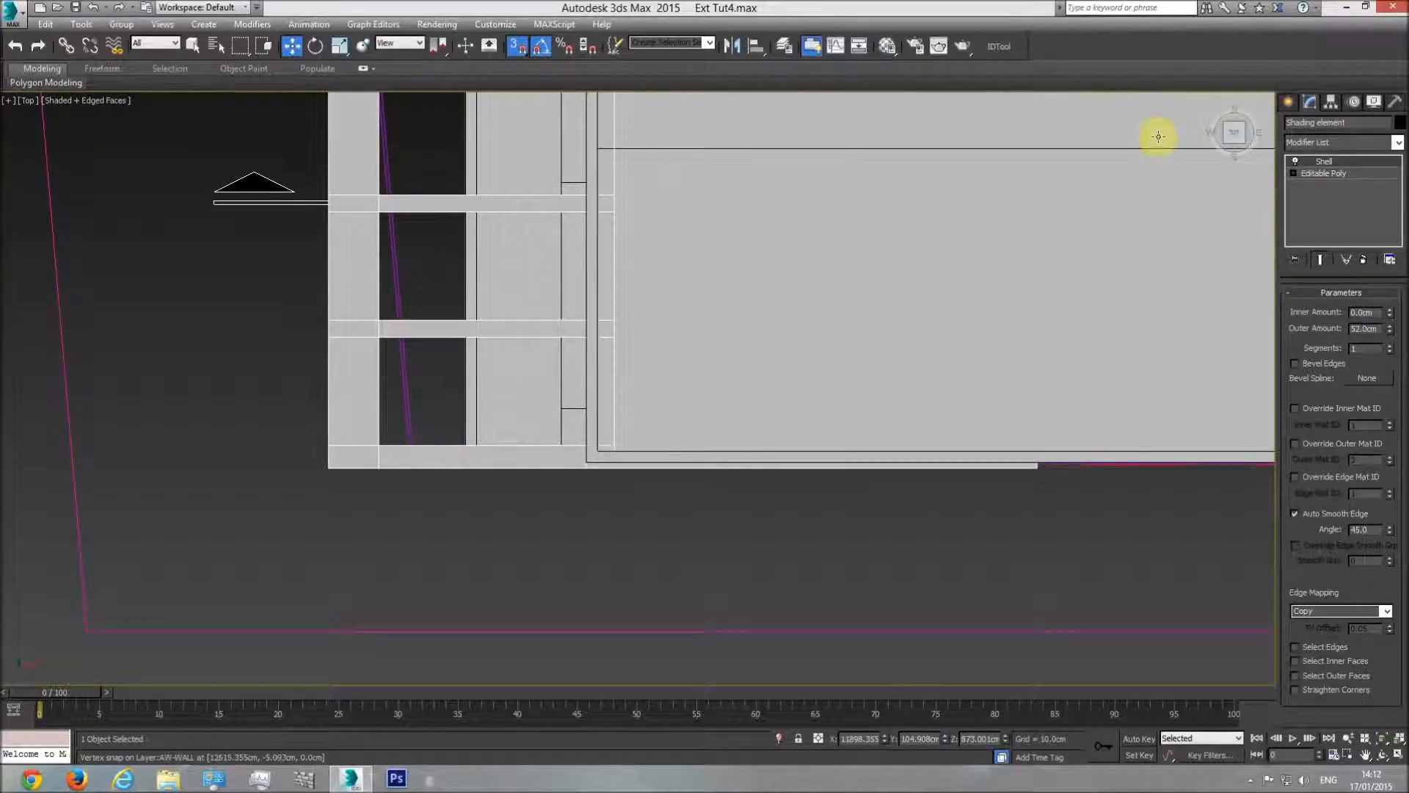
Step: Select the two end vertices of the shading element's side beam and inspect the nearby wall corner in wireframe
click(1342, 175)
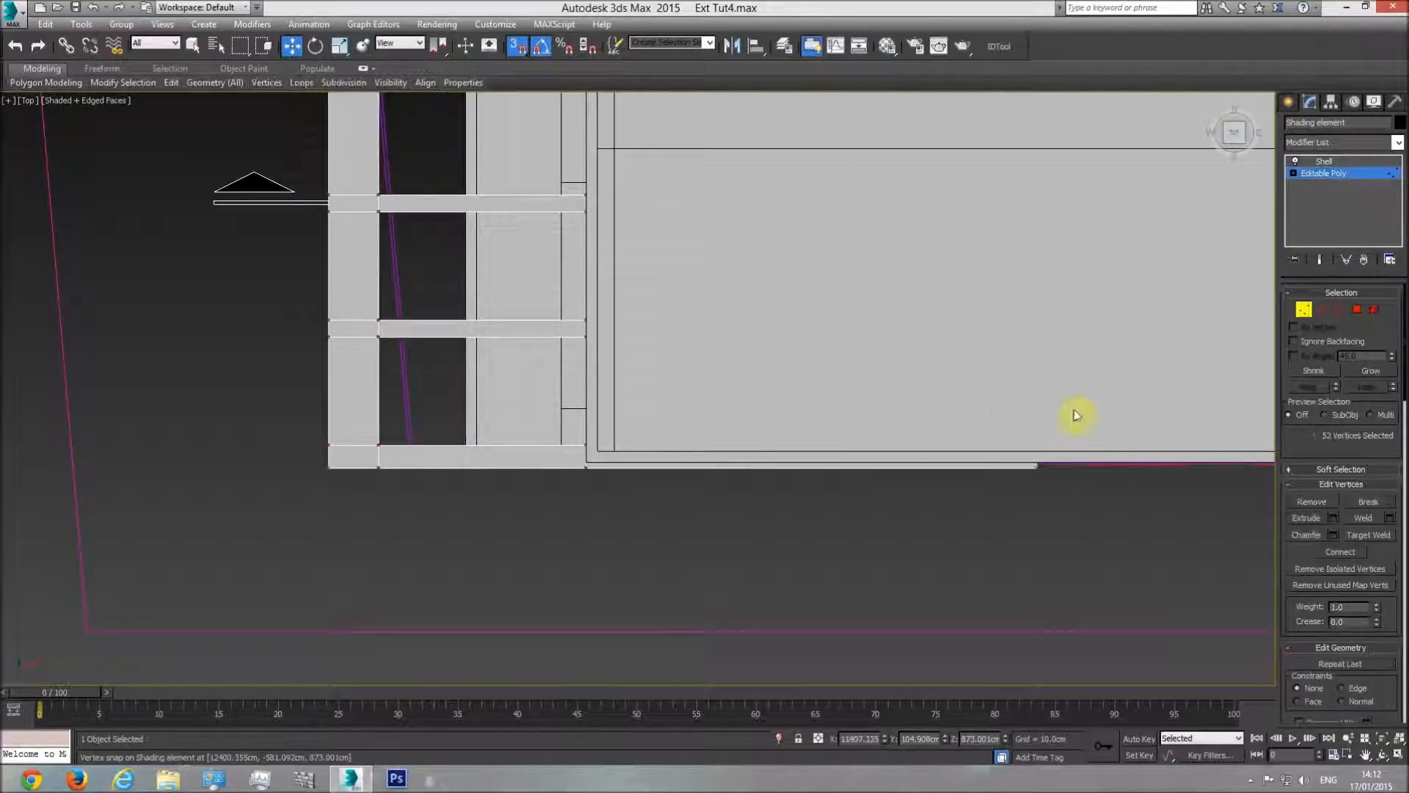
middle_drag(1087, 499, 712, 502)
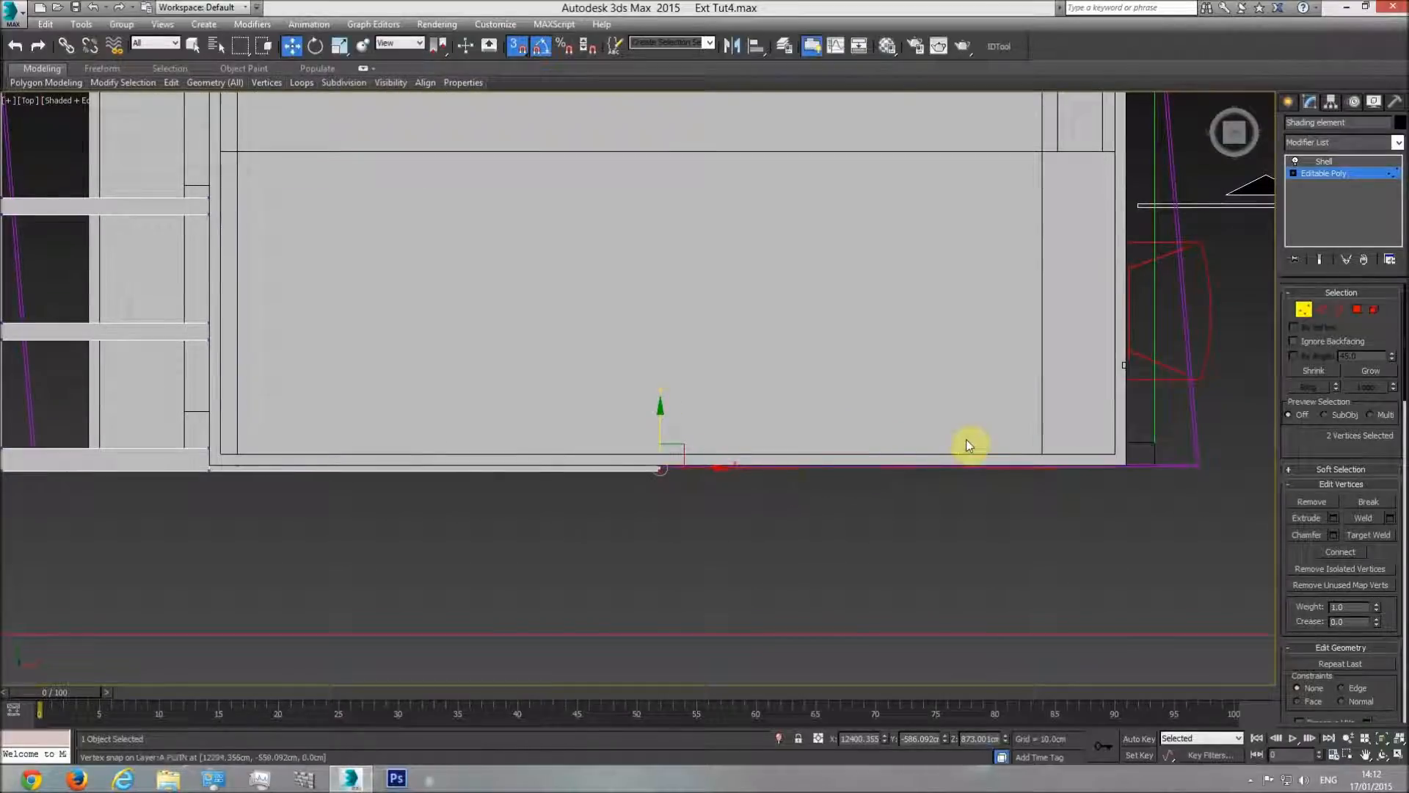
key(F3)
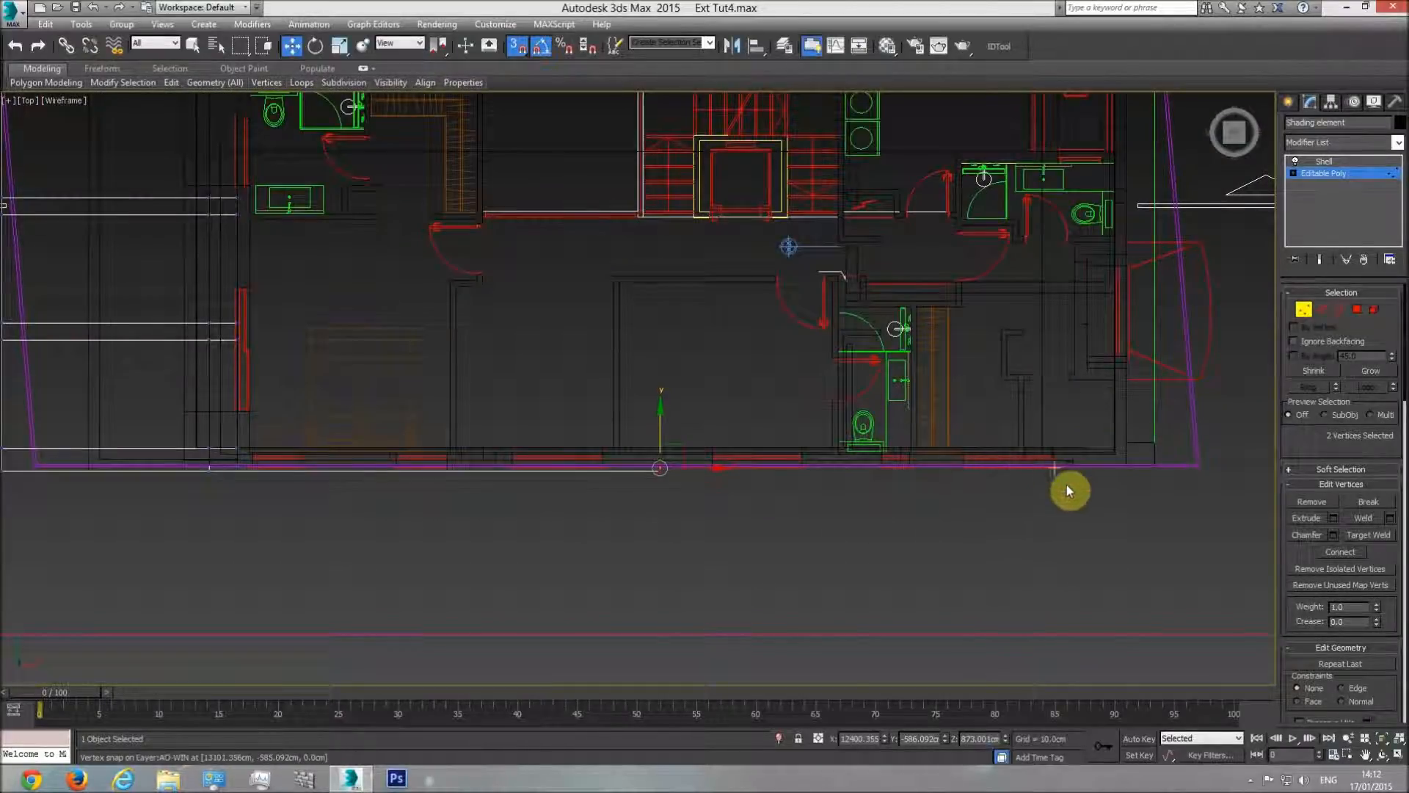
scroll(1066, 488, up, 5)
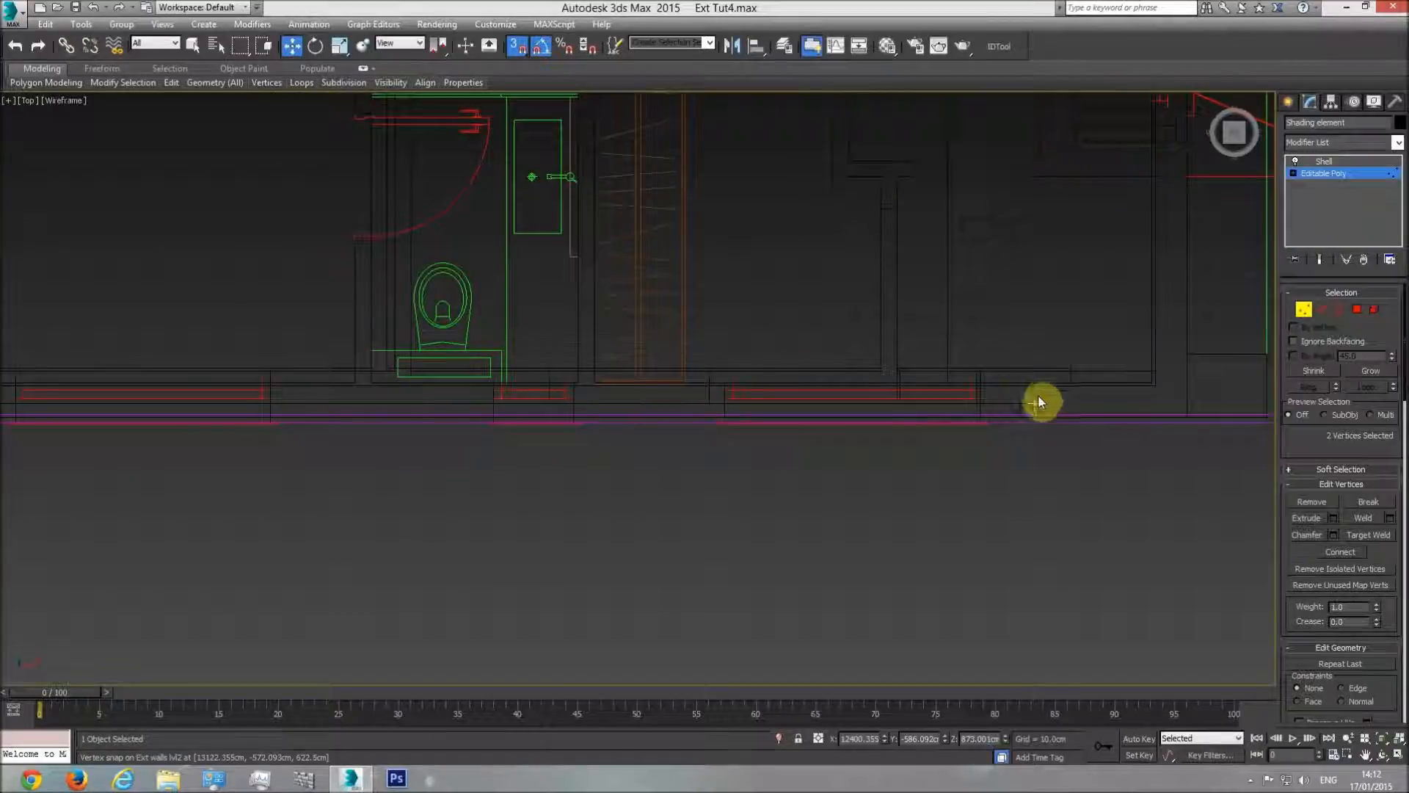
Step: Examine on the side elevation drawing where the shading element's side beam ends near the wall corner
scroll(803, 514, down, 10)
middle_drag(270, 446, 333, 450)
scroll(411, 419, up, 3)
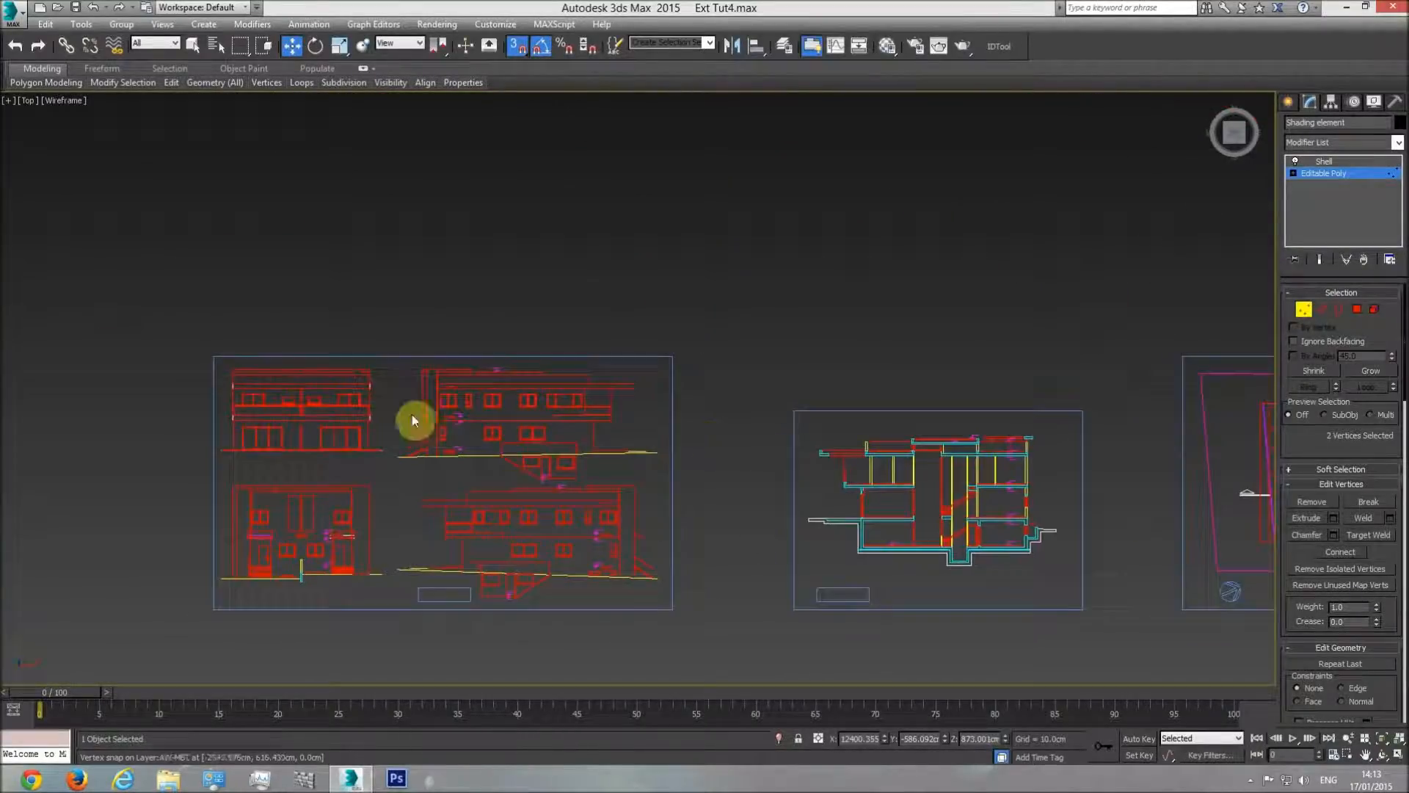
scroll(466, 401, up, 10)
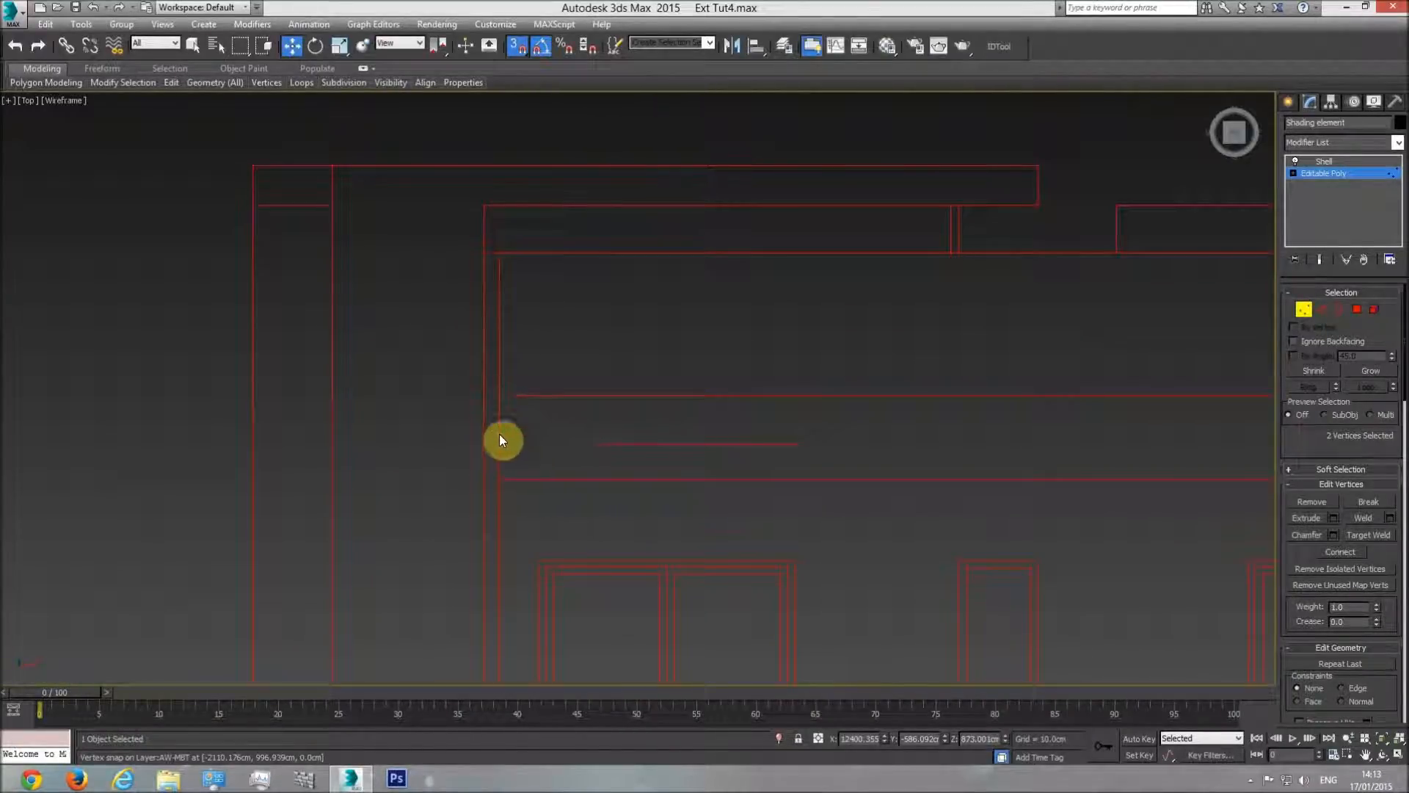
Step: Add the end vertices of the shading element's opposite side beam to the vertex selection on the plan
scroll(843, 428, down, 10)
middle_drag(1090, 481, 584, 459)
scroll(587, 459, up, 8)
scroll(741, 523, down, 3)
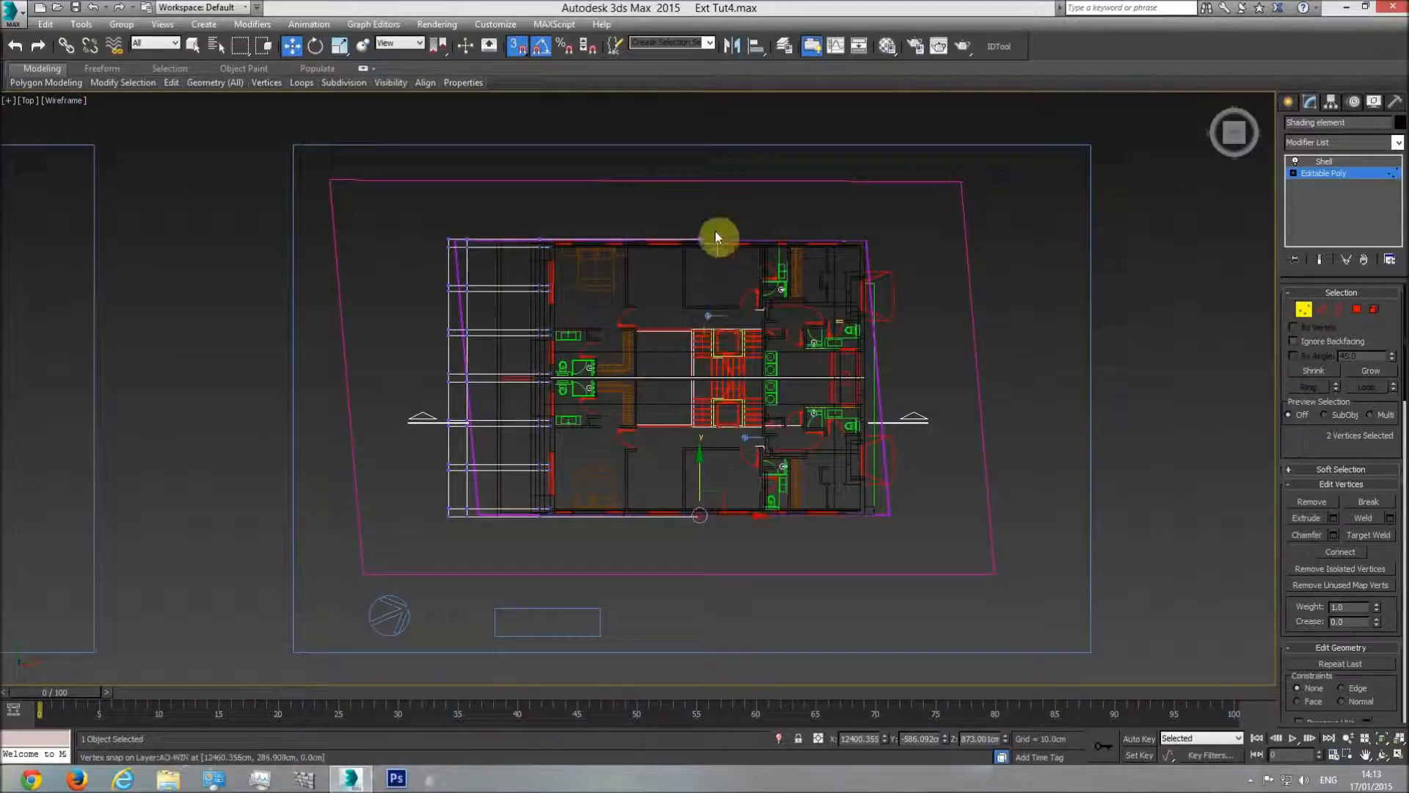
ctrl+drag(719, 217, 678, 277)
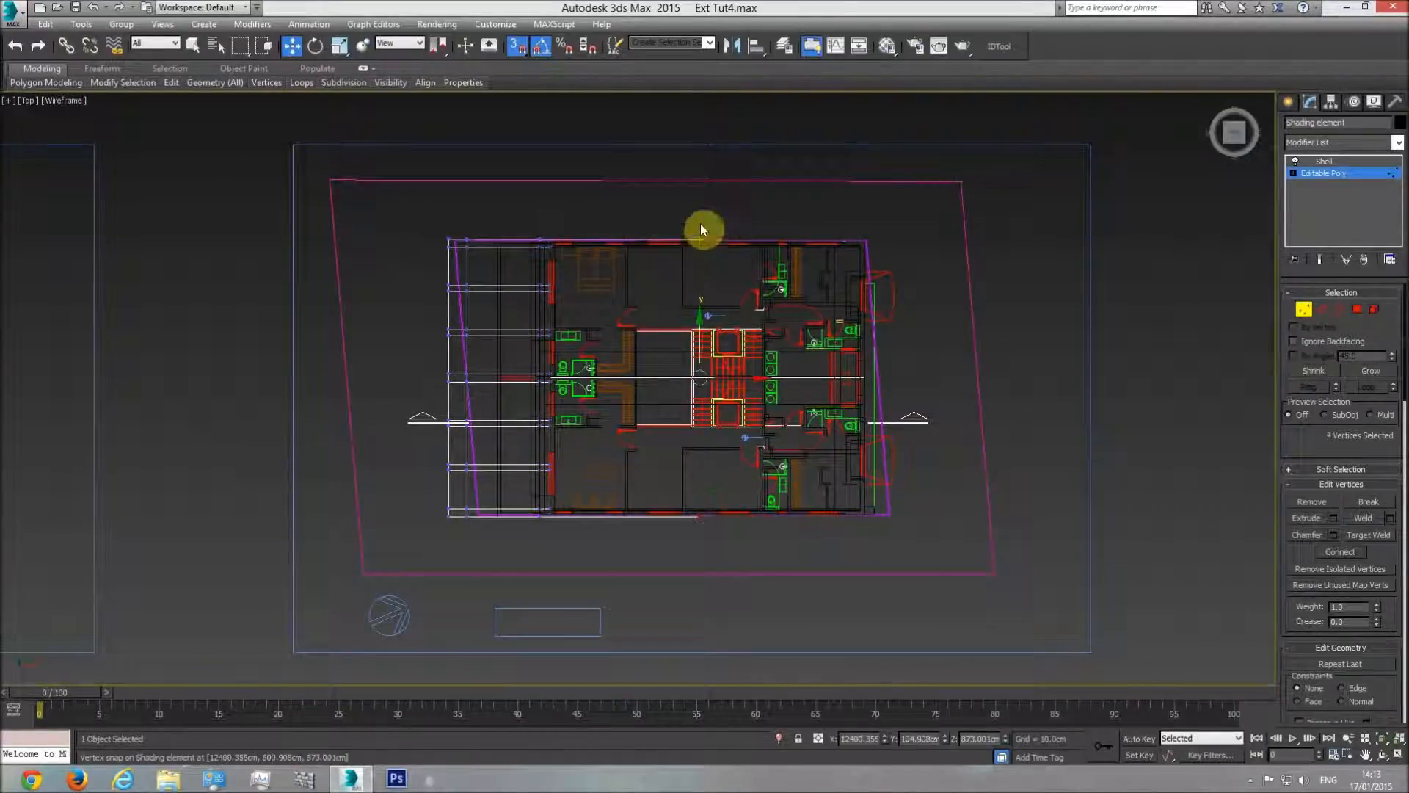
scroll(676, 405, up, 2)
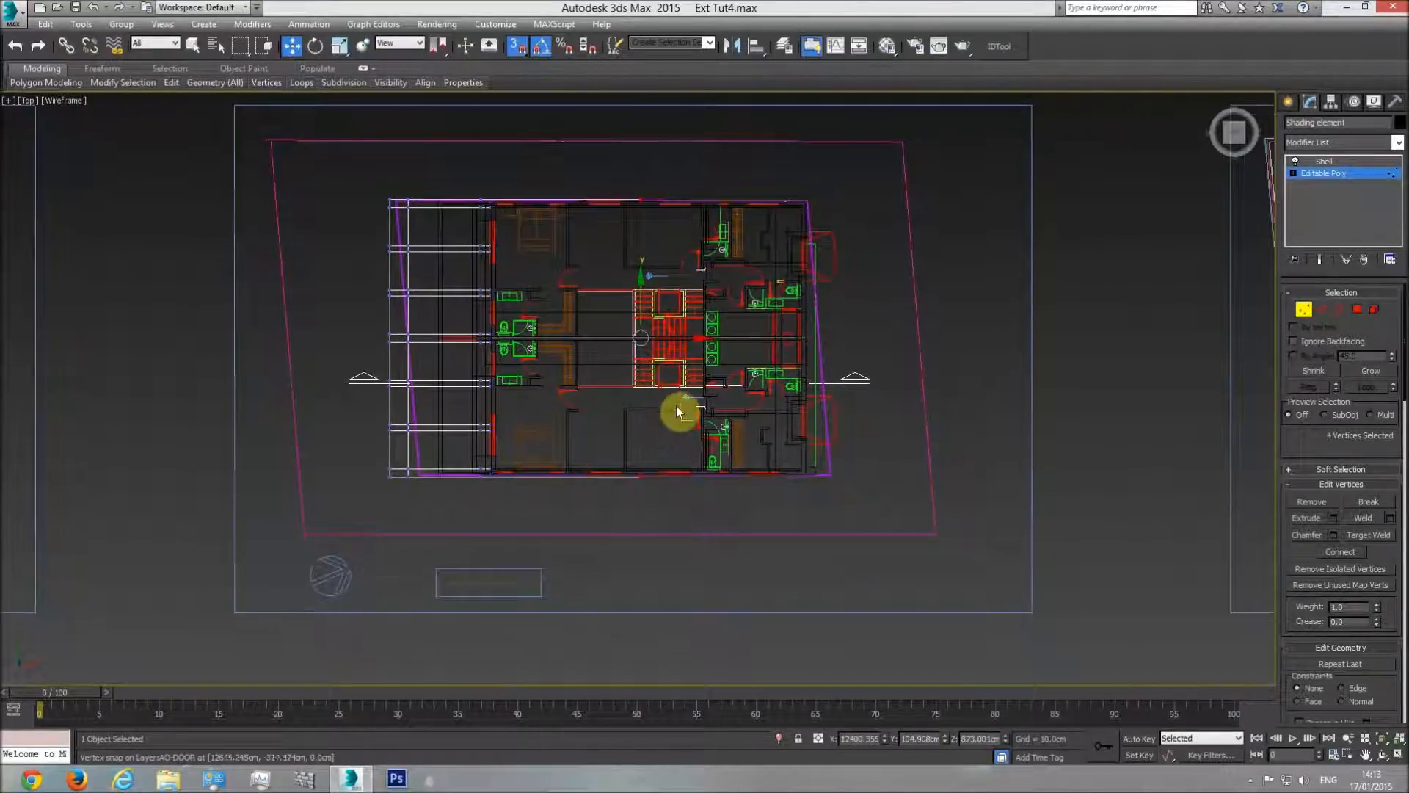
Step: Extend both side beams of the shading element along the walls to the vertical joint near the rear corner, and display the model shaded
drag(670, 315, 787, 385)
scroll(825, 507, up, 8)
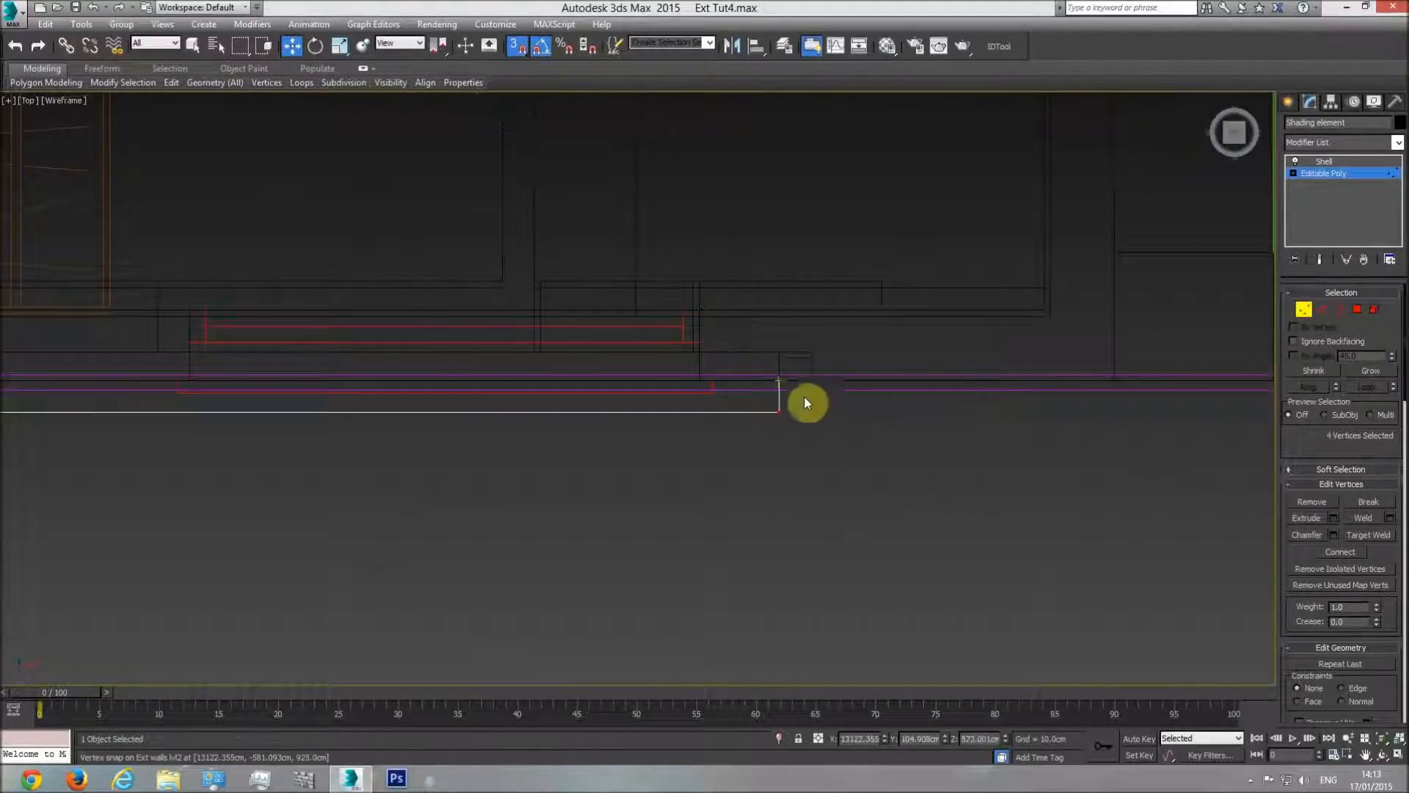
key(p)
click(1383, 756)
mouse_move(742, 482)
mouse_down()
mouse_move(705, 399)
mouse_move(711, 377)
mouse_move(645, 504)
mouse_move(669, 424)
mouse_move(720, 384)
mouse_move(680, 396)
mouse_move(711, 396)
mouse_up()
key(F3)
click(1336, 174)
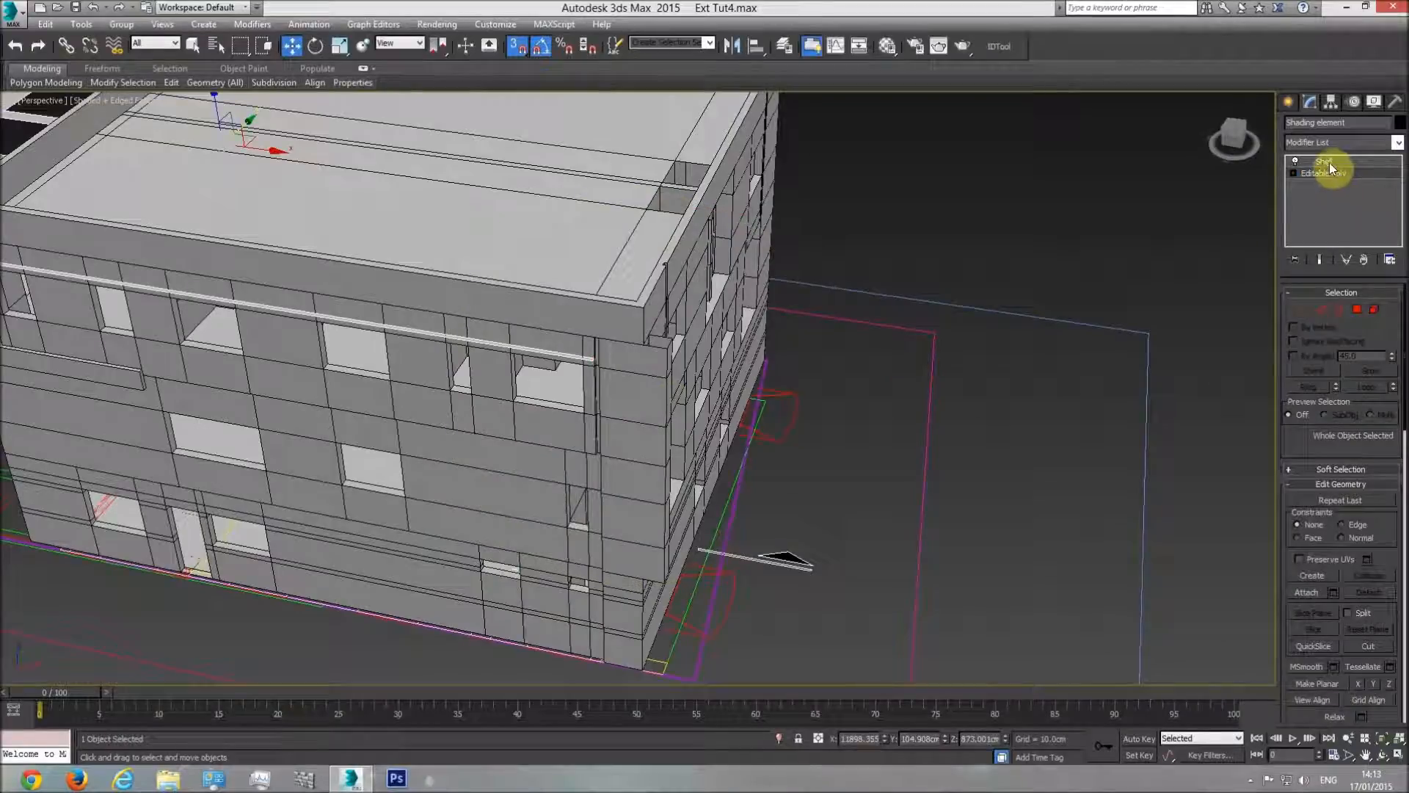
click(545, 375)
scroll(663, 309, up, 5)
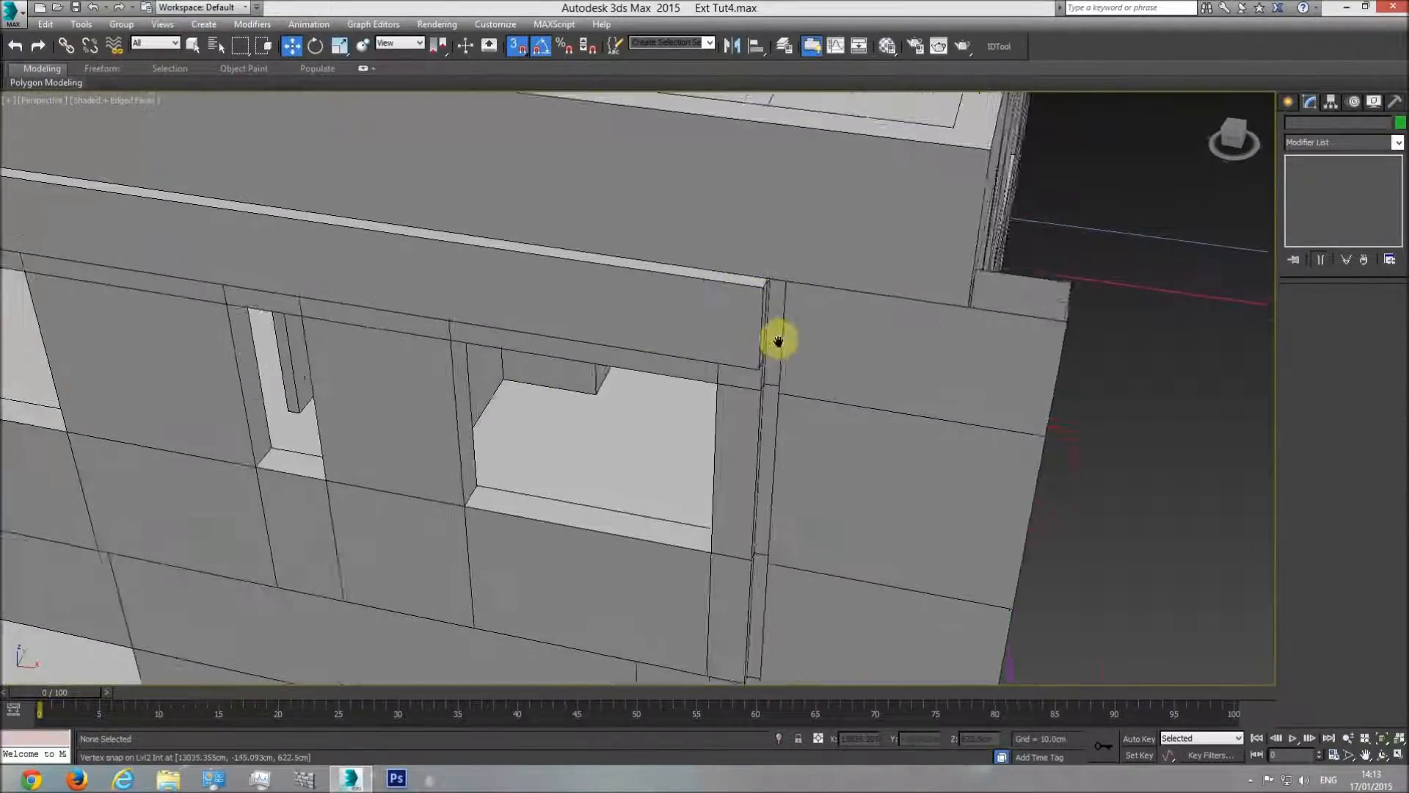
scroll(770, 337, down, 6)
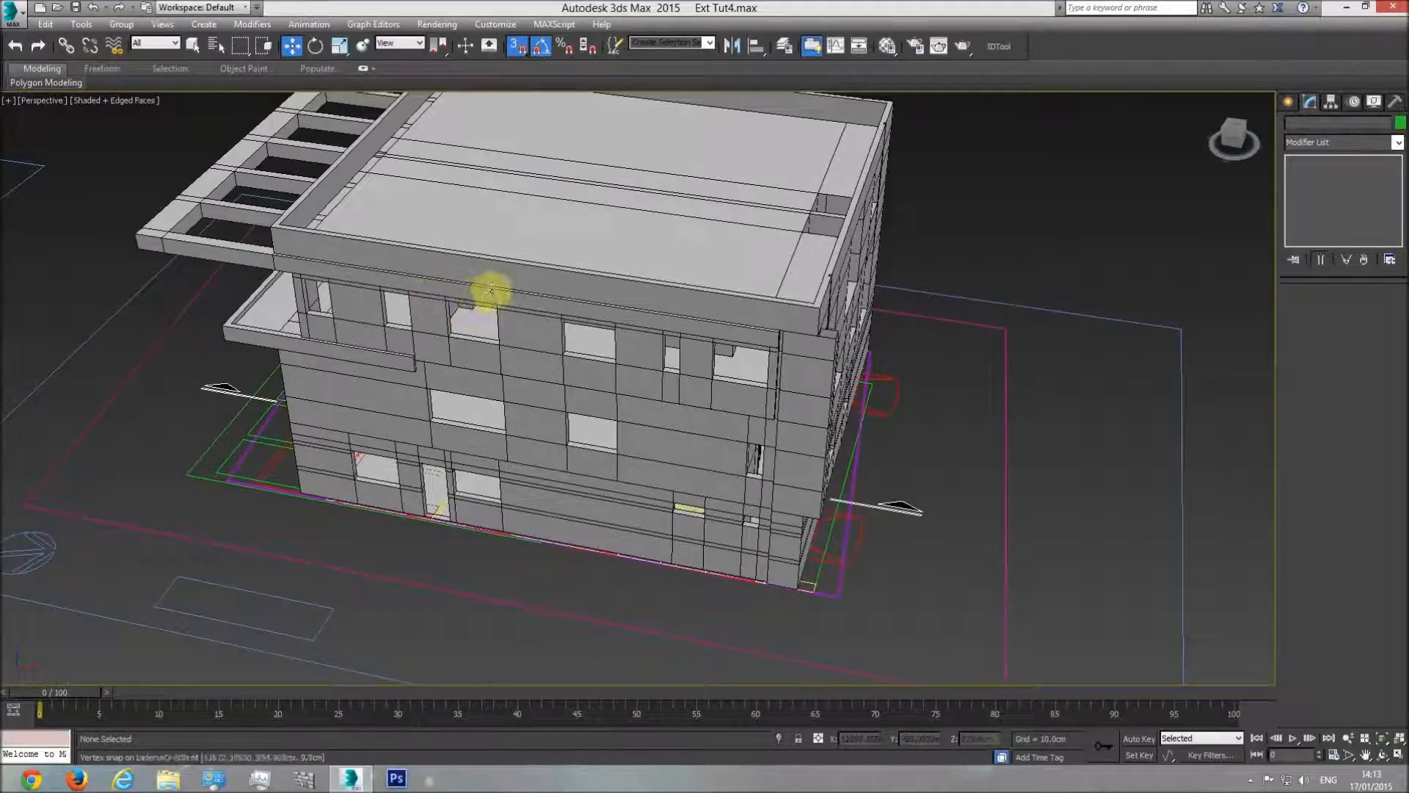
Step: Select the balcony floor cover and examine on the side elevation drawing how far it runs along the wall
middle_drag(562, 394, 604, 410)
click(1382, 756)
drag(694, 484, 599, 442)
key(w)
click(623, 412)
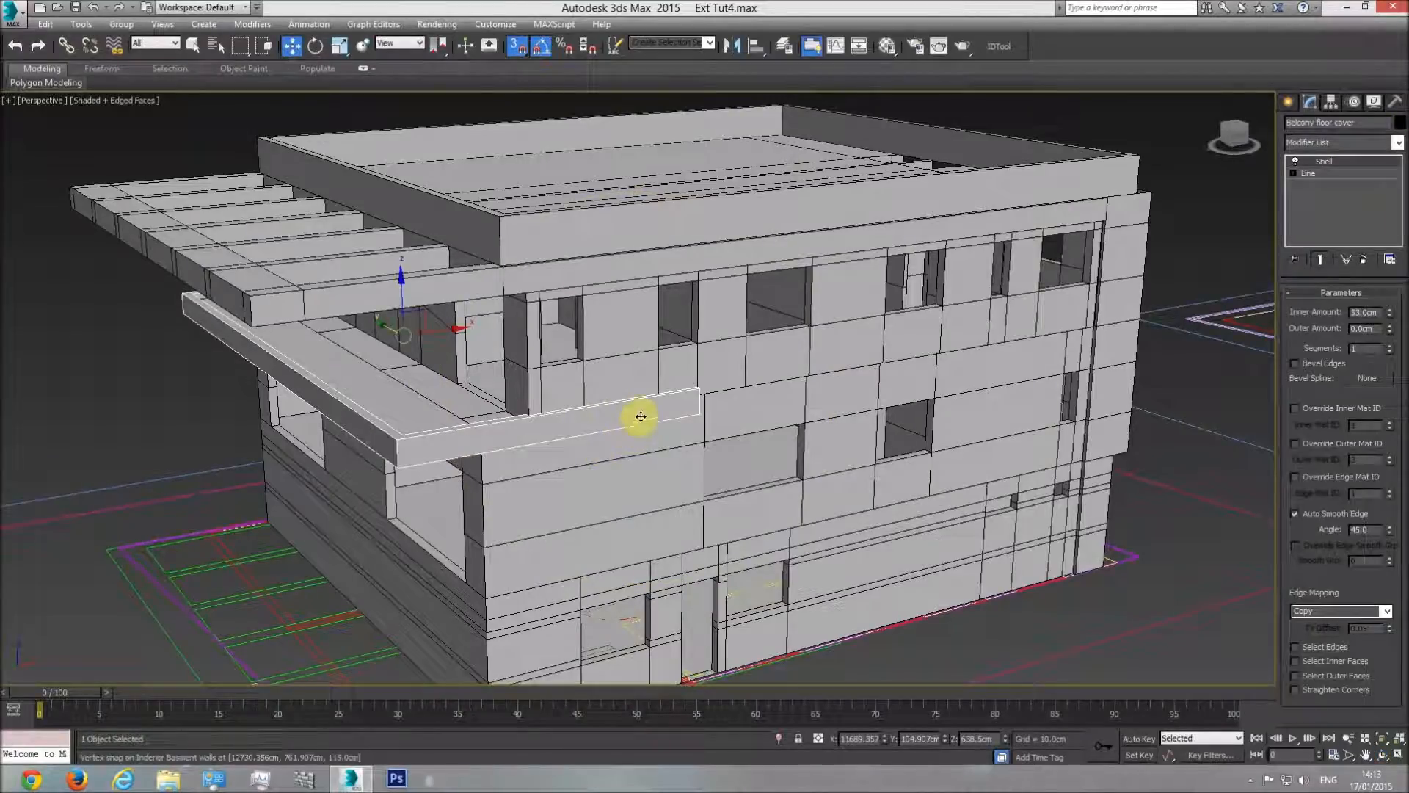
key(t)
scroll(651, 424, down, 15)
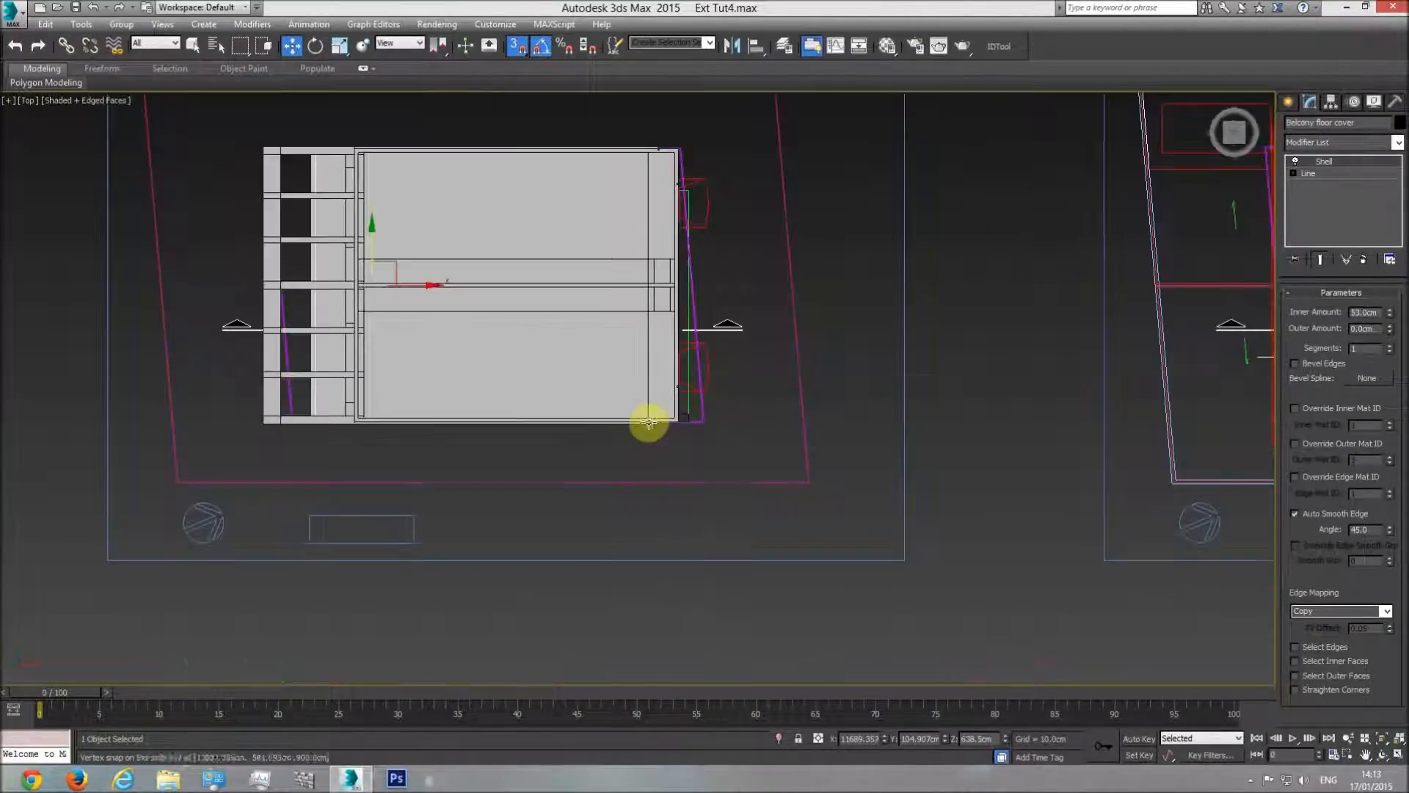
middle_drag(117, 408, 468, 425)
scroll(468, 424, up, 5)
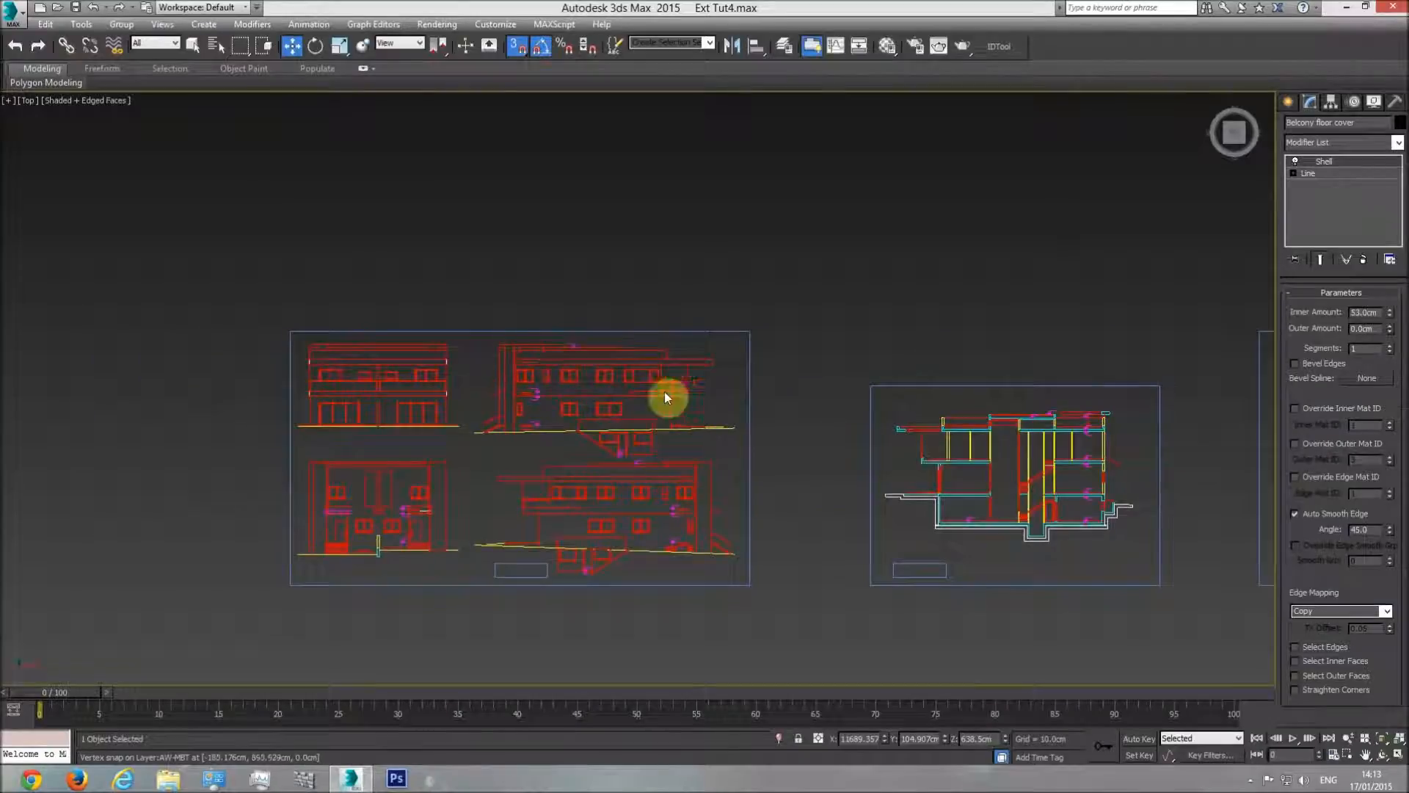
scroll(588, 402, up, 5)
middle_drag(599, 540, 581, 391)
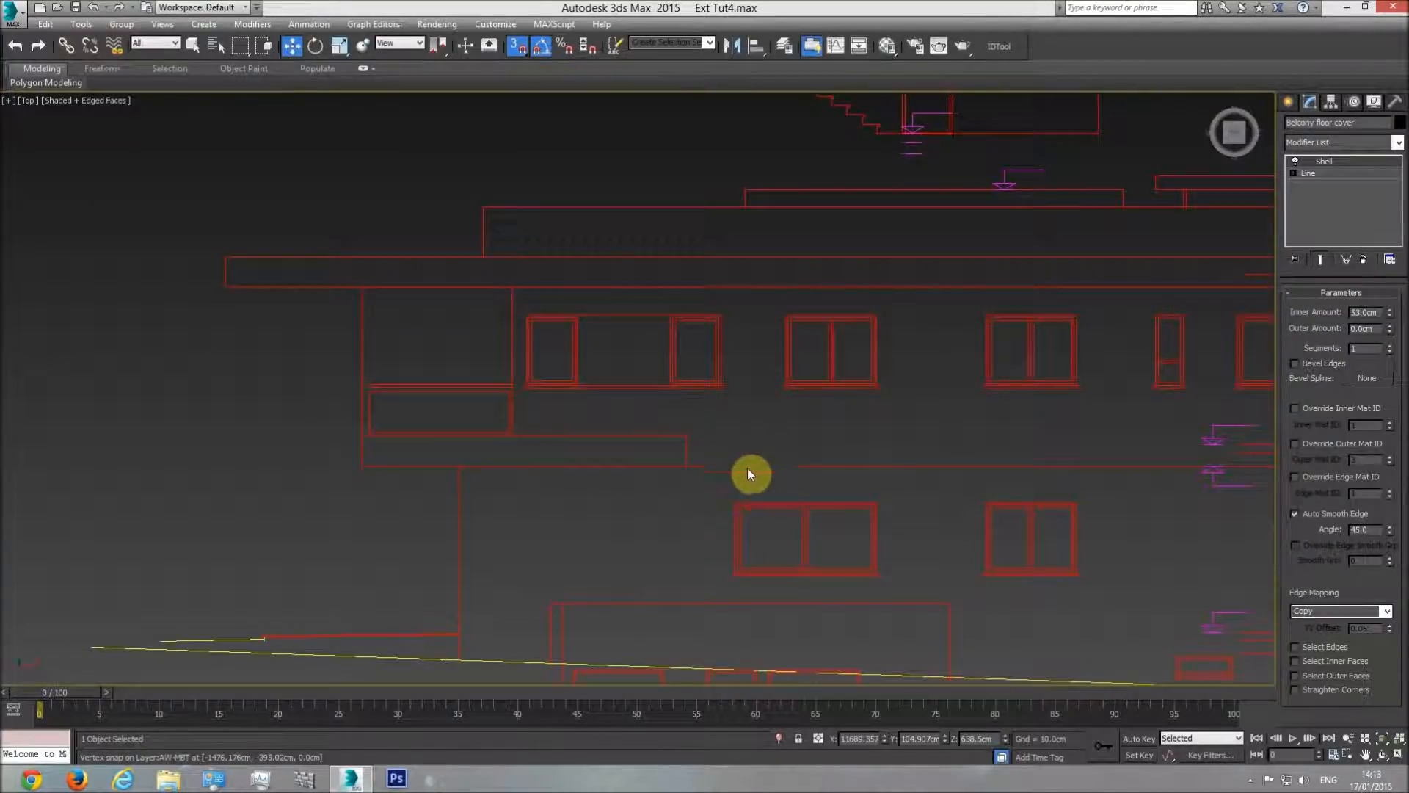
Step: Inspect on the shaded model where the balcony floor cover ends along the side wall
scroll(829, 490, down, 8)
key(p)
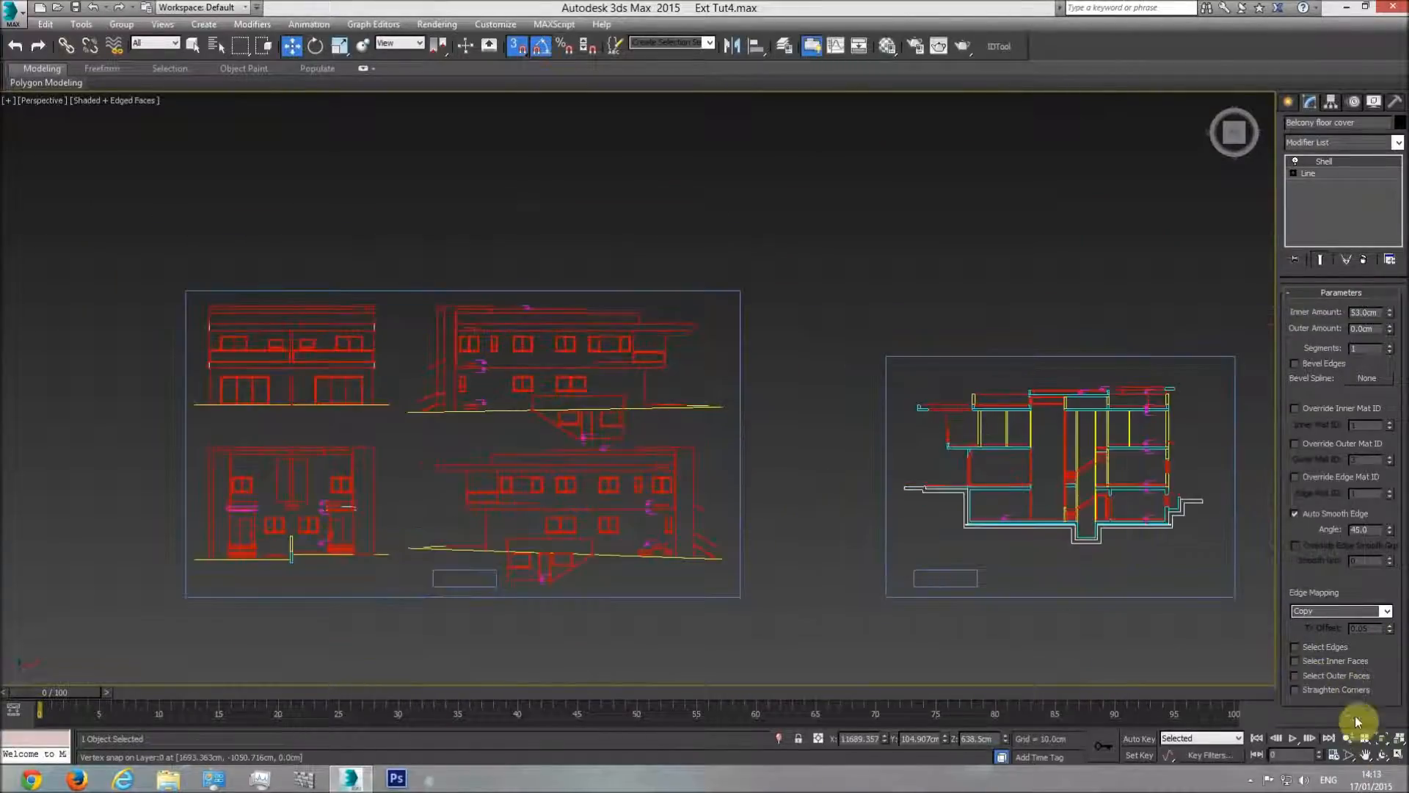
click(1381, 756)
mouse_move(778, 536)
mouse_down()
mouse_move(749, 503)
mouse_move(771, 466)
mouse_move(671, 443)
mouse_move(704, 393)
mouse_up()
scroll(704, 393, up, 8)
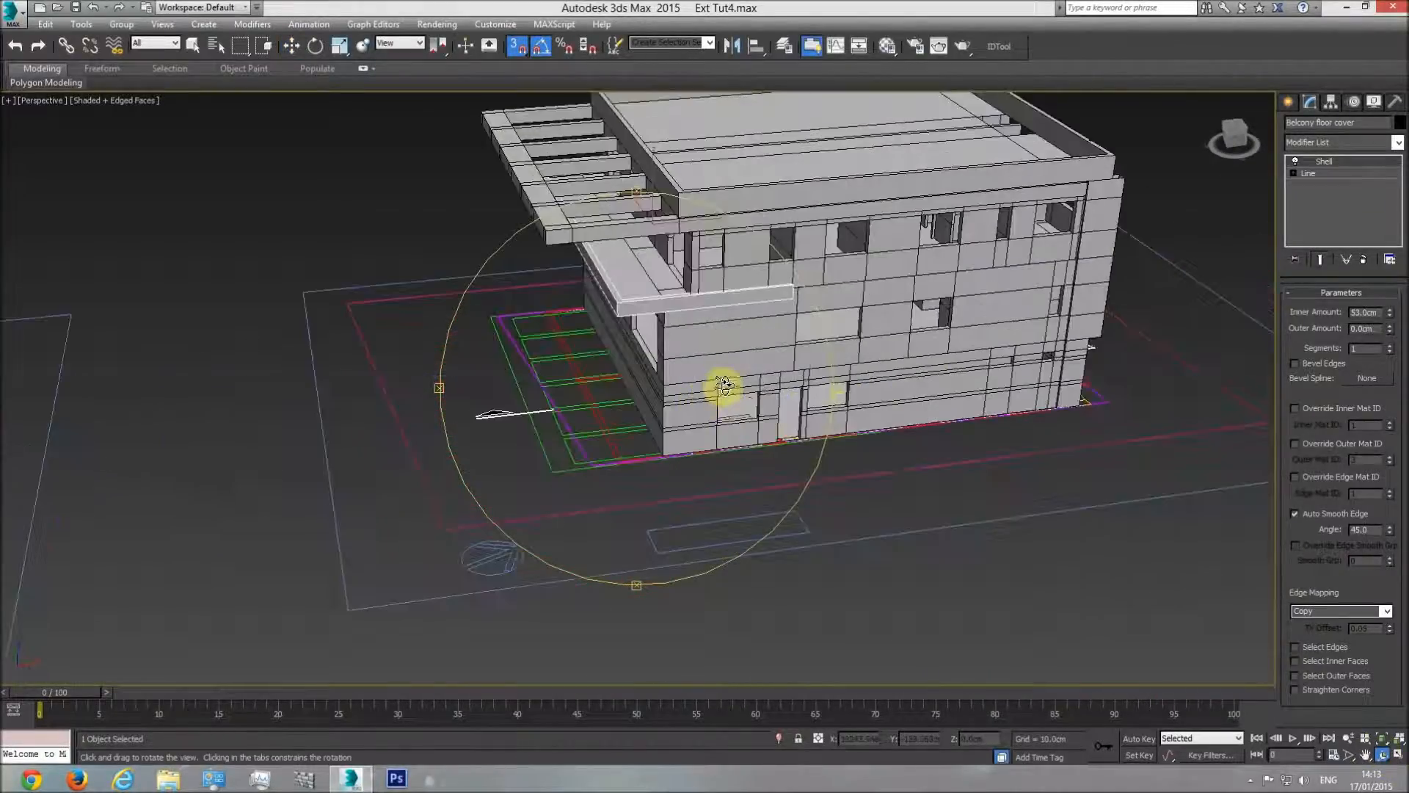
scroll(697, 402, up, 4)
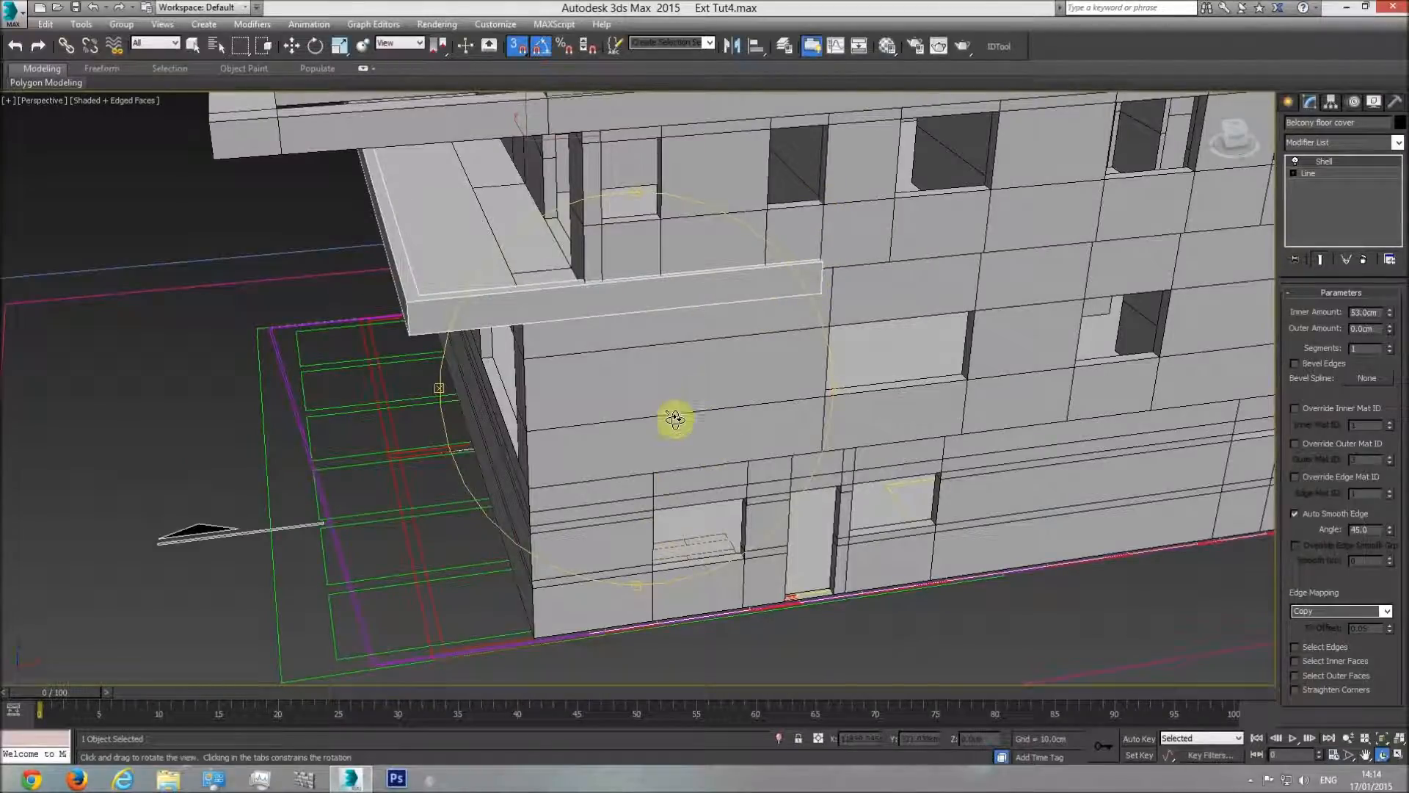
key(w)
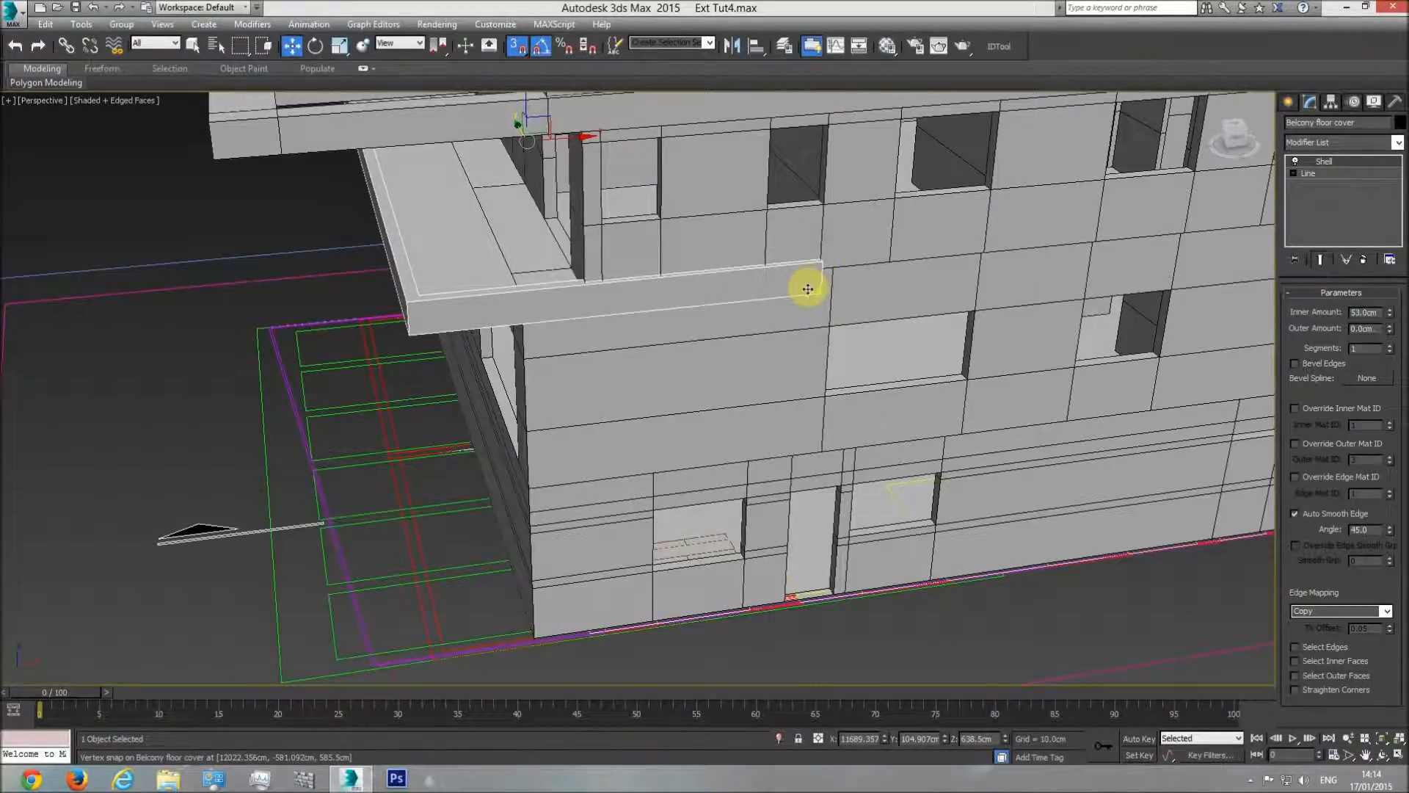
middle_drag(807, 288, 770, 352)
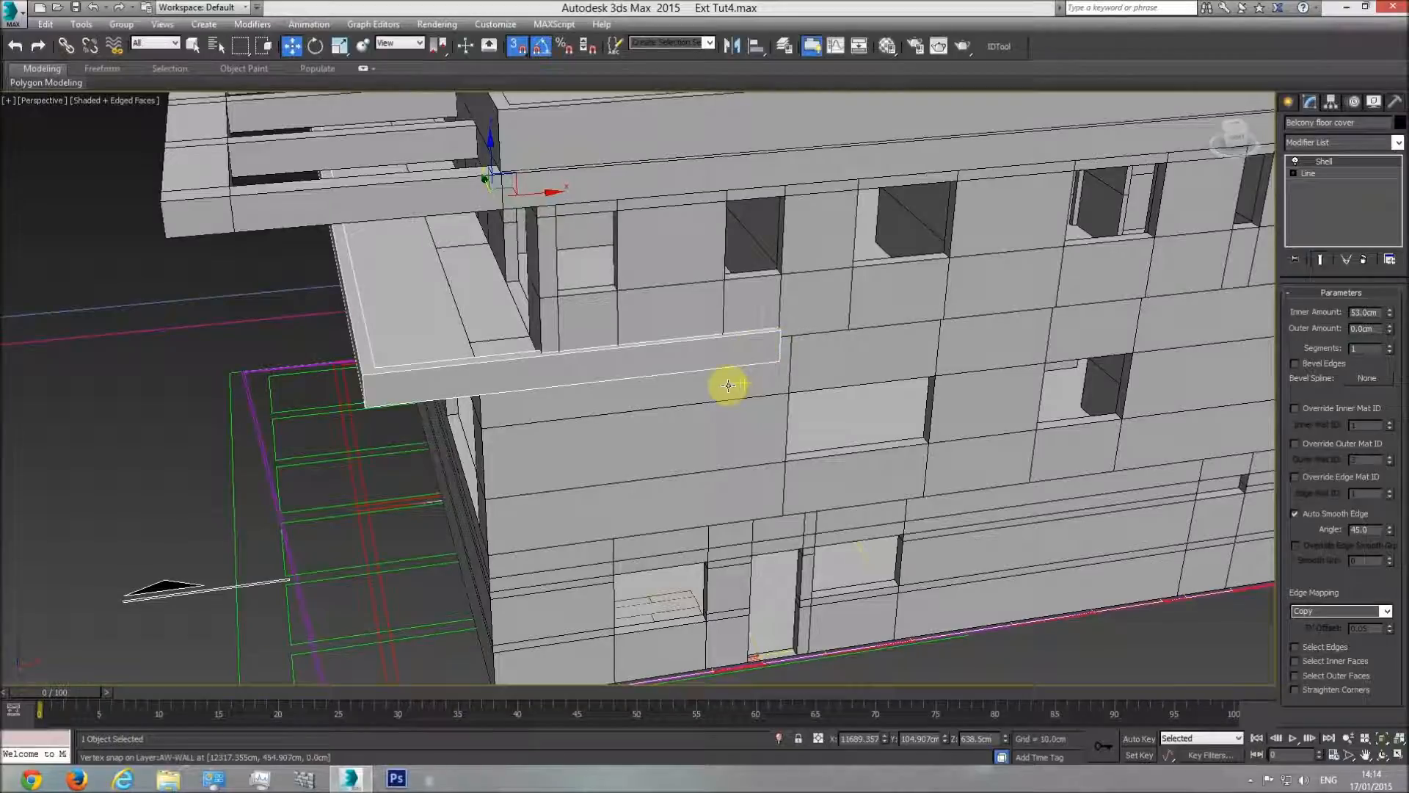
Step: Recheck the balcony edge on the side elevation against the model, and clear the selection
key(t)
scroll(634, 471, down, 2)
scroll(582, 481, up, 8)
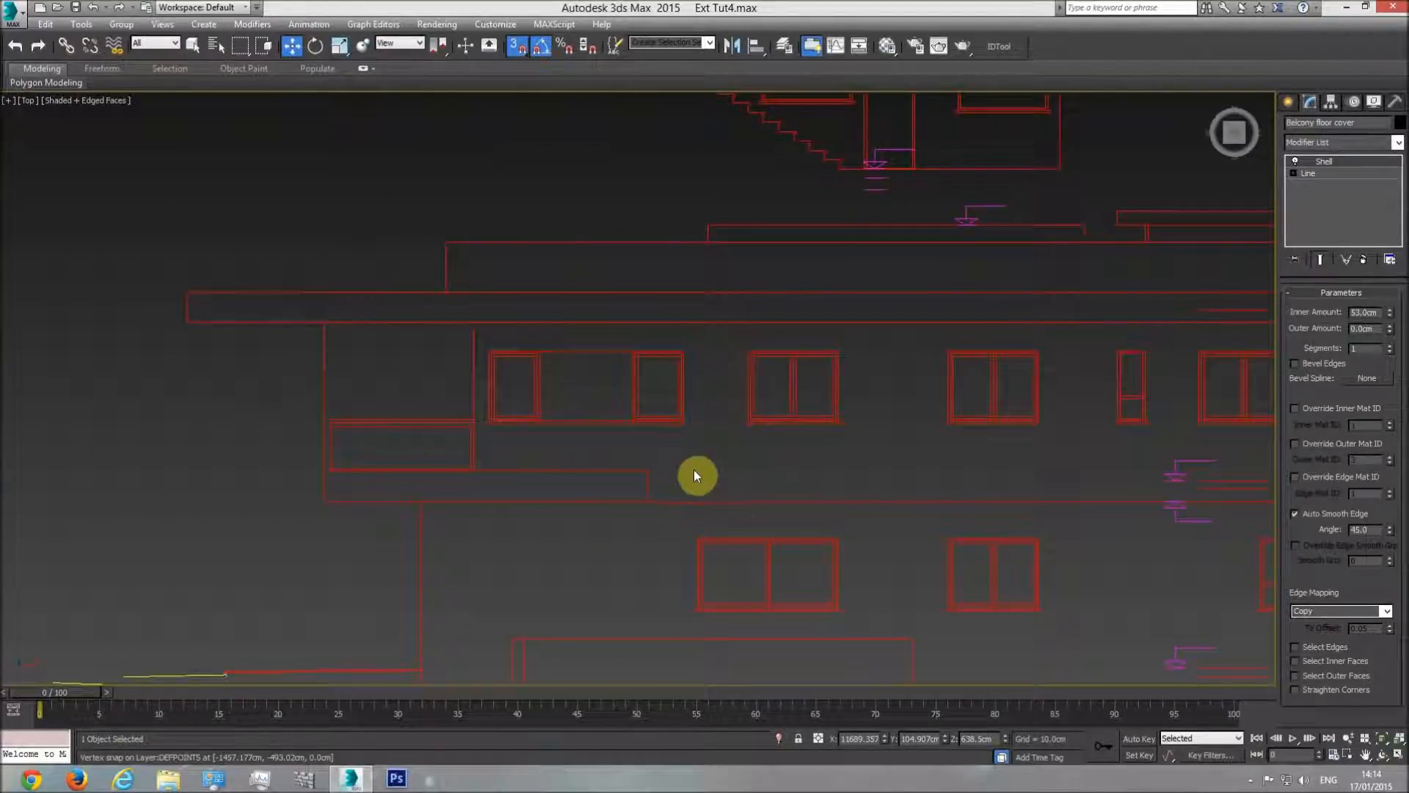
key(p)
click(1396, 756)
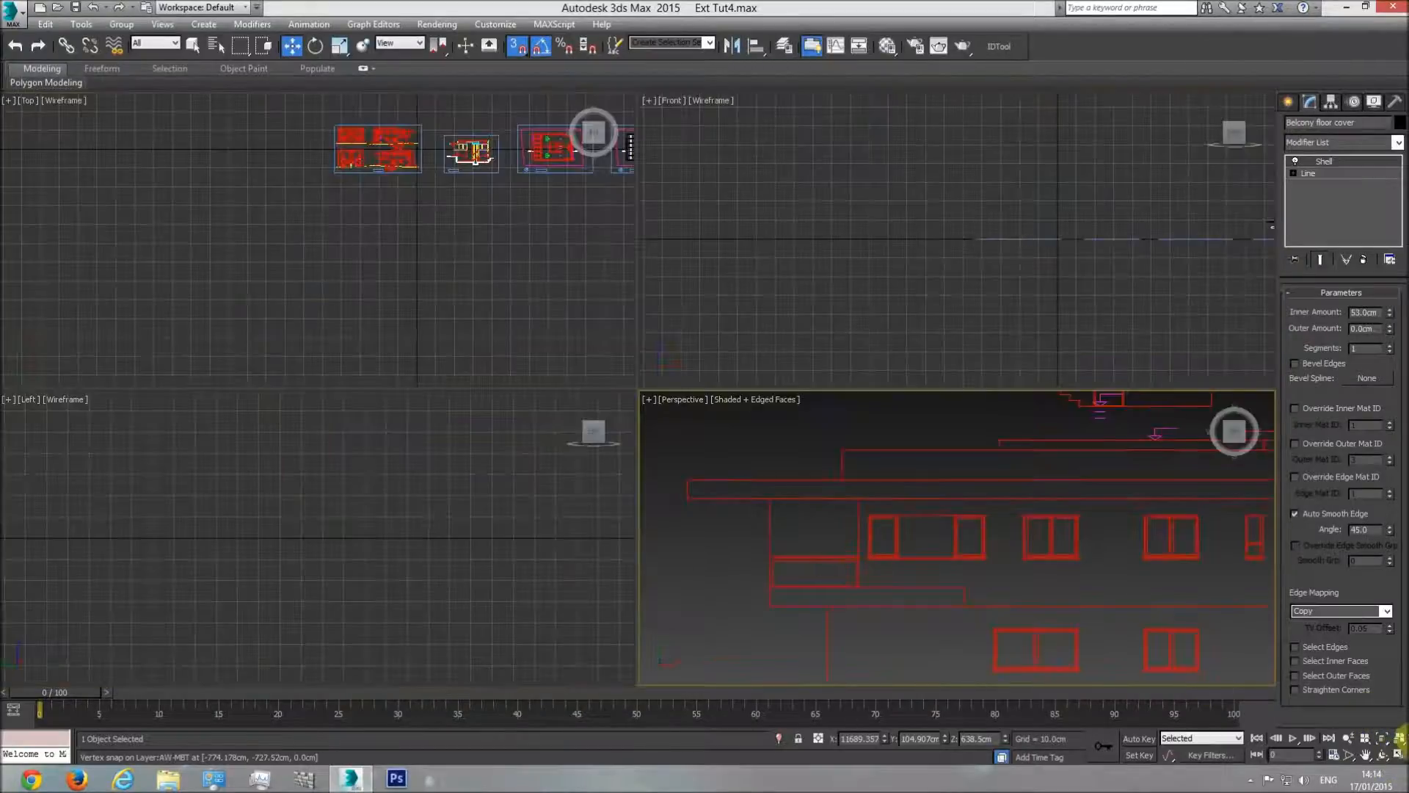
click(1400, 756)
click(1383, 755)
drag(622, 455, 684, 384)
scroll(688, 389, down, 6)
scroll(755, 416, up, 10)
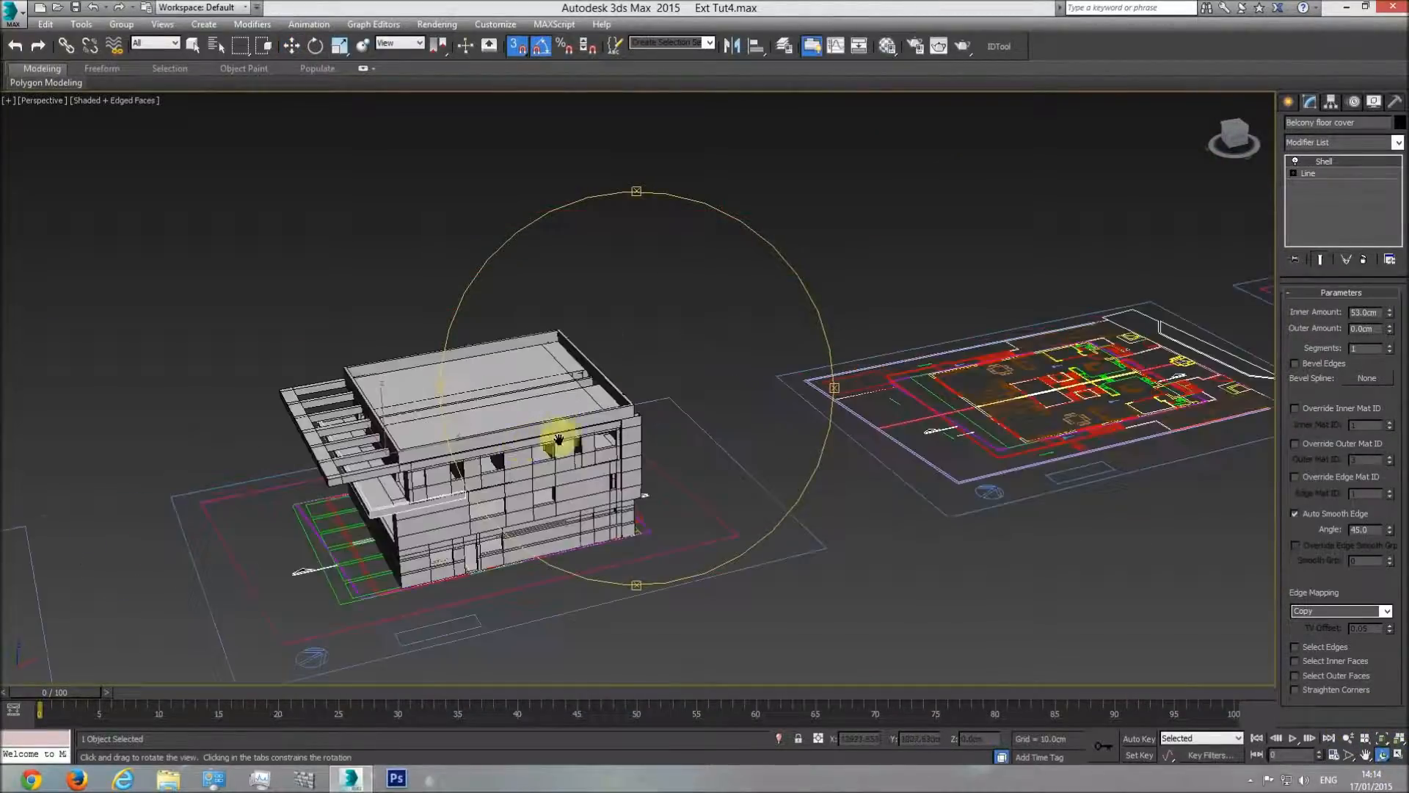
right_click(841, 199)
click(881, 198)
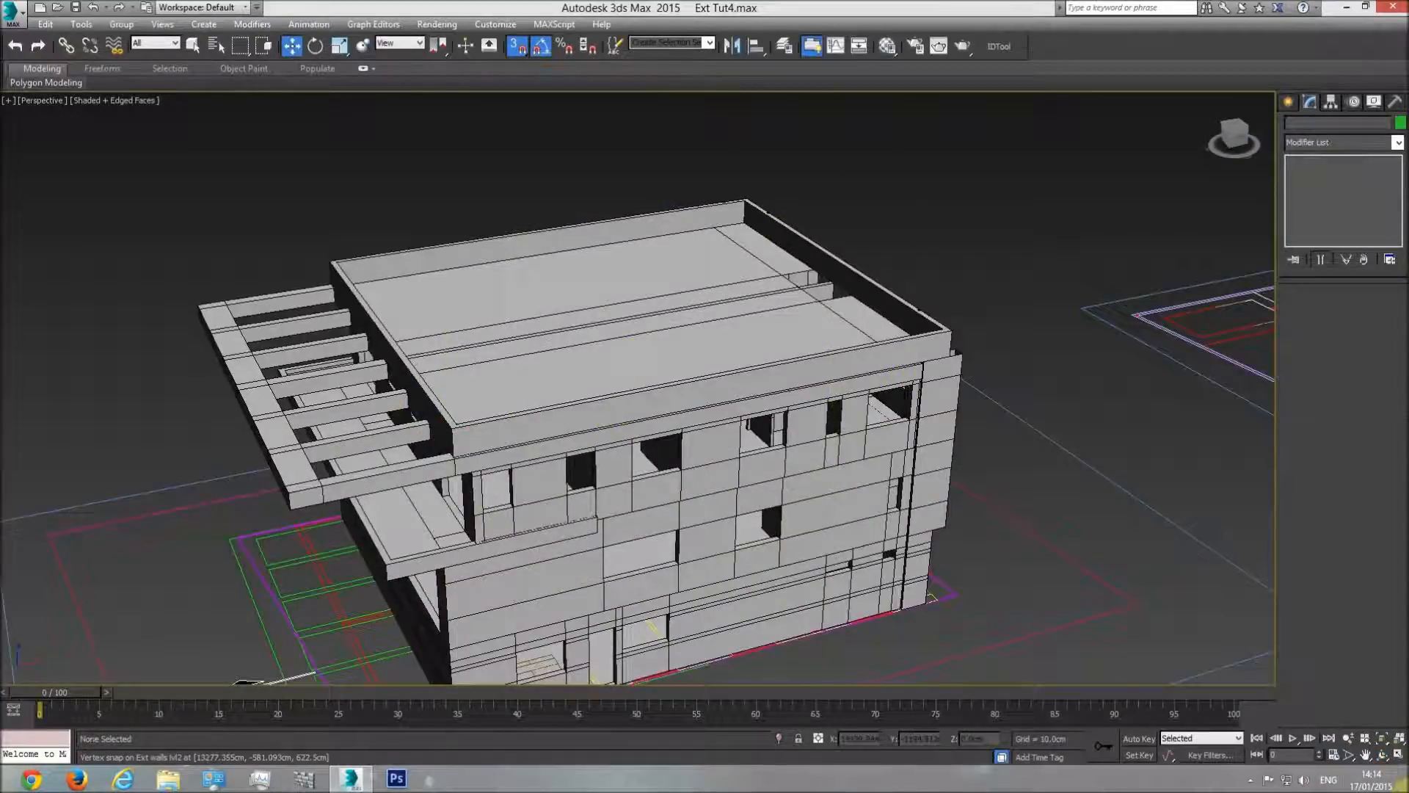
Step: Examine the dividing wall and the small recess walls beside the rear parapet on the roof plan
click(1382, 755)
drag(589, 465, 560, 475)
key(t)
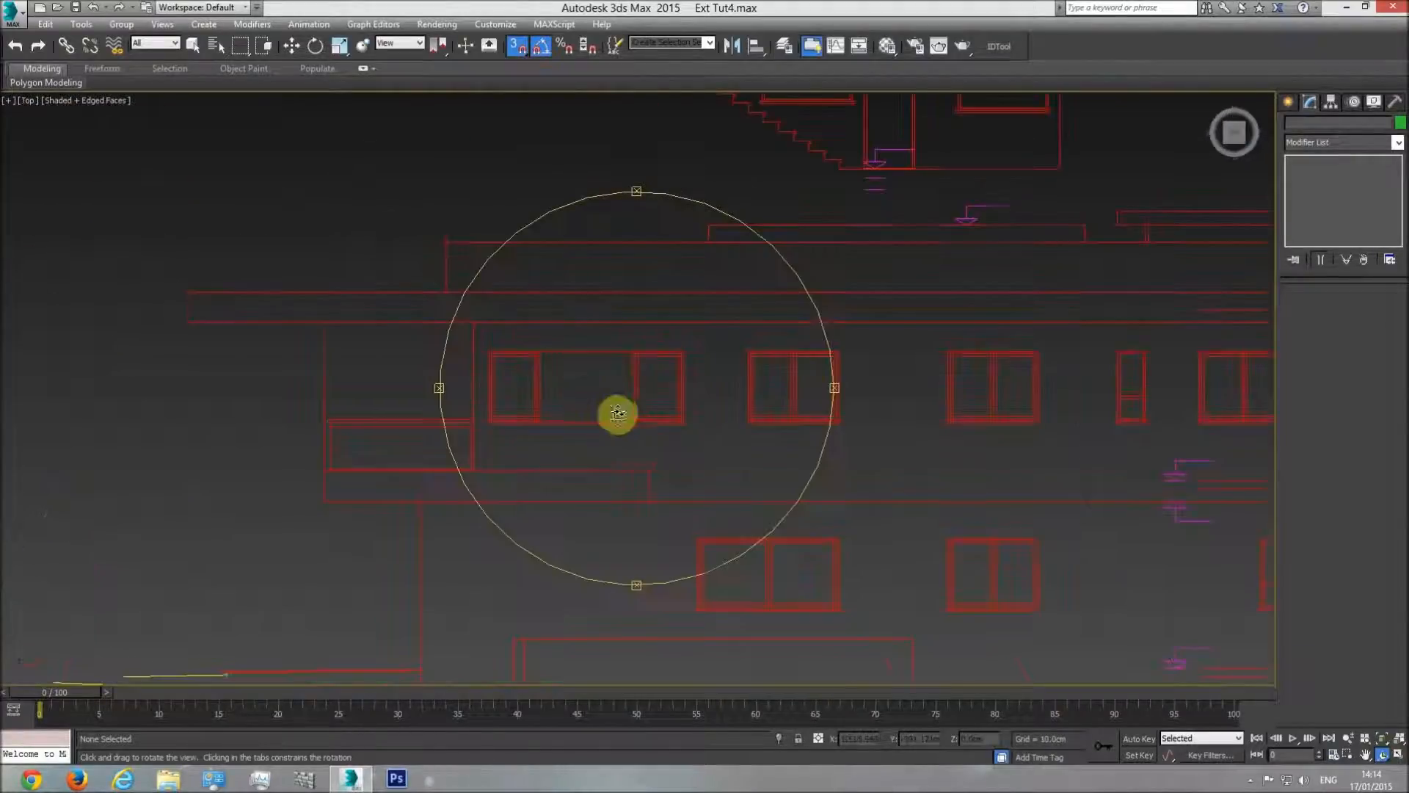
drag(620, 413, 769, 450)
scroll(723, 409, up, 4)
key(w)
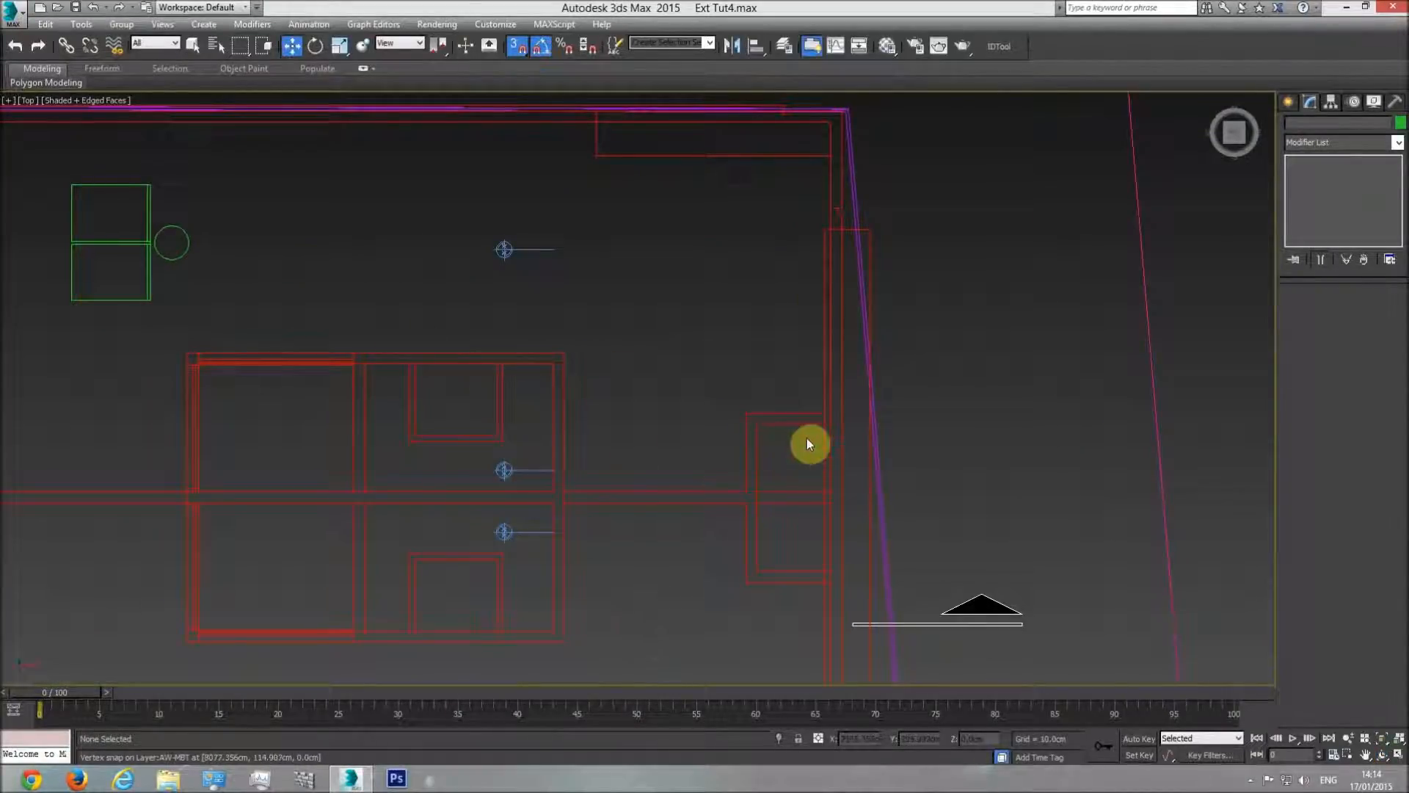
middle_drag(807, 443, 840, 397)
scroll(860, 373, up, 2)
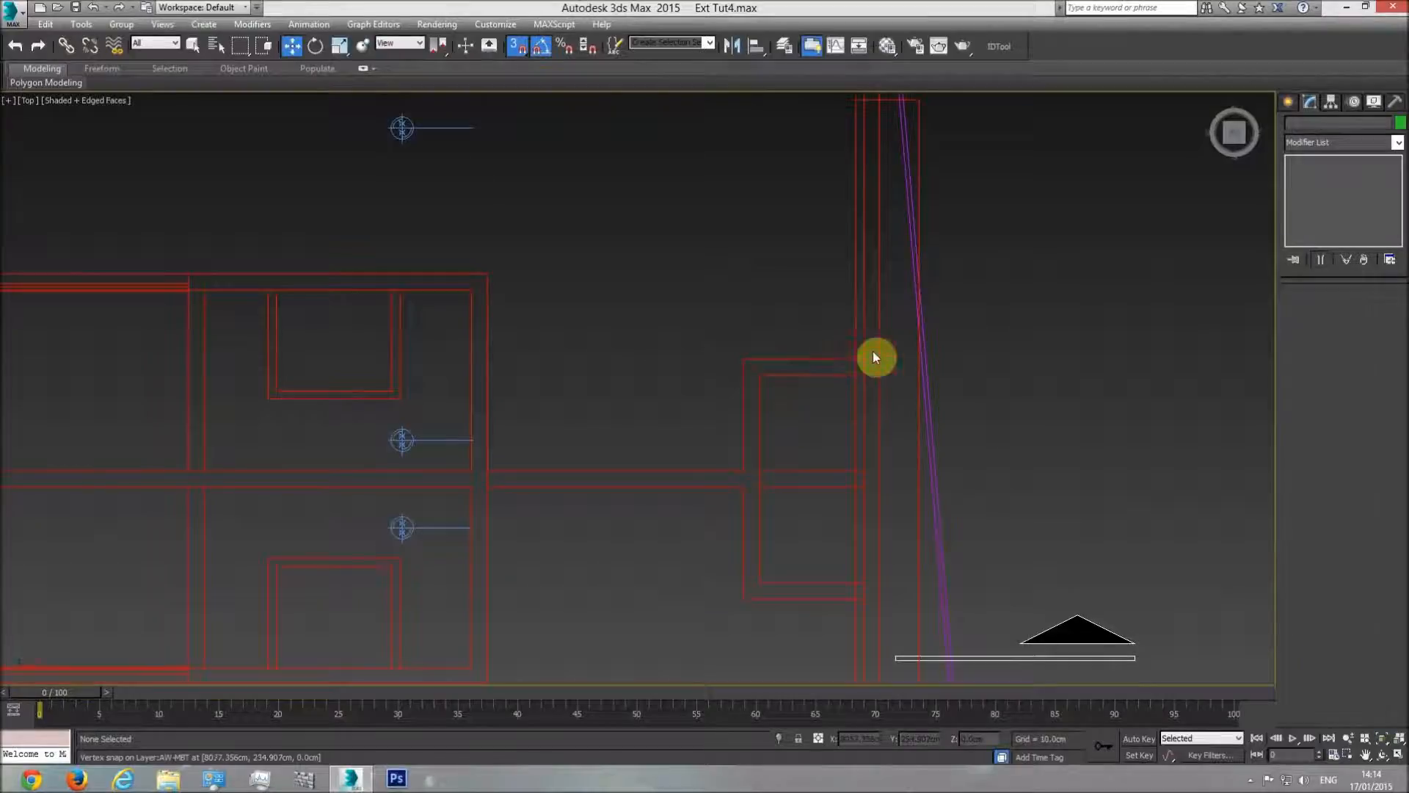
middle_drag(747, 415, 724, 383)
Step: Select the roof railing on the model and inspect the roof openings beside its rear edge
scroll(727, 386, down, 8)
key(p)
middle_drag(858, 521, 602, 503)
scroll(646, 514, down, 4)
click(1382, 756)
drag(717, 478, 609, 438)
middle_drag(851, 512, 541, 380)
scroll(695, 425, up, 5)
scroll(761, 399, up, 3)
drag(745, 470, 836, 103)
key(w)
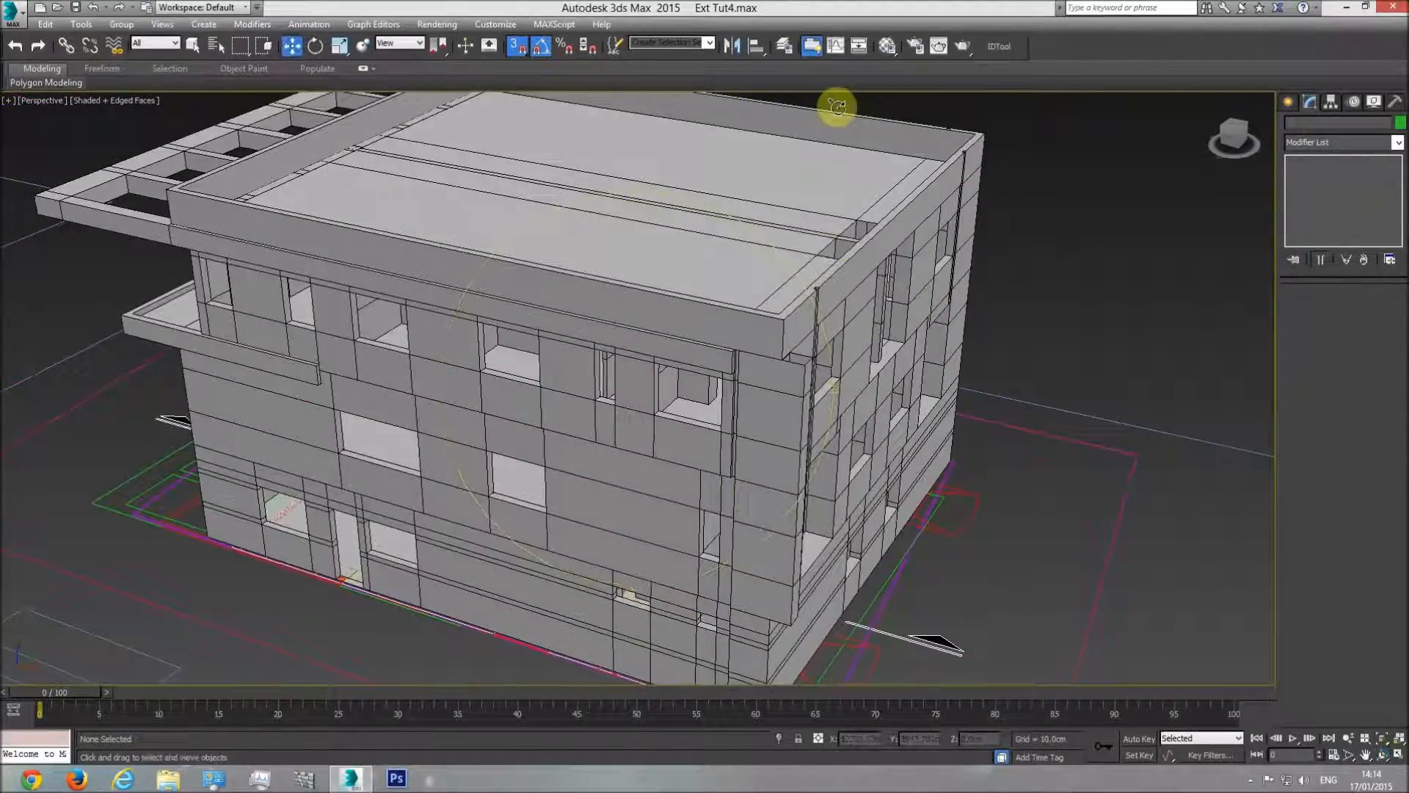
click(849, 126)
scroll(824, 277, up, 5)
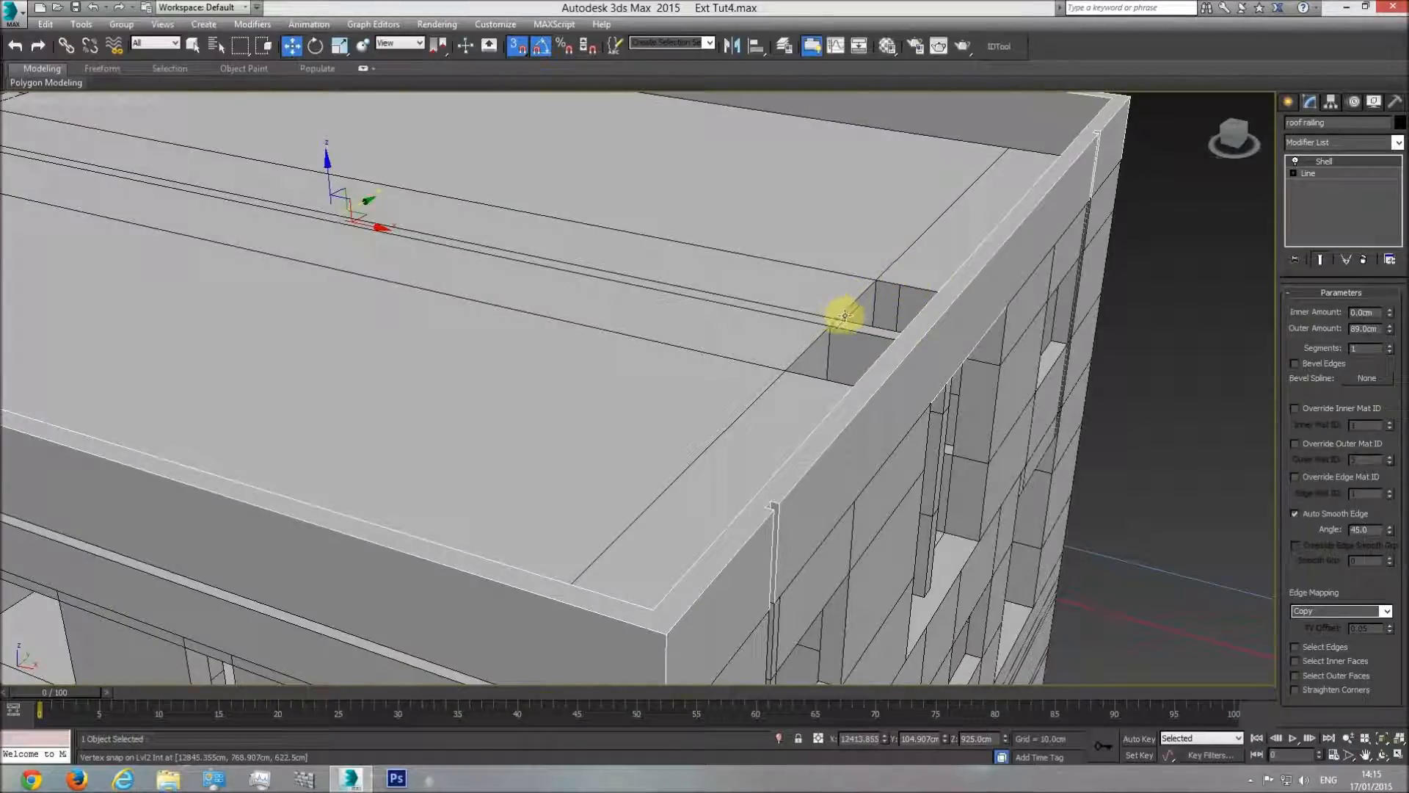
scroll(646, 333, down, 4)
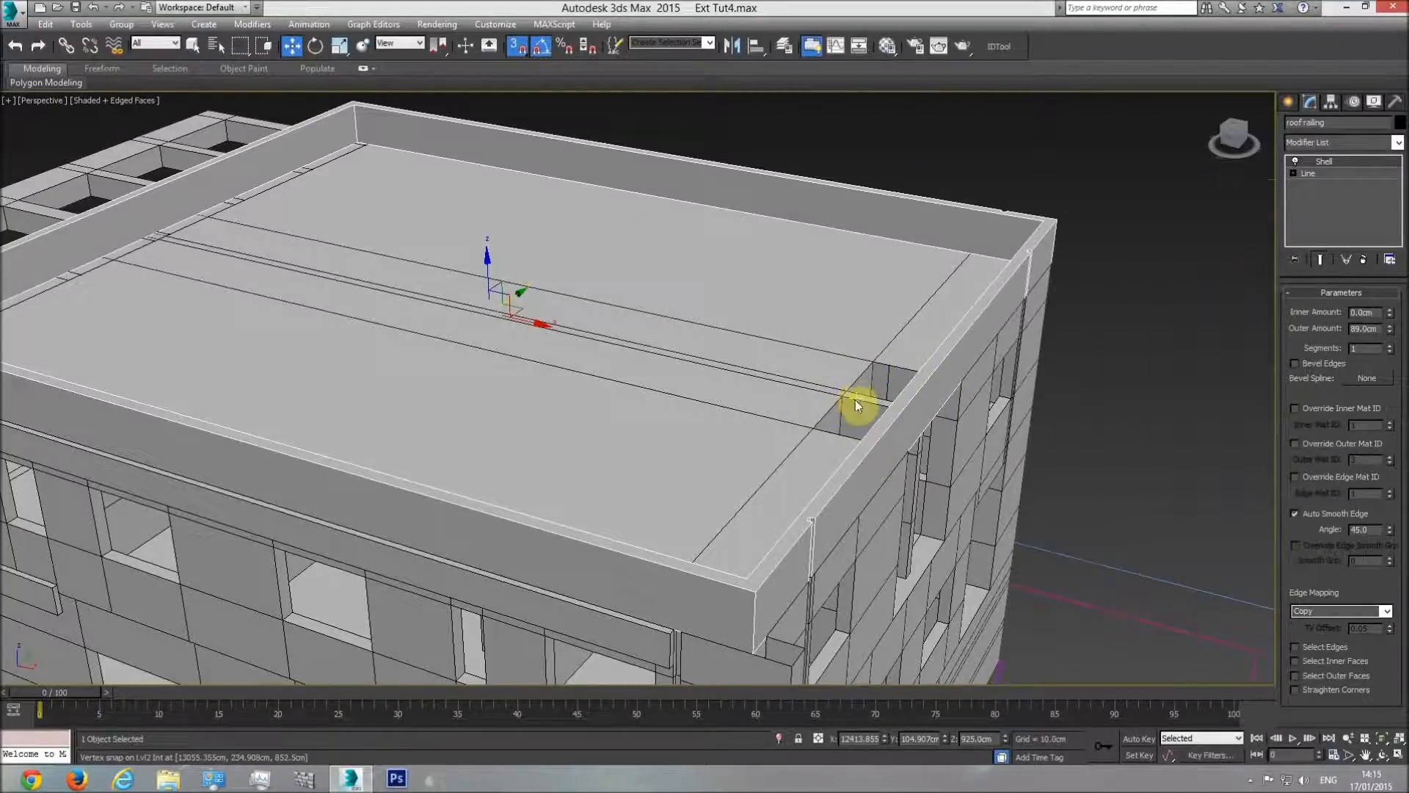
Step: Start a line on the roof plan, tracing the upper recess wall's outer face and both sides of the dividing wall to the central block
key(t)
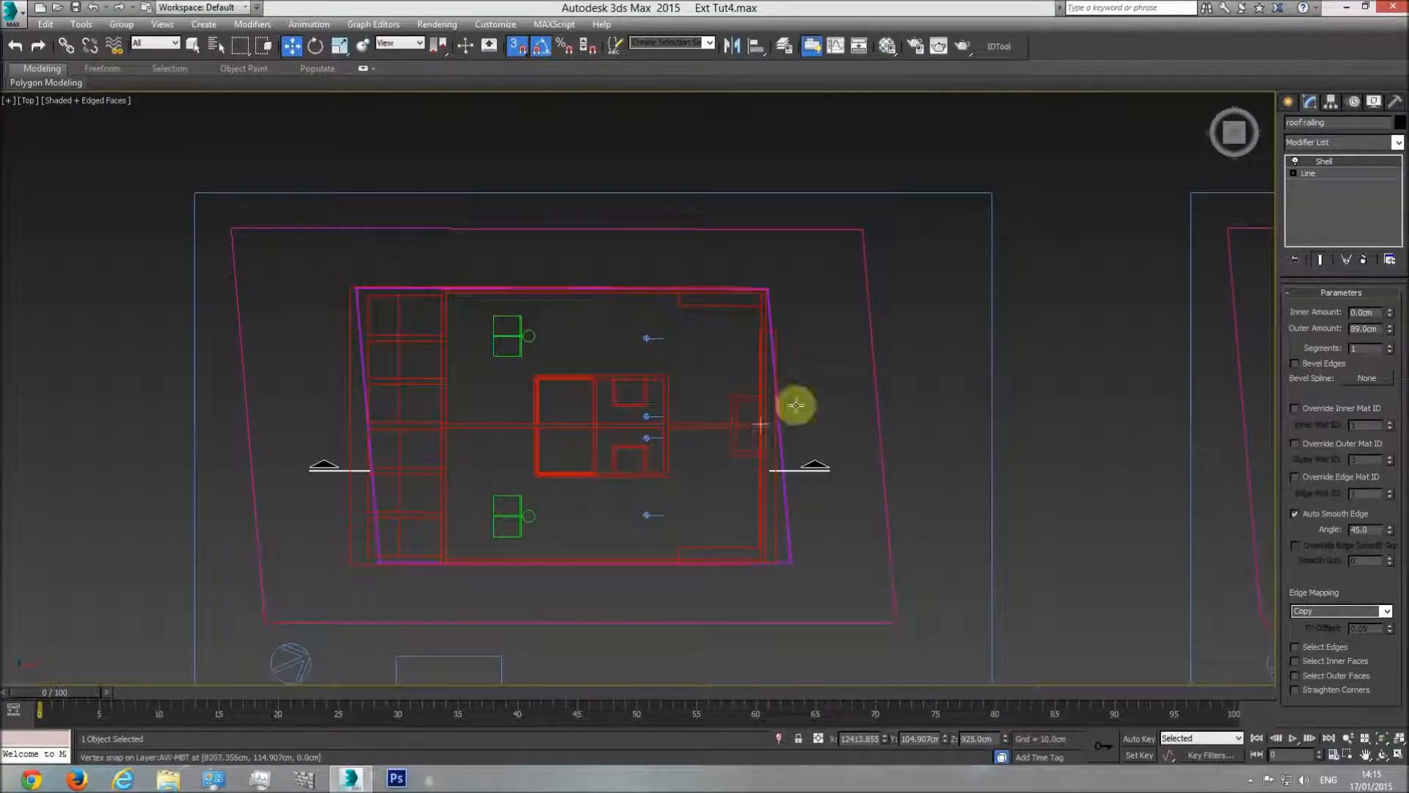
click(1288, 102)
click(1306, 127)
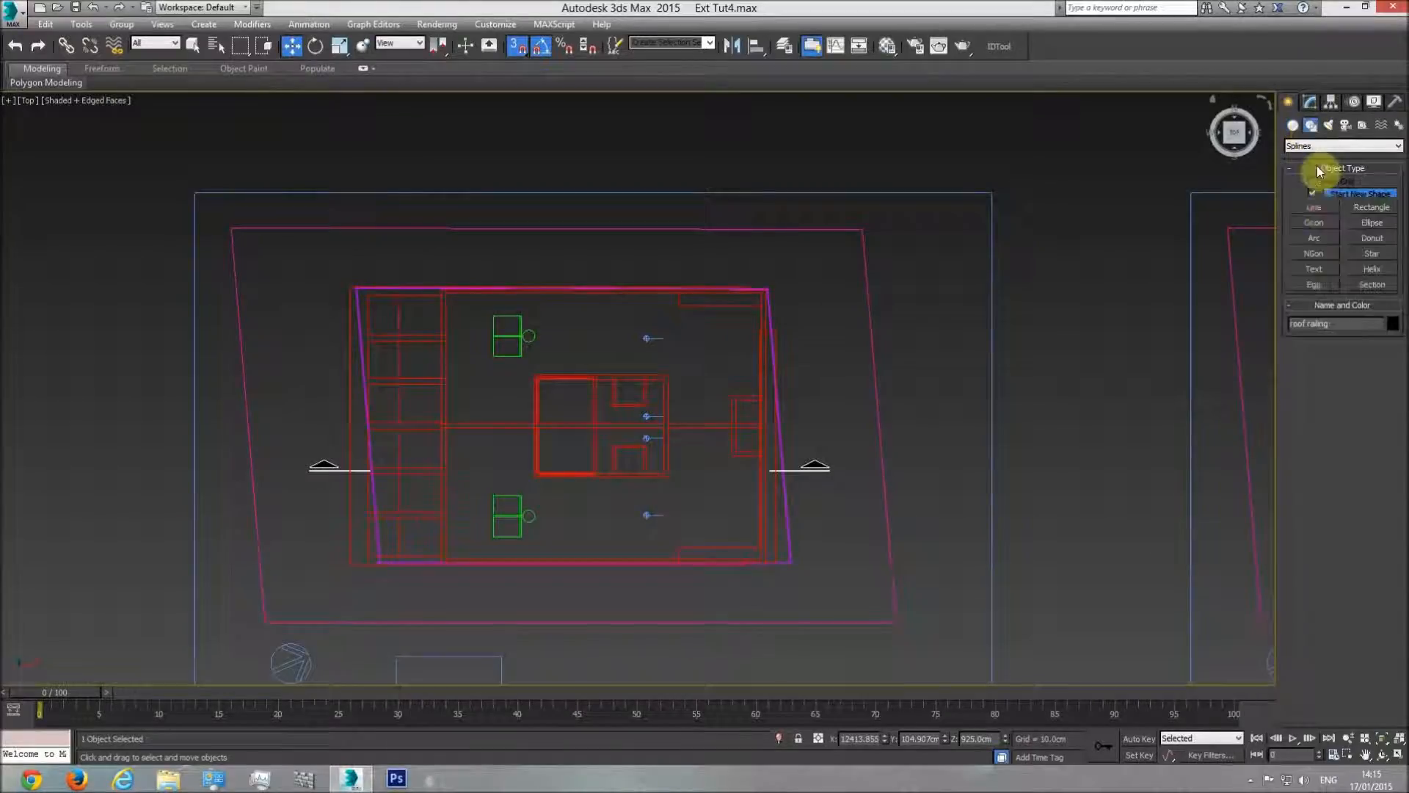
click(1318, 206)
scroll(730, 365, up, 8)
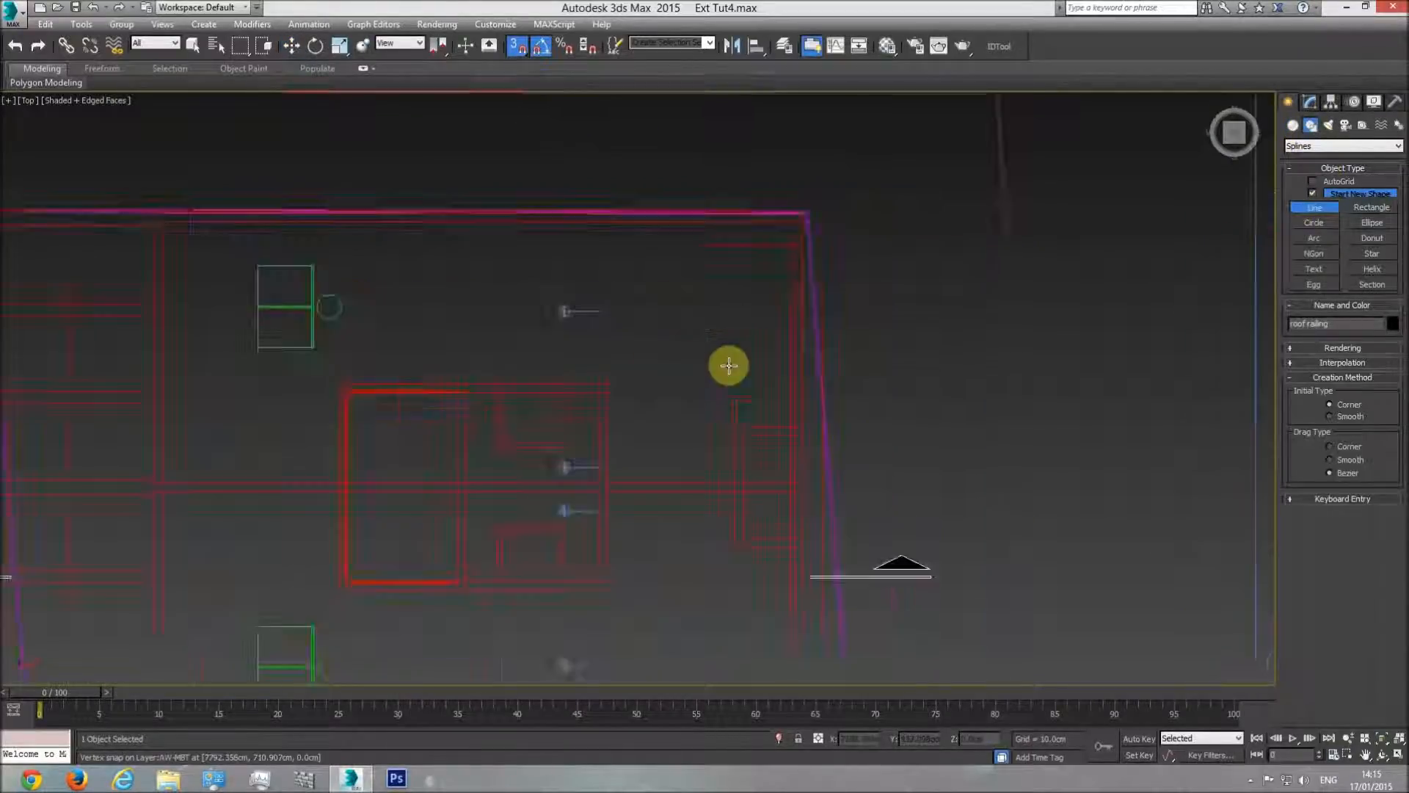
click(859, 488)
click(741, 488)
click(741, 600)
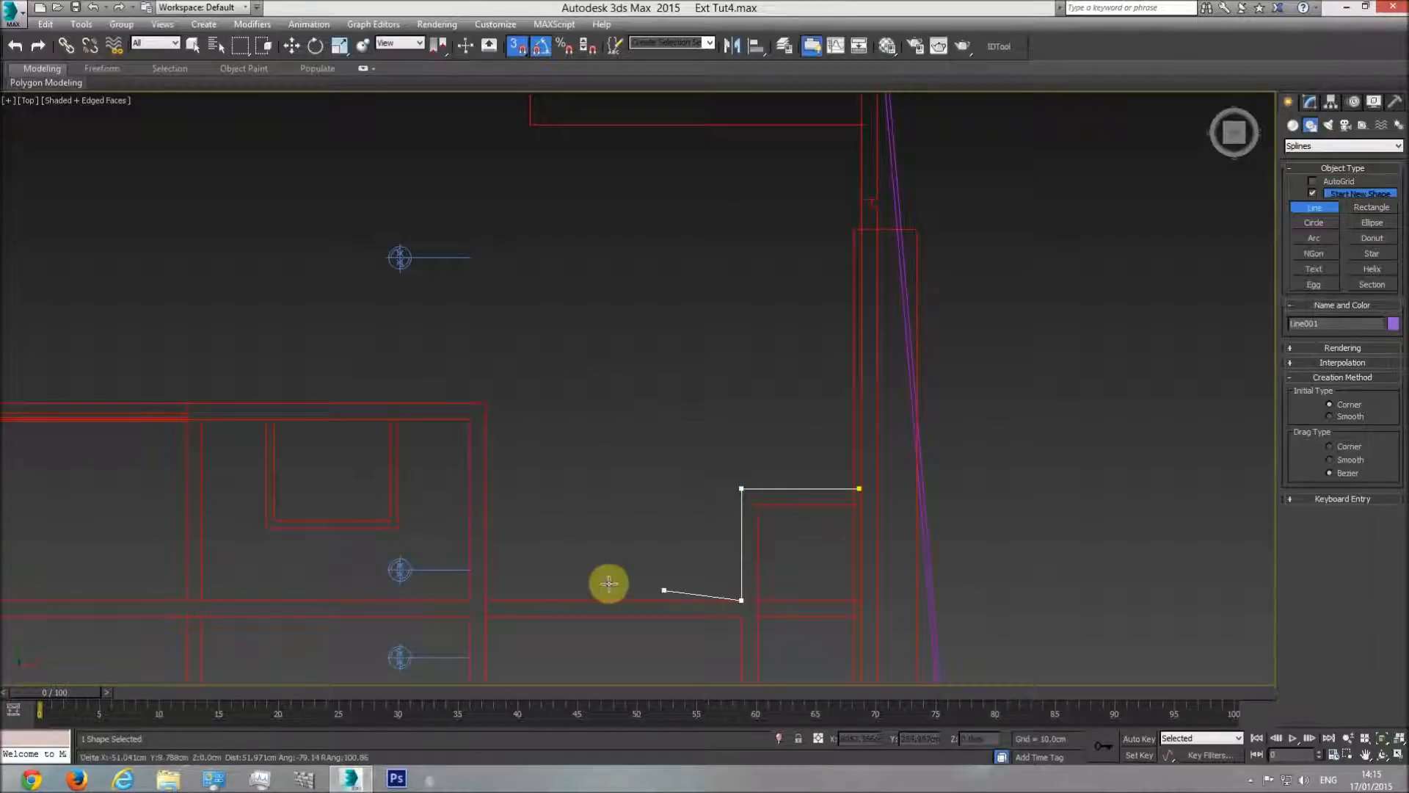
click(486, 599)
click(485, 615)
click(741, 615)
Step: Continue the line around the outer face, end and inner face of the lower recess wall
middle_drag(738, 616, 693, 355)
click(697, 467)
click(818, 467)
click(817, 451)
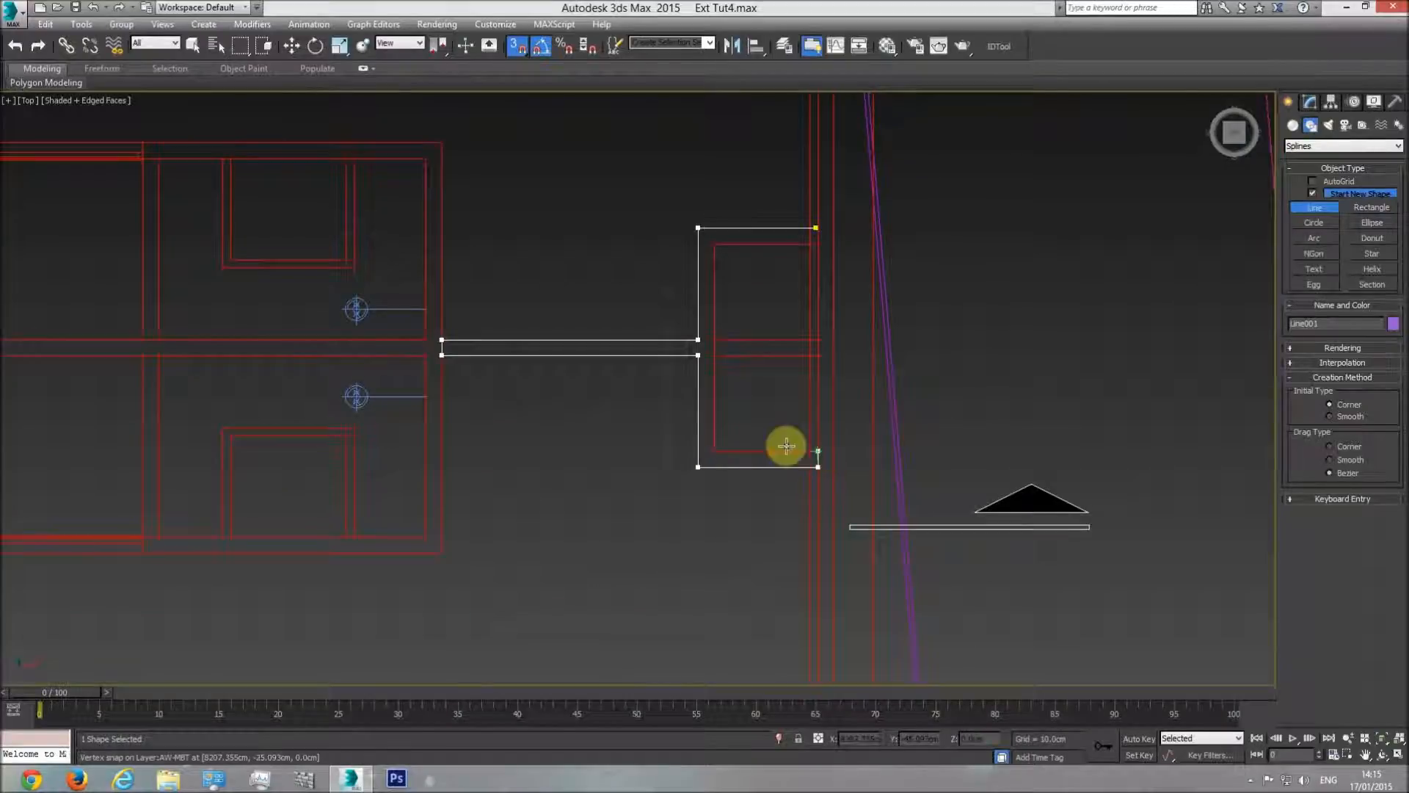
click(721, 446)
click(715, 356)
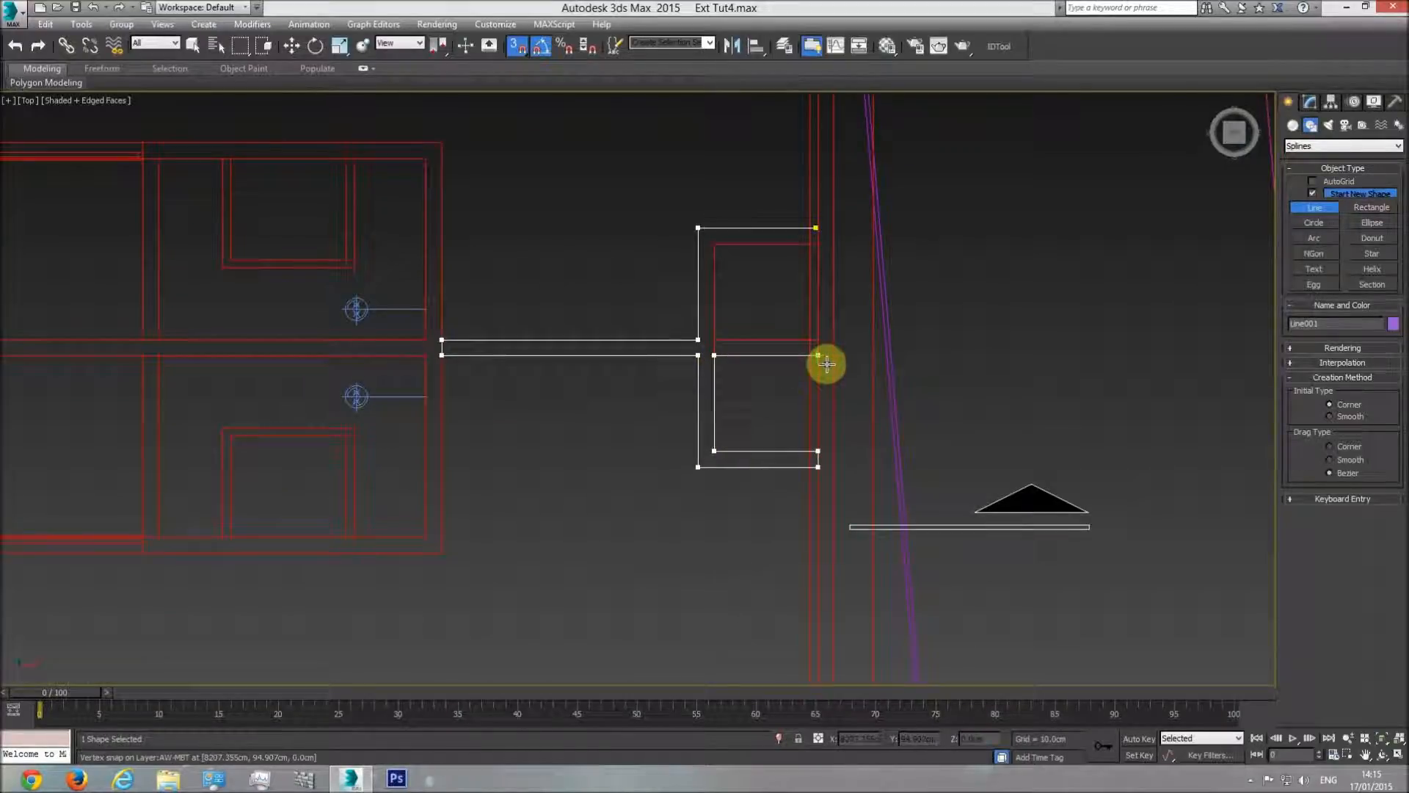
Step: Trace the dividing wall's stub inside the recess and the upper recess wall's inner face, and close the spline
click(817, 355)
click(818, 339)
click(716, 339)
click(715, 244)
click(817, 227)
click(702, 433)
Step: Align the upper recess wall's two end vertices with the end of the dividing wall, and leave vertex editing
scroll(817, 222, up, 3)
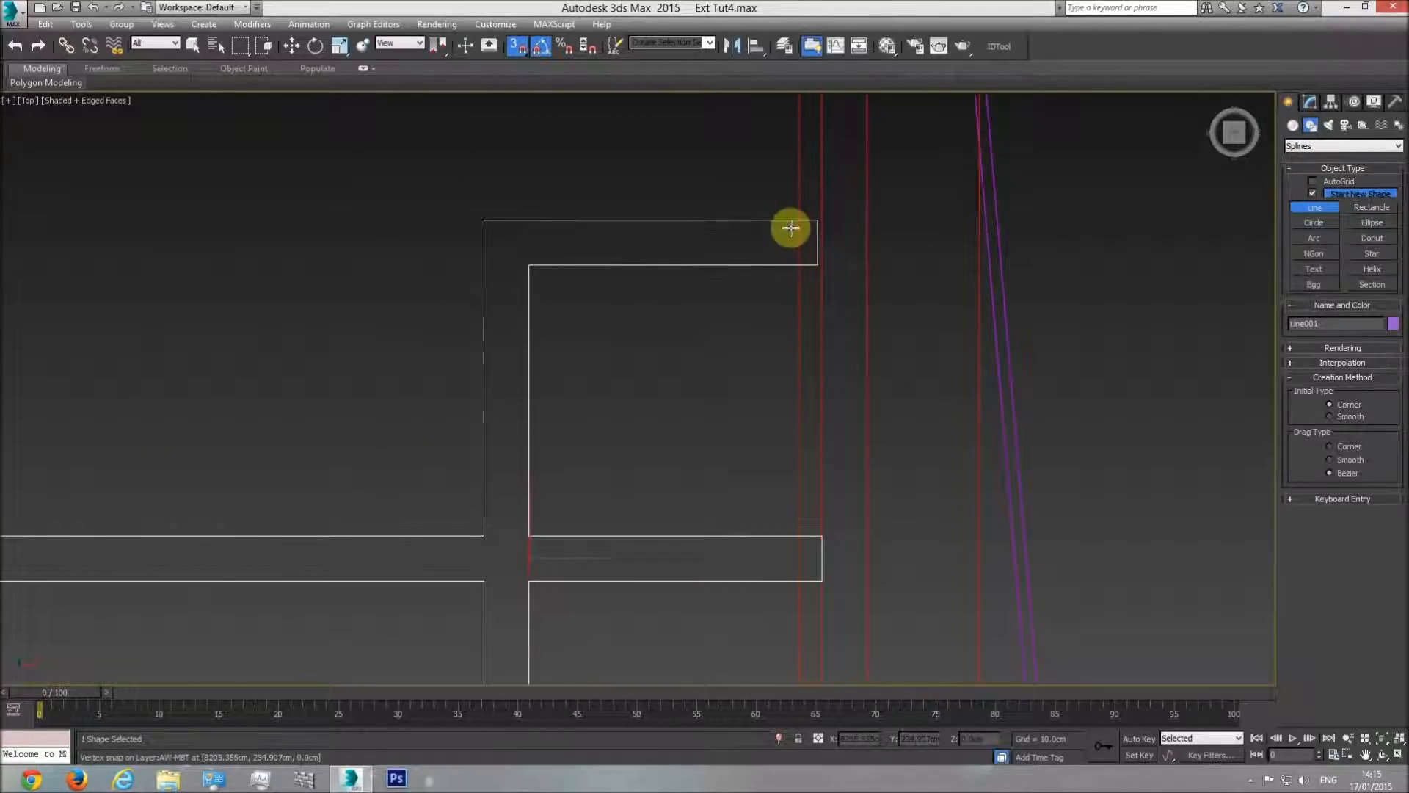
right_click(786, 227)
click(1310, 102)
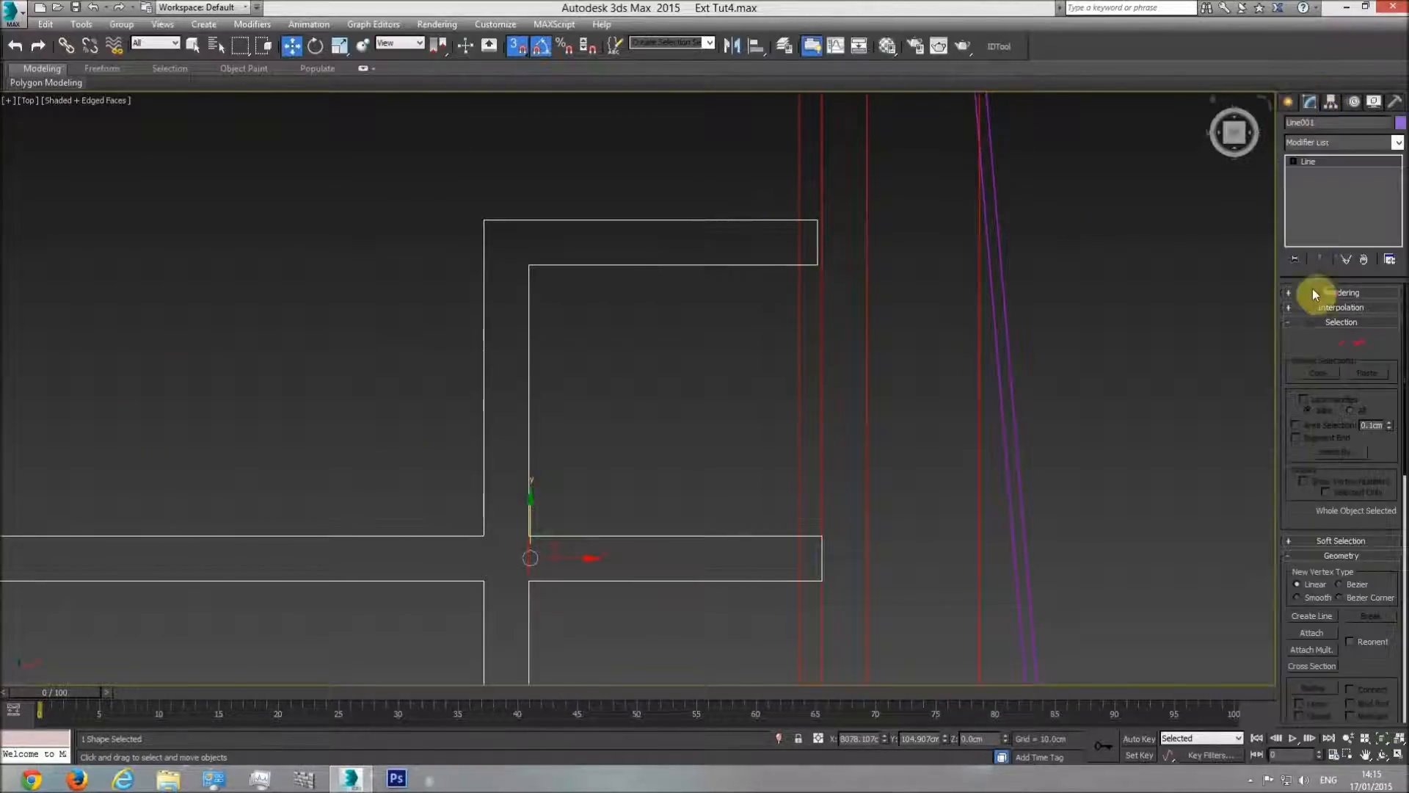
click(1323, 342)
drag(857, 219, 821, 530)
scroll(893, 450, down, 2)
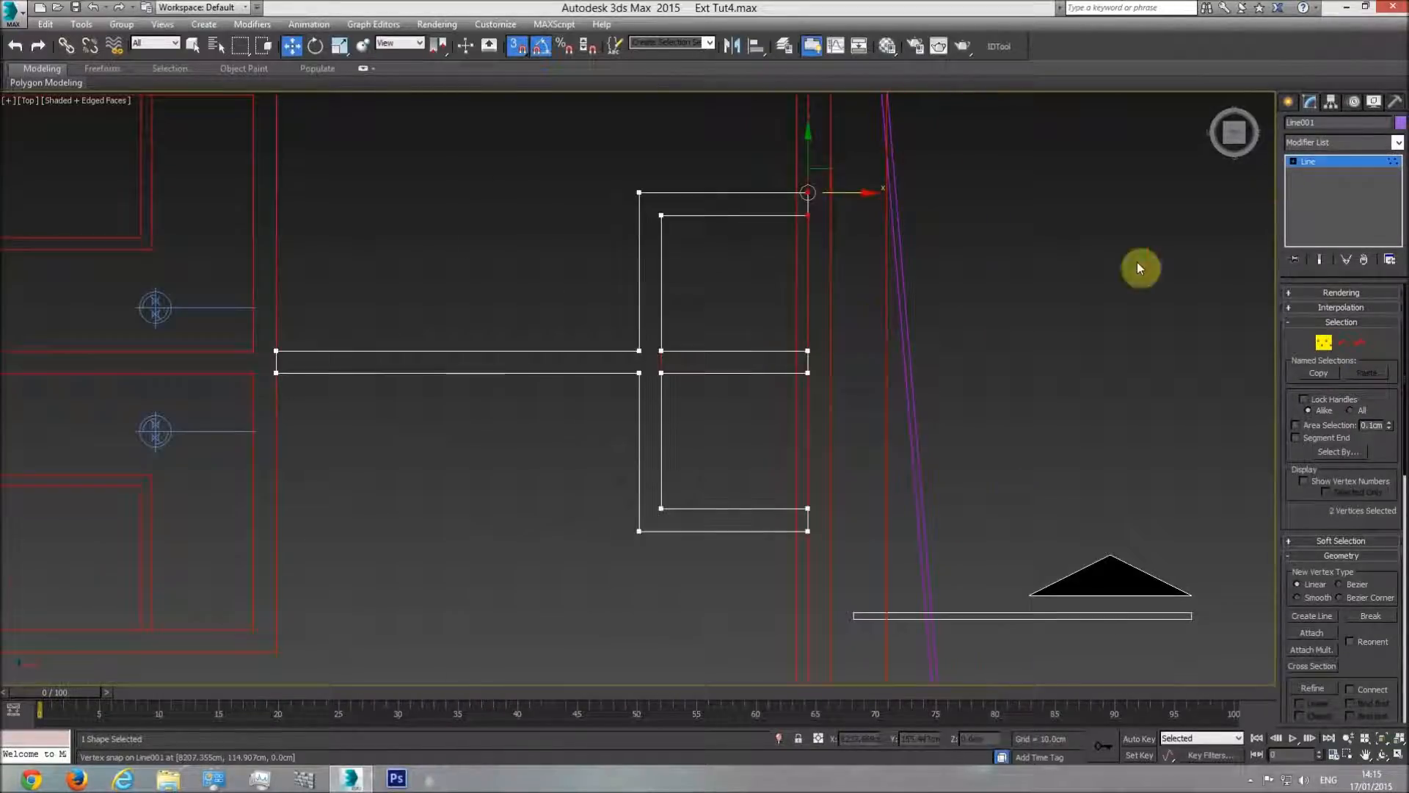
click(1326, 160)
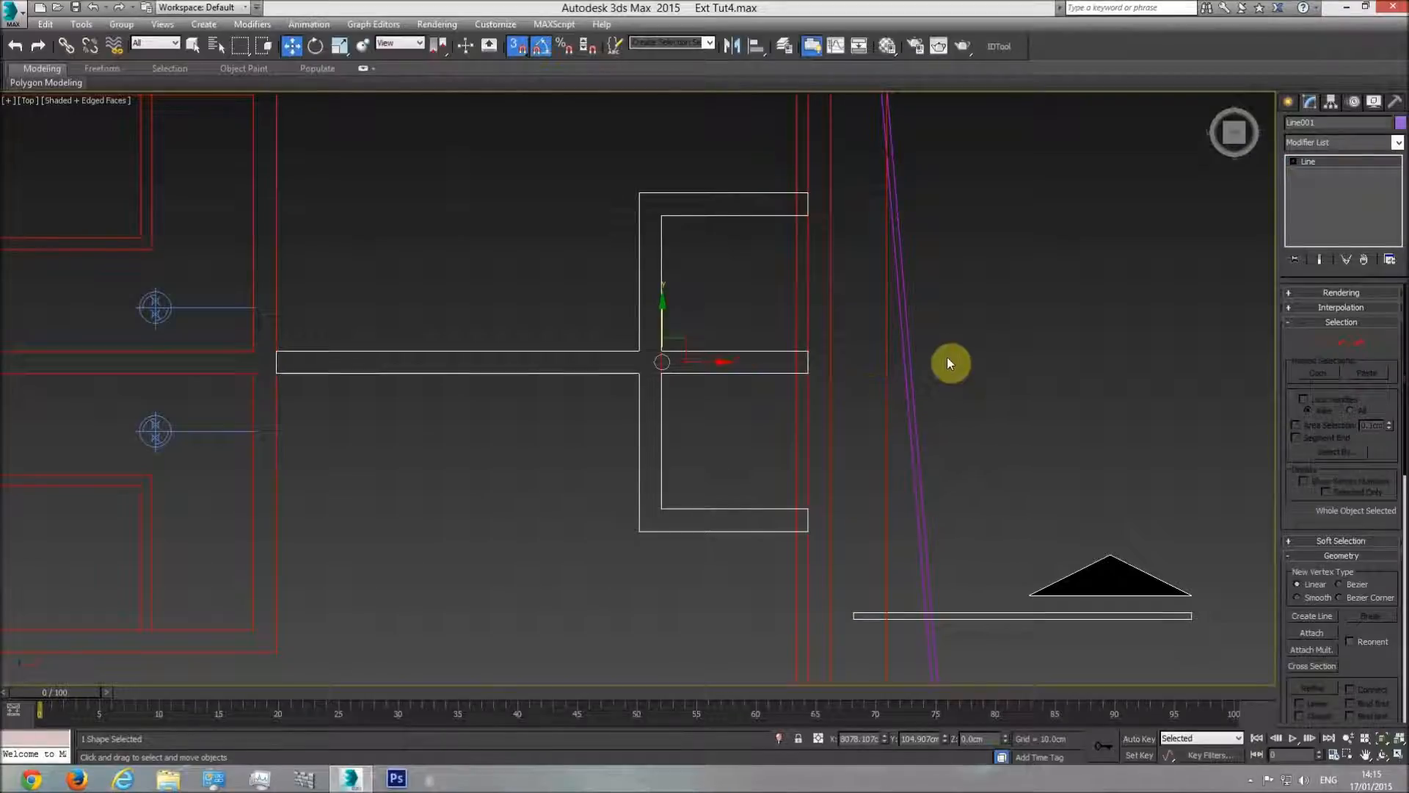
Step: Inspect the Shell settings of the existing roof railing on the house model
key(p)
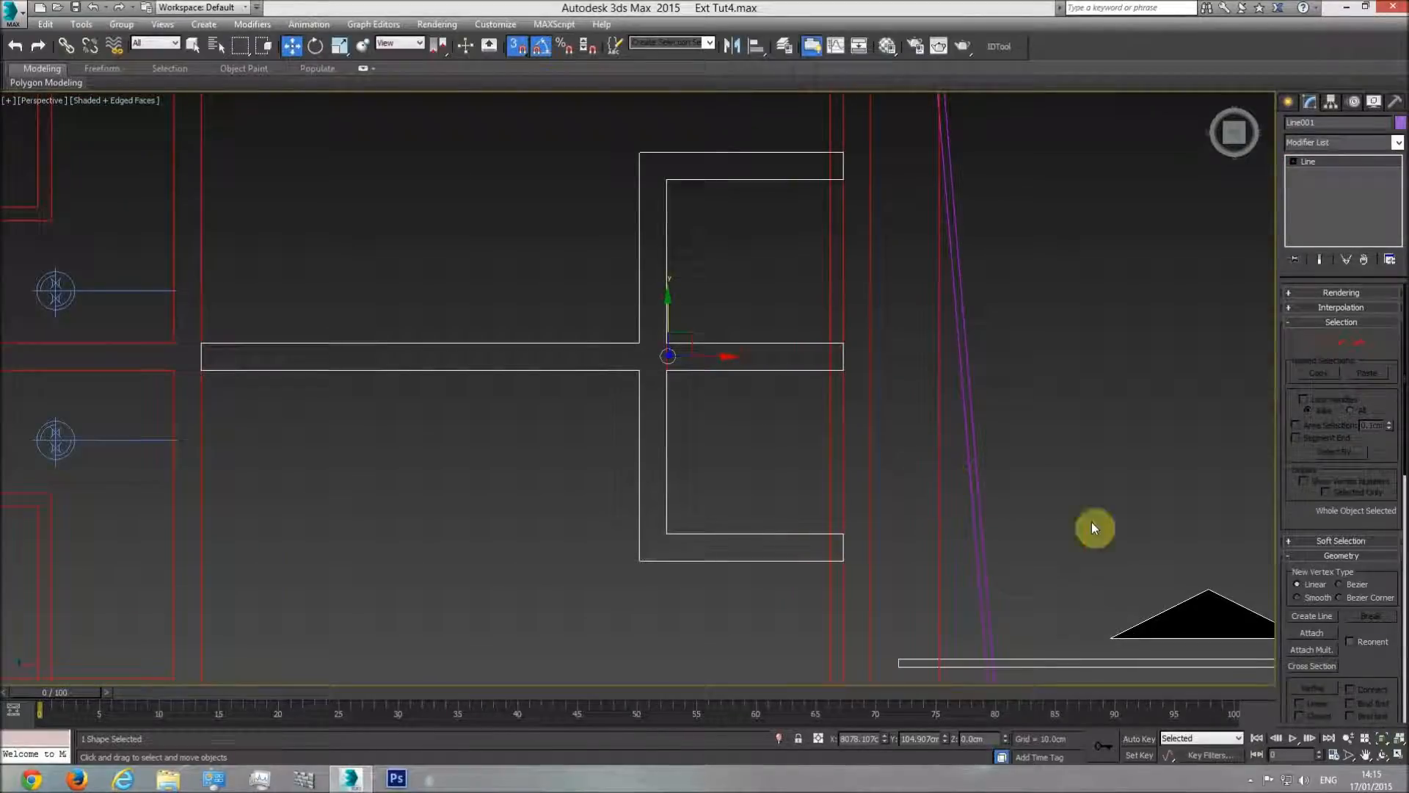
click(1382, 755)
drag(727, 352, 736, 338)
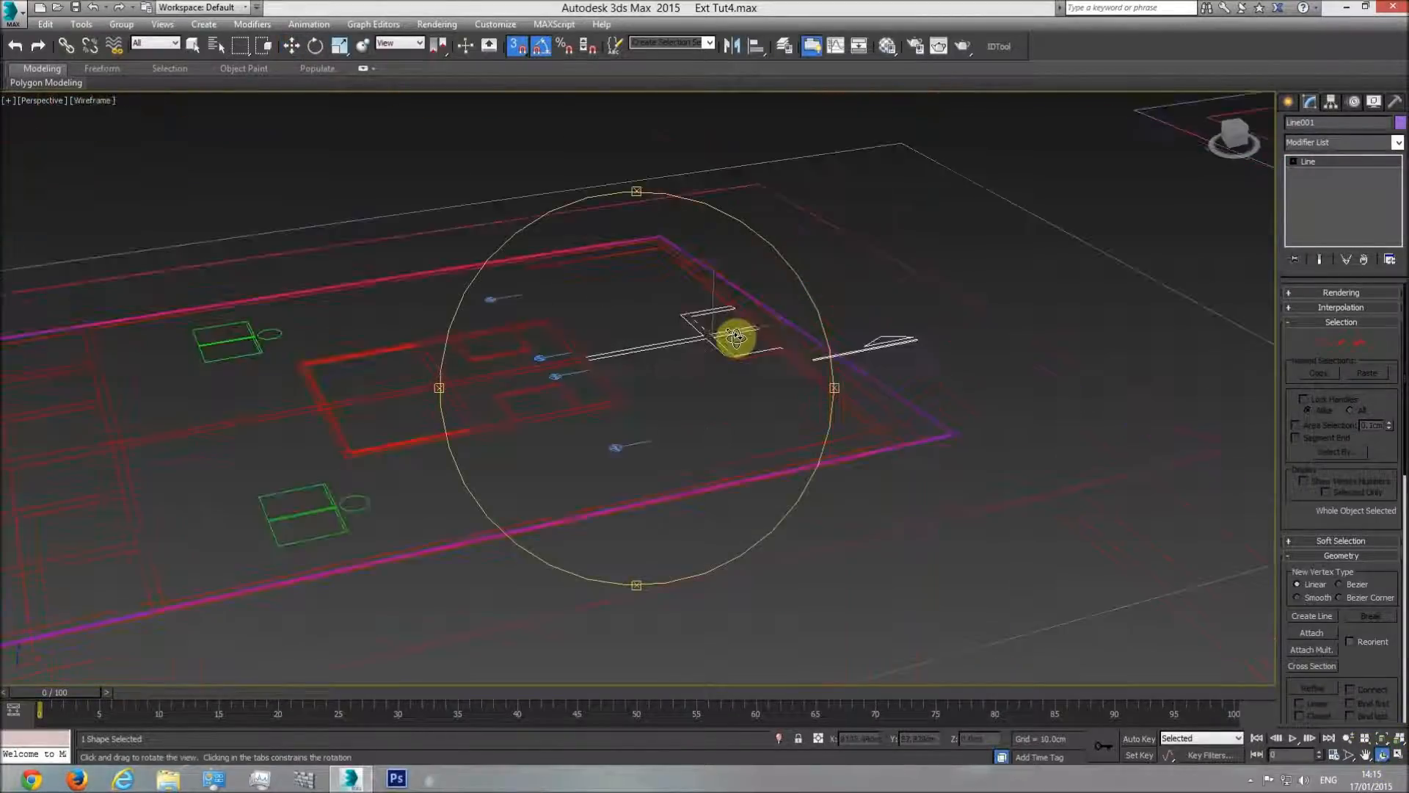
scroll(703, 379, down, 5)
middle_drag(703, 379, 638, 428)
right_click(883, 289)
middle_drag(1054, 352, 683, 448)
scroll(866, 324, up, 4)
key(F4)
click(864, 321)
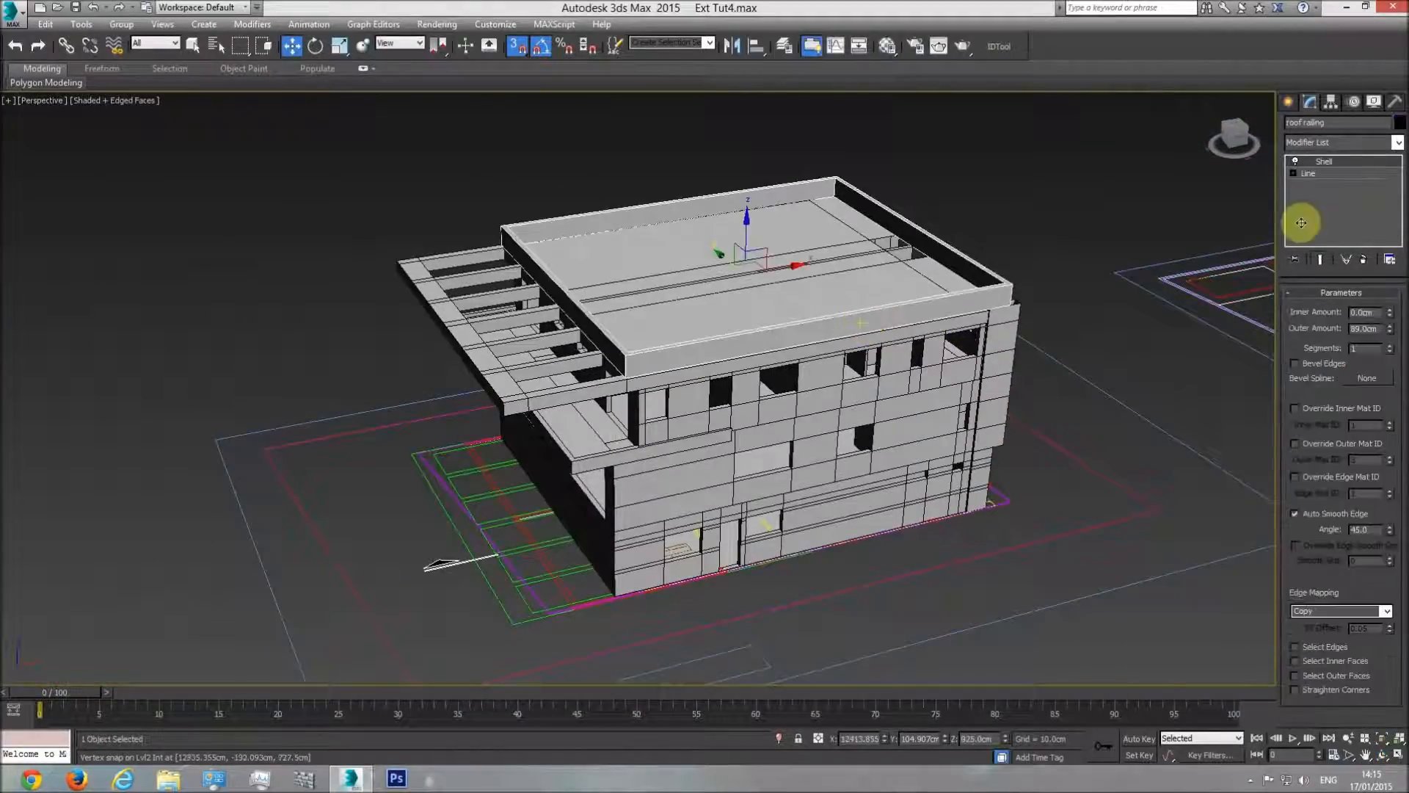
Step: Rename the traced recess and dividing wall spline as Roof rail2 and give it a Shell with an 89 cm outer amount
scroll(400, 470, up, 6)
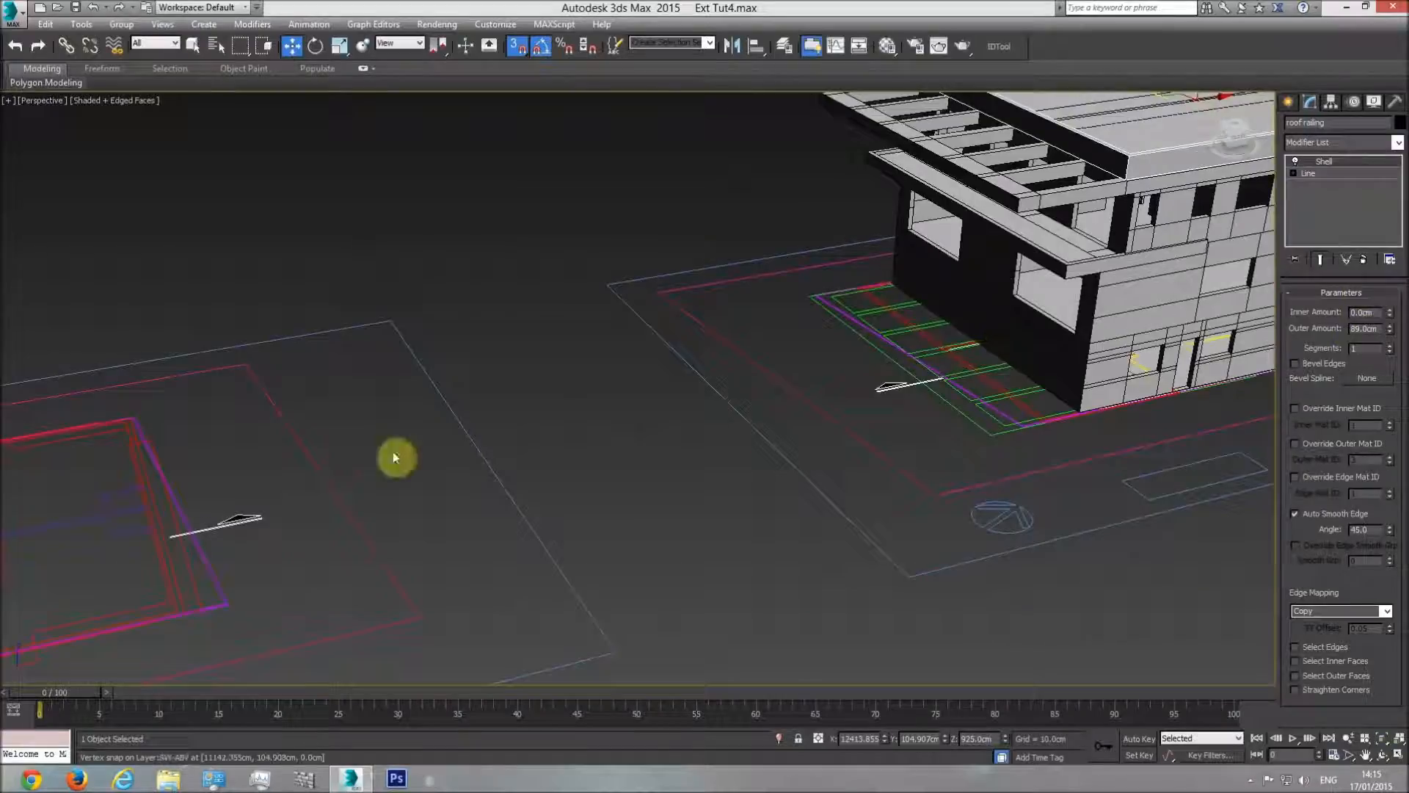
click(412, 482)
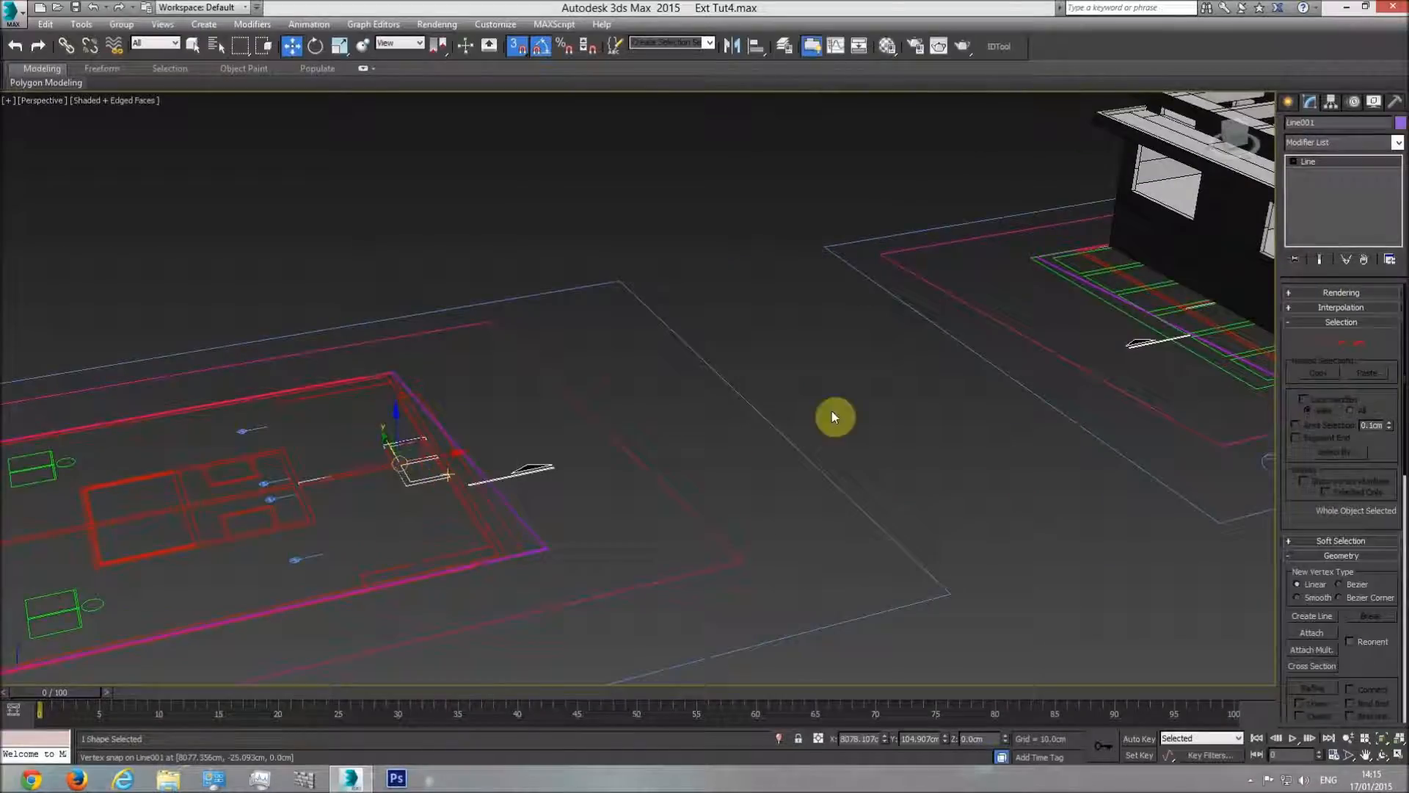
drag(1350, 124, 965, 176)
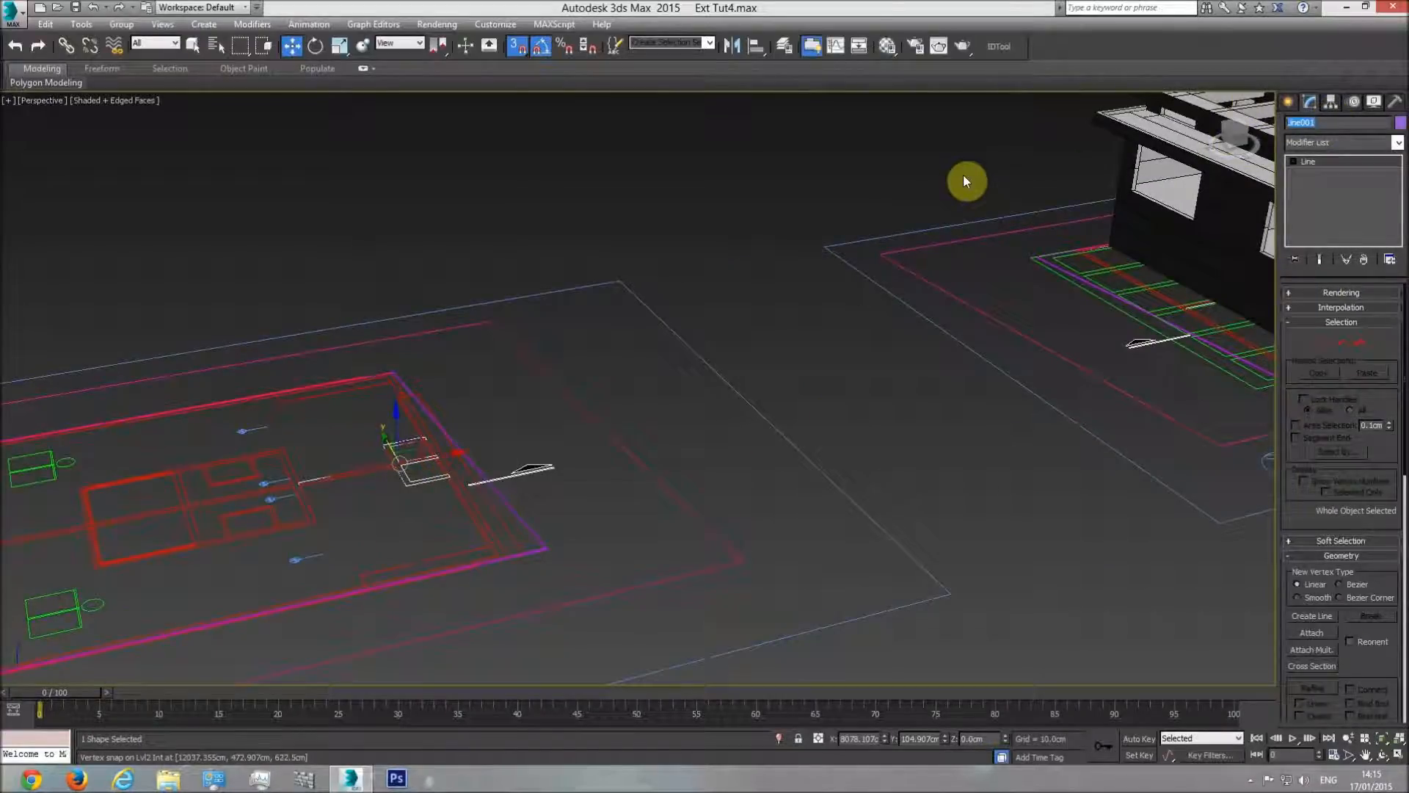
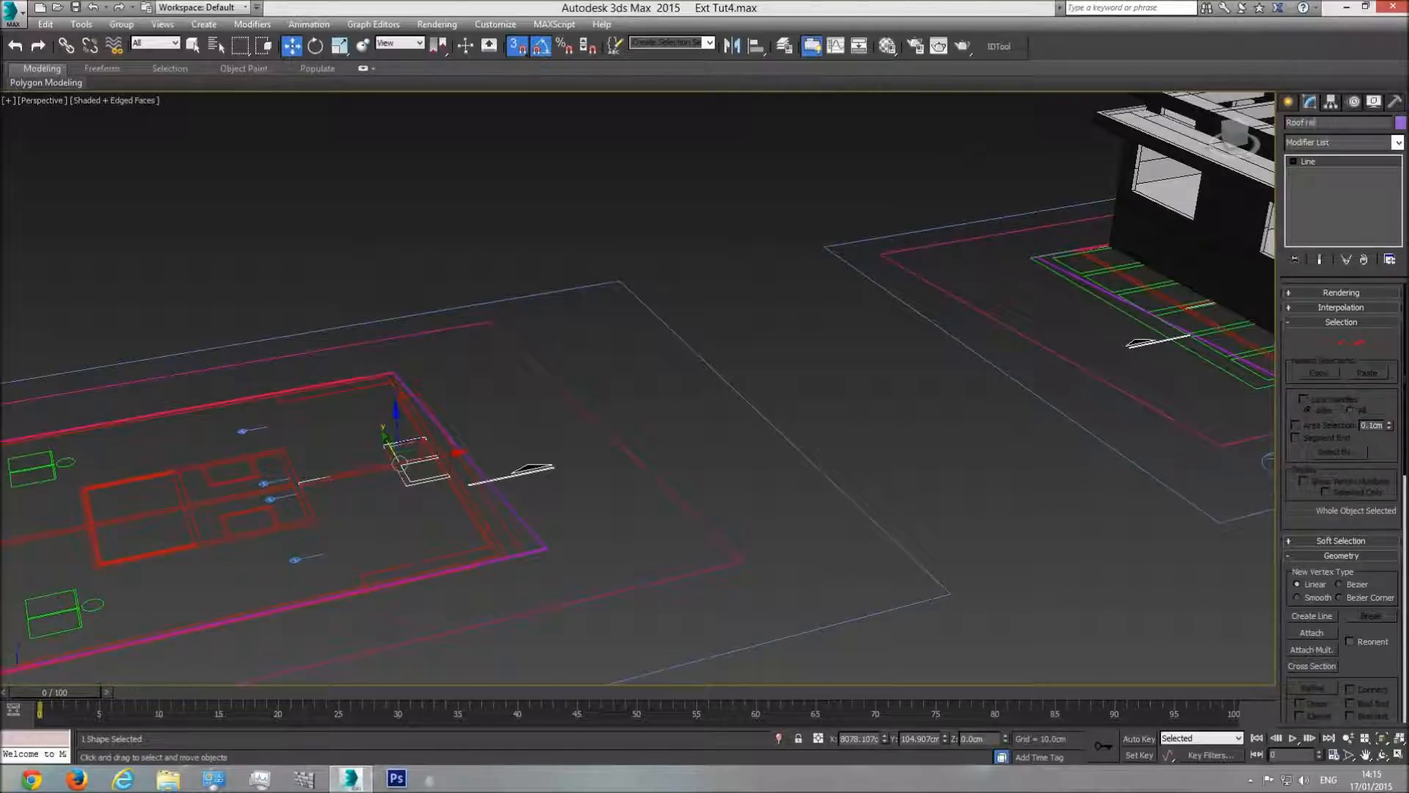
click(1399, 145)
scroll(1358, 441, down, 10)
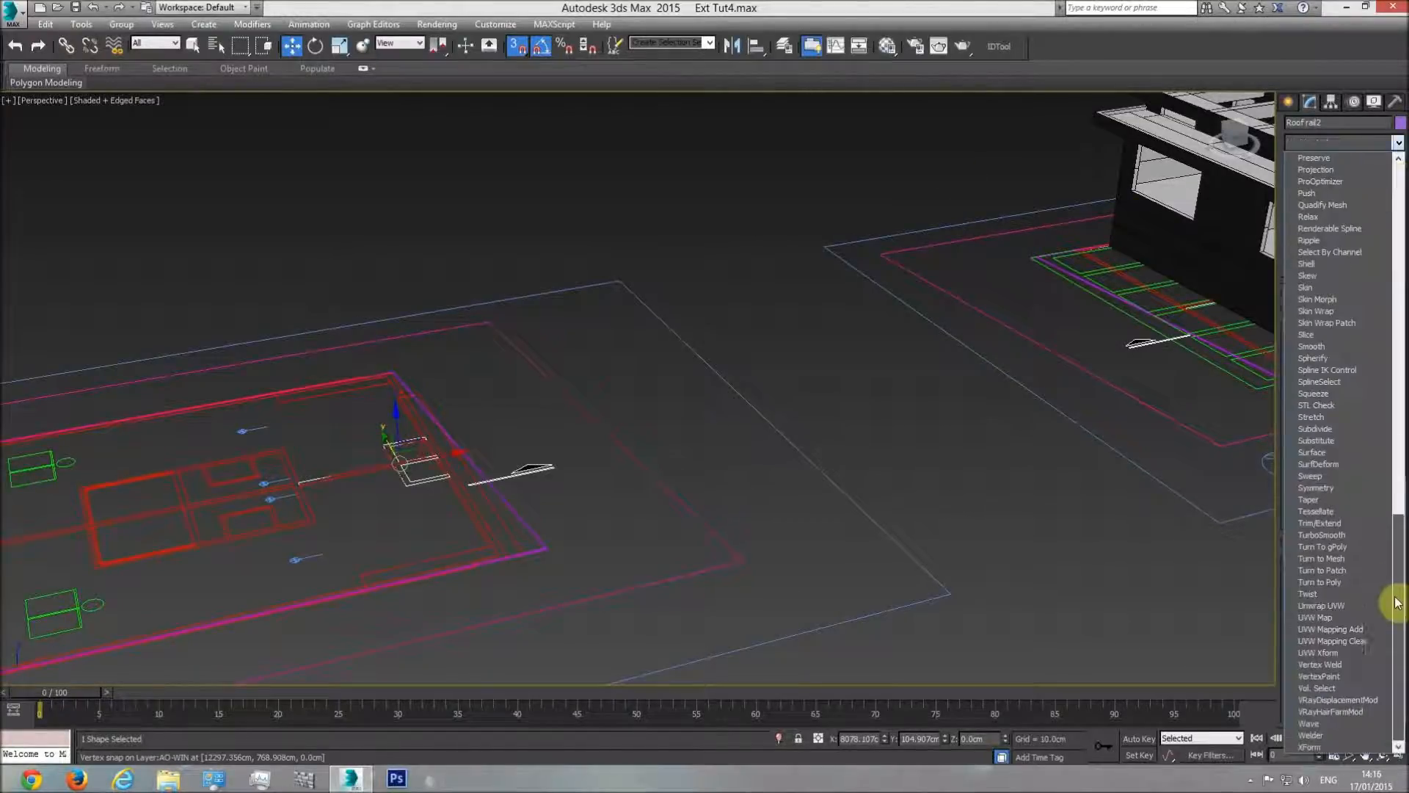
click(1310, 265)
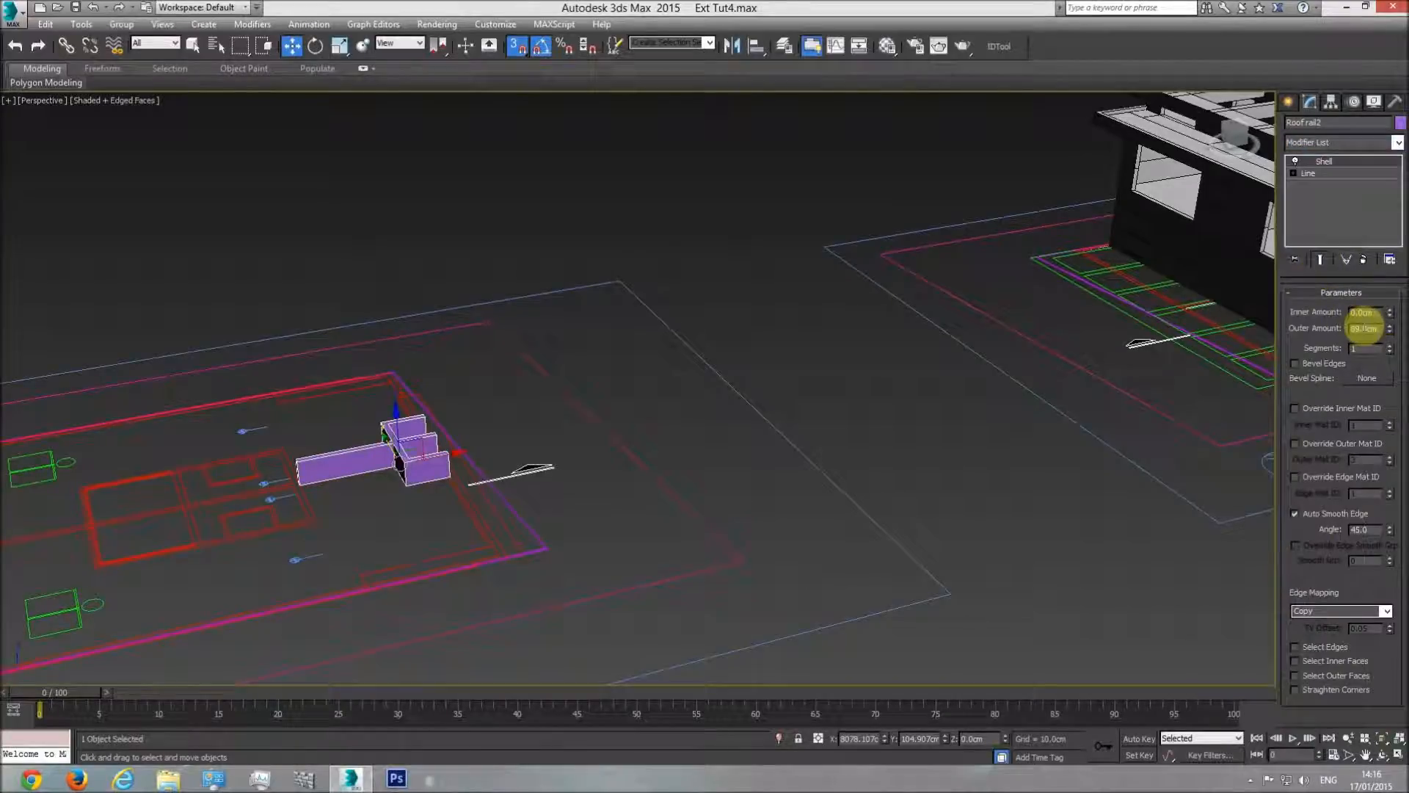
Step: Move Roof rail2 in the top view from the roof plan onto the matching end of the house's roof
key(t)
scroll(629, 464, down, 8)
drag(422, 425, 1086, 447)
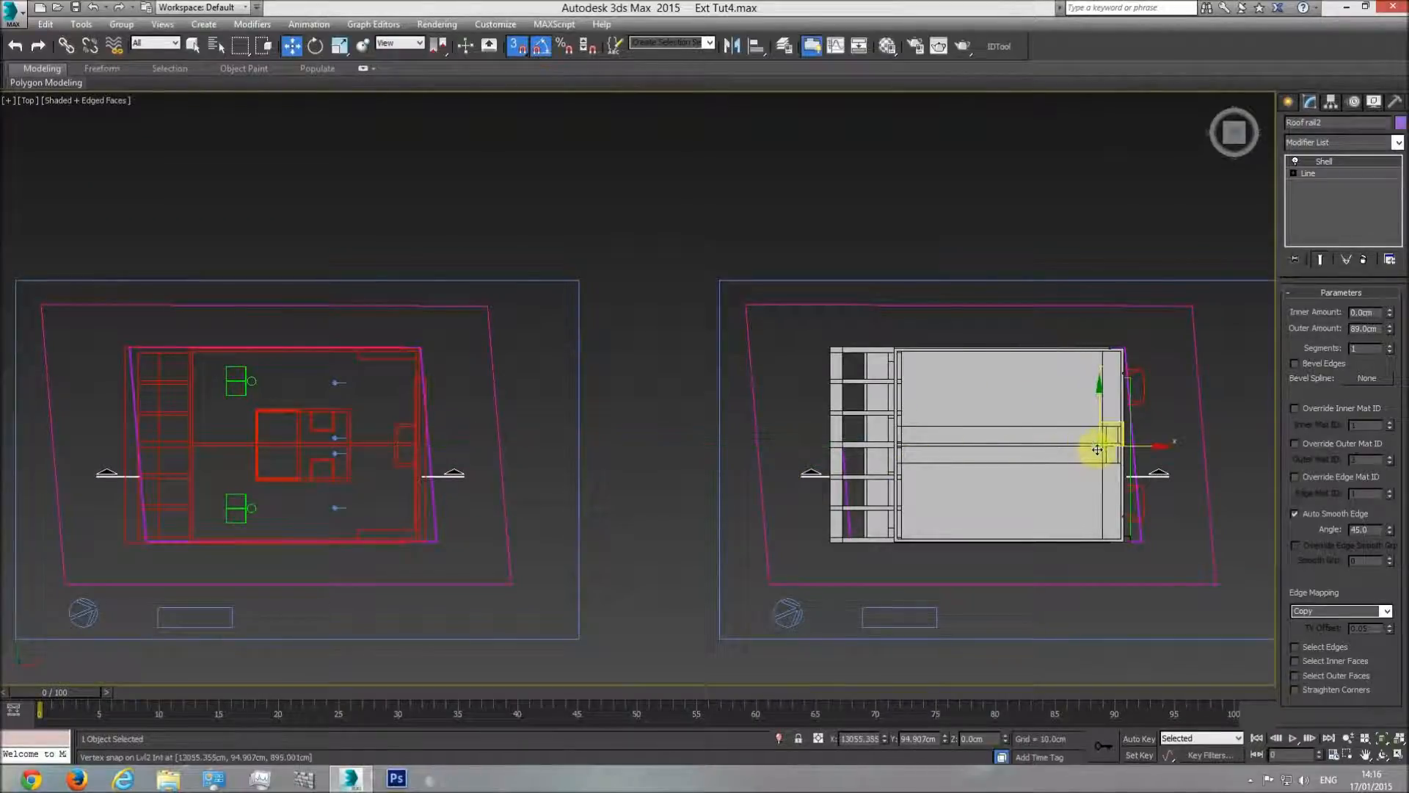
key(F3)
scroll(1096, 449, up, 10)
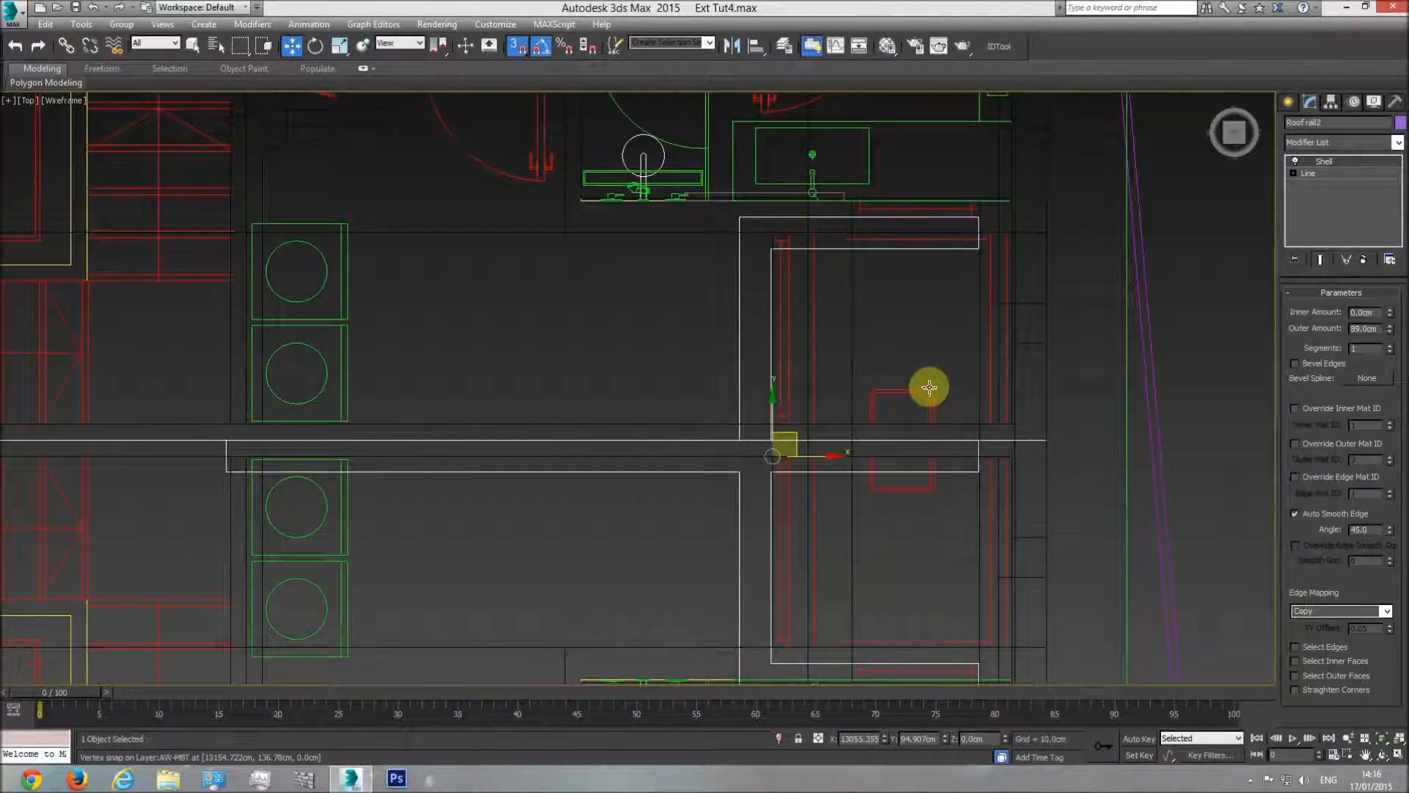
Step: Hide the overlapping plan linework and snap the end of Roof rail2's dividing wall to the roof railing's inner face, in line with the roof's central strip
click(929, 387)
right_click(929, 387)
click(963, 342)
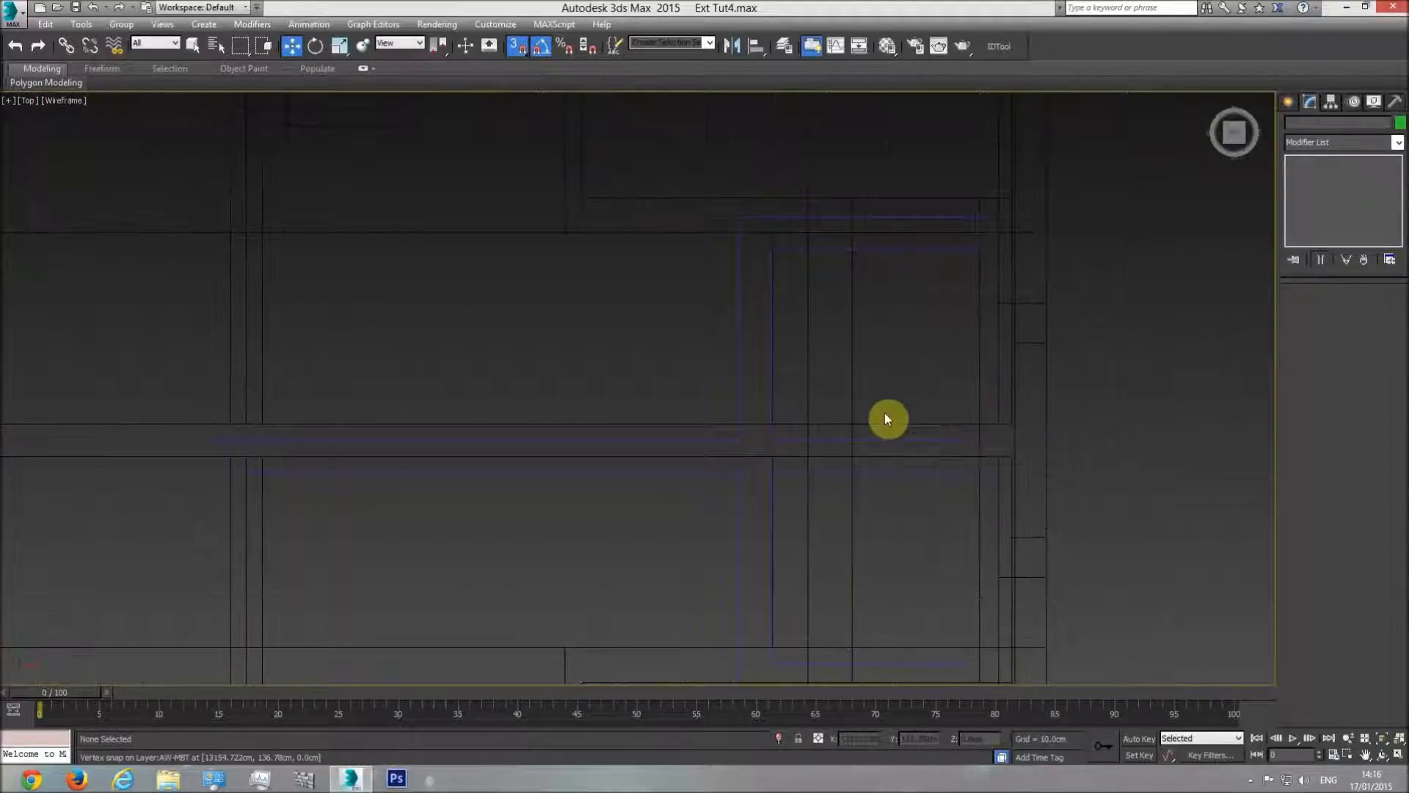
click(910, 443)
key(F3)
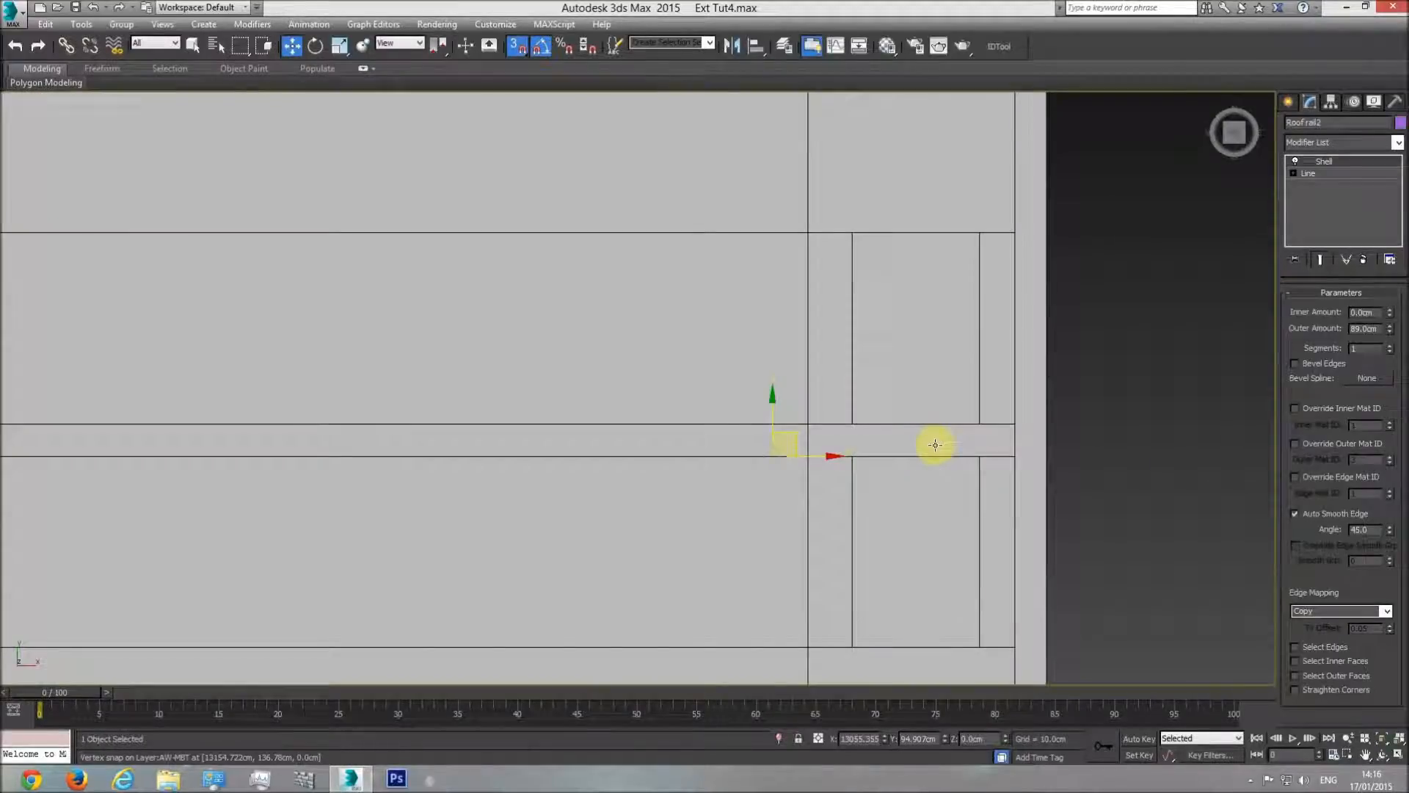
key(F3)
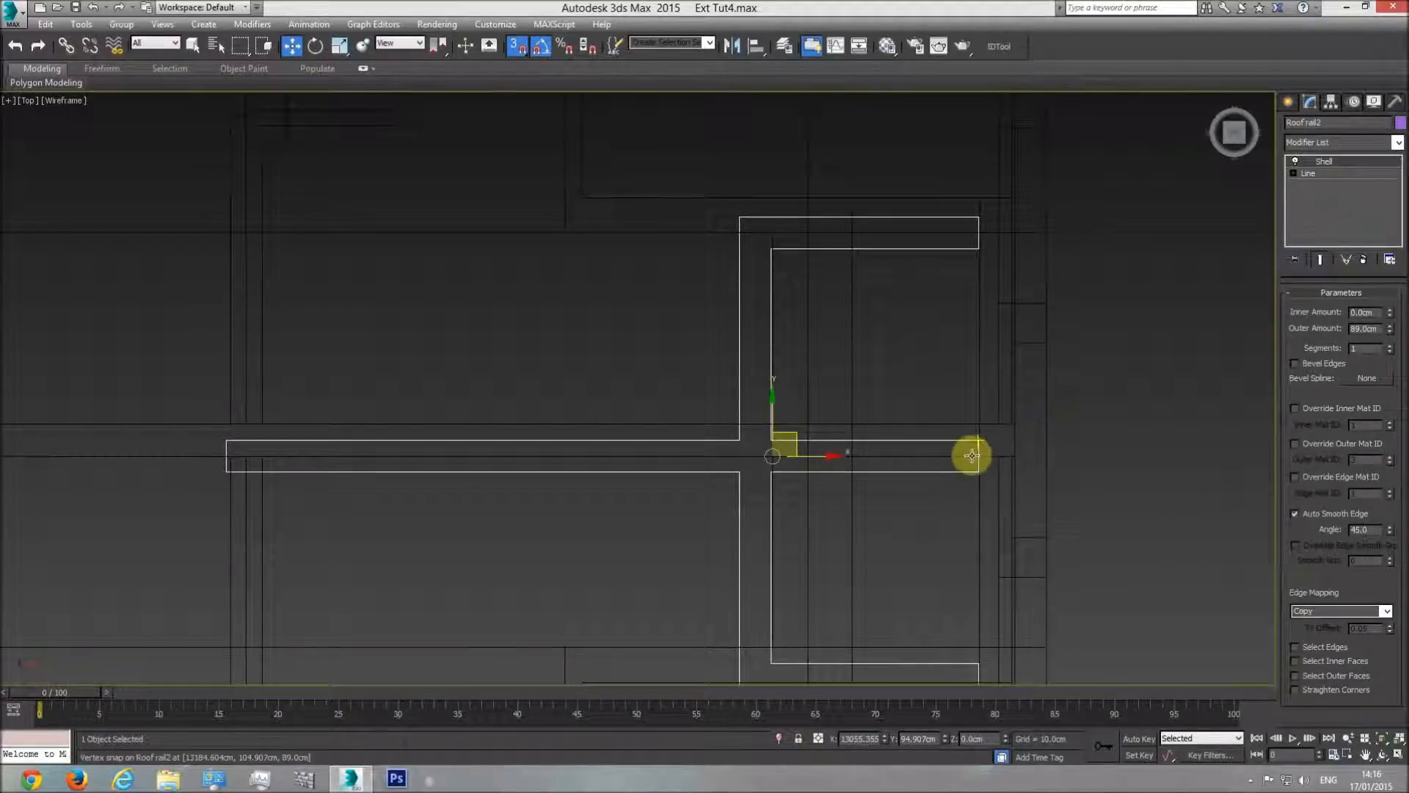
drag(975, 439, 1016, 426)
middle_drag(862, 538, 830, 436)
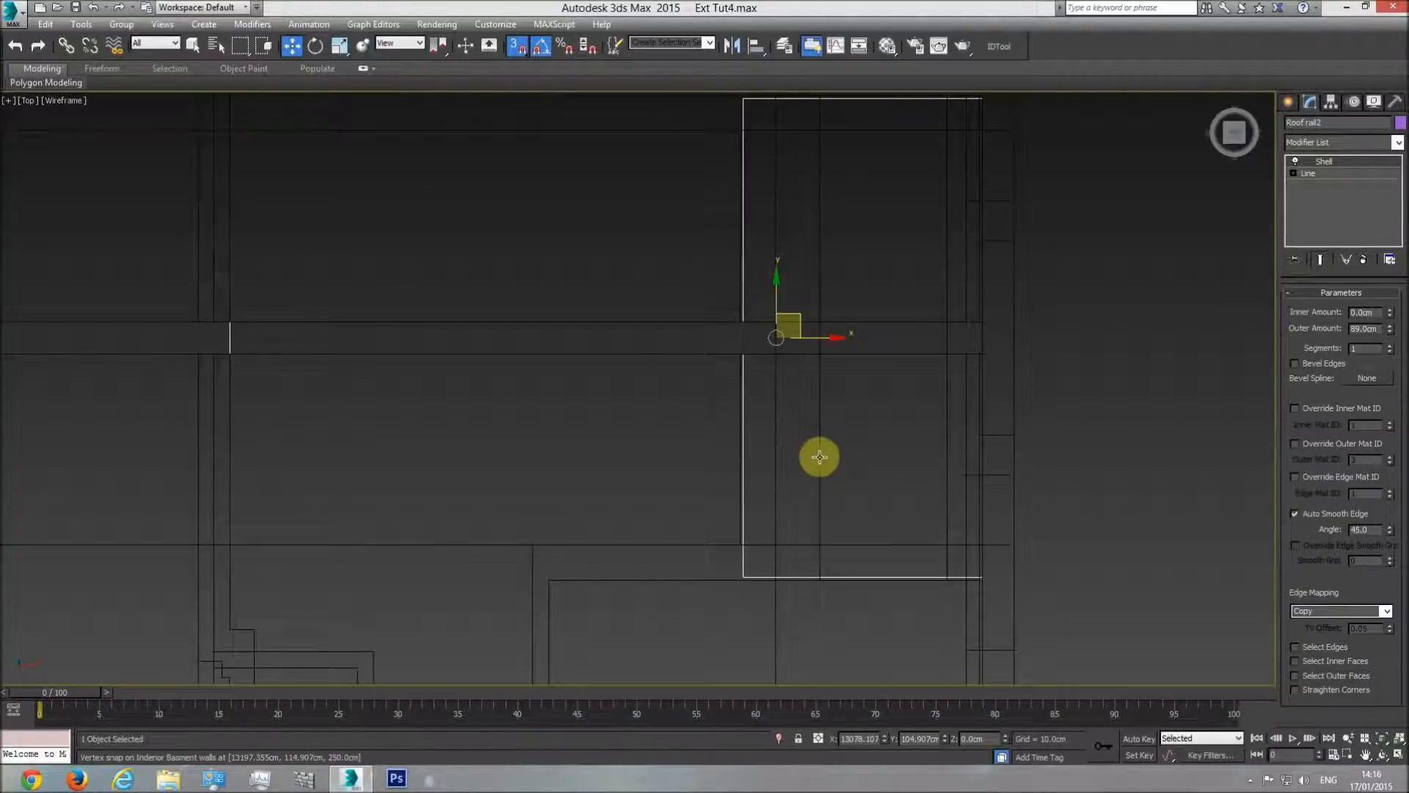
Step: Raise Roof rail2 in the front view to the top of the roof railing
key(f)
scroll(692, 479, down, 6)
middle_drag(742, 576, 724, 487)
drag(724, 486, 711, 332)
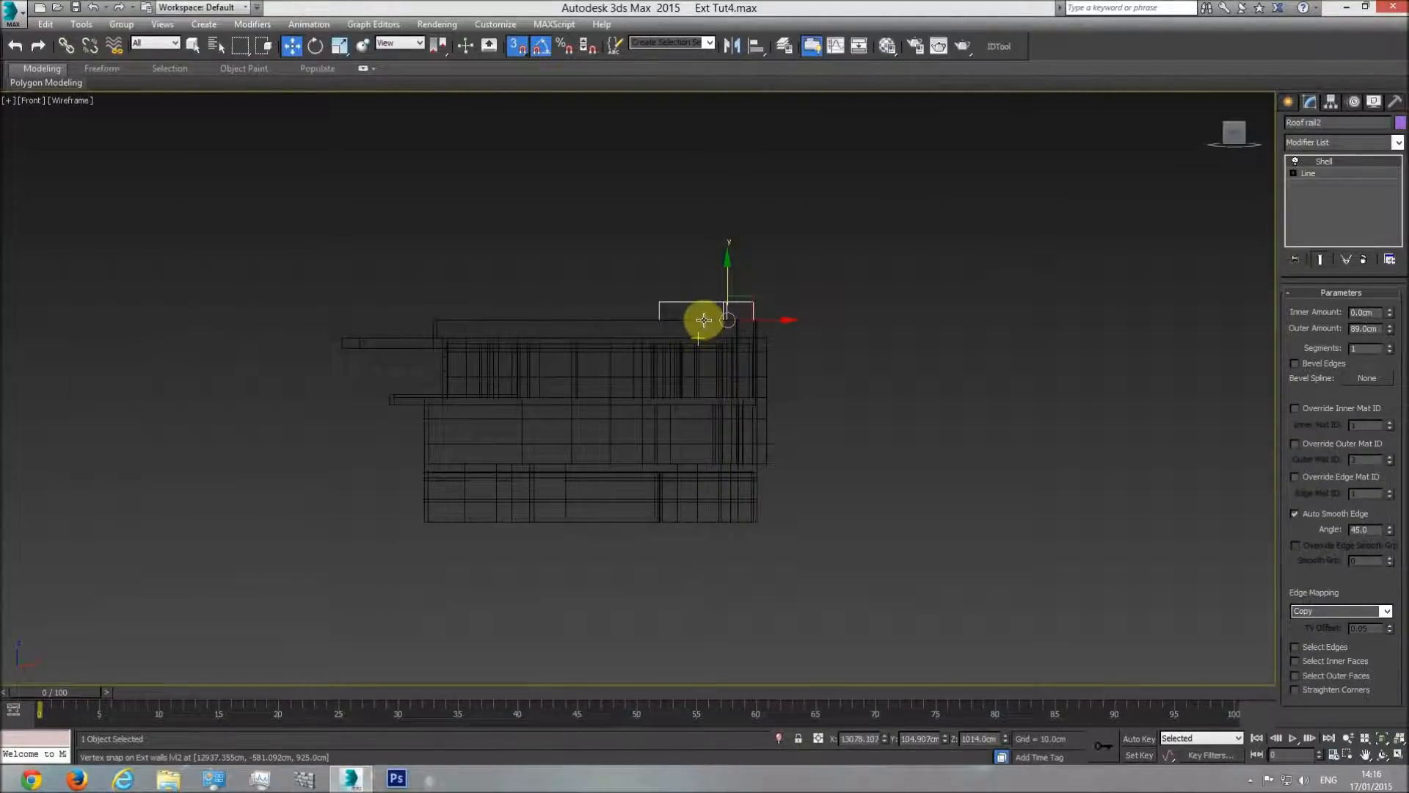
Step: Lower Roof rail2 in the perspective view until its base rests on the roof floor
key(p)
click(1383, 755)
key(F3)
drag(635, 397, 712, 391)
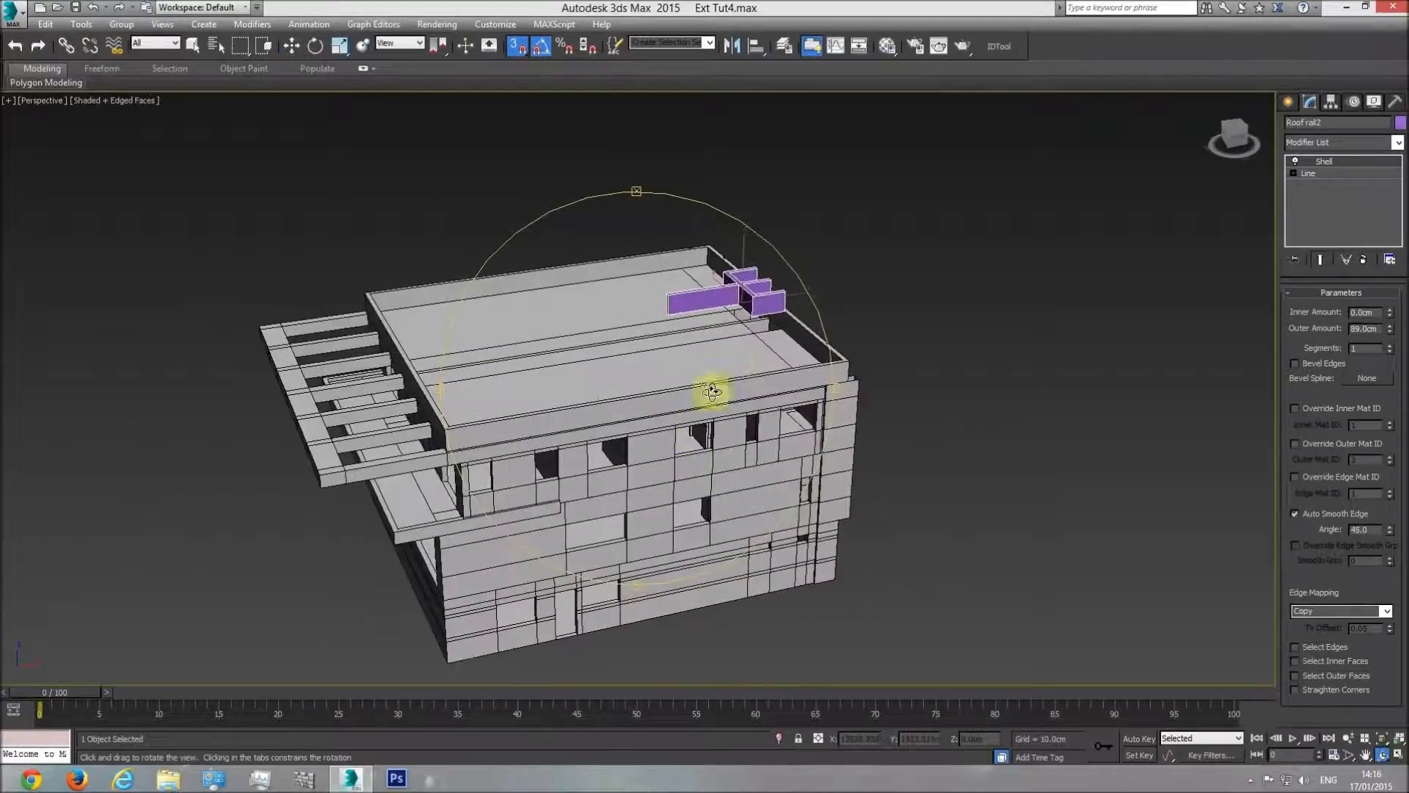
scroll(711, 391, up, 5)
click(291, 45)
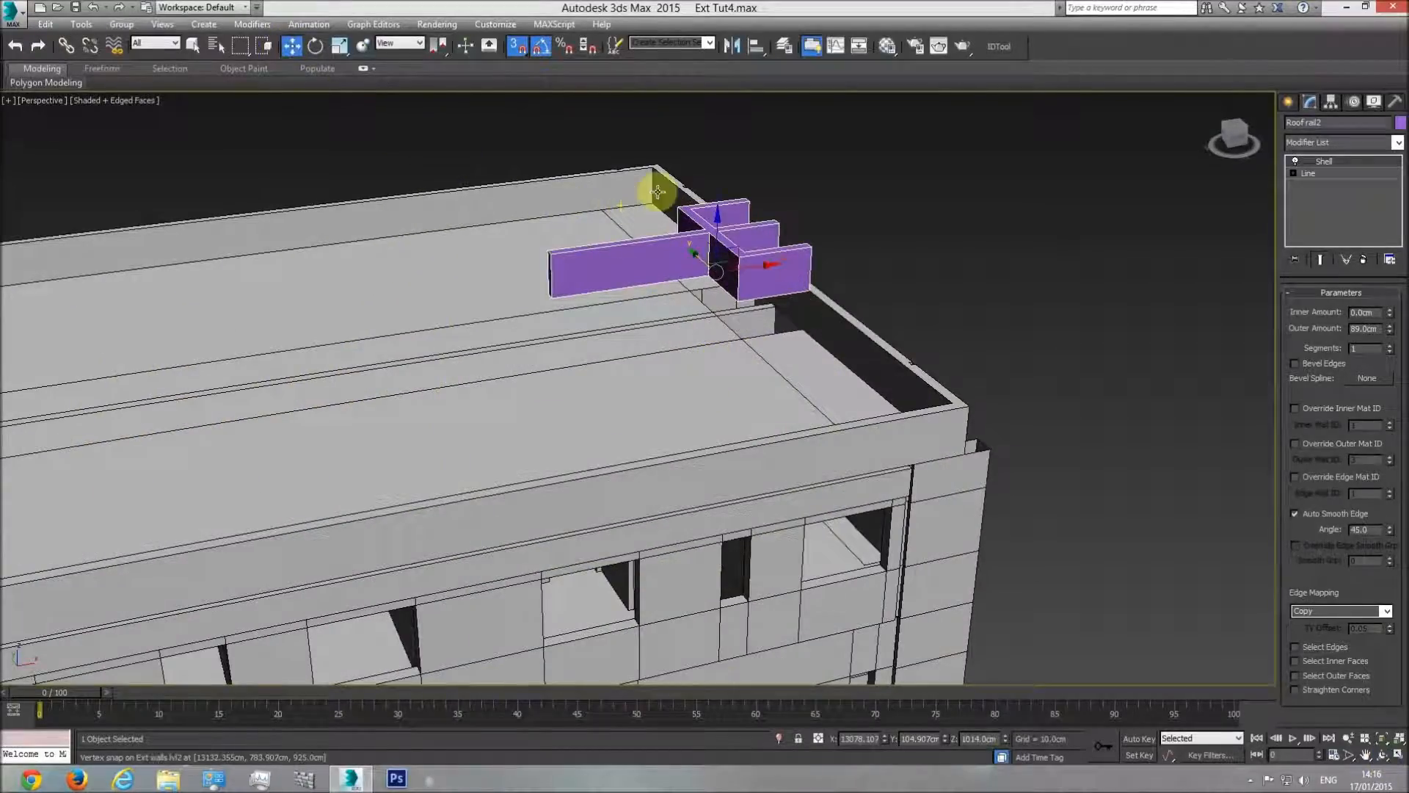
drag(722, 263, 746, 347)
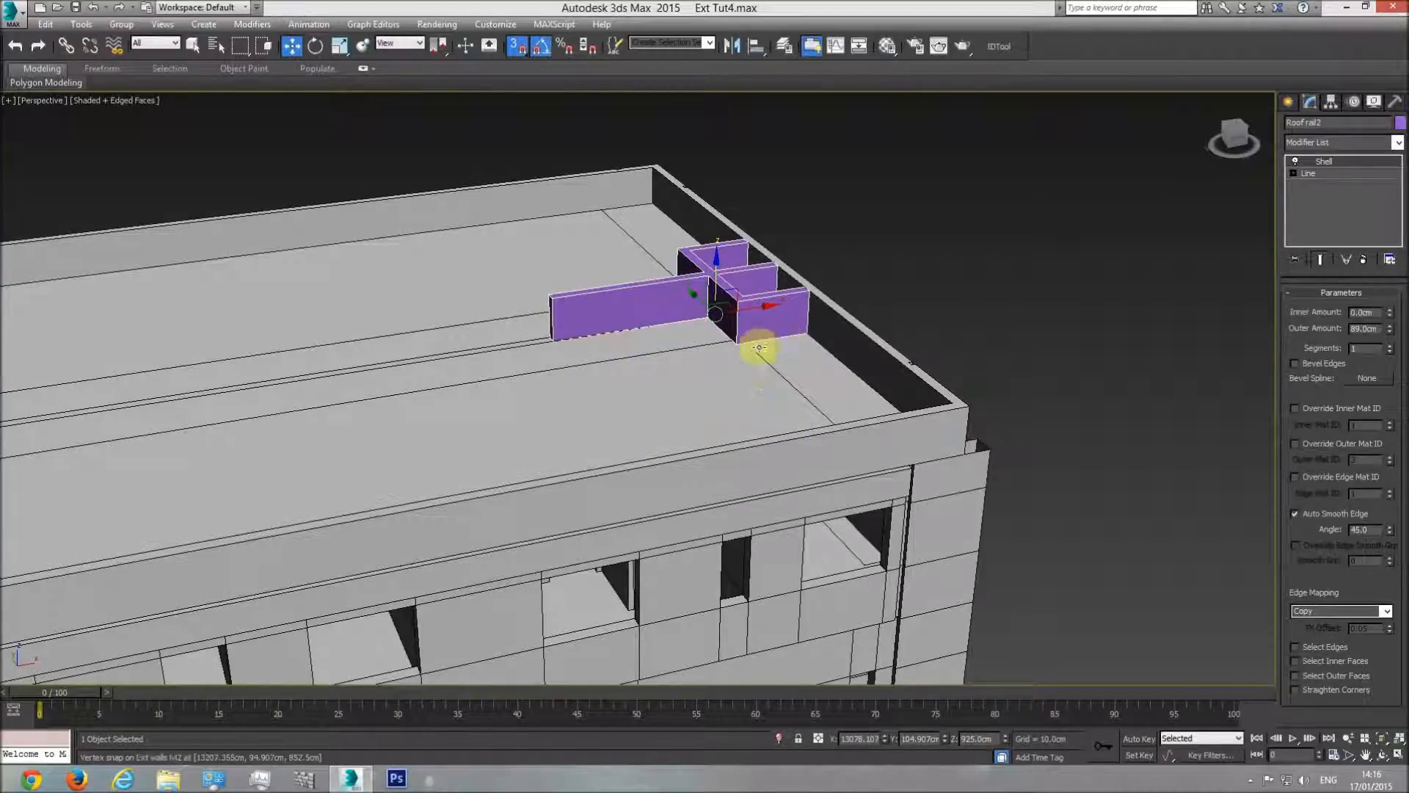
middle_drag(723, 372, 729, 393)
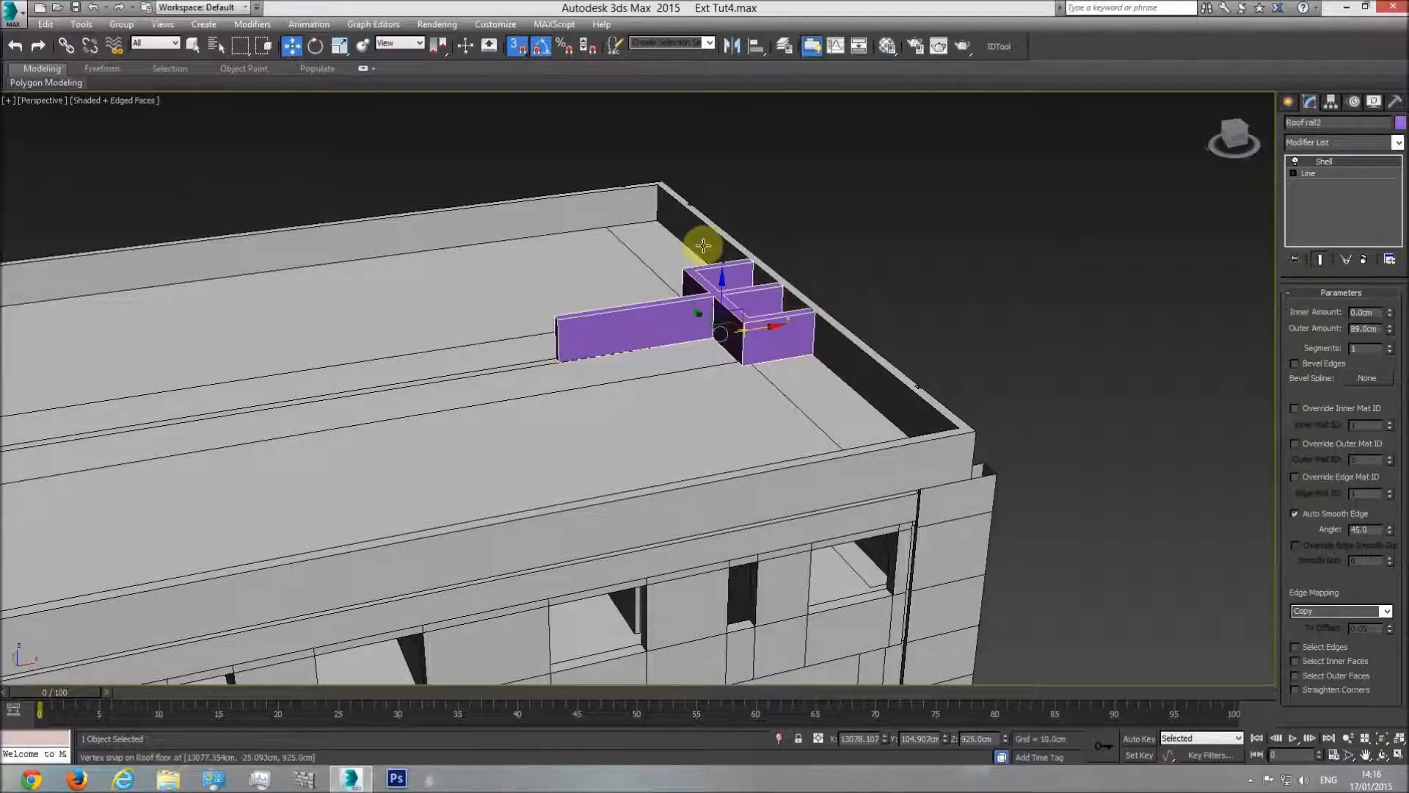
scroll(726, 359, up, 3)
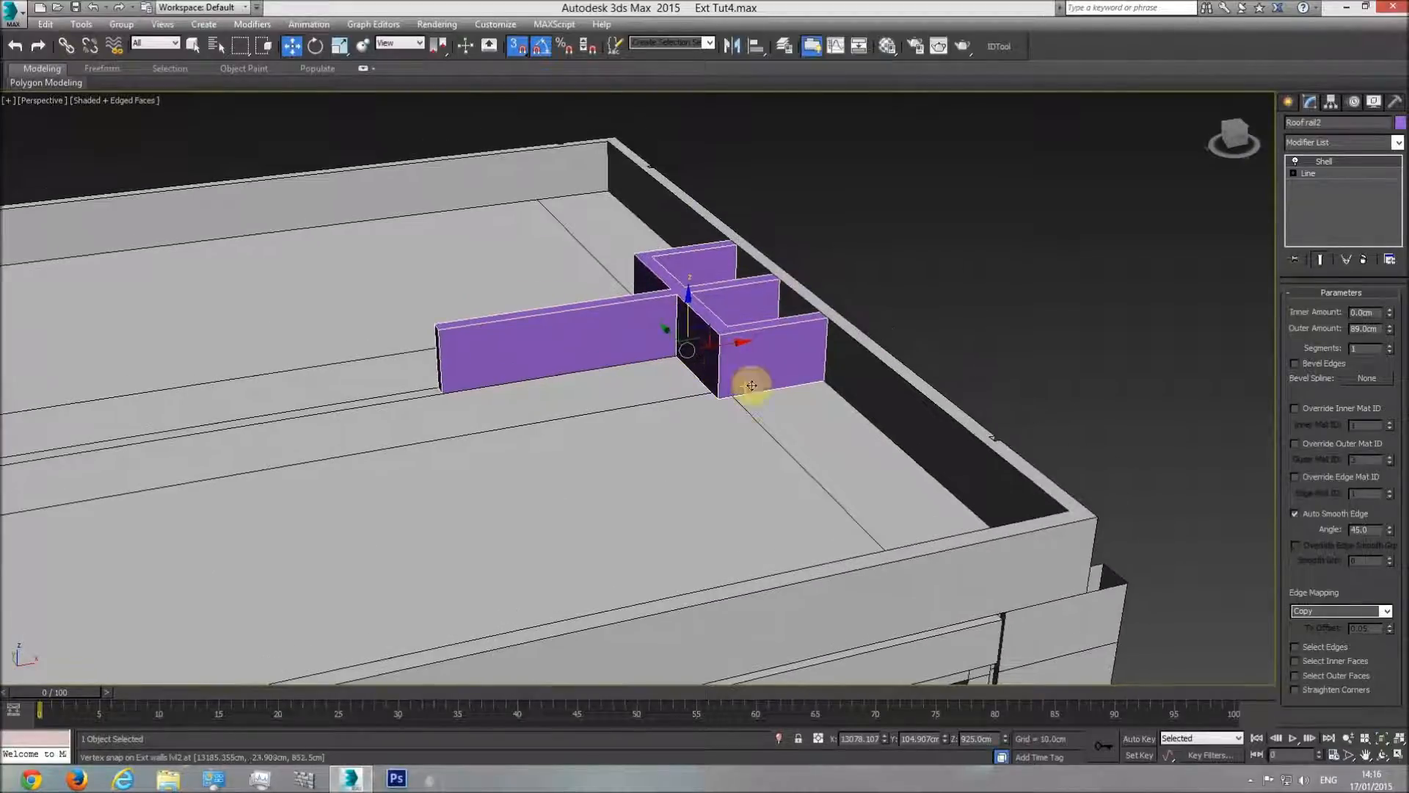
Step: Isolate Roof rail2 together with the roof floor in the top view
key(t)
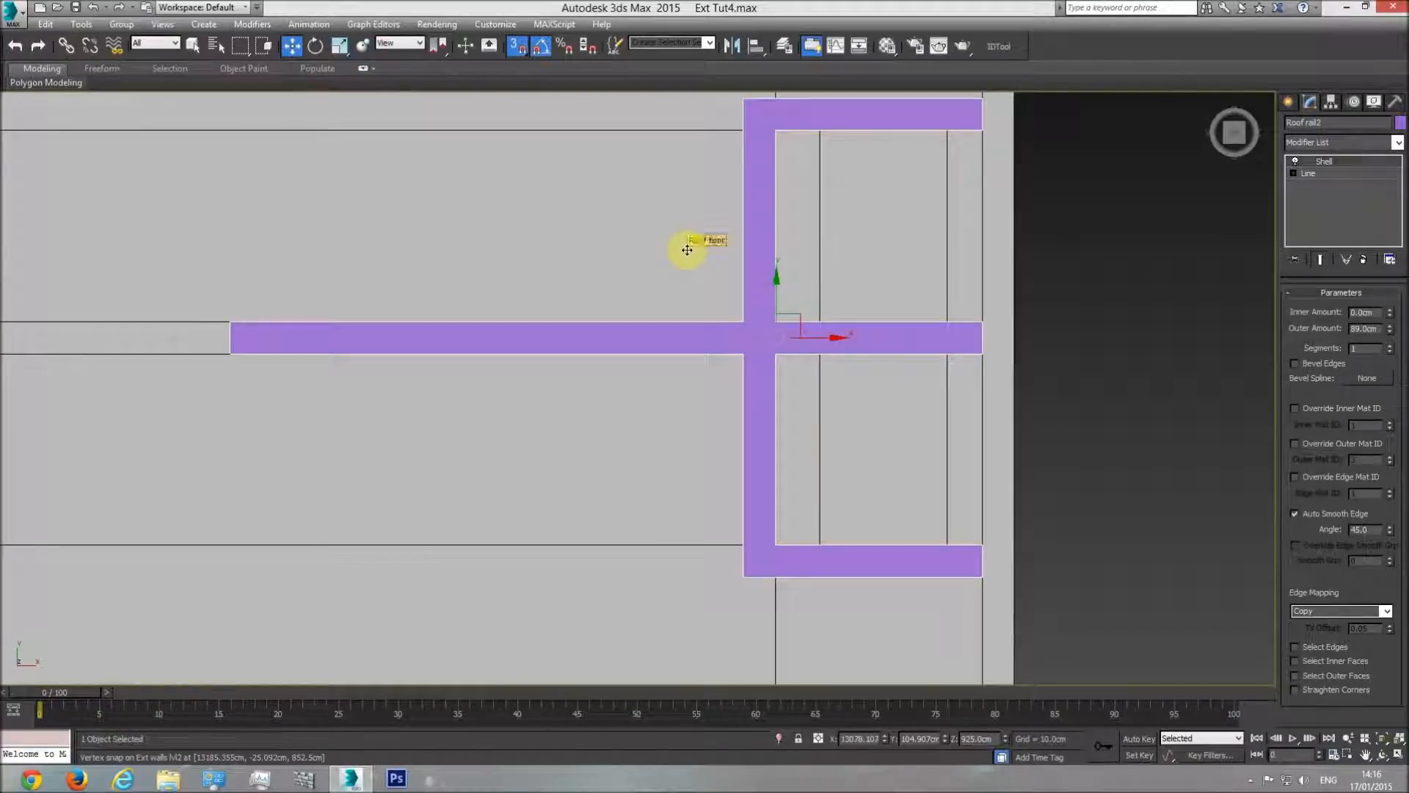
ctrl+click(687, 249)
right_click(687, 250)
click(759, 93)
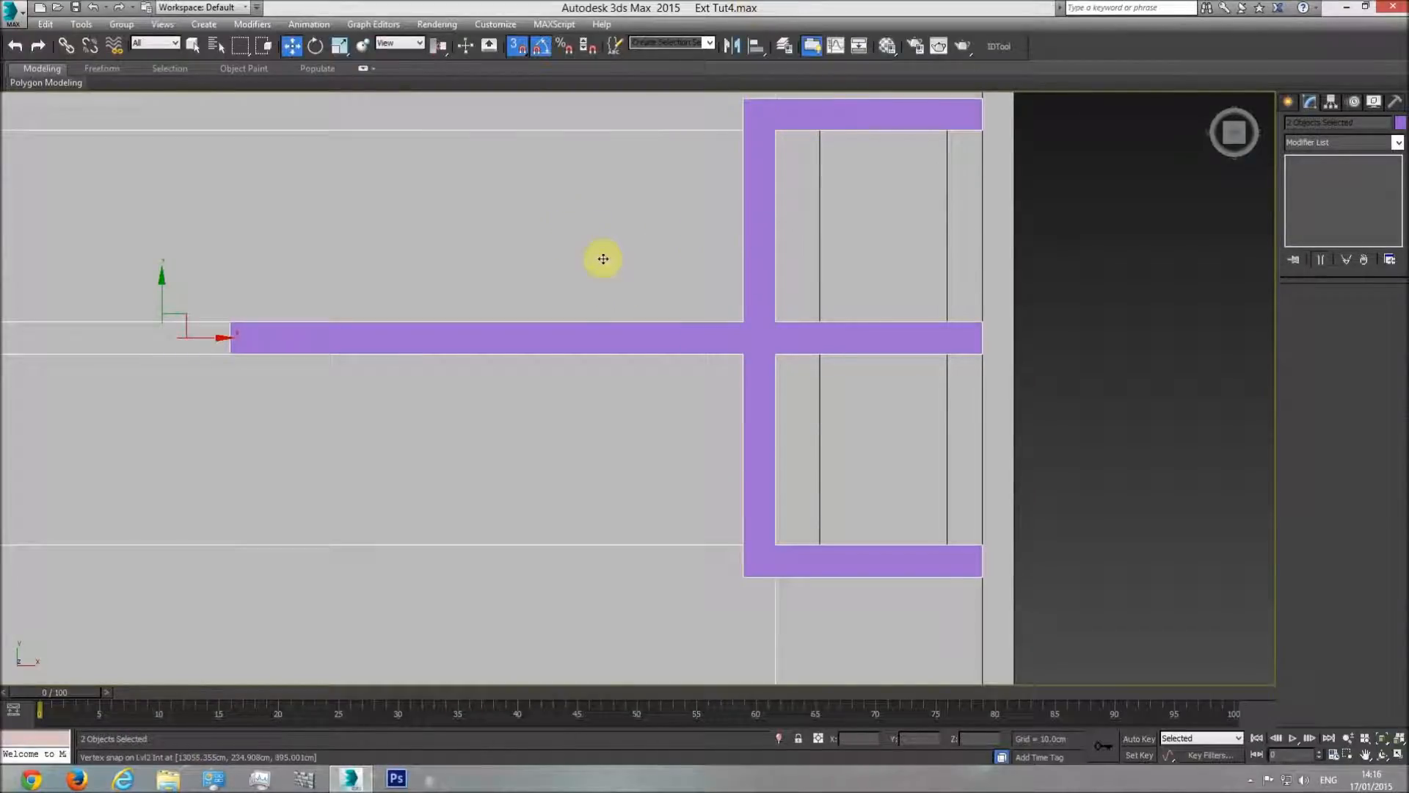
right_click(701, 213)
click(808, 173)
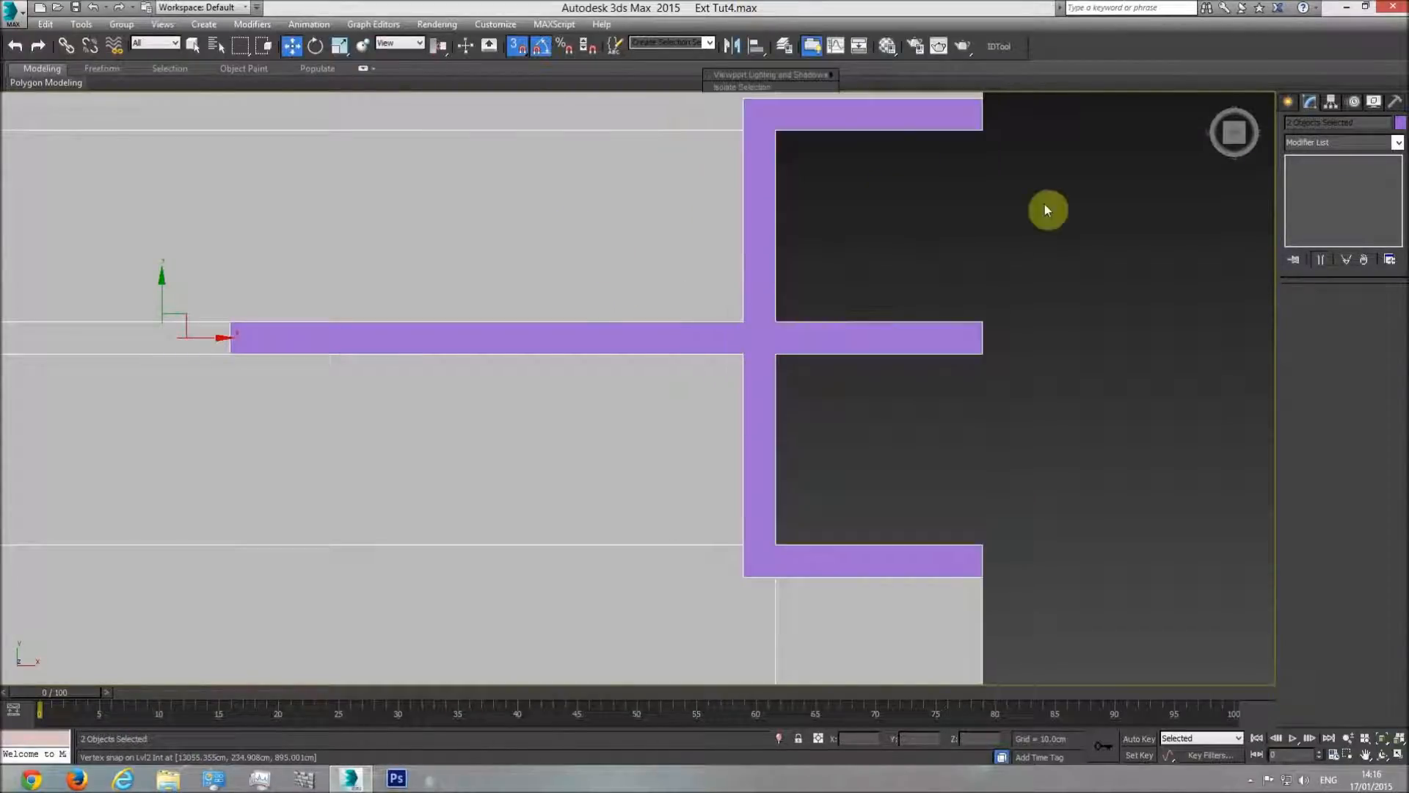
middle_drag(804, 218, 789, 366)
Step: Examine in wireframe how Roof rail2's corners and edges line up with the roof floor's outline
click(772, 264)
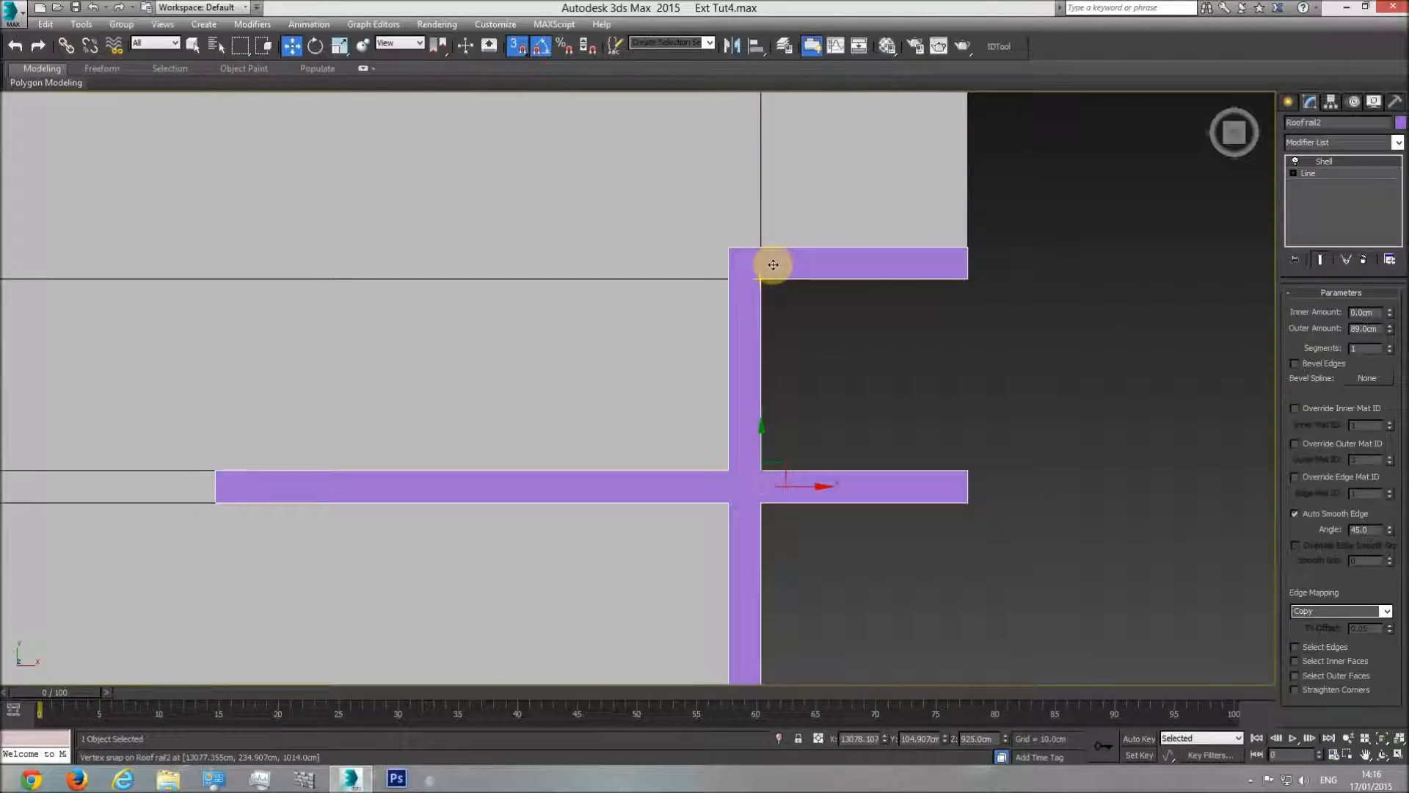
key(F3)
mouse_move(812, 315)
middle_down()
mouse_move(824, 359)
mouse_move(764, 277)
middle_up()
scroll(754, 502, up, 3)
middle_drag(752, 501, 690, 226)
middle_drag(635, 371, 692, 682)
scroll(679, 587, down, 2)
scroll(684, 405, up, 3)
scroll(738, 367, up, 3)
scroll(774, 355, down, 5)
Step: Bring the rest of the building back into a shaded perspective view around the rooftop recess walls
key(p)
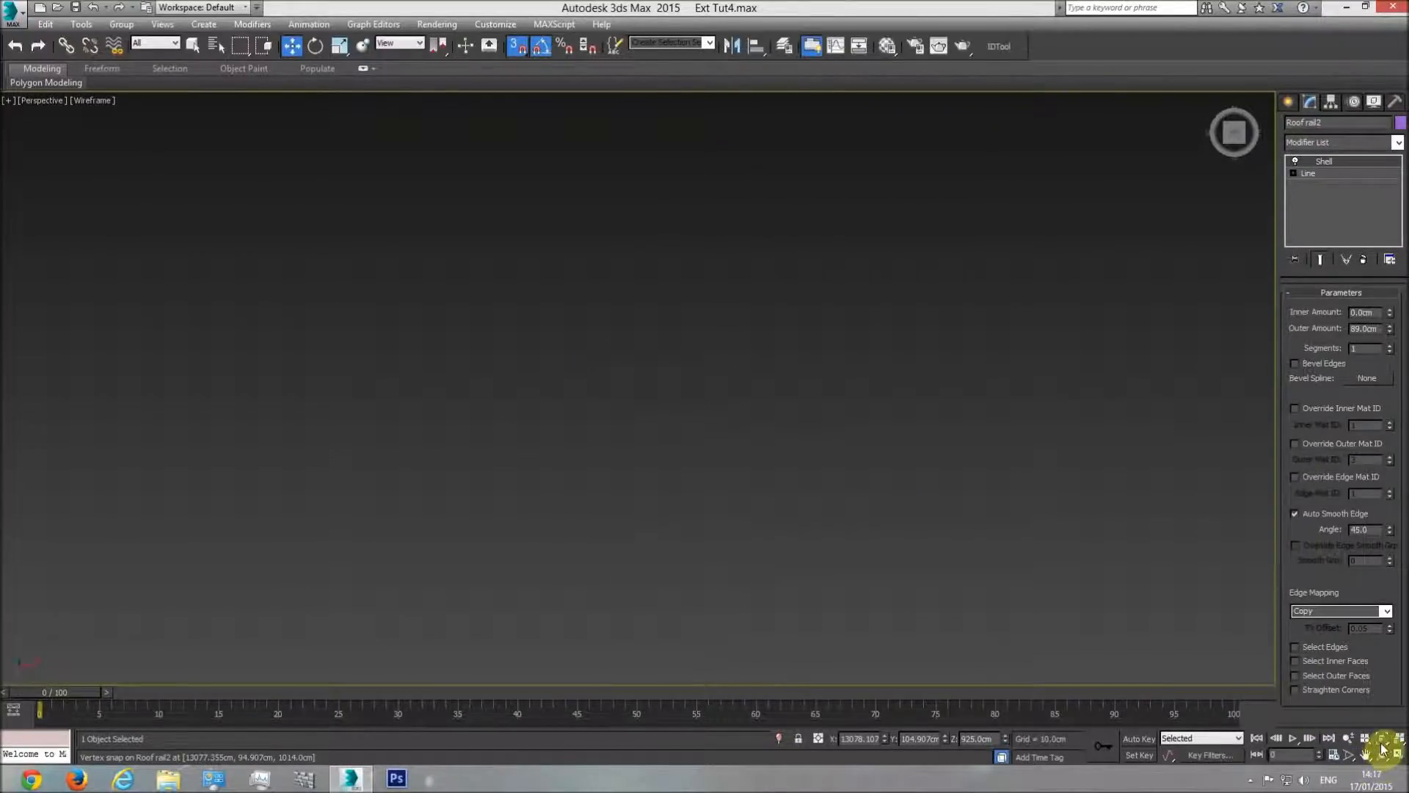
click(1383, 750)
key(F3)
mouse_move(843, 522)
mouse_down()
mouse_move(541, 327)
mouse_move(534, 288)
mouse_move(585, 279)
mouse_move(598, 337)
mouse_move(635, 269)
mouse_up()
scroll(692, 195, down, 3)
right_click(717, 139)
click(717, 126)
scroll(763, 334, down, 8)
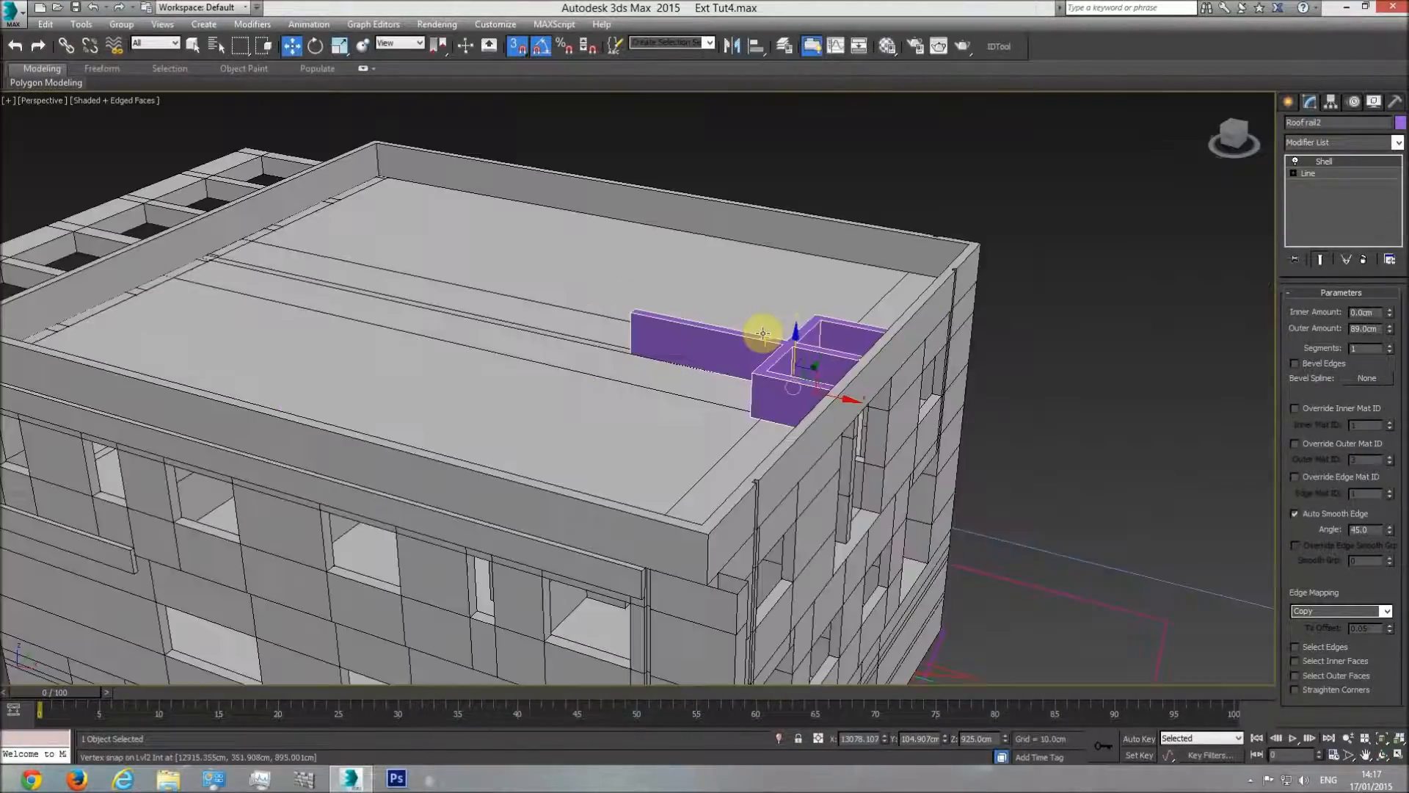
scroll(764, 333, down, 5)
scroll(808, 431, up, 5)
Step: Add an Edit Poly modifier to the roof railing and attach Roof rail2 to it
click(815, 417)
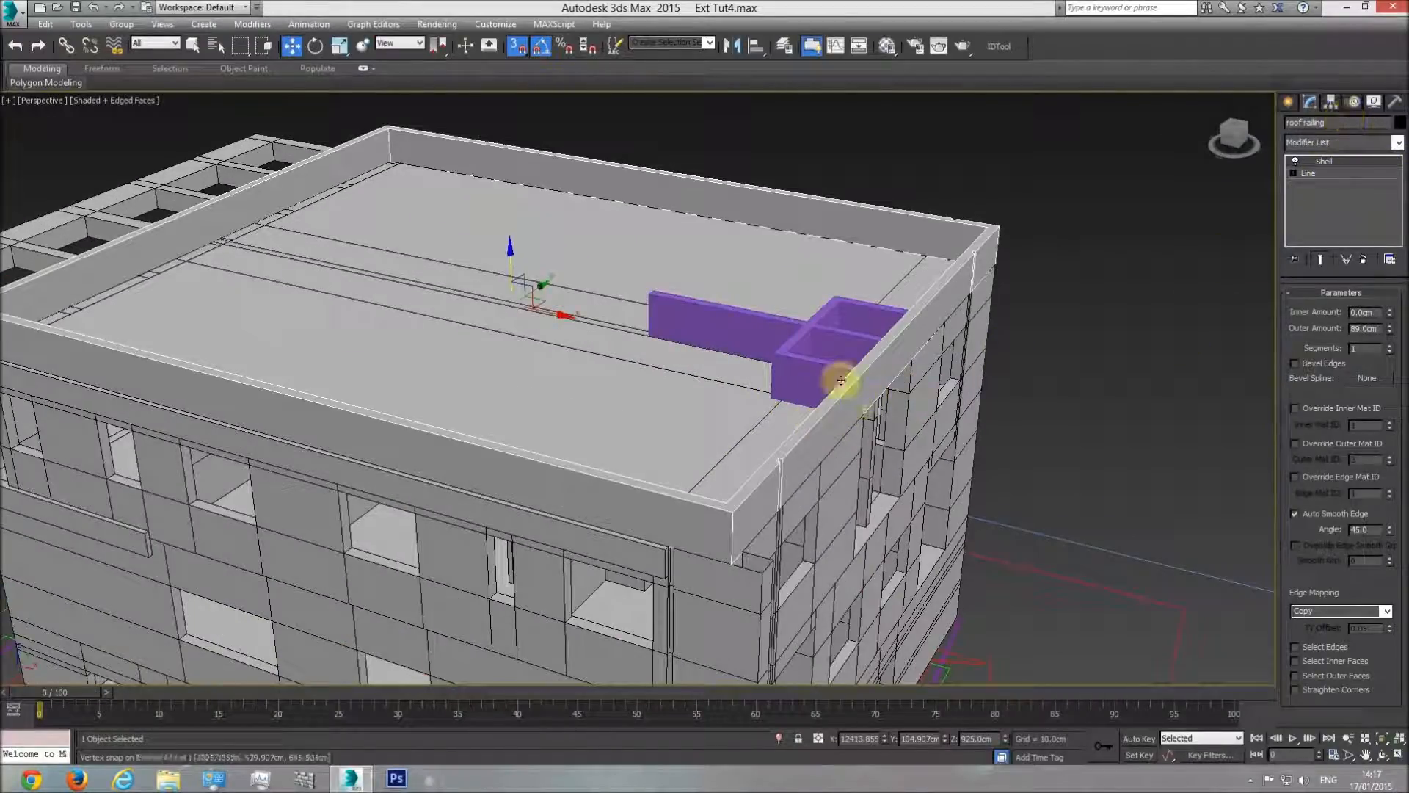
click(815, 376)
click(851, 395)
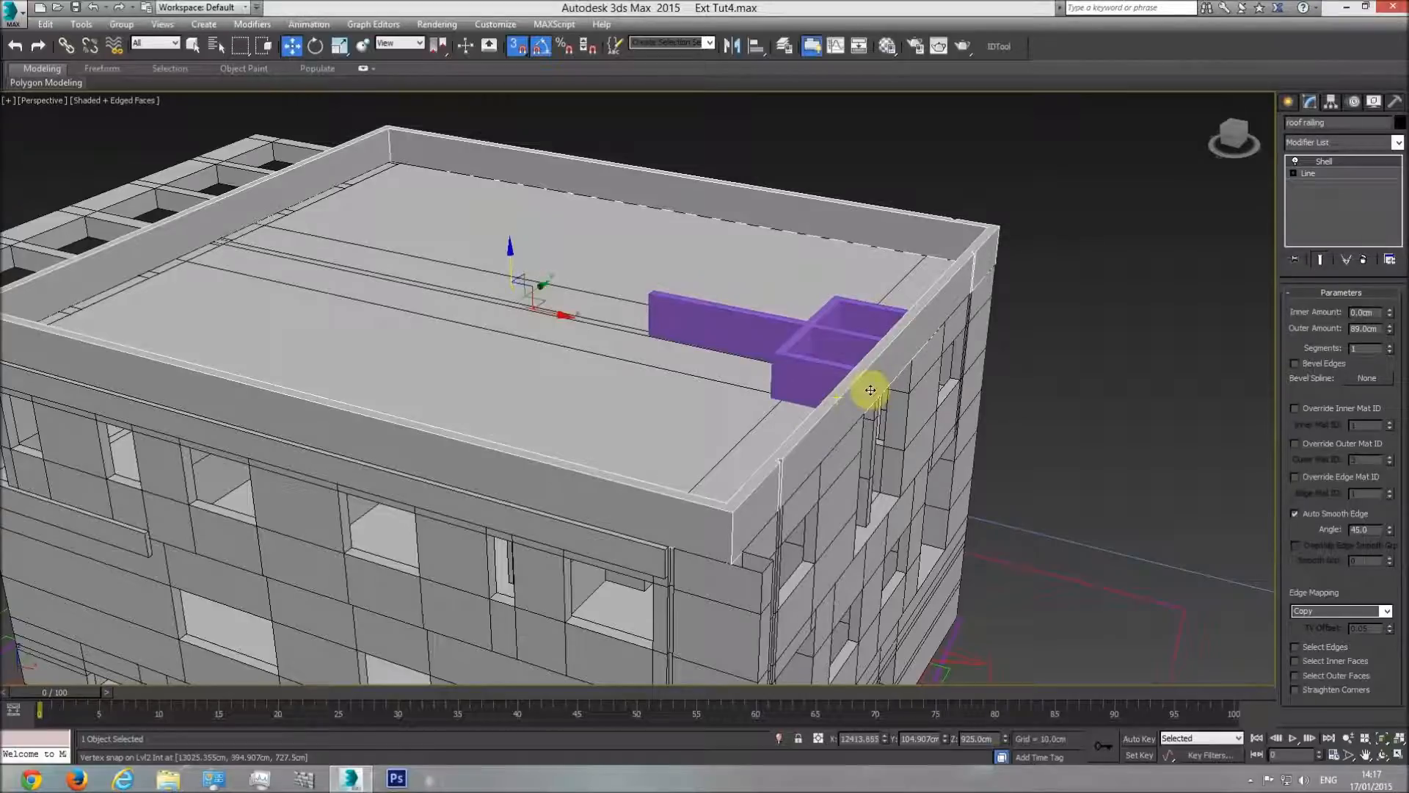
click(1373, 141)
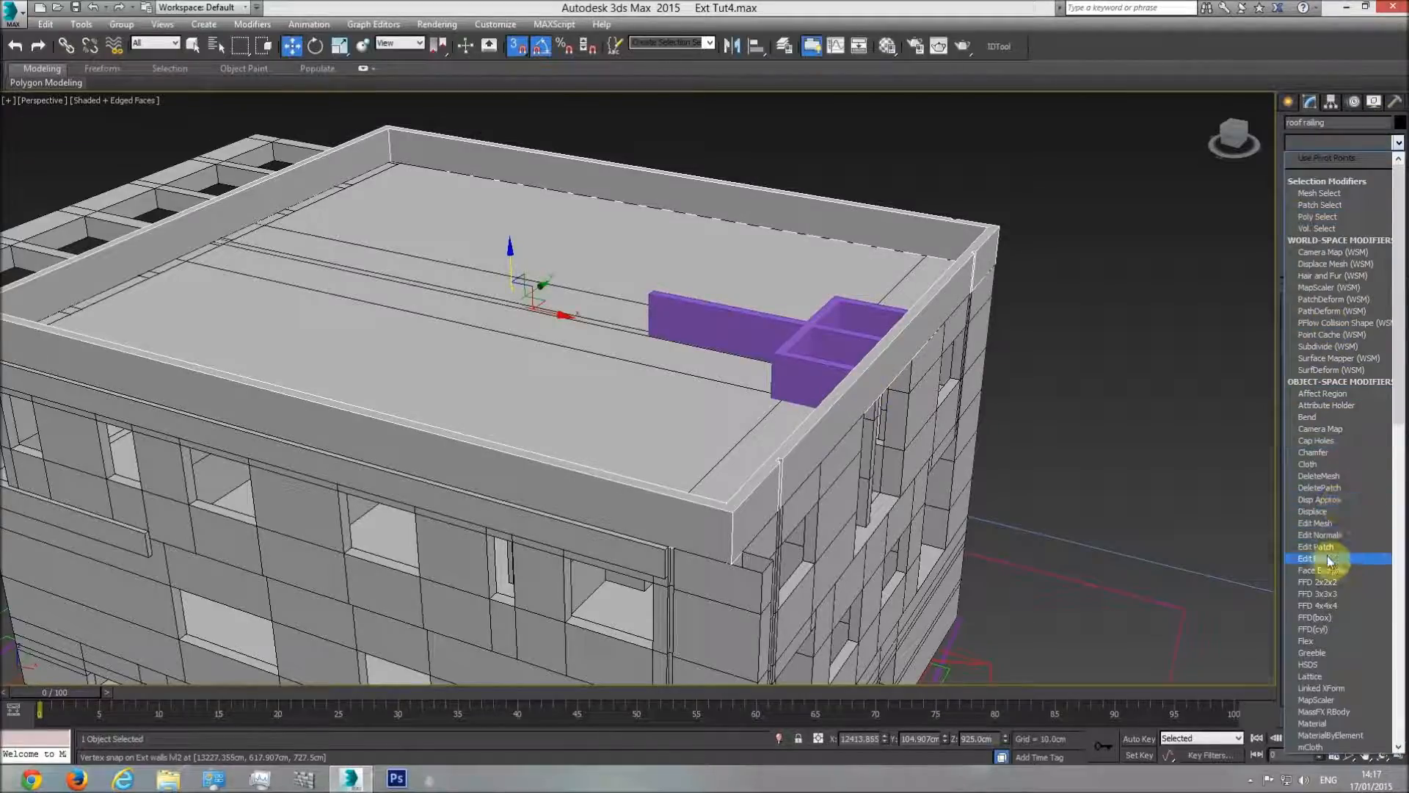
click(1328, 558)
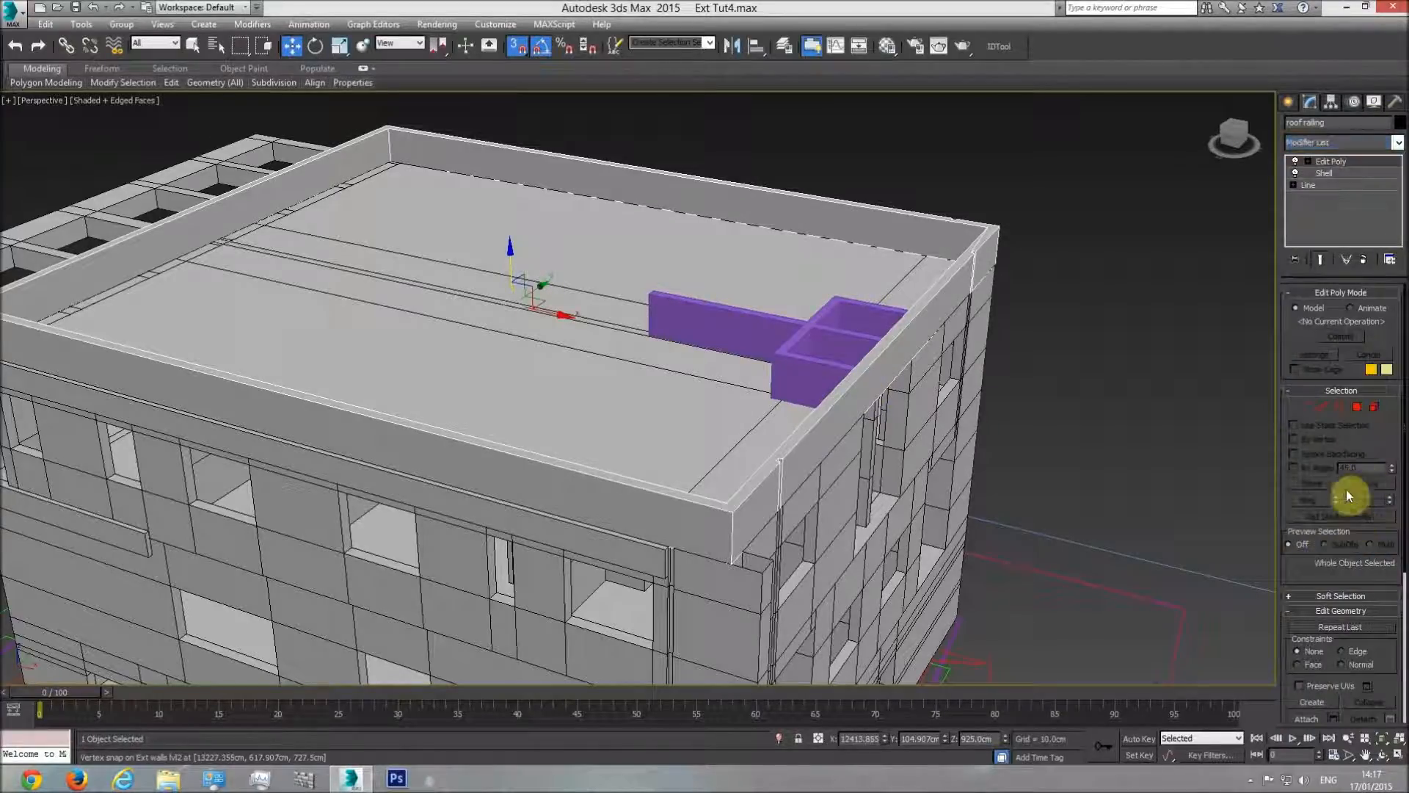
click(1310, 719)
click(811, 327)
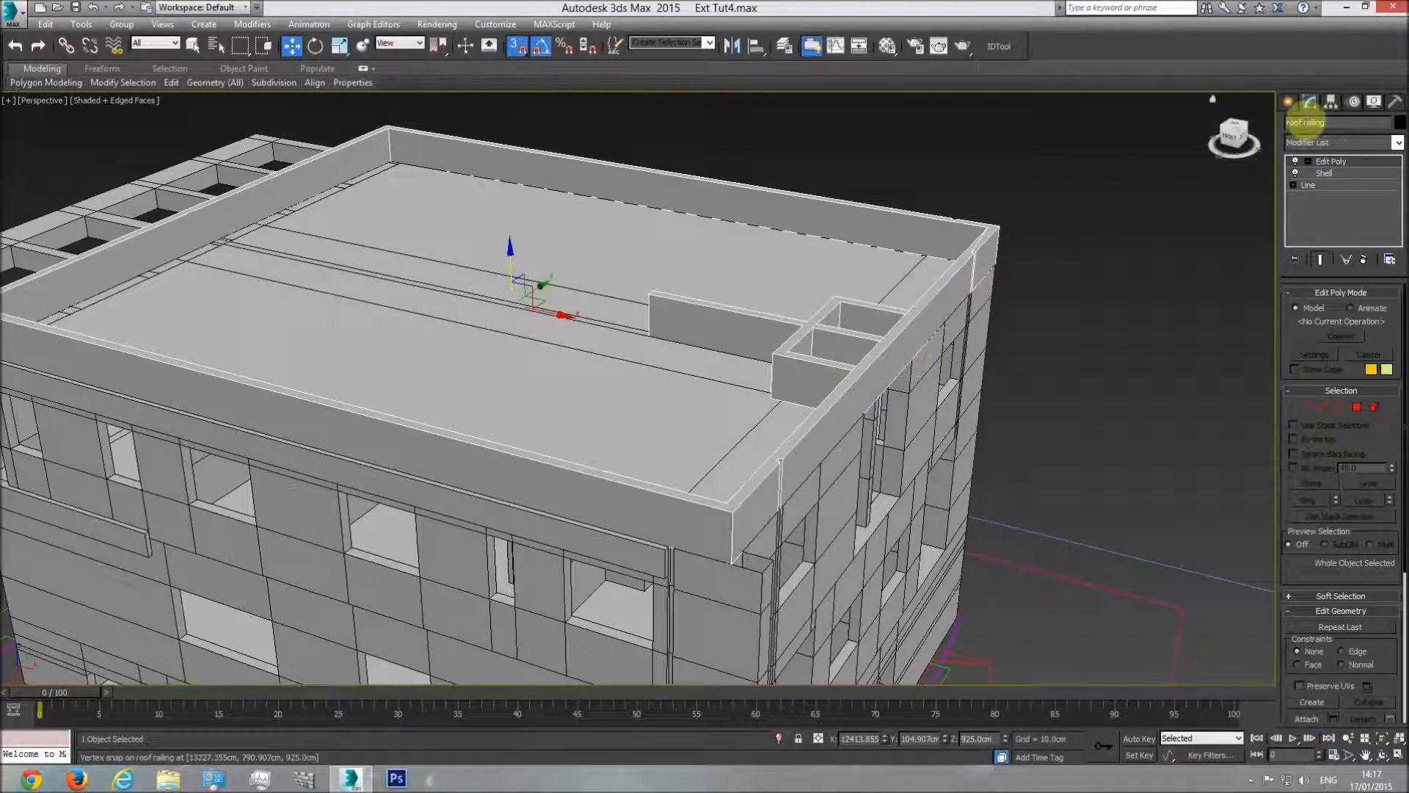
Step: Examine the side elevation drawings for how the raised central block sits above the roof railing
click(1384, 757)
drag(686, 372, 812, 512)
drag(723, 482, 713, 344)
key(t)
scroll(640, 399, down, 8)
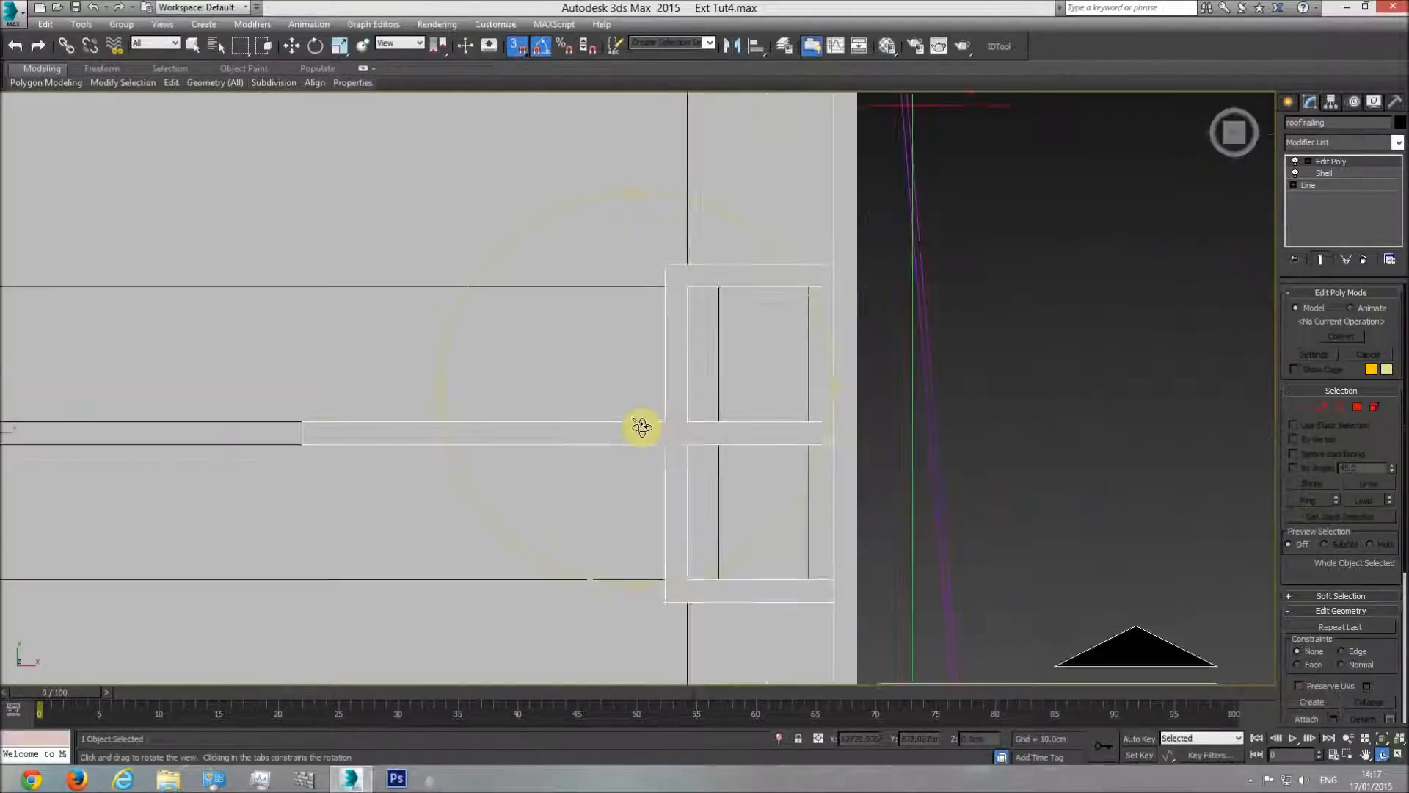
middle_drag(423, 424, 850, 409)
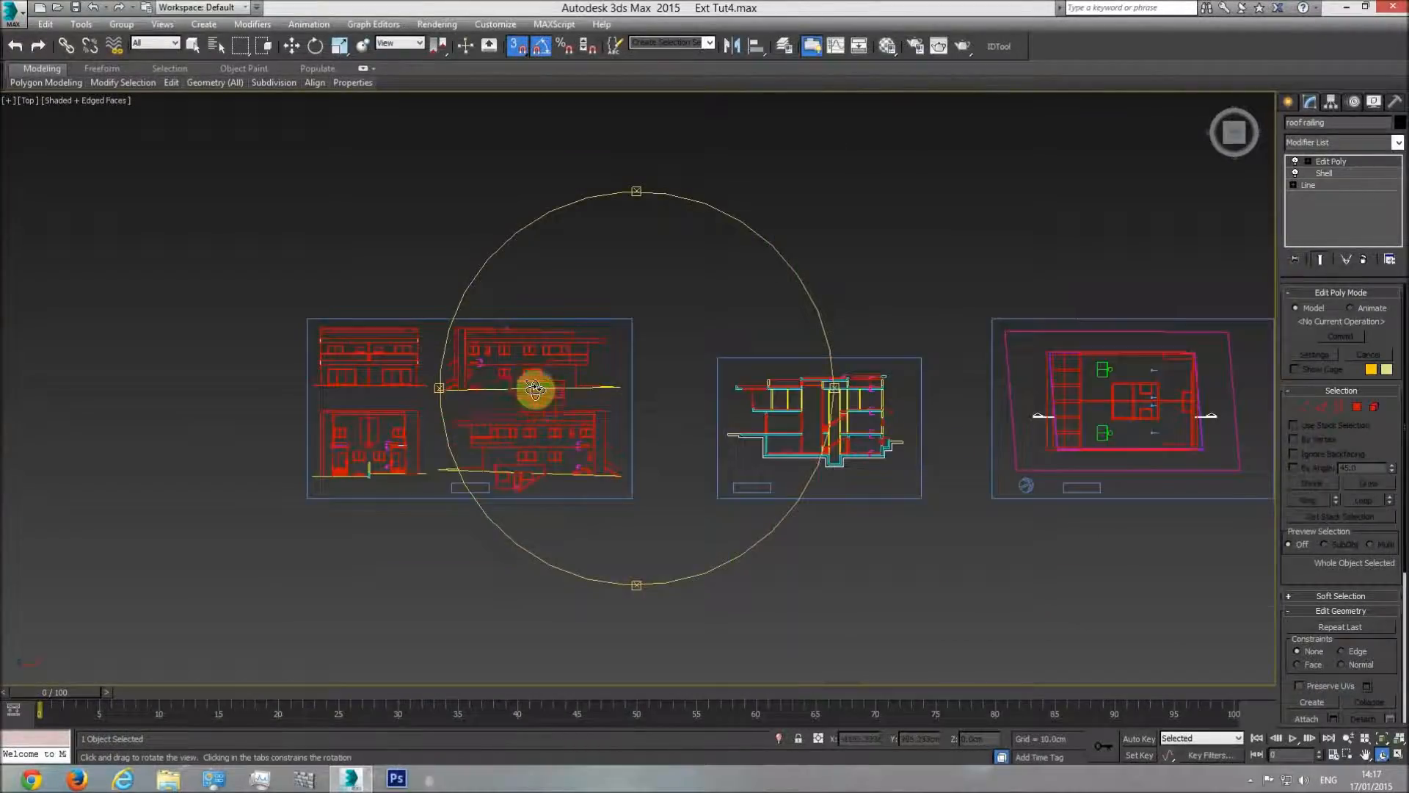
scroll(560, 459, up, 5)
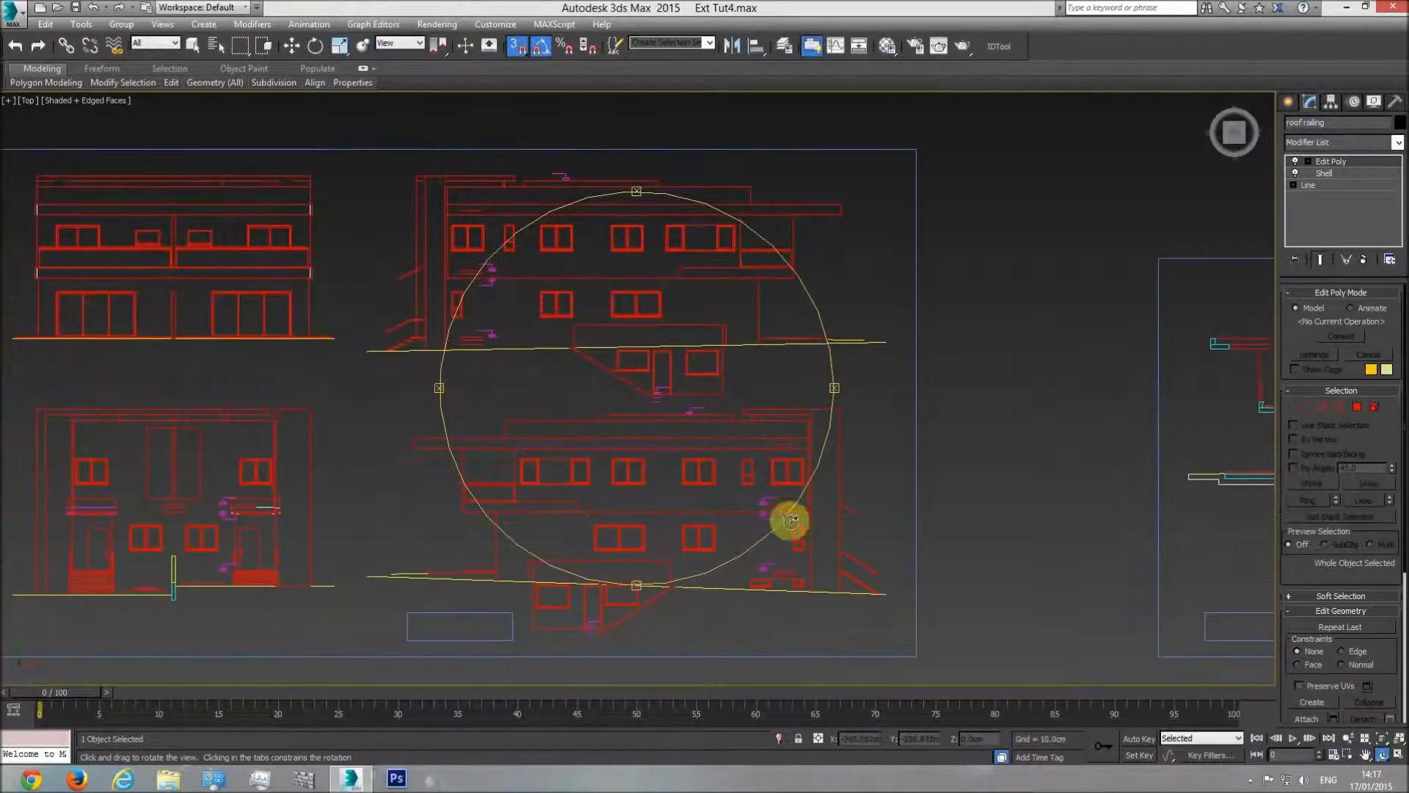
scroll(661, 194, up, 5)
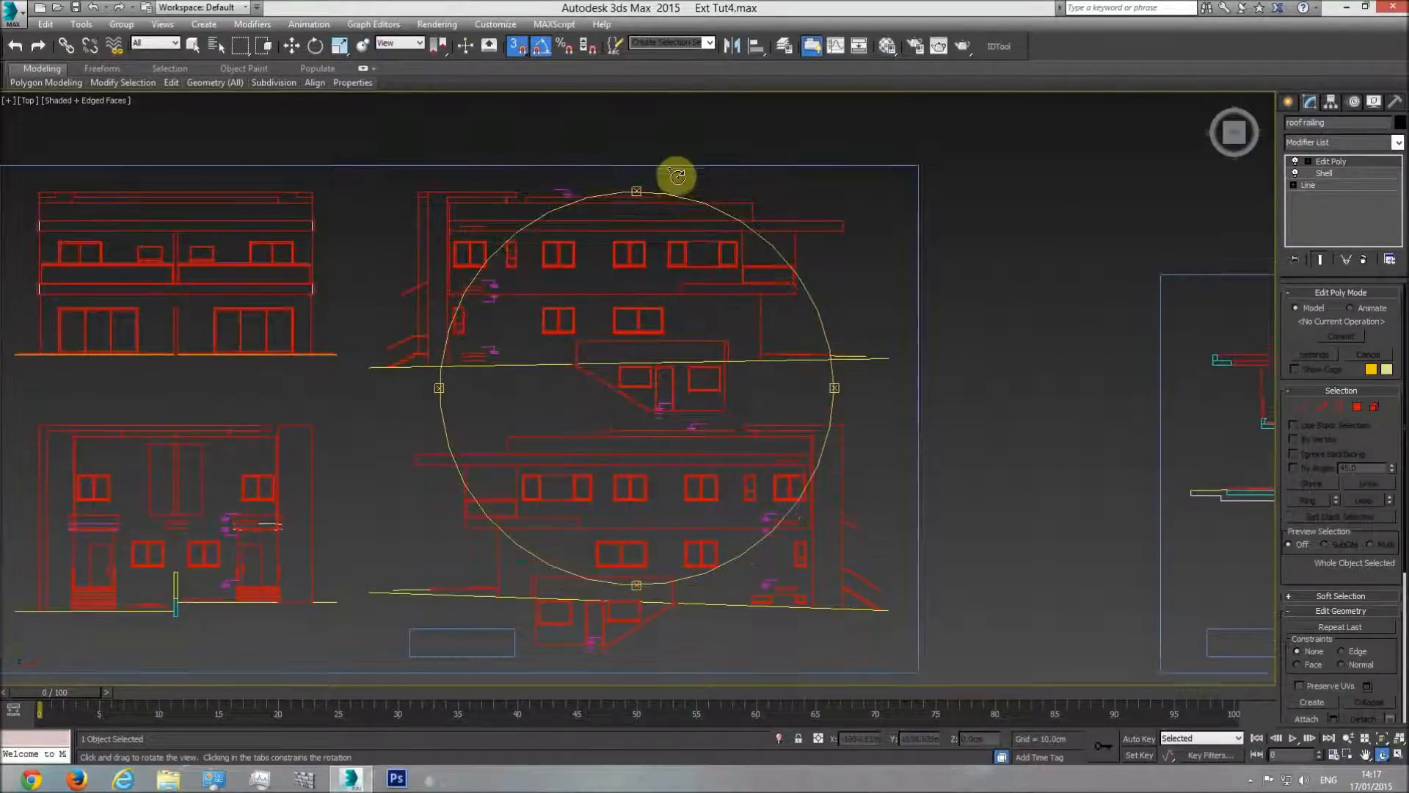
key(w)
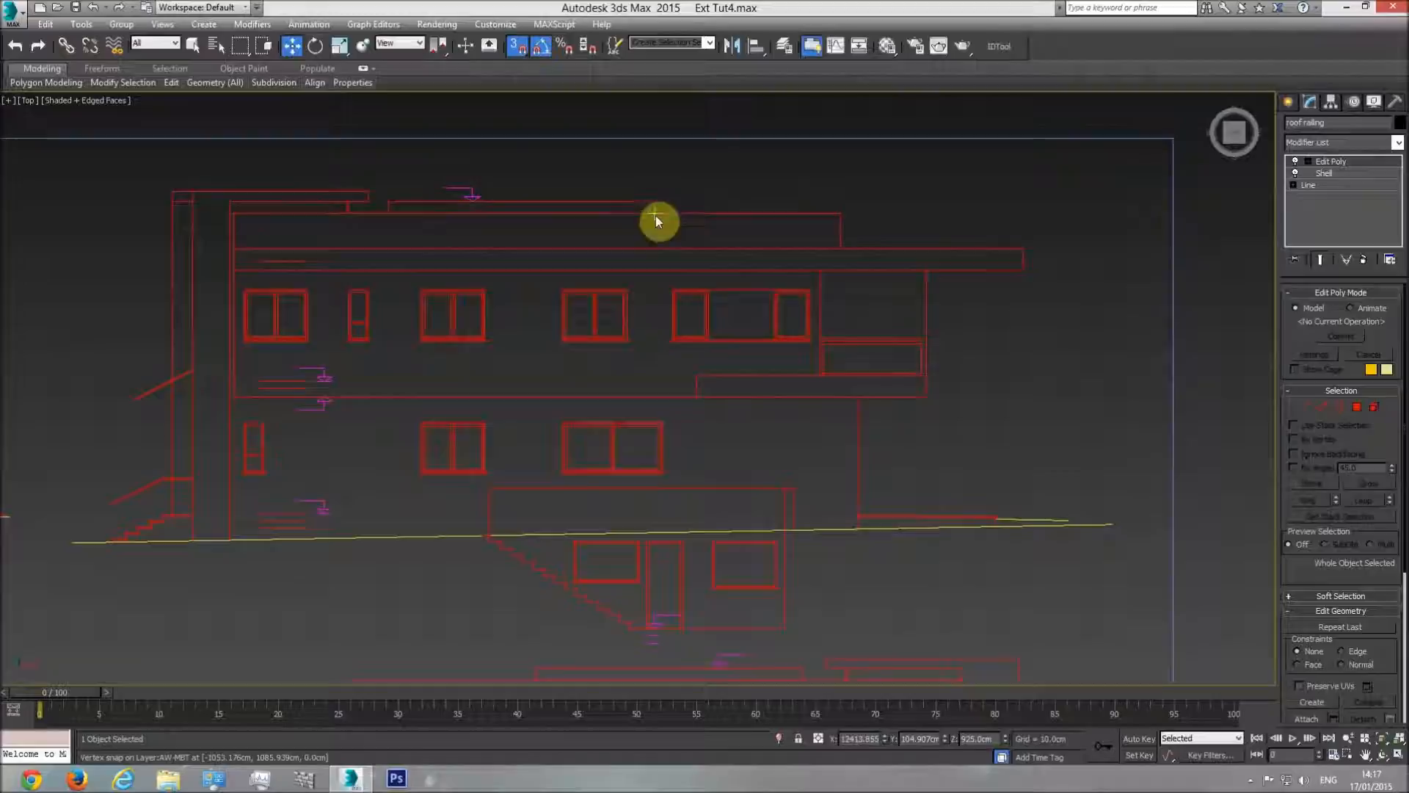
Step: Trace the upper and right outer edges of the central block on the roof plan with a vertex-snapped Line
scroll(862, 251, down, 3)
middle_drag(865, 251, 636, 267)
scroll(682, 273, down, 3)
middle_drag(1115, 392, 549, 408)
middle_drag(844, 389, 763, 398)
scroll(806, 372, up, 4)
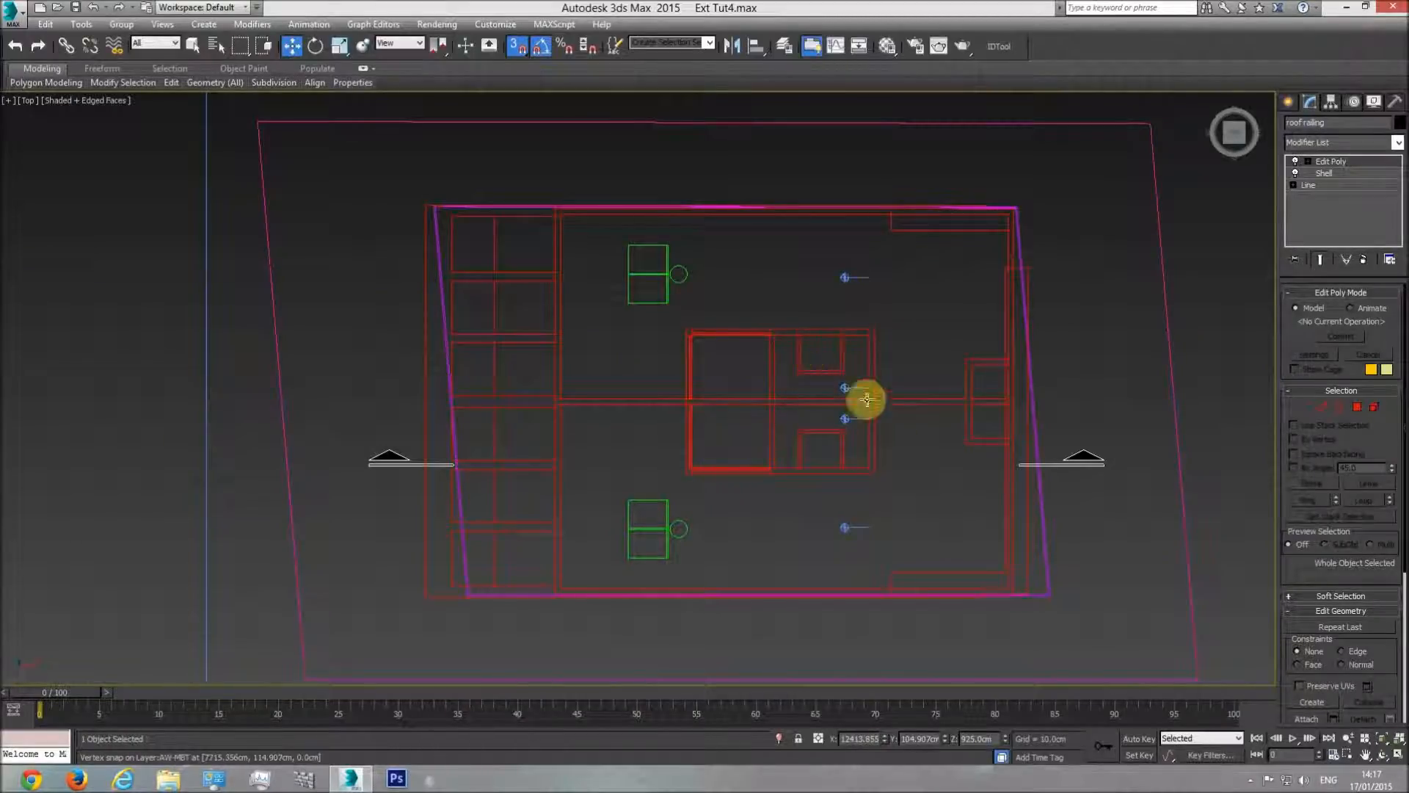
middle_drag(811, 386, 822, 416)
scroll(829, 415, up, 3)
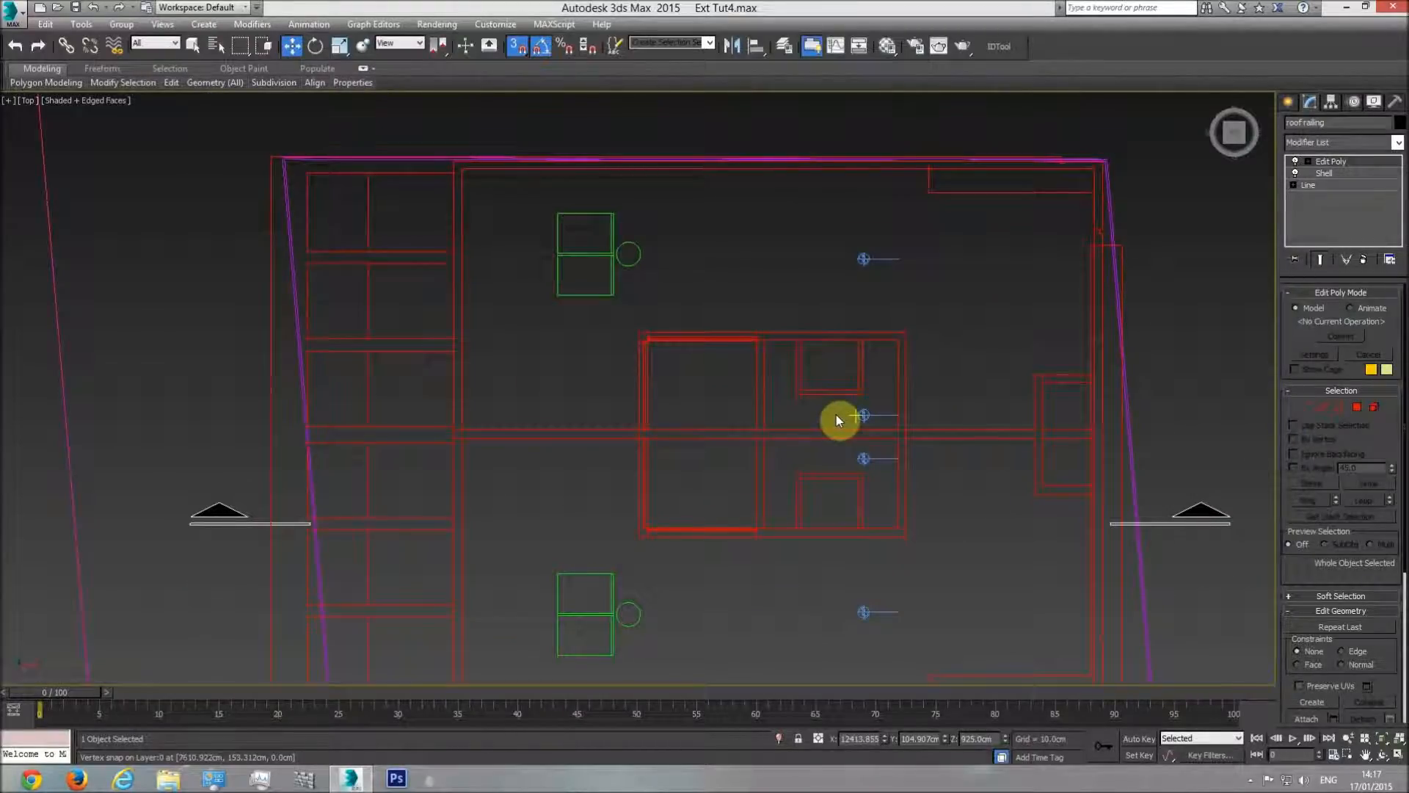
click(1294, 100)
click(1314, 207)
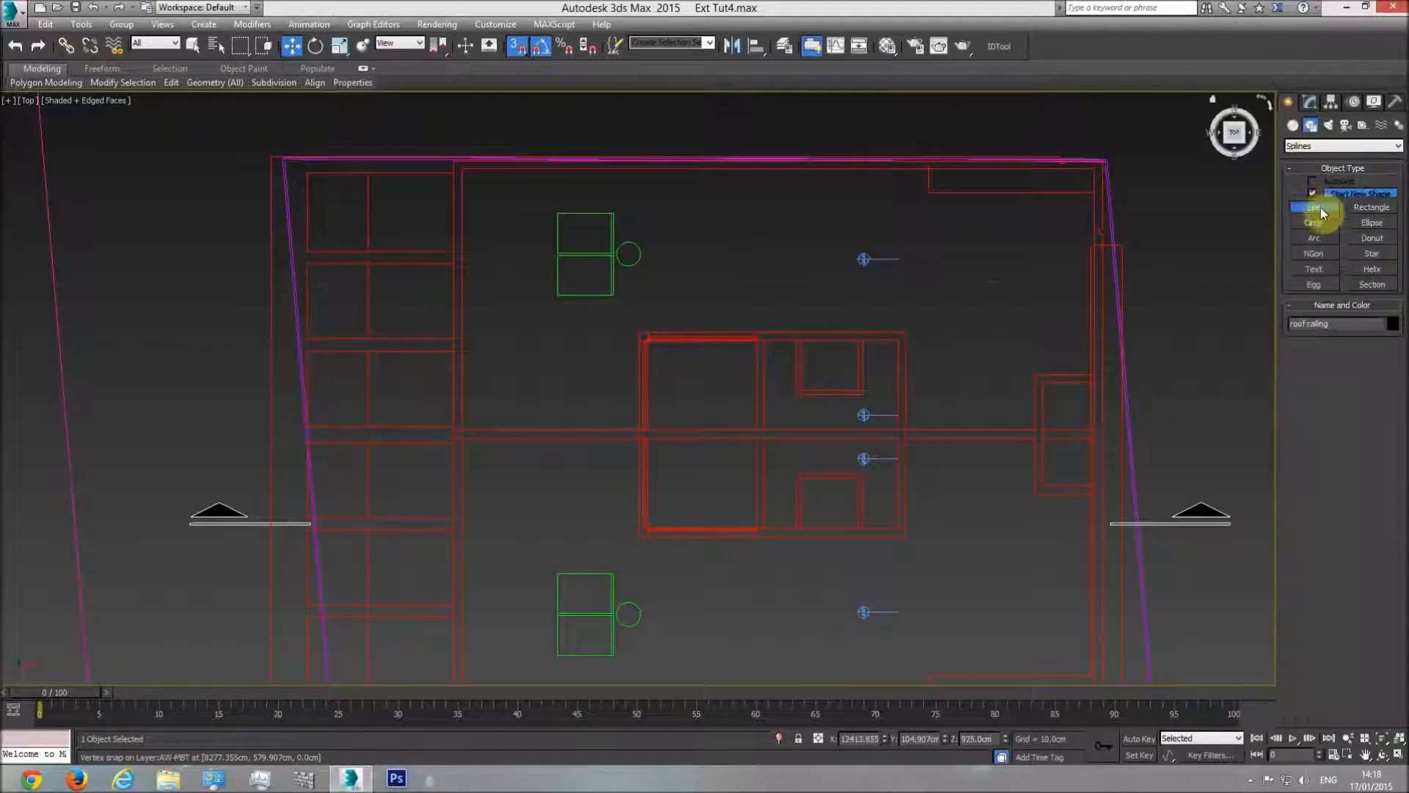
click(643, 330)
scroll(649, 324, up, 5)
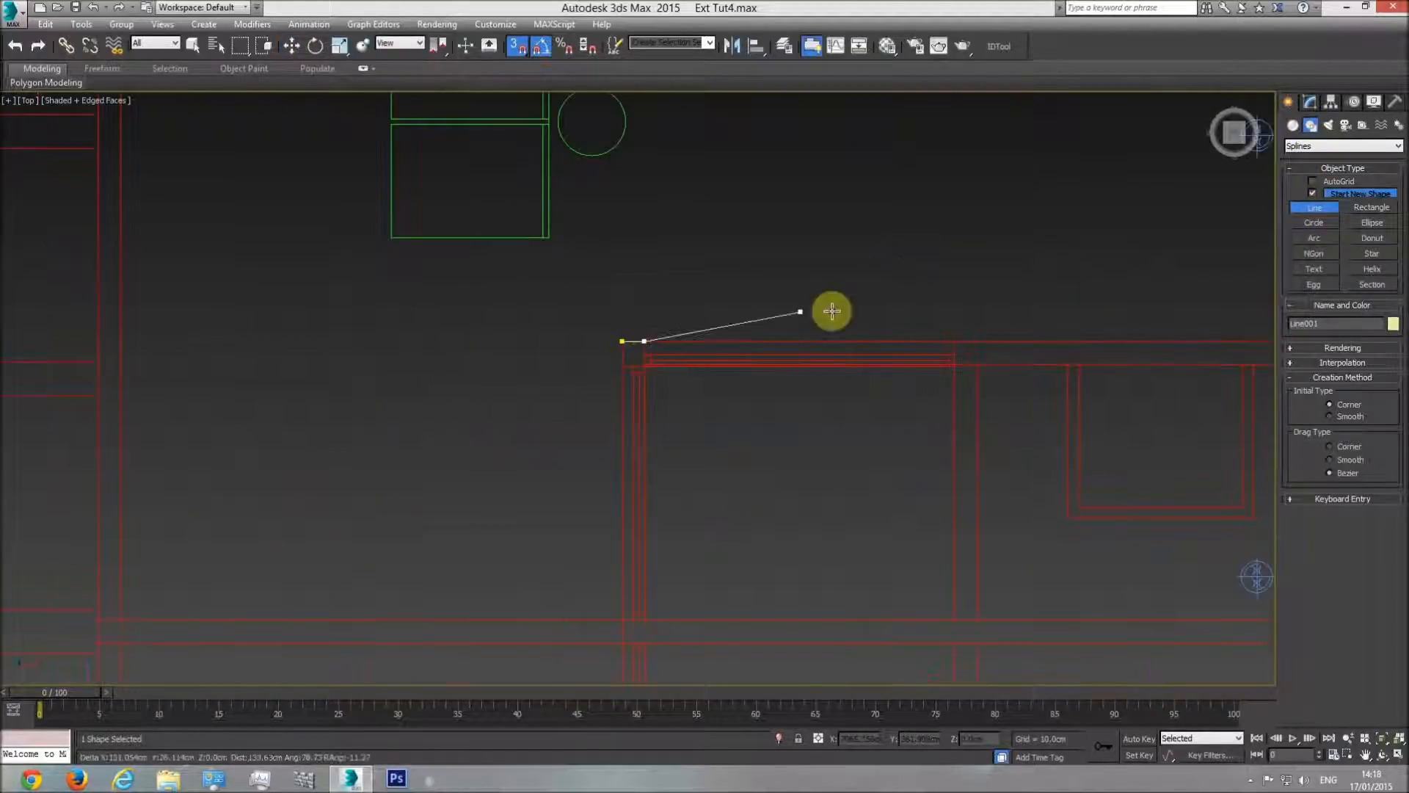
middle_drag(996, 338, 654, 331)
click(959, 327)
scroll(927, 318, up, 5)
click(910, 609)
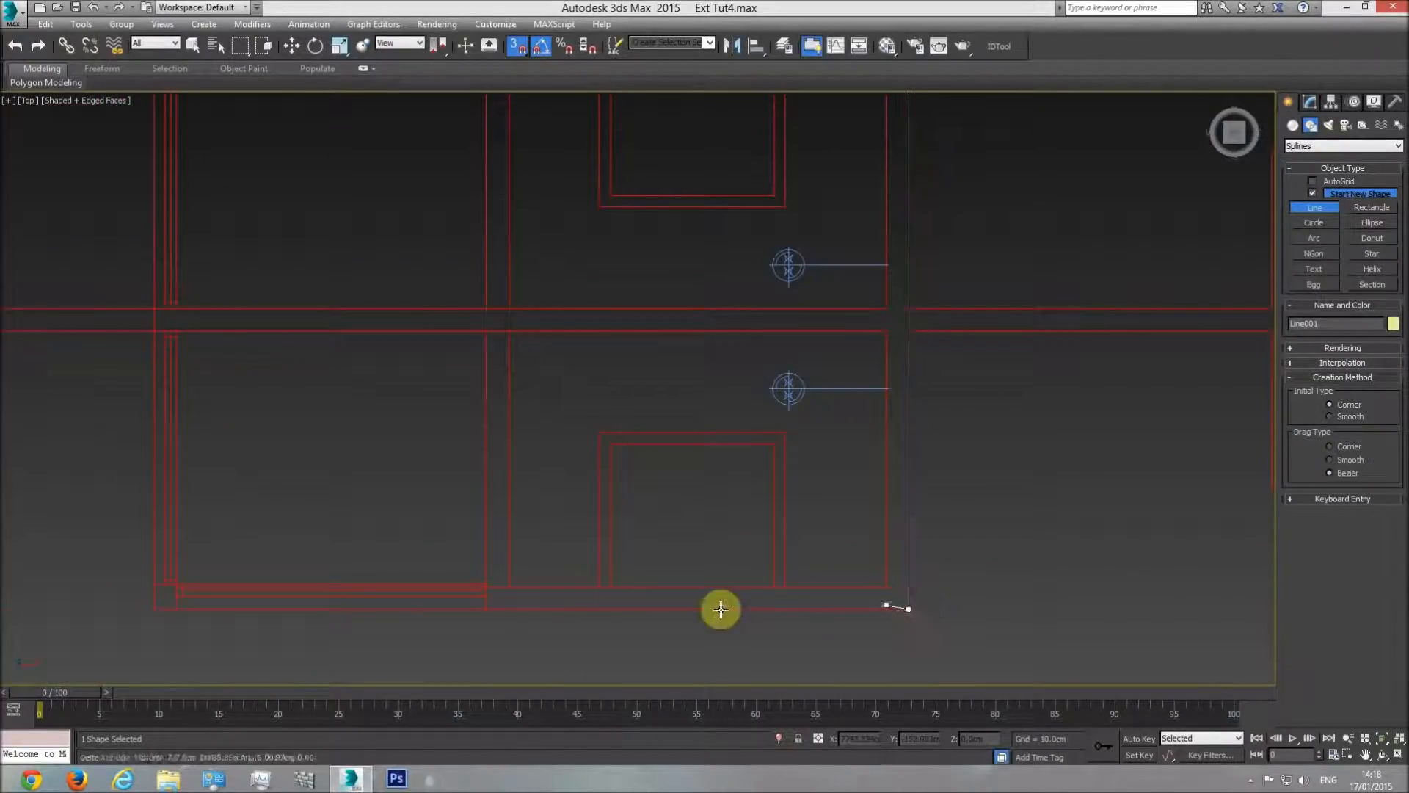
Step: Continue the line along the central block's lower and left outer edges to its start point and close the spline
click(485, 610)
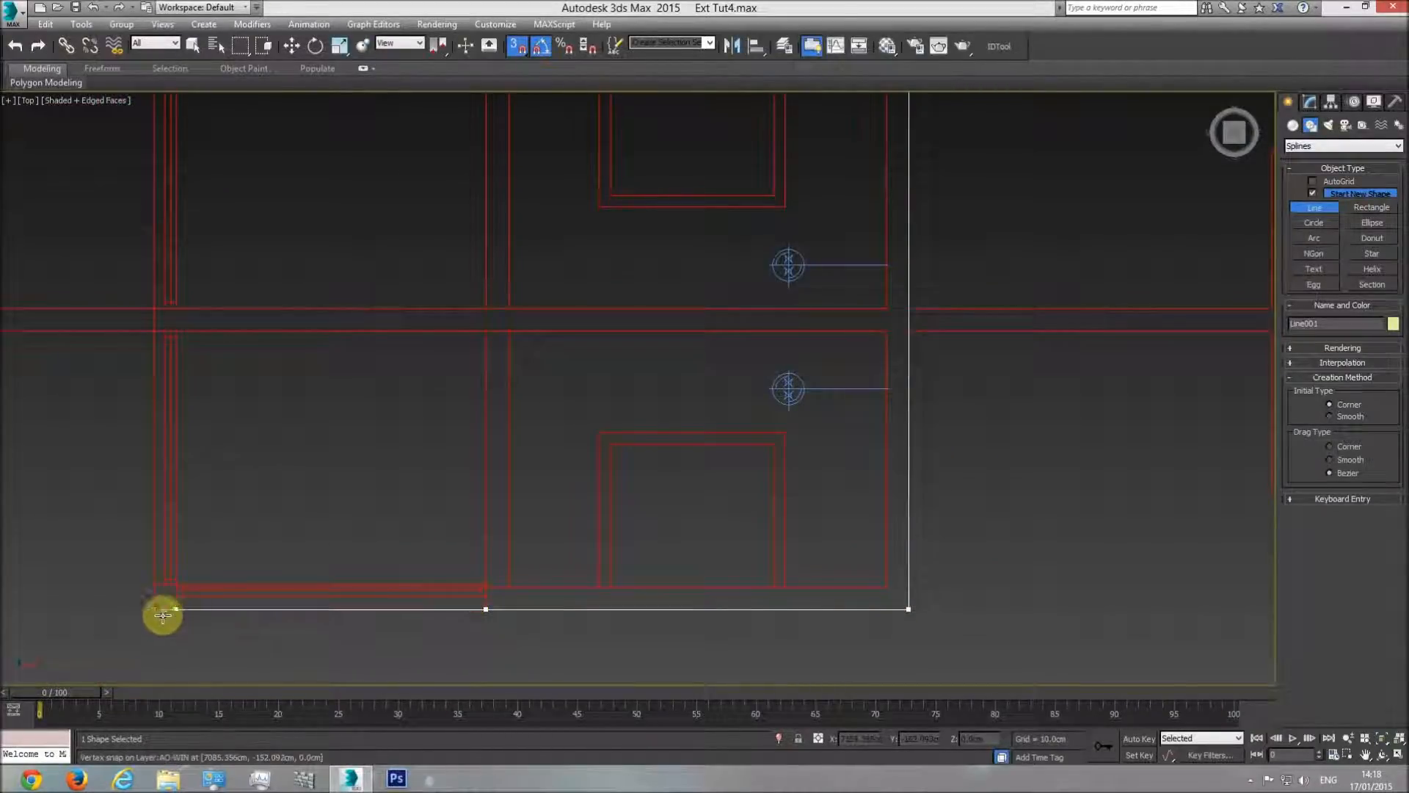
click(153, 584)
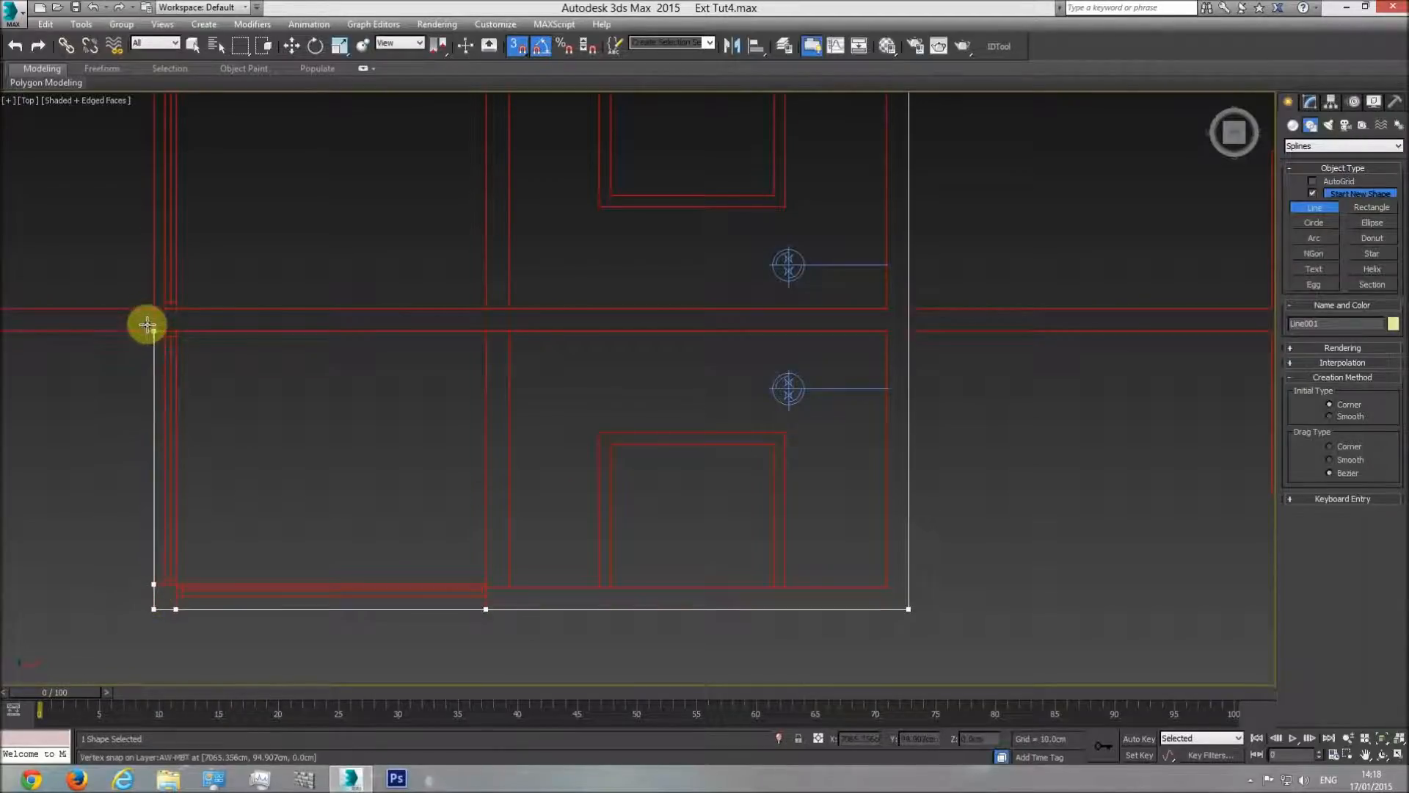
click(153, 330)
click(153, 309)
middle_drag(129, 230, 309, 529)
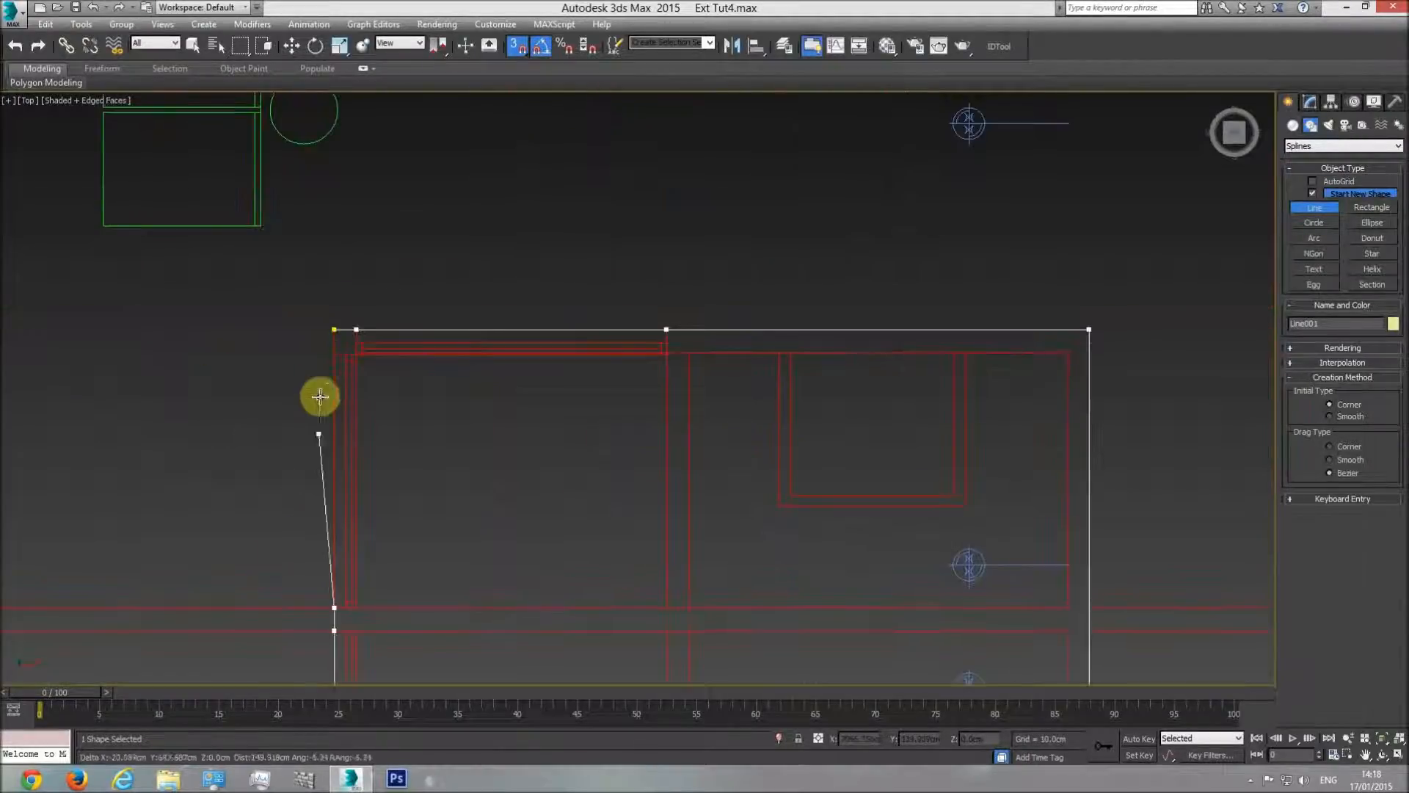
click(332, 331)
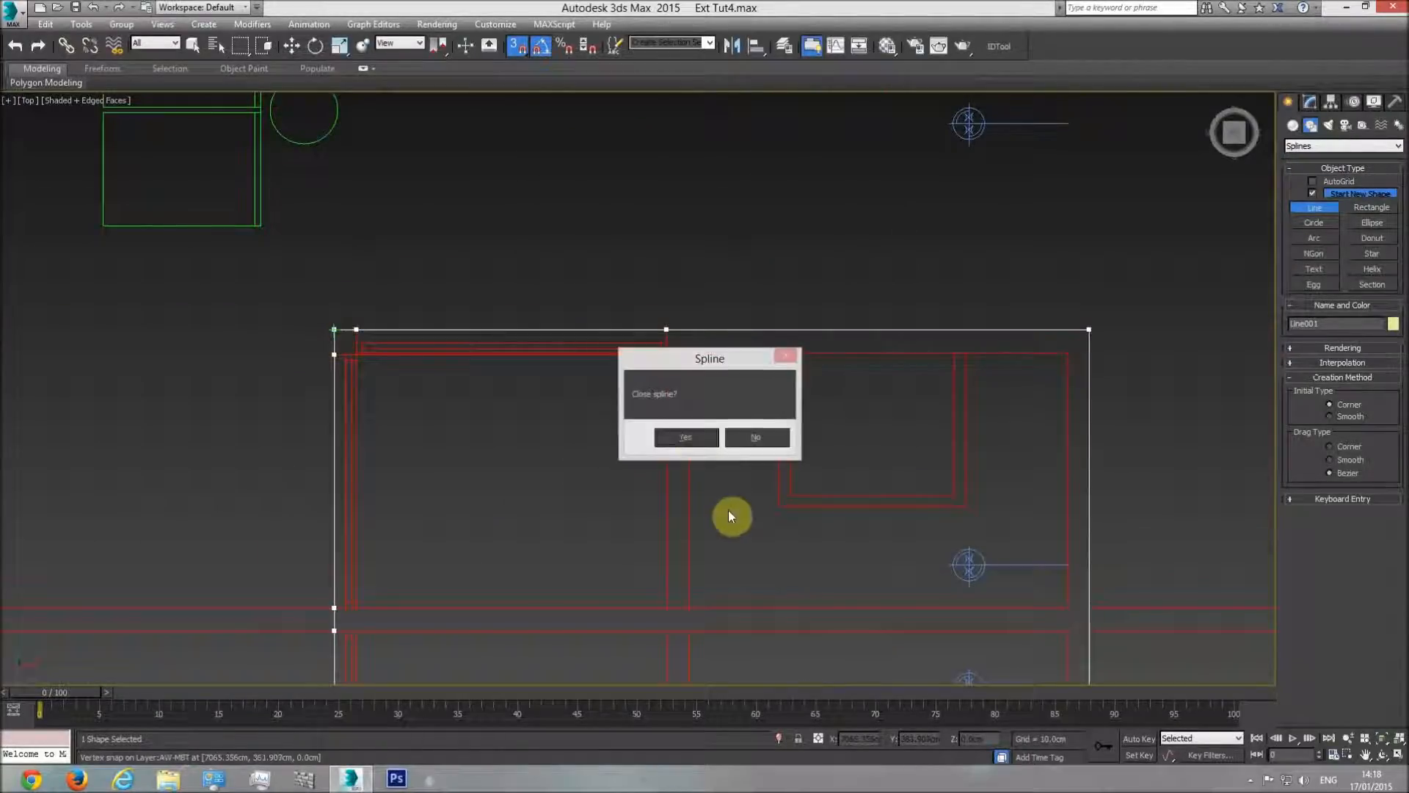
click(684, 437)
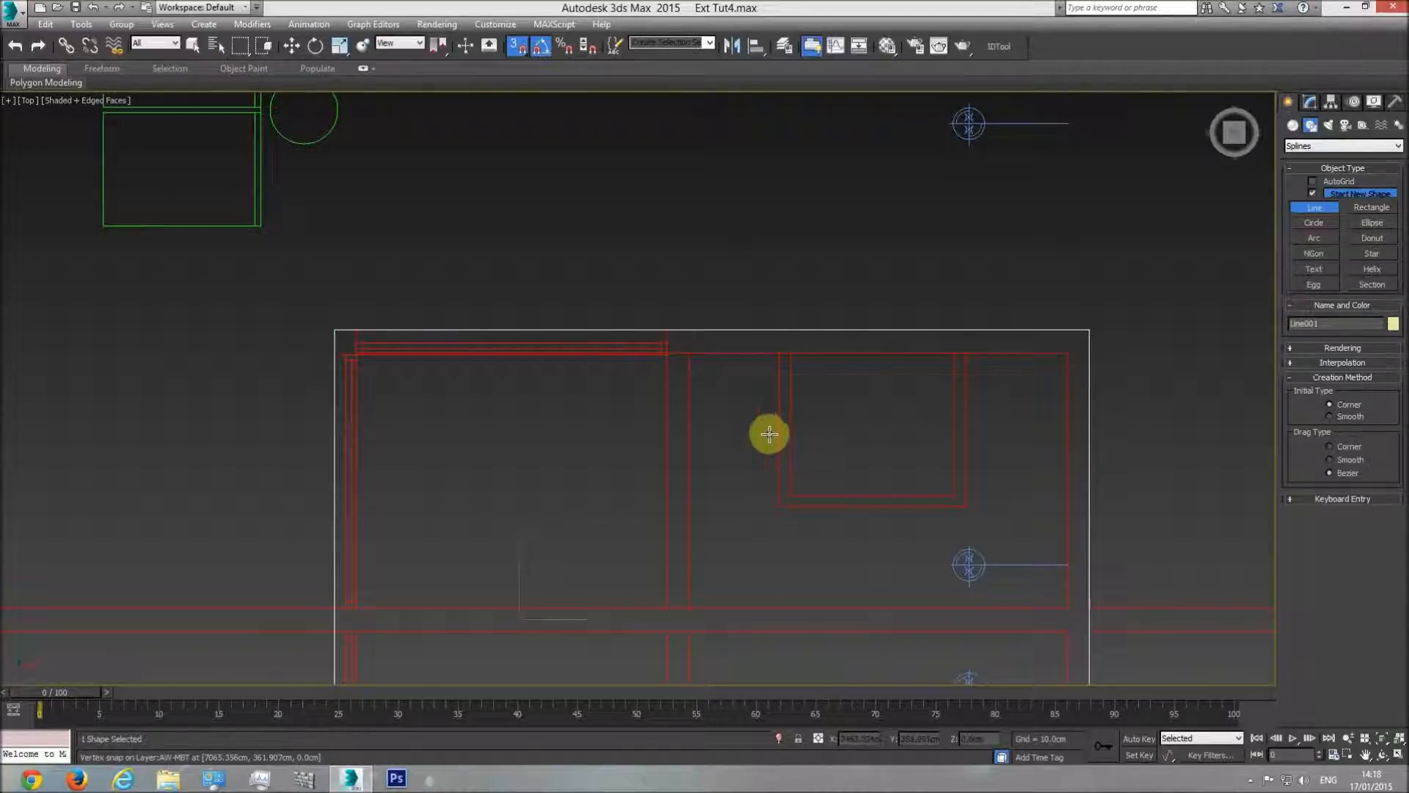
Step: Move the closed outline horizontally from the roof plan onto the building, aligning its right edge with the free end of the dividing wall
scroll(733, 362, down, 3)
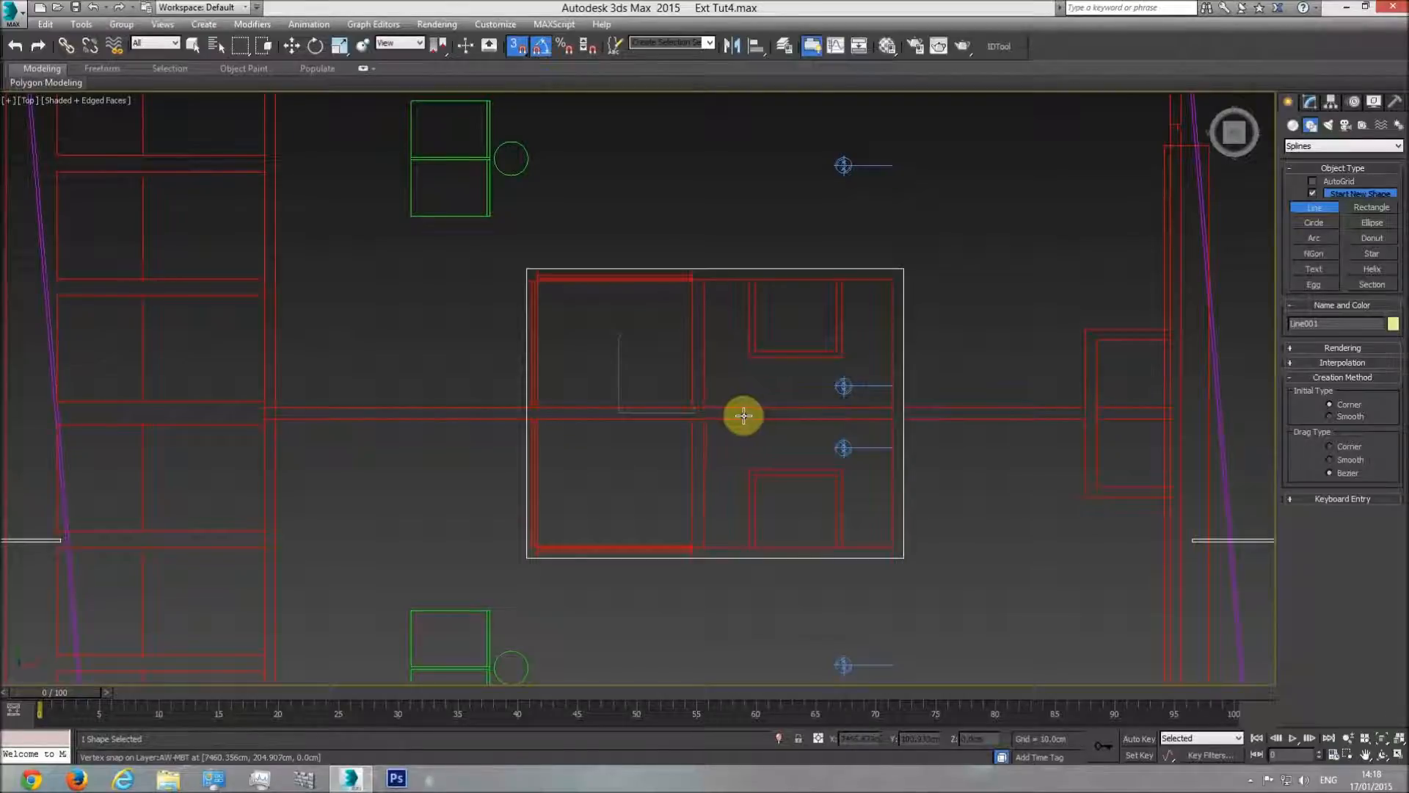
key(w)
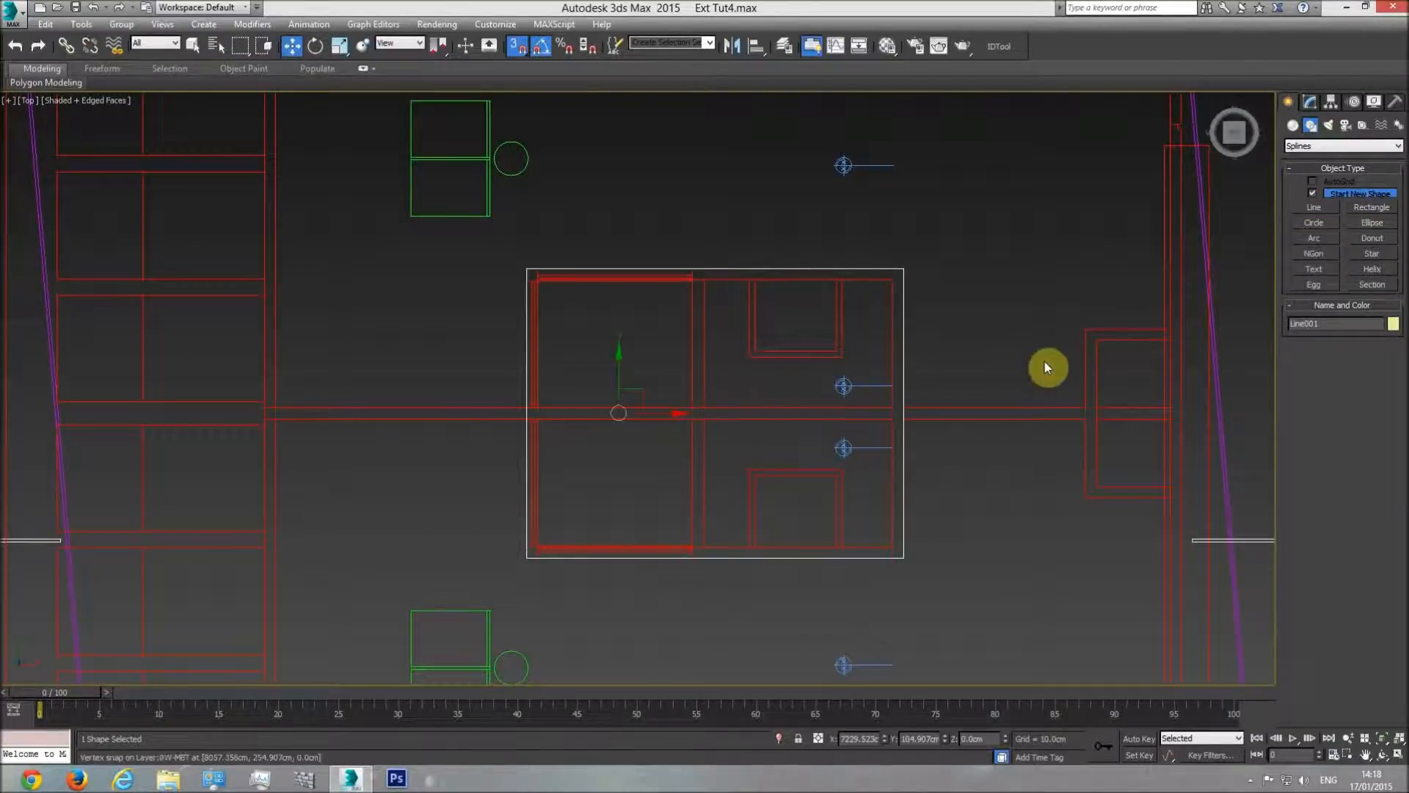
scroll(690, 403, down, 8)
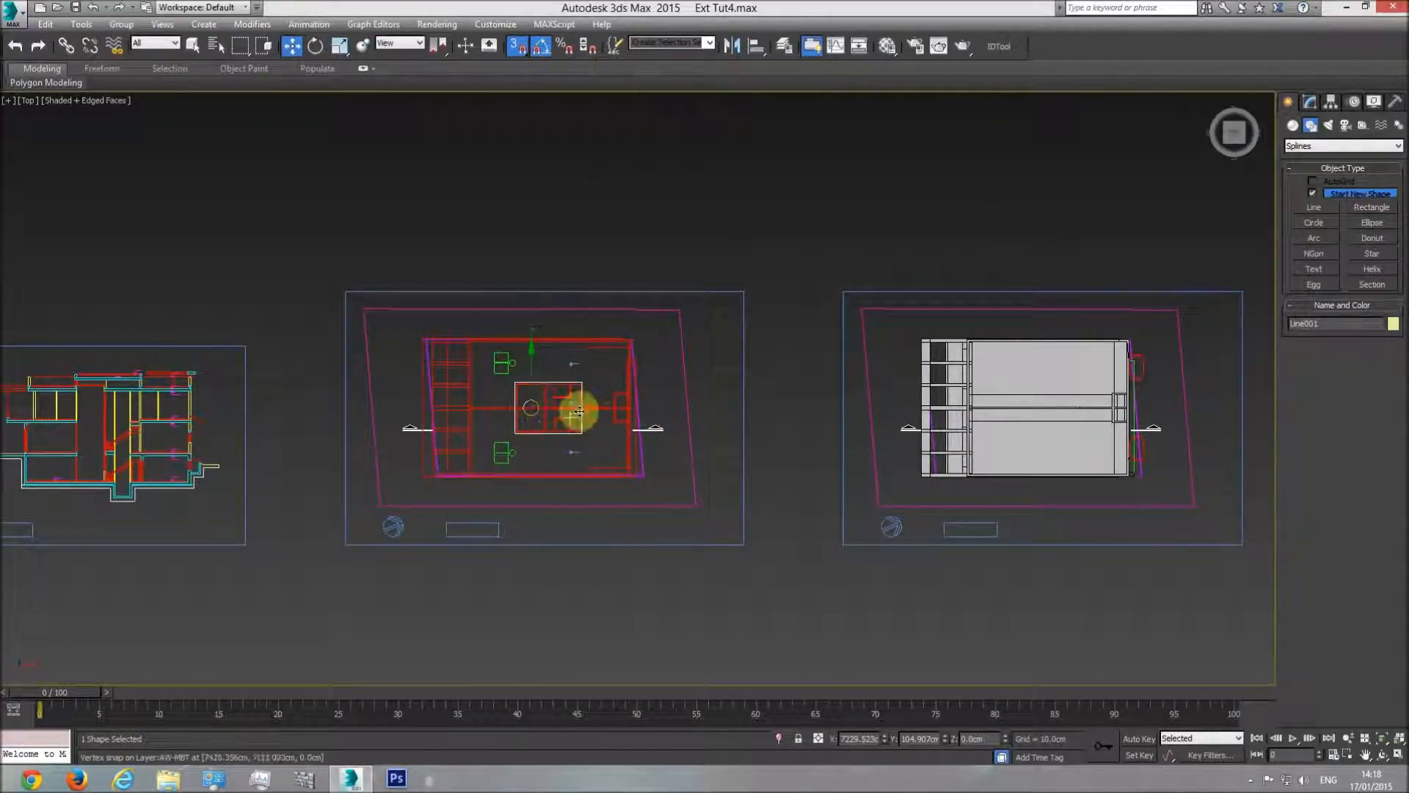
scroll(591, 407, up, 10)
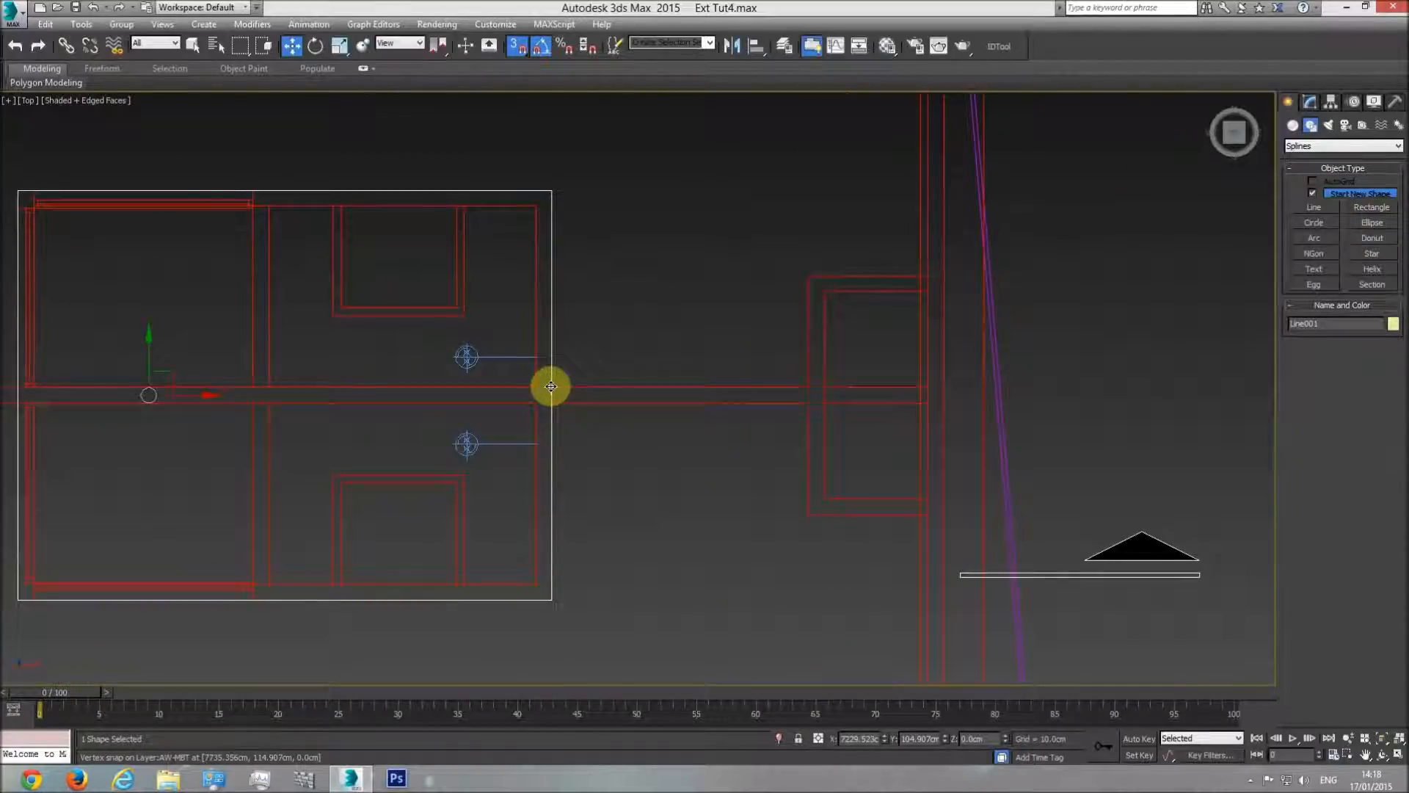
drag(174, 401, 640, 376)
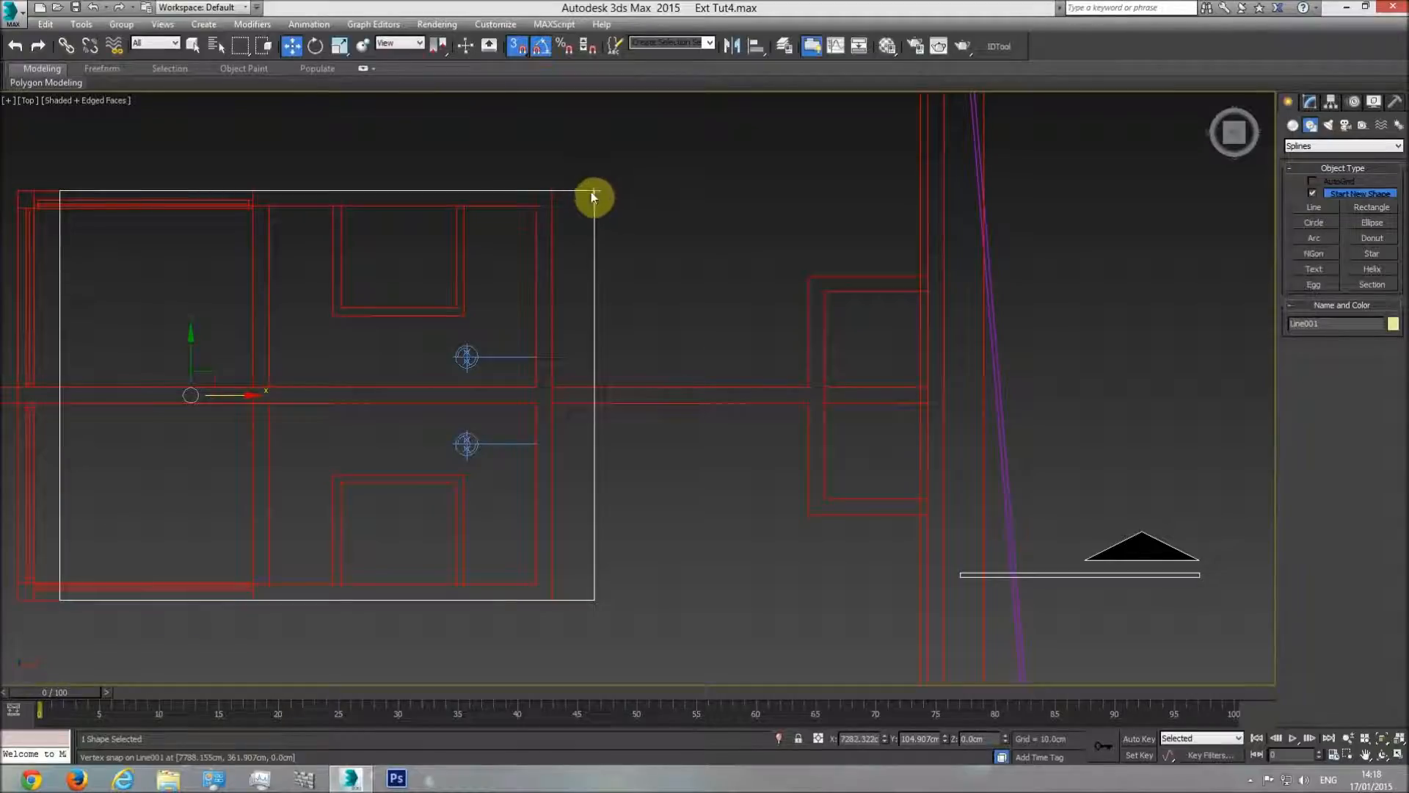
drag(595, 196, 799, 349)
scroll(799, 350, down, 6)
middle_drag(800, 349, 571, 349)
drag(799, 349, 758, 350)
middle_drag(970, 346, 173, 356)
mouse_move(759, 349)
mouse_down()
mouse_move(262, 354)
mouse_move(604, 331)
mouse_move(720, 372)
mouse_move(729, 355)
mouse_move(730, 370)
mouse_up()
scroll(727, 372, up, 10)
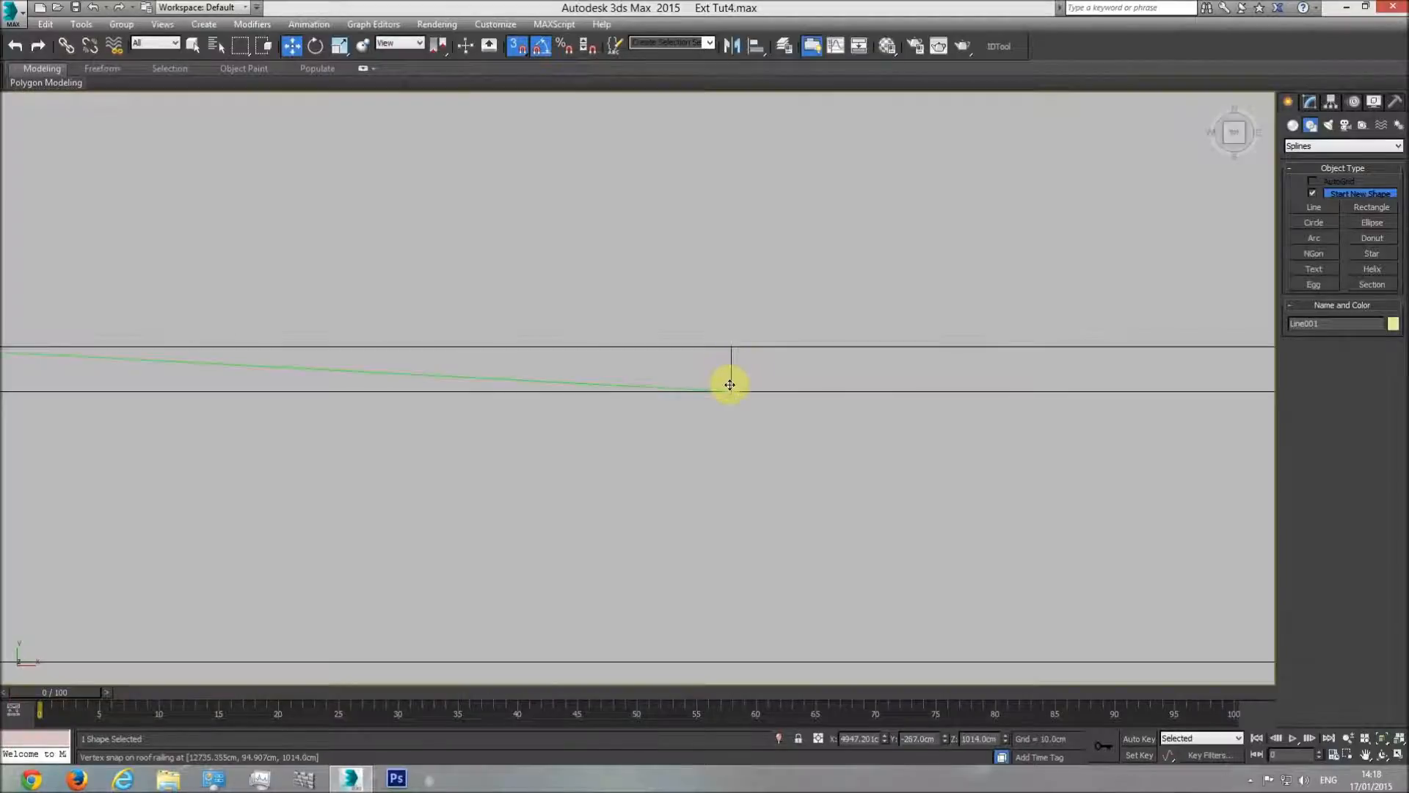
scroll(717, 360, down, 10)
Step: Raise the outline vertically above the building's roof to a Z of about 1186 cm
key(f)
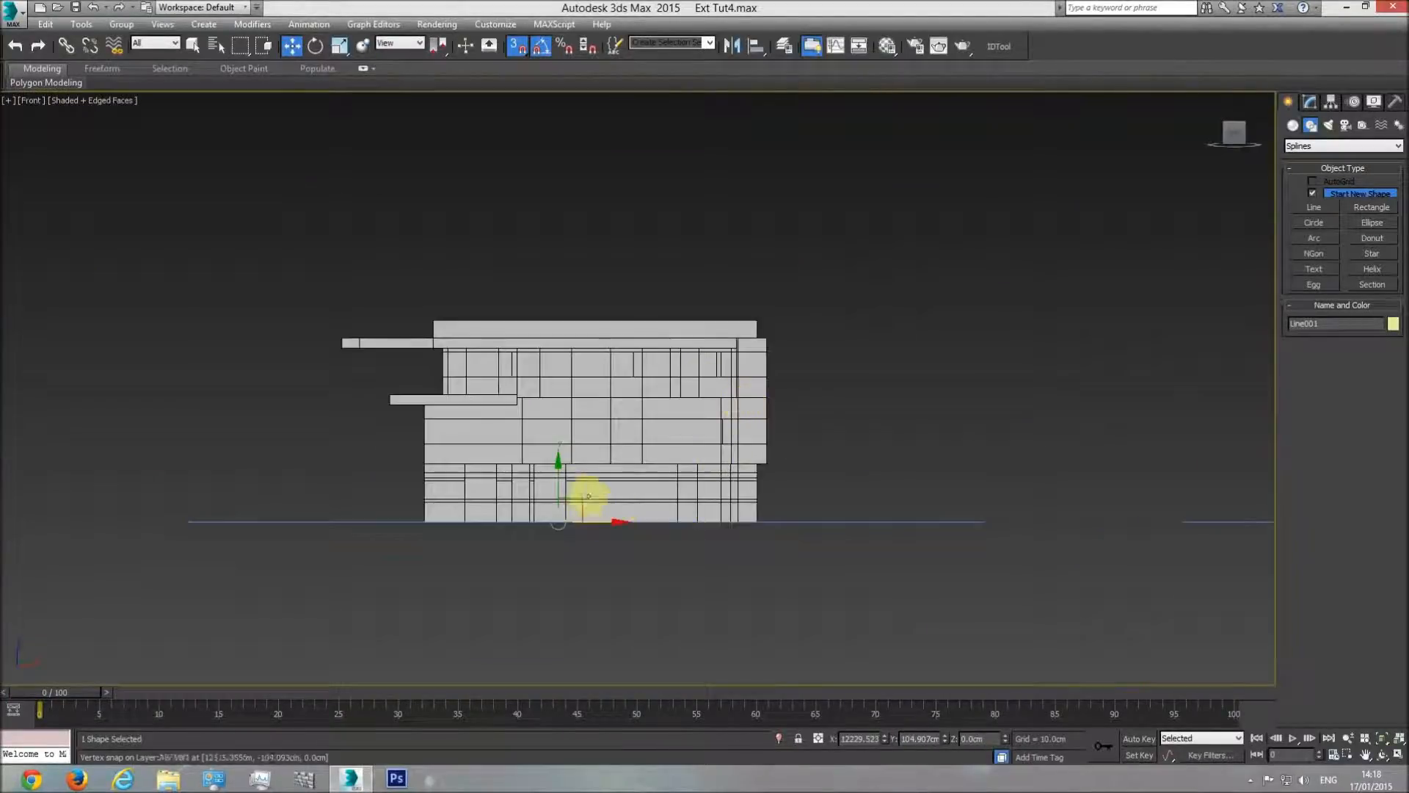
drag(558, 484, 559, 275)
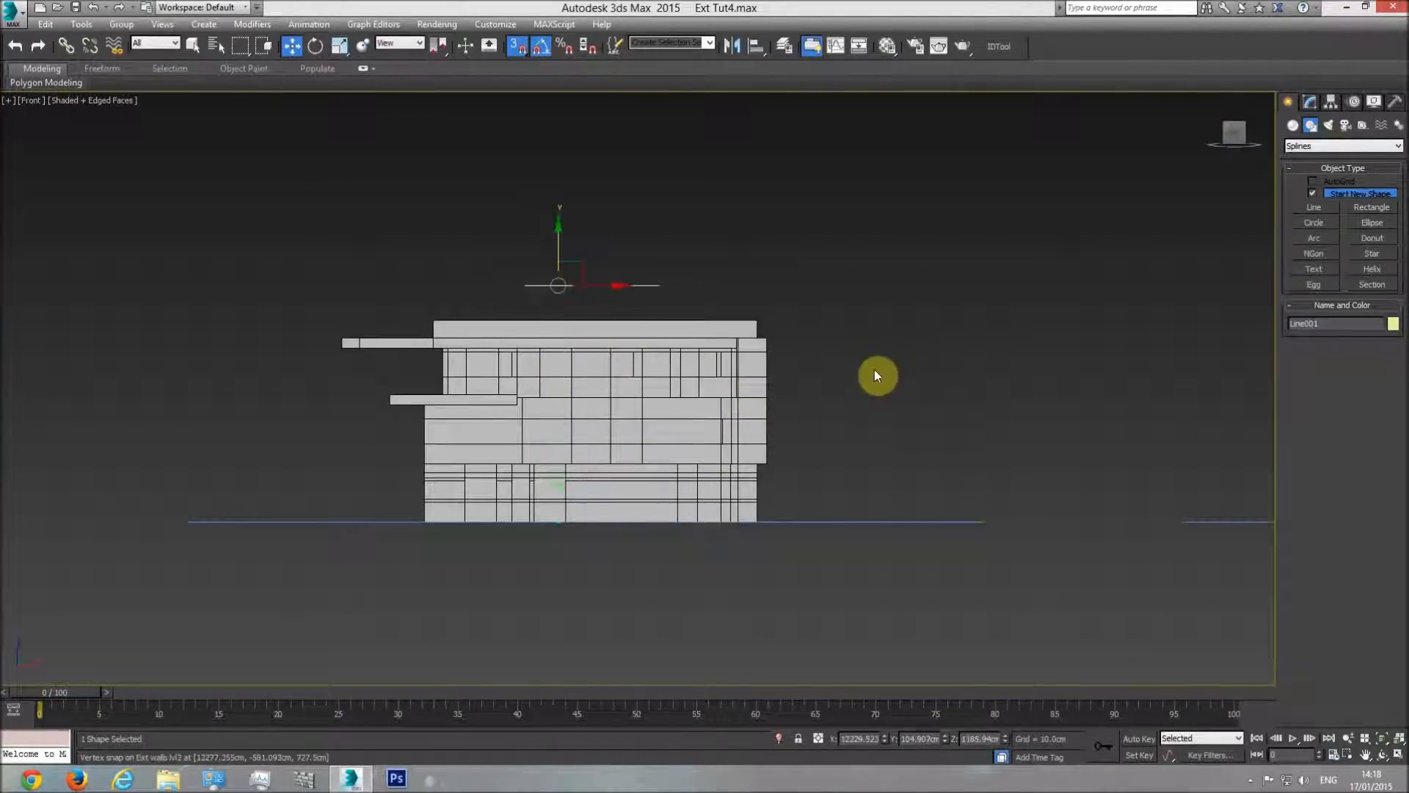
key(p)
click(1382, 755)
drag(670, 418, 1182, 251)
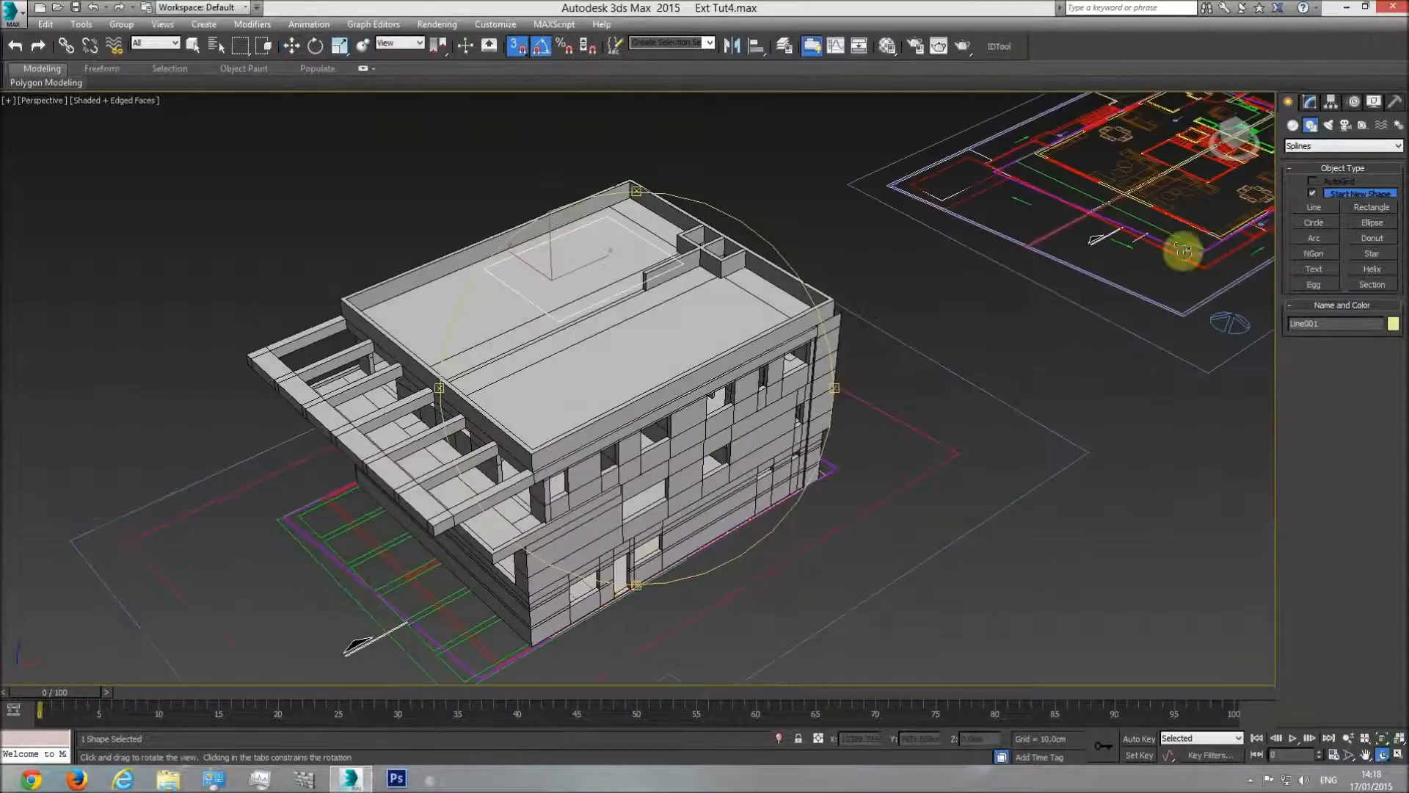
Step: Add a Shell modifier to the raised outline with an outer amount of 120 cm
click(1310, 101)
click(1399, 143)
scroll(1336, 294, down, 1)
click(1313, 239)
click(1319, 261)
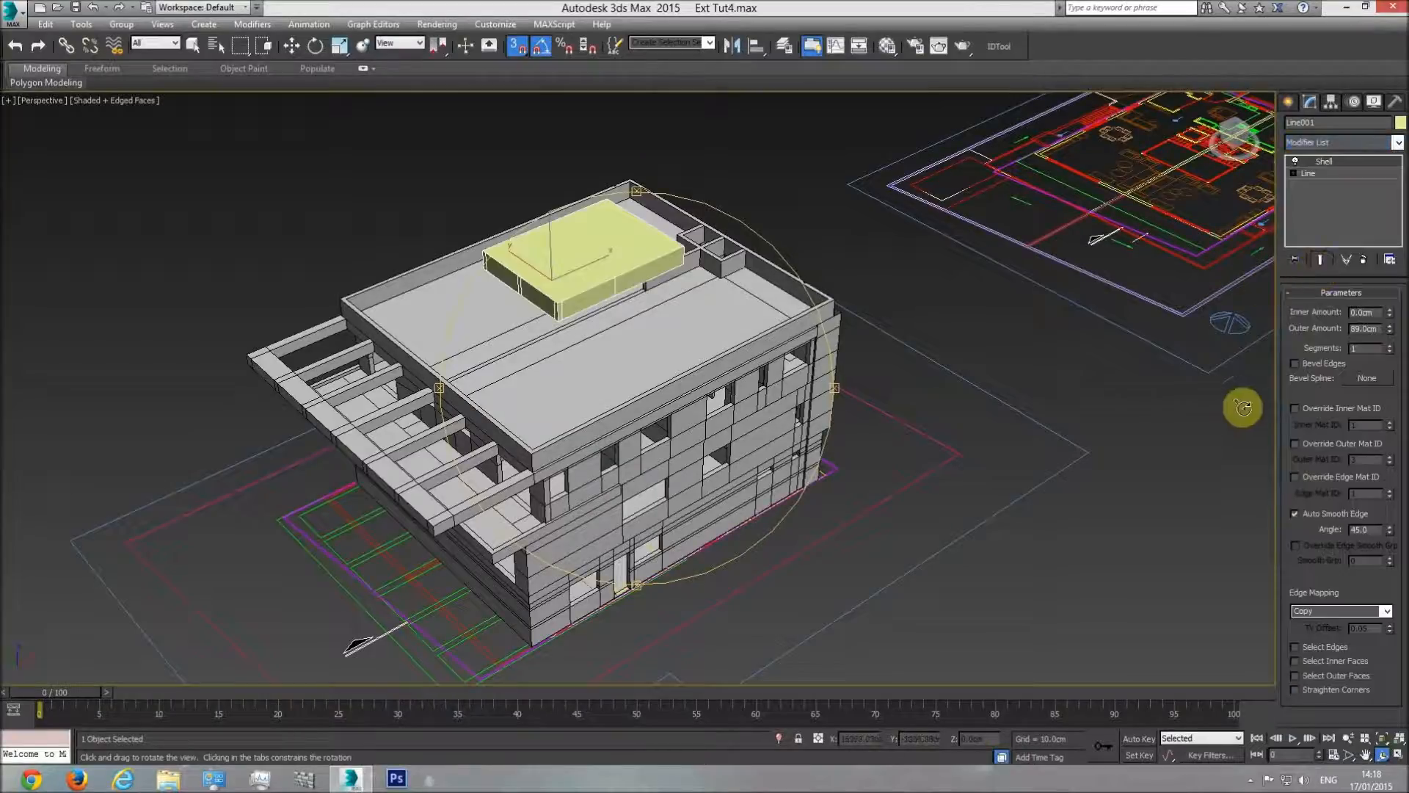
text(120)
key(Return)
Step: Lower the shelled block vertically onto the roof floor, snapping its base to a Z of about 925 cm
scroll(676, 423, up, 3)
drag(667, 428, 572, 399)
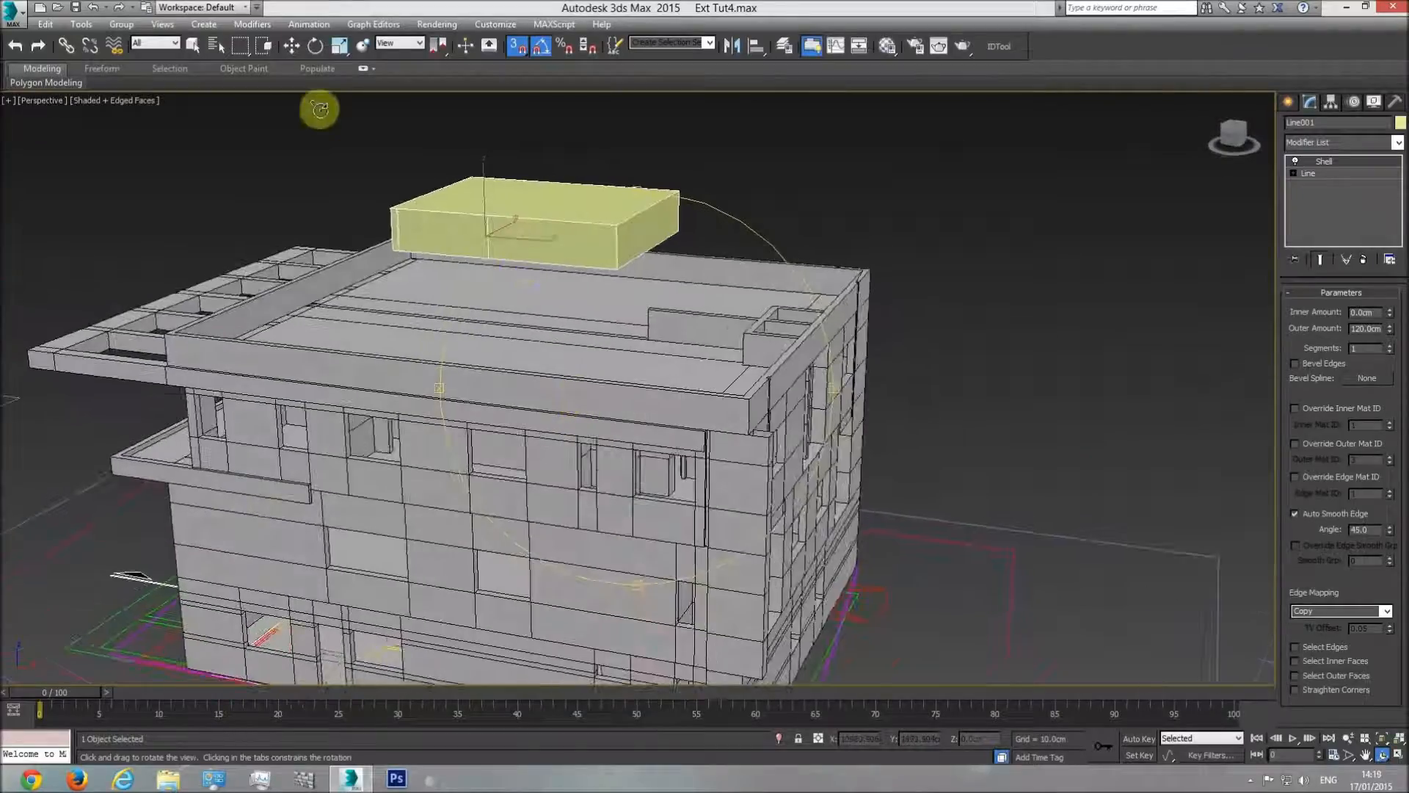
click(294, 47)
key(f)
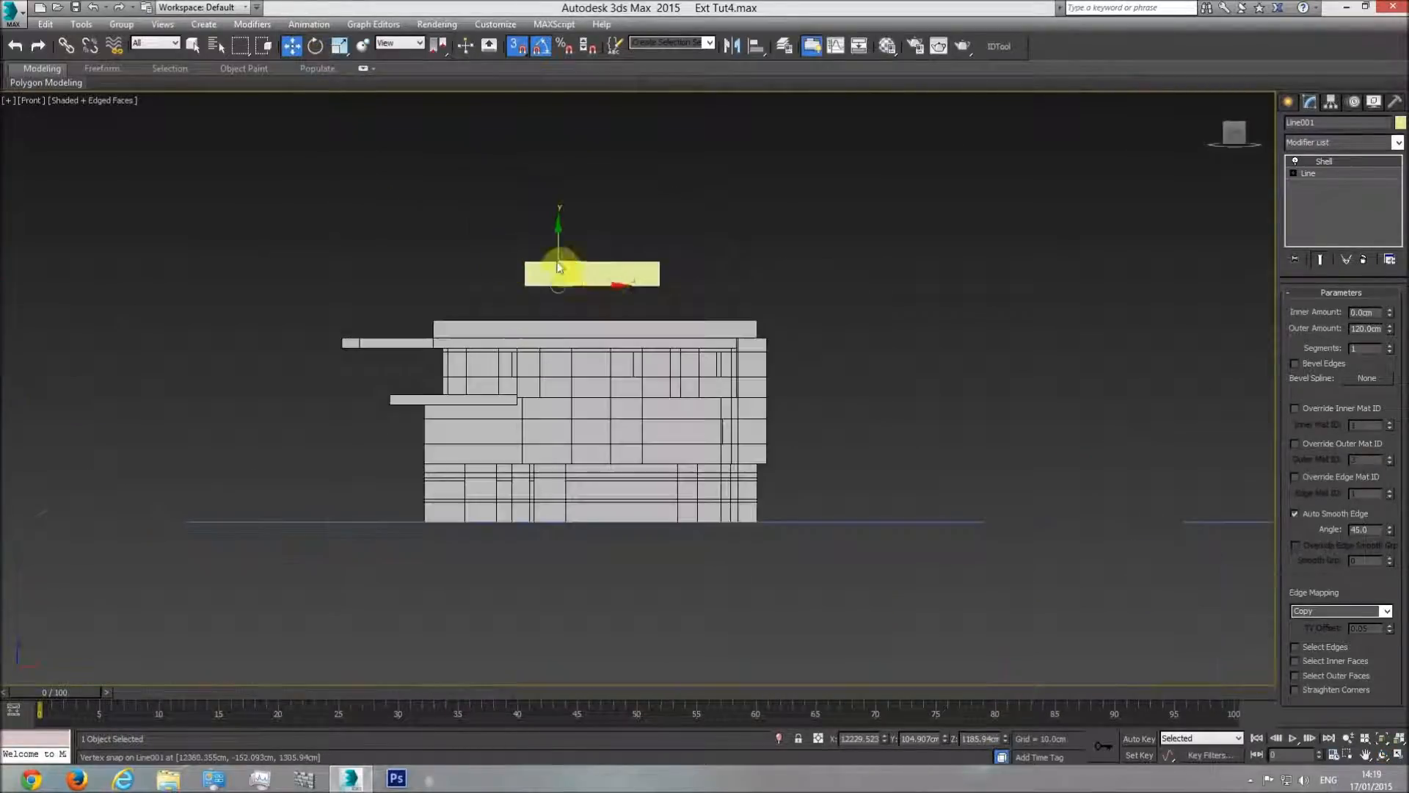
scroll(548, 290, up, 5)
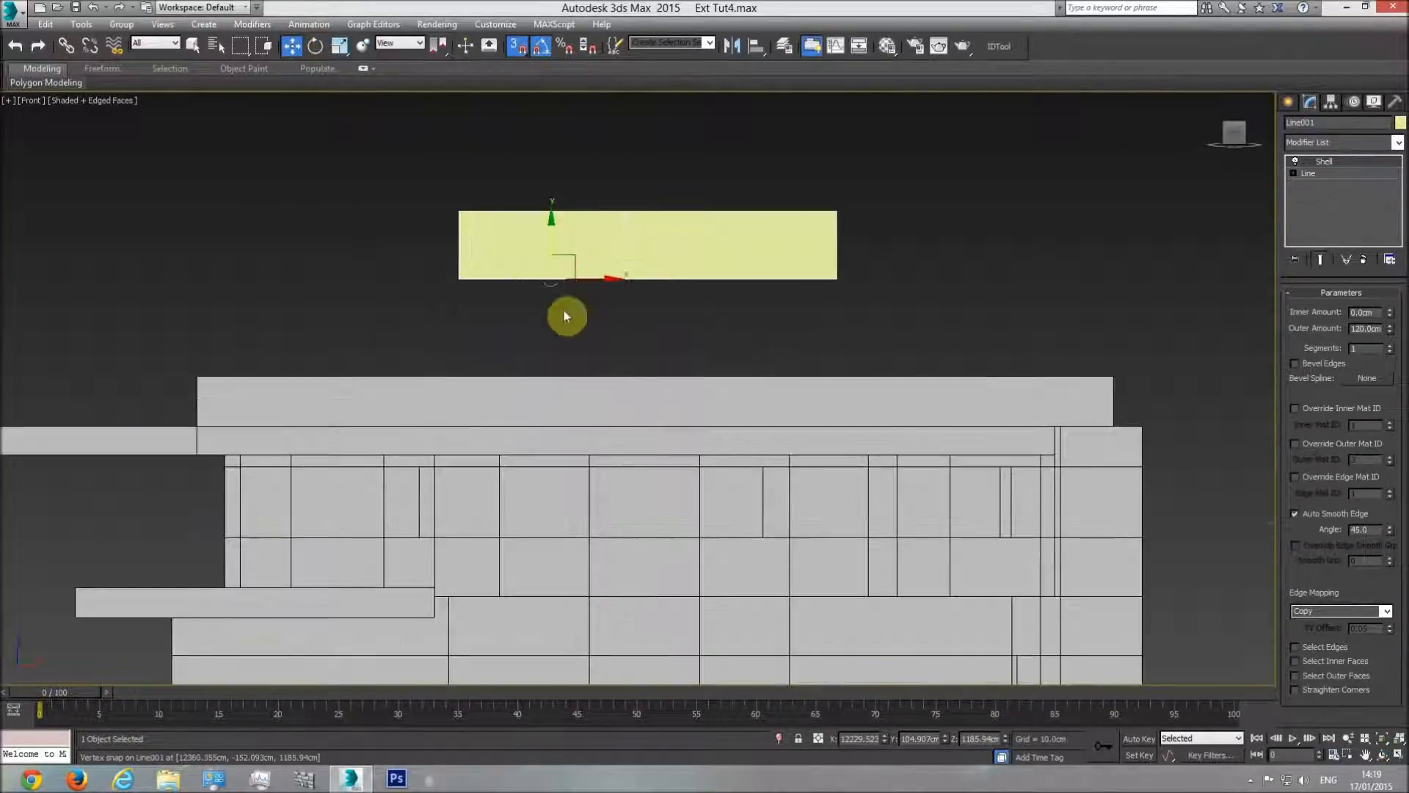
key(p)
click(1382, 755)
drag(648, 364, 790, 448)
click(292, 47)
drag(546, 210, 461, 352)
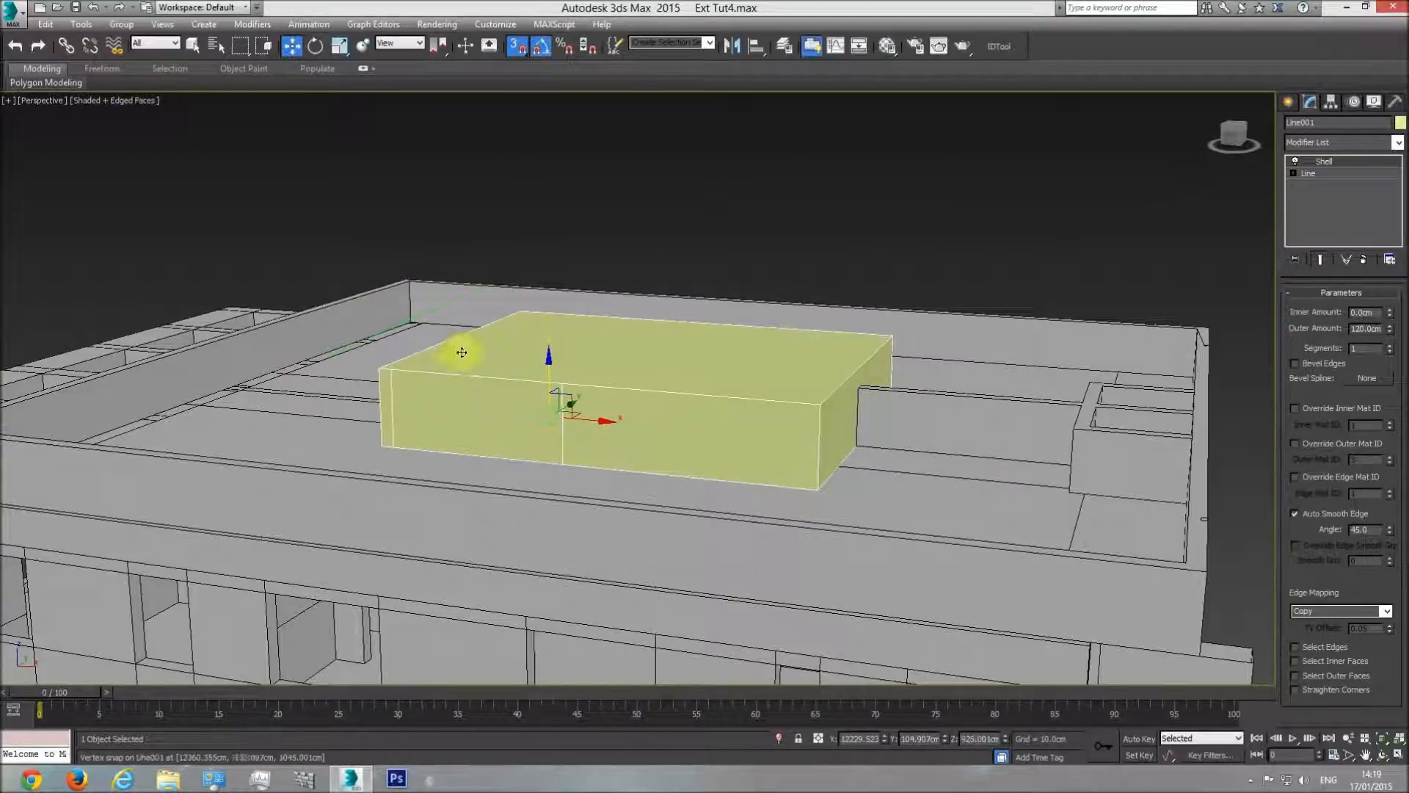
Step: Examine how the central block sits on the roof floor relative to the dividing wall, railing and shading element
click(798, 228)
click(1383, 754)
drag(513, 389, 638, 441)
right_click(642, 437)
scroll(643, 438, down, 6)
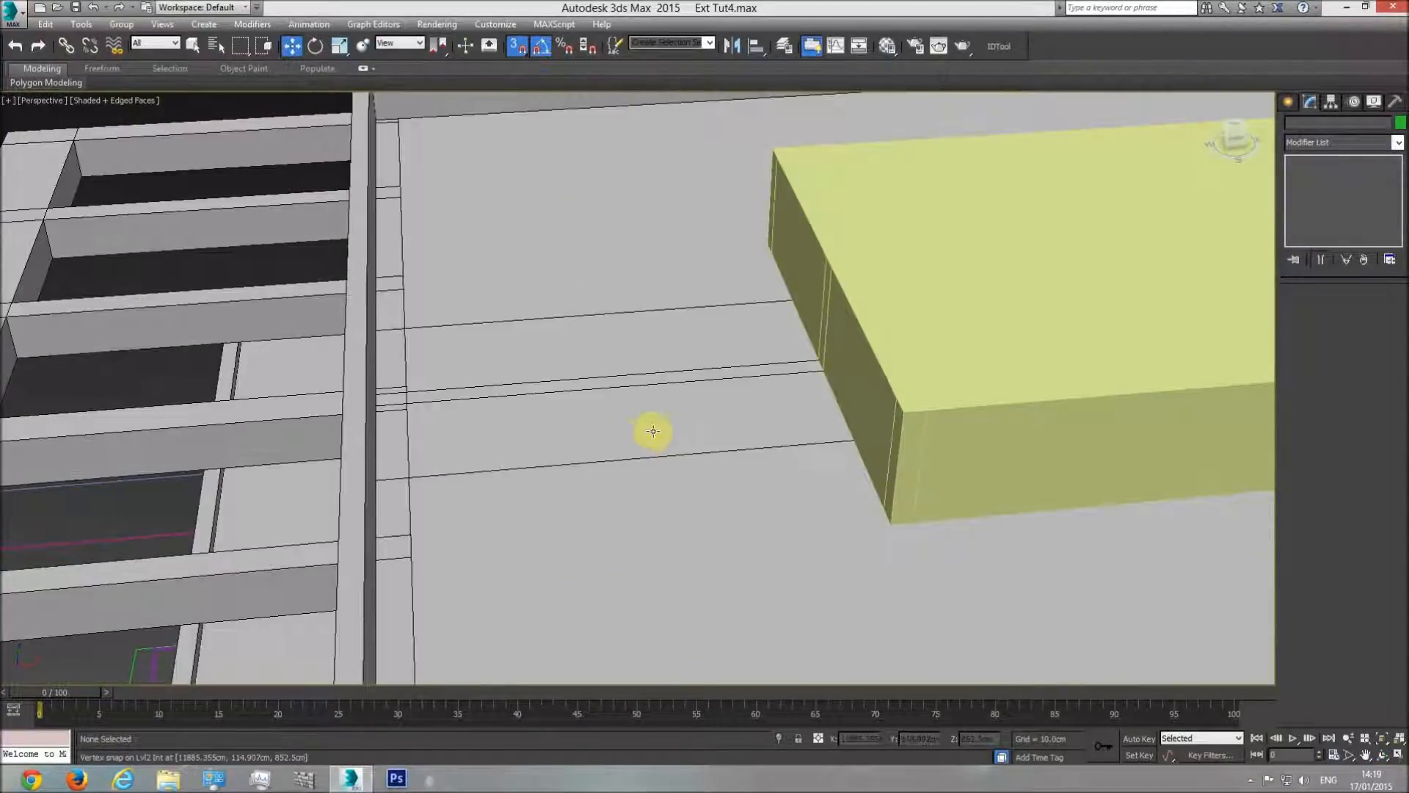
key(F4)
click(488, 395)
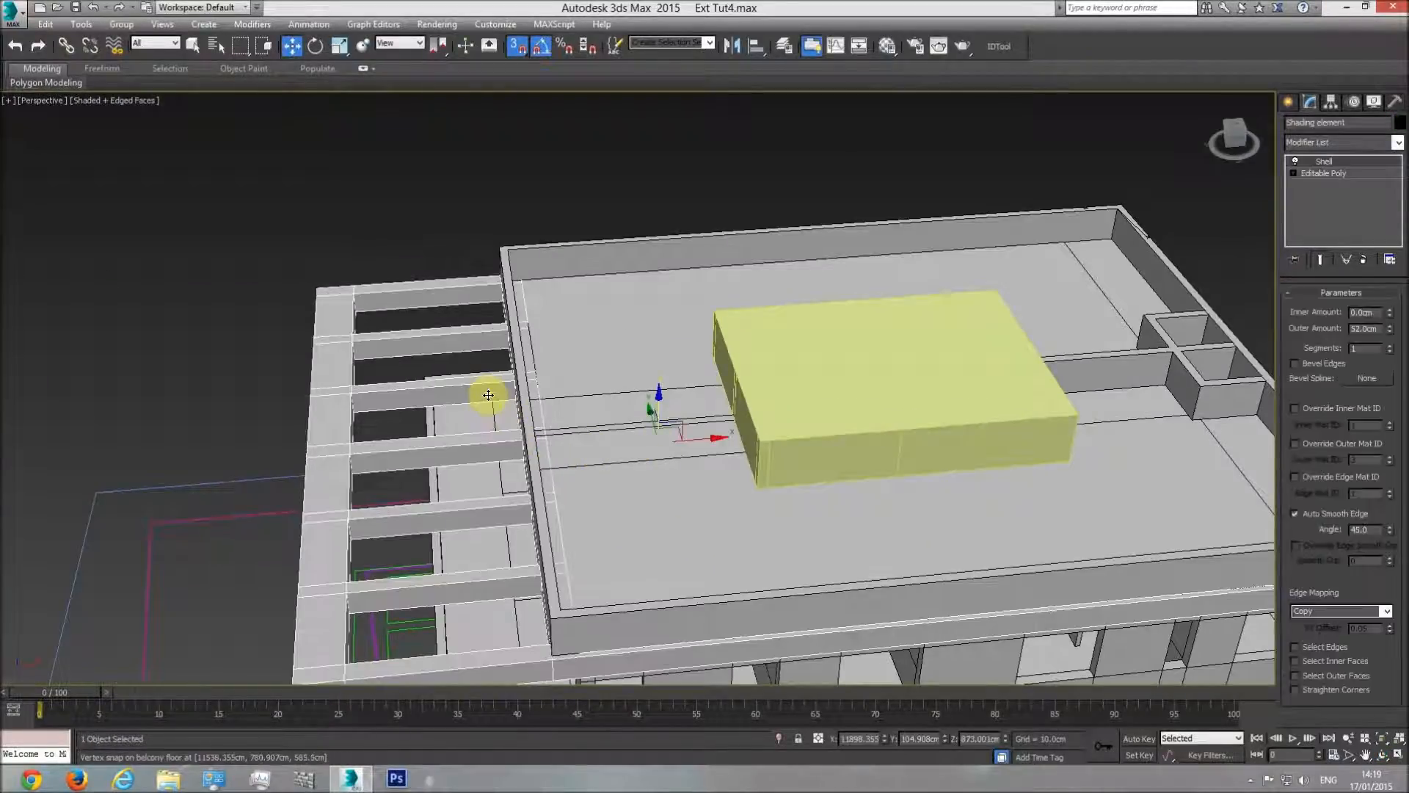
click(778, 473)
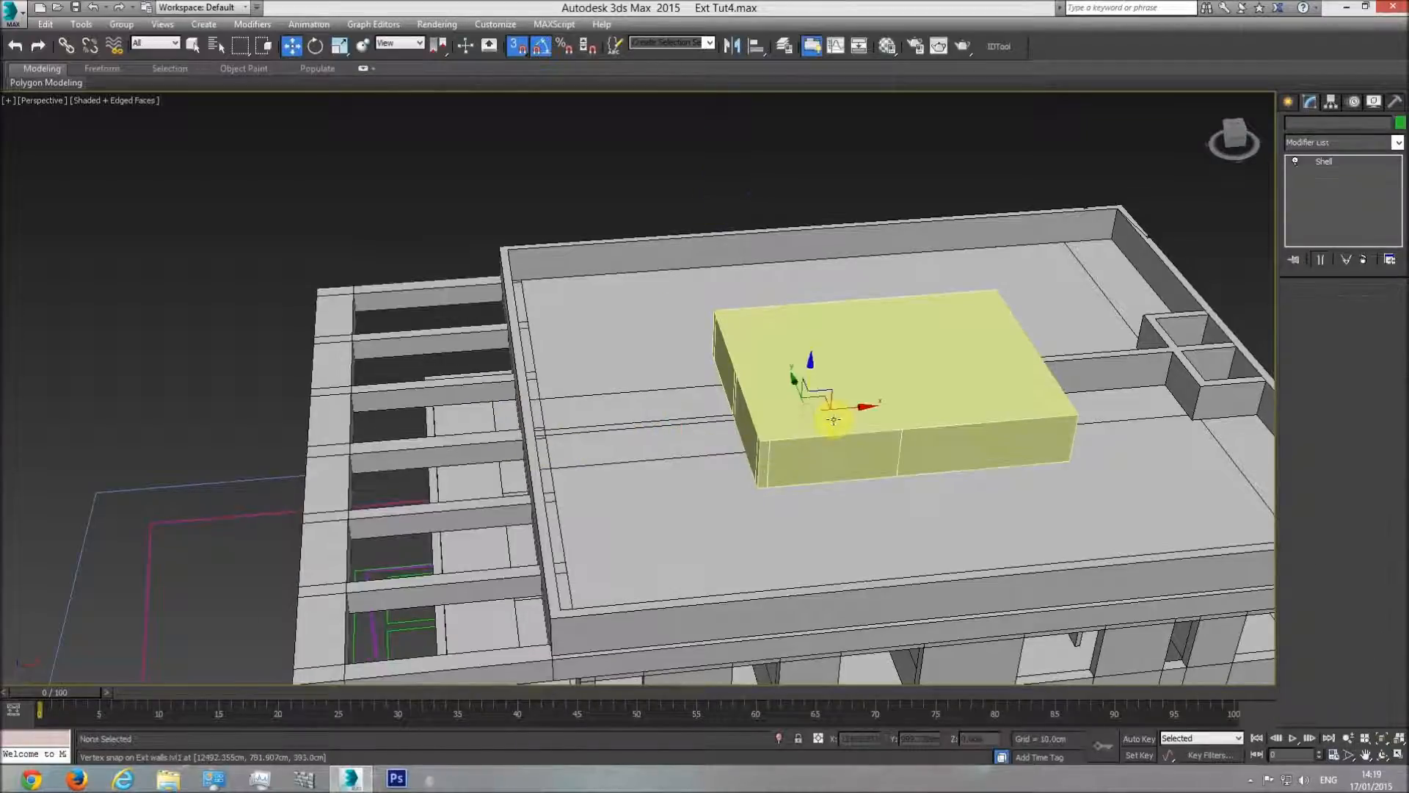
Step: Measure how far the central block rises above the parapet on the side elevation, using a temporary box
key(f)
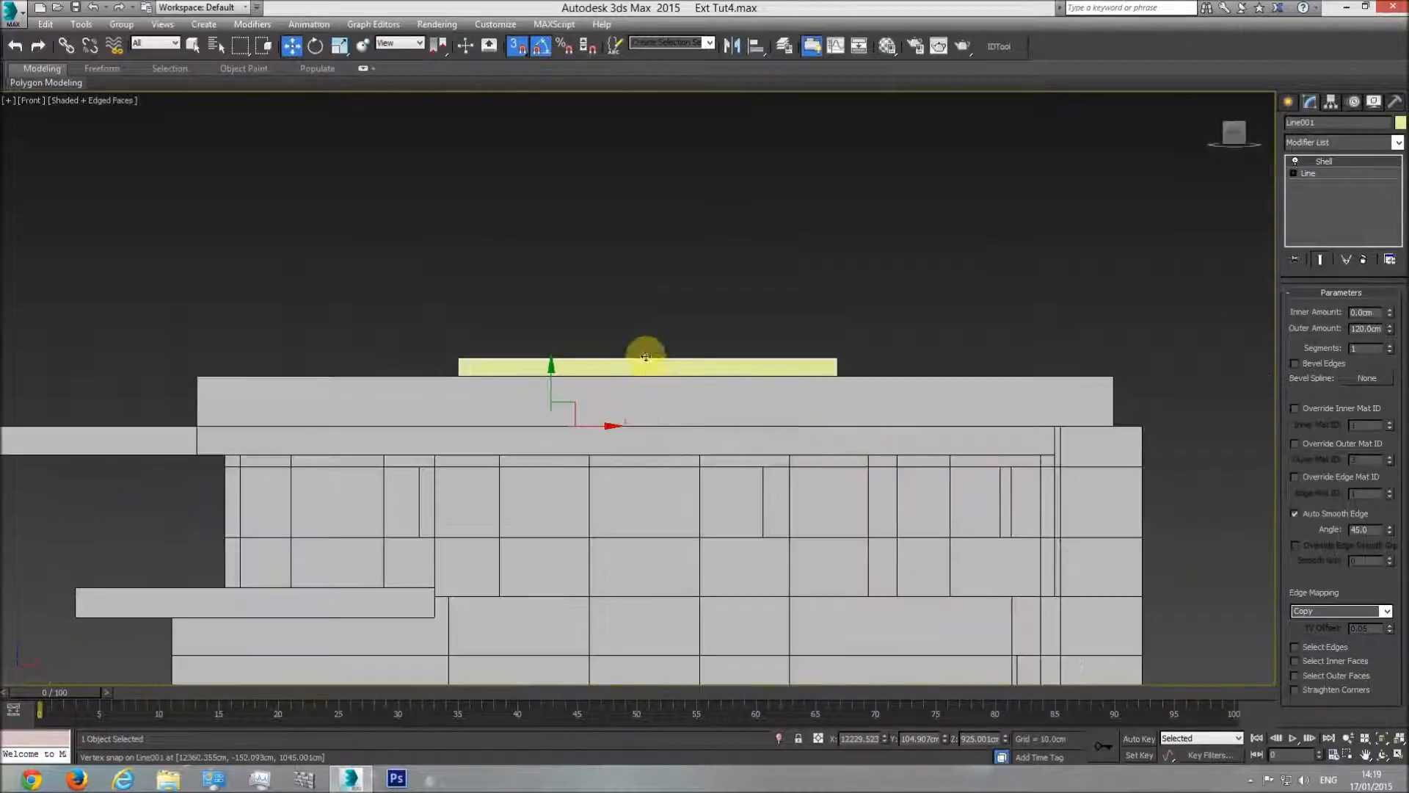
scroll(734, 330, down, 5)
key(t)
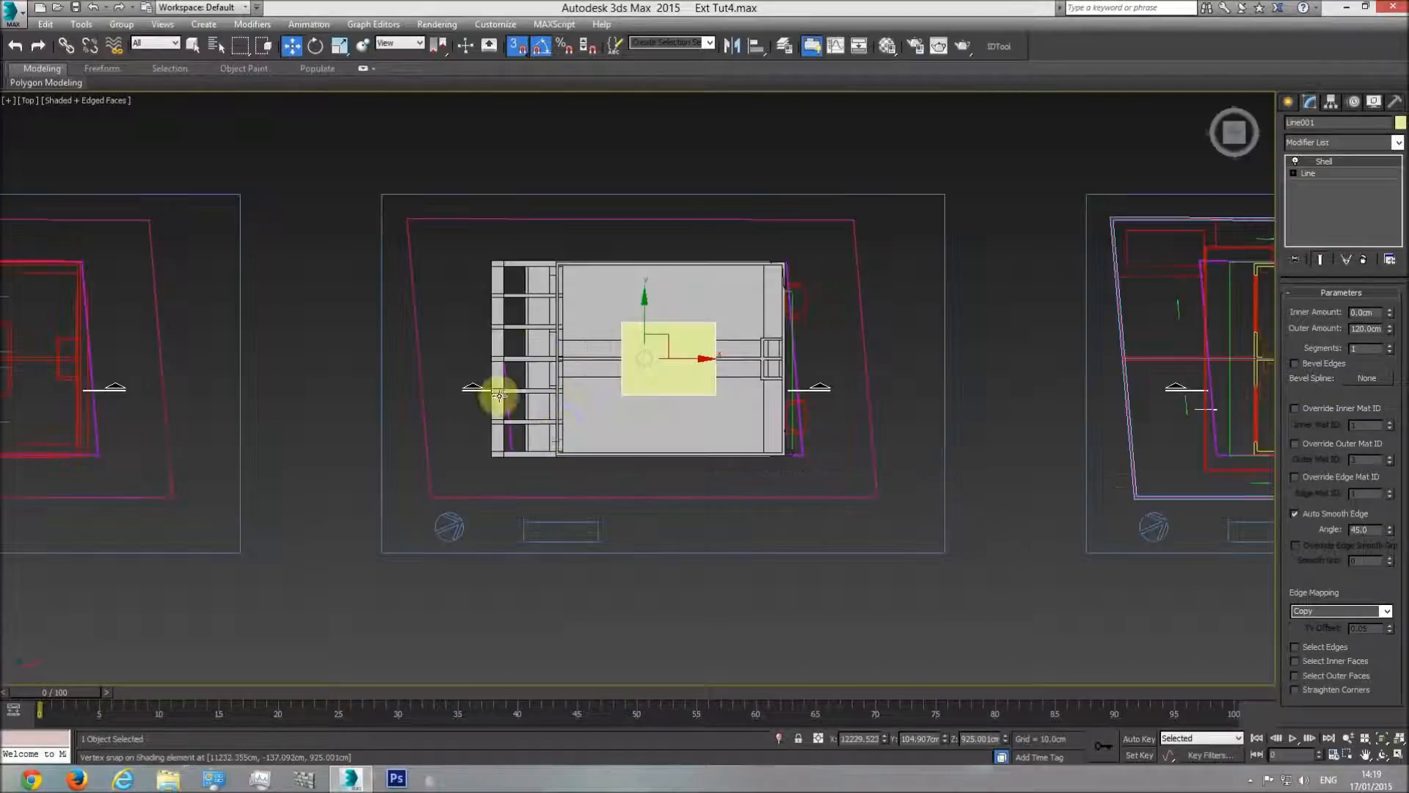
scroll(488, 426, down, 3)
middle_drag(483, 442, 742, 455)
scroll(653, 426, up, 8)
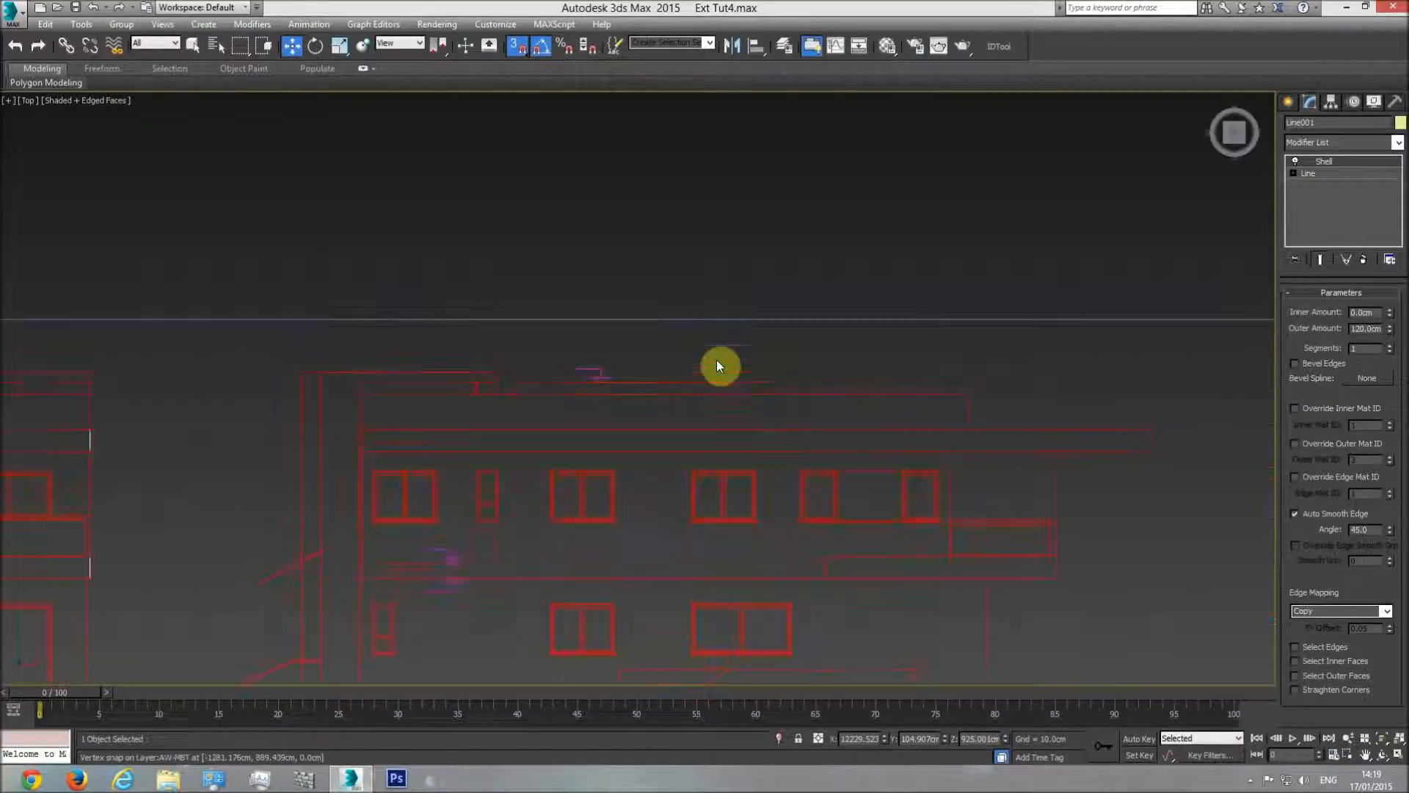
click(1288, 102)
click(1312, 203)
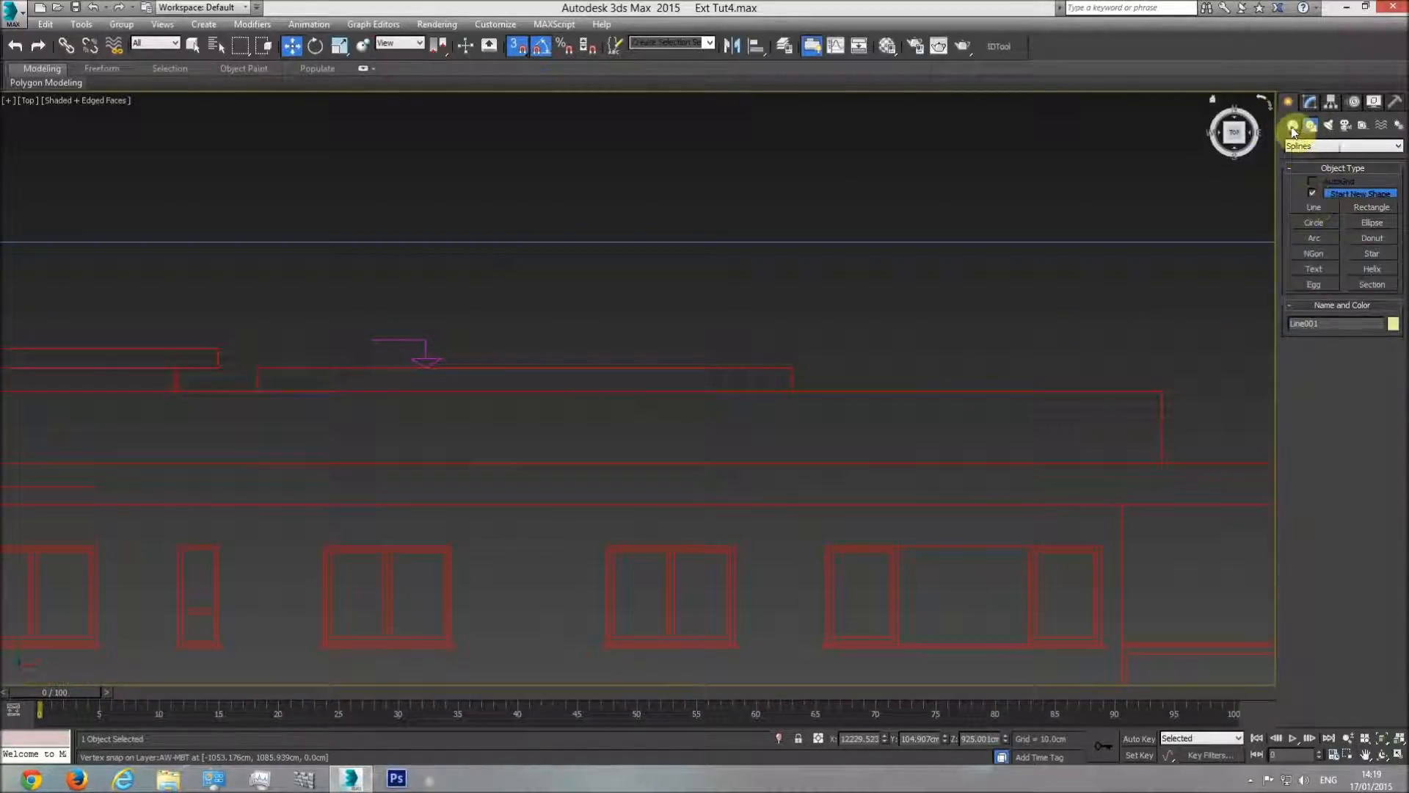
click(1293, 126)
click(1314, 196)
drag(789, 390, 811, 378)
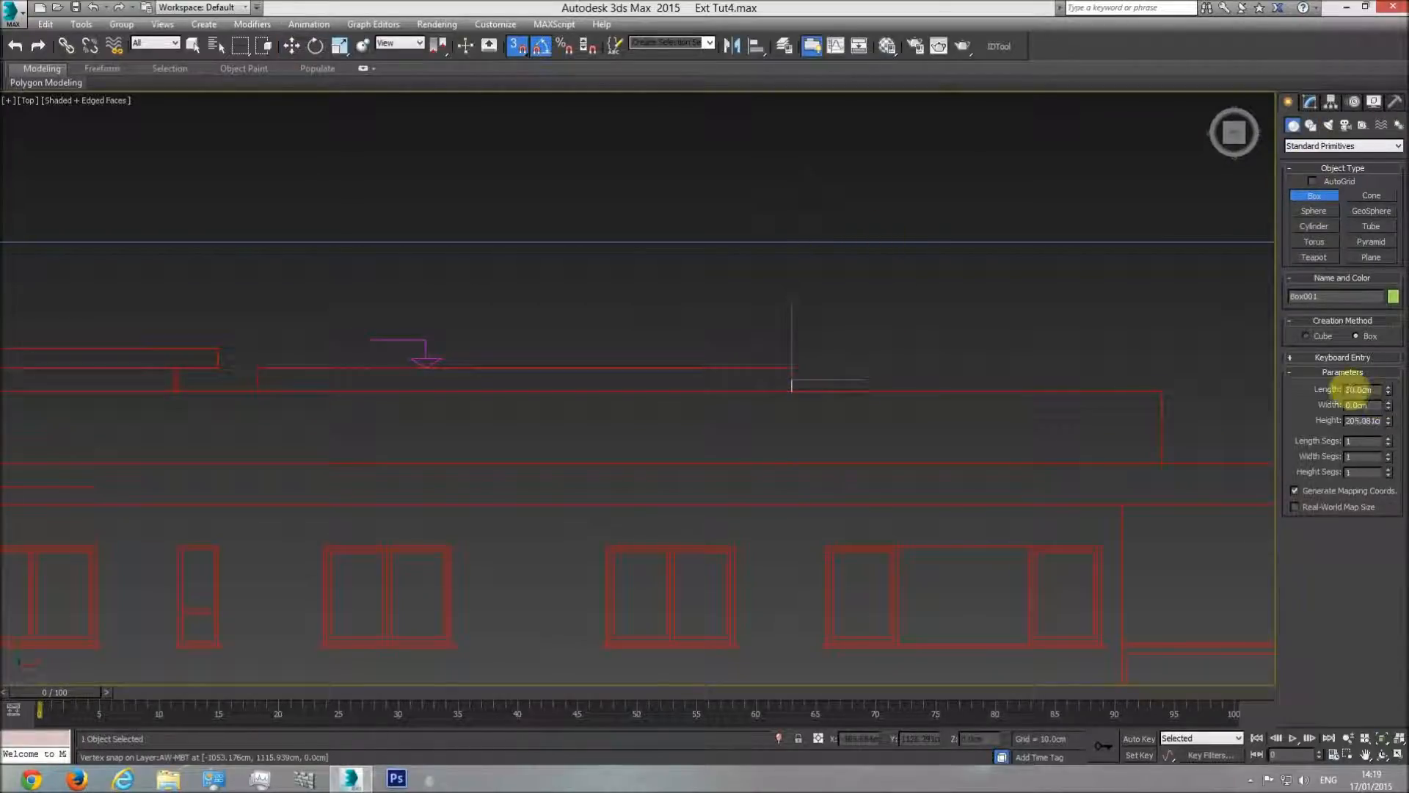
key(w)
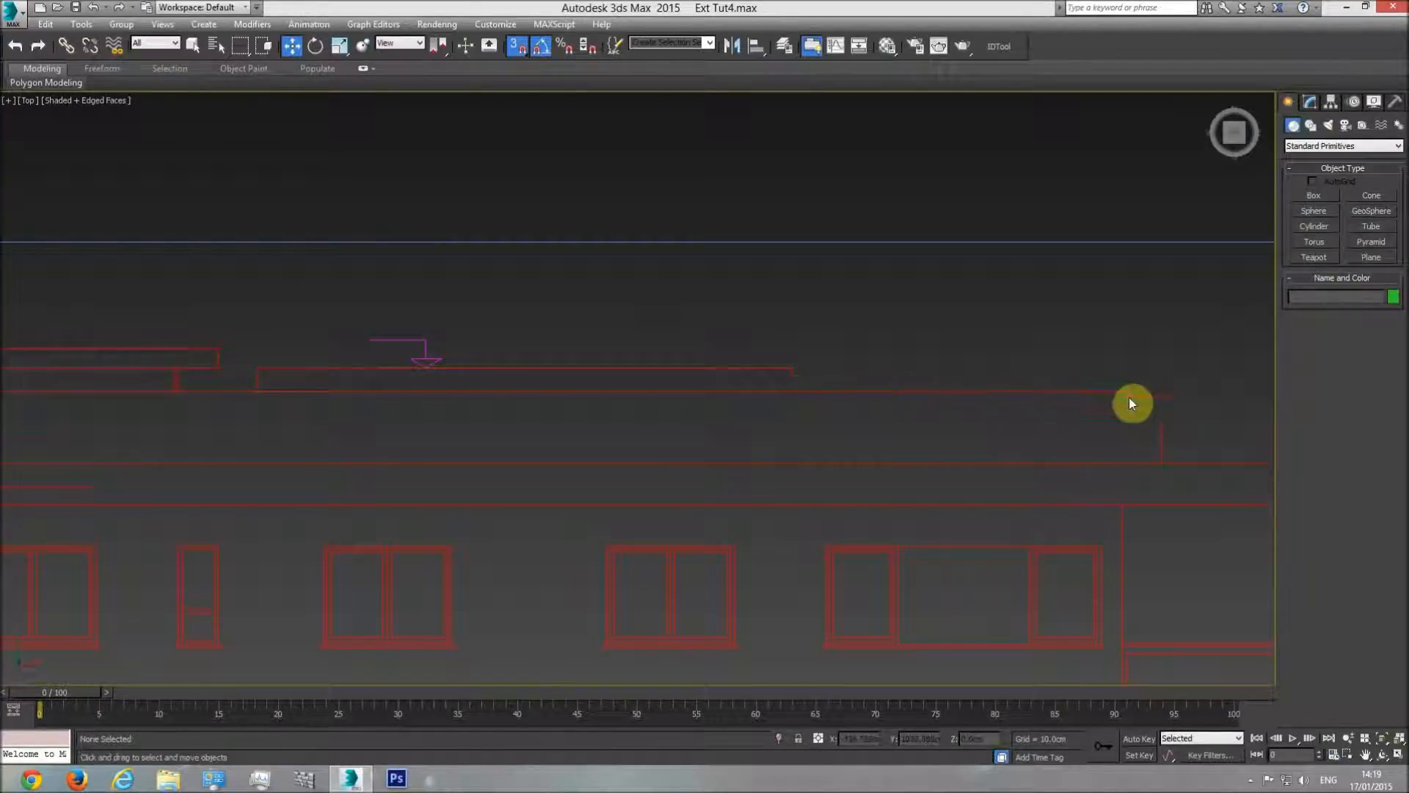
Step: Create a 30 cm high reference box in the front view and snap it onto the parapet's top edge beside the central block
key(f)
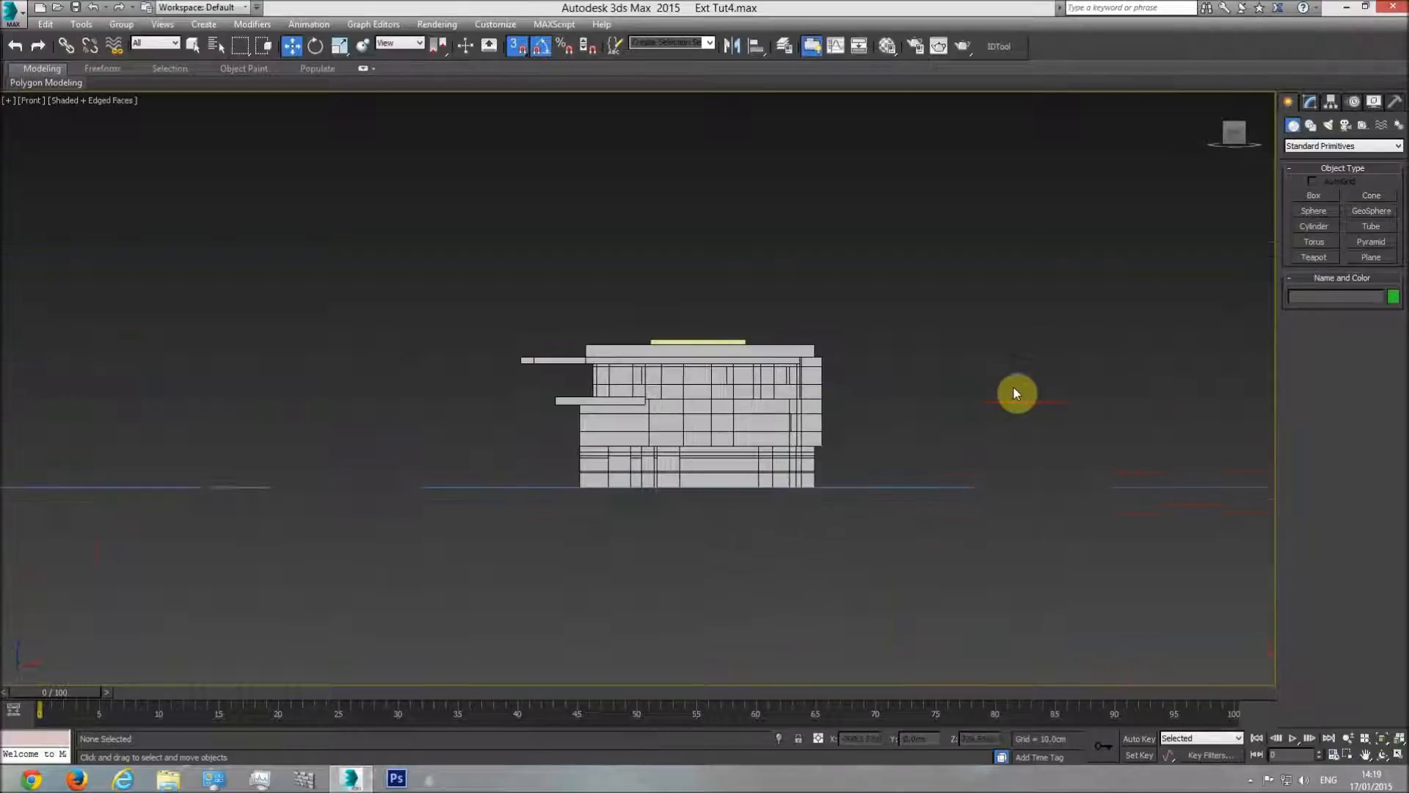
scroll(610, 328, up, 4)
click(1315, 196)
drag(1060, 378, 1072, 323)
click(1169, 276)
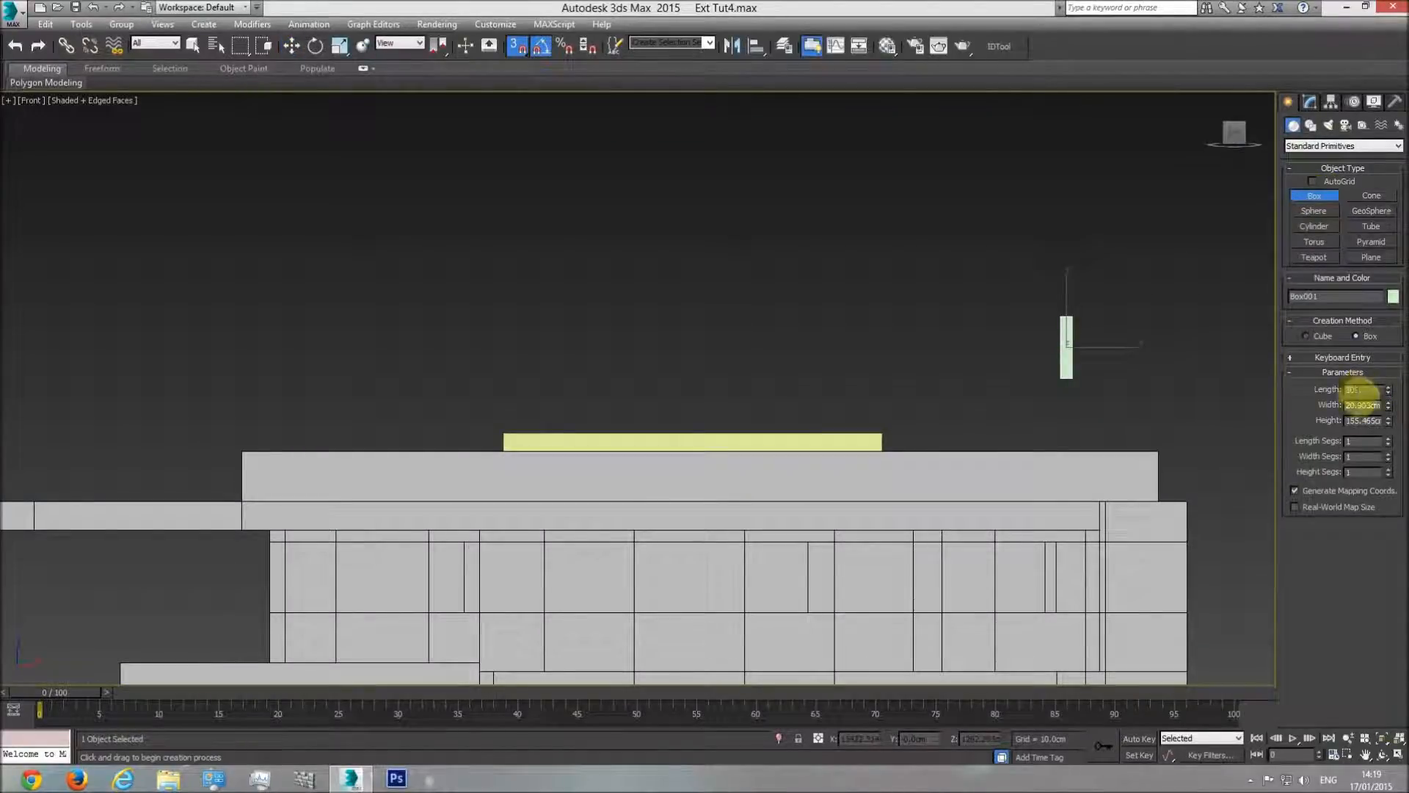
click(291, 45)
middle_drag(982, 385, 992, 344)
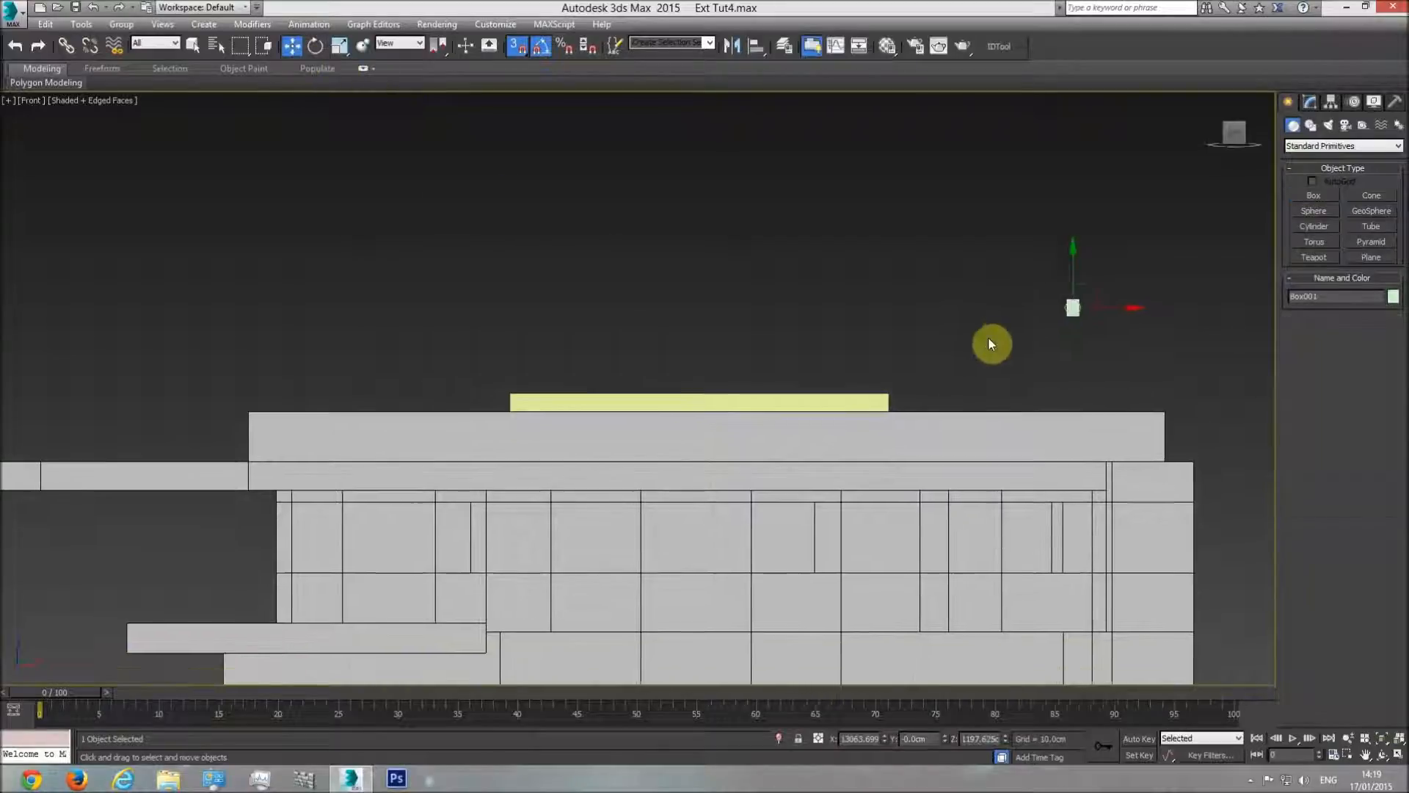
scroll(991, 343, up, 2)
drag(1130, 271, 807, 439)
scroll(807, 439, up, 6)
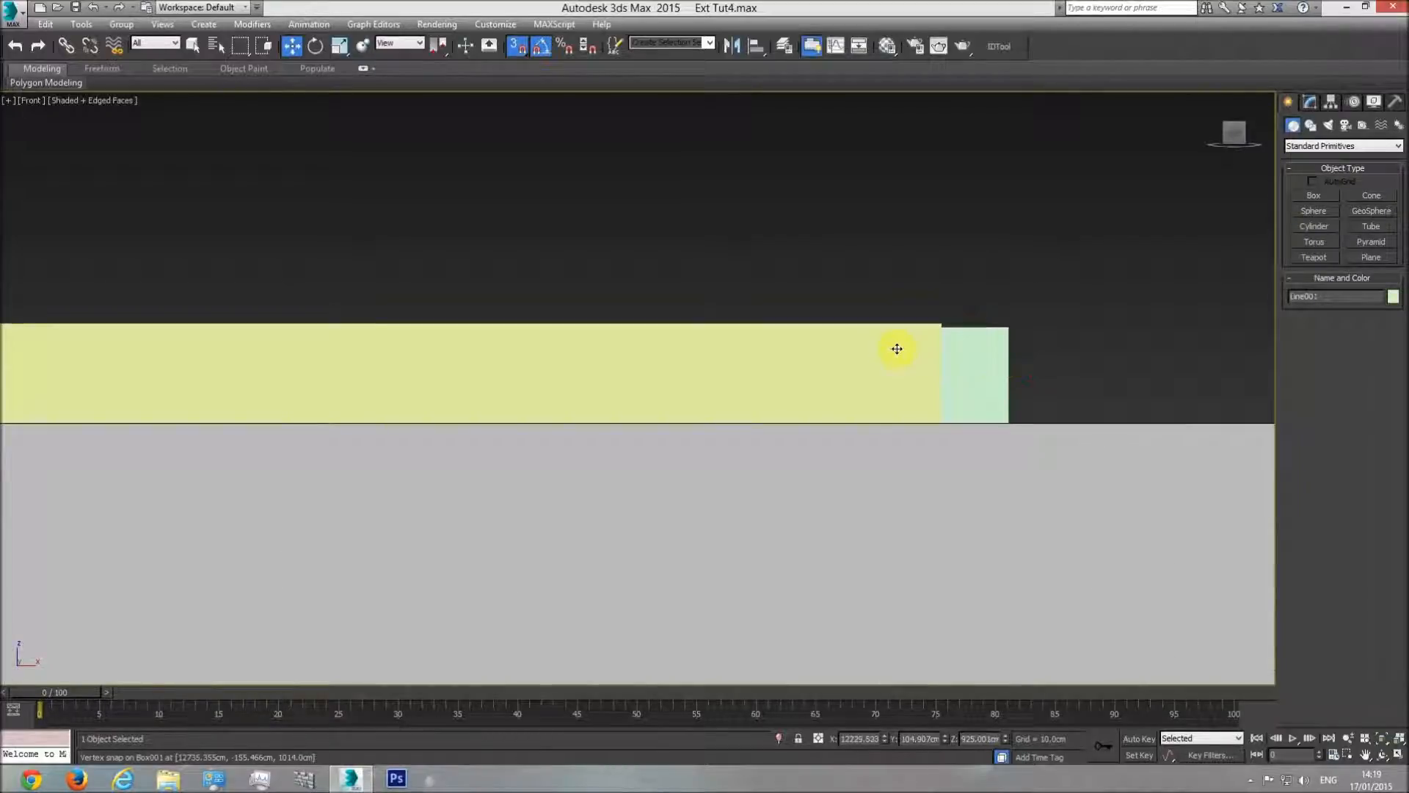
Step: Set the central block's Shell outer amount to 119 cm and delete the reference box
click(1310, 102)
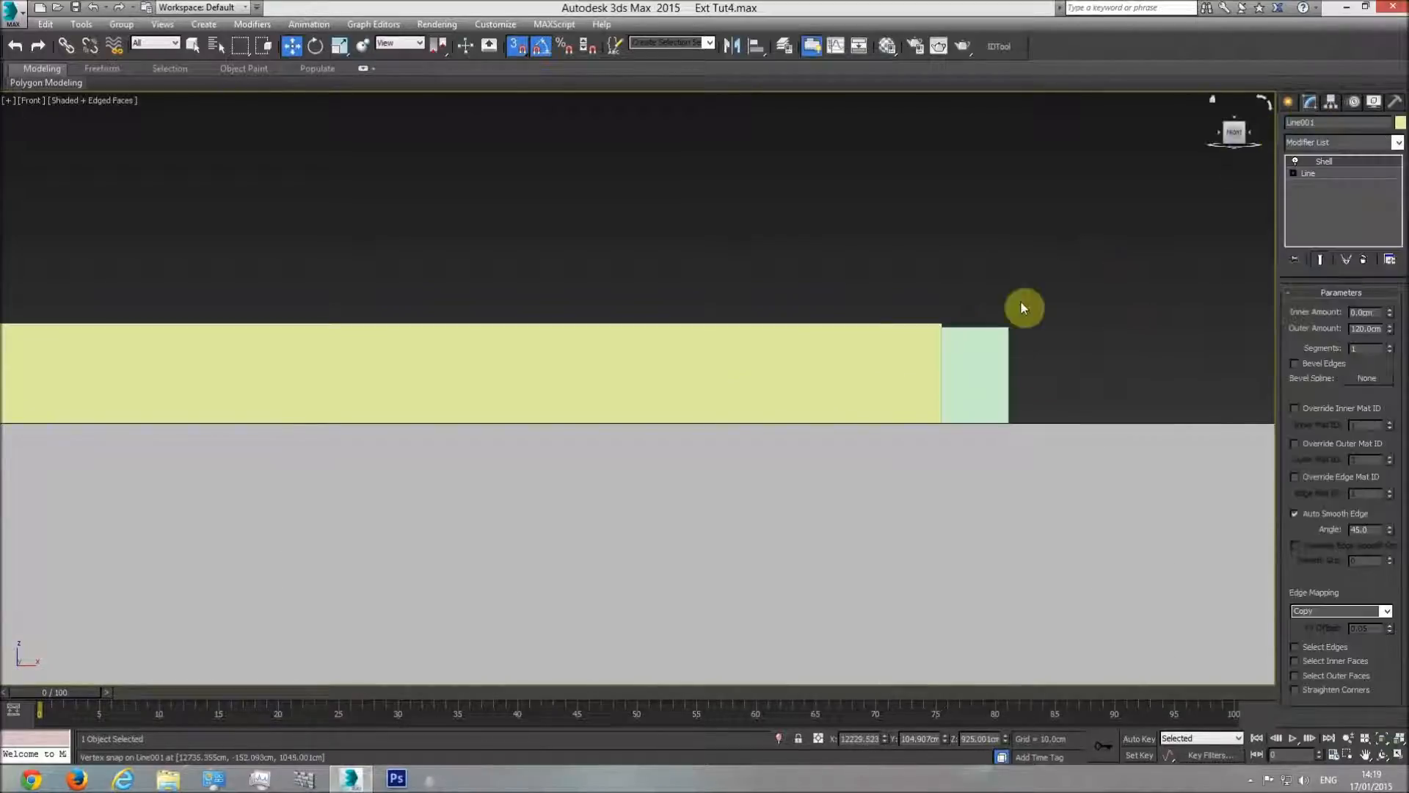
double_click(1365, 328)
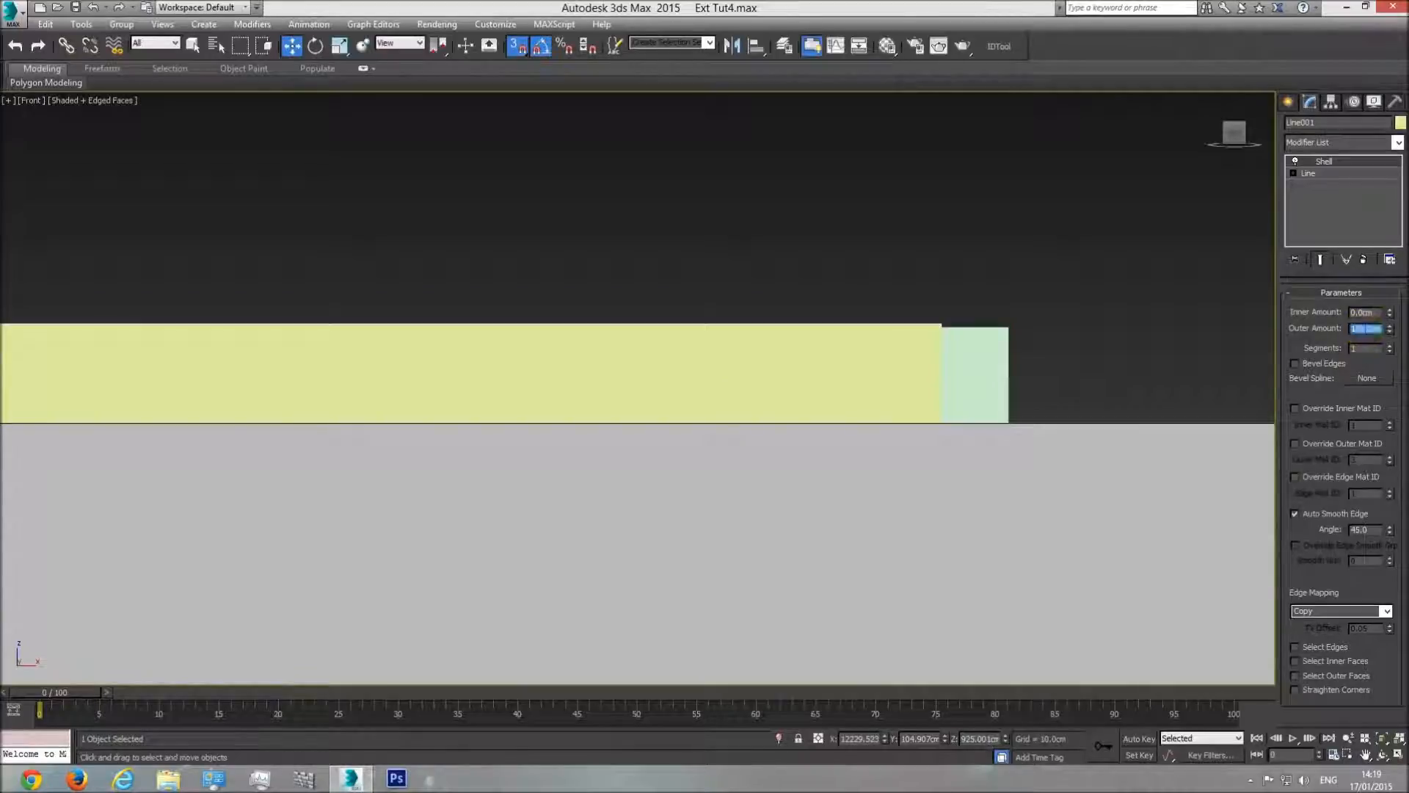
text(119)
key(Return)
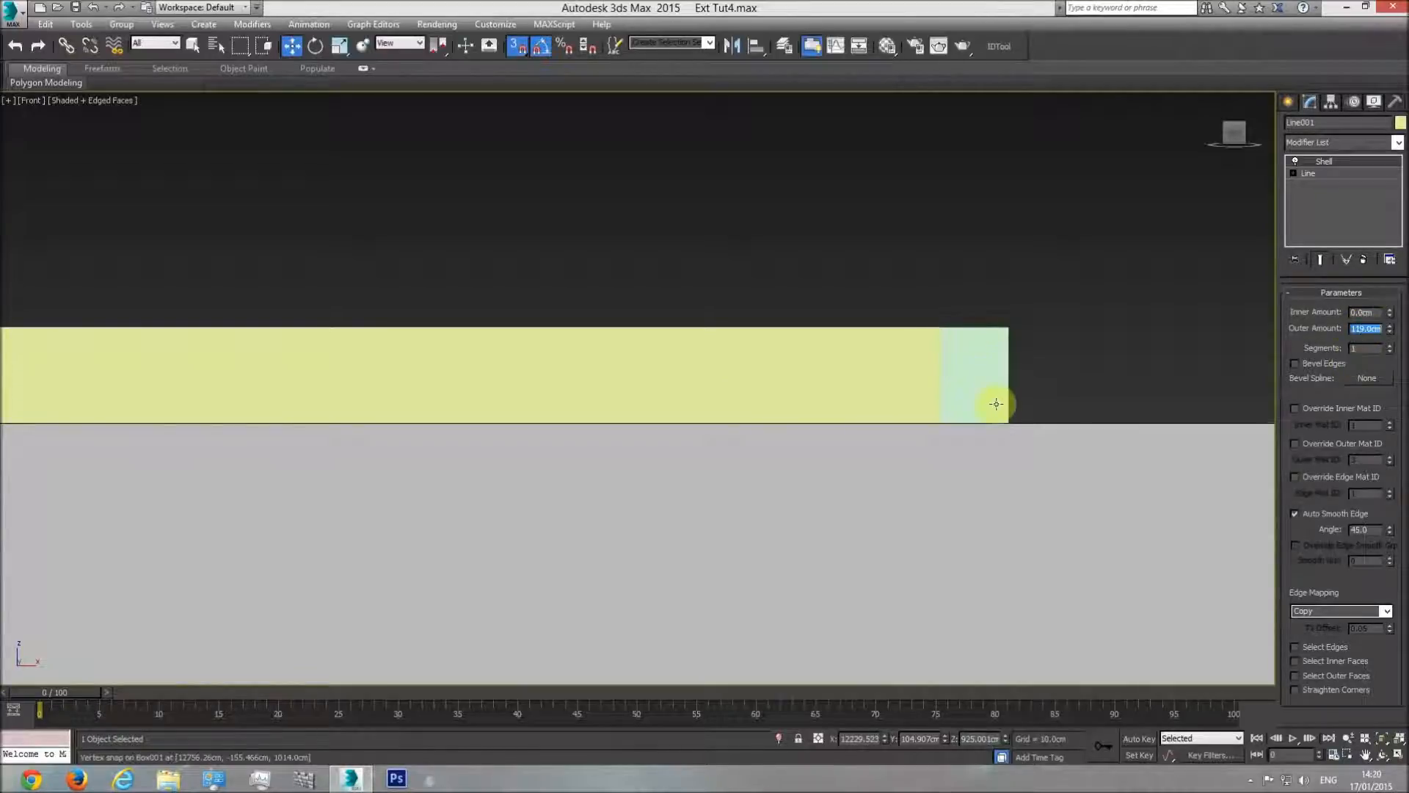
key(Delete)
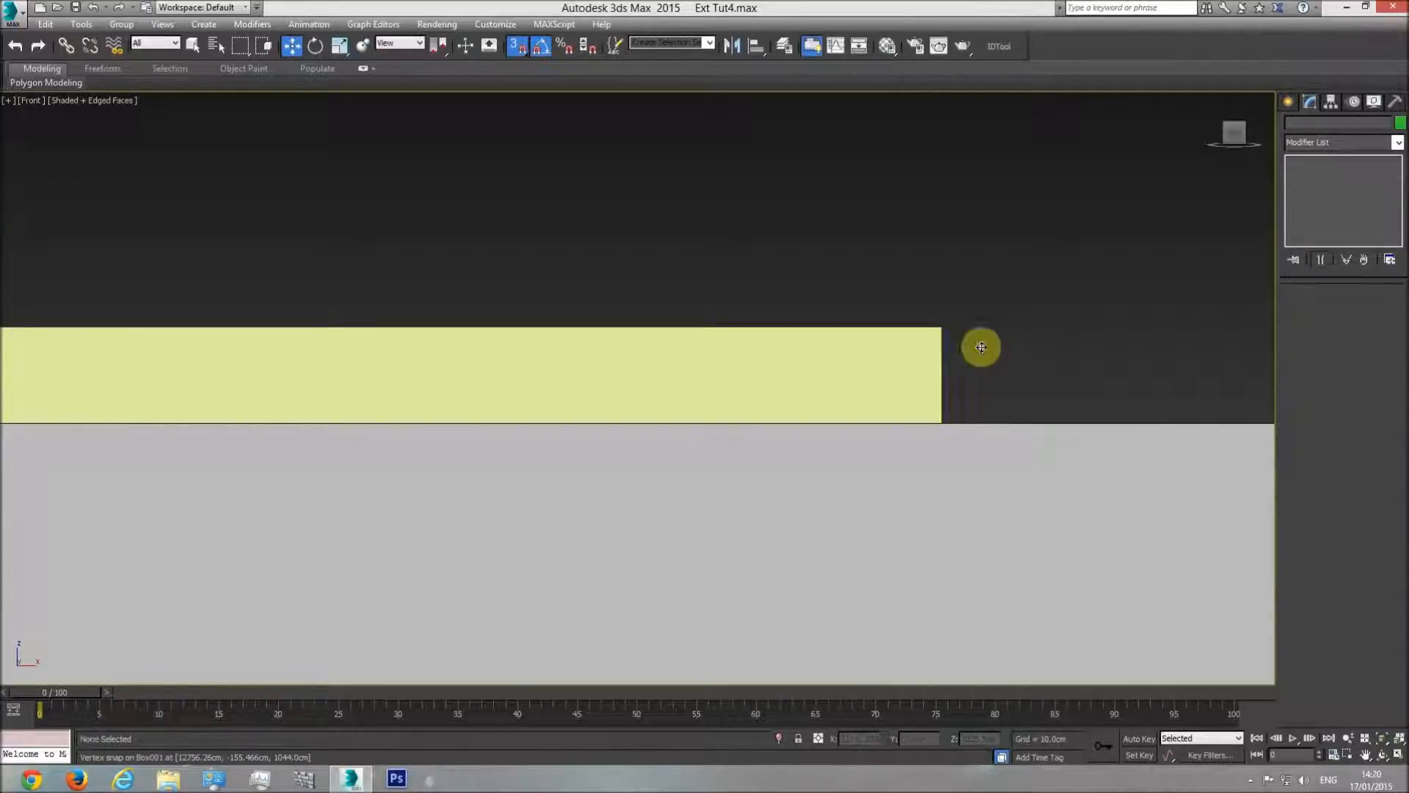
Step: Look through the roof plan and elevation drawings, and locate the section drawing that cuts through the roof
key(p)
click(1382, 755)
drag(689, 381, 481, 500)
scroll(488, 498, up, 6)
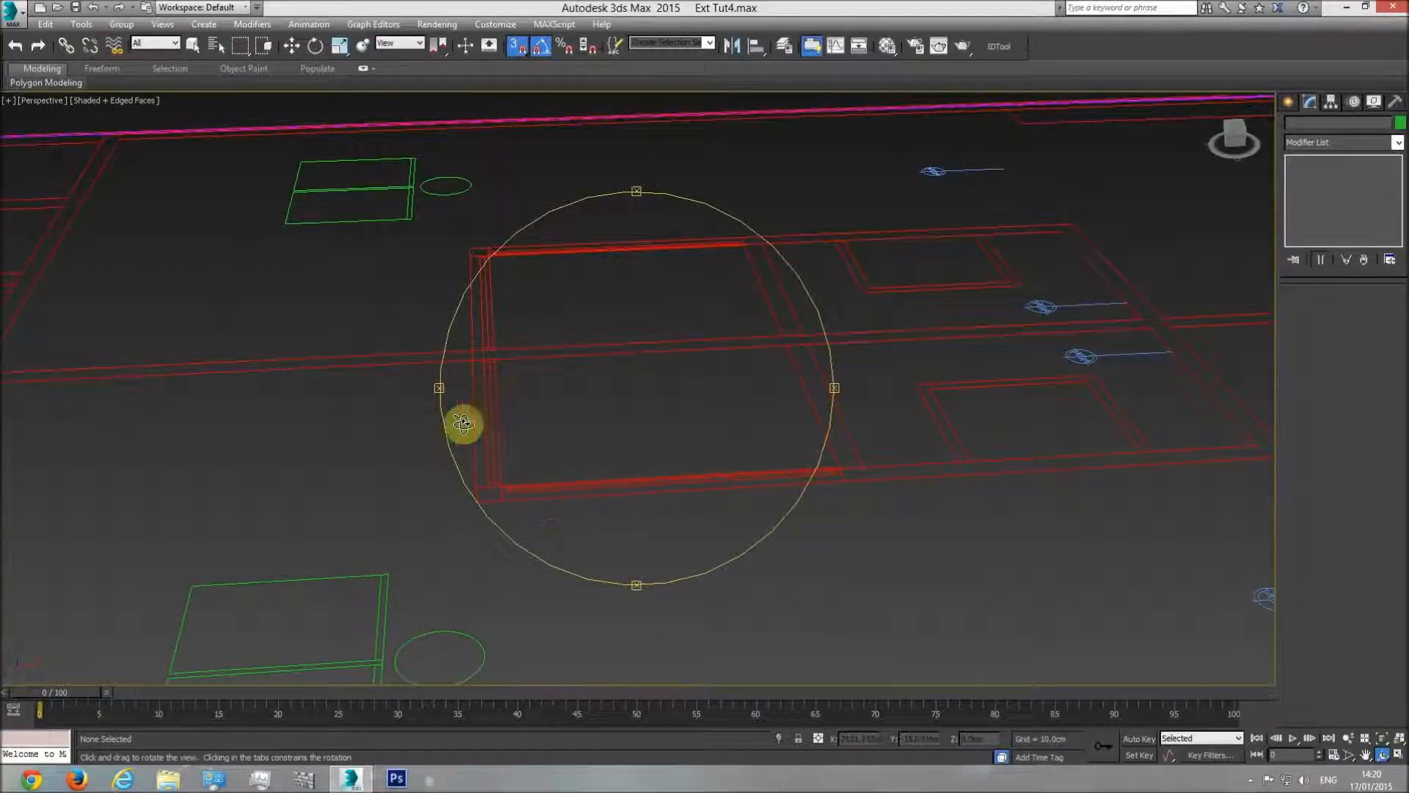
scroll(698, 378, down, 8)
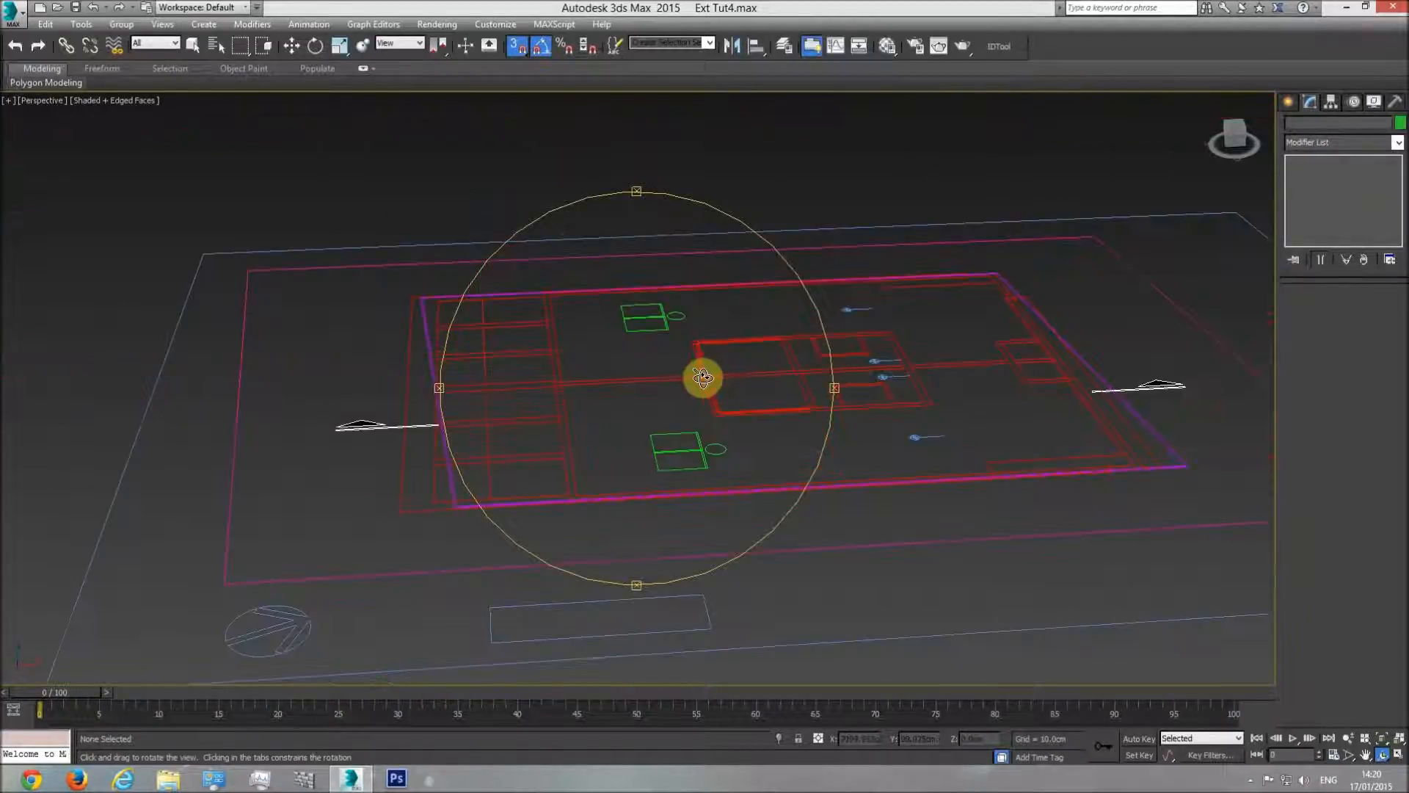
key(t)
scroll(648, 406, down, 7)
middle_drag(529, 447, 582, 449)
scroll(494, 439, up, 1)
drag(599, 470, 558, 397)
middle_drag(387, 334, 588, 352)
scroll(527, 235, up, 4)
scroll(572, 372, down, 3)
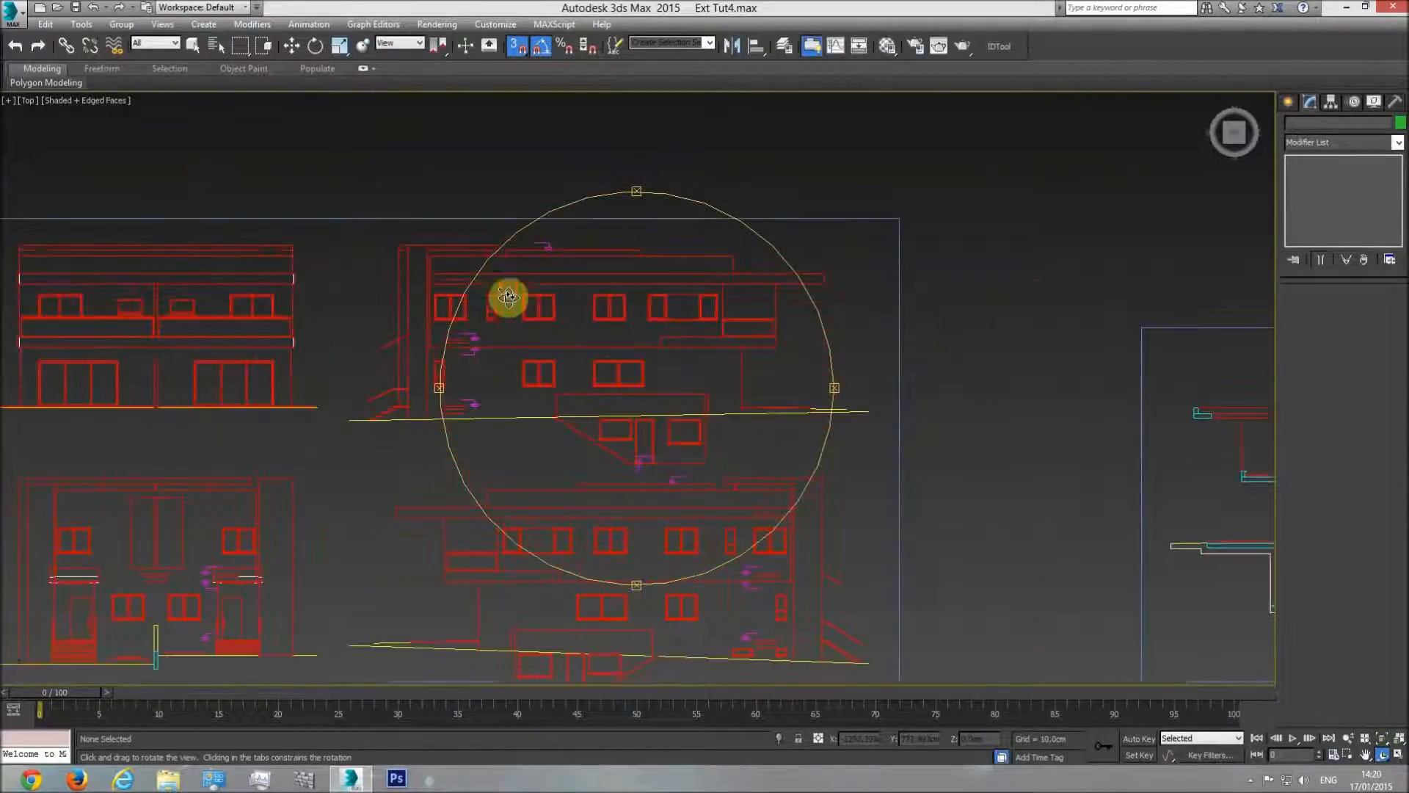
middle_drag(557, 391, 672, 317)
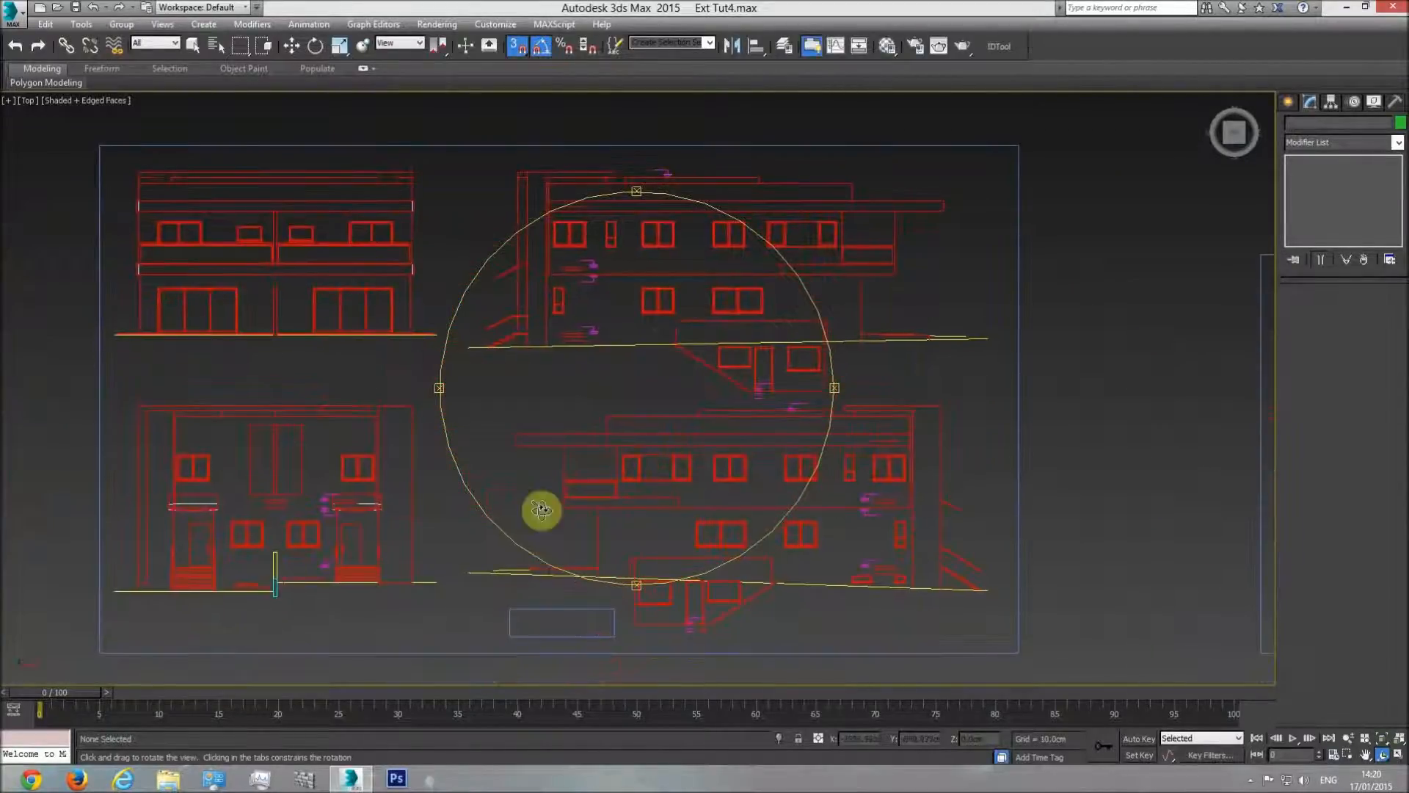
middle_drag(625, 487, 125, 491)
middle_drag(705, 437, 293, 461)
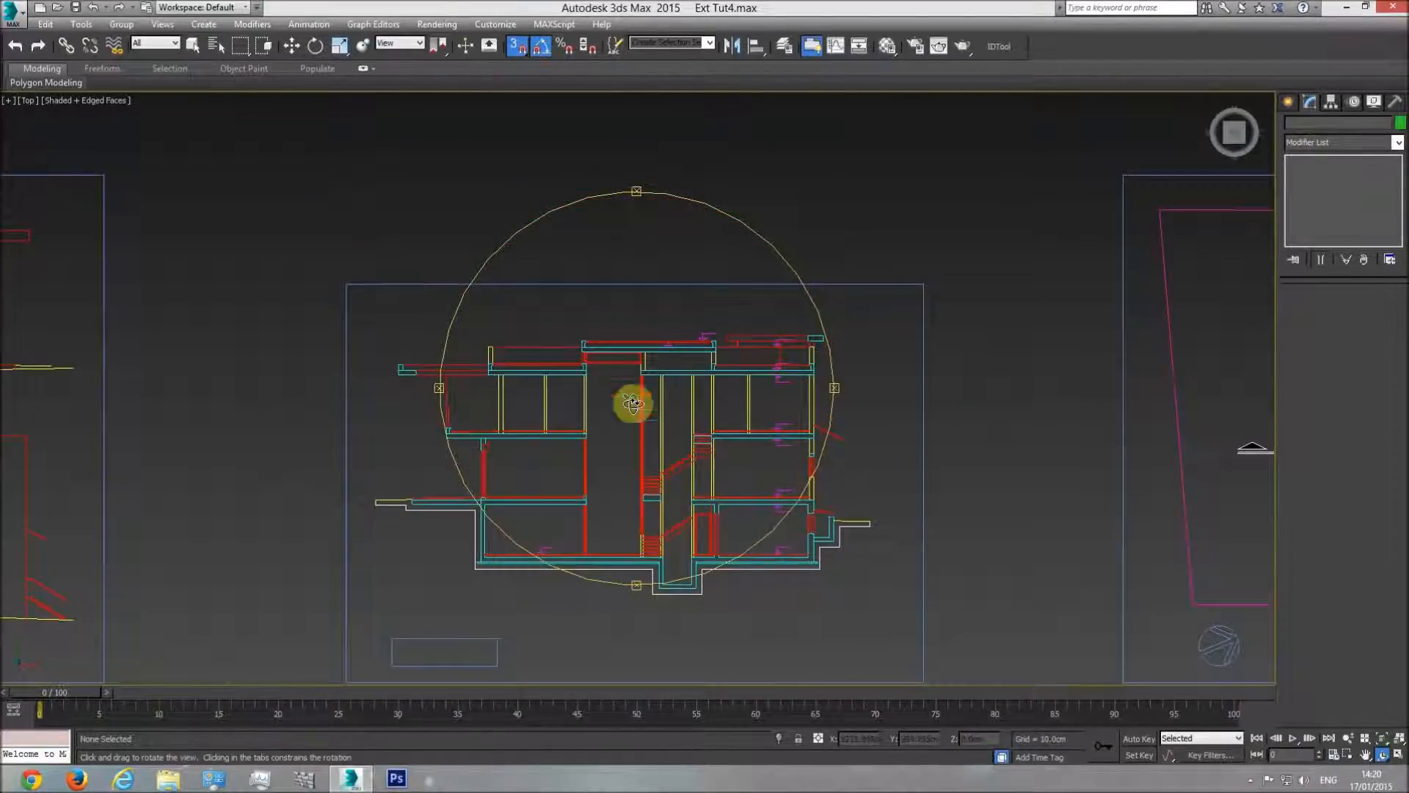
Step: Examine the section's roof slabs, parapets, kerbs and raised central roof, from the shading element across to the opposite parapet
scroll(578, 361, up, 4)
drag(597, 333, 450, 393)
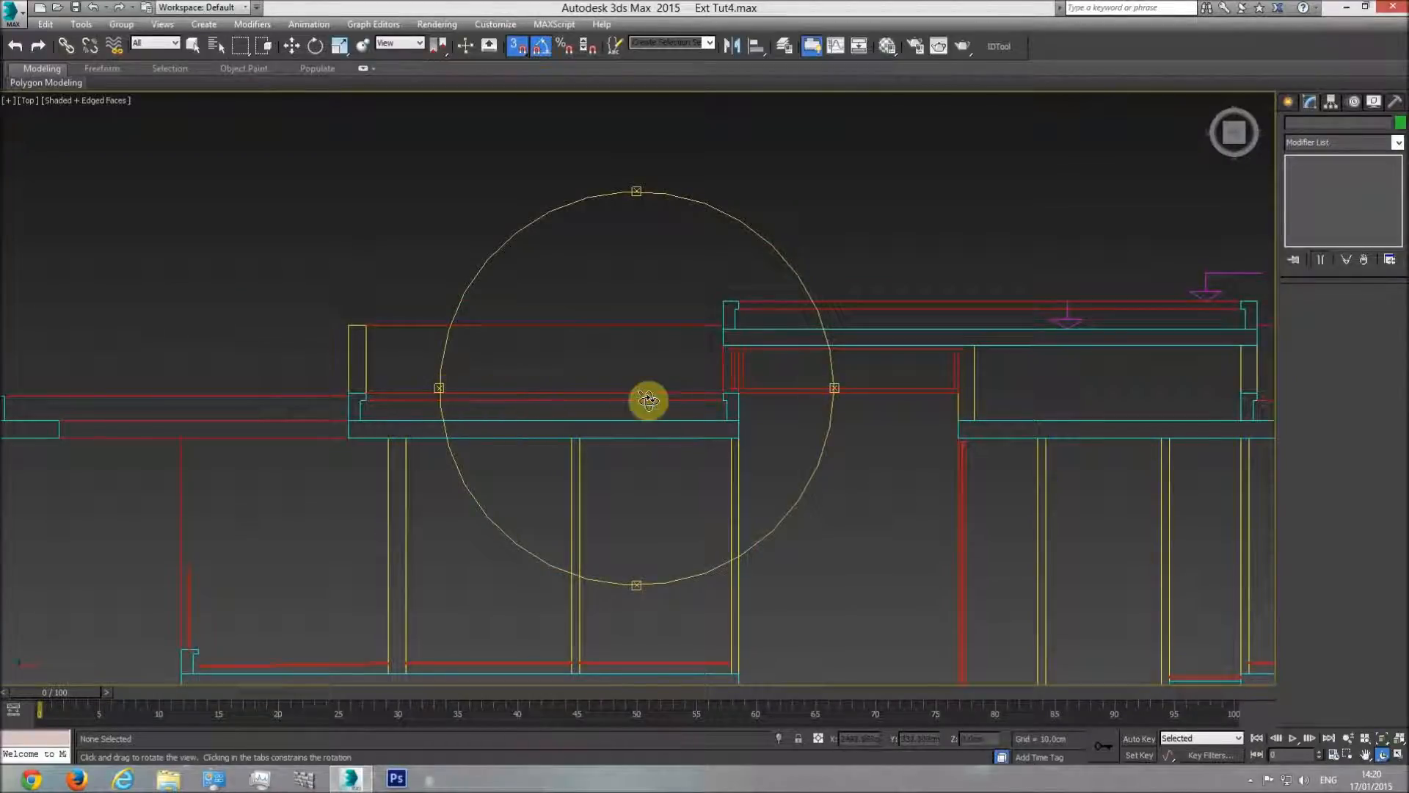
key(w)
mouse_move(501, 401)
middle_down()
mouse_move(696, 417)
mouse_move(499, 428)
middle_up()
middle_drag(93, 426, 328, 451)
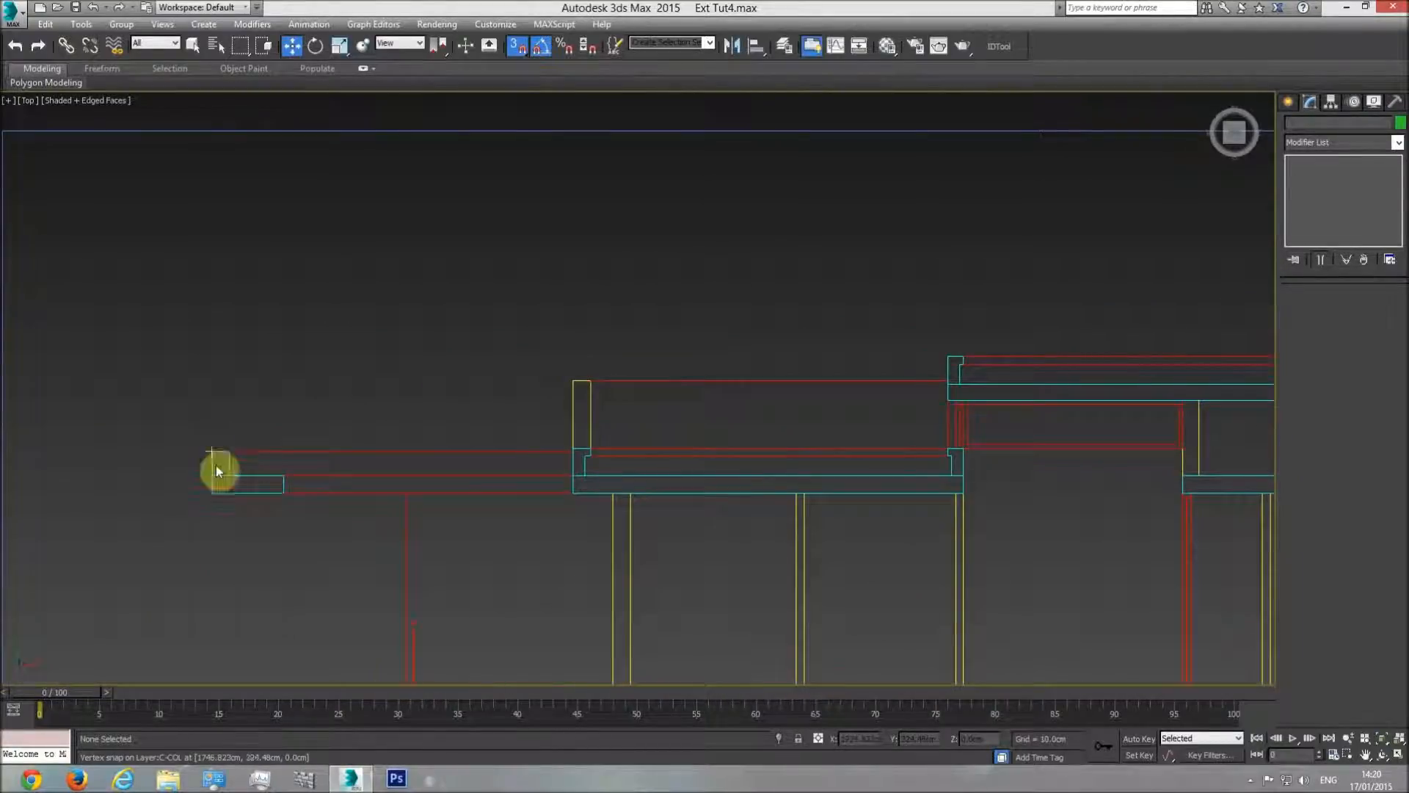
middle_drag(816, 425, 443, 443)
scroll(660, 433, down, 2)
scroll(450, 423, up, 3)
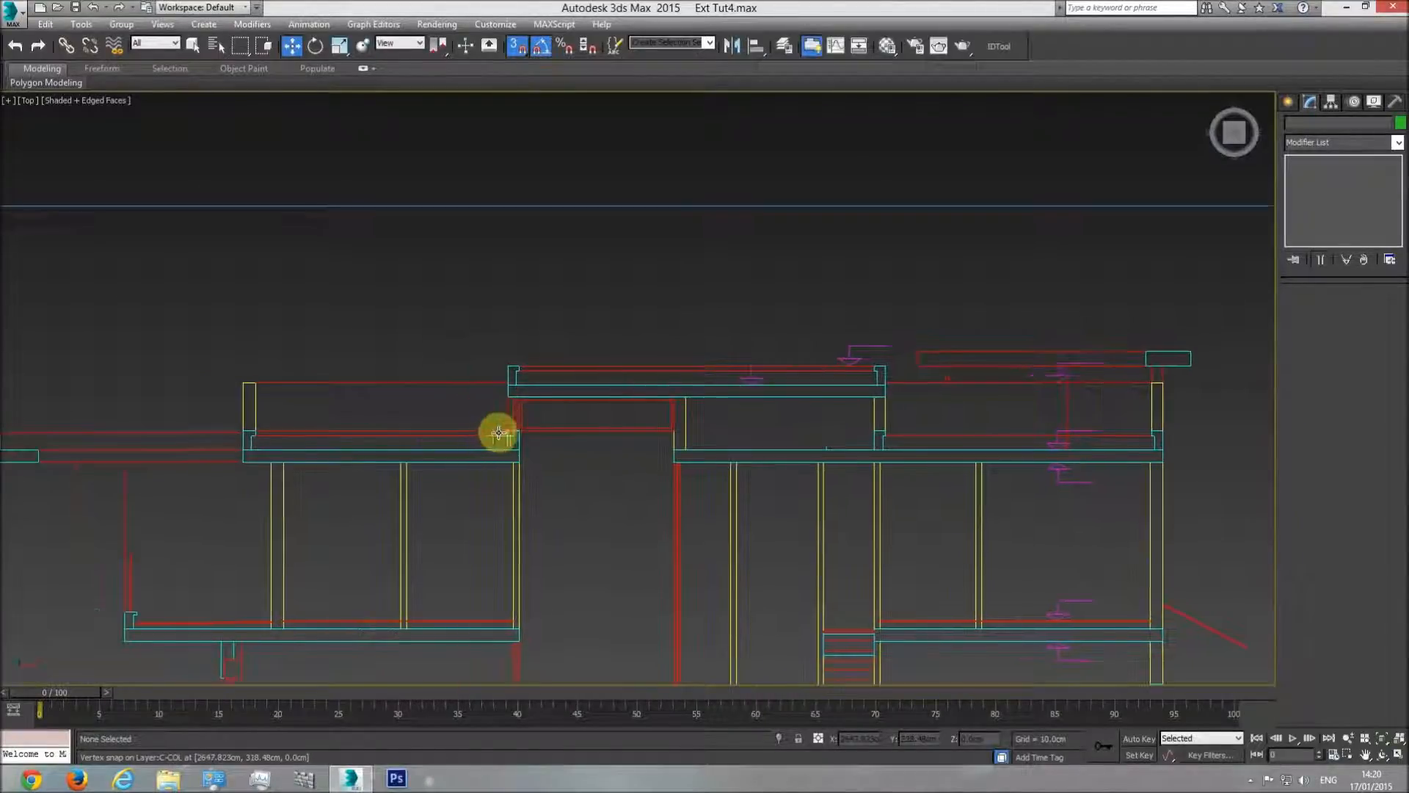
scroll(482, 433, down, 2)
middle_drag(482, 433, 294, 437)
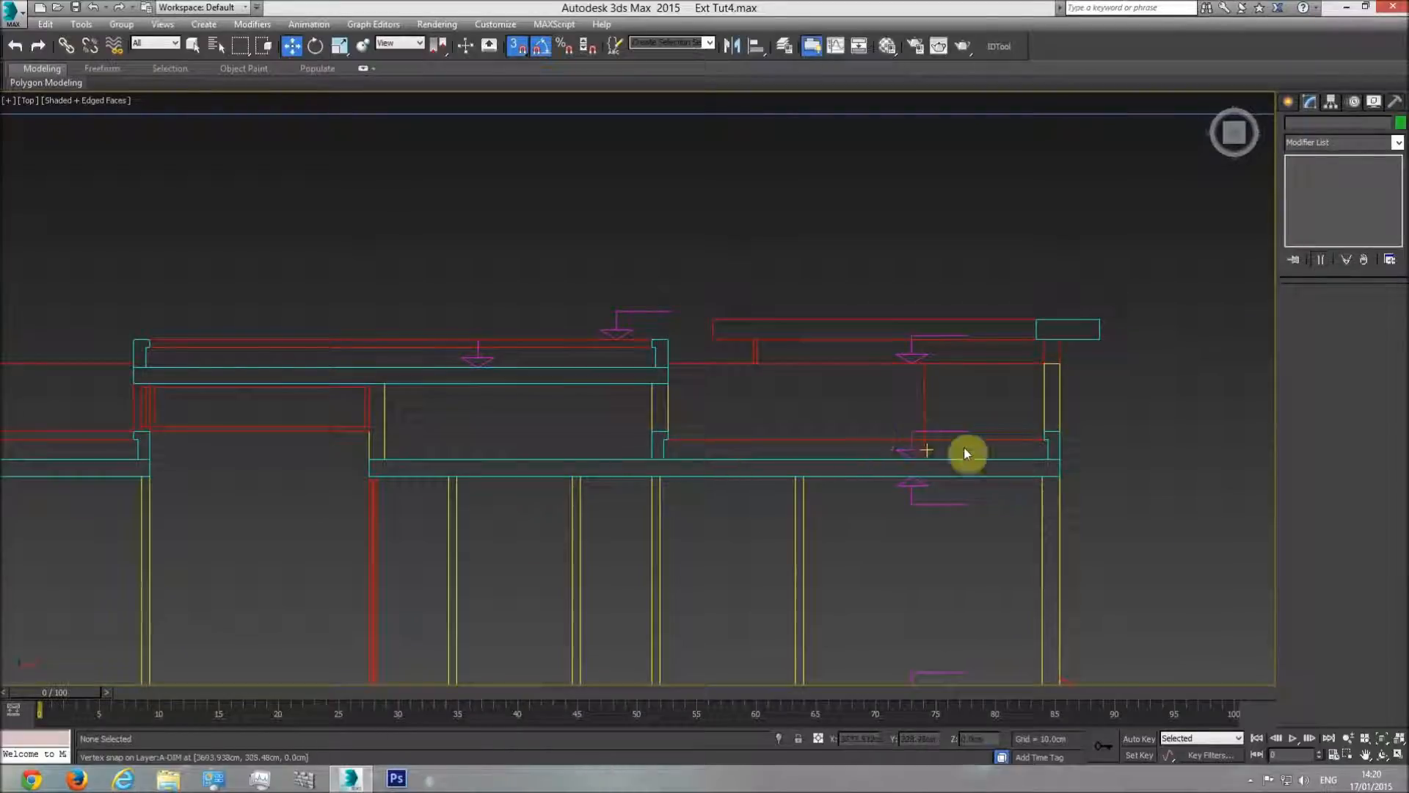
middle_drag(900, 398, 989, 418)
middle_drag(549, 424, 733, 430)
scroll(733, 430, down, 2)
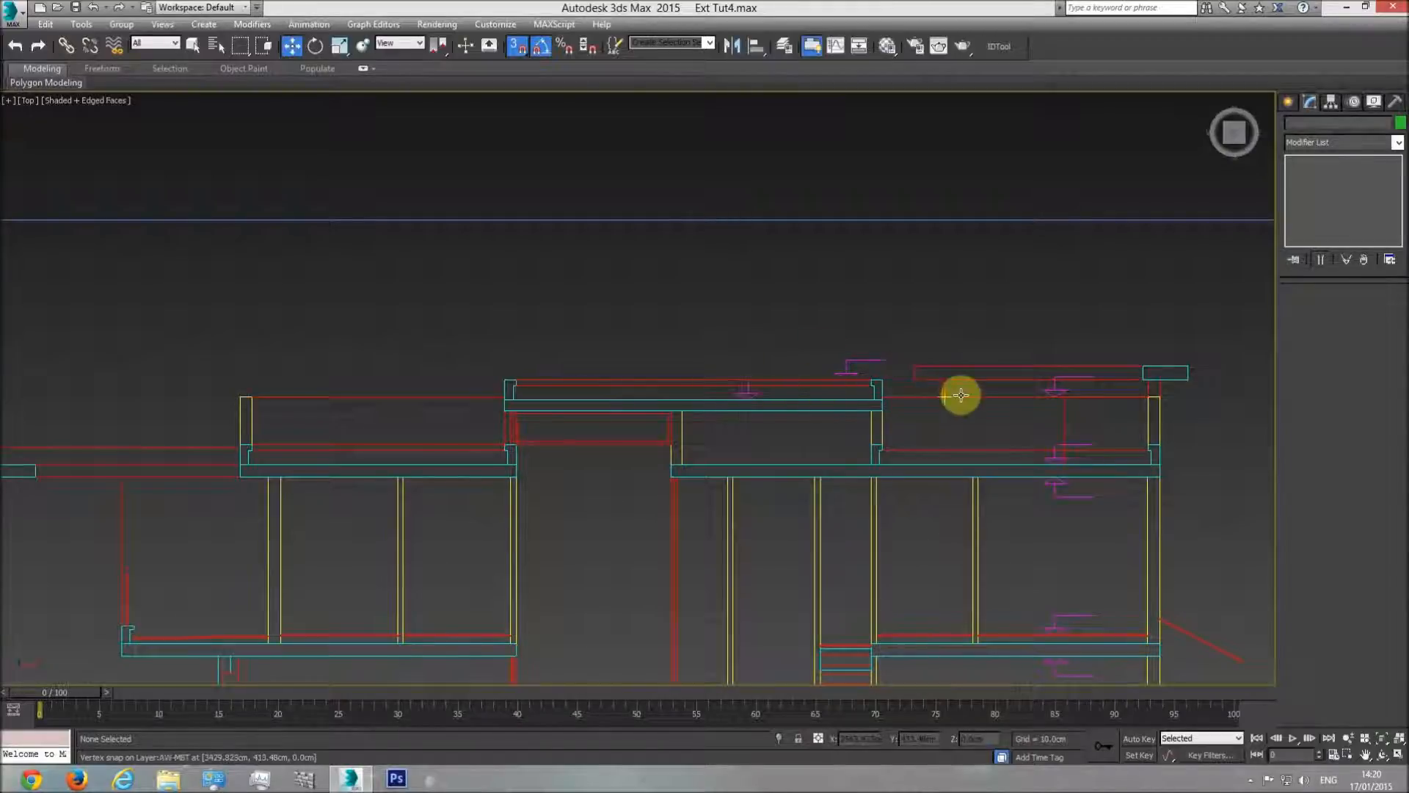
scroll(961, 395, down, 2)
middle_drag(707, 384, 808, 399)
scroll(661, 405, up, 4)
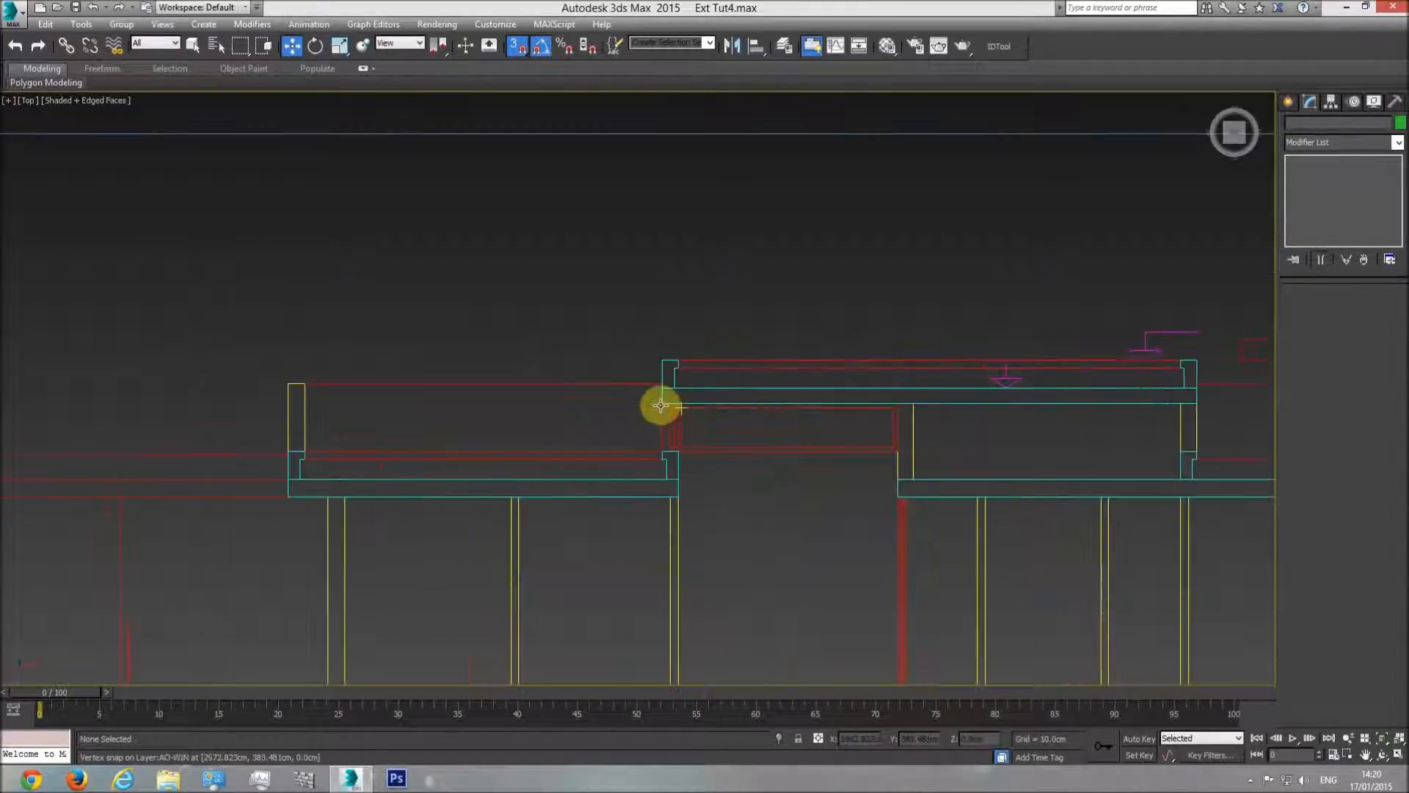
middle_drag(692, 458, 985, 438)
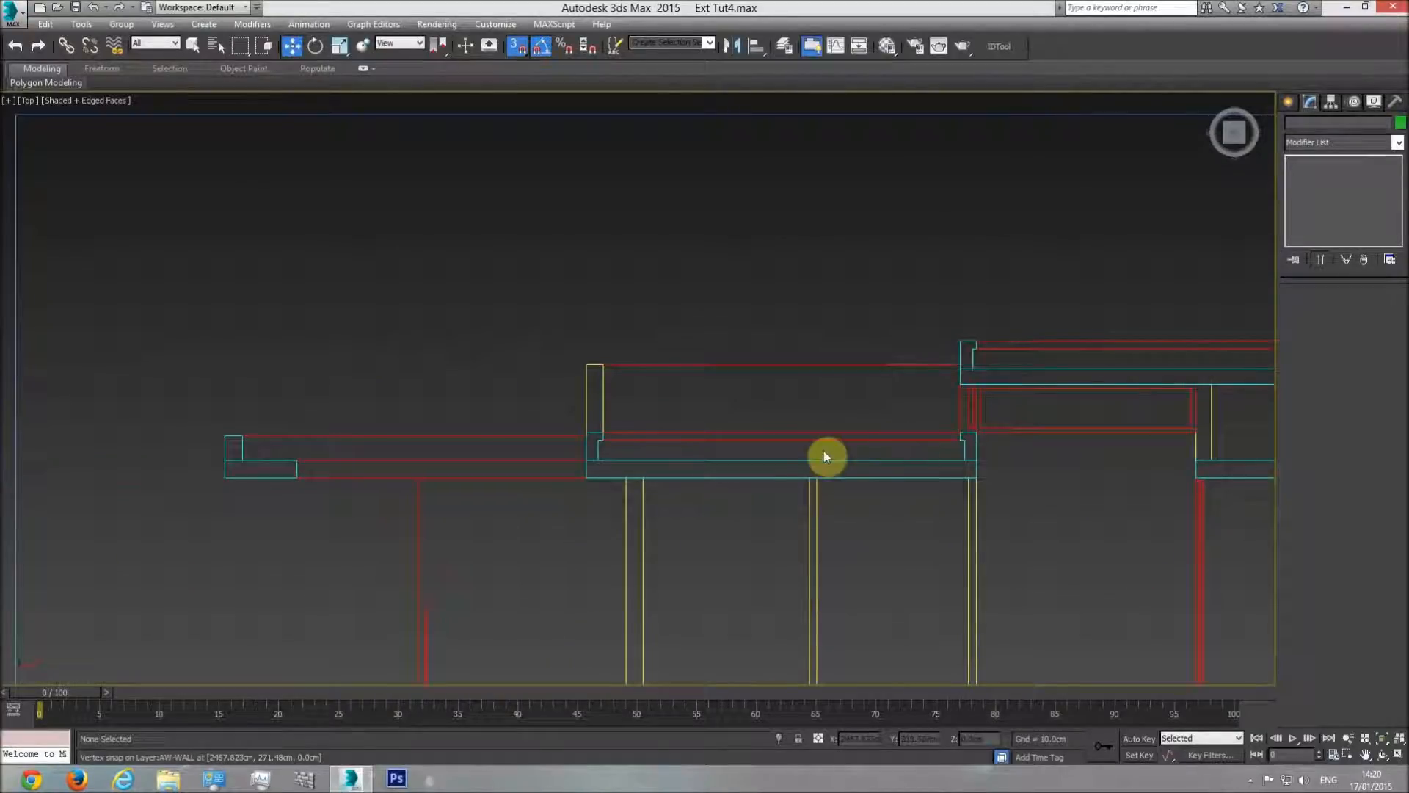
Step: Measure the roof kerb and the gap between it and the raised central roof on the section, using temporary boxes
click(1288, 107)
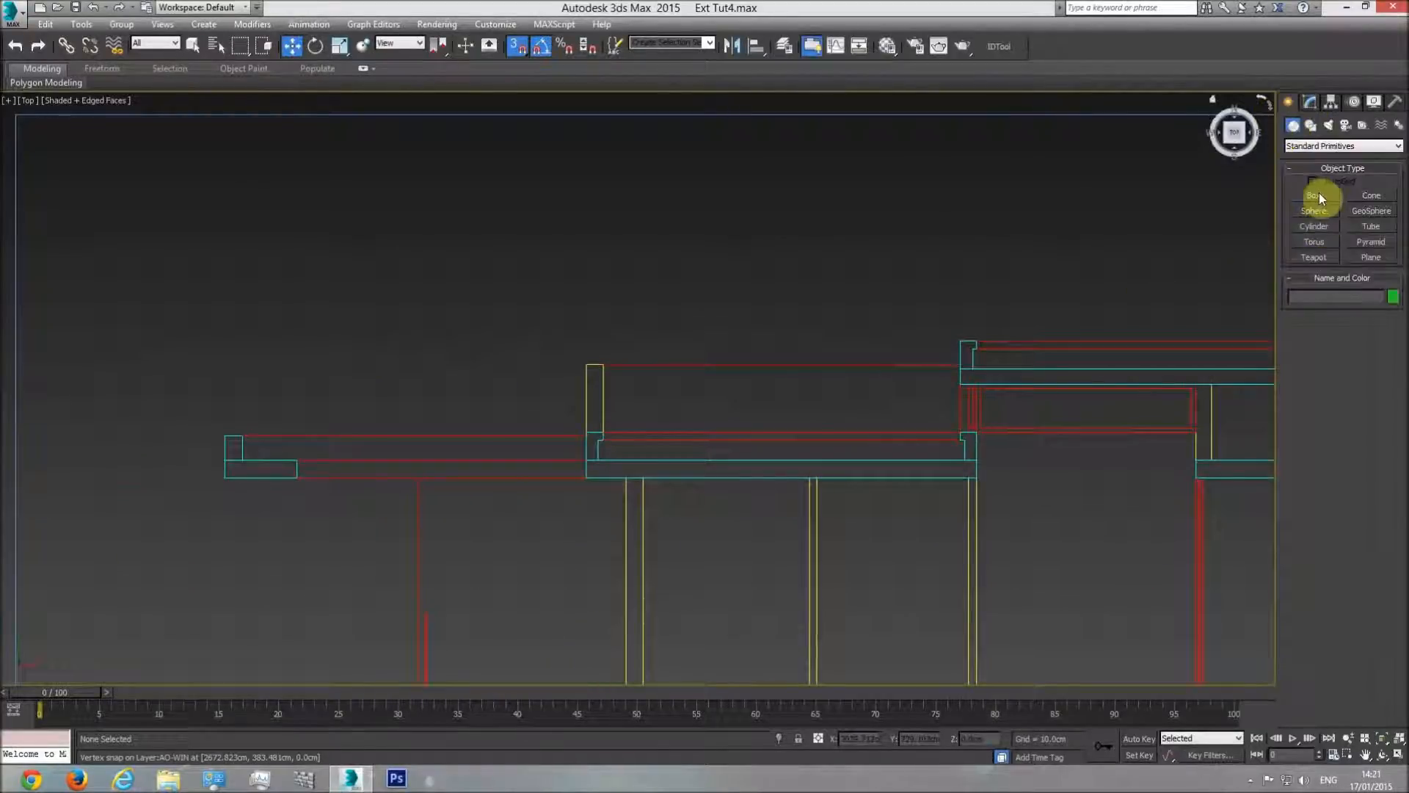
click(1315, 195)
drag(963, 458, 952, 427)
click(912, 195)
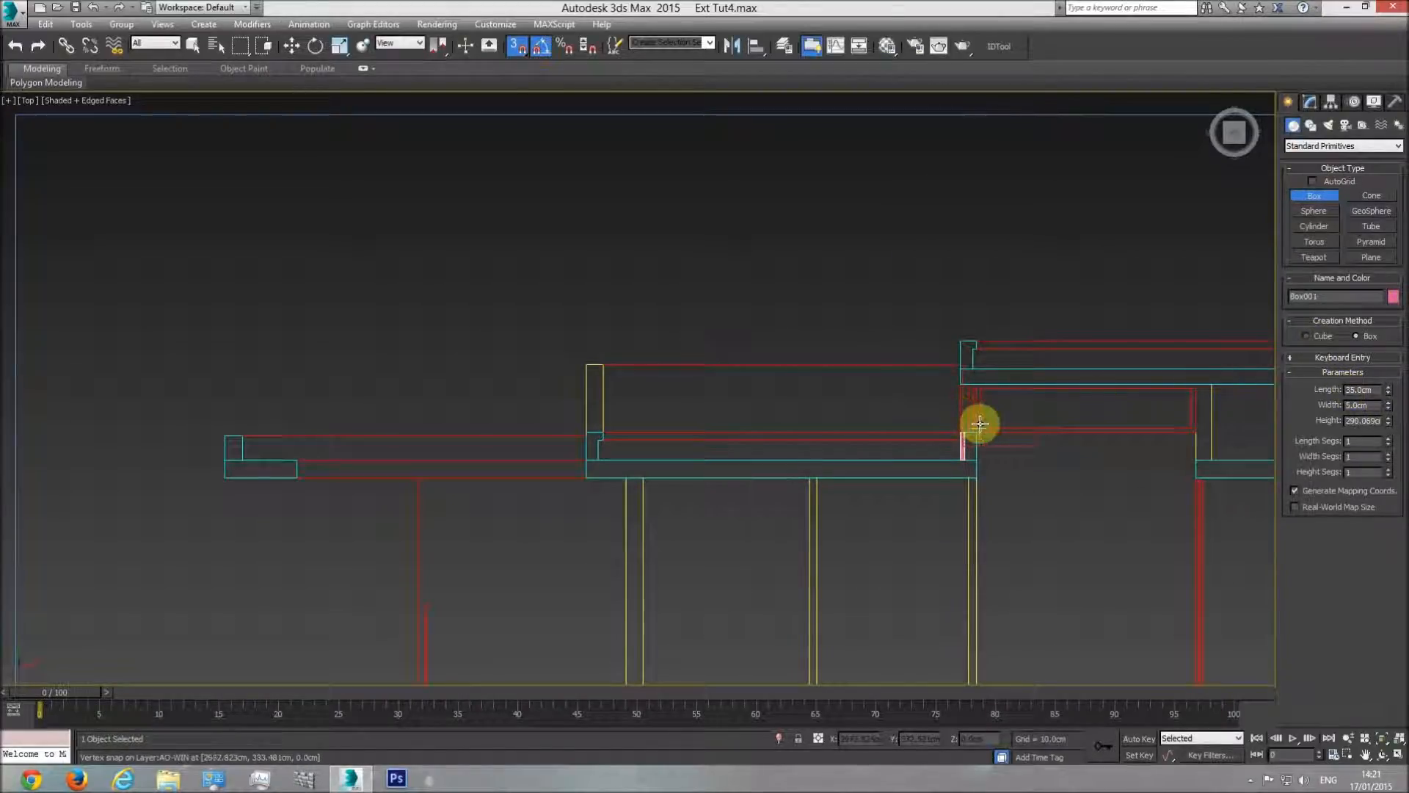
key(Delete)
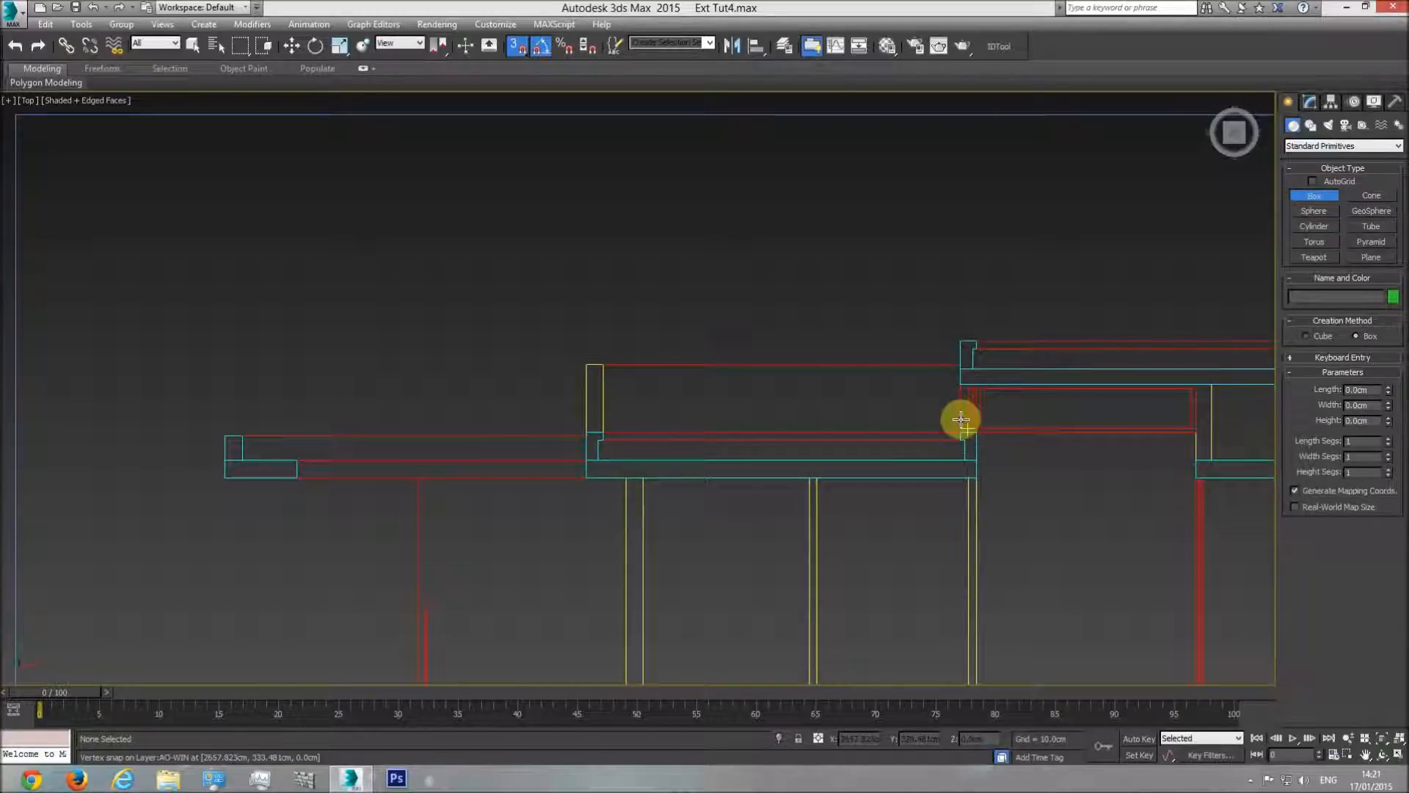
drag(955, 429, 953, 385)
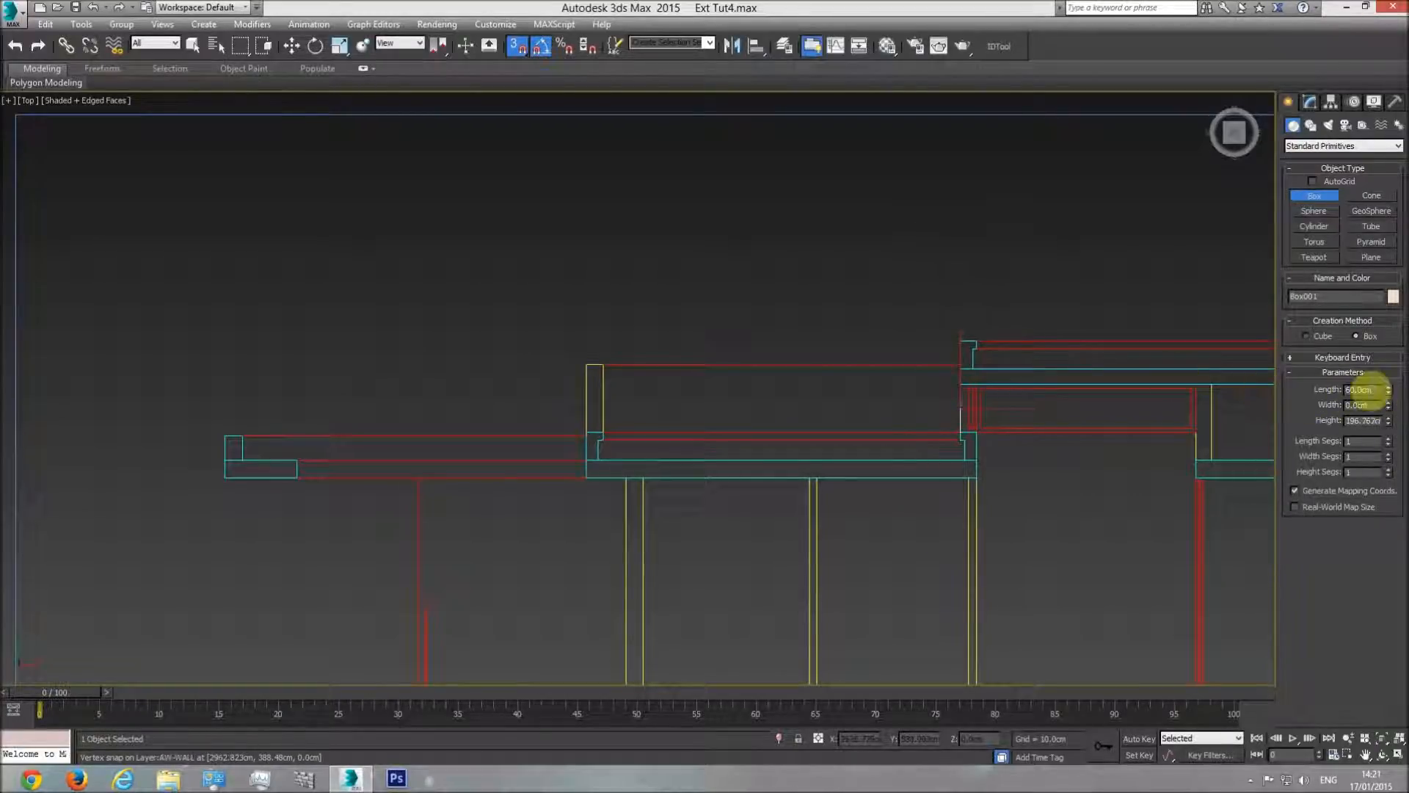
right_click(992, 462)
right_click(1023, 466)
Step: Select the central block on the house model's roof and set its object colour to black
middle_drag(991, 458, 922, 449)
scroll(925, 452, down, 3)
key(p)
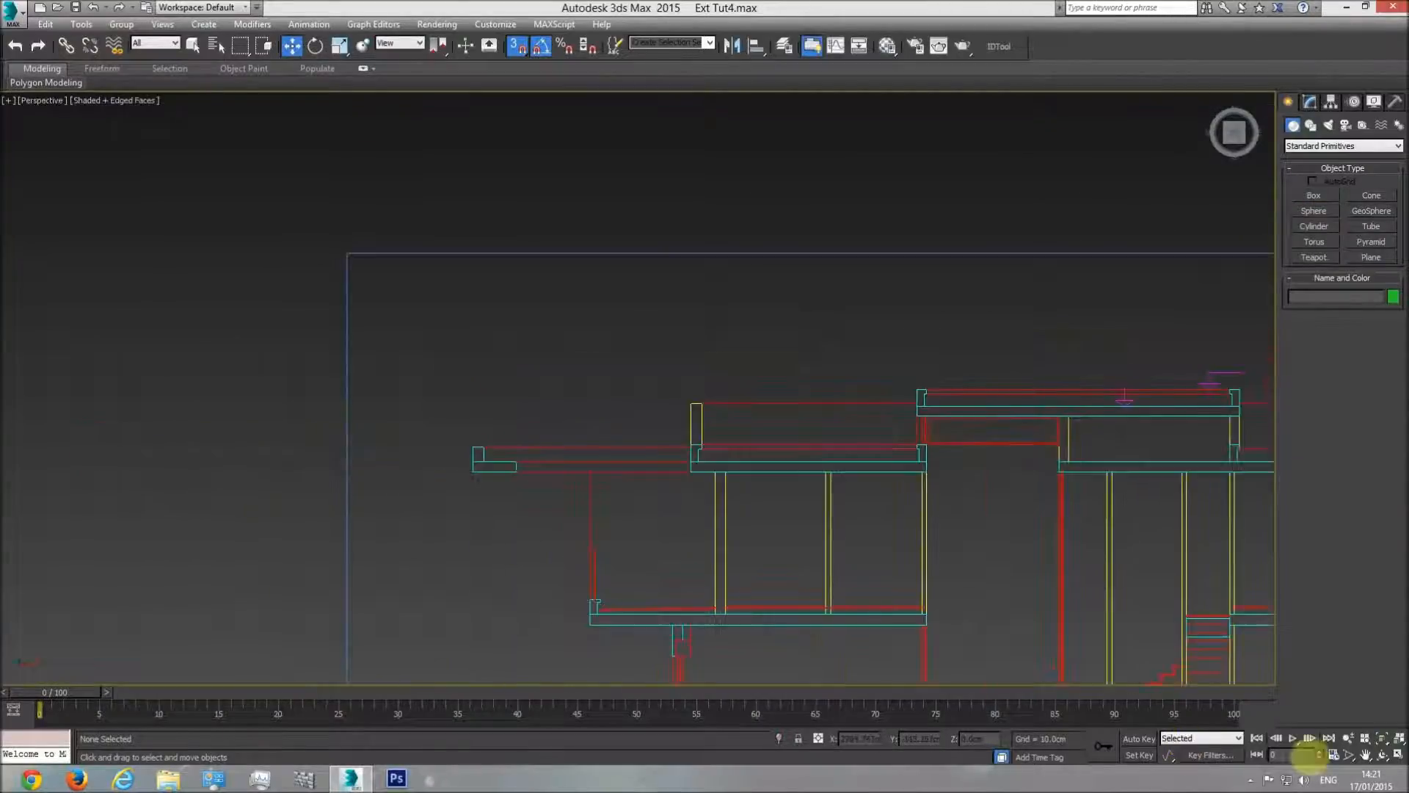
click(1382, 754)
drag(664, 440, 410, 417)
scroll(411, 416, down, 3)
middle_drag(729, 383, 490, 436)
scroll(465, 450, down, 3)
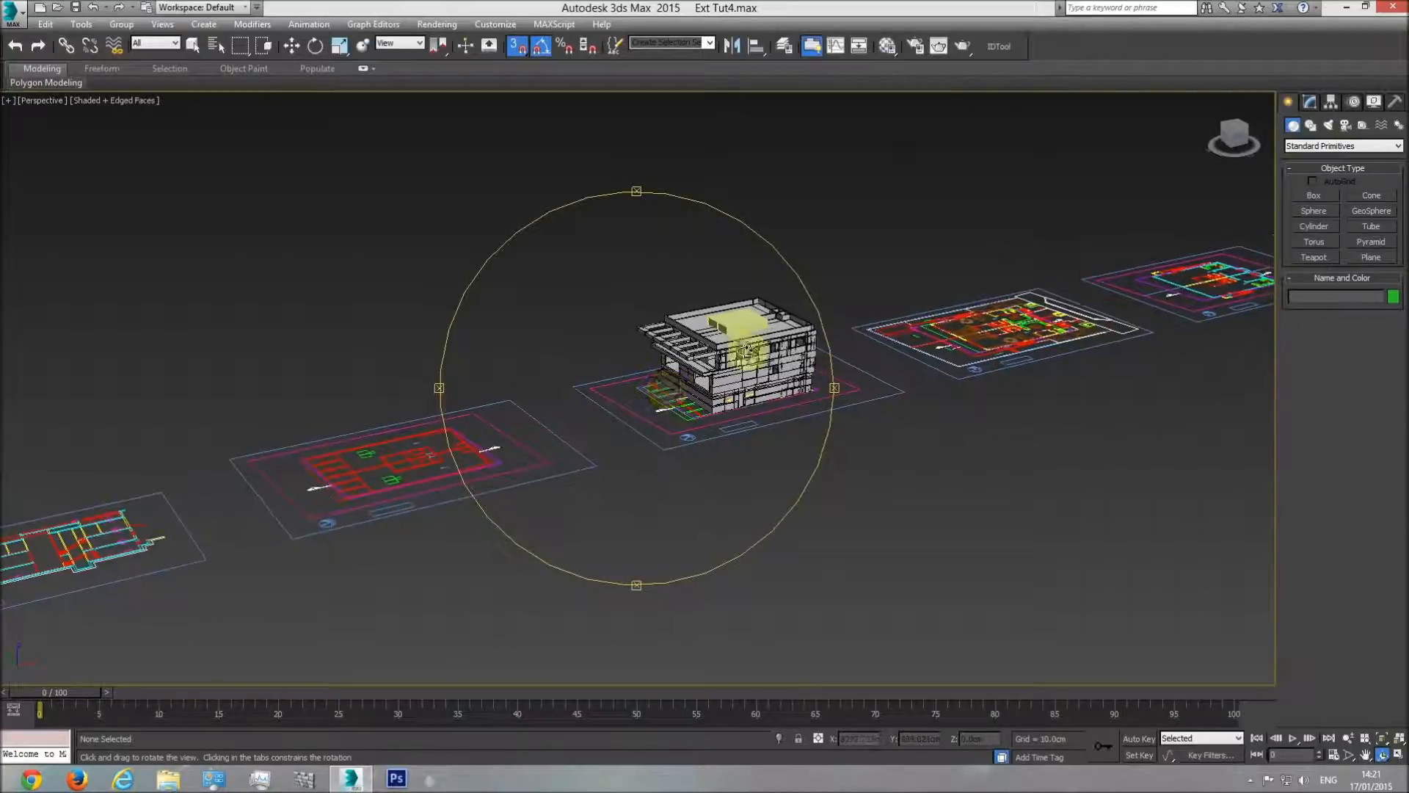
scroll(738, 341, up, 5)
scroll(723, 331, up, 4)
right_click(724, 270)
click(724, 270)
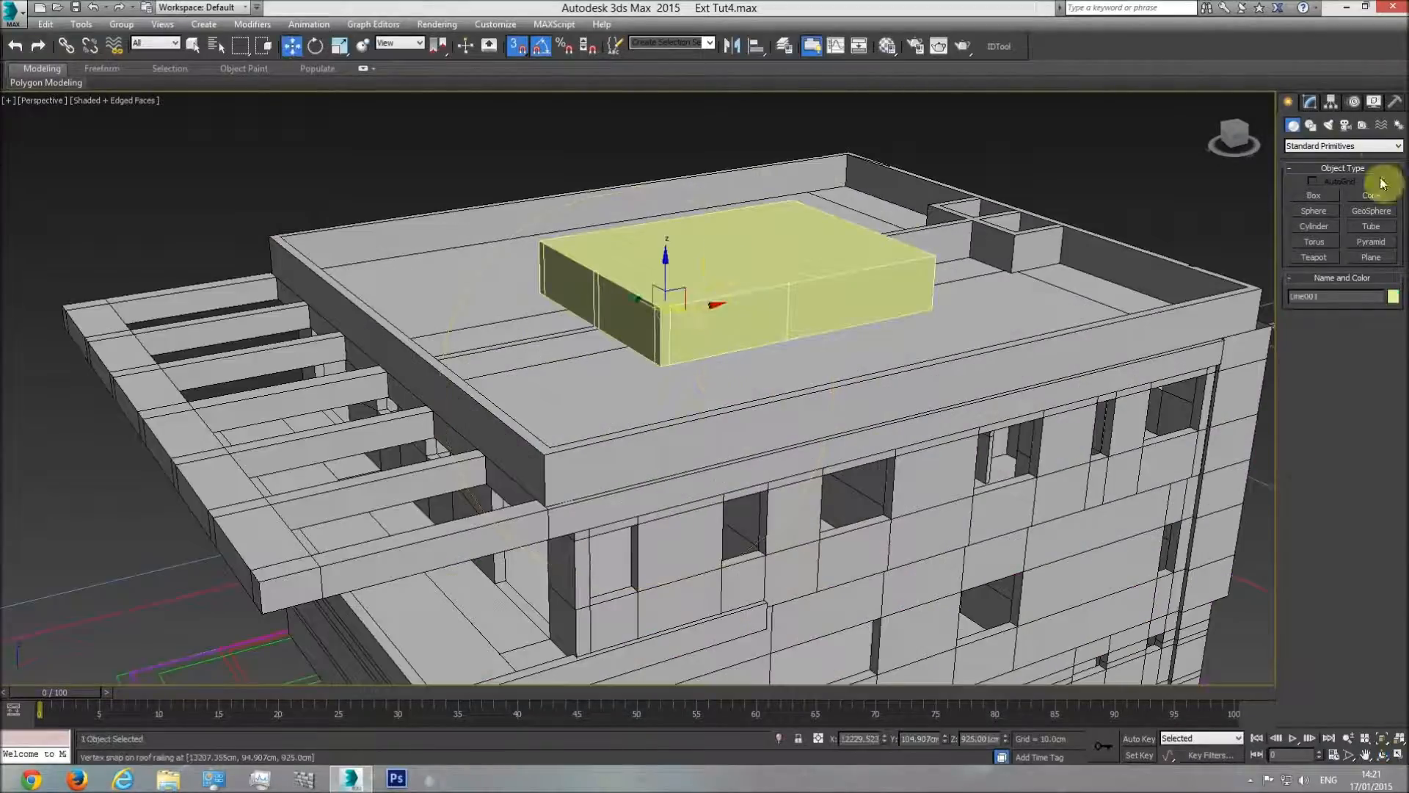
click(1392, 297)
click(1085, 408)
click(1041, 451)
Step: Assign the "base" material to the central block, close the Material Editor and deselect the block
click(887, 47)
click(782, 394)
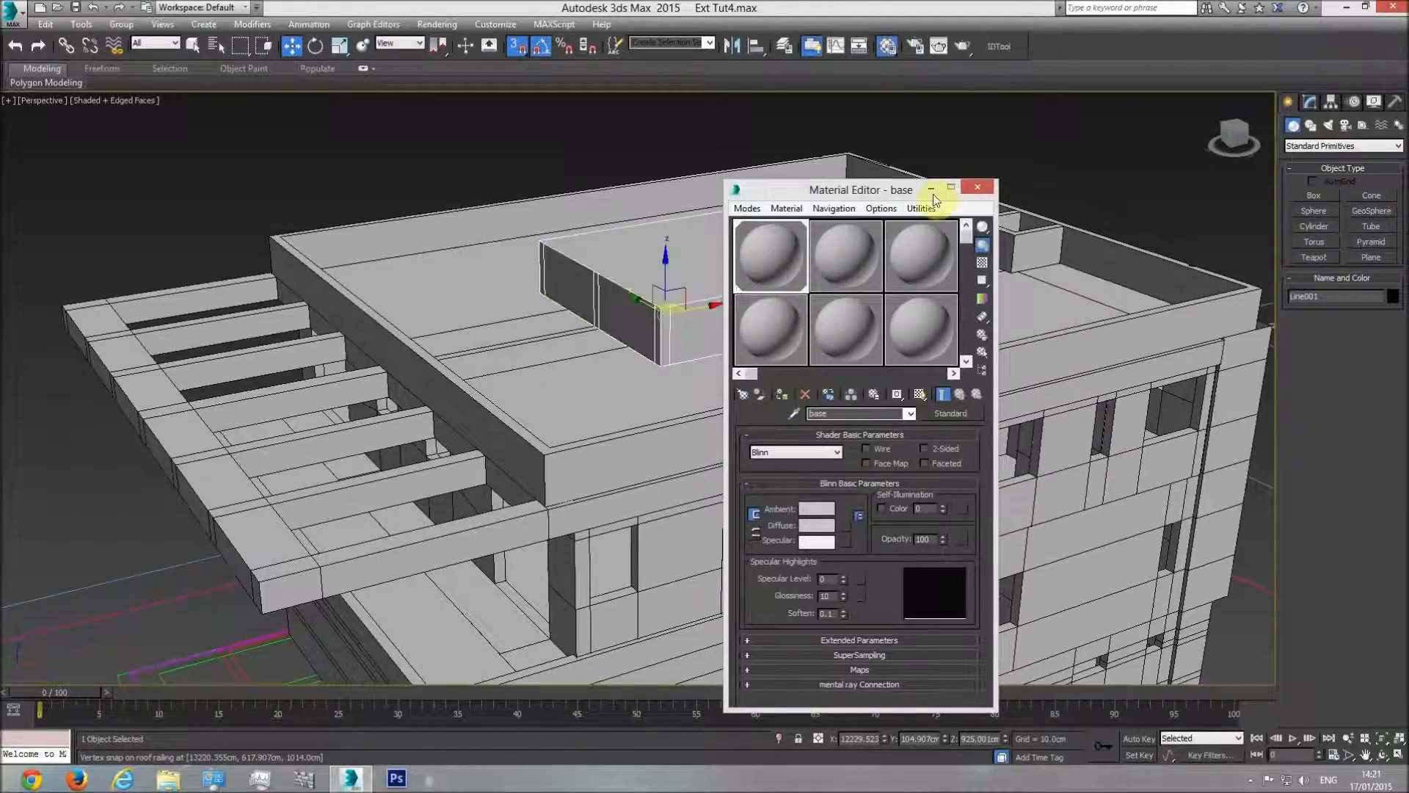
click(977, 193)
click(1057, 152)
scroll(771, 377, down, 4)
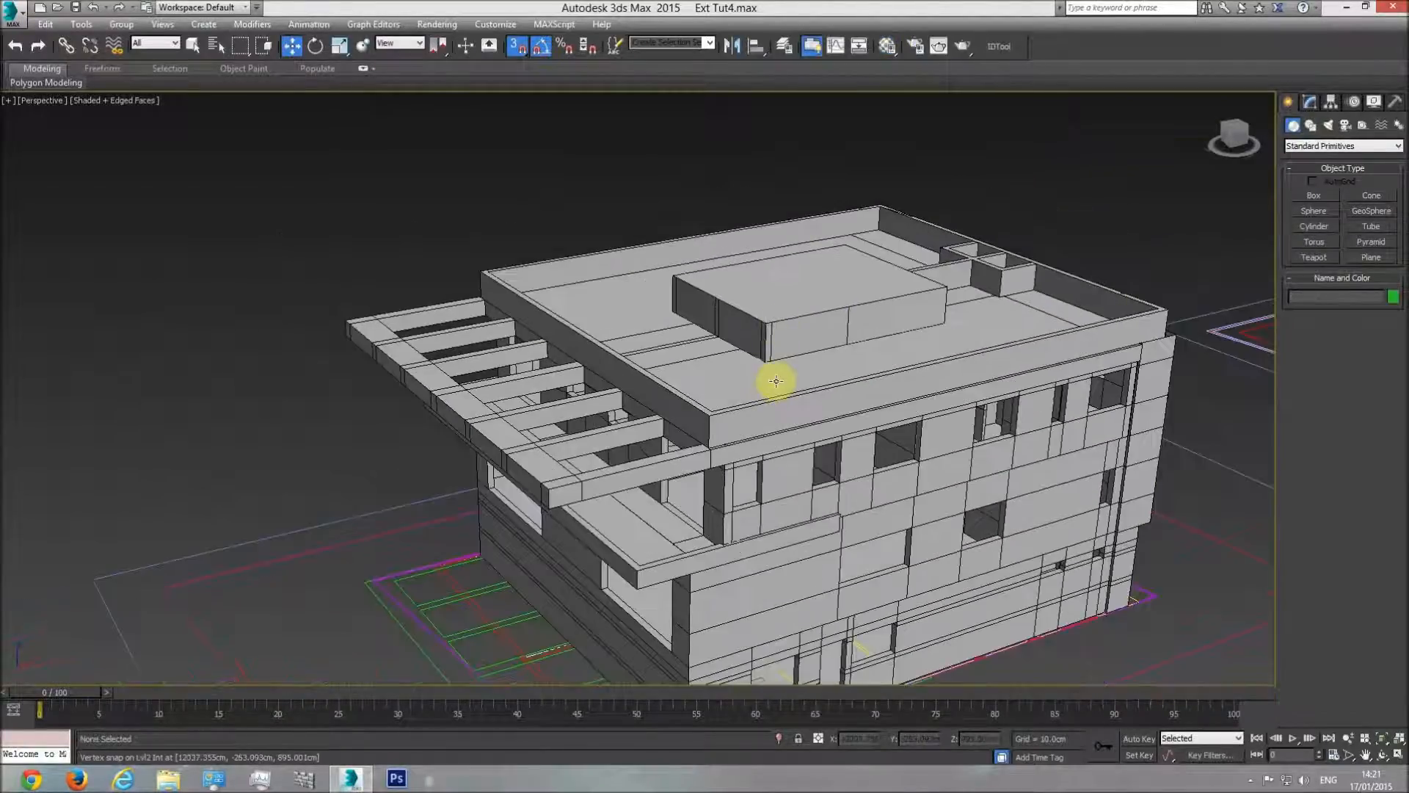
Step: Examine the shading element on the house model and its slab and kerb profile at the outer end of the section
middle_drag(770, 377, 781, 435)
scroll(660, 456, up, 2)
scroll(739, 450, down, 6)
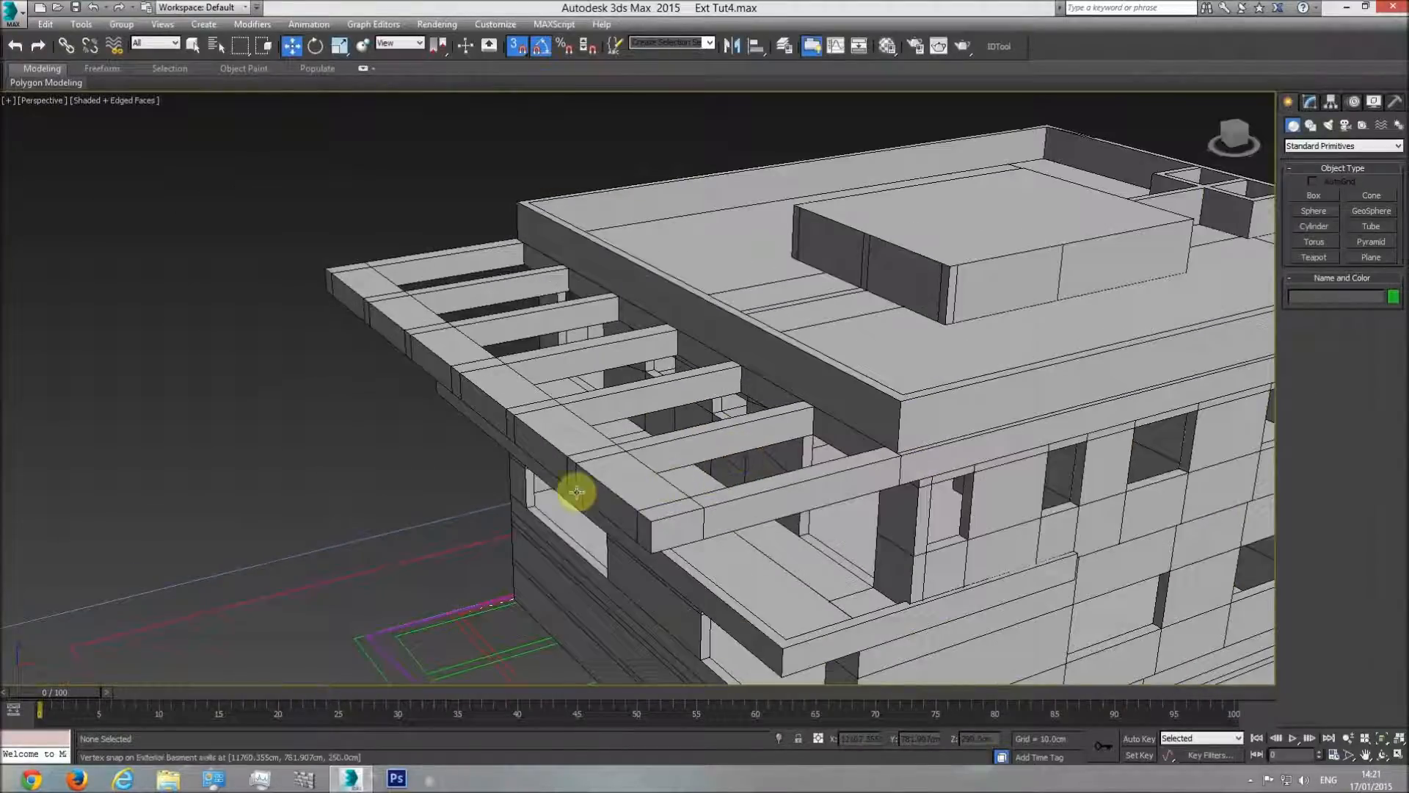
key(t)
scroll(682, 491, down, 5)
scroll(714, 494, up, 5)
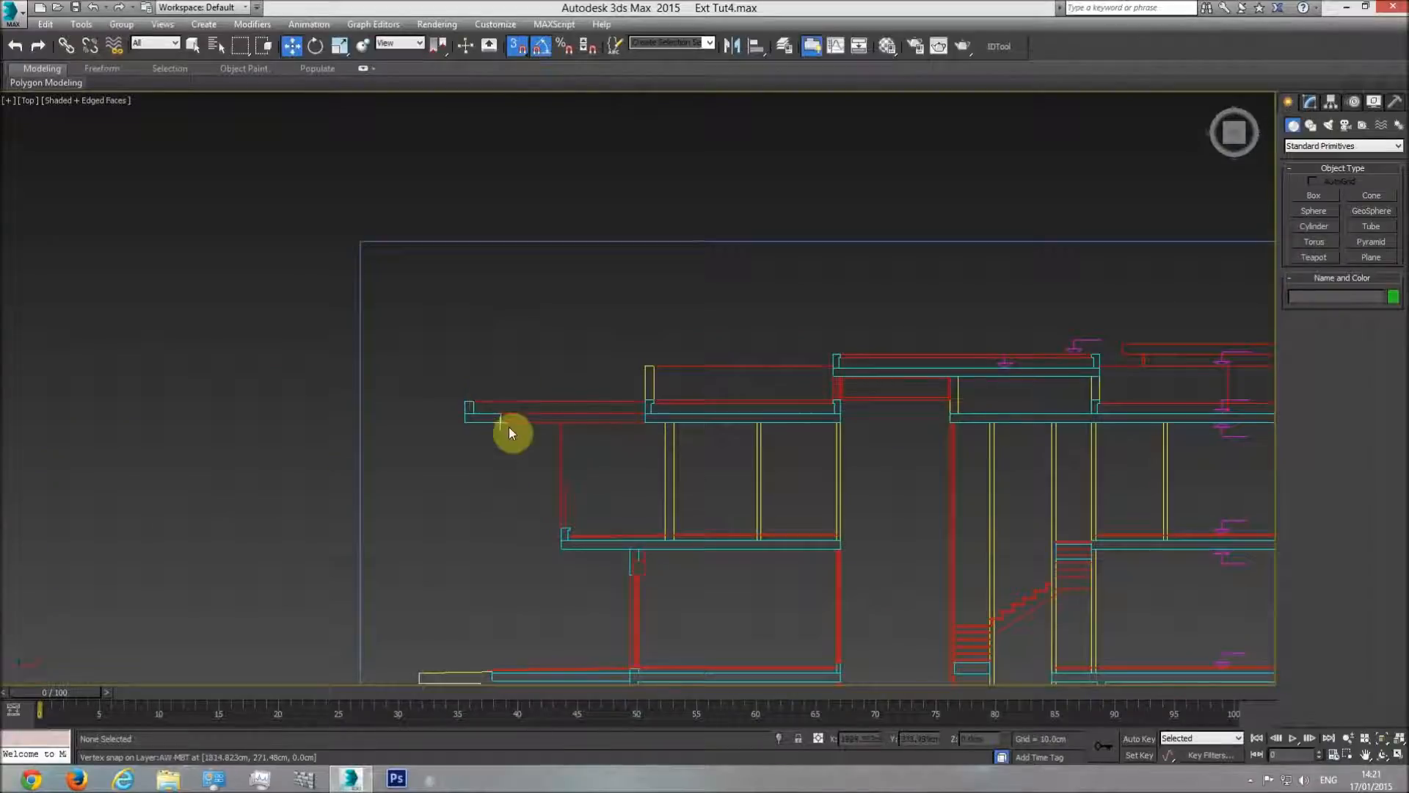
middle_drag(523, 435, 580, 440)
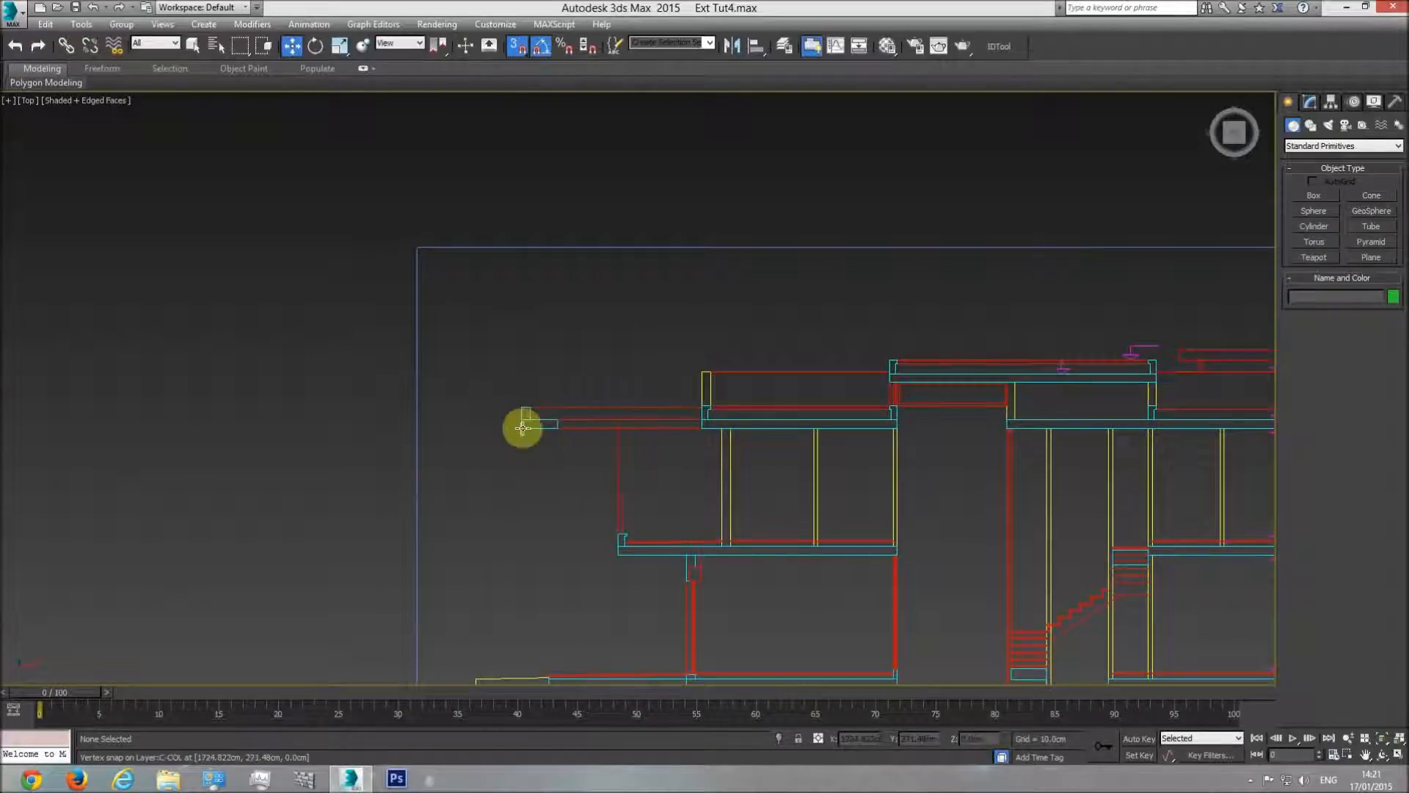
mouse_move(710, 403)
middle_down()
mouse_move(736, 335)
mouse_move(706, 423)
middle_up()
scroll(706, 423, up, 2)
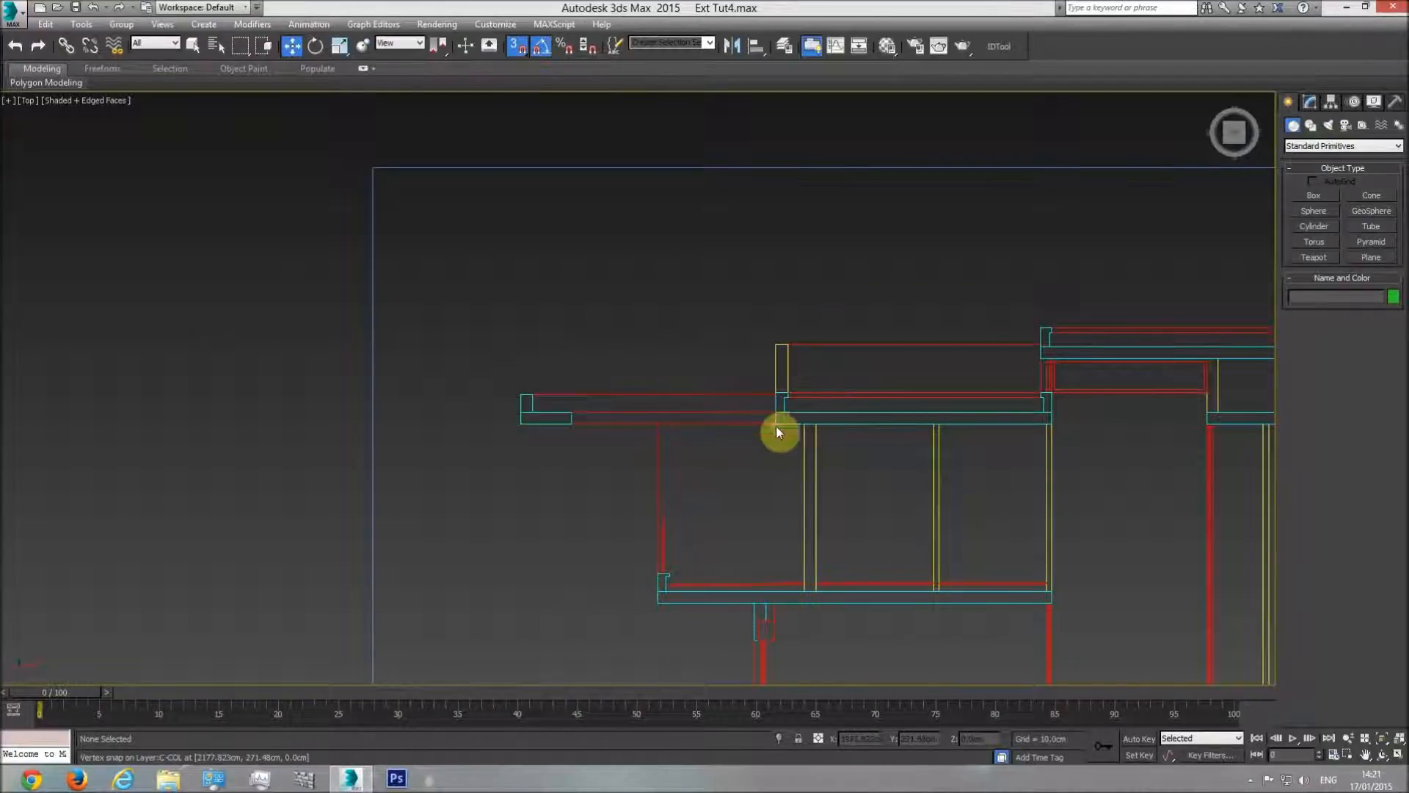
scroll(521, 401, up, 4)
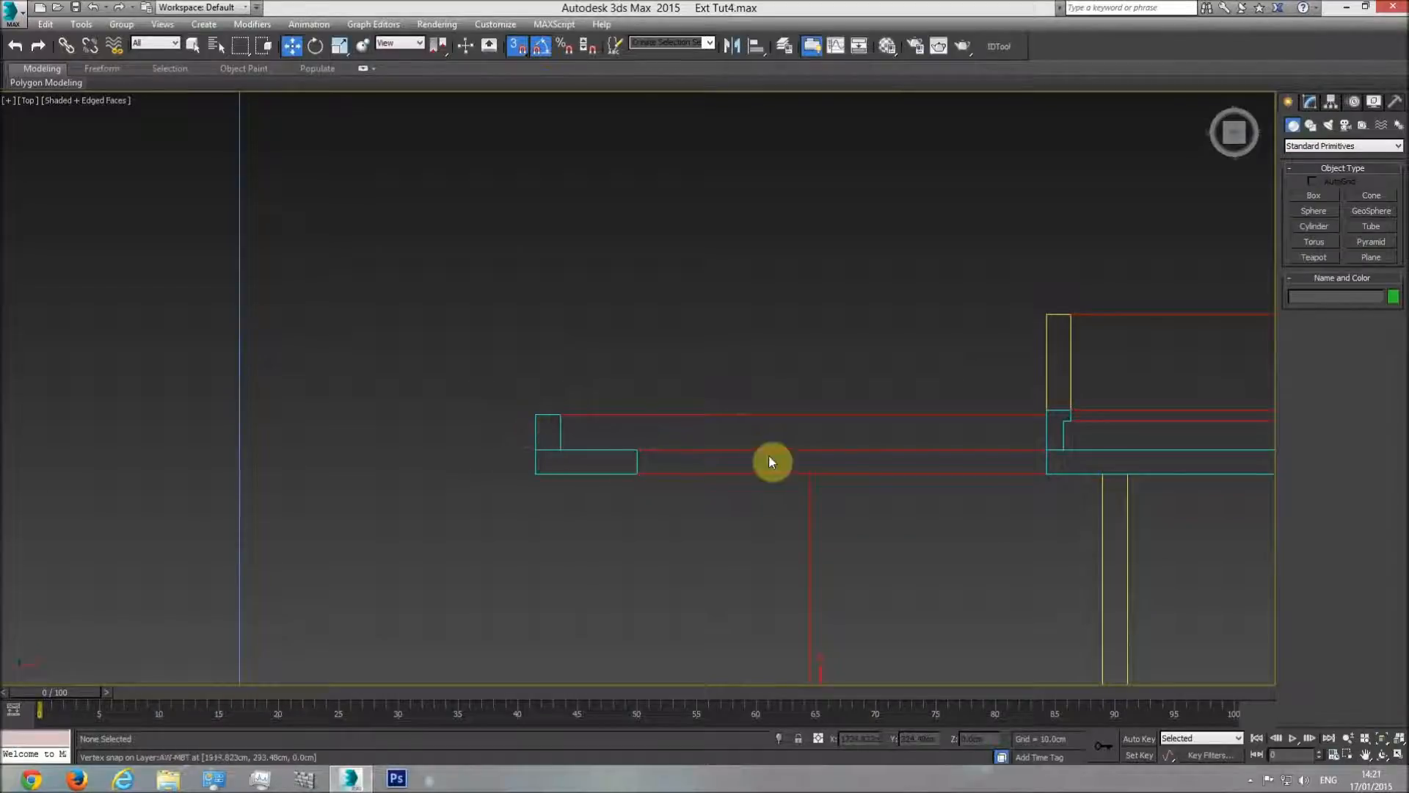
Step: Return to the perspective view of the house and select the shading element
key(p)
middle_drag(1077, 541, 697, 563)
scroll(755, 566, down, 5)
click(1382, 755)
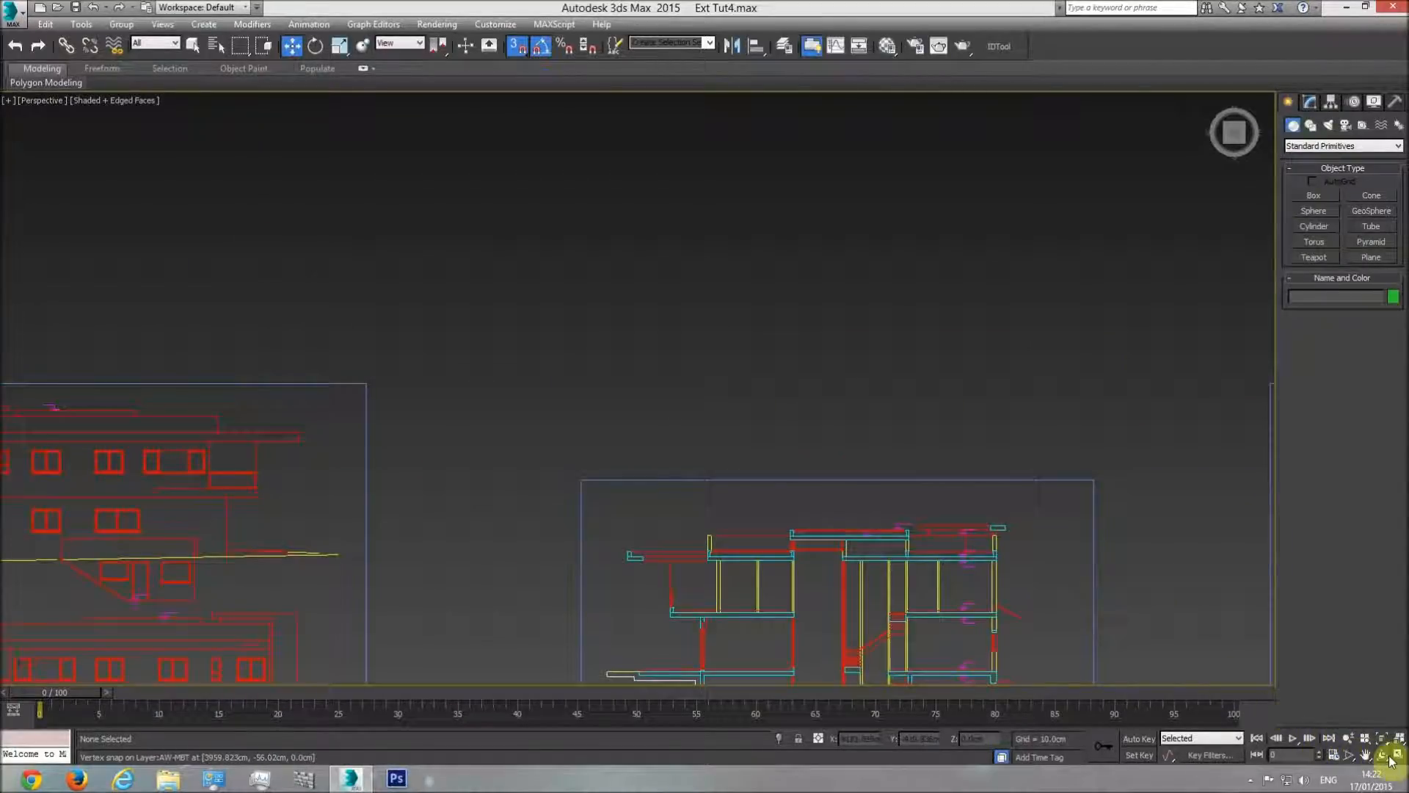
mouse_move(906, 541)
mouse_down()
mouse_move(834, 361)
mouse_move(307, 527)
mouse_move(462, 487)
mouse_move(729, 491)
mouse_move(663, 477)
mouse_move(615, 373)
mouse_move(631, 220)
mouse_move(626, 415)
mouse_up()
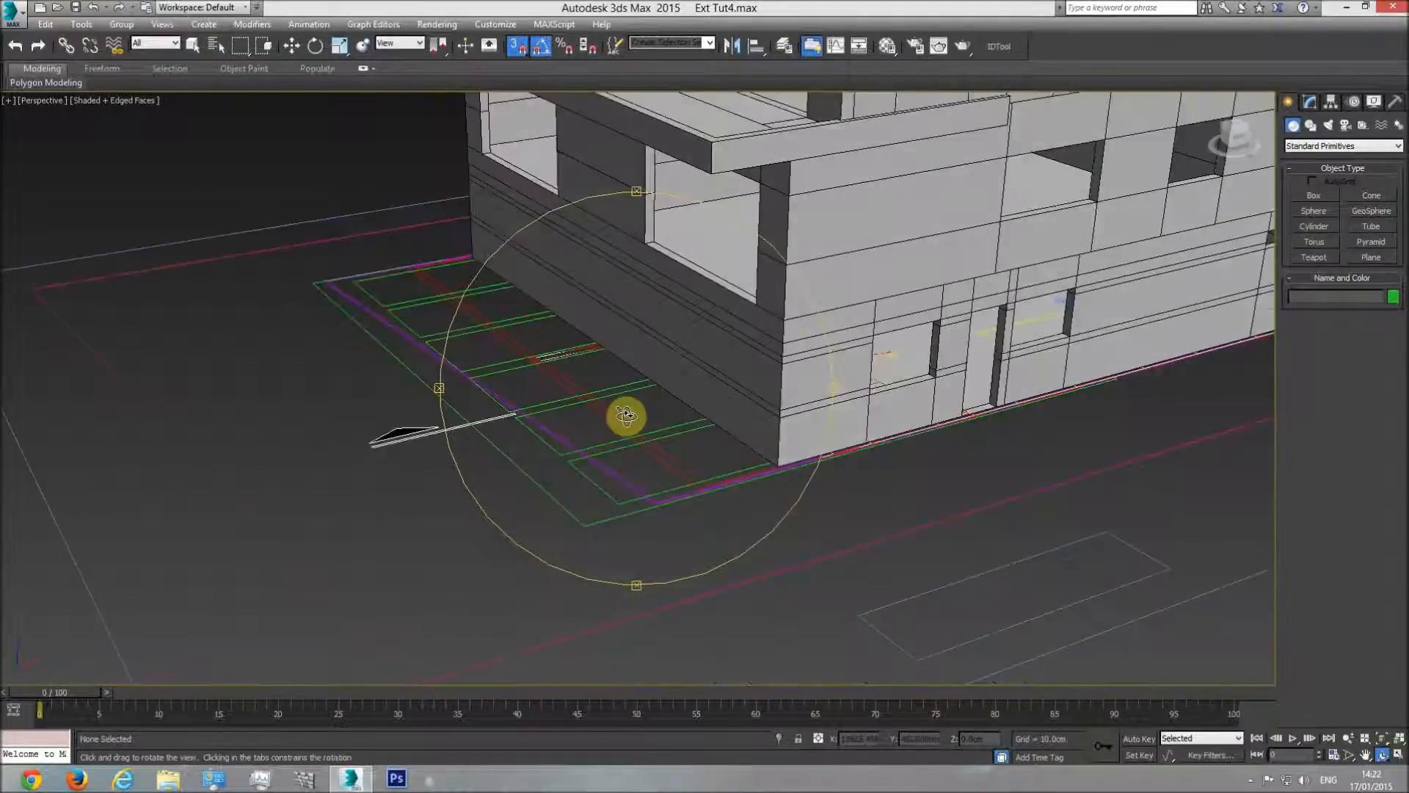
middle_drag(626, 416, 623, 556)
key(w)
click(549, 217)
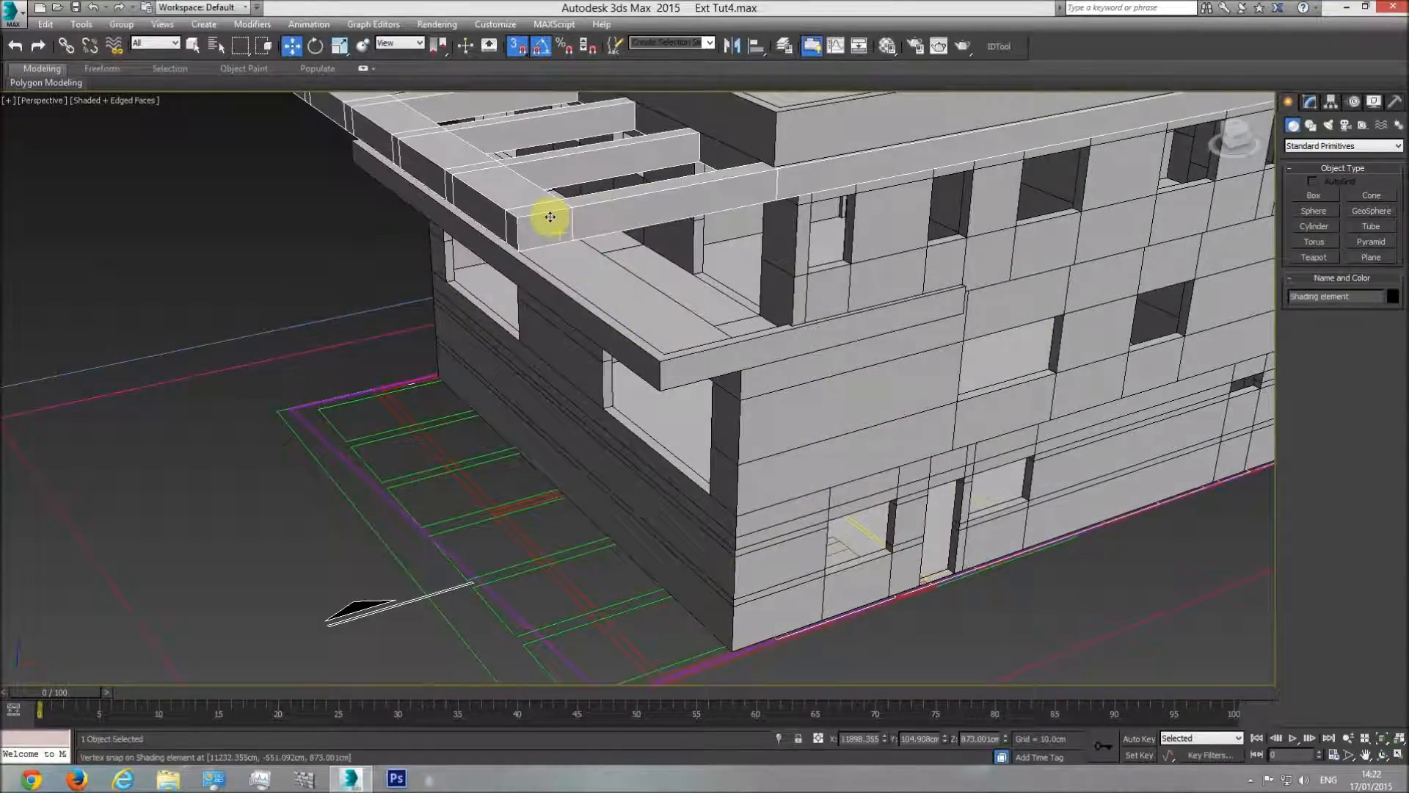
Step: Measure the width of the shading element's outer kerb on the section with a temporary box, then delete the box
key(t)
middle_drag(834, 444, 688, 400)
scroll(684, 400, down, 3)
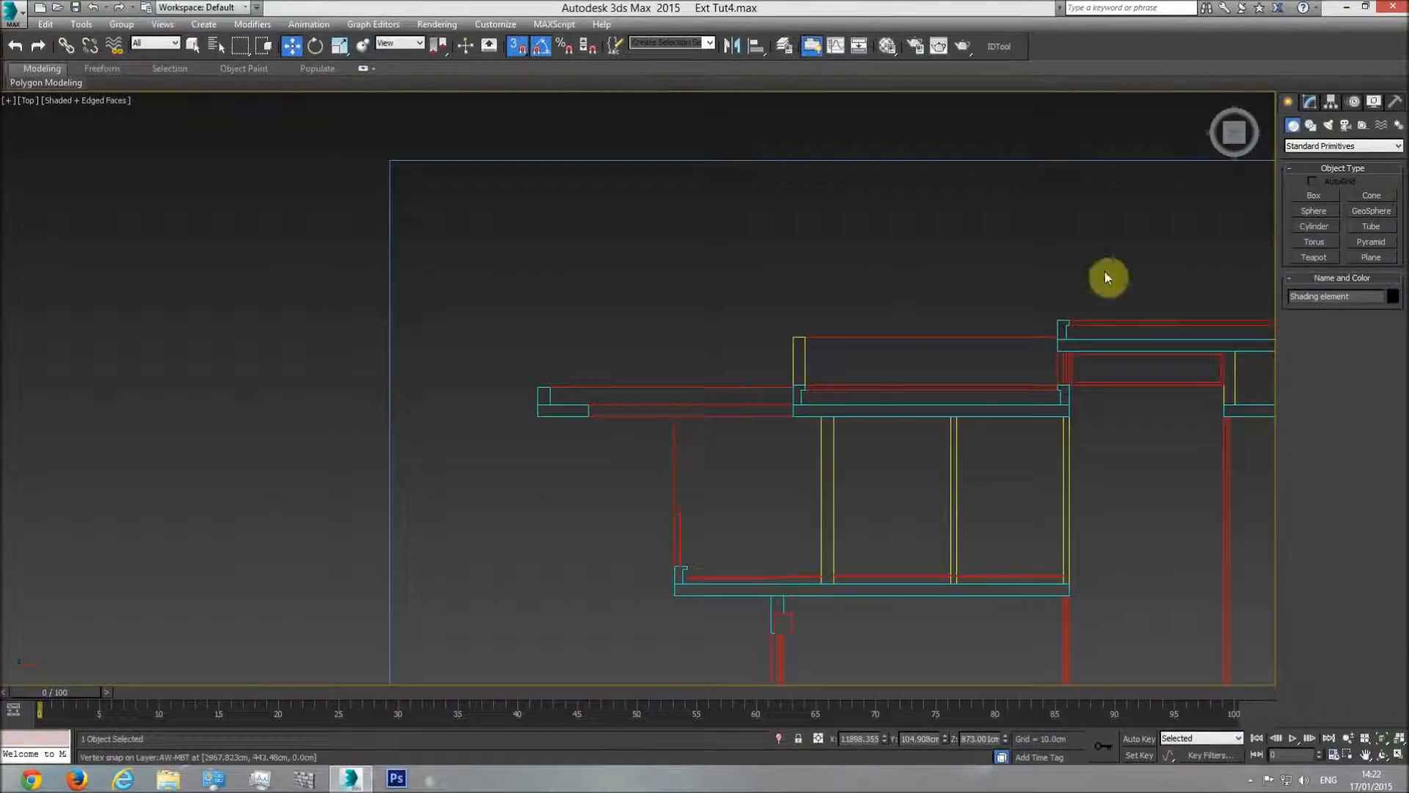
click(1299, 195)
scroll(550, 350, up, 5)
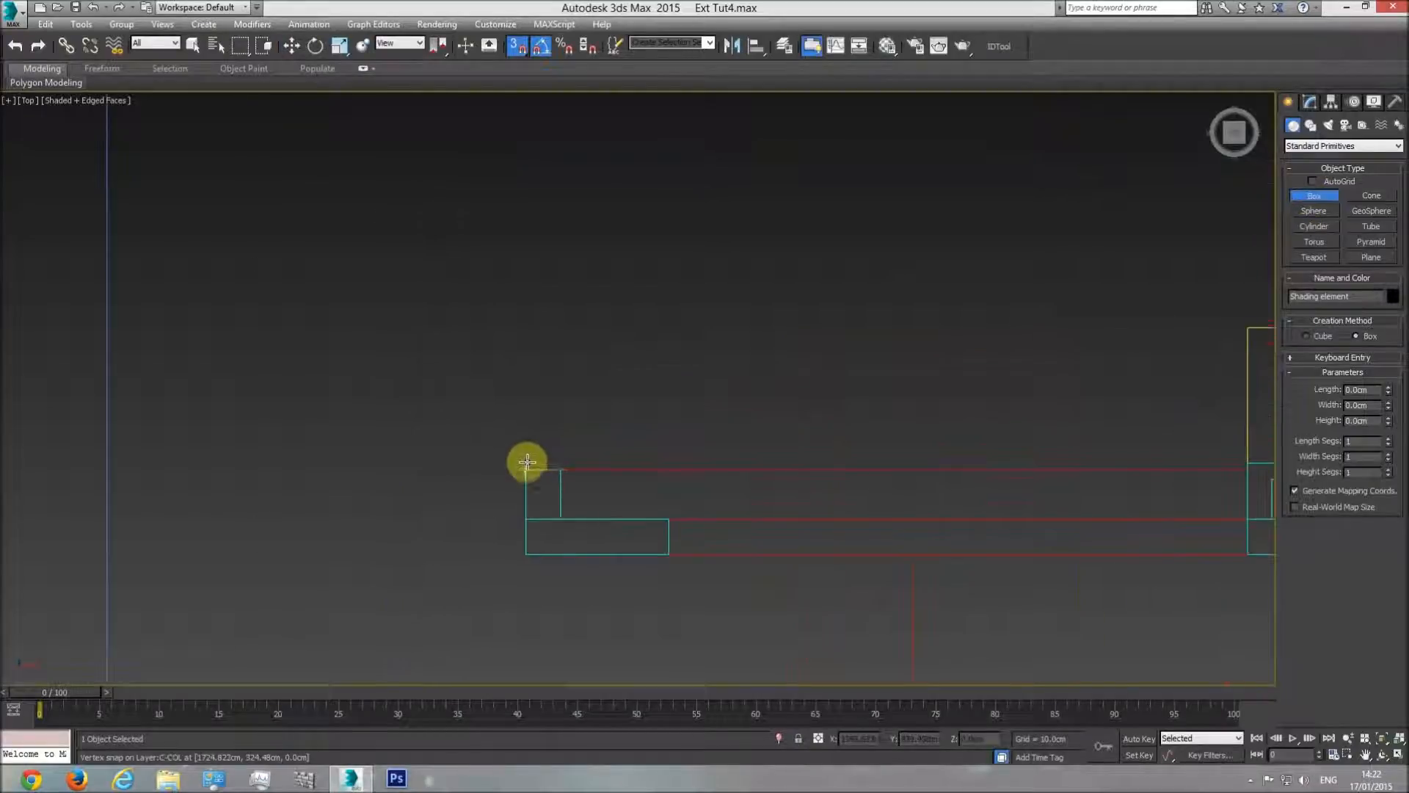
drag(526, 466, 560, 465)
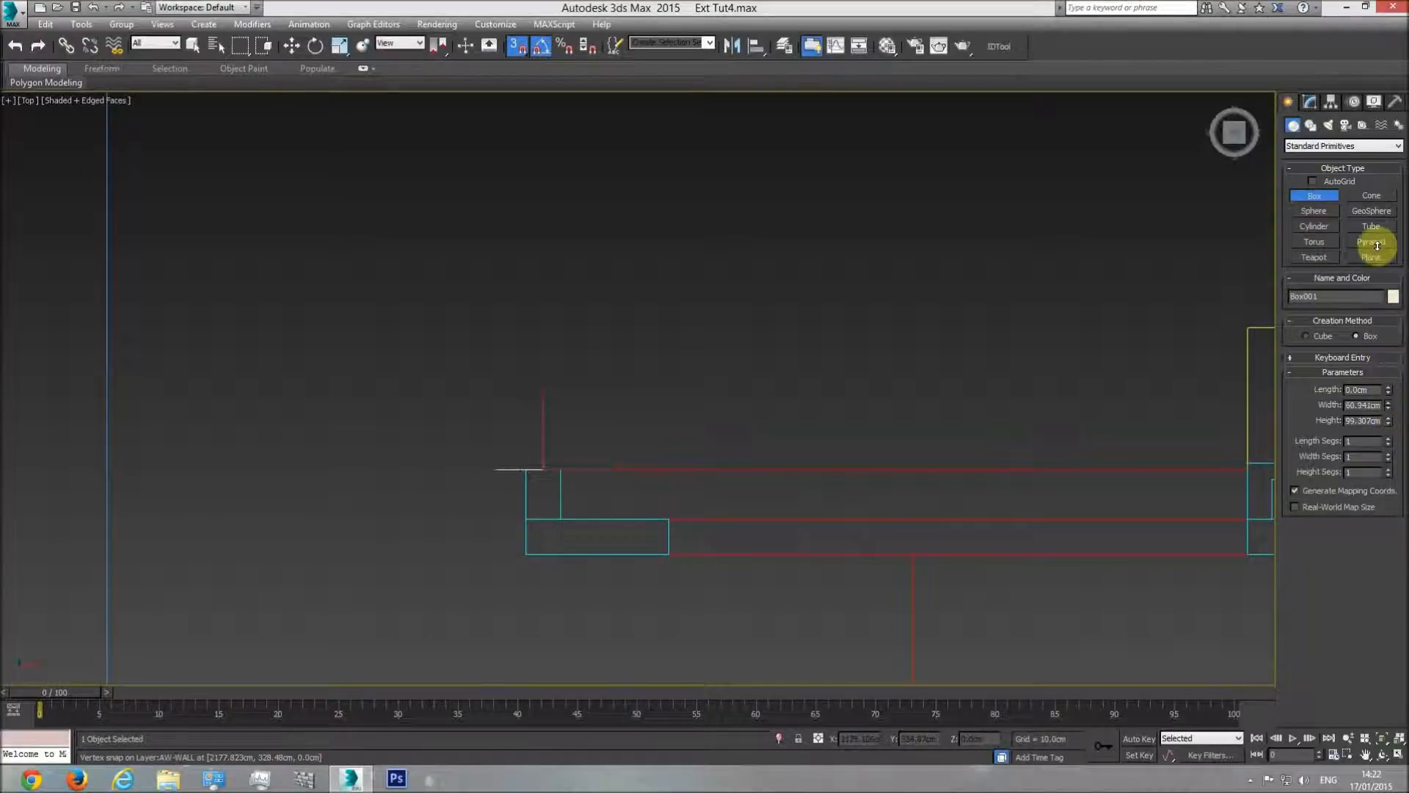
key(w)
key(Delete)
Step: Isolate the shading element in the top view of the house model
scroll(809, 439, down, 8)
middle_drag(1083, 465, 500, 411)
scroll(500, 412, down, 2)
middle_drag(629, 439, 172, 418)
scroll(173, 419, down, 4)
scroll(659, 436, up, 7)
click(681, 380)
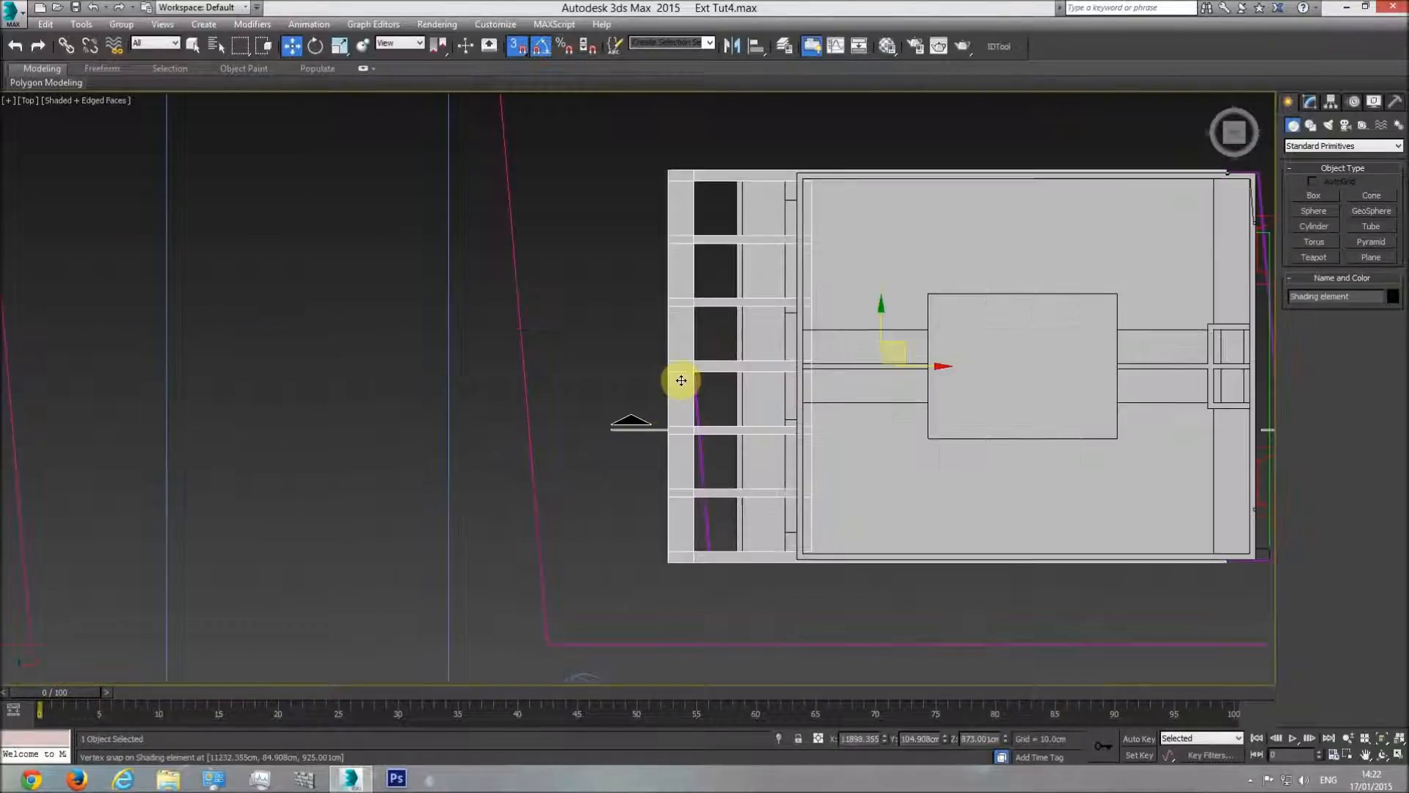
right_click(681, 385)
click(738, 325)
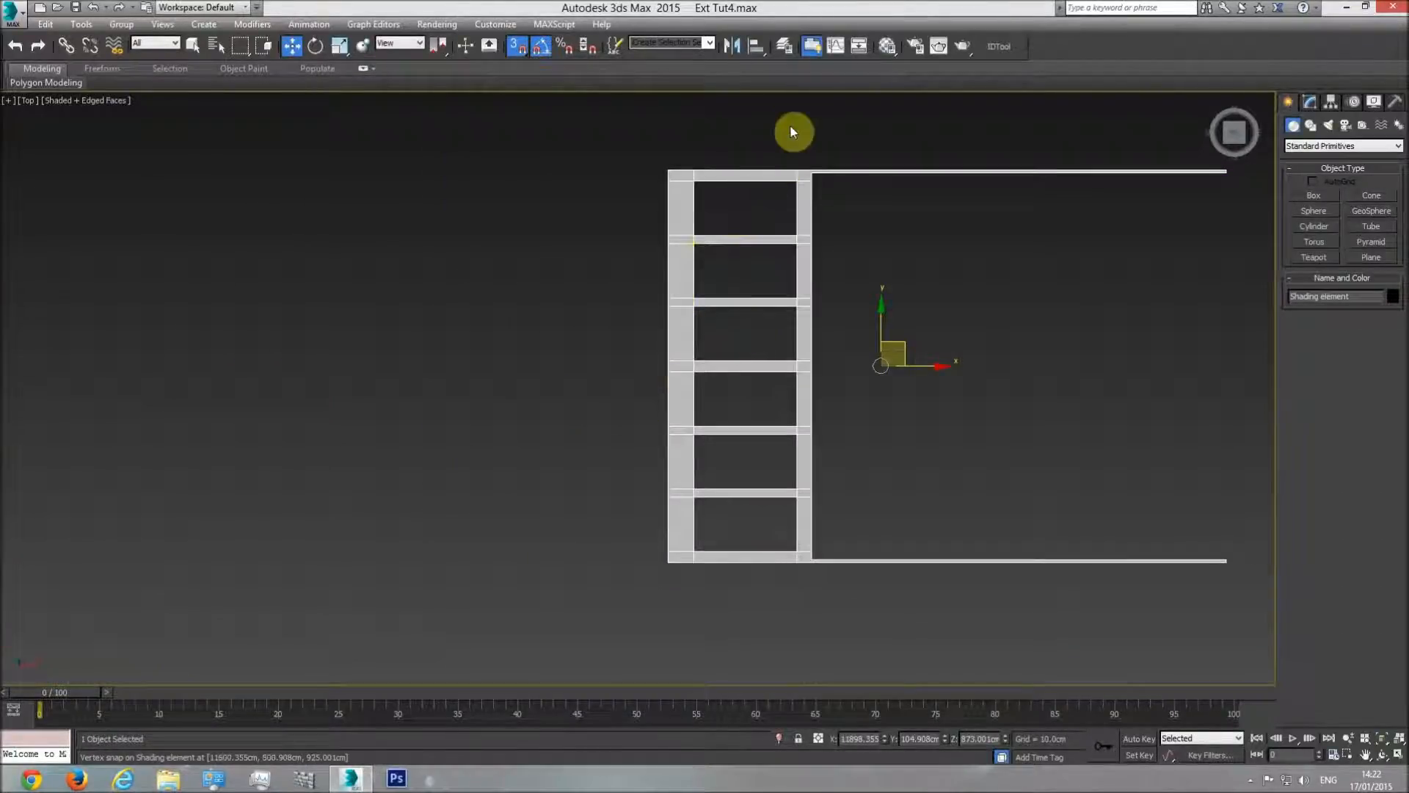
Step: Create a 22 x 22 cm guide box and snap it onto the shading element's upper outer corner in the top view
click(1298, 197)
drag(687, 117, 709, 124)
click(727, 96)
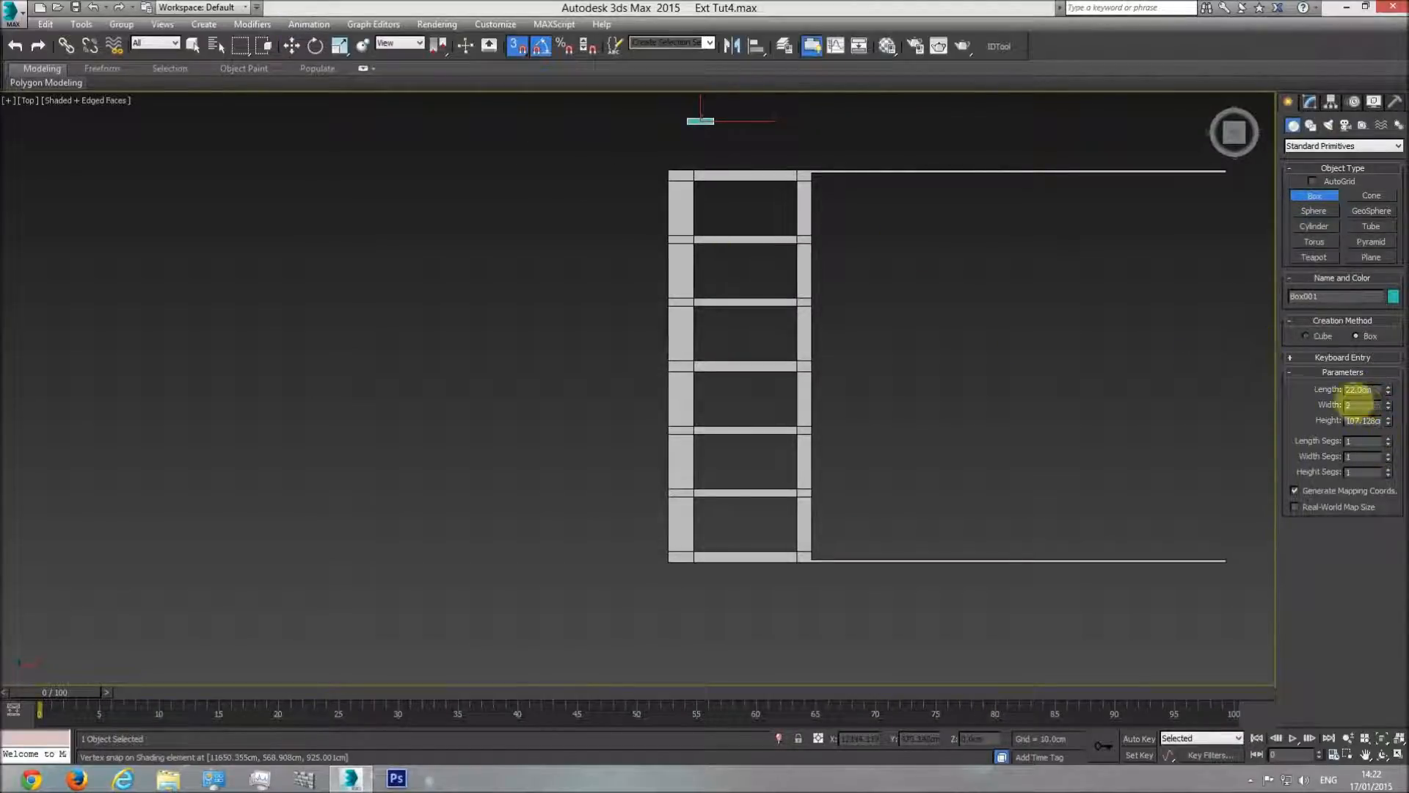
click(291, 45)
scroll(741, 136, up, 5)
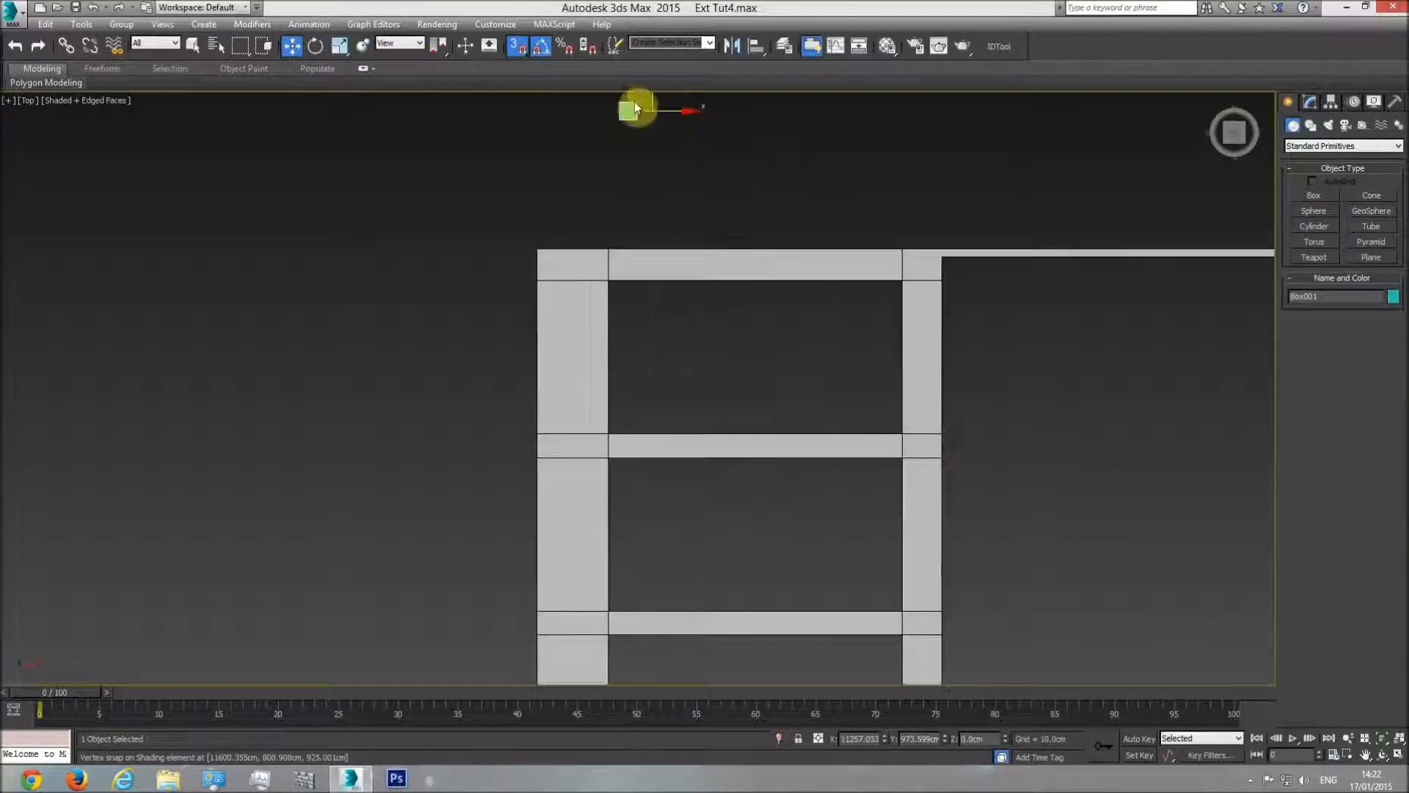
drag(650, 95, 501, 288)
scroll(576, 214, up, 3)
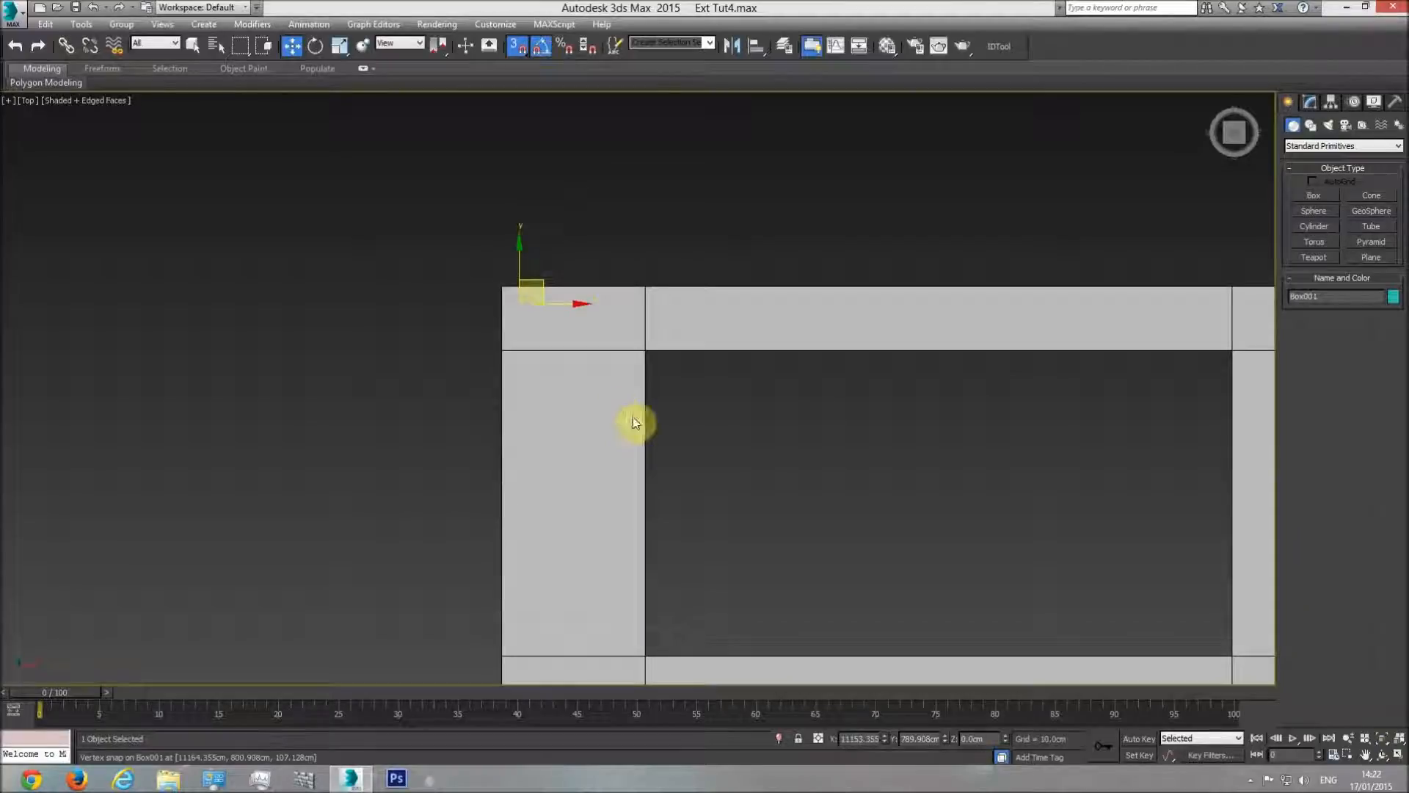
Step: Raise the guide box above the shading element in the front view and return to the top view
key(f)
scroll(777, 460, down, 5)
scroll(576, 508, down, 4)
drag(493, 559, 494, 473)
click(586, 503)
key(t)
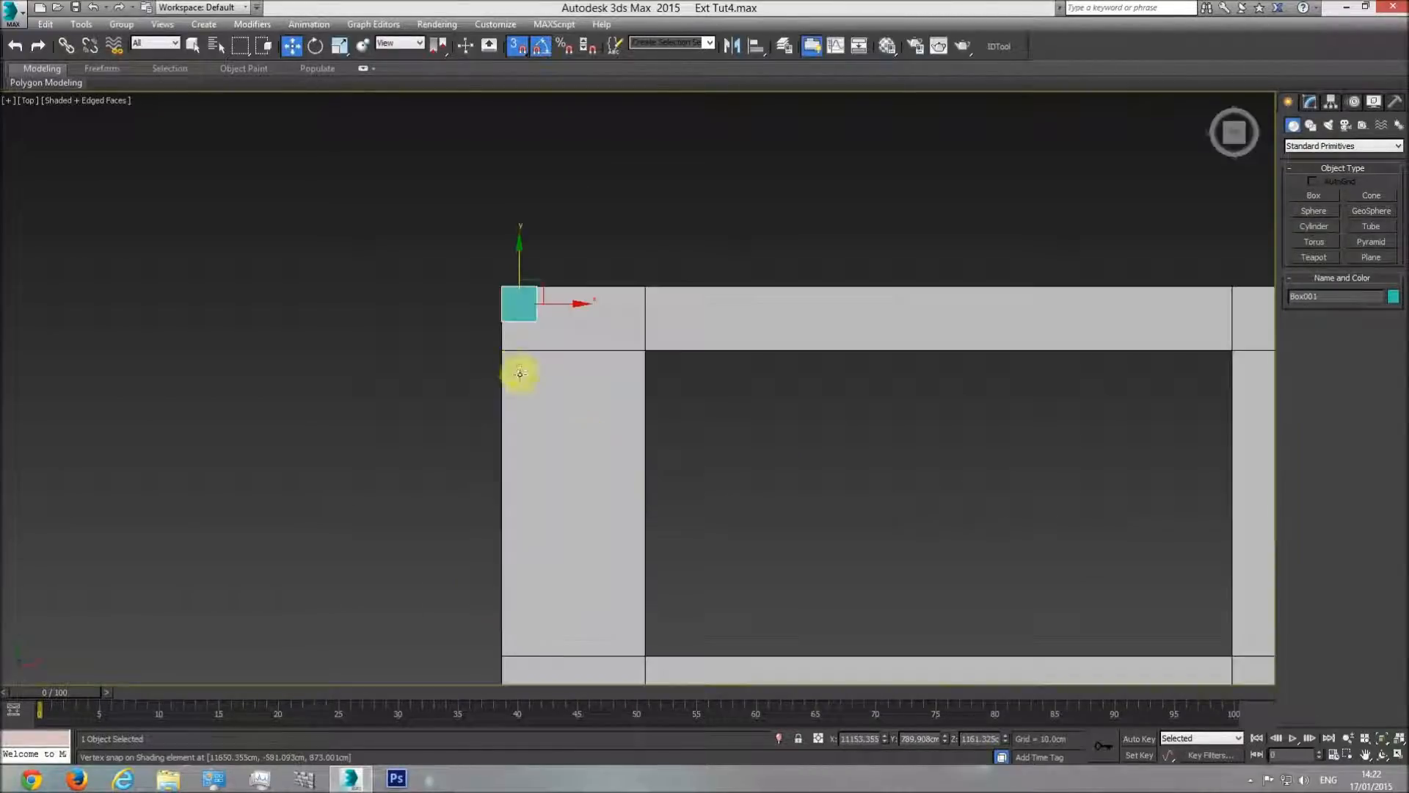
Step: Turn off the shading element's Shell modifier and start a slice plane at the vertex level of its Editable Poly
click(550, 340)
scroll(758, 377, down, 4)
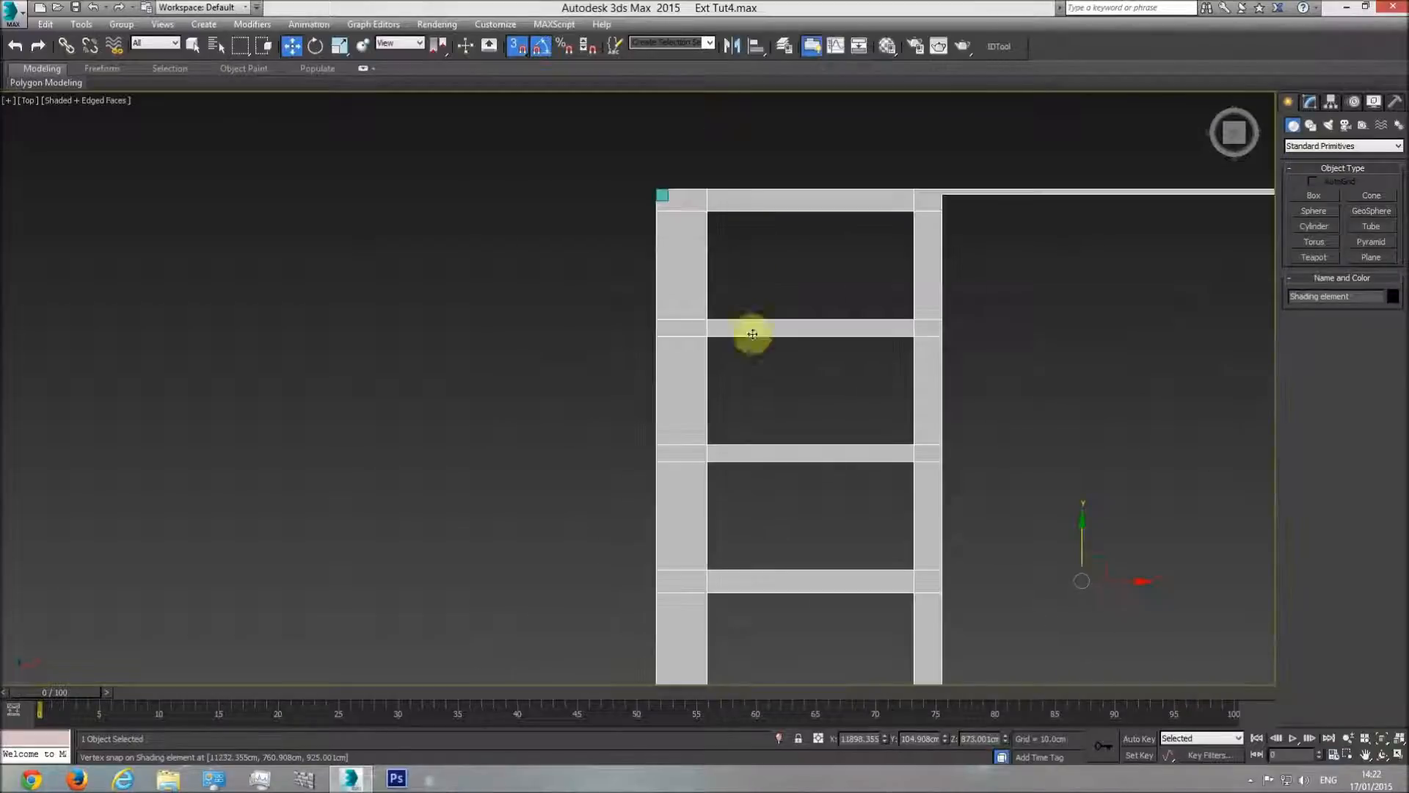
click(1310, 101)
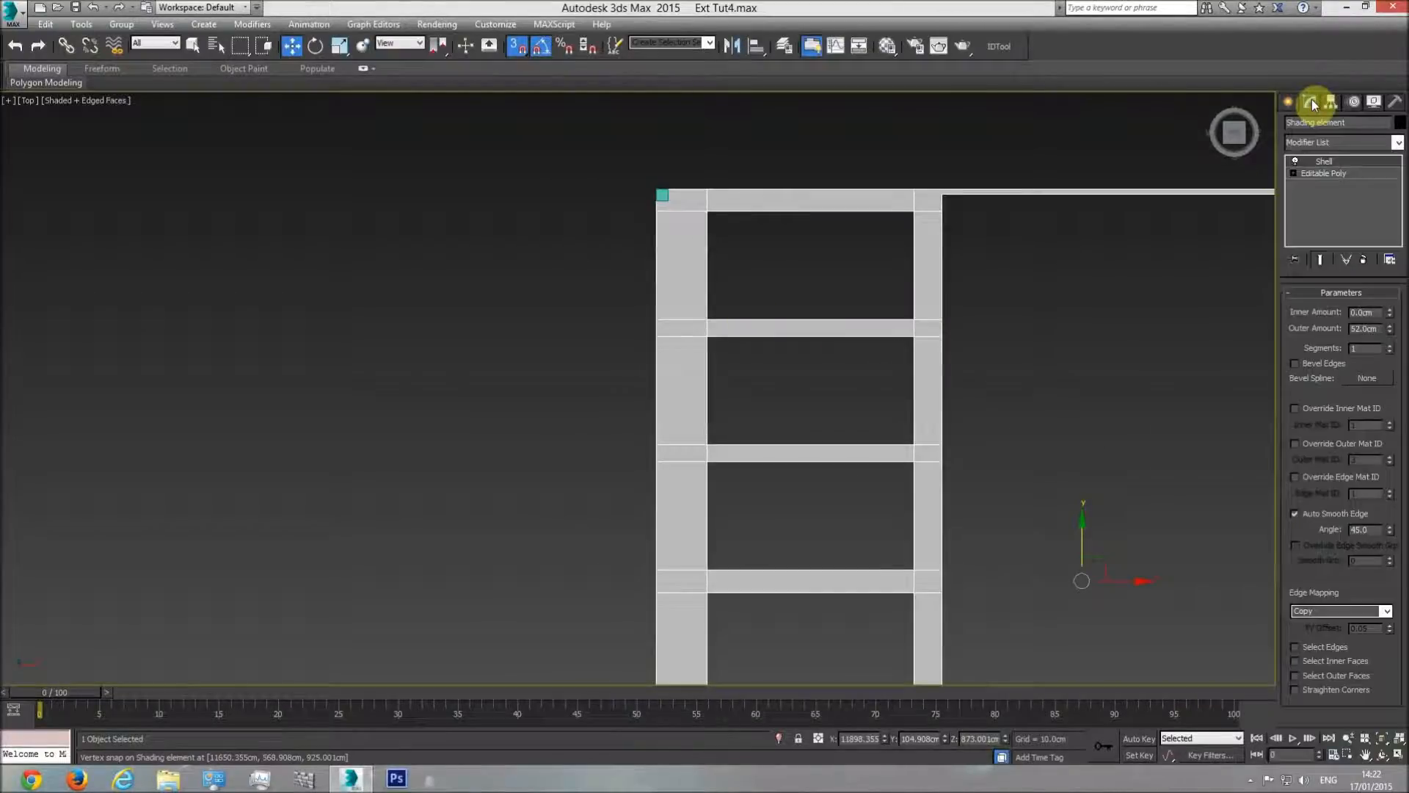
click(1337, 172)
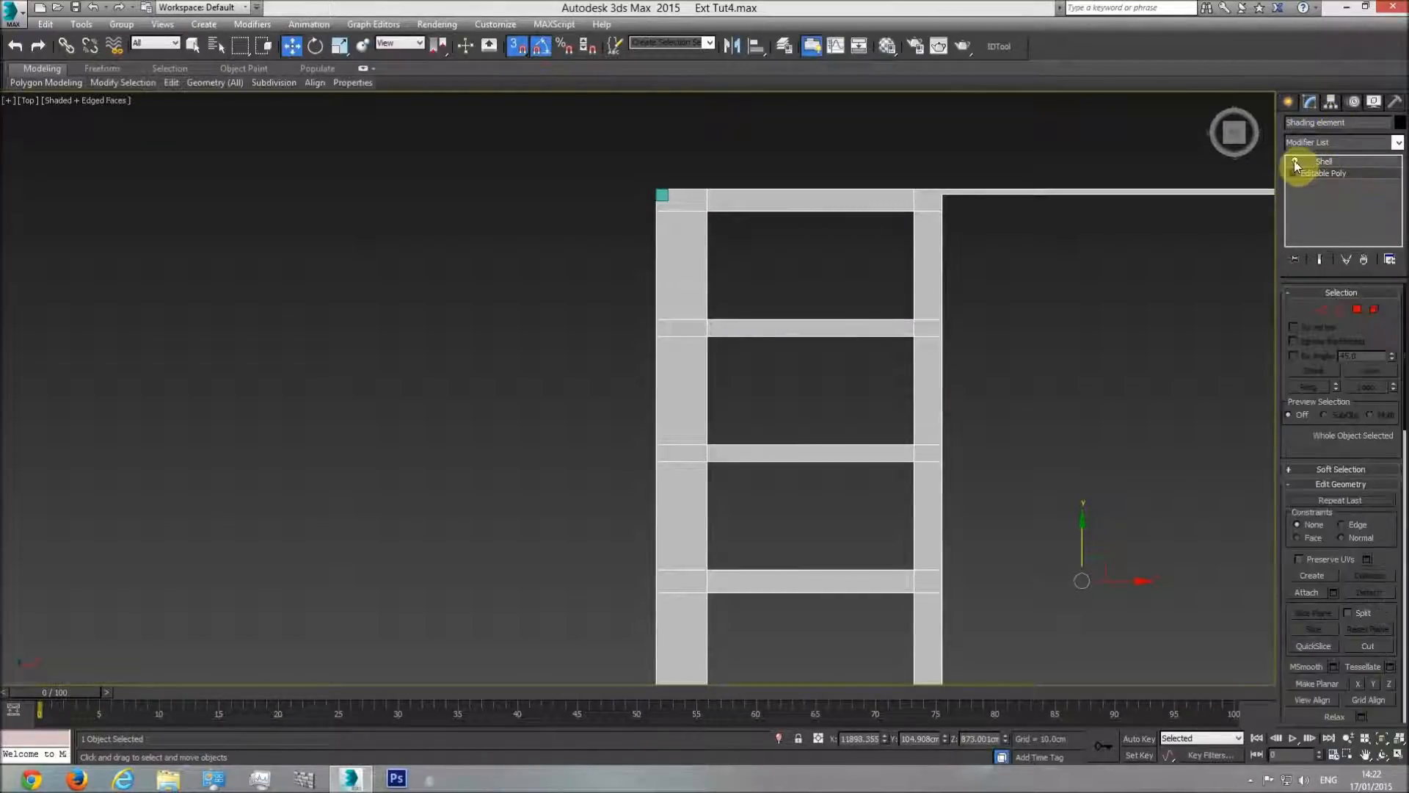
click(1303, 309)
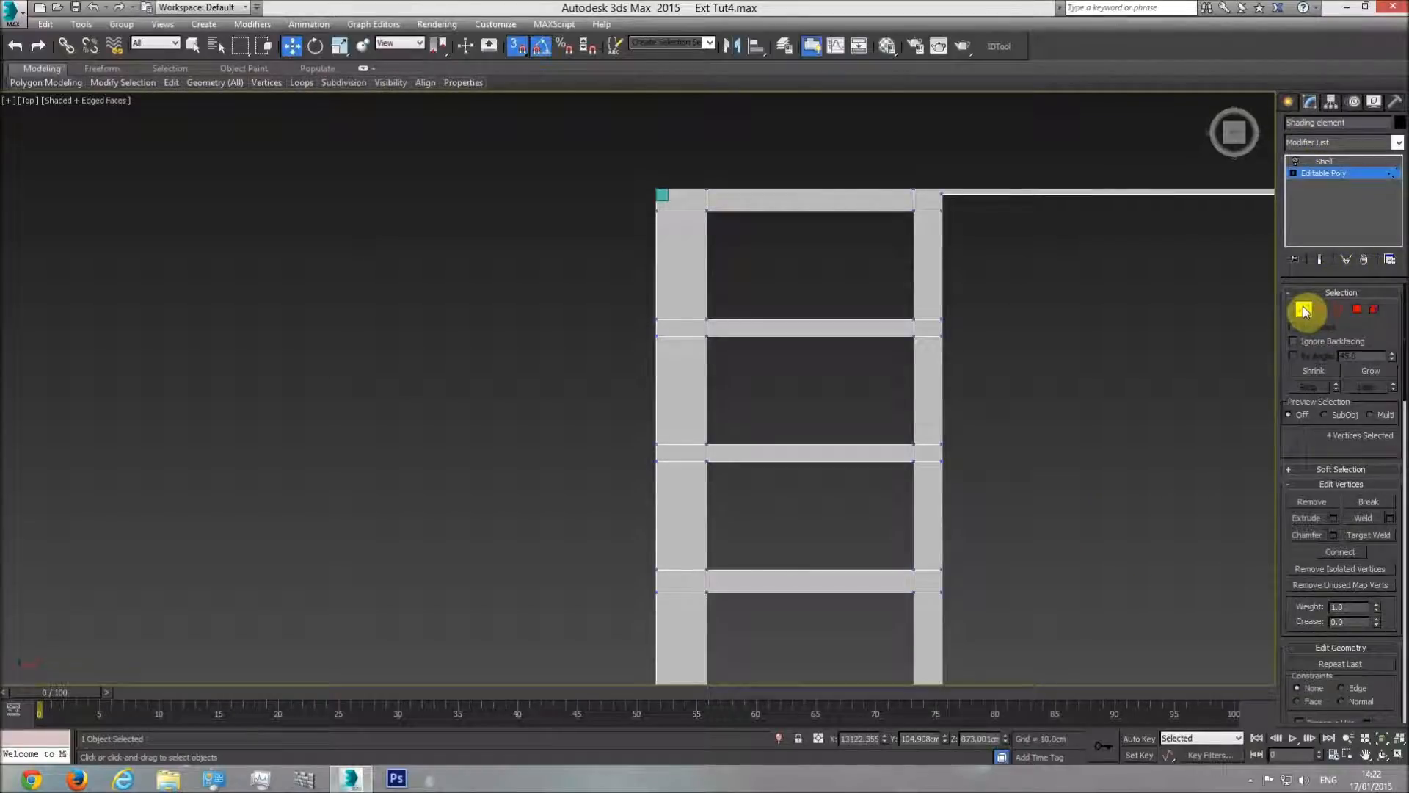
drag(1299, 448, 1293, 317)
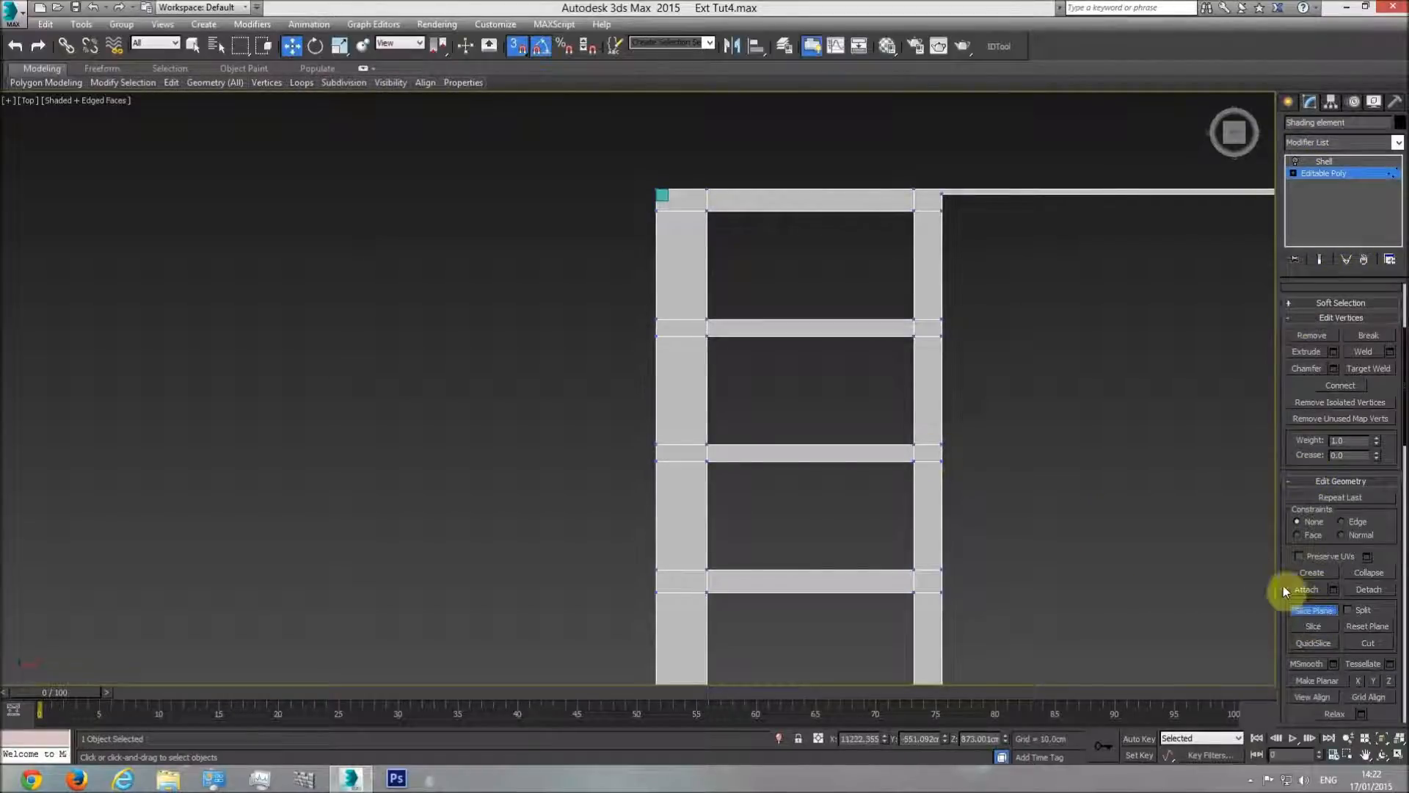
Step: Rotate the slice plane -90 degrees, snap it to the guide box's inner edge and slice the shading element's outer beam lengthwise
scroll(834, 267, down, 5)
click(315, 45)
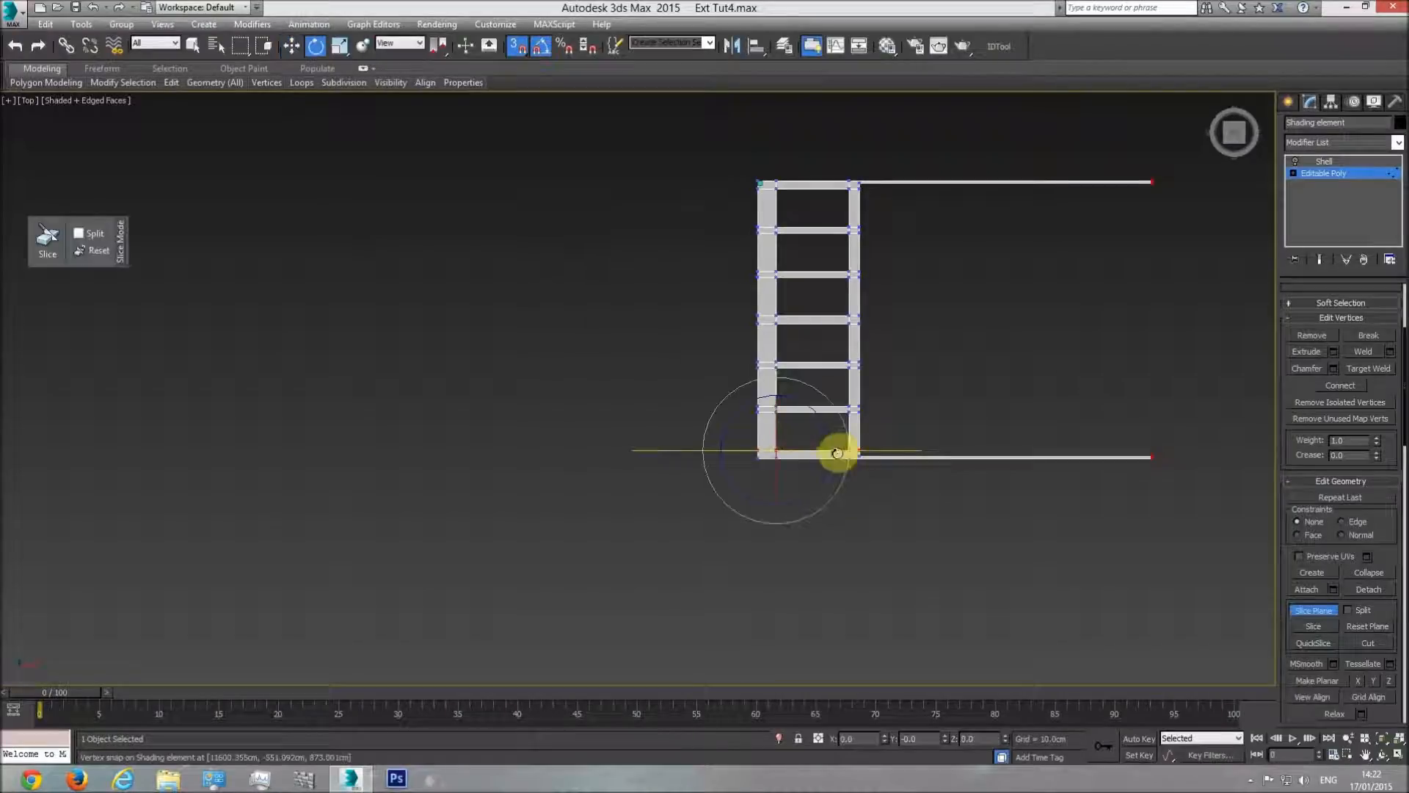
drag(846, 438, 842, 499)
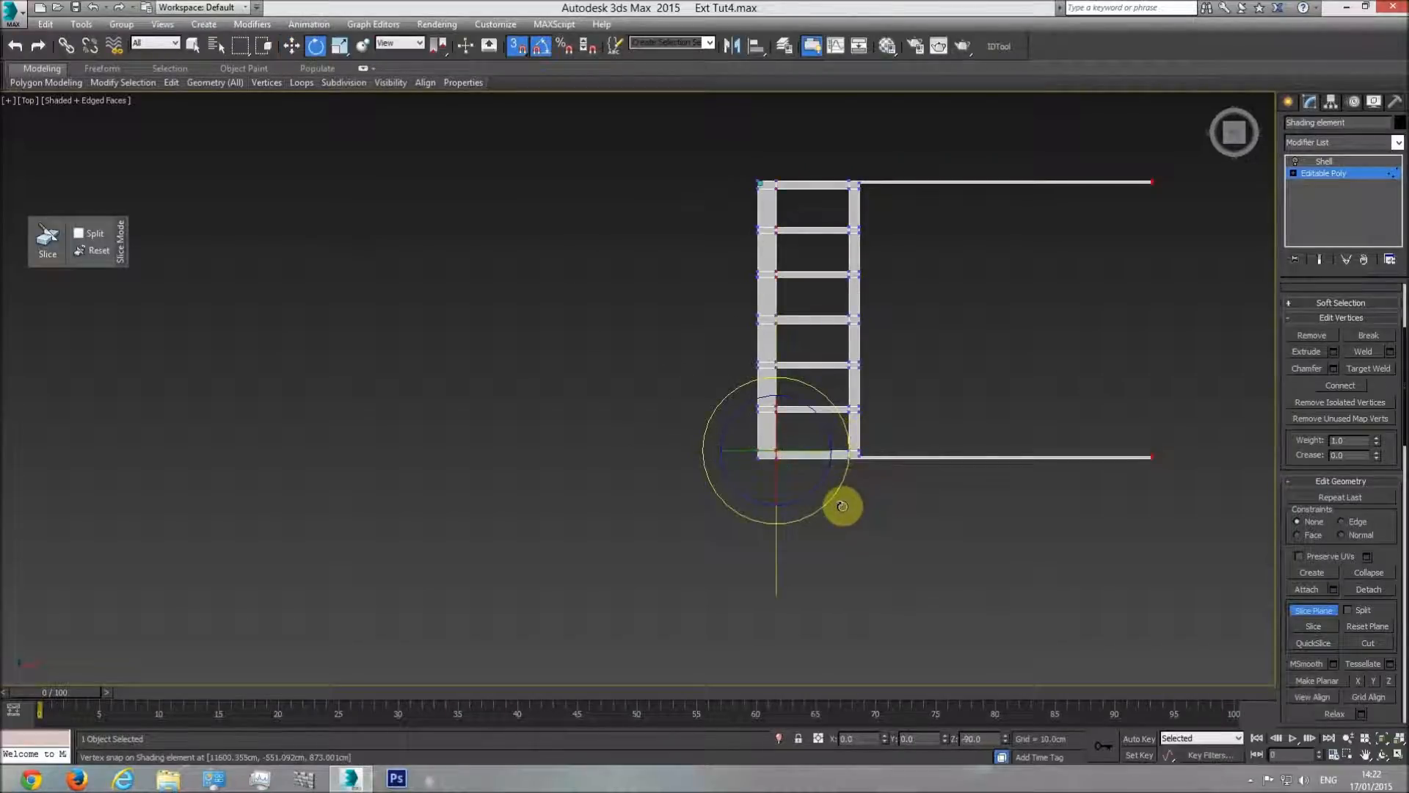
click(291, 45)
drag(810, 437, 764, 173)
scroll(765, 213, up, 3)
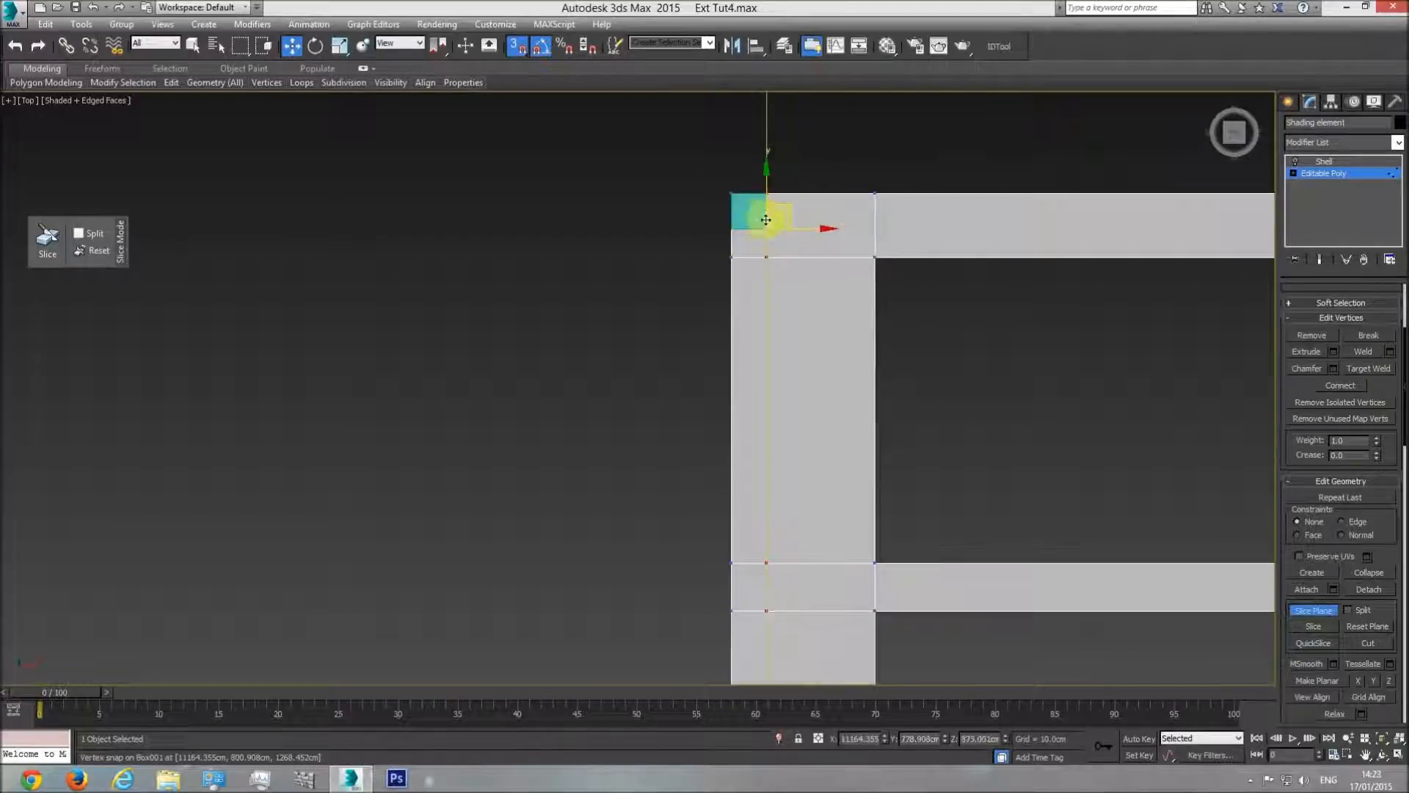
click(1323, 615)
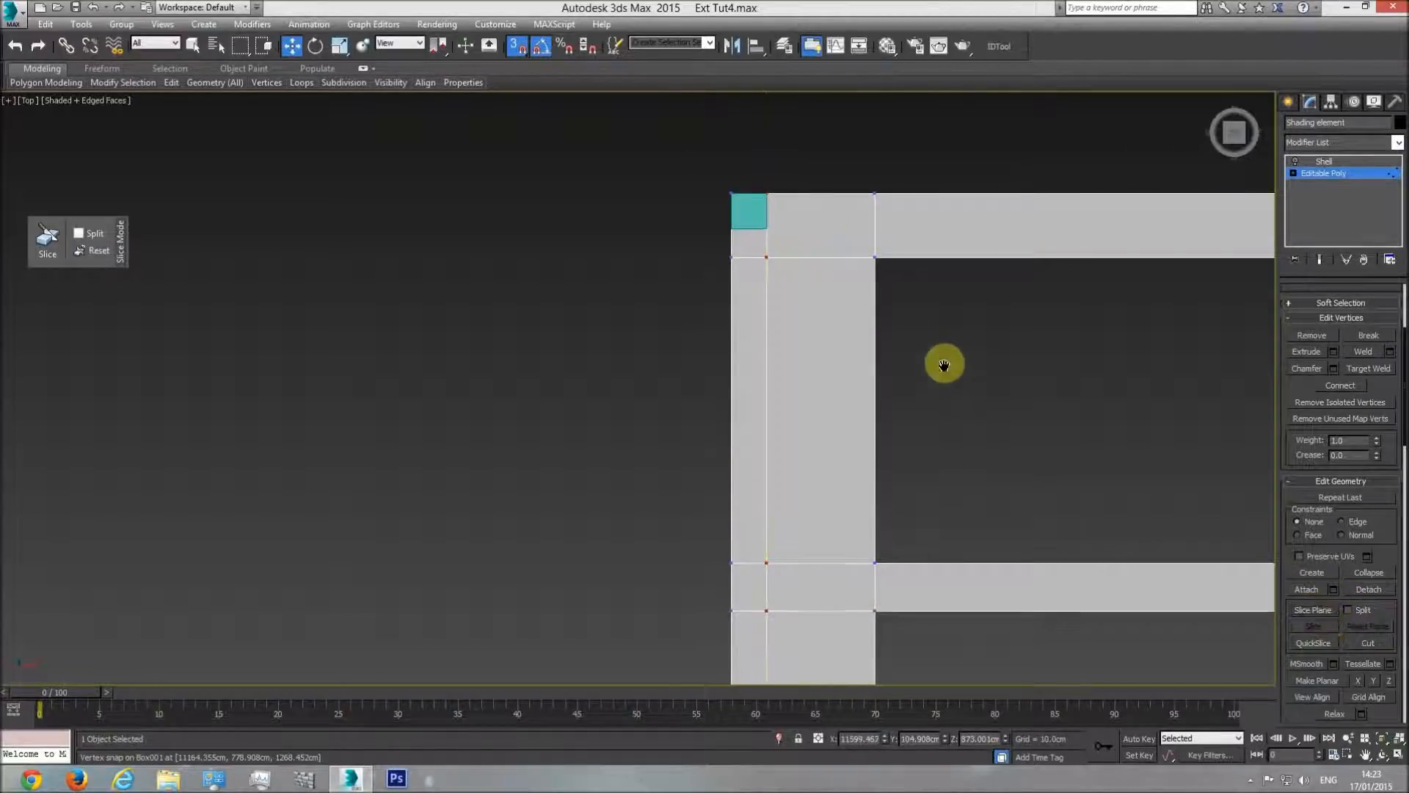
Step: Leave vertex editing of the shading element and delete the guide box
scroll(944, 365, down, 5)
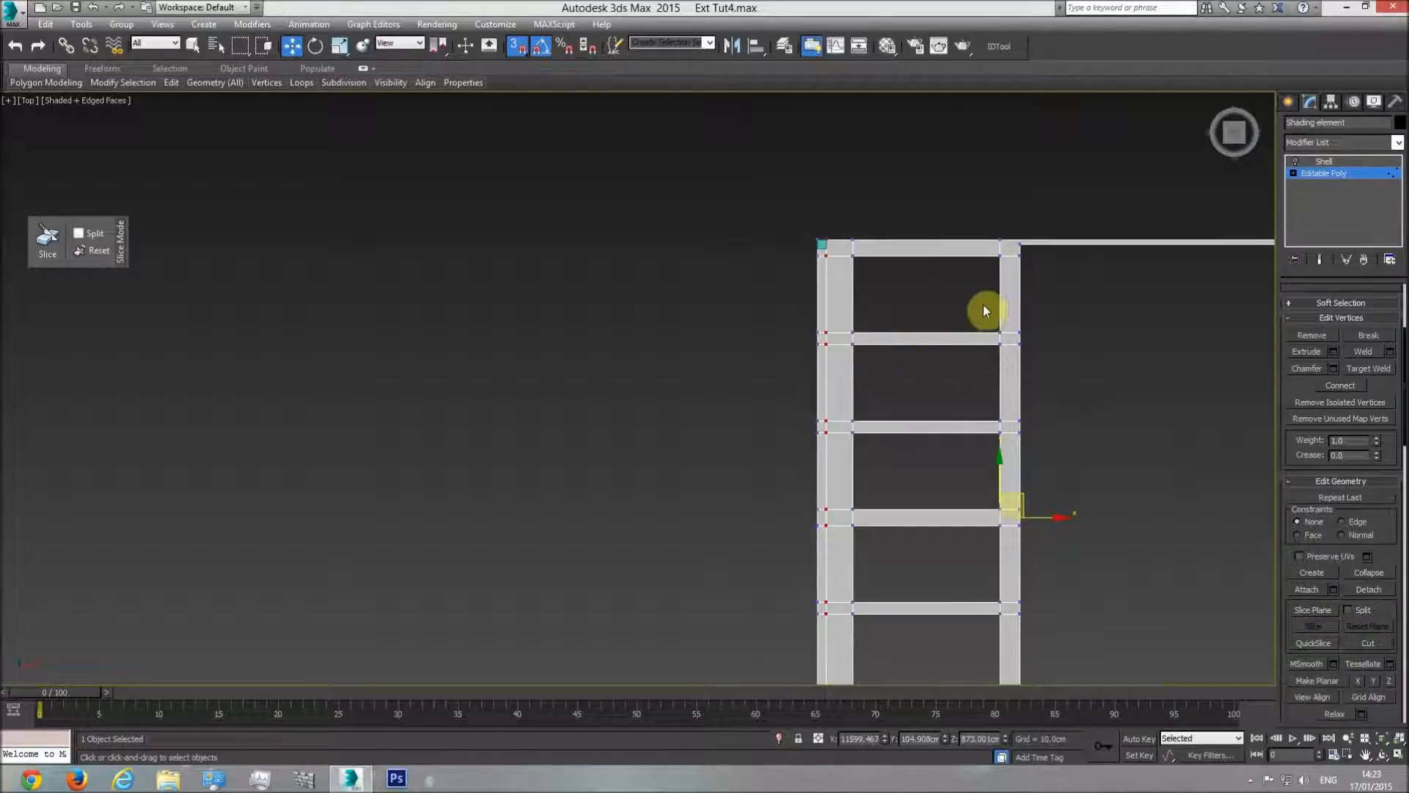
click(1330, 174)
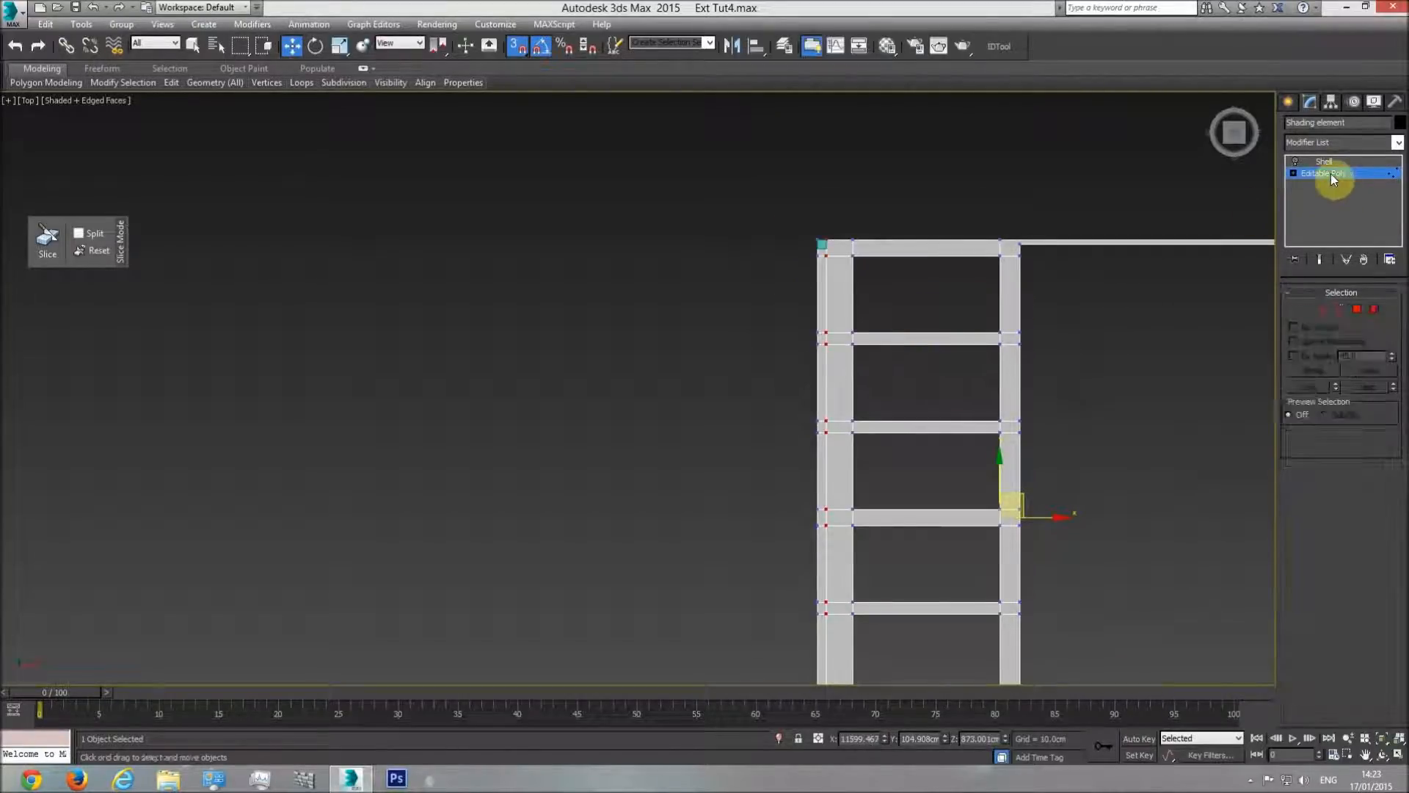
click(822, 244)
key(Delete)
Step: Return to an angled perspective view and end isolation to show the whole house model with the sliced shading element
scroll(833, 271, down, 4)
middle_drag(860, 456, 837, 375)
scroll(807, 422, up, 5)
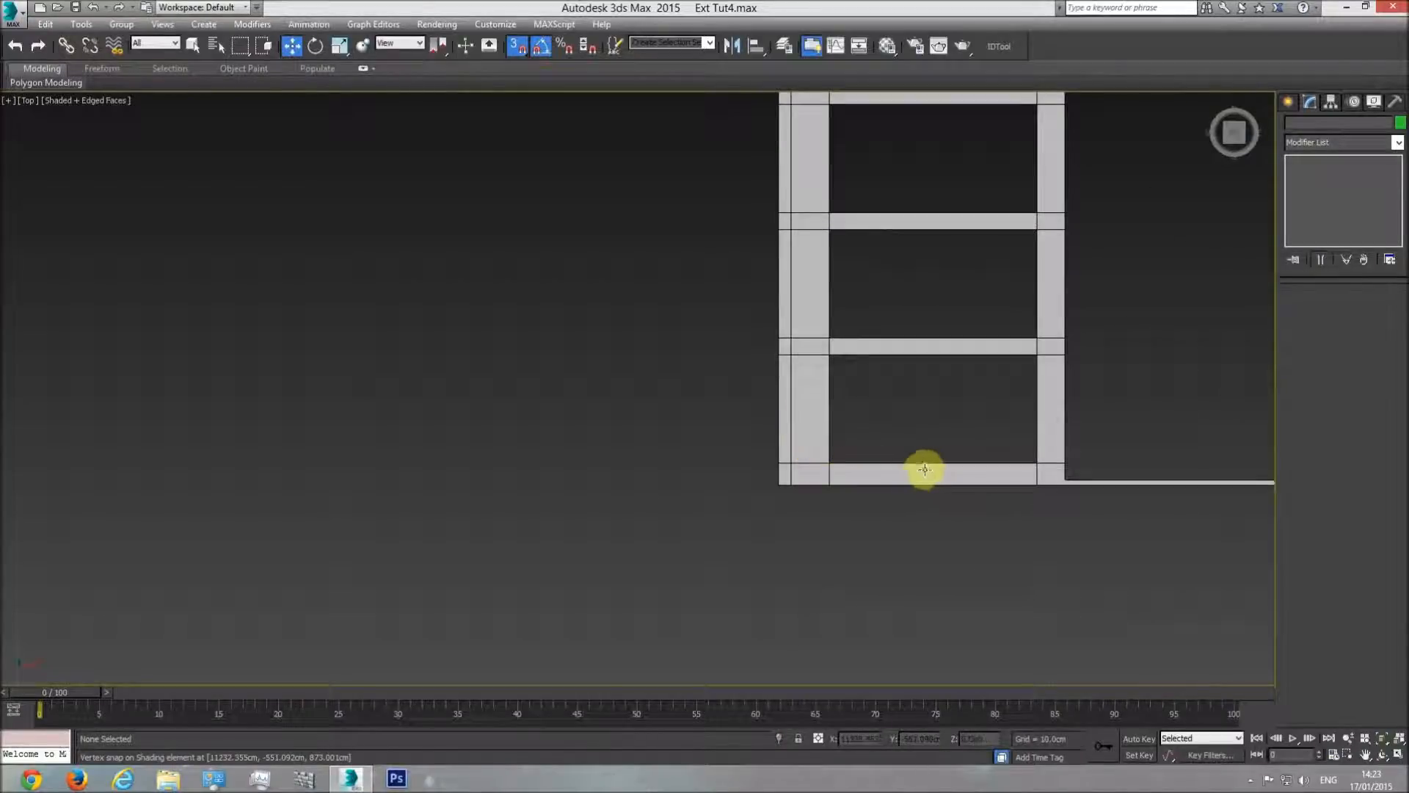
key(p)
click(1382, 754)
drag(761, 465, 633, 379)
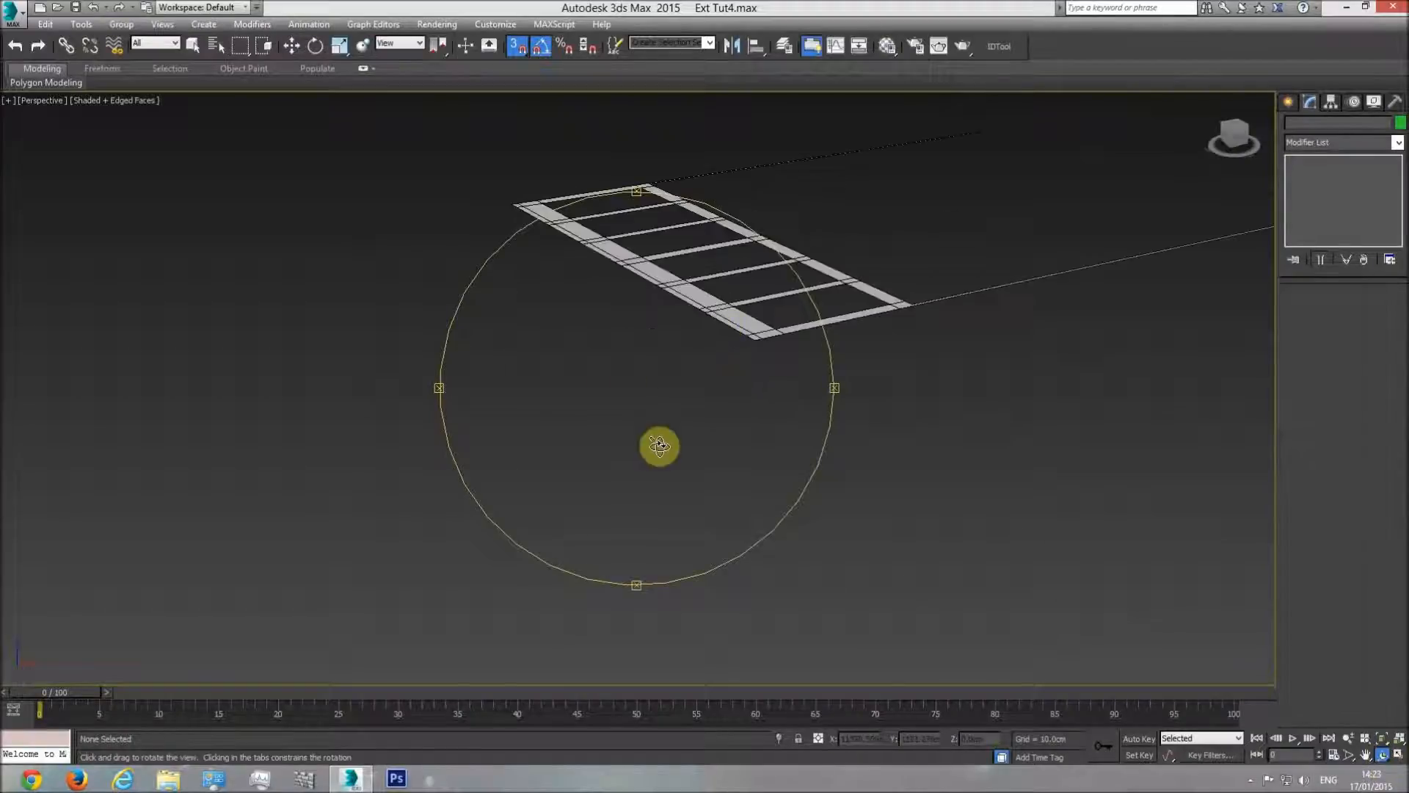
right_click(642, 491)
right_click(684, 367)
click(708, 302)
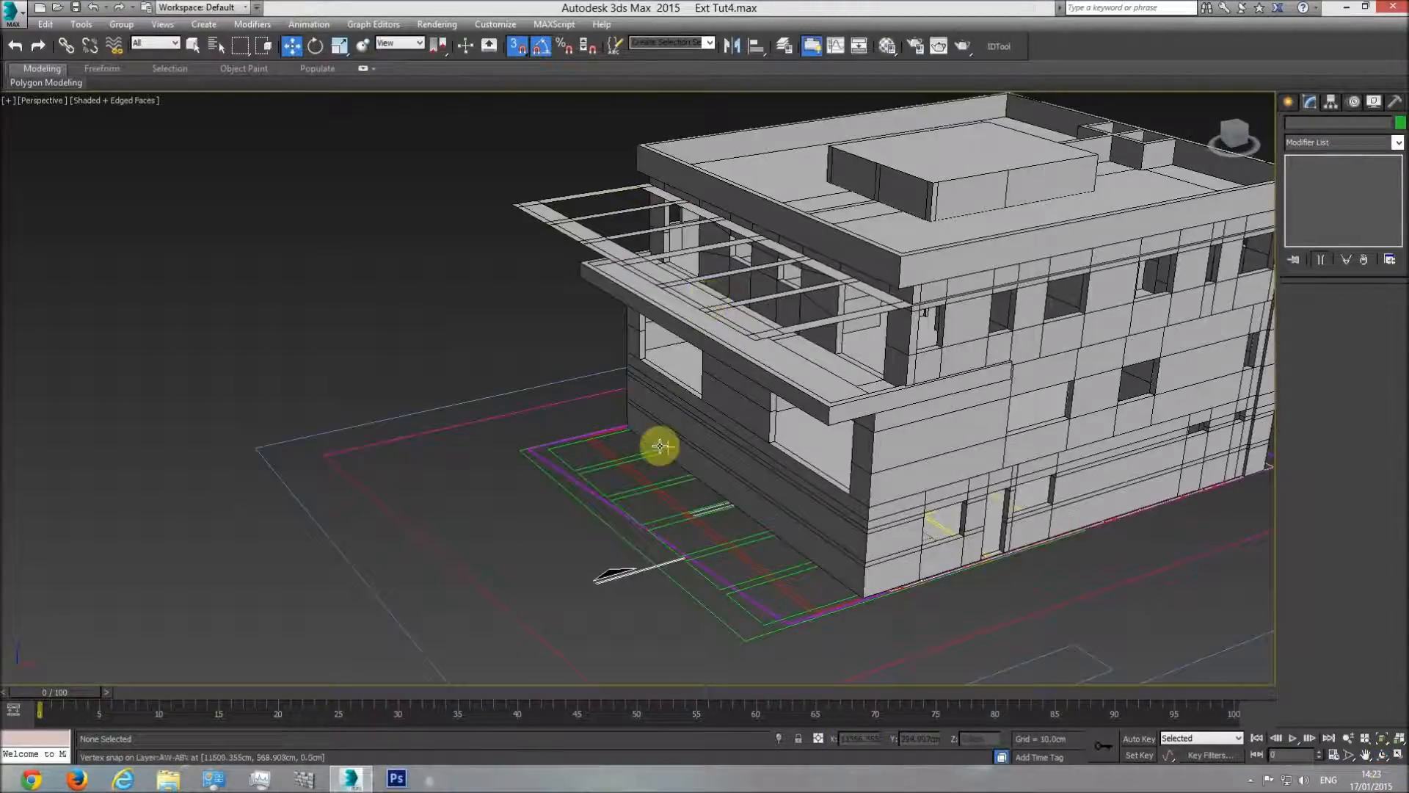
Step: Examine the shading element's outer kerb and slab on the section in the top view
key(t)
scroll(645, 441, down, 8)
middle_drag(435, 425, 917, 434)
scroll(526, 405, up, 5)
scroll(525, 404, up, 3)
scroll(425, 361, down, 6)
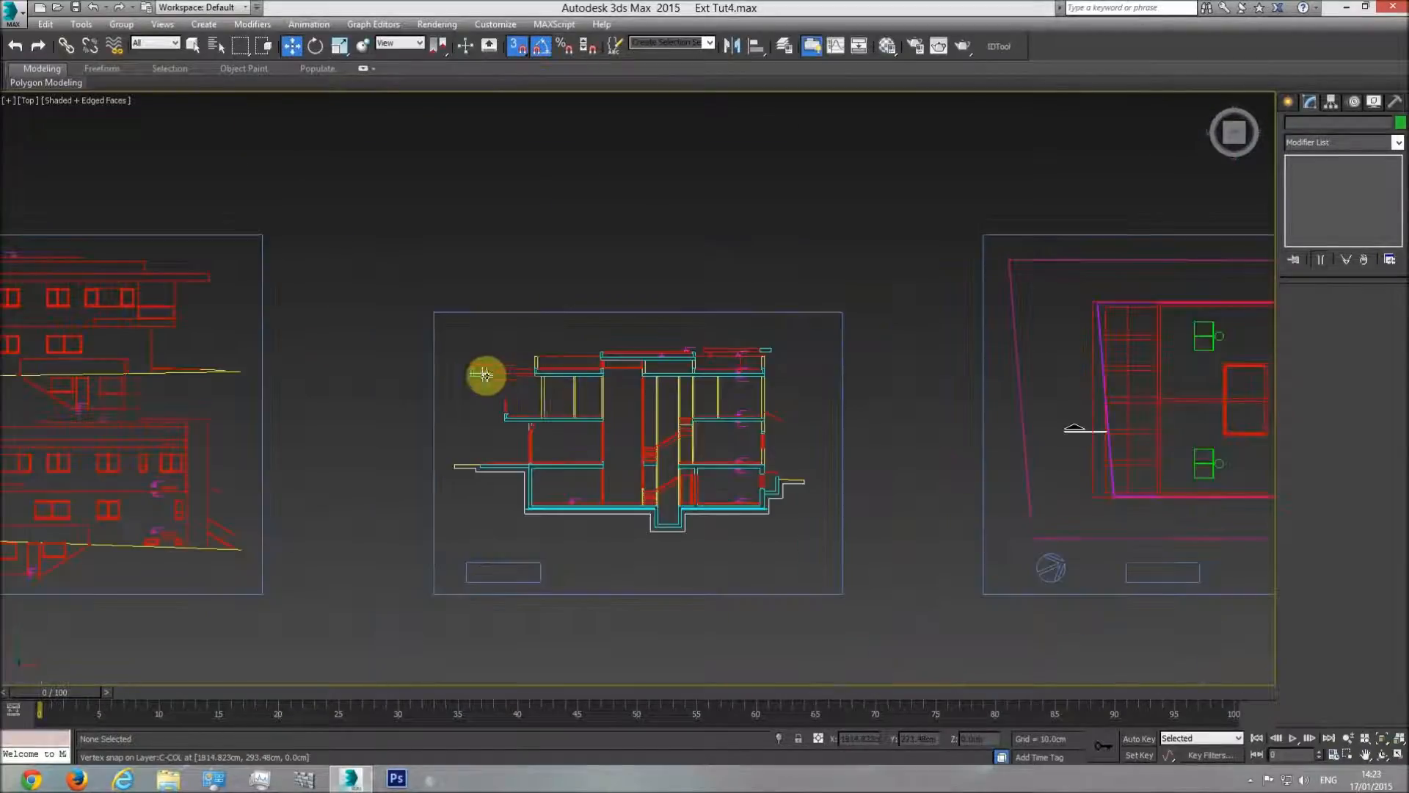
middle_drag(579, 386, 221, 374)
scroll(243, 380, down, 6)
mouse_move(308, 409)
middle_down()
mouse_move(1368, 388)
mouse_move(267, 393)
mouse_move(469, 406)
mouse_move(504, 390)
middle_up()
scroll(503, 382, up, 8)
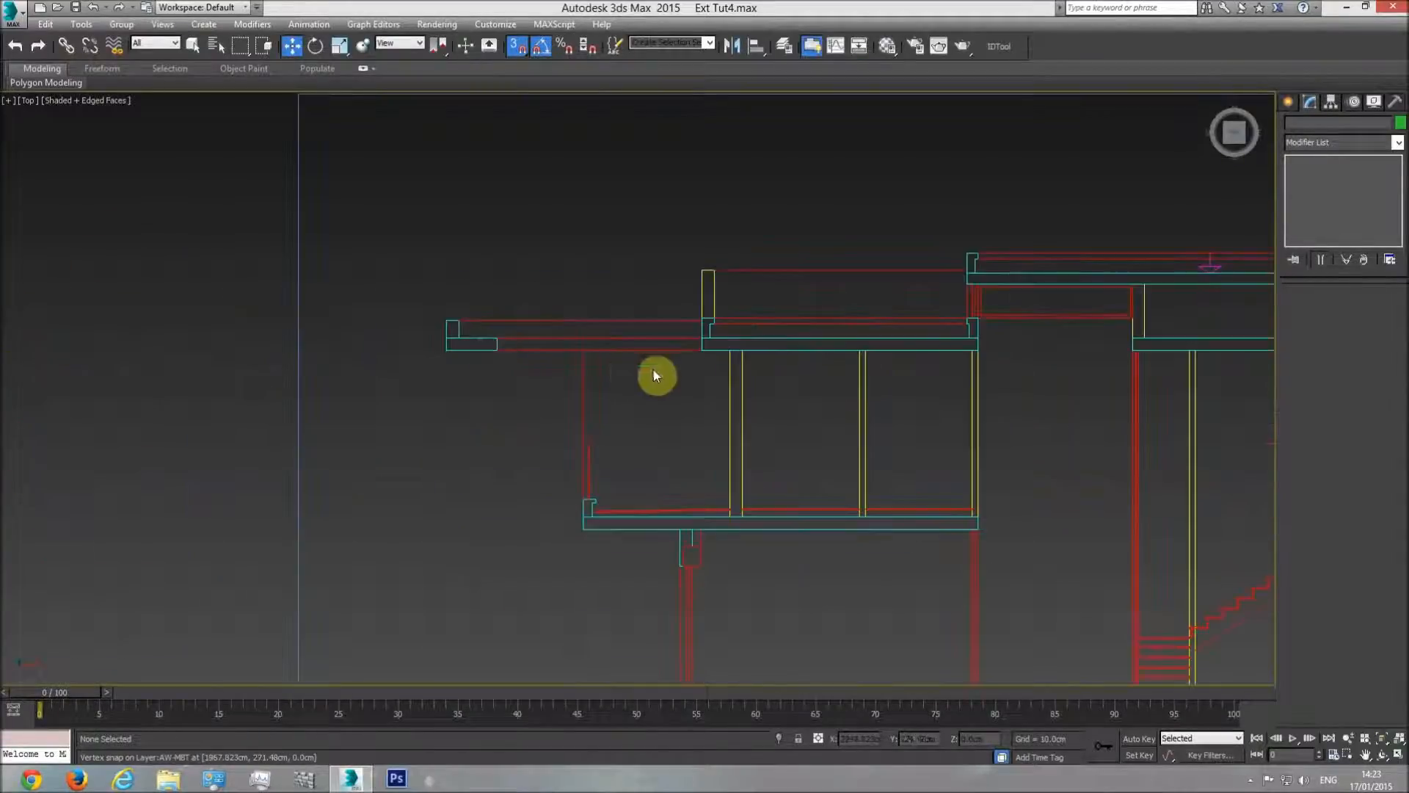
scroll(609, 404, down, 3)
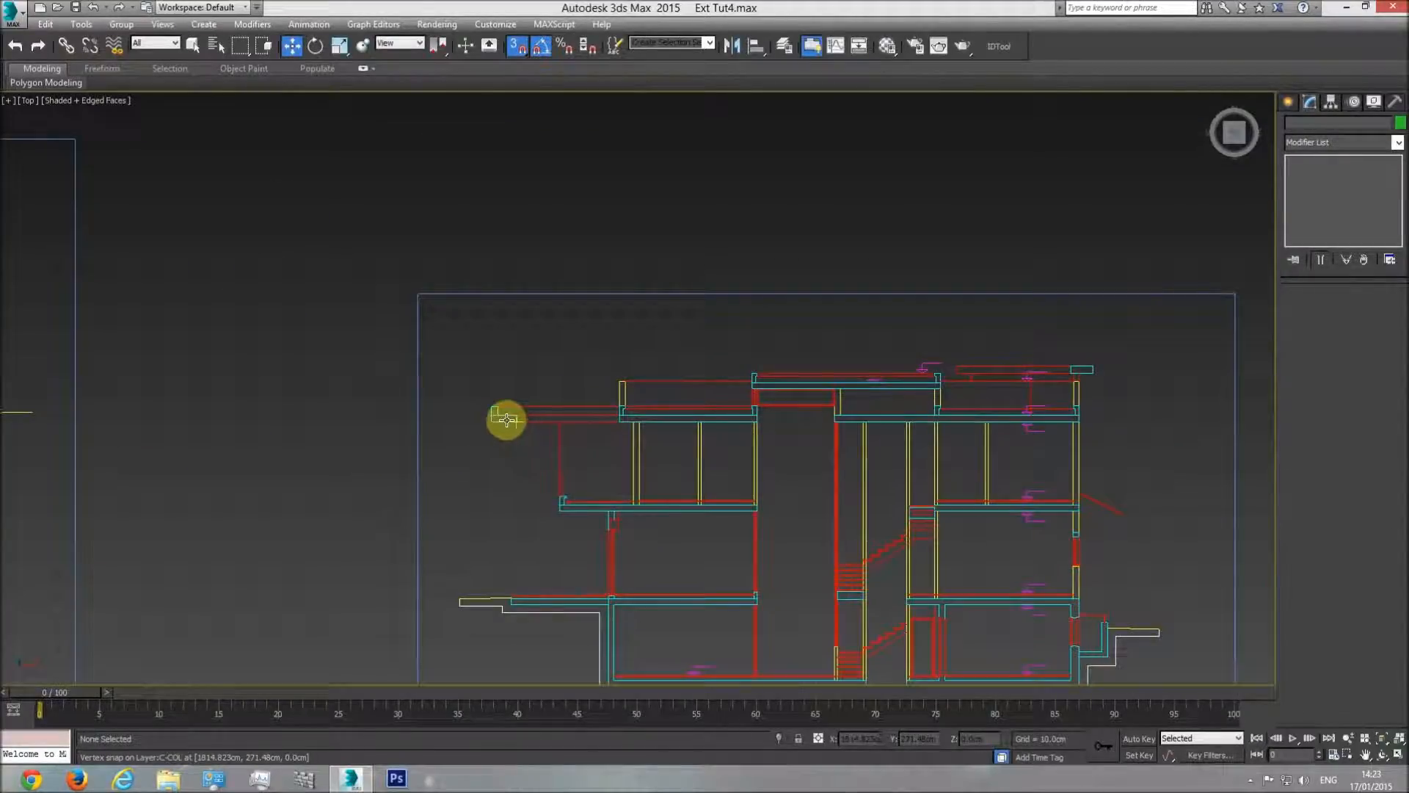
scroll(514, 424, up, 6)
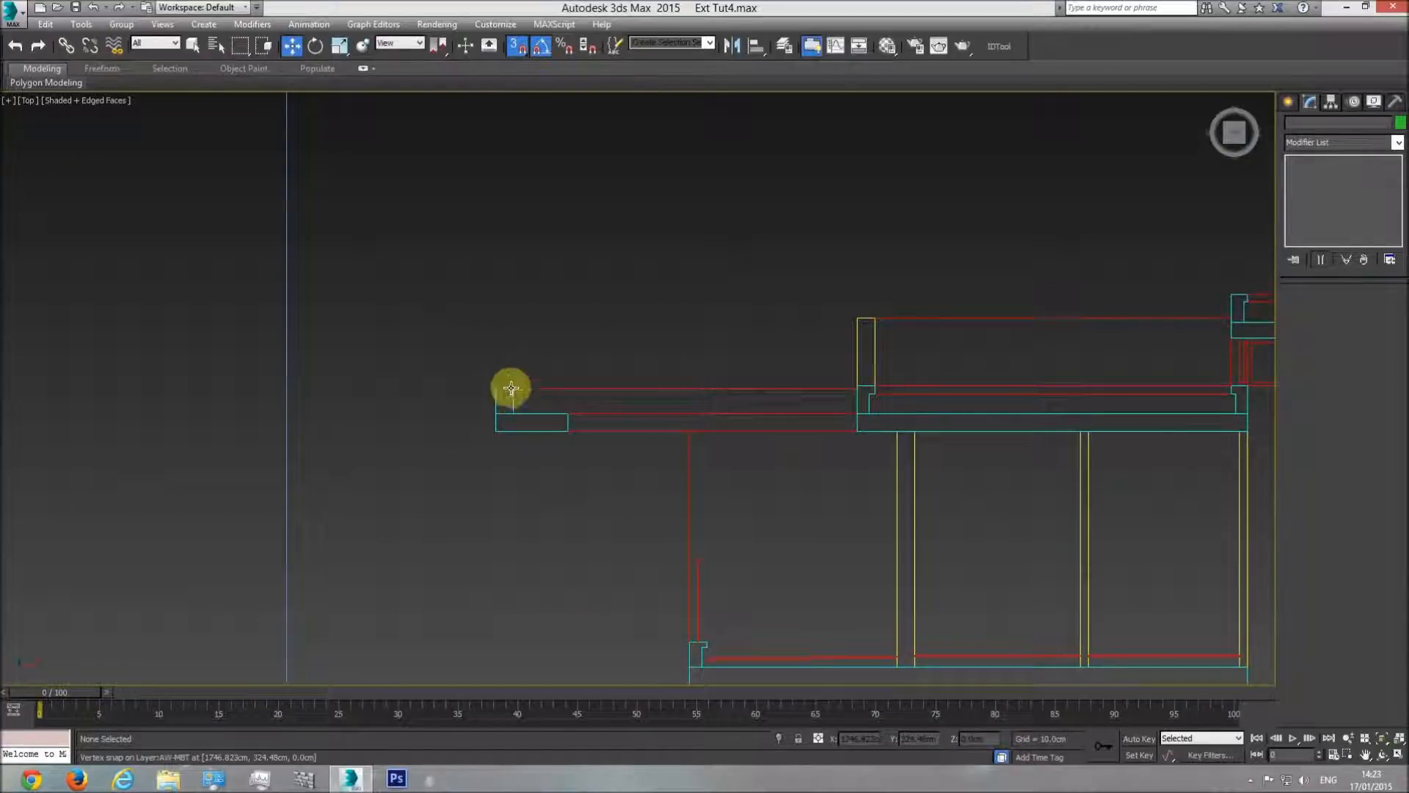
Step: Draw a small guide box at the lower outer corner of the shading element in plan and set its length to 22 cm
scroll(767, 455, down, 10)
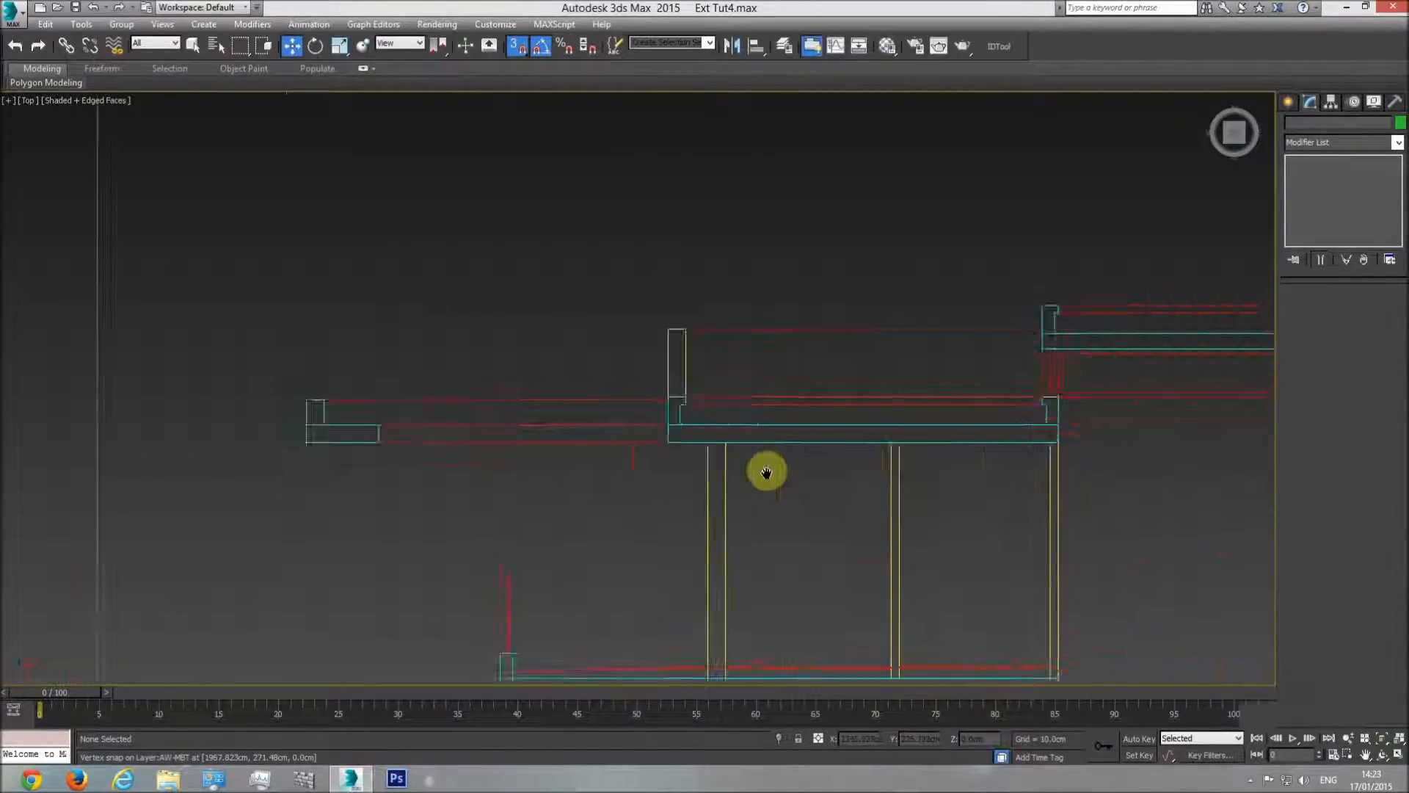
scroll(745, 478, up, 10)
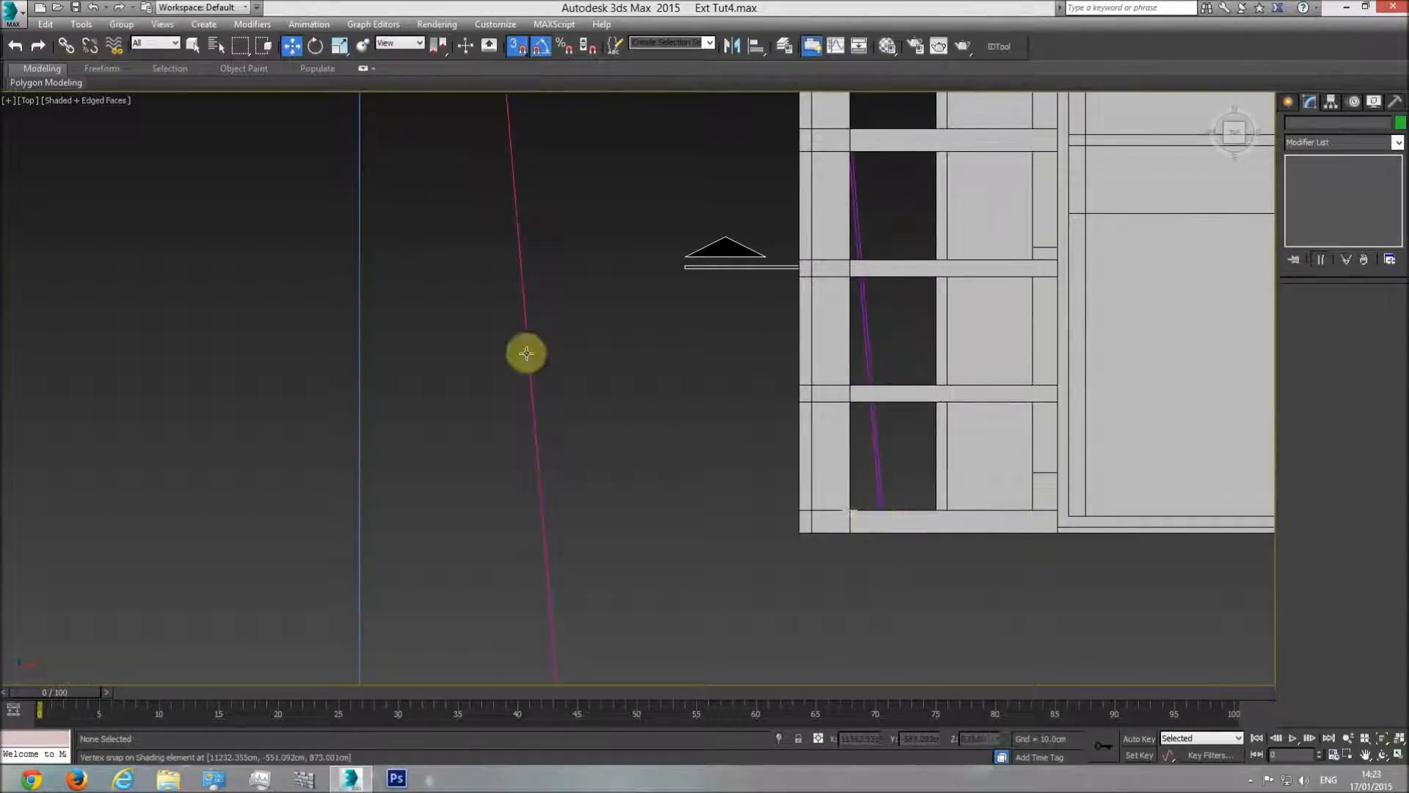
click(192, 46)
click(1289, 101)
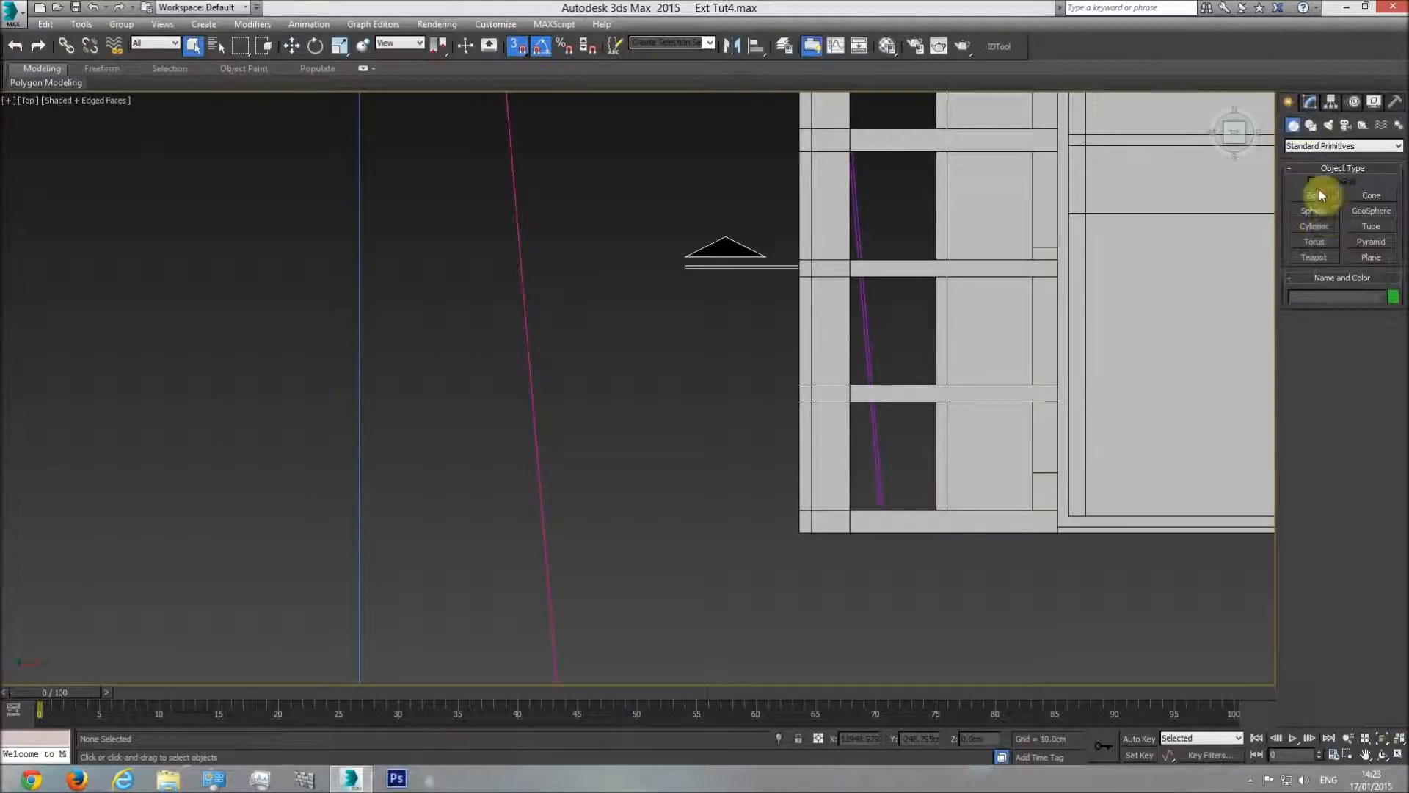
click(1313, 195)
scroll(814, 543, up, 3)
drag(780, 576, 815, 539)
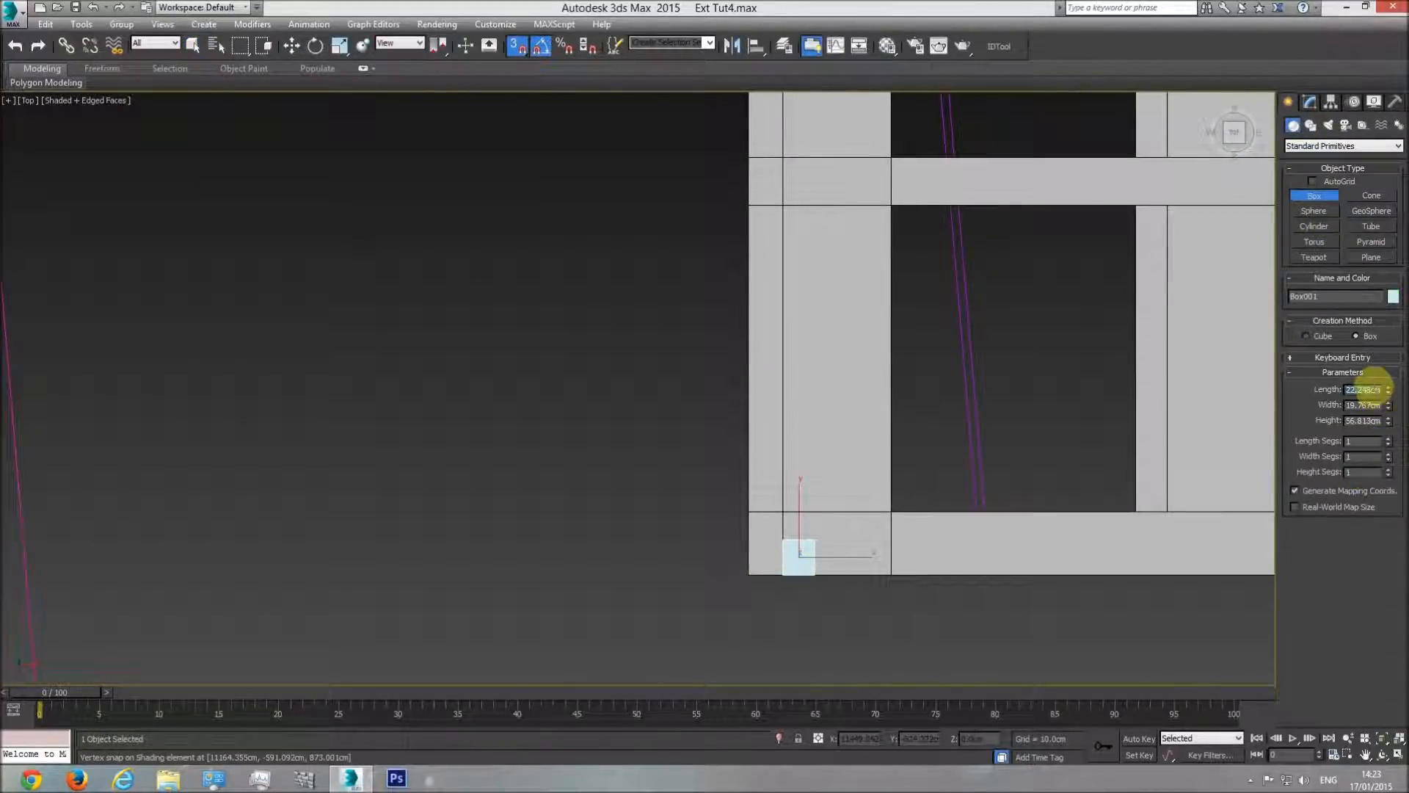
key(Return)
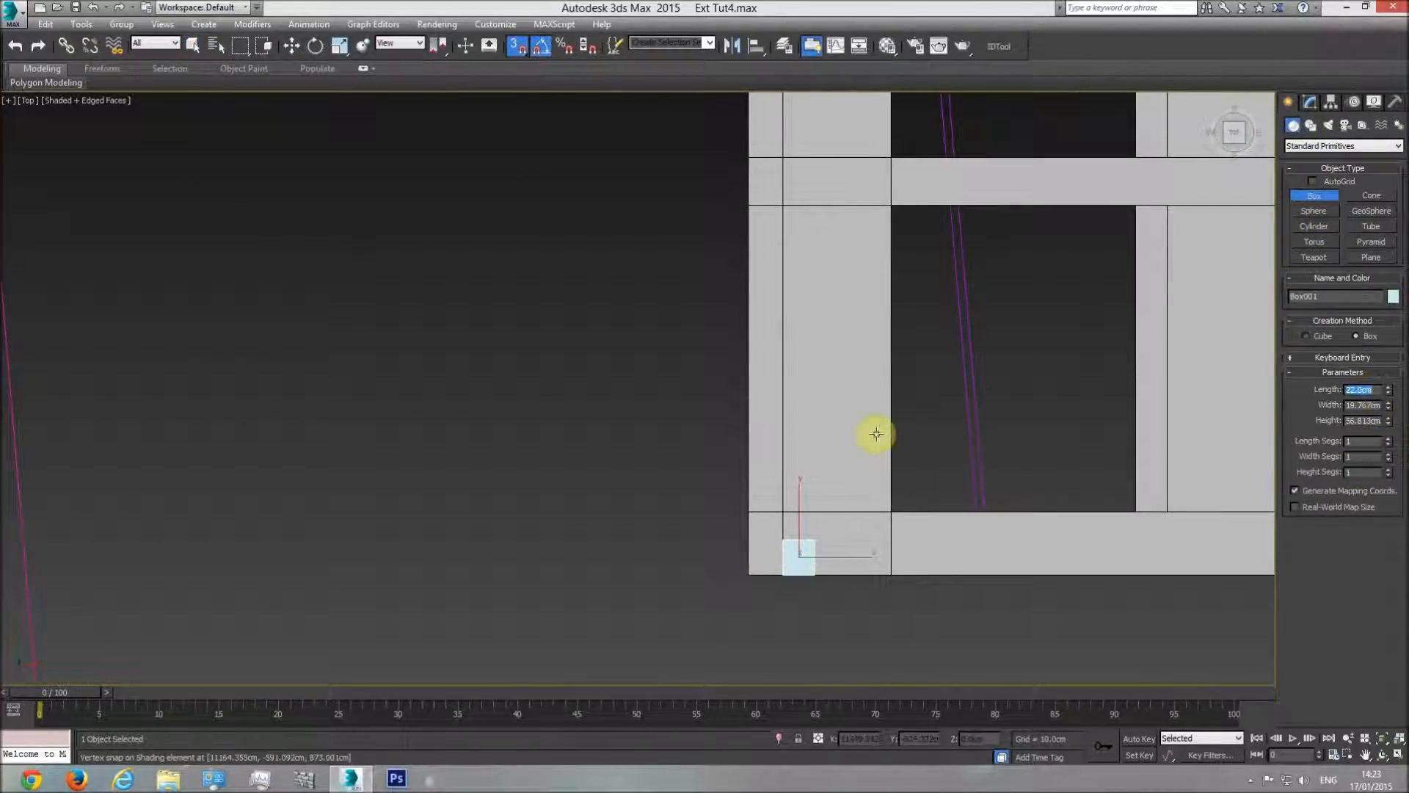
Step: Snap the guide box against the shading element's lower edge in plan
click(292, 46)
scroll(778, 510, up, 4)
mouse_move(820, 524)
mouse_down()
mouse_move(824, 443)
mouse_move(872, 460)
mouse_move(799, 535)
mouse_up()
Step: Activate the slice plane in vertex editing of the shading element's Editable Poly and rotate it to run crosswise
click(839, 425)
scroll(871, 460, down, 3)
scroll(871, 460, down, 4)
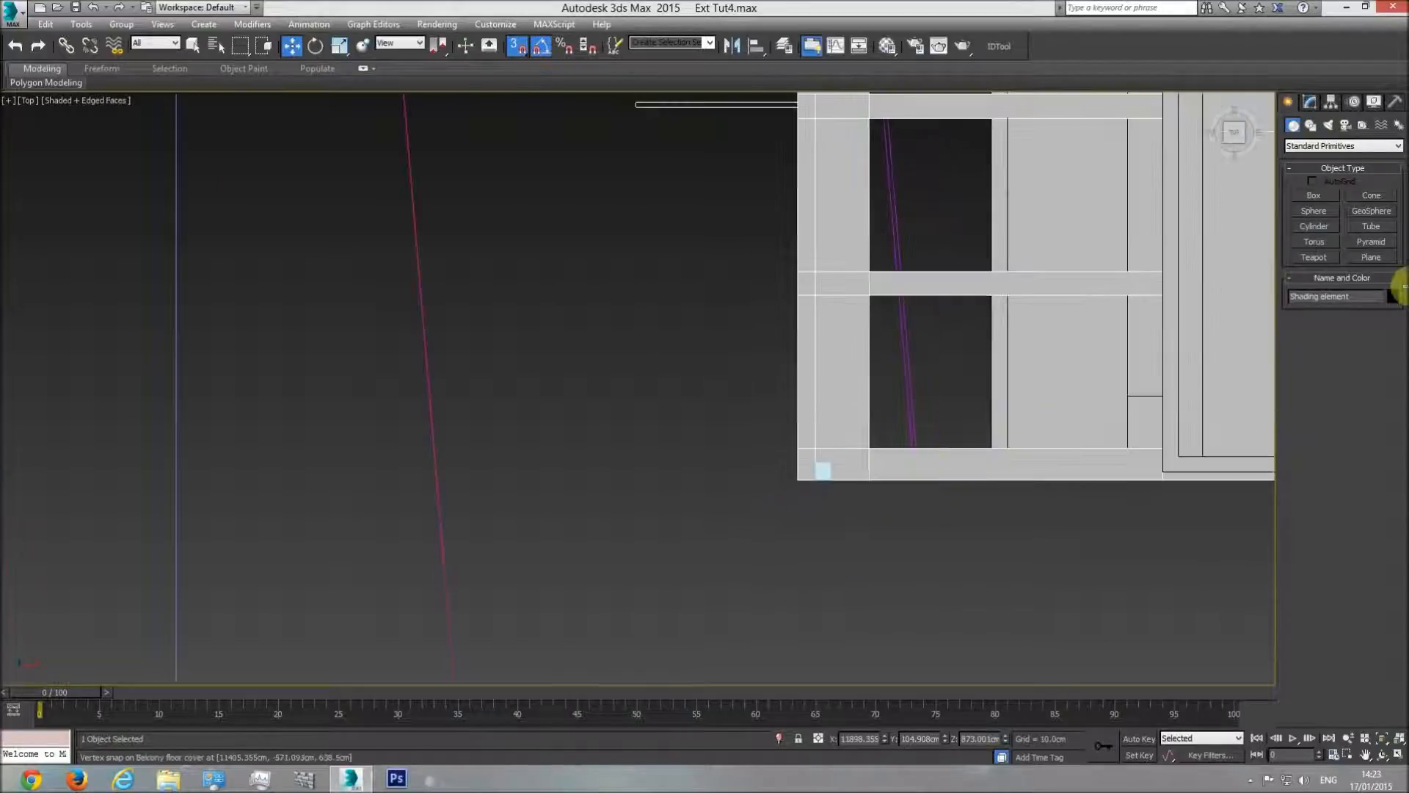
click(1311, 103)
click(1324, 176)
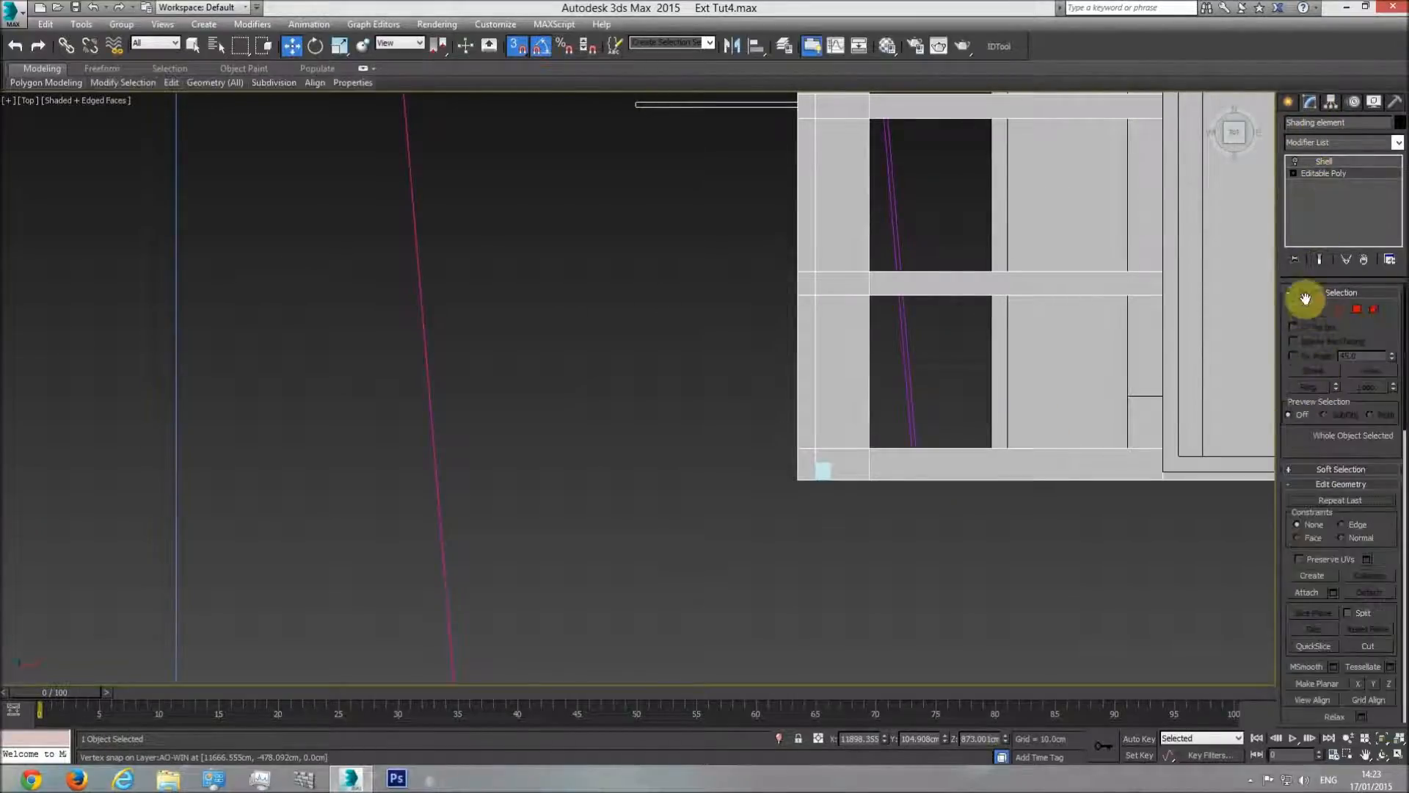
click(1305, 309)
scroll(1309, 512, down, 5)
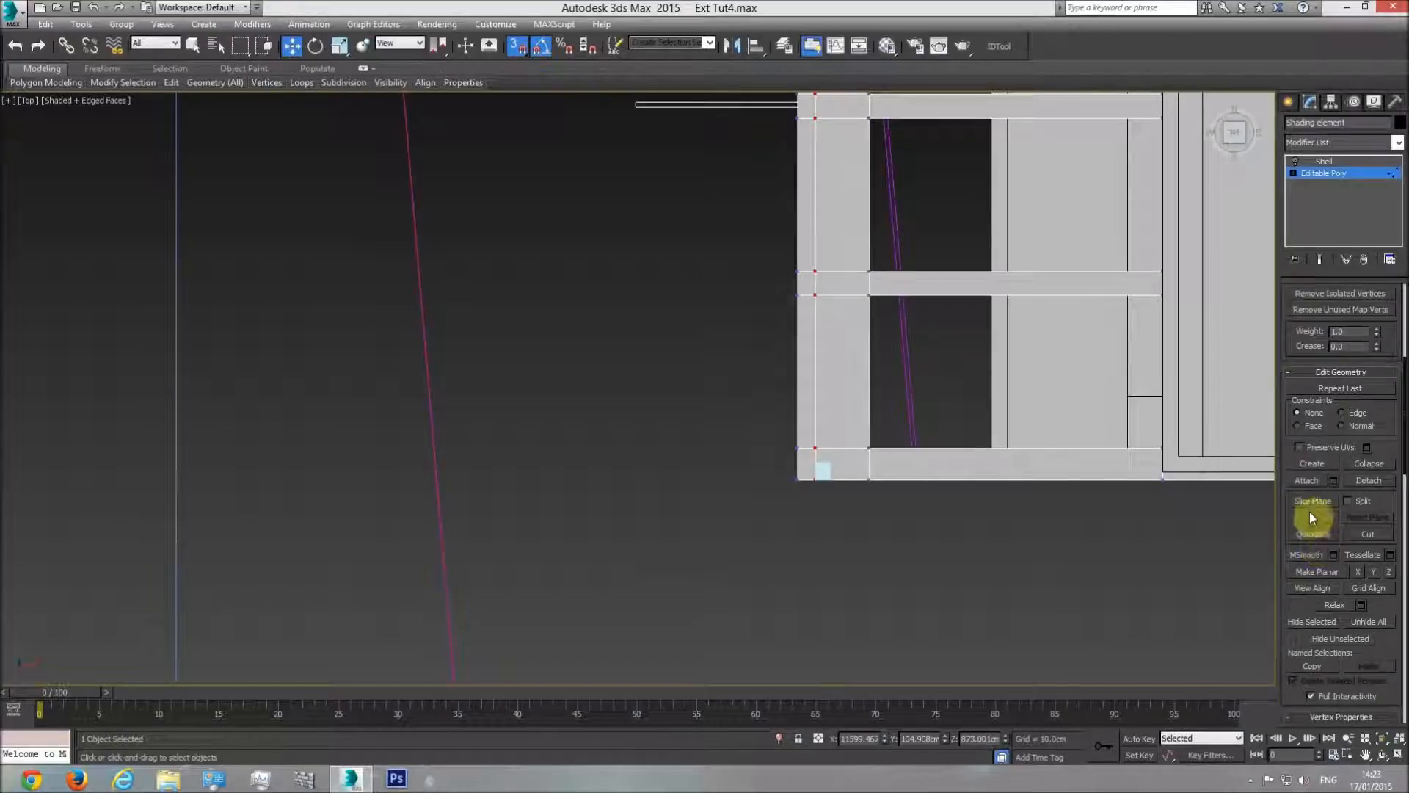
scroll(588, 406, down, 6)
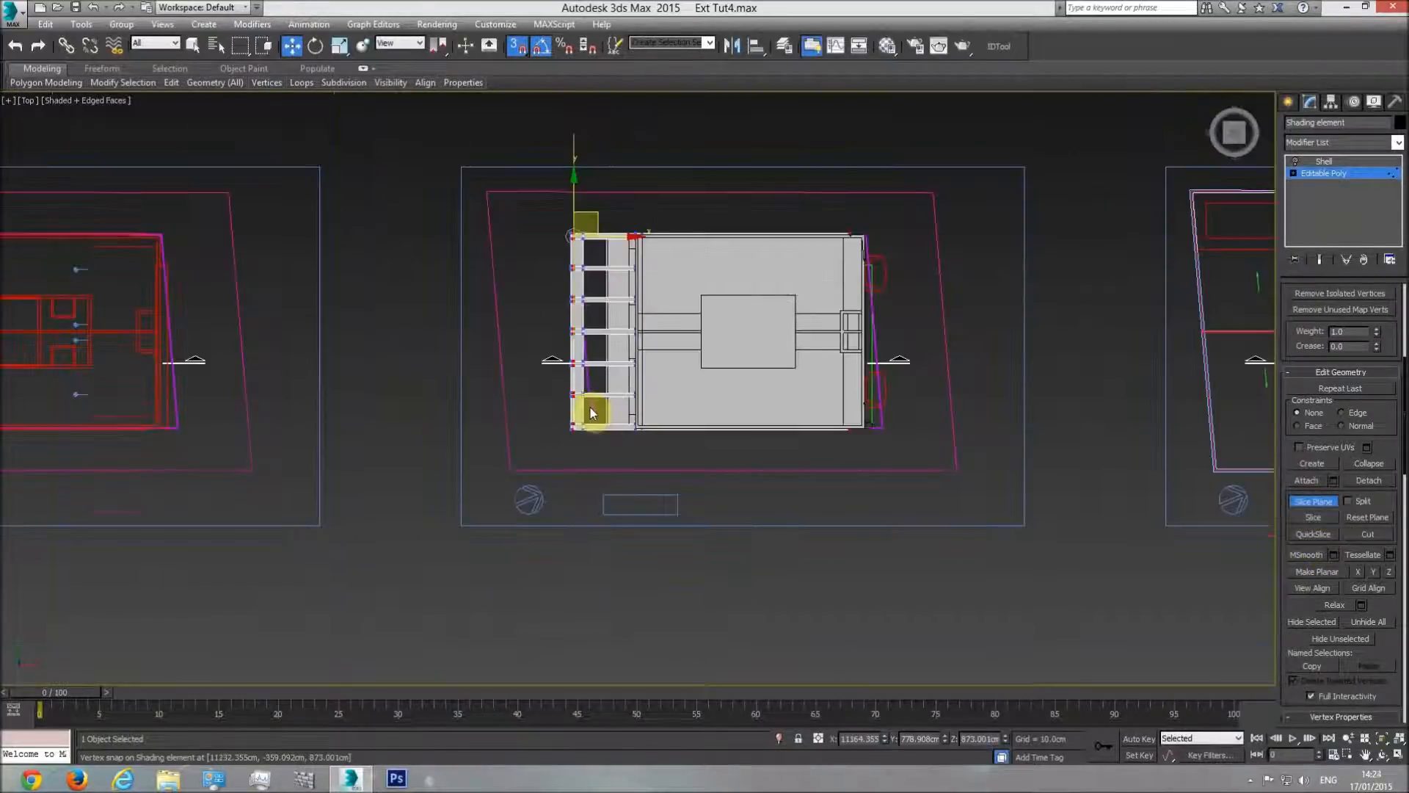
click(317, 47)
drag(733, 276, 736, 351)
Step: Snap the slice plane to the guide box's upper edge, slice the shading element's lower end beam and leave vertex editing
click(291, 46)
drag(677, 267, 715, 640)
scroll(675, 580, up, 5)
middle_drag(729, 644, 757, 499)
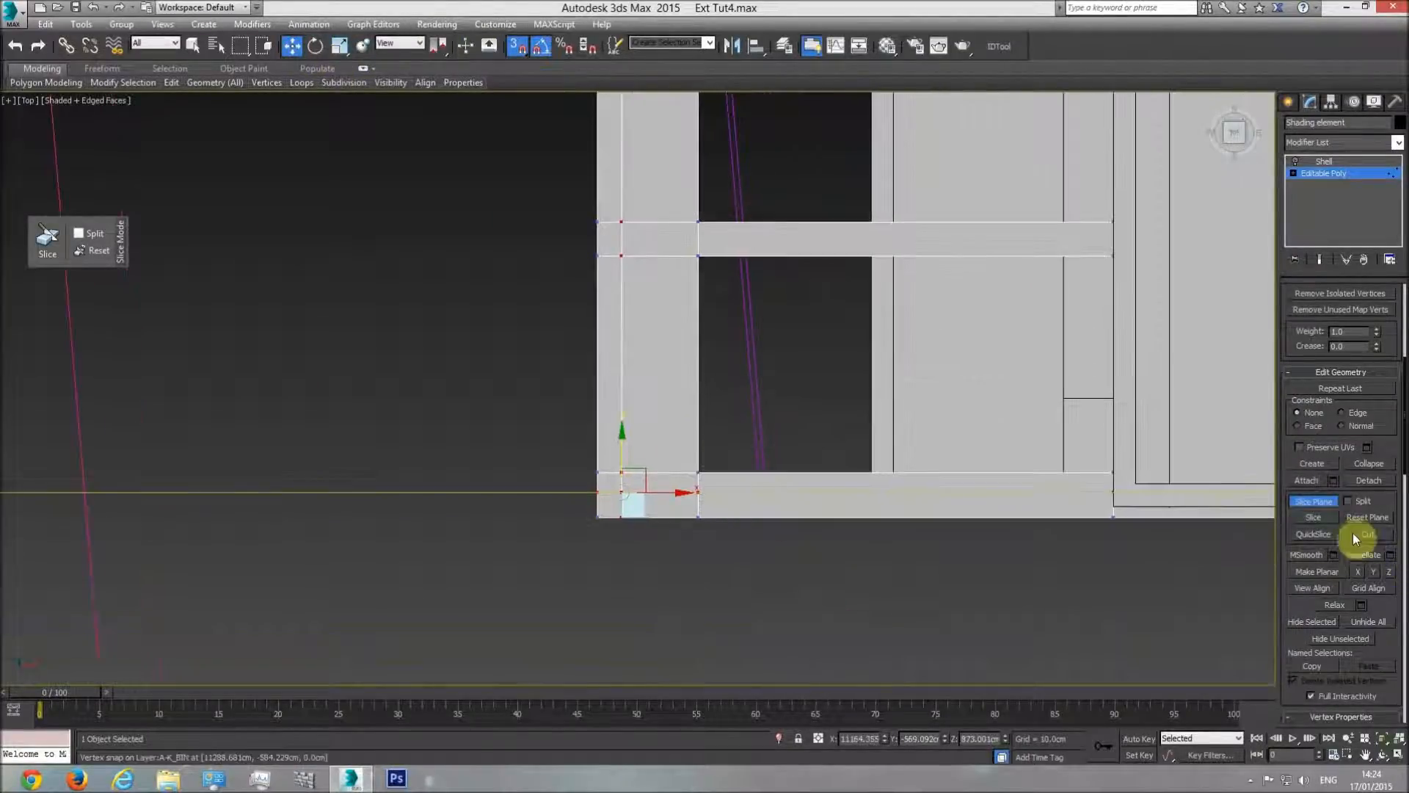
click(1315, 517)
click(1336, 183)
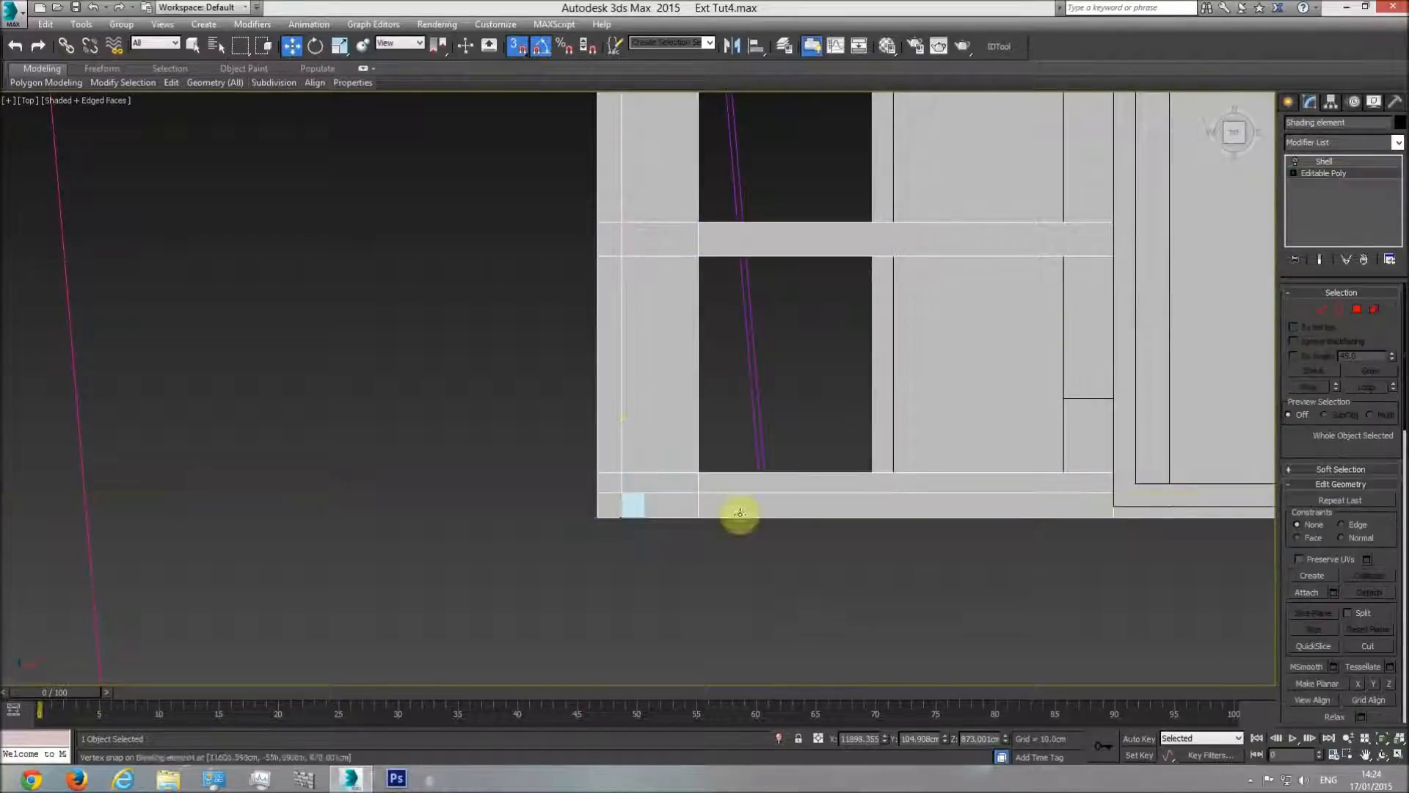
Step: Move the guide box to the opposite end of the shading element and snap it to the upper edge in plan
click(639, 506)
middle_drag(651, 474, 657, 520)
scroll(657, 529, down, 5)
drag(650, 503, 641, 144)
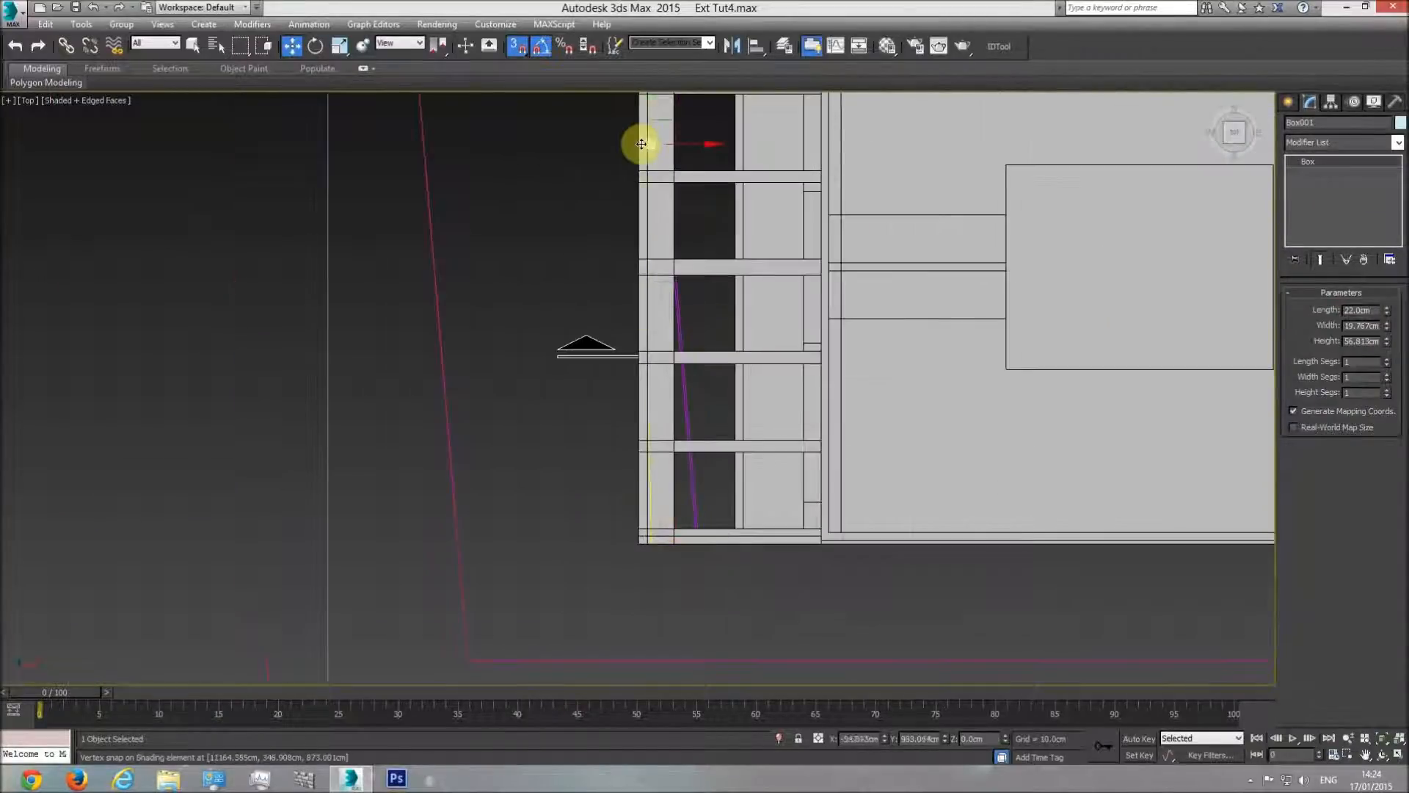
middle_drag(641, 144, 694, 547)
drag(684, 529, 676, 399)
scroll(682, 382, up, 5)
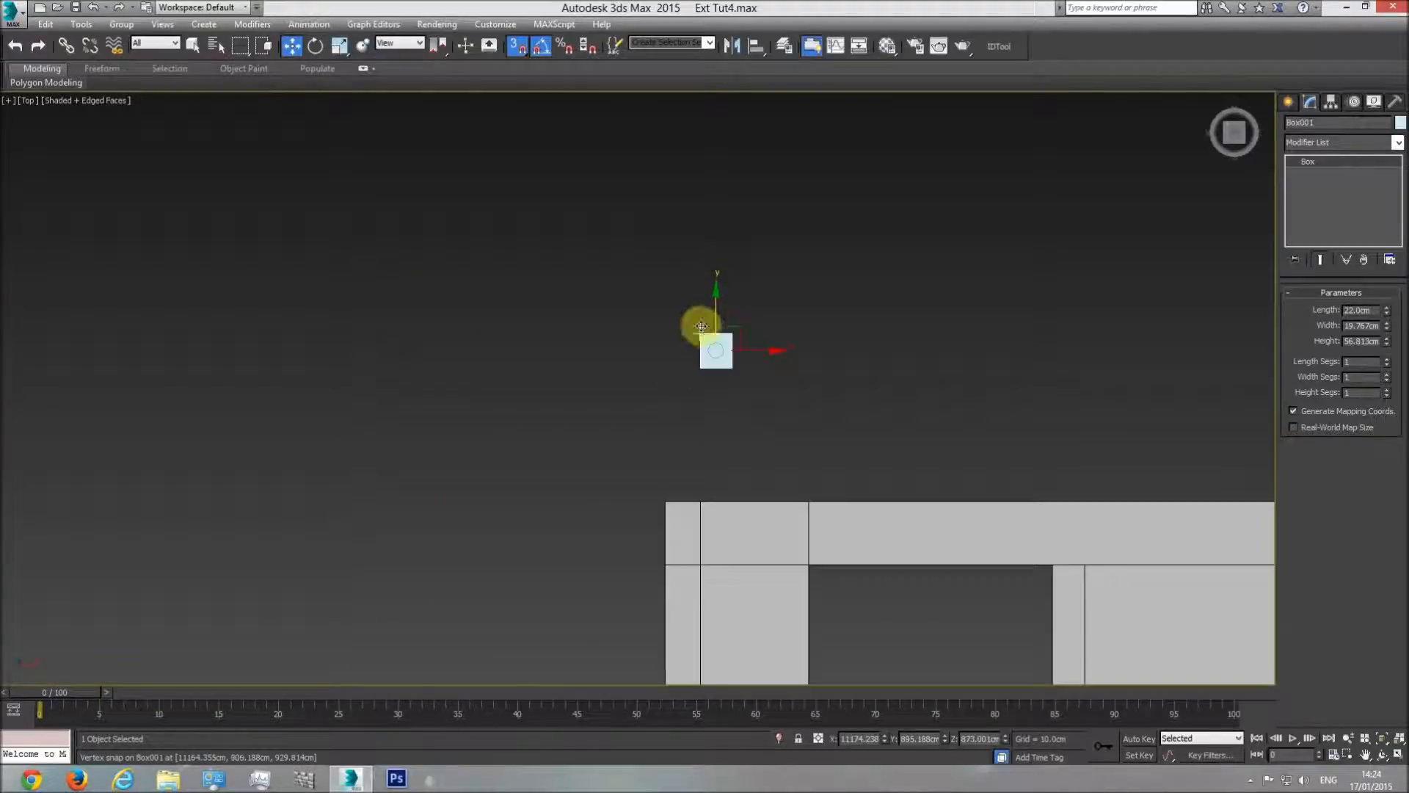
mouse_move(699, 331)
mouse_down()
mouse_move(654, 481)
mouse_move(701, 502)
mouse_up()
Step: Slice the shading element's upper end beam along the guide box's inner edge with the slice plane, and leave vertex editing
click(953, 529)
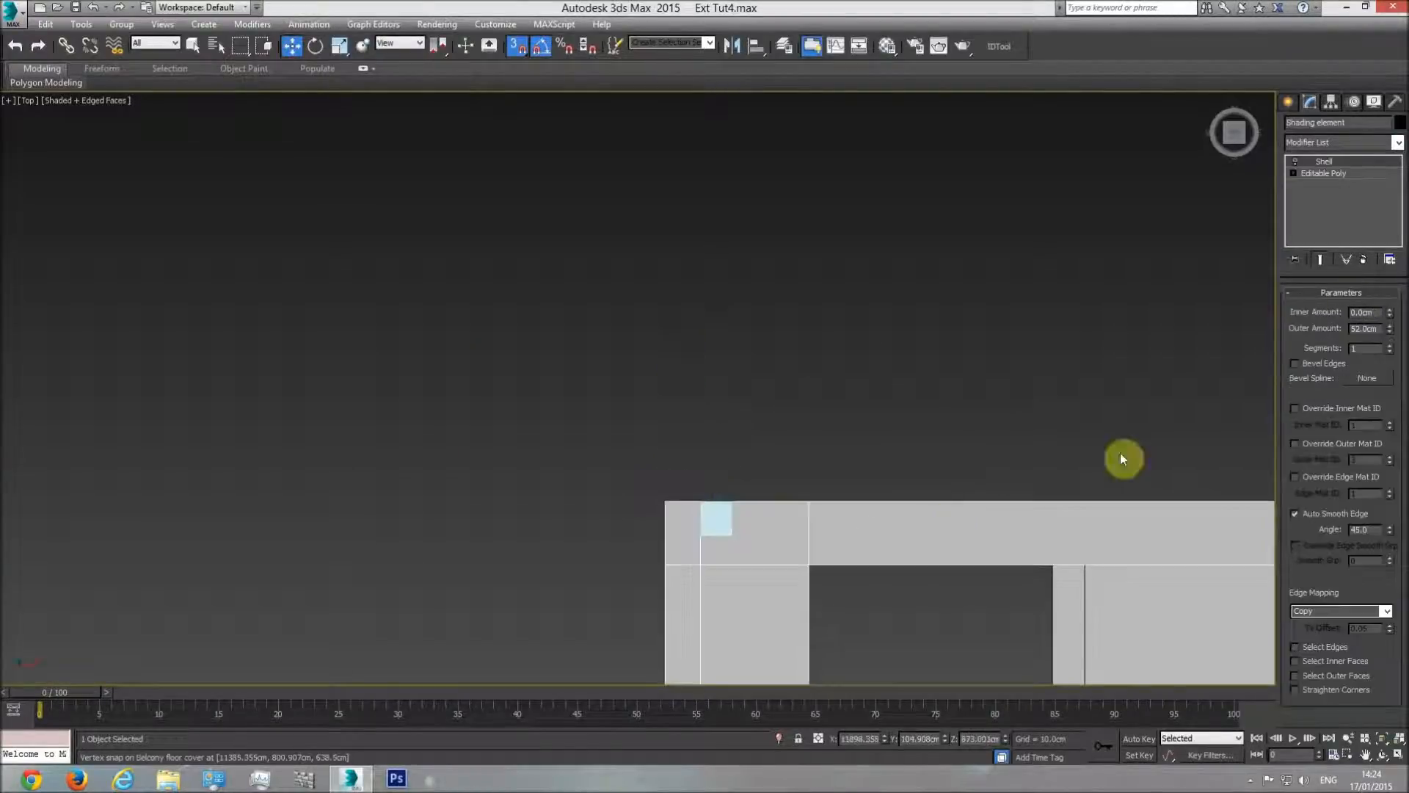
click(1321, 173)
click(1299, 315)
scroll(1285, 210, down, 2)
scroll(1314, 495, down, 5)
scroll(1107, 518, down, 6)
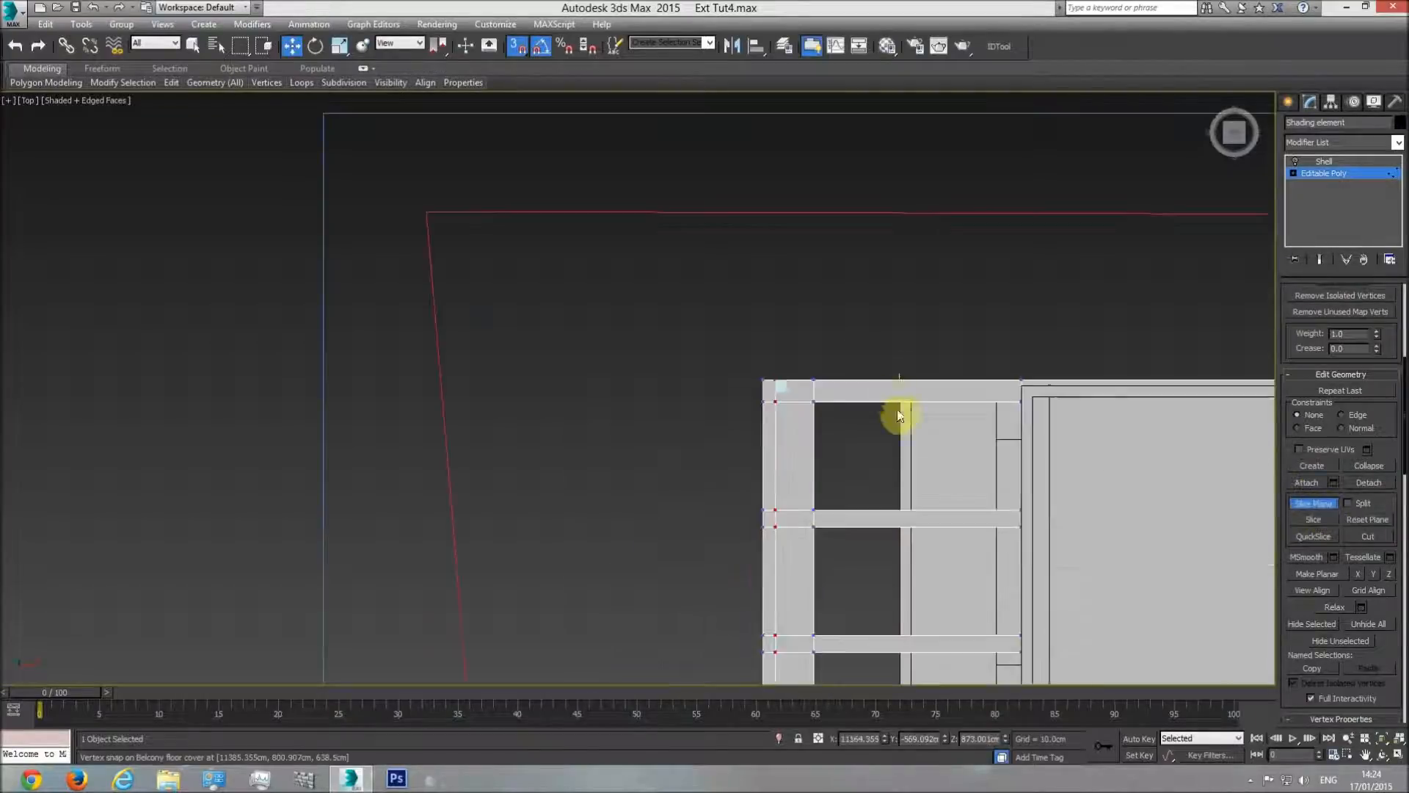
drag(833, 496, 815, 266)
scroll(834, 306, up, 5)
click(1309, 522)
click(1311, 504)
click(1325, 173)
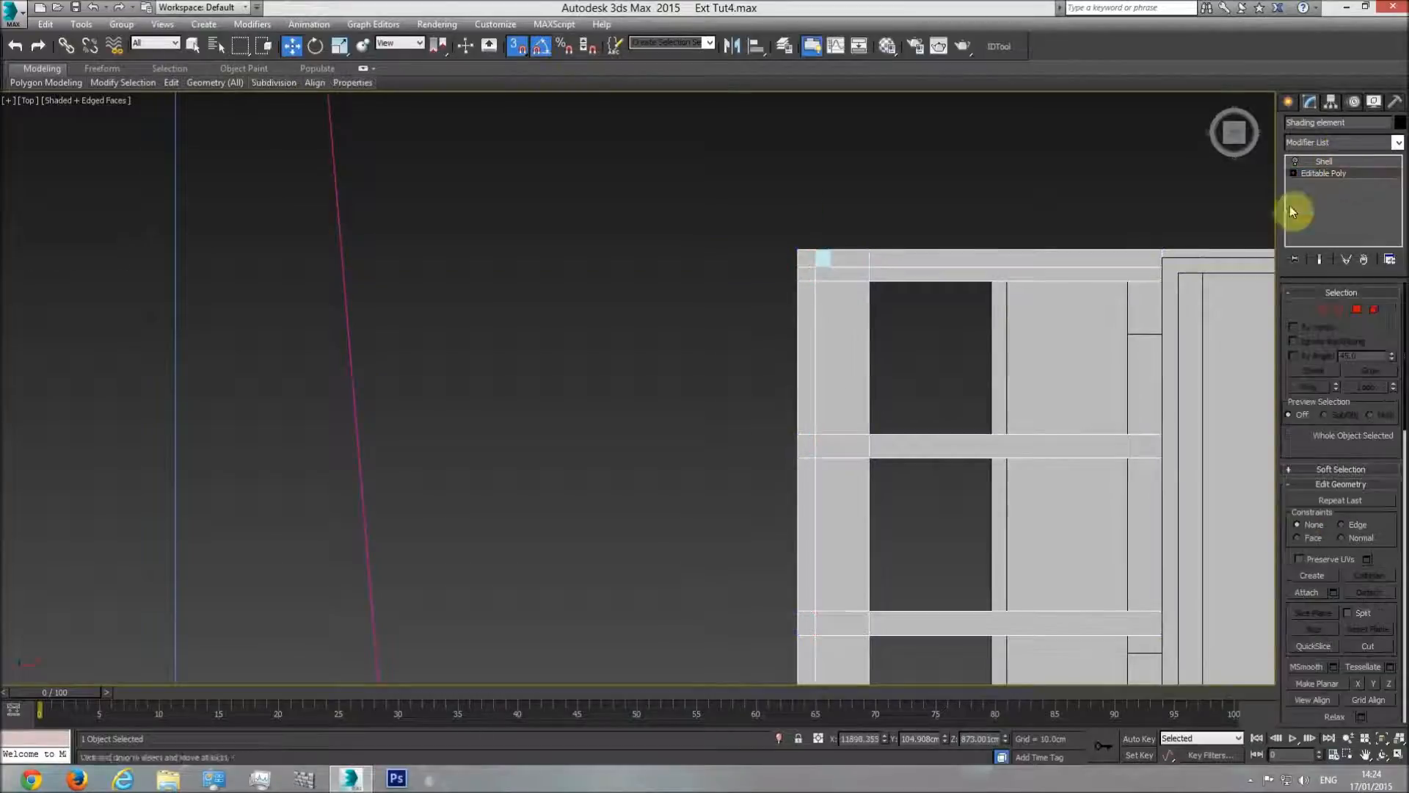
Step: Delete the guide box and inspect the sliced shading element in an angled perspective view
click(828, 263)
click(839, 271)
key(p)
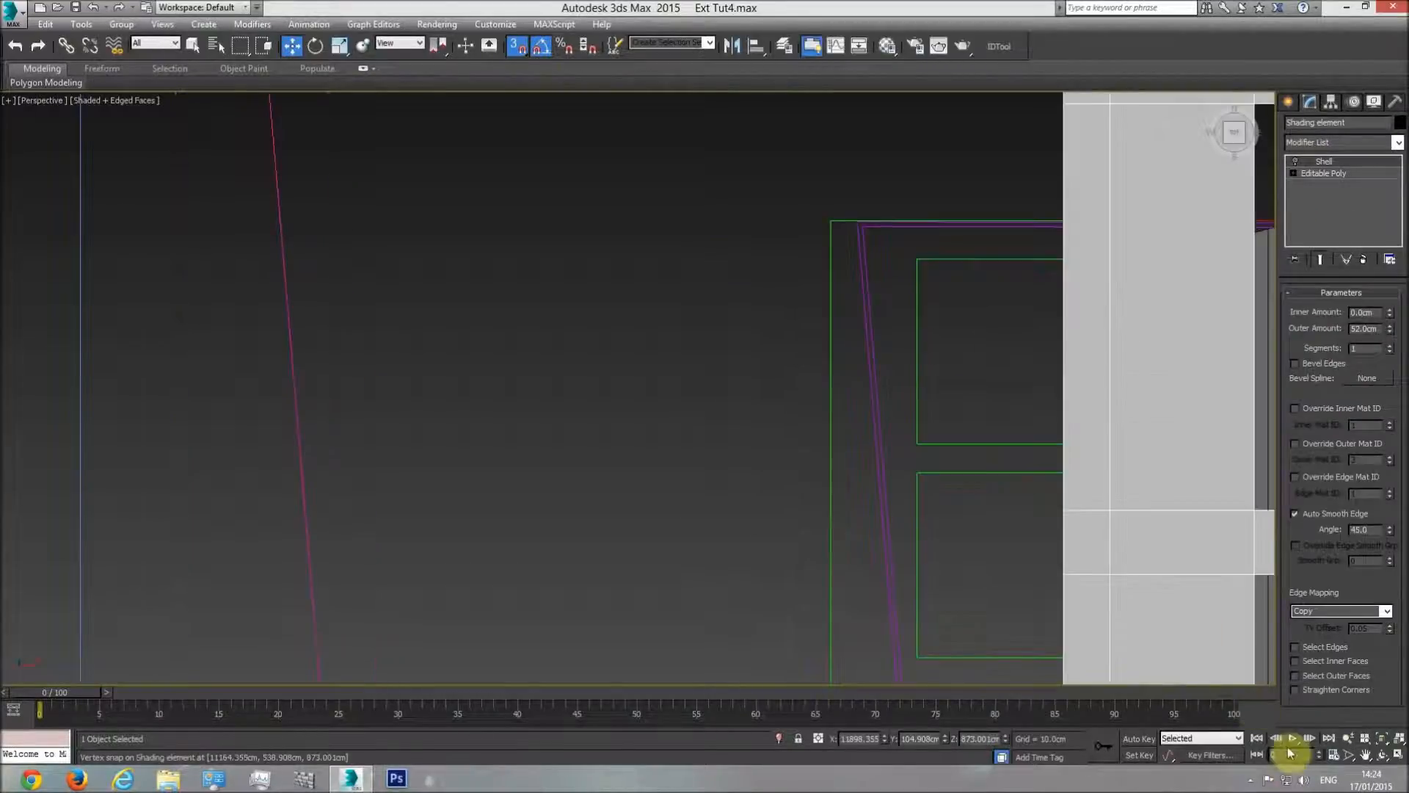
key(z)
click(1384, 755)
drag(519, 372, 567, 302)
middle_drag(616, 418, 694, 312)
middle_drag(643, 448, 698, 394)
scroll(611, 441, up, 2)
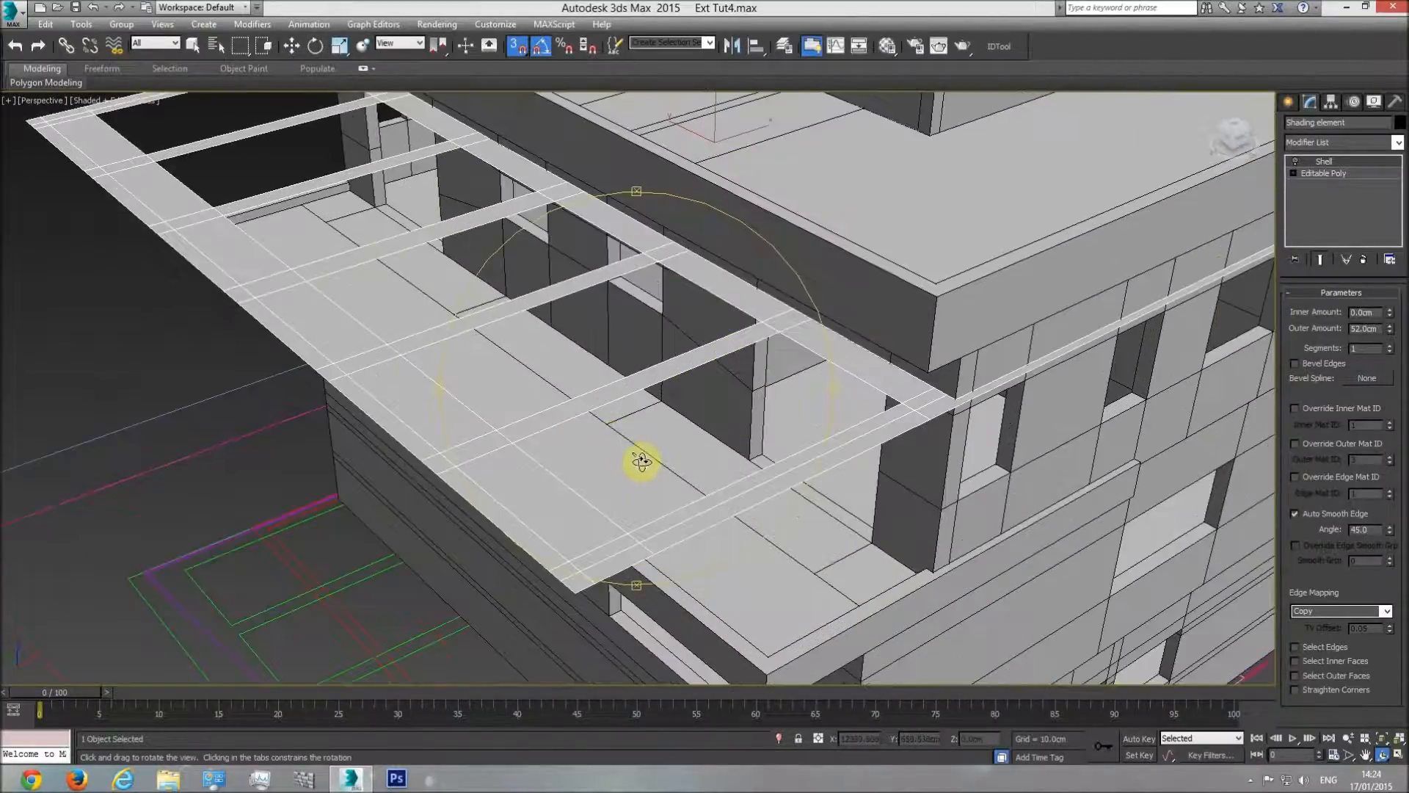
middle_drag(647, 488, 648, 478)
scroll(646, 455, down, 3)
Step: Measure the shading element's slab on the section drawing in top view with a temporary snapped box, and delete the box
key(t)
scroll(648, 458, down, 4)
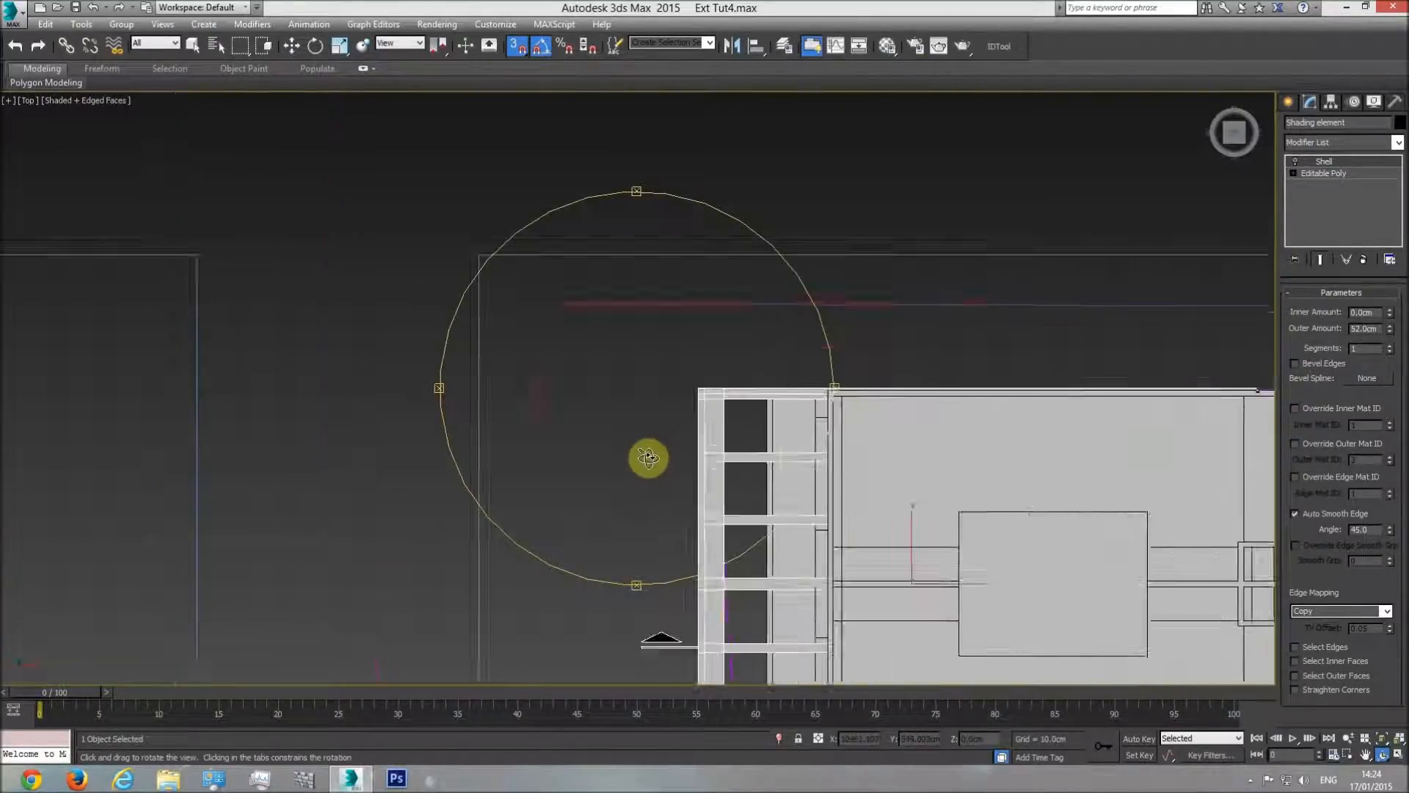
scroll(650, 454, down, 5)
middle_drag(547, 450, 886, 452)
scroll(537, 460, up, 8)
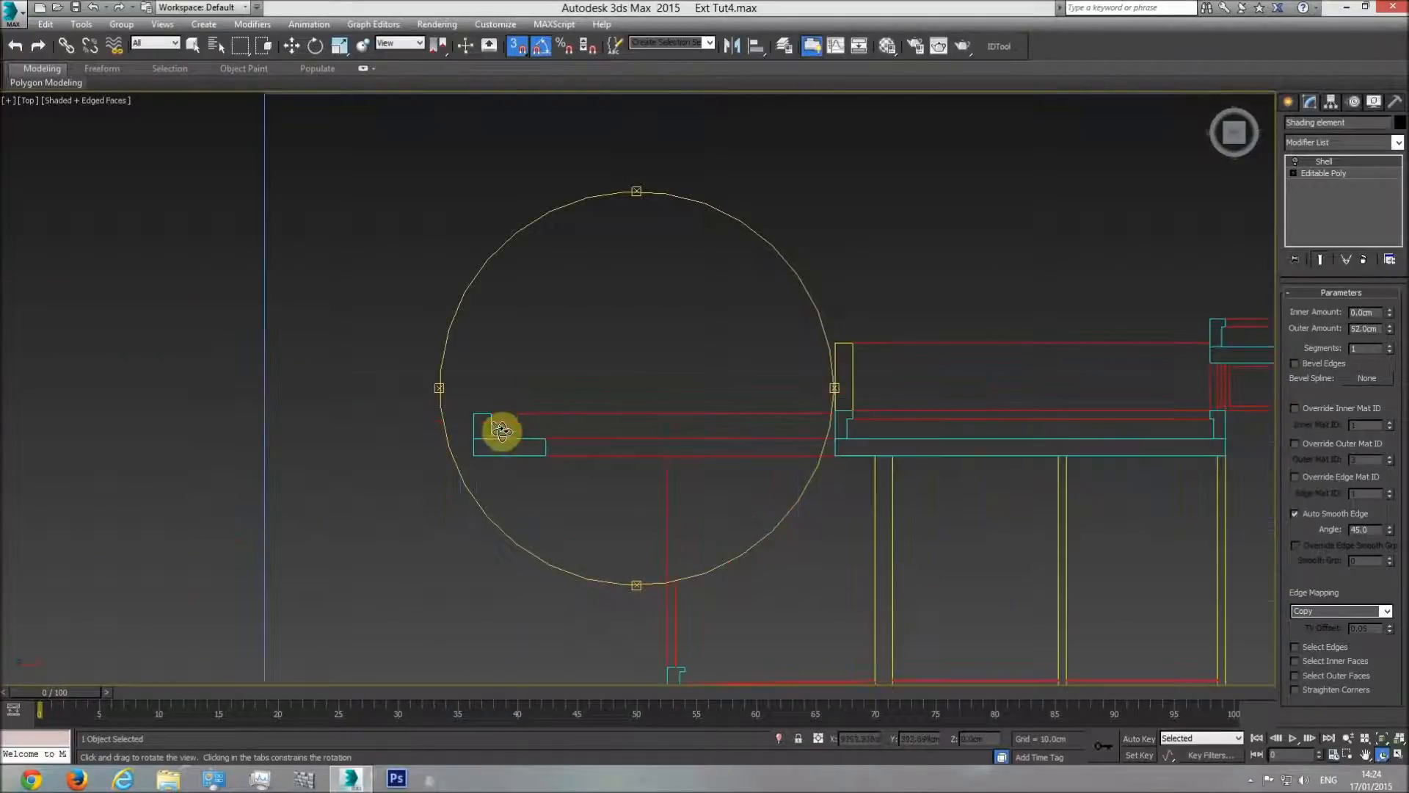
scroll(502, 431, up, 4)
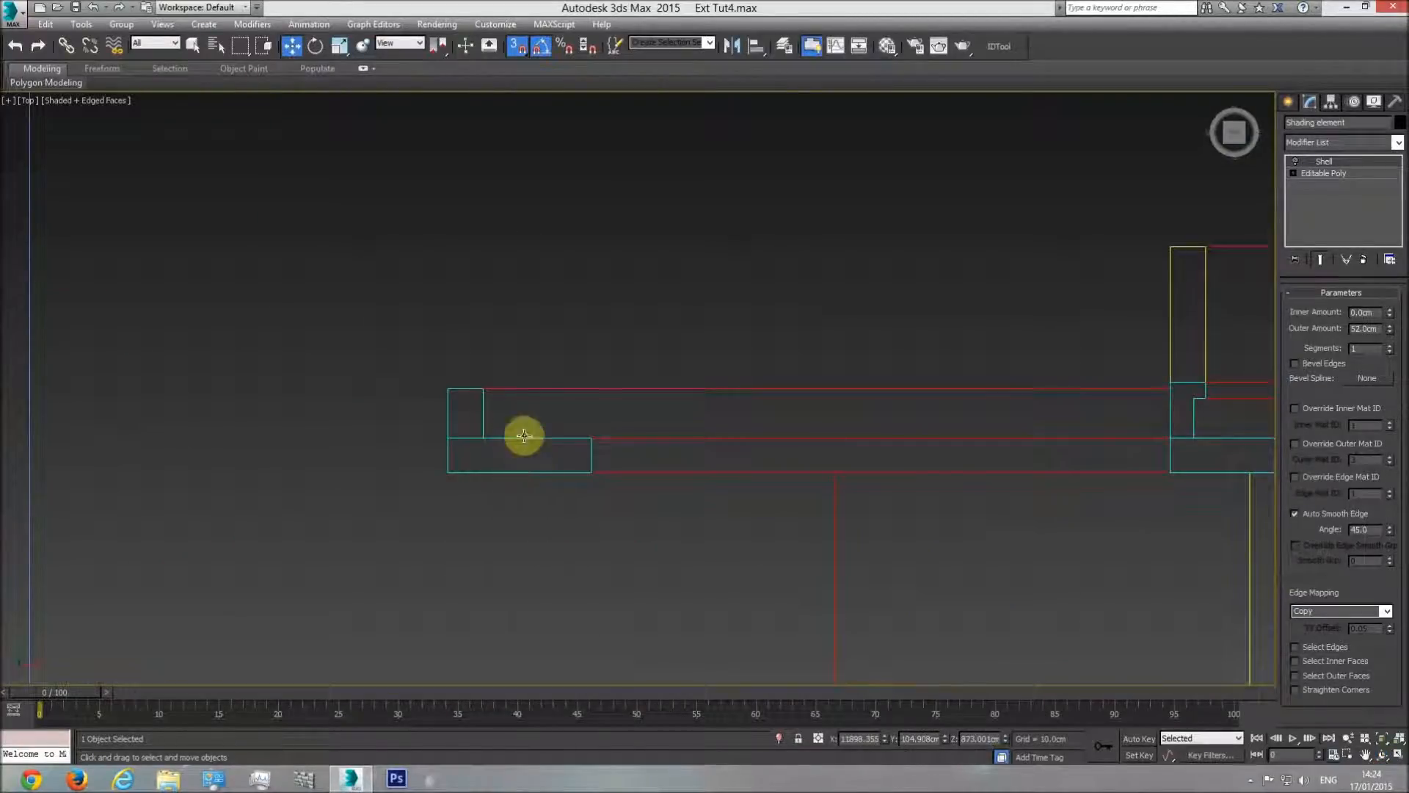
click(1288, 102)
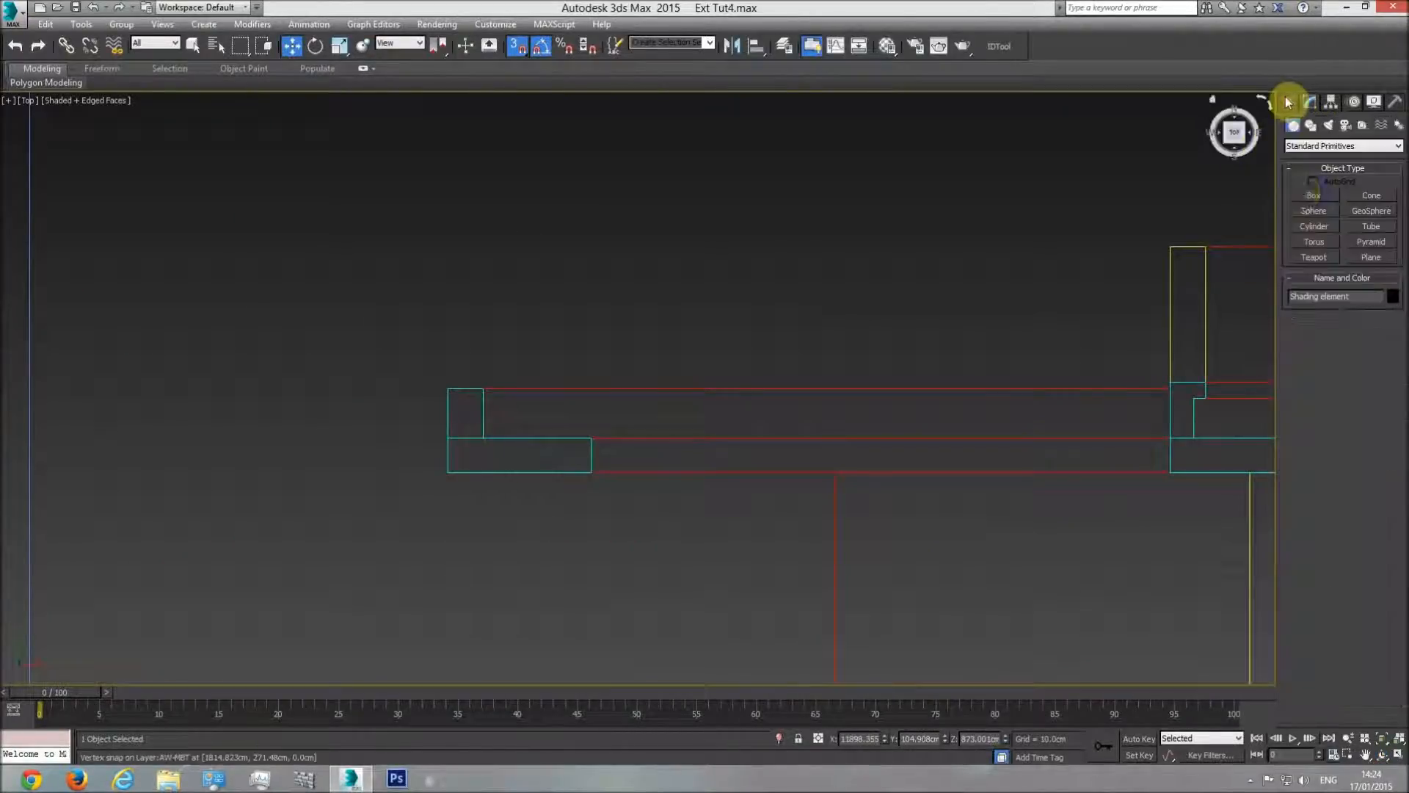
click(1312, 195)
drag(488, 450, 585, 465)
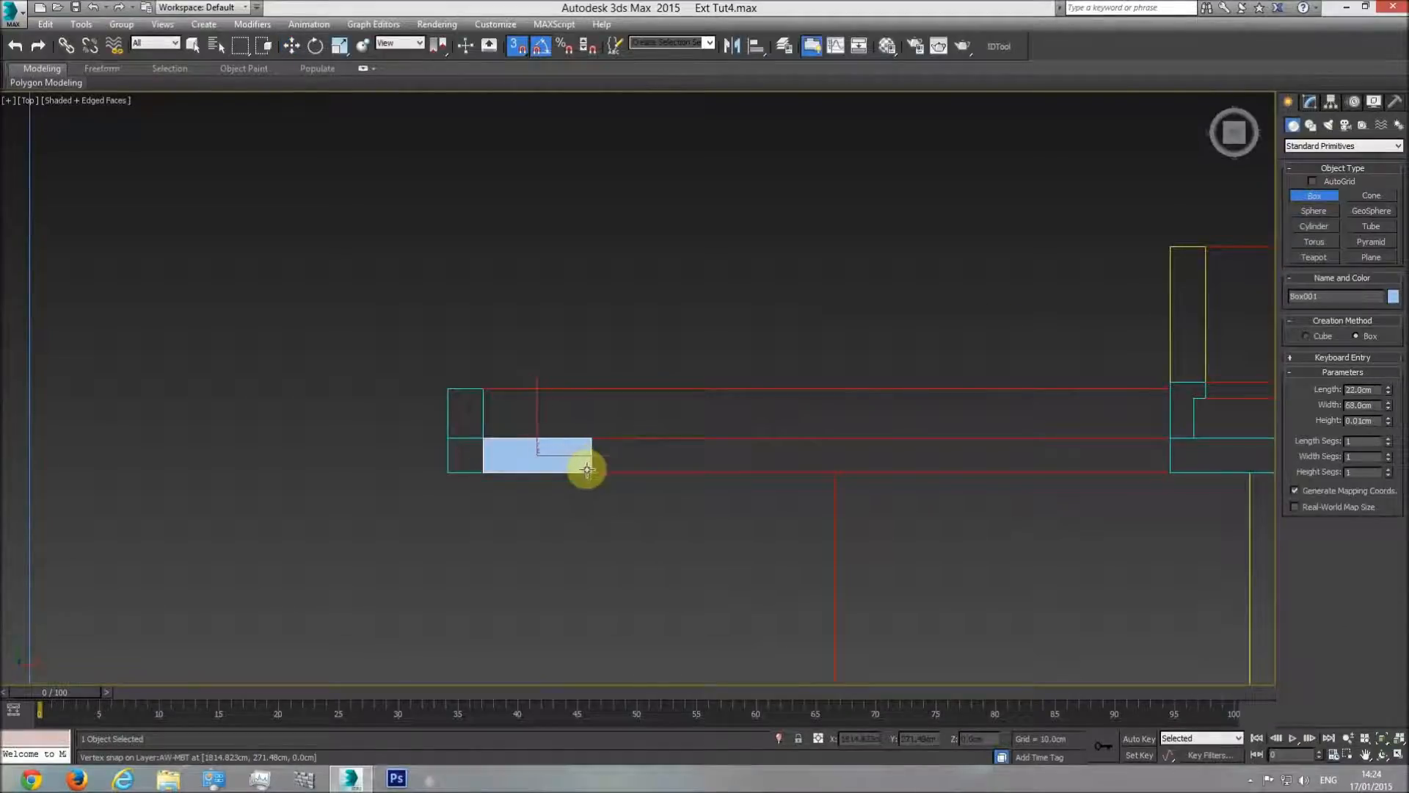
click(598, 333)
mouse_move(1389, 392)
mouse_down()
mouse_move(1380, 321)
mouse_move(1385, 389)
mouse_up()
key(w)
key(Delete)
Step: Return to an angled perspective view of the house and select the shading element
key(p)
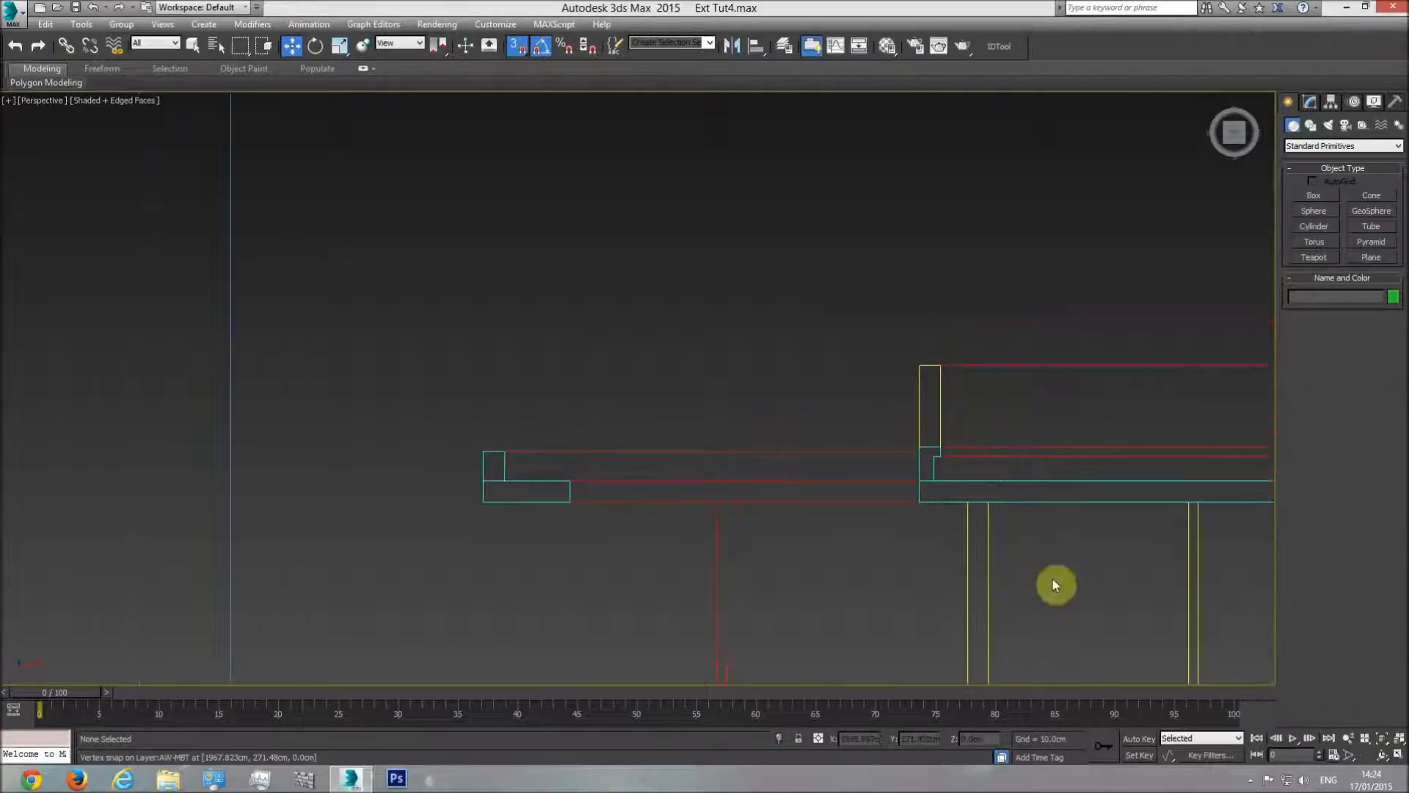
click(1393, 737)
click(1383, 755)
drag(617, 477, 755, 363)
middle_drag(756, 363, 505, 457)
scroll(671, 419, up, 5)
middle_drag(251, 543, 443, 465)
scroll(444, 466, up, 6)
key(w)
click(513, 376)
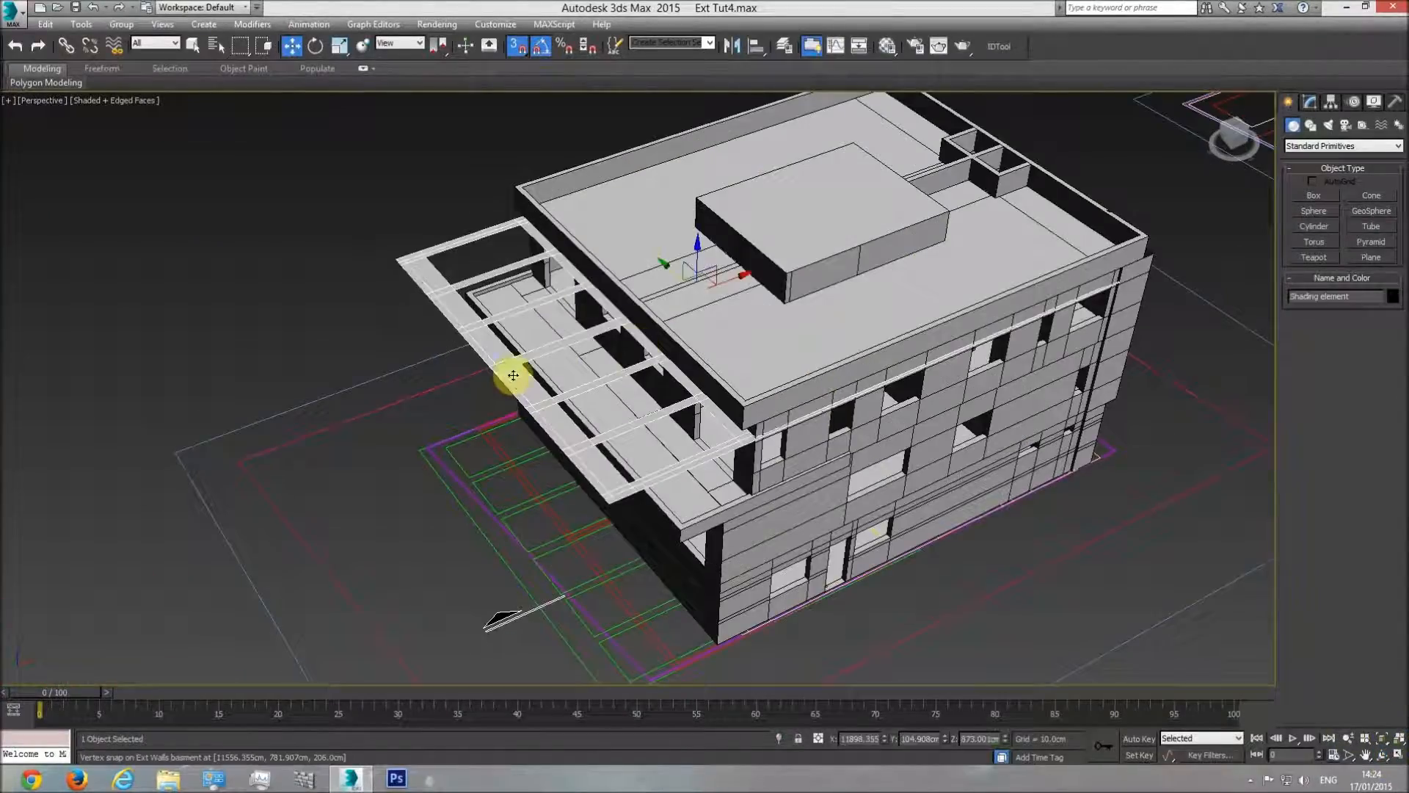
Step: Turn the shading element's Shell modifier back on and set its outer amount to 22 cm
click(1311, 101)
click(1295, 161)
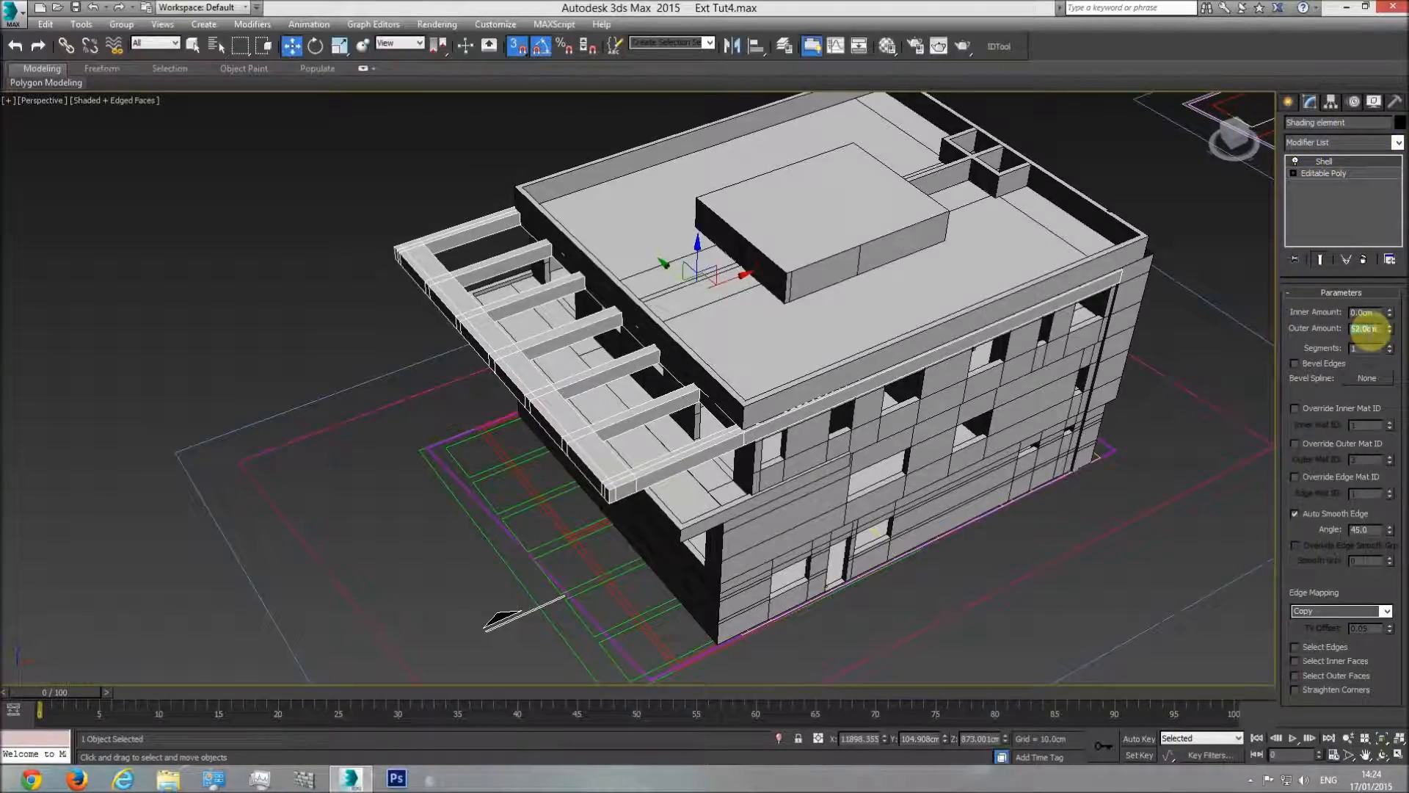
text(22)
key(Return)
Step: Add an Edit Poly modifier above the shading element's Shell and switch to polygon editing
scroll(619, 491, up, 4)
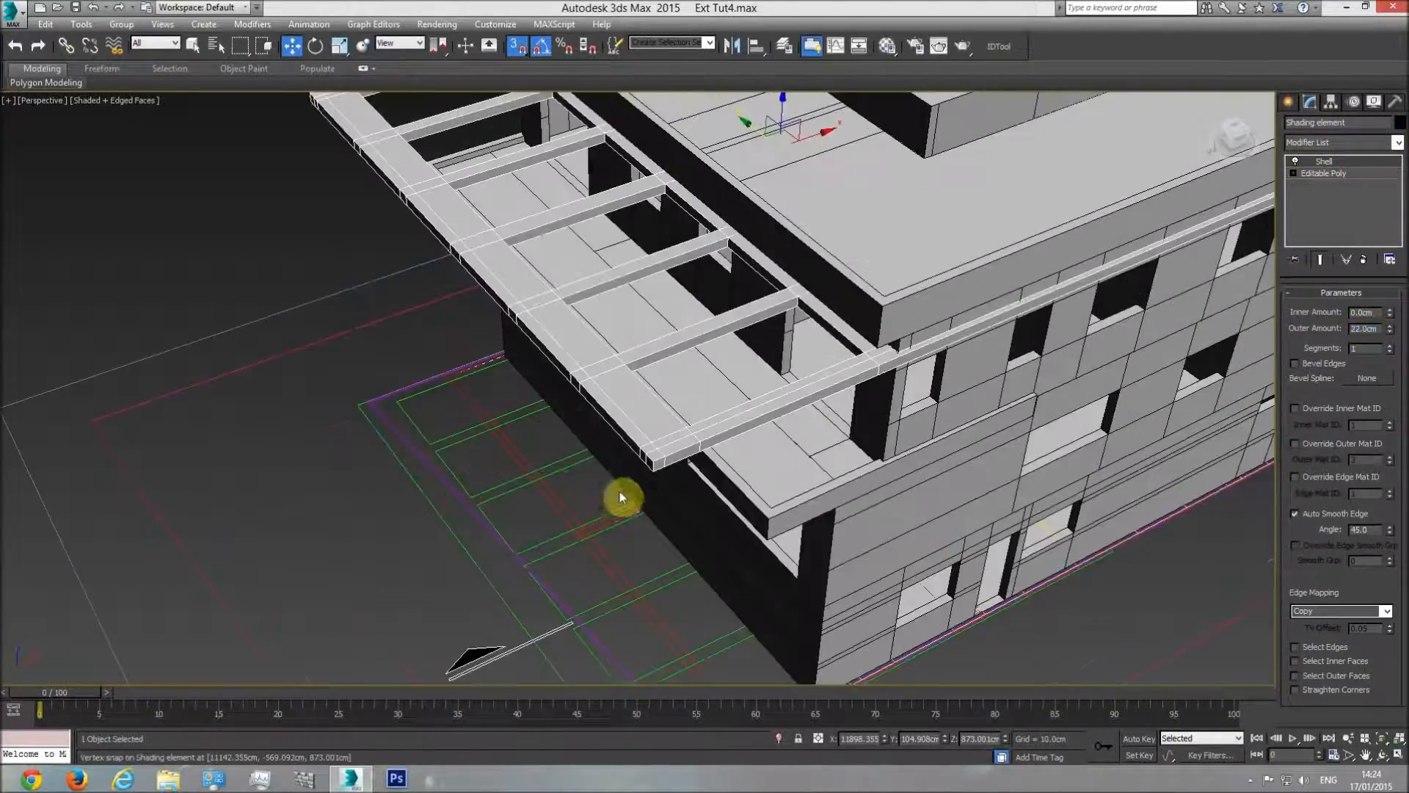
click(1397, 144)
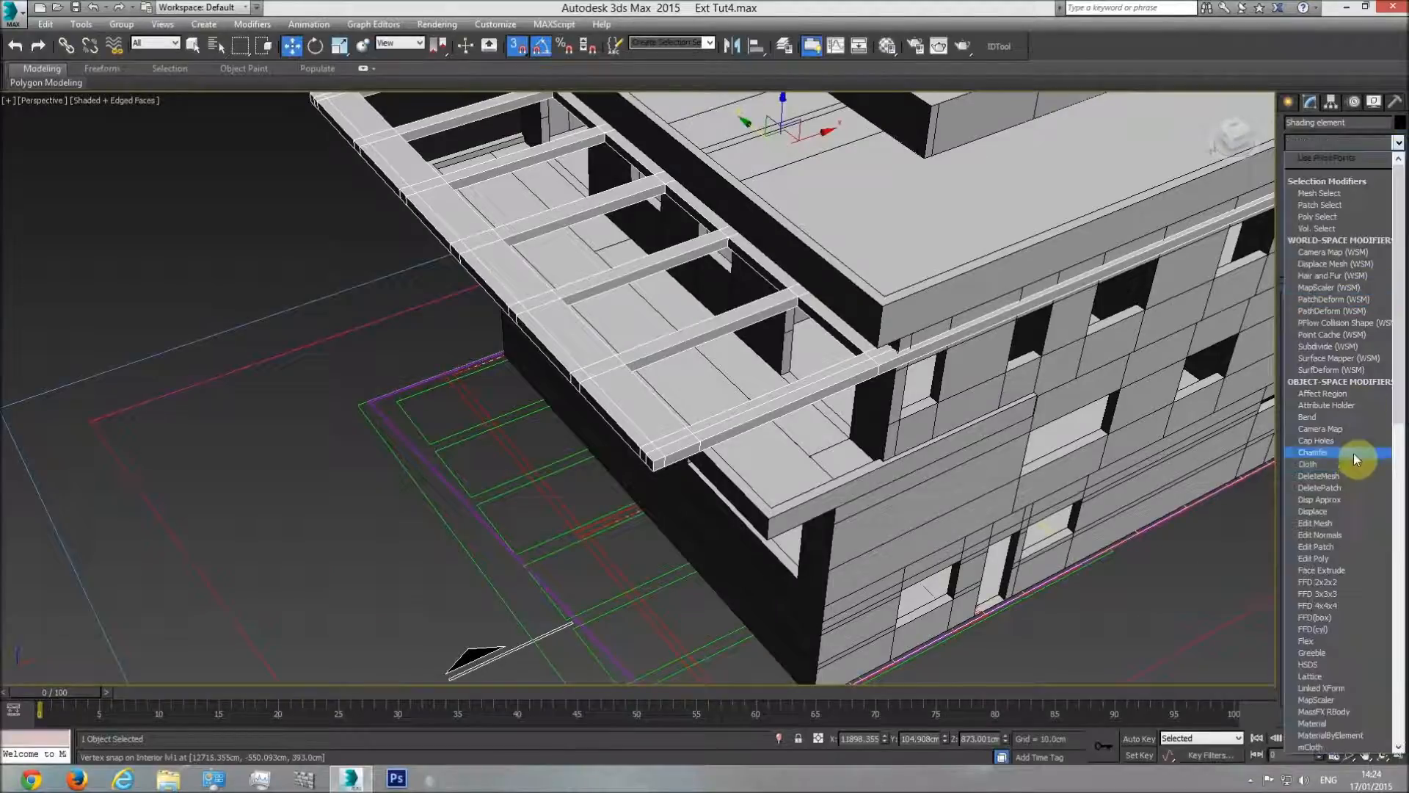
click(1334, 557)
click(1356, 407)
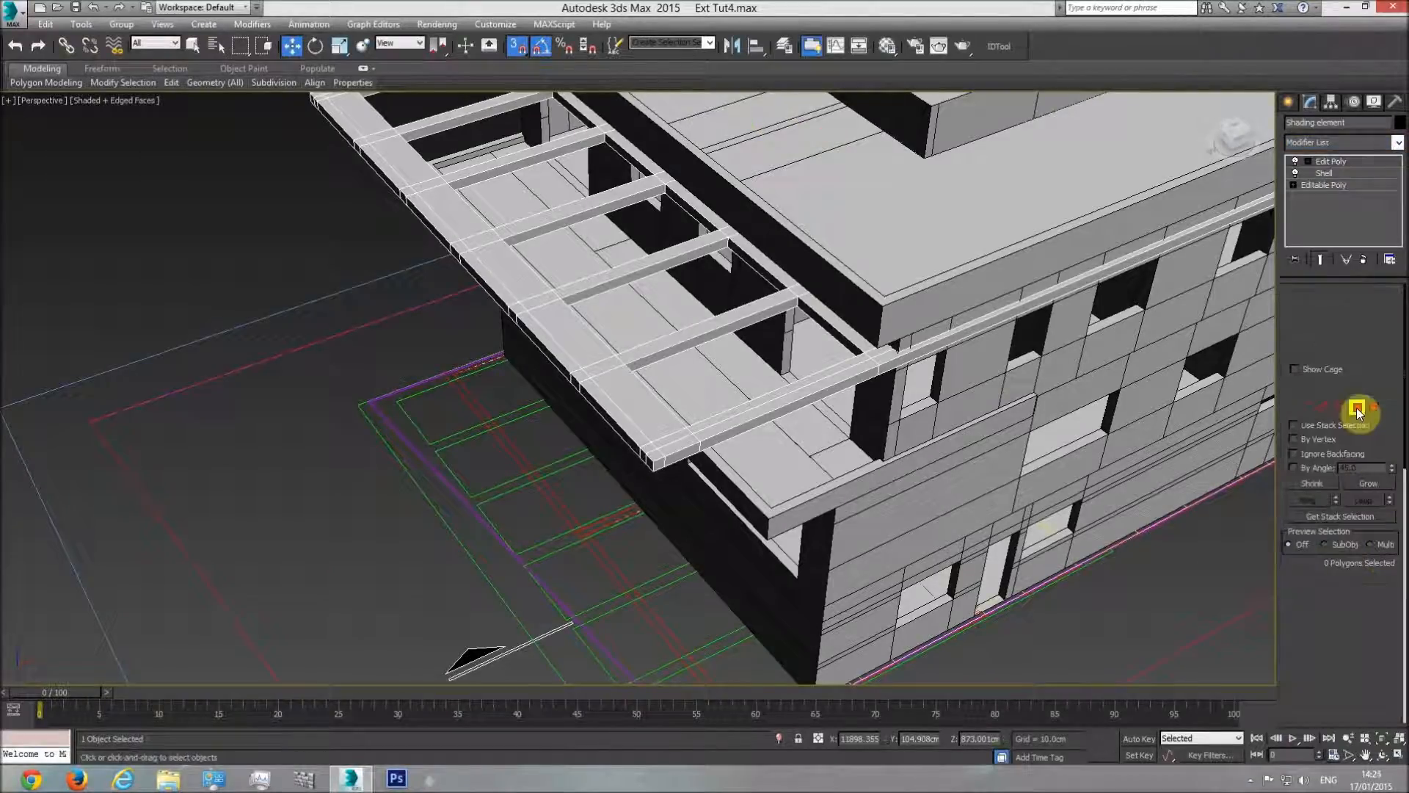
Step: Select all top polygons along the shading element's outer rim, from the house's long side around the overhang to its far end
click(889, 355)
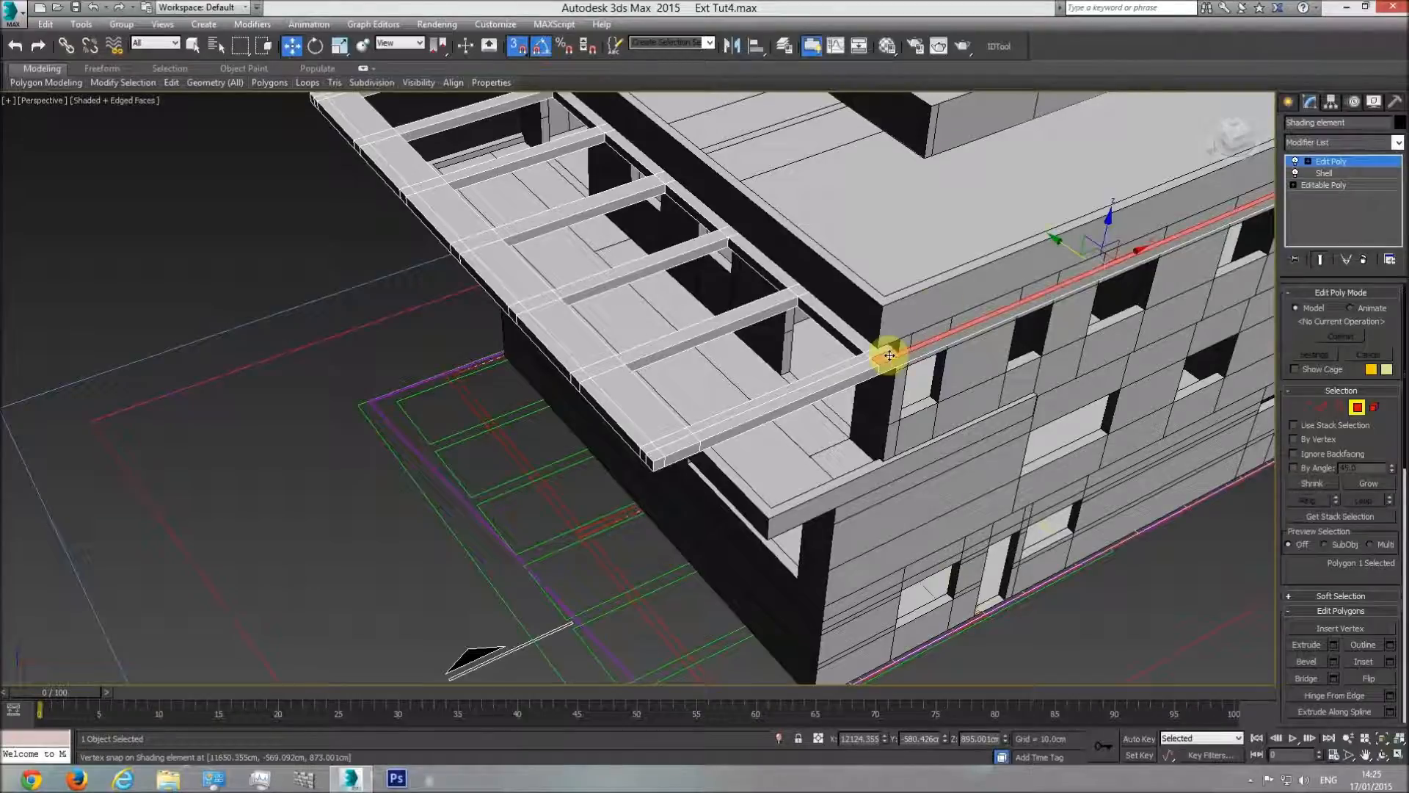
click(193, 45)
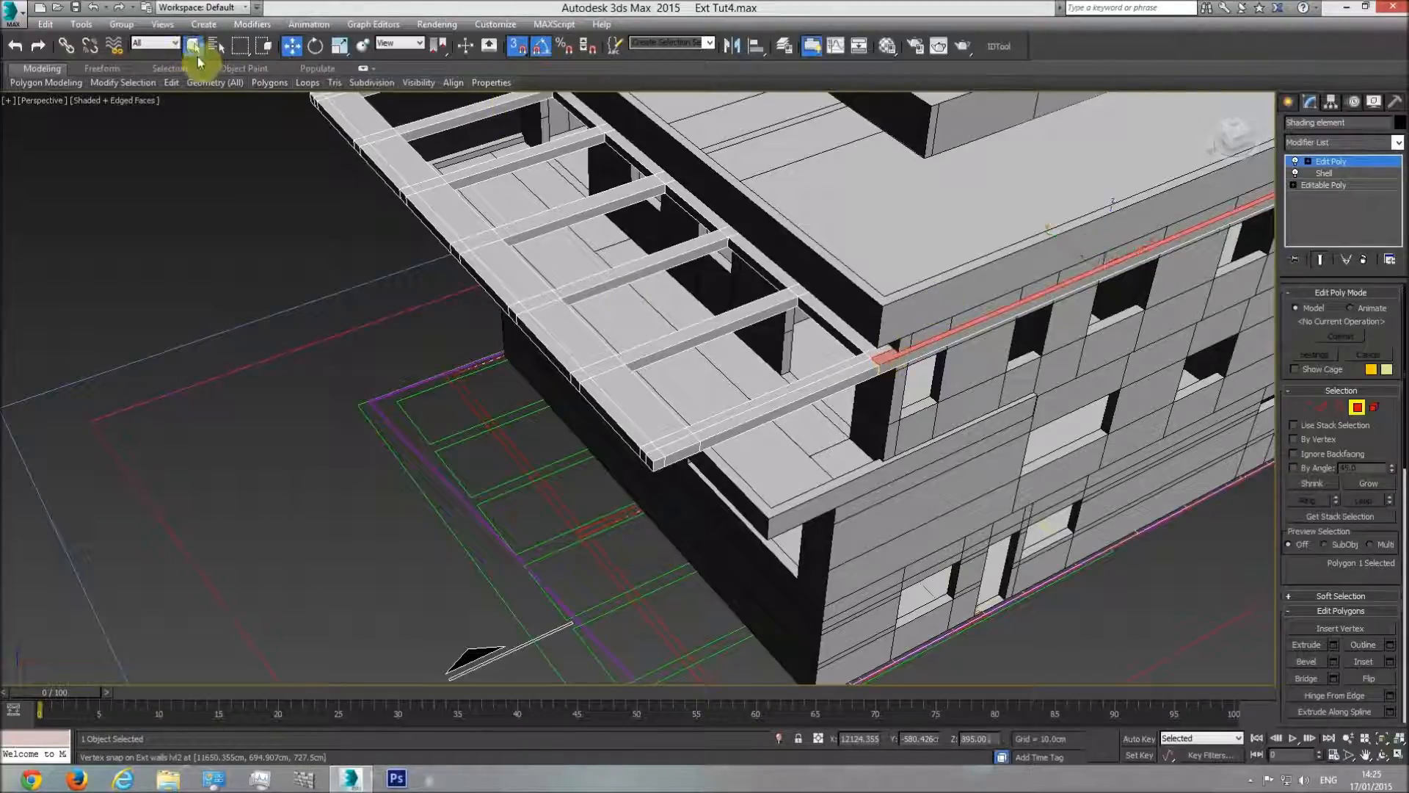
ctrl+click(850, 370)
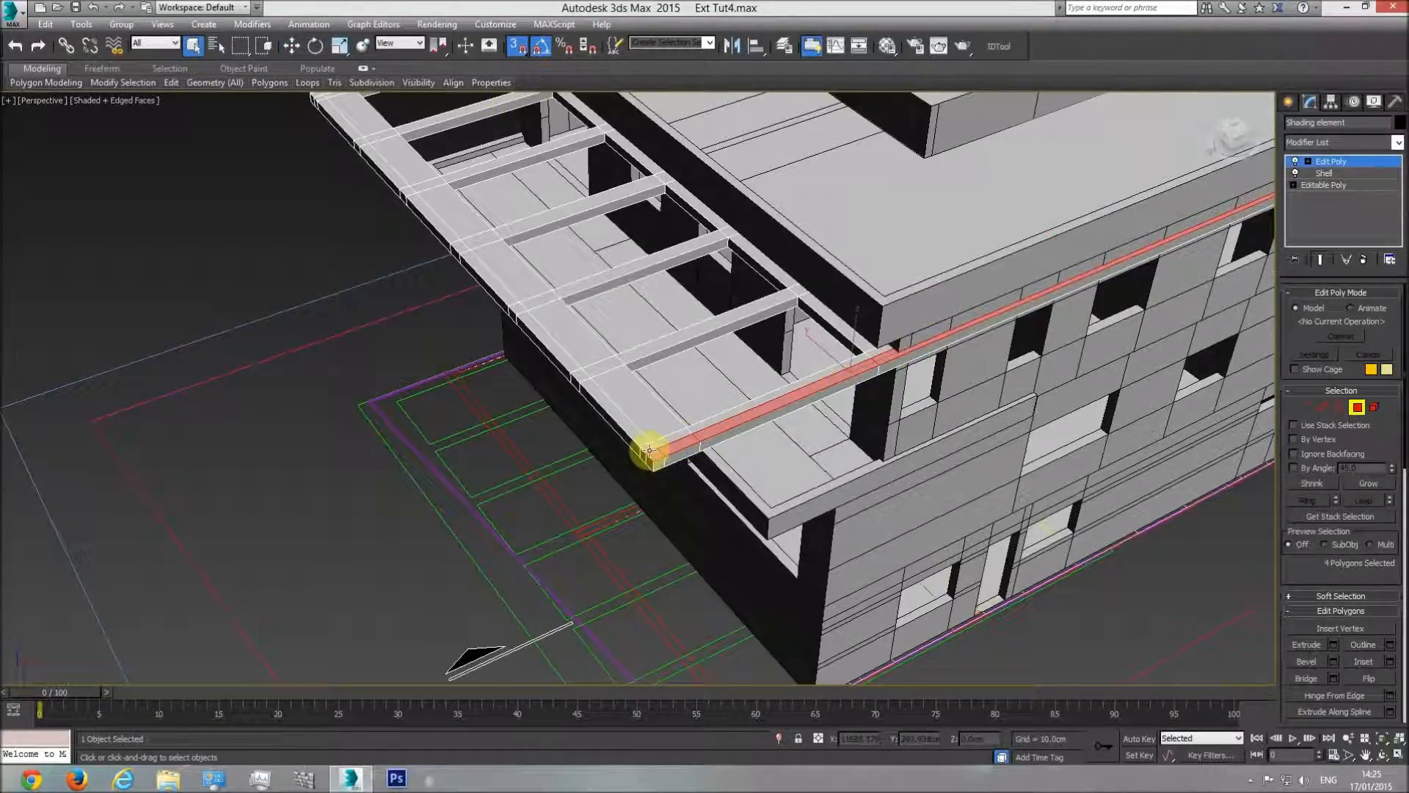
ctrl+click(582, 370)
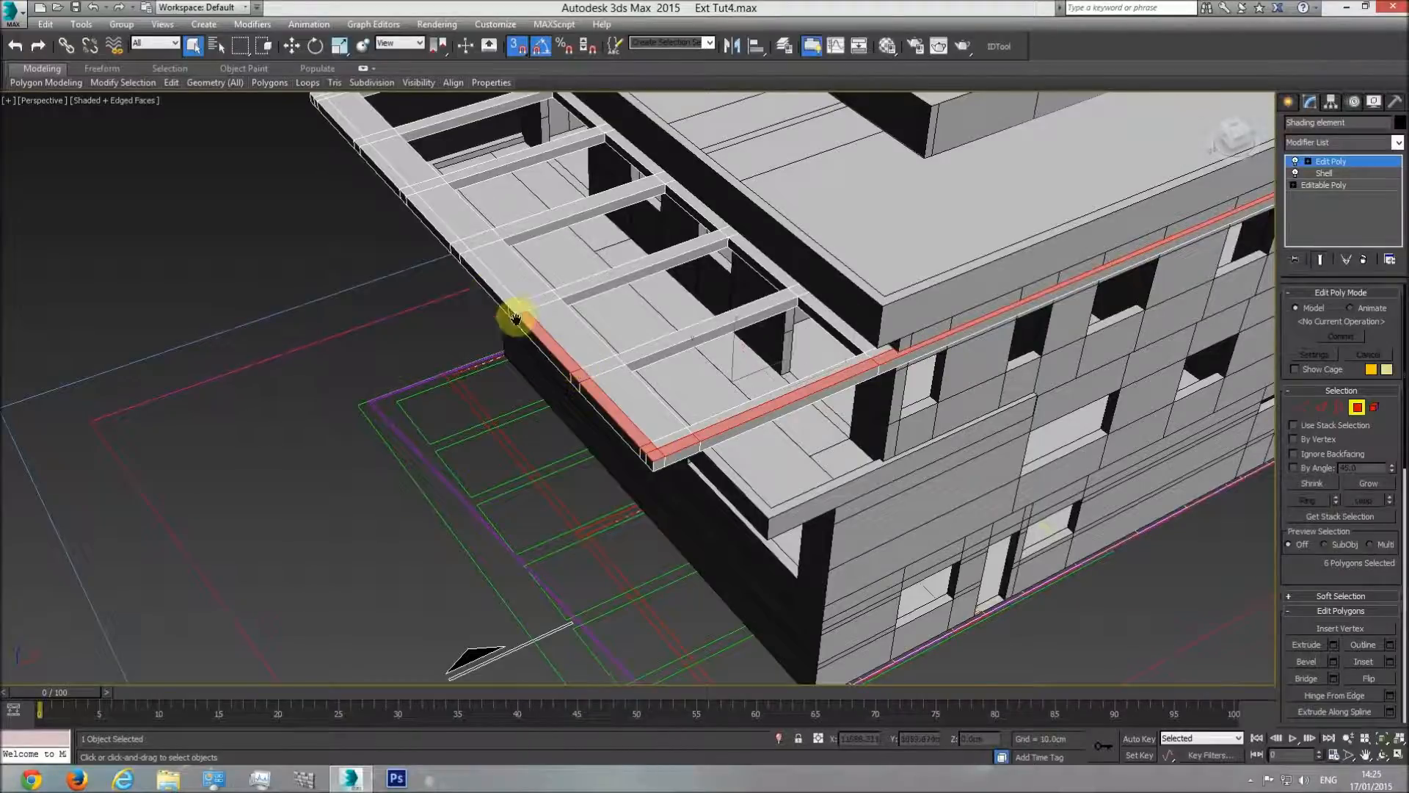
scroll(504, 314, up, 3)
ctrl+click(496, 273)
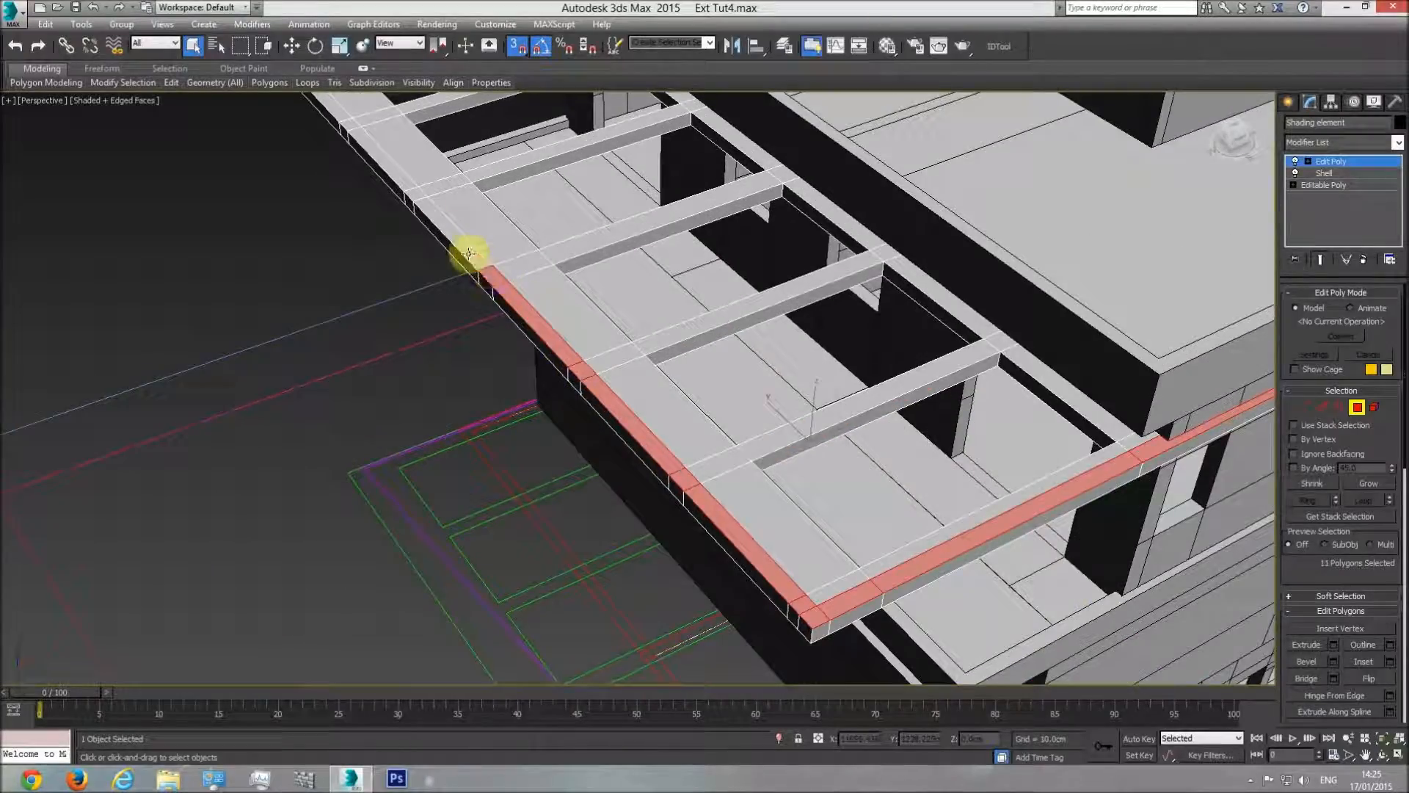
ctrl+click(467, 253)
ctrl+click(409, 192)
ctrl+click(397, 179)
middle_drag(337, 126, 486, 325)
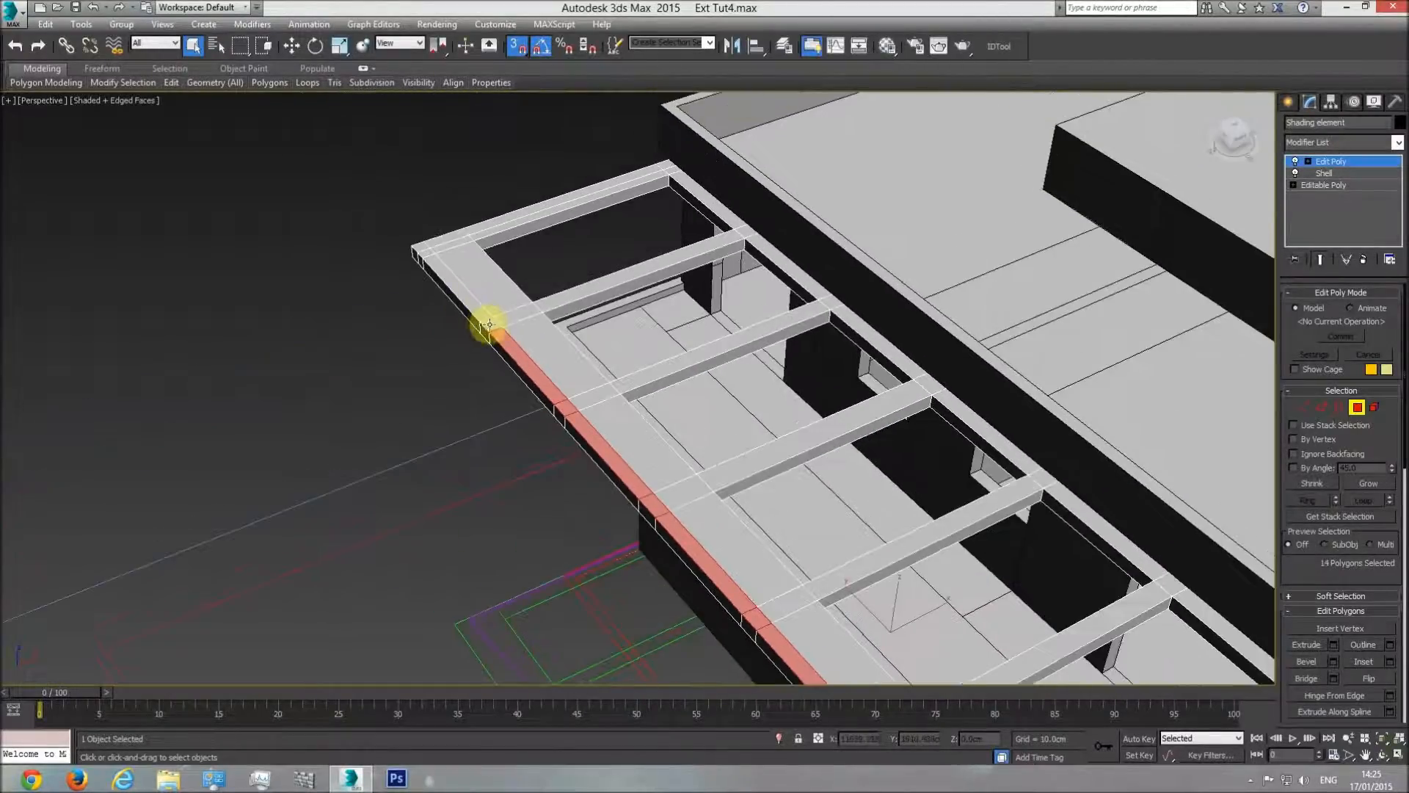
middle_drag(394, 223, 563, 393)
scroll(563, 393, up, 3)
scroll(565, 397, down, 1)
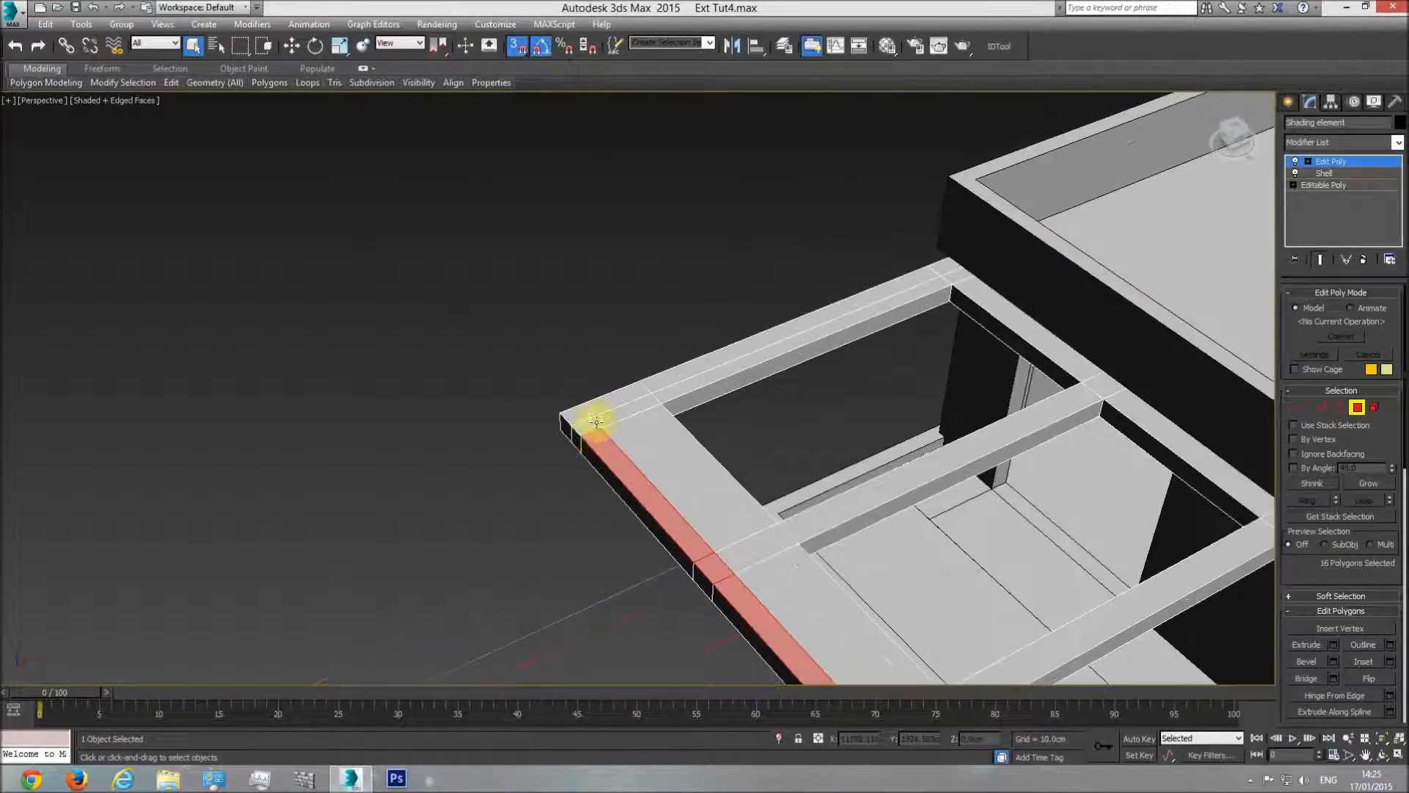
ctrl+click(698, 368)
ctrl+click(907, 288)
Step: Close the calculator and extrude the selected rim polygons of the shading element by 31 cm to form the outer kerb
click(1383, 755)
drag(582, 456, 623, 487)
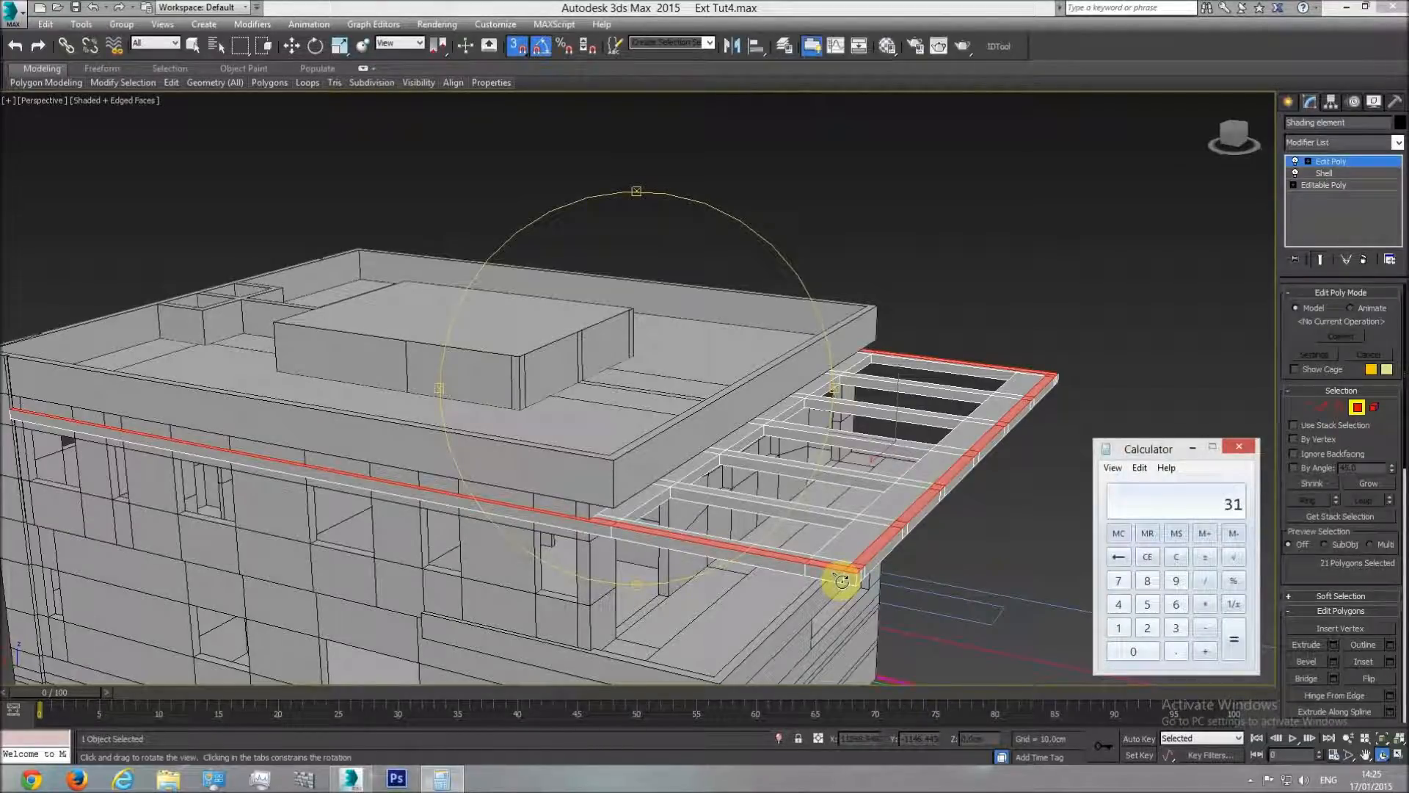
click(1238, 449)
click(1333, 646)
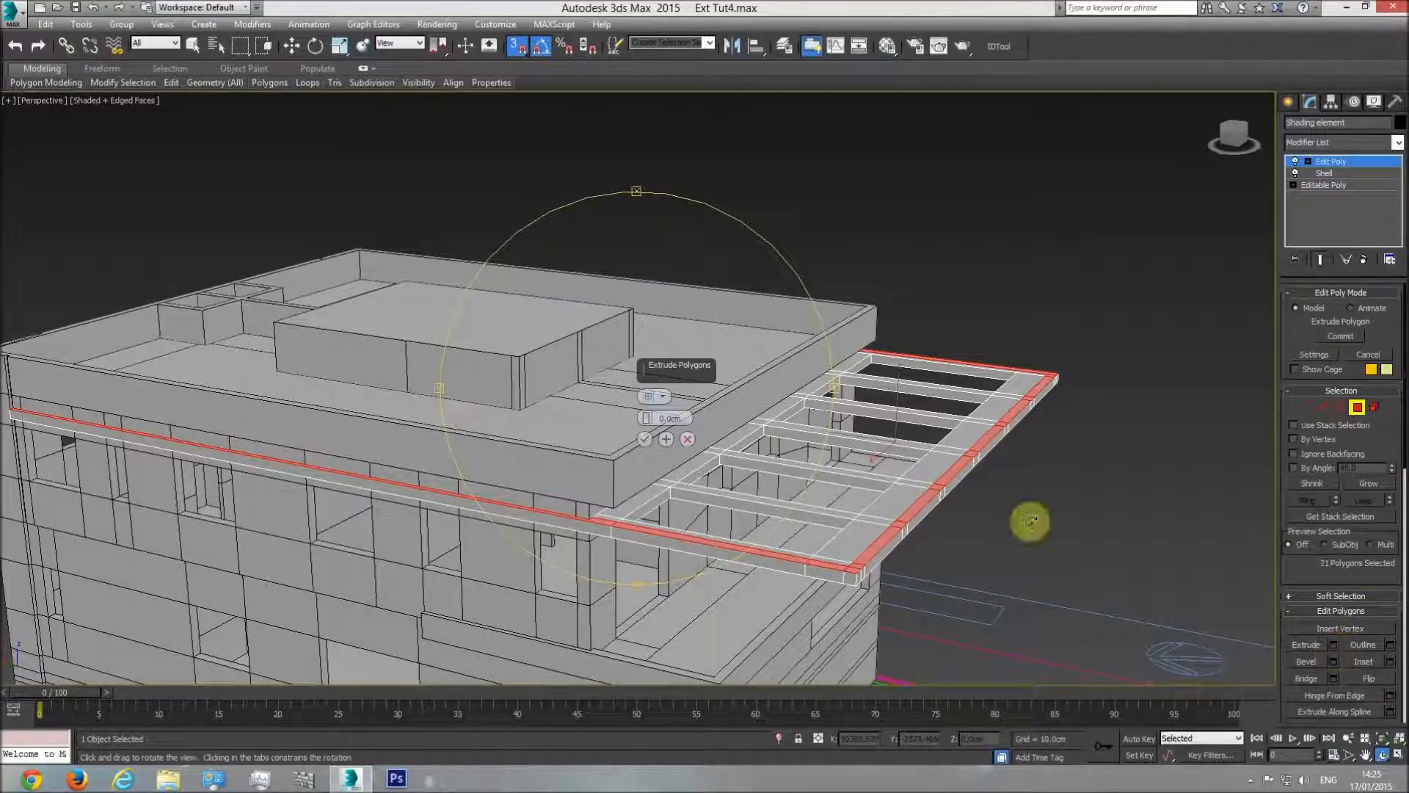
text(31)
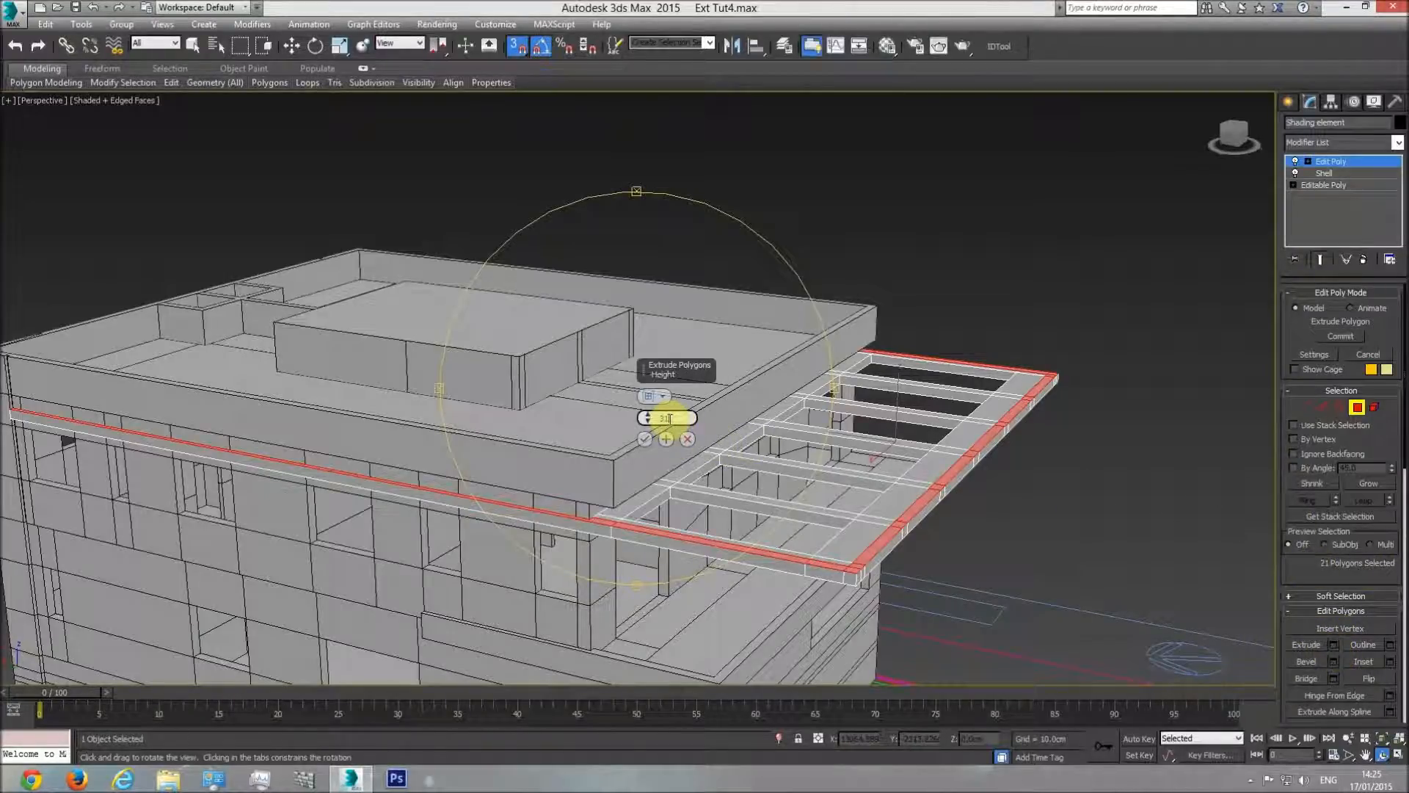
text(0)
key(Return)
click(643, 439)
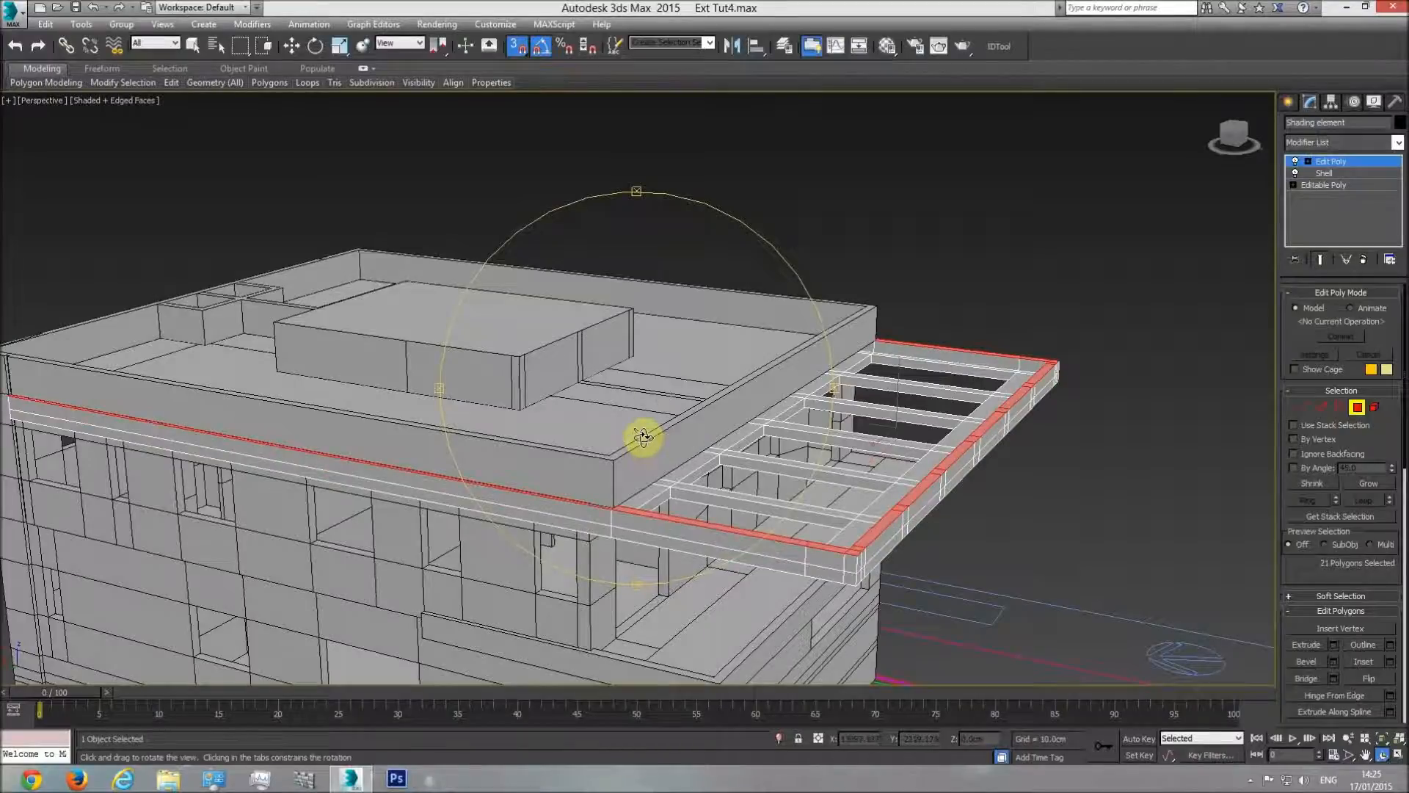
Step: In front wireframe view, move the kerb's top polygons vertically with vertex snap to align with the base of the roof parapet wall
key(f)
scroll(487, 528, up, 10)
key(F3)
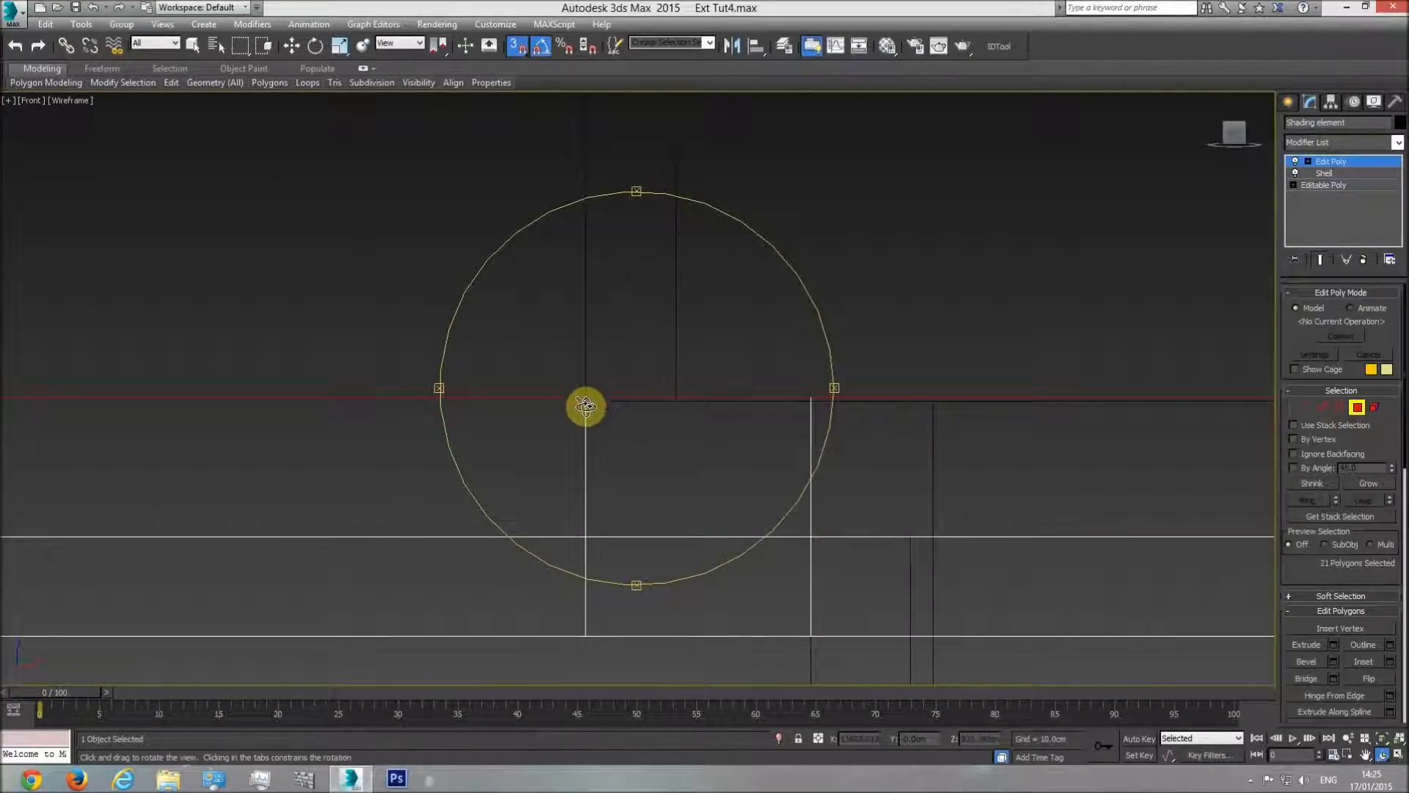
scroll(595, 391, down, 2)
middle_drag(595, 391, 669, 394)
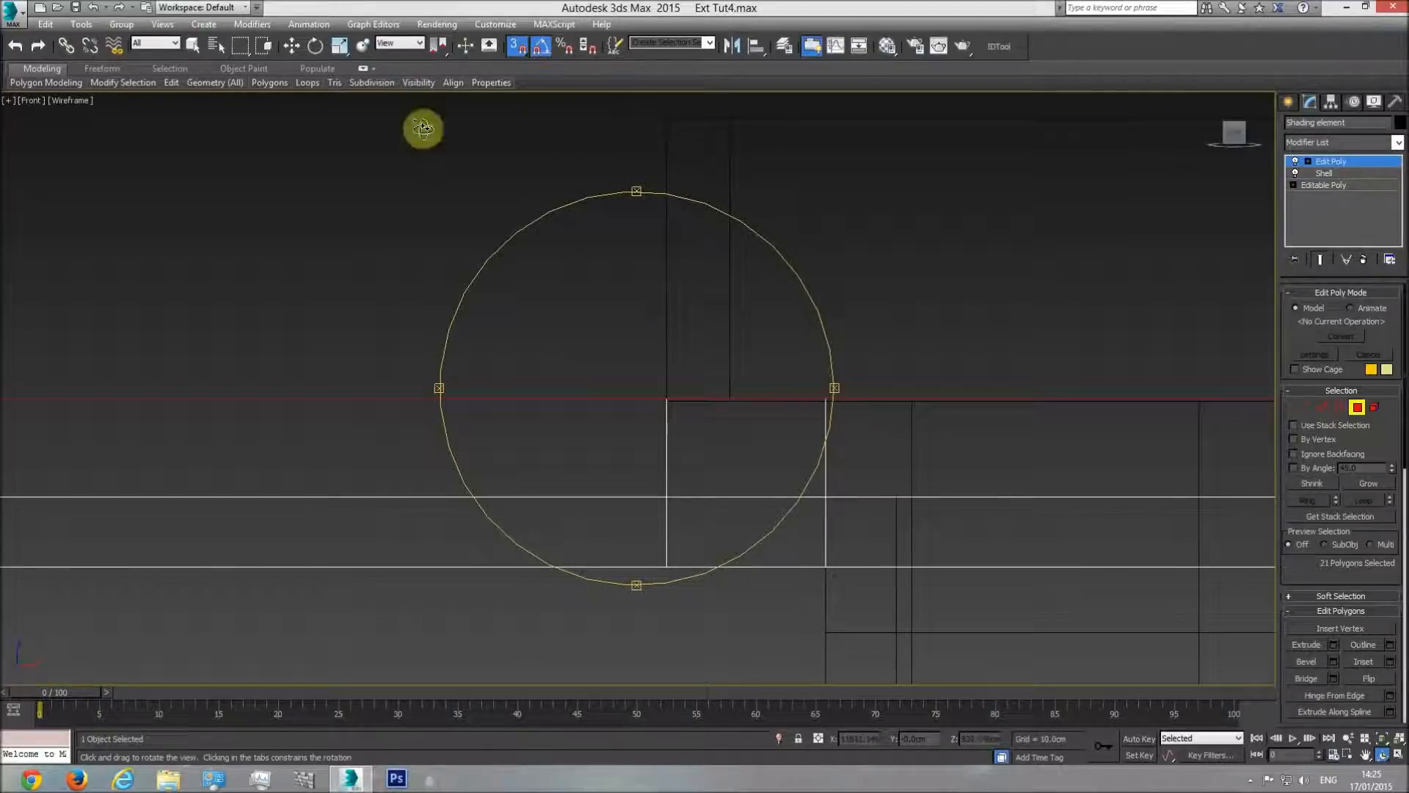
click(292, 50)
scroll(517, 262, down, 2)
middle_drag(517, 262, 767, 244)
drag(264, 326, 910, 377)
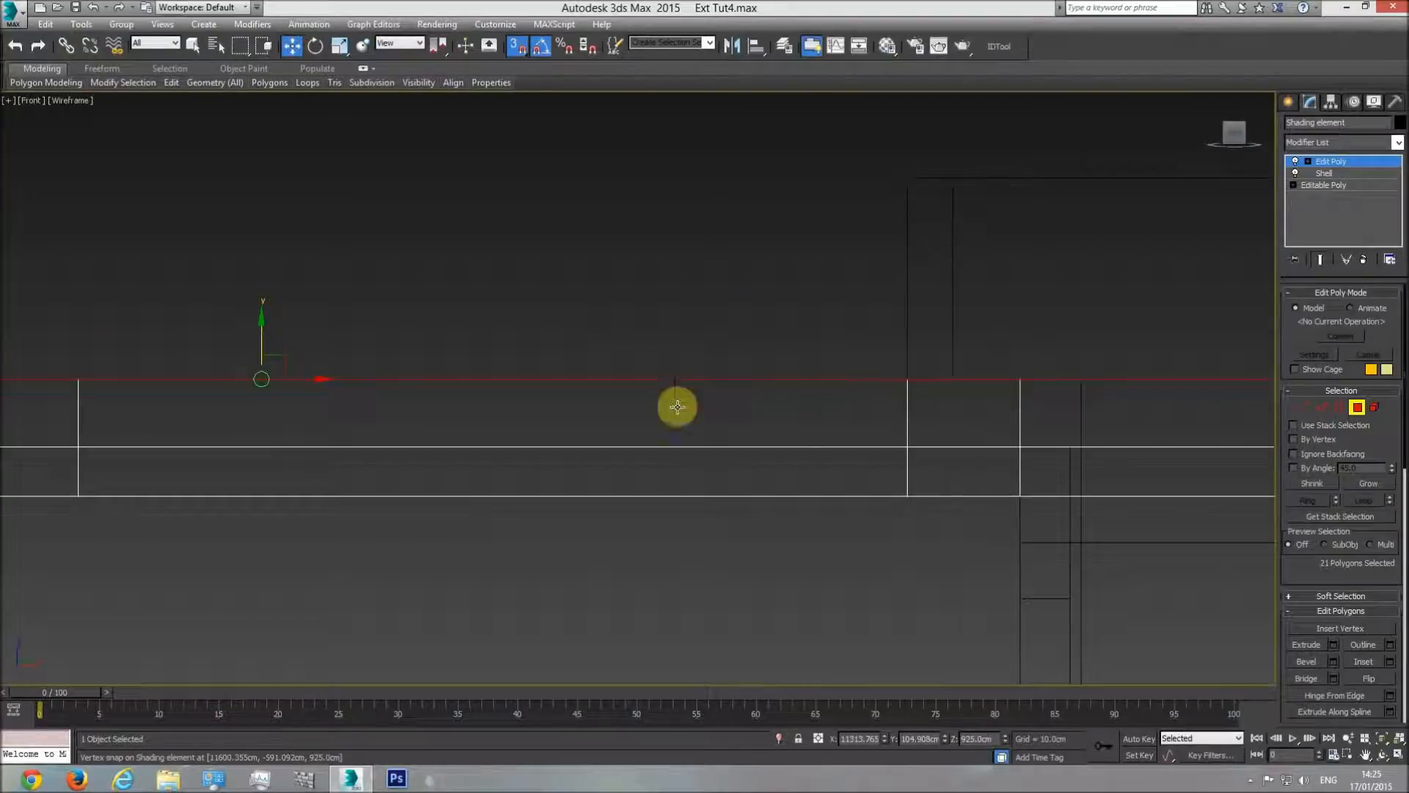
Step: Return to a shaded perspective view of the house, leave polygon editing and deselect the shading element
key(p)
key(z)
click(1384, 753)
mouse_move(1094, 624)
mouse_down()
mouse_move(783, 471)
mouse_move(592, 465)
mouse_move(626, 465)
mouse_up()
key(F3)
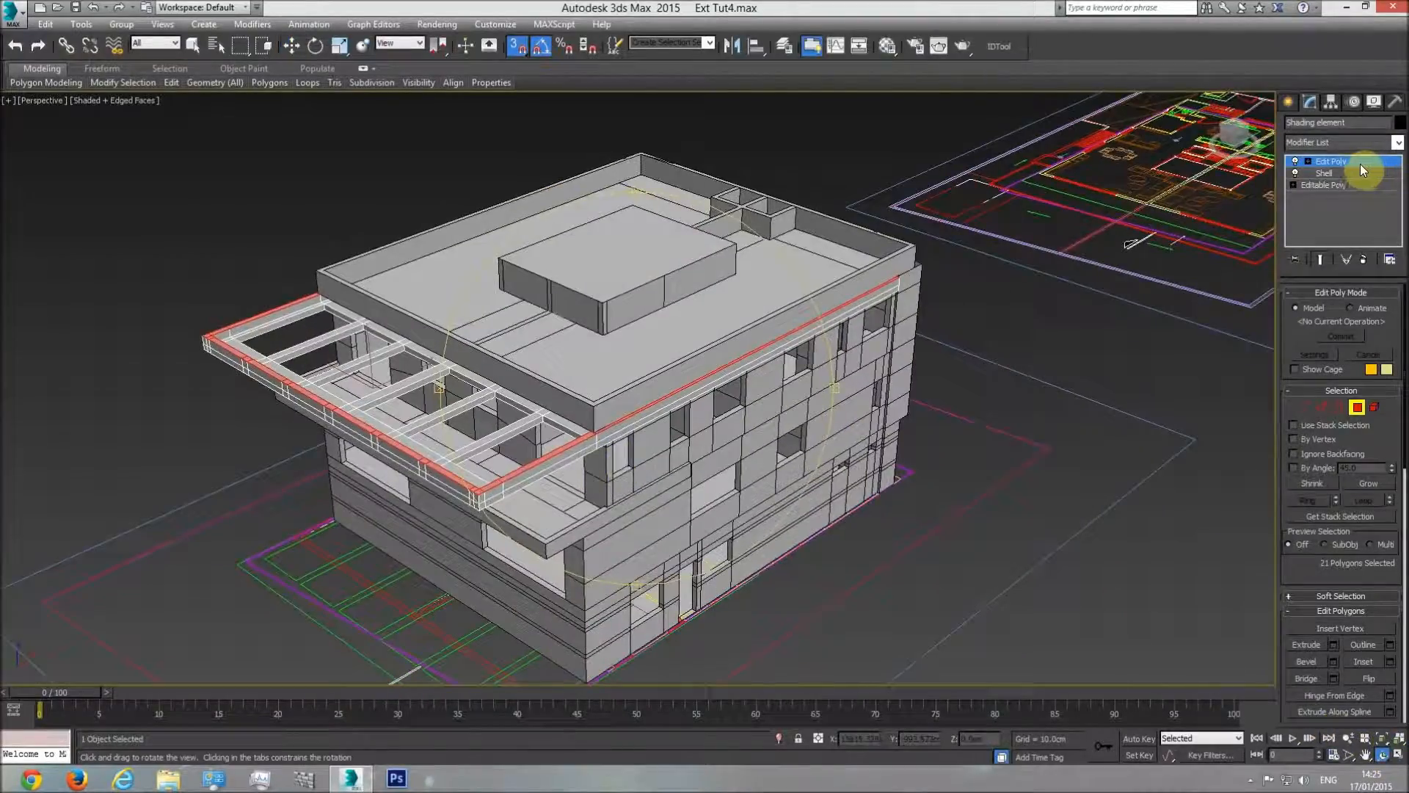
click(1359, 165)
click(1011, 332)
Step: Examine the shading element's kerb and beams up close, with edge lines hidden and with them shown
scroll(496, 438, up, 3)
middle_drag(496, 439, 521, 470)
key(F4)
scroll(539, 459, up, 2)
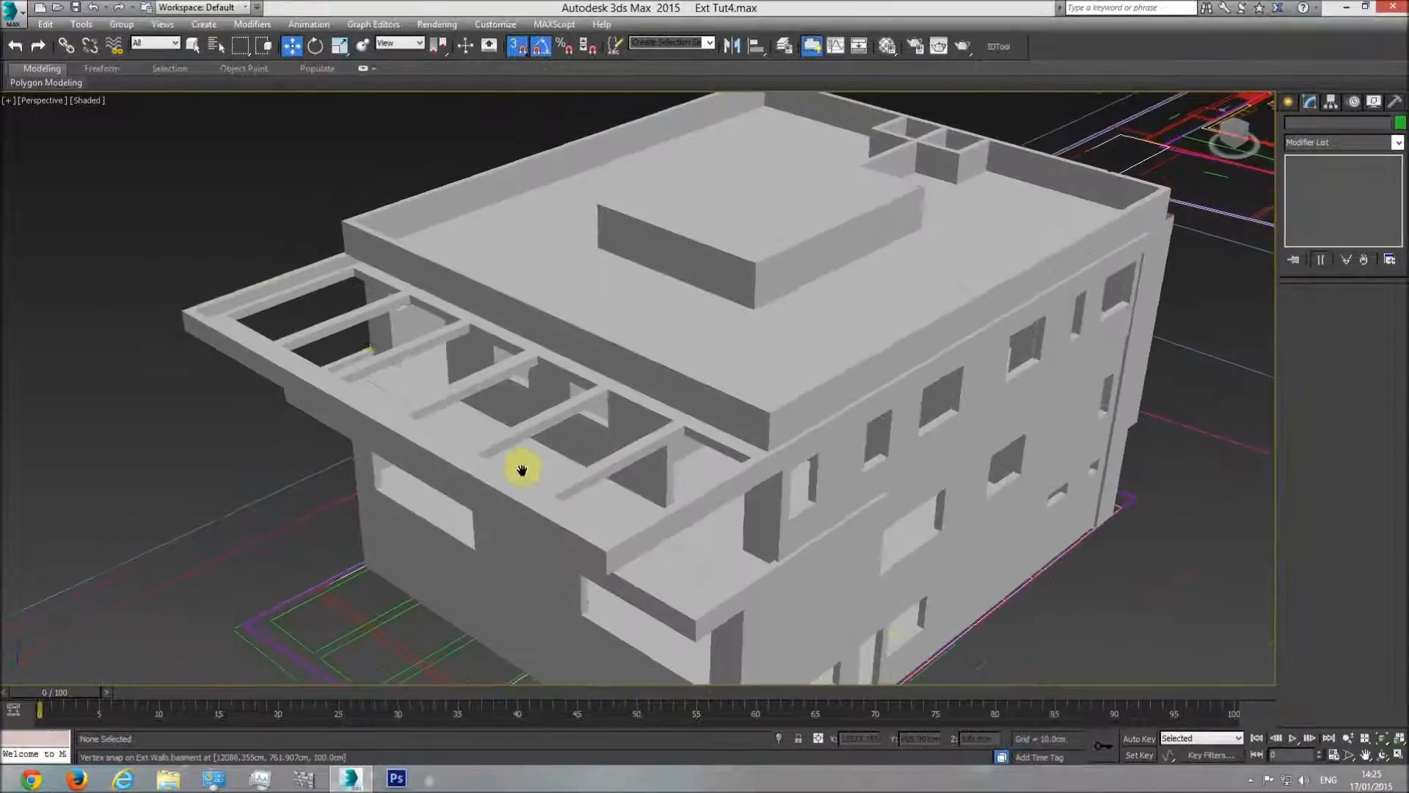
scroll(245, 283, down, 2)
scroll(252, 368, up, 6)
key(F4)
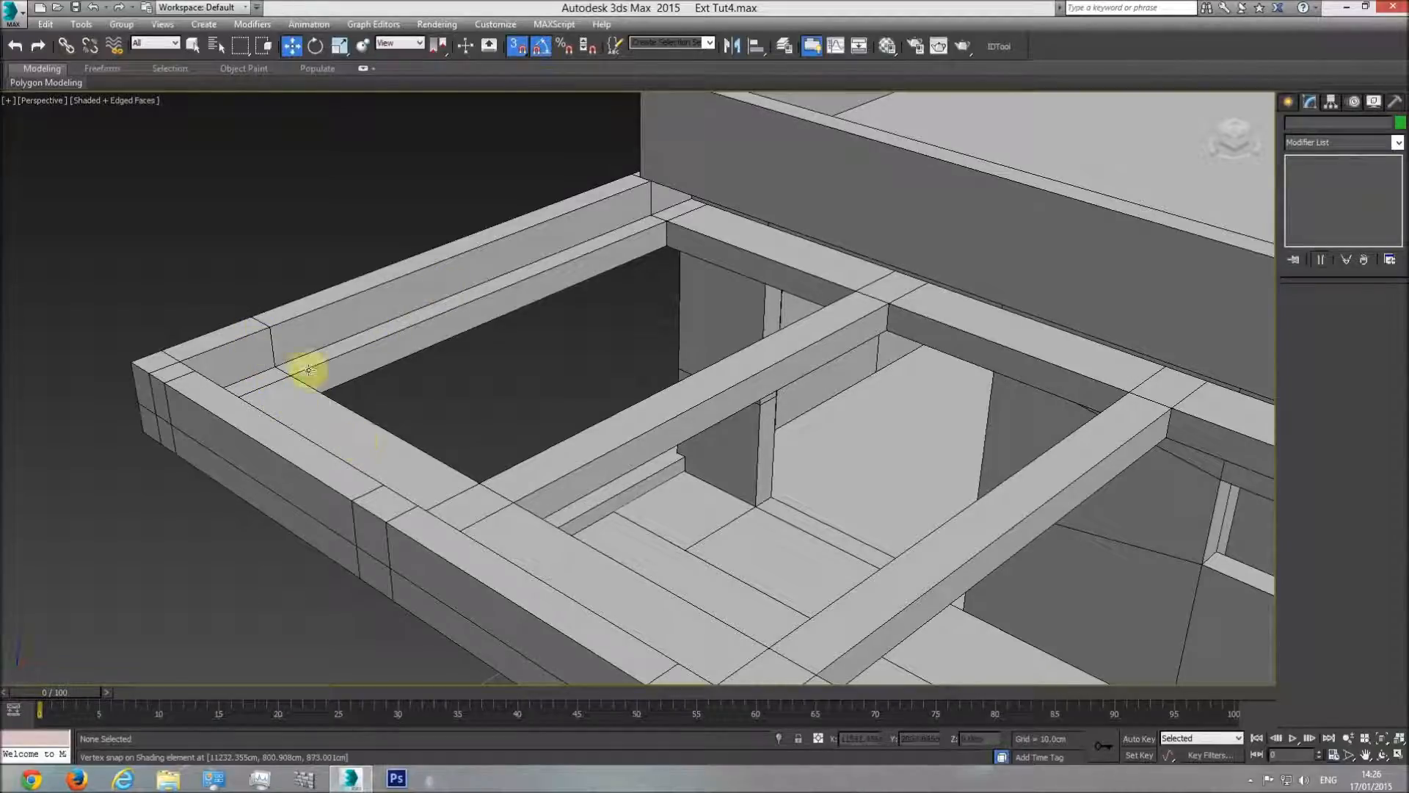
scroll(342, 427, down, 5)
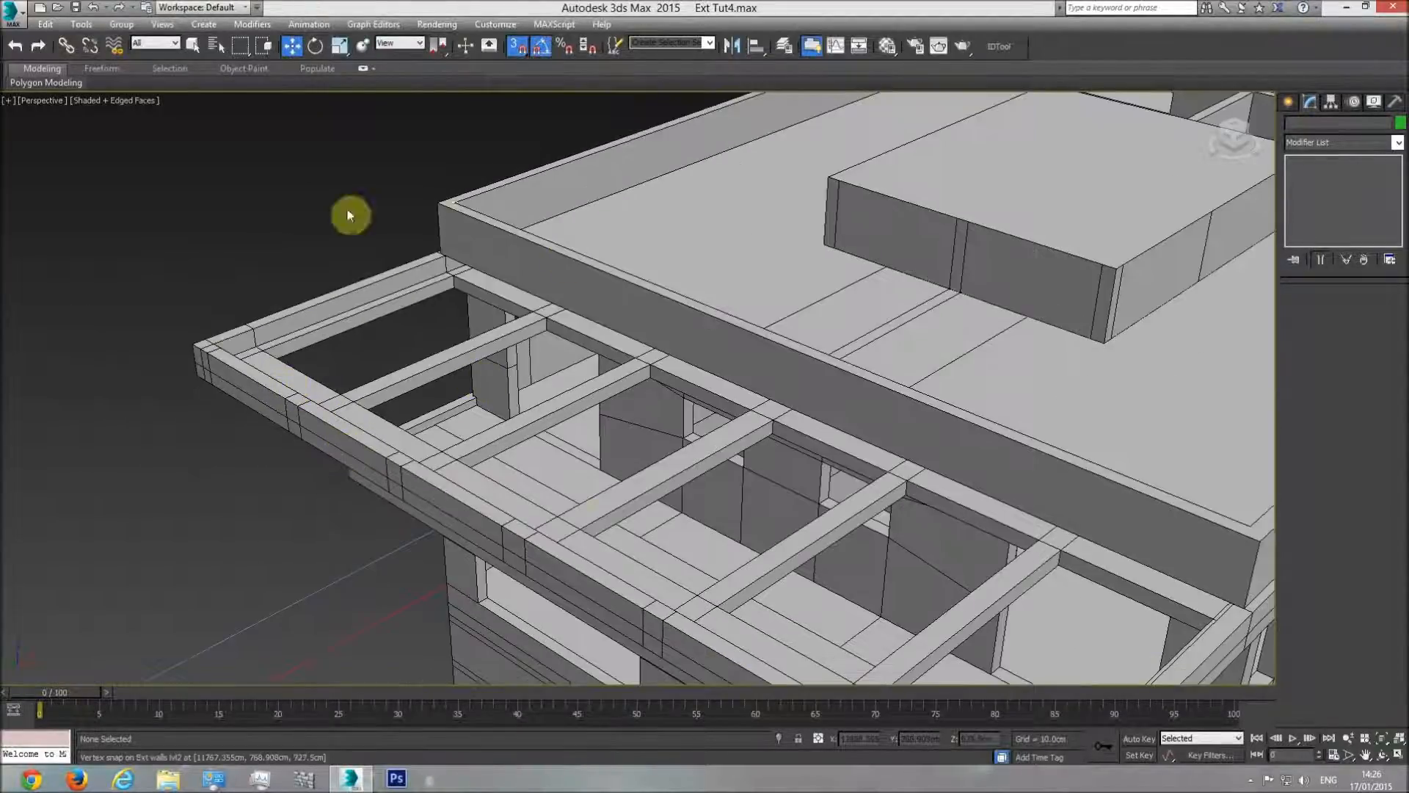
middle_drag(566, 477, 559, 467)
scroll(559, 467, down, 4)
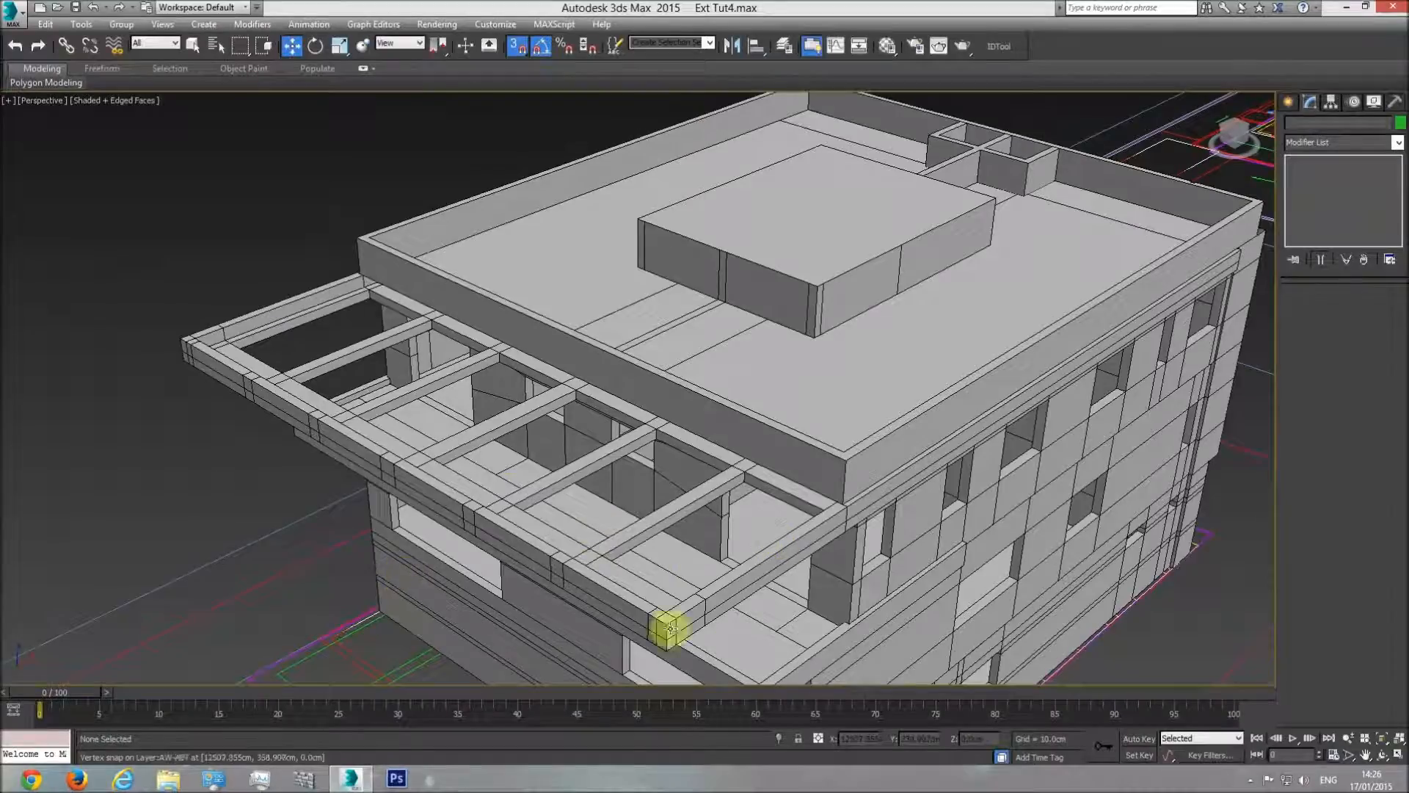
scroll(331, 388, up, 2)
scroll(330, 387, up, 2)
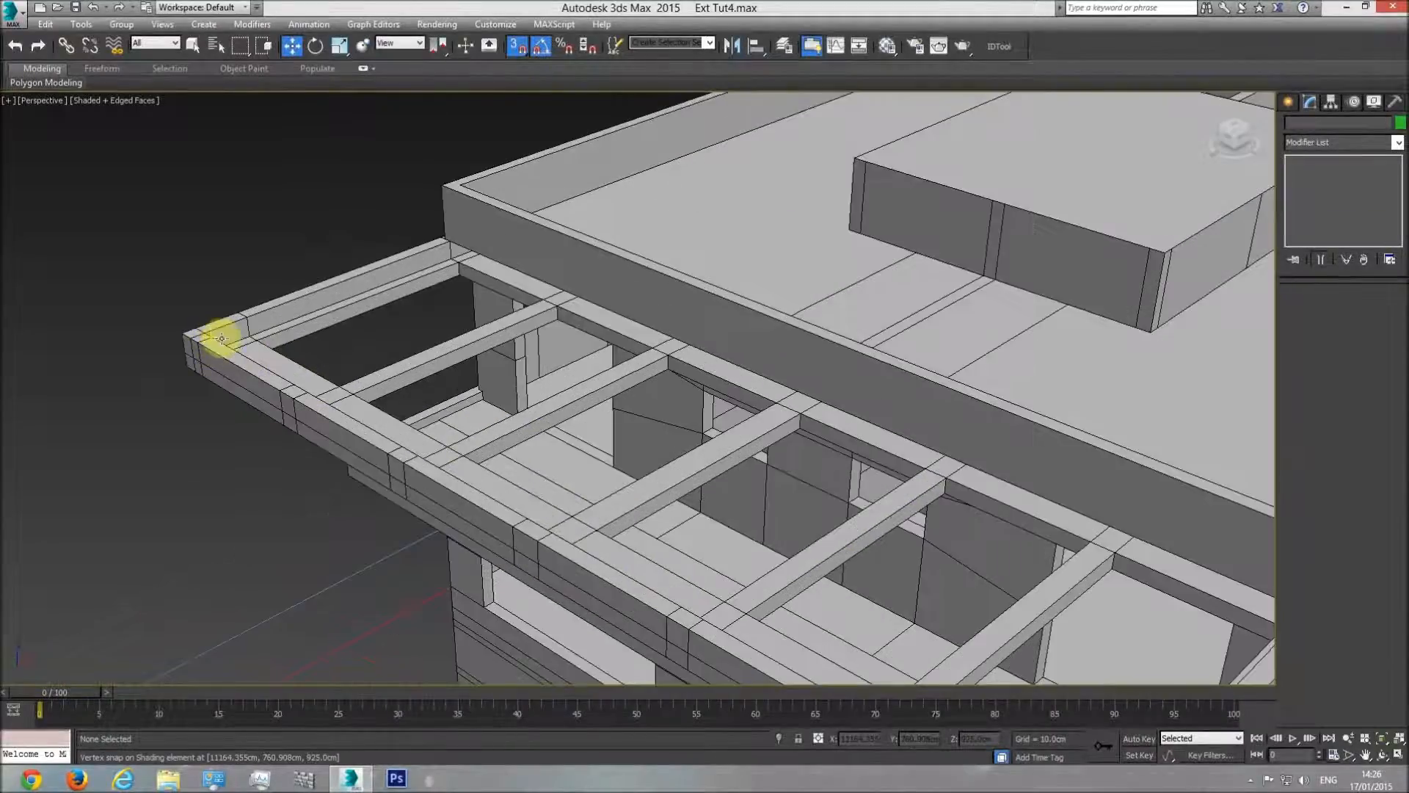
scroll(245, 364, down, 2)
Step: Check the shading element's profile on the section drawing in top view, and return to an angled perspective view of the house
key(t)
scroll(566, 450, up, 5)
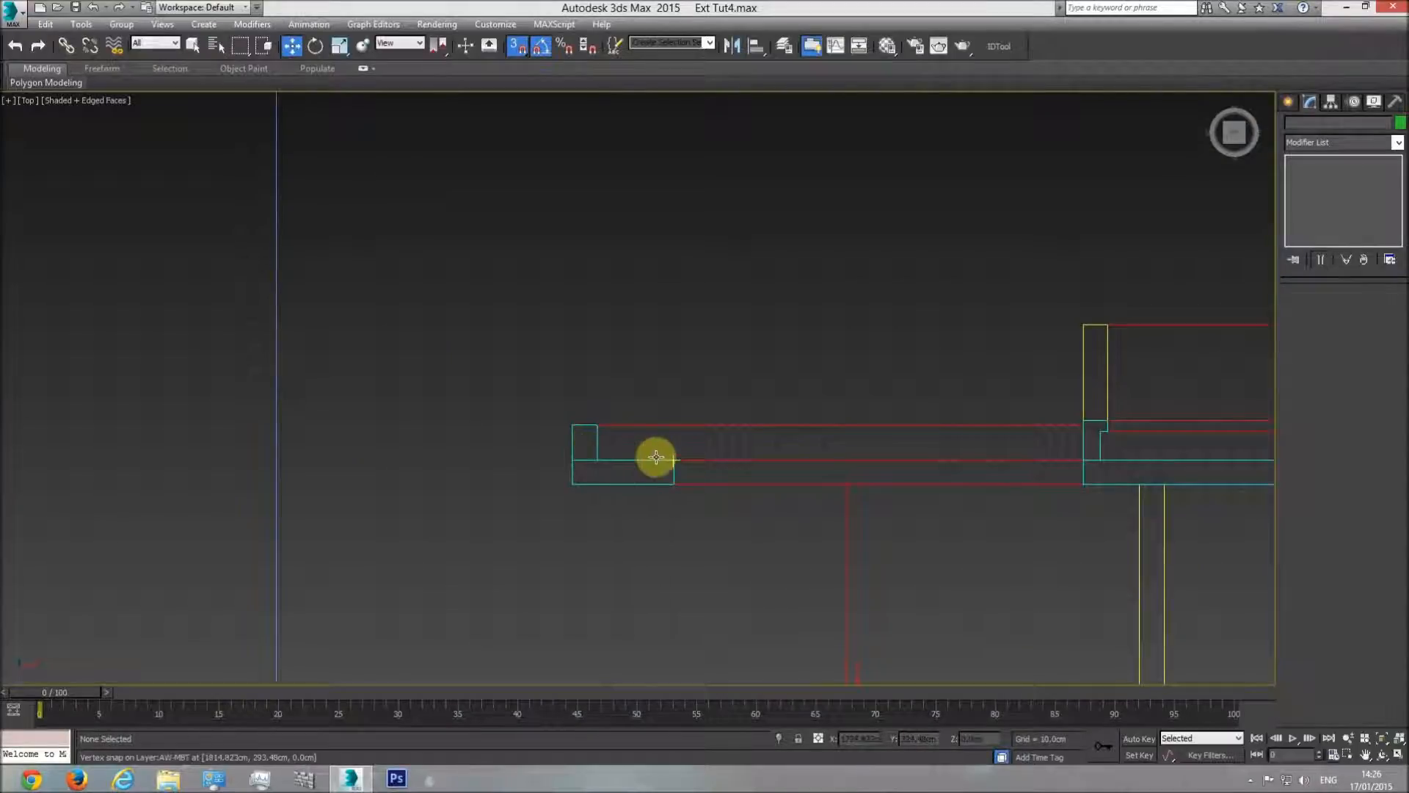
key(p)
click(1386, 738)
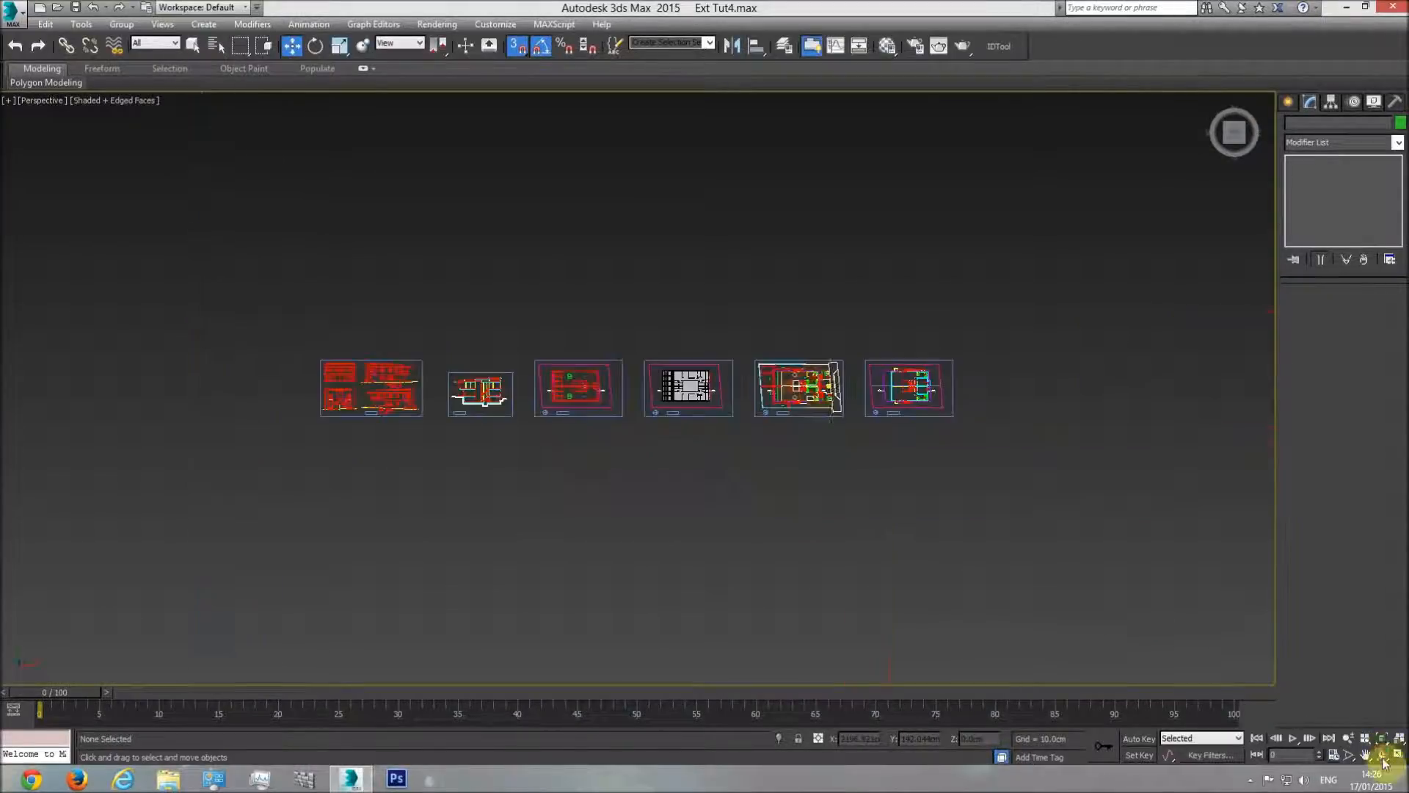
click(1382, 755)
drag(692, 465, 545, 317)
scroll(545, 317, up, 6)
right_click(416, 289)
scroll(412, 296, down, 10)
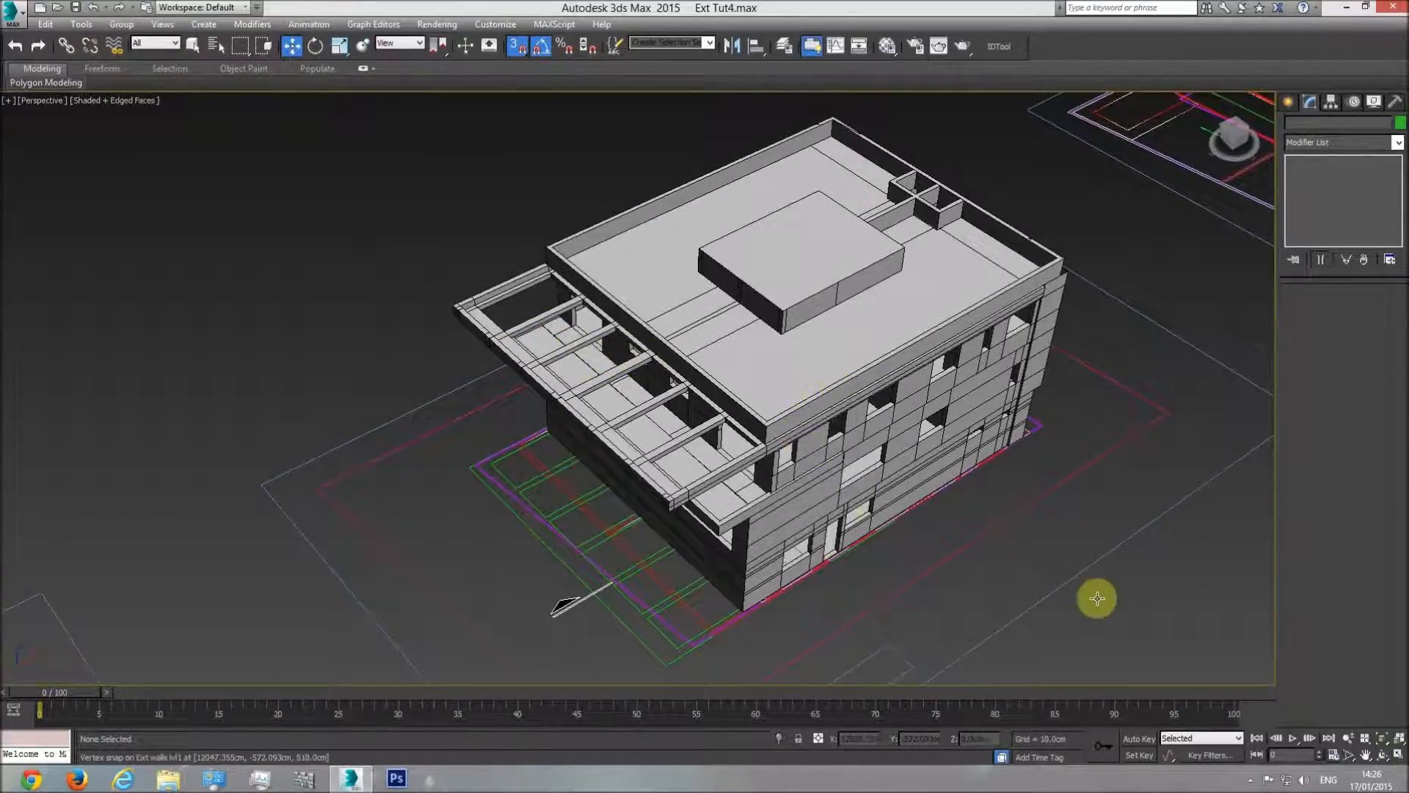
Step: Examine the house's roof, parapet and shading element from several angles
click(1382, 753)
drag(686, 475, 710, 409)
scroll(670, 443, up, 3)
middle_drag(670, 444, 664, 387)
drag(664, 387, 776, 194)
scroll(632, 406, up, 4)
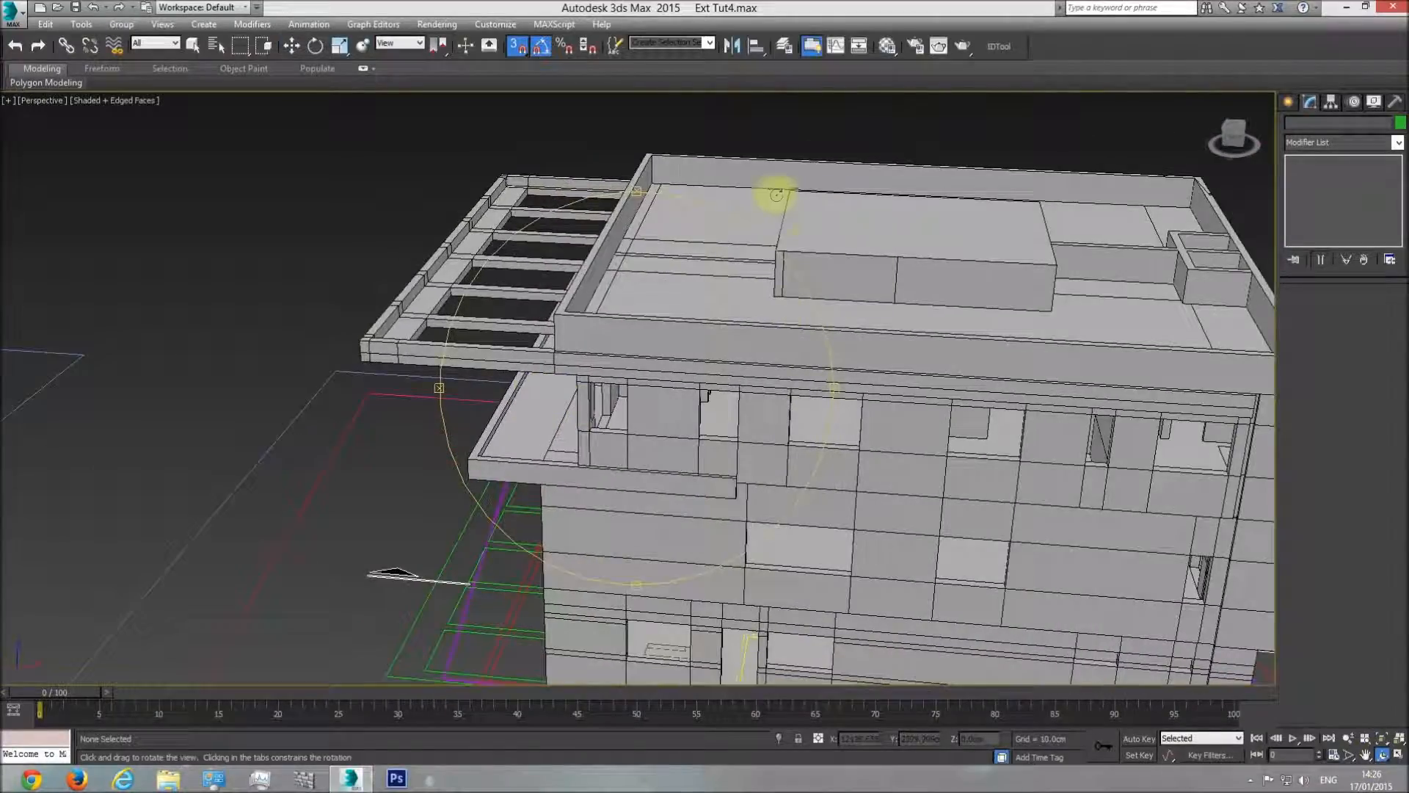
drag(722, 358, 896, 276)
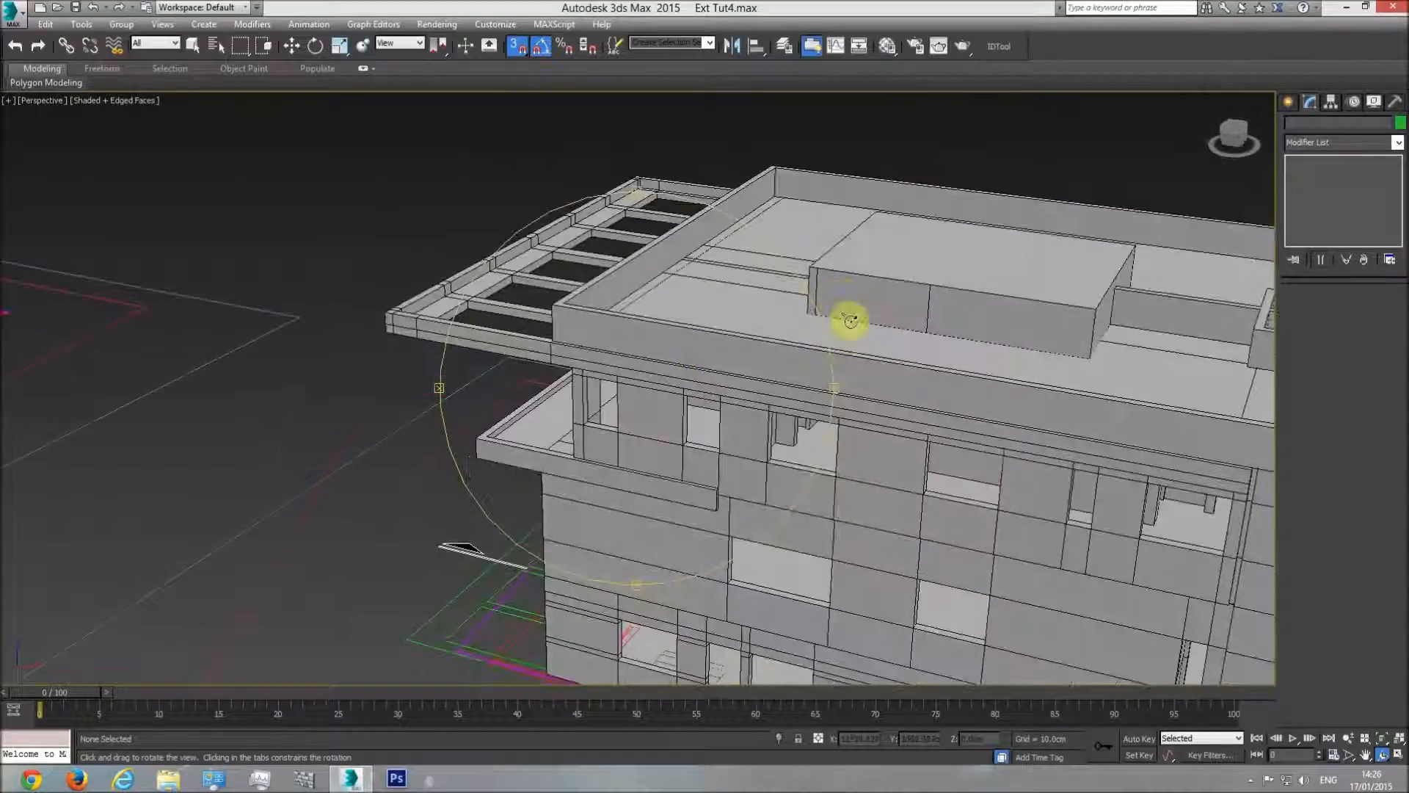
drag(763, 335, 520, 196)
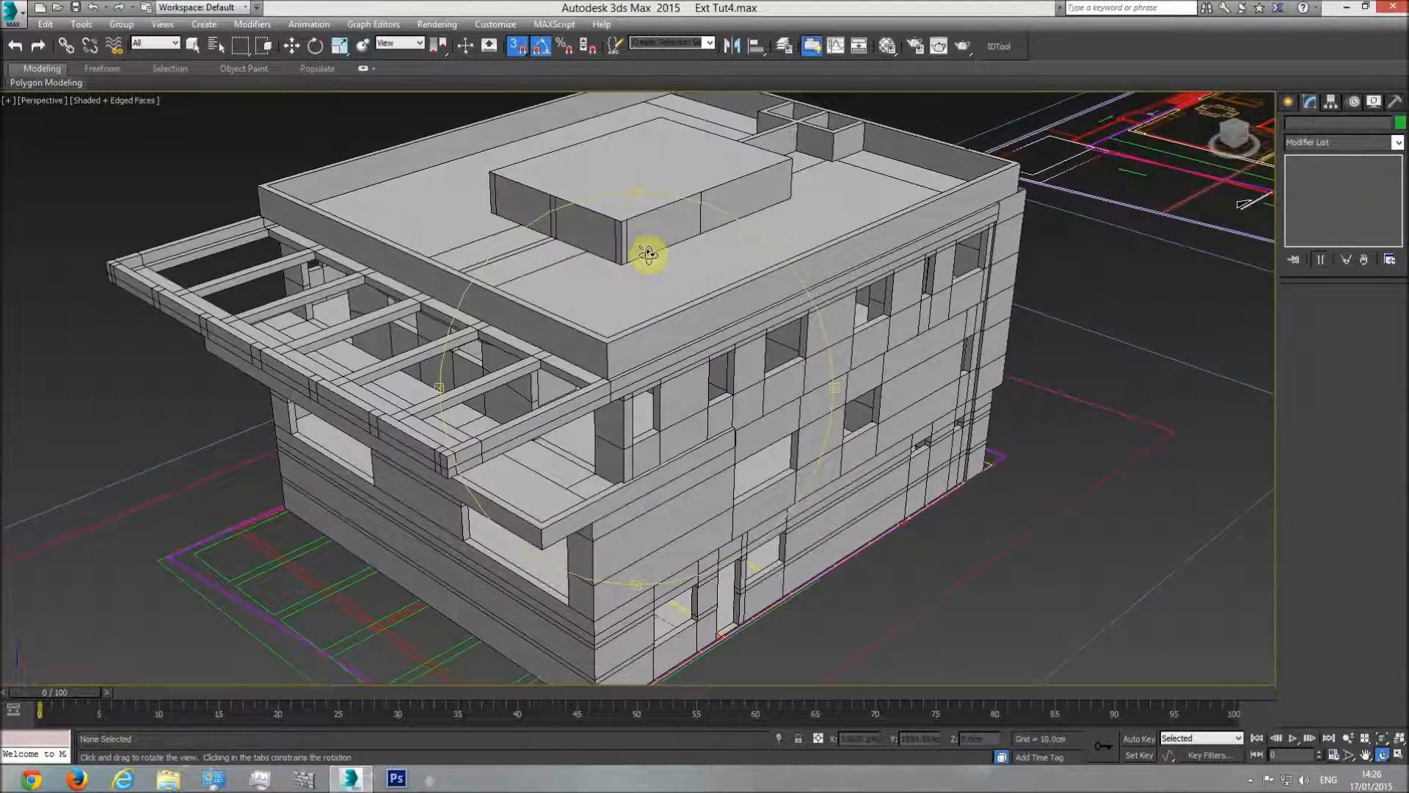
drag(690, 352, 657, 394)
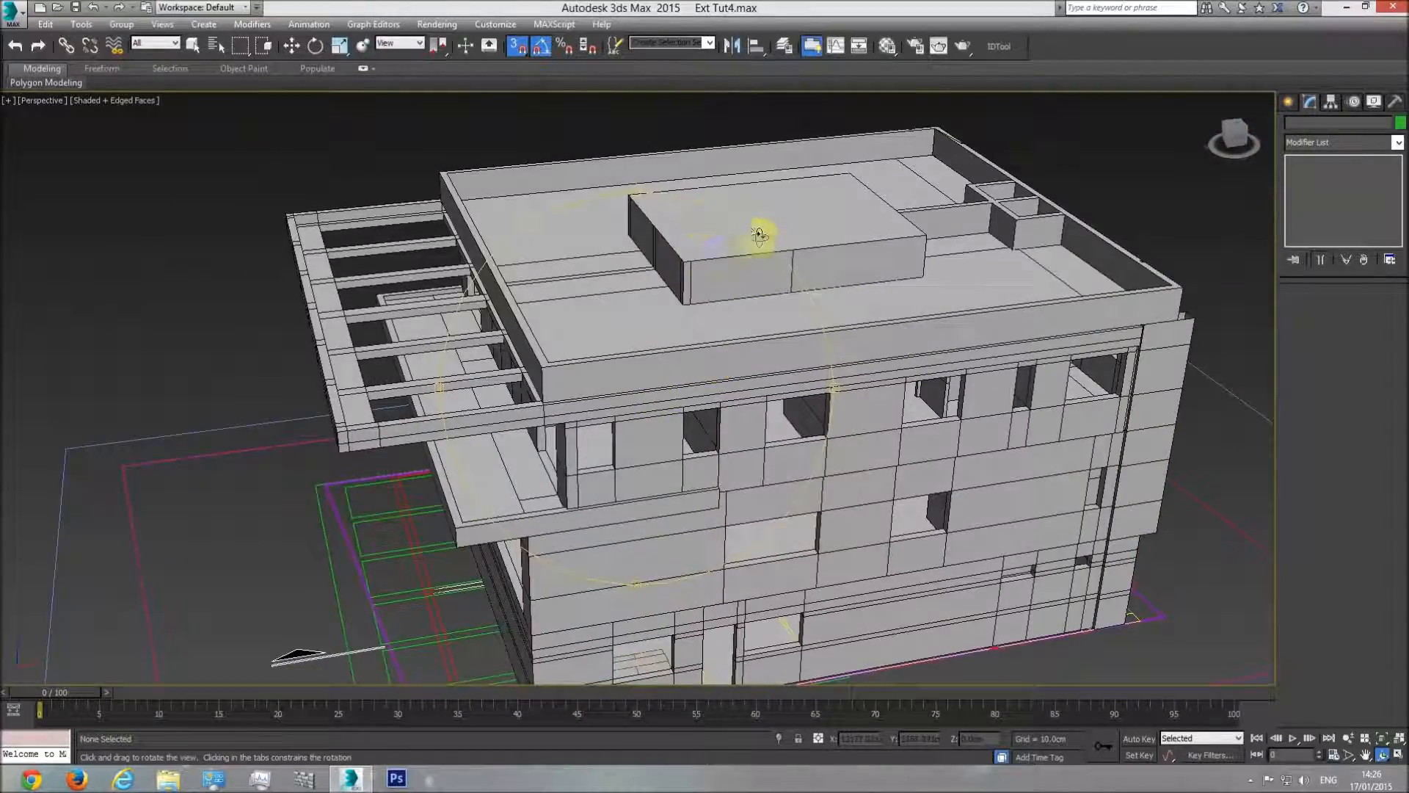
Step: Examine the roof levels on the section drawing in top view, and return to a perspective view of the whole house
key(t)
scroll(582, 400, down, 3)
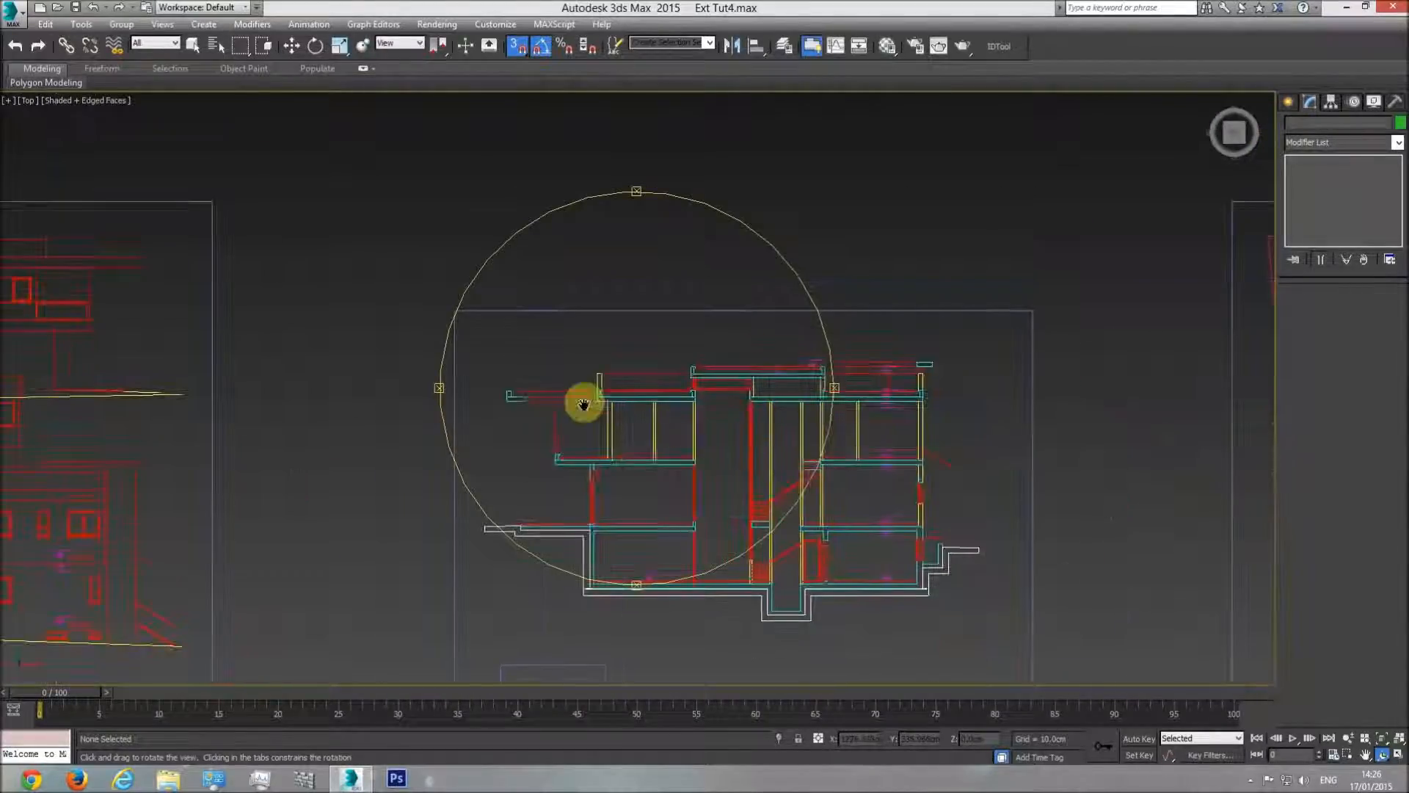
scroll(708, 395, up, 4)
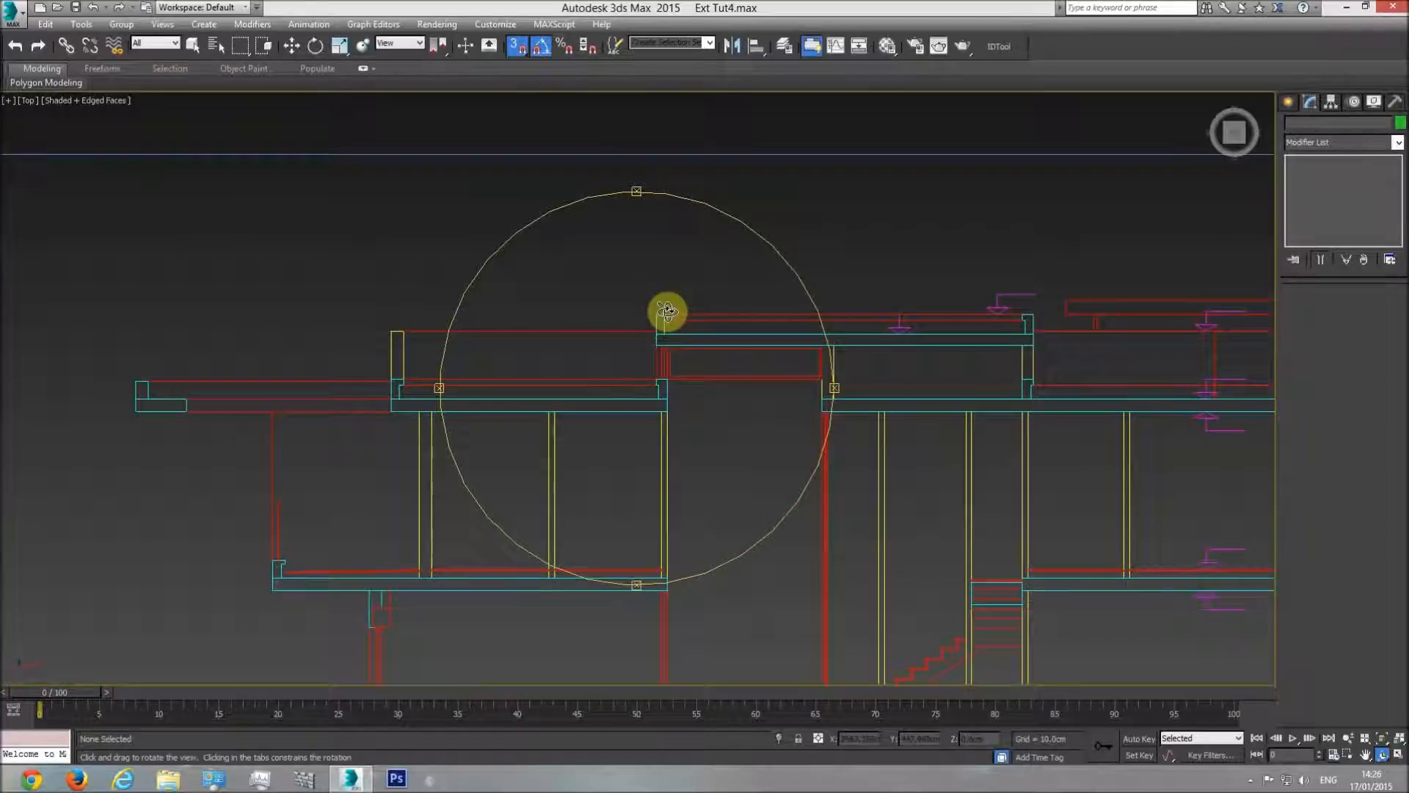
drag(793, 382, 1084, 300)
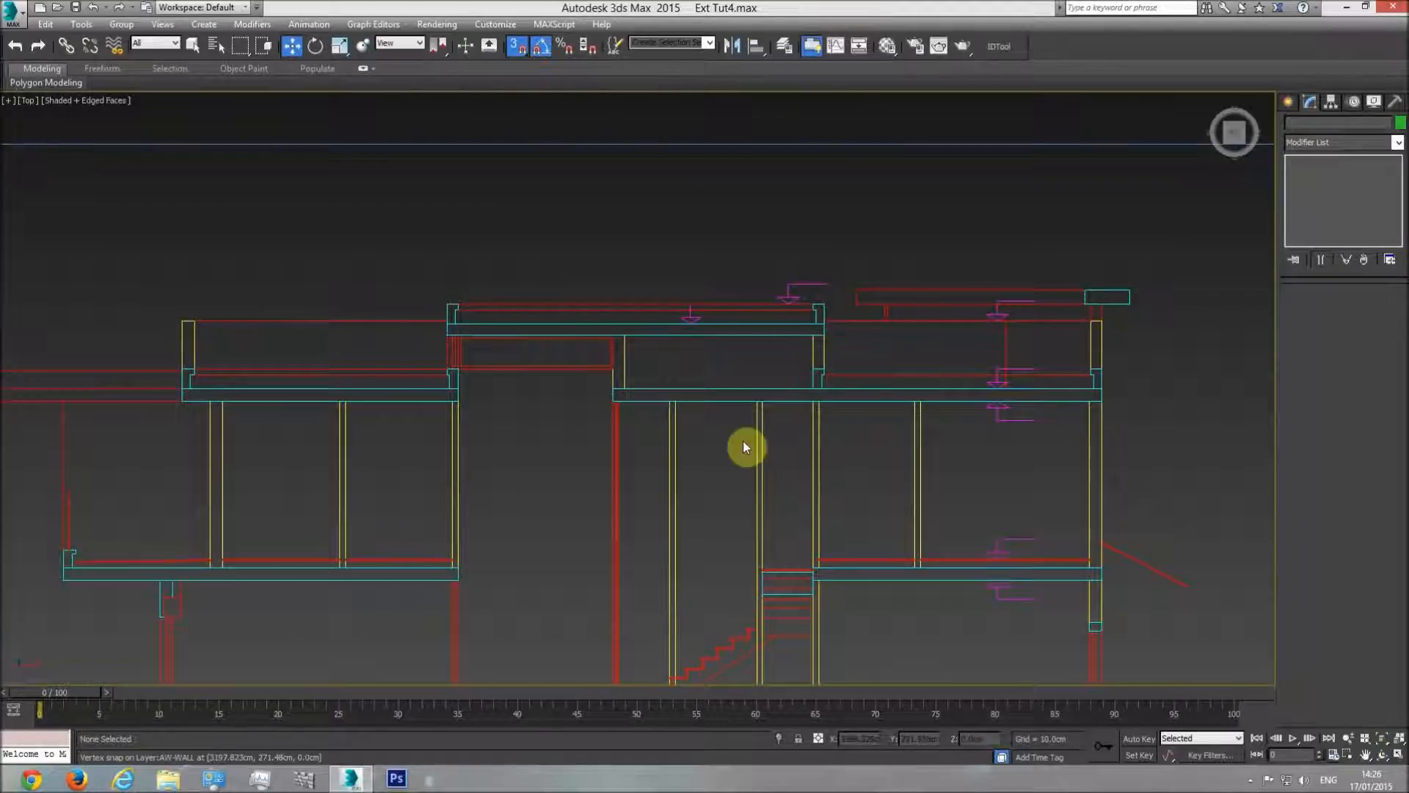
key(p)
scroll(808, 588, up, 2)
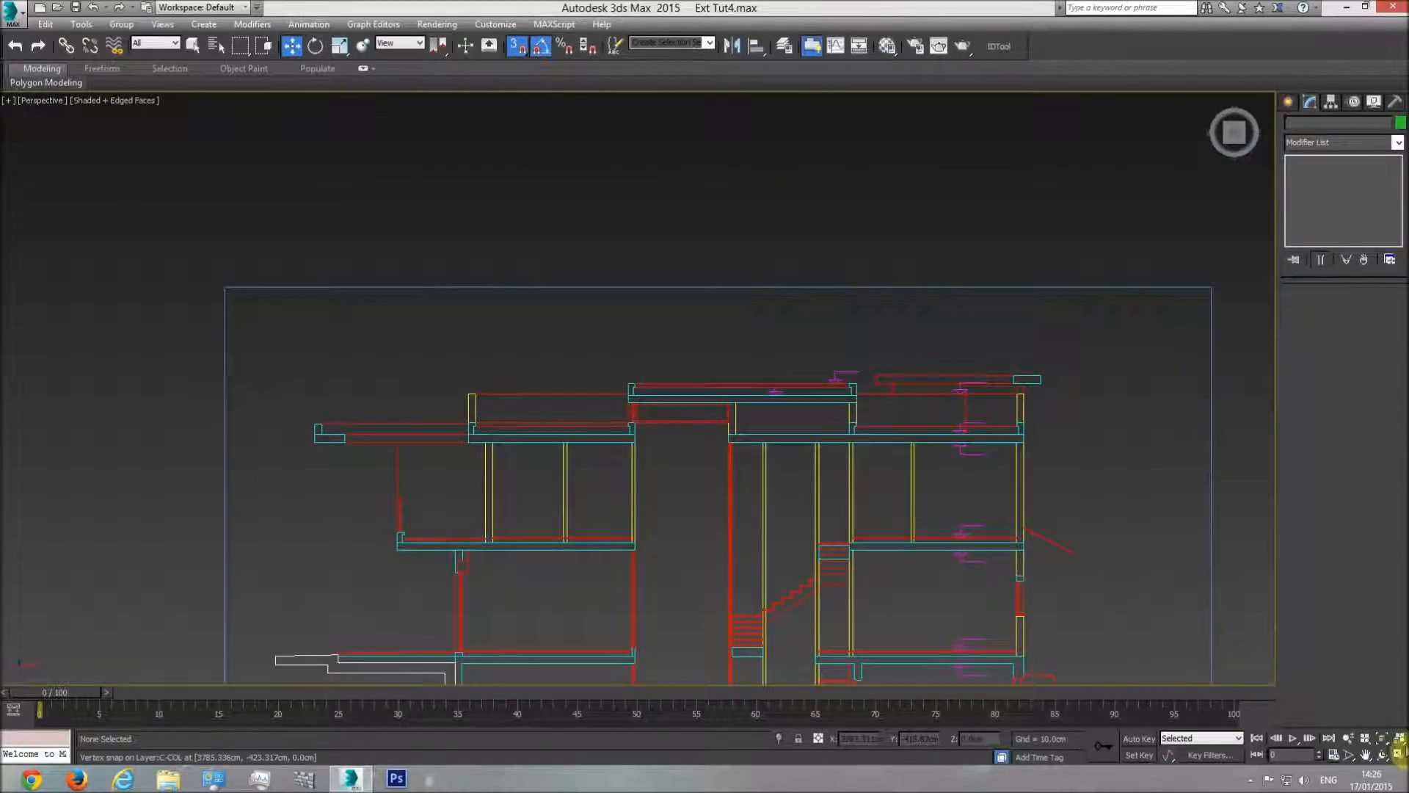
click(1381, 739)
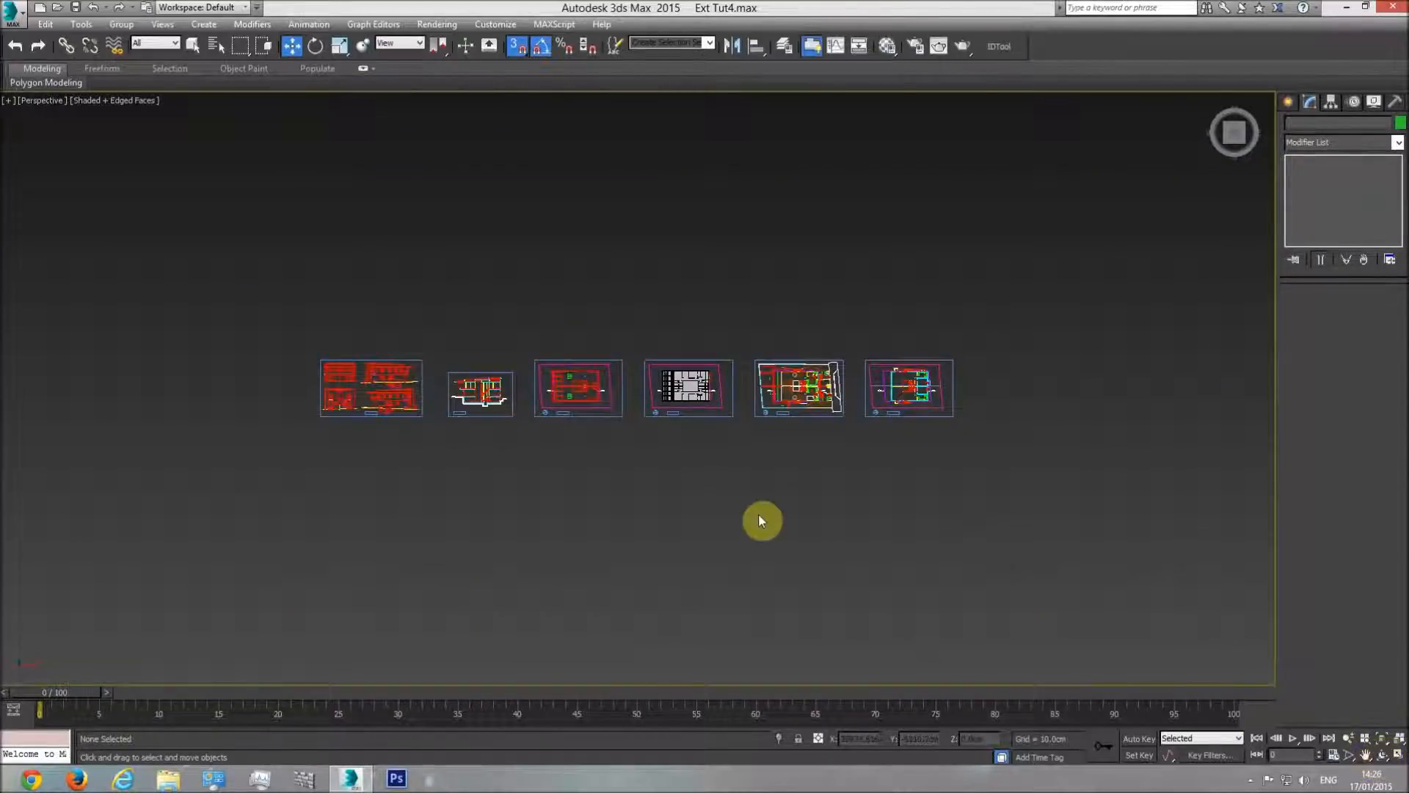
click(1381, 754)
drag(659, 465, 685, 387)
scroll(665, 441, up, 10)
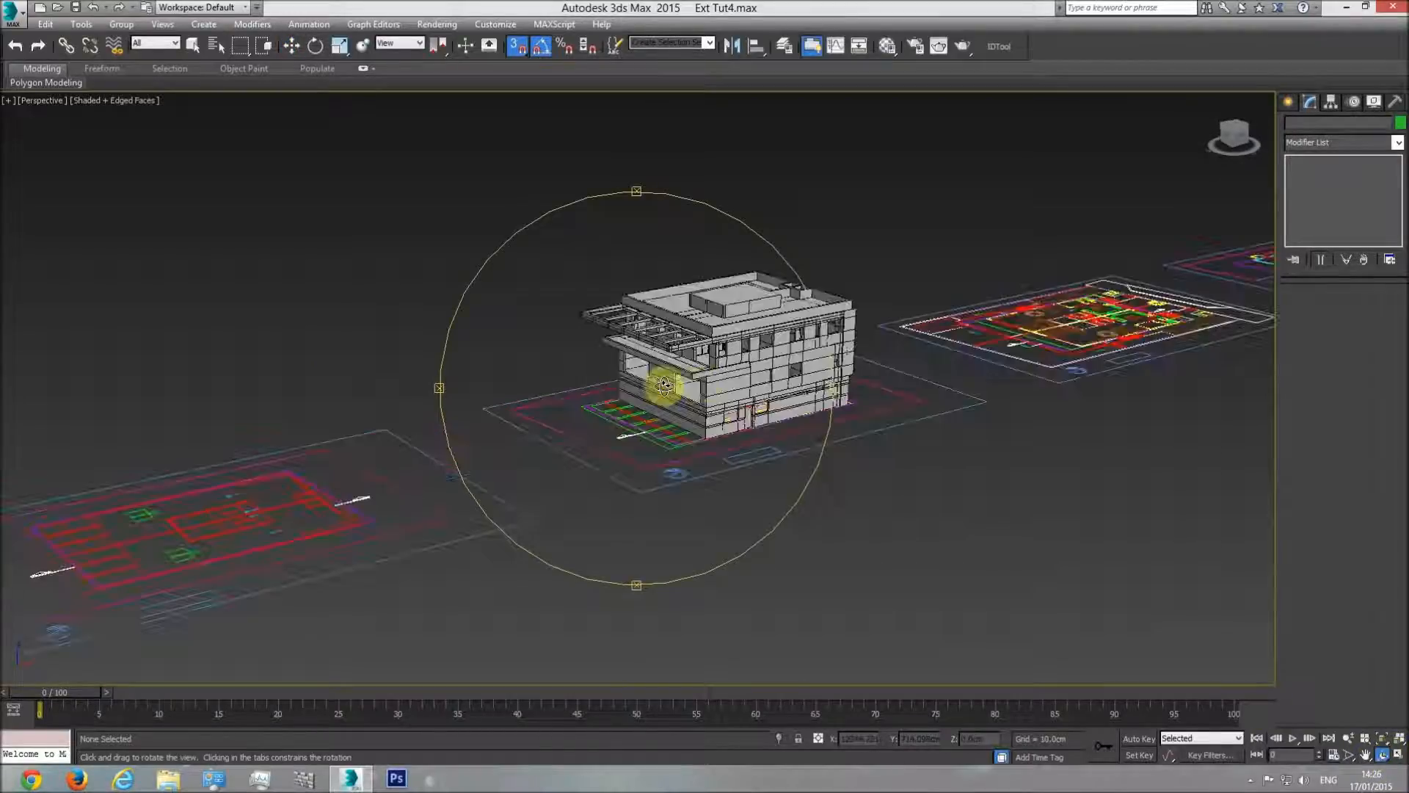
middle_drag(671, 434, 670, 452)
key(w)
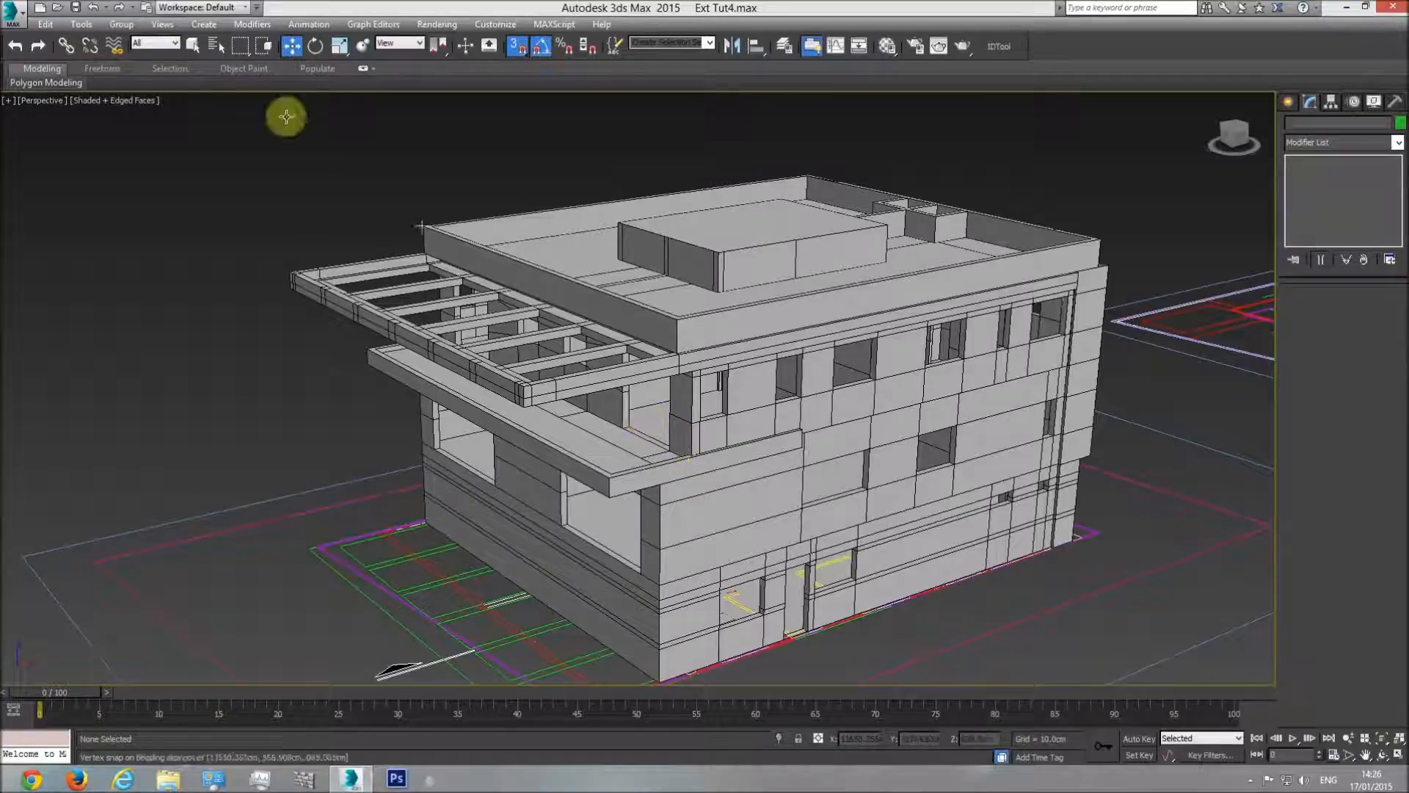